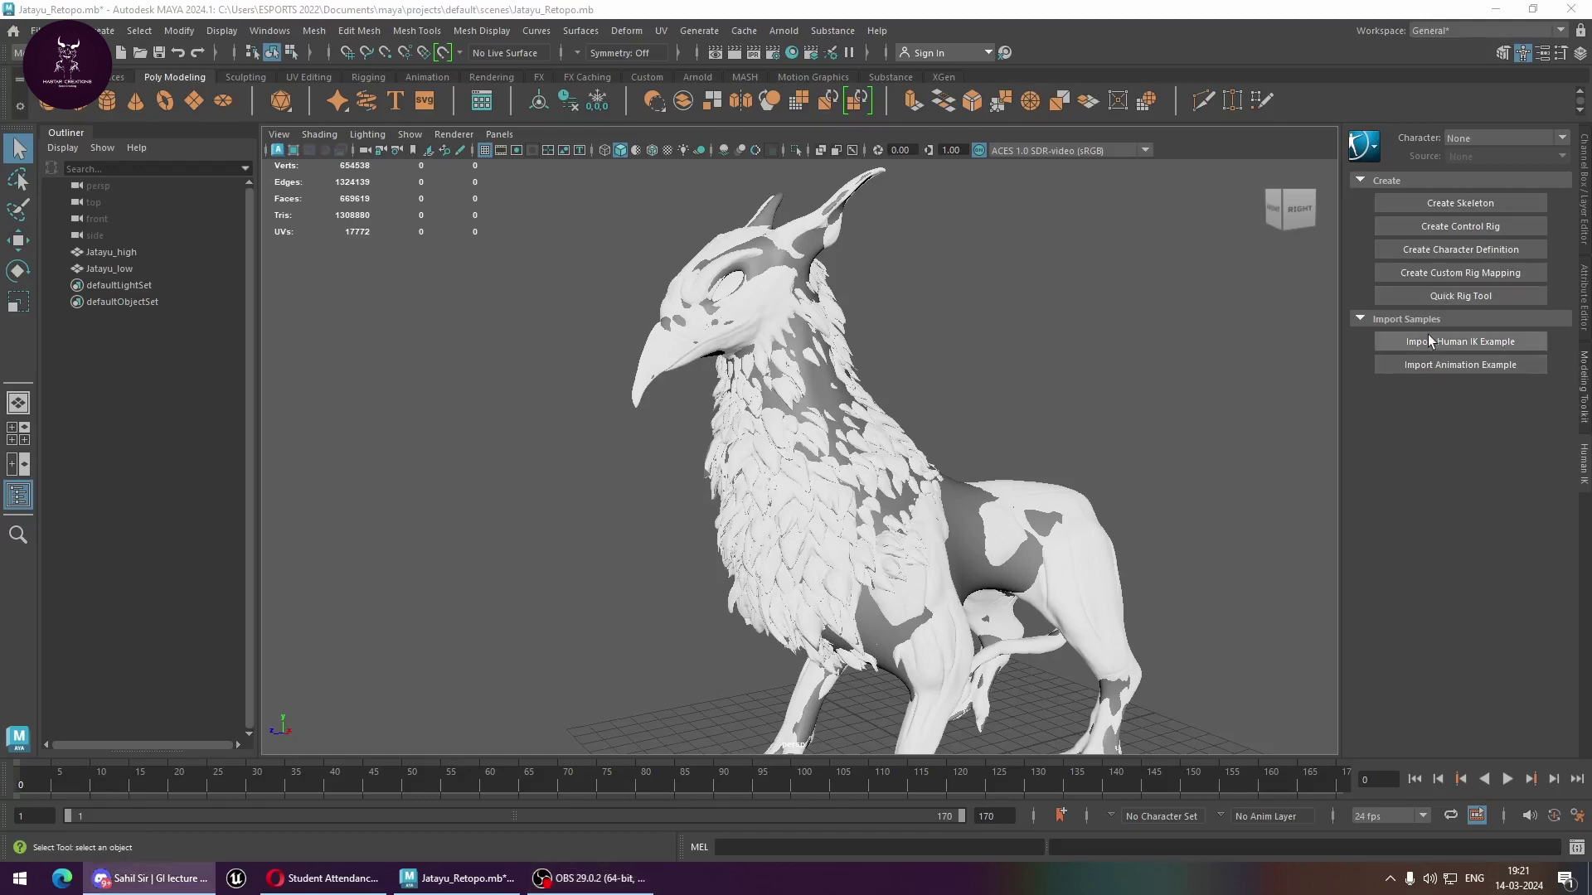
Slide Jatayu_low sideways off the high mesh and show it without smoothing.
scroll(977, 385, down, 3)
mouse_move(977, 385)
alt+mouse_down()
mouse_move(1055, 472)
mouse_move(966, 481)
mouse_move(1024, 408)
alt+mouse_up()
scroll(1056, 472, up, 5)
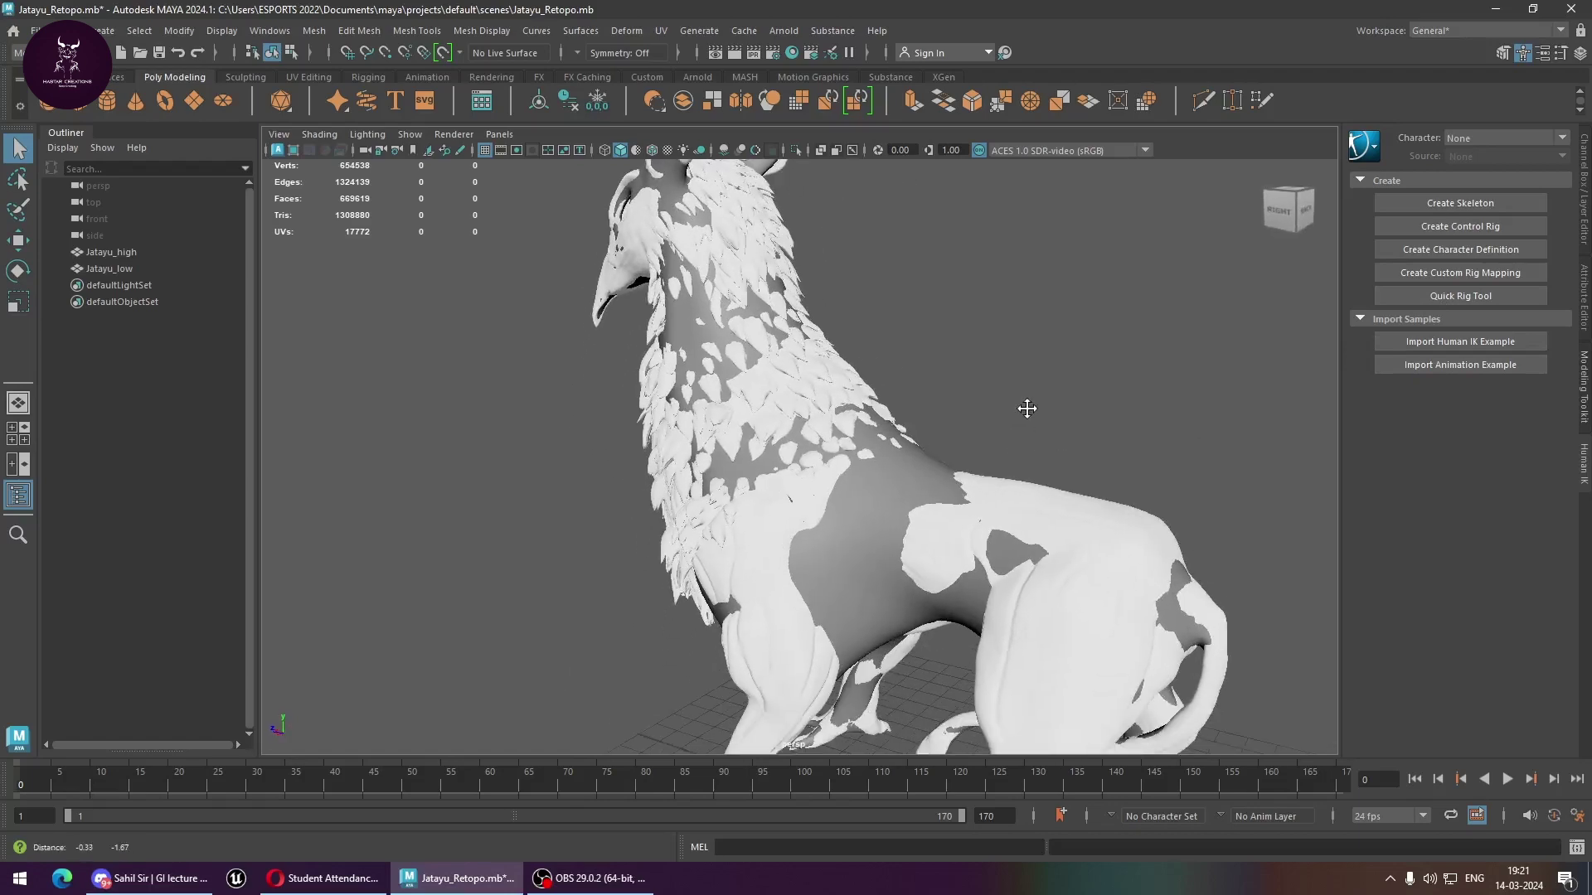
scroll(852, 463, down, 5)
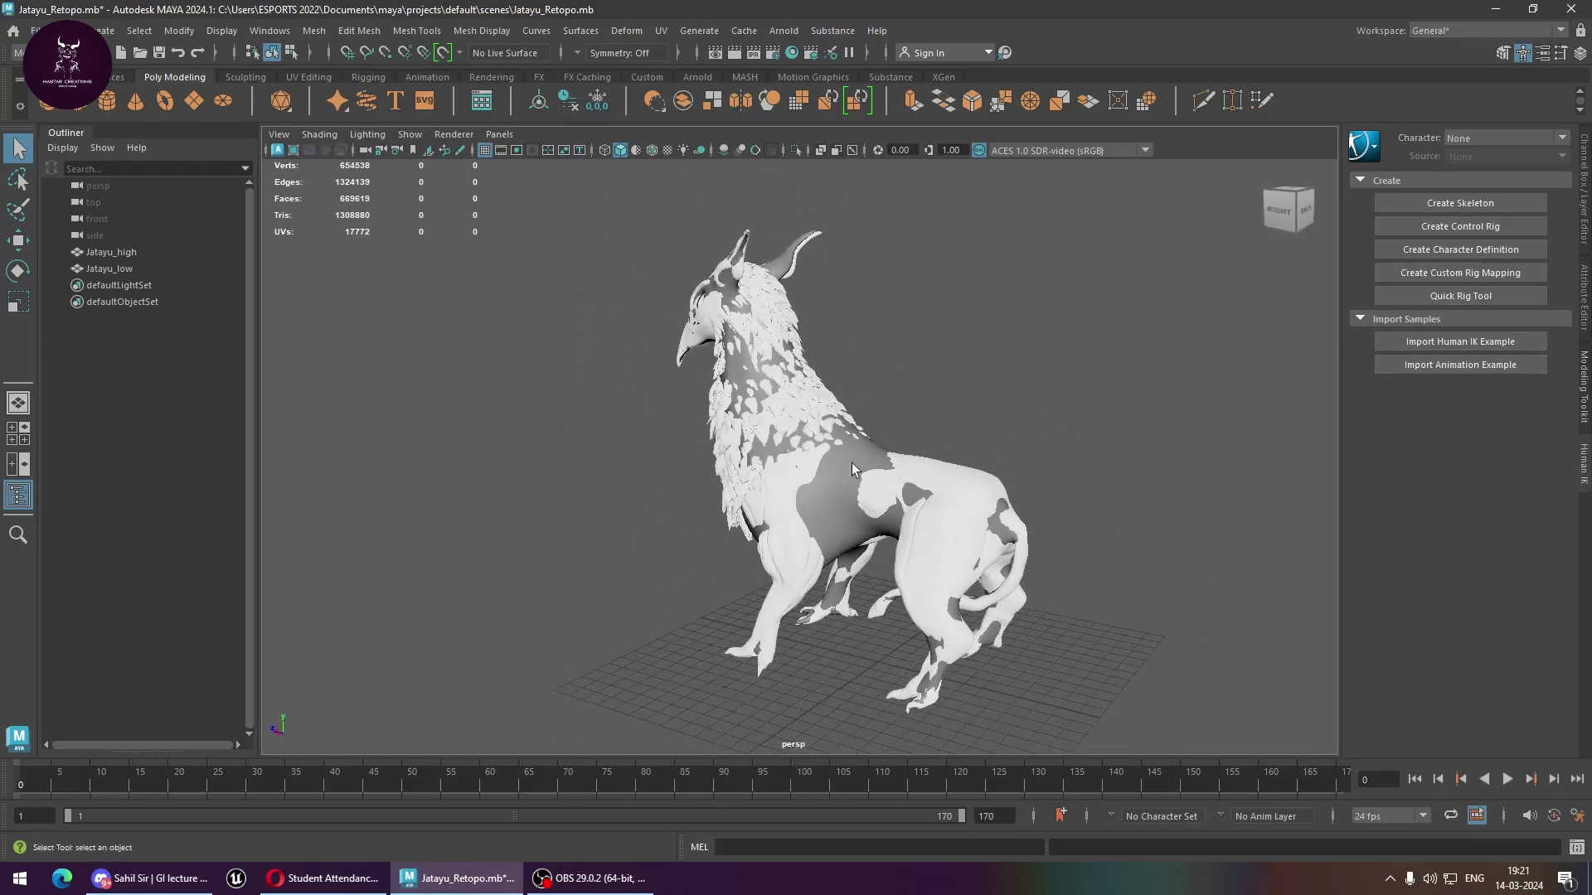
scroll(1071, 497, up, 2)
scroll(1040, 479, up, 3)
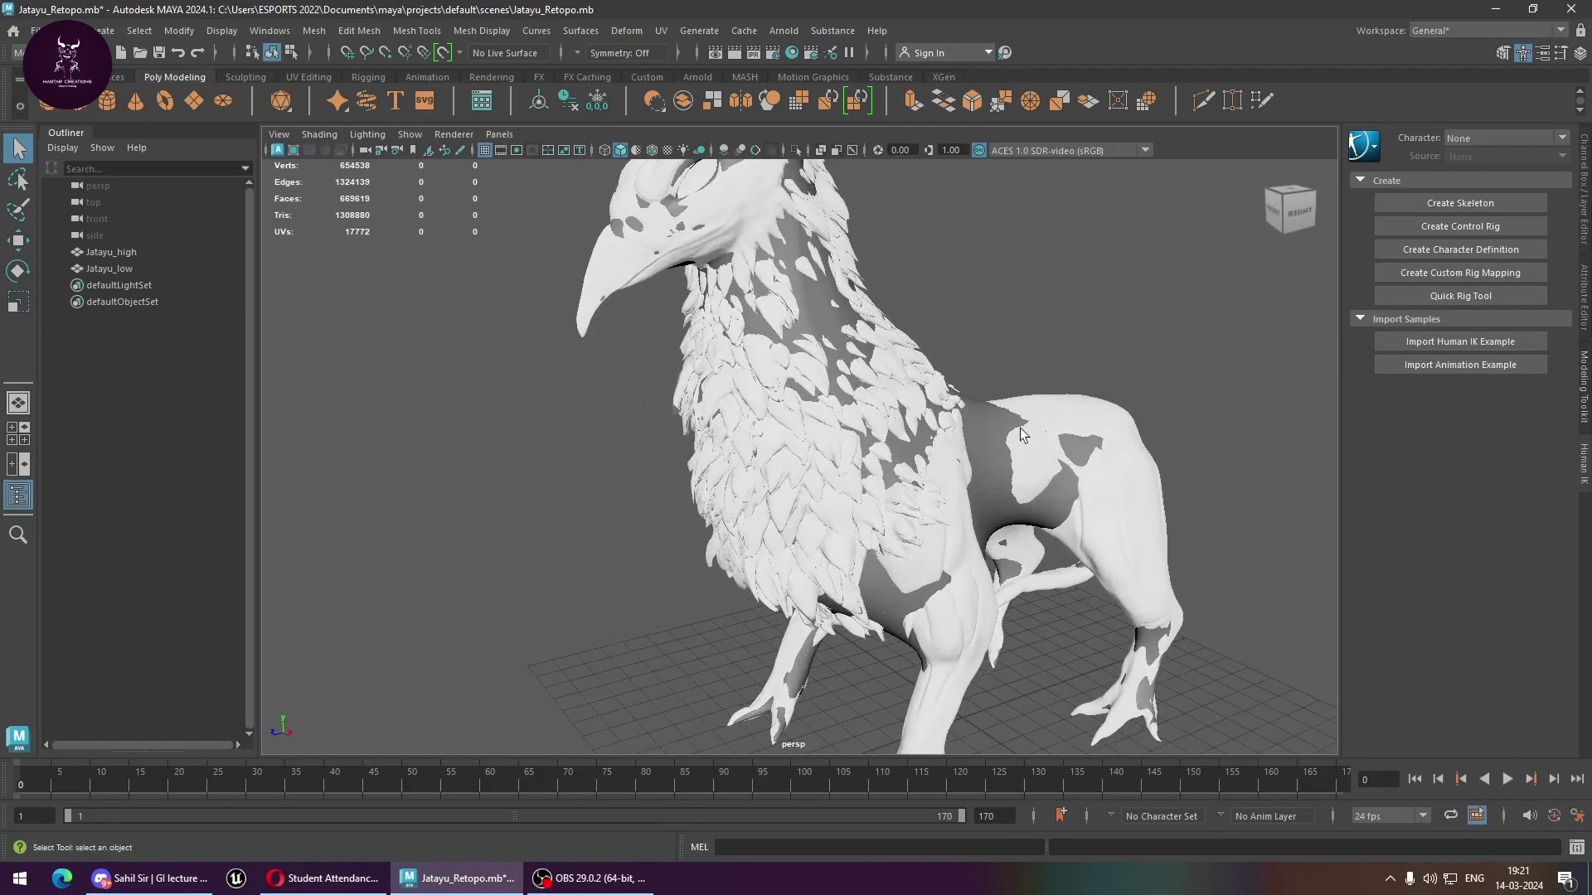
click(984, 437)
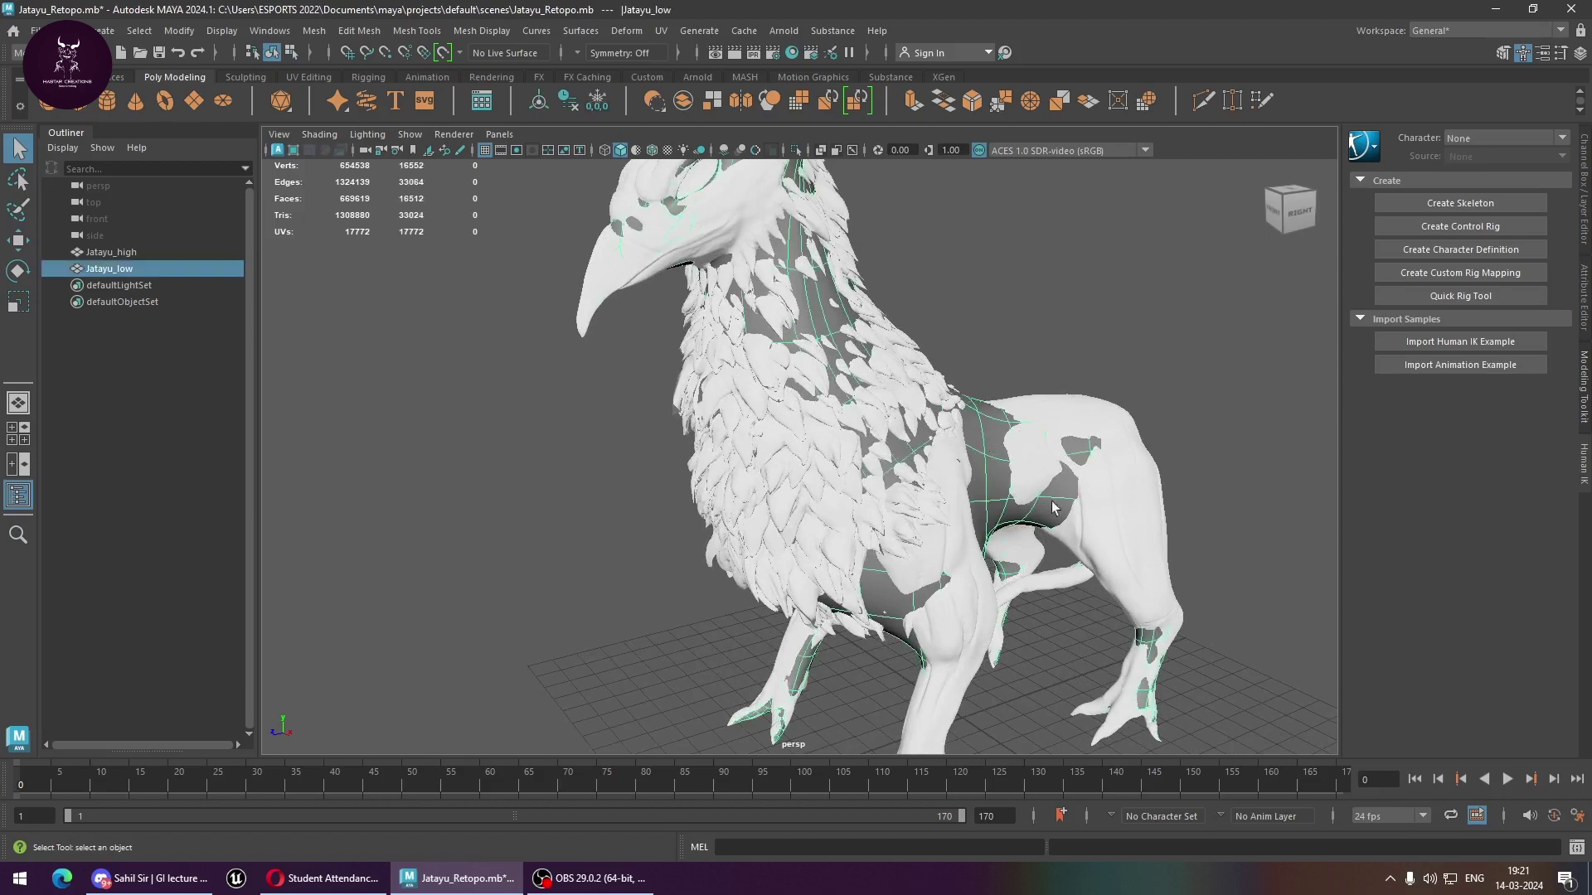
scroll(1149, 539, down, 3)
key(w)
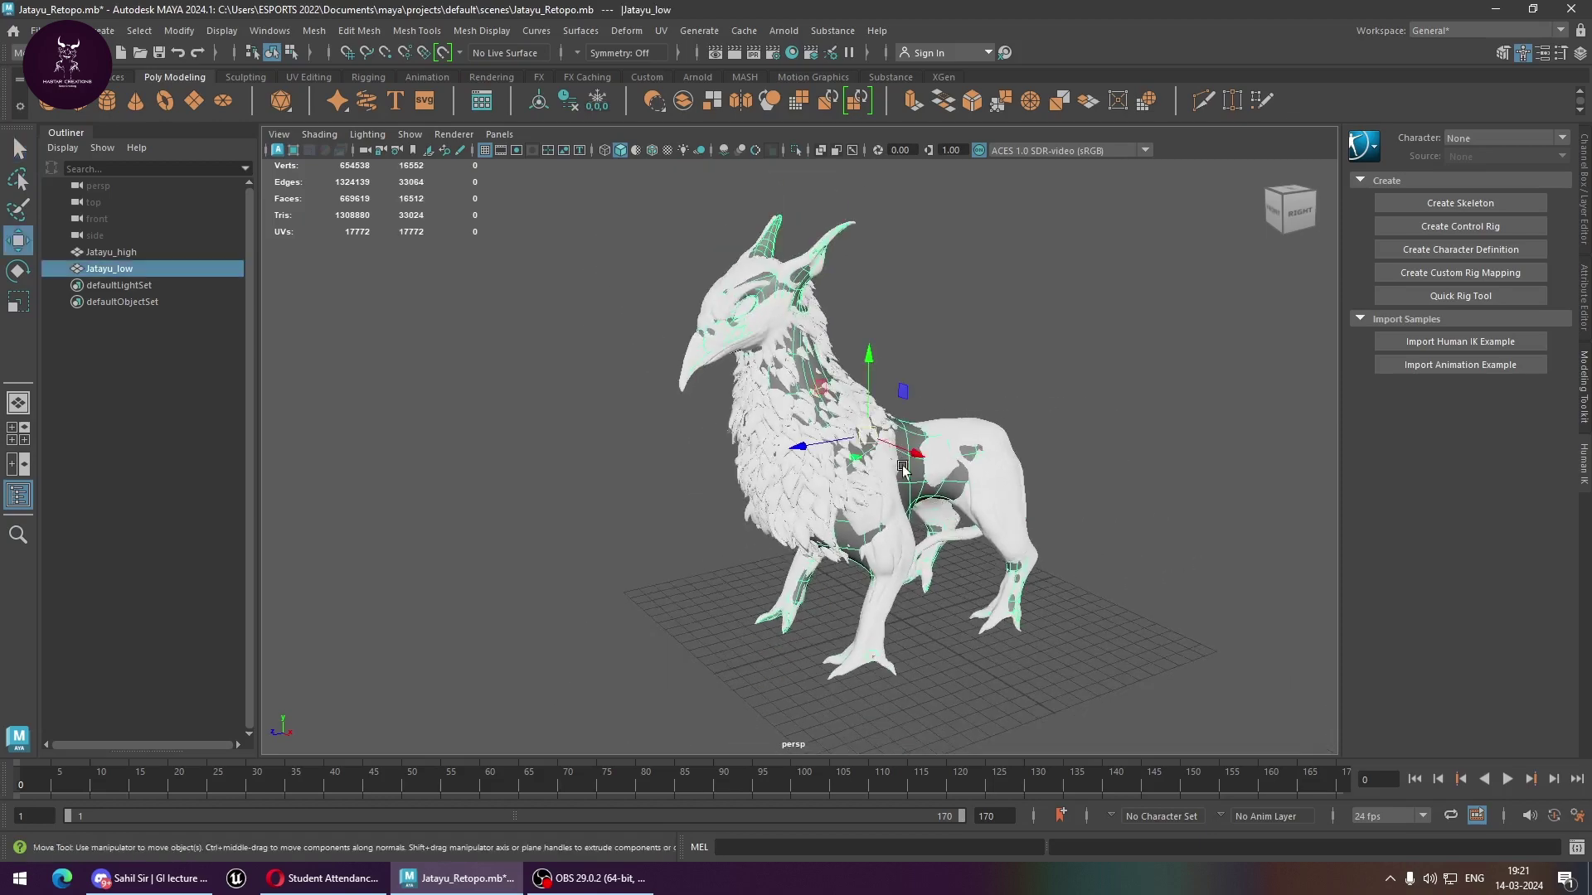
mouse_move(894, 441)
mouse_down()
mouse_move(1108, 560)
mouse_move(1082, 554)
mouse_move(1174, 495)
mouse_up()
key(1)
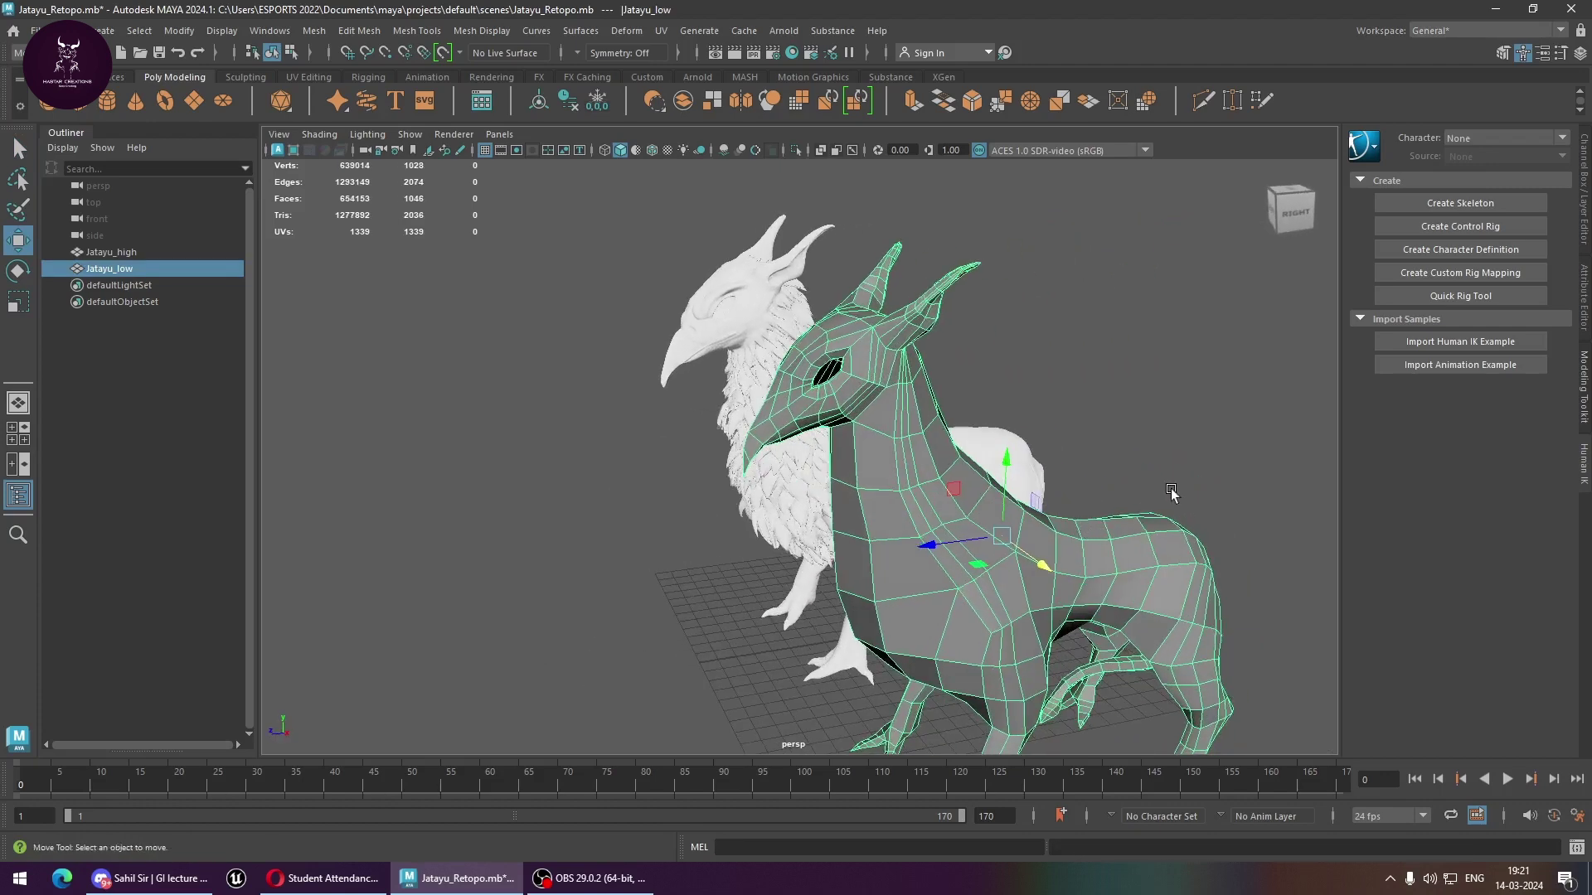
Compare both bird models, then undo so Jatayu_low sits back on the high mesh.
click(1174, 495)
mouse_move(1092, 543)
alt+mouse_down()
mouse_move(966, 567)
mouse_move(1023, 564)
alt+mouse_up()
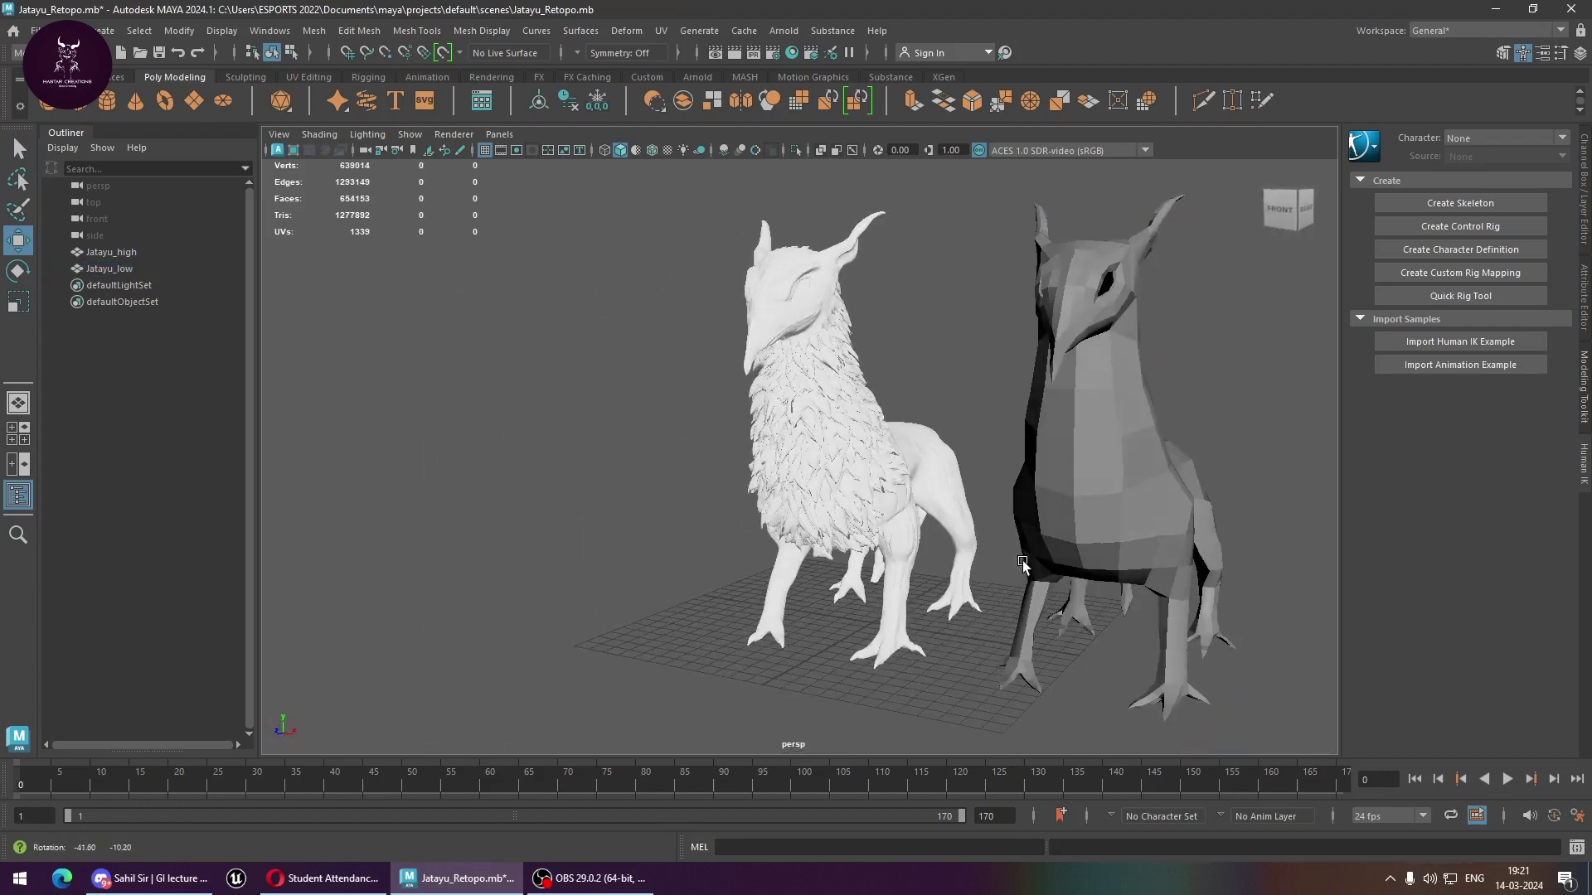
click(1120, 537)
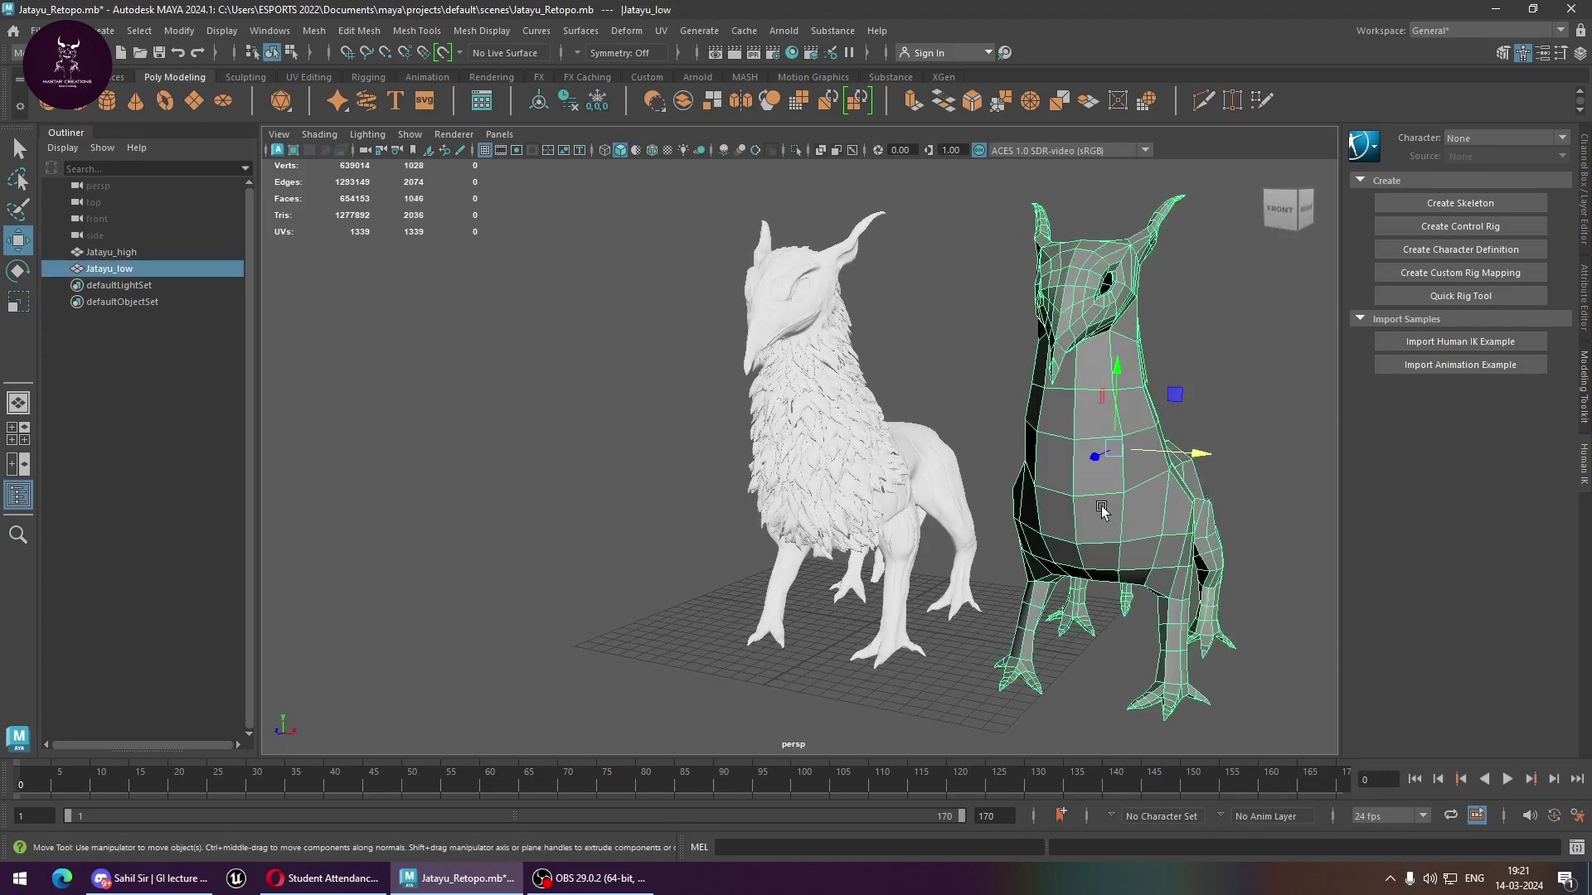
click(1160, 522)
mouse_move(1161, 522)
alt+mouse_down()
mouse_move(1183, 574)
mouse_move(1137, 575)
alt+mouse_up()
click(1139, 571)
key(ctrl+z)
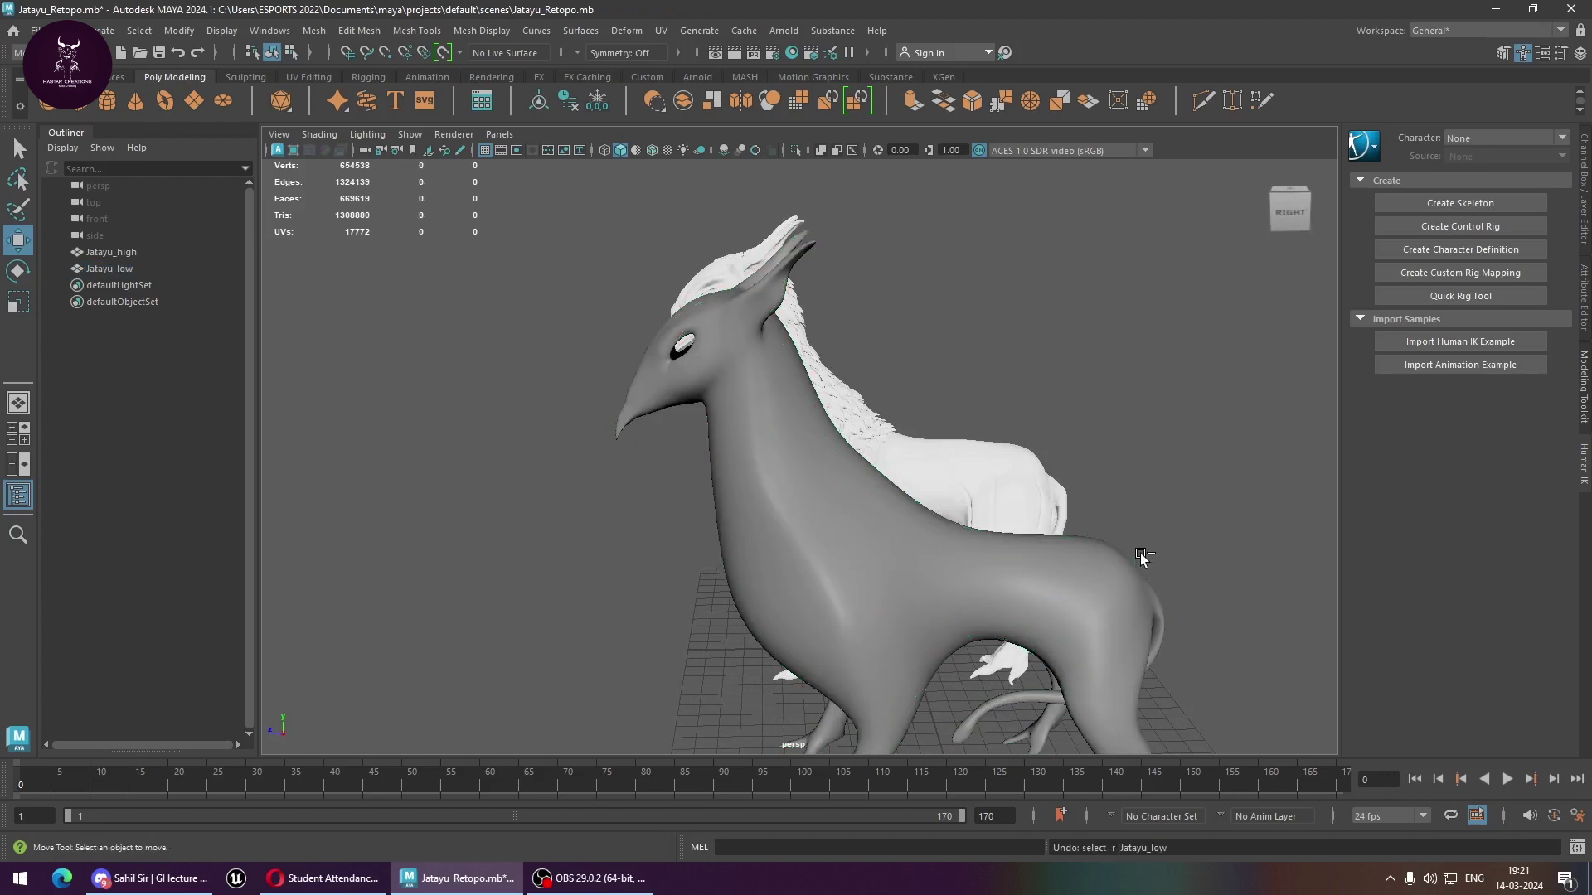
key(ctrl+z)
key(ctrl+z)
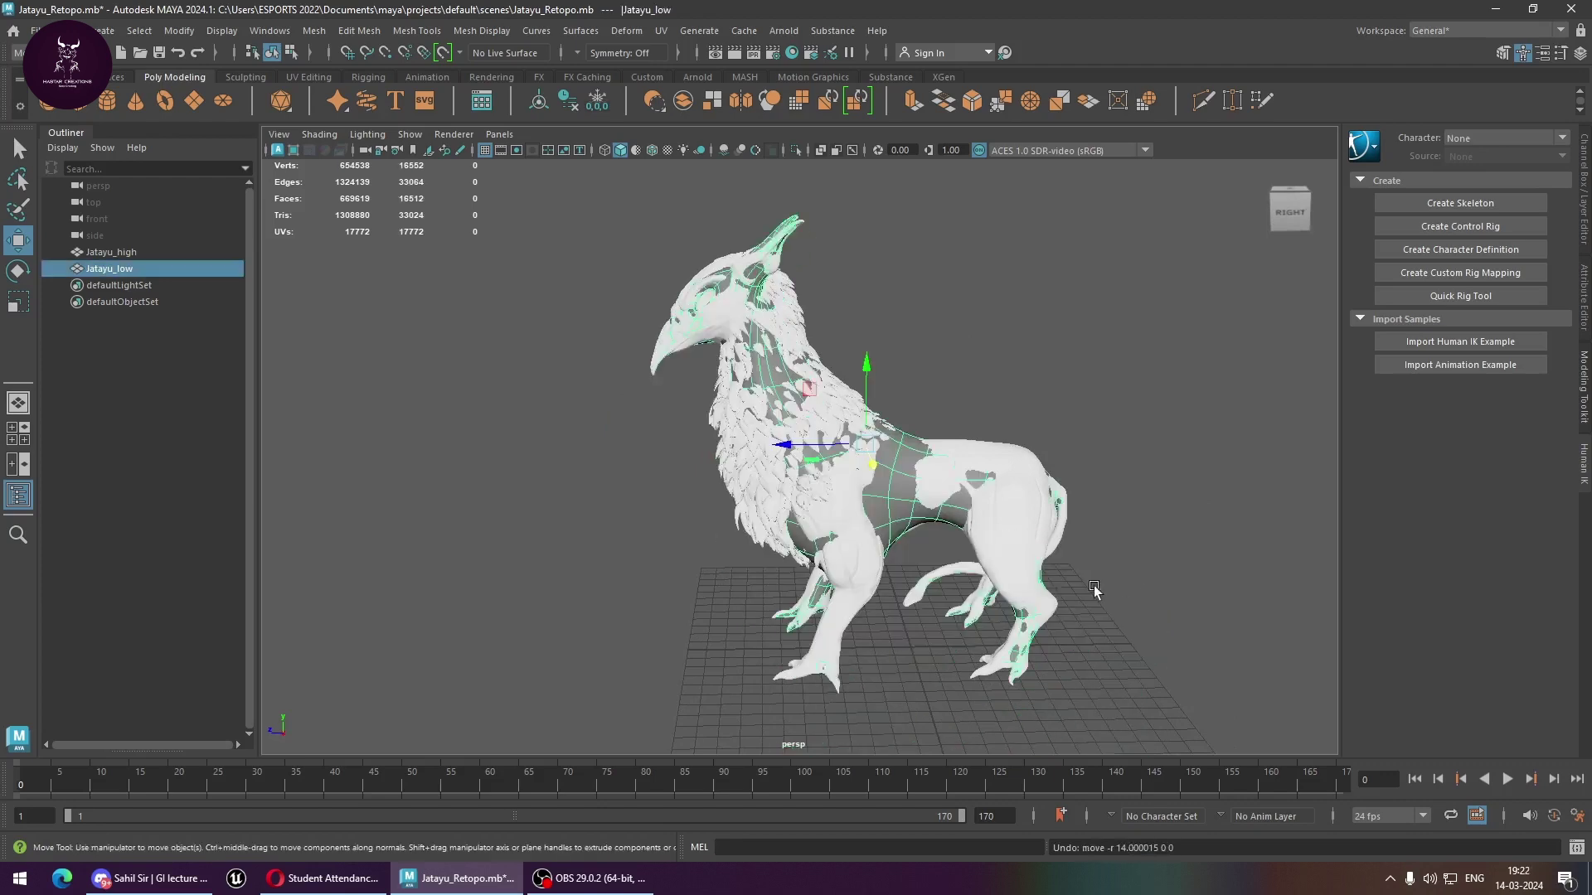
Hide the Jatayu_high mesh with Ctrl+H.
mouse_move(1094, 588)
alt+mouse_down()
mouse_move(954, 530)
mouse_move(763, 391)
alt+mouse_up()
scroll(912, 498, up, 5)
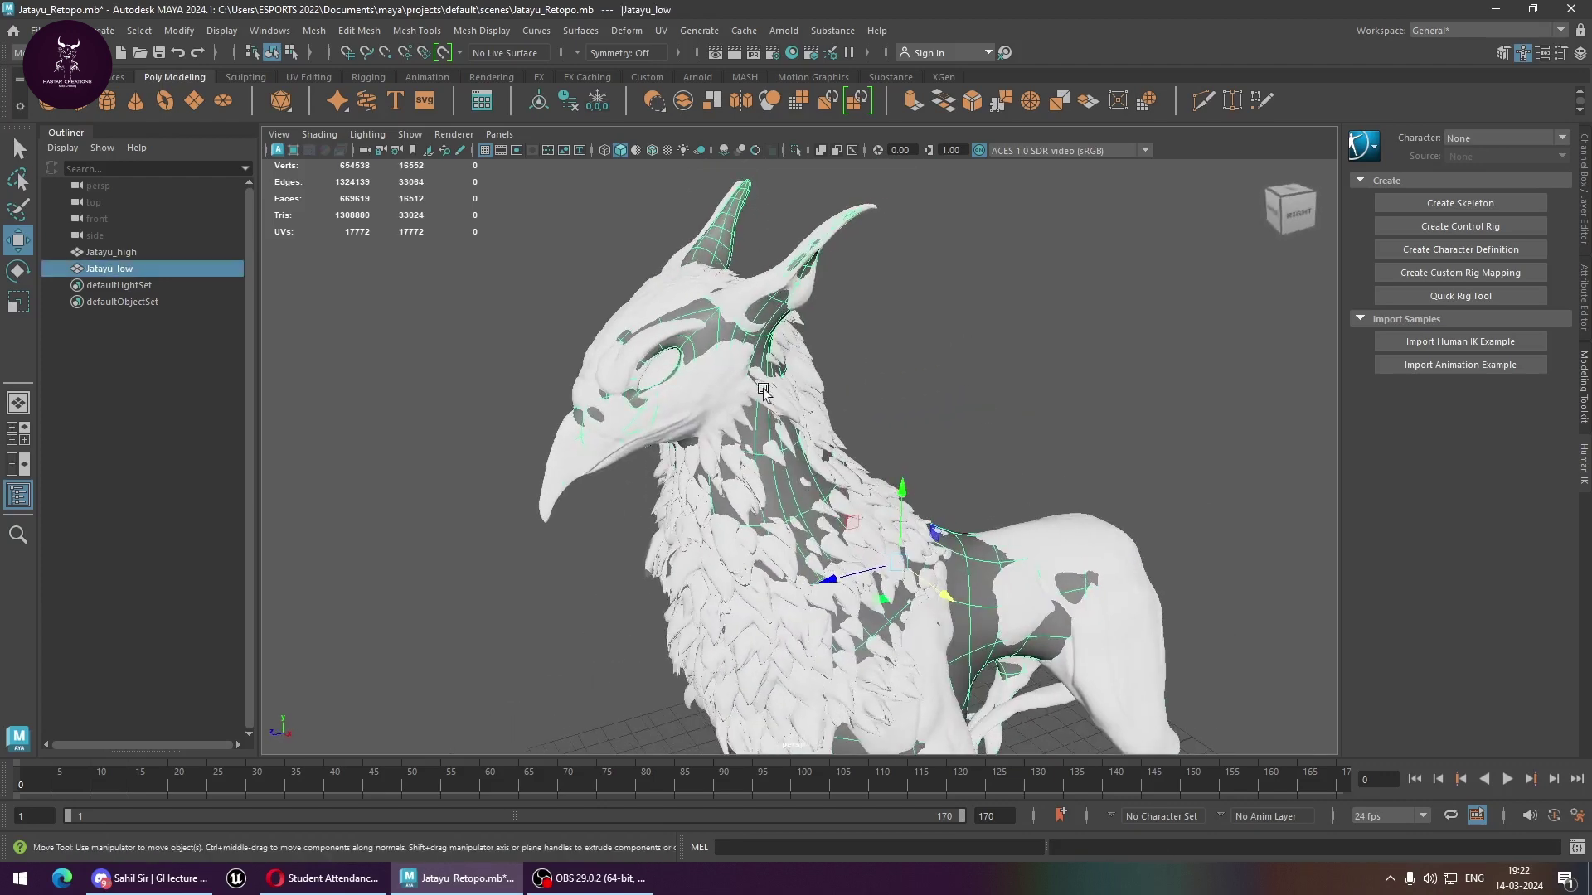
click(137, 253)
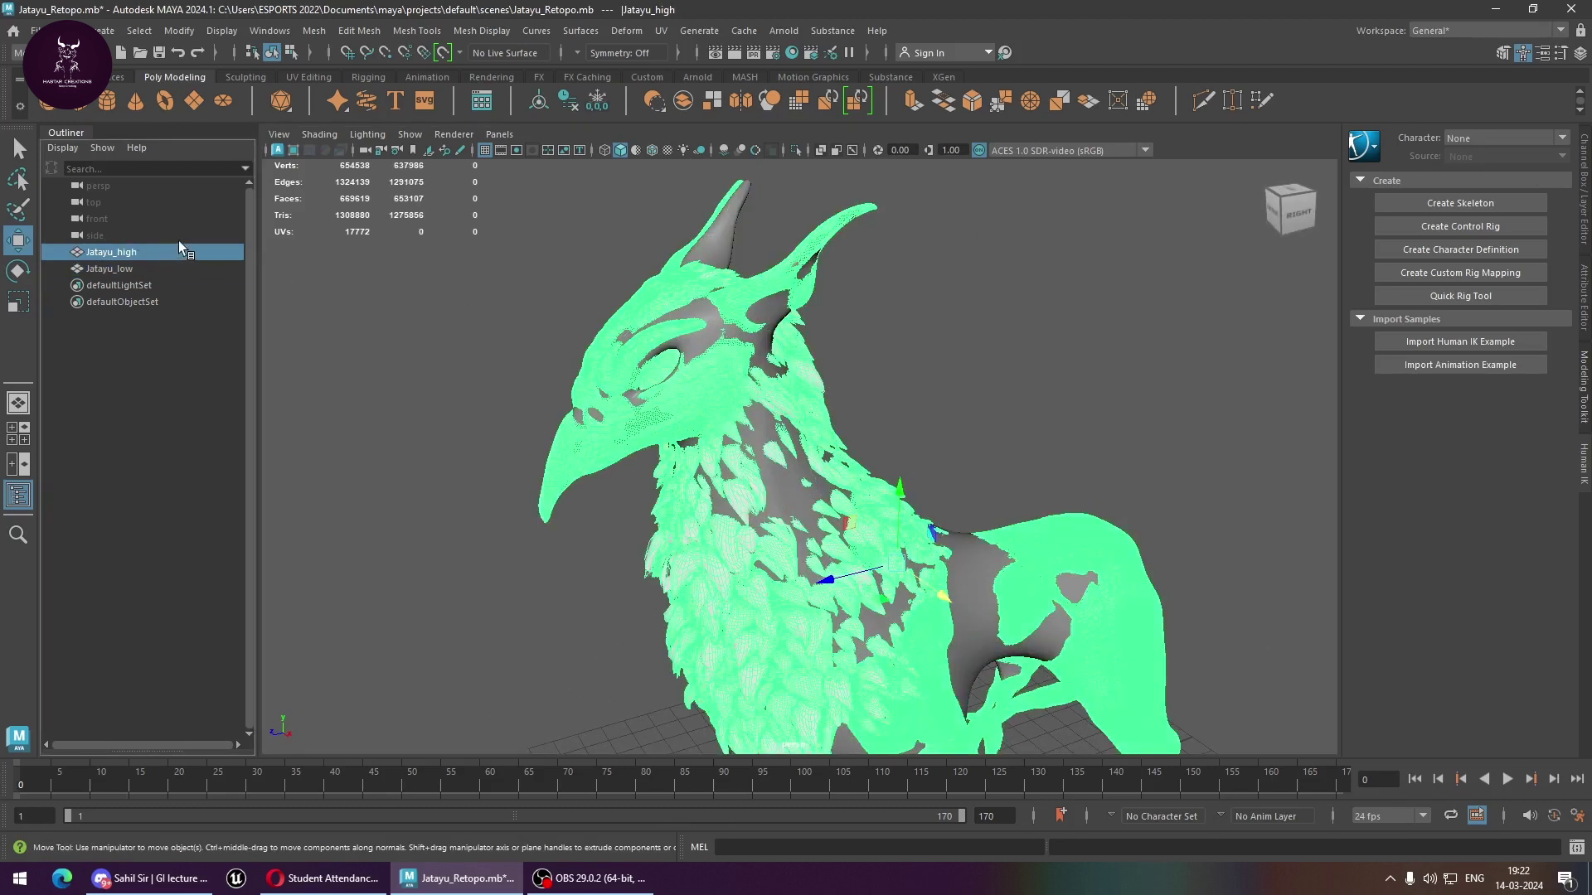
key(ctrl+h)
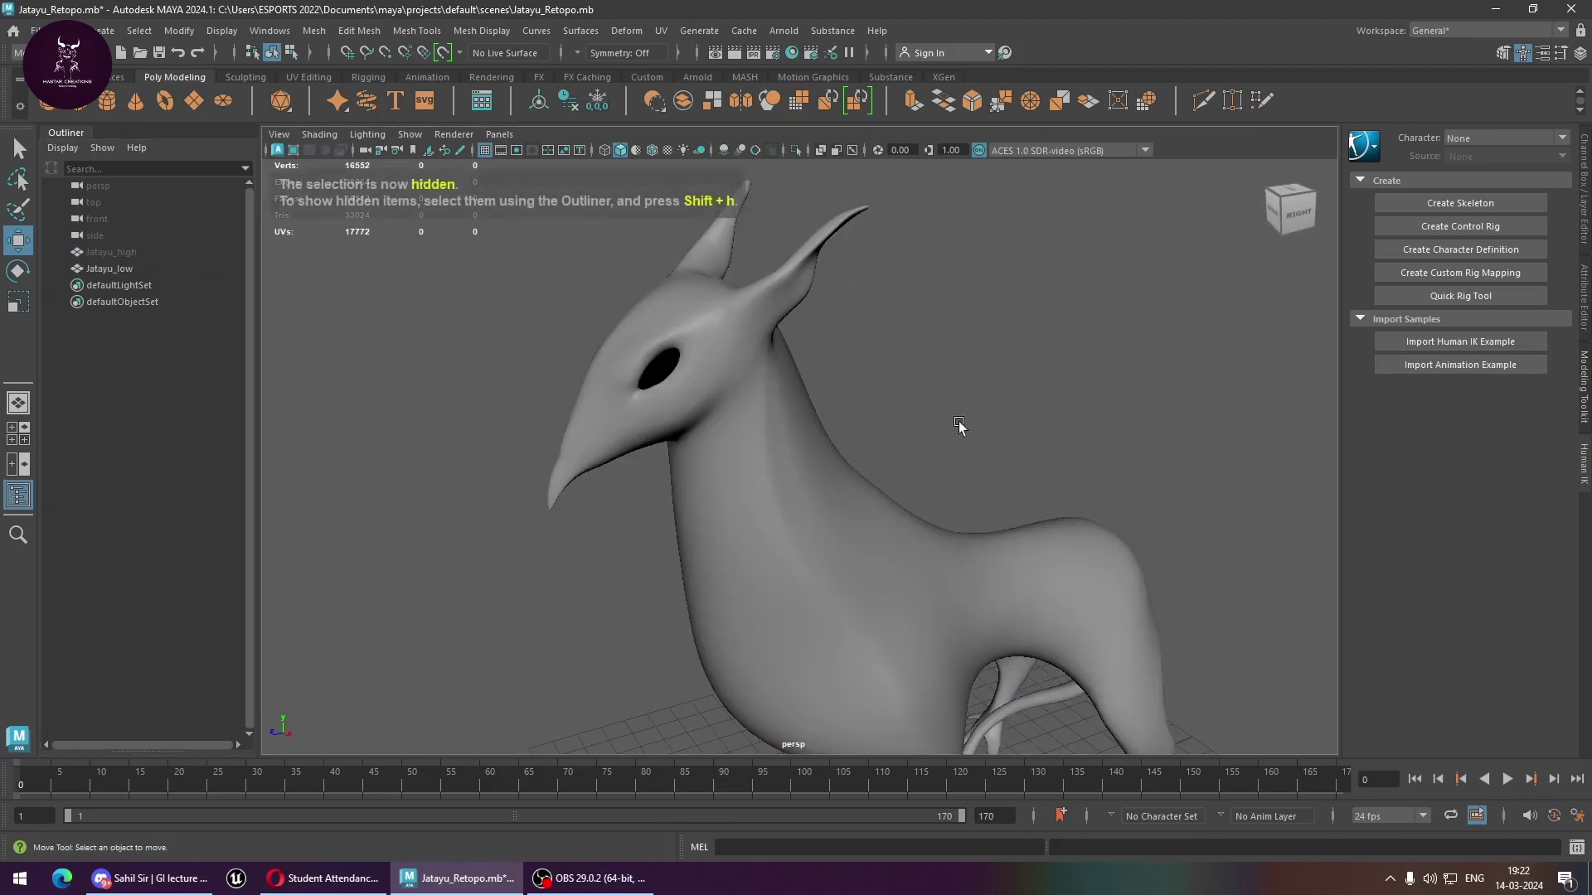
Draw a polygon sphere inside the eye socket in the enlarged side view.
alt+drag(959, 426, 876, 443)
alt+right_drag(875, 442, 1012, 480)
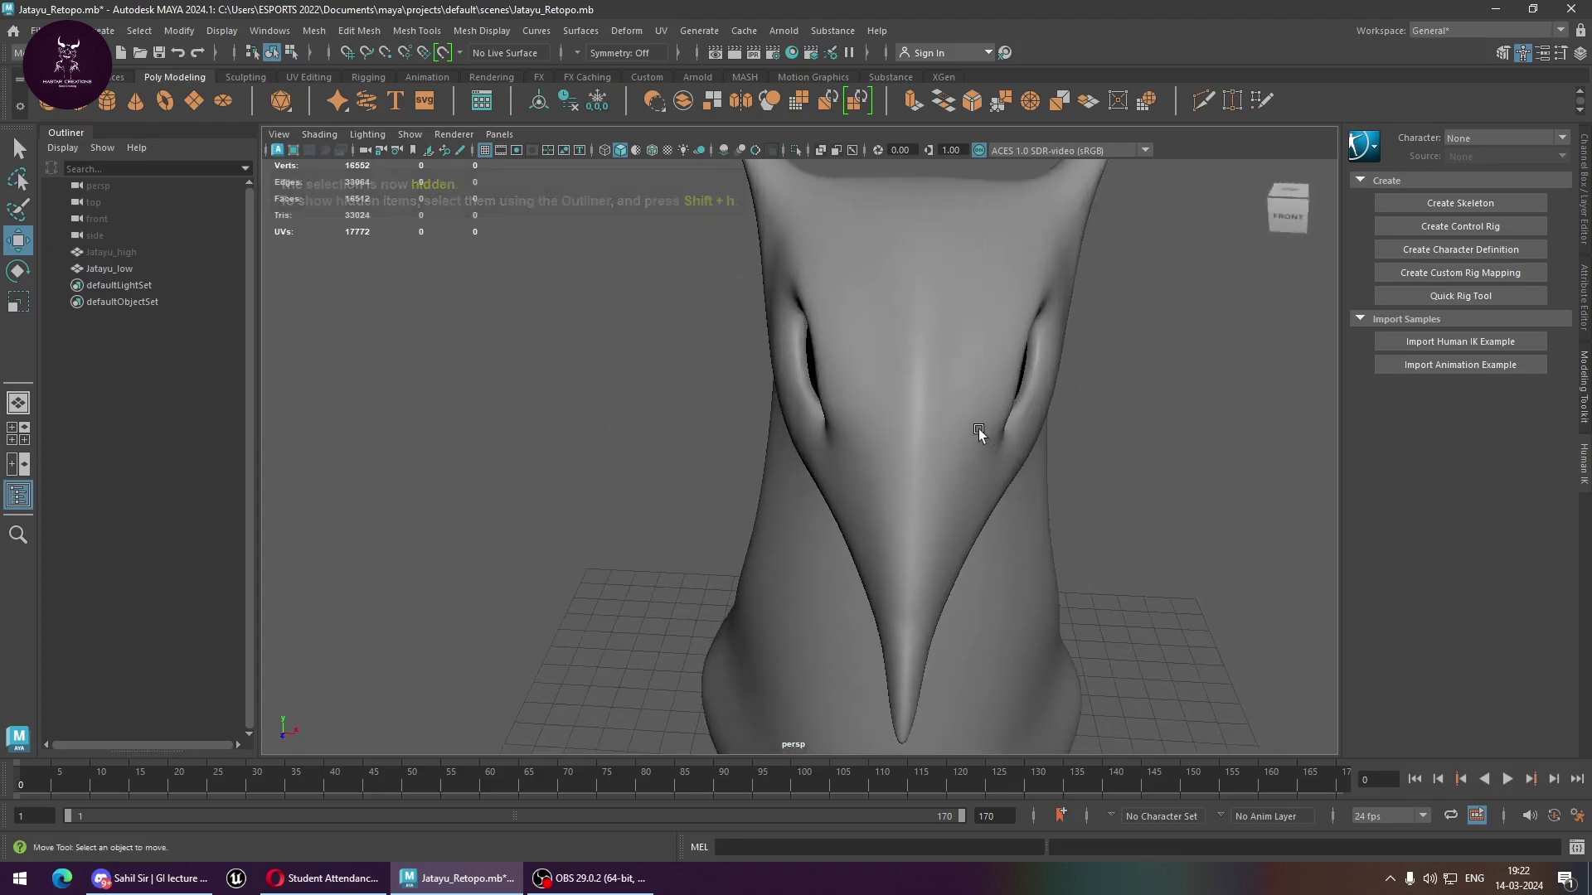
click(52, 106)
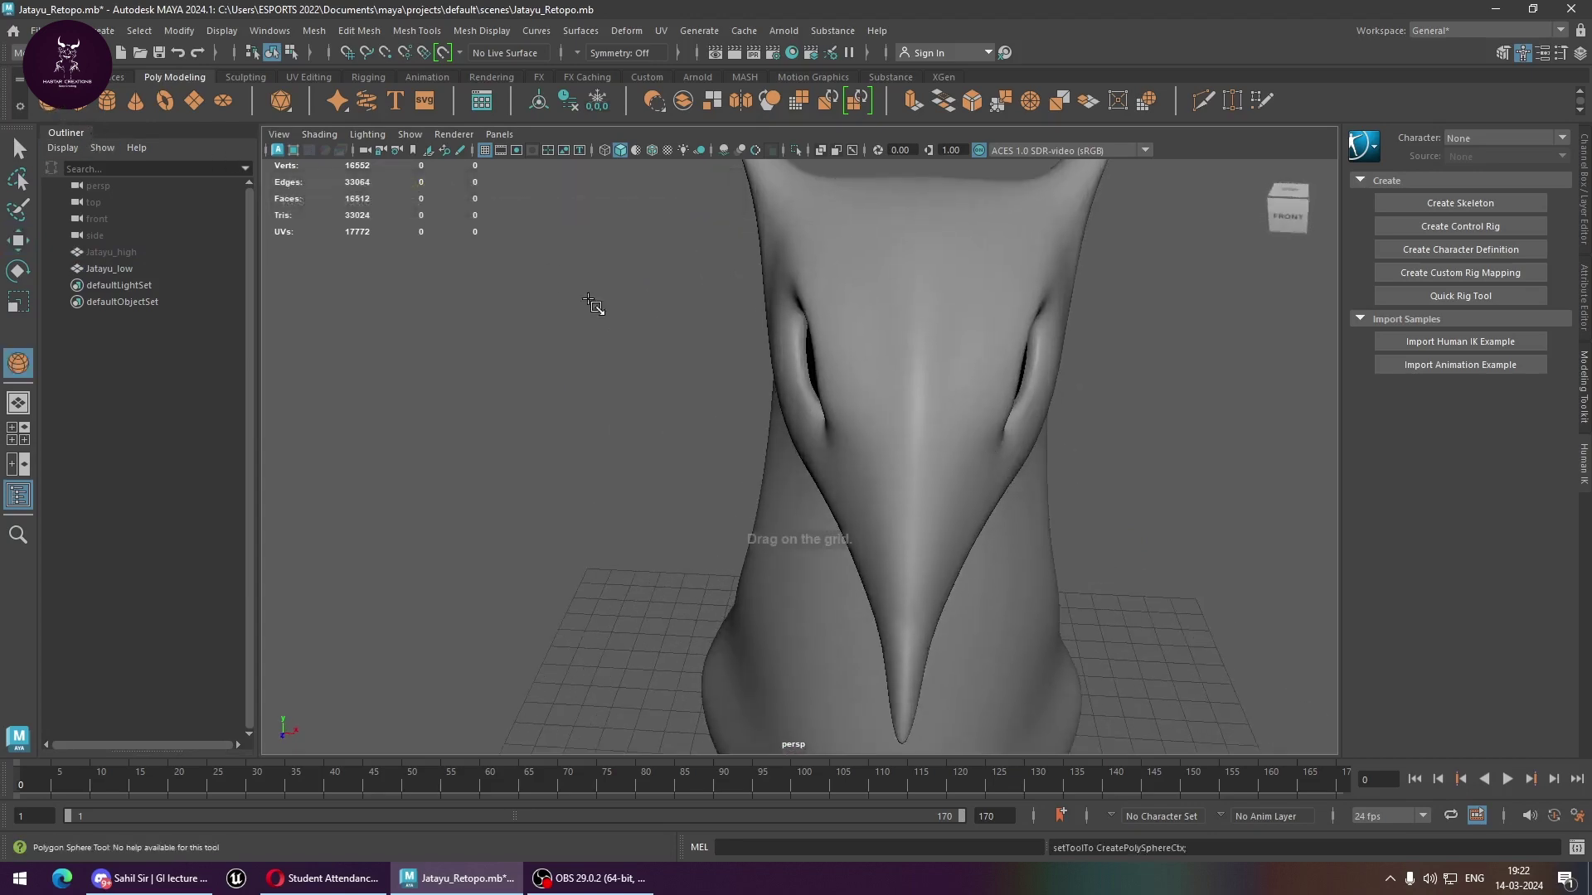
key(space)
key(space)
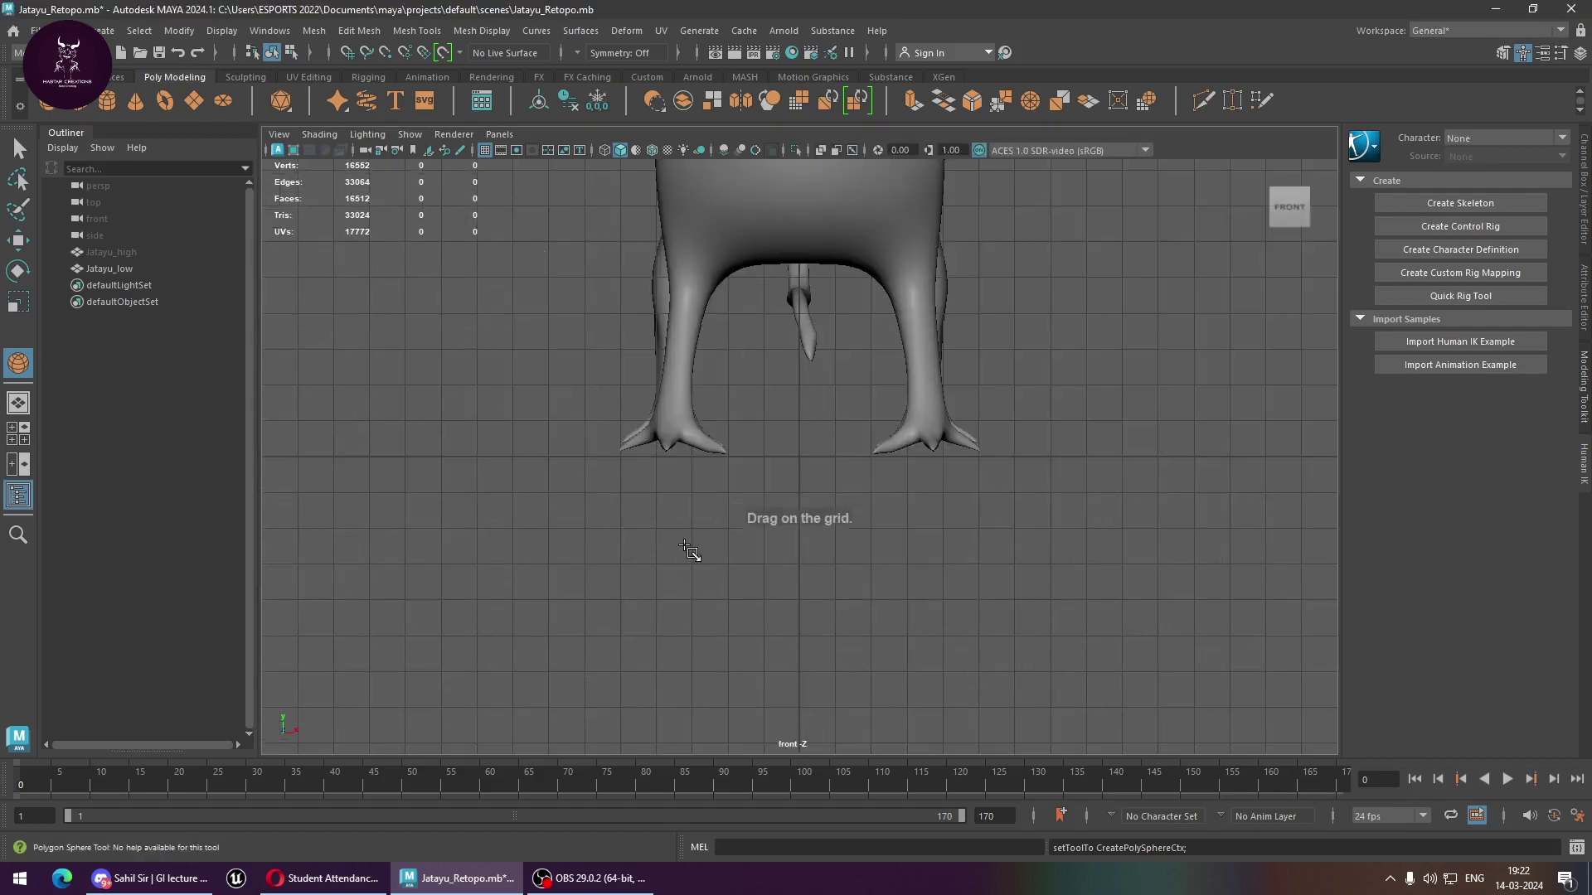
key(space)
key(space)
alt+middle_drag(881, 340, 1027, 597)
scroll(1027, 597, up, 5)
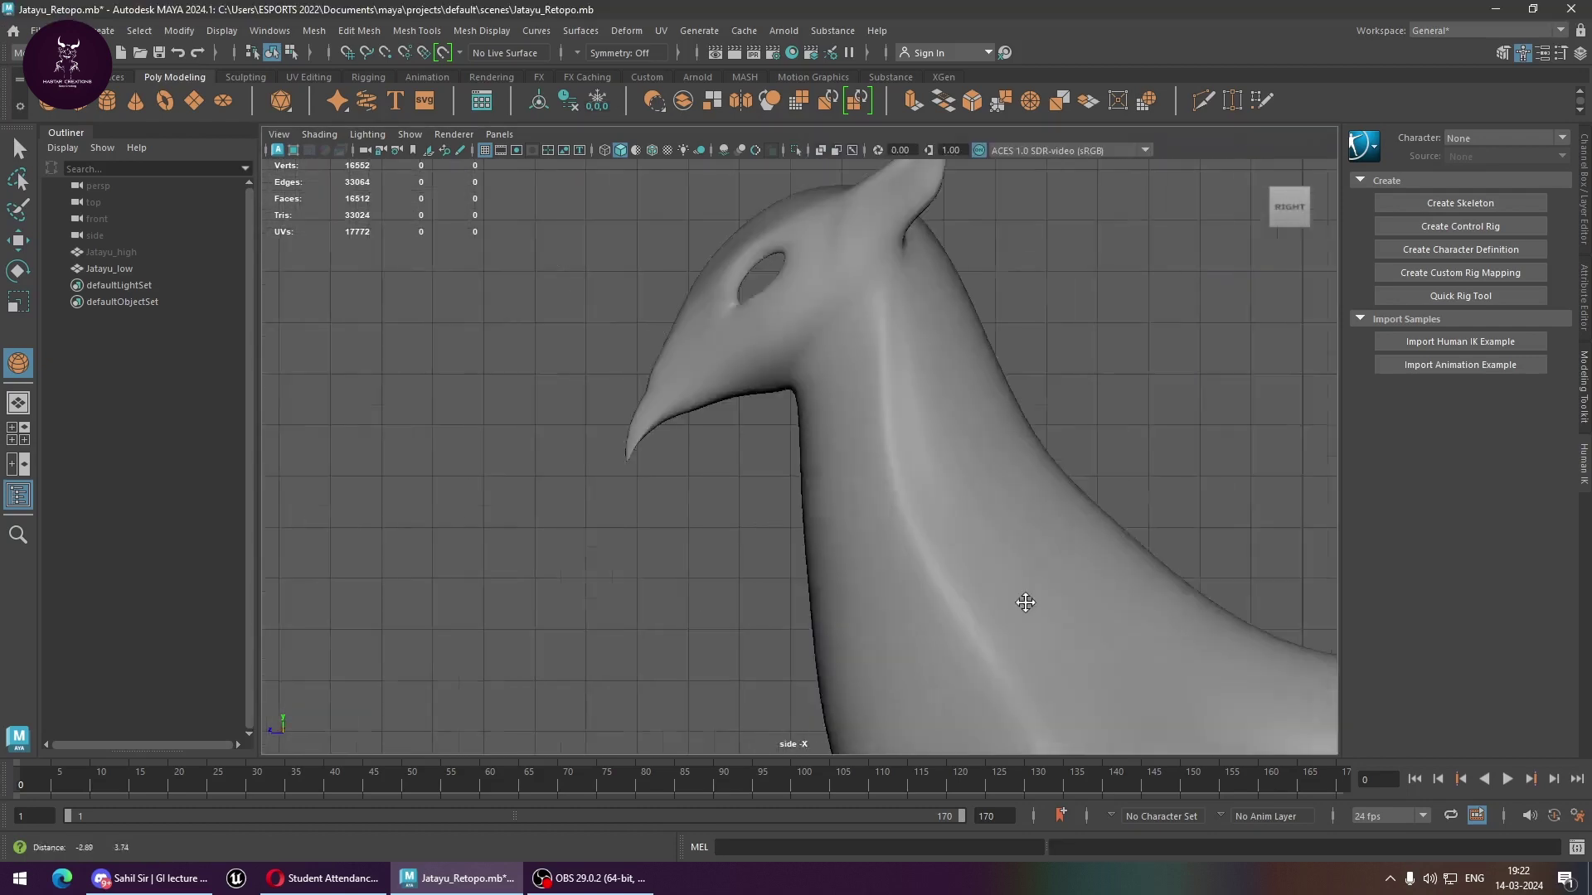
scroll(1187, 569, up, 5)
alt+middle_drag(1187, 569, 901, 445)
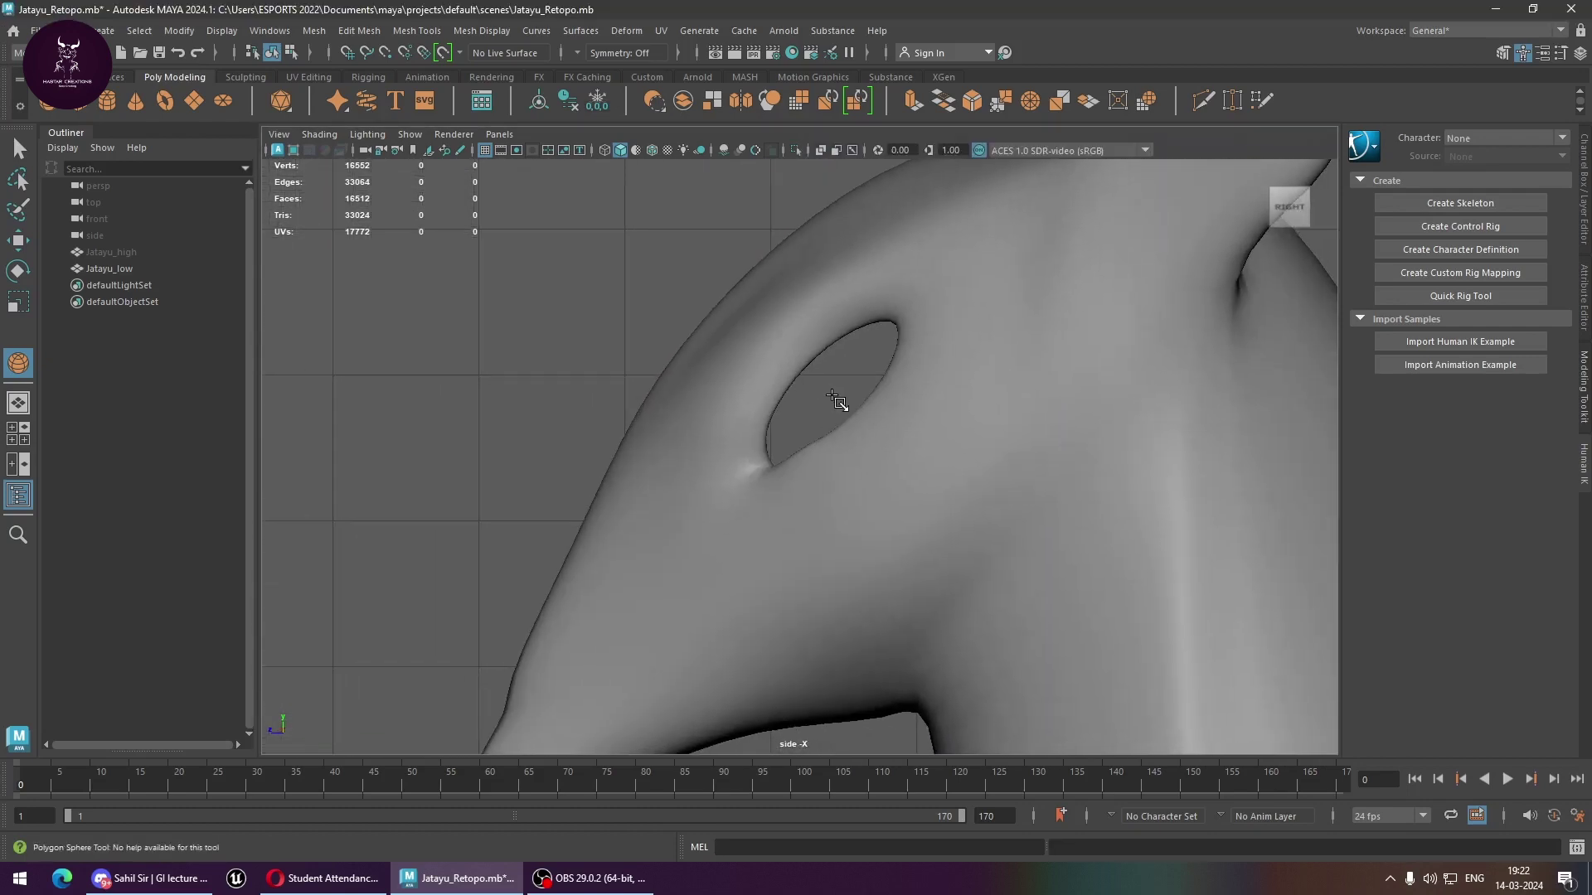
drag(833, 398, 950, 480)
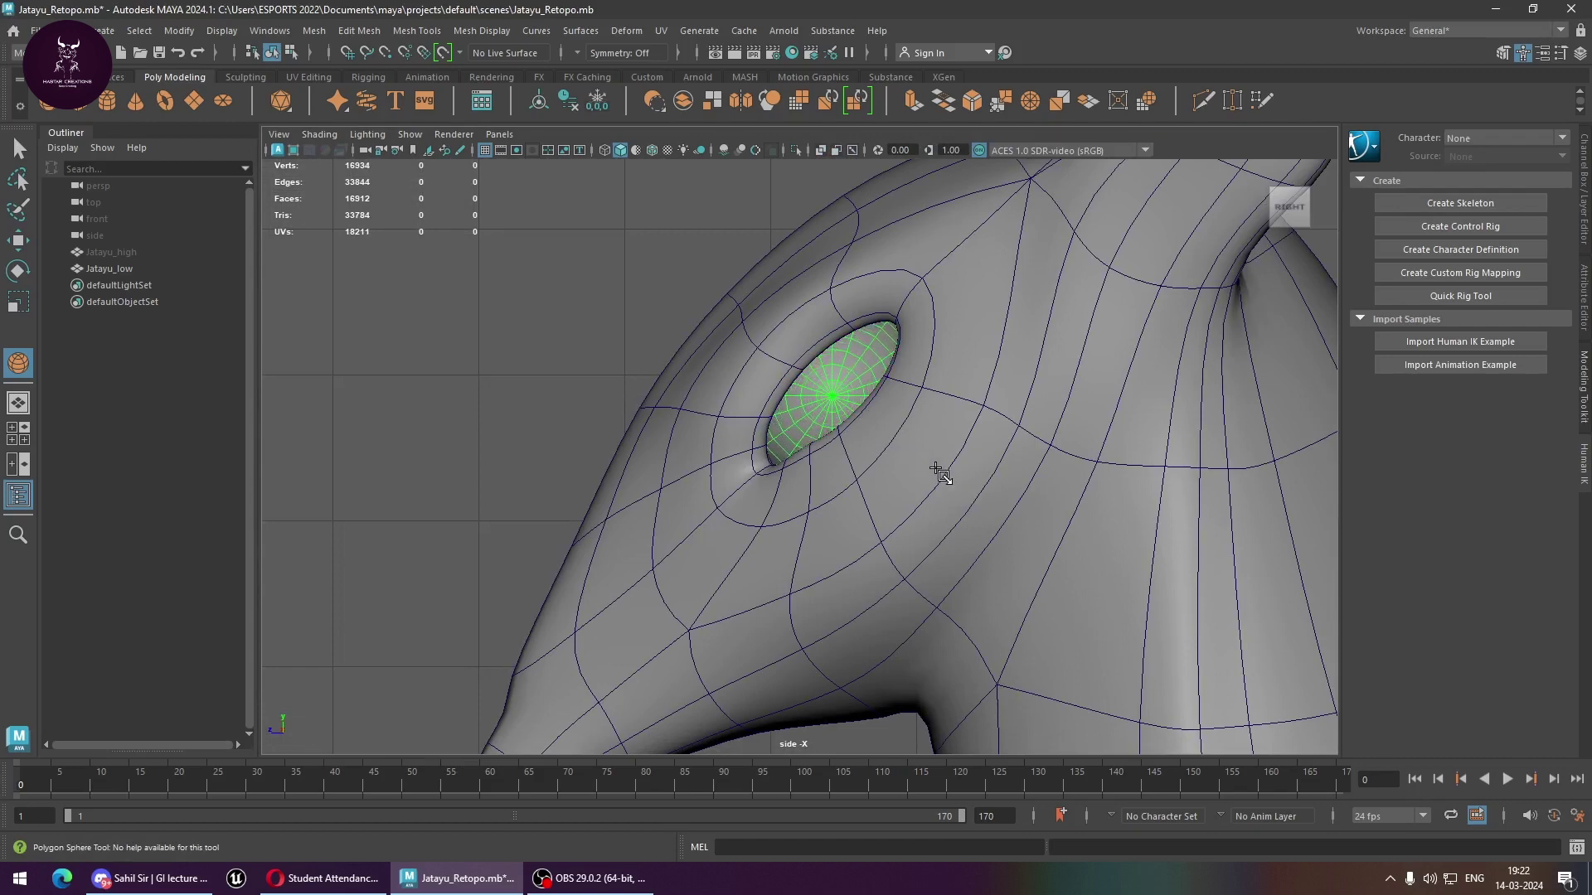
Move the new sphere into the eye socket in the perspective view.
key(w)
key(space)
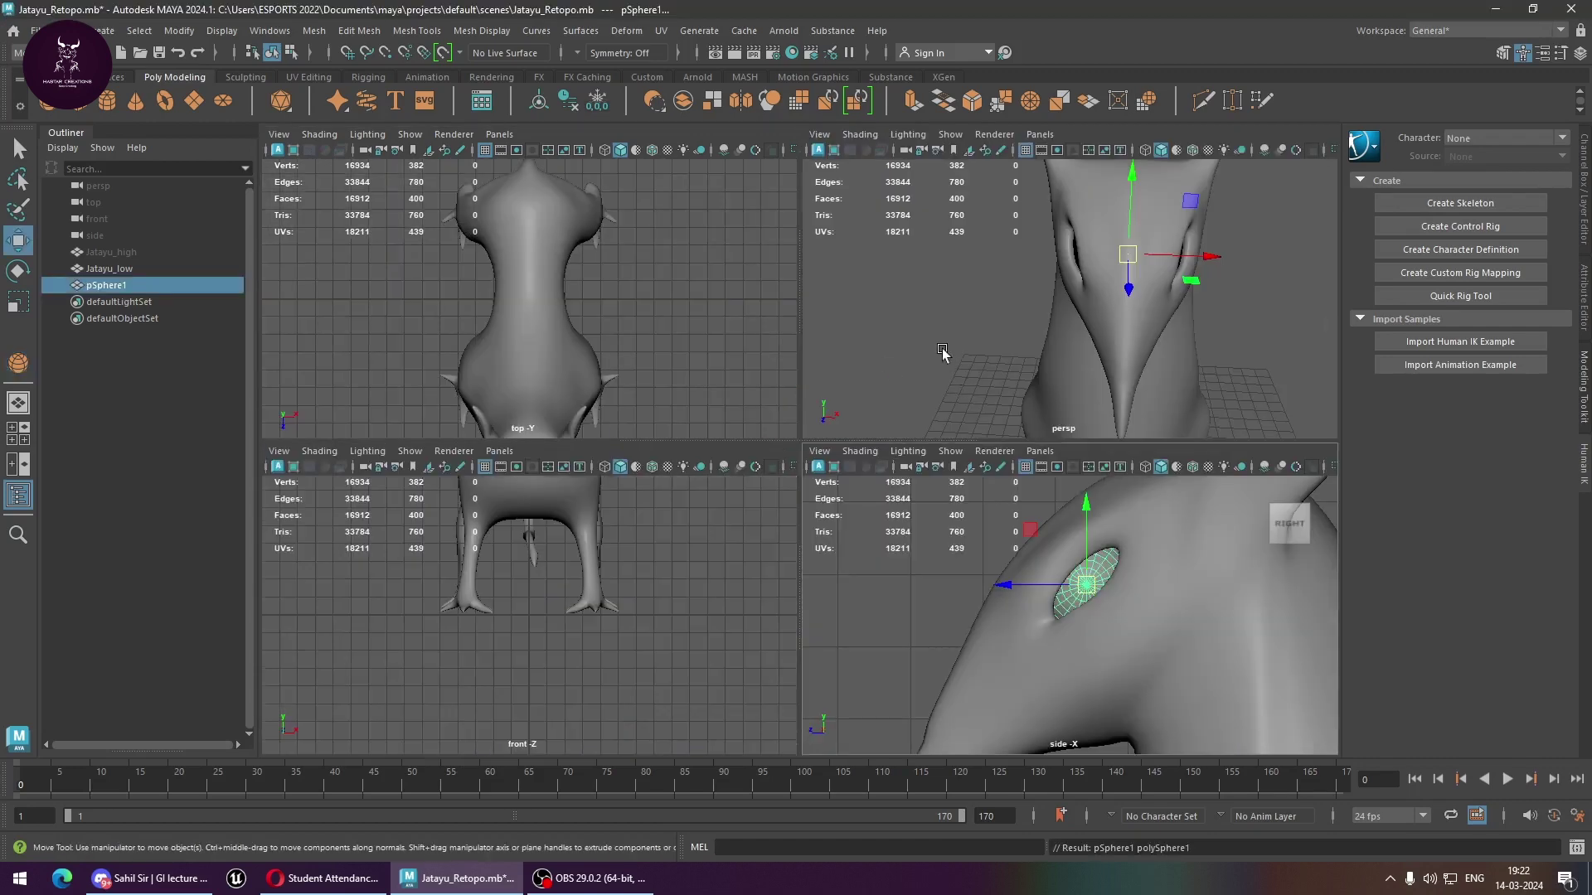
key(space)
mouse_move(955, 357)
alt+mouse_down()
mouse_move(995, 422)
mouse_move(1020, 417)
mouse_move(952, 455)
alt+mouse_up()
scroll(951, 455, up, 5)
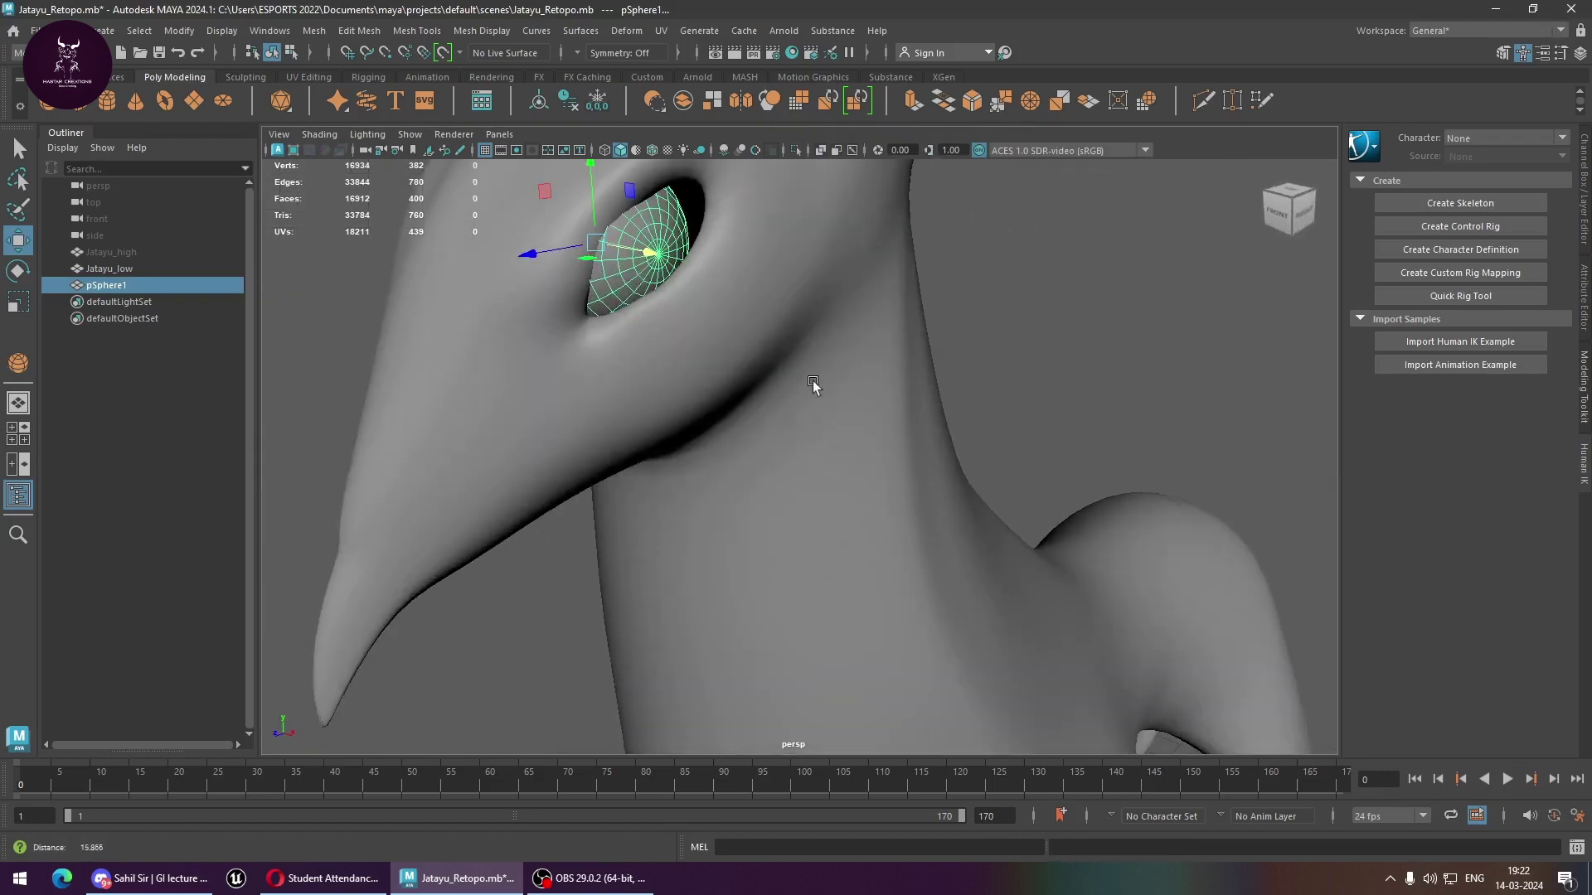
mouse_move(813, 380)
alt+mouse_down()
mouse_move(910, 486)
mouse_move(907, 438)
mouse_move(919, 455)
alt+mouse_up()
scroll(925, 507, up, 5)
scroll(959, 455, up, 3)
Rotate the eye sphere to match the socket and nudge it deeper into place.
key(e)
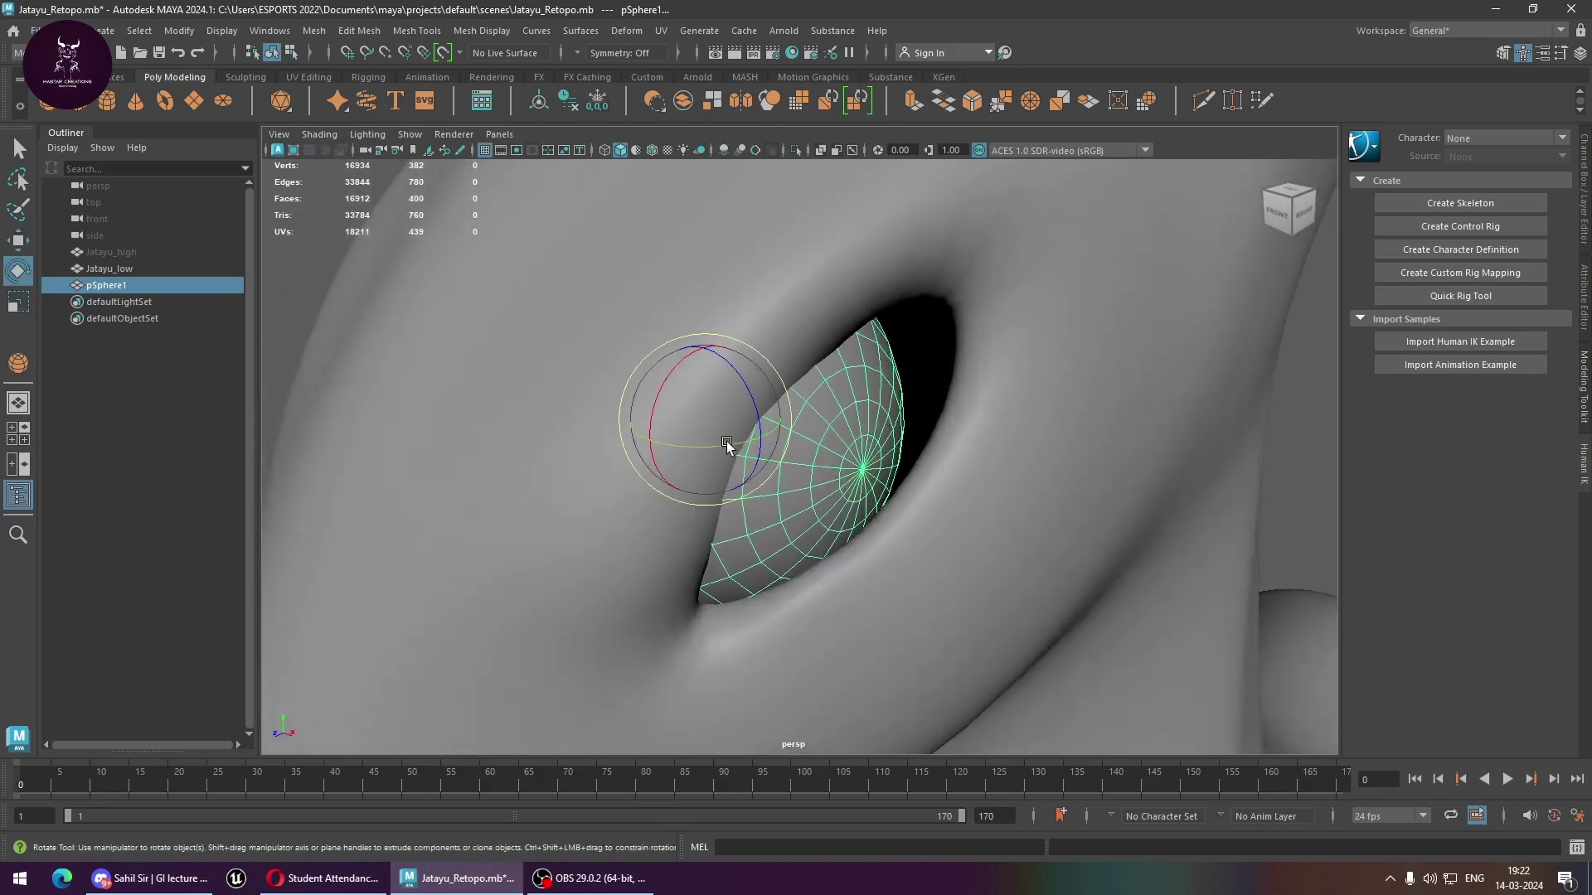
mouse_move(721, 448)
mouse_down()
mouse_move(753, 399)
mouse_move(774, 455)
mouse_move(806, 445)
mouse_up()
key(w)
key(f)
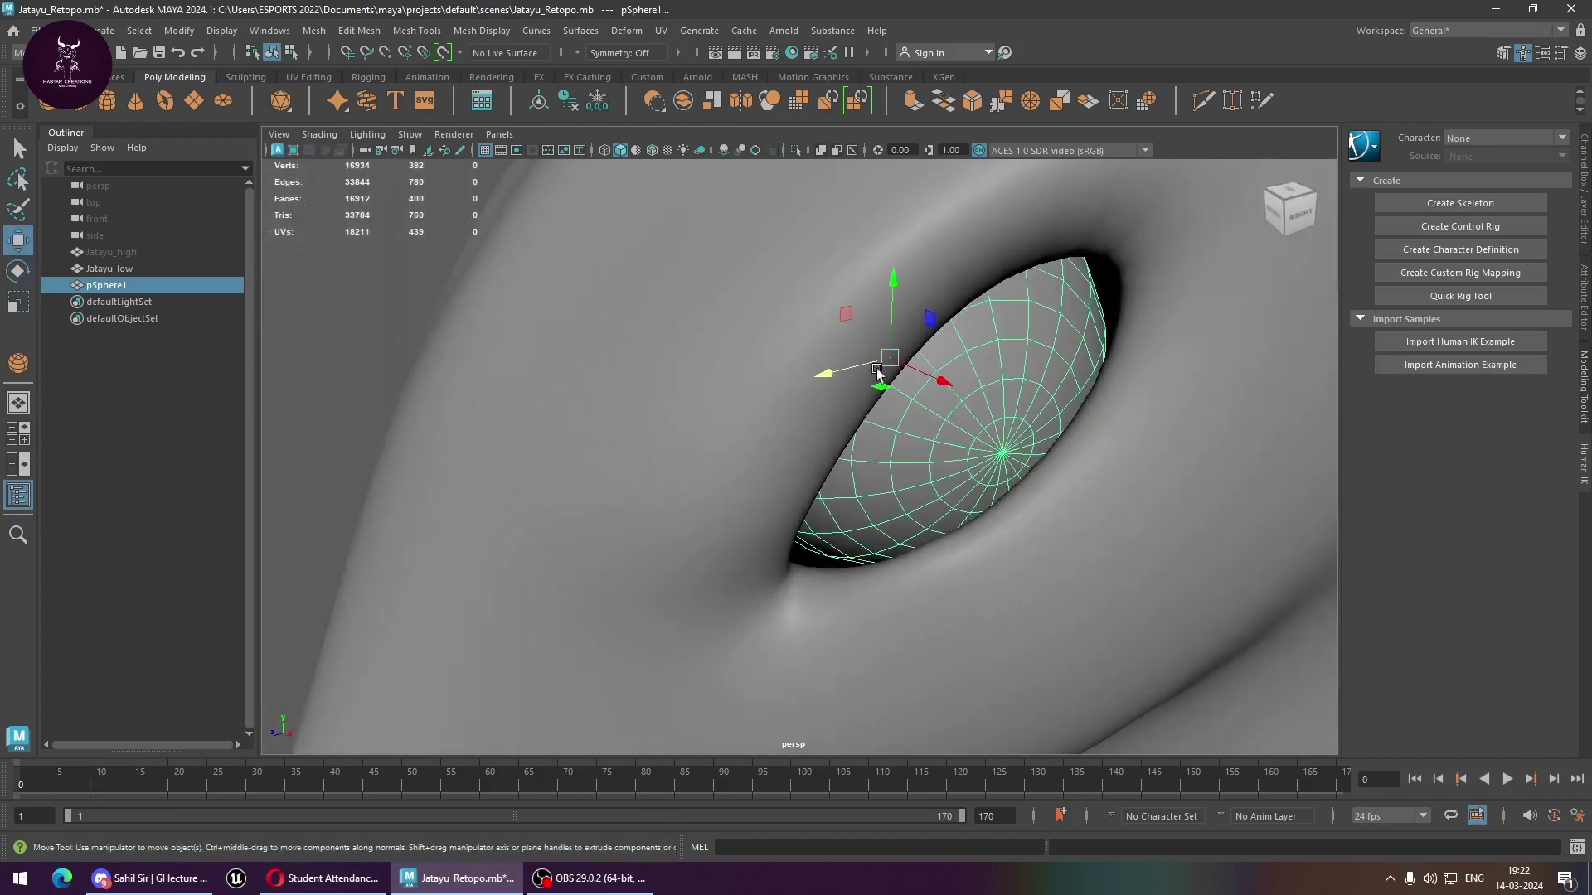
drag(871, 380, 876, 378)
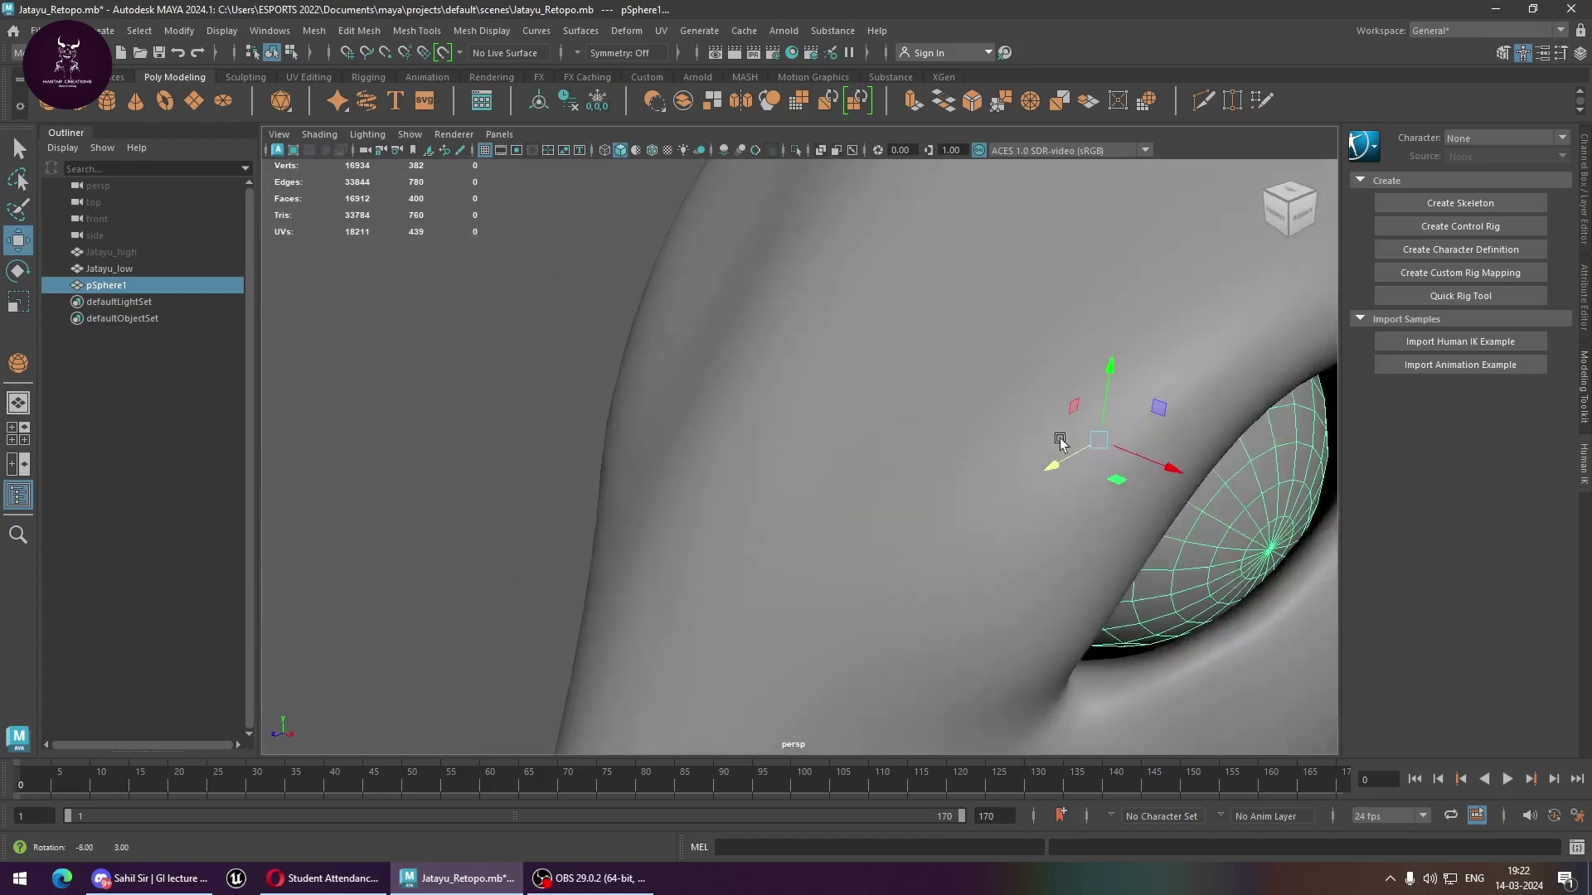
mouse_move(1032, 435)
alt+mouse_down()
mouse_move(1061, 431)
mouse_move(1017, 410)
mouse_move(1027, 422)
alt+mouse_up()
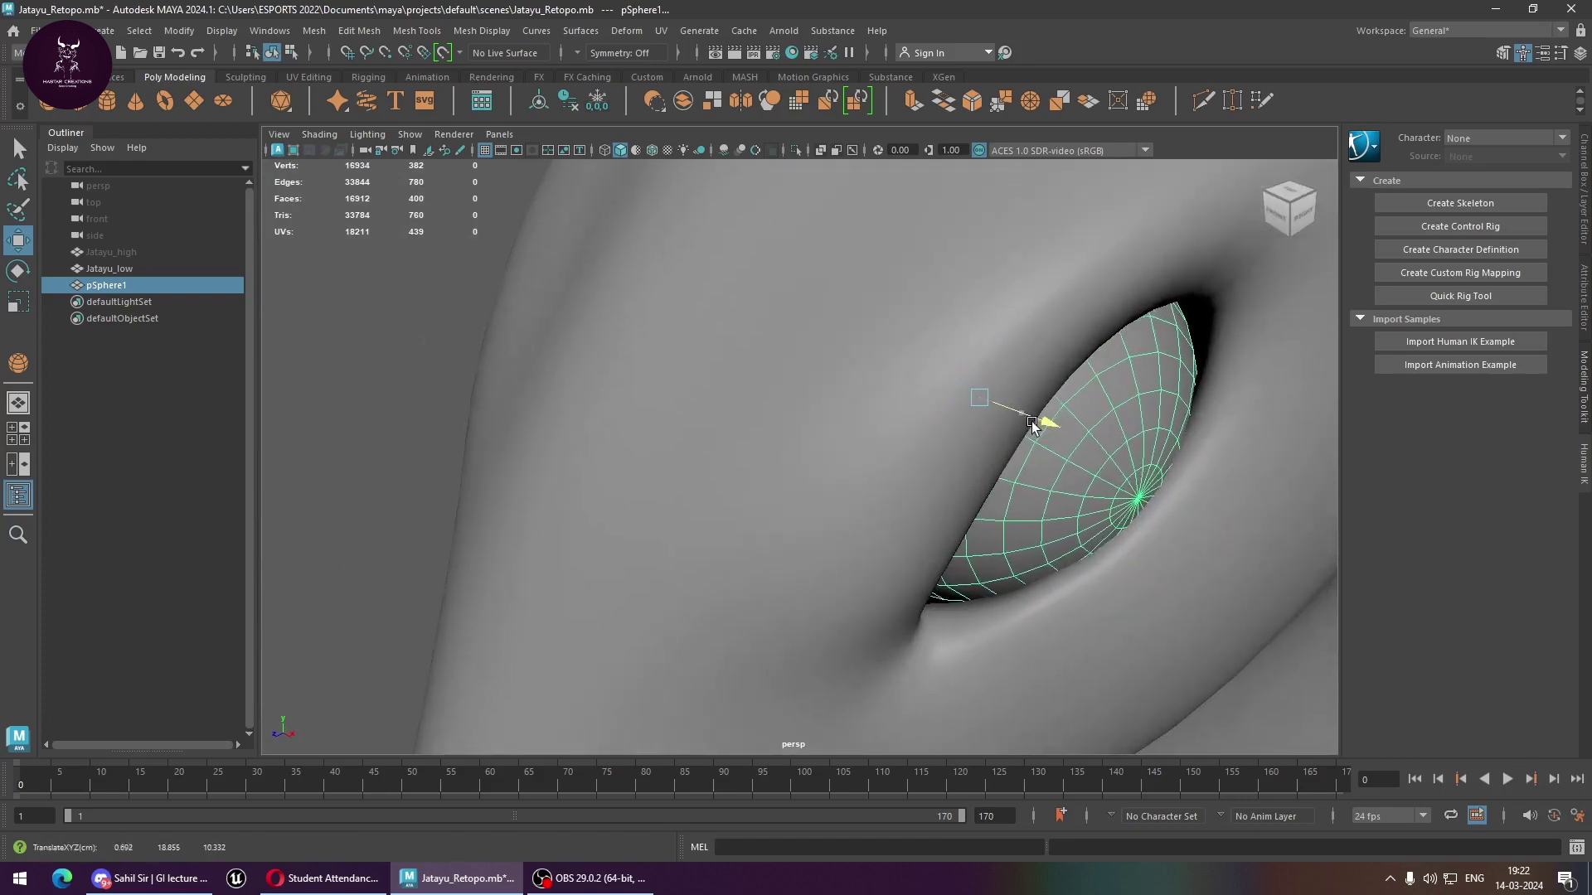
Put Jatayu_low in vertex mode and pick a vertex above the eye socket.
click(920, 645)
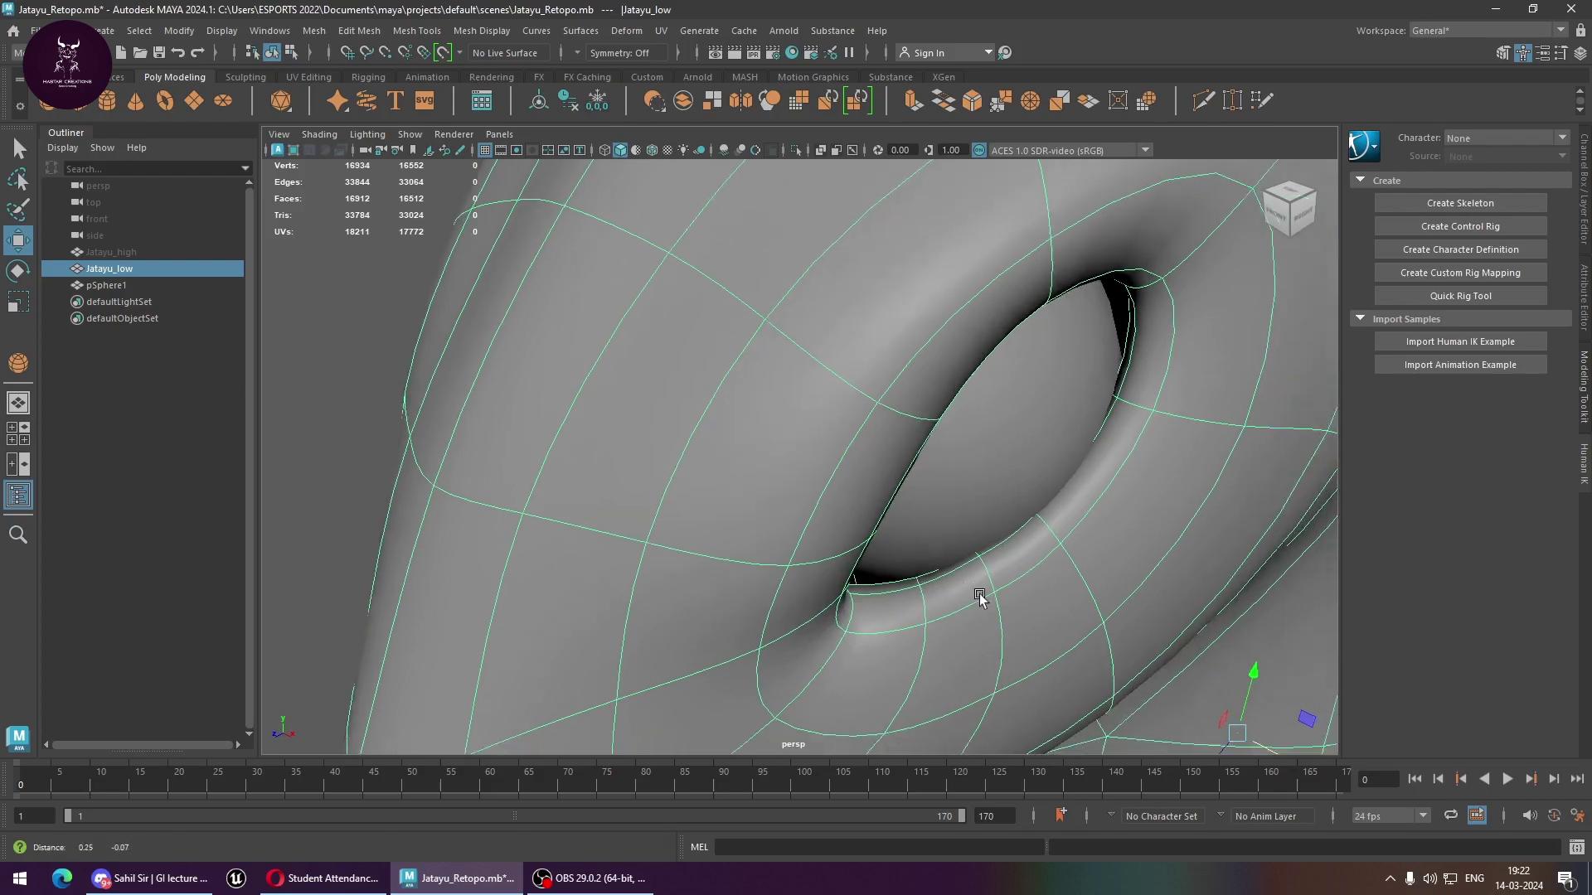
scroll(981, 597, up, 5)
scroll(863, 580, up, 5)
scroll(842, 509, down, 5)
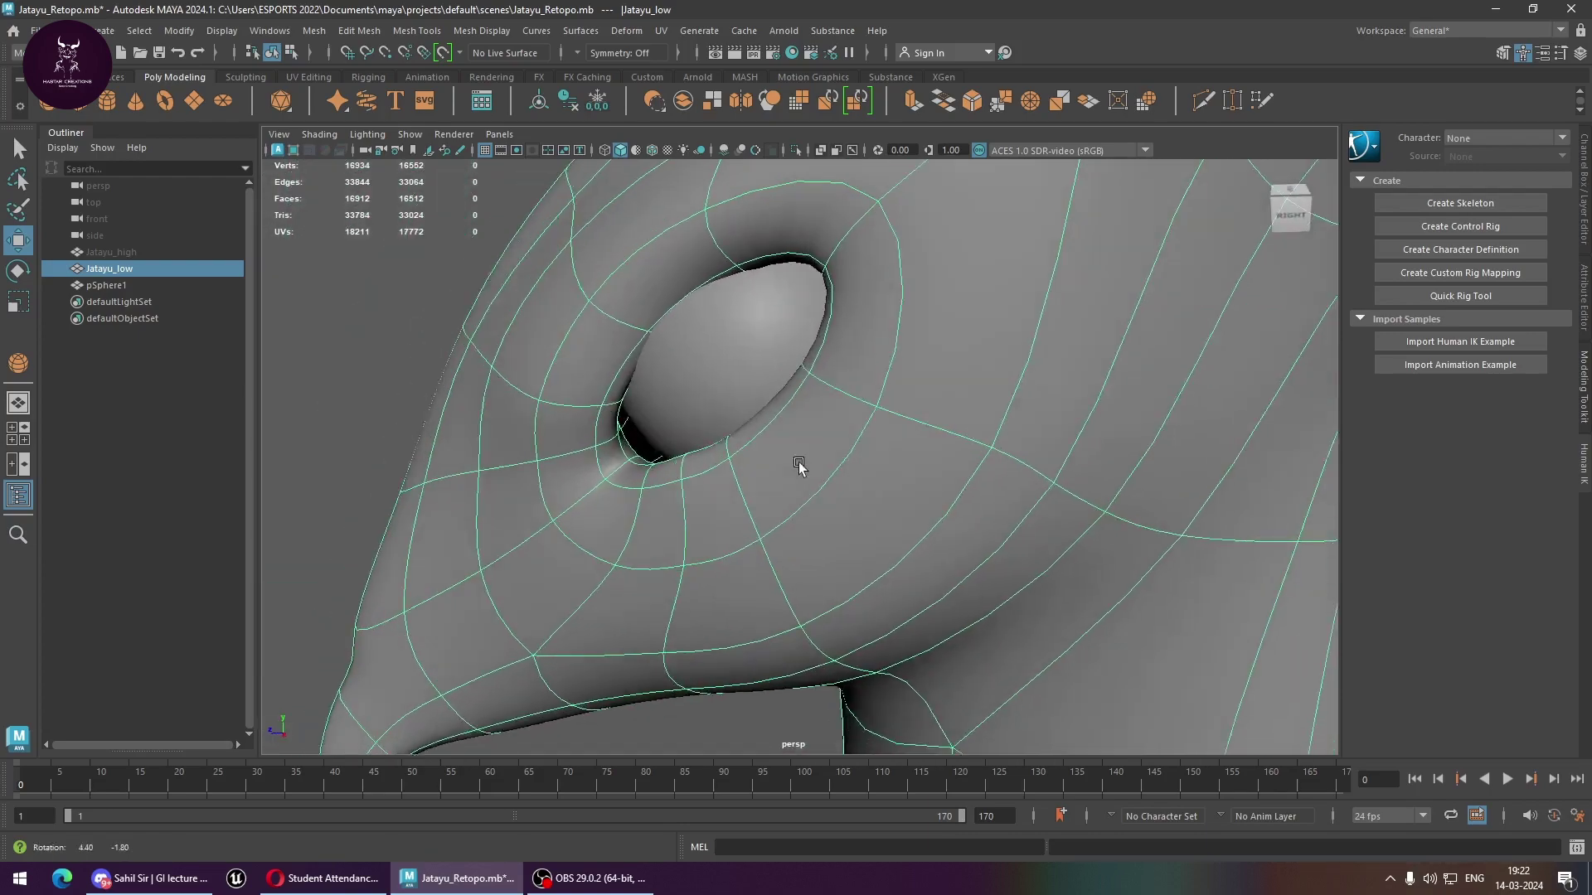
mouse_move(799, 461)
alt+mouse_down()
mouse_move(828, 445)
mouse_move(880, 300)
alt+mouse_up()
scroll(847, 456, up, 5)
scroll(849, 456, down, 5)
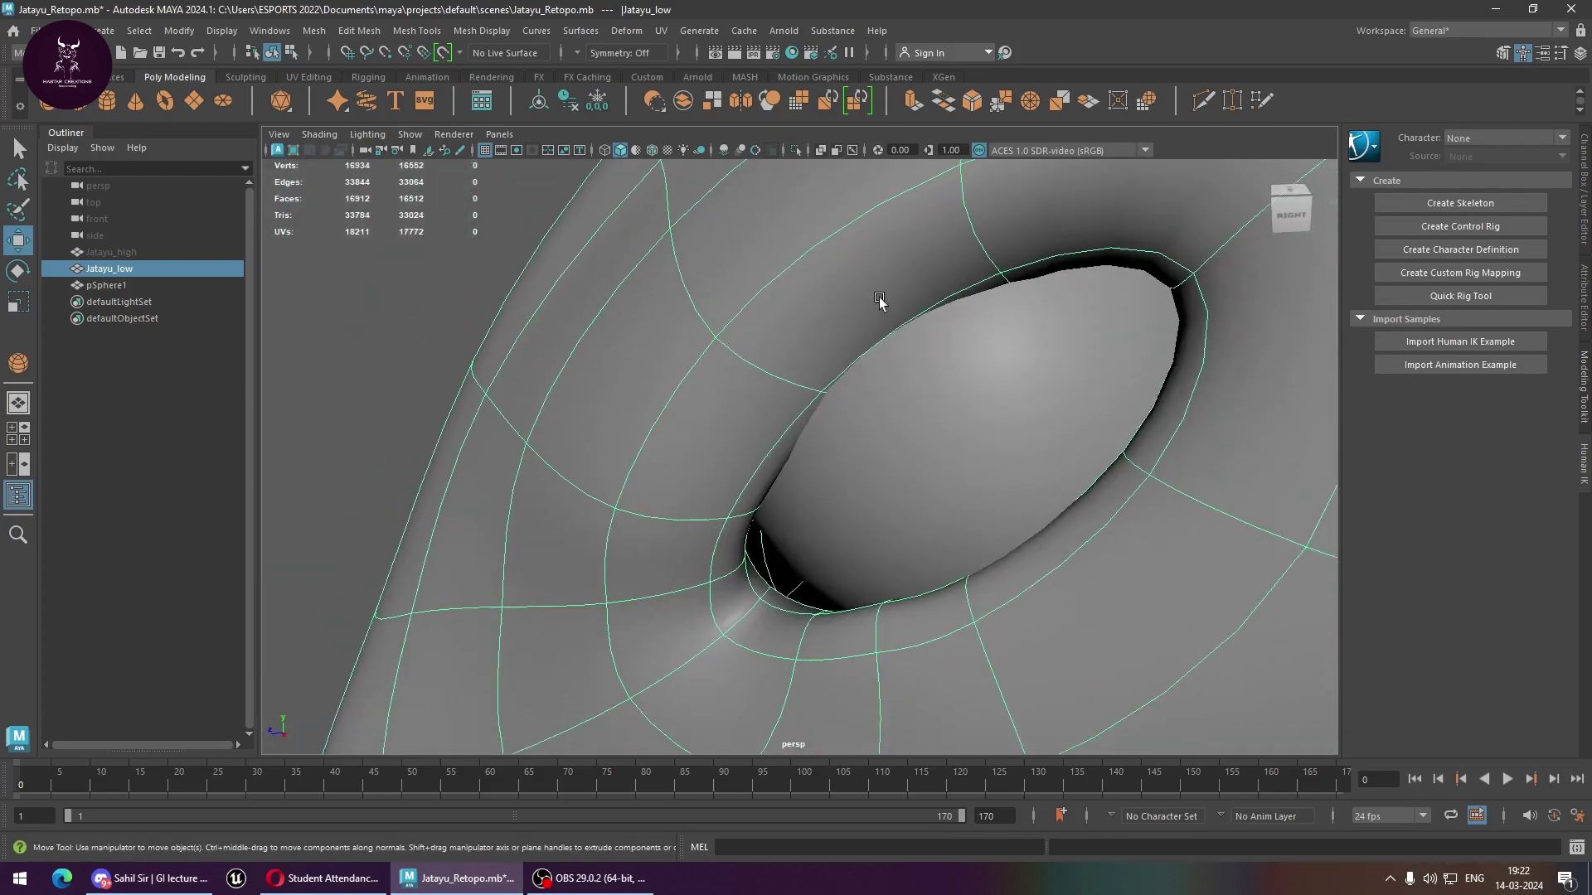
right_drag(852, 293, 778, 265)
drag(771, 327, 829, 402)
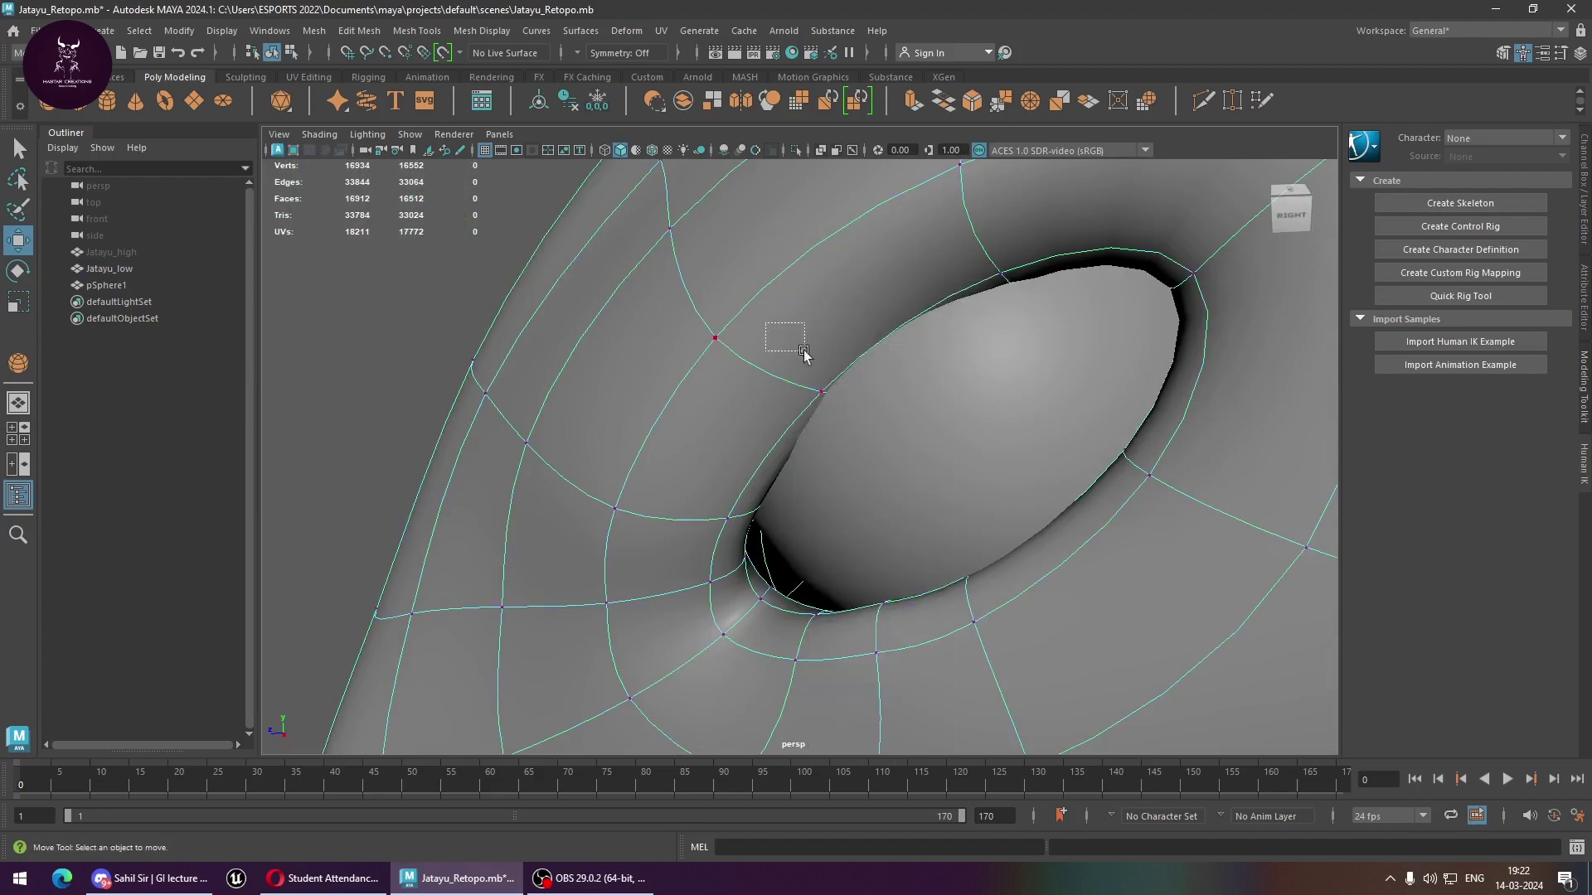
Replace that pick with a marquee selection of vertices around the eye opening.
scroll(923, 464, down, 5)
alt+drag(962, 501, 1158, 501)
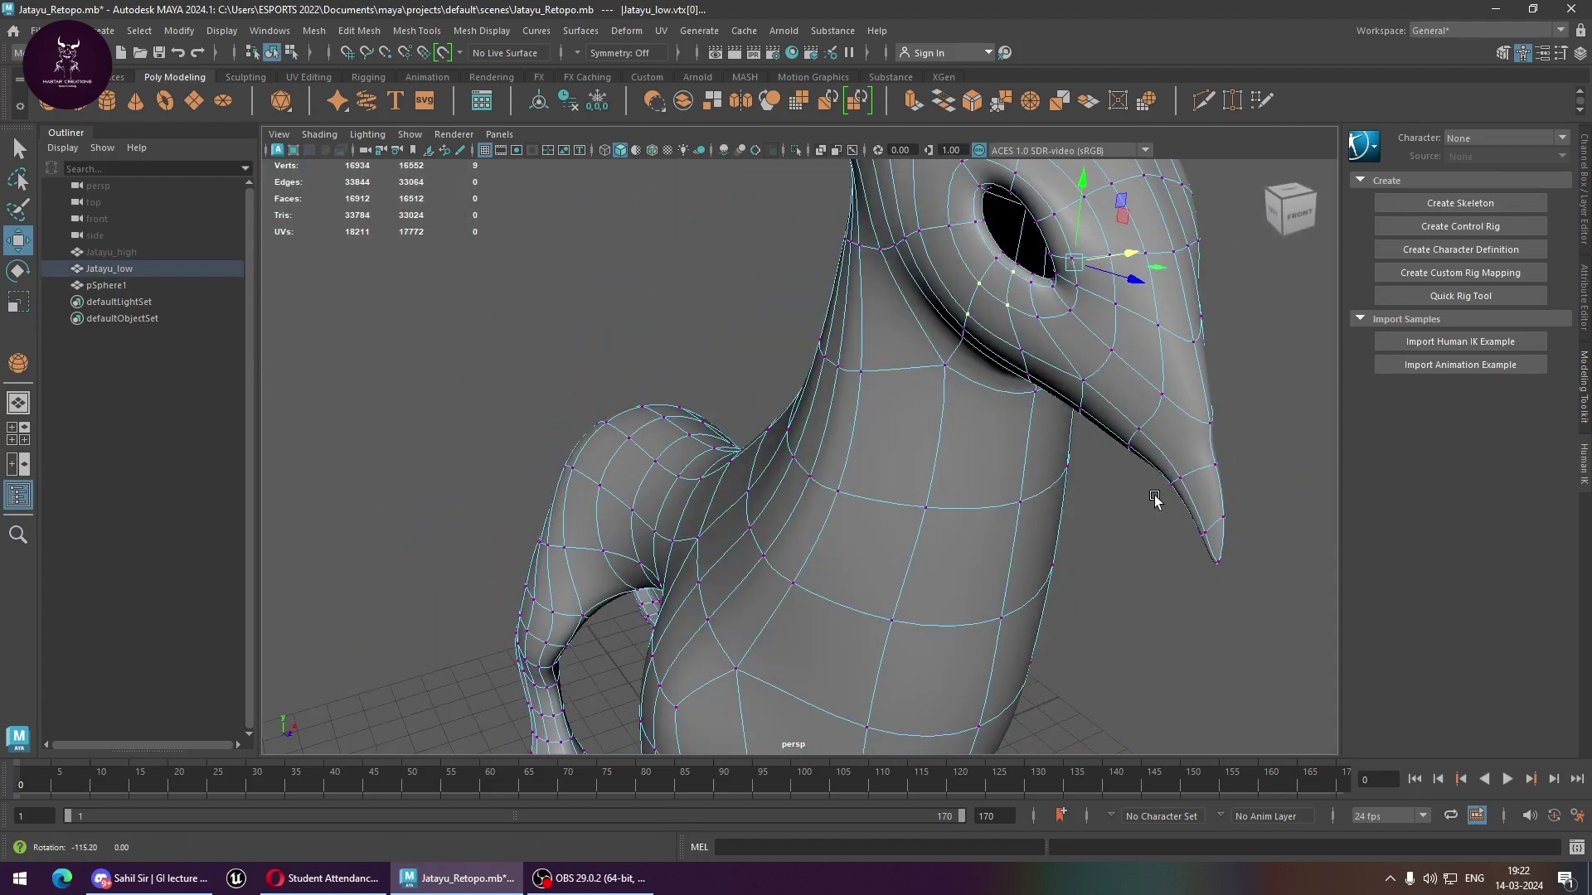
scroll(1158, 501, up, 5)
alt+drag(1006, 487, 898, 485)
scroll(898, 485, down, 3)
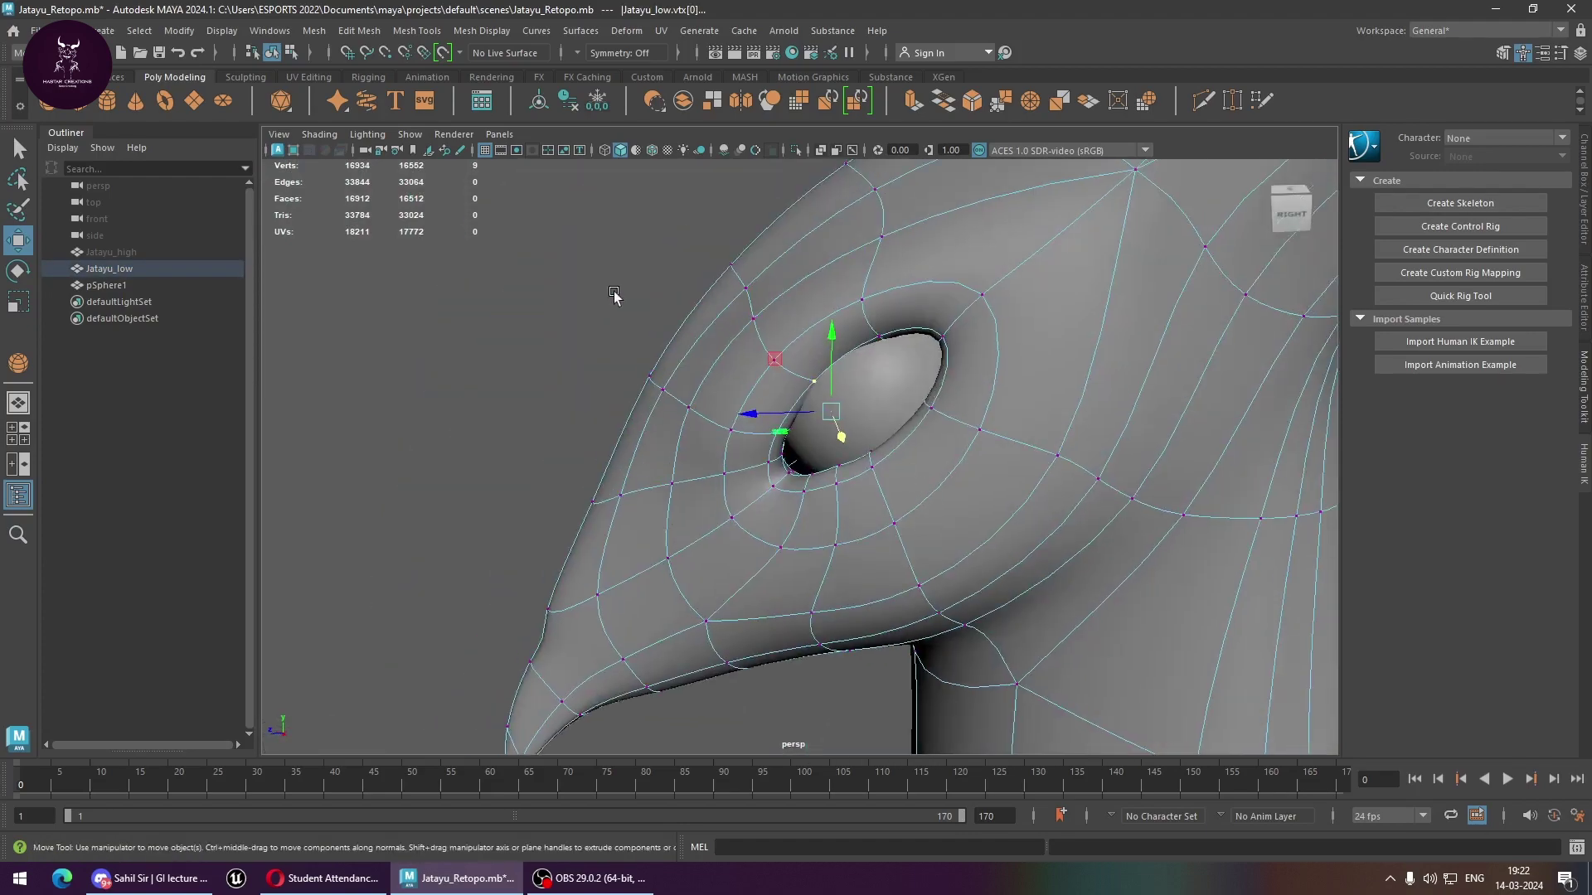
click(869, 446)
scroll(789, 366, up, 4)
scroll(789, 366, up, 3)
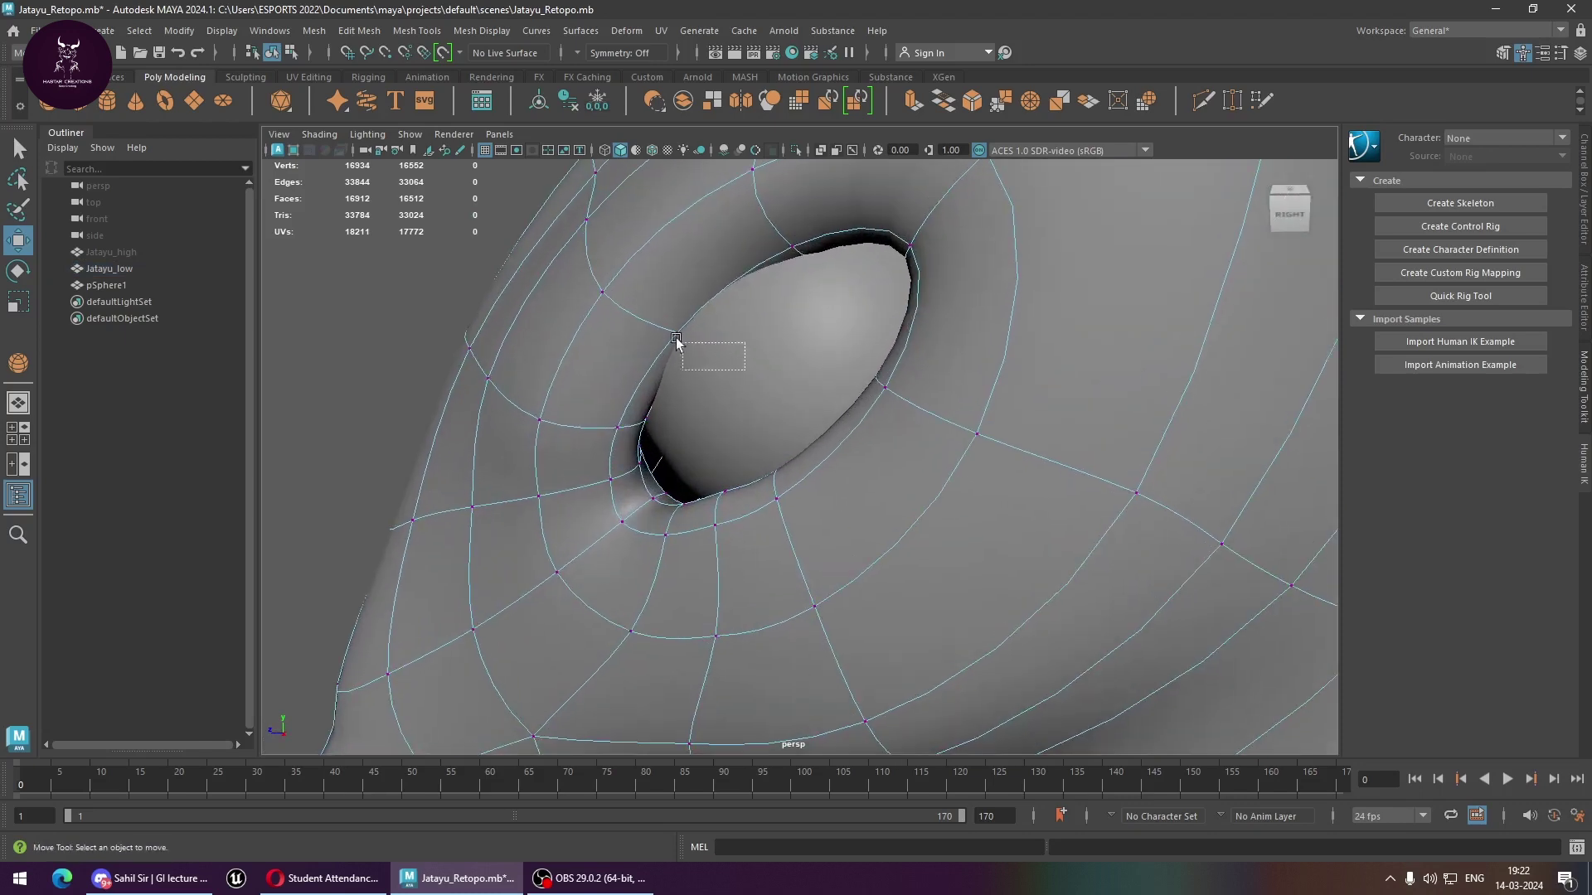
drag(746, 370, 677, 340)
scroll(828, 437, down, 4)
Return Jatayu_low to object mode, viewing the head from the side.
alt+drag(828, 437, 862, 431)
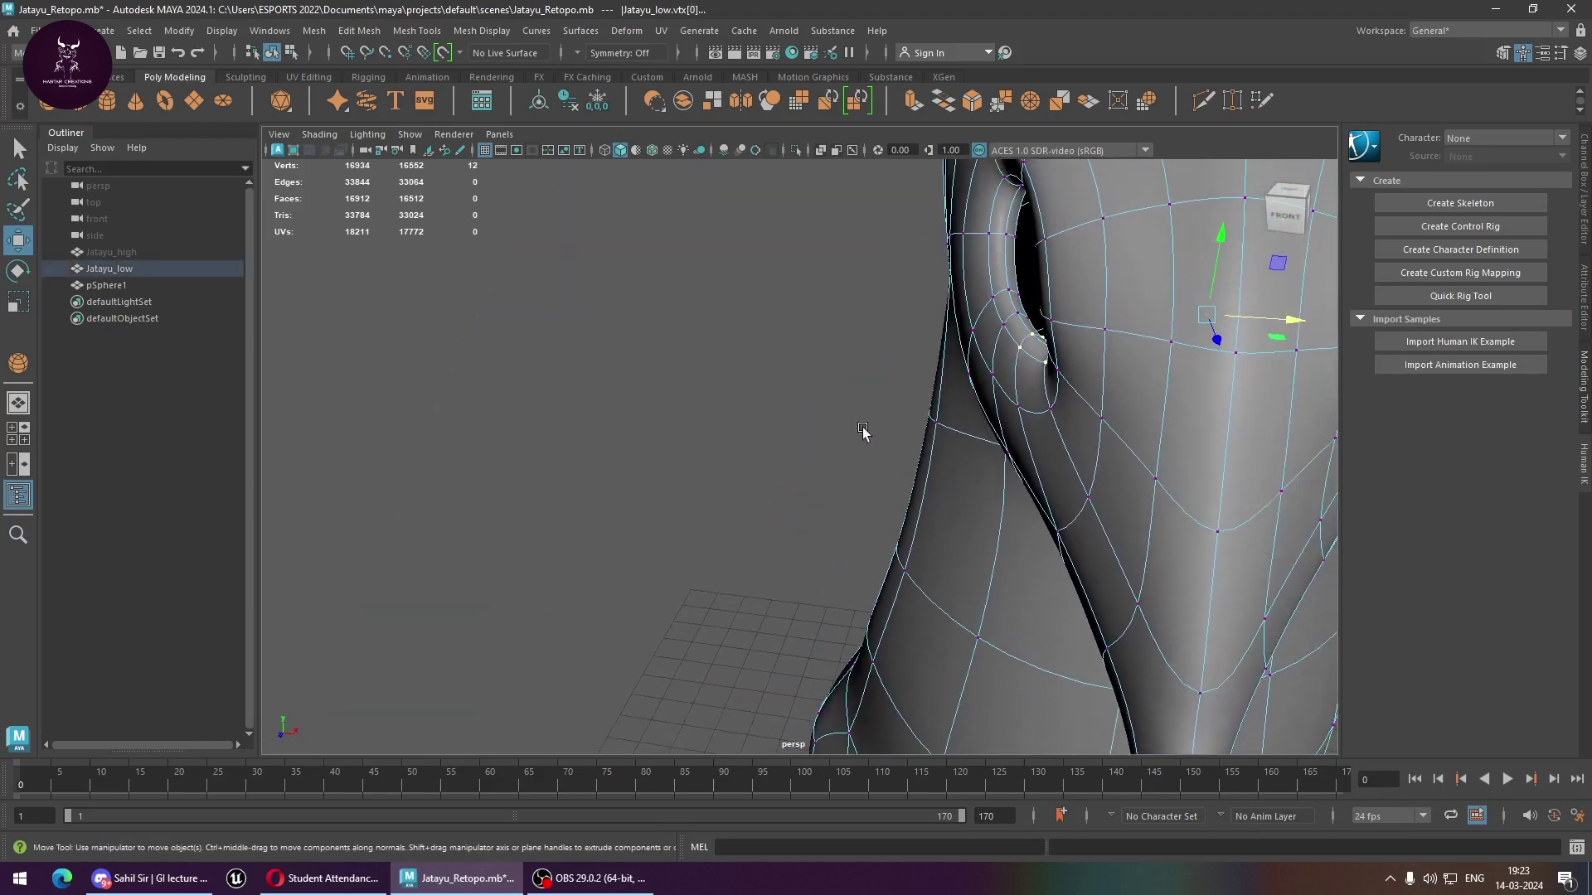
mouse_move(1136, 472)
alt+mouse_down()
mouse_move(998, 455)
mouse_move(1033, 458)
mouse_move(953, 489)
alt+mouse_up()
right_drag(524, 251, 581, 232)
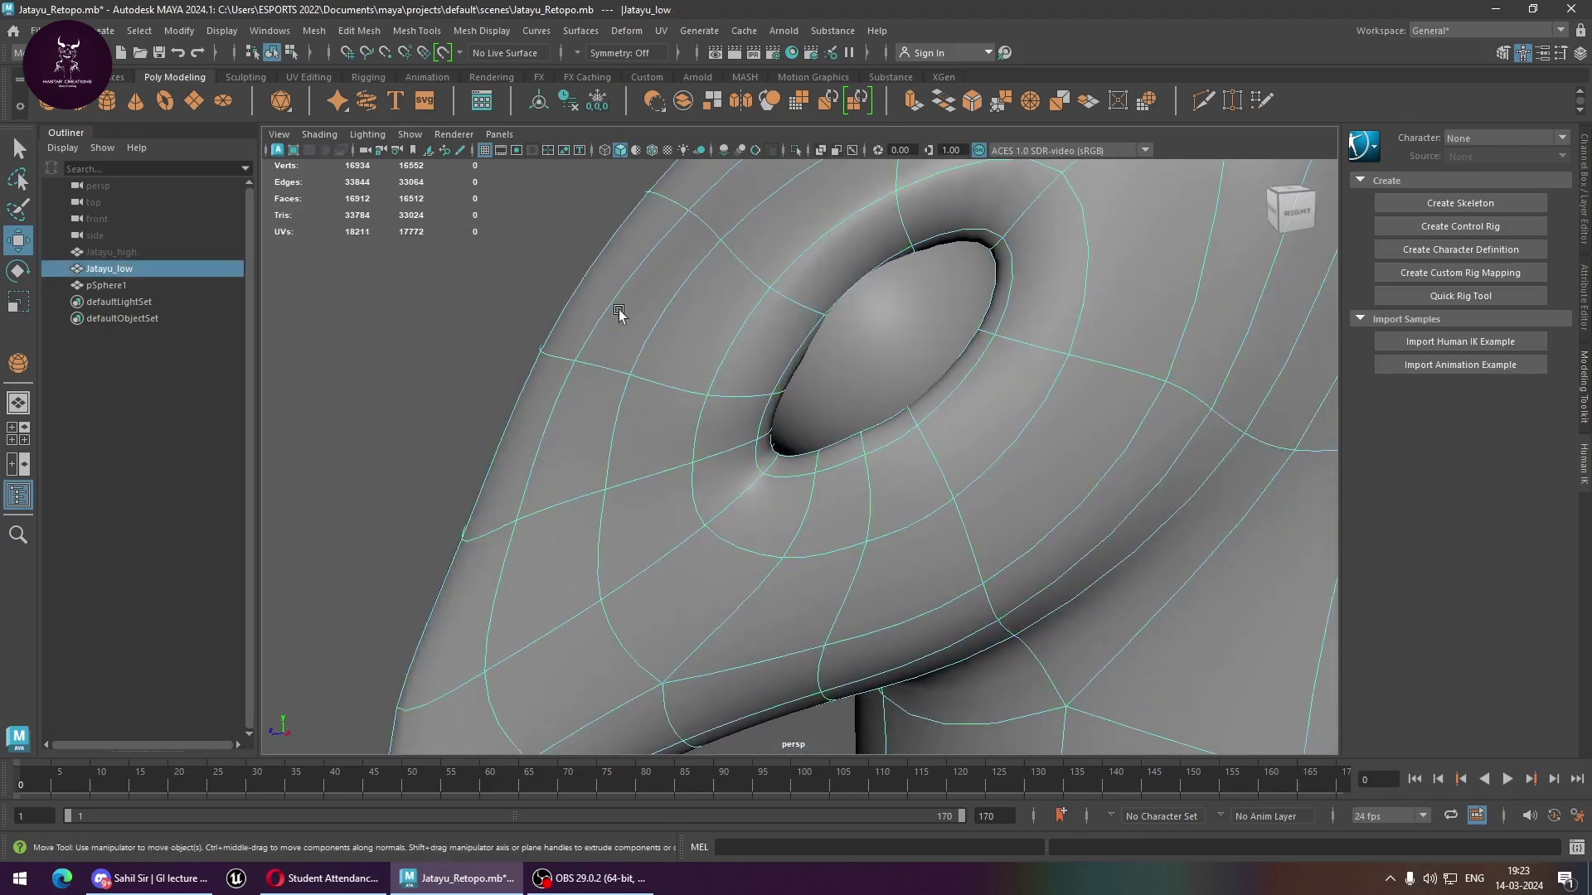
alt+drag(622, 312, 641, 385)
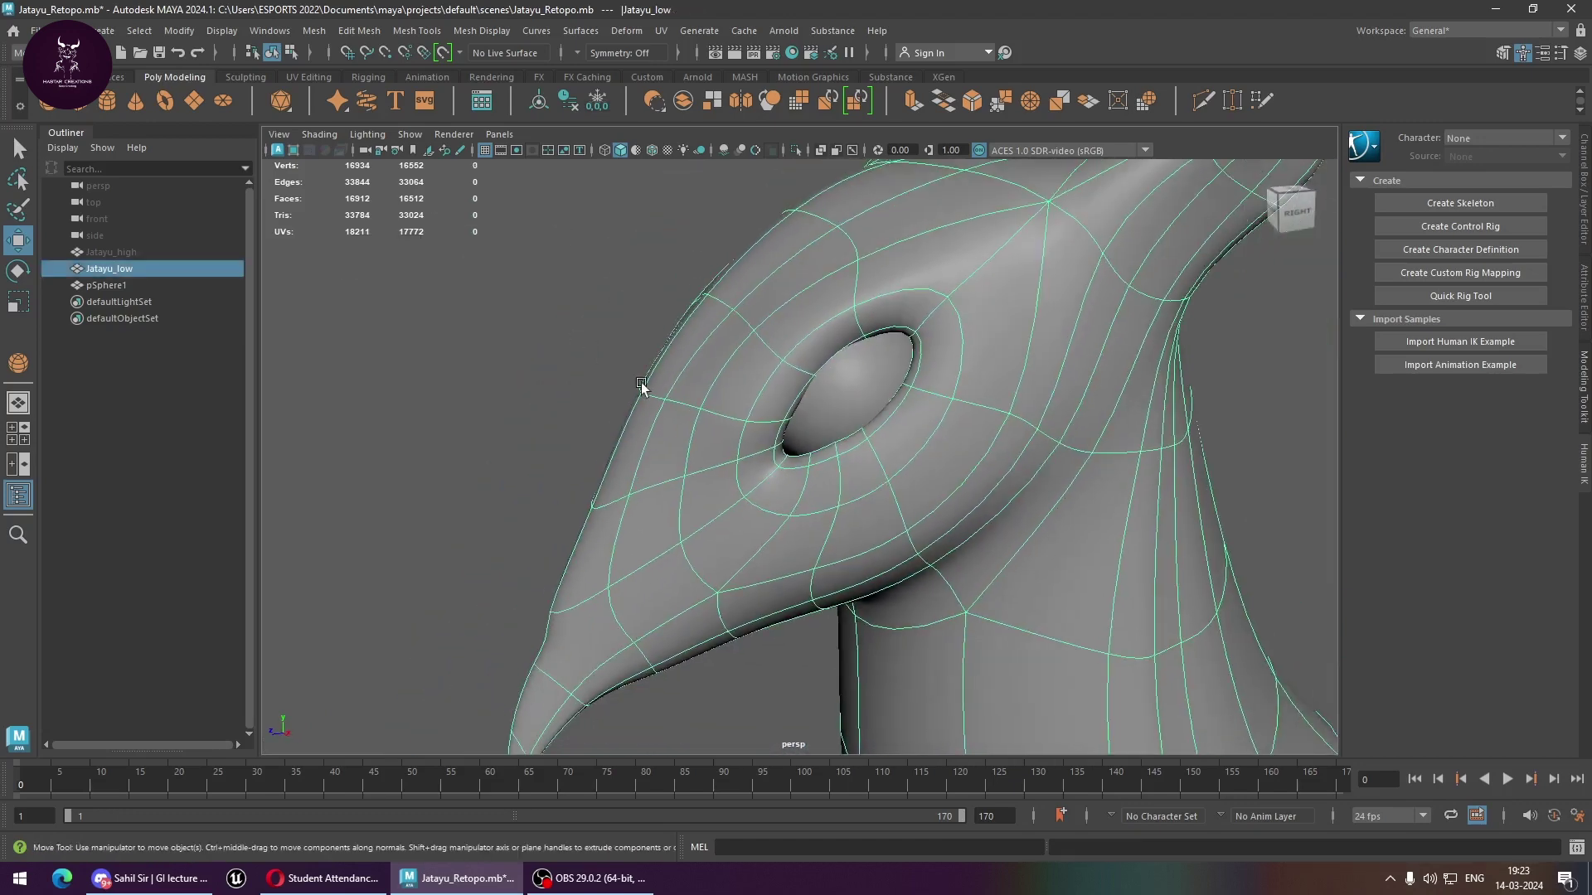
Turn on Object X symmetry and put Jatayu_low in vertex mode.
click(580, 52)
click(629, 78)
alt+drag(570, 351, 782, 415)
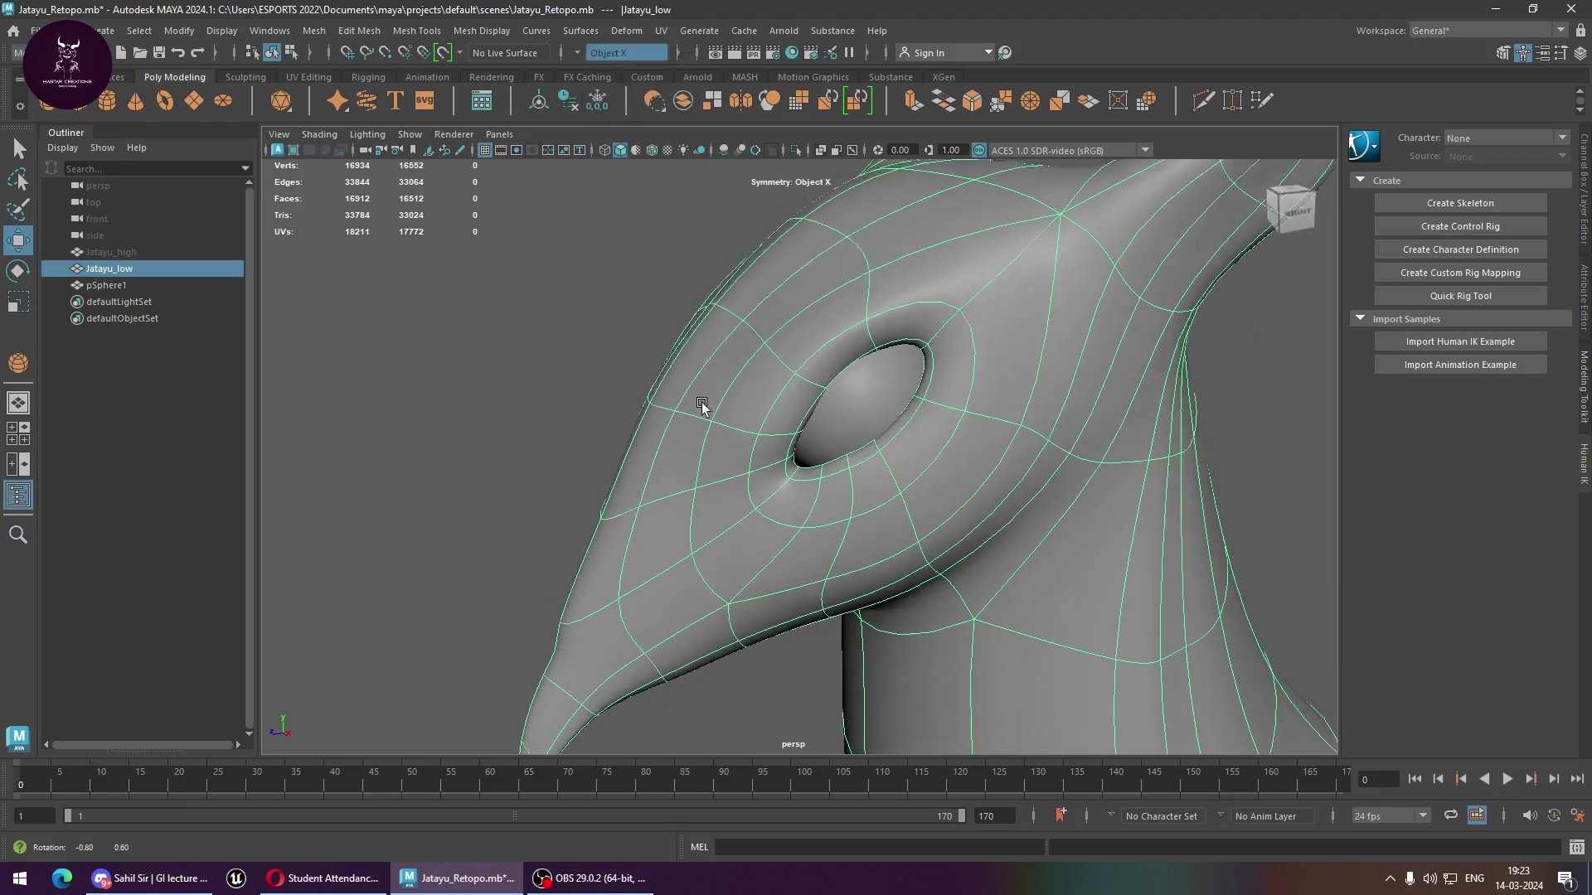
right_drag(842, 370, 845, 371)
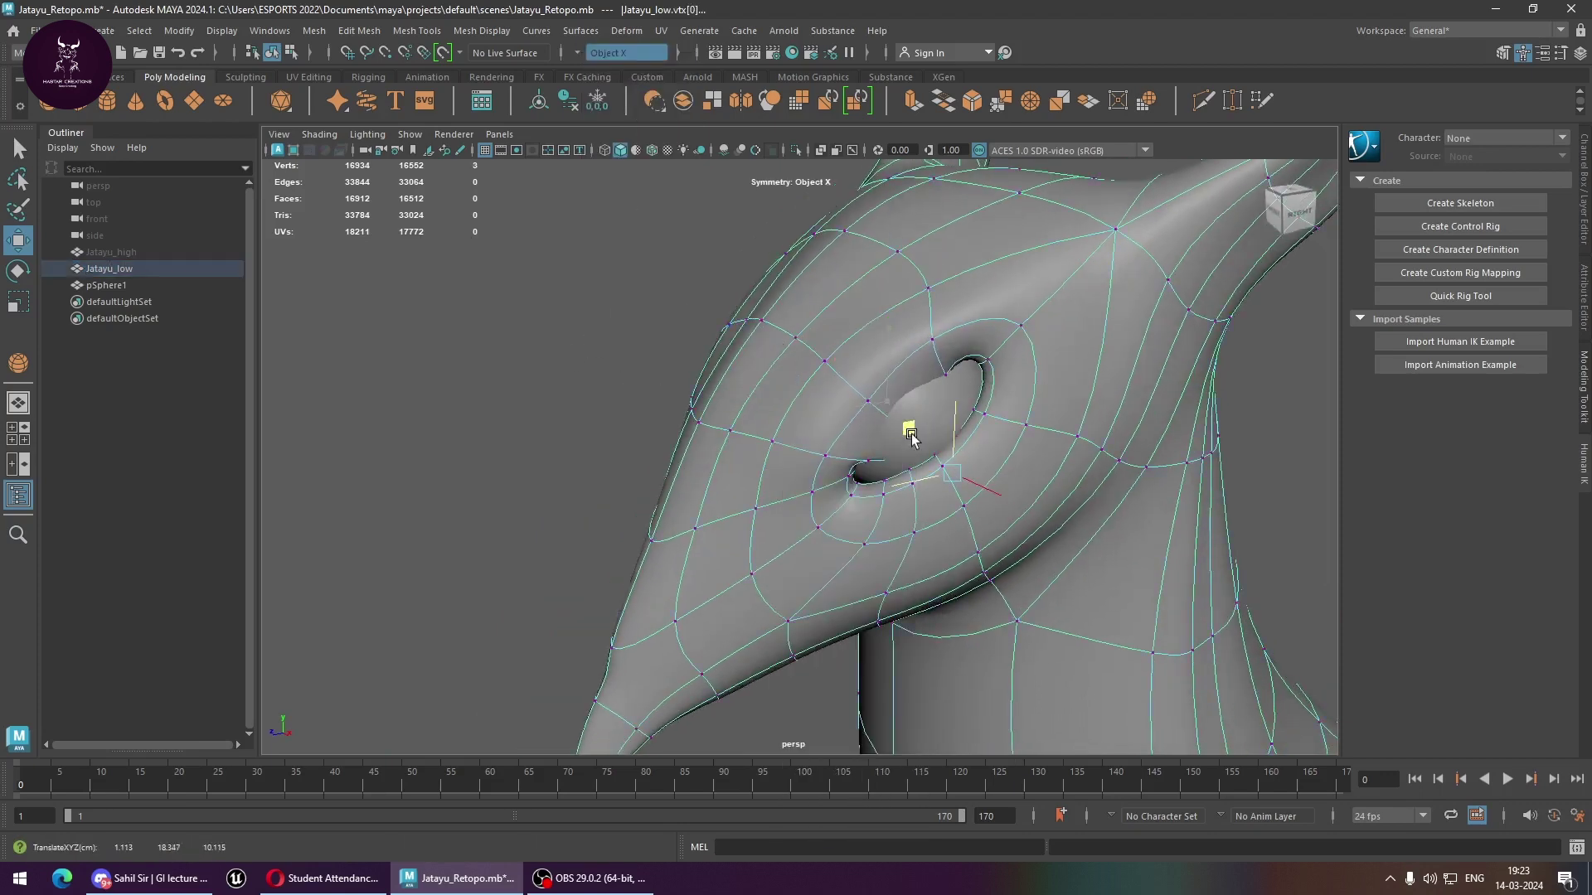
shift+click(817, 366)
mouse_move(817, 366)
alt+mouse_down()
mouse_move(980, 452)
mouse_move(802, 448)
mouse_move(827, 526)
mouse_move(834, 486)
mouse_move(803, 500)
mouse_move(746, 390)
mouse_move(730, 419)
alt+mouse_up()
scroll(829, 456, up, 3)
Slide one upper eye-rim vertex along X and raise another.
click(698, 373)
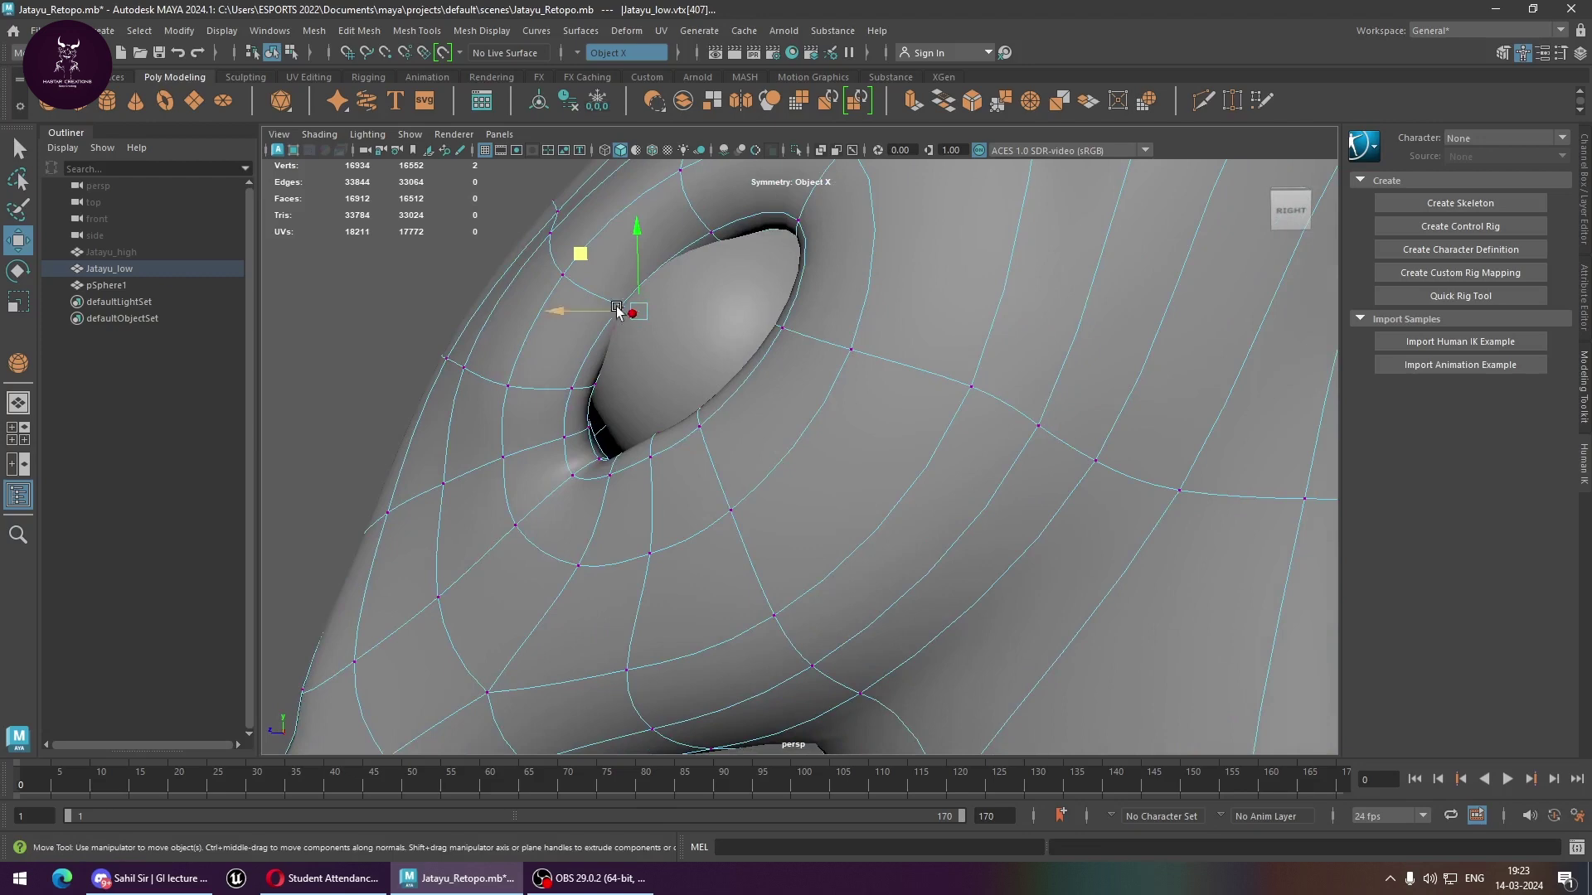
mouse_move(620, 313)
mouse_down()
mouse_move(580, 307)
mouse_move(606, 260)
mouse_up()
mouse_move(669, 354)
alt+mouse_down()
mouse_move(711, 355)
mouse_move(750, 412)
mouse_move(878, 424)
mouse_move(887, 400)
mouse_move(805, 402)
mouse_move(847, 356)
alt+mouse_up()
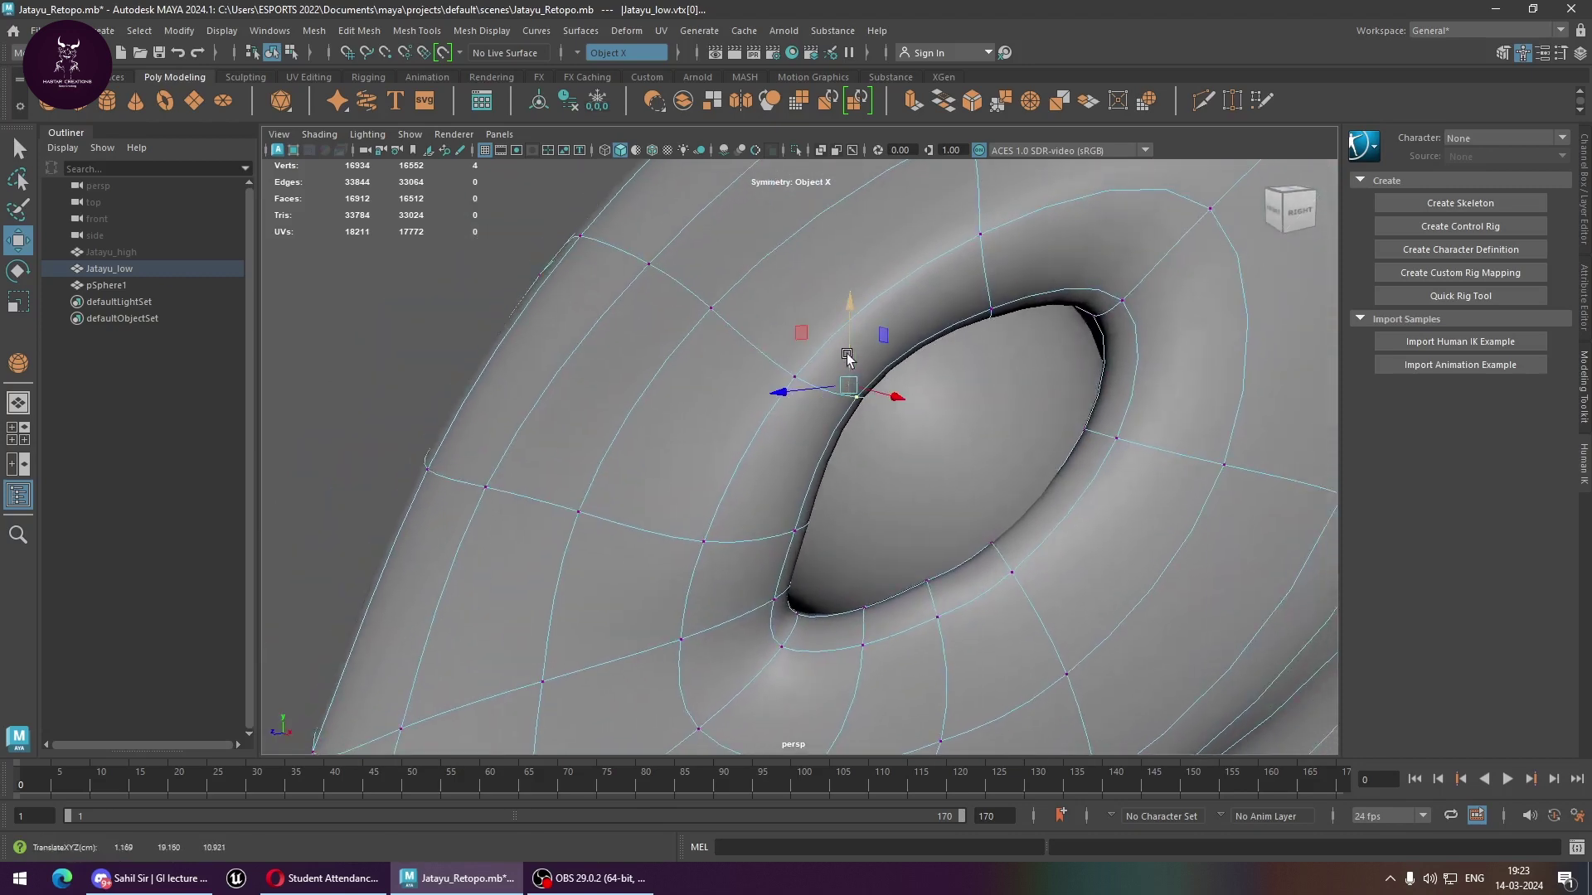
click(994, 296)
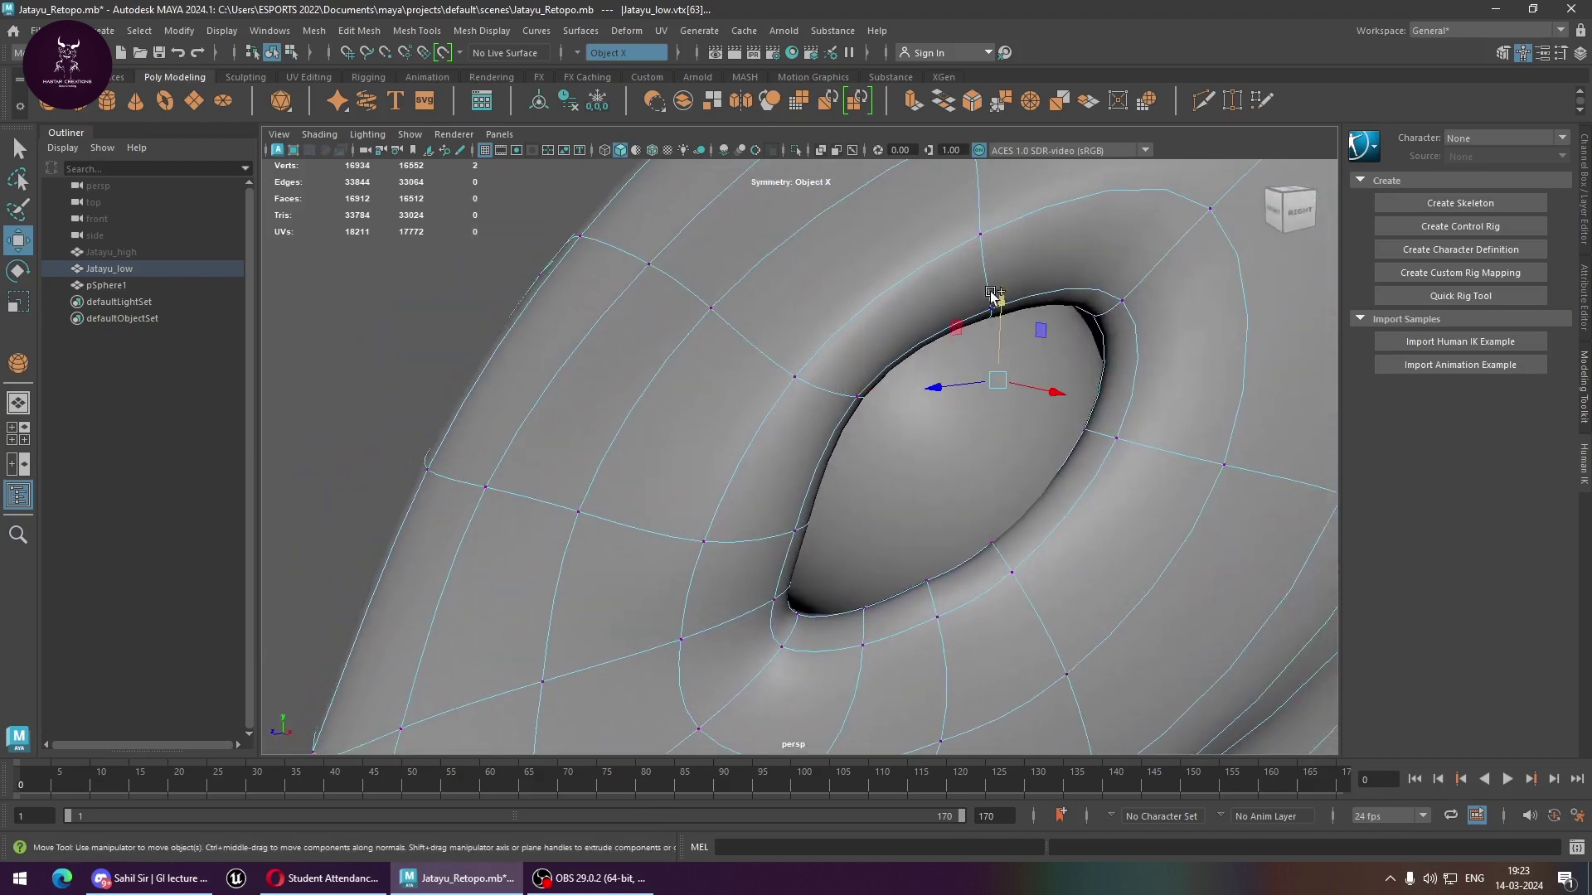
click(988, 300)
mouse_move(996, 291)
mouse_down()
mouse_move(996, 276)
mouse_move(1113, 303)
mouse_move(1082, 282)
mouse_up()
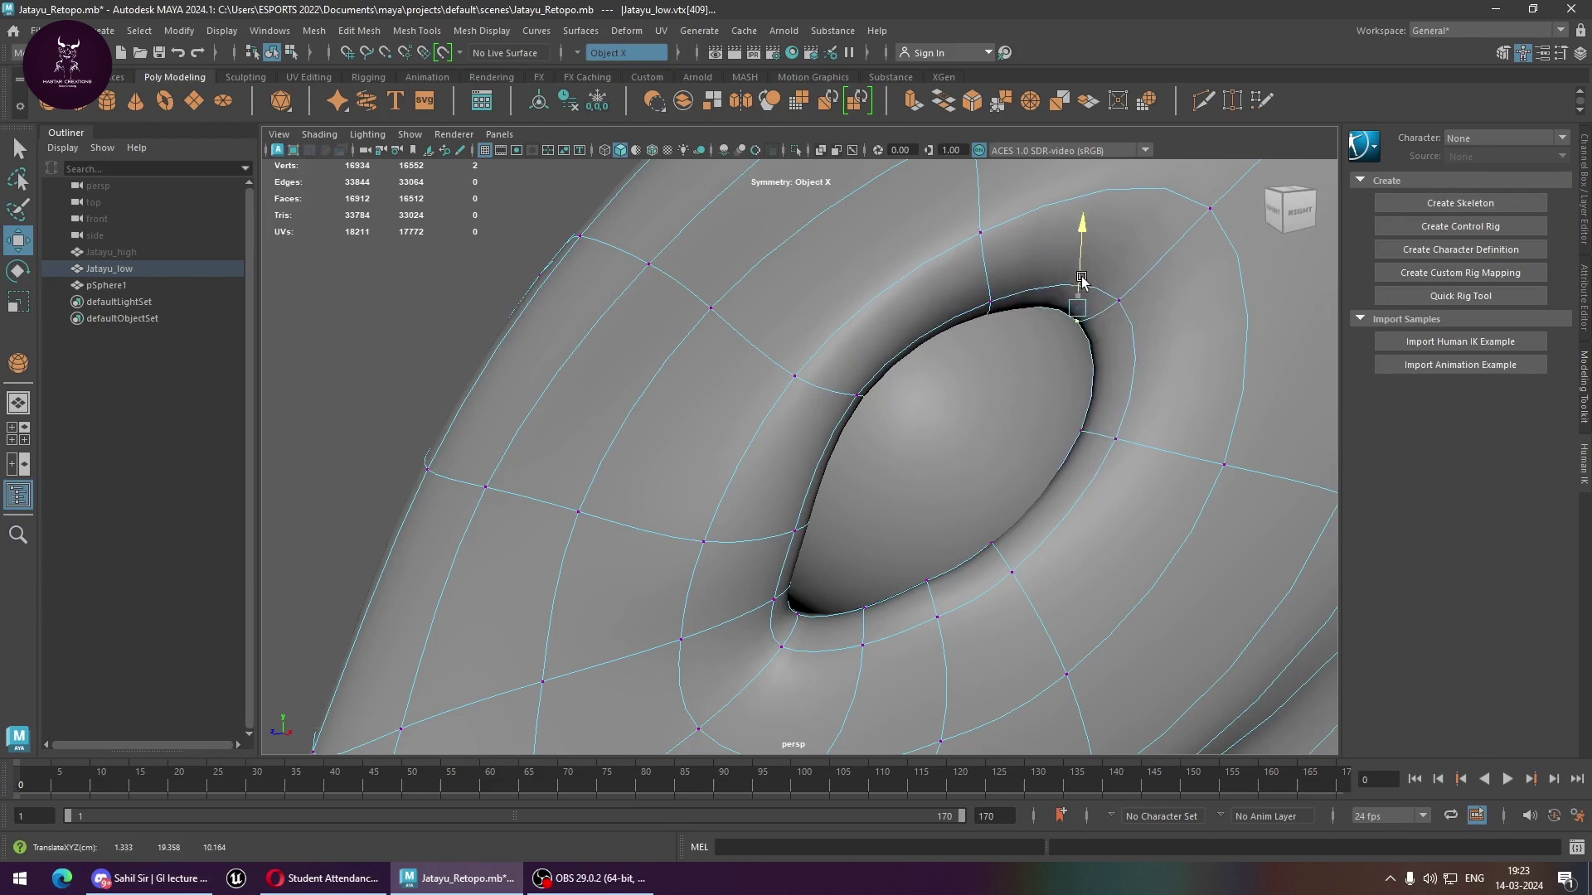
Push the right rim vertex outward and move the lower-right one up and right.
click(1080, 433)
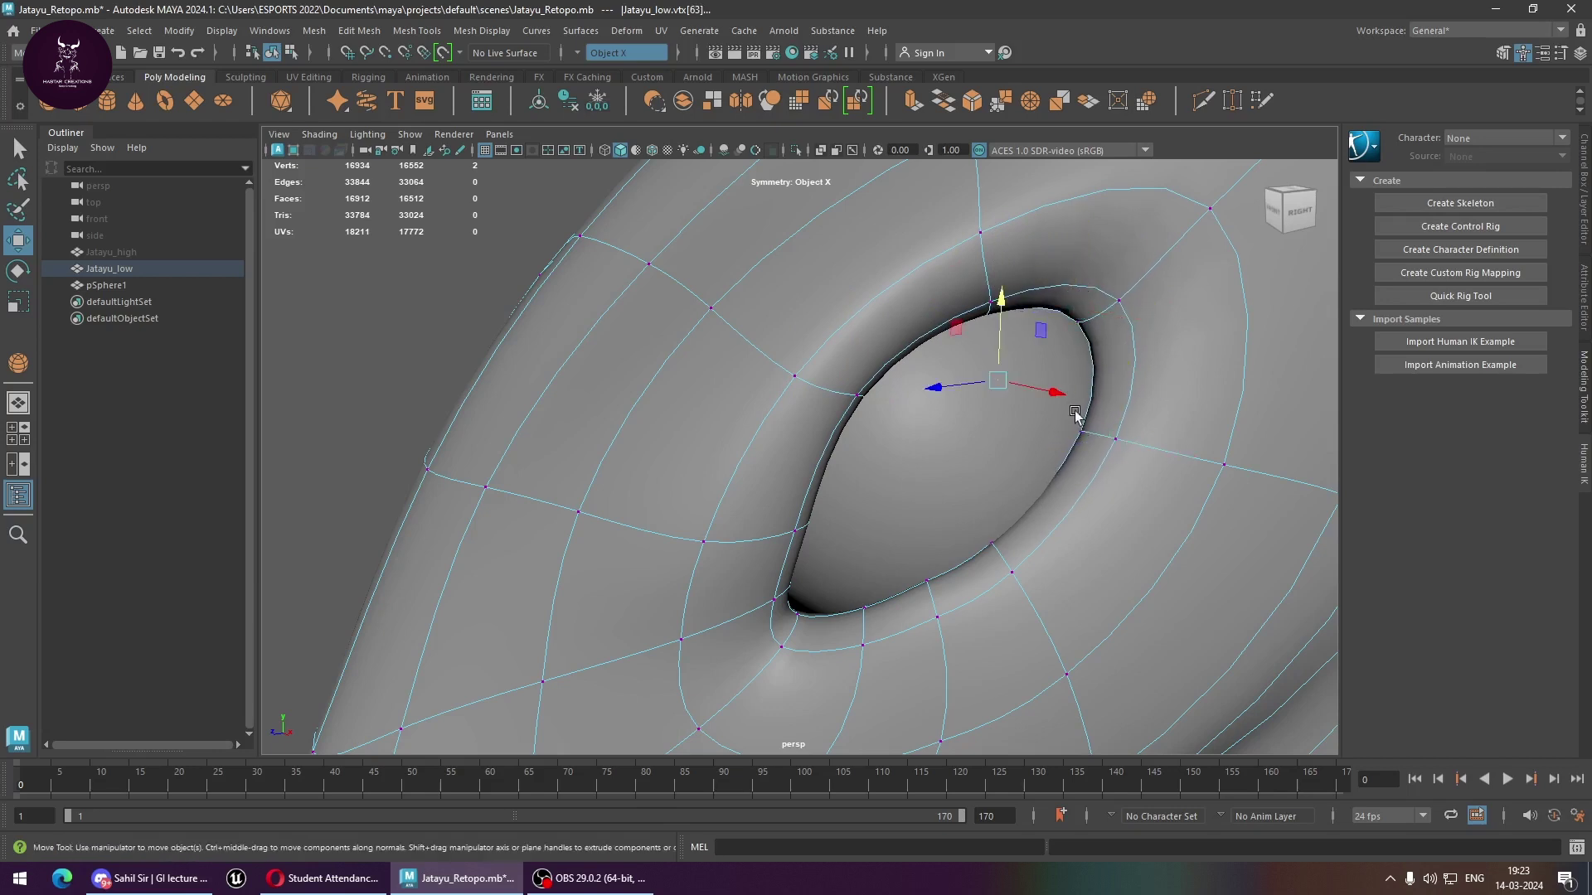
click(1083, 433)
drag(1129, 434, 1134, 437)
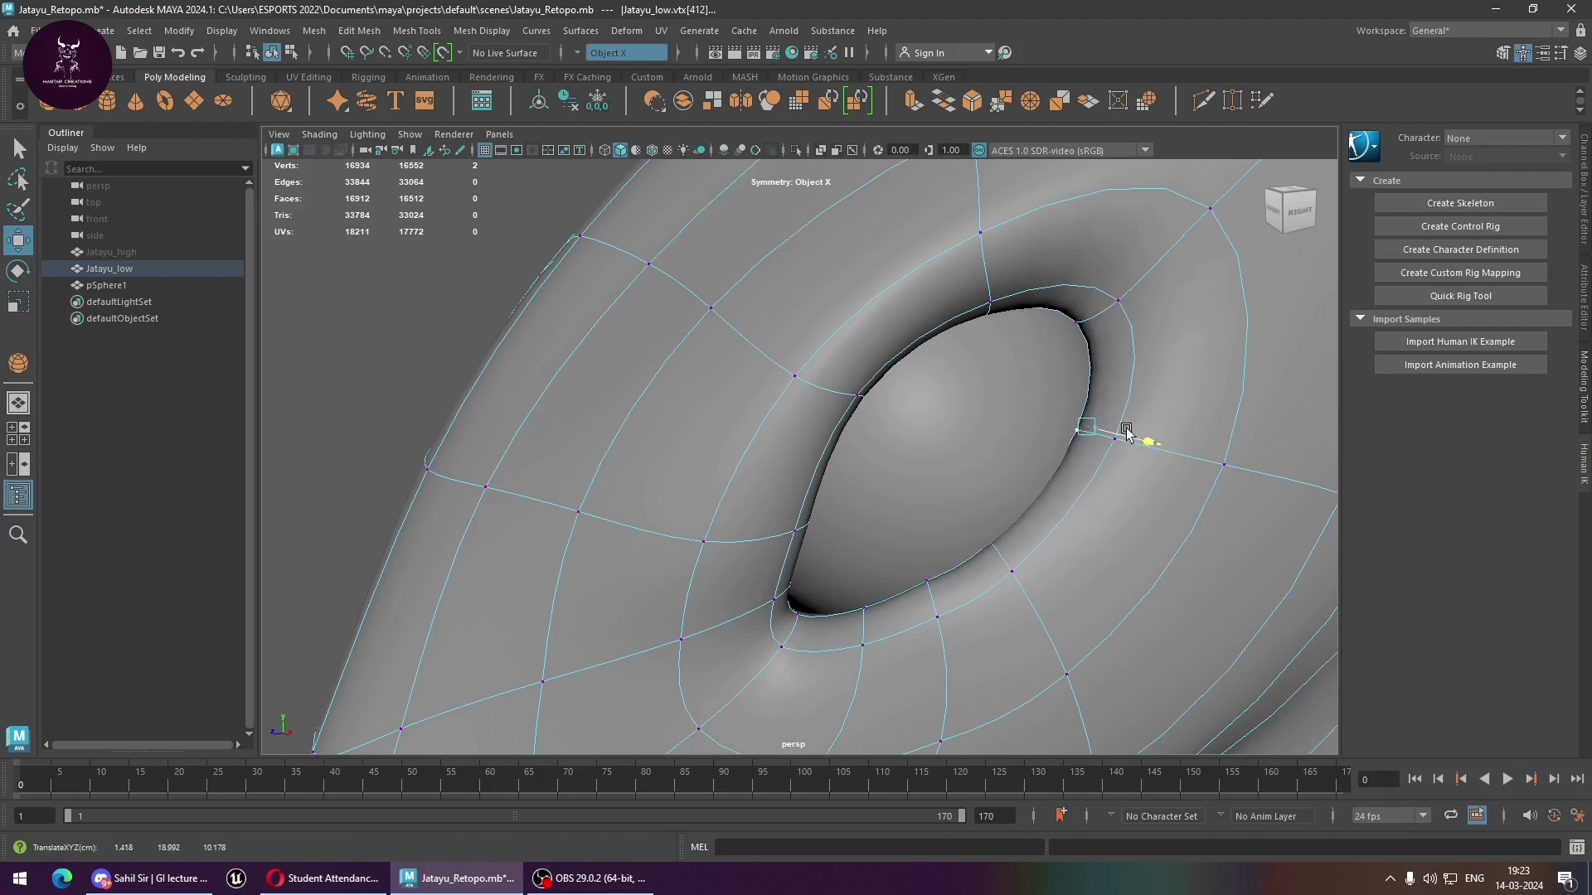
click(1009, 529)
drag(1027, 581, 1047, 579)
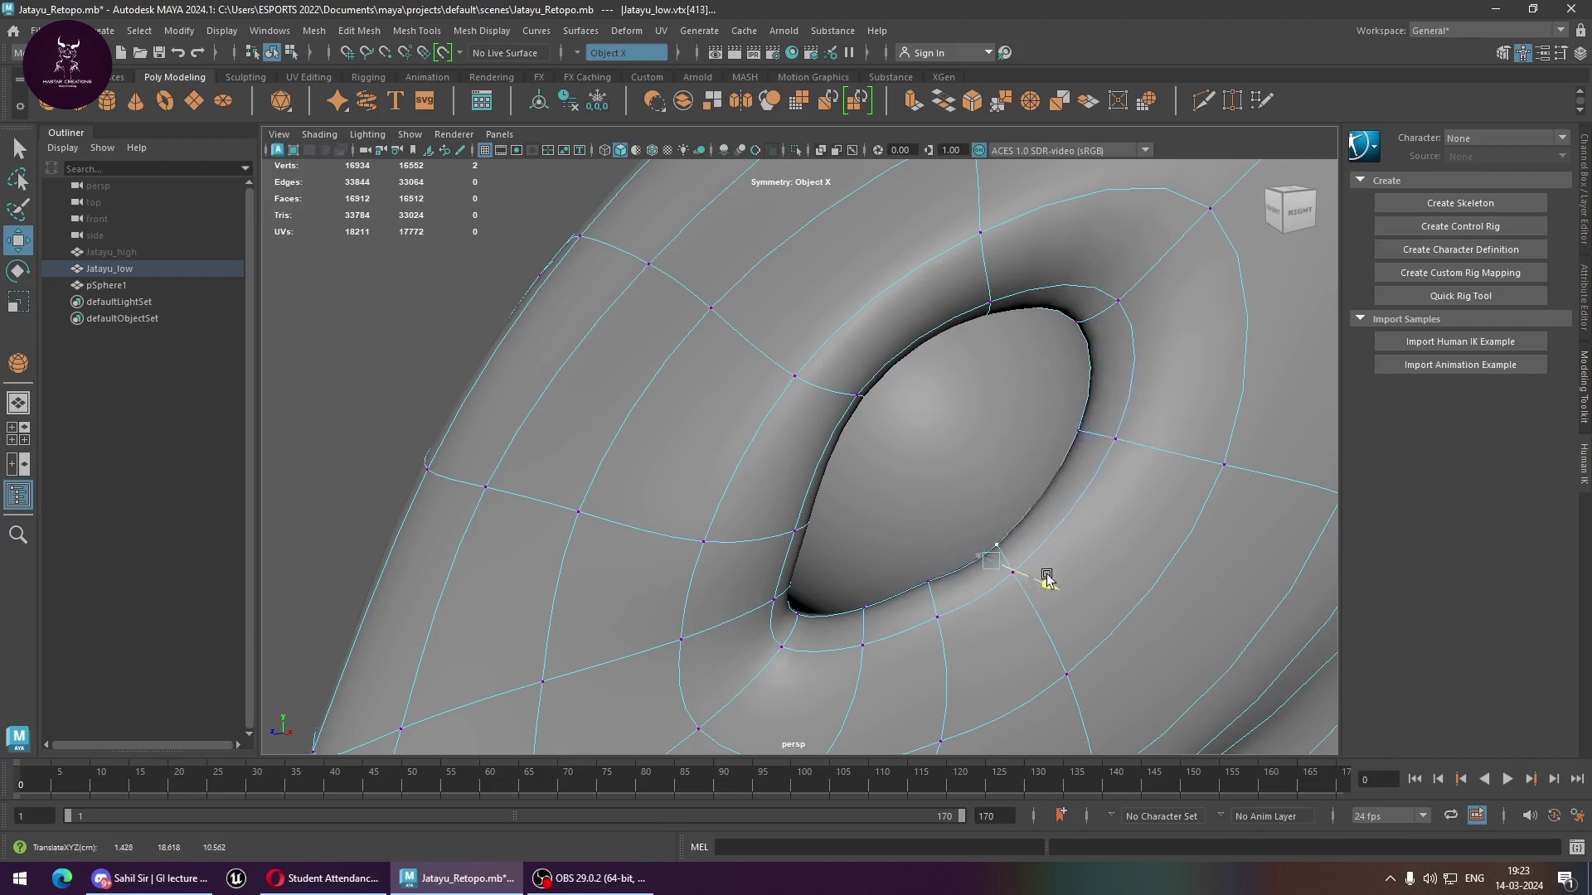
Move the vertices at the eye's lower corner up and to the right.
click(865, 613)
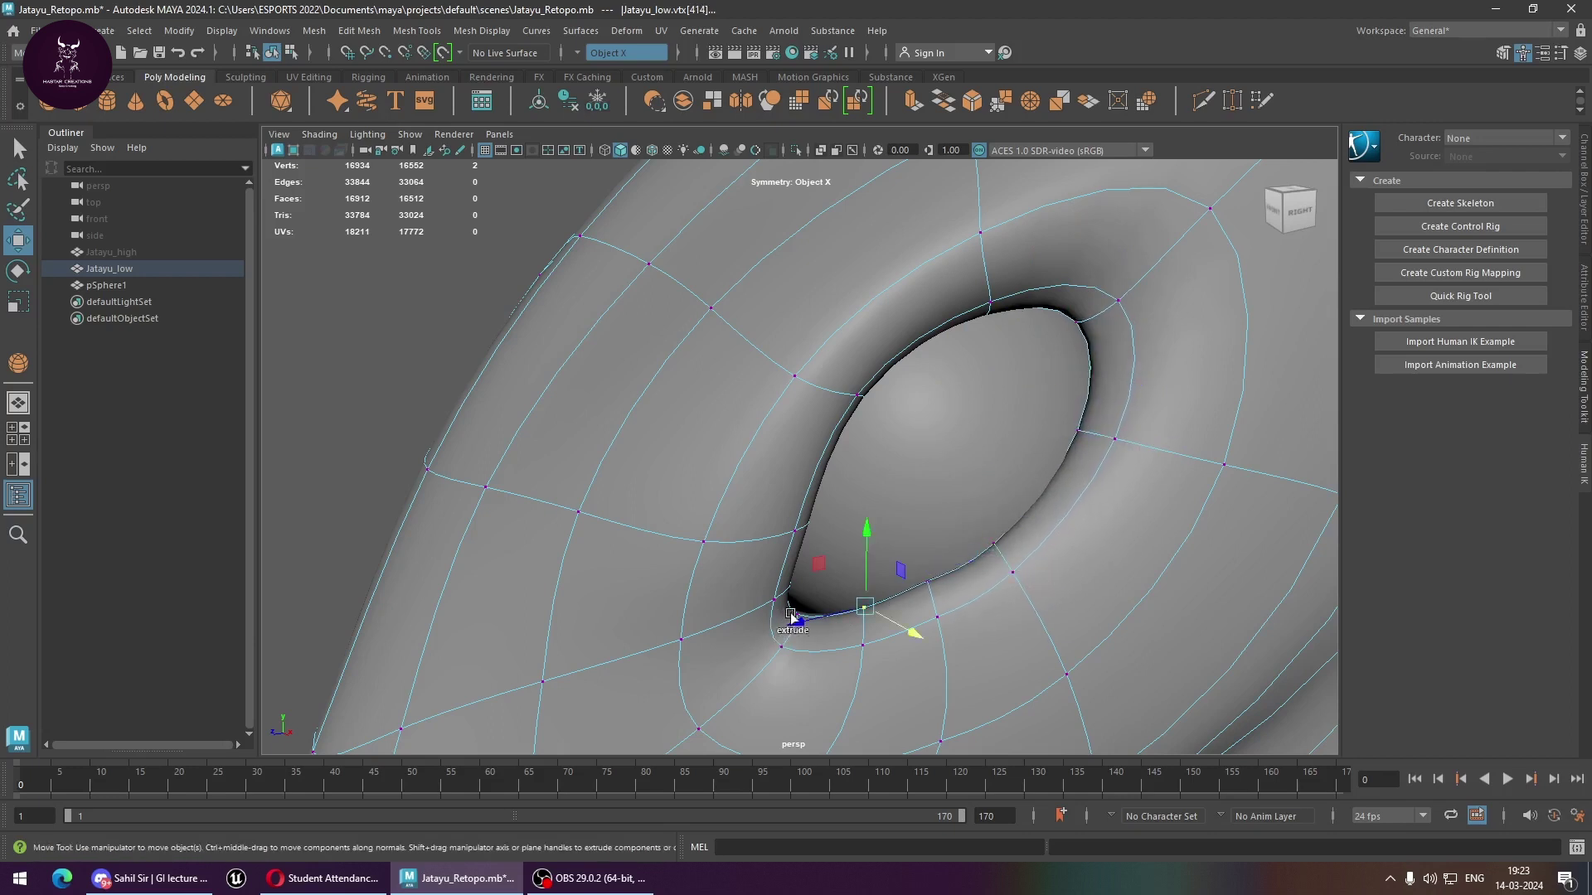
mouse_move(790, 615)
alt+mouse_down()
mouse_move(779, 643)
mouse_move(1189, 599)
alt+mouse_up()
alt+right_drag(1189, 599, 915, 590)
mouse_move(915, 591)
alt+mouse_down()
mouse_move(1230, 560)
mouse_move(1014, 567)
alt+mouse_up()
mouse_move(1013, 567)
alt+right_down()
mouse_move(1213, 629)
mouse_move(928, 469)
alt+right_up()
mouse_move(929, 469)
alt+mouse_down()
mouse_move(992, 482)
mouse_move(1028, 591)
alt+mouse_up()
shift+click(949, 612)
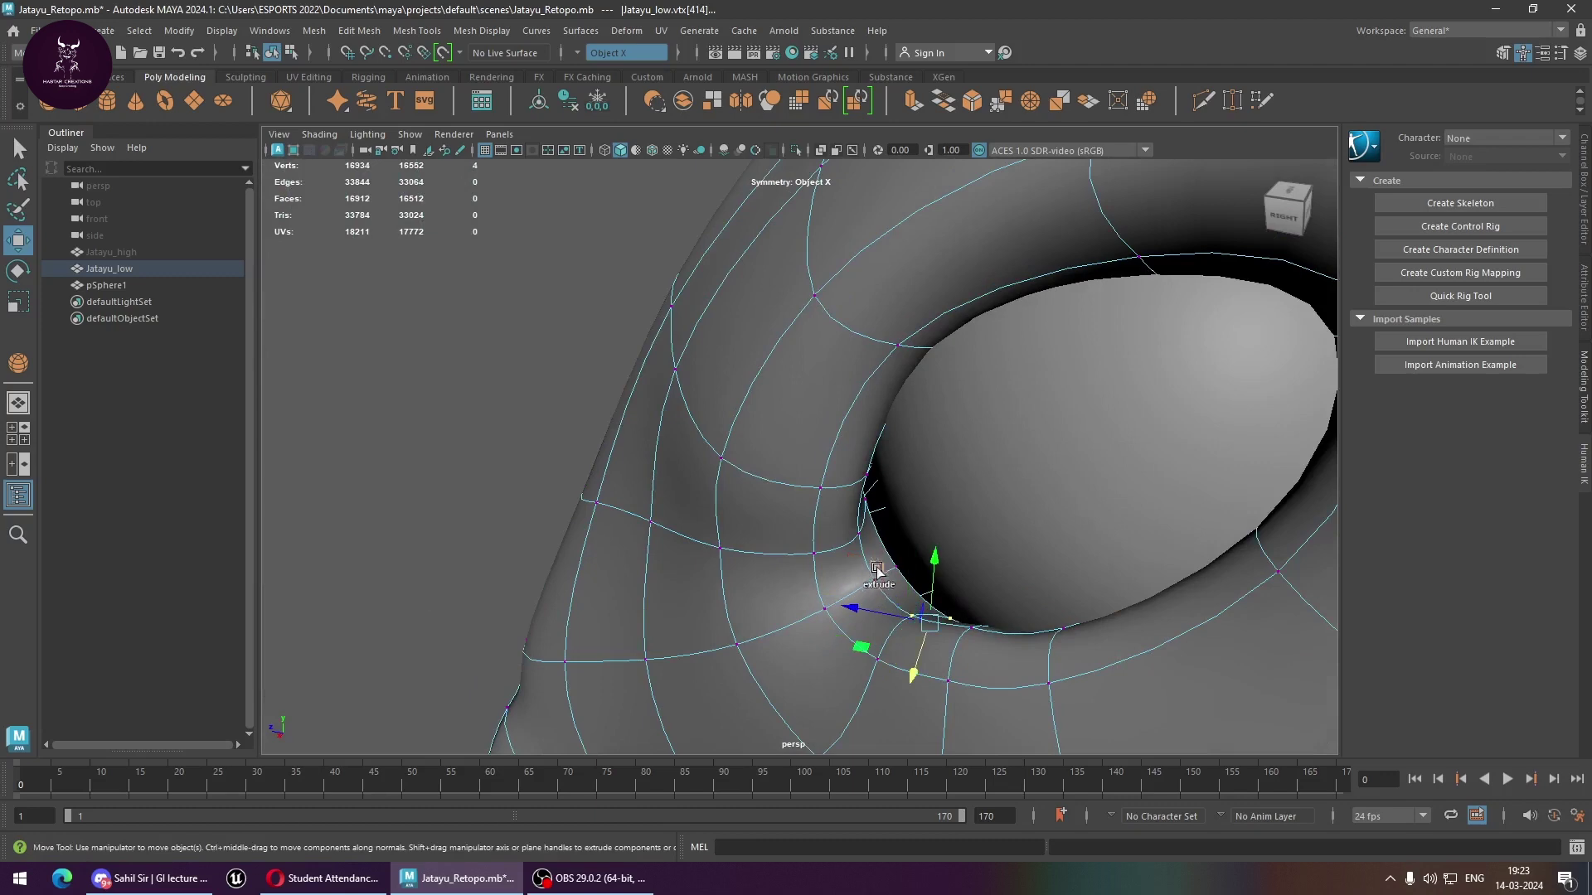
shift+click(900, 562)
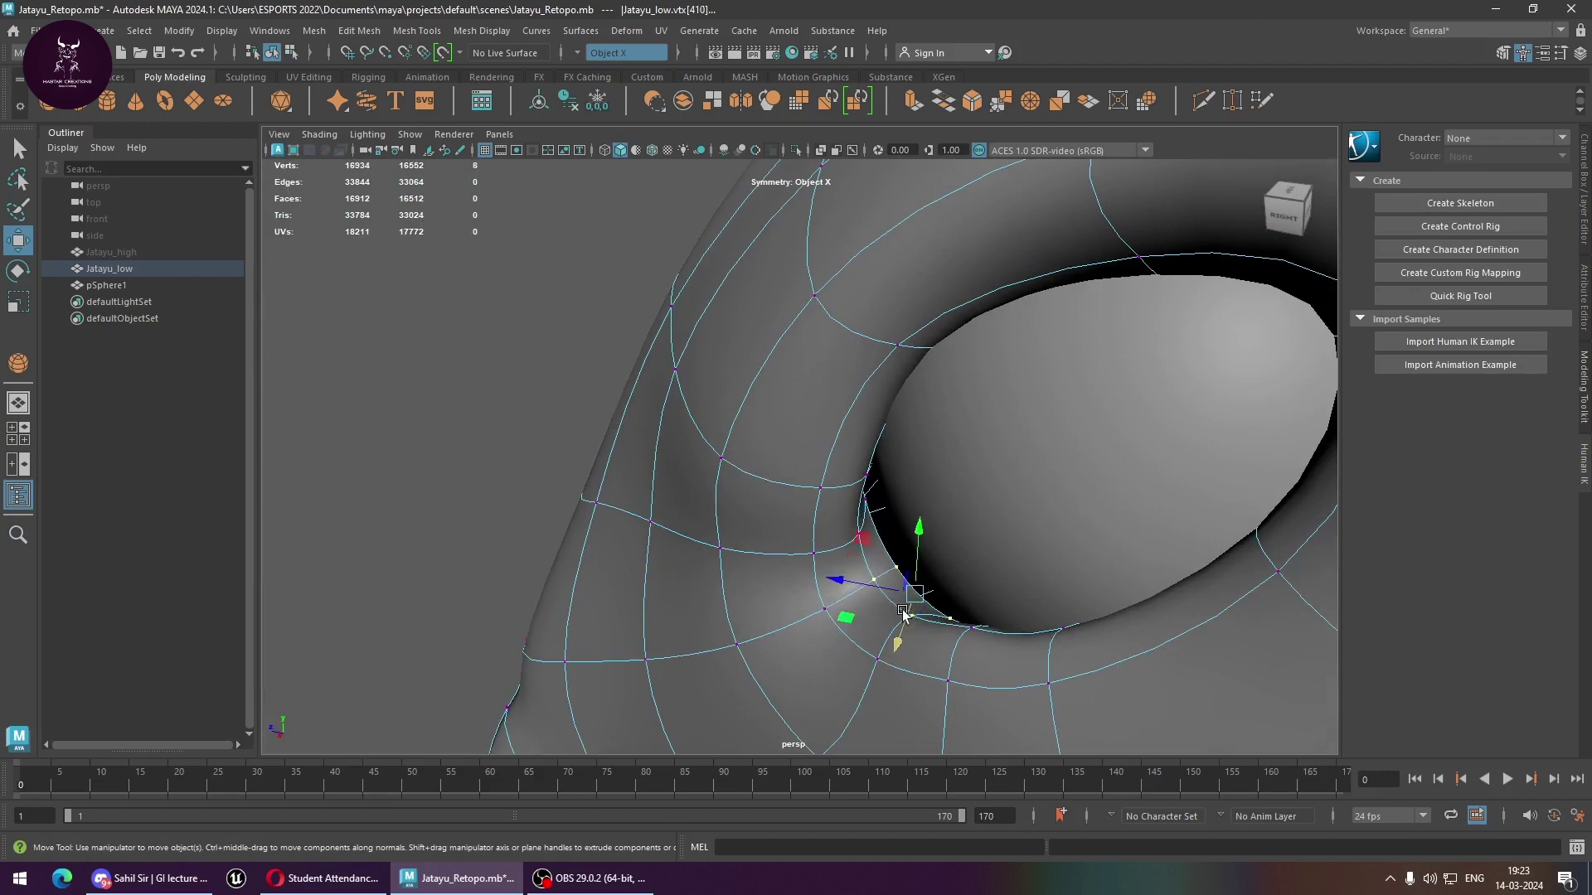
drag(904, 614, 919, 608)
Slide the neighbouring corner vertex right along X.
alt+drag(894, 543, 817, 522)
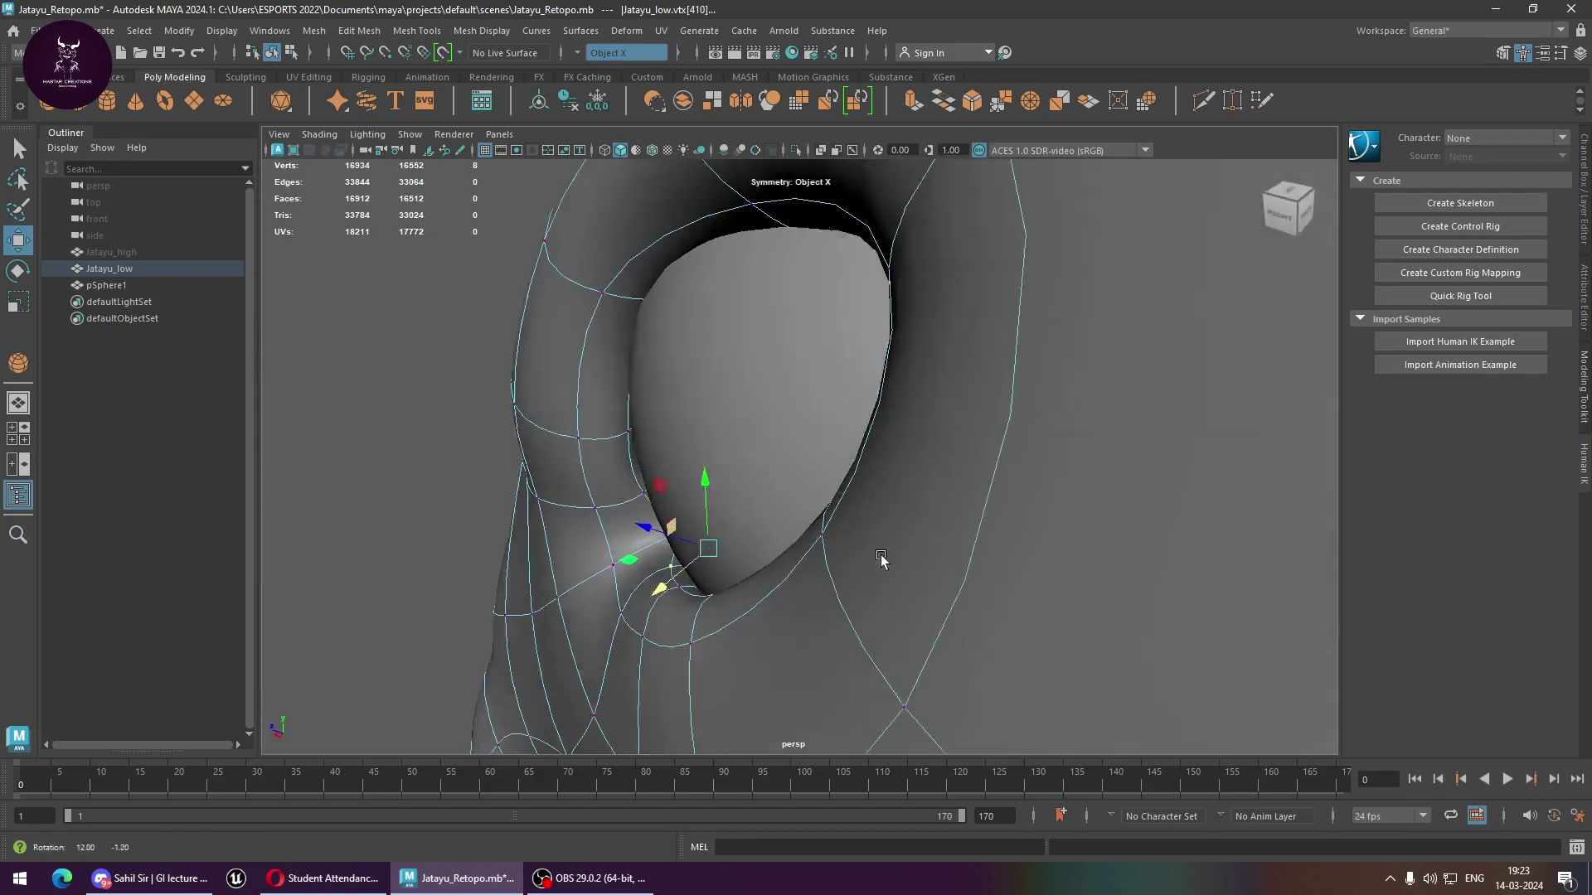
mouse_move(736, 460)
alt+mouse_down()
mouse_move(750, 460)
mouse_move(723, 426)
mouse_move(810, 515)
mouse_move(927, 533)
alt+mouse_up()
click(743, 424)
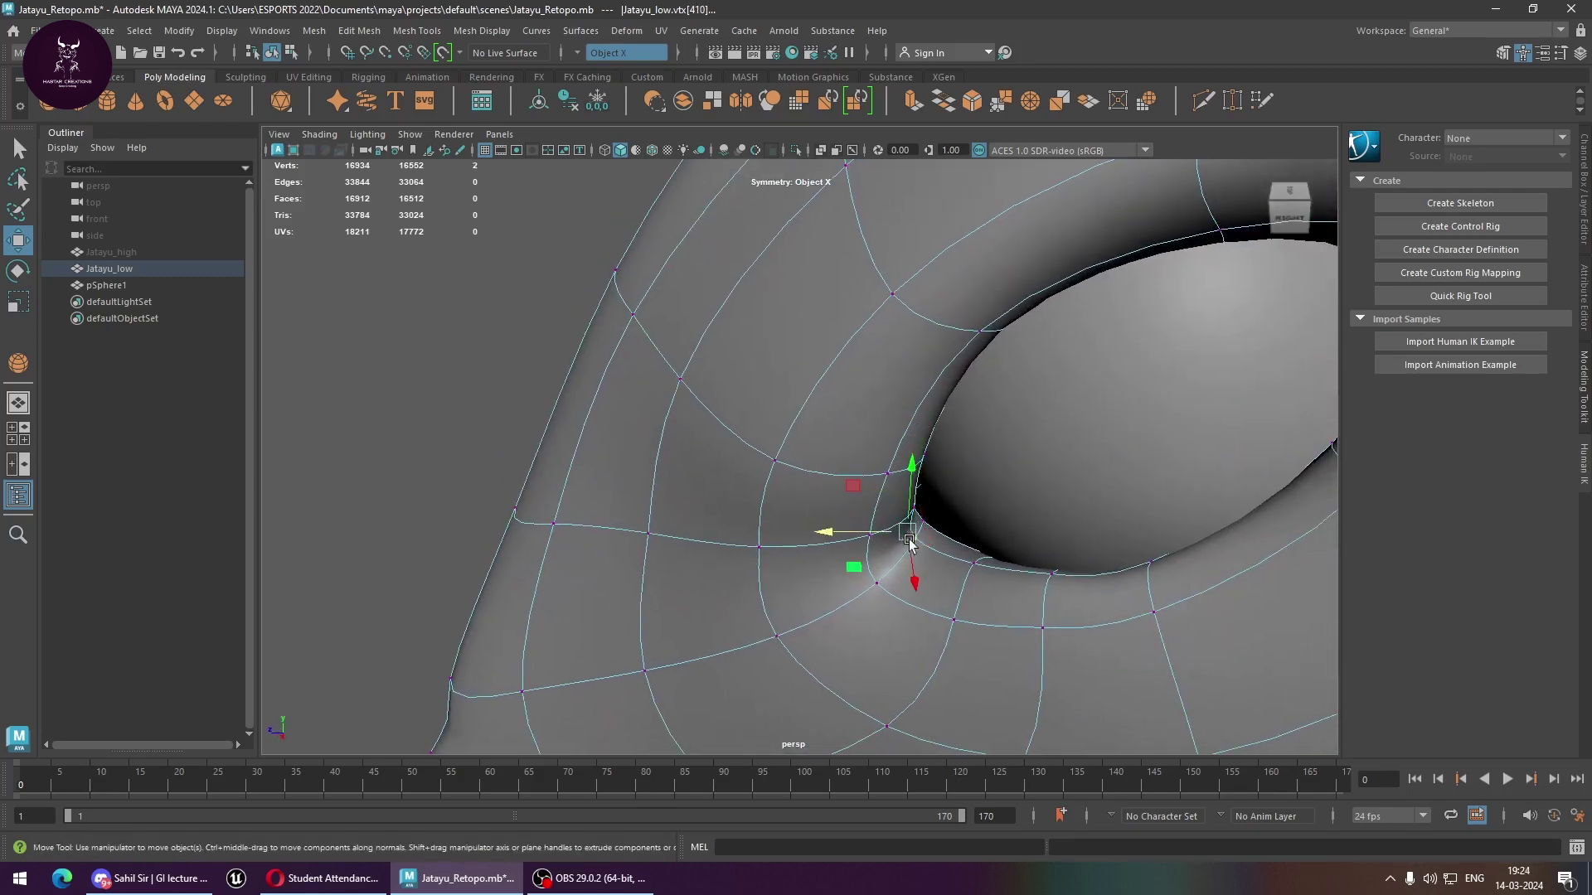
drag(859, 534, 895, 531)
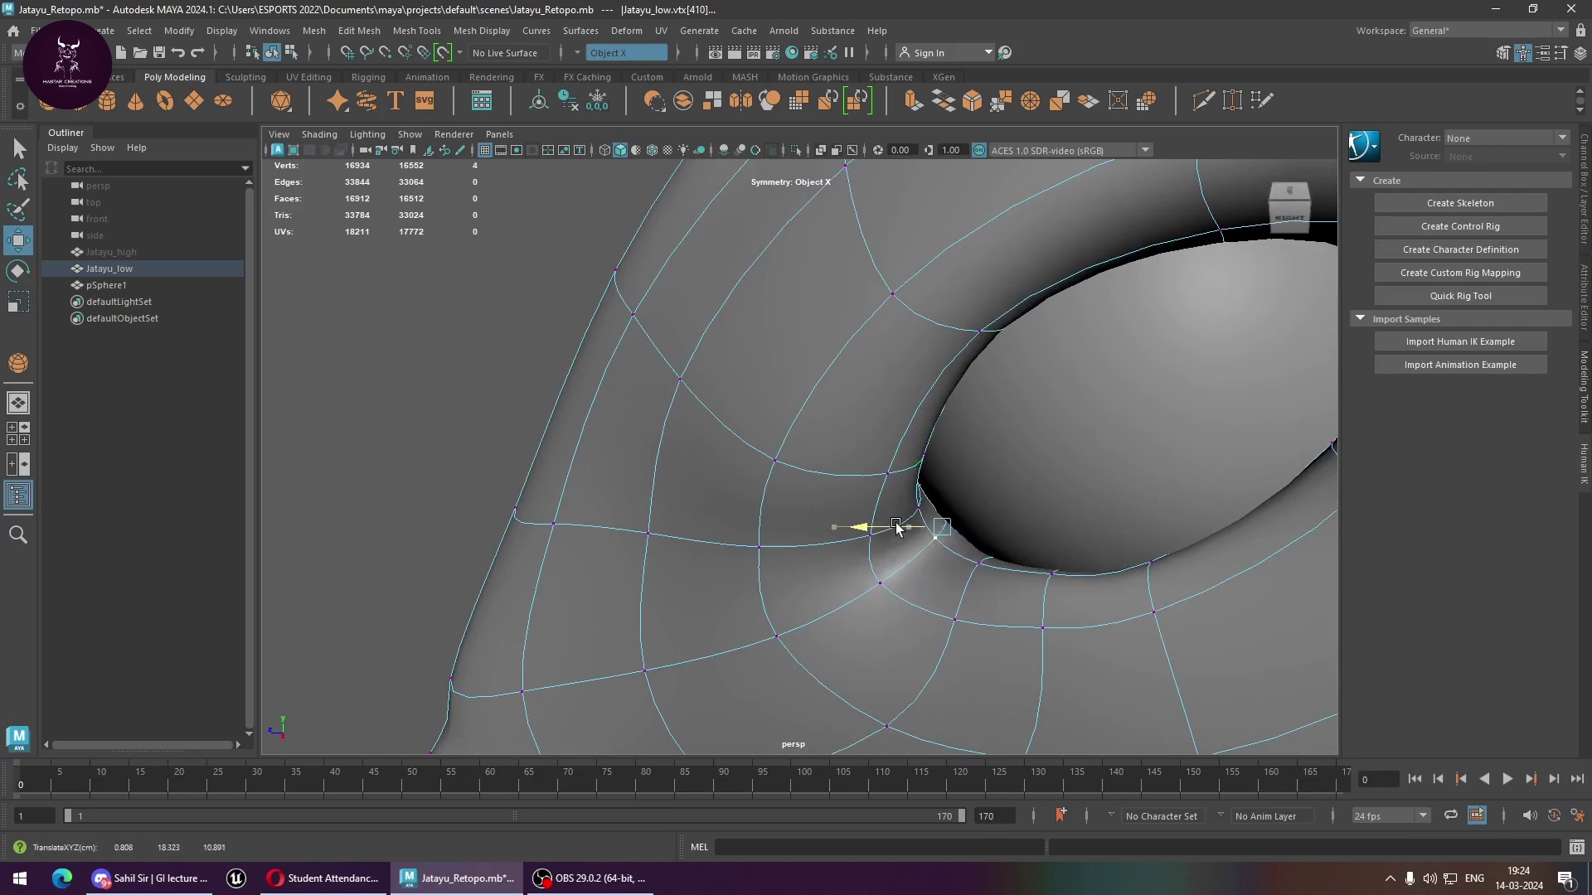
click(921, 500)
click(916, 482)
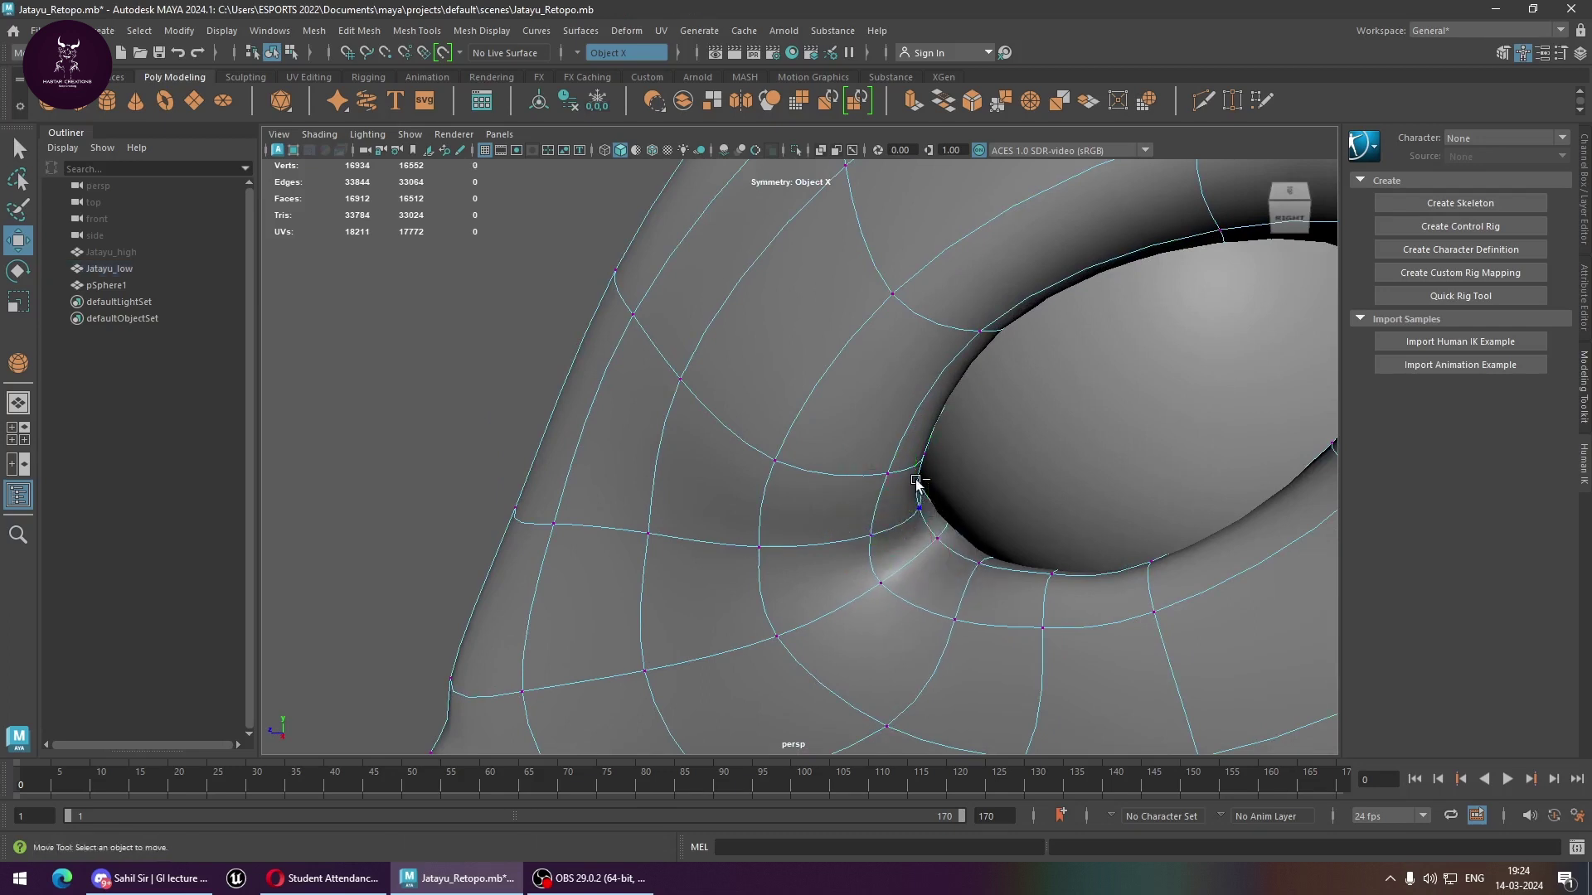
Slide the vertex at the eye's rear corner along X.
alt+drag(929, 507, 784, 515)
click(887, 512)
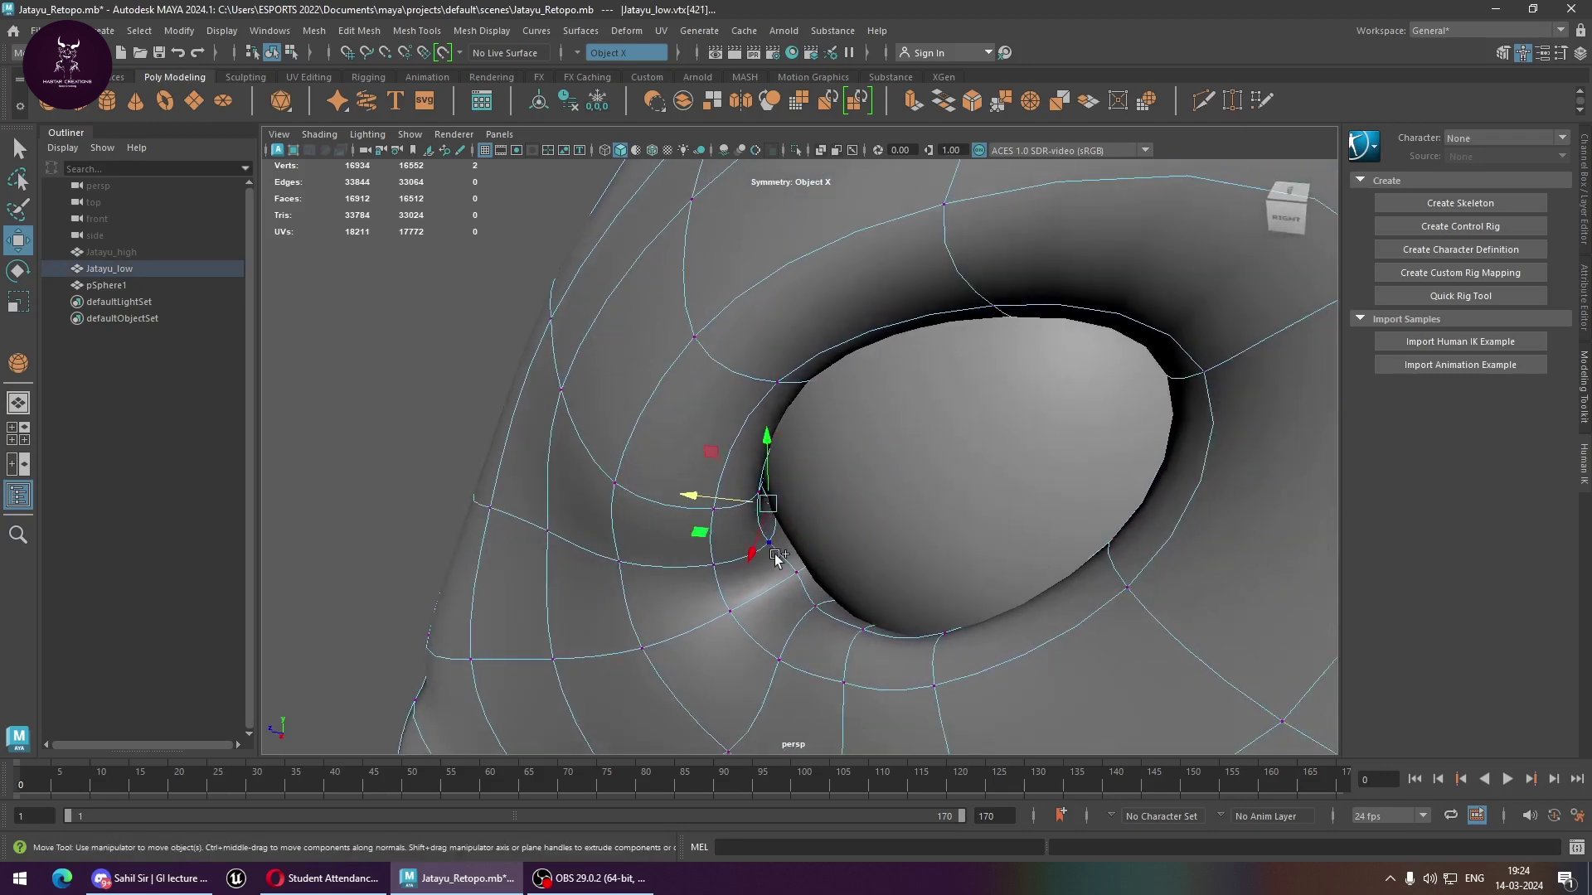
alt+drag(744, 570, 877, 554)
drag(966, 533, 996, 531)
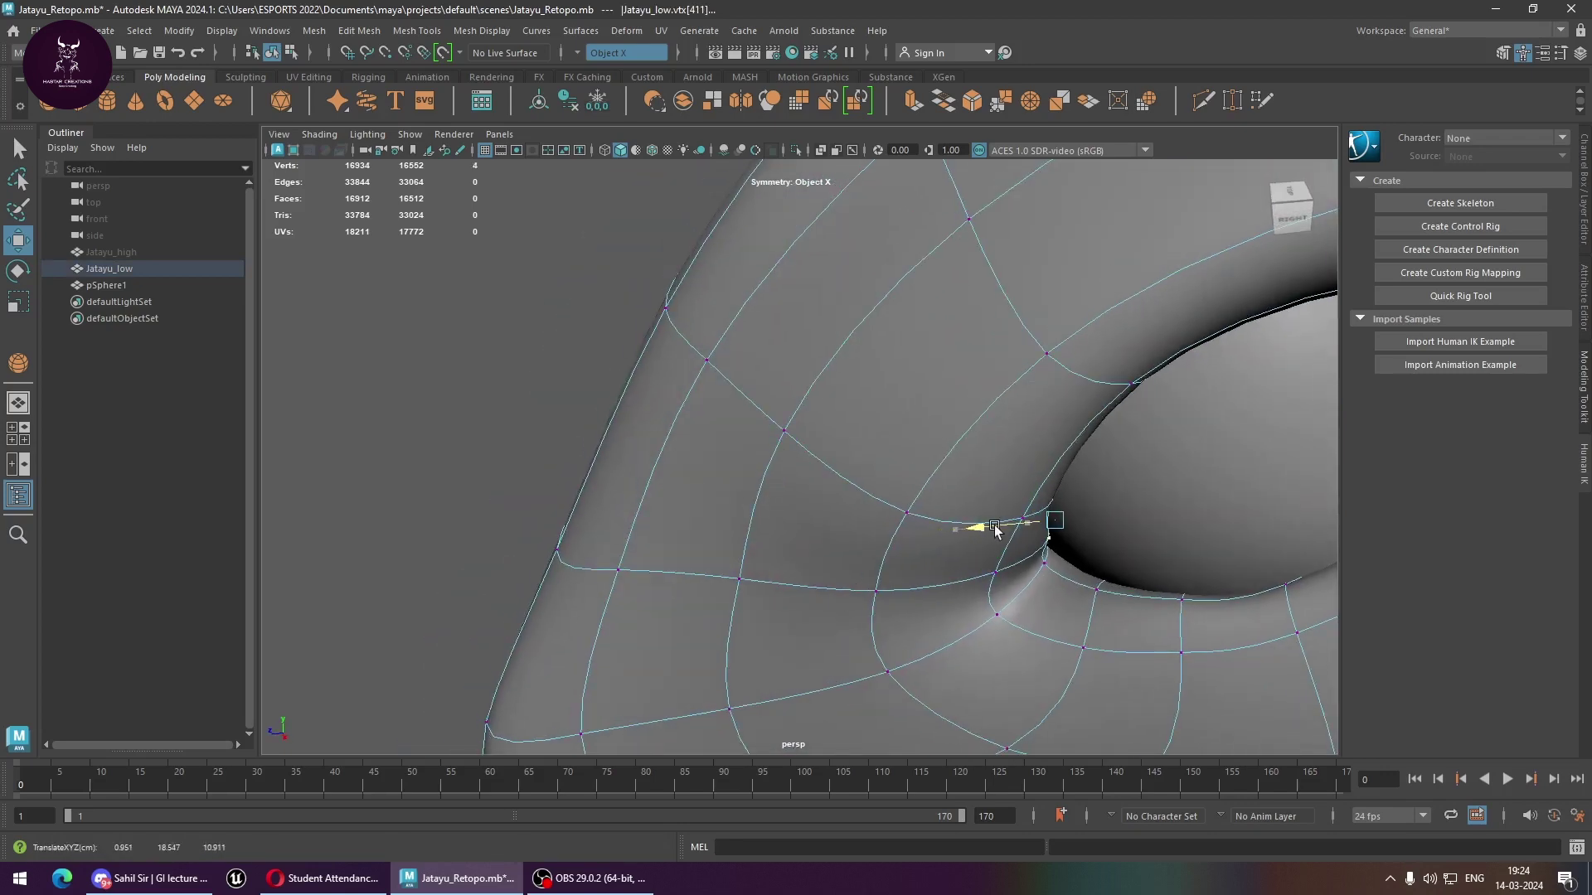
mouse_move(1051, 485)
alt+mouse_down()
mouse_move(1034, 547)
mouse_move(977, 502)
alt+mouse_up()
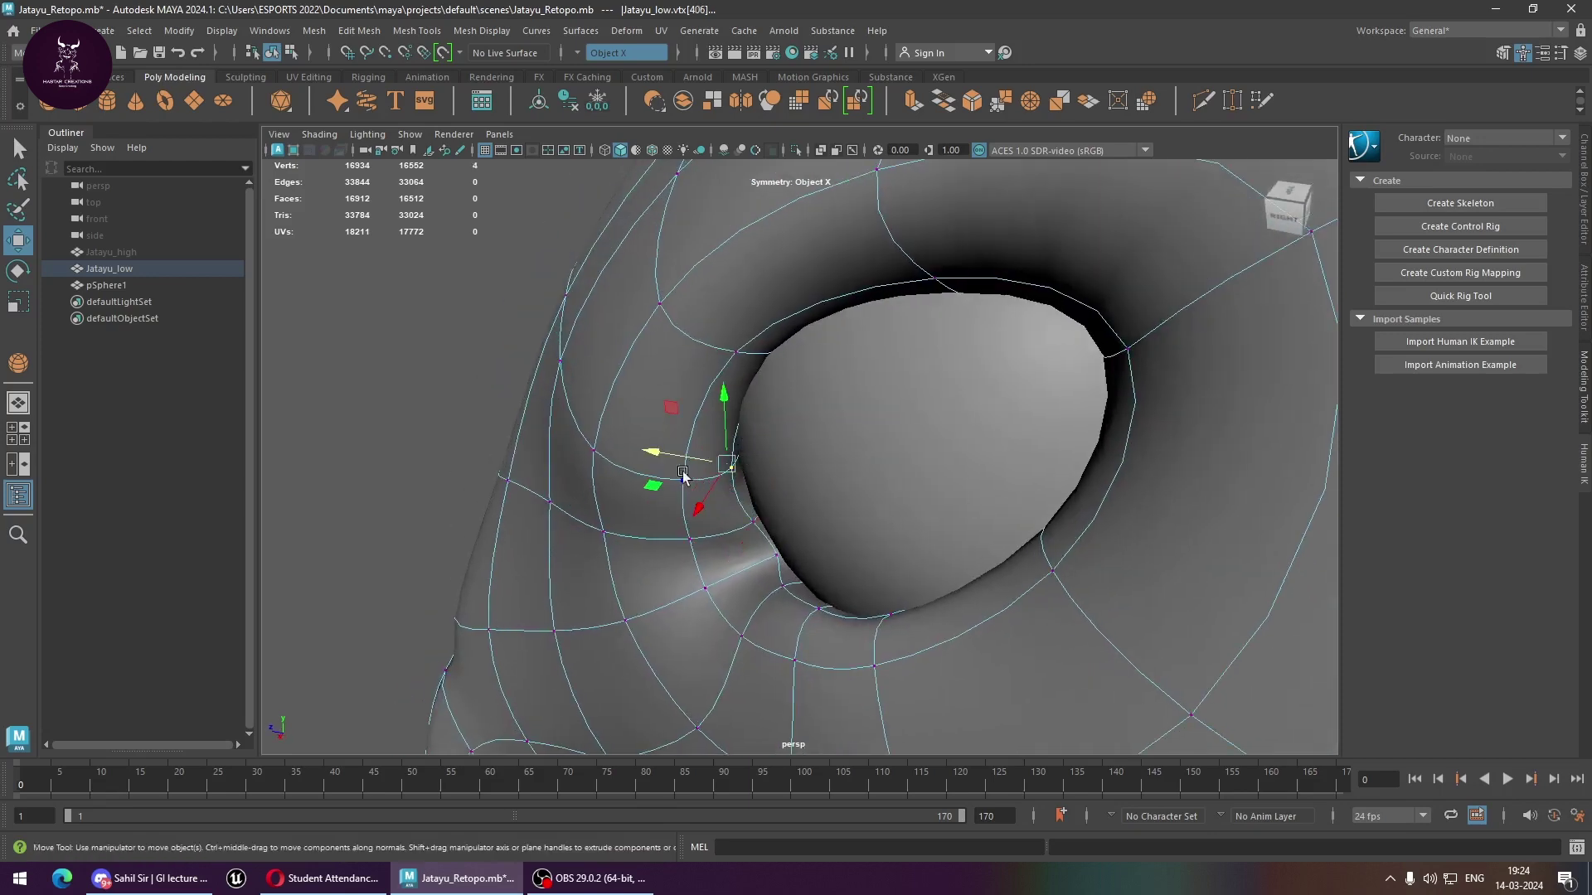
alt+drag(682, 474, 827, 502)
drag(1043, 449, 1057, 445)
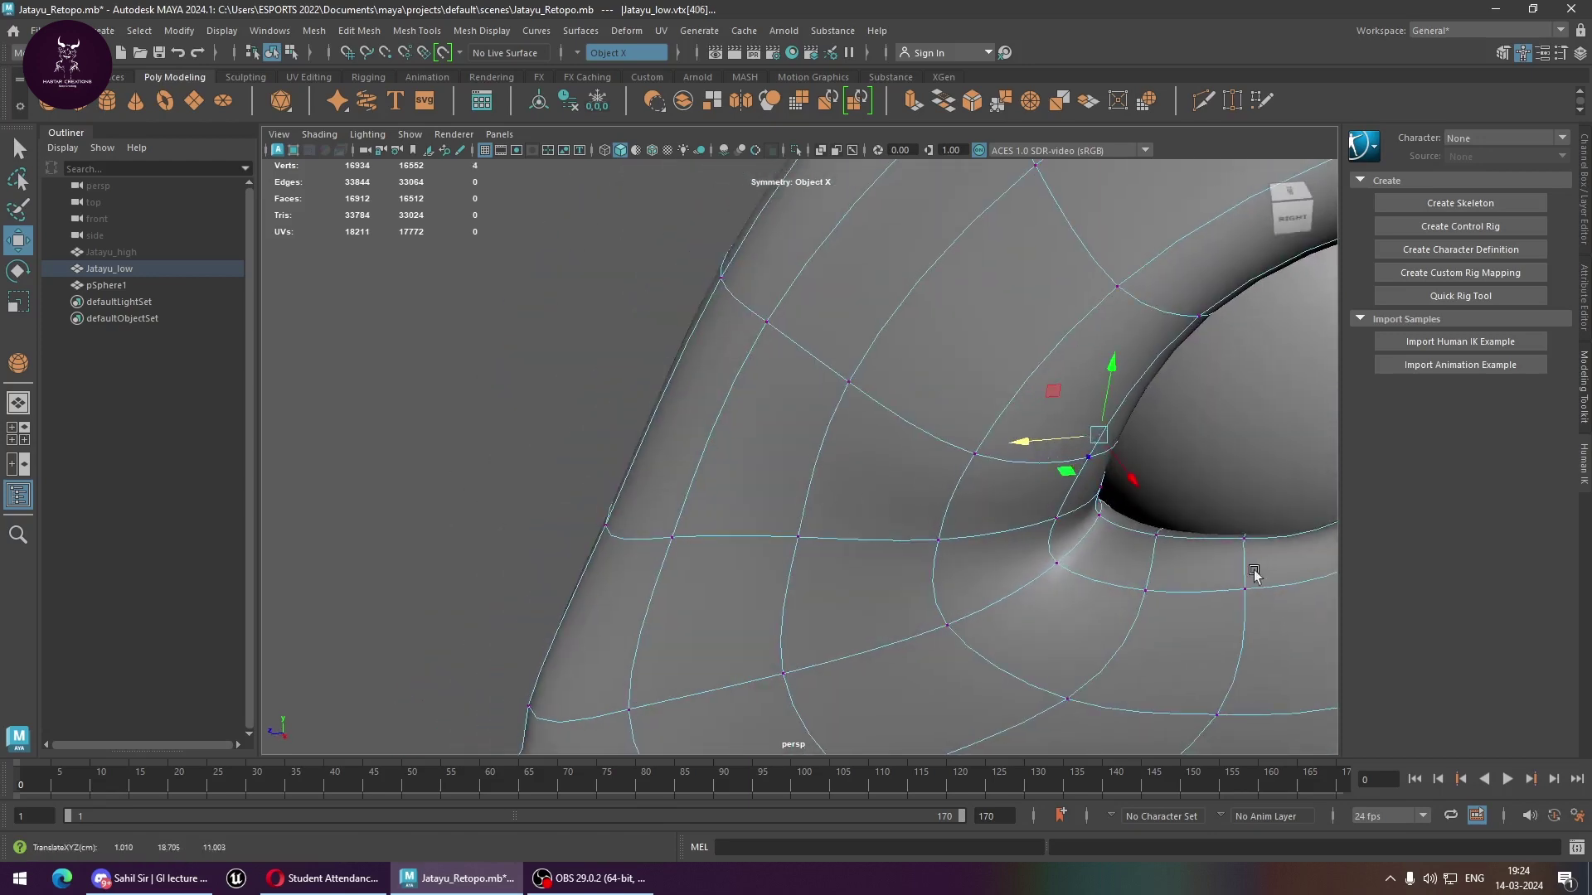
Pull an upper rim vertex inward along X against the eyeball.
mouse_move(1254, 574)
alt+mouse_down()
mouse_move(1105, 543)
mouse_move(1172, 515)
mouse_move(1144, 473)
mouse_move(1170, 404)
alt+mouse_up()
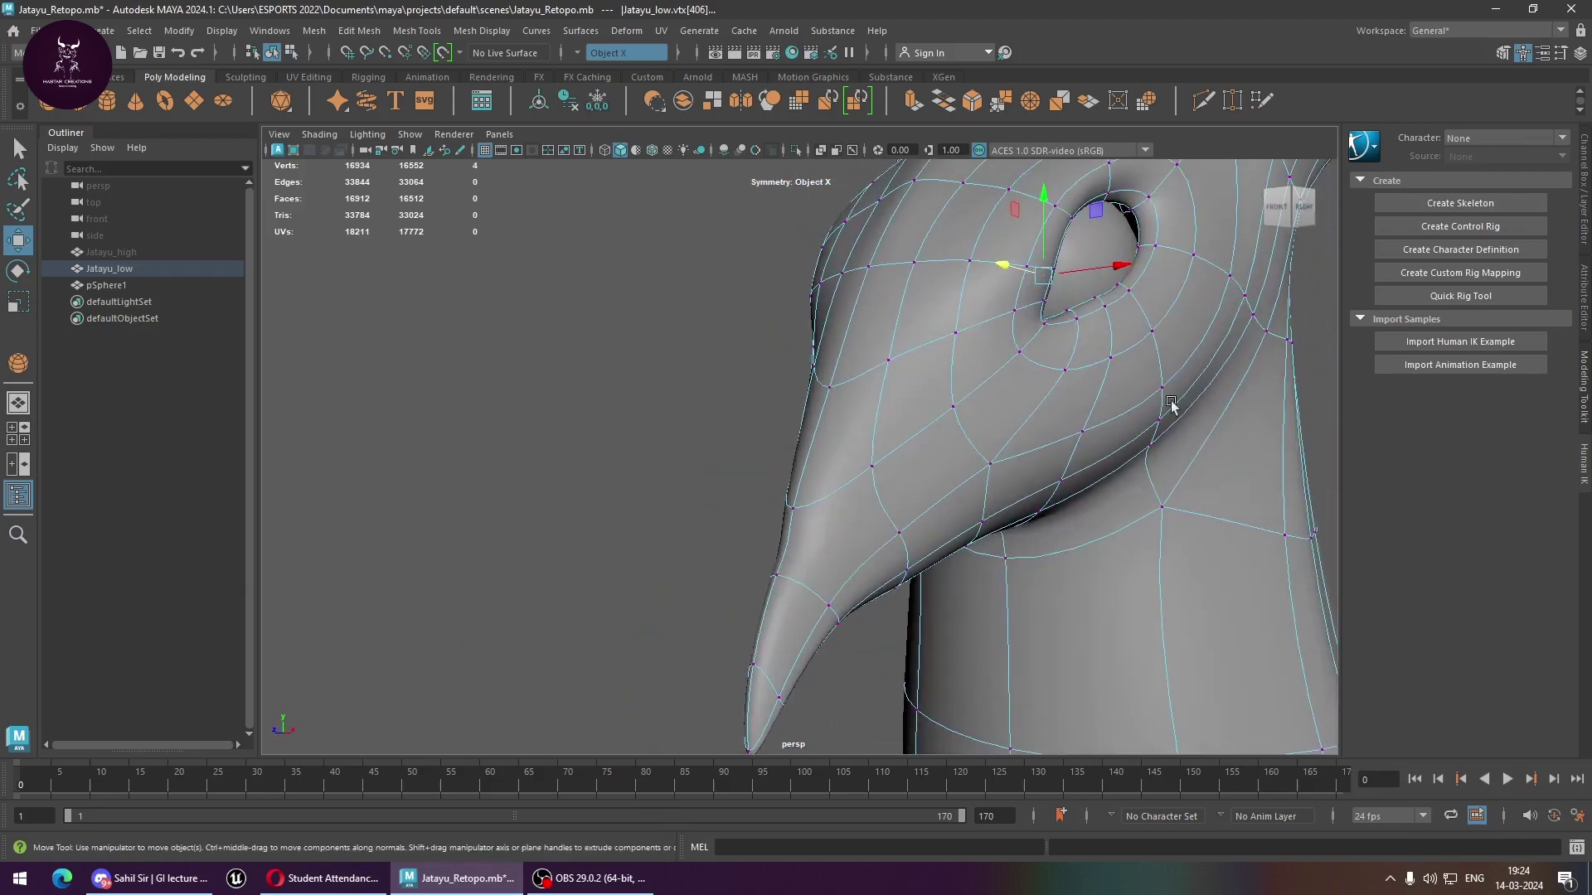
scroll(1171, 405, up, 2)
scroll(1111, 481, up, 2)
scroll(1111, 485, up, 2)
scroll(1110, 428, up, 2)
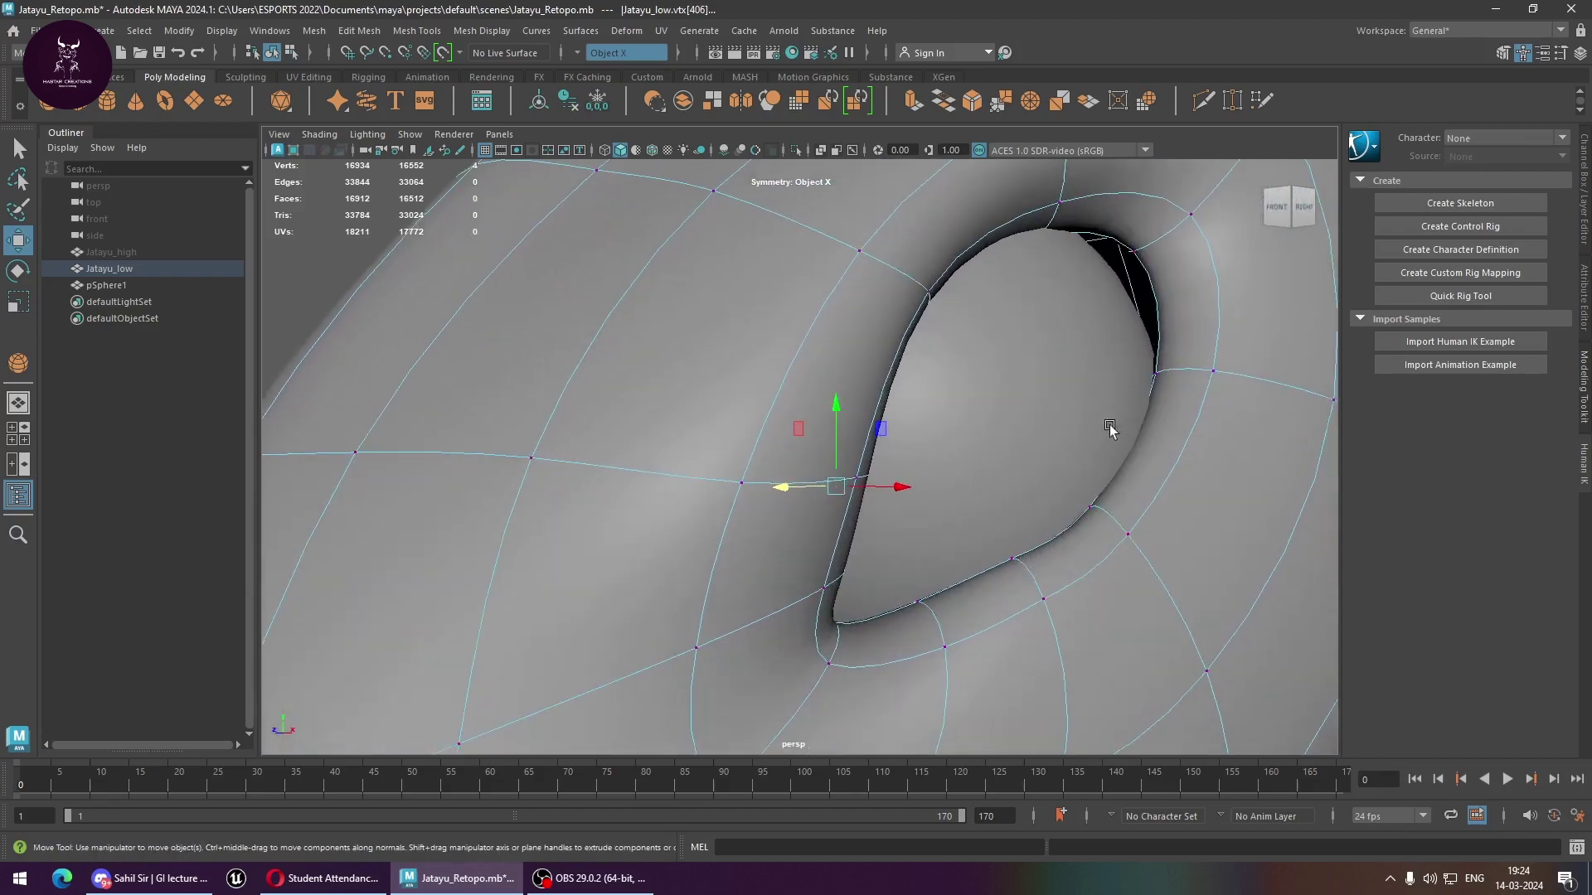
scroll(1109, 415, down, 2)
alt+drag(1109, 398, 1031, 455)
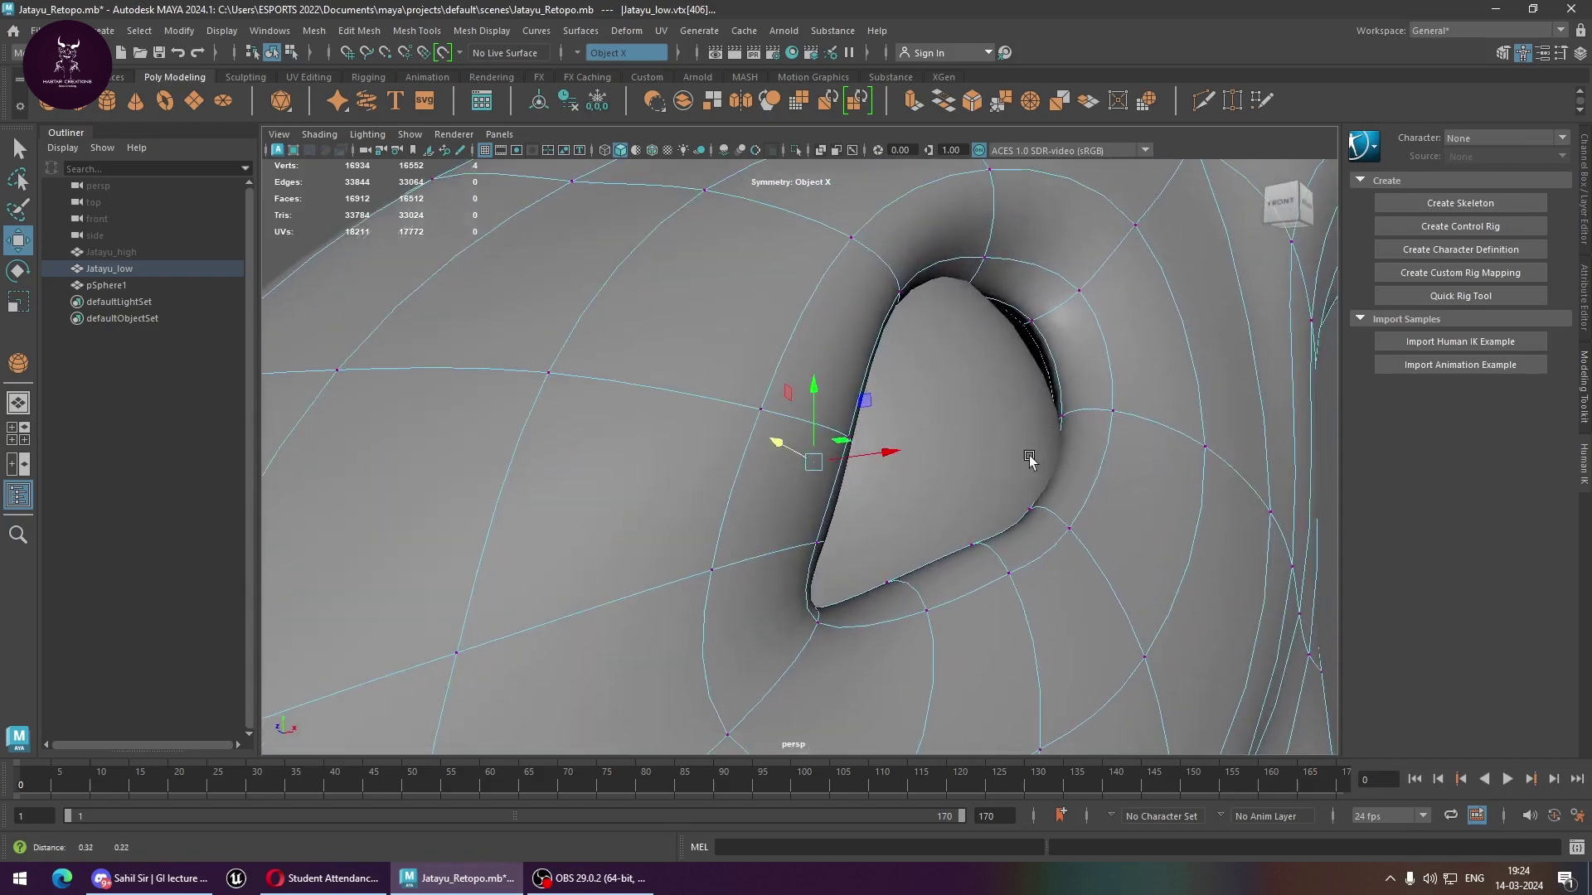
click(1030, 327)
drag(1064, 315, 1042, 315)
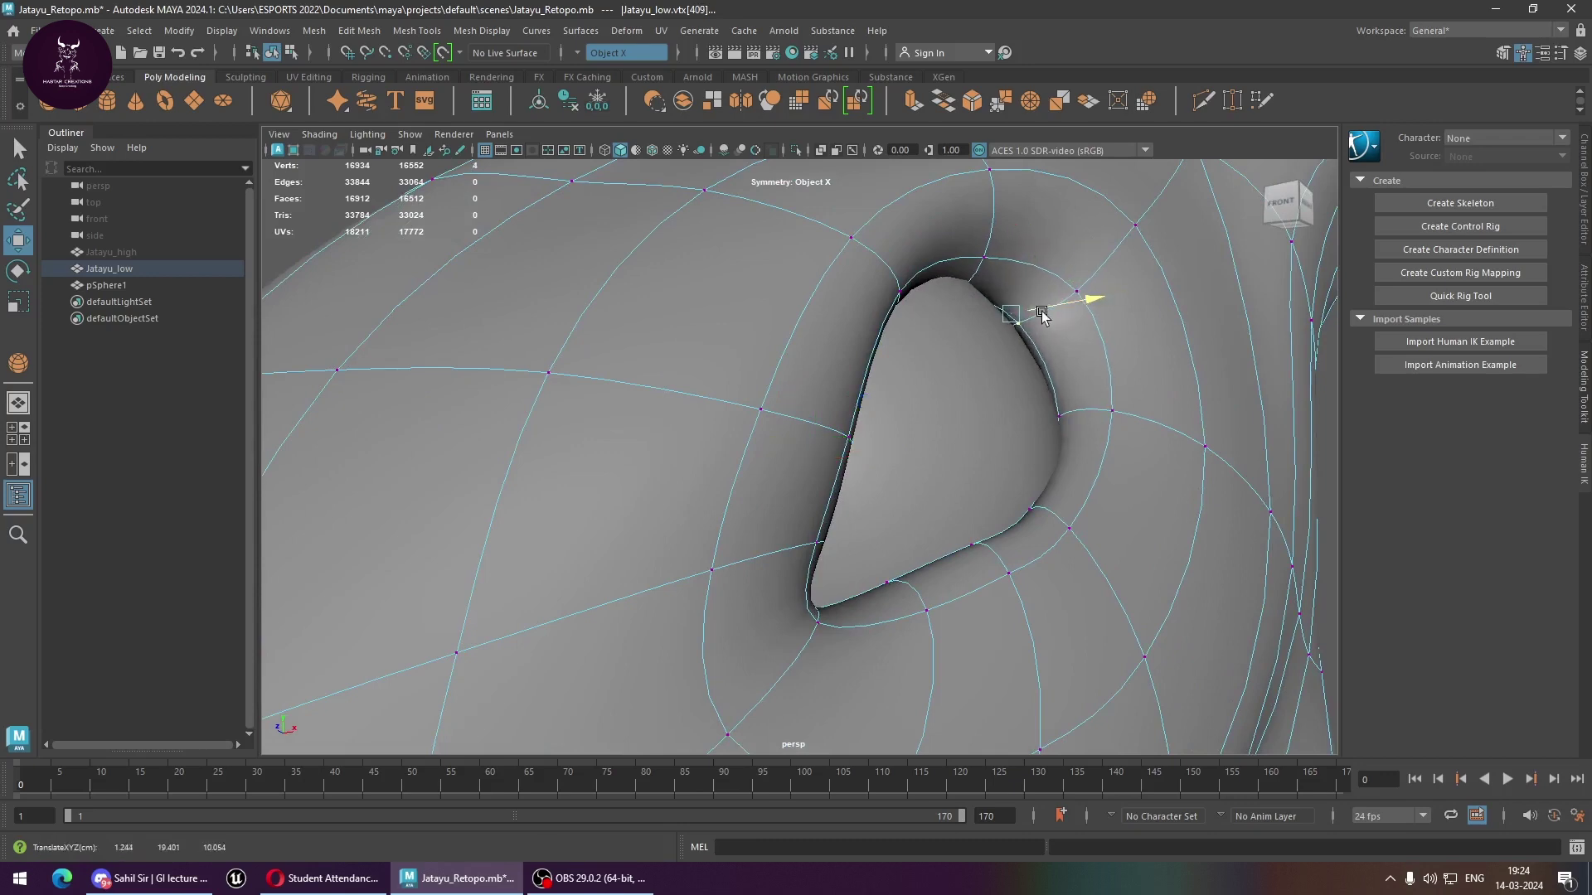
mouse_move(1058, 371)
alt+mouse_down()
mouse_move(1048, 490)
mouse_move(1034, 533)
mouse_move(1013, 540)
mouse_move(1004, 493)
mouse_move(1031, 462)
mouse_move(1116, 490)
mouse_move(1130, 526)
mouse_move(1188, 558)
alt+mouse_up()
alt+right_drag(1188, 557, 1056, 543)
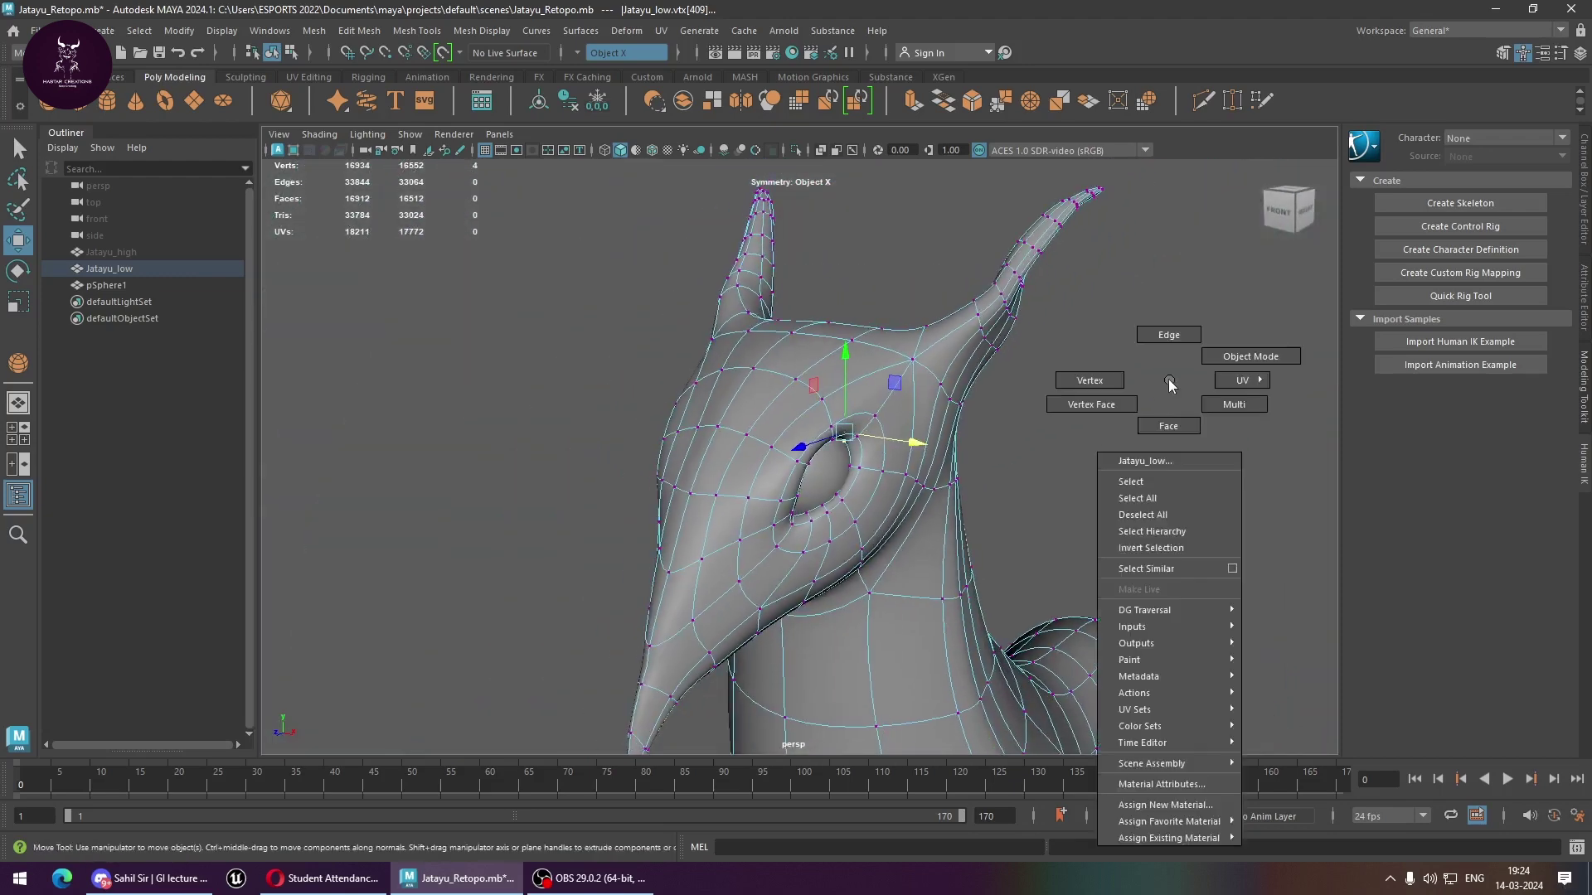
Turn symmetry off and mirror eye sphere pSphere1 to the other side.
right_drag(1165, 398, 1247, 356)
click(1078, 464)
alt+drag(1078, 464, 1064, 503)
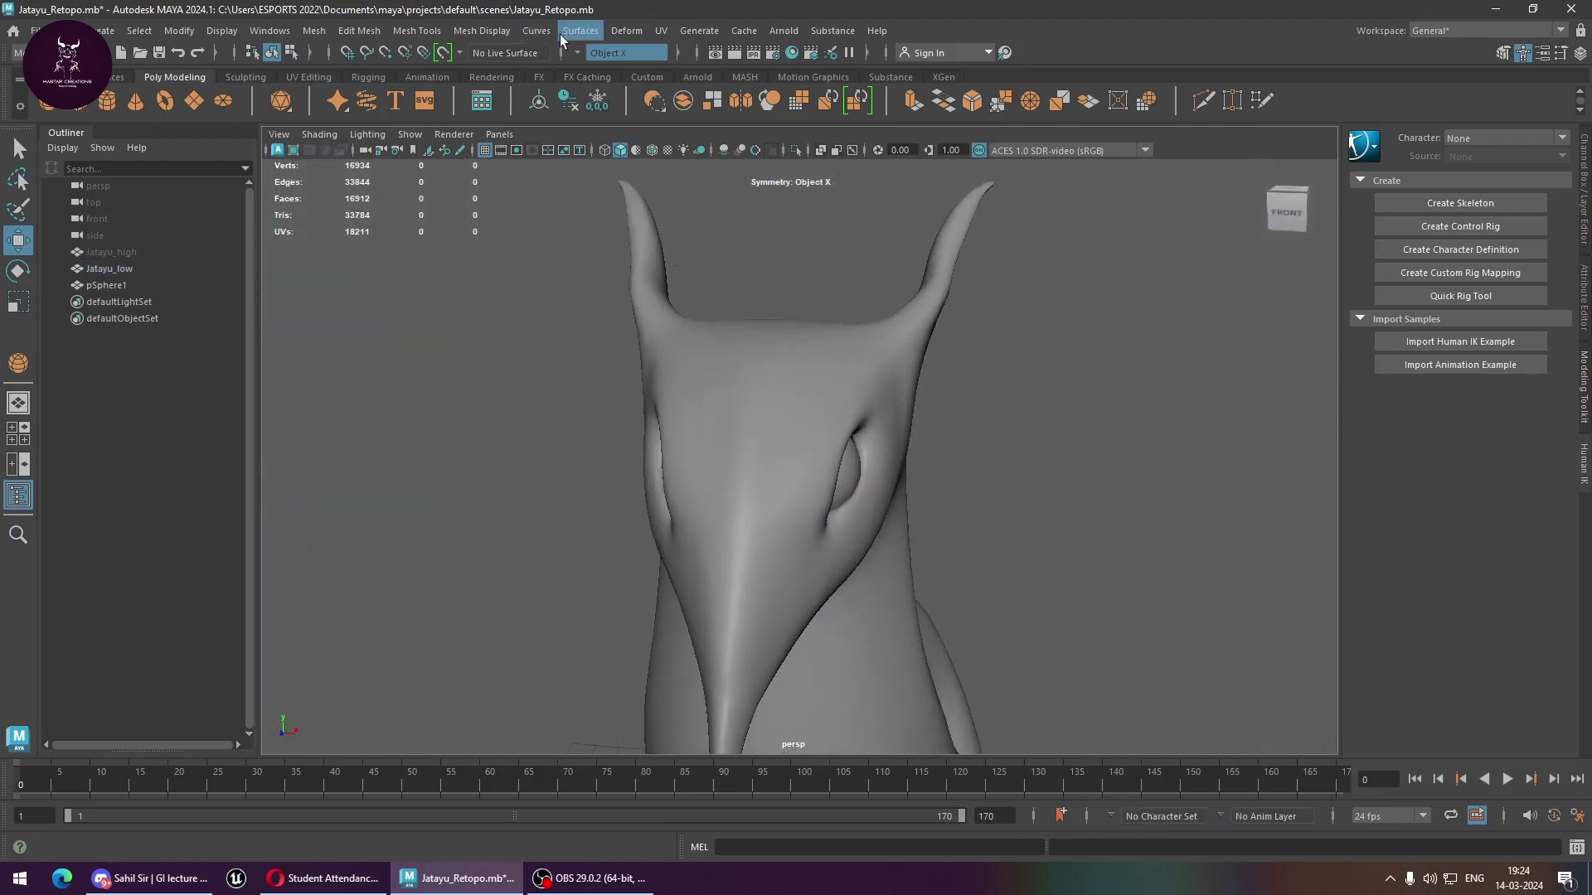
click(626, 52)
alt+drag(953, 398, 1063, 479)
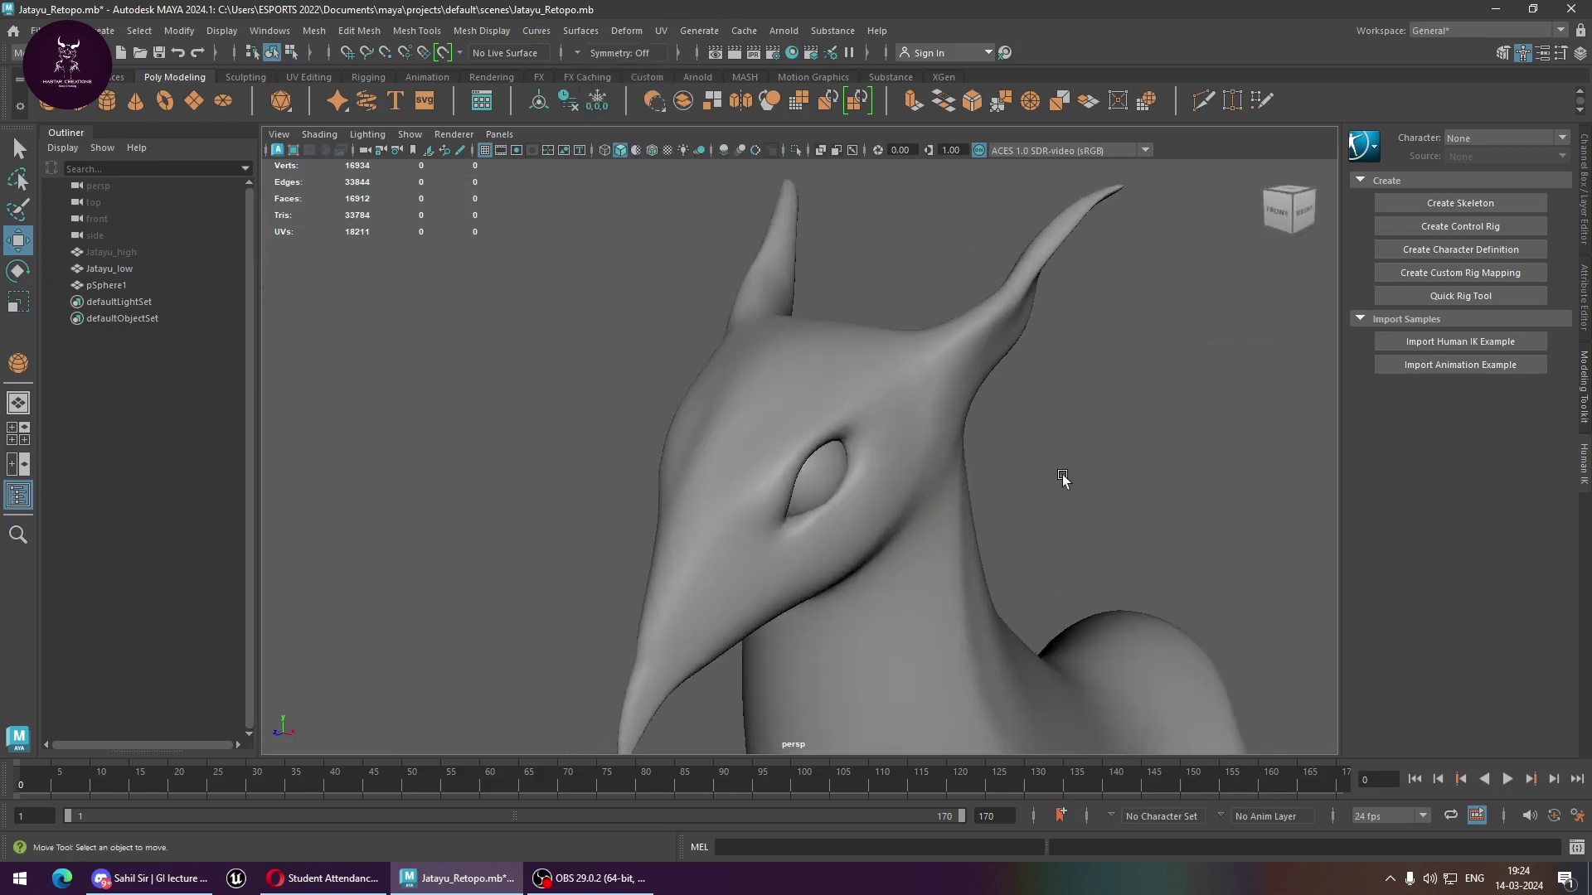
click(835, 487)
click(738, 104)
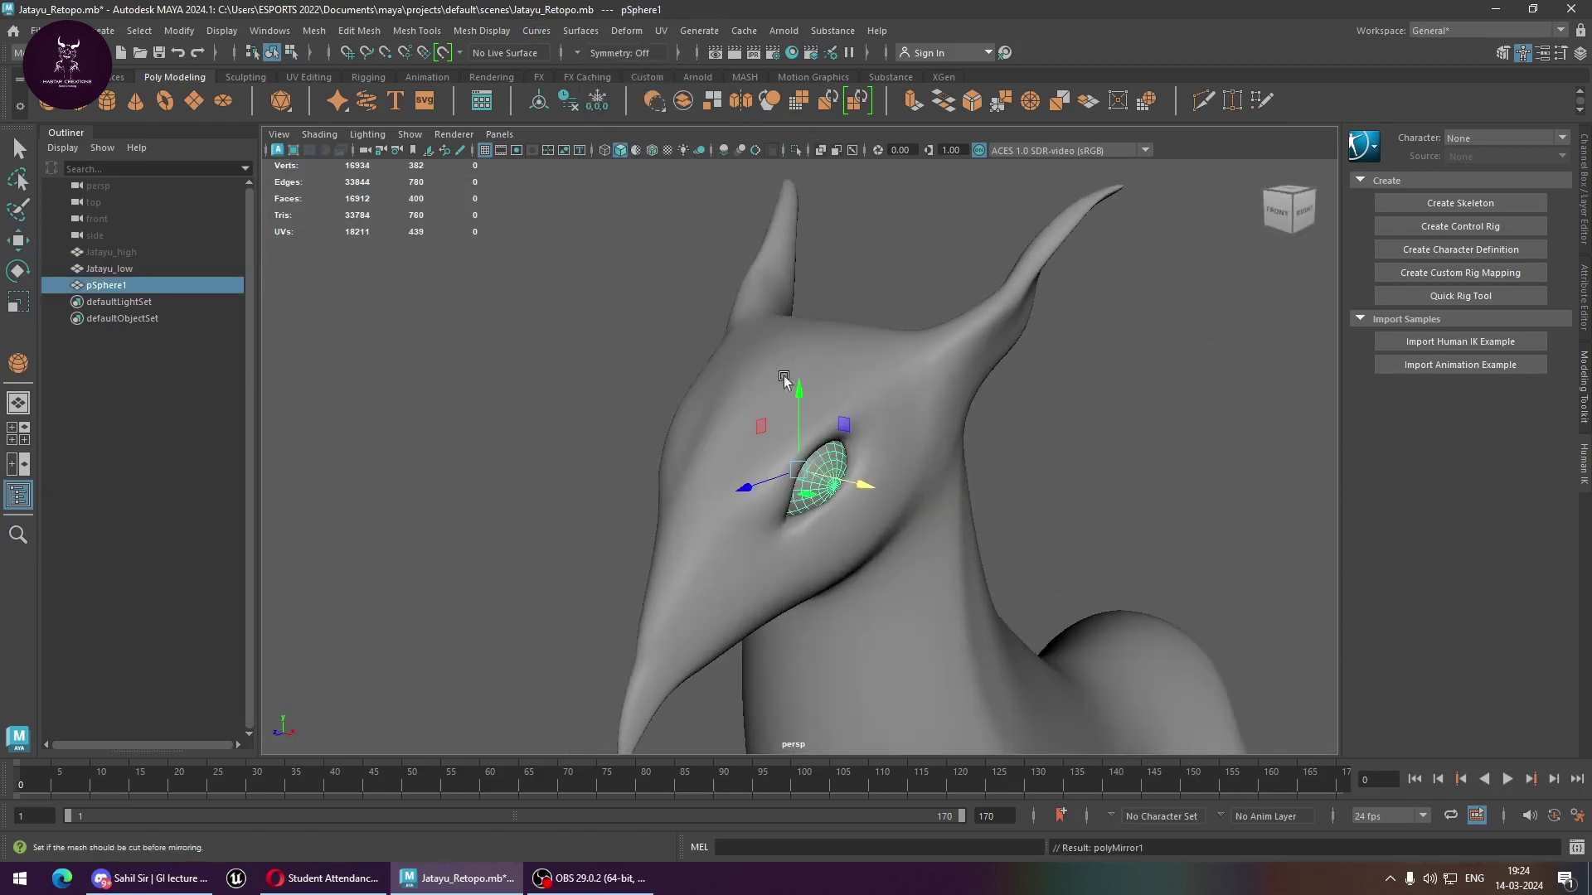
Combine Jatayu_low and both eye spheres into a single mesh.
mouse_move(789, 380)
alt+mouse_down()
mouse_move(916, 490)
mouse_move(994, 345)
alt+mouse_up()
click(995, 345)
mouse_move(873, 500)
alt+mouse_down()
mouse_move(1009, 483)
mouse_move(864, 540)
mouse_move(730, 497)
alt+mouse_up()
alt+right_drag(730, 498, 678, 475)
scroll(1179, 497, down, 3)
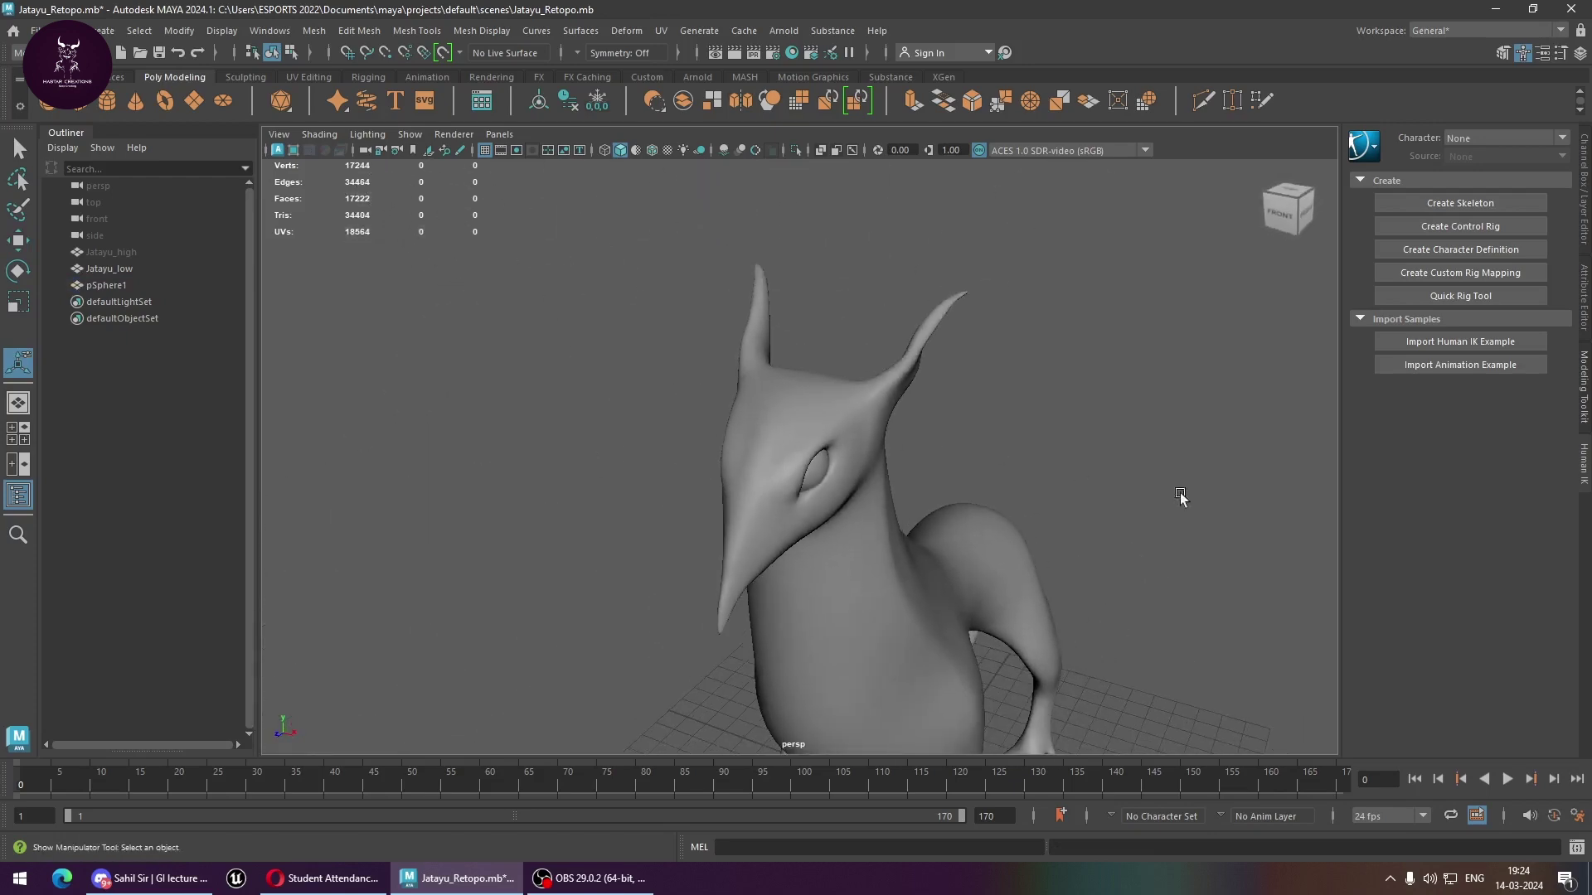
scroll(633, 284, down, 3)
drag(633, 285, 999, 456)
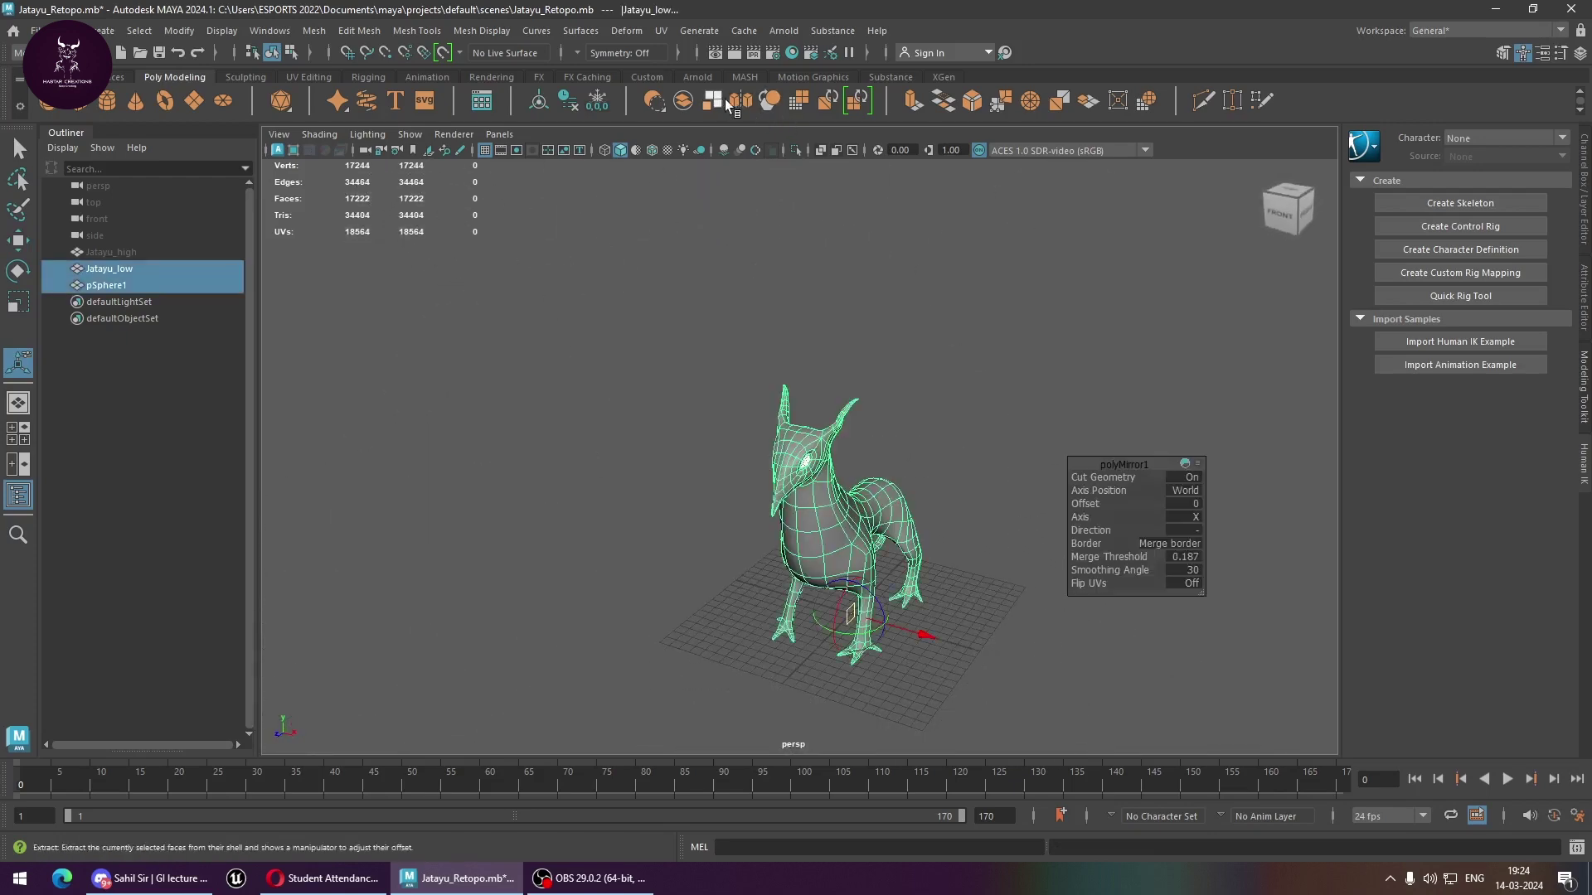
click(683, 106)
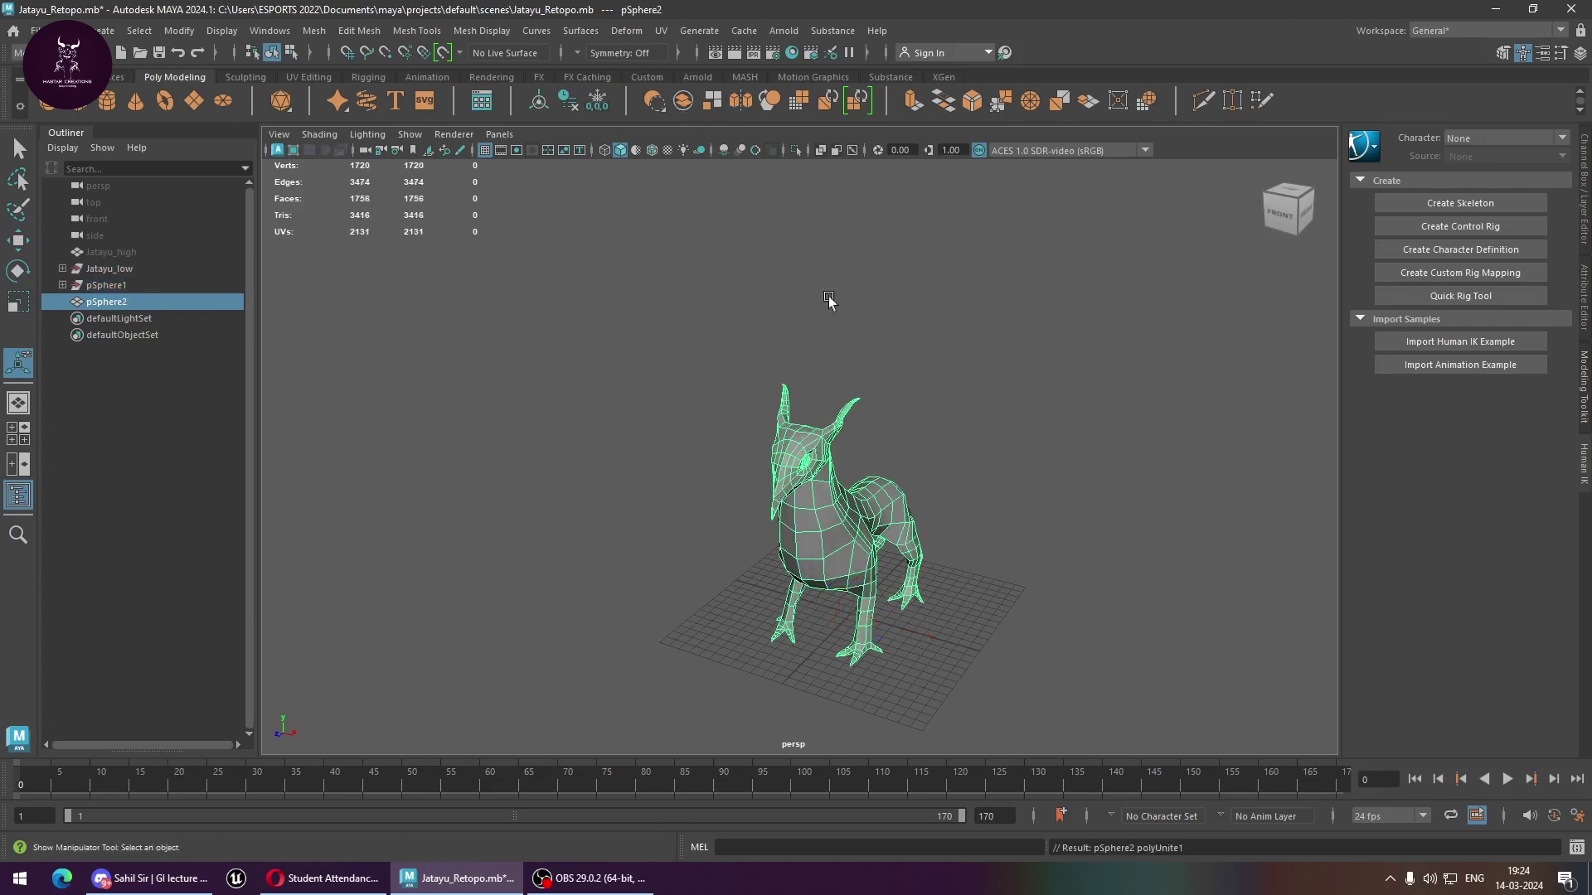
scroll(879, 539, up, 3)
scroll(890, 445, up, 1)
Select every edge of pSphere2 in edge mode and apply Soften Edge.
right_drag(797, 388, 796, 364)
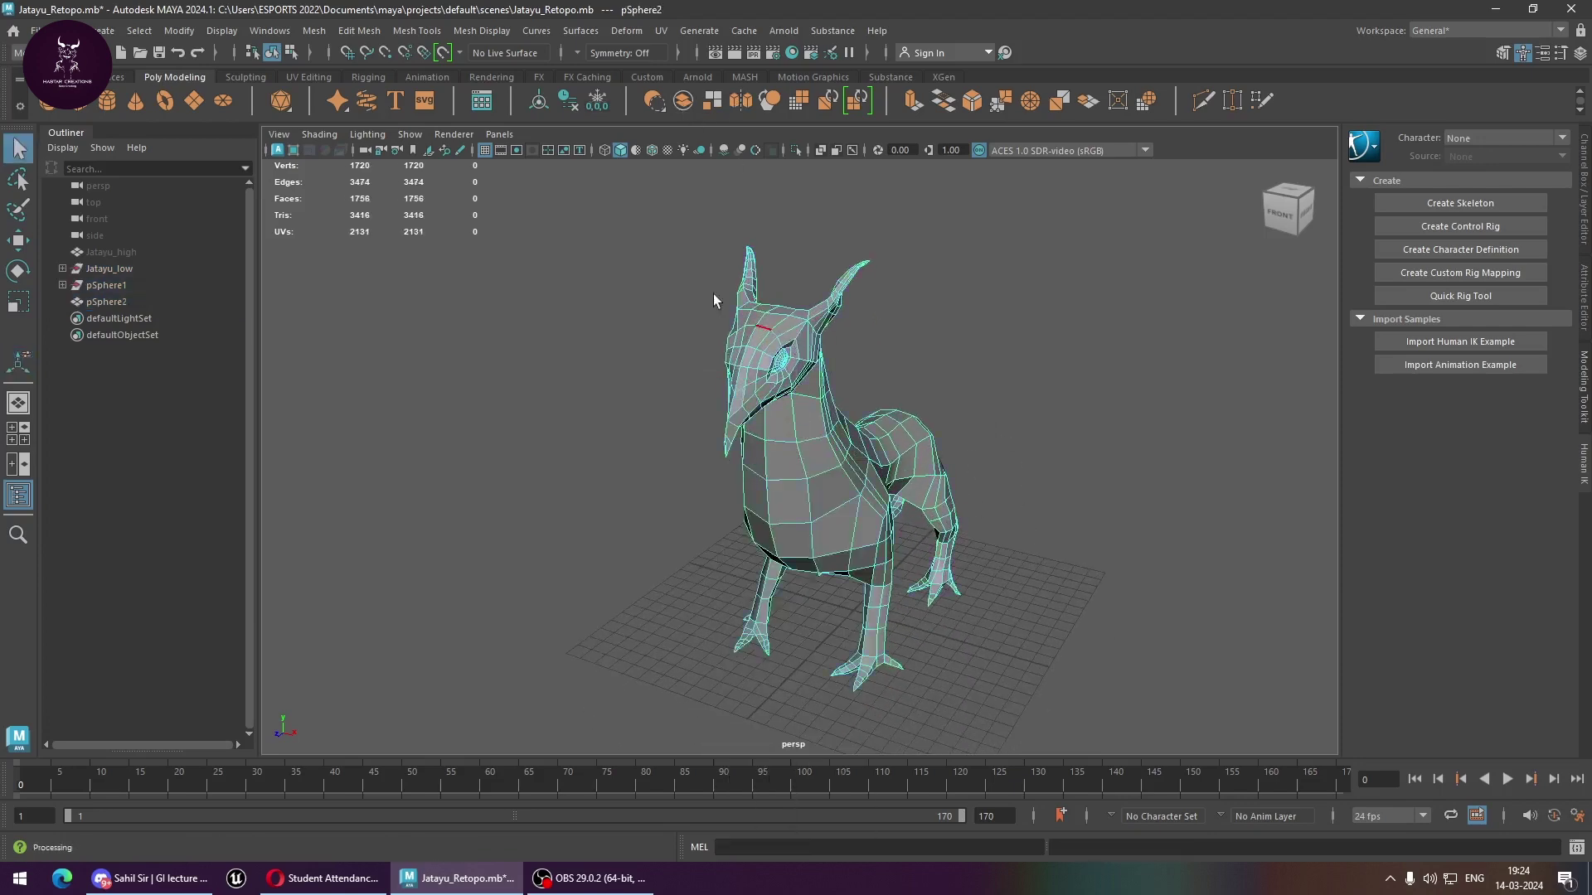
key(q)
drag(594, 197, 1149, 766)
right_click(833, 394)
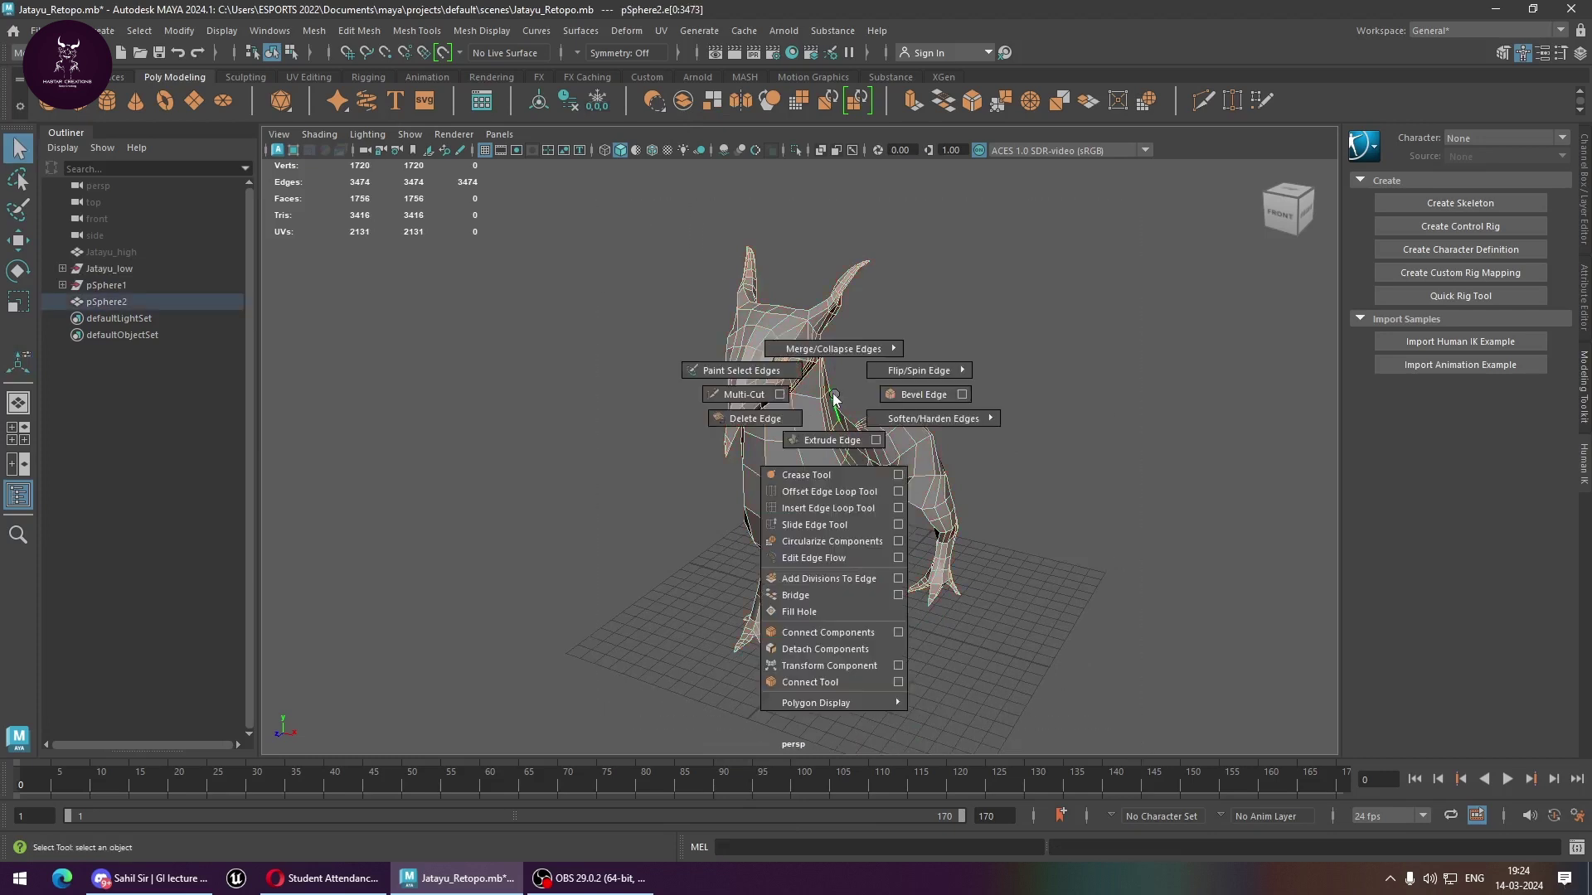
right_drag(833, 398, 1037, 381)
right_drag(990, 280, 1034, 241)
mouse_move(1034, 241)
alt+mouse_down()
mouse_move(1000, 452)
mouse_move(844, 428)
mouse_move(810, 522)
alt+mouse_up()
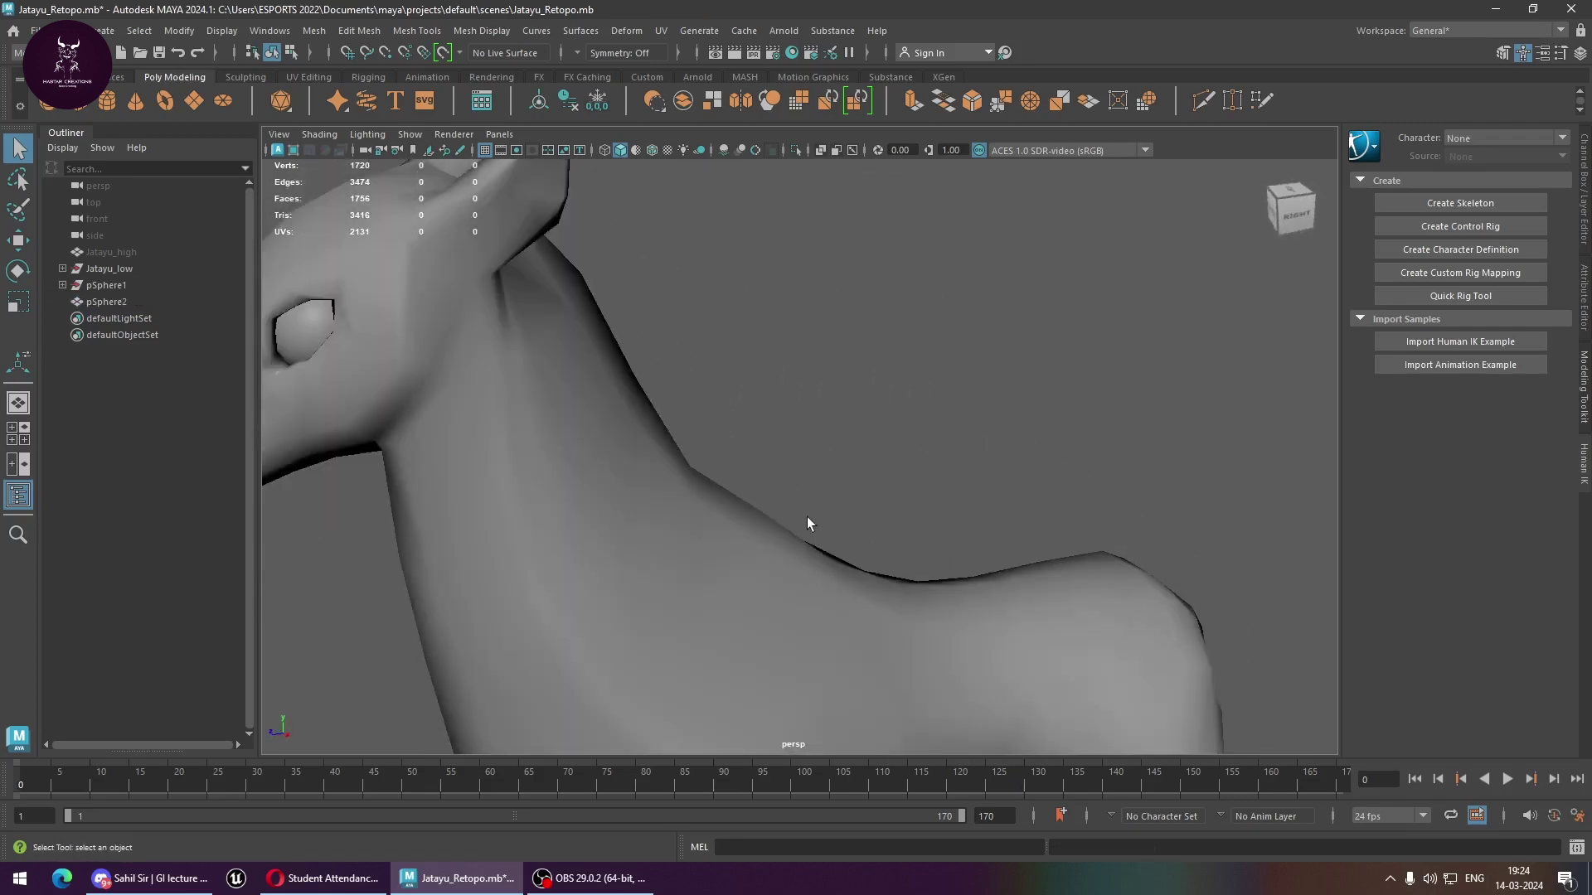
Return pSphere2 to object mode, deselect it, and select Jatayu_high in the Outliner.
scroll(809, 523, down, 5)
click(663, 415)
key(ctrl+F10)
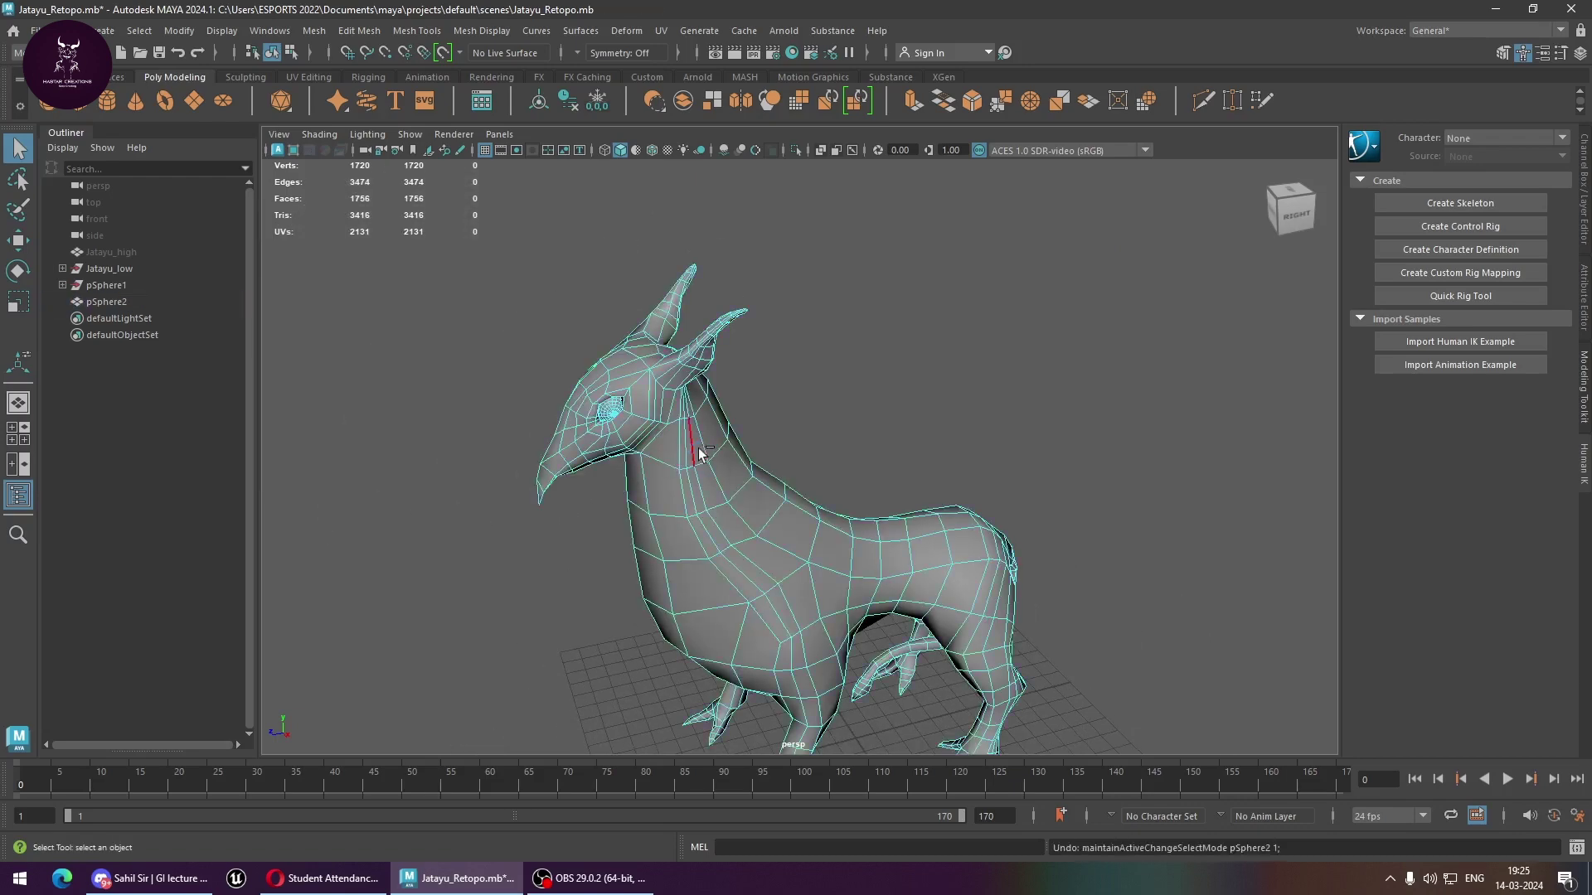
scroll(829, 439, down, 2)
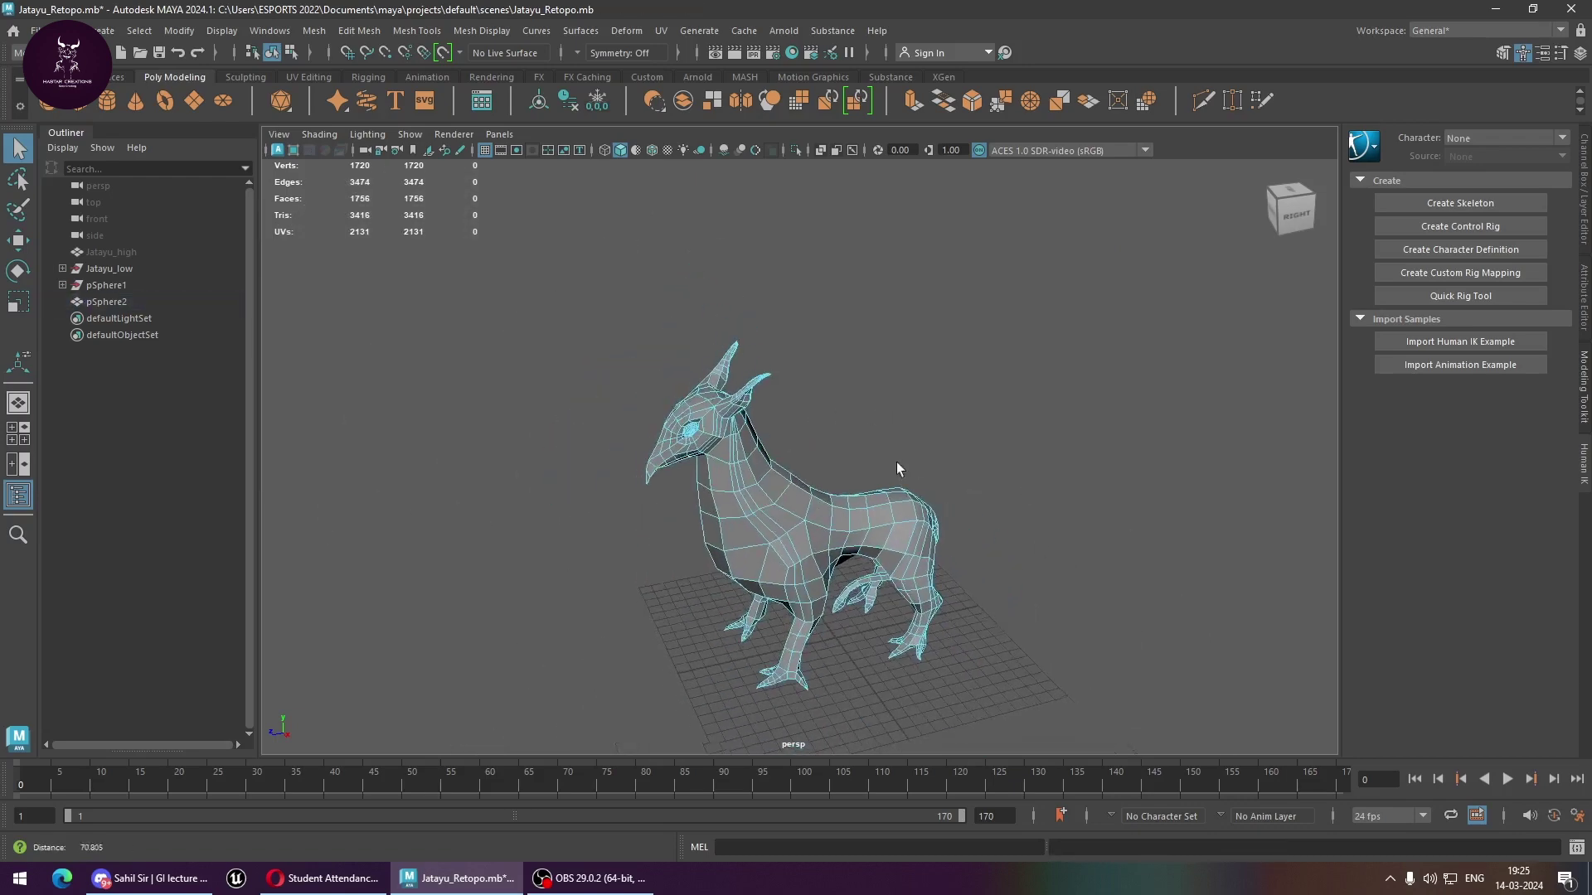
right_click(876, 297)
click(957, 273)
mouse_move(945, 273)
alt+mouse_down()
mouse_move(967, 447)
mouse_move(810, 465)
mouse_move(859, 453)
mouse_move(816, 446)
alt+mouse_up()
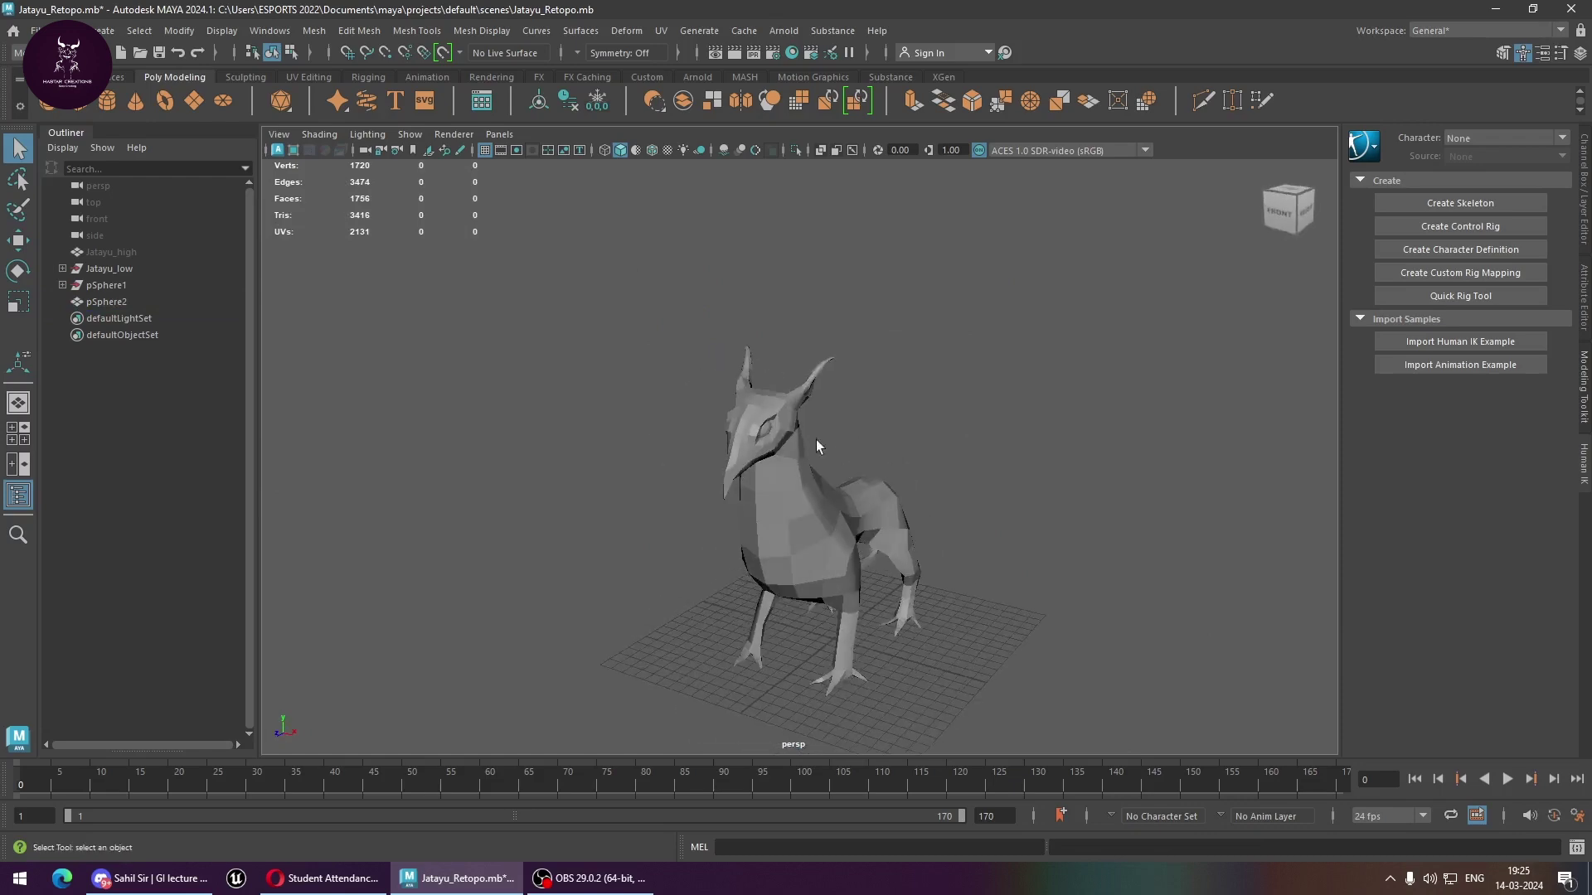
click(116, 251)
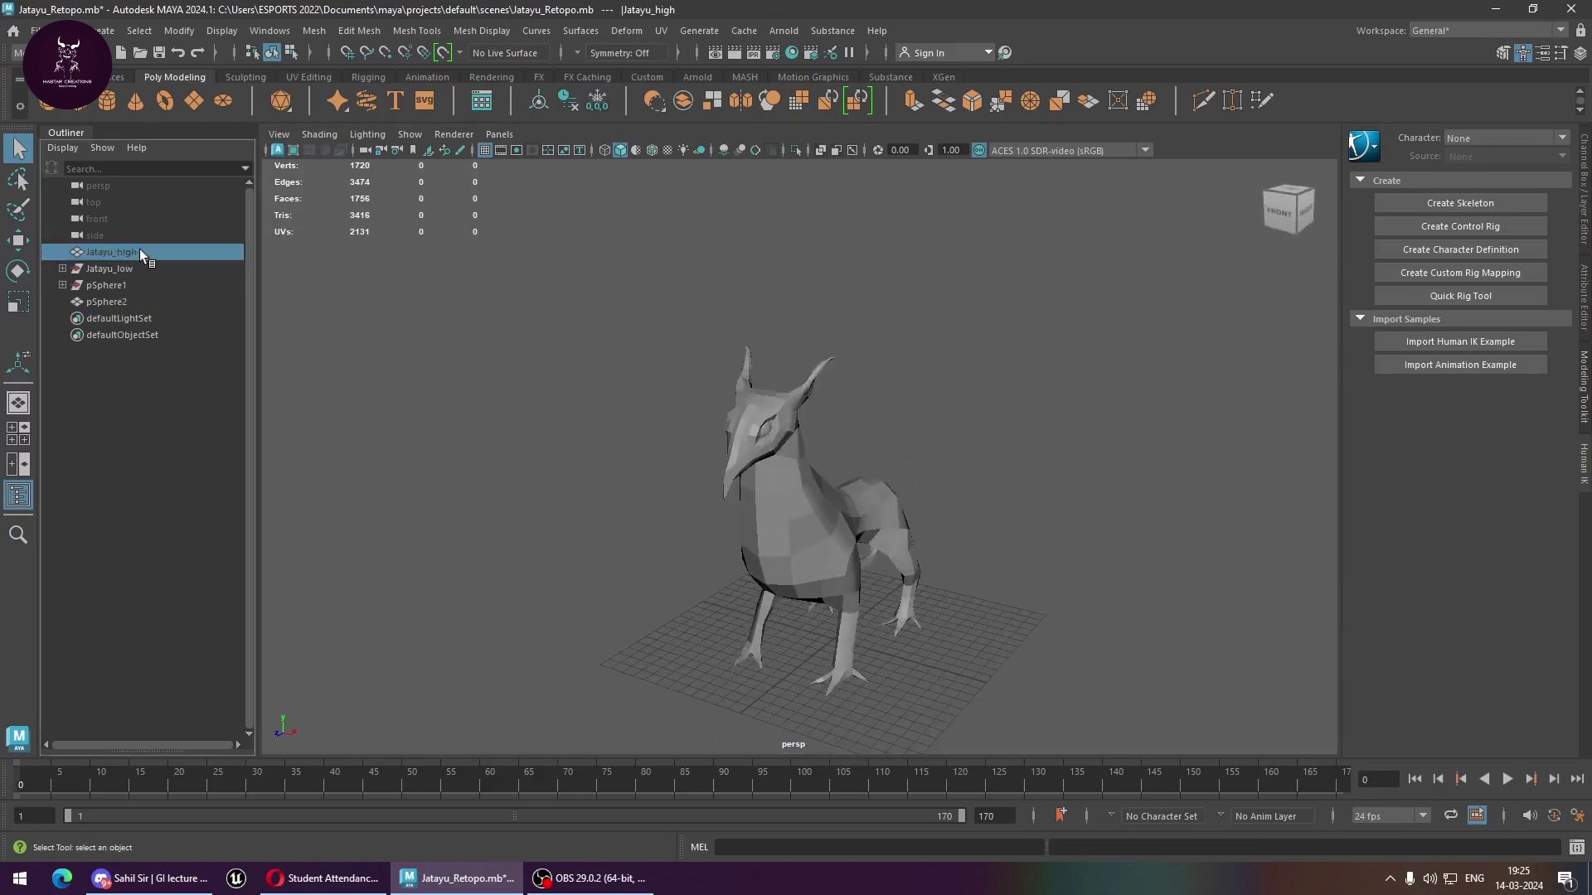
Unhide Jatayu_high and freeze transforms on Jatayu_high, Jatayu_low and pSphere1.
key(shift+h)
click(847, 537)
scroll(954, 531, up, 5)
alt+drag(954, 531, 862, 539)
click(111, 251)
shift+click(106, 285)
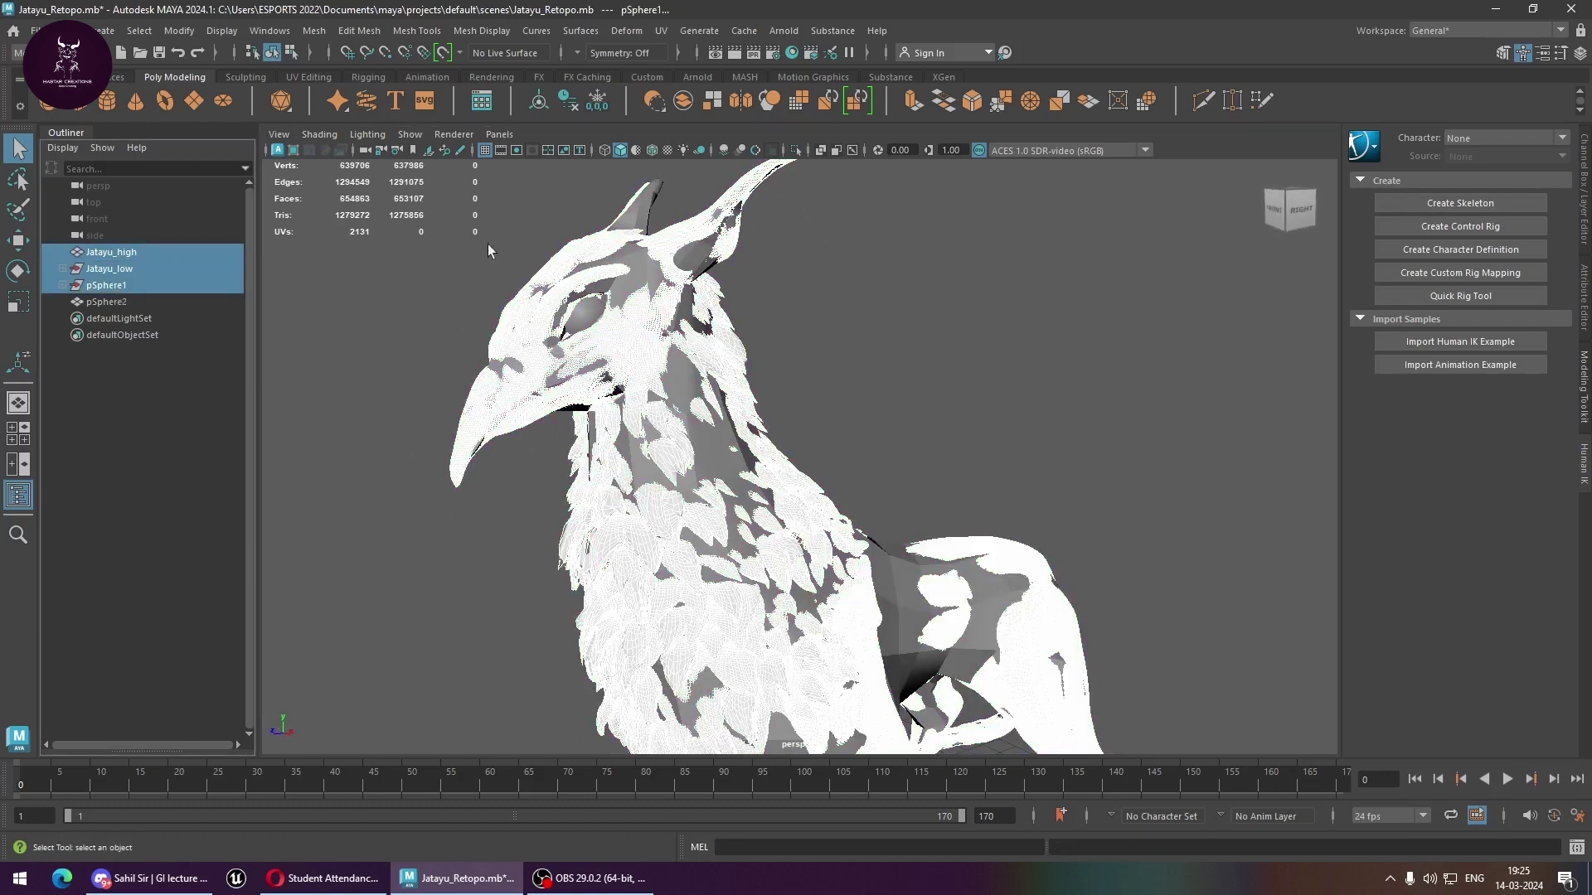
click(595, 103)
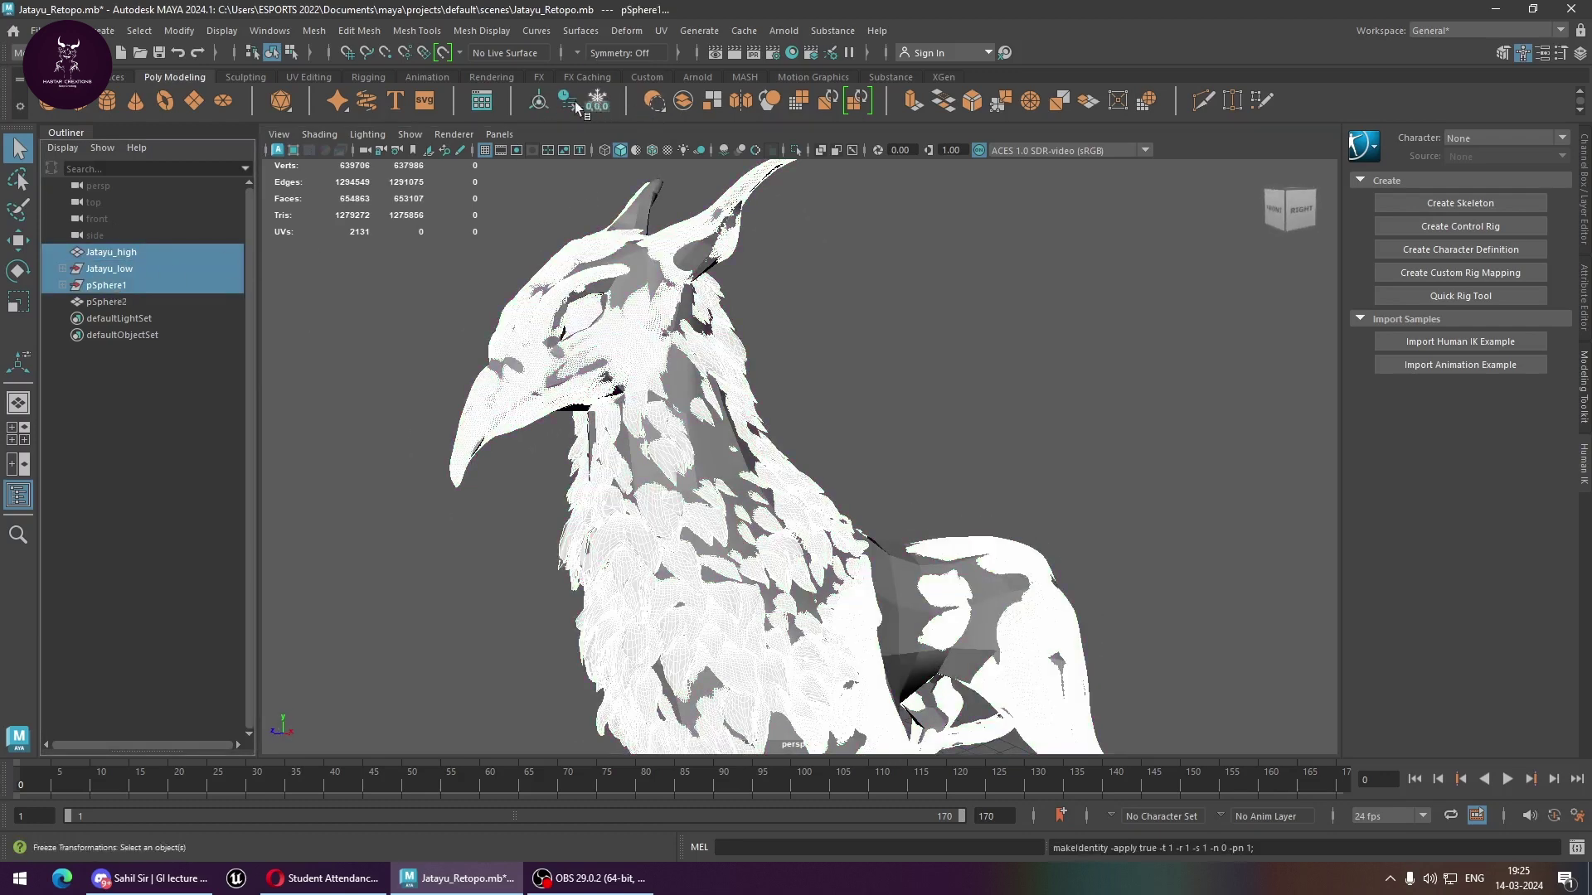
Expand pSphere1, delete it, then undo the deletion.
click(500, 224)
click(62, 285)
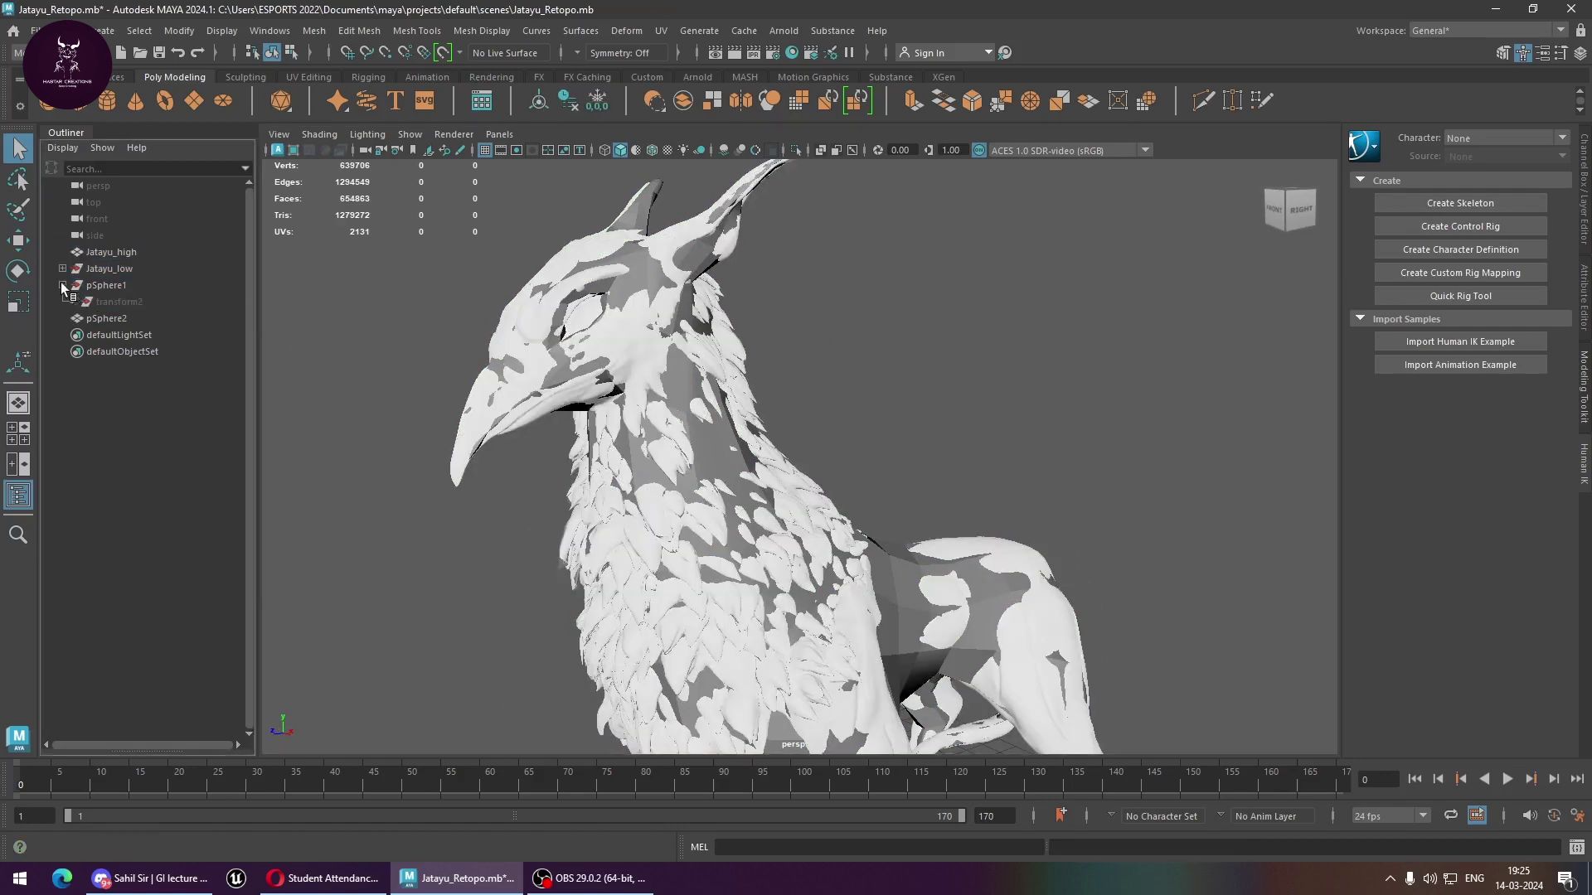
click(103, 285)
key(Delete)
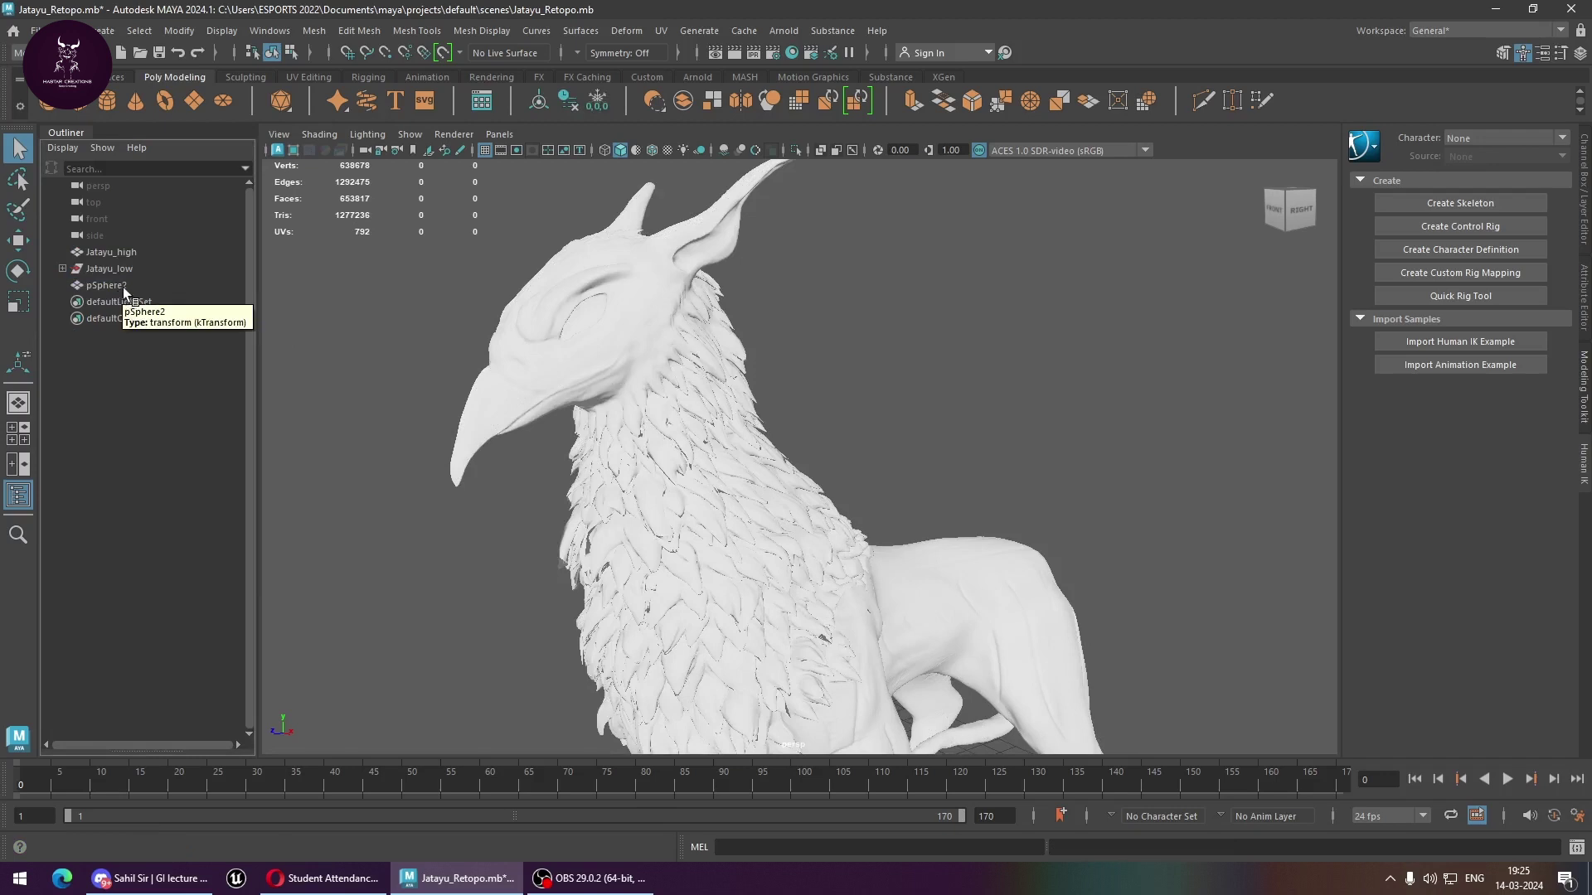
key(ctrl+z)
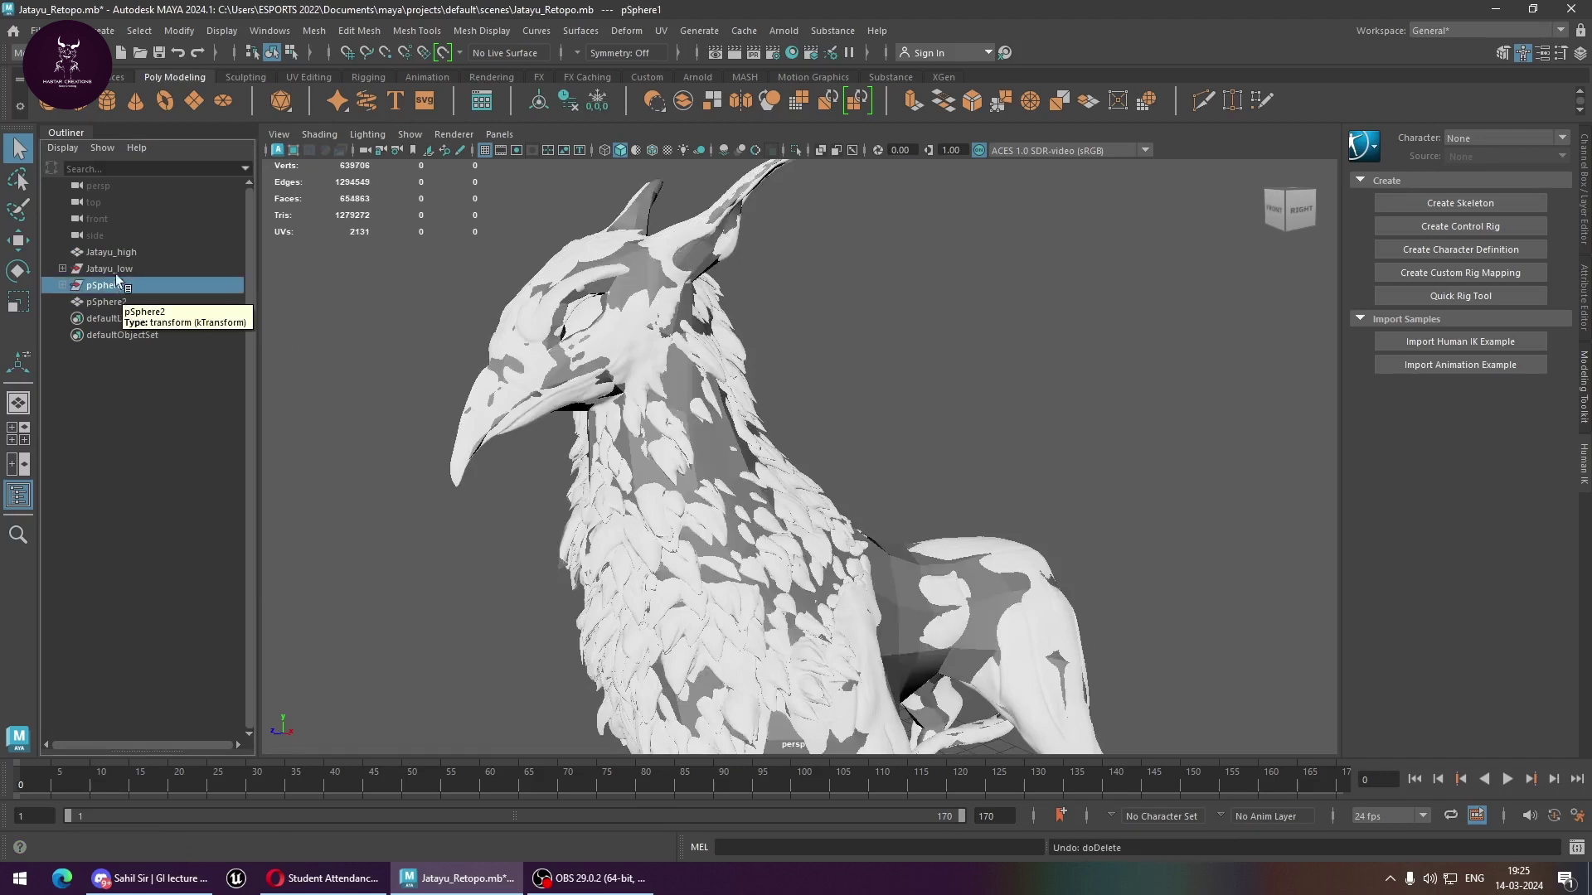
Delete Jatayu_low and undo it, then reselect pSphere1 and Jatayu_high.
click(104, 268)
click(62, 269)
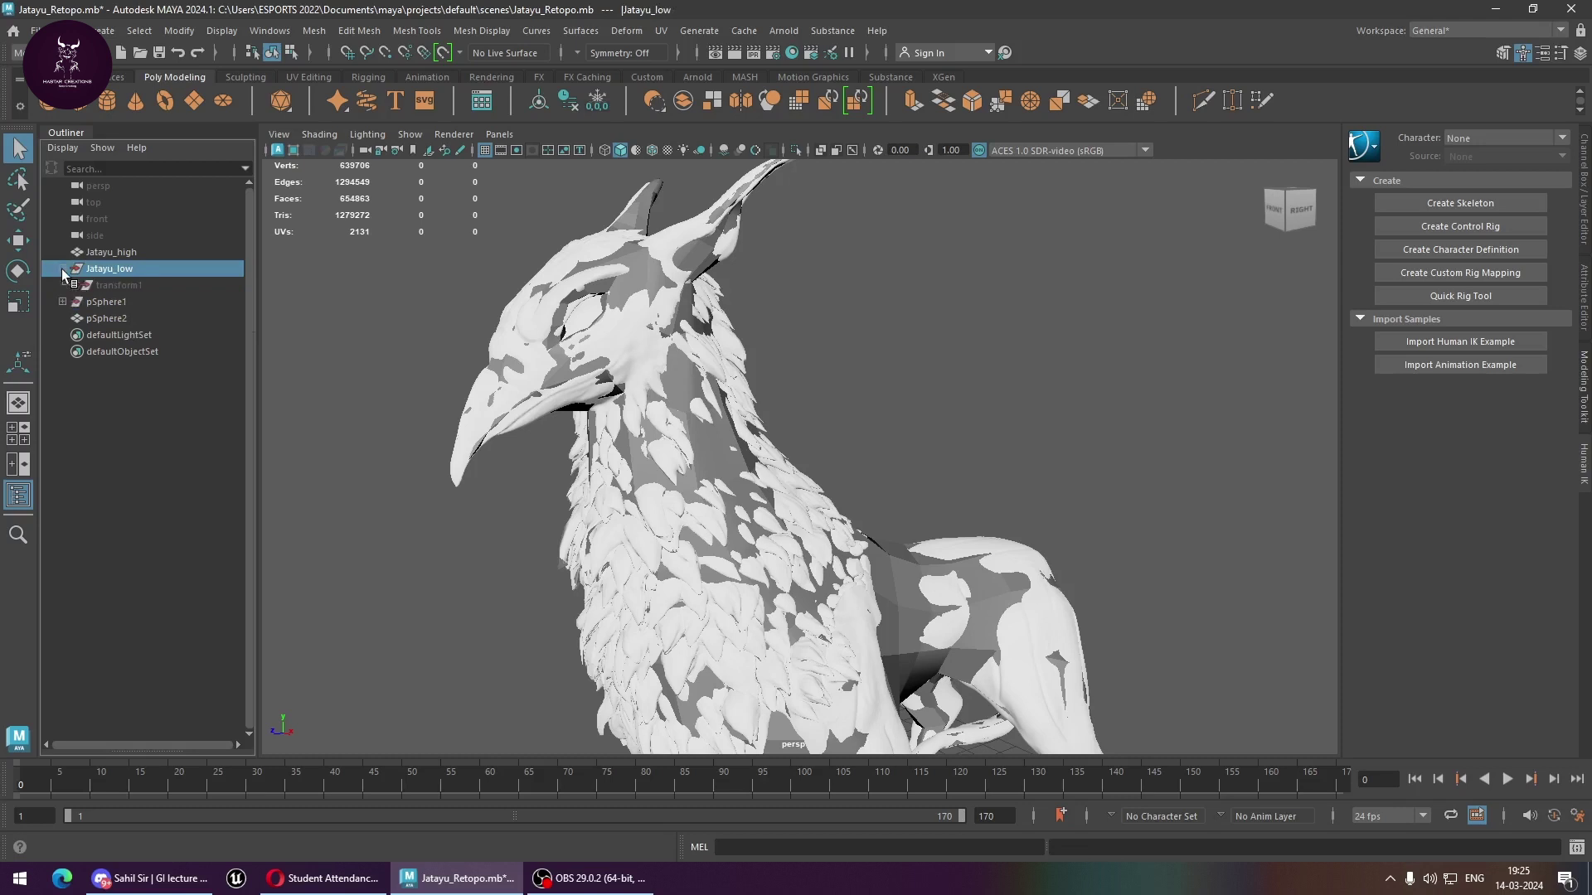
key(Delete)
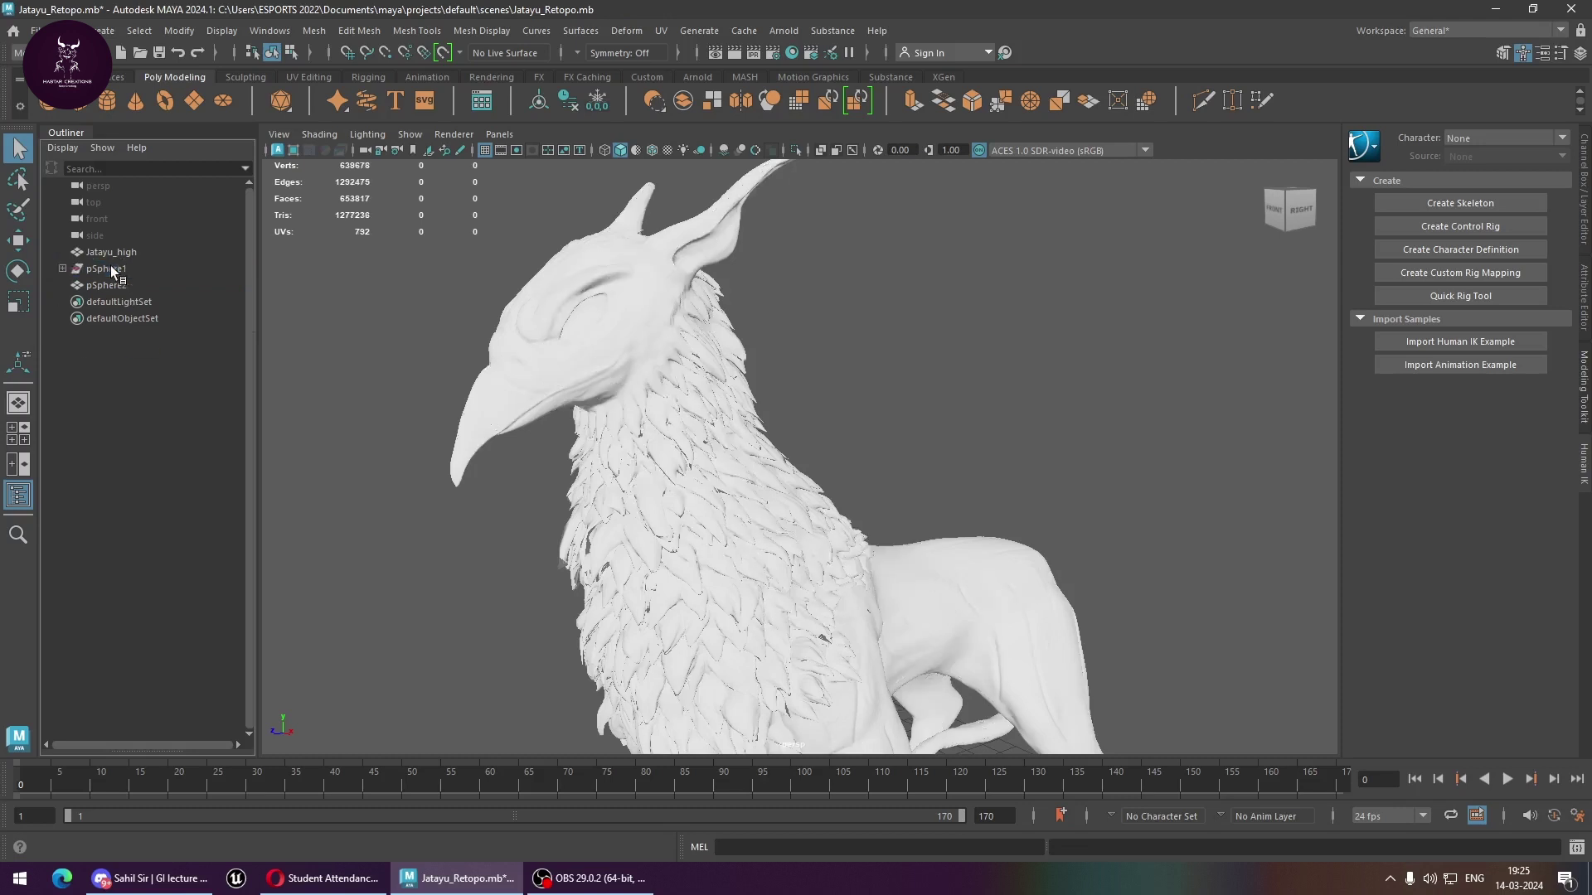
key(ctrl+z)
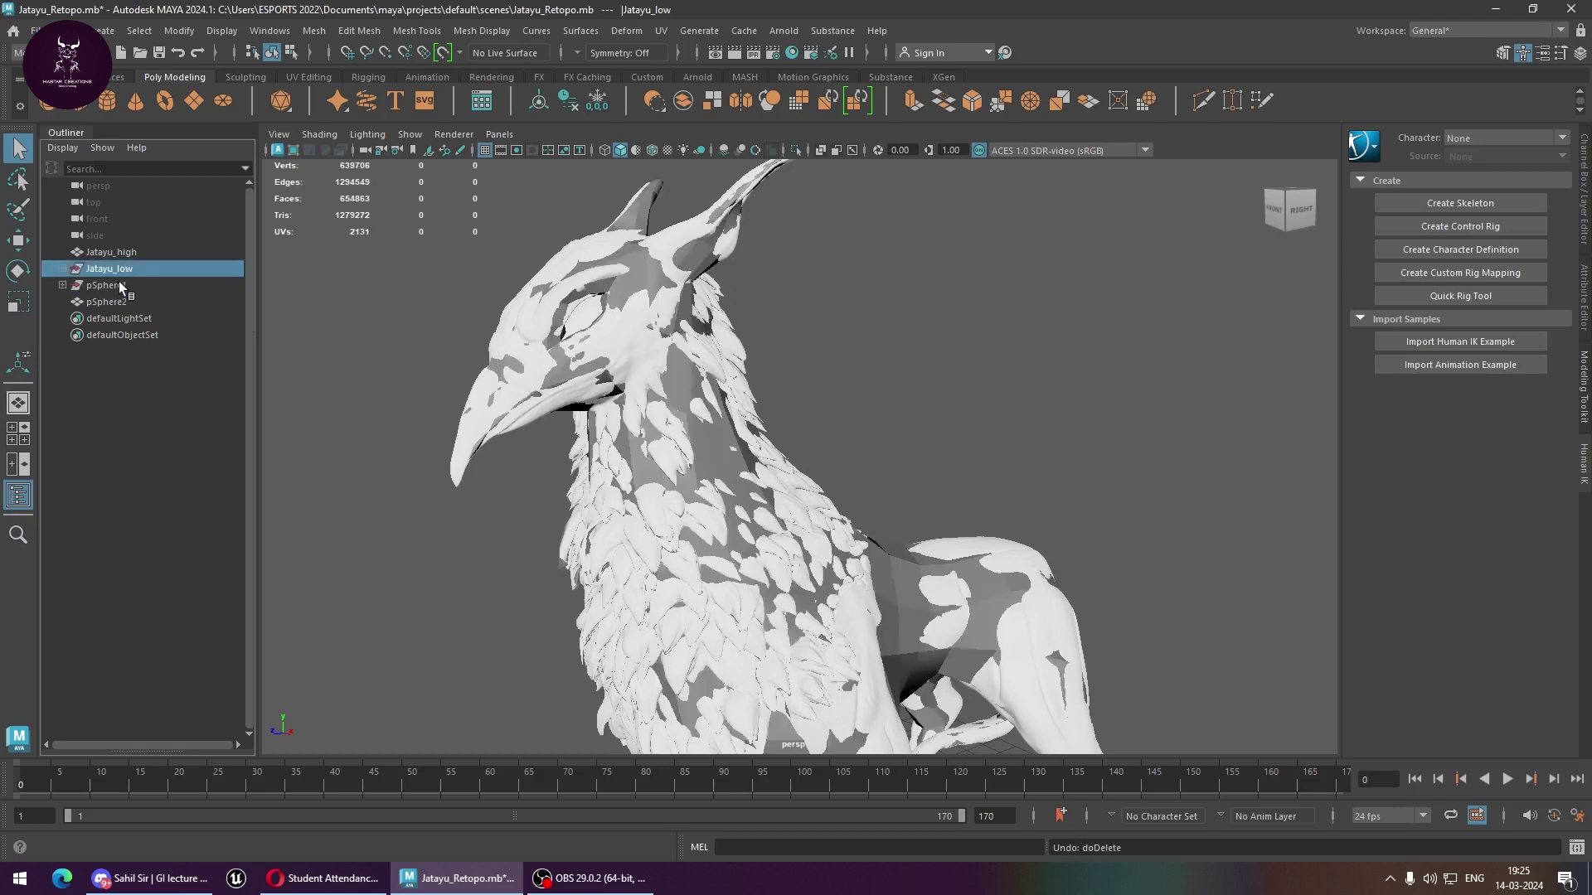
click(143, 320)
click(116, 286)
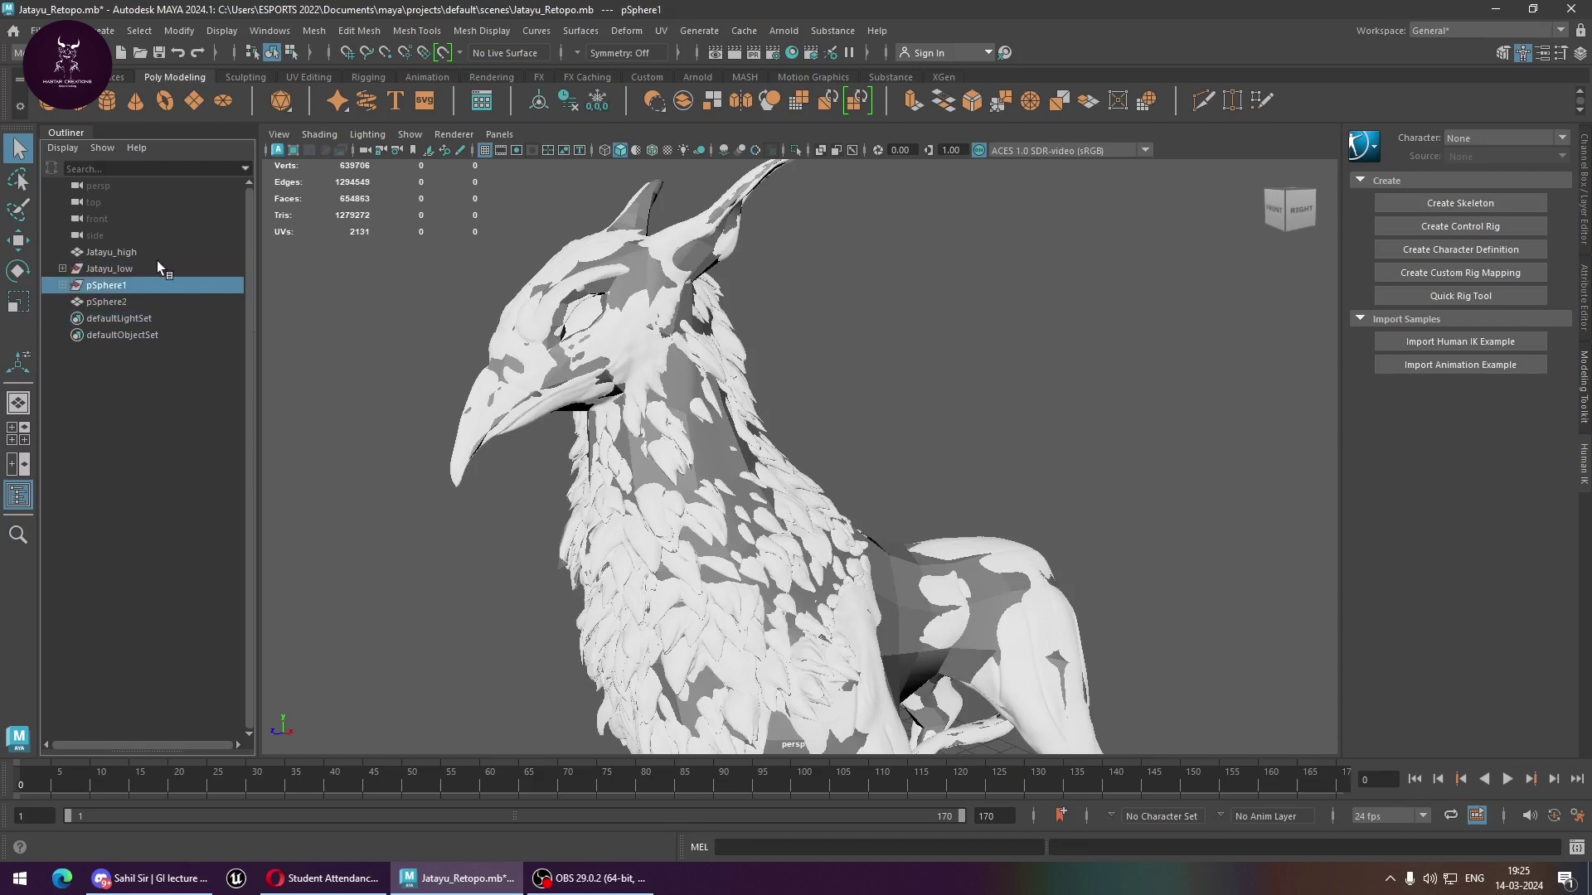
click(140, 249)
Hide Jatayu_high and inspect pSphere2 and transform2 under pSphere1.
key(ctrl+h)
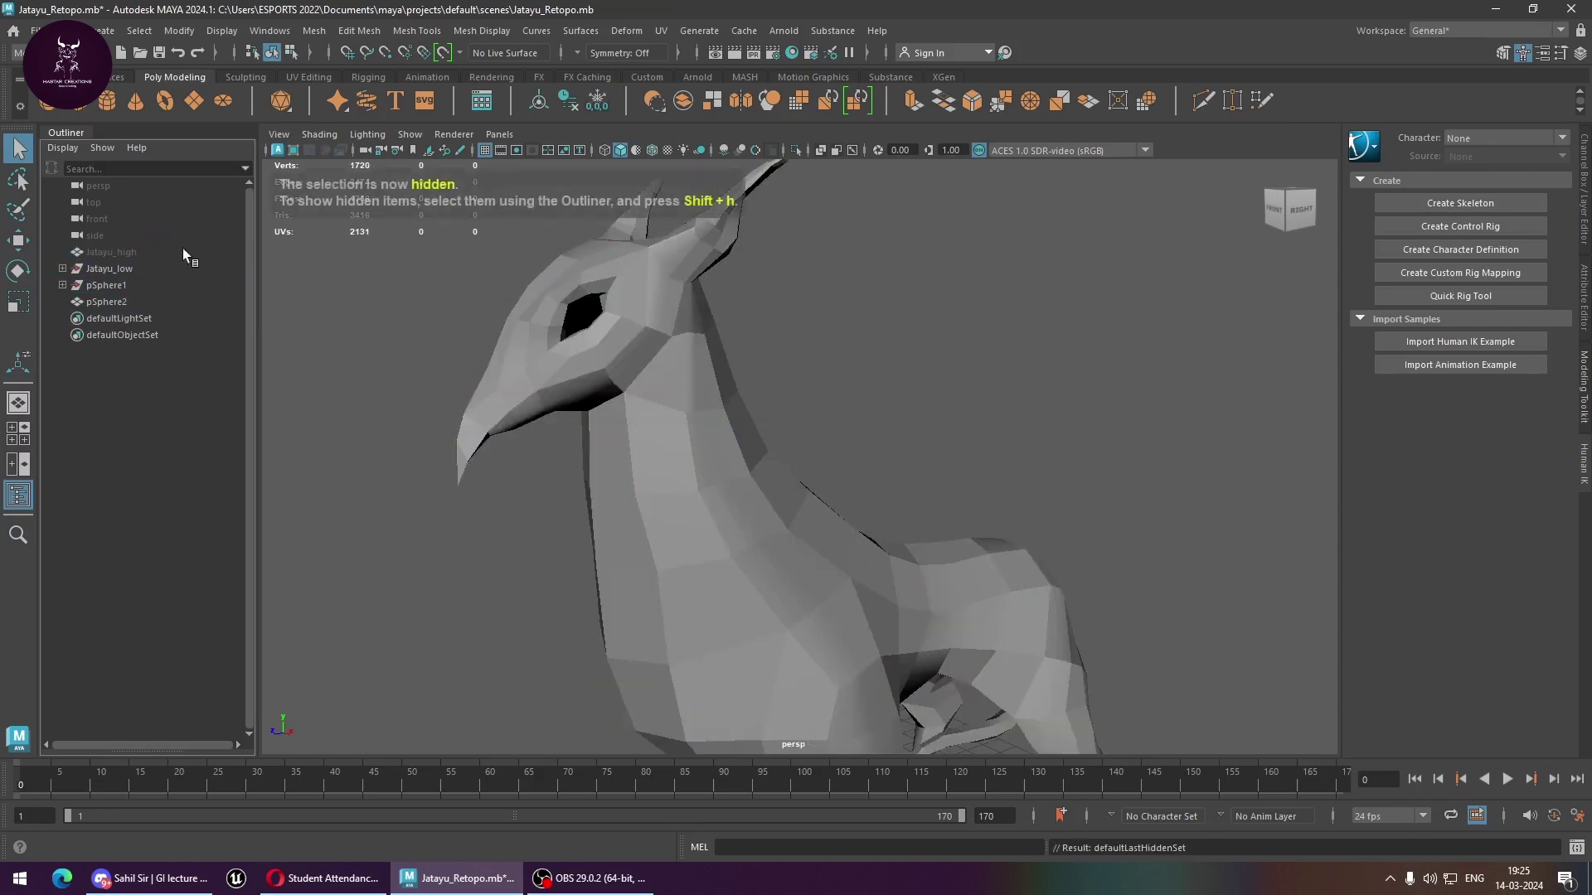
alt+drag(523, 368, 793, 451)
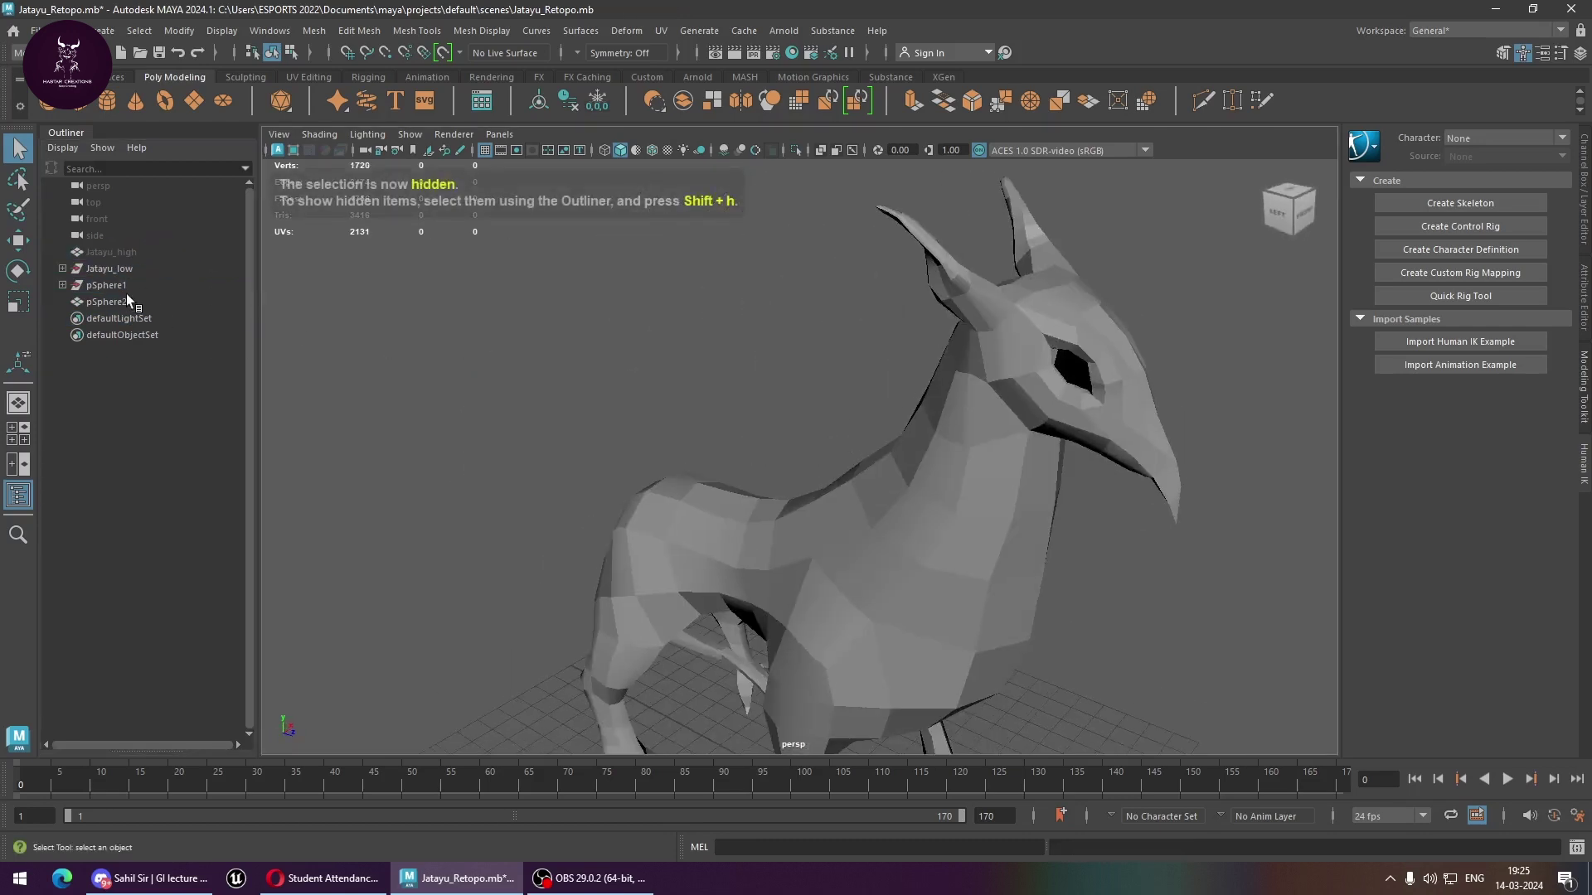
click(126, 297)
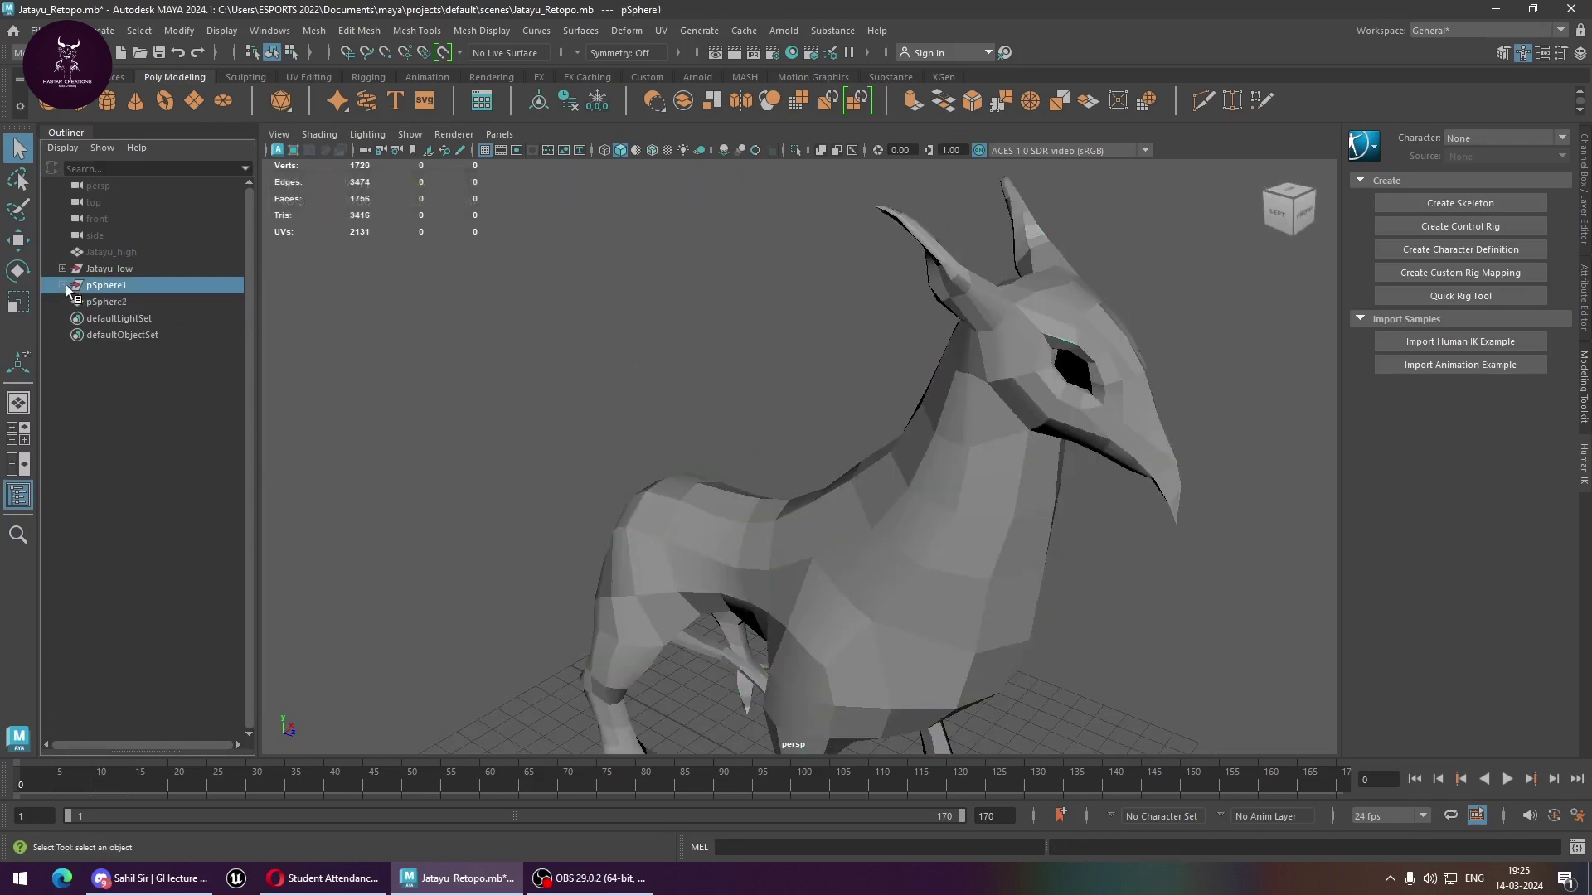
click(63, 286)
click(137, 302)
alt+drag(783, 456, 670, 449)
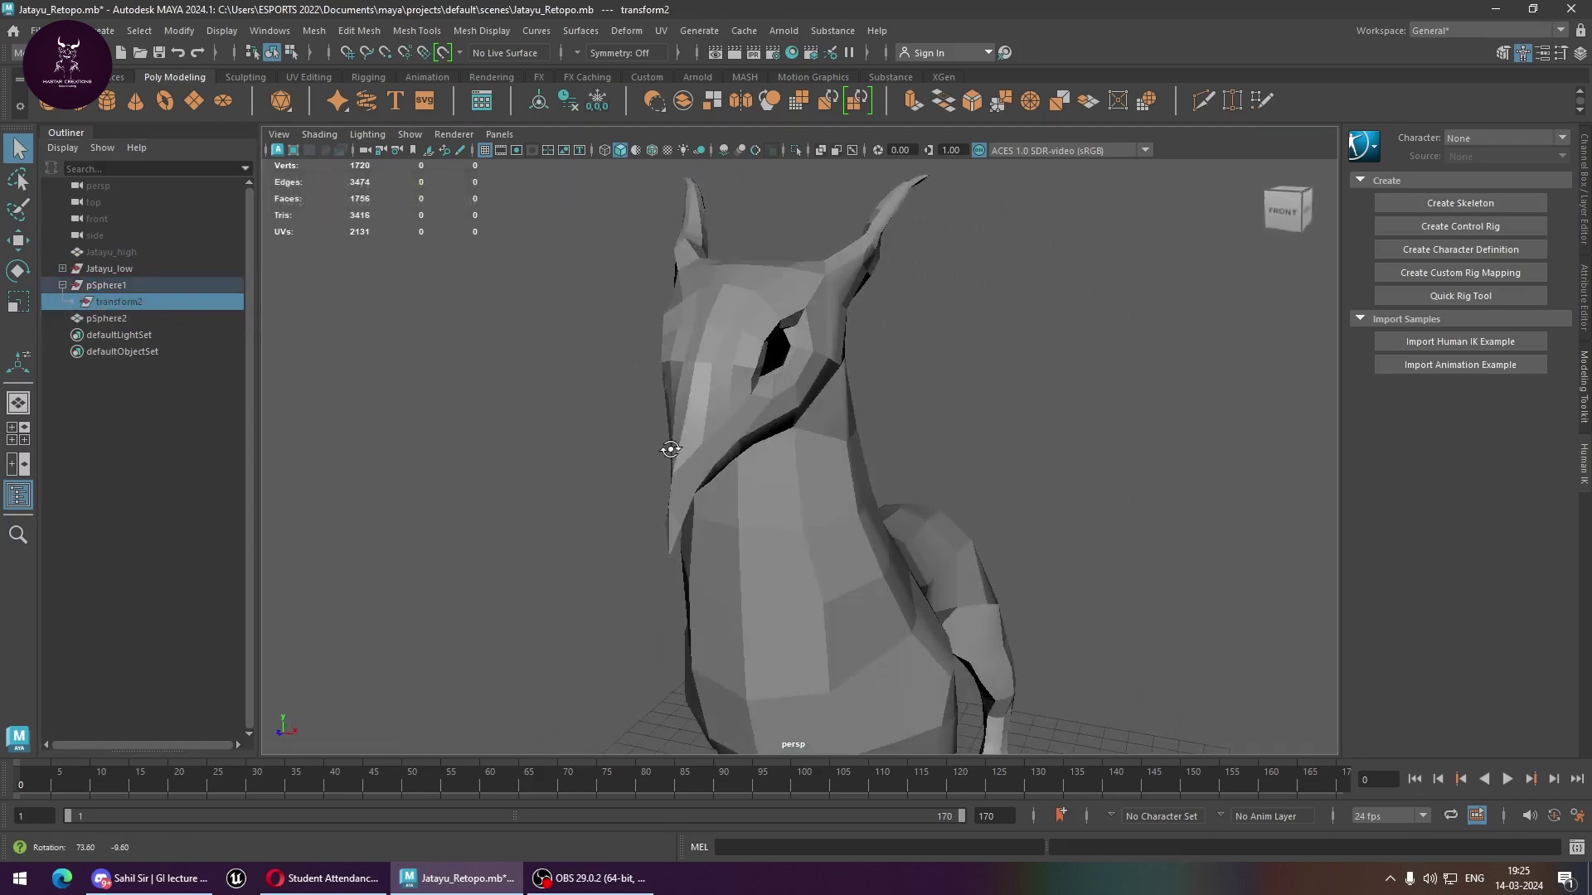
click(670, 449)
click(132, 300)
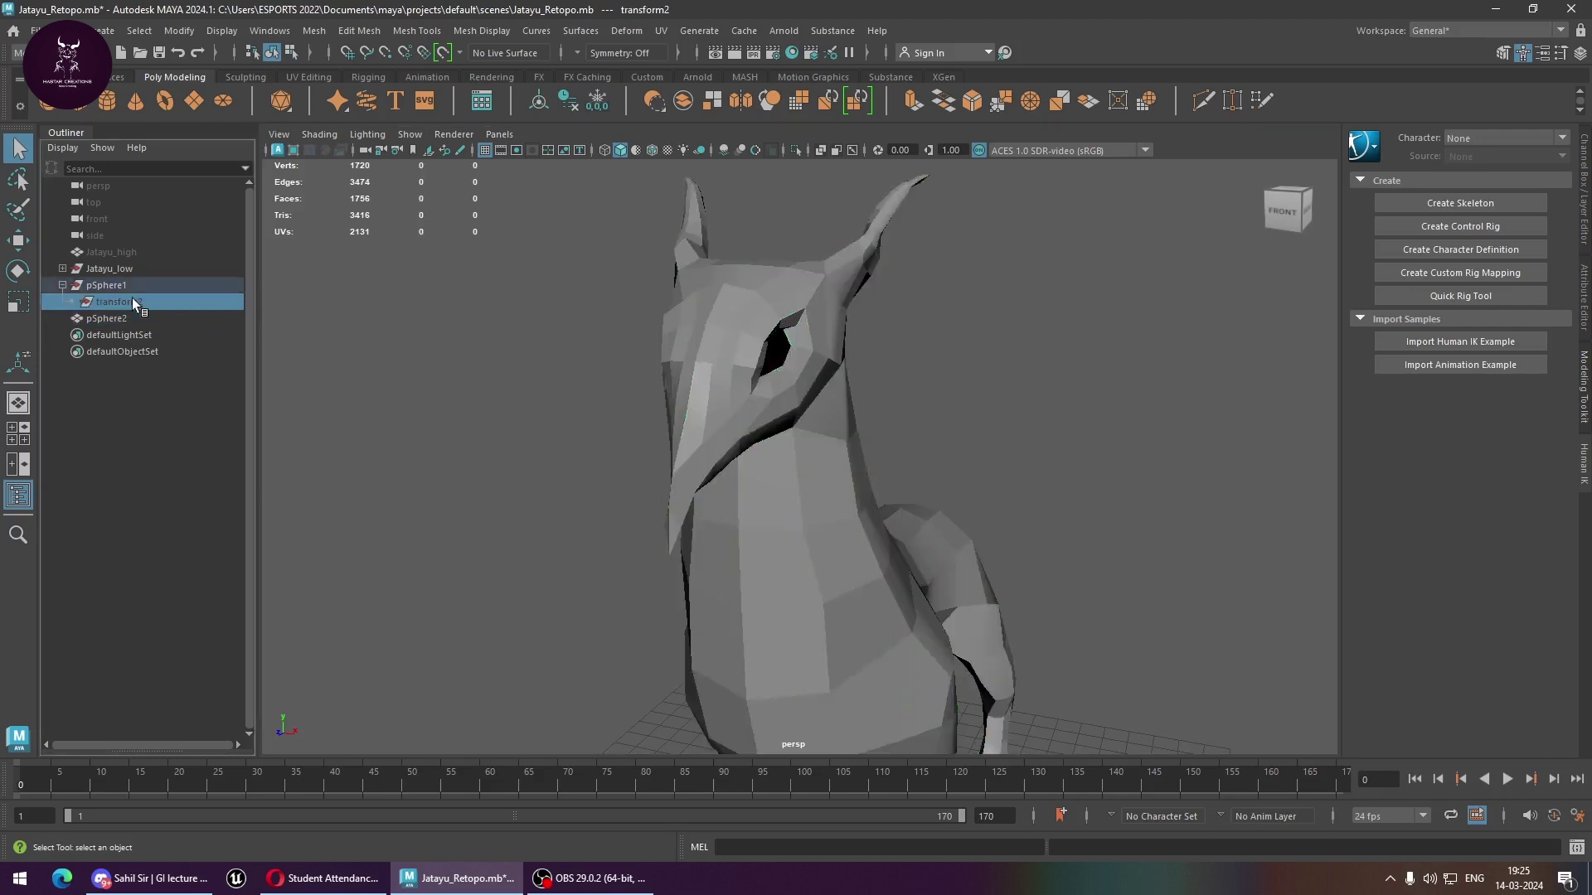
click(469, 404)
alt+drag(469, 405, 586, 437)
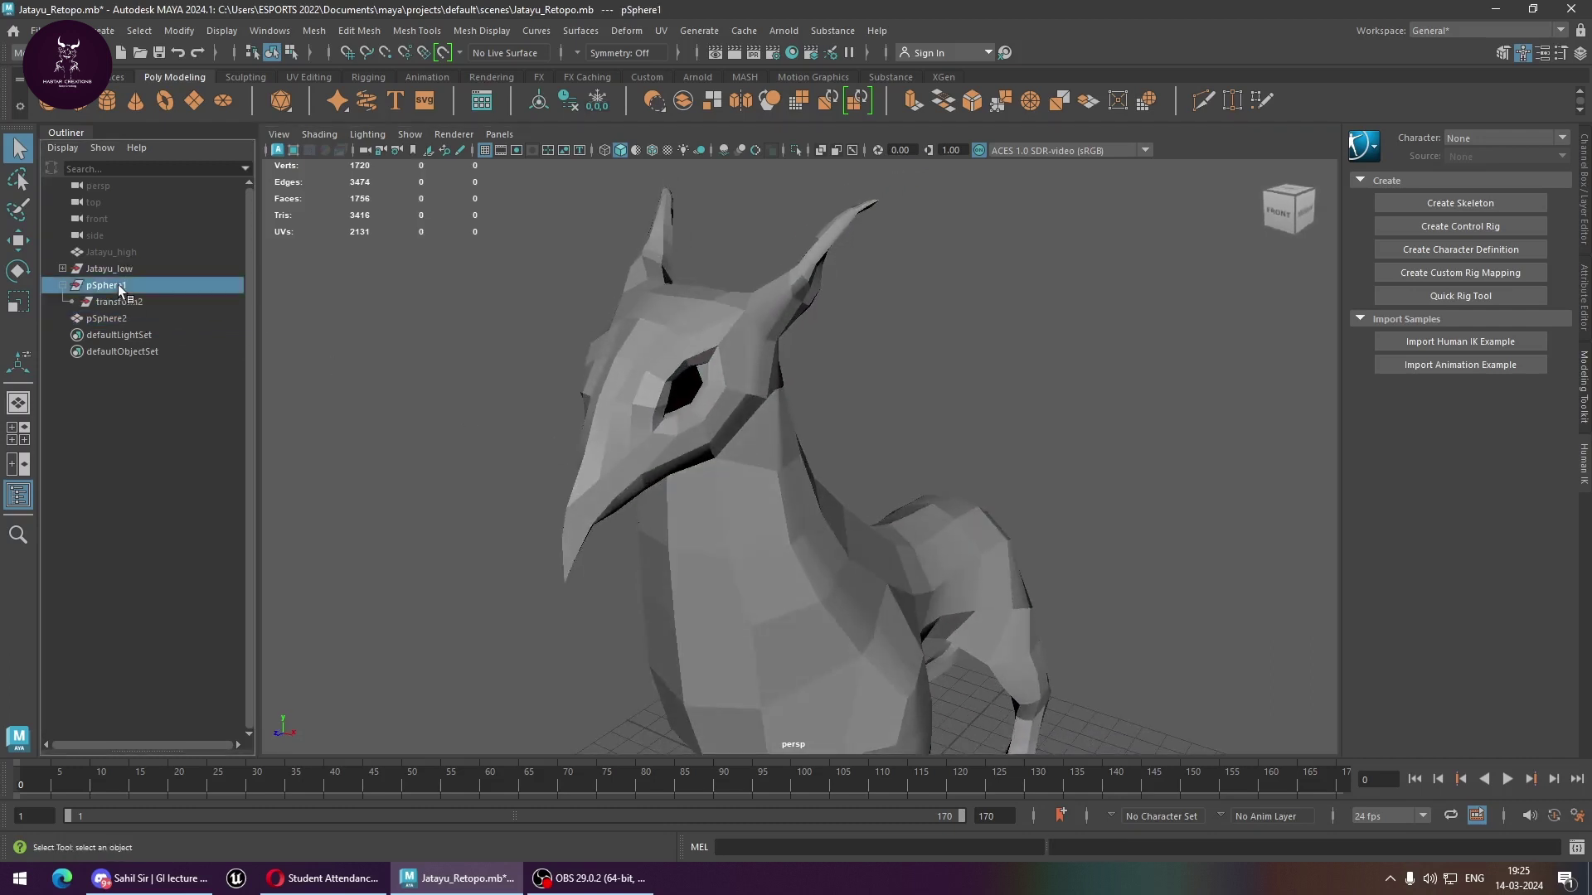
Undo the last four steps, including pivot centring, and hide Jatayu_high again.
key(ctrl+z)
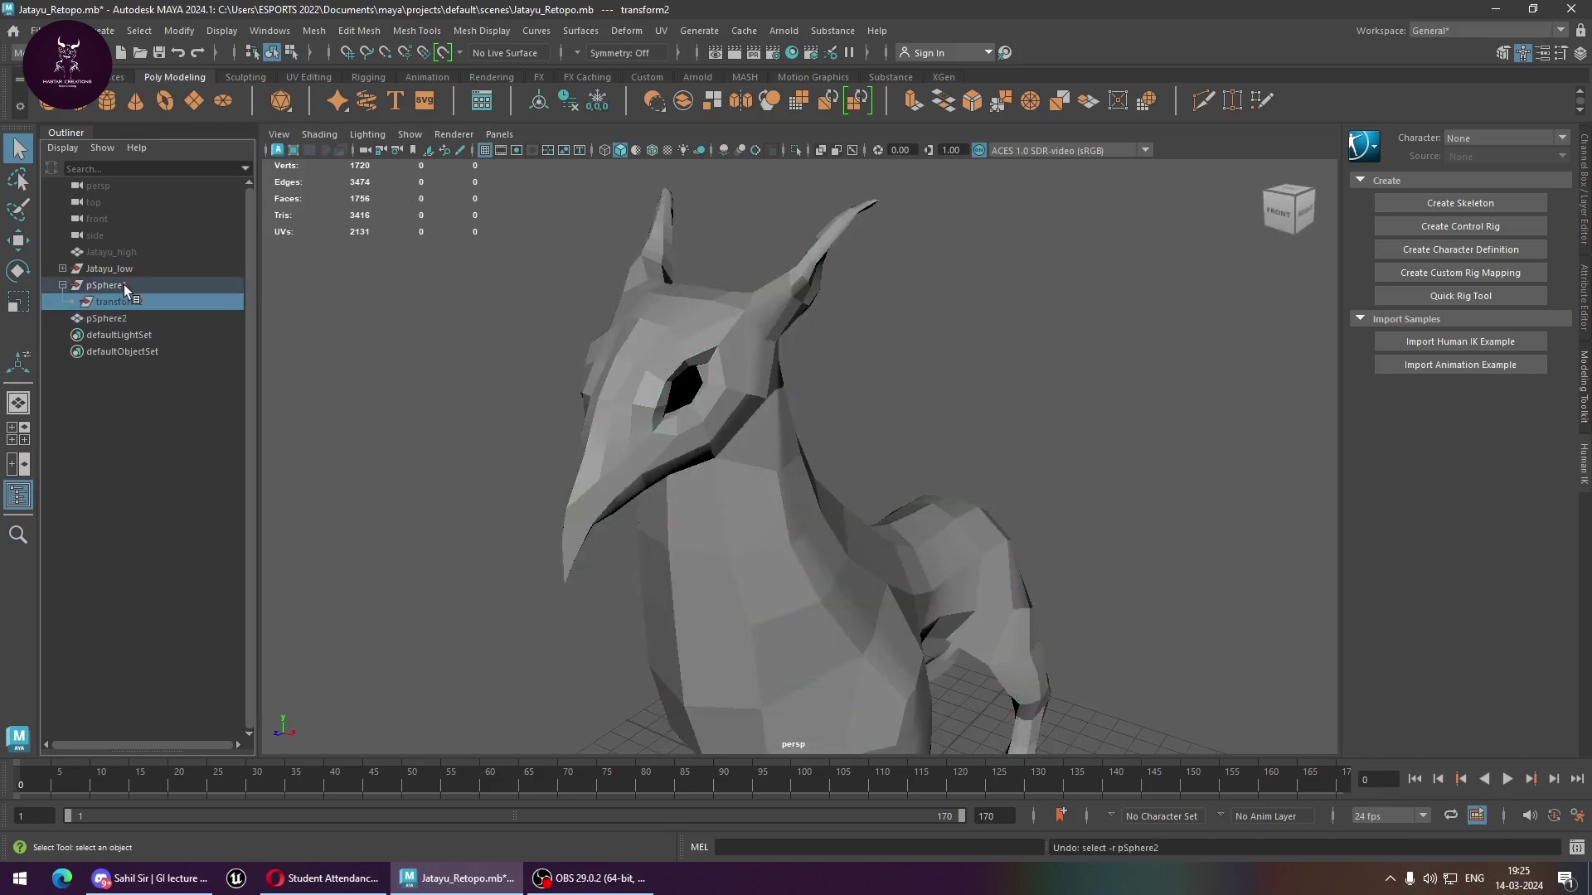
key(ctrl+z)
key(ctrl+z)
key(ctrl+z)
key(ctrl+z)
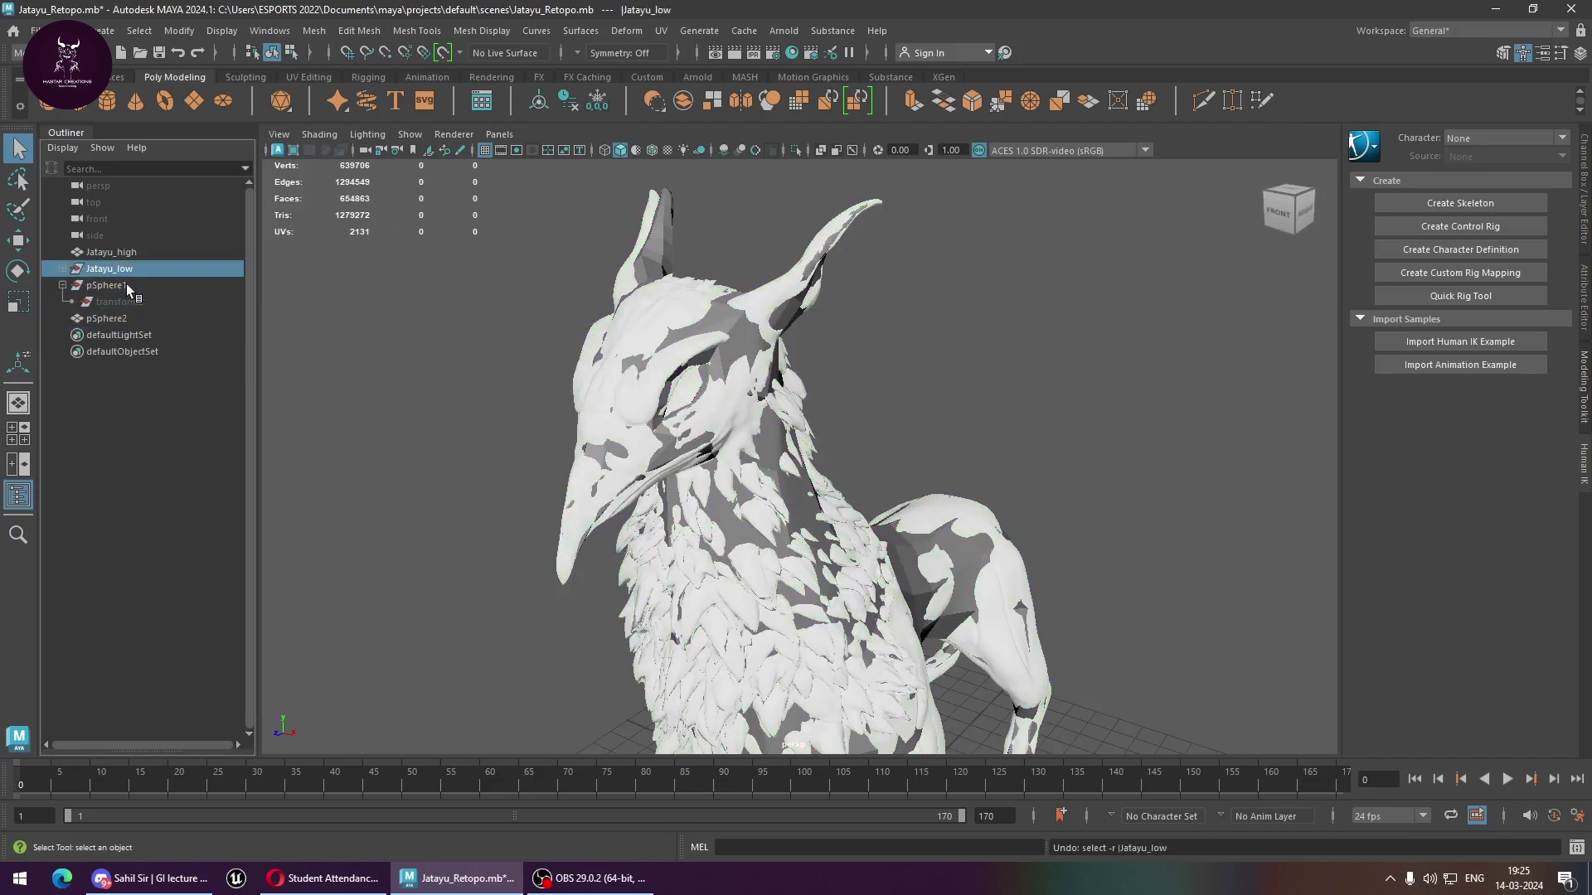
key(ctrl+z)
key(ctrl+z)
key(ctrl+z)
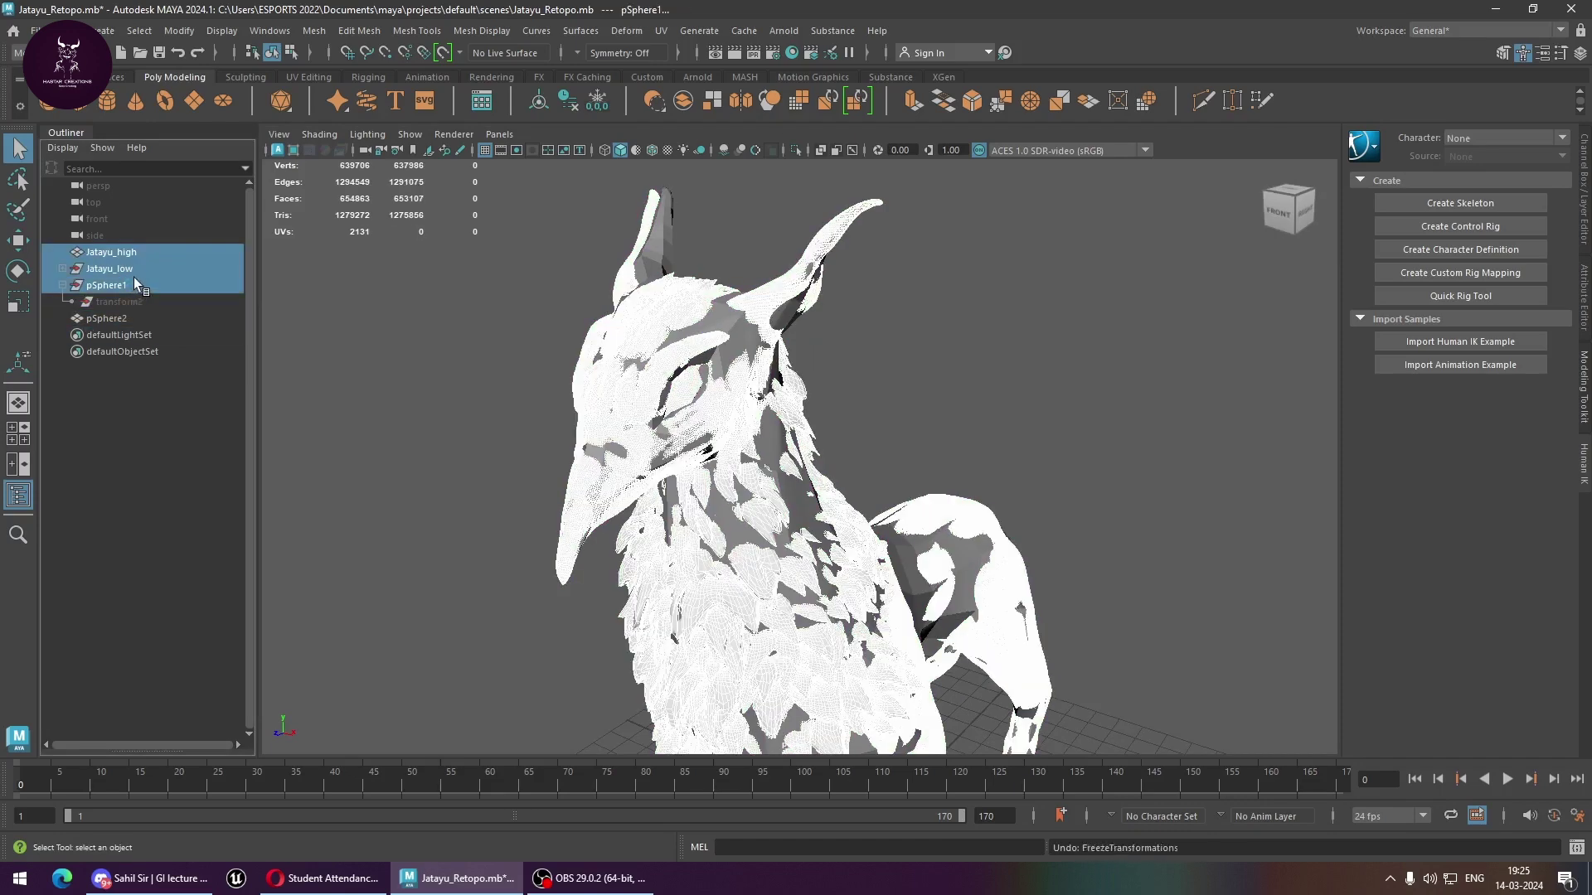
key(ctrl+z)
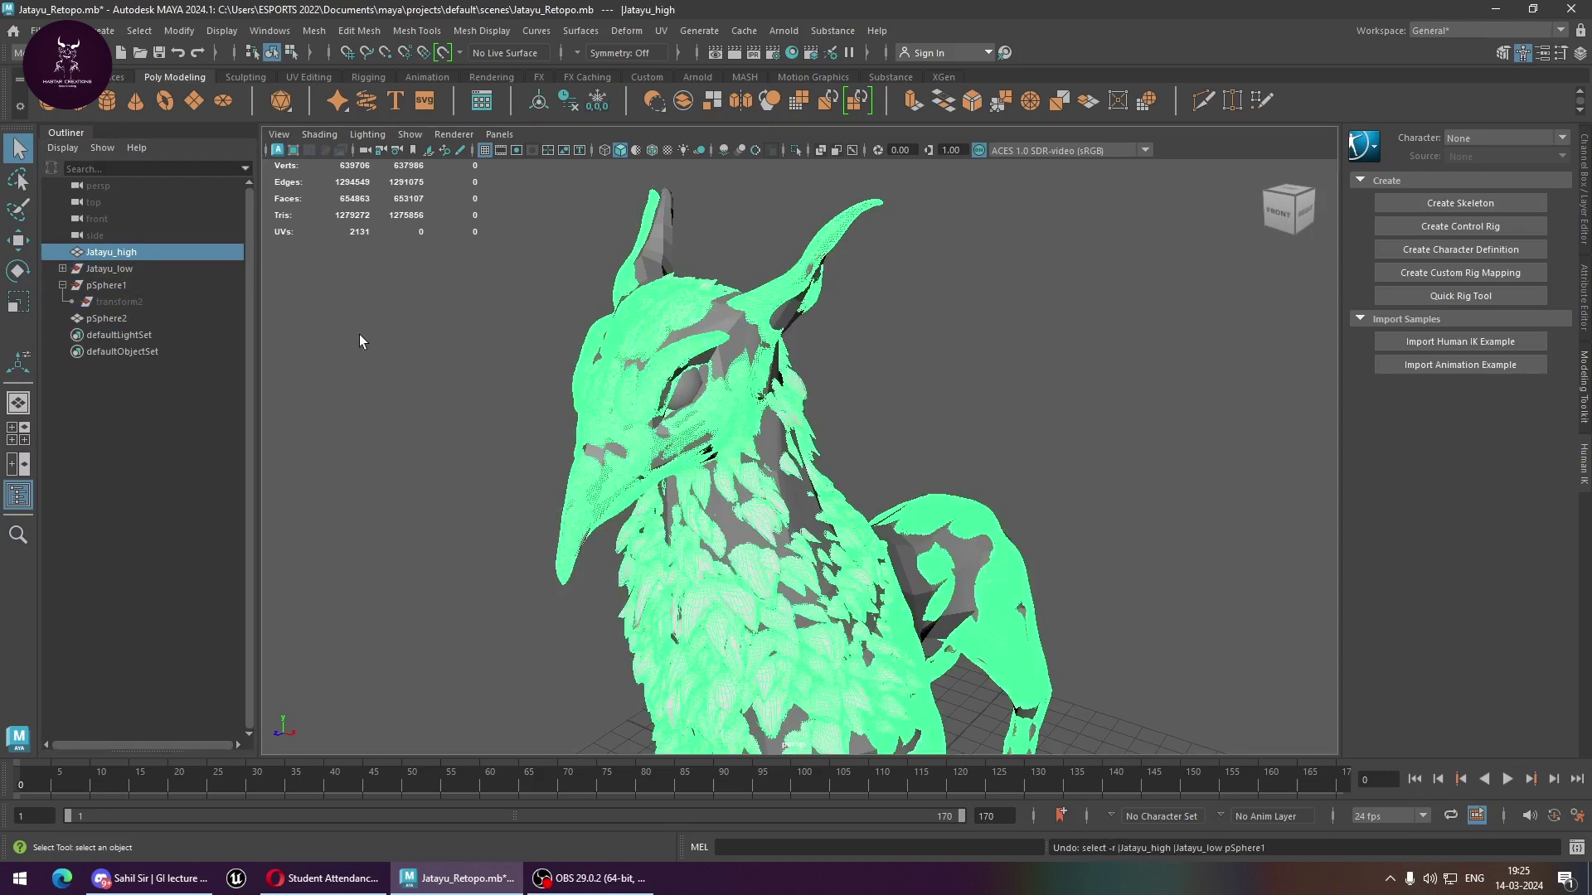
click(370, 330)
click(92, 253)
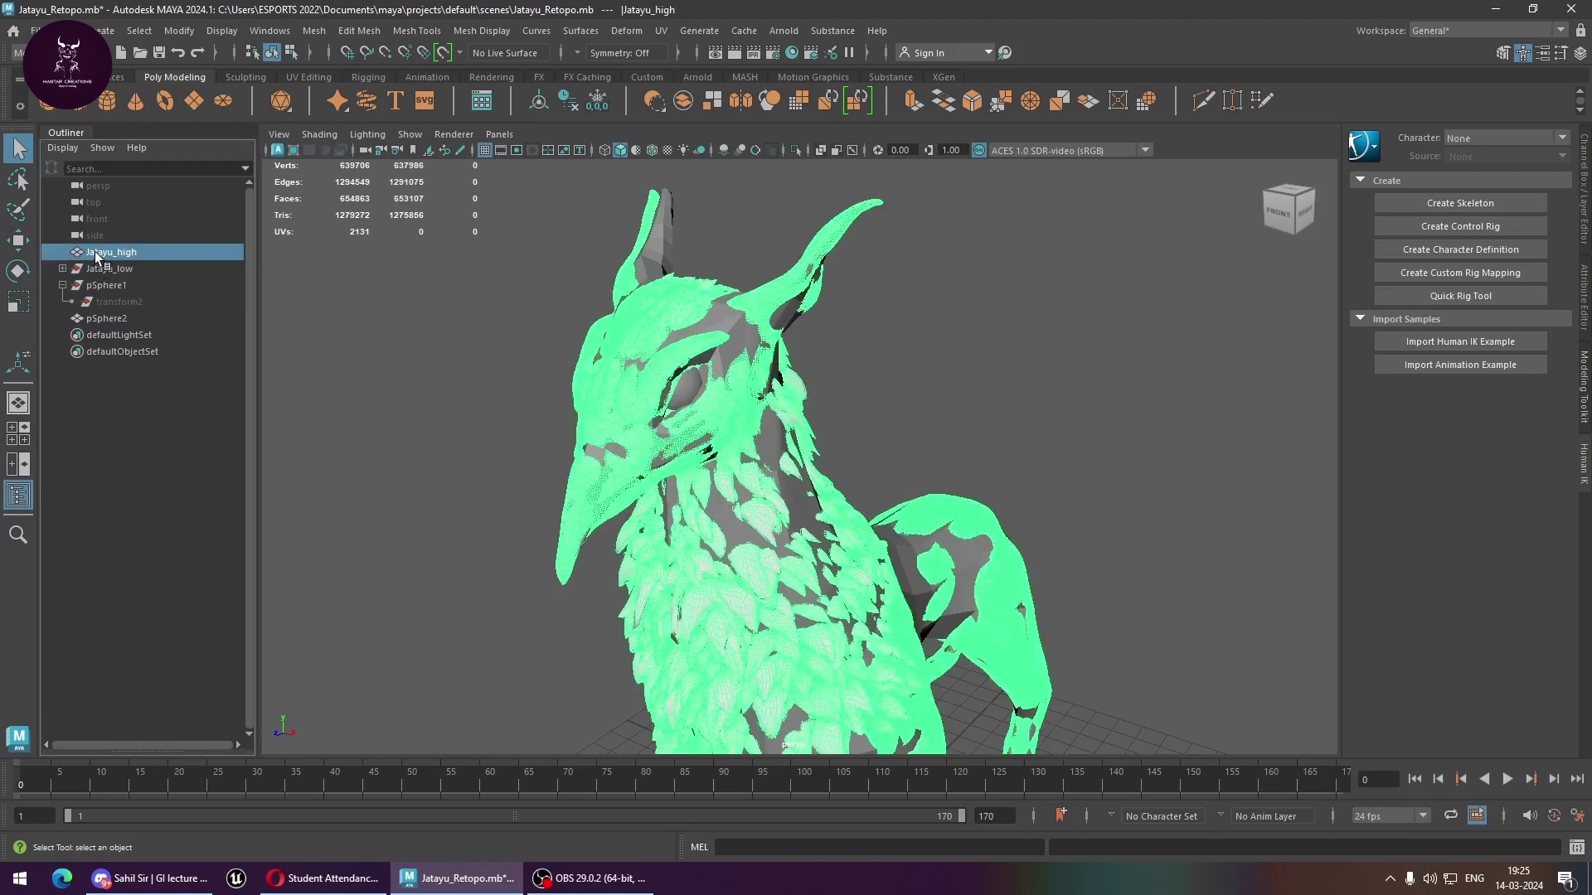
key(ctrl+h)
Frame the low-poly model and select the pSphere2 retopo mesh.
alt+drag(599, 403, 893, 436)
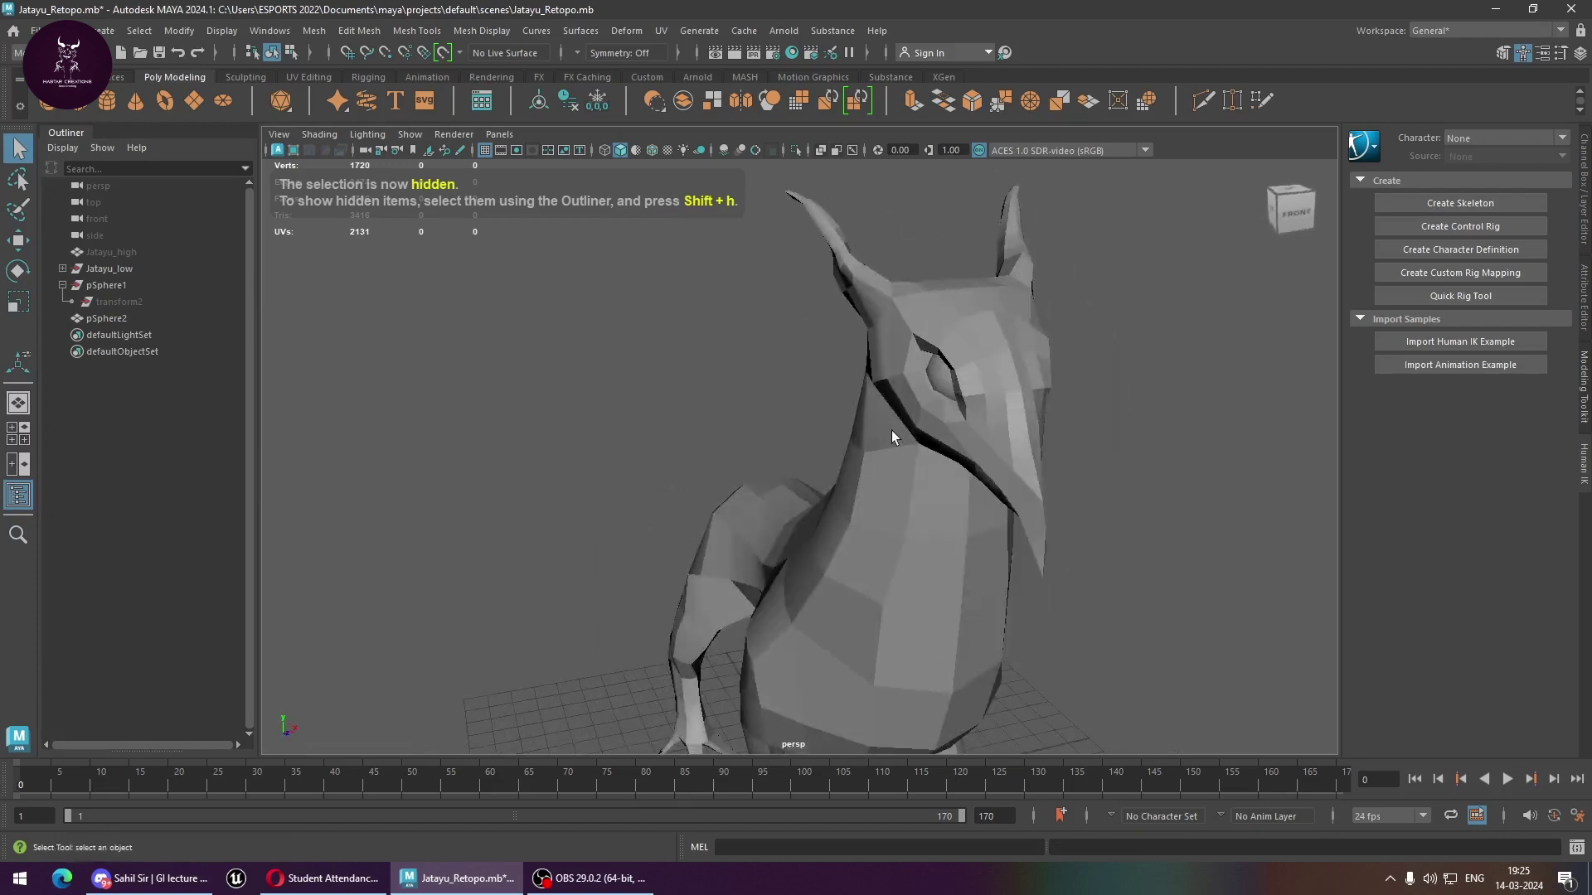
scroll(935, 442, up, 3)
key(f)
drag(704, 284, 1092, 729)
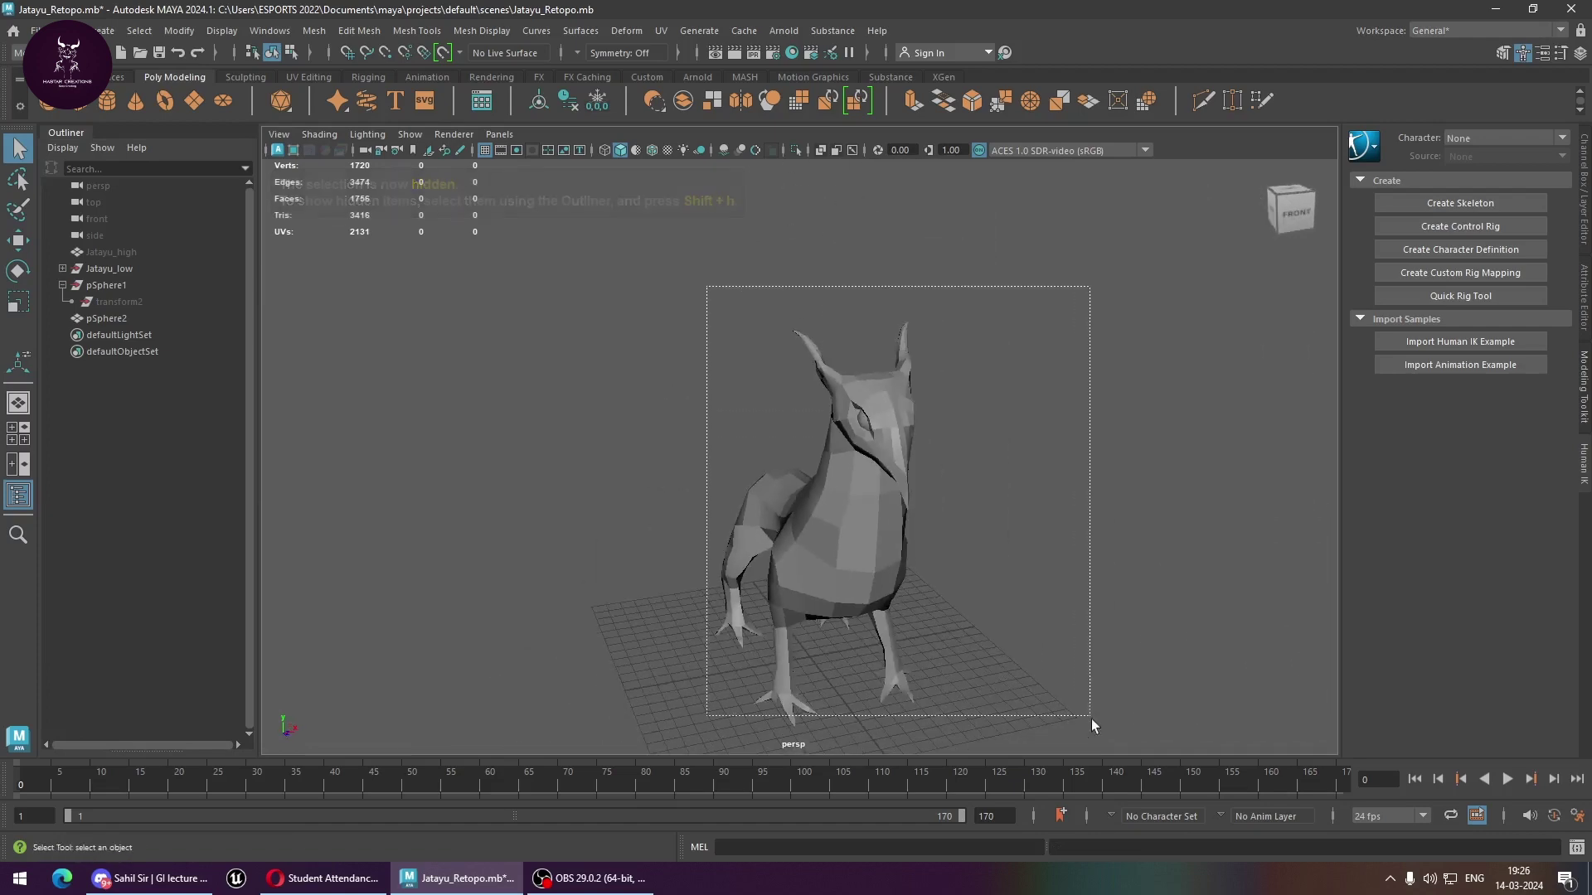
alt+drag(891, 541, 796, 539)
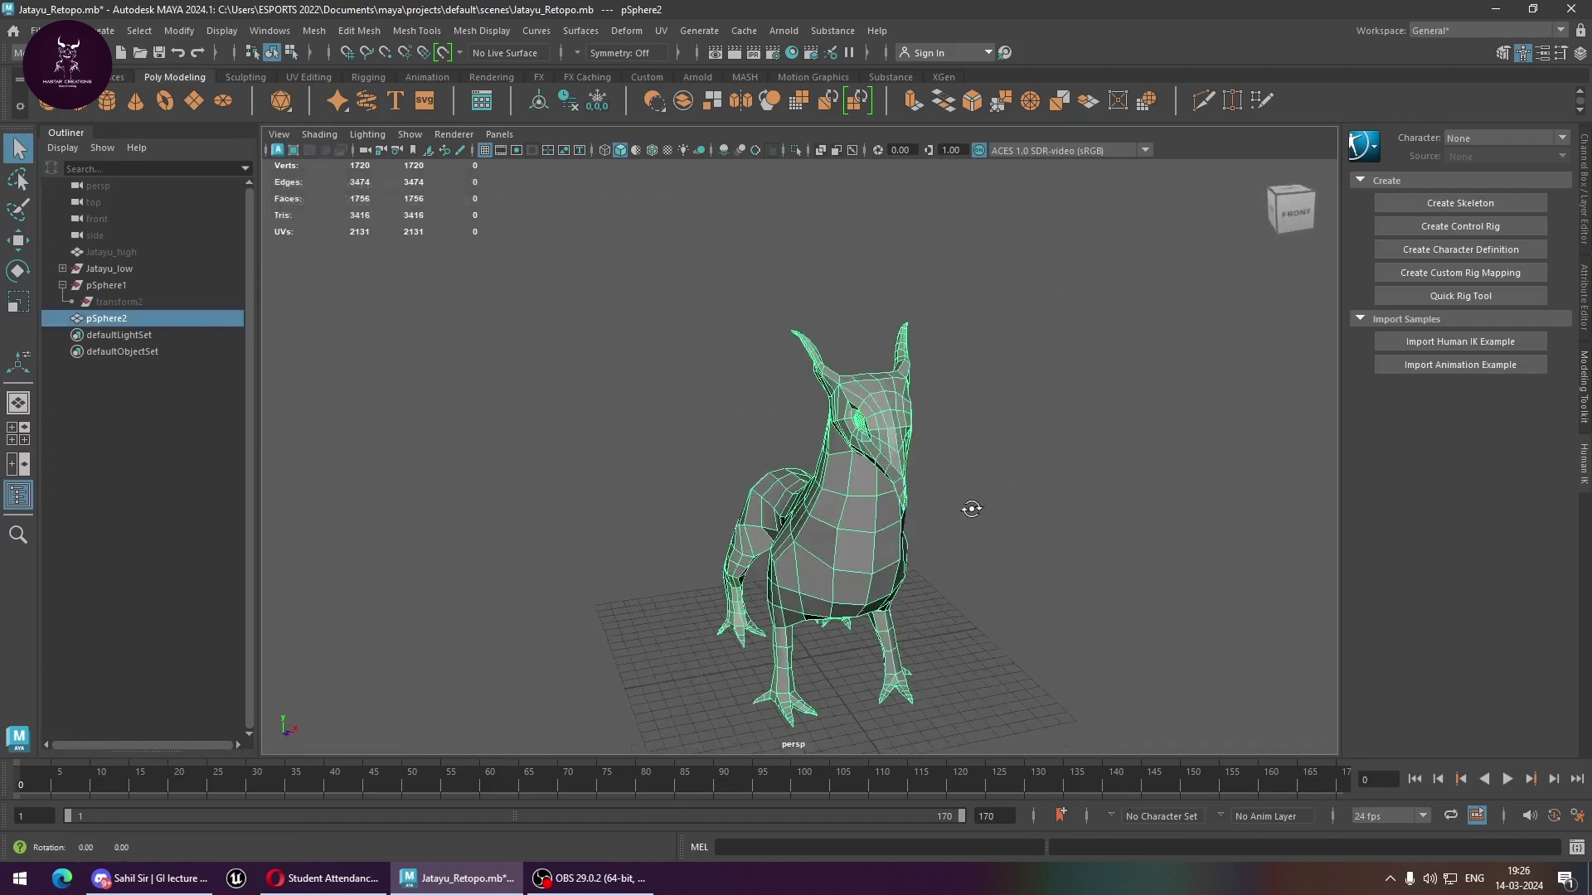
click(271, 350)
click(111, 318)
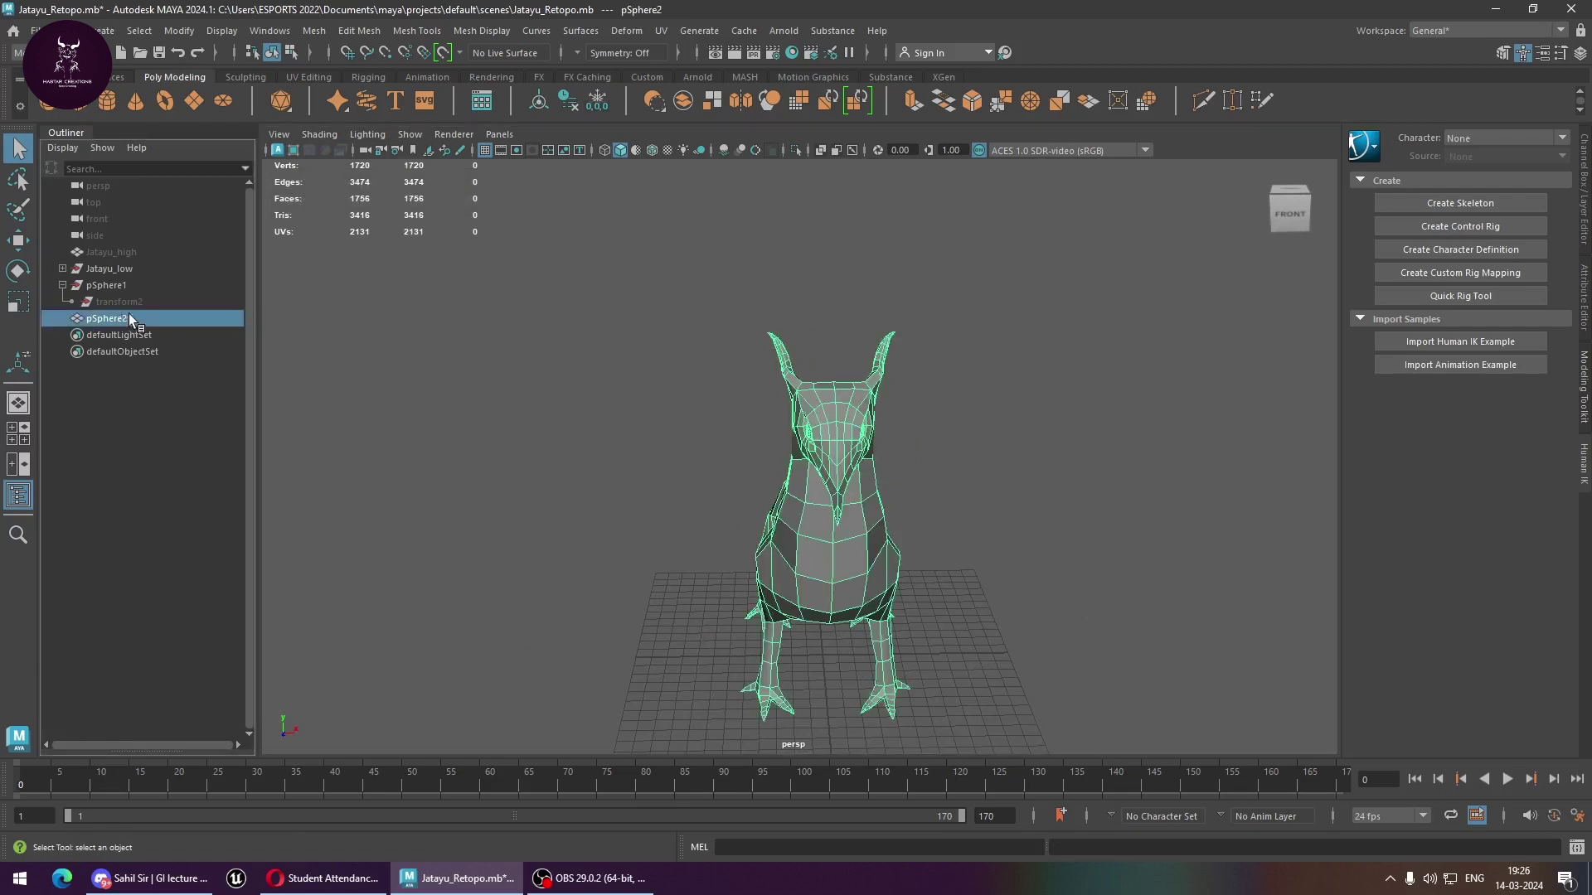
mouse_move(373, 406)
alt+mouse_down()
mouse_move(492, 410)
mouse_move(424, 384)
alt+mouse_up()
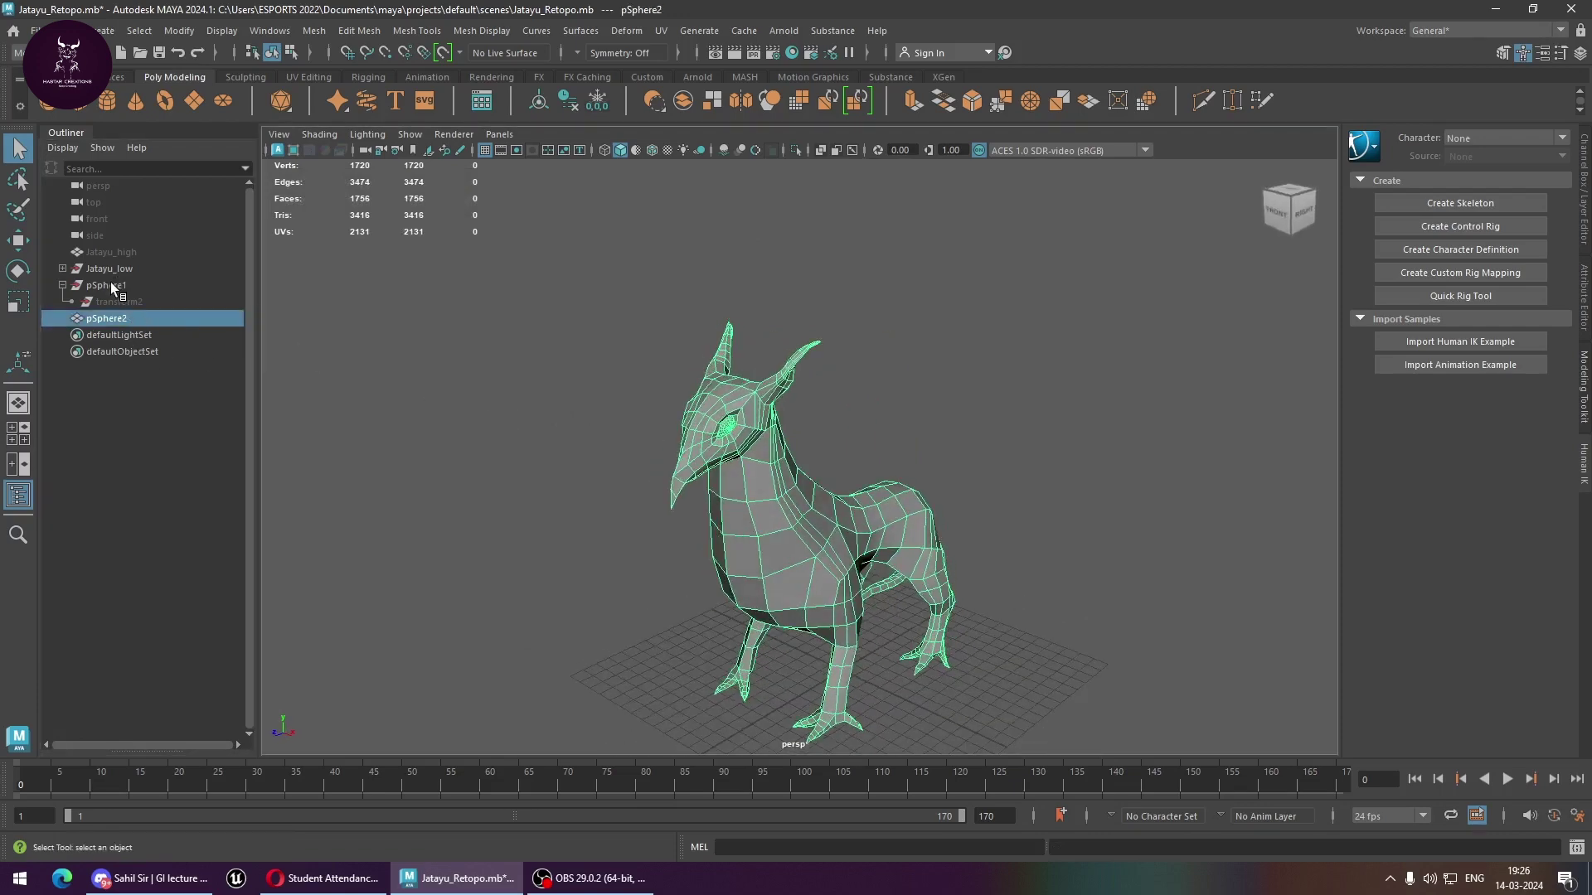
Delete pSphere2's construction history and bring Jatayu_high back into view.
click(576, 105)
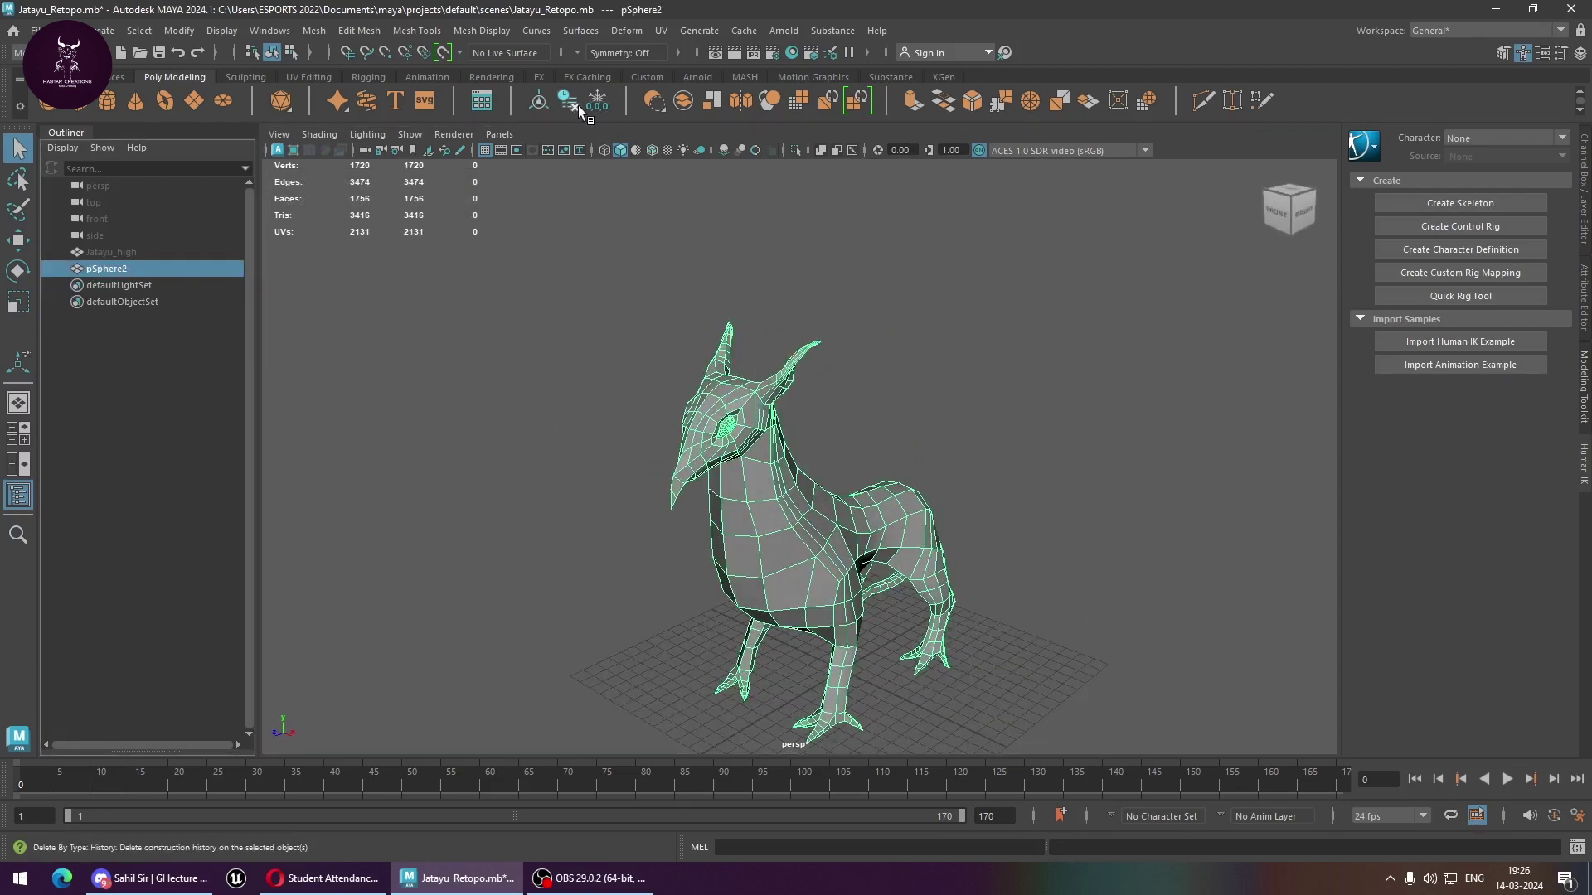
click(531, 217)
click(731, 487)
click(132, 253)
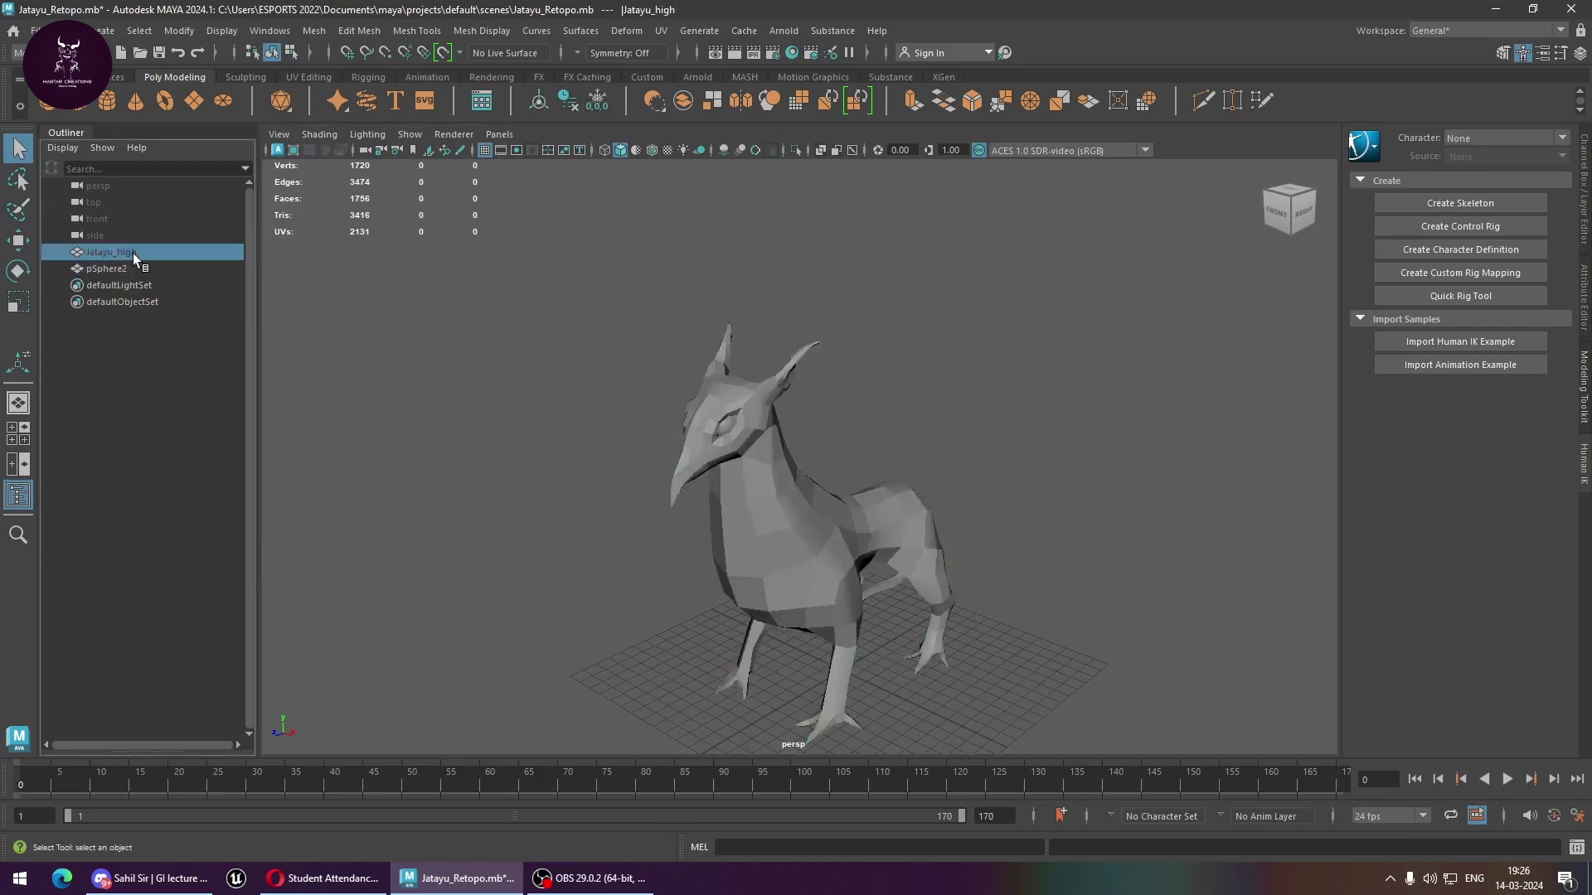
click(481, 388)
scroll(498, 388, up, 5)
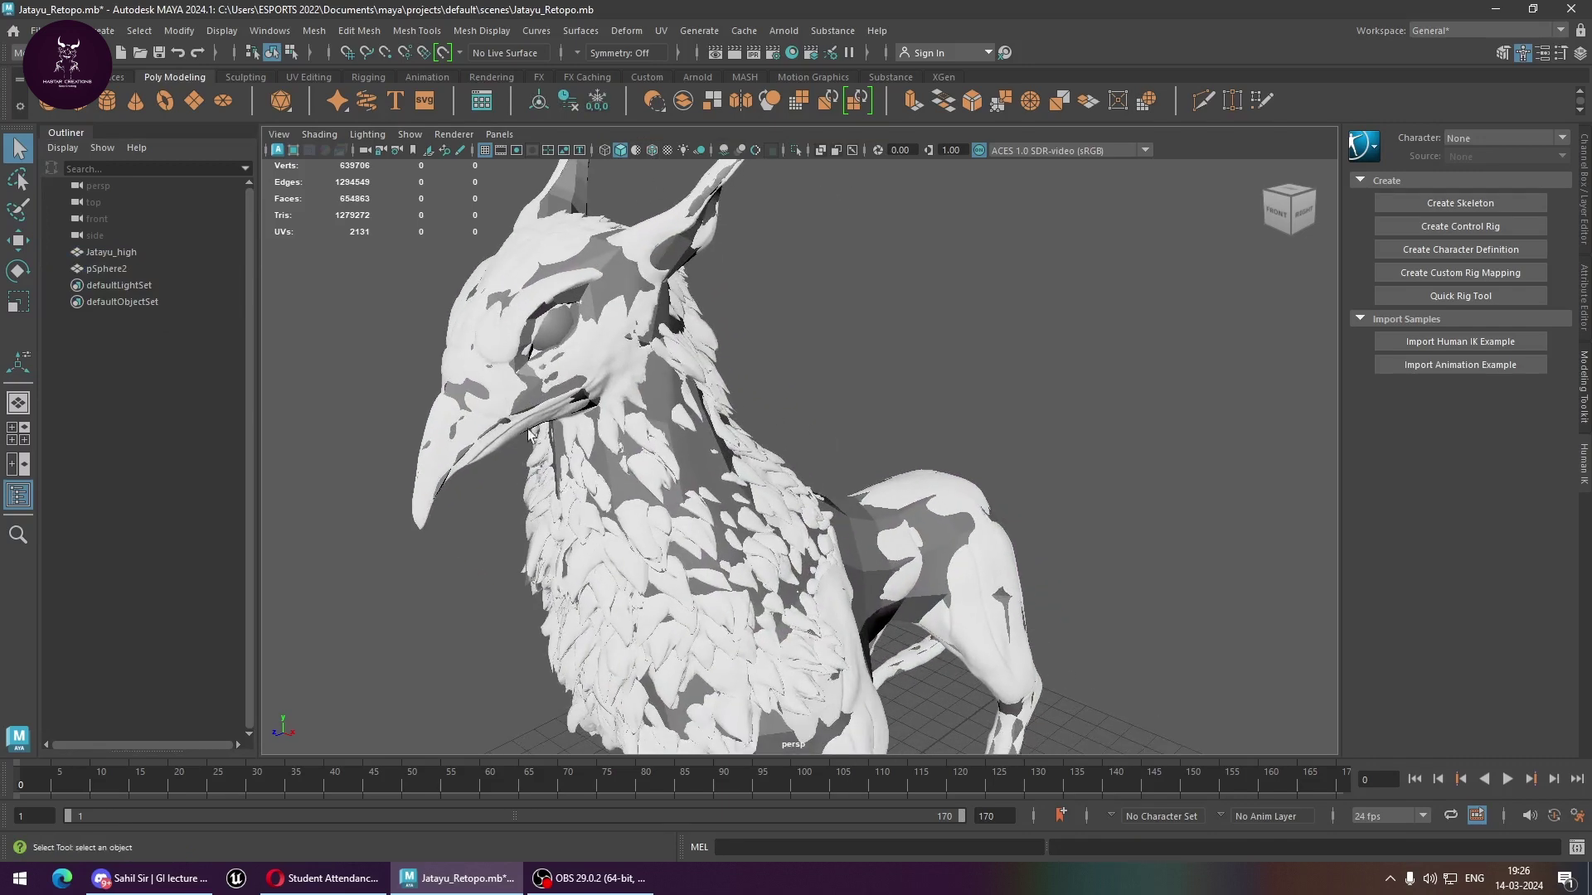
Search 'subs' in the Start menu to launch Substance 3D Painter, then clear Maya's selection.
click(471, 407)
key(super)
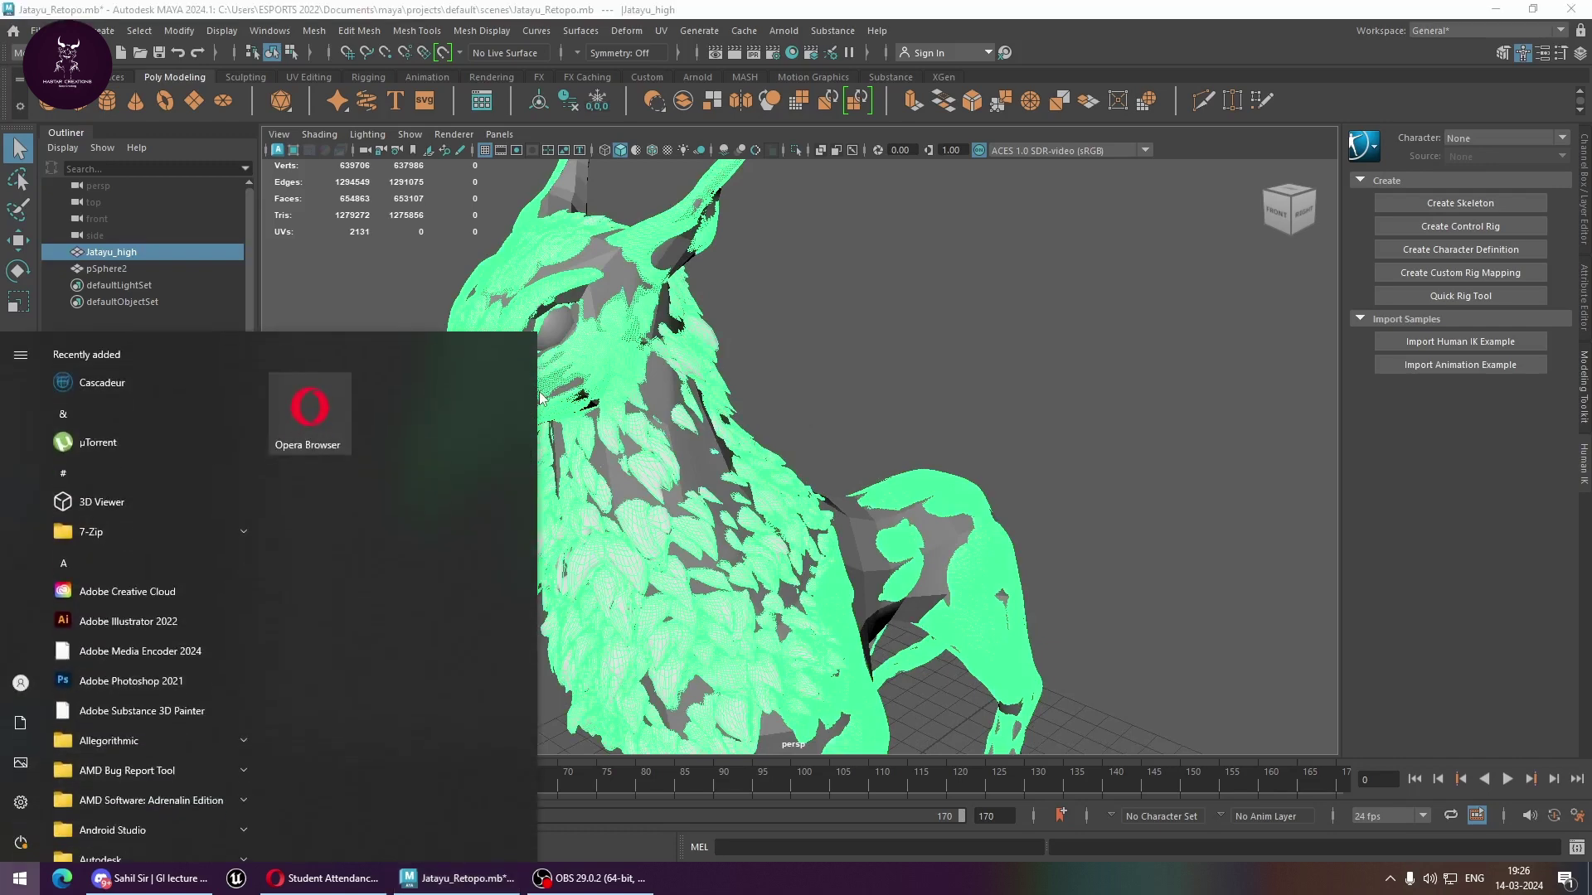
text(subs)
key(Return)
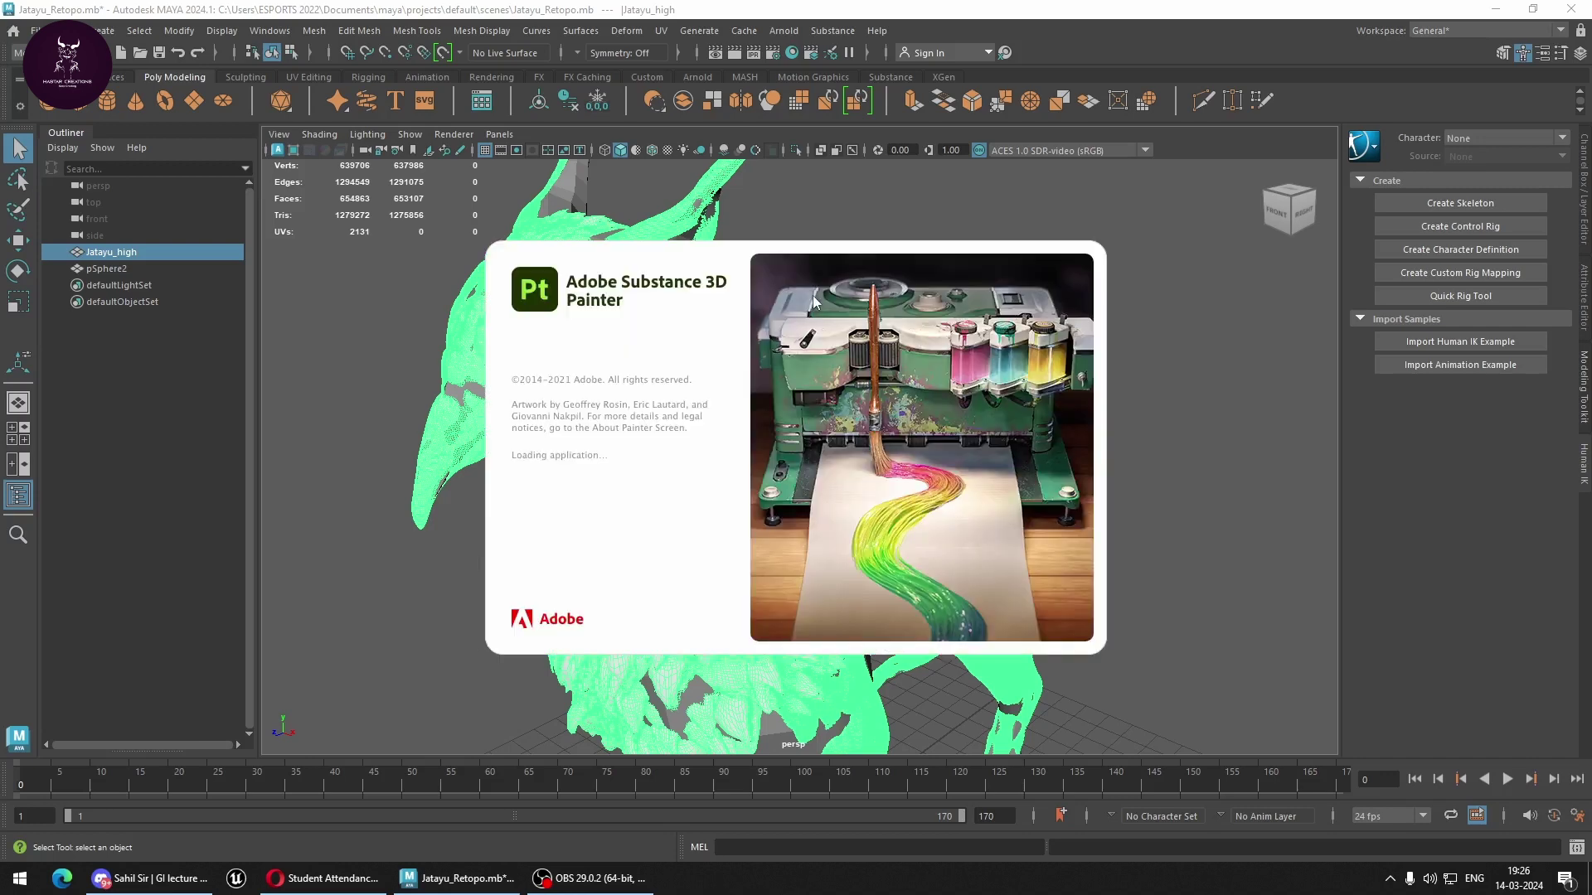
click(841, 215)
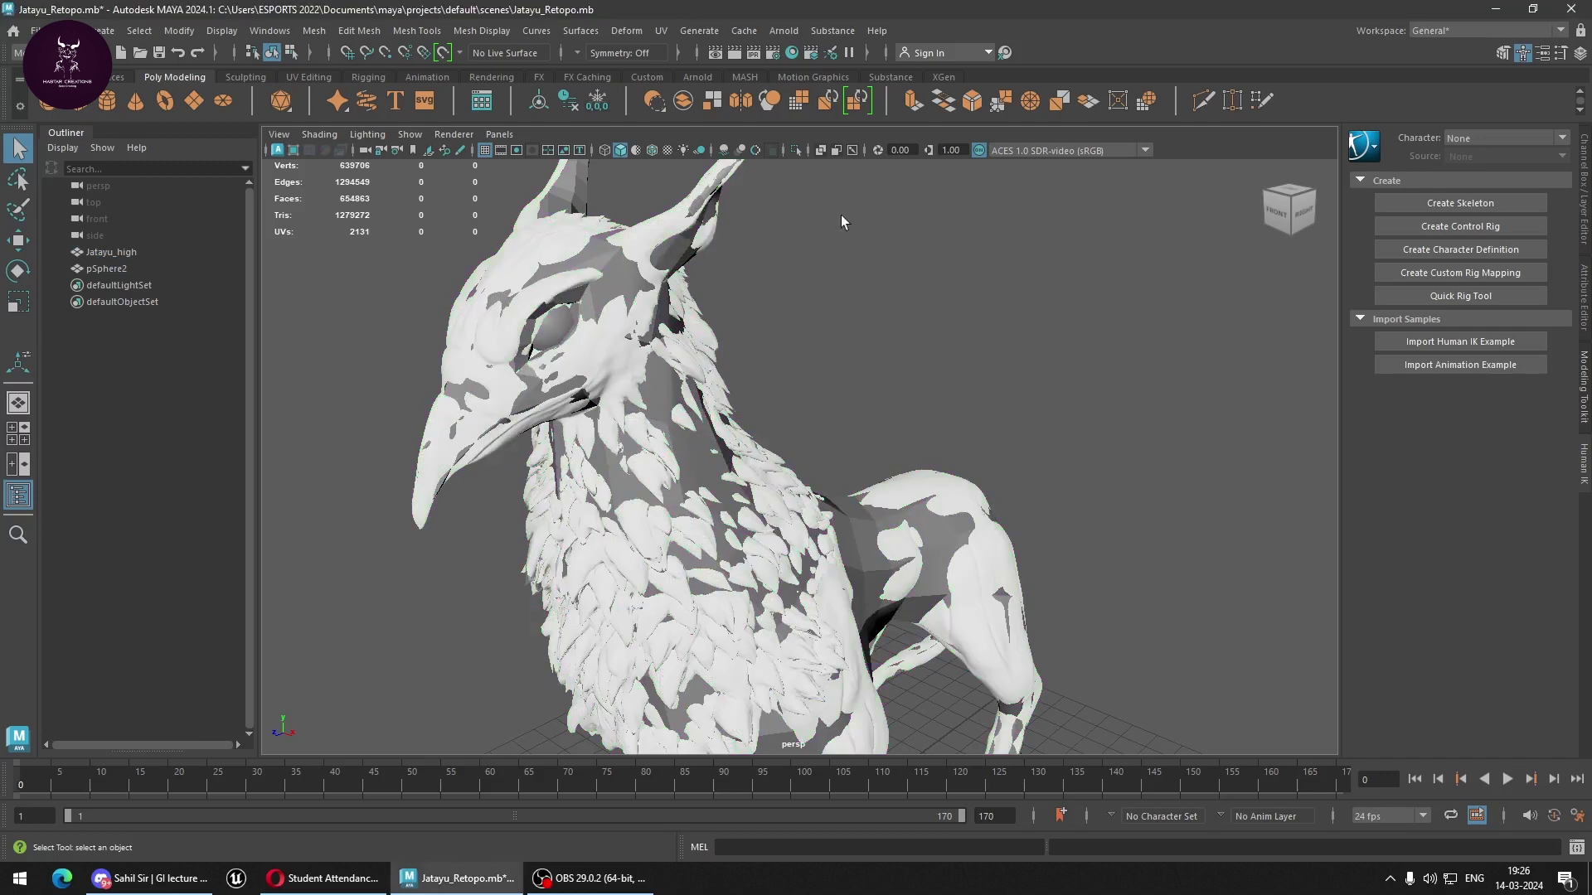
Rename pSphere2 to Jatayu_low in the Channel Box, along with its shape node.
click(103, 254)
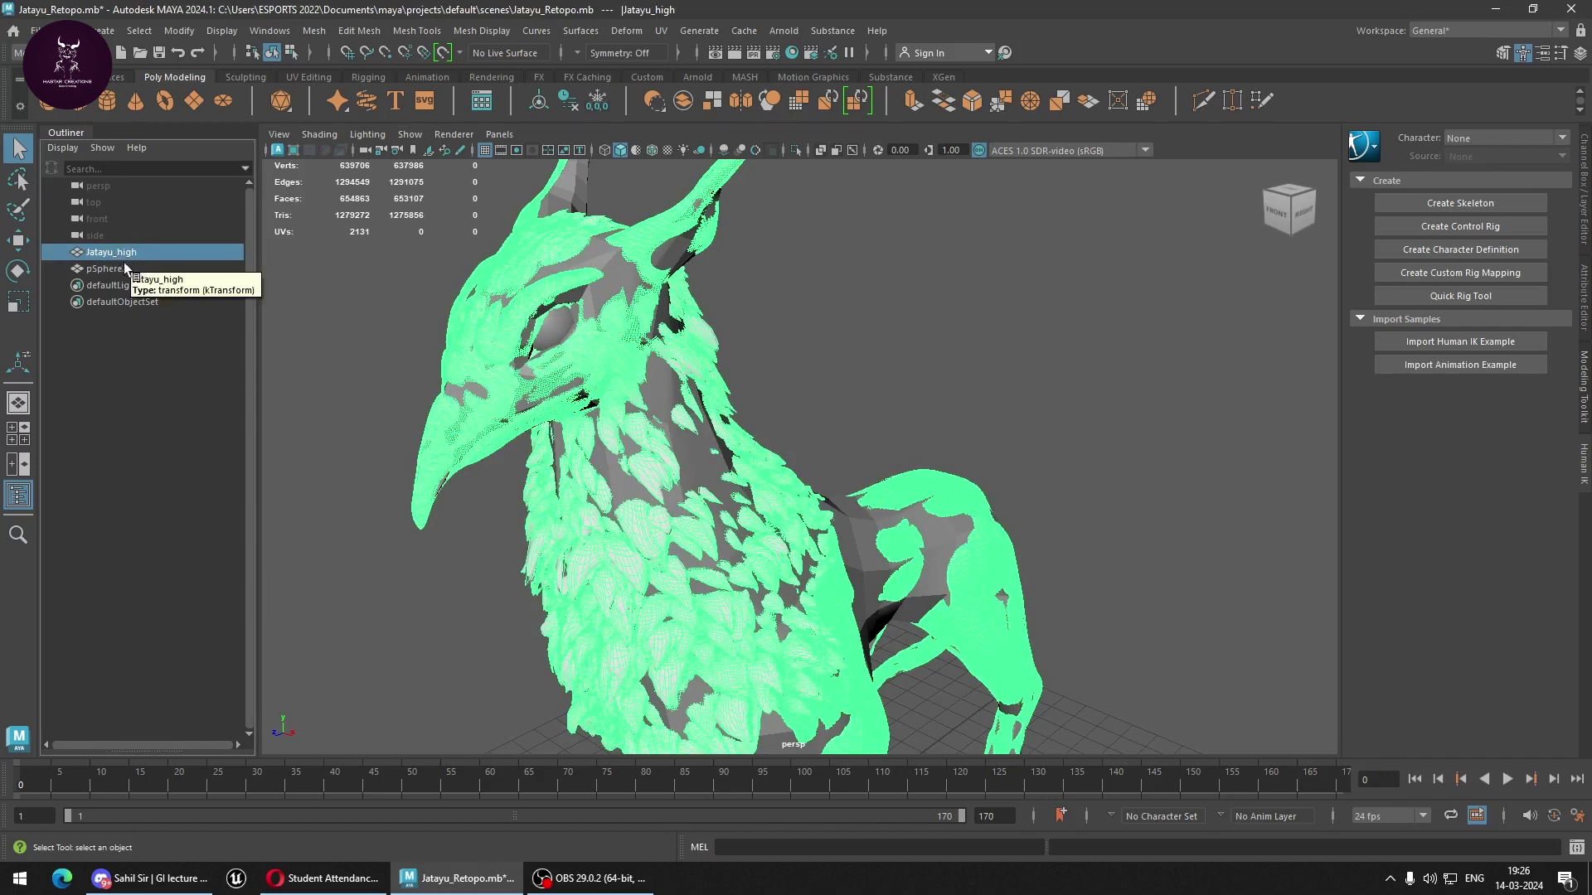
click(110, 270)
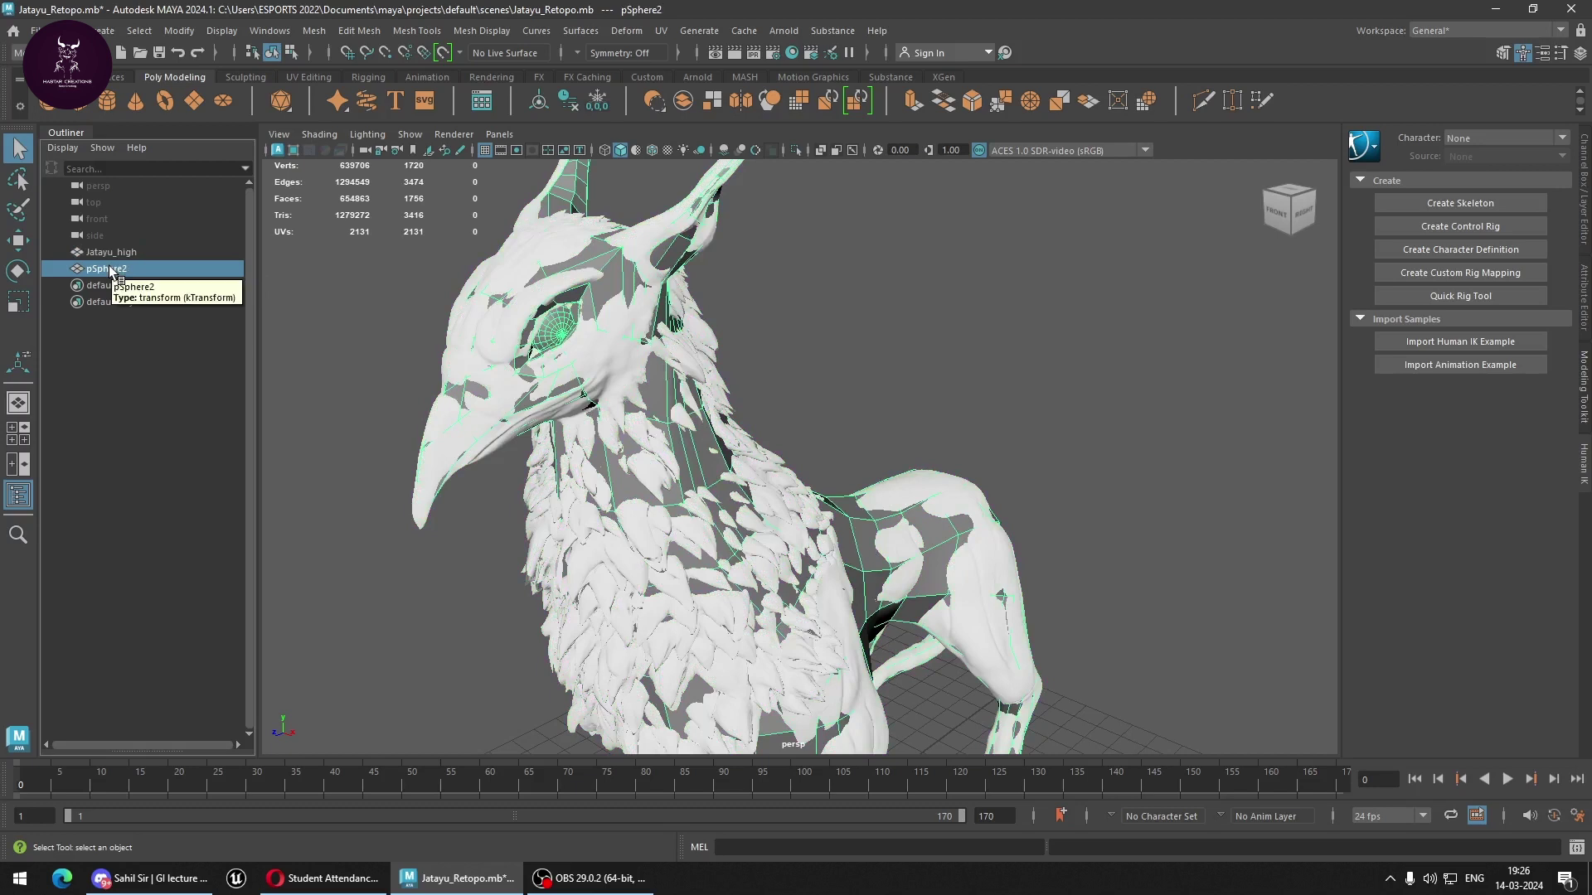
click(1584, 195)
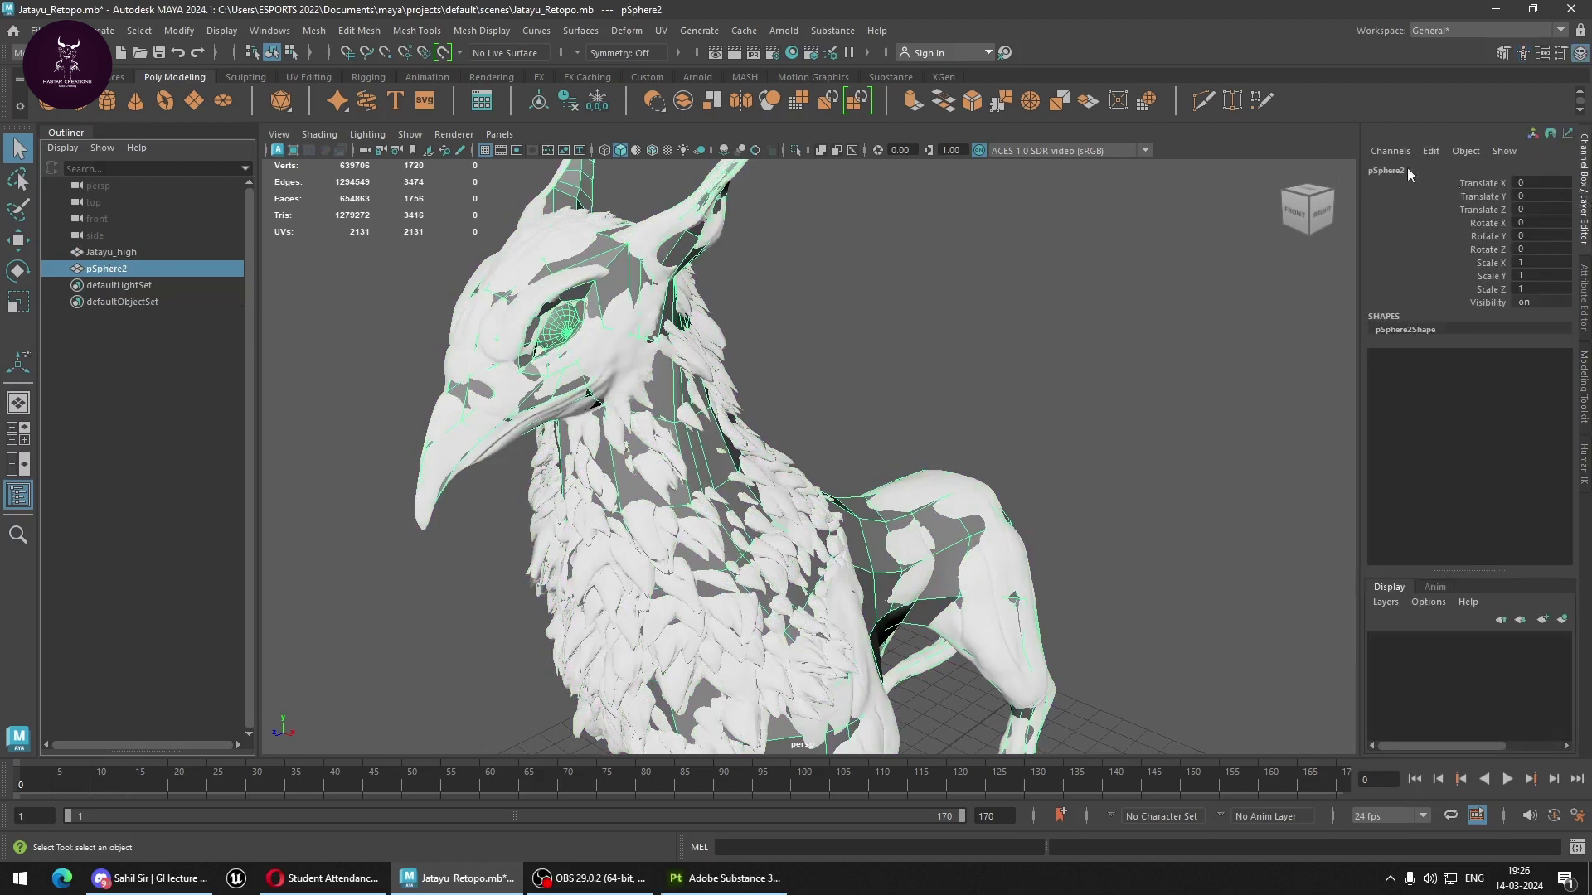
double_click(1397, 169)
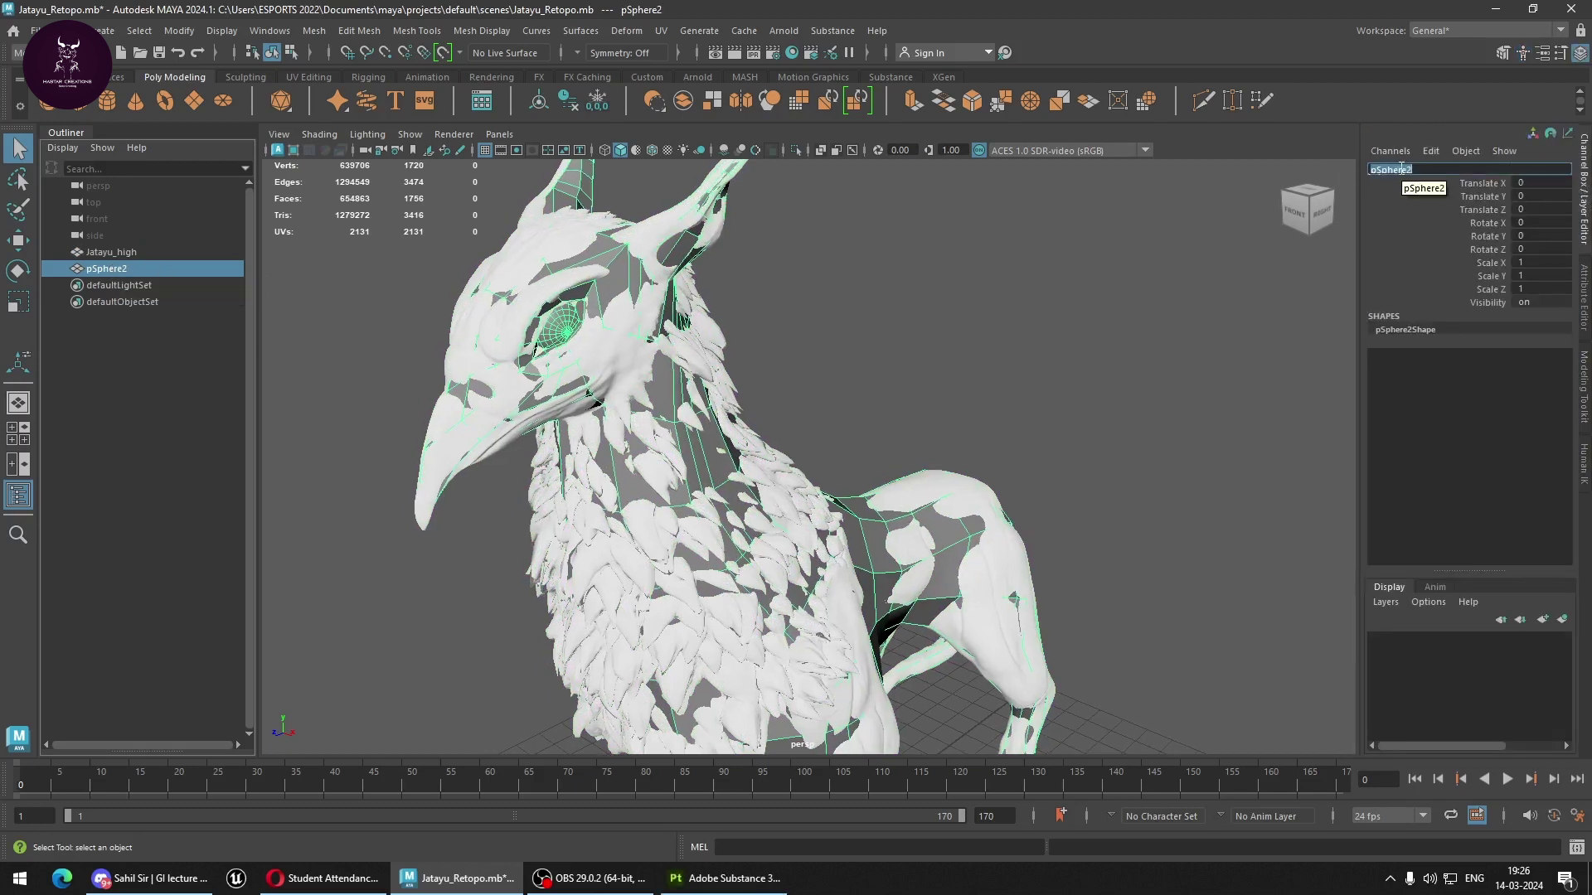
text(Jatayu_low)
key(Return)
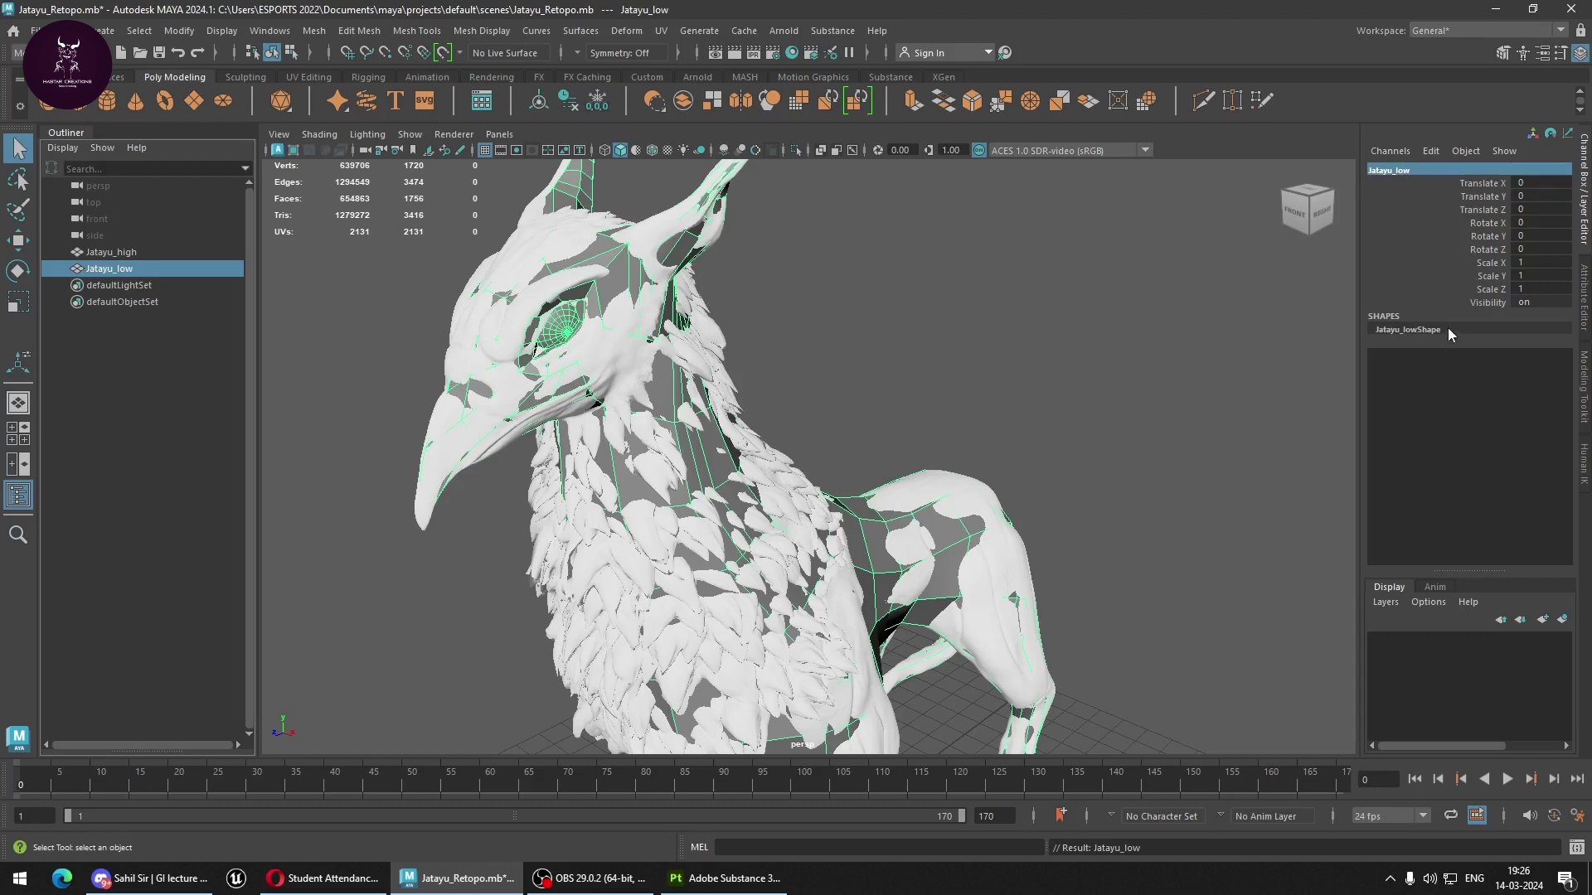
double_click(1468, 329)
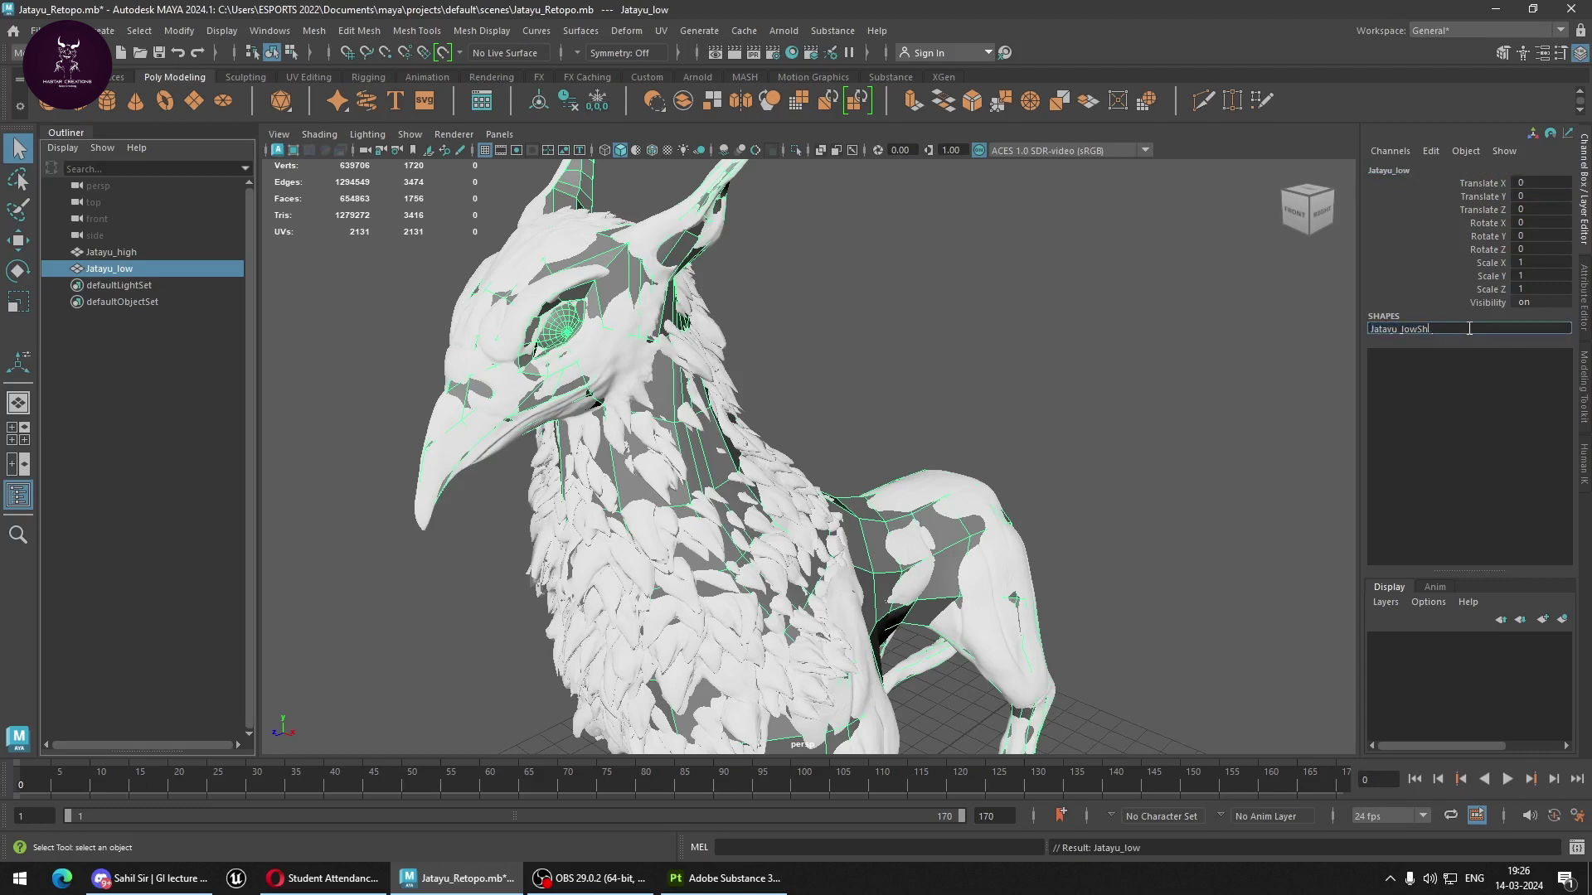
key(BackSpace)
key(Return)
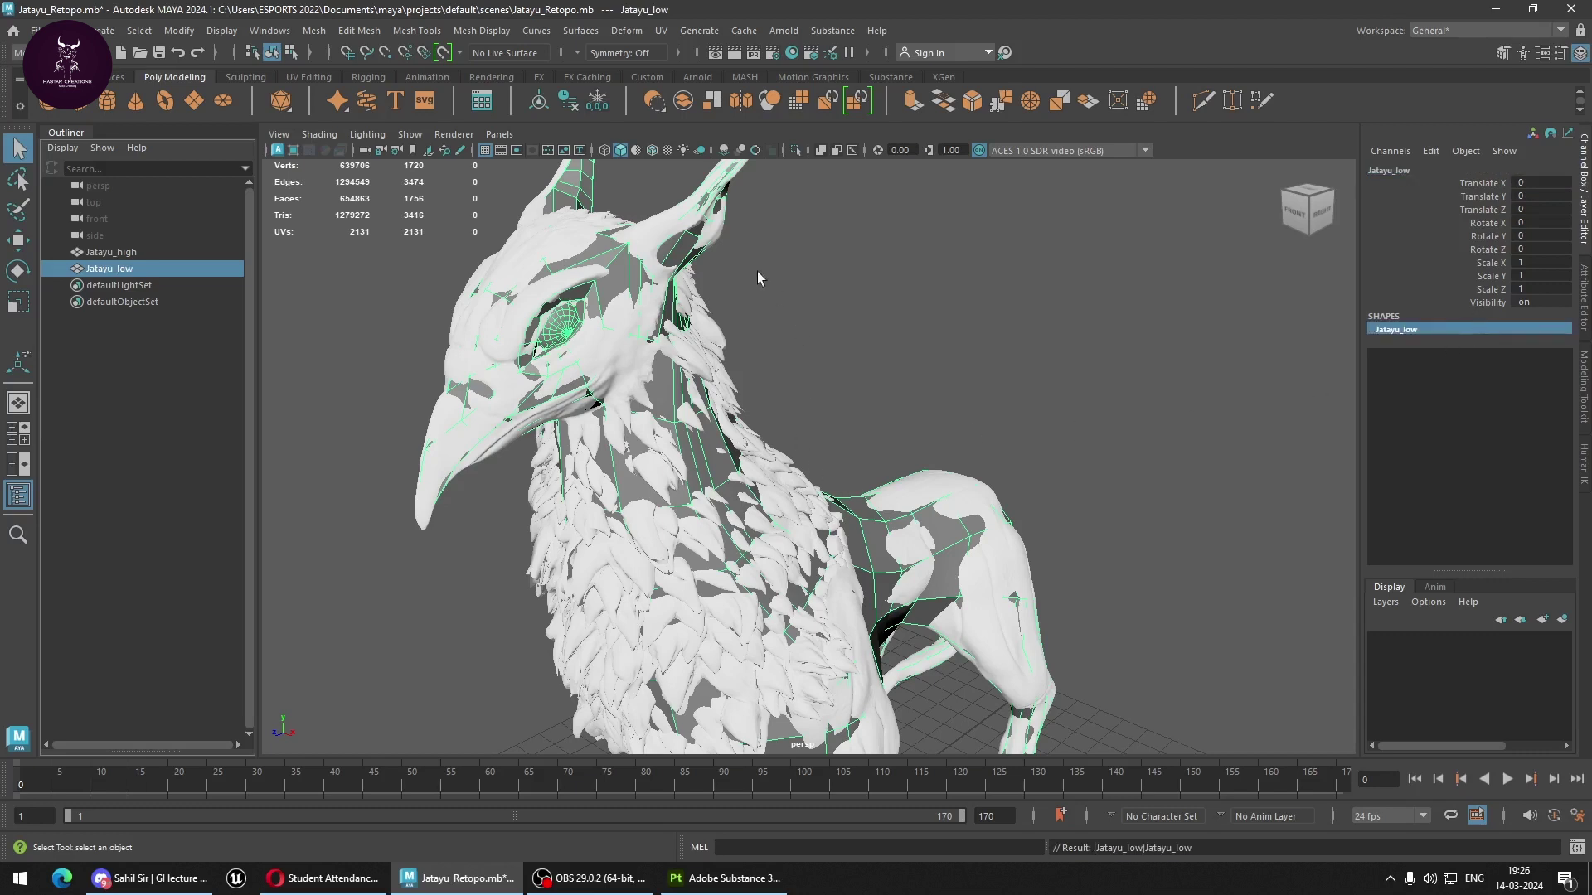
Save the scene as Jatayu_Retopo.mb.
click(757, 278)
scroll(1148, 419, down, 5)
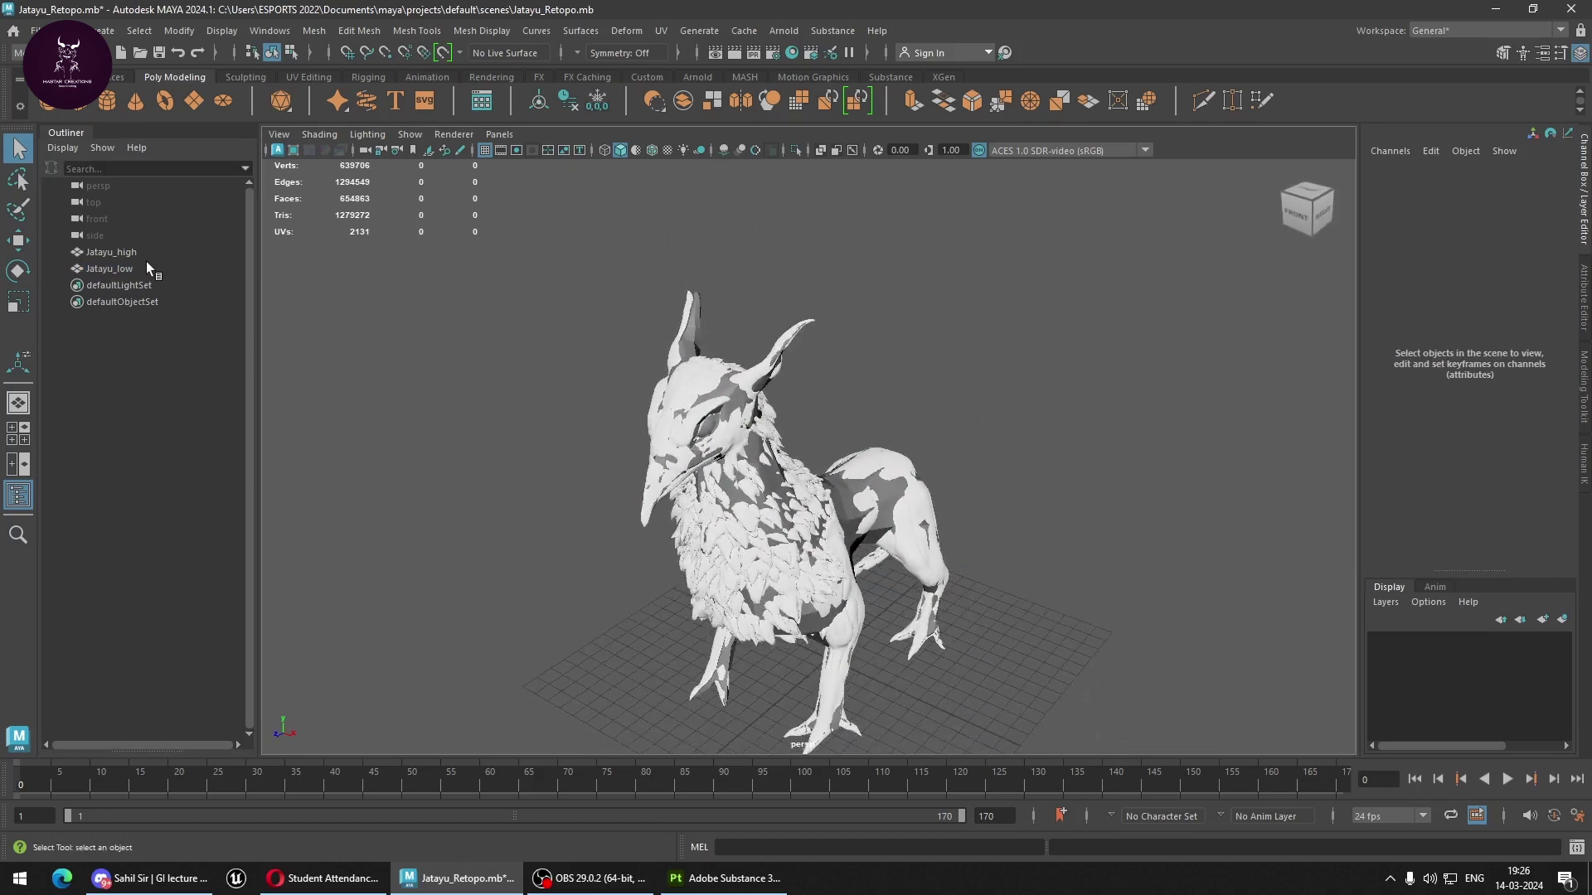
key(ctrl+s)
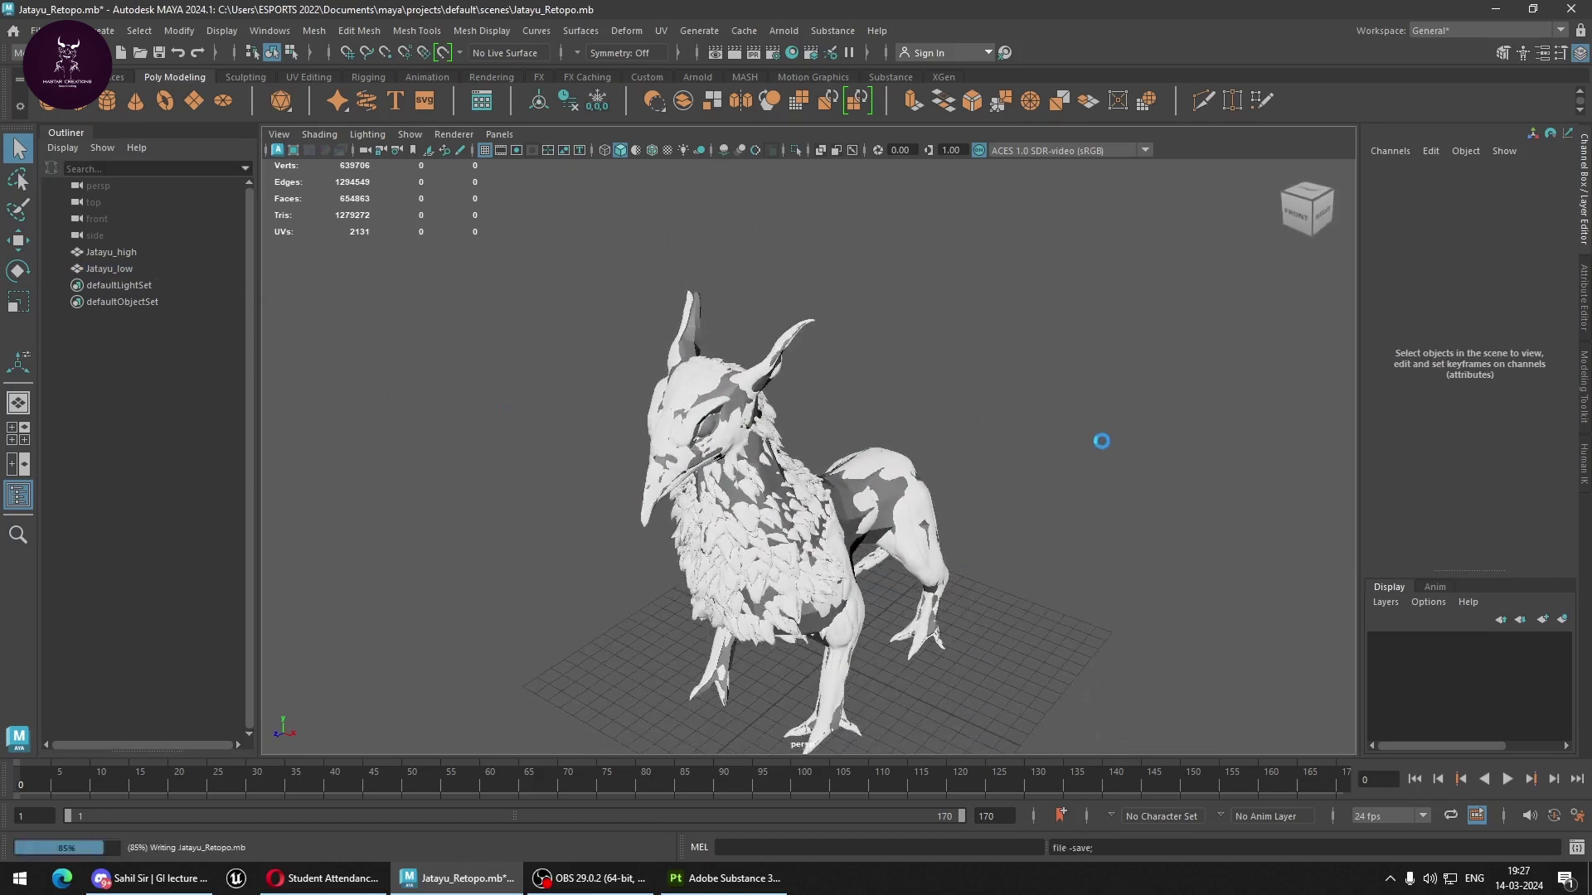
scroll(1131, 383, down, 2)
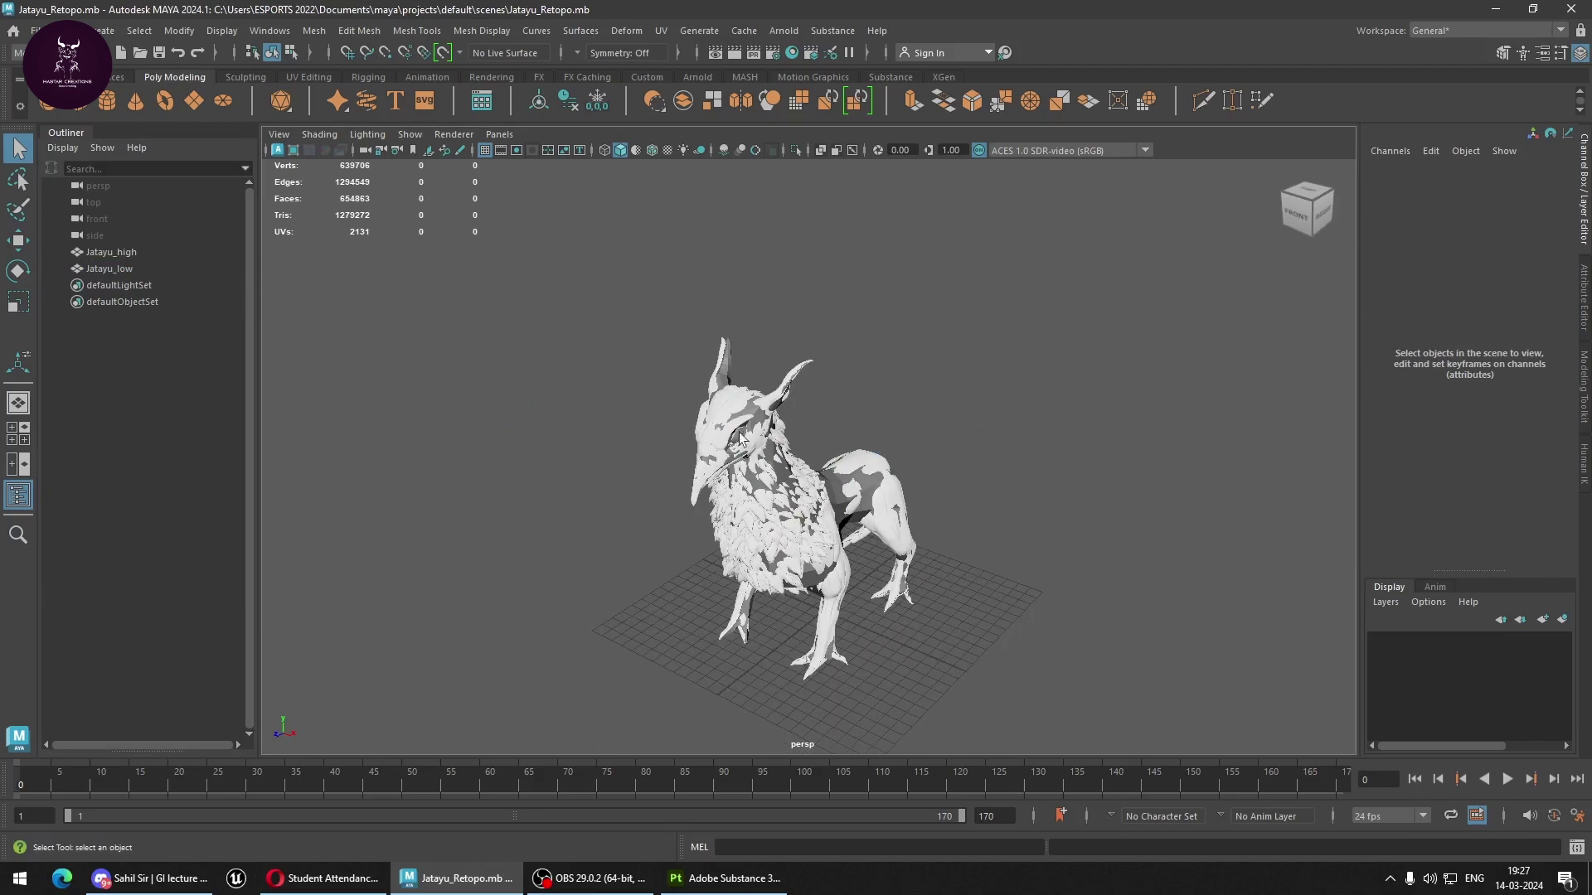
scroll(1016, 365, up, 3)
scroll(1063, 458, up, 2)
right_drag(1084, 332, 1165, 287)
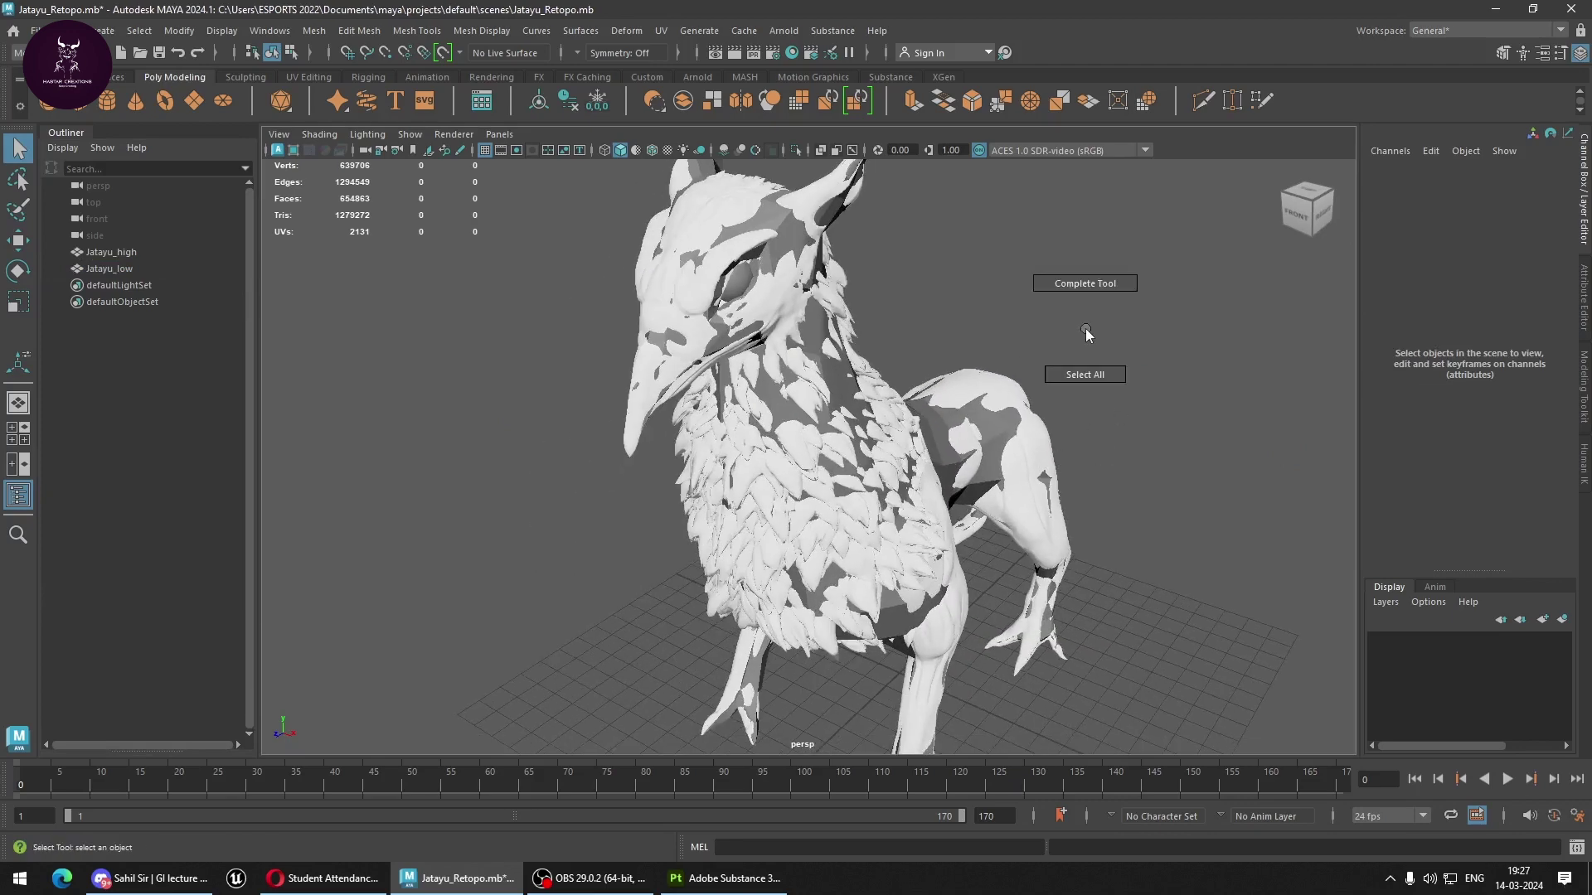
Test-move Jatayu_low along X and undo so it overlaps Jatayu_high, then reselect it.
click(822, 336)
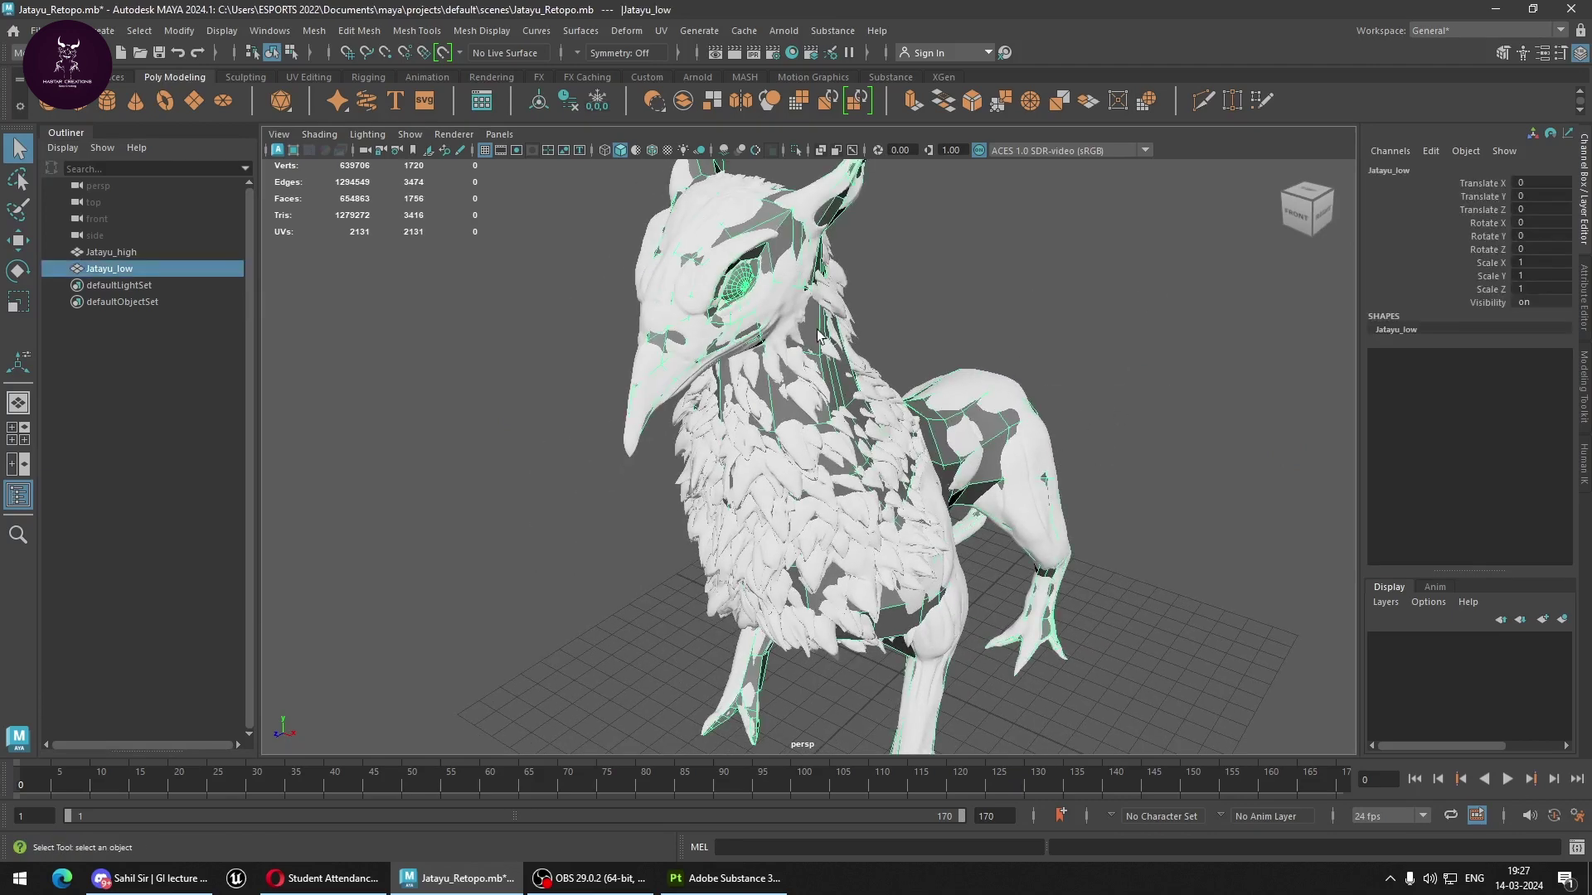
key(w)
drag(929, 472, 1256, 556)
key(ctrl+z)
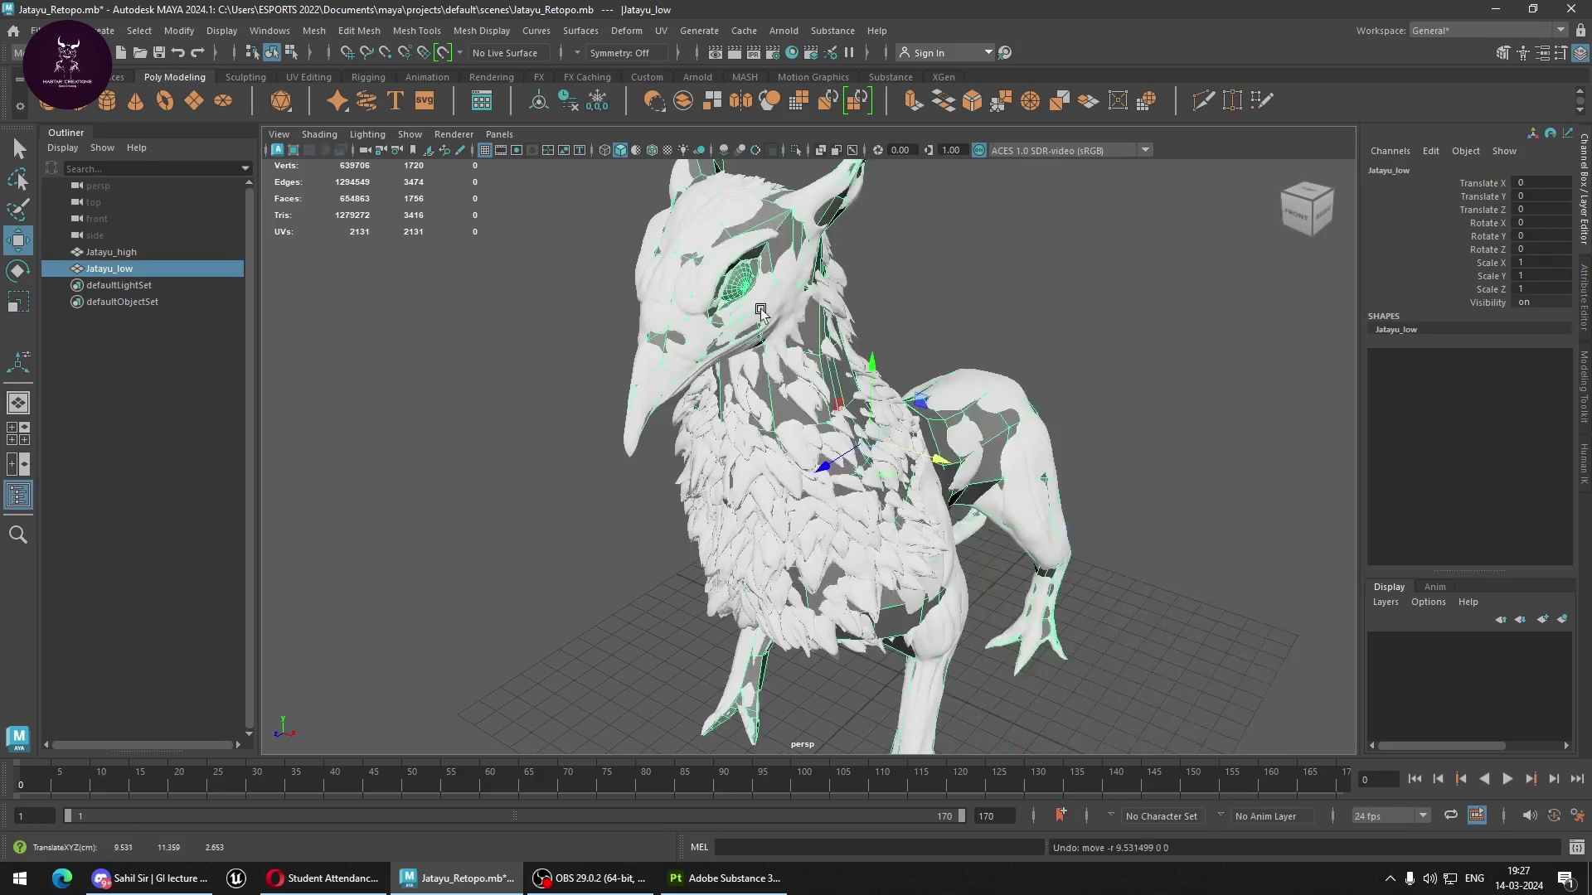
click(415, 382)
click(103, 269)
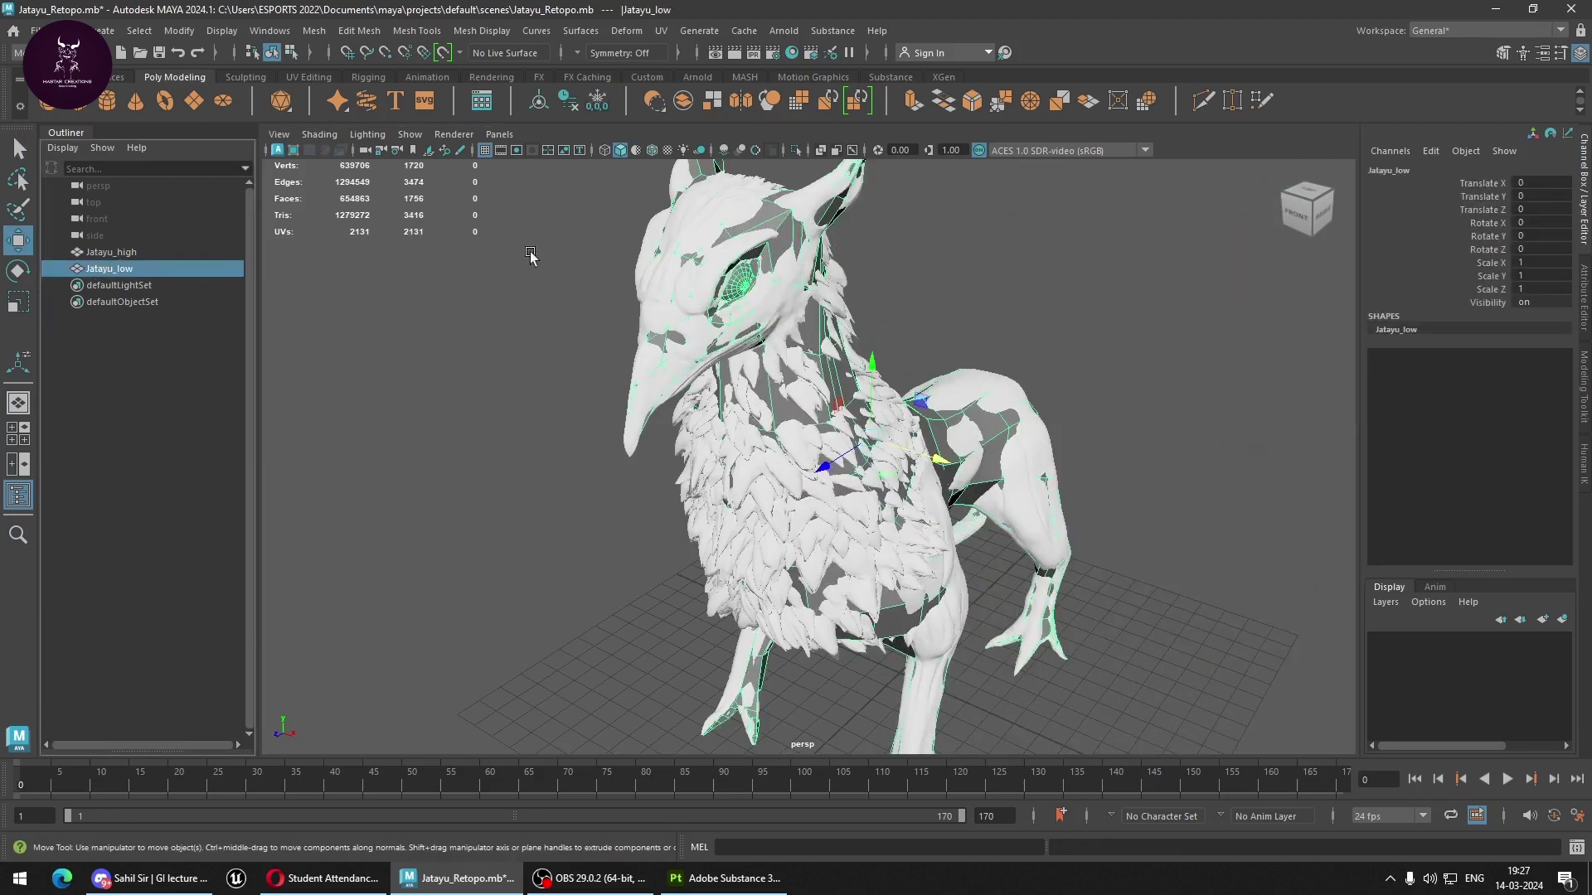
click(1459, 28)
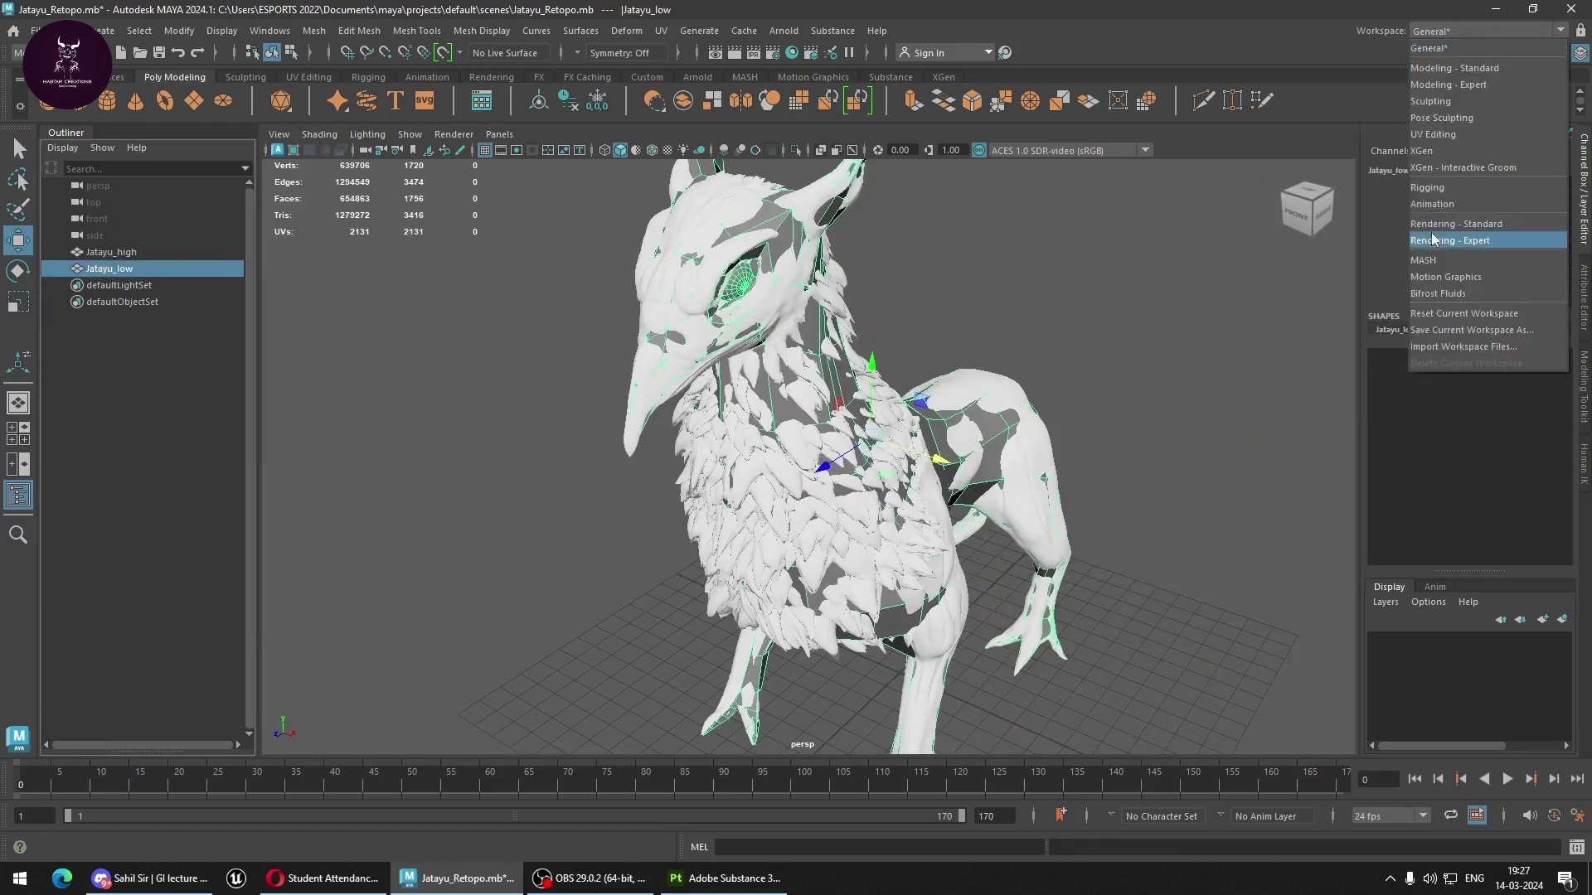
Switch to the UV Editing workspace and isolate the Jatayu_low mesh.
click(1433, 134)
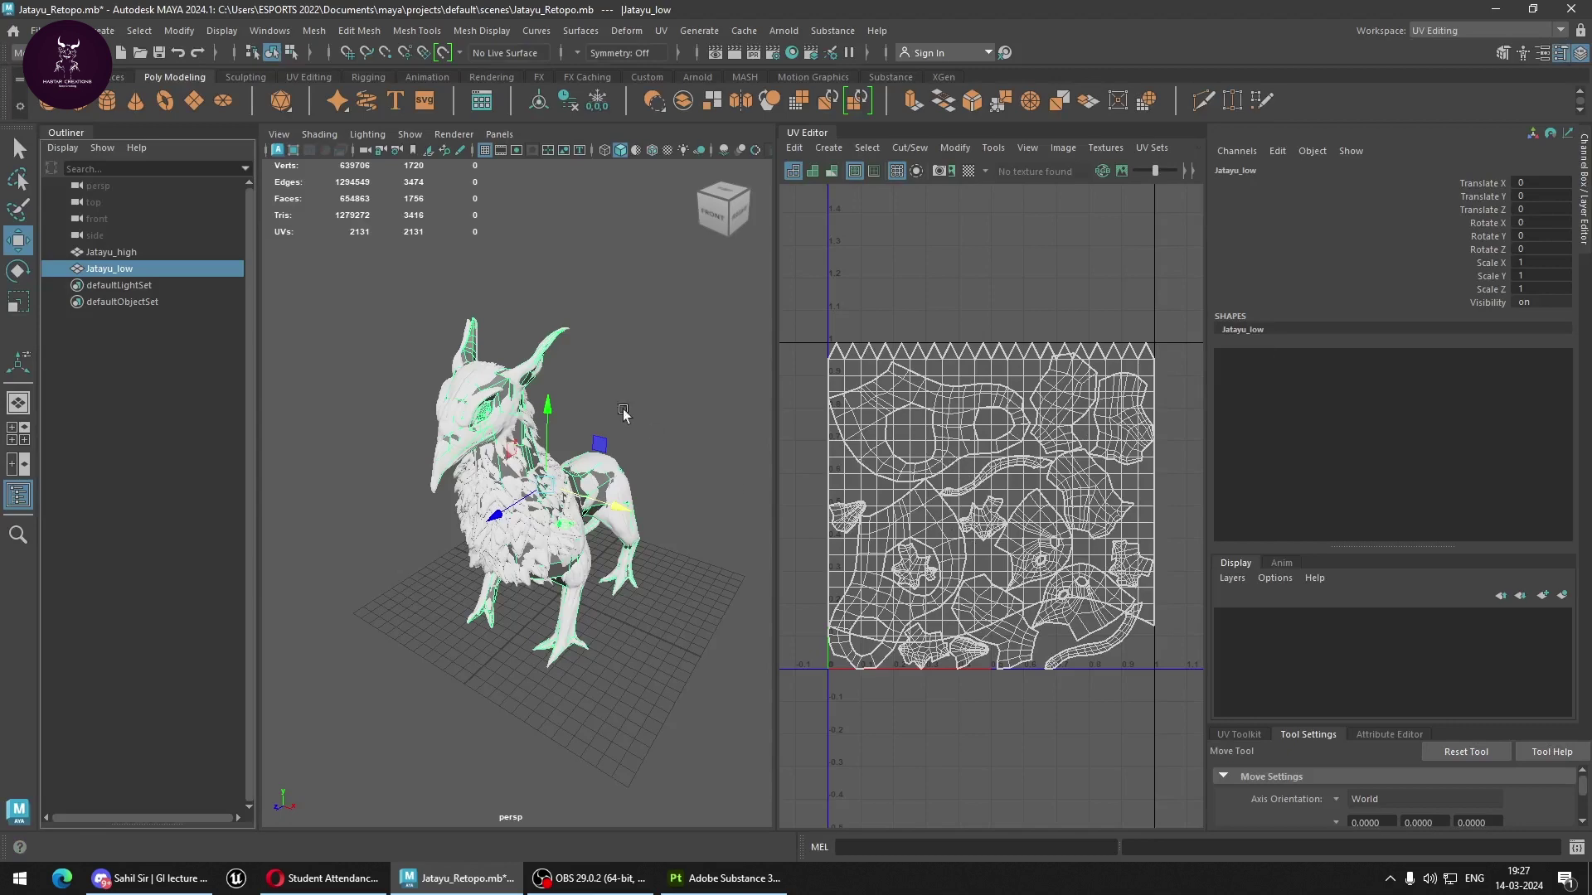
scroll(621, 411, up, 4)
scroll(622, 411, up, 2)
key(ctrl+1)
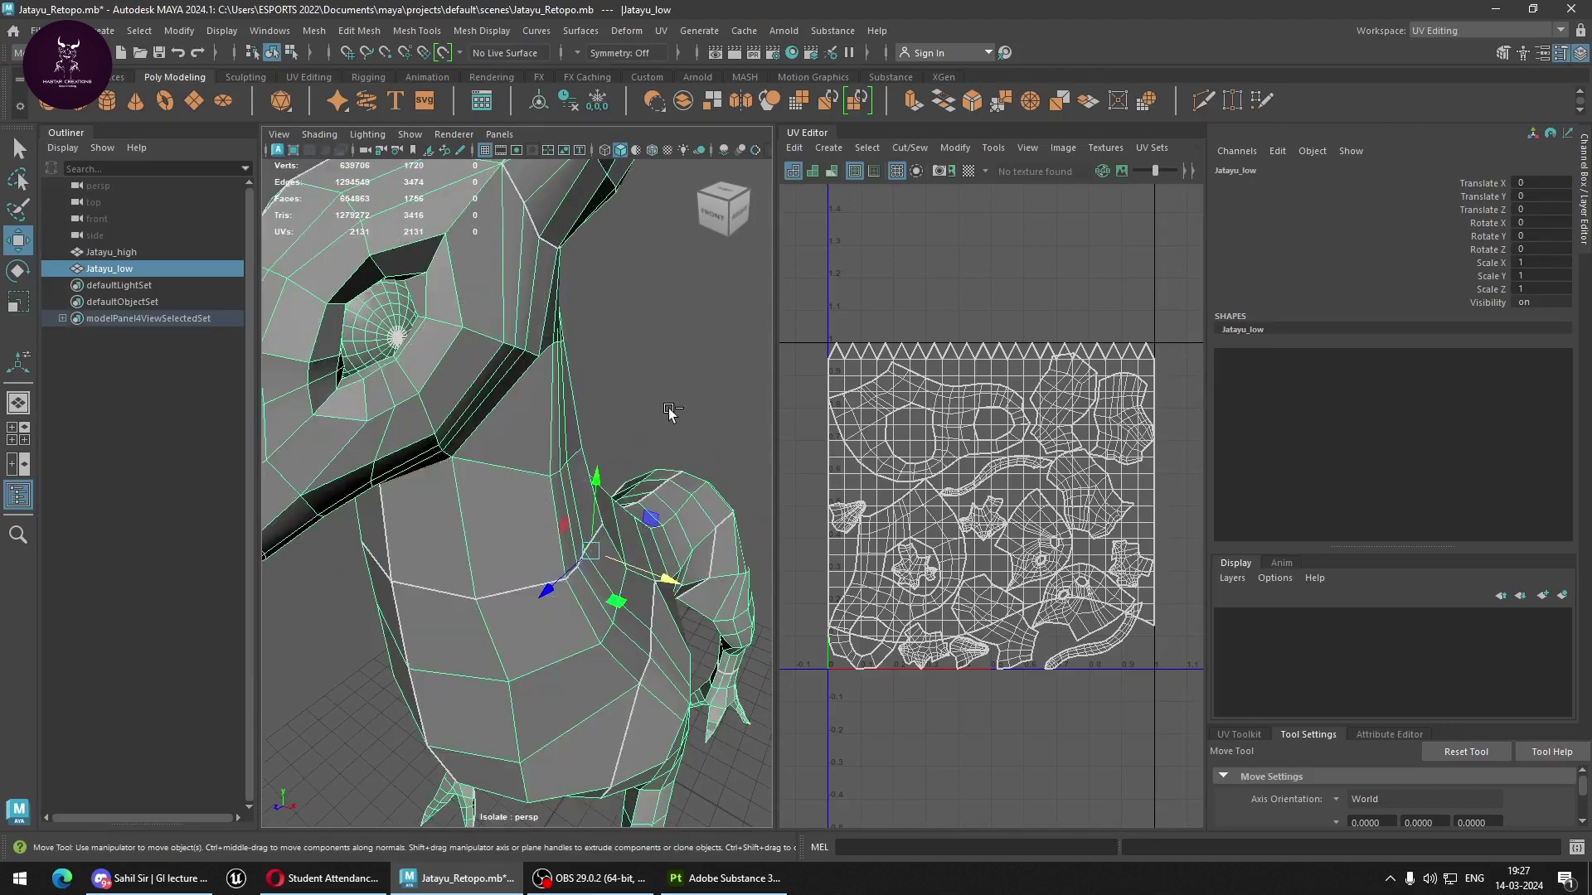
scroll(625, 321, down, 5)
right_drag(538, 216, 535, 309)
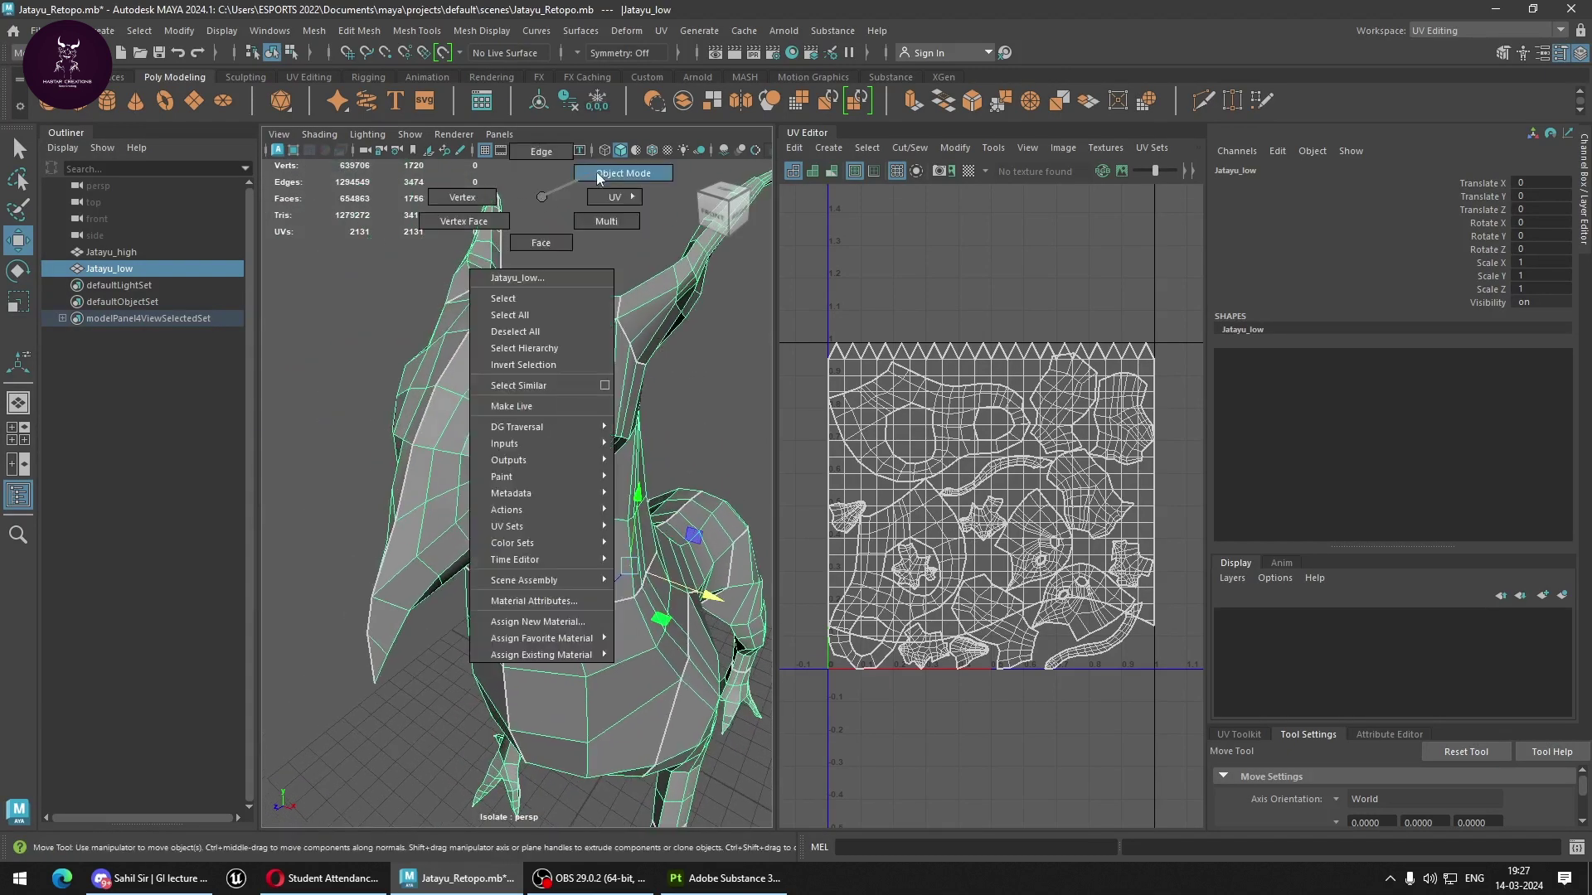
click(524, 441)
mouse_move(539, 388)
right_down()
mouse_move(547, 421)
mouse_move(461, 388)
right_up()
Select the eyeball vertices and move the eye UV shell outside the 0–1 square.
drag(1161, 630, 908, 502)
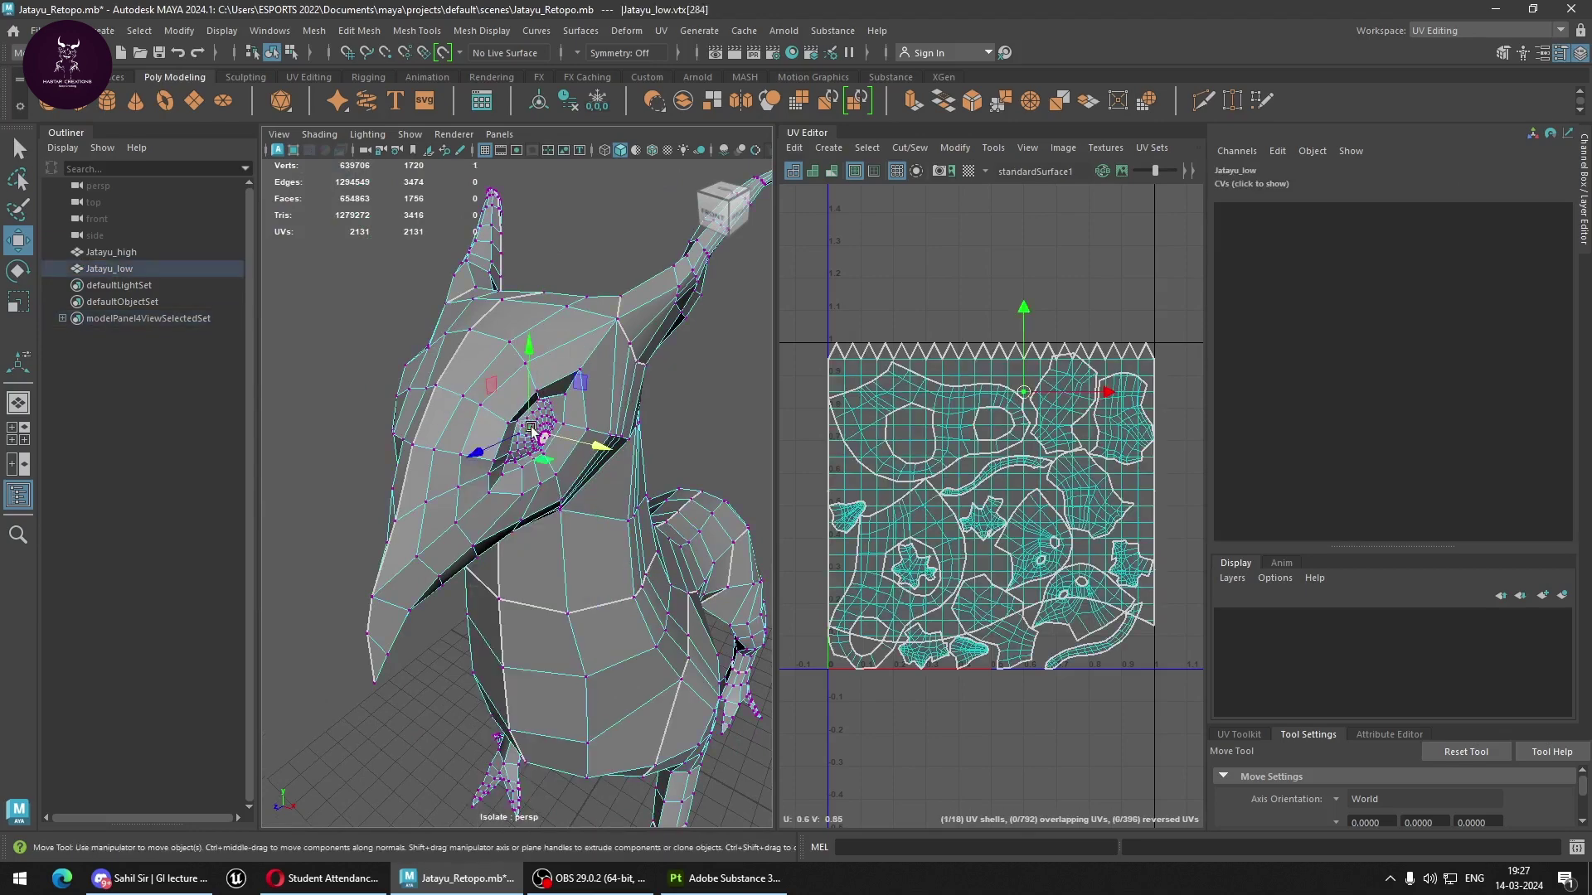
drag(1005, 532, 1143, 824)
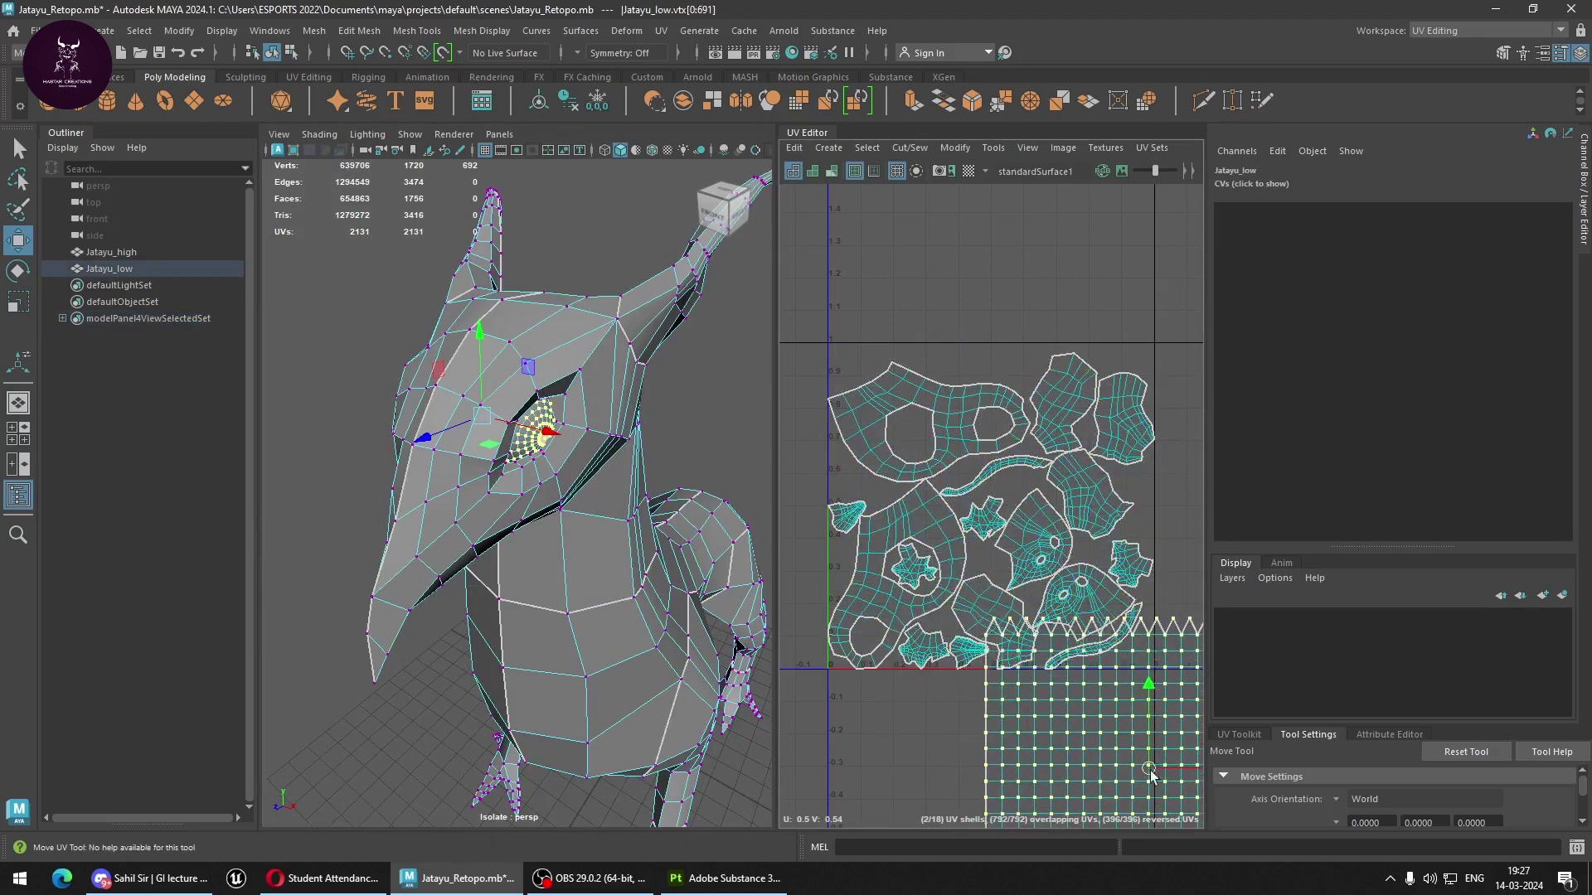
alt+drag(420, 480, 580, 464)
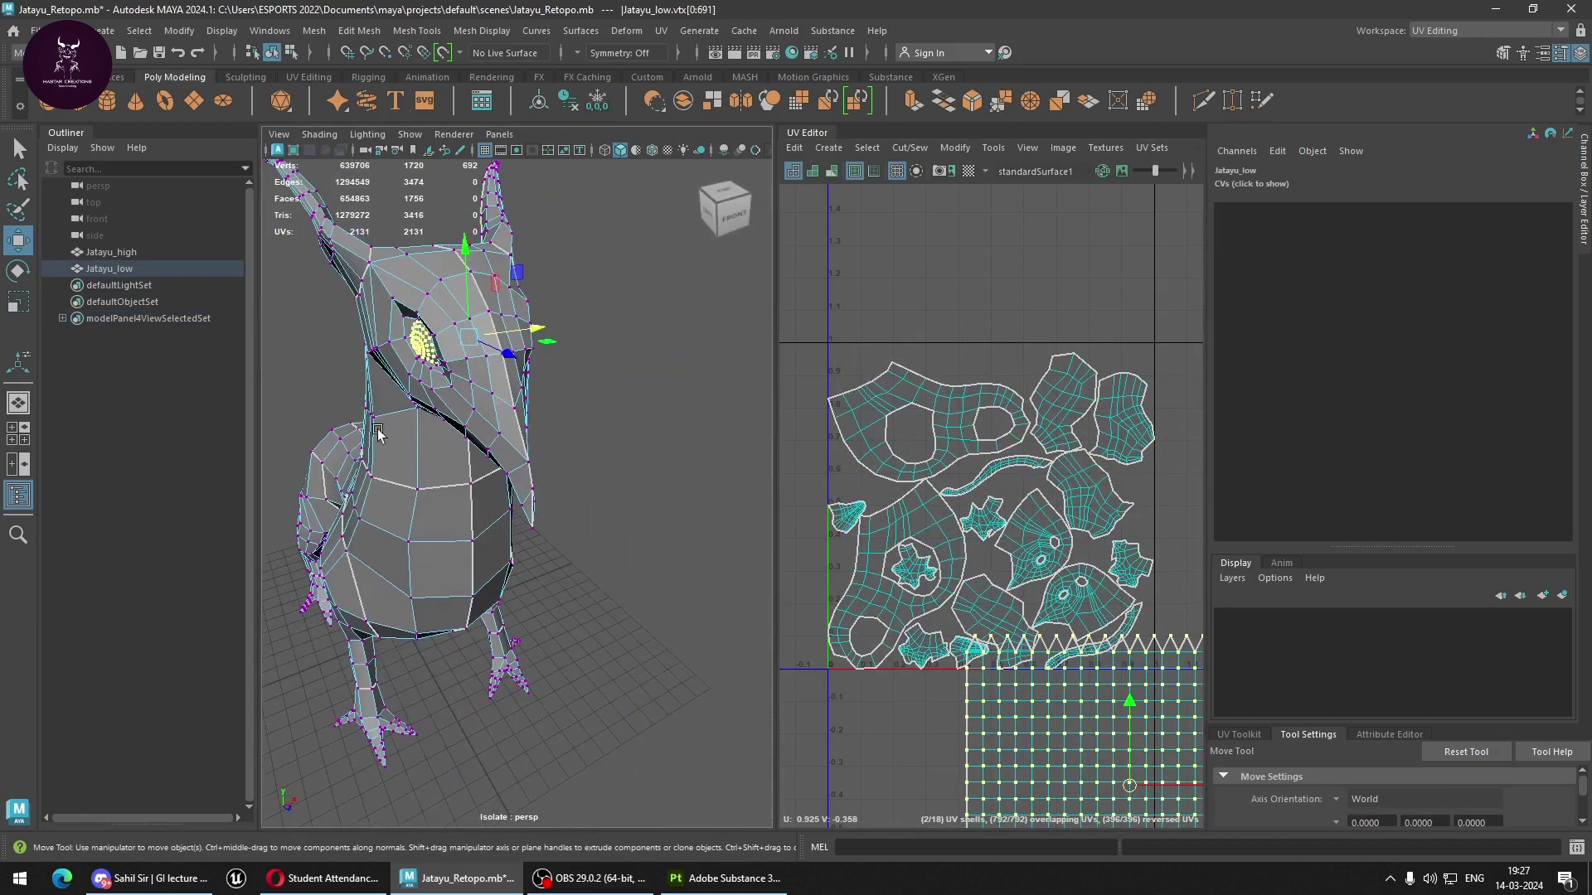
scroll(995, 498, down, 2)
alt+middle_drag(953, 573, 885, 338)
scroll(886, 338, down, 2)
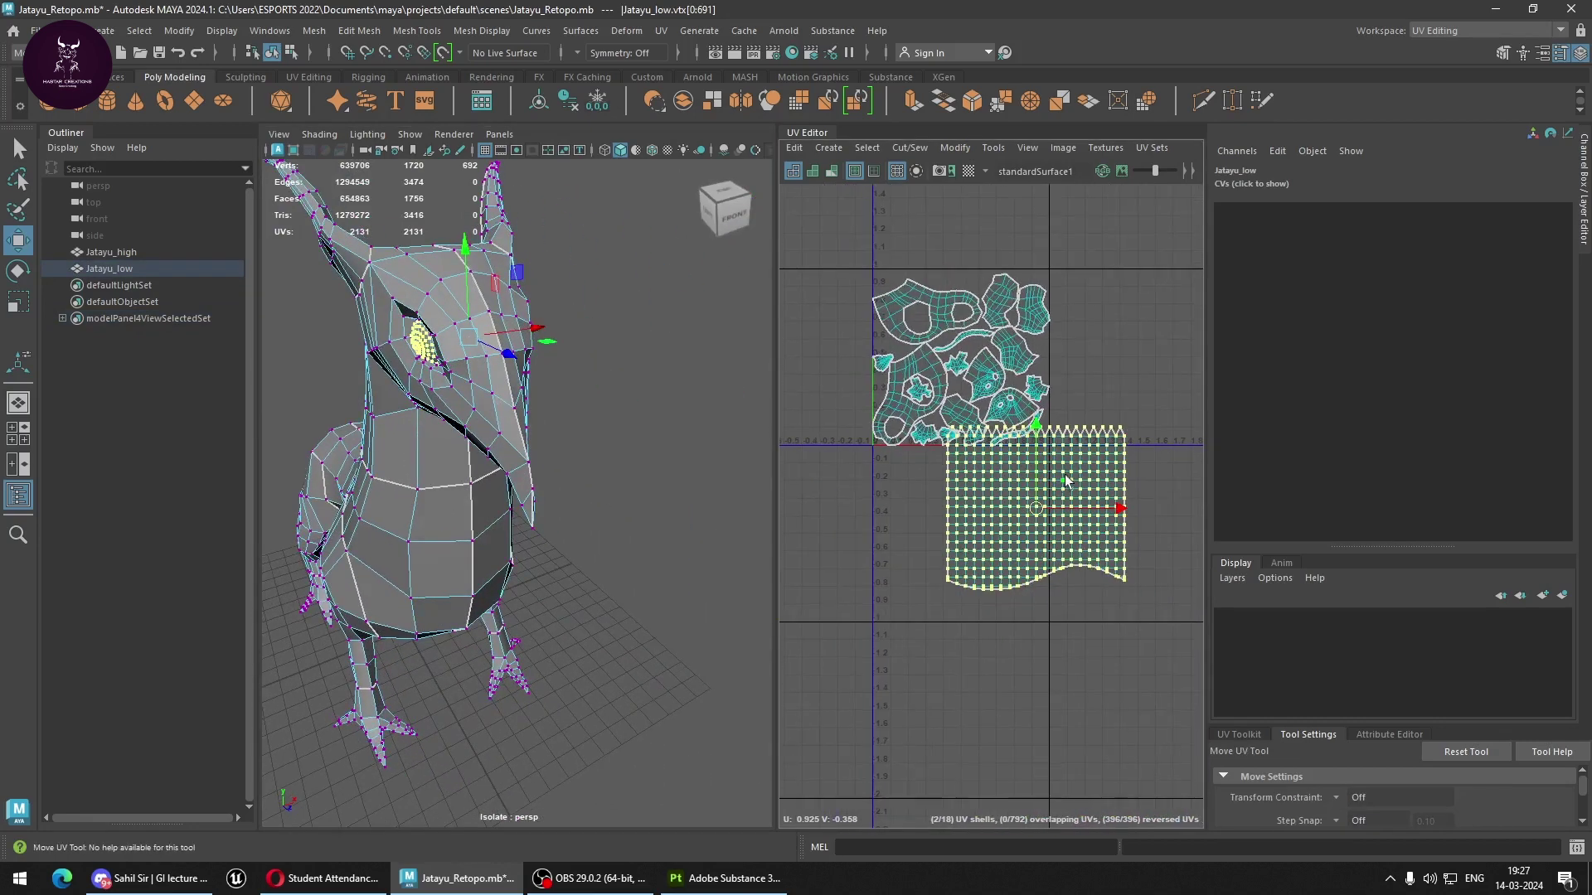
Unfold the eye UV shell, then try moving the large shell and undo.
shift+right_click(989, 479)
click(903, 476)
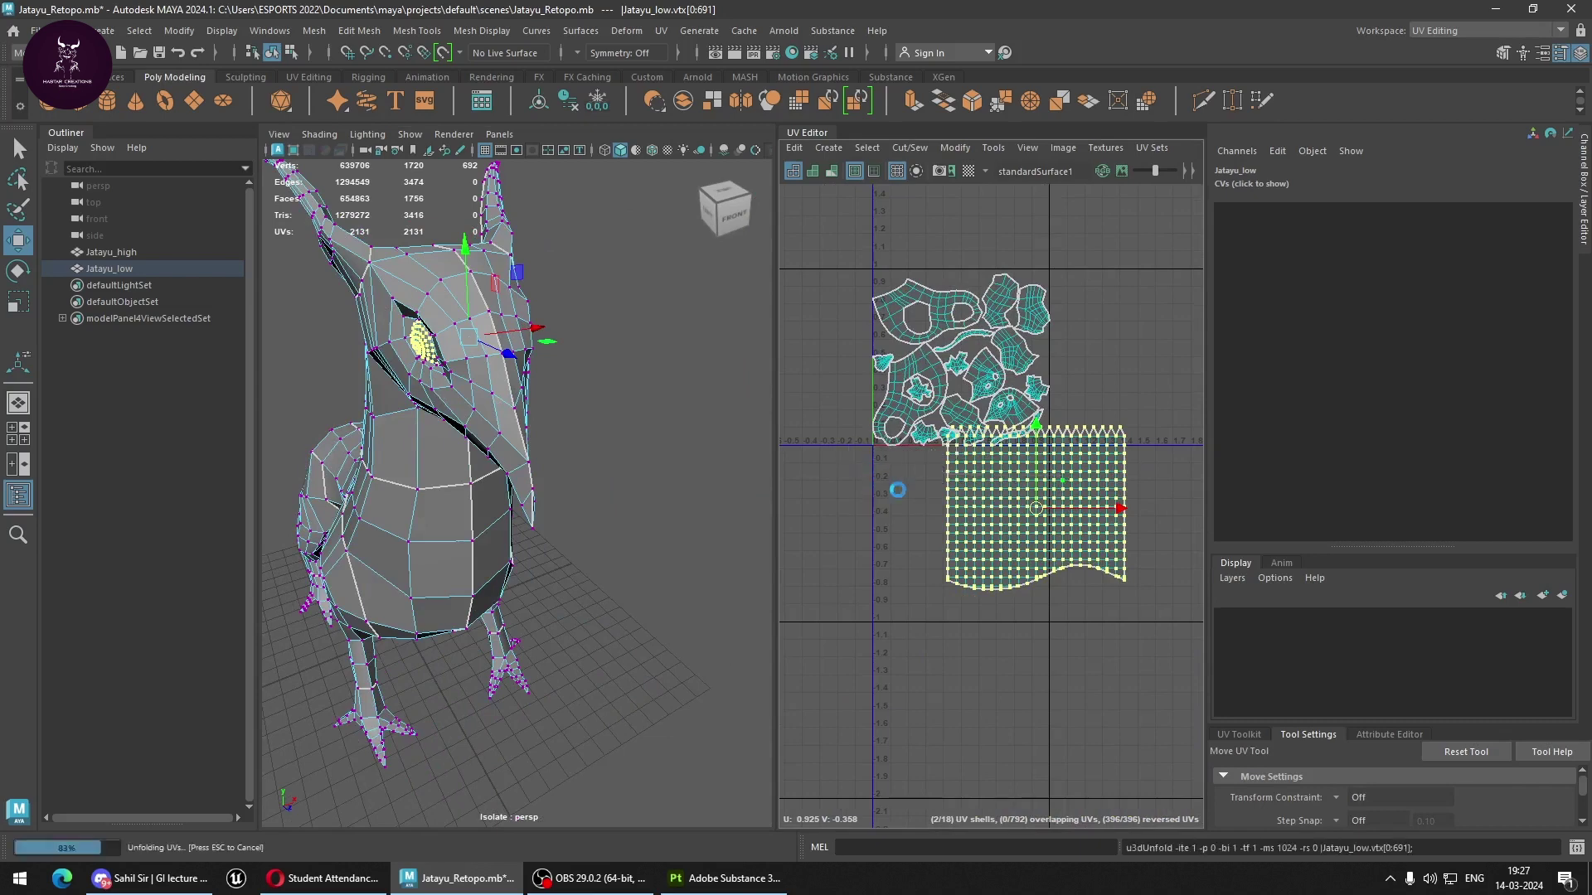
click(1115, 650)
double_click(1044, 533)
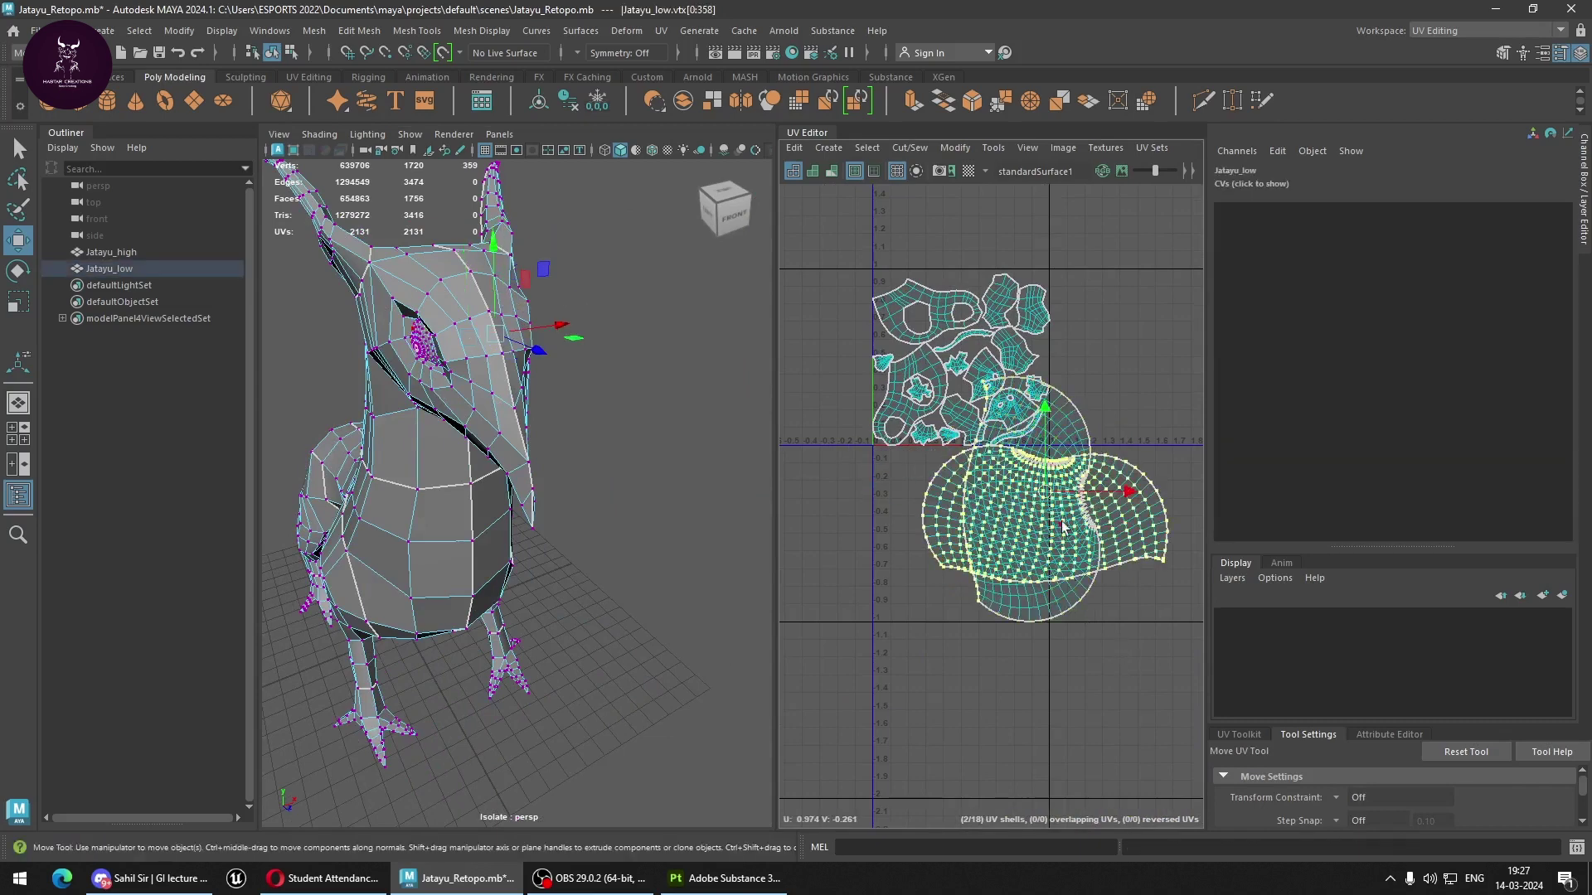
drag(1053, 509, 1161, 608)
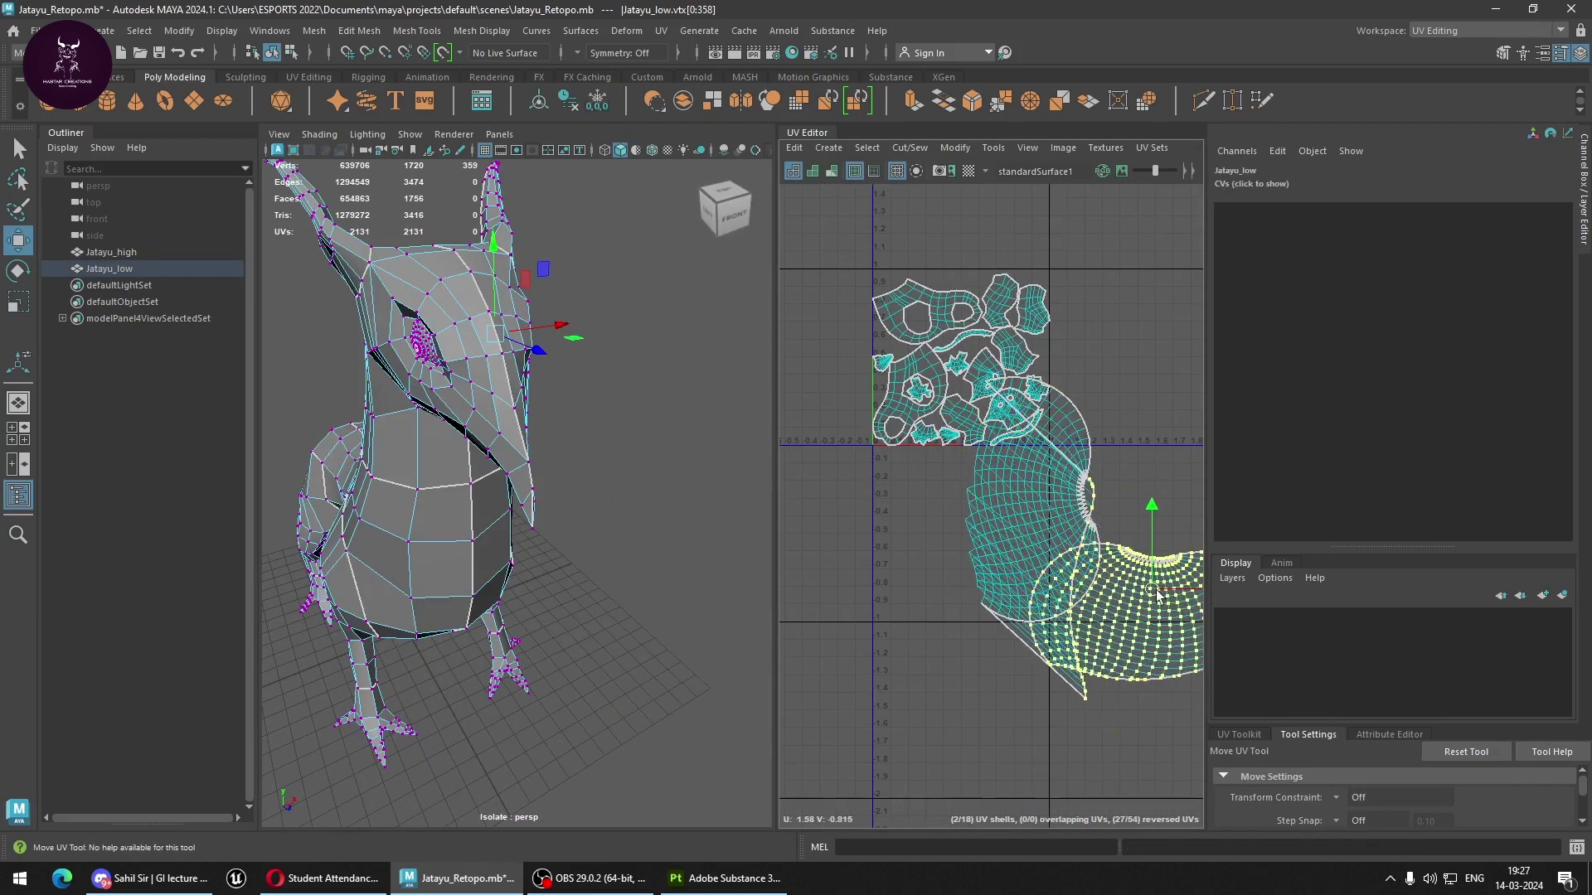
key(ctrl+z)
Select both eye UV shells and move them down below the main layout.
double_click(1038, 428)
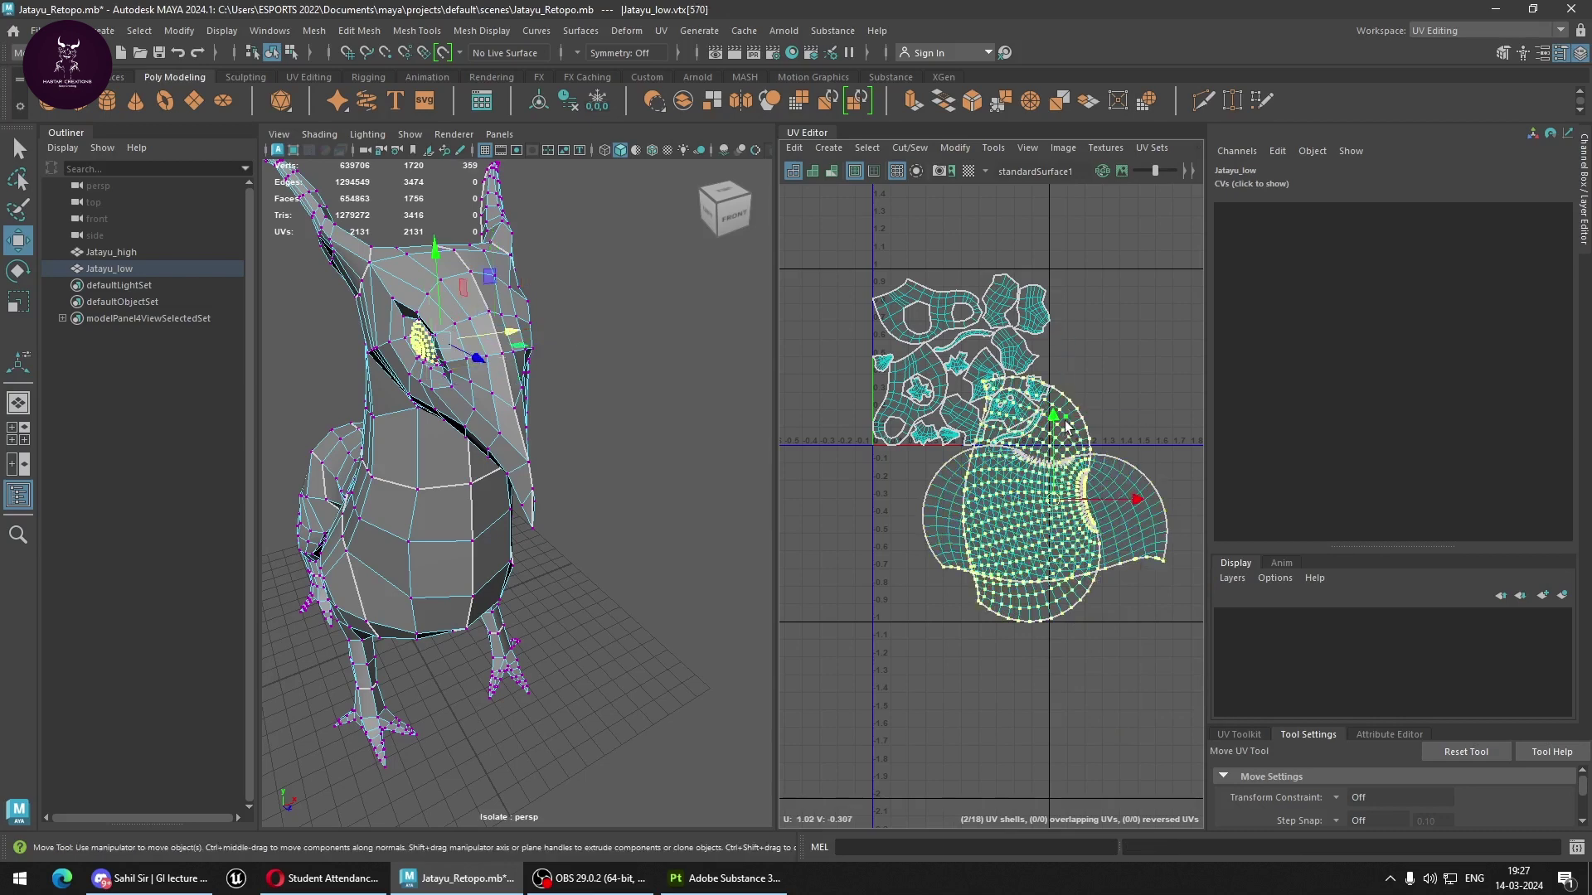
mouse_move(1045, 481)
mouse_down()
mouse_move(1022, 686)
mouse_move(979, 694)
mouse_up()
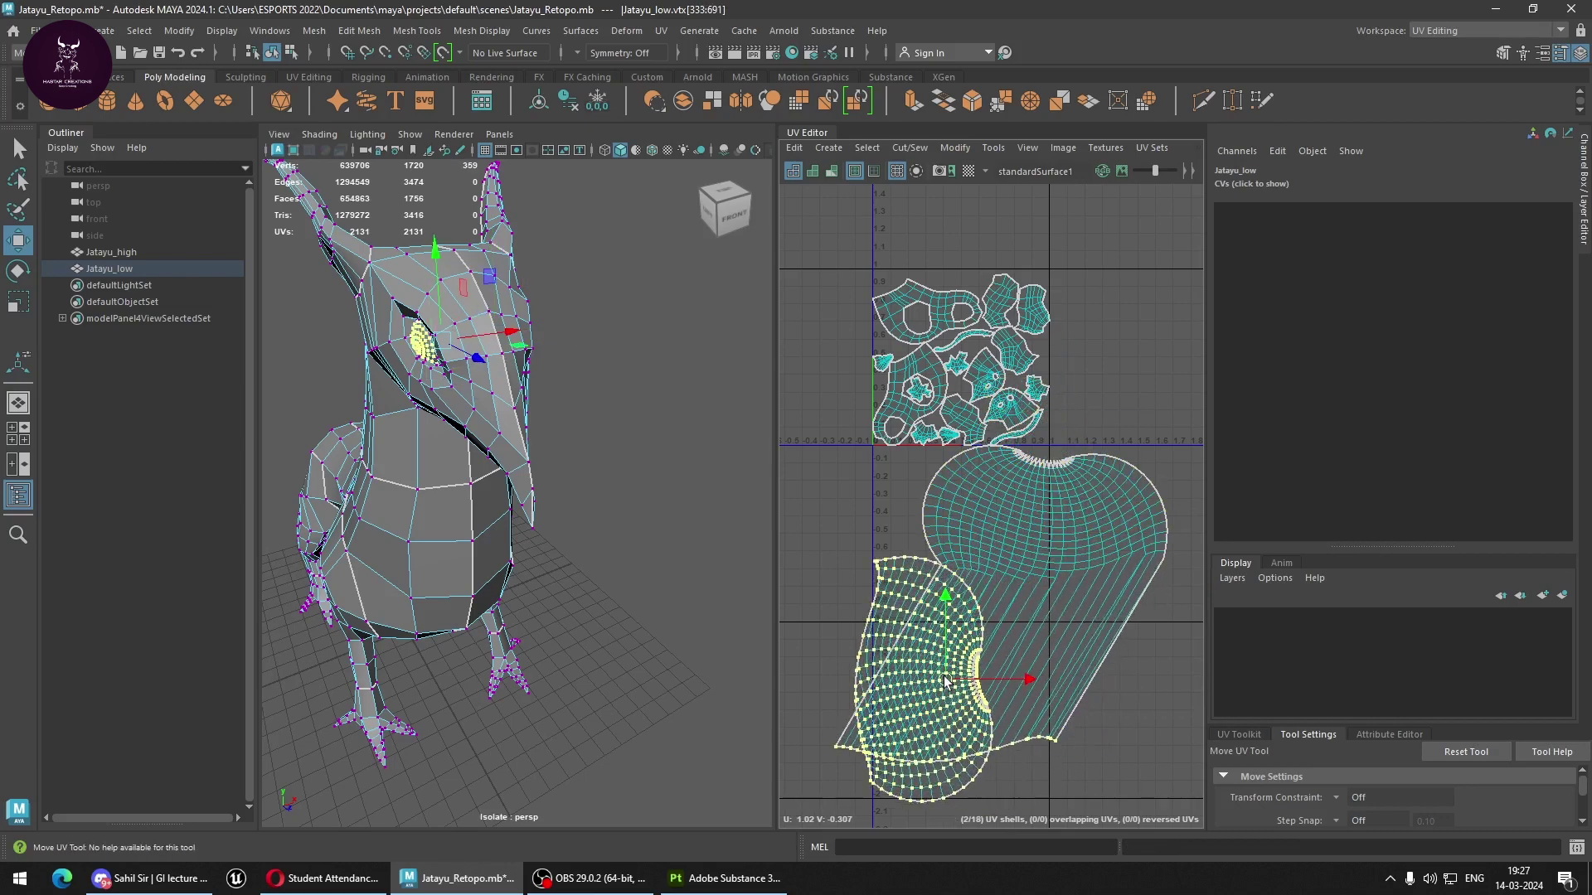
key(ctrl+z)
shift+double_click(953, 534)
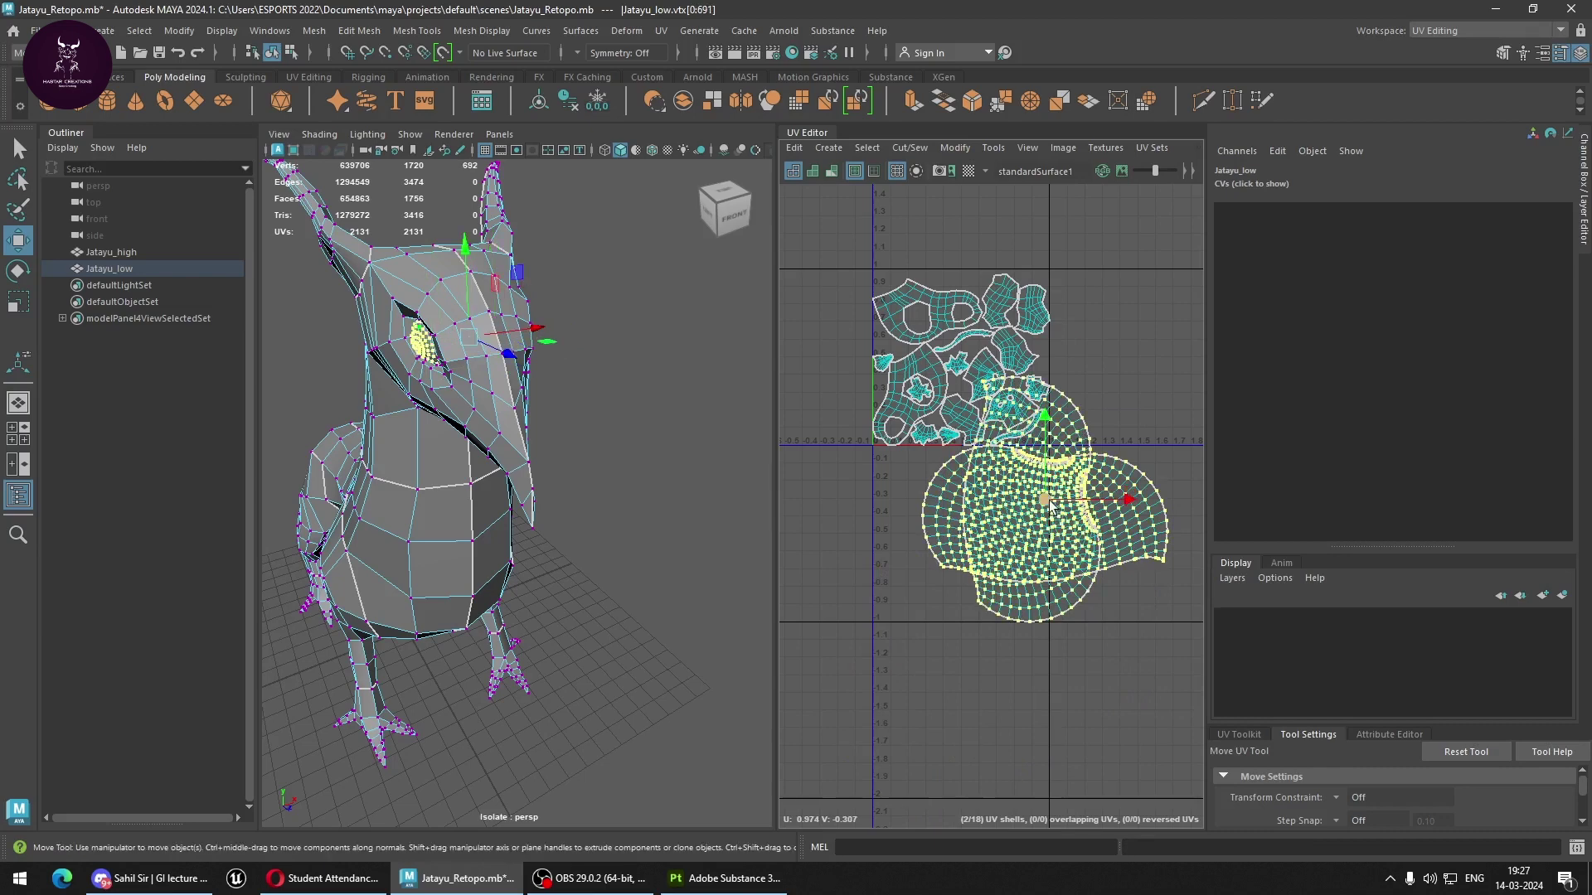
drag(1058, 516, 1042, 620)
click(916, 523)
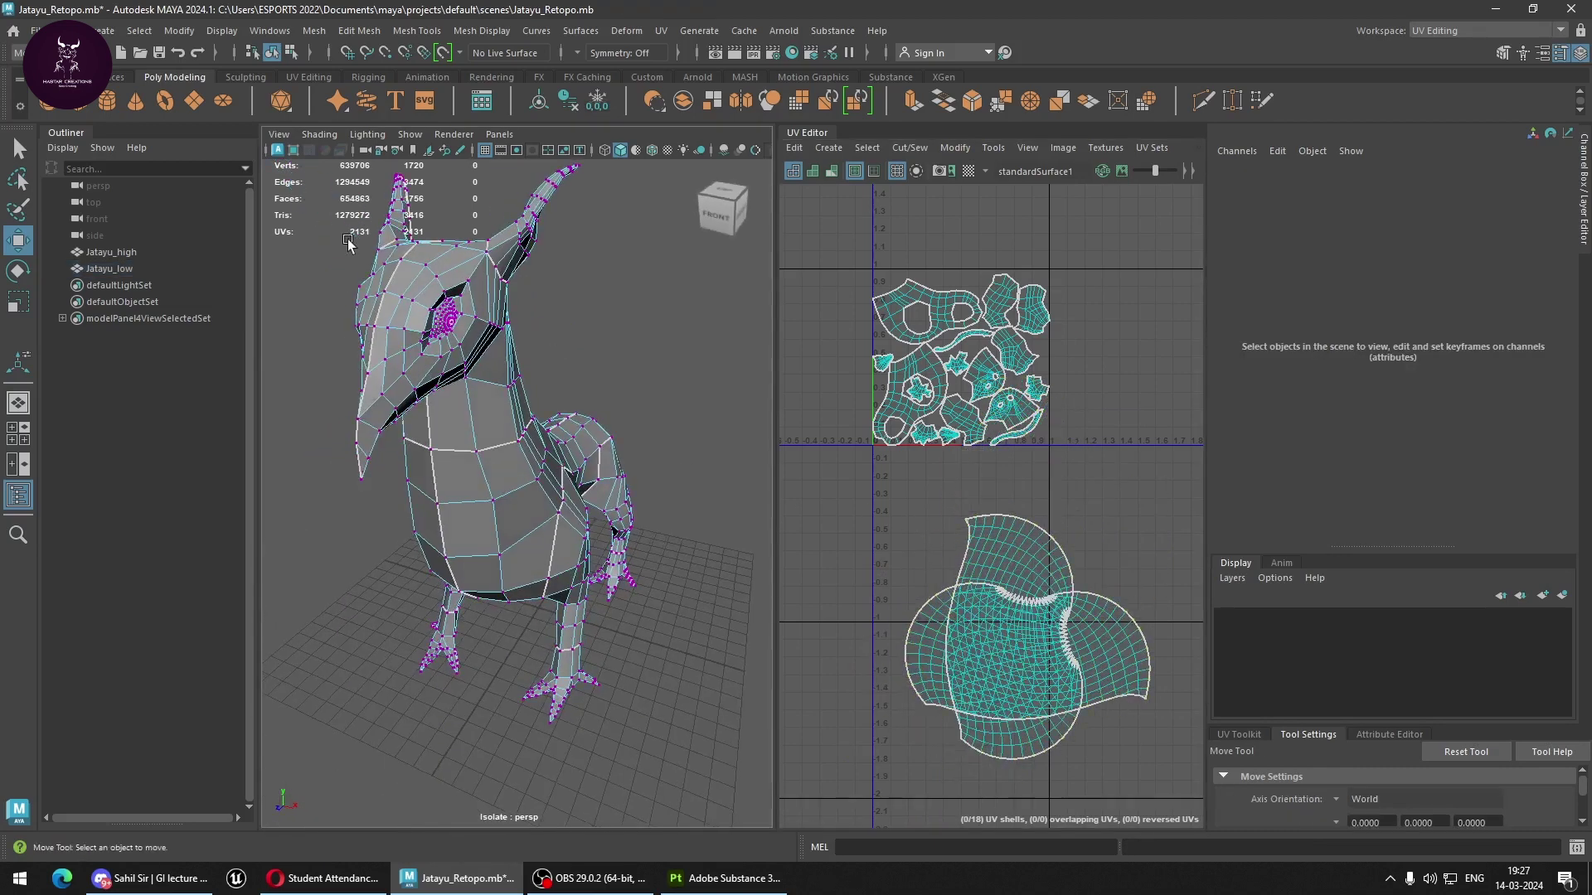
Zoom in close on the bird's eye and switch to wireframe display (4).
scroll(622, 525, up, 5)
mouse_move(622, 526)
alt+mouse_down()
mouse_move(504, 508)
mouse_move(630, 668)
alt+mouse_up()
scroll(581, 622, up, 3)
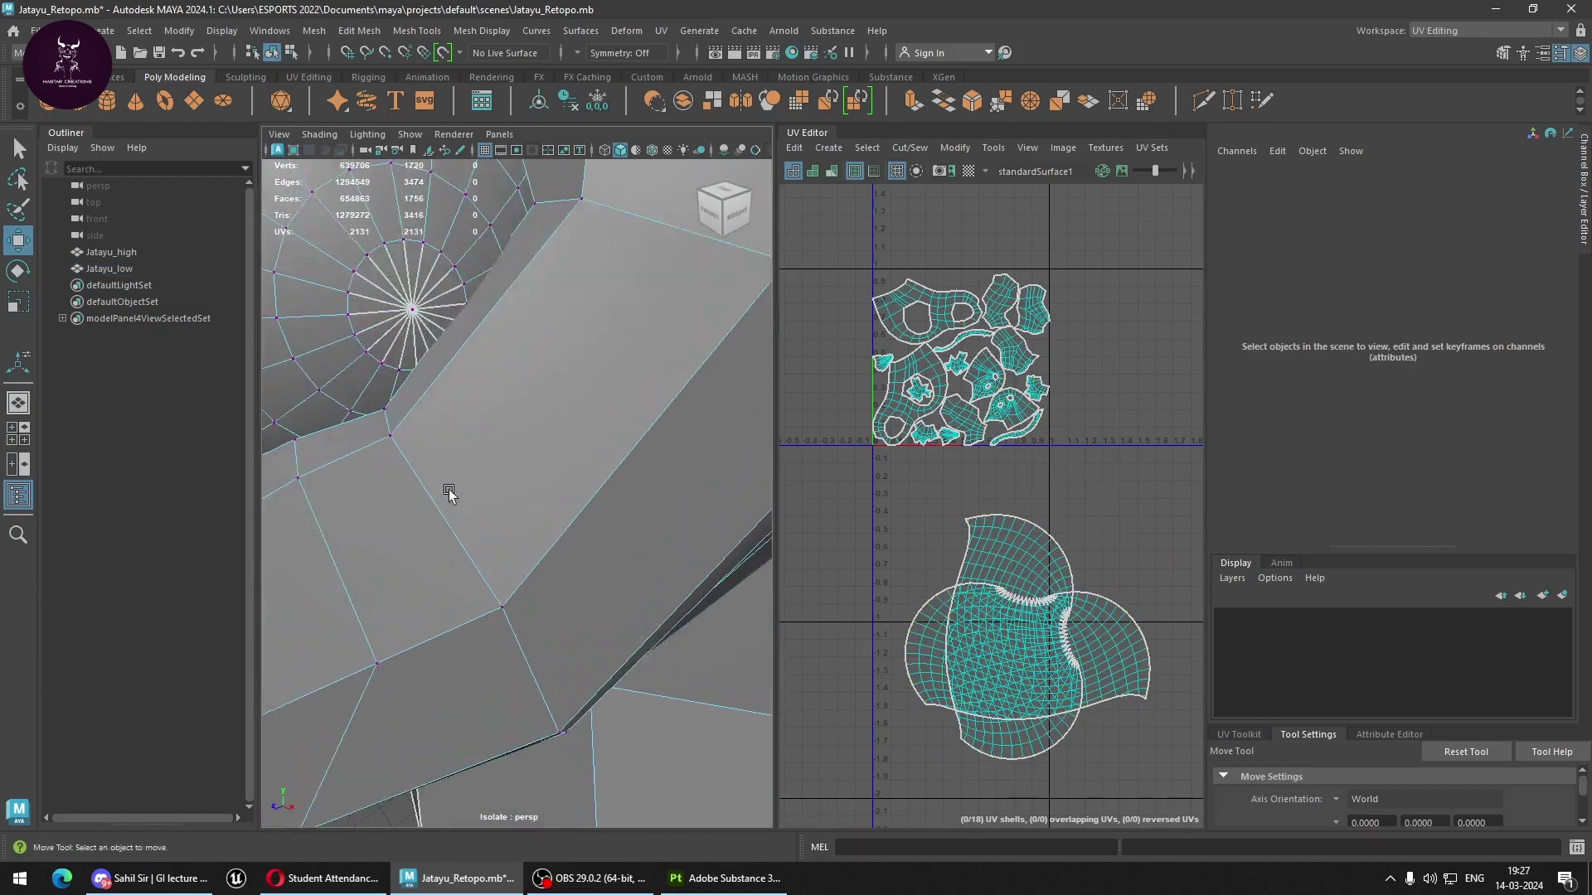
alt+middle_drag(450, 489, 498, 531)
key(4)
mouse_move(382, 458)
alt+mouse_down()
mouse_move(558, 558)
mouse_move(413, 498)
alt+mouse_up()
scroll(559, 580, down, 2)
Tumble around the eyeball, return to shaded wireframe (5), and switch to edge selection.
scroll(569, 526, down, 2)
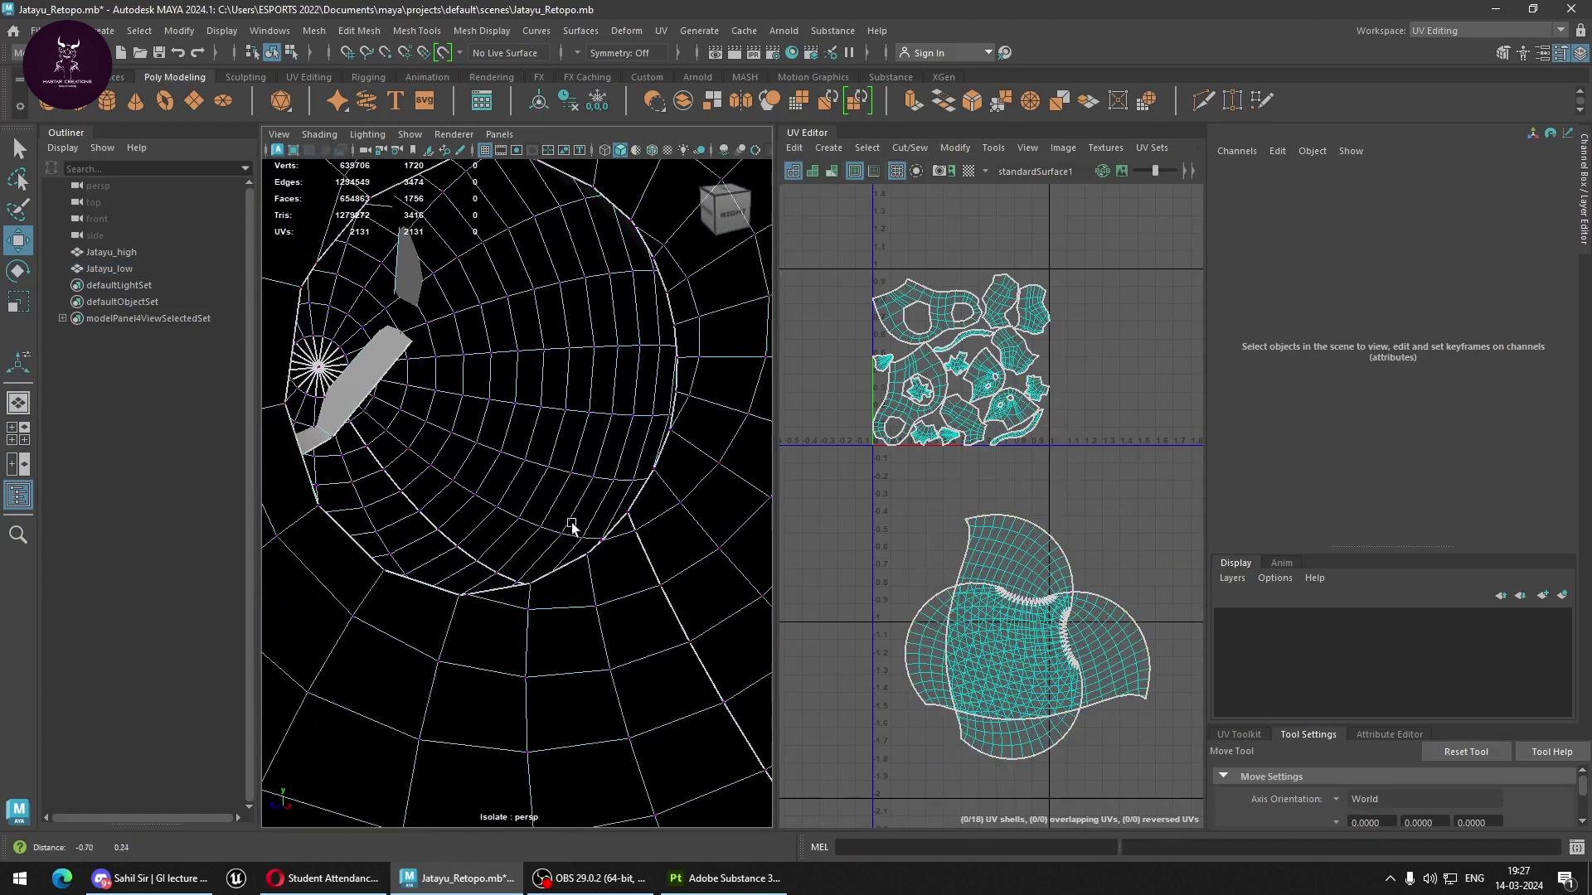
alt+drag(569, 526, 511, 509)
scroll(511, 509, down, 2)
mouse_move(534, 568)
alt+mouse_down()
mouse_move(524, 594)
mouse_move(604, 586)
mouse_move(562, 639)
mouse_move(604, 611)
mouse_move(589, 628)
mouse_move(508, 579)
mouse_move(568, 639)
mouse_move(430, 566)
mouse_move(498, 579)
mouse_move(481, 581)
alt+mouse_up()
key(5)
scroll(524, 585, up, 3)
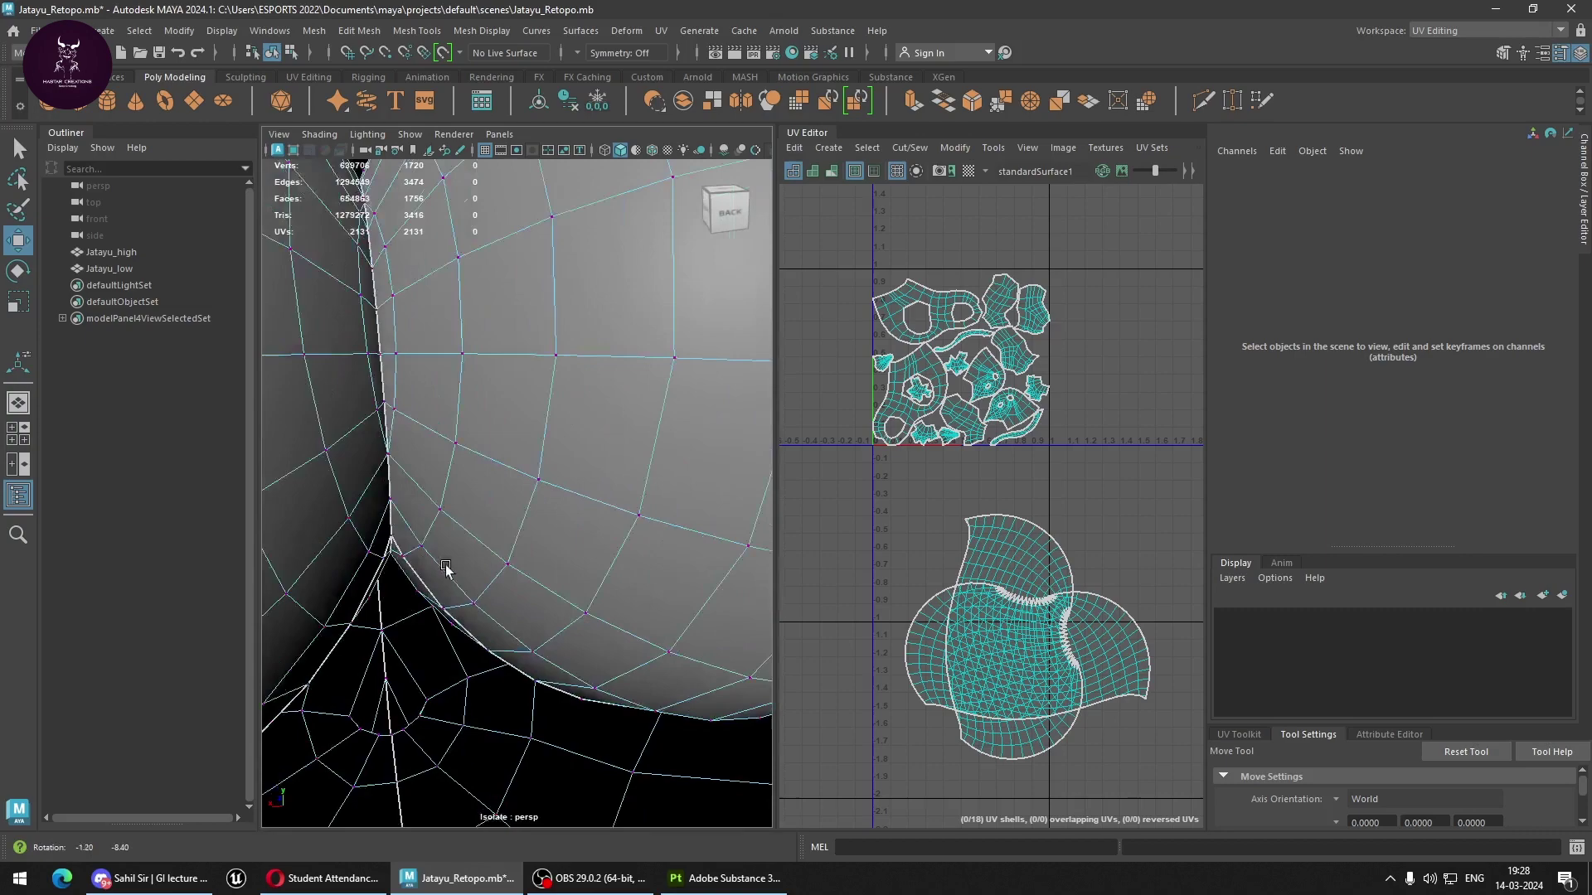
mouse_move(445, 568)
alt+mouse_down()
mouse_move(445, 462)
mouse_move(437, 535)
mouse_move(454, 580)
alt+mouse_up()
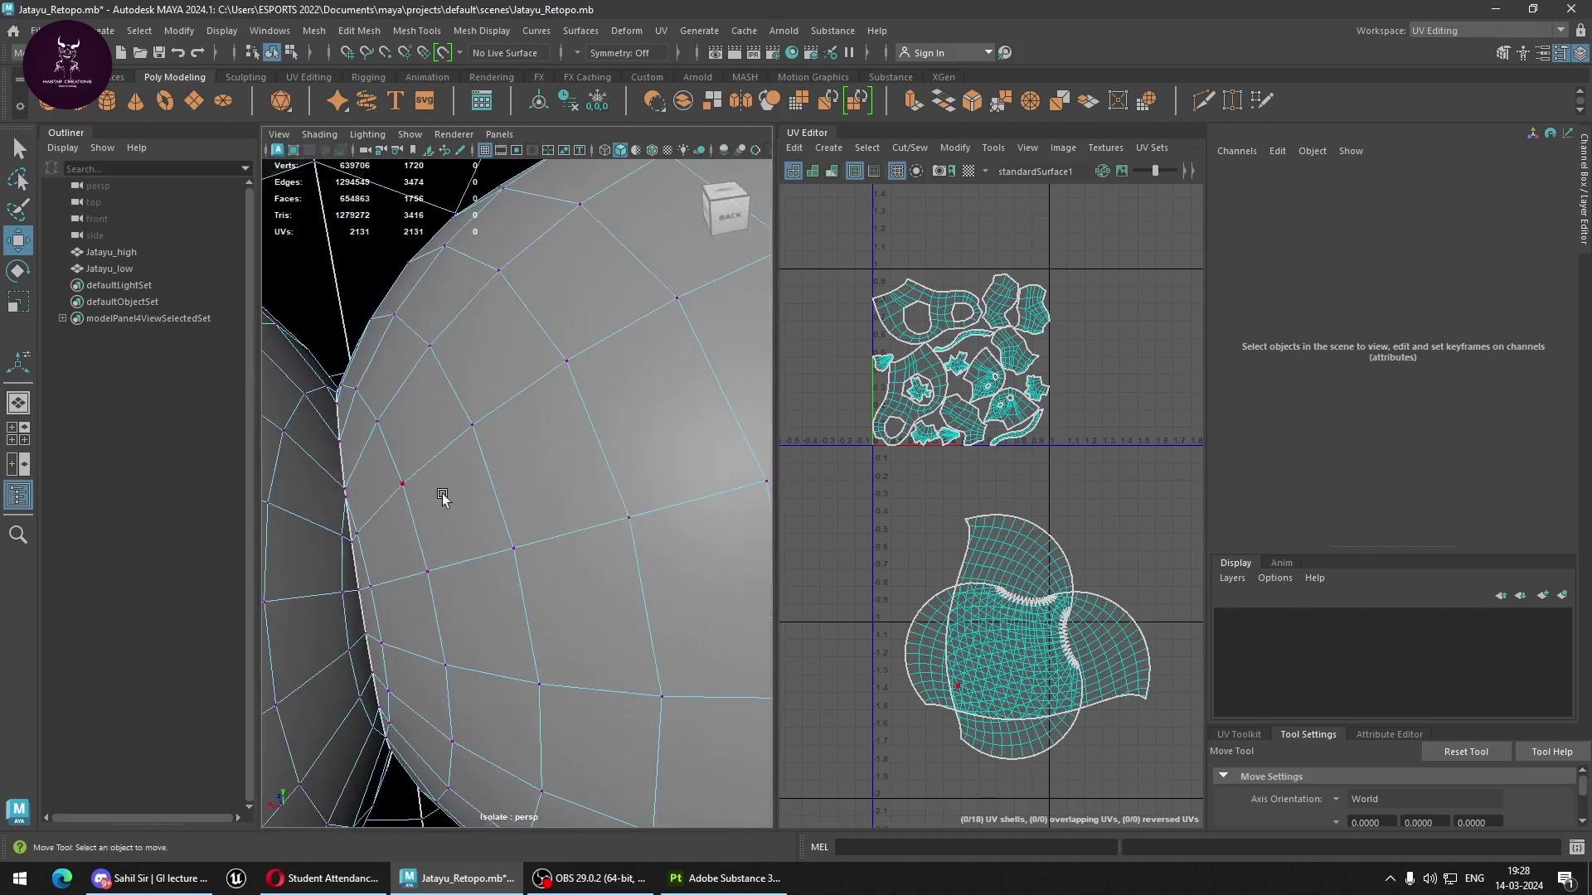
right_drag(444, 415, 448, 353)
Delete a vertical face loop on the first eyeball sphere.
right_drag(544, 351, 534, 391)
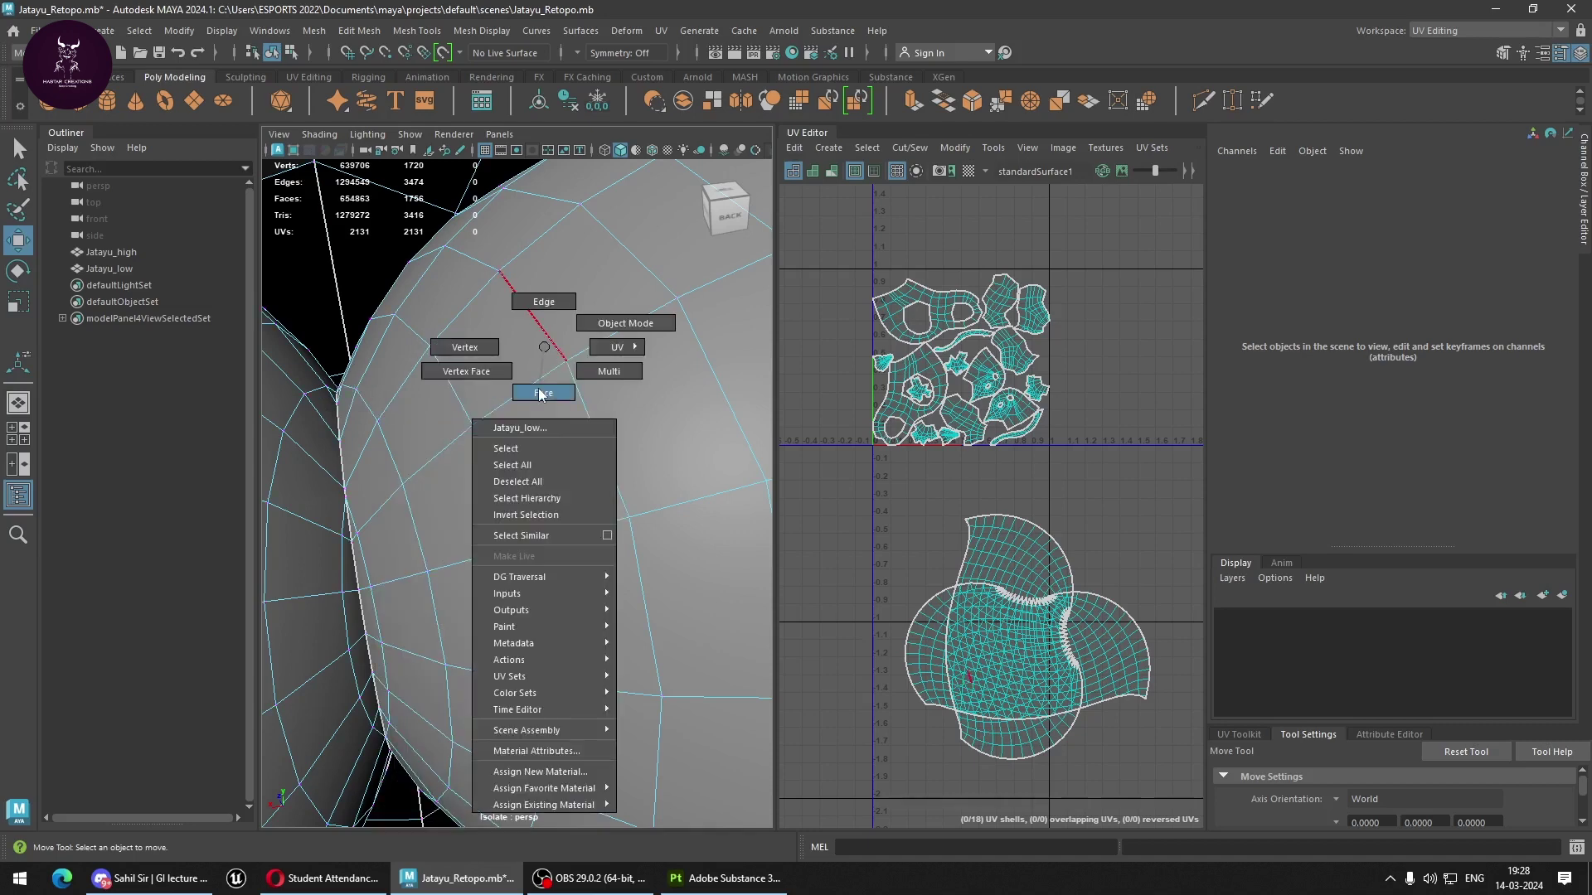
scroll(606, 398, down, 3)
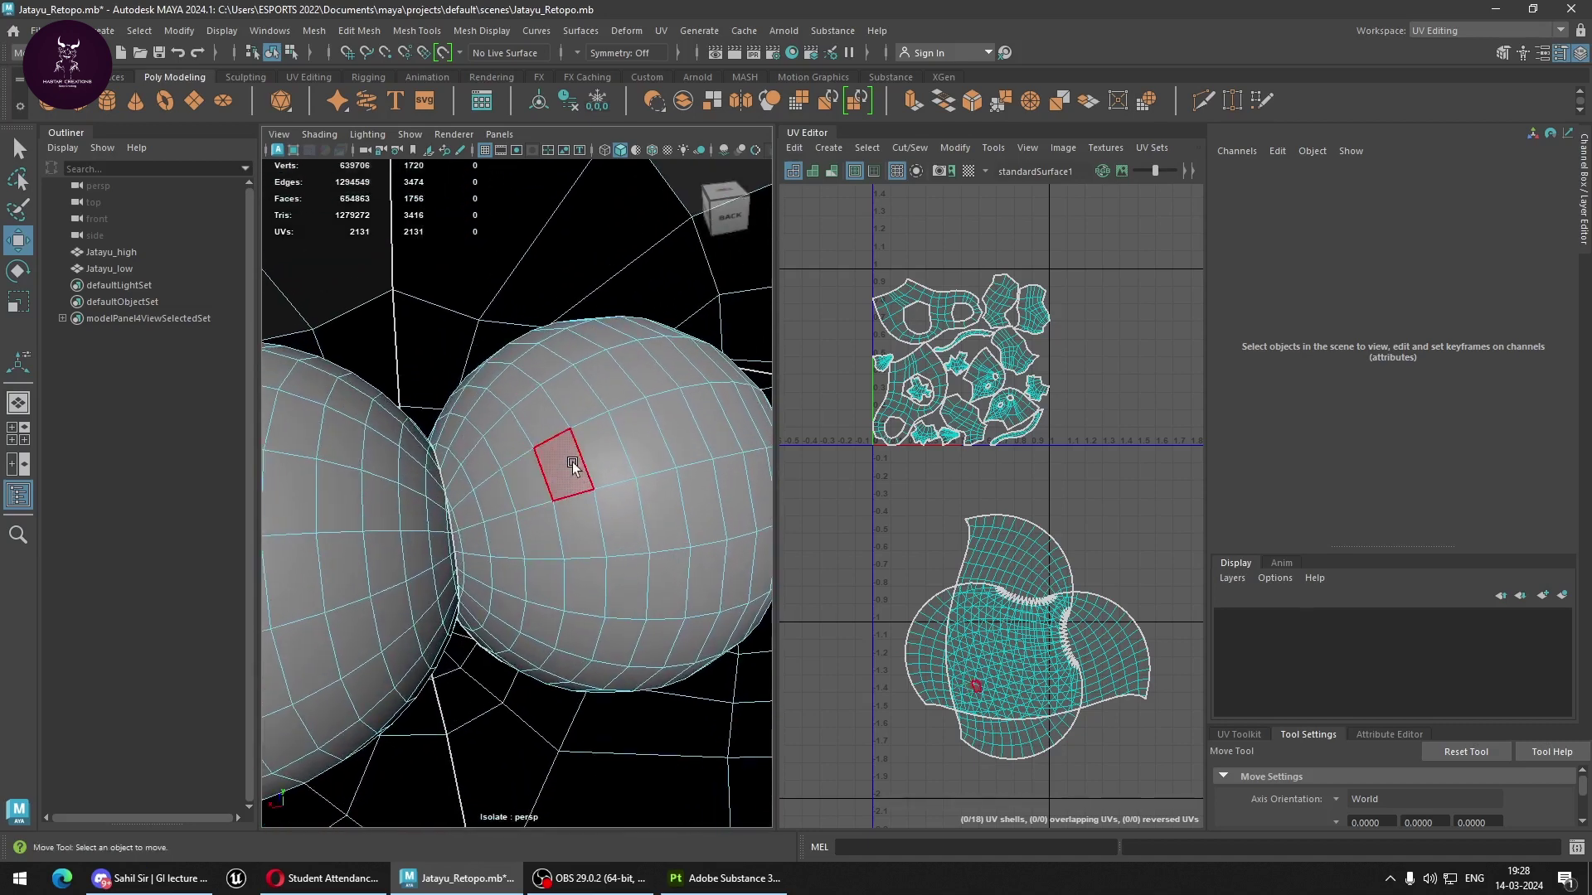
click(572, 466)
shift+double_click(589, 539)
key(Delete)
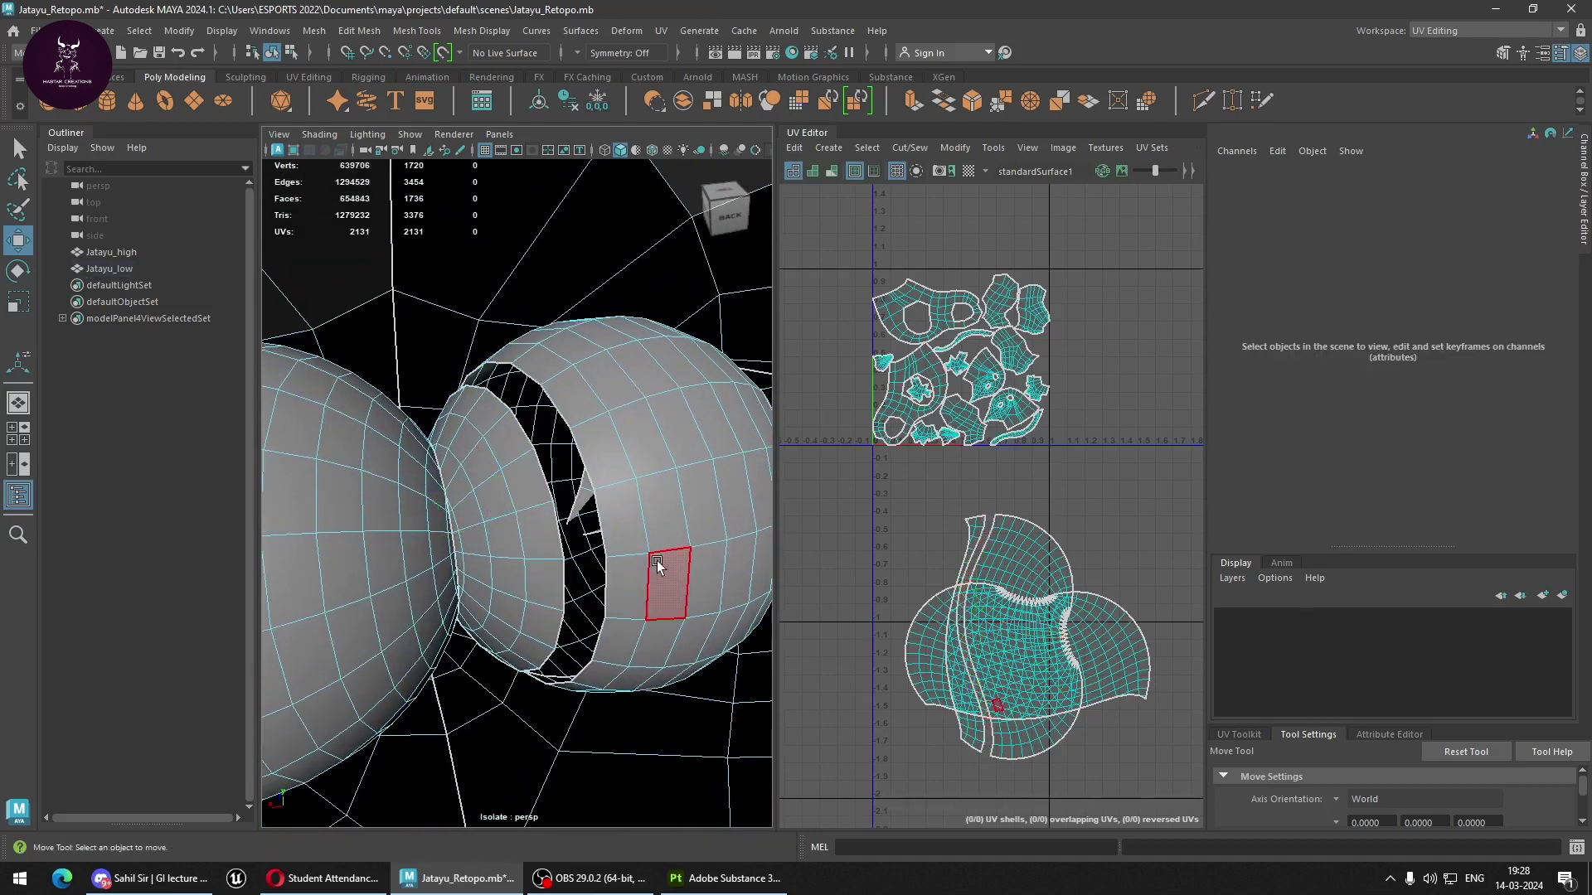
mouse_move(657, 564)
alt+mouse_down()
mouse_move(710, 525)
mouse_move(668, 550)
mouse_move(653, 536)
alt+mouse_up()
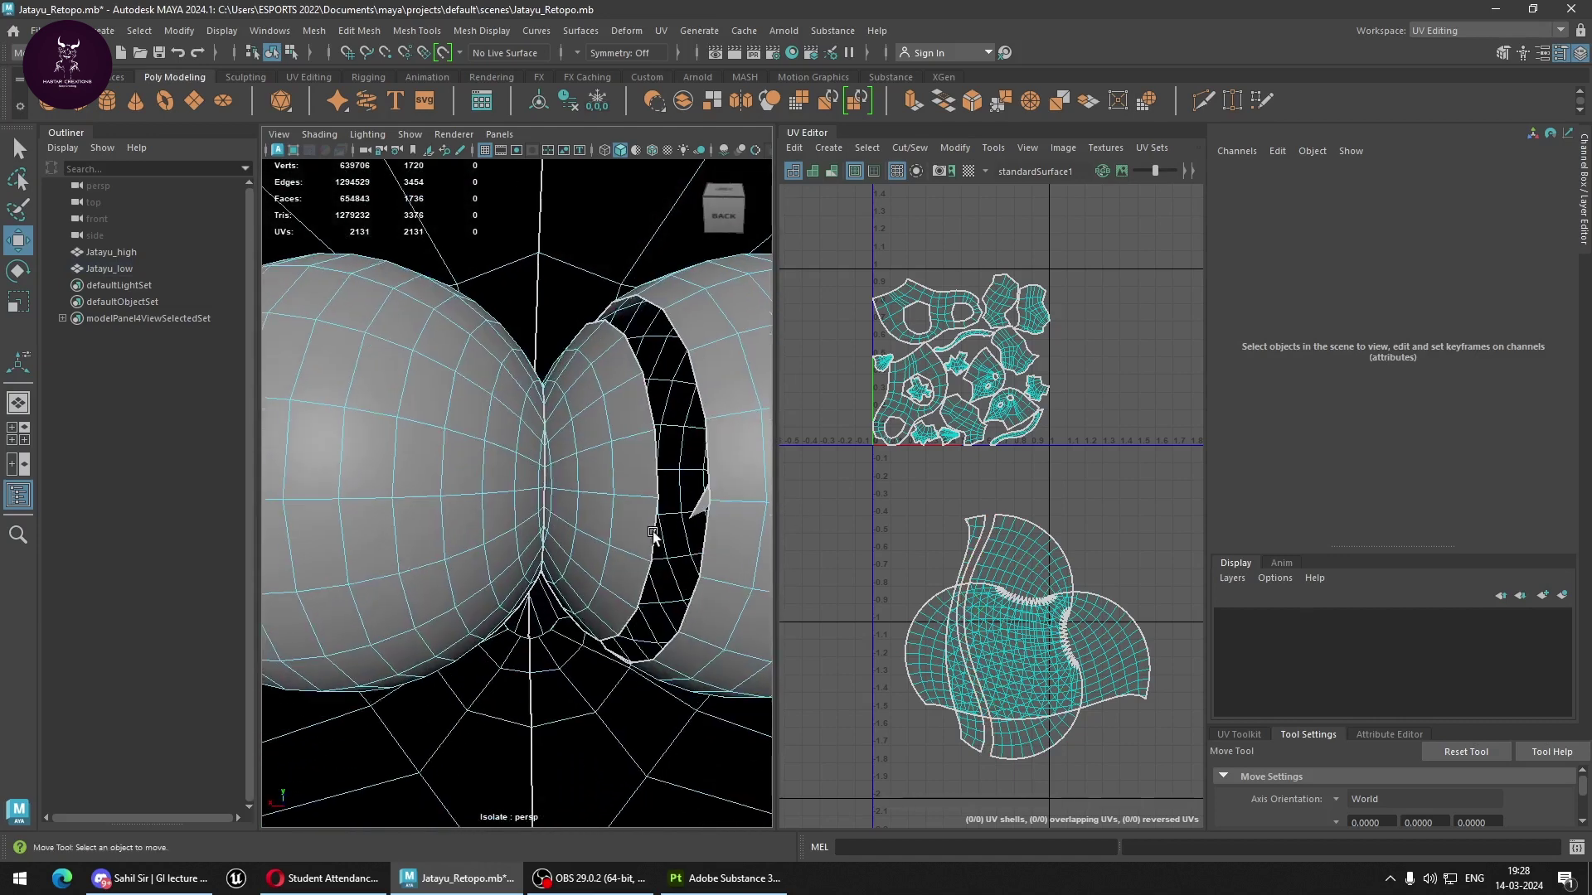
Delete a face loop on the left sphere and the inner halves of both eyeballs.
drag(420, 476, 437, 406)
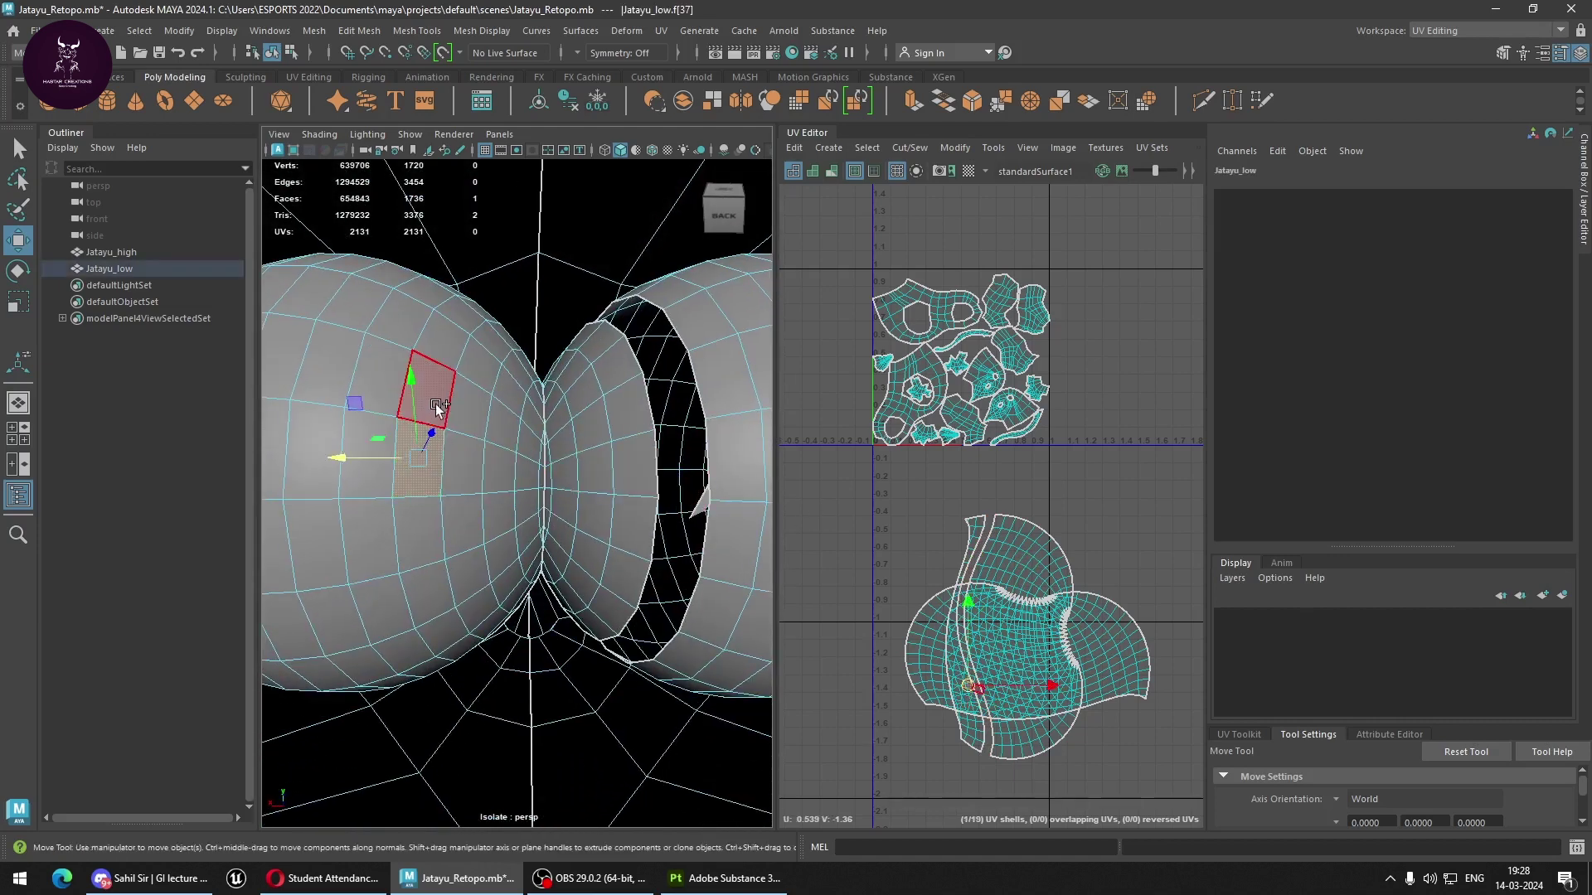
shift+double_click(437, 406)
key(Delete)
double_click(506, 435)
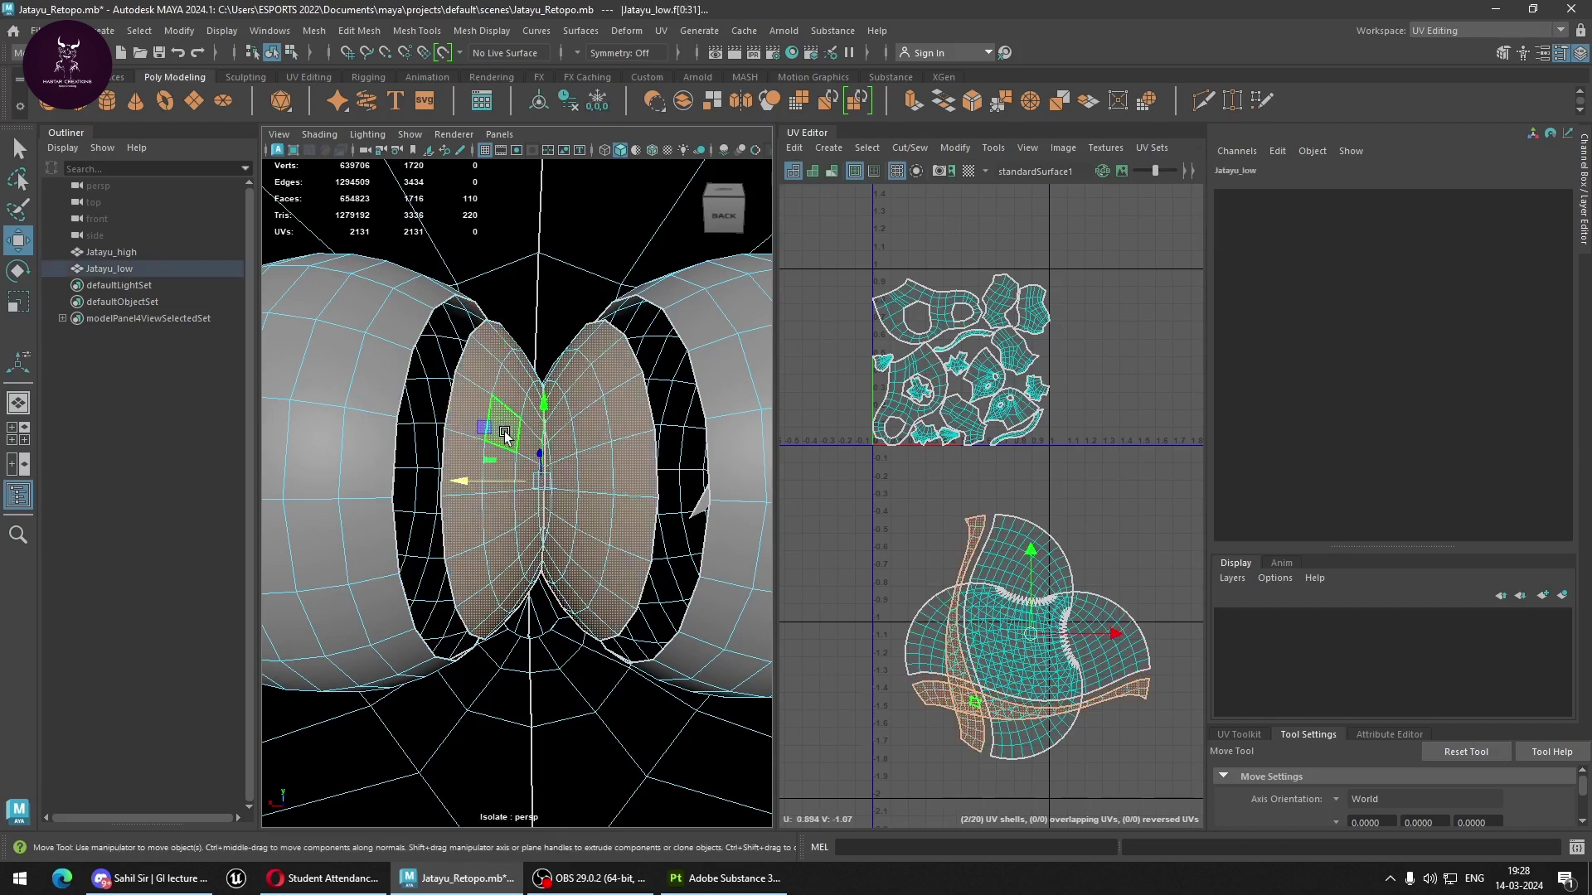
key(Delete)
Select the remaining eye shell's vertices in vertex mode.
scroll(594, 561, up, 5)
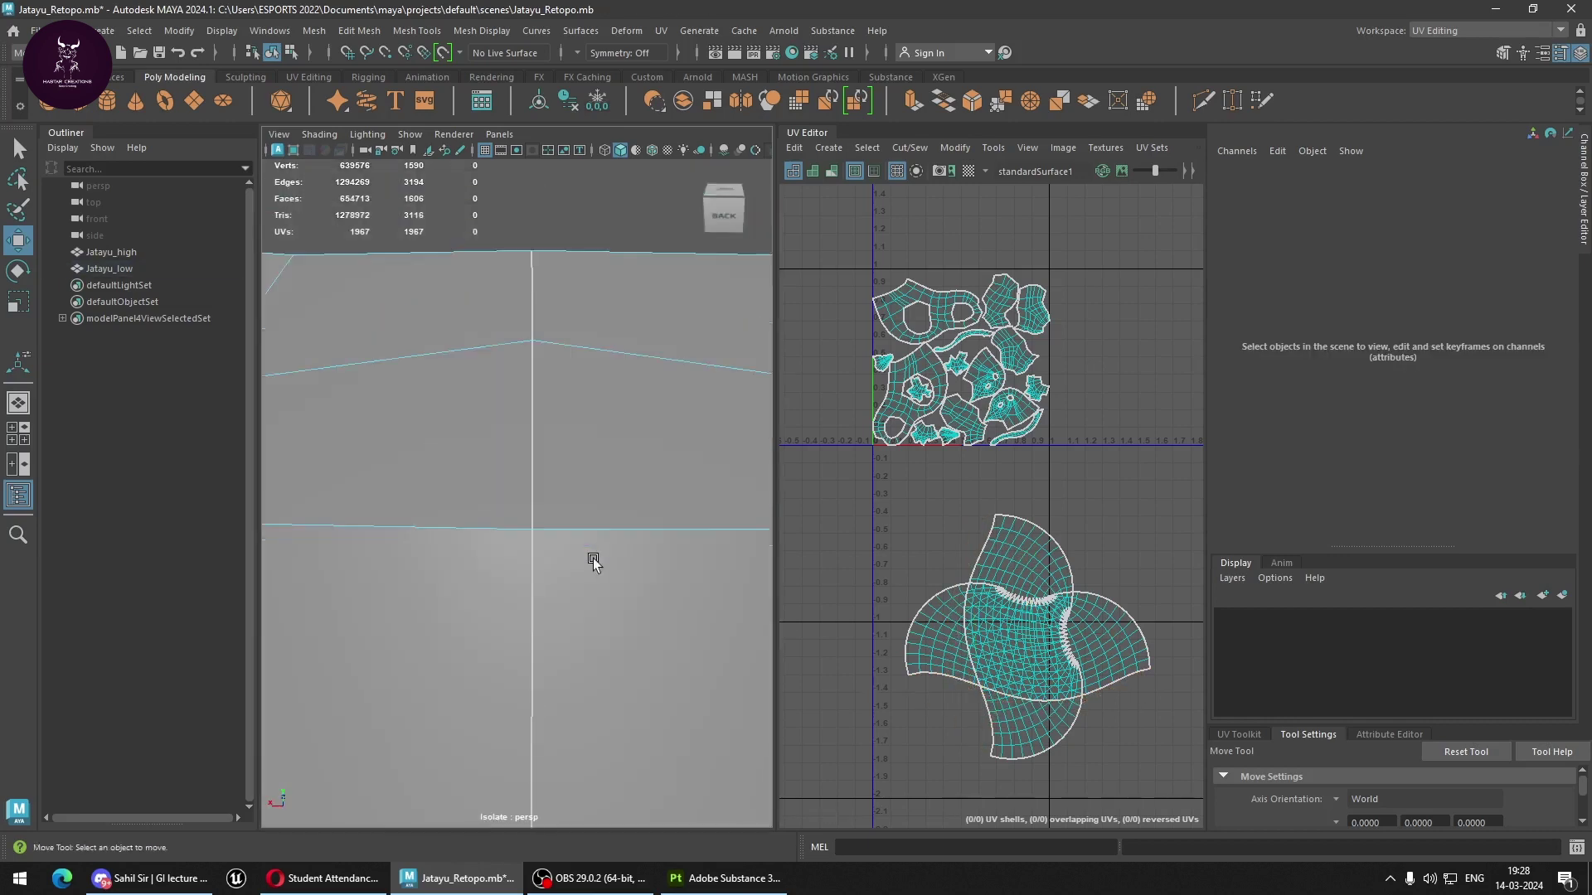
scroll(594, 561, down, 5)
mouse_move(594, 562)
alt+mouse_down()
mouse_move(645, 559)
mouse_move(569, 550)
alt+mouse_up()
scroll(630, 560, up, 3)
scroll(447, 490, down, 3)
click(570, 462)
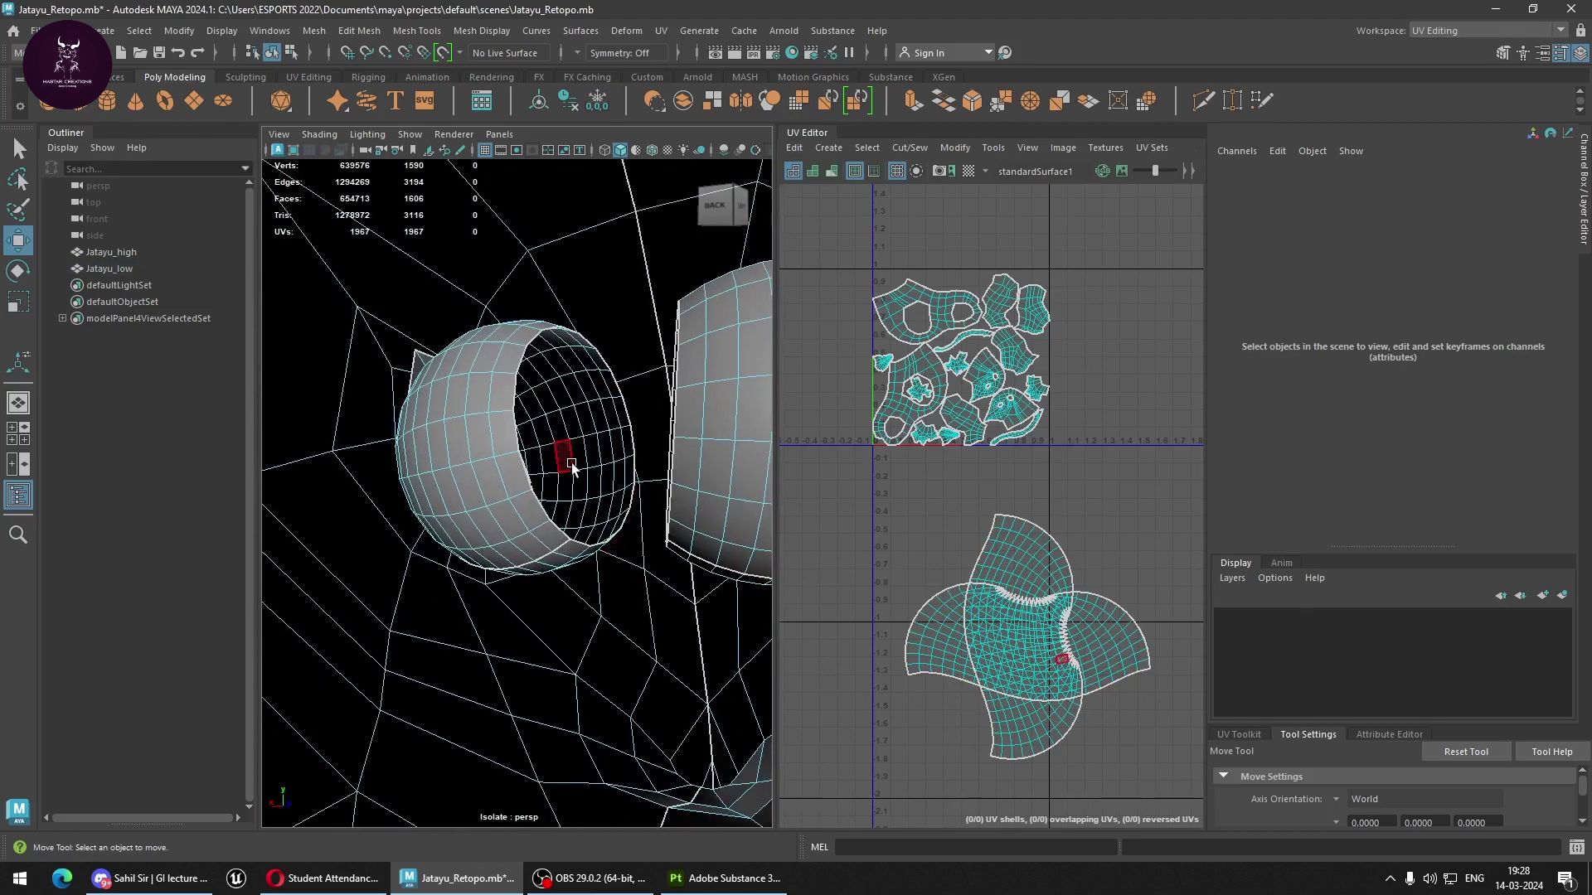
mouse_move(550, 383)
right_down()
mouse_move(578, 380)
mouse_move(504, 414)
mouse_move(436, 366)
right_up()
drag(382, 597, 676, 274)
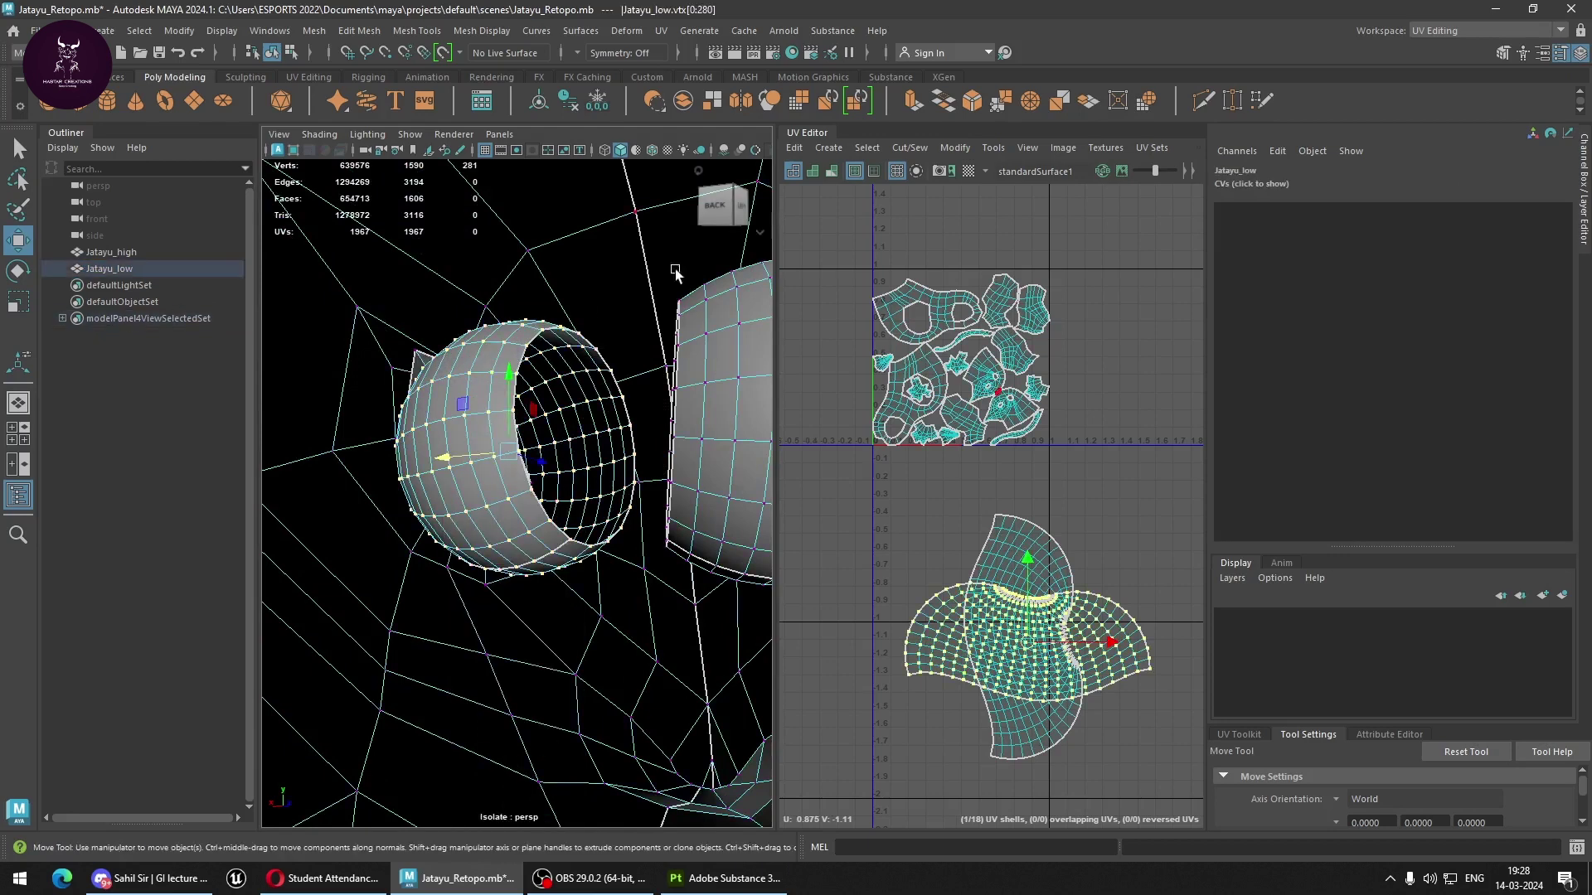
Try a cylindrical UV projection on the eye, then reselect the eye's faces.
click(828, 148)
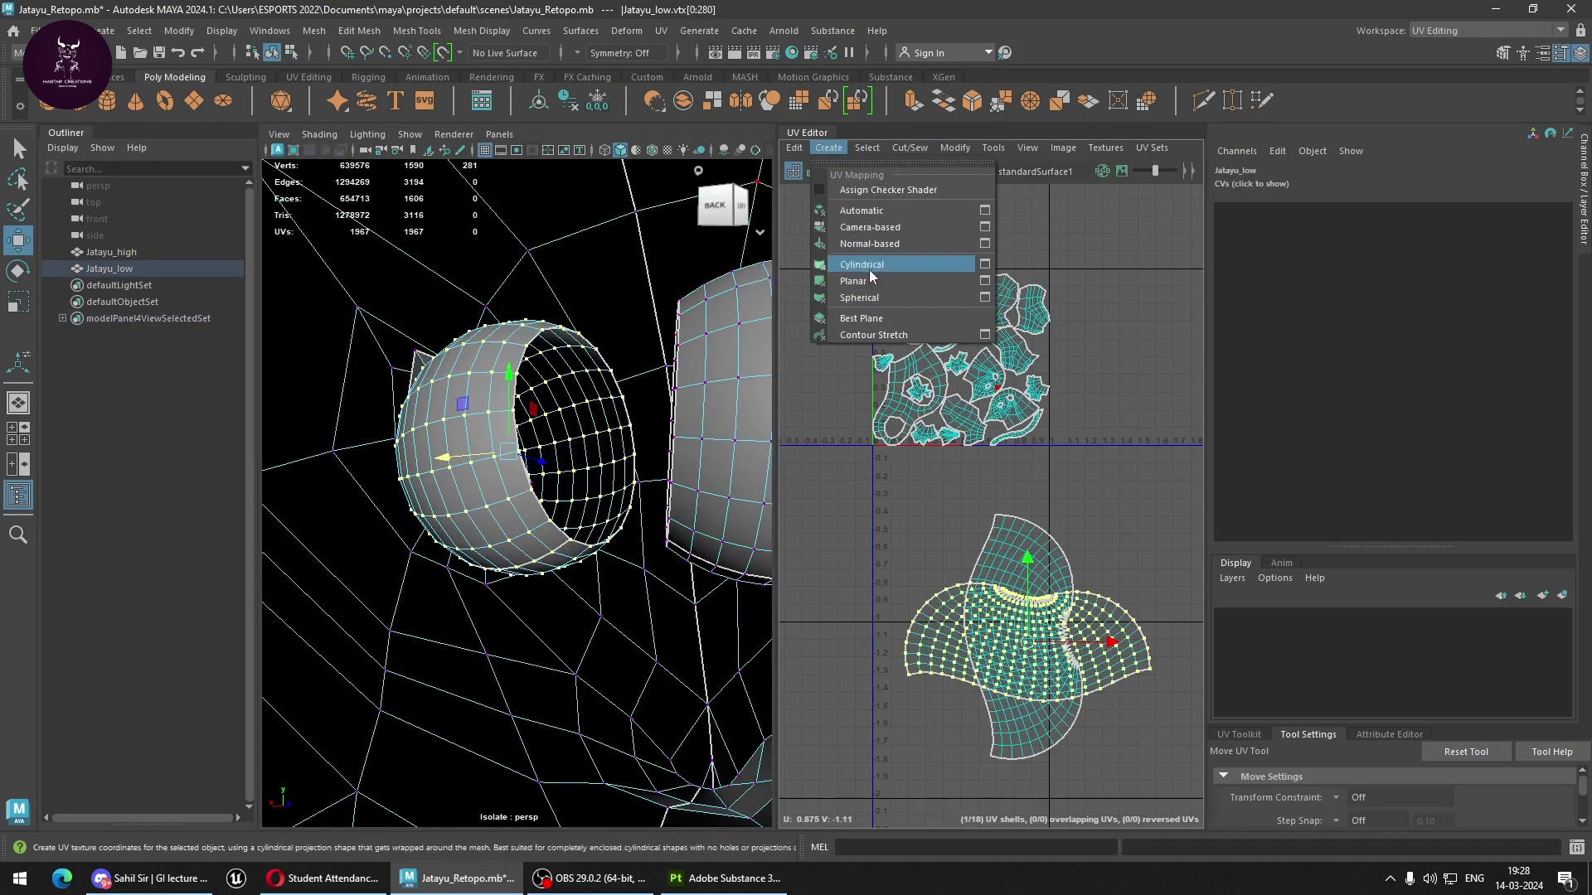
click(866, 271)
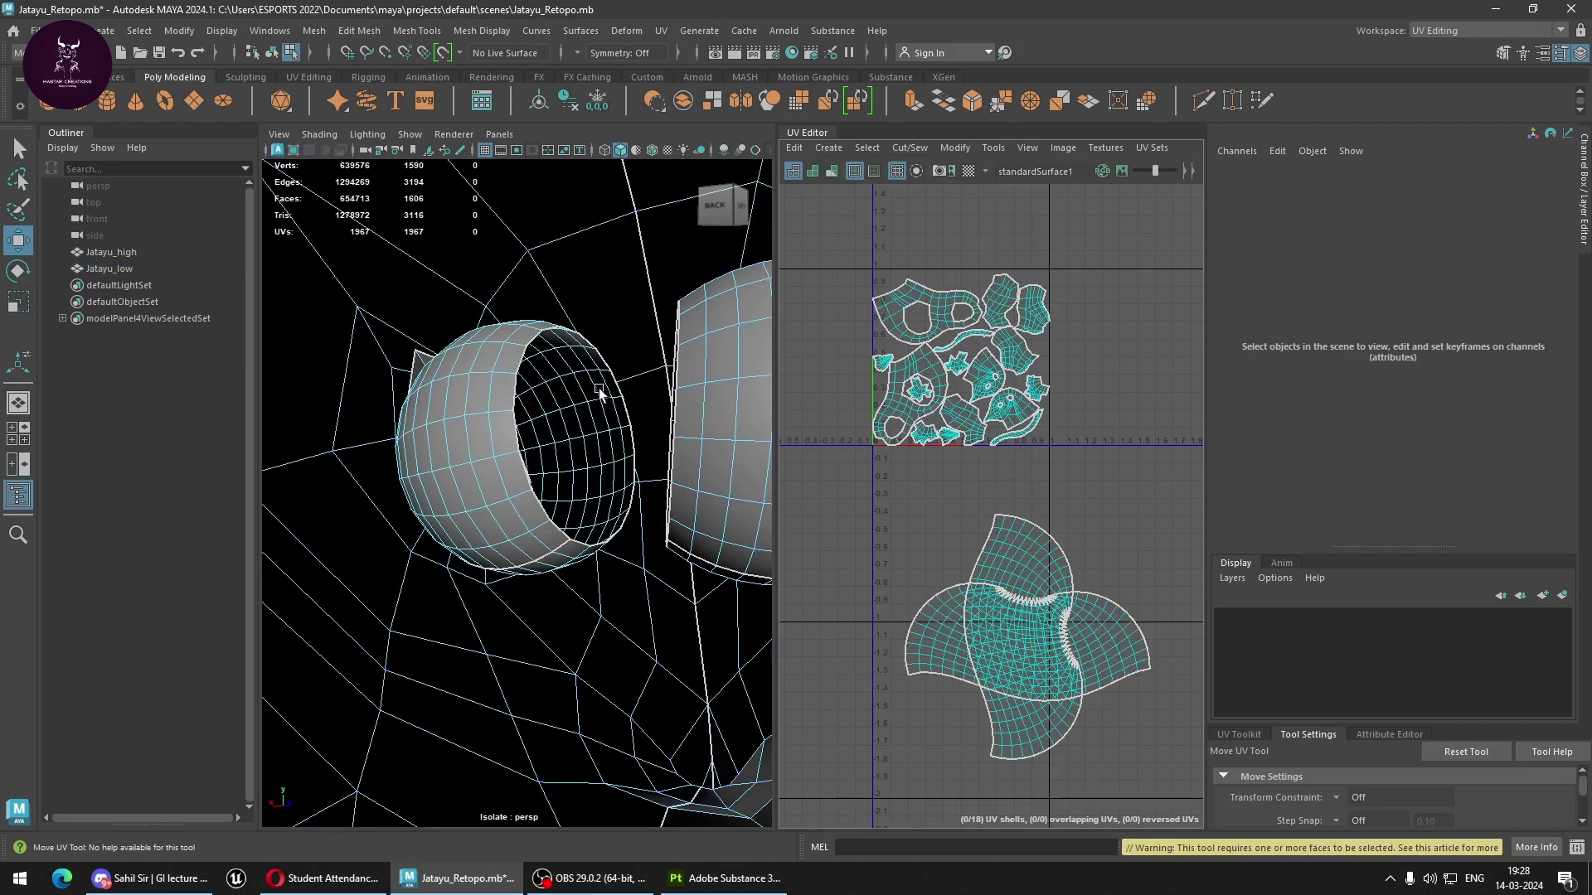
right_drag(599, 393, 675, 363)
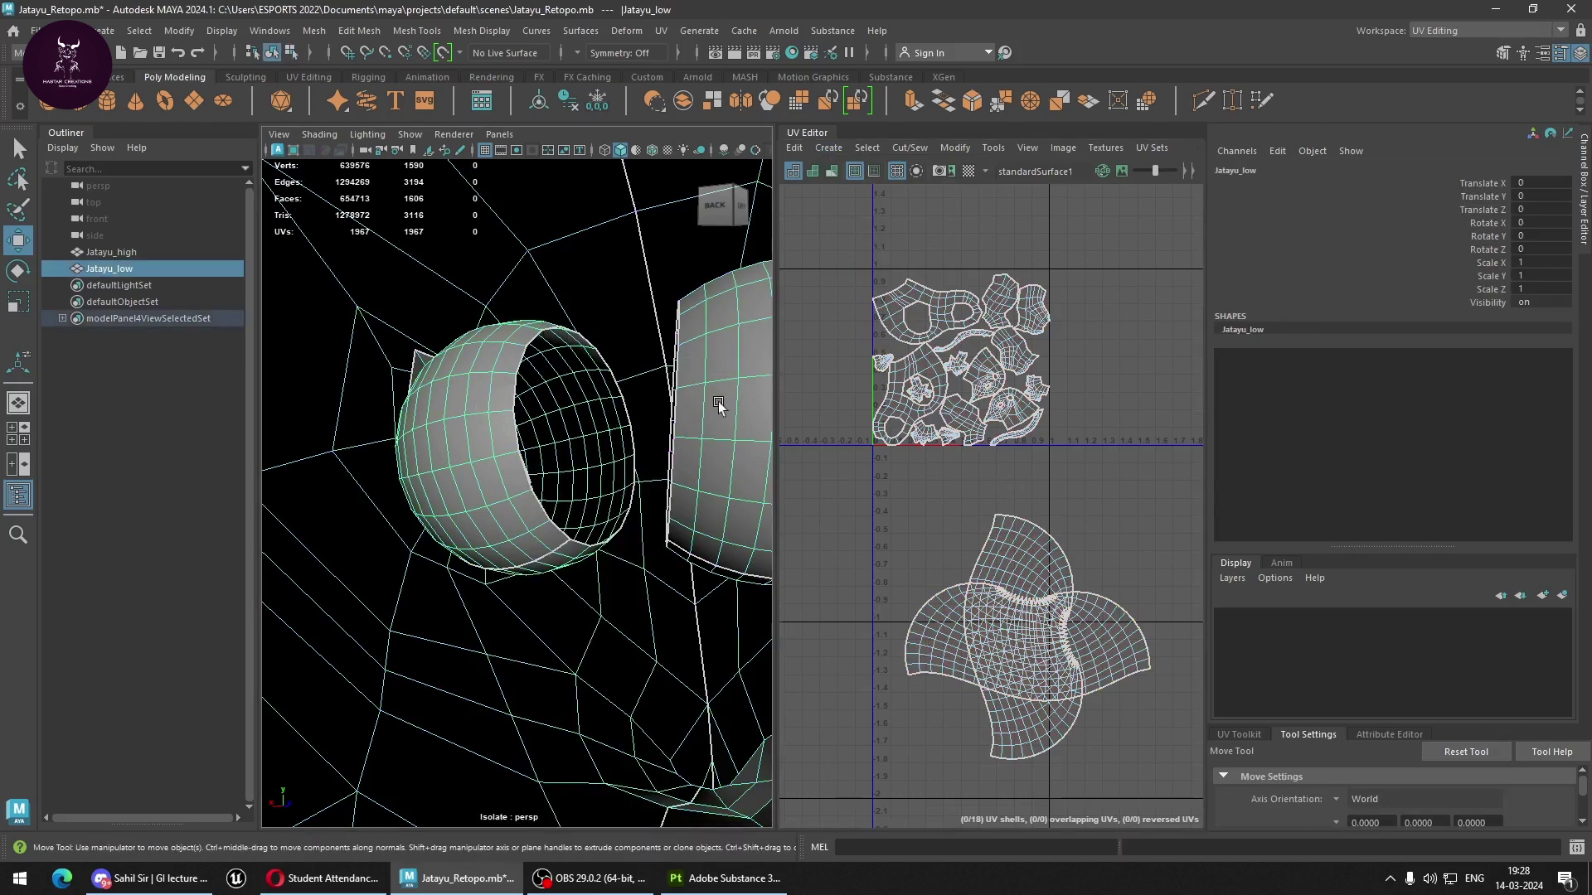
click(452, 352)
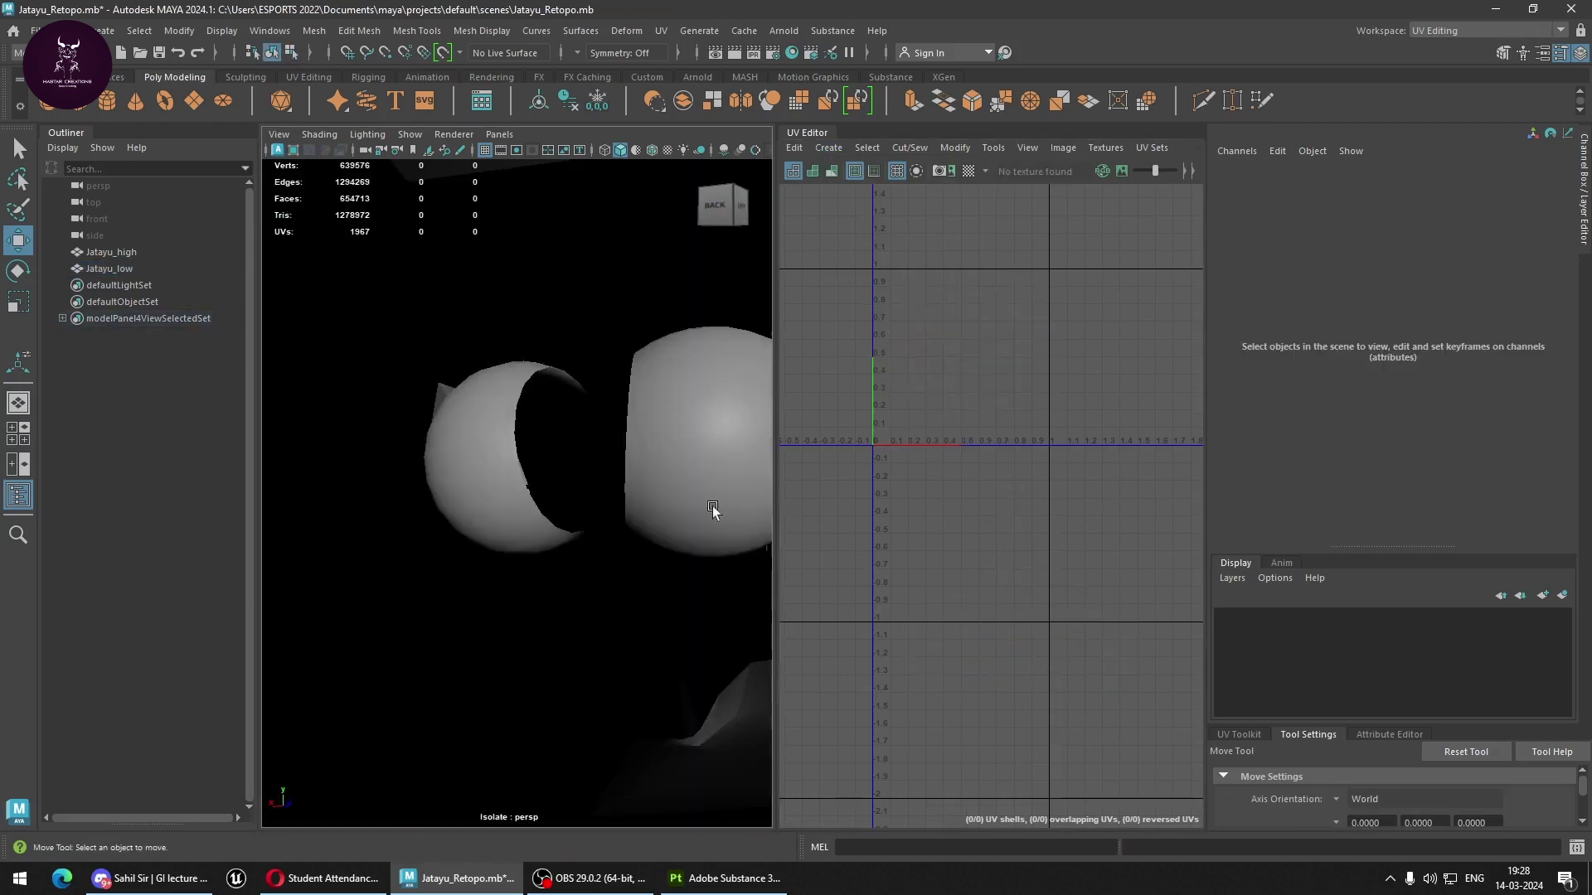
right_drag(491, 413, 492, 436)
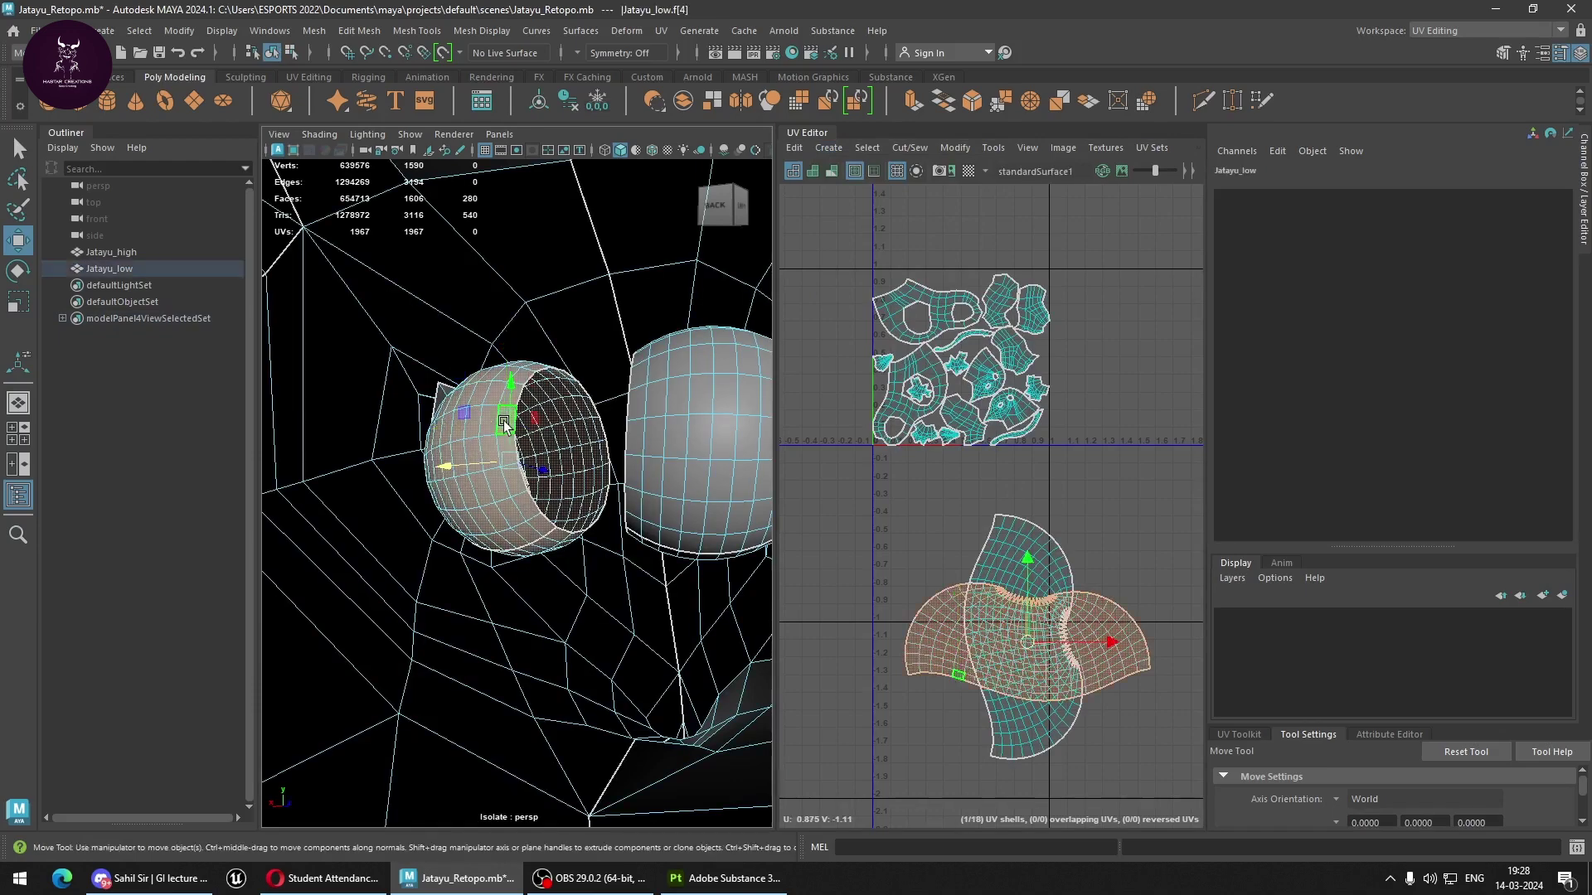
Planar-project the first eye and move its shell lower left, below the 0–1 tile.
click(829, 147)
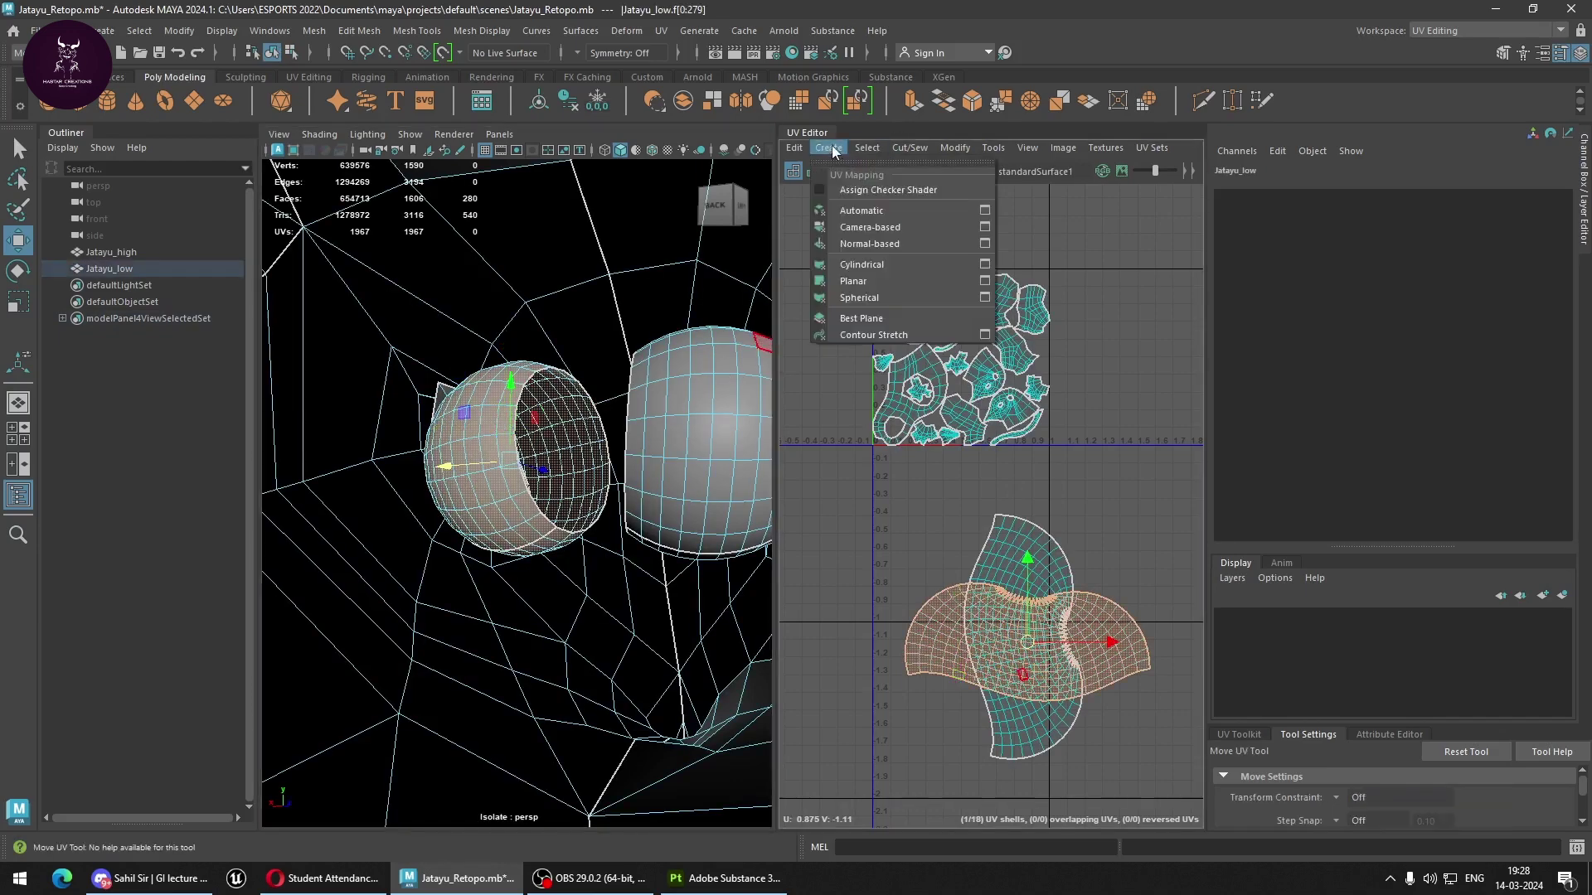
click(856, 281)
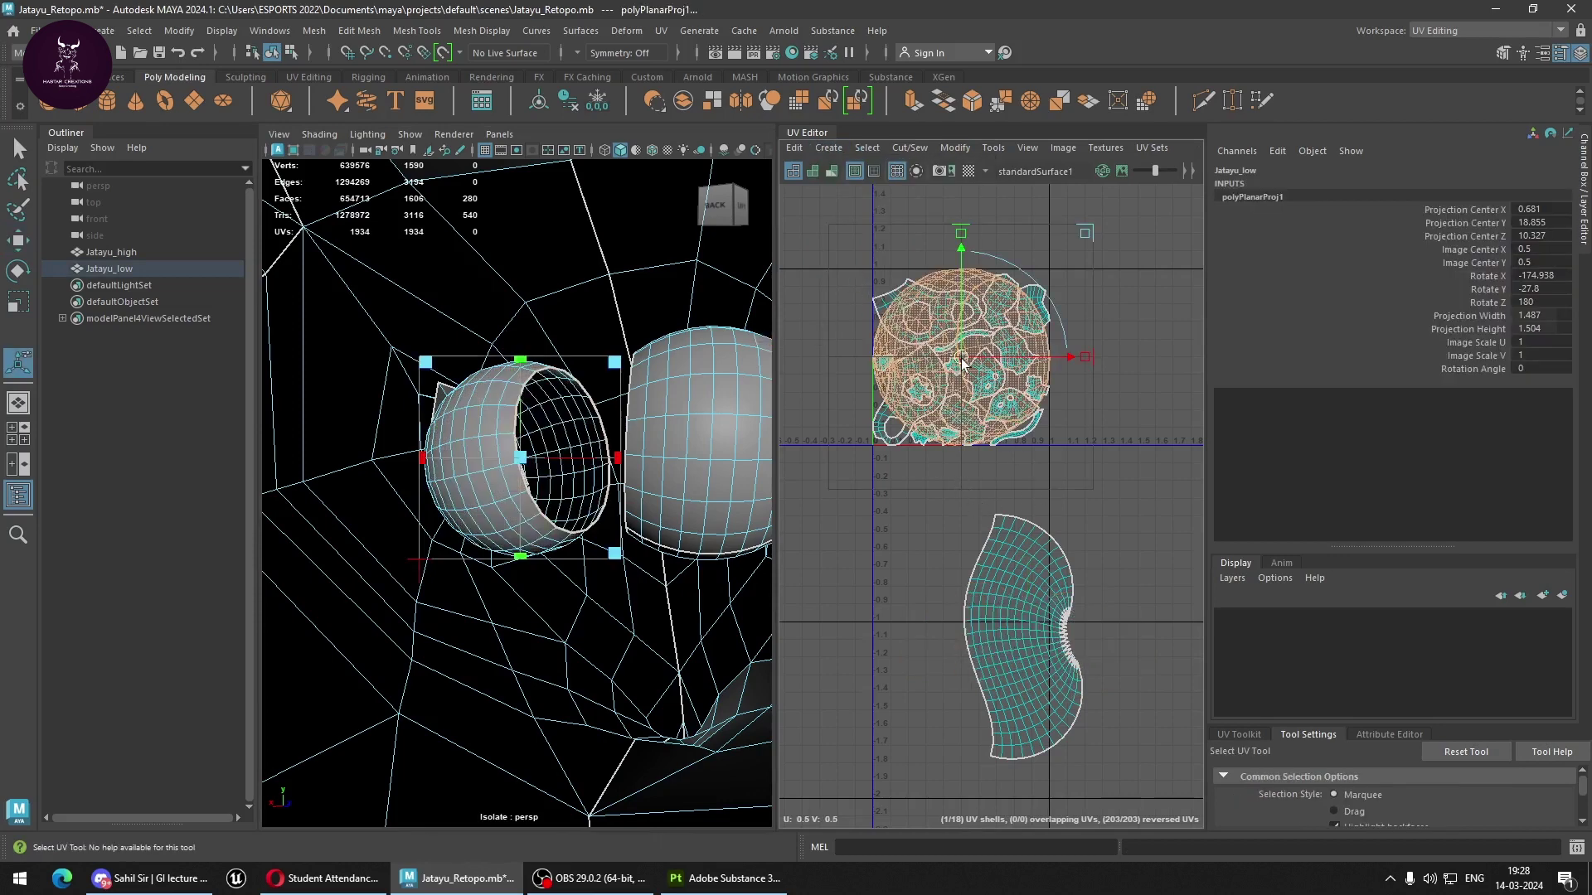
drag(962, 363, 876, 645)
alt+drag(580, 498, 720, 436)
Planar-project the second eye, move its shell lower right, and select that shell.
click(722, 439)
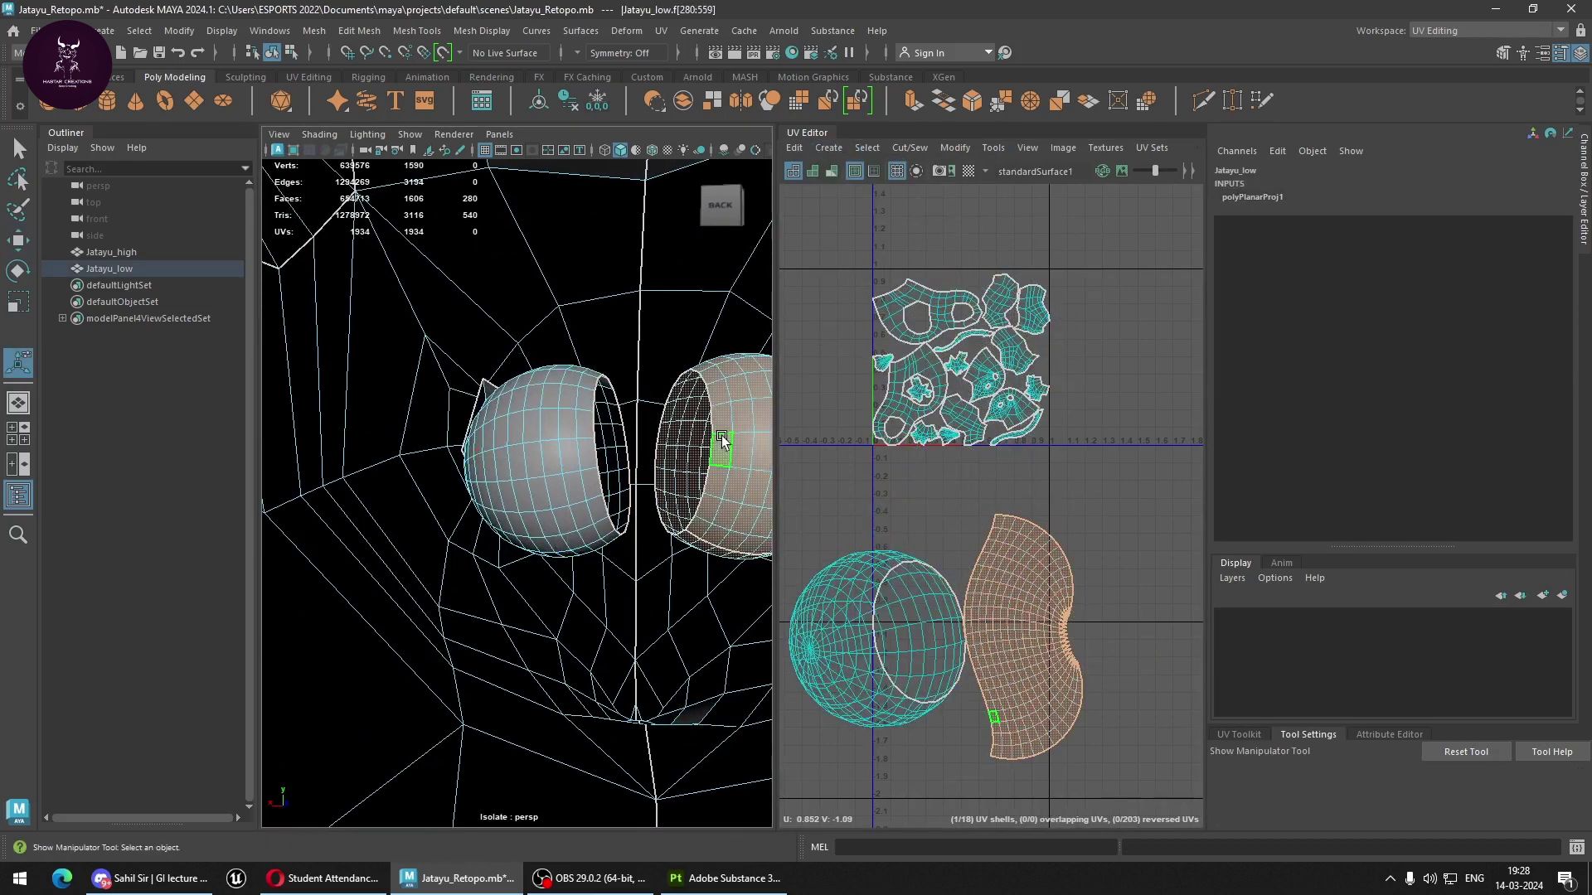
click(817, 147)
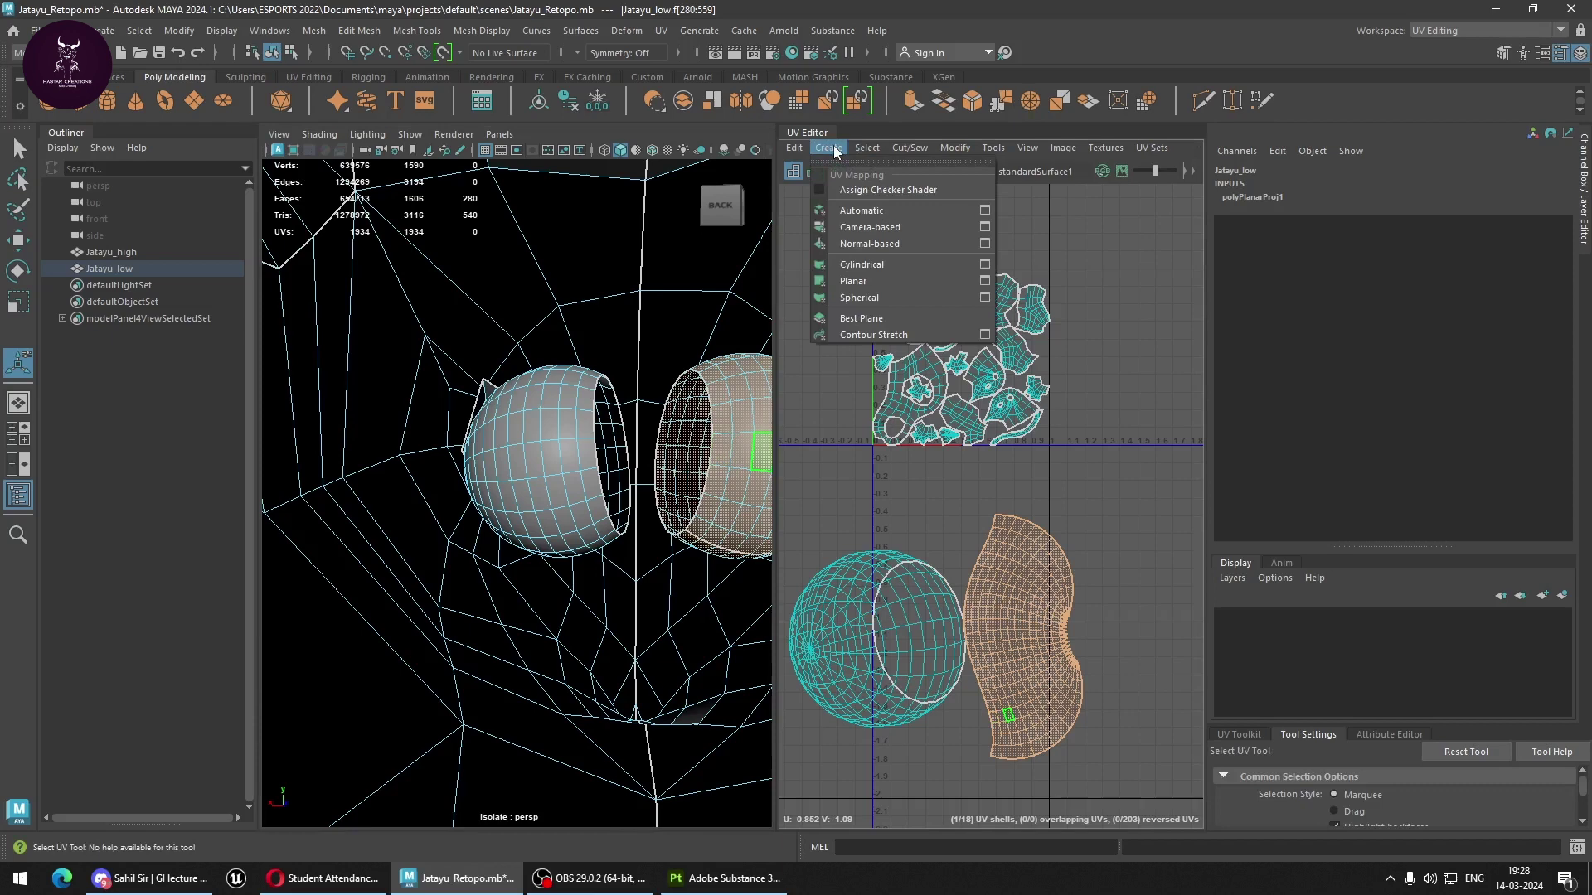
click(856, 281)
drag(983, 366, 1109, 632)
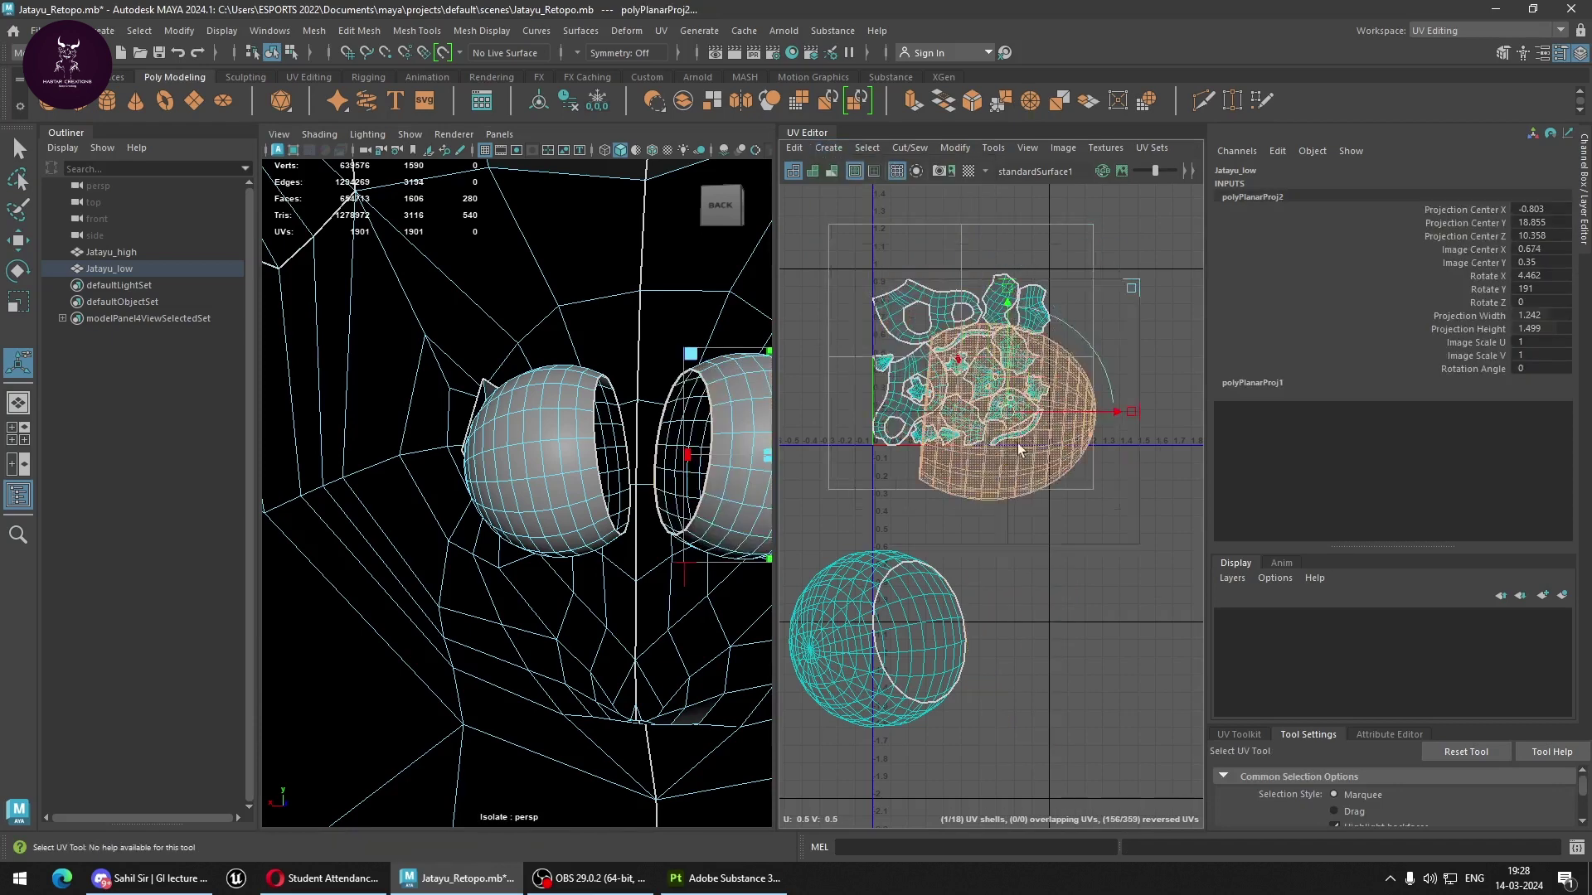
right_drag(996, 500, 1073, 443)
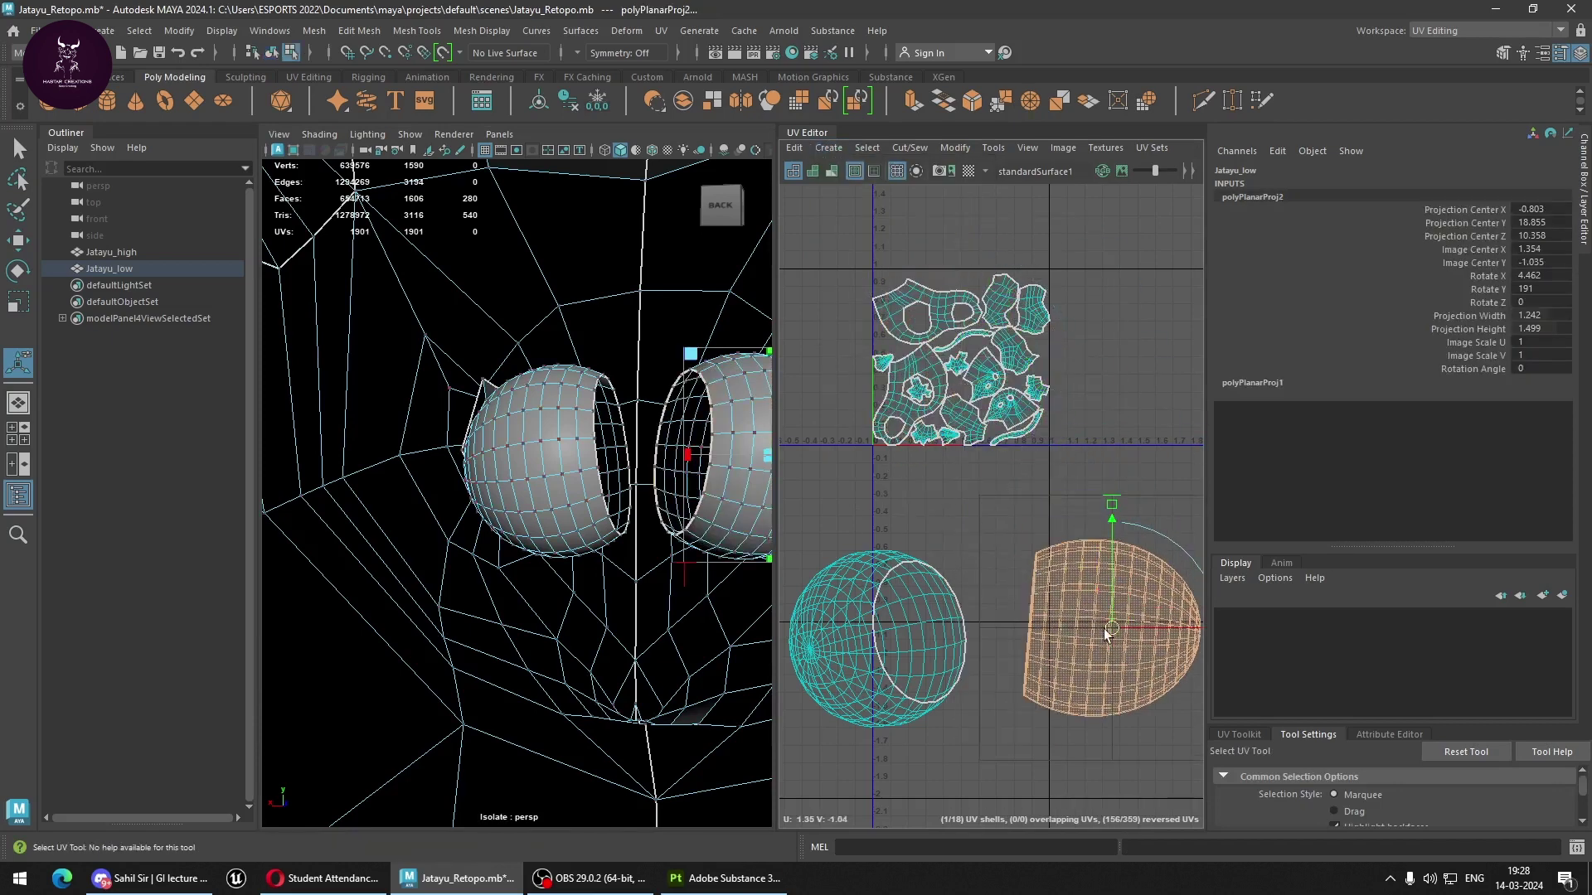
click(1058, 454)
click(1069, 590)
Unfold both eye shells, then select every UV shell and unfold them all.
right_drag(1065, 535, 825, 519)
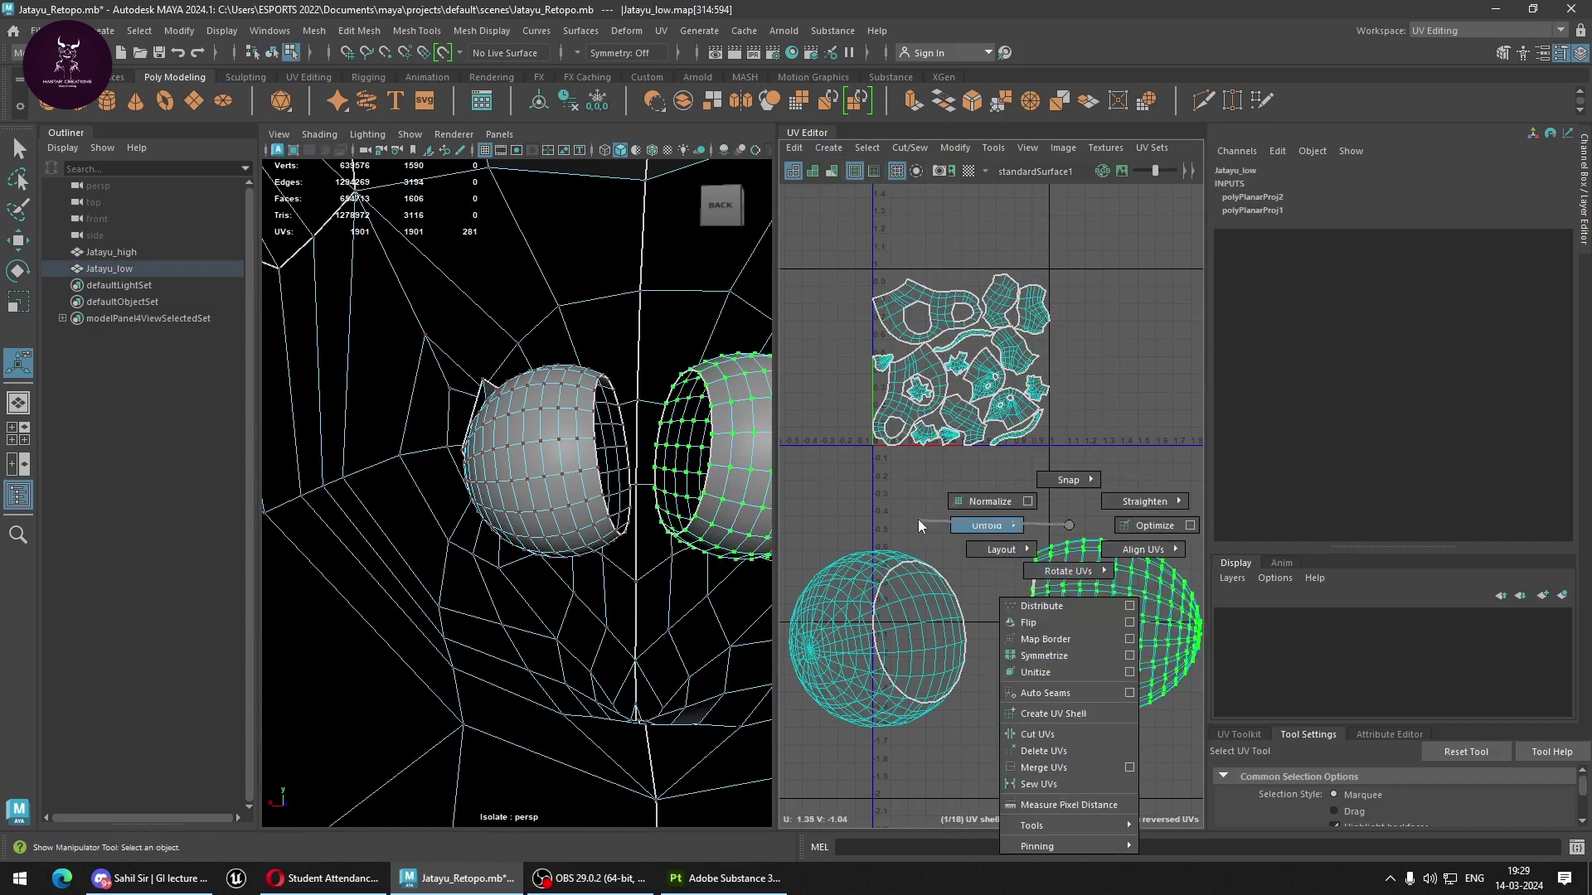
click(897, 615)
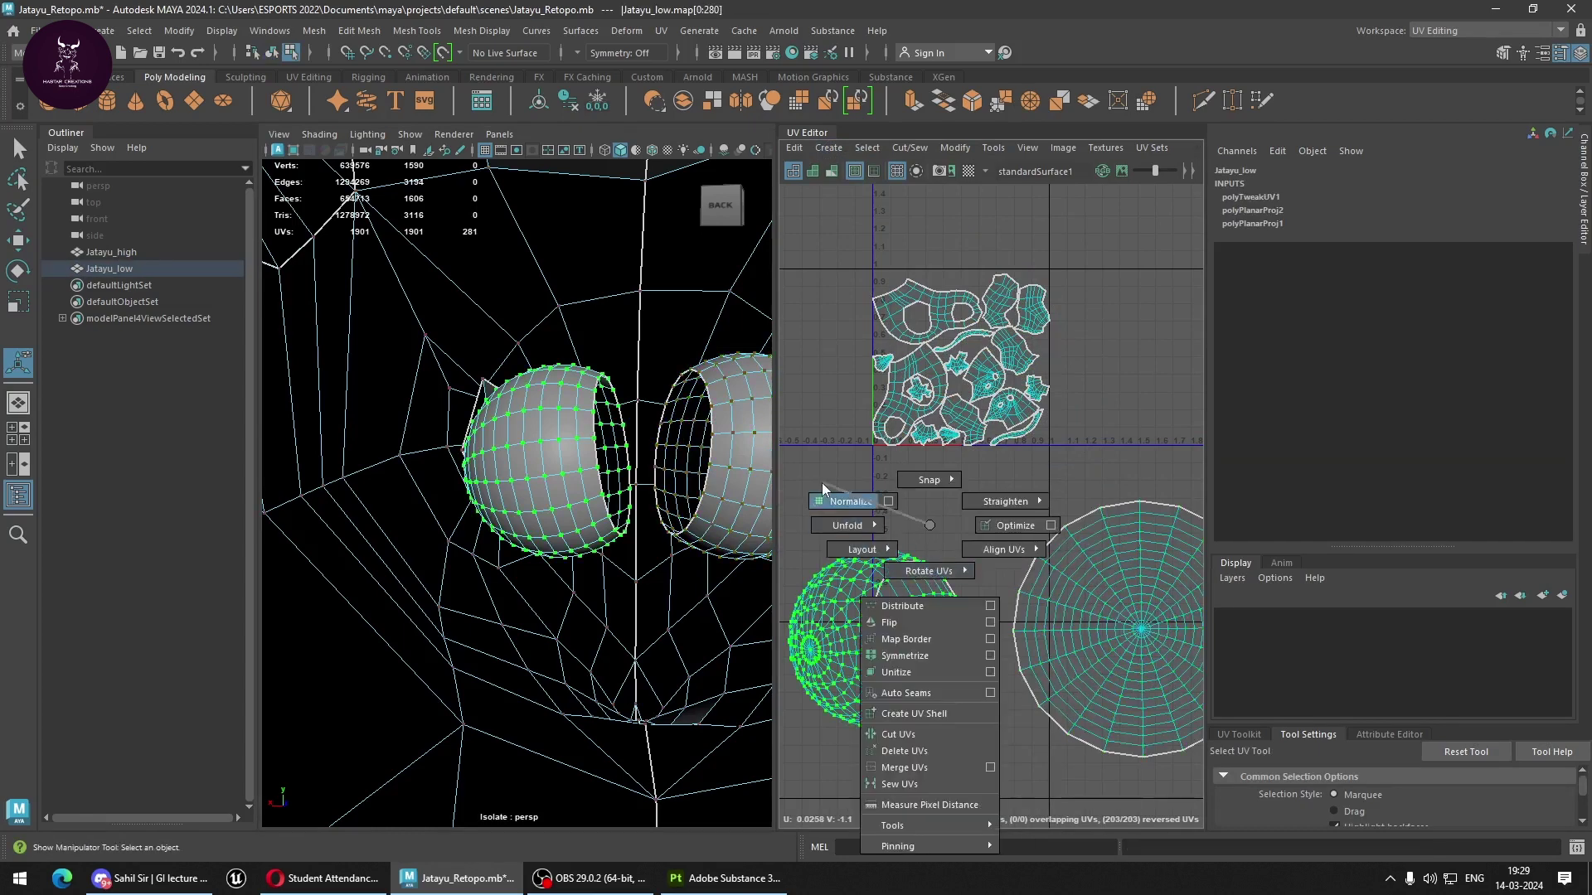
shift+right_drag(912, 493, 688, 502)
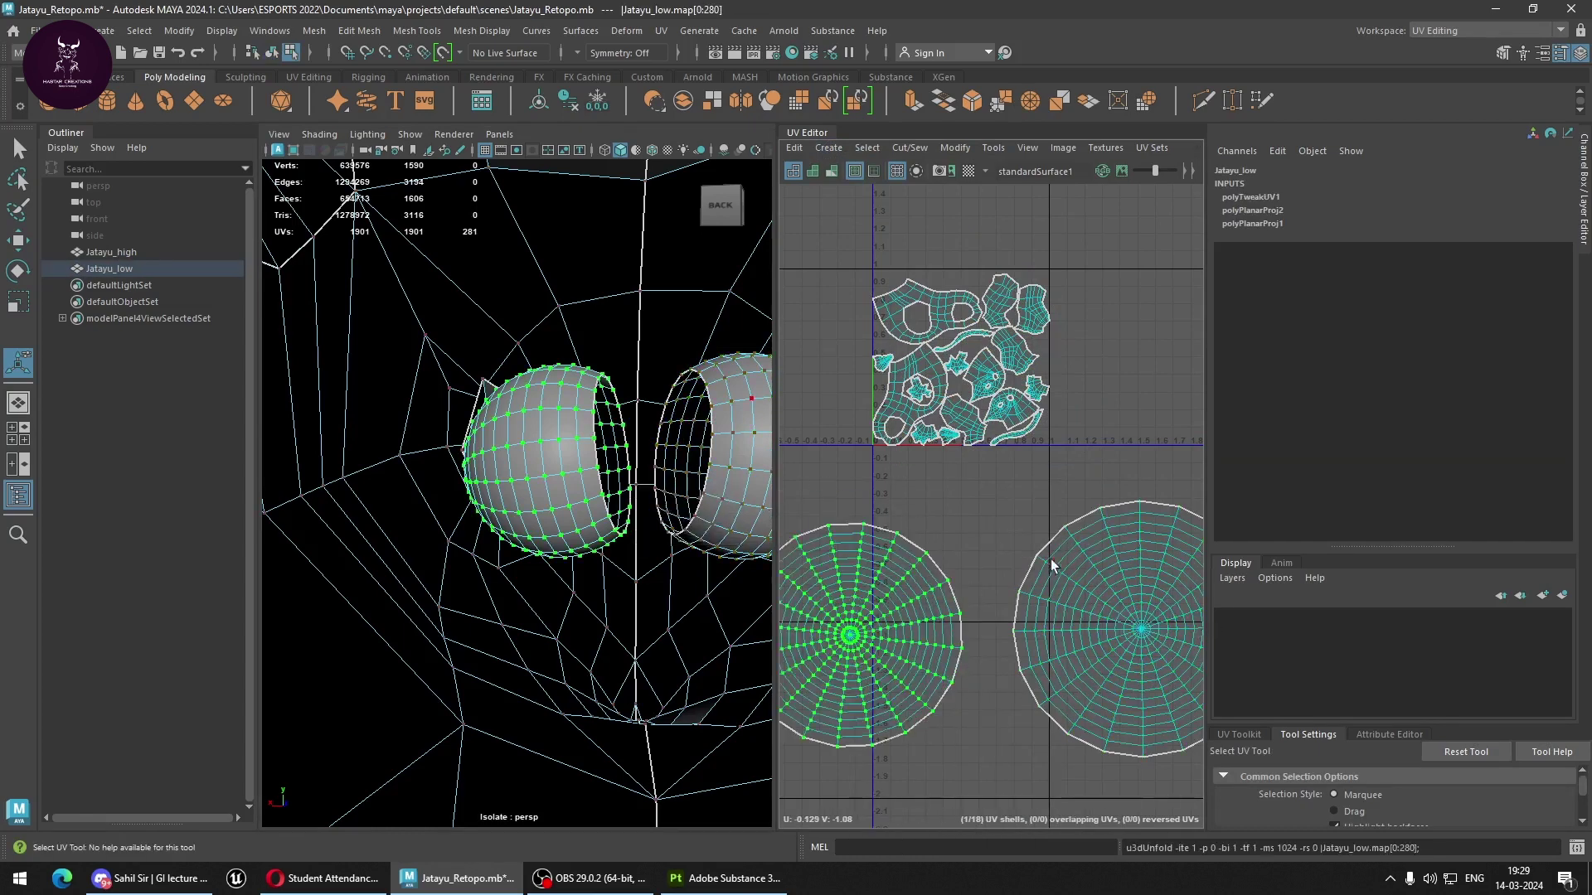
scroll(1101, 510, down, 3)
drag(886, 251, 1179, 767)
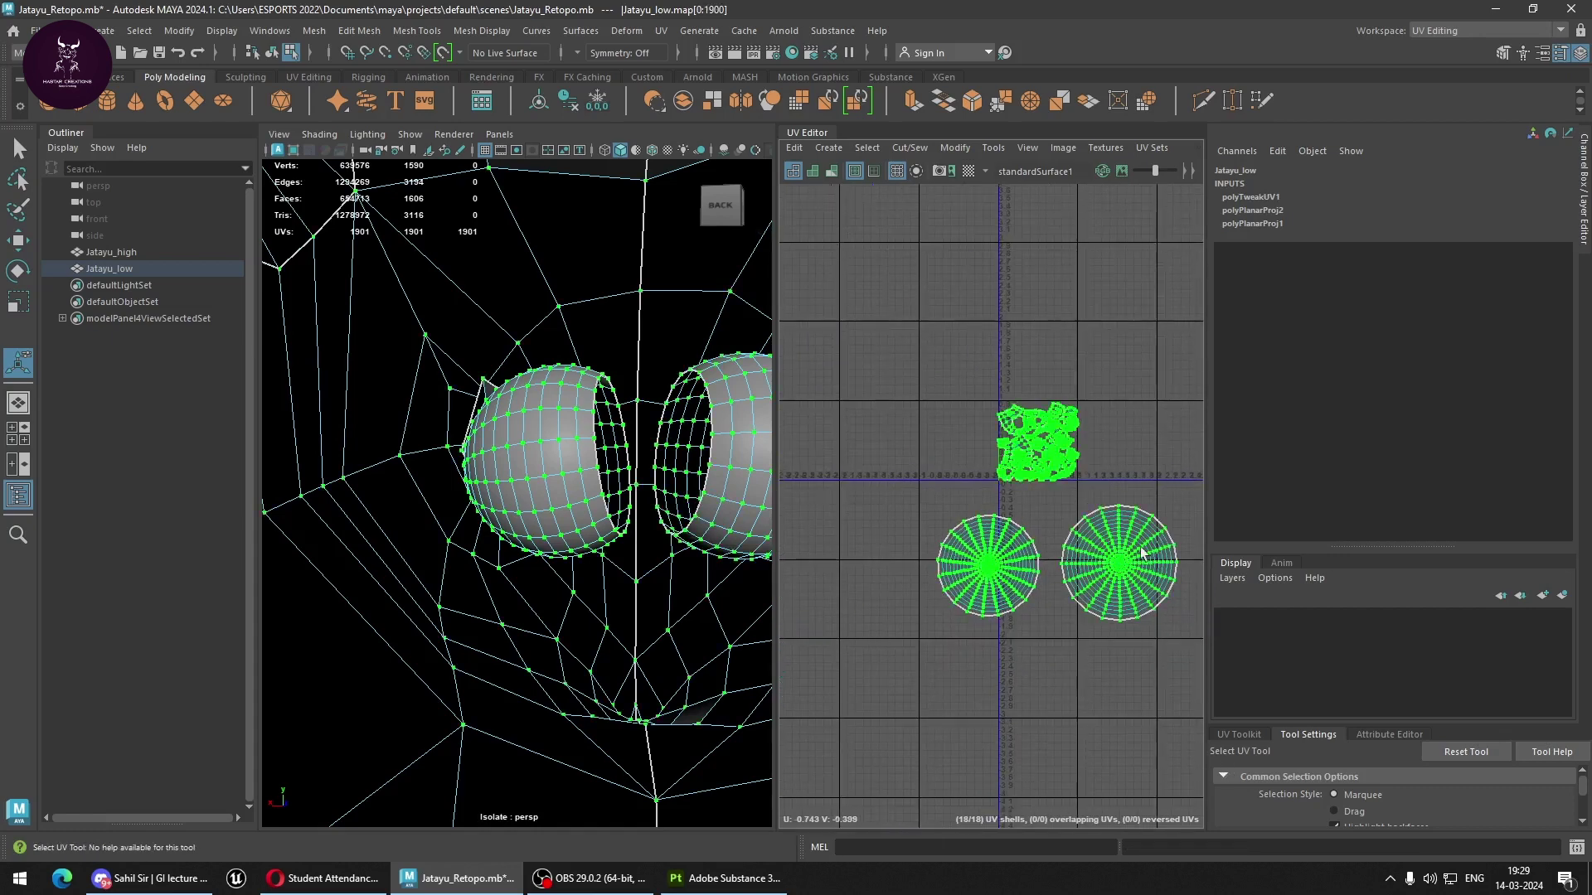
shift+right_click(1131, 514)
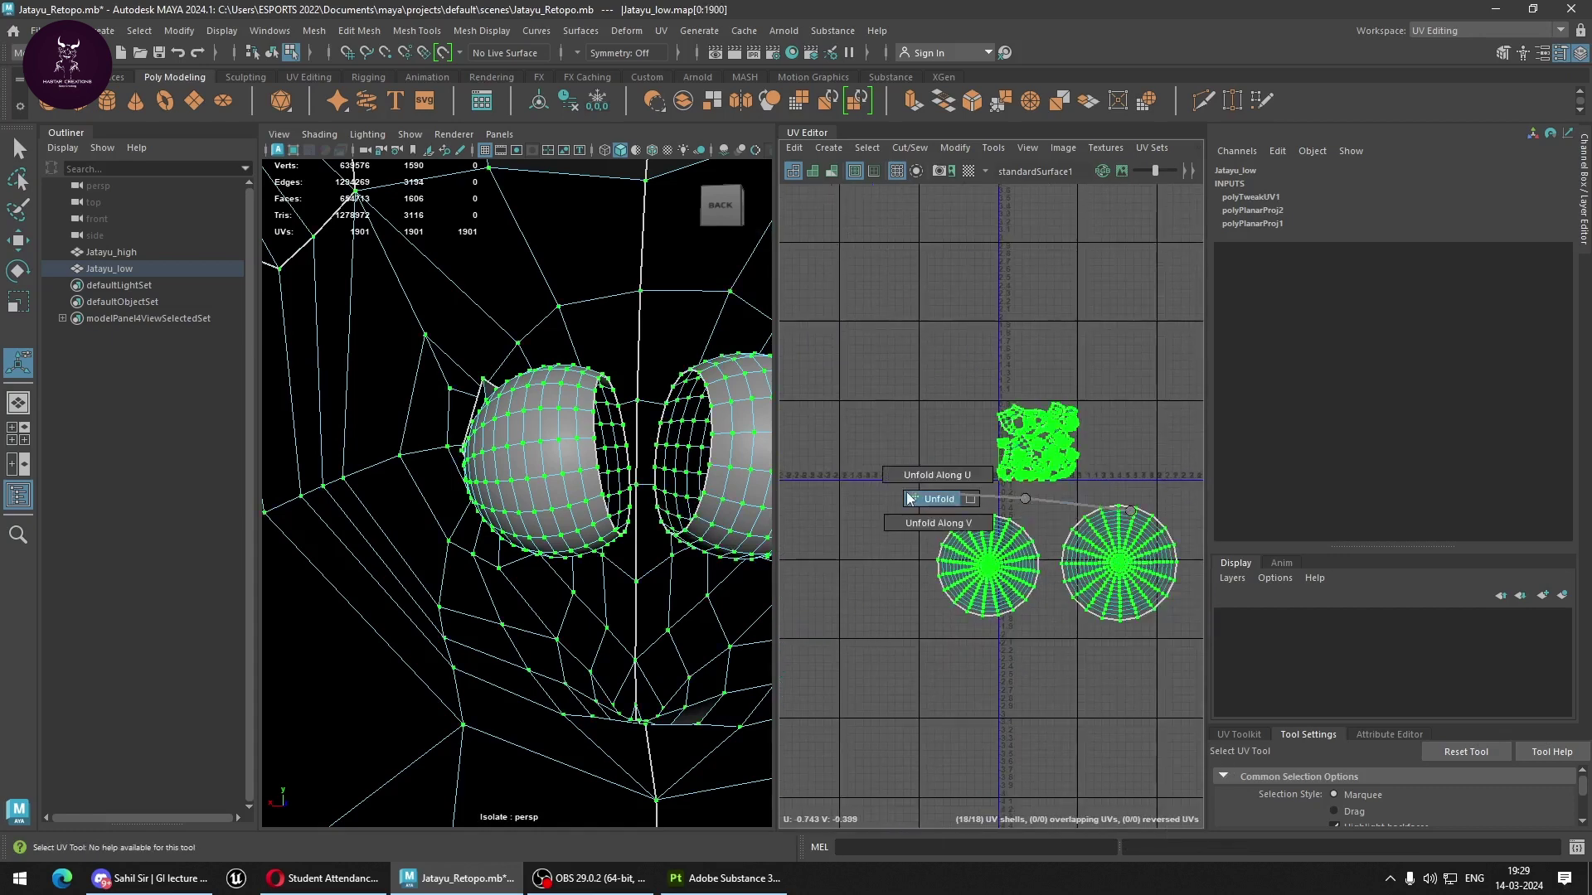
click(929, 501)
Lay out all 18 UV shells inside the 0–1 tile and inspect the result.
shift+right_drag(1053, 456, 839, 507)
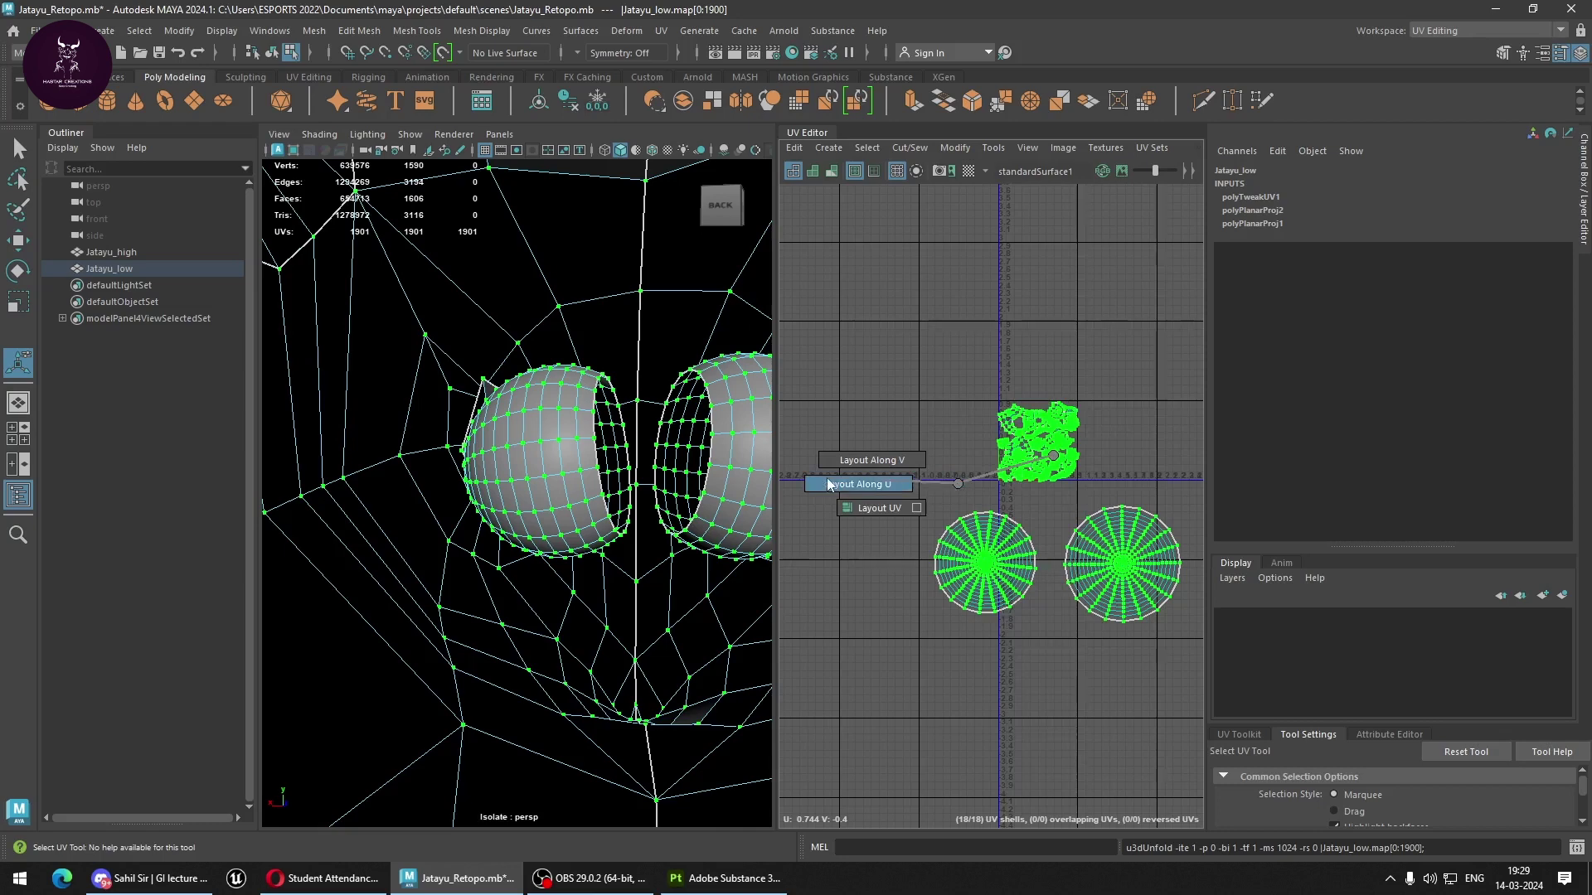
click(839, 508)
scroll(1031, 502, up, 5)
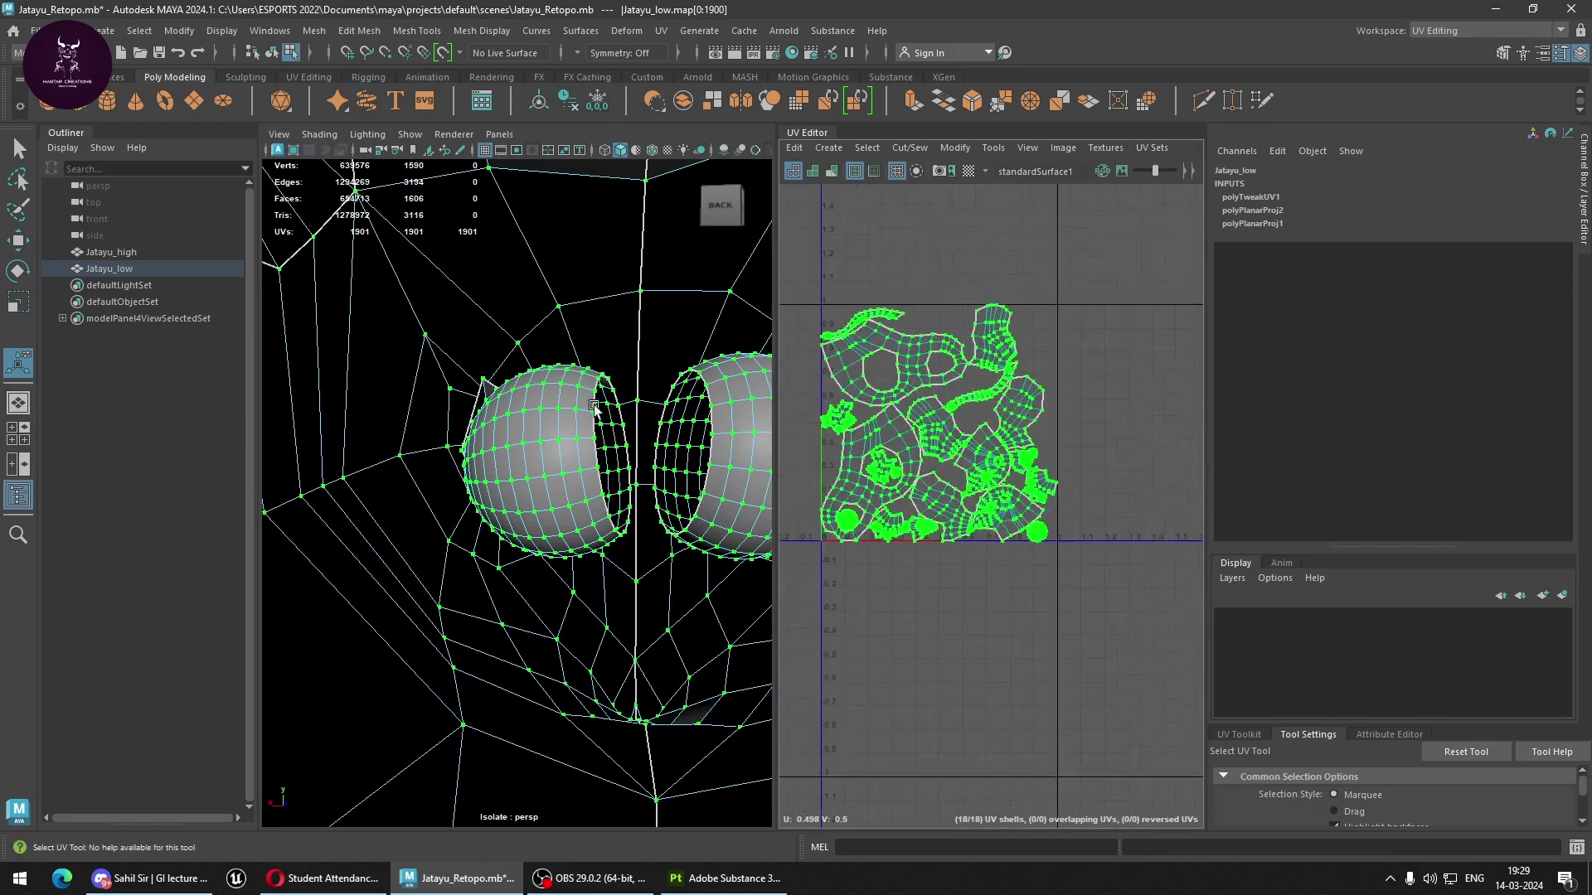
scroll(1077, 537, down, 1)
click(864, 615)
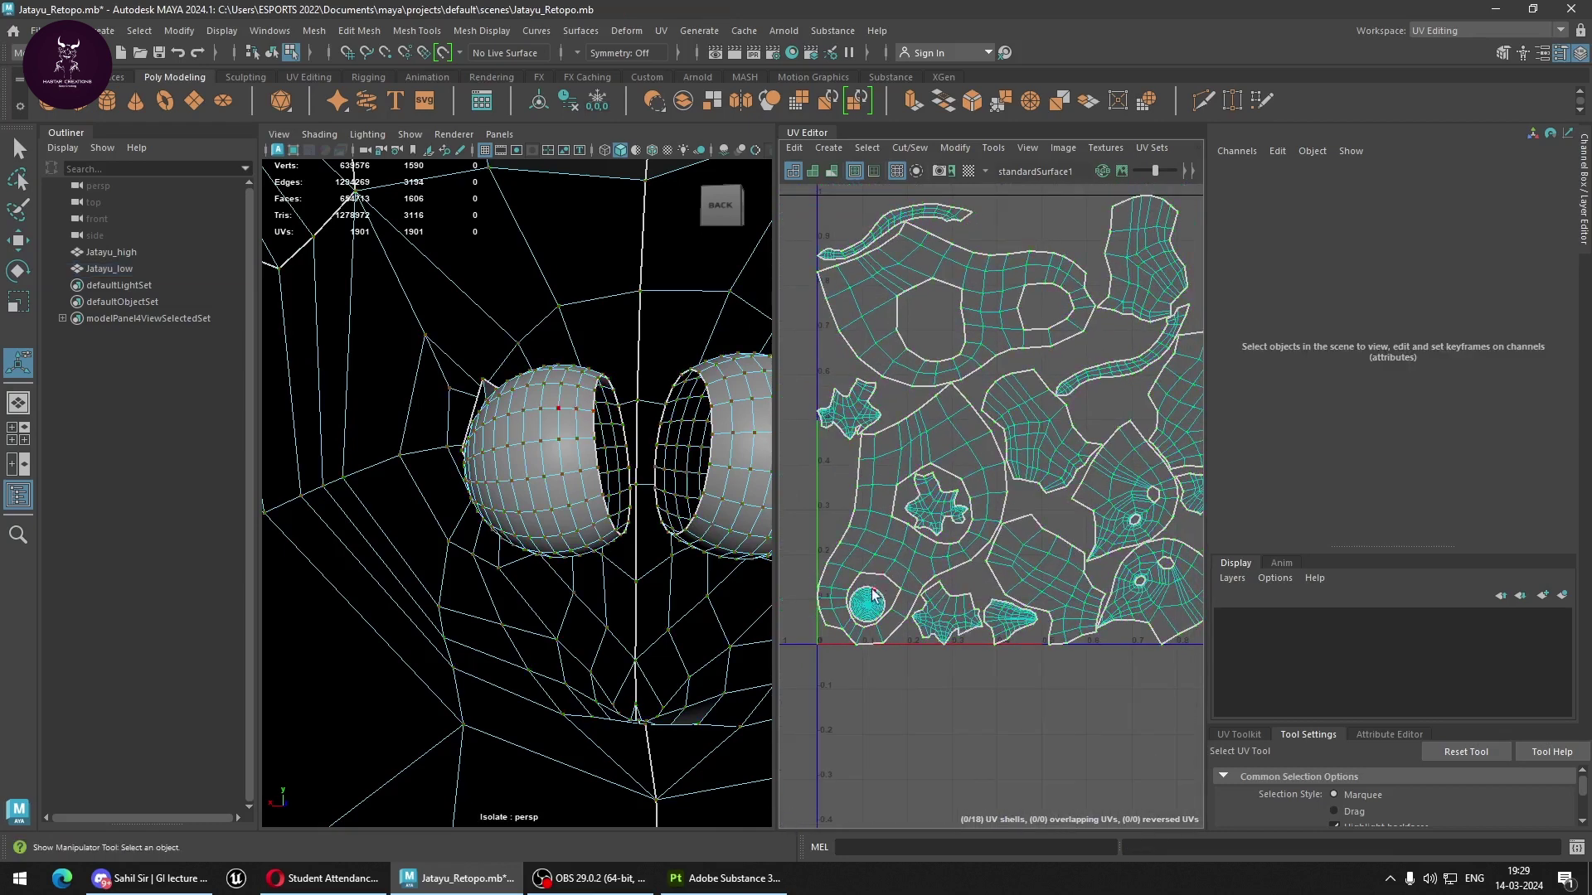
alt+middle_drag(1050, 589, 945, 666)
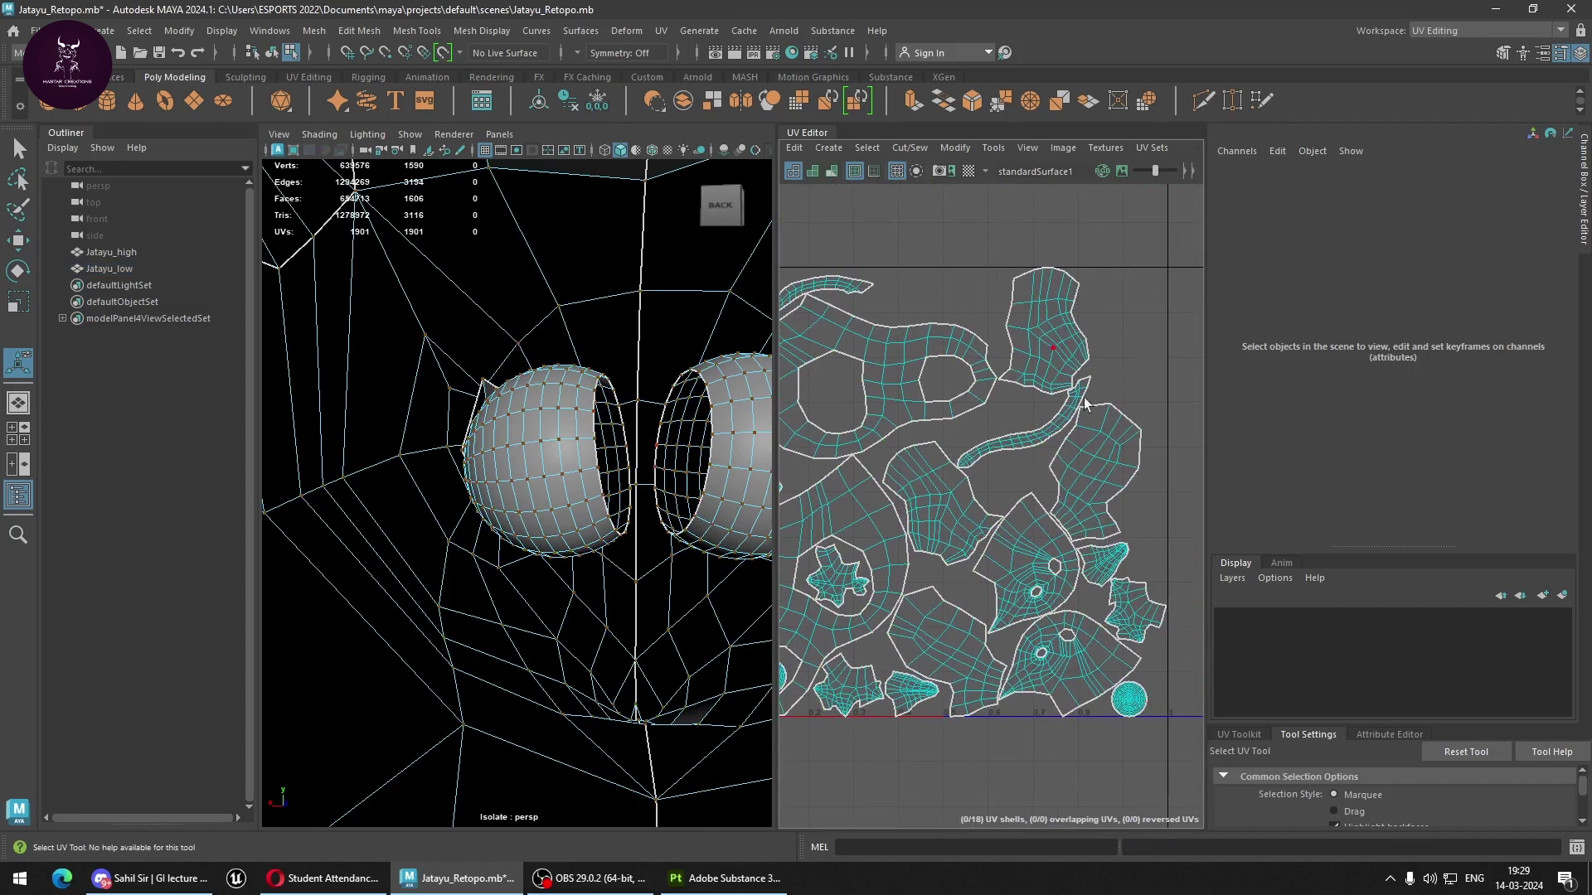
scroll(1085, 403, down, 3)
mouse_move(1013, 286)
right_down()
mouse_move(1092, 252)
mouse_move(1084, 271)
right_up()
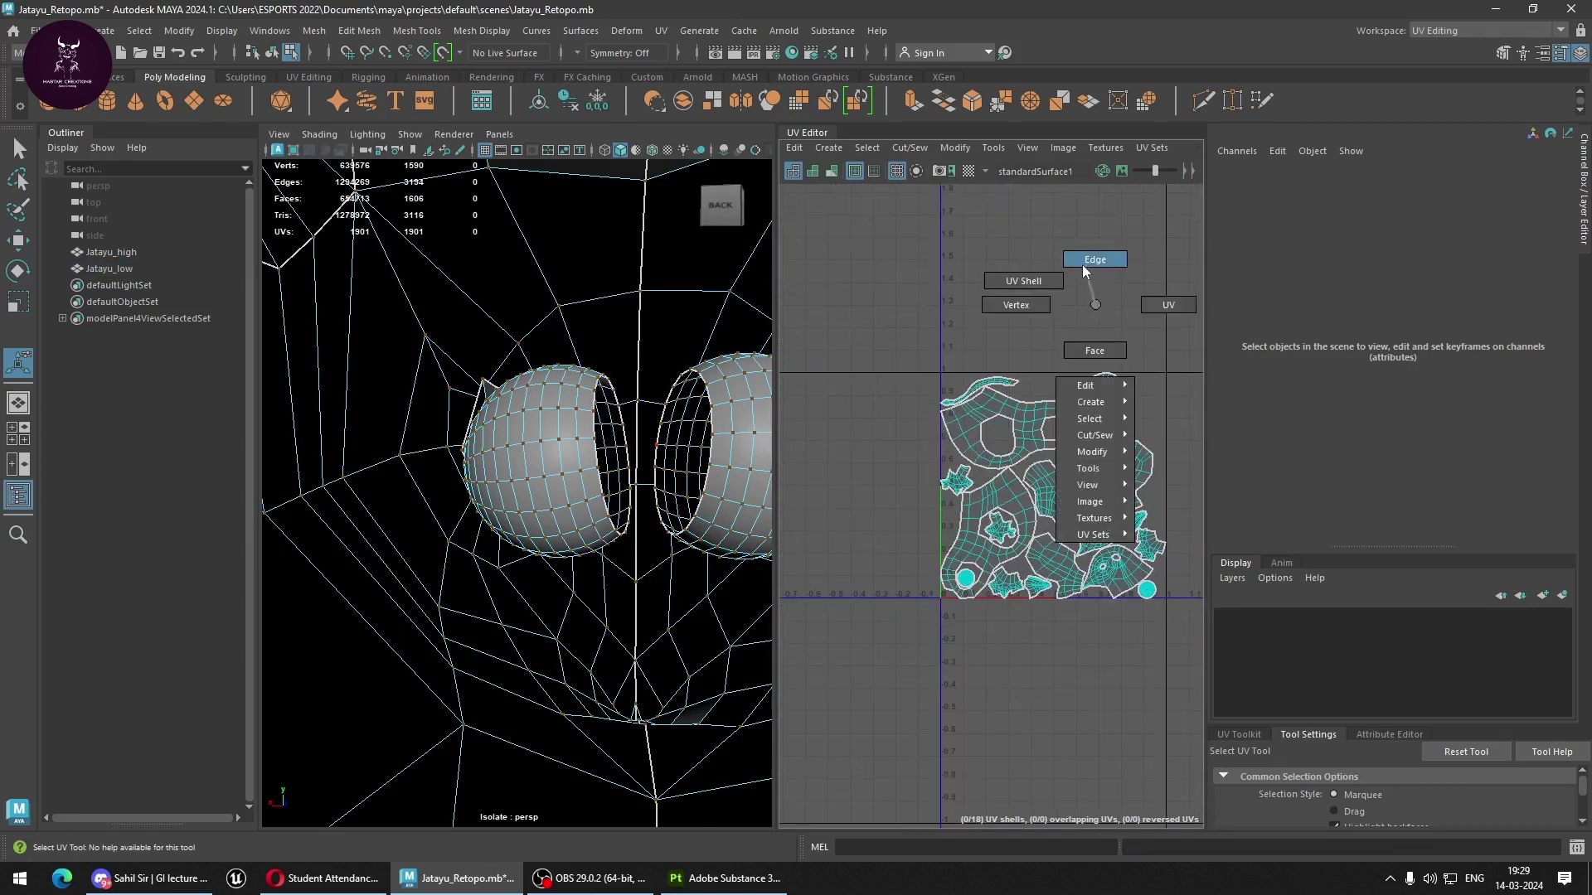
mouse_move(531, 432)
alt+mouse_down()
mouse_move(670, 436)
mouse_move(551, 284)
alt+mouse_up()
right_drag(552, 284, 585, 259)
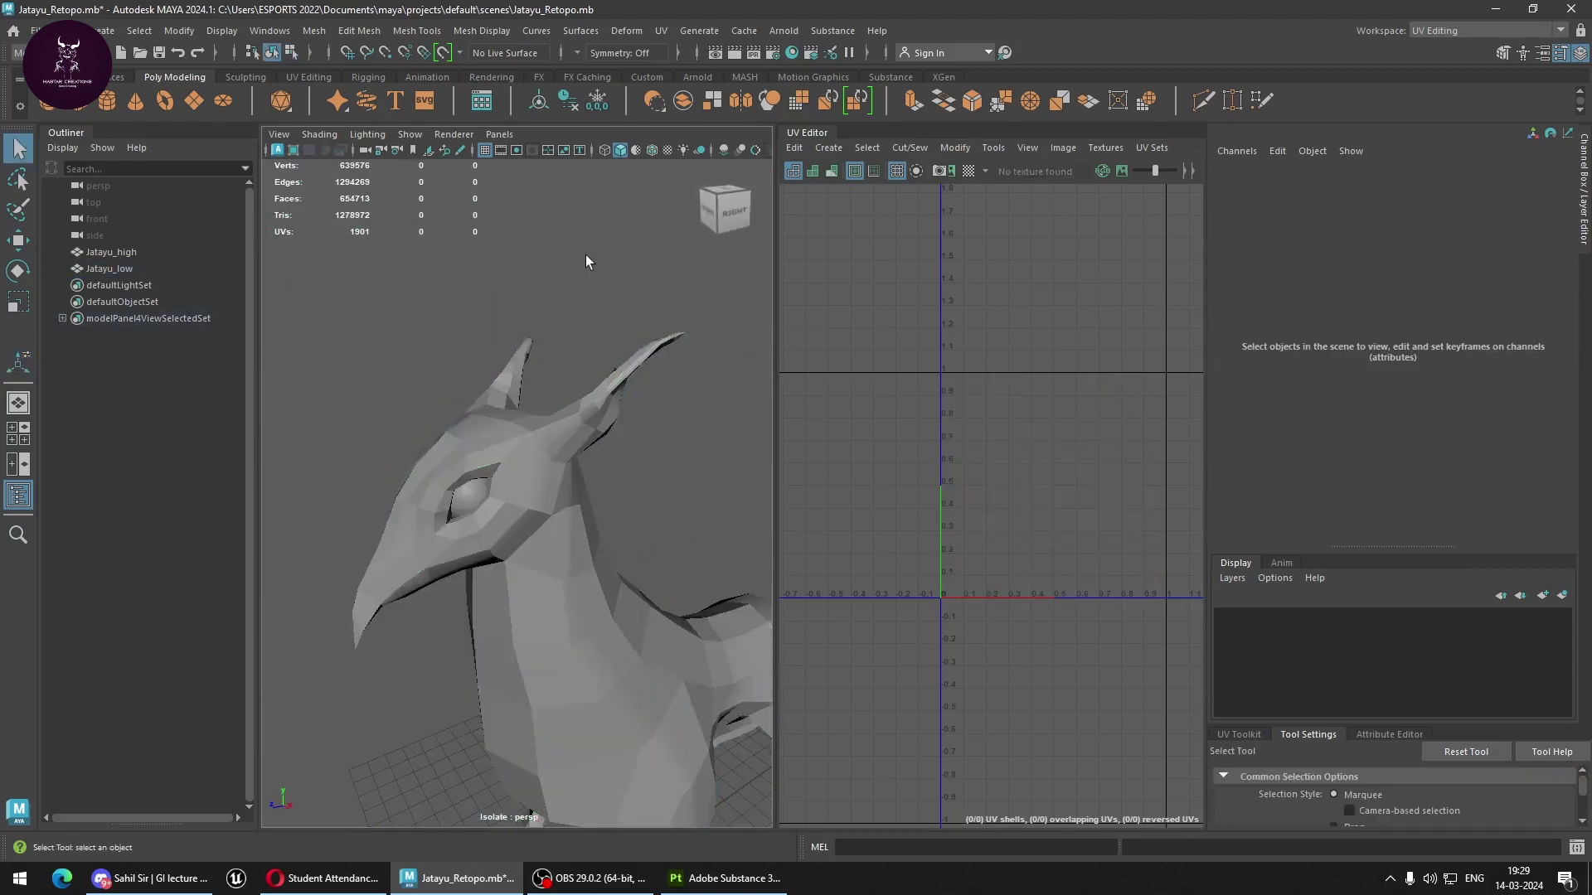
Select Jatayu_low and Jatayu_high and end the isolated view so all objects show.
mouse_move(585, 262)
alt+mouse_down()
mouse_move(533, 351)
mouse_move(539, 336)
alt+mouse_up()
click(109, 268)
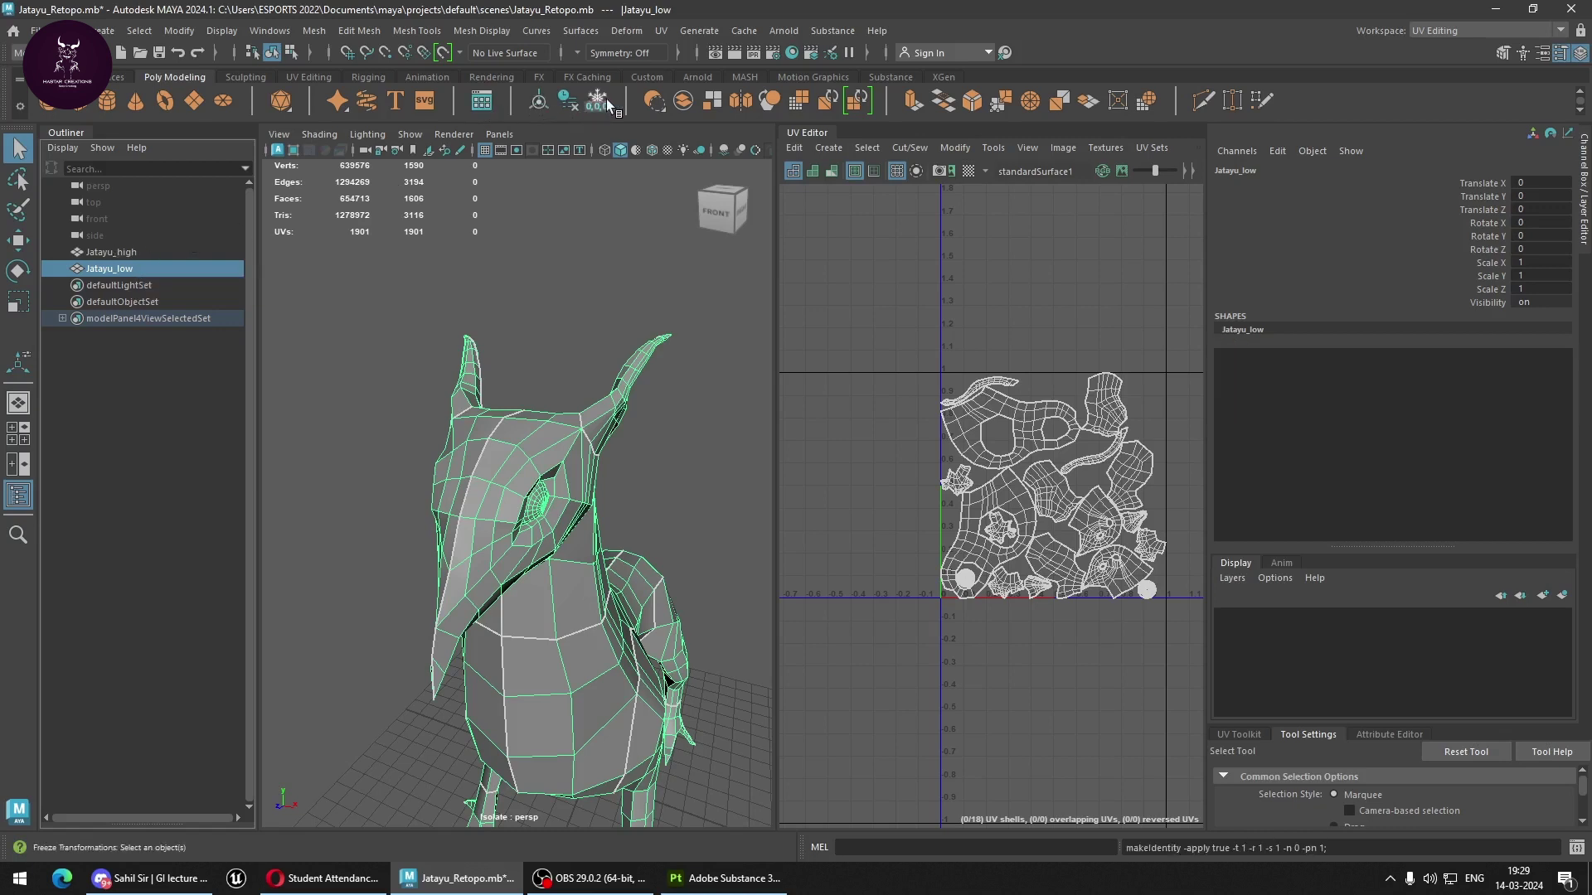
click(589, 367)
alt+drag(588, 368, 552, 515)
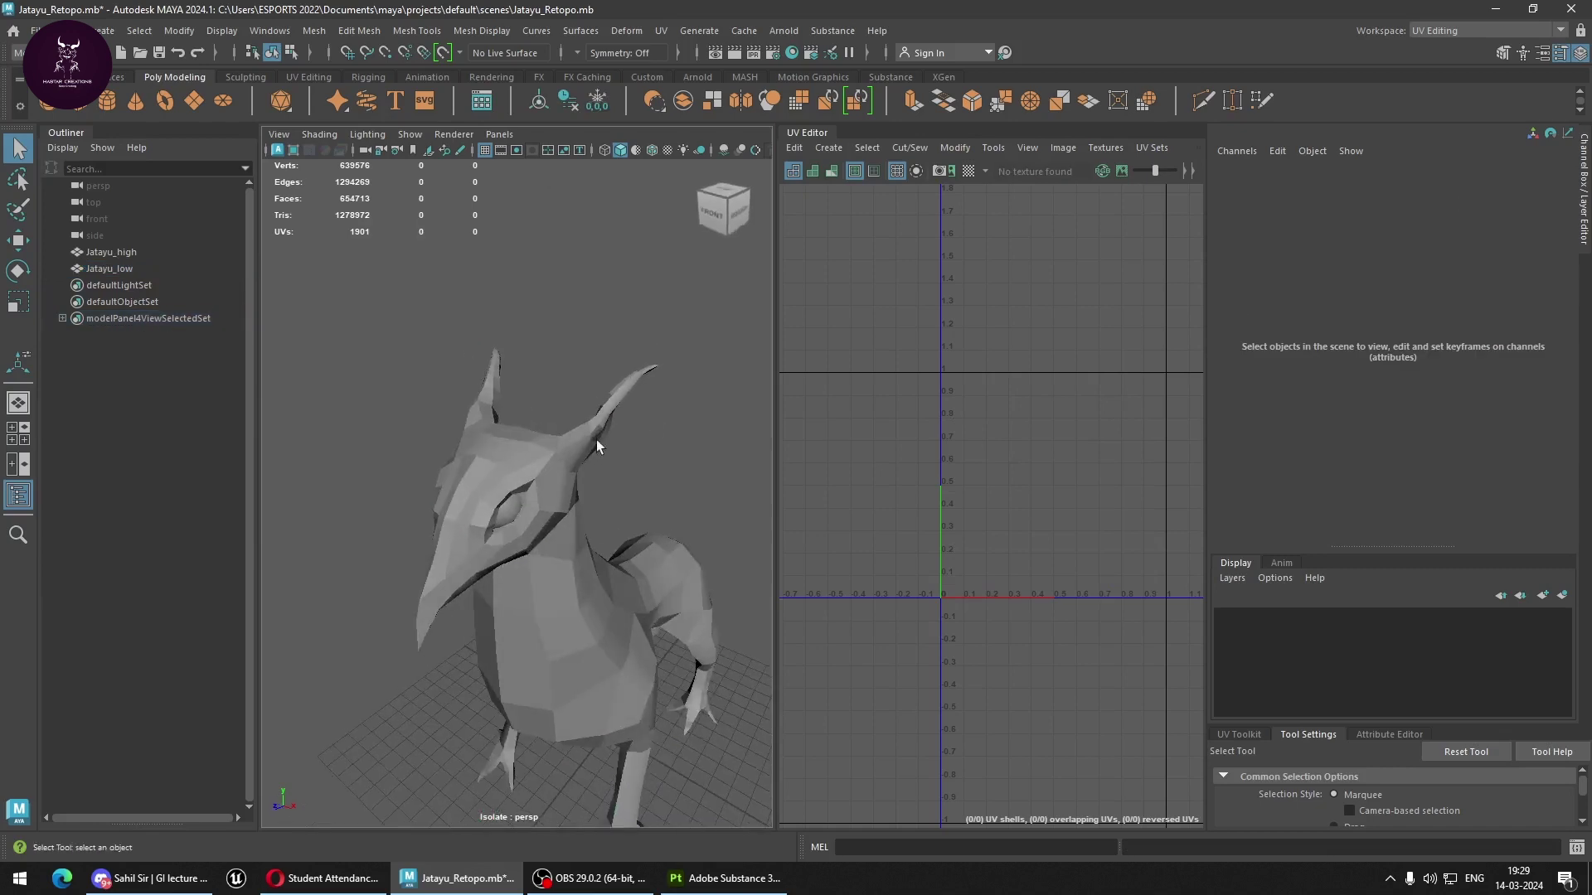
scroll(552, 515, up, 5)
scroll(552, 515, down, 5)
click(110, 268)
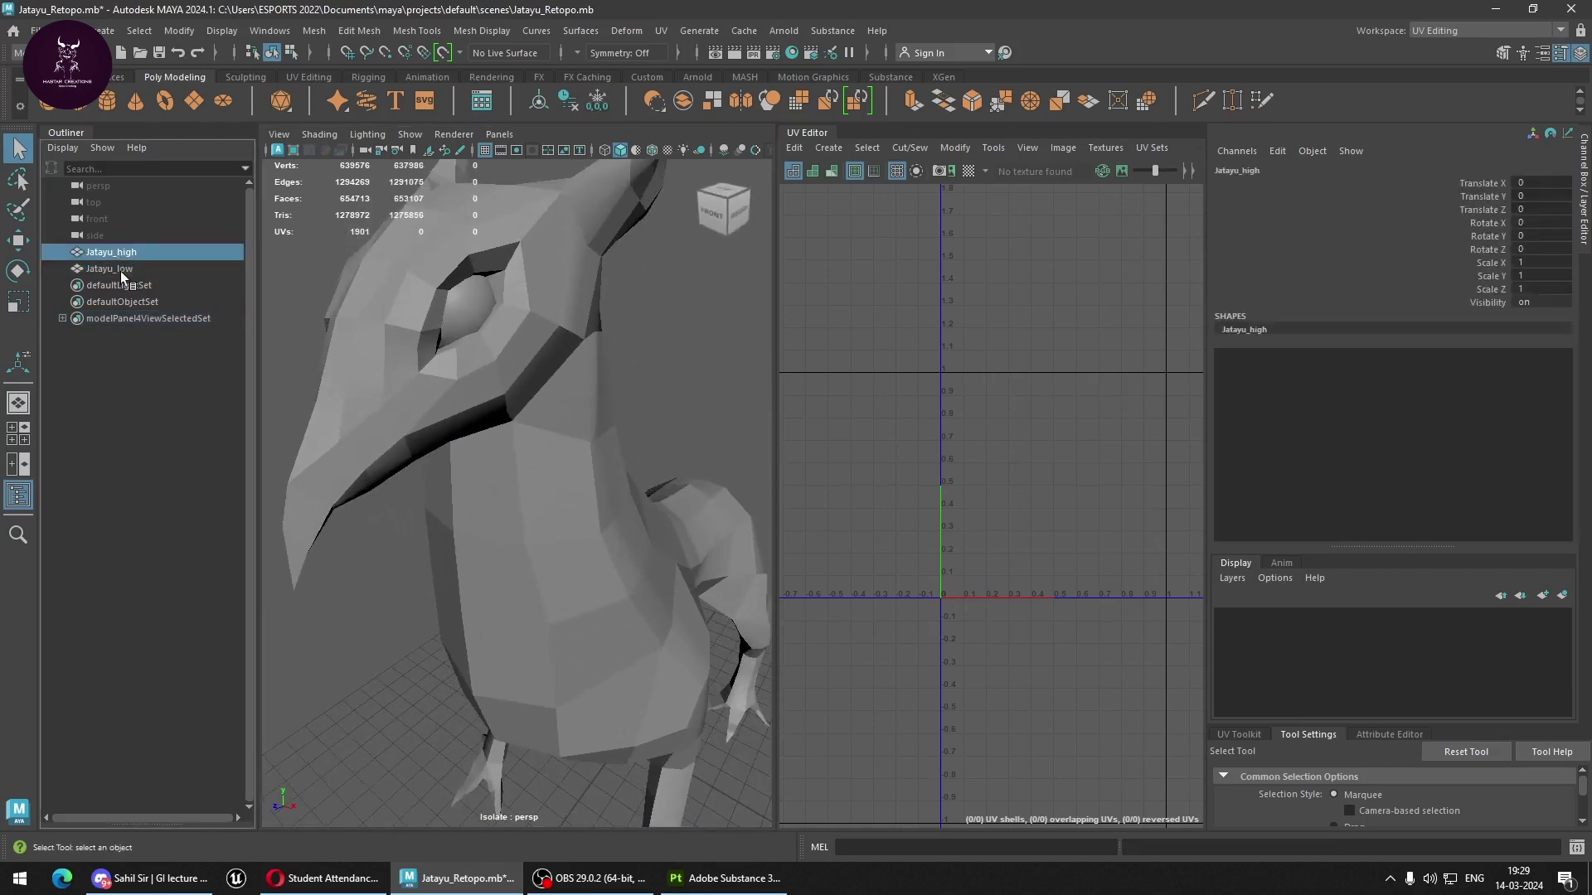
click(111, 252)
key(ctrl+1)
Select only Jatayu_low and start Export Selection as FBX.
click(670, 359)
scroll(670, 359, down, 3)
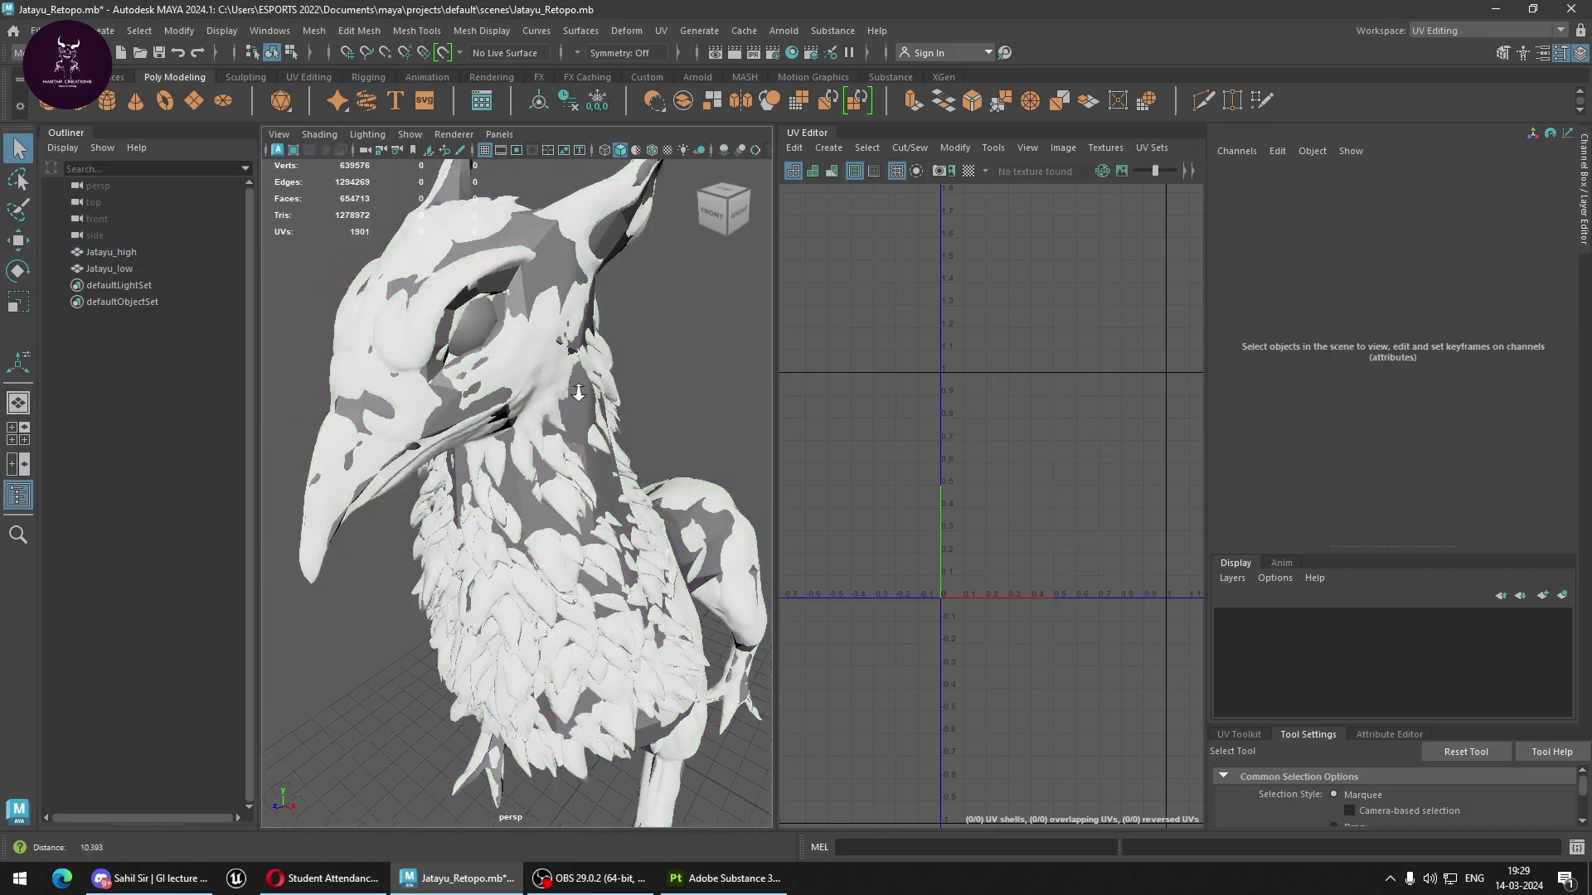
scroll(631, 373, down, 2)
click(569, 386)
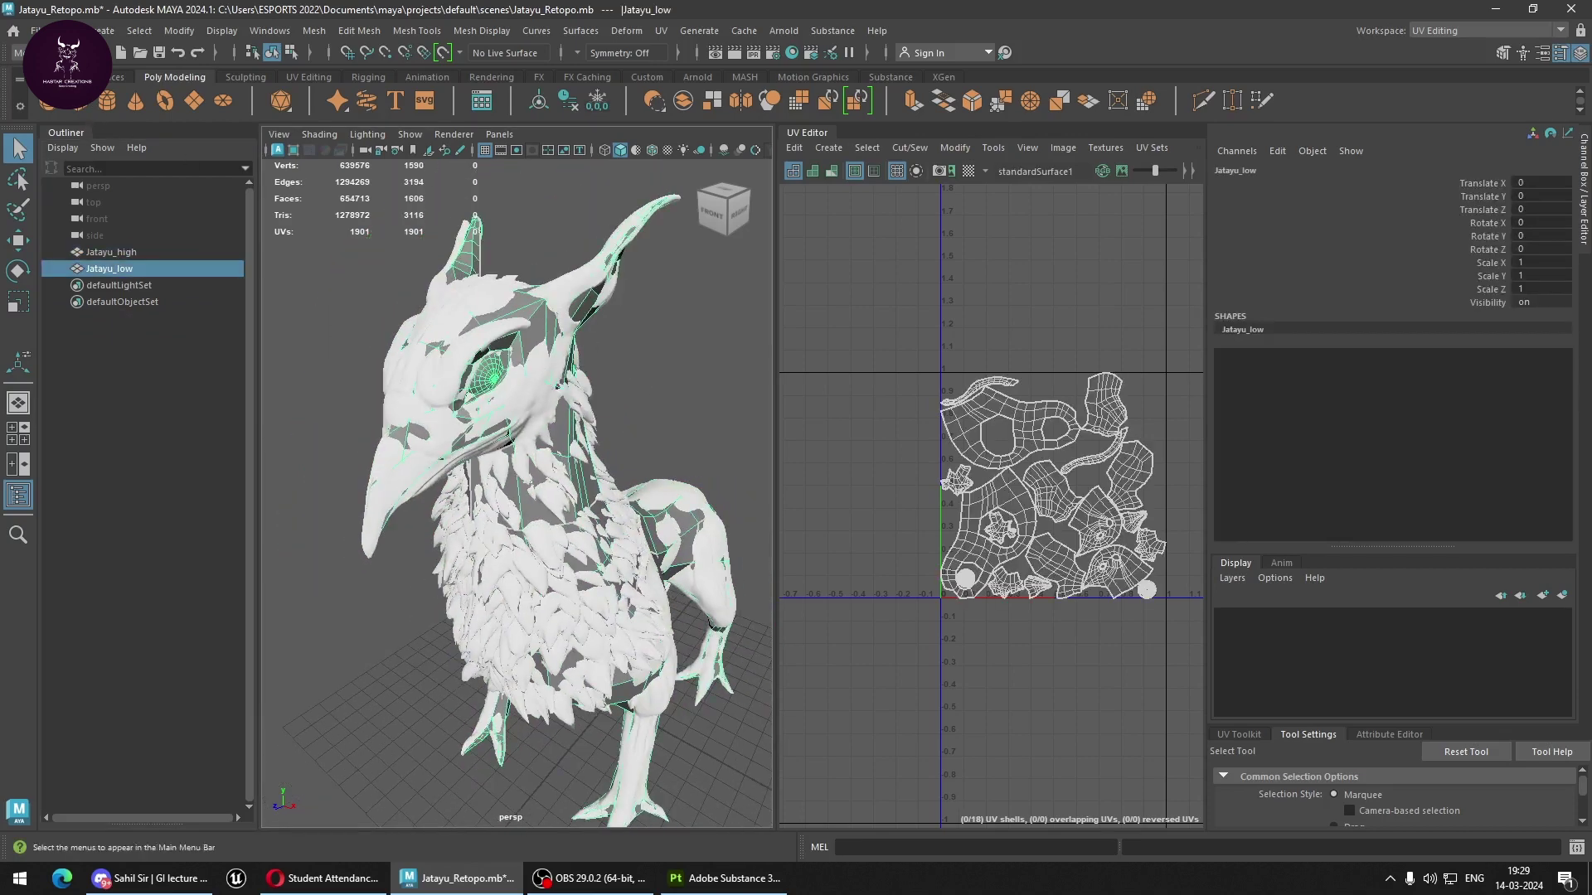
click(37, 31)
click(83, 251)
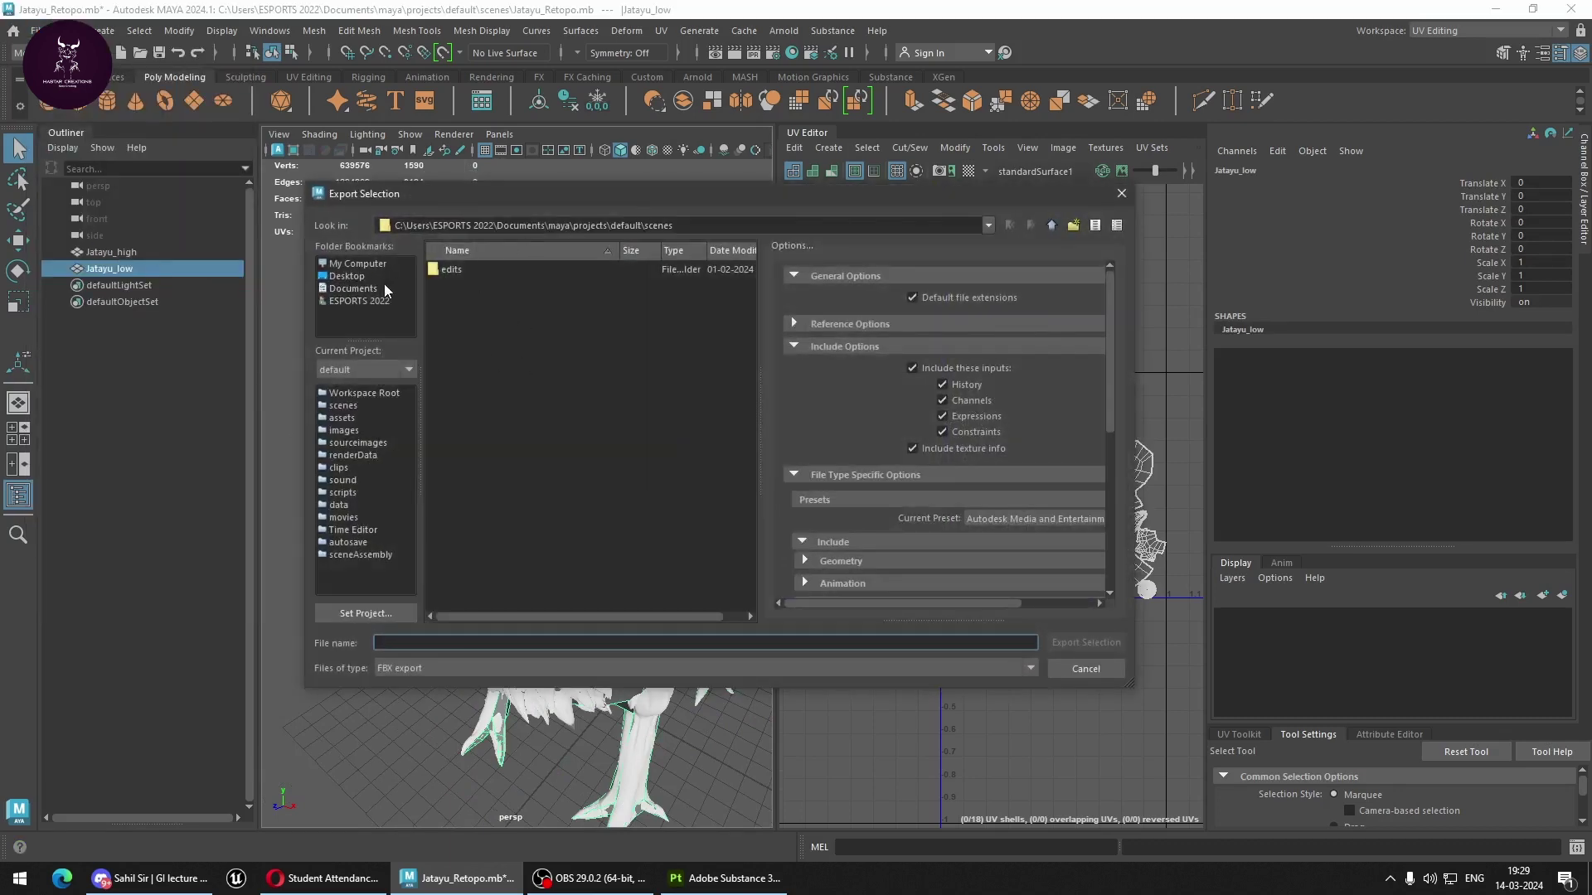
Export Jatayu_low as jatayu_low.fbx into the Zbrush assets folder on the F: drive.
click(343, 265)
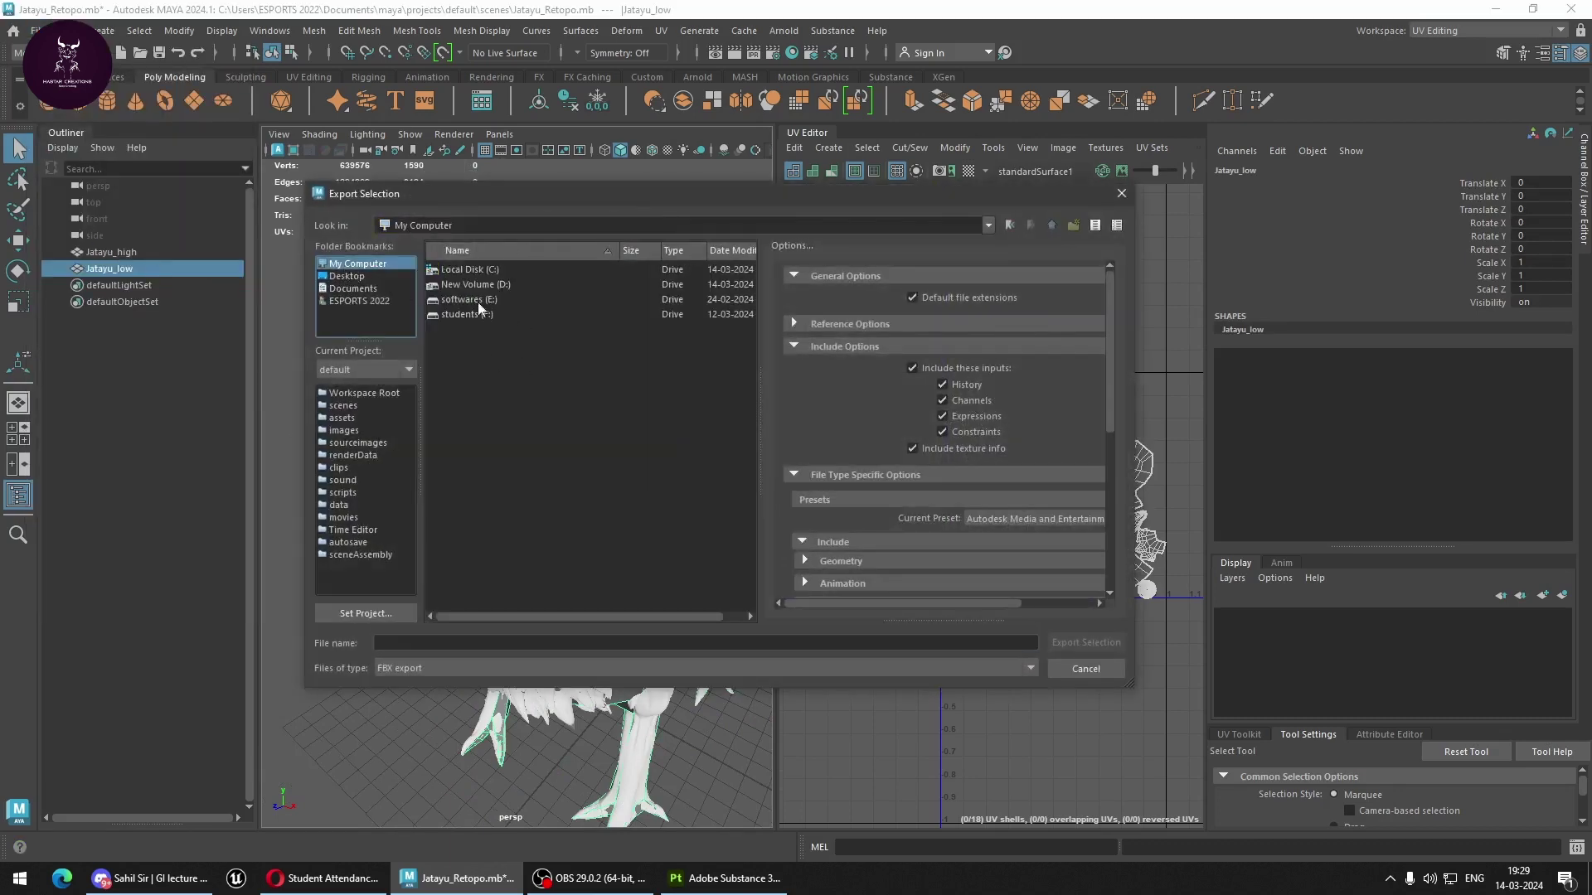
double_click(461, 315)
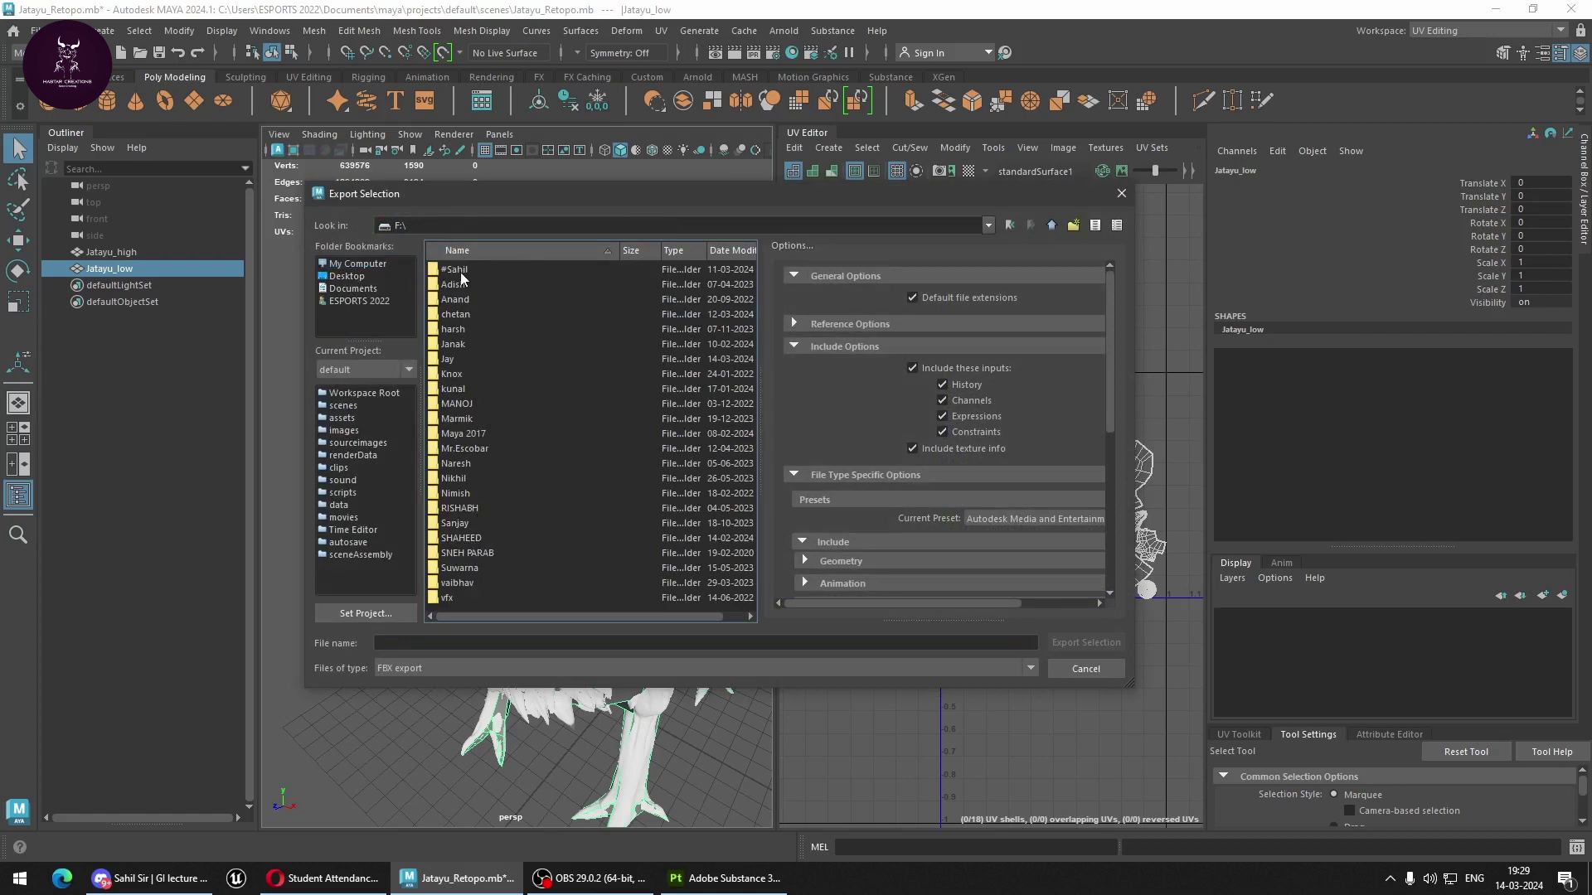
double_click(461, 272)
double_click(469, 329)
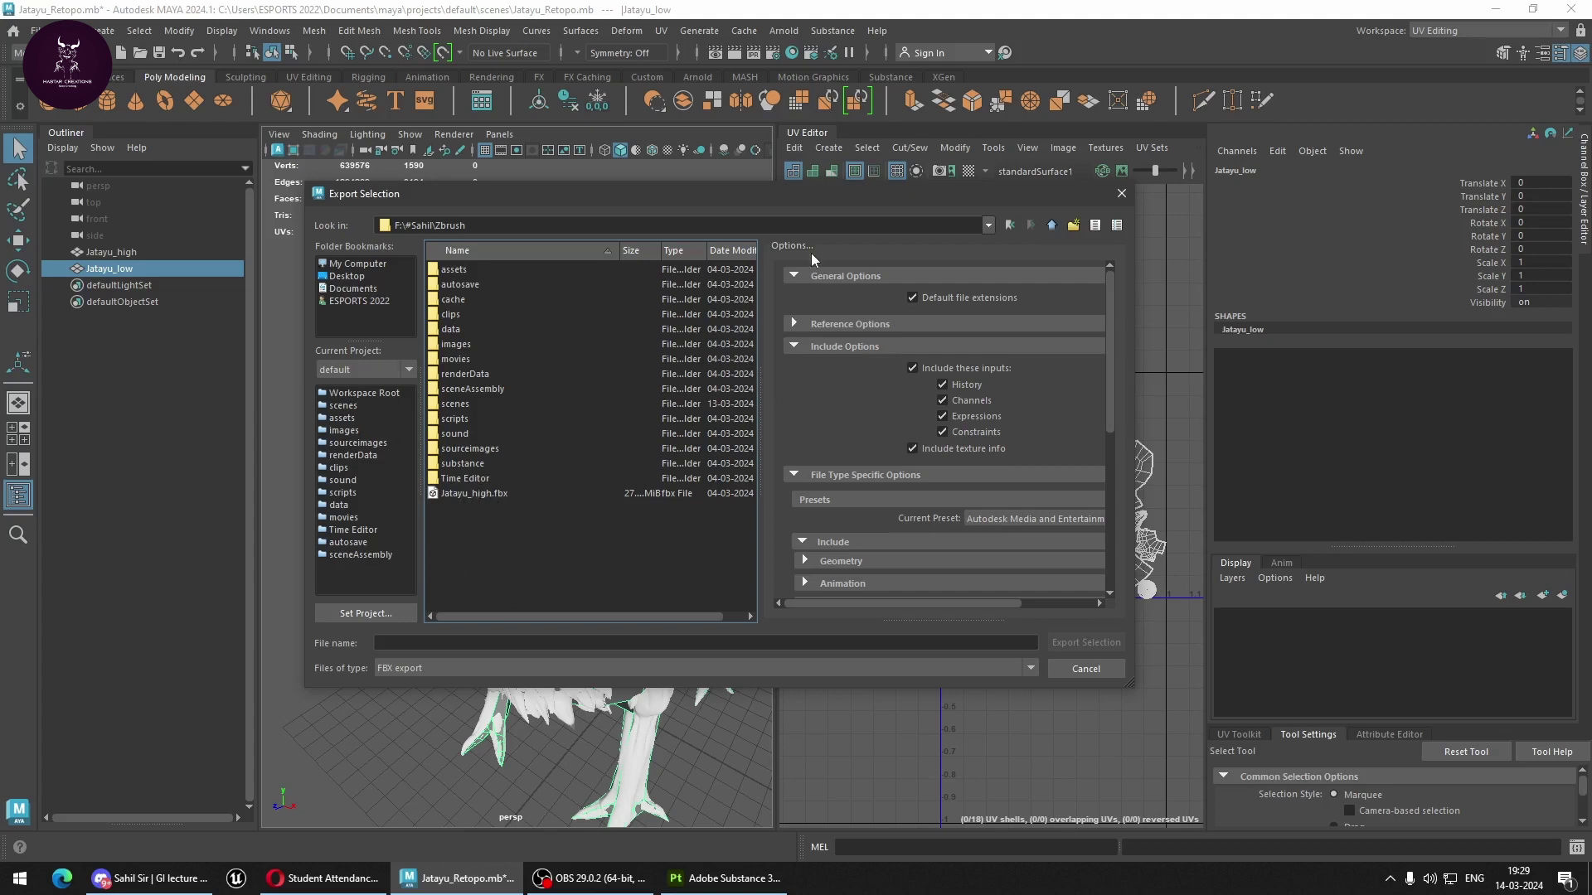
double_click(503, 272)
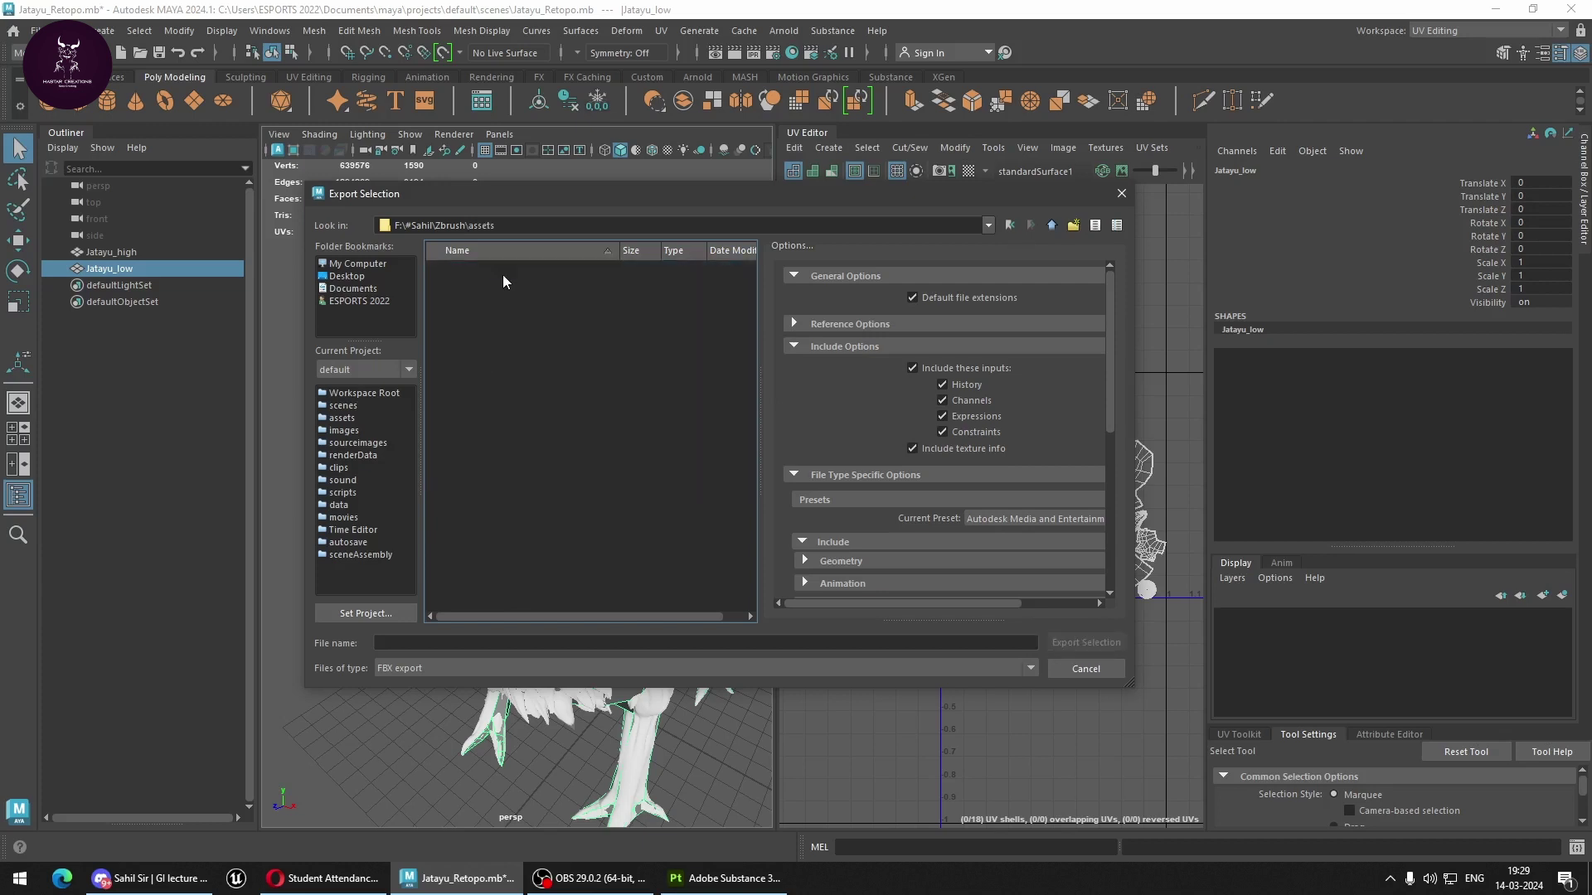
click(439, 643)
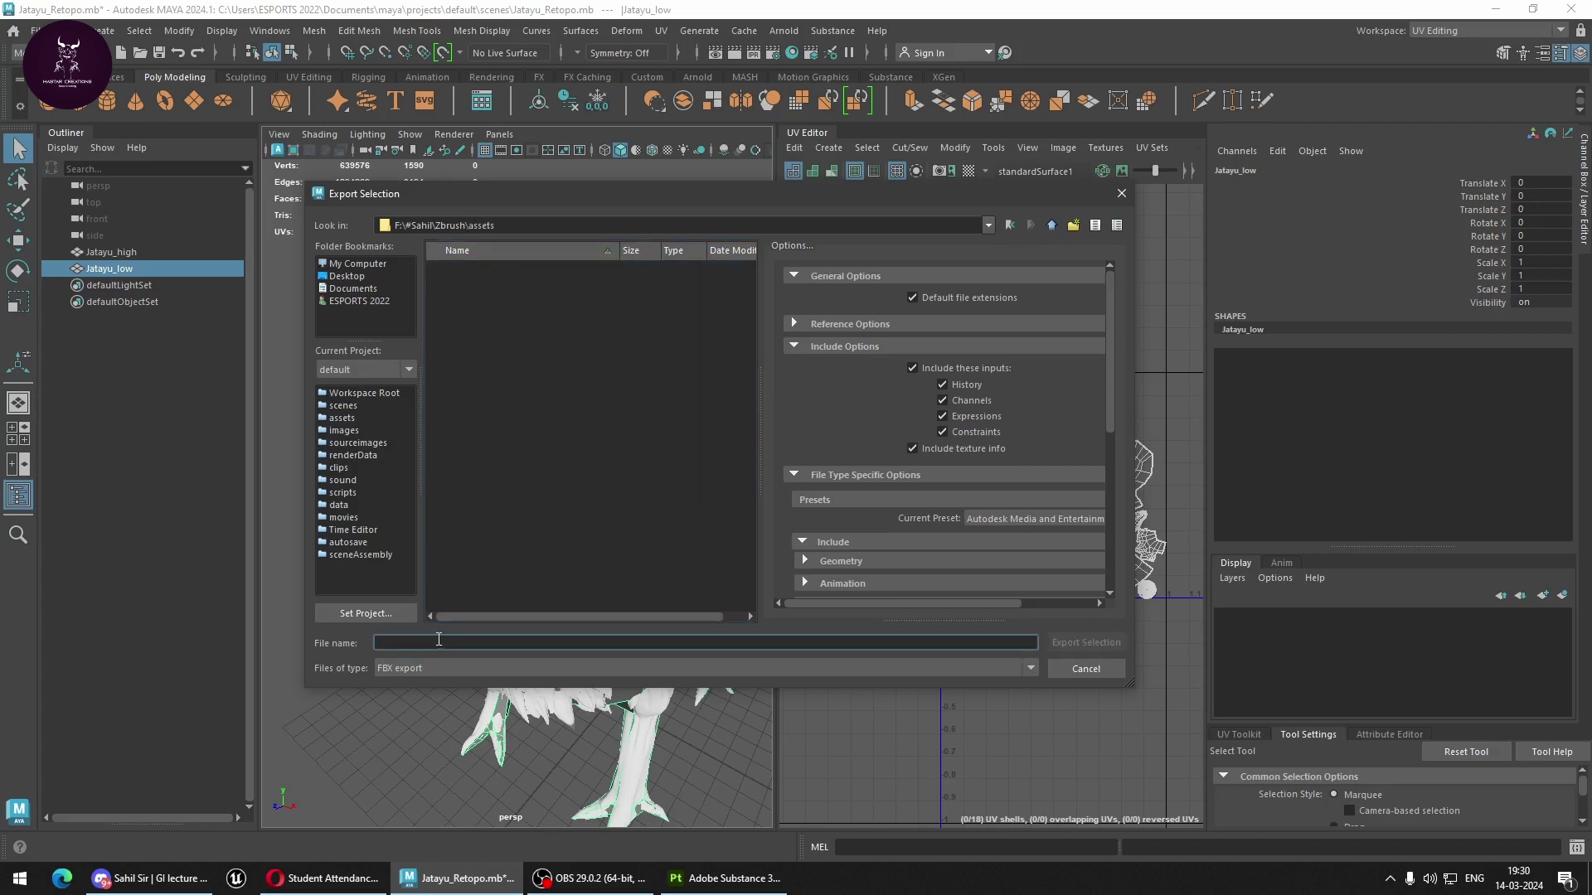
text(jatayu_low)
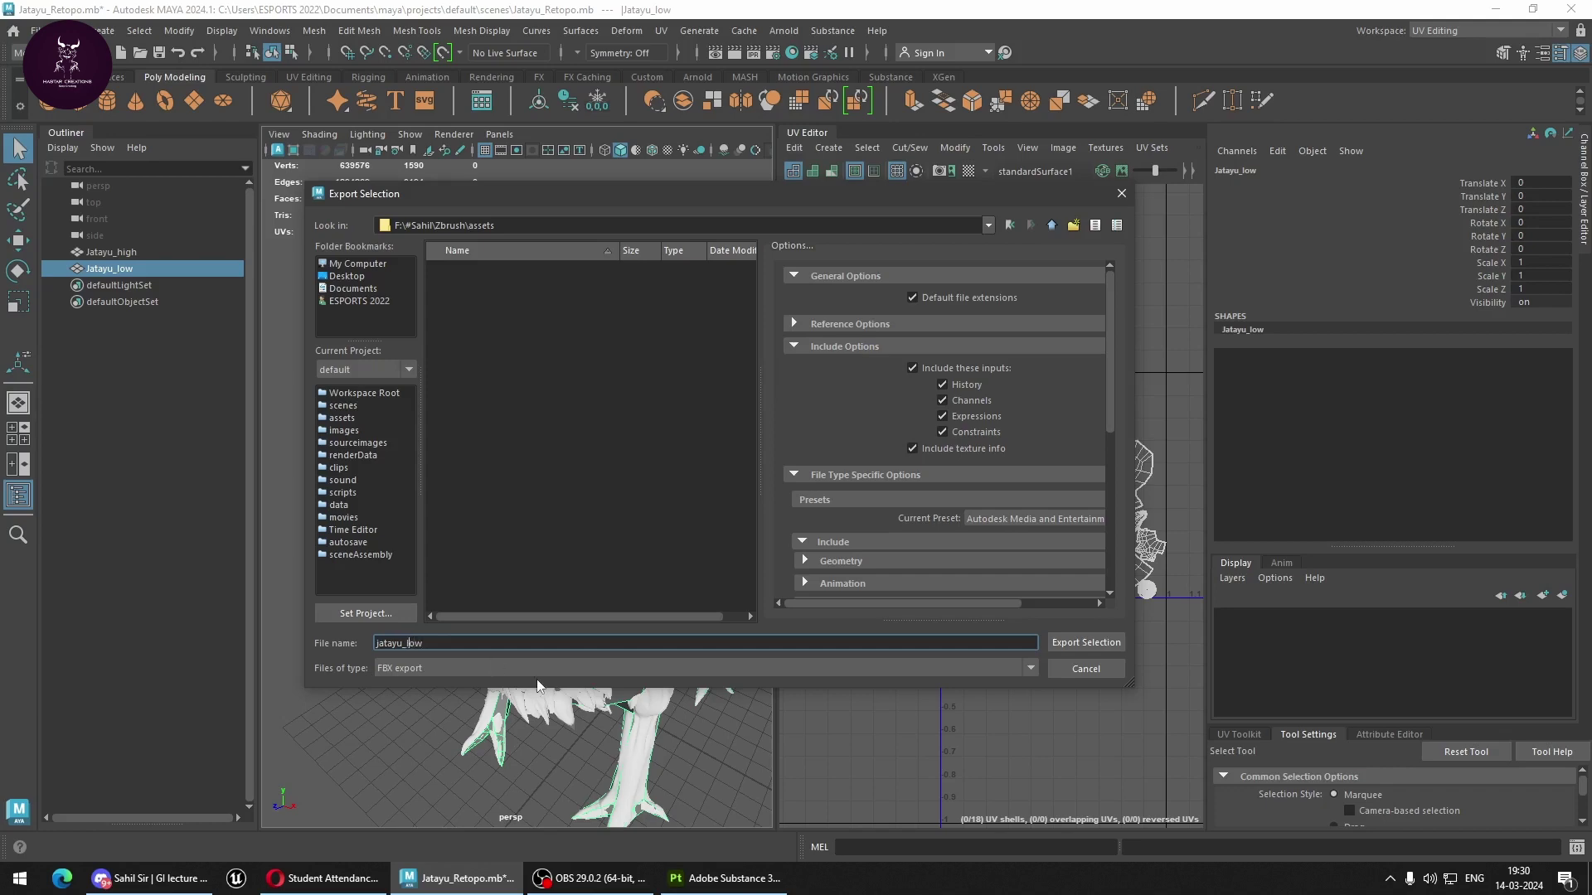
click(1082, 642)
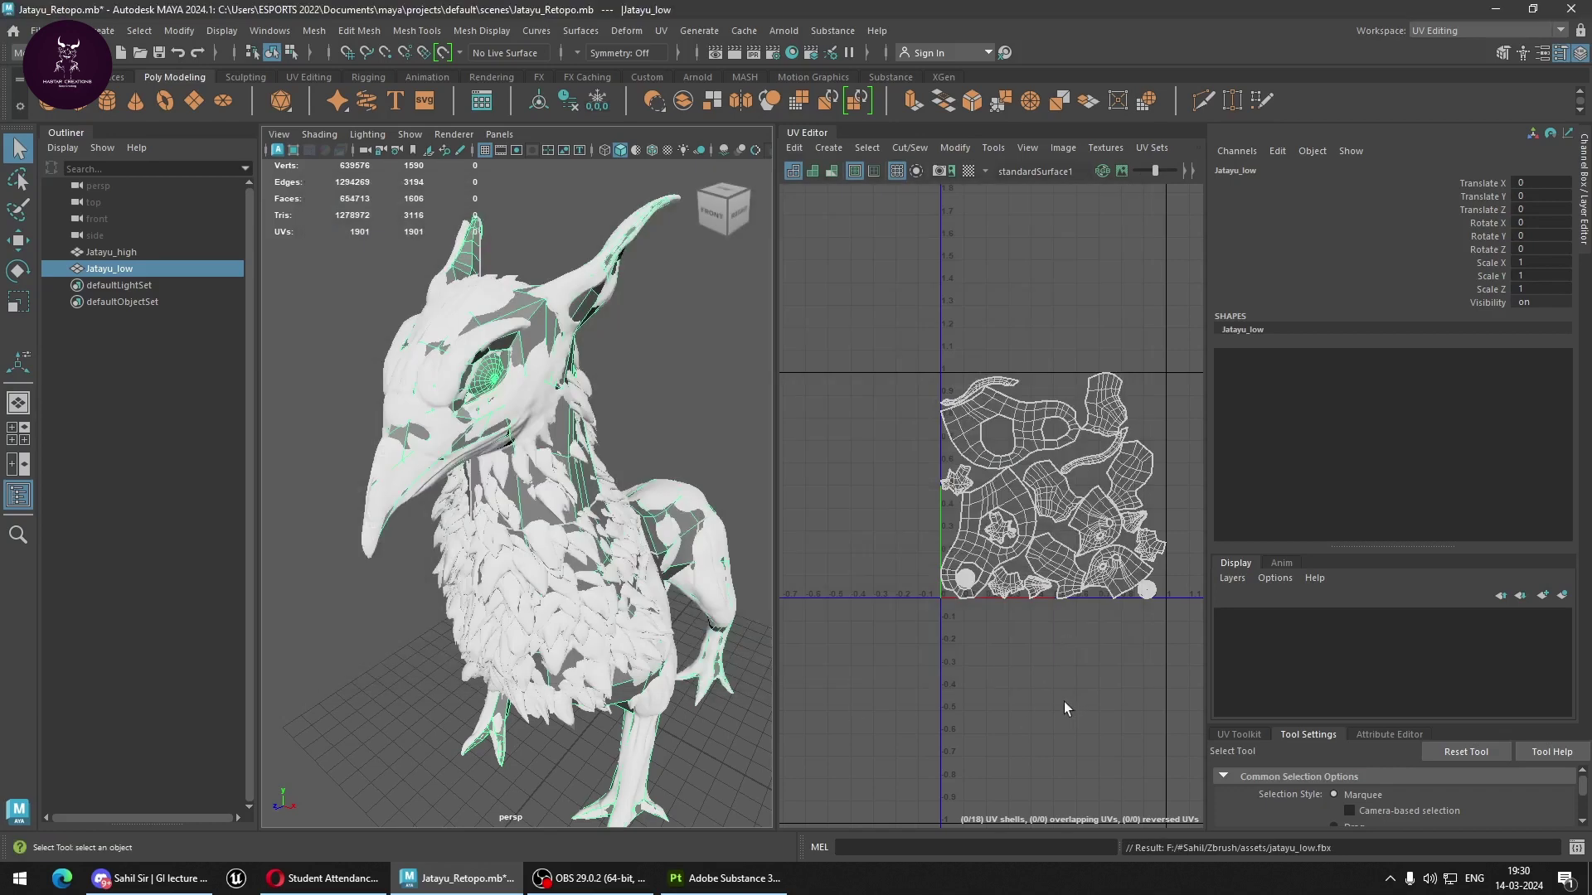
Export Jatayu_high as jatayu_high.fbx into the same assets folder.
click(462, 374)
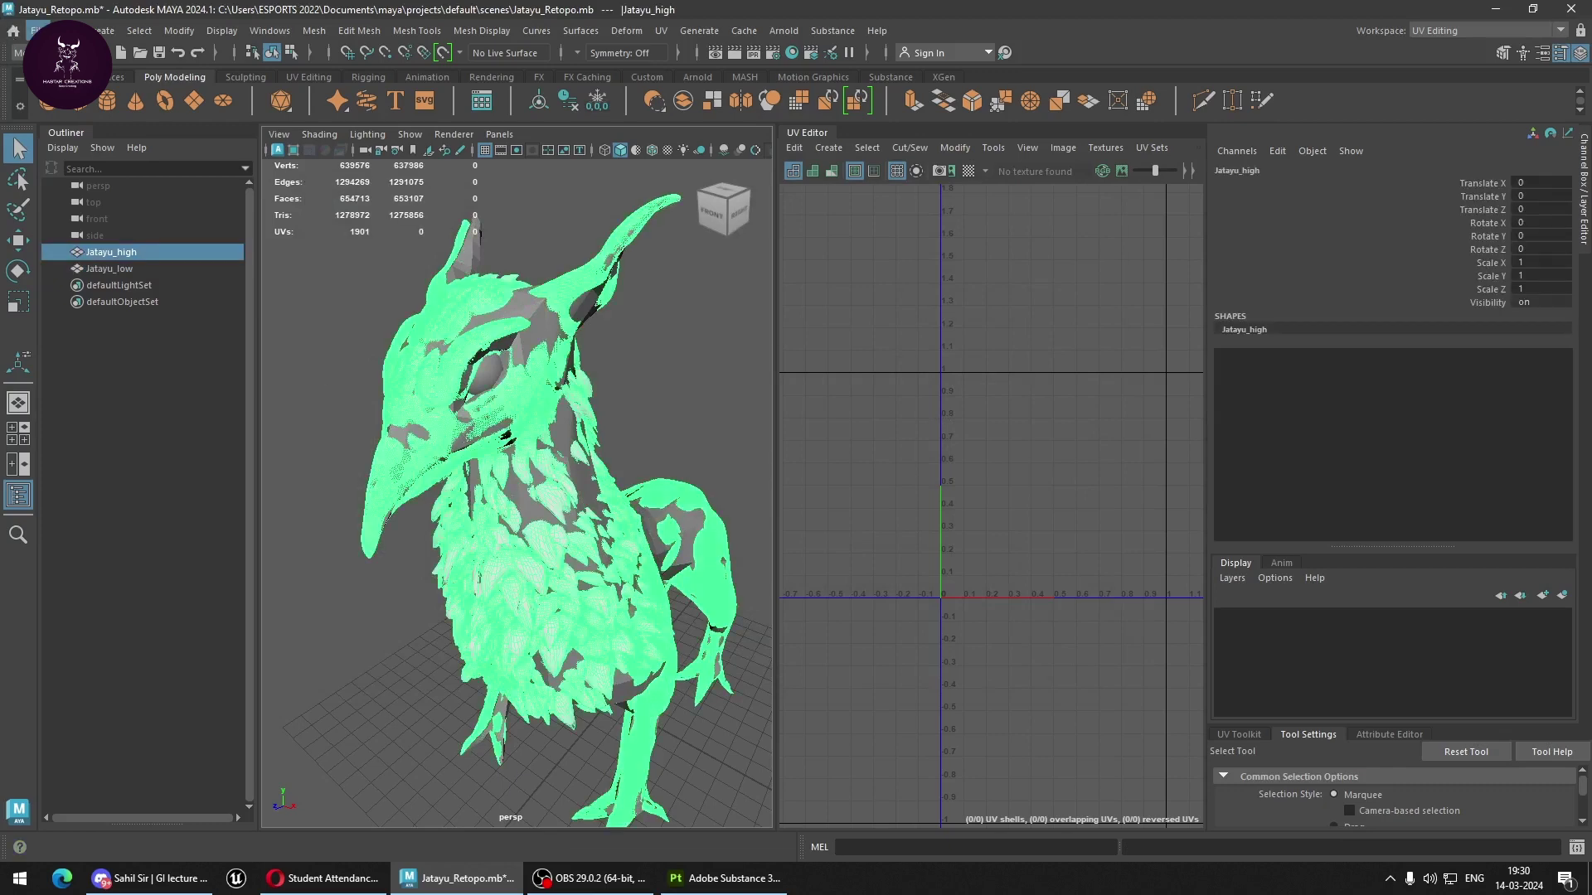
click(37, 31)
click(103, 252)
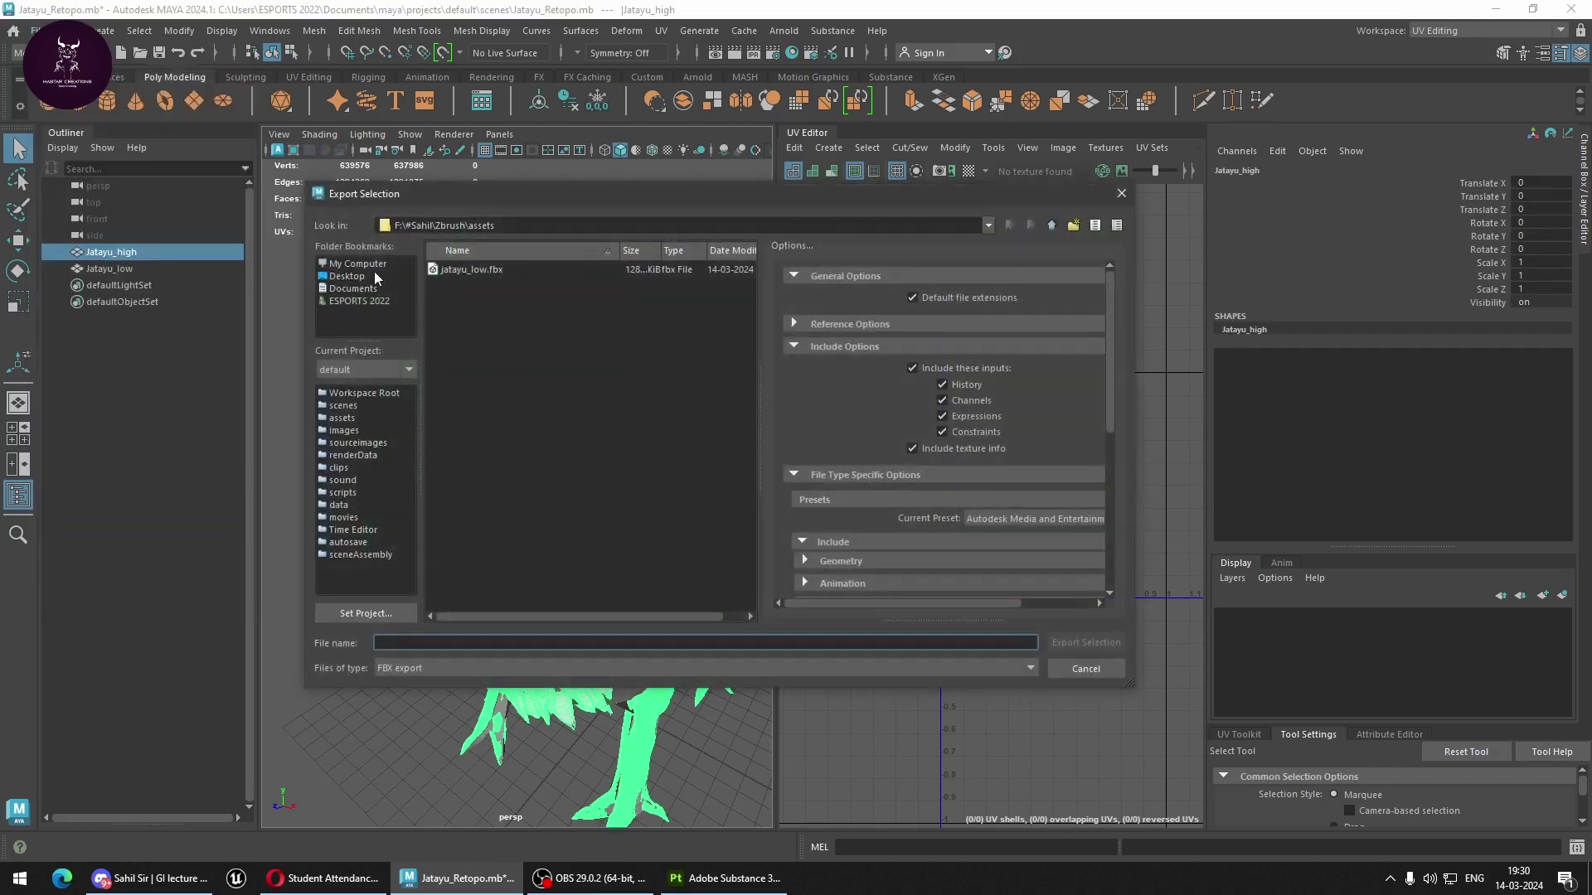
click(500, 285)
click(446, 272)
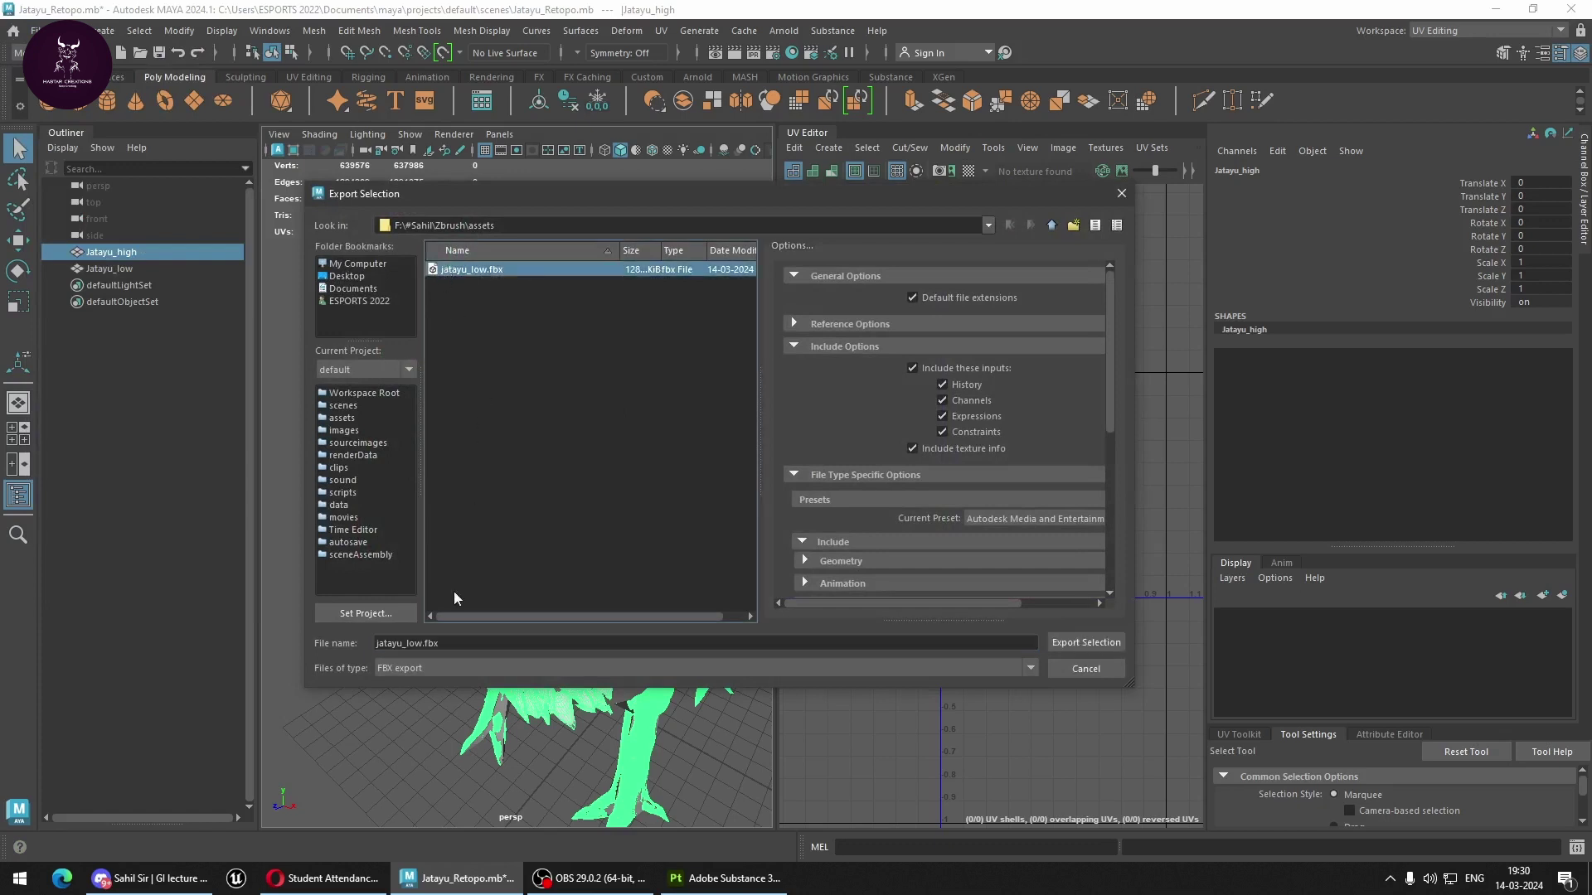
click(421, 643)
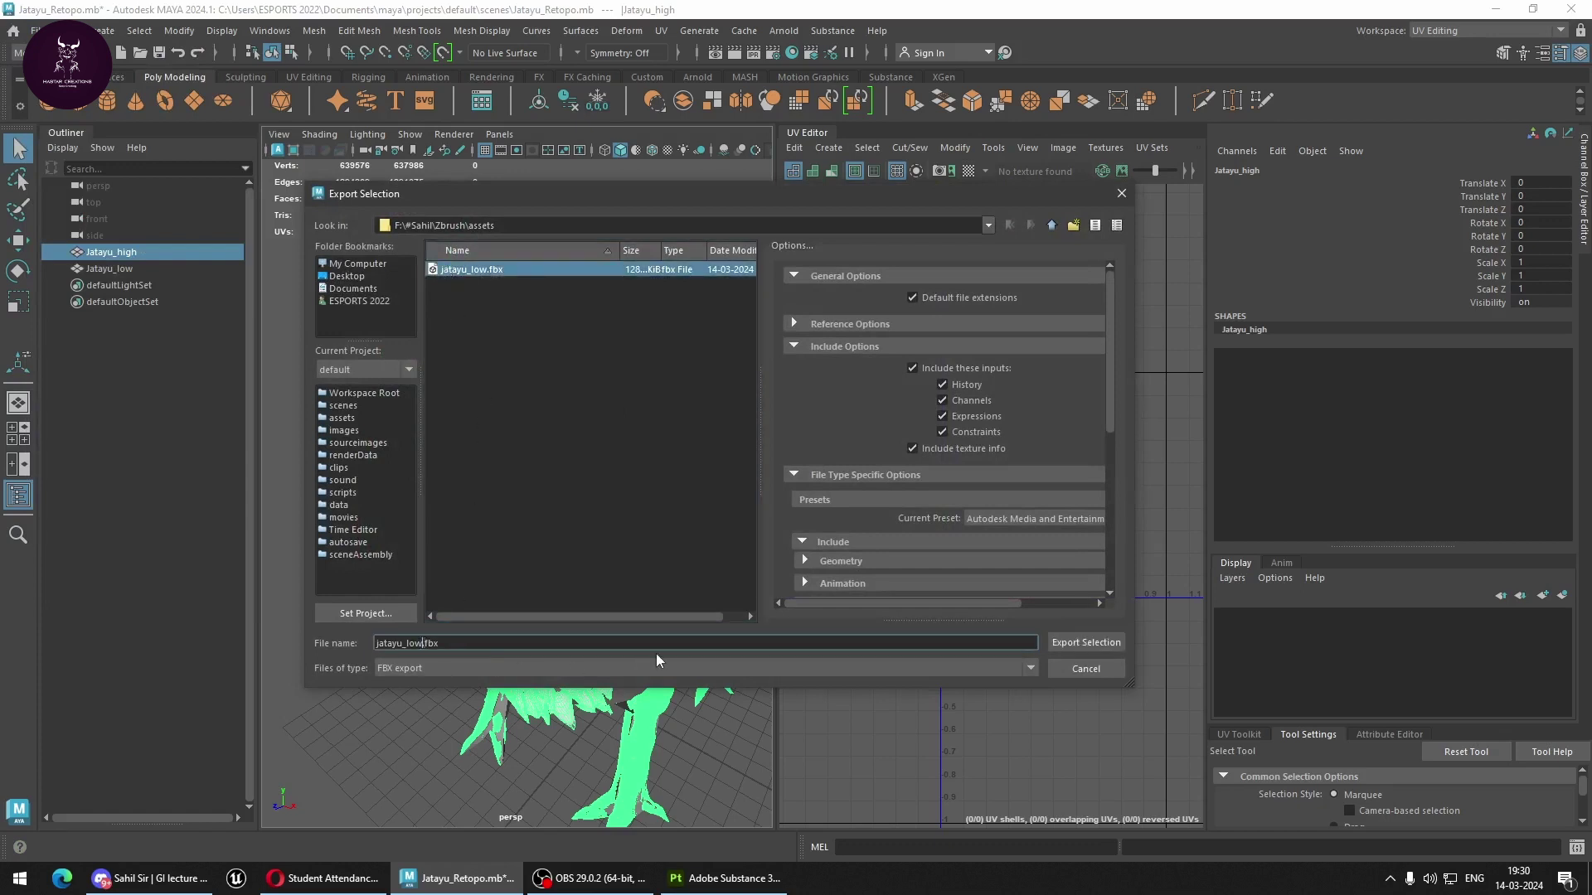
key(BackSpace)
key(BackSpace)
key(BackSpace)
text(high)
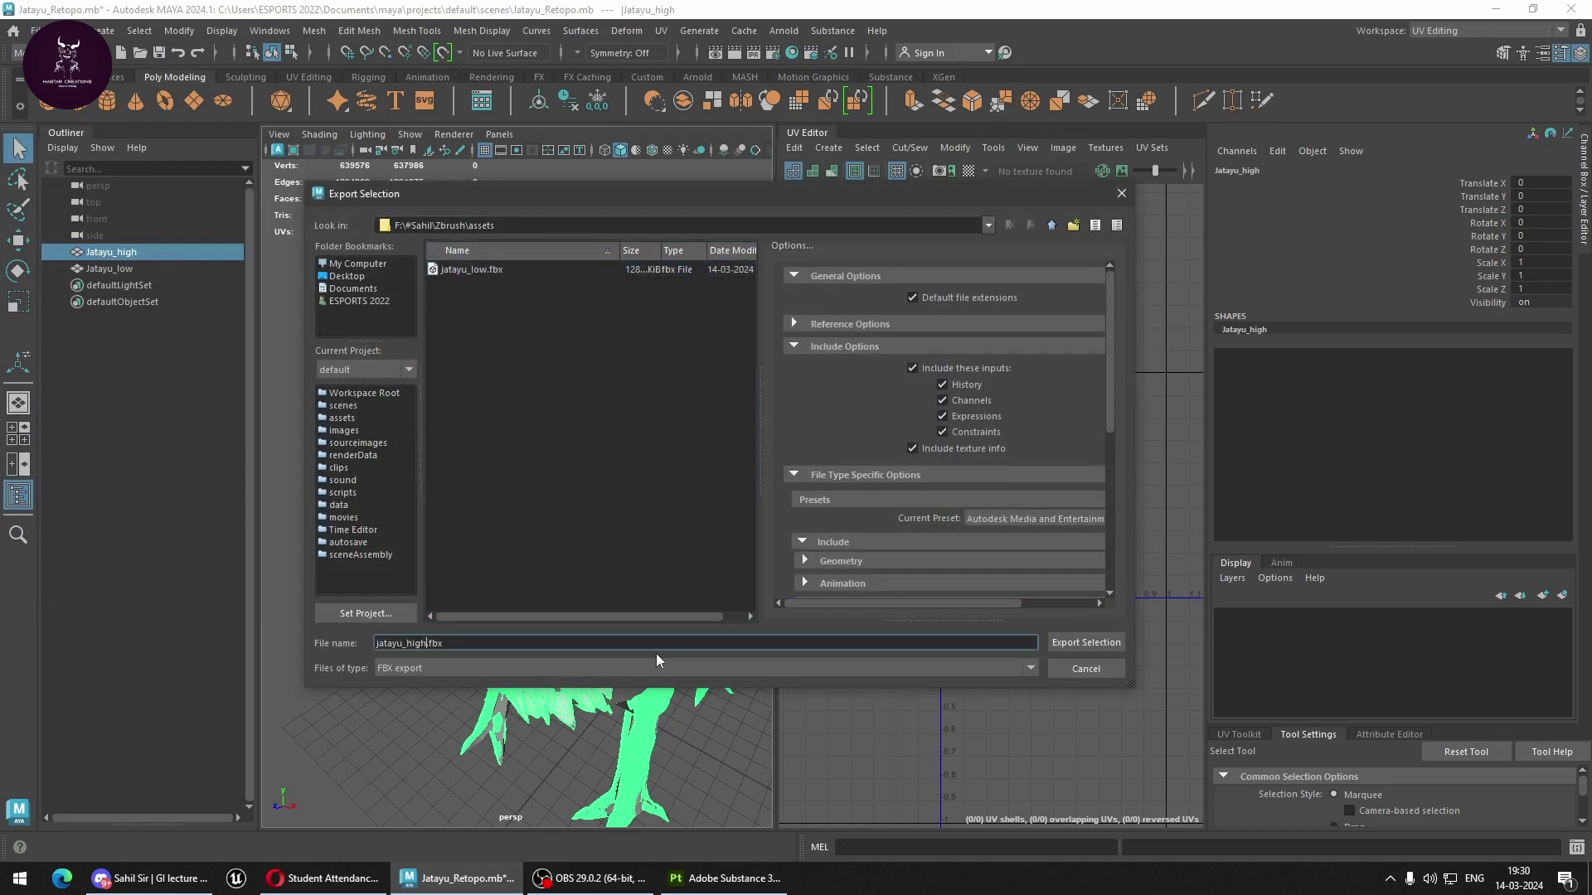
click(1106, 647)
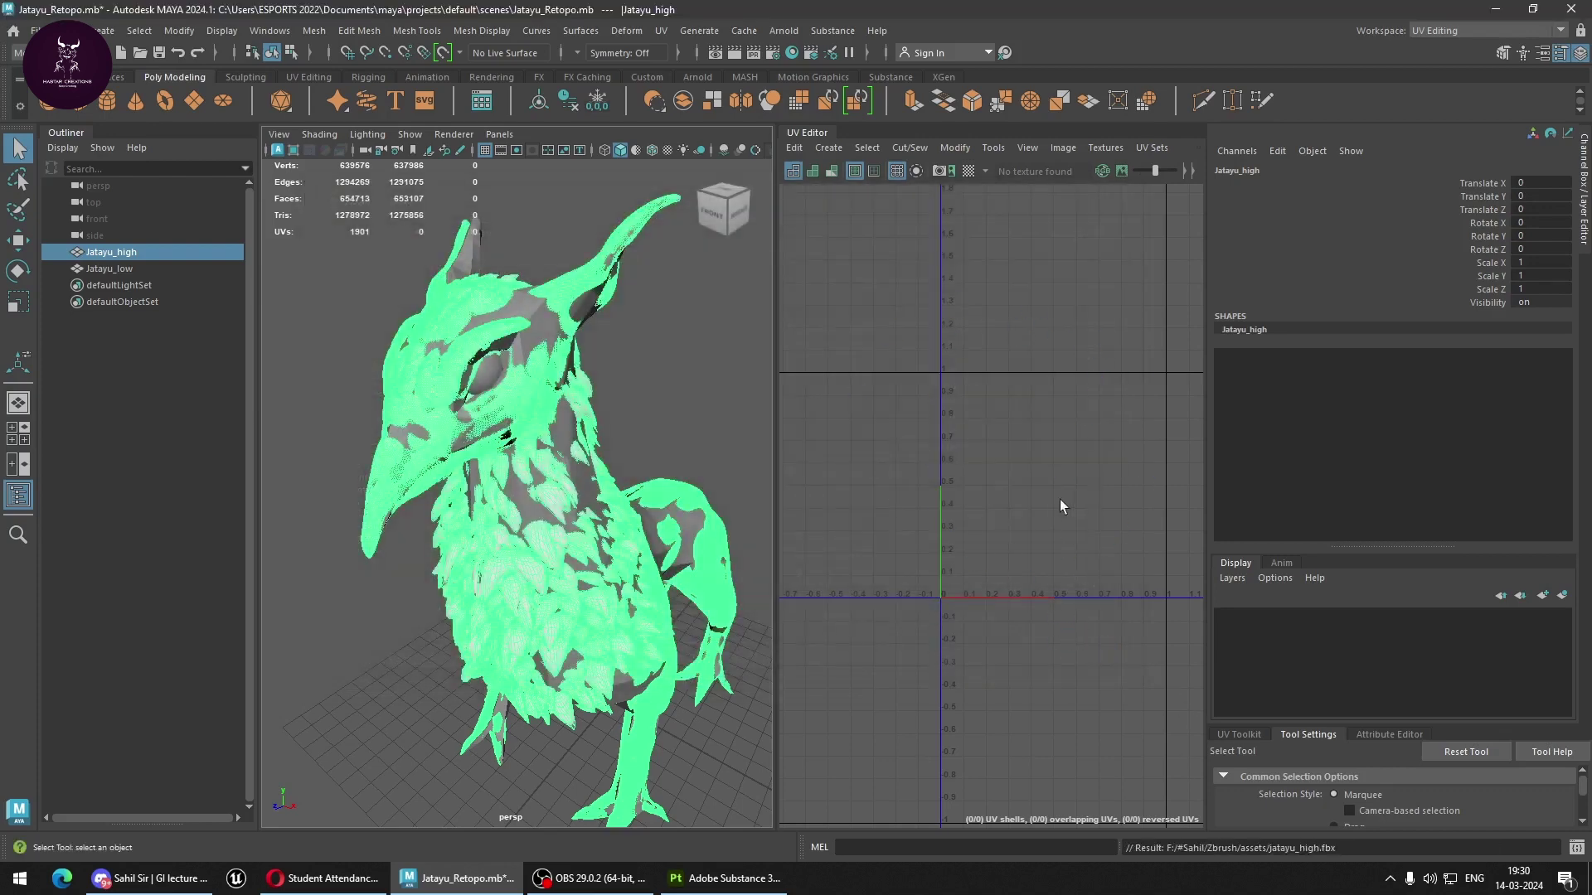
Save the Maya scene with Ctrl+S and close Maya.
alt+right_drag(440, 447, 332, 435)
alt+drag(639, 429, 593, 419)
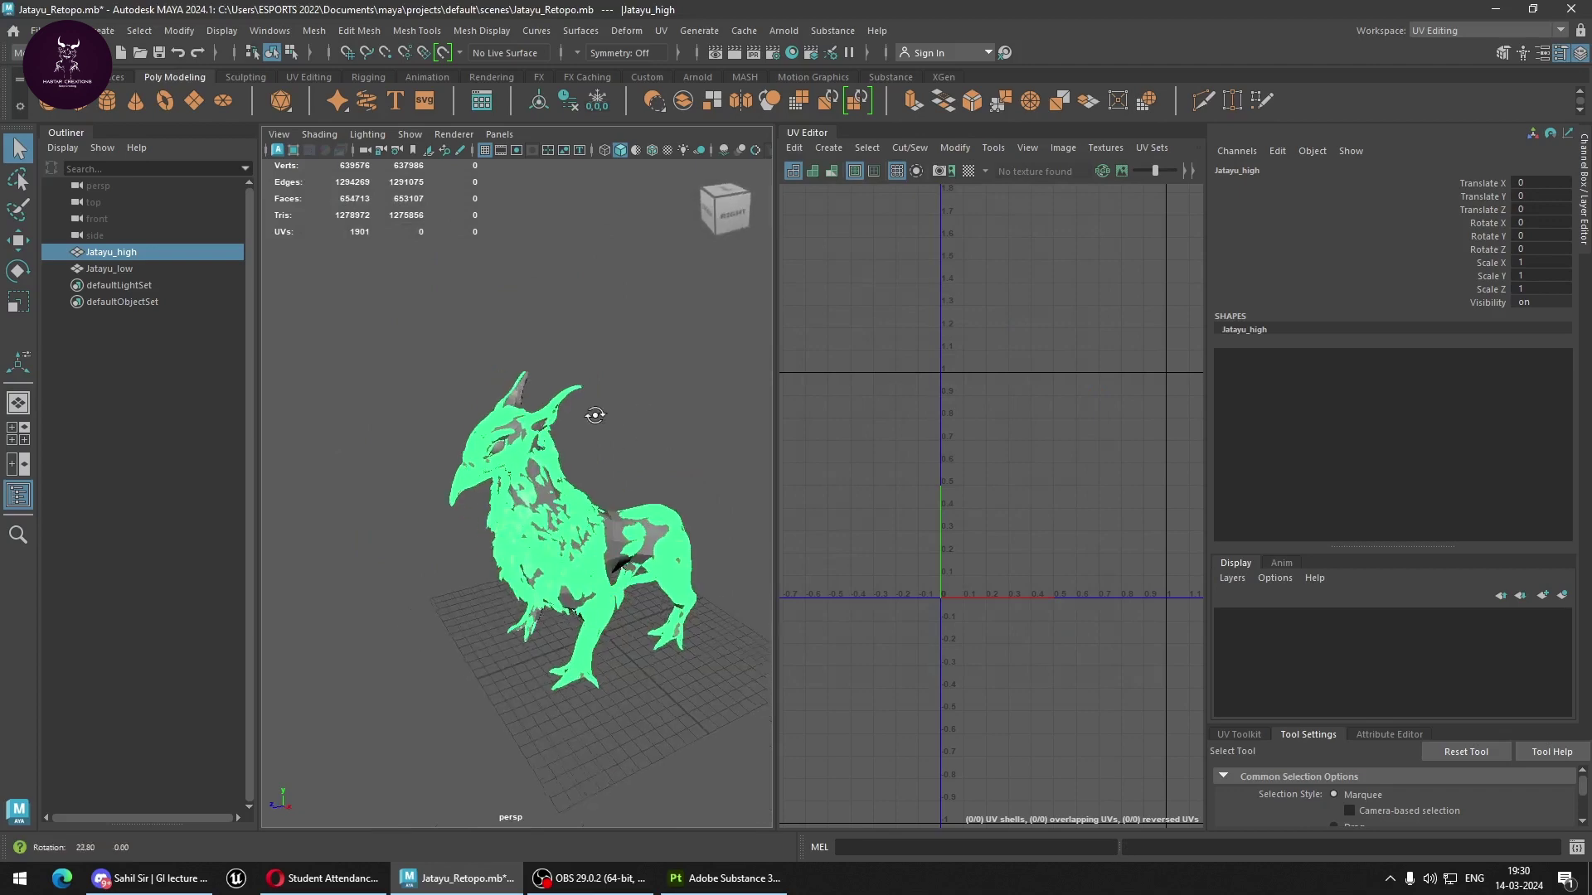
key(ctrl+s)
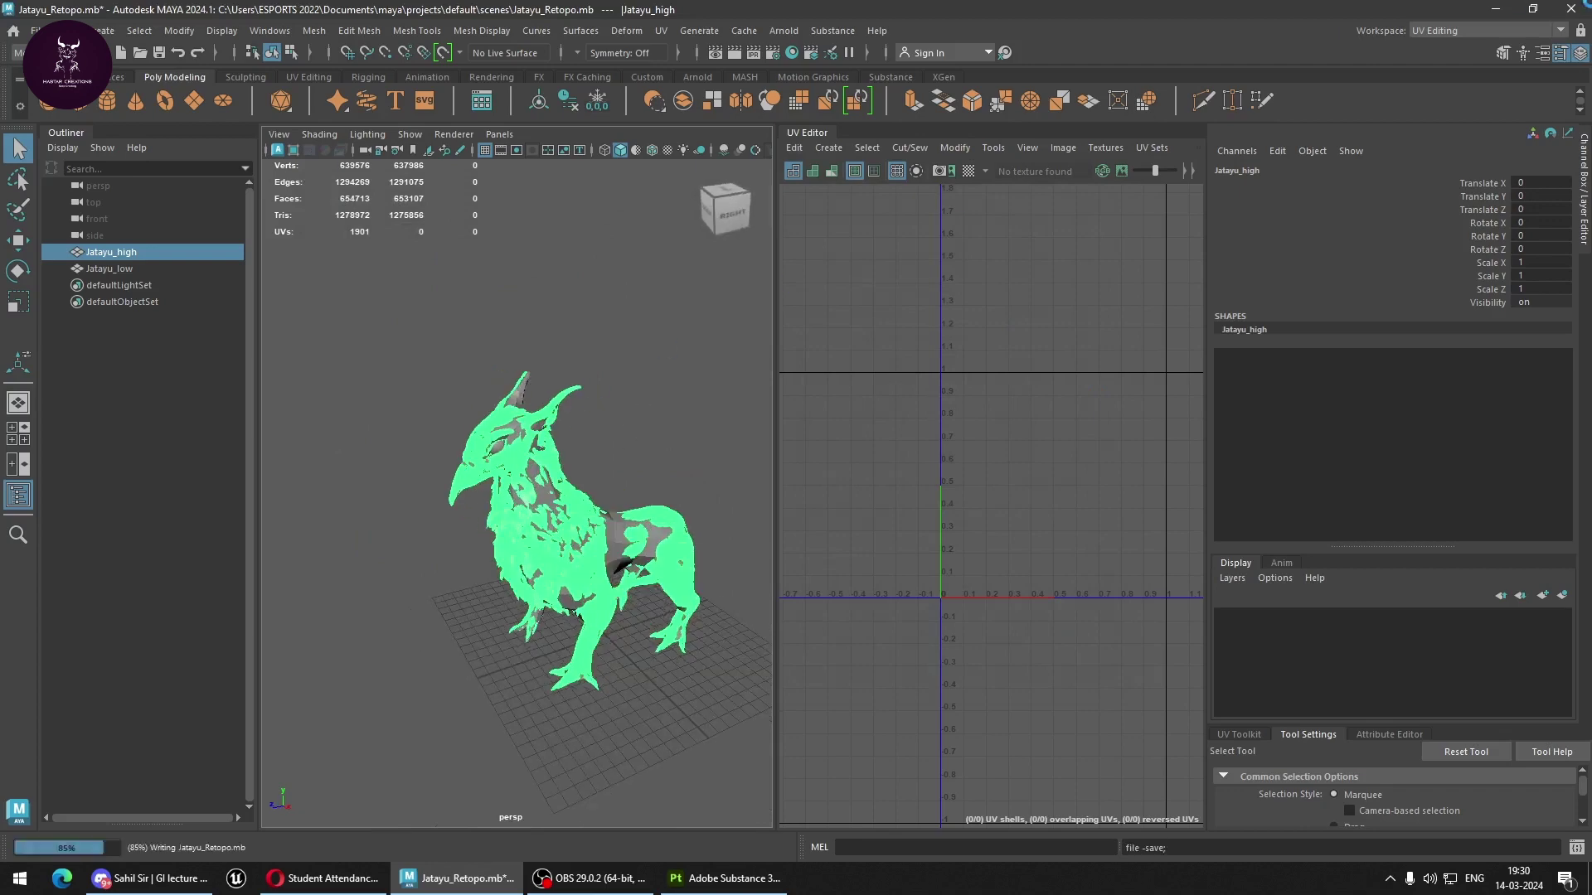
click(1563, 10)
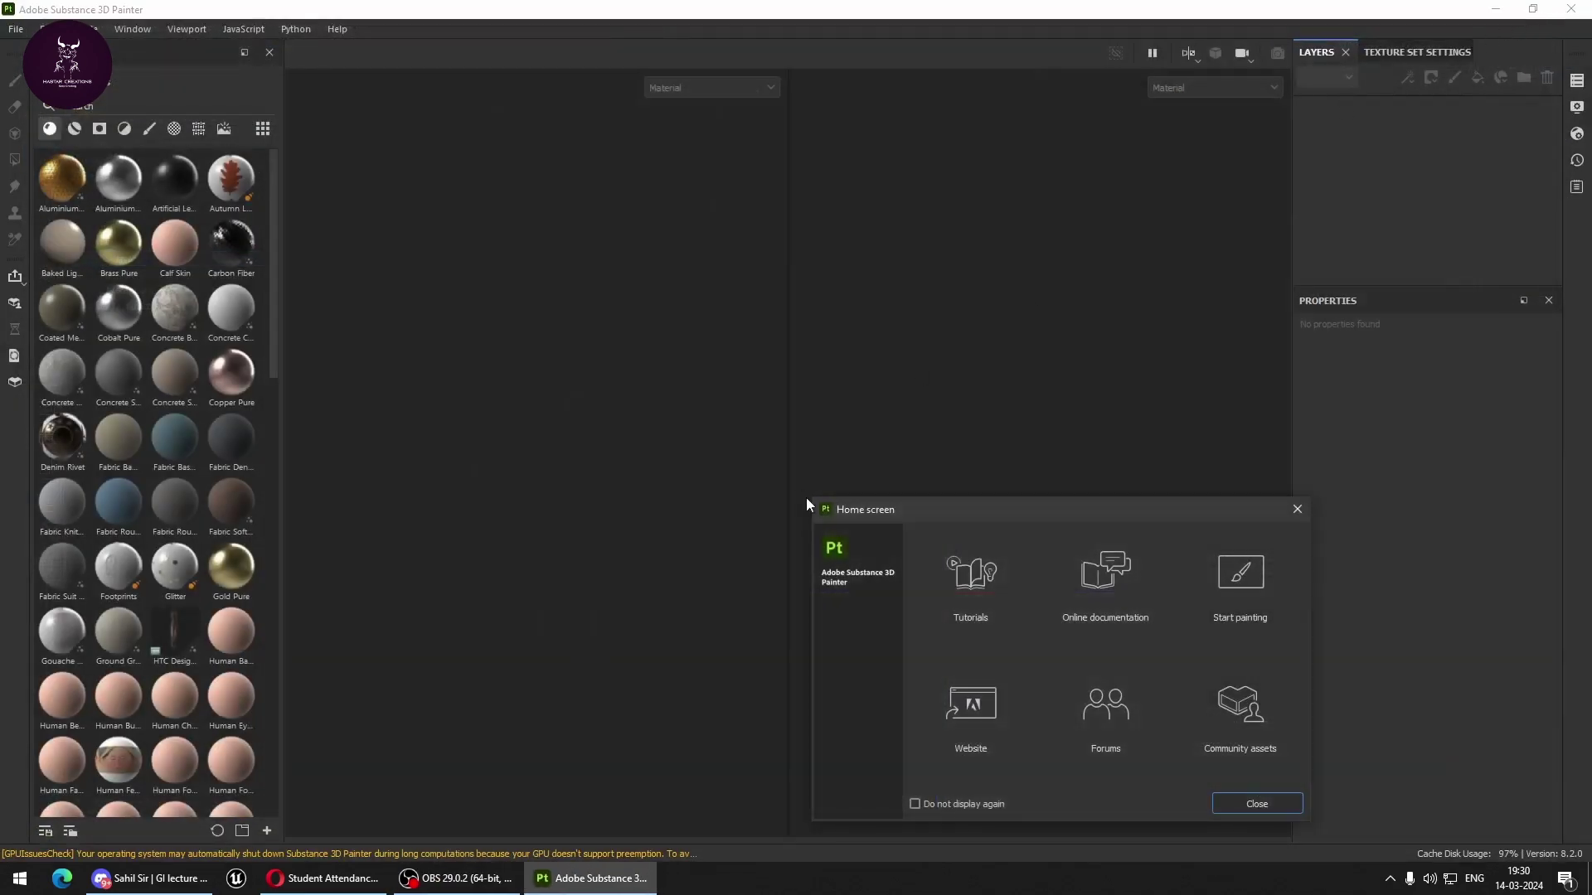
Dismiss the Substance 3D Painter Home screen and start a new project.
drag(1103, 516, 829, 259)
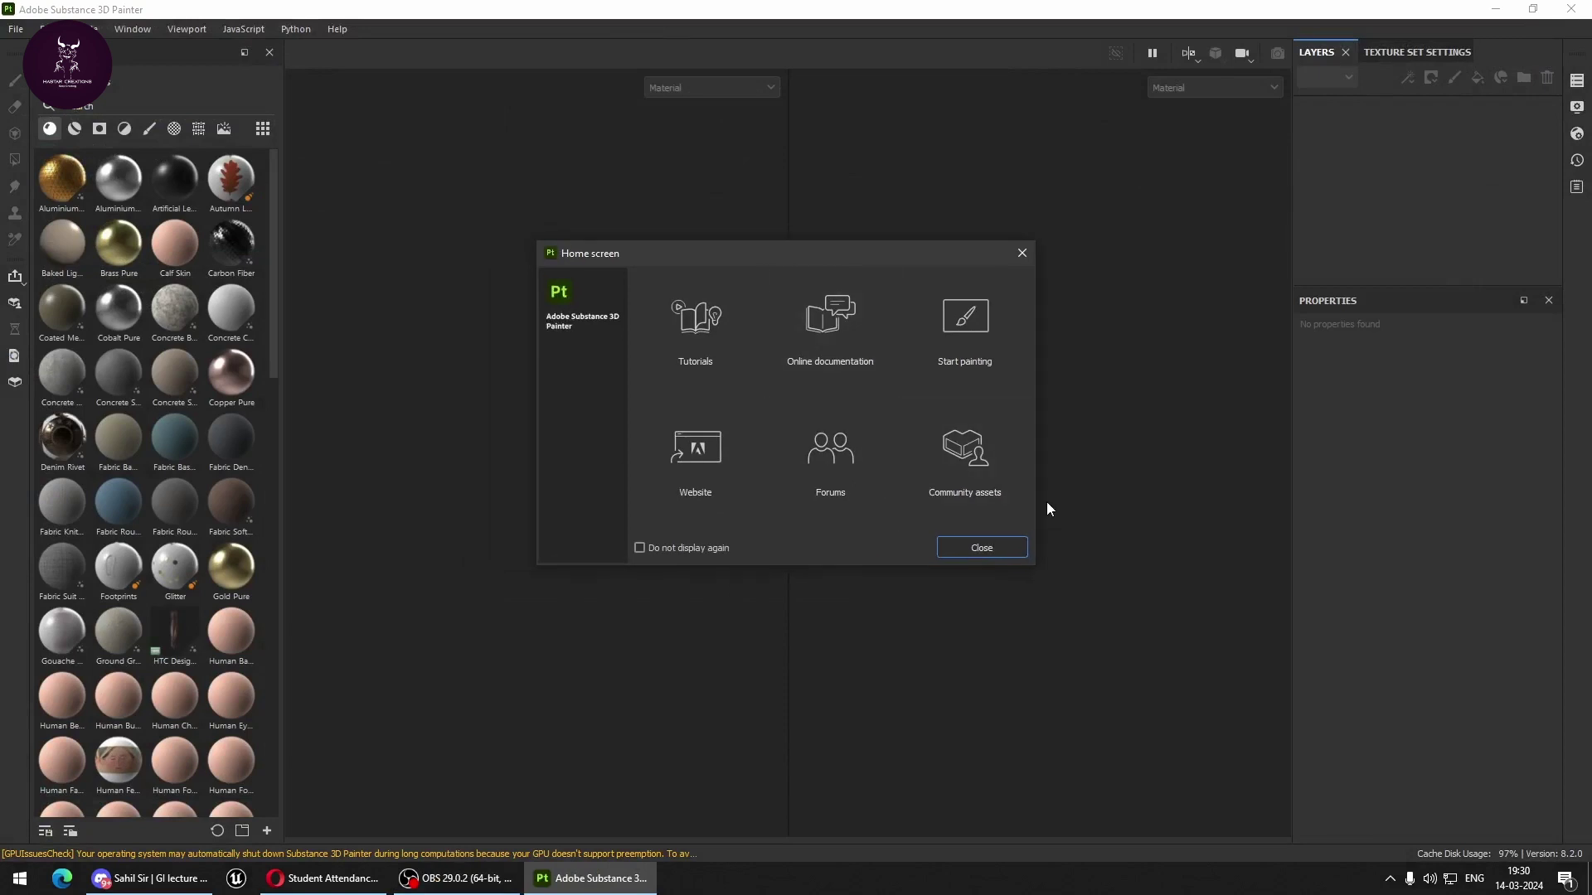
click(971, 548)
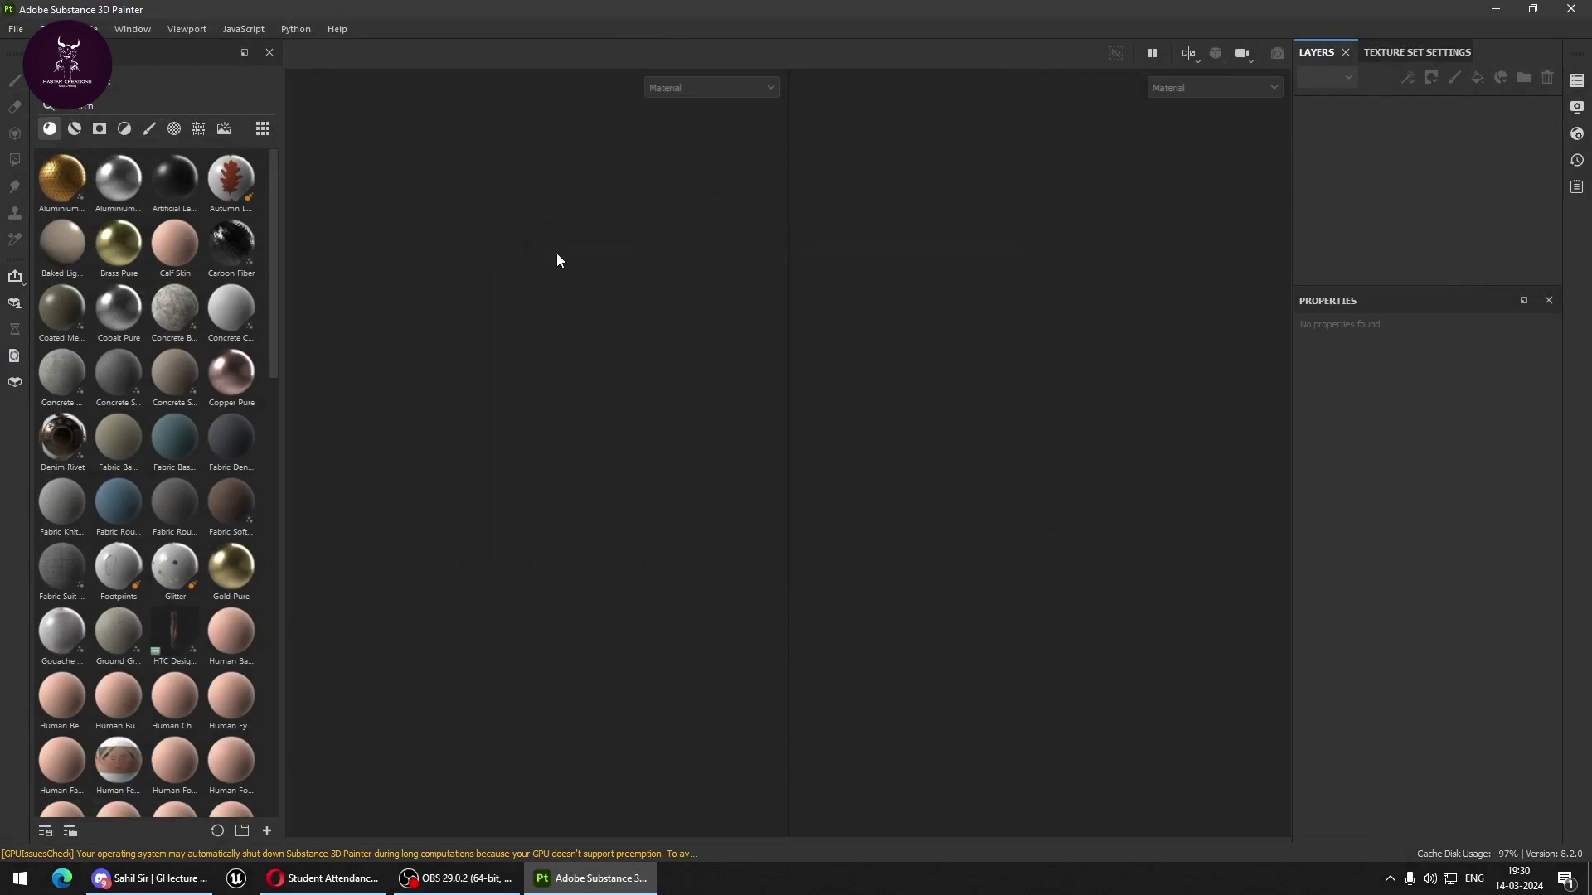
click(16, 29)
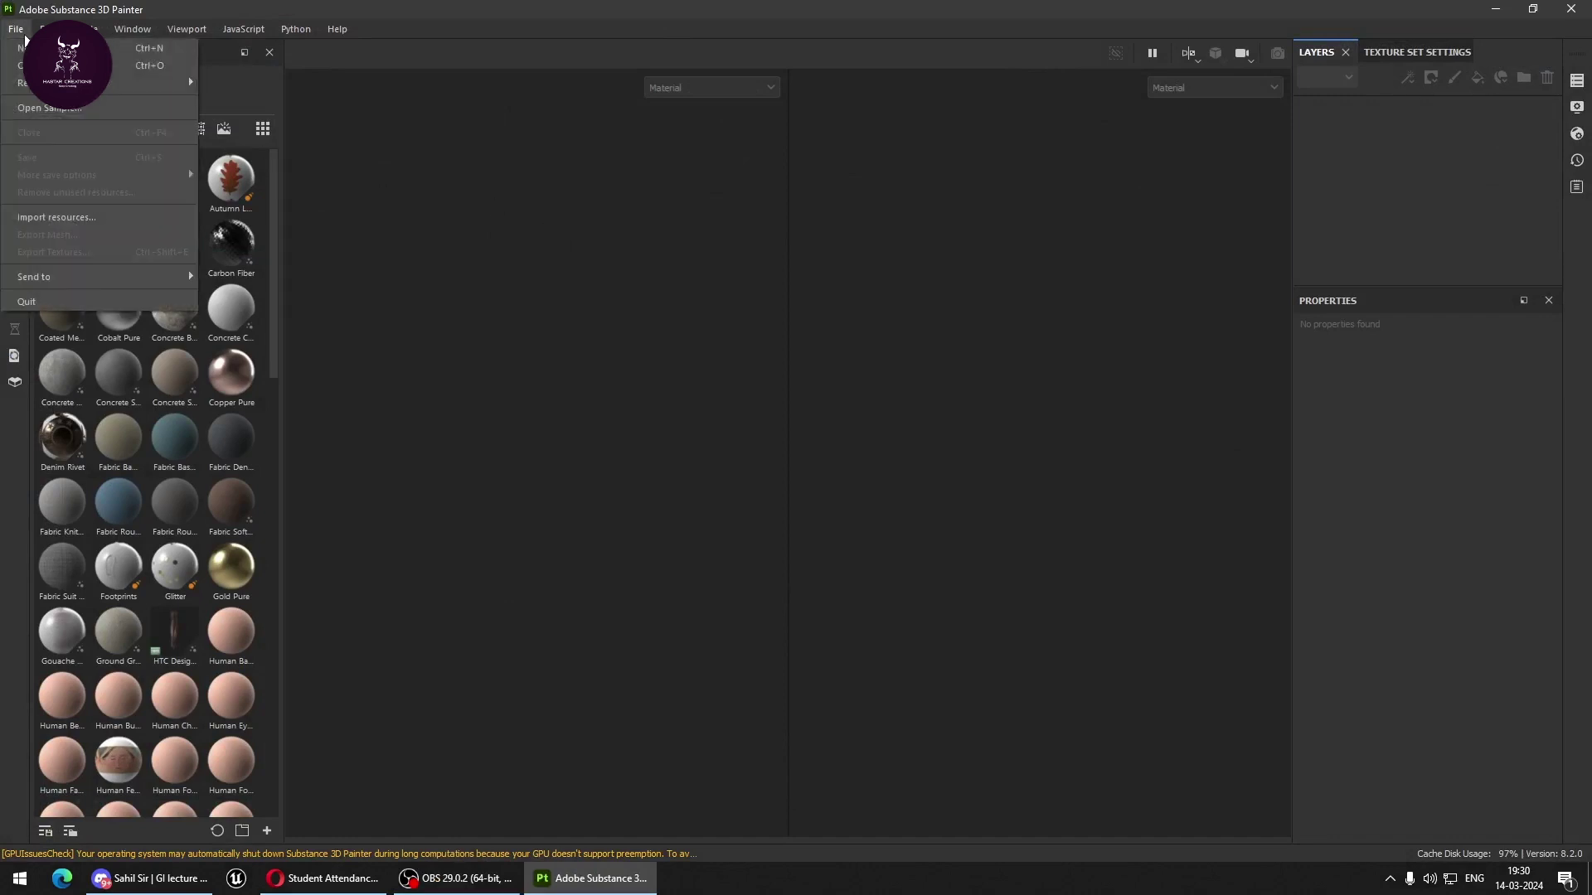
click(19, 49)
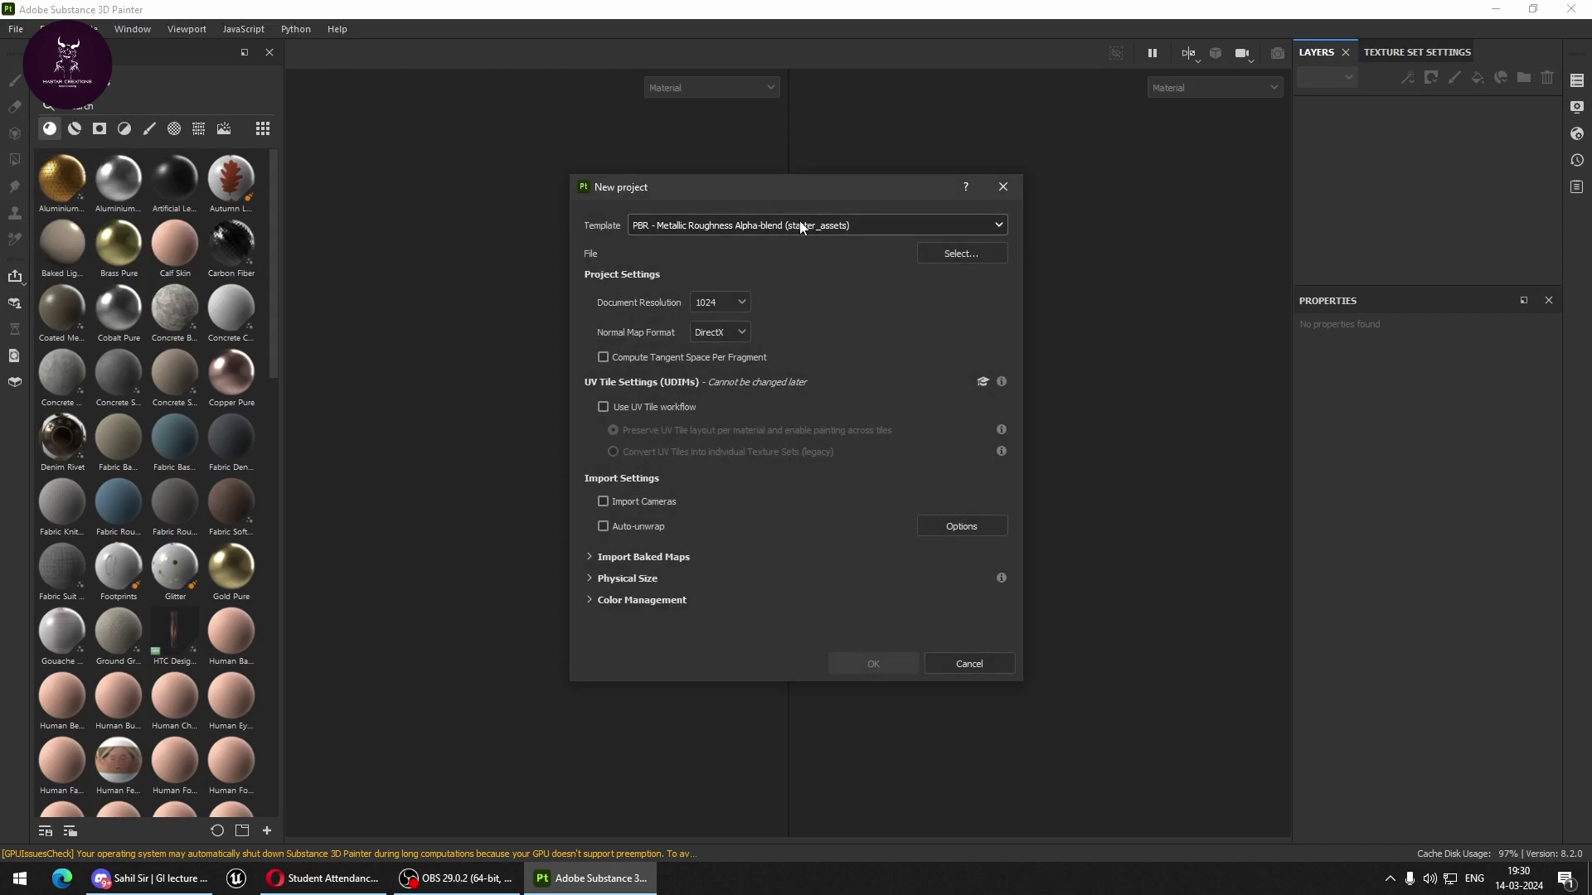
Choose jatayu_low.fbx from the Zbrush assets folder on F: as the project mesh.
click(962, 255)
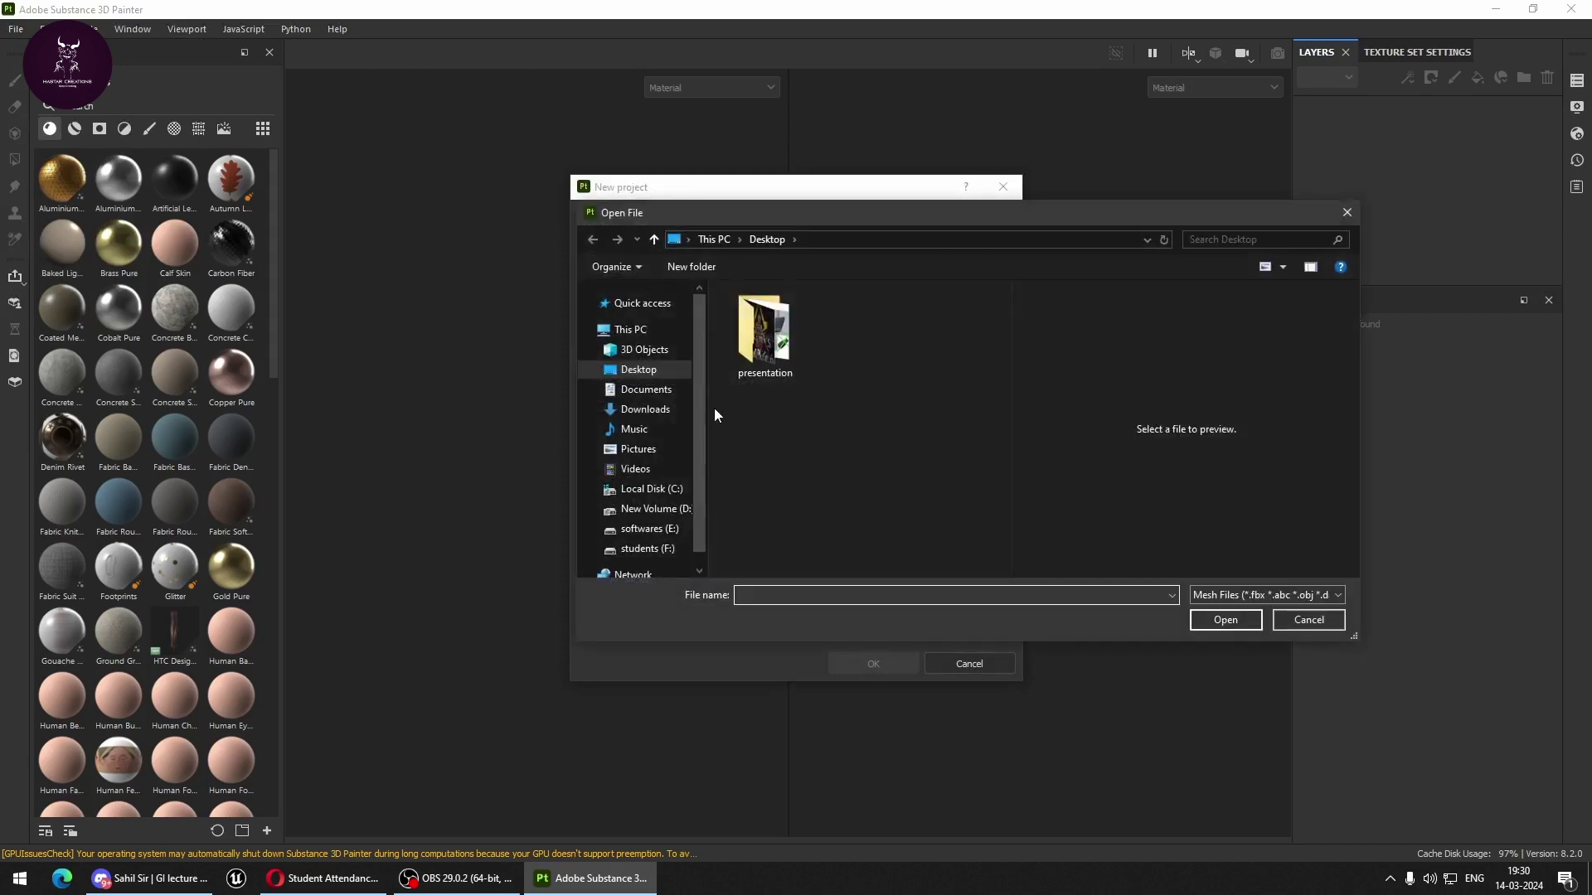
scroll(692, 469, down, 1)
click(646, 514)
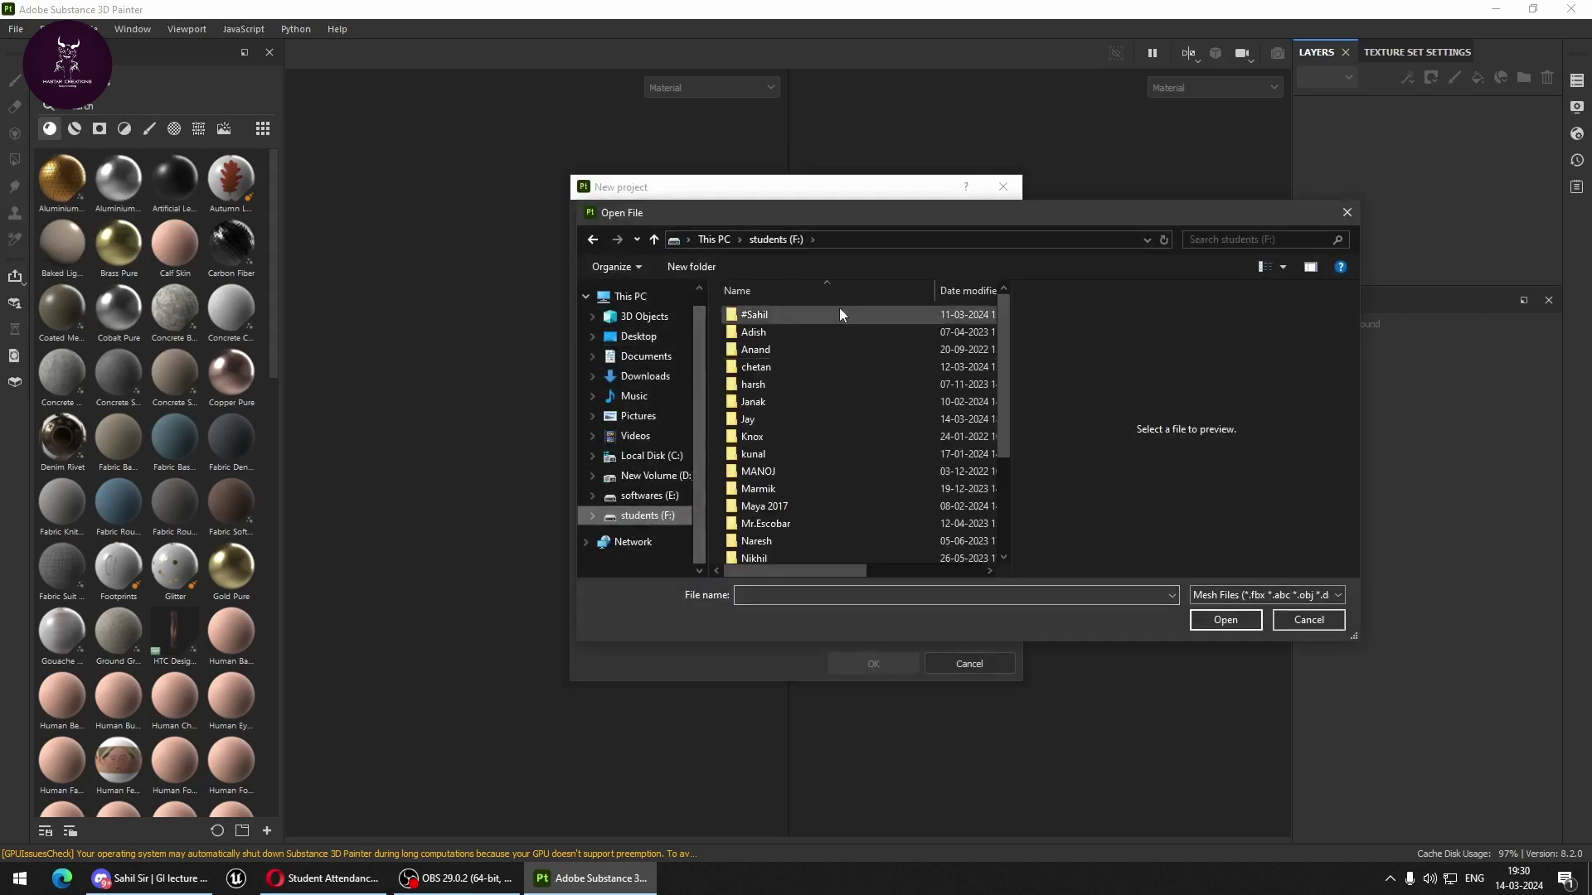
double_click(776, 313)
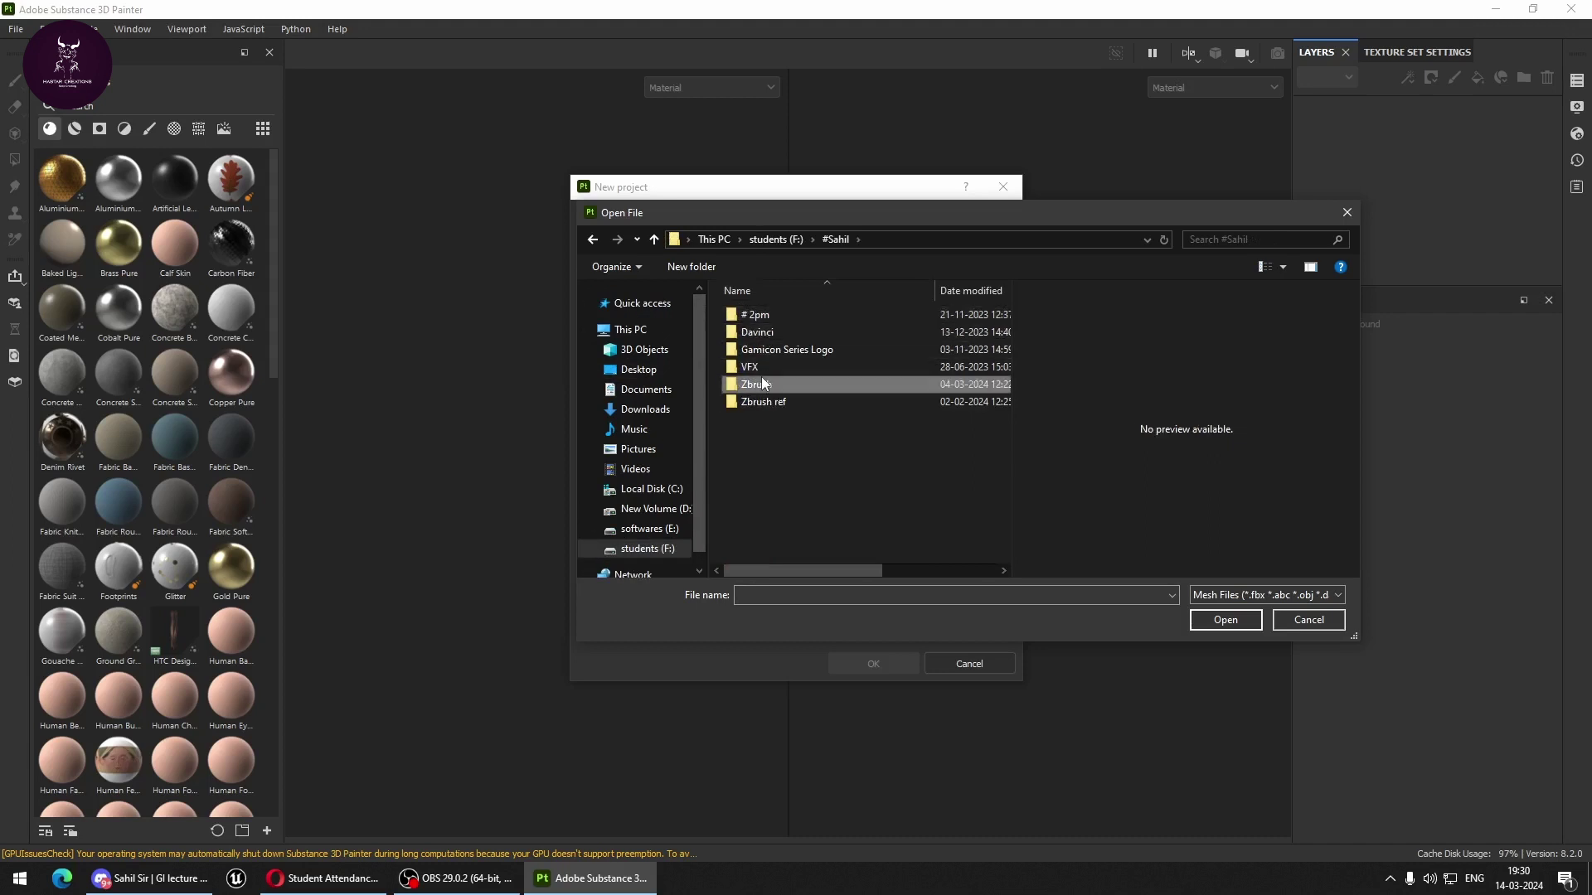
double_click(761, 382)
double_click(758, 315)
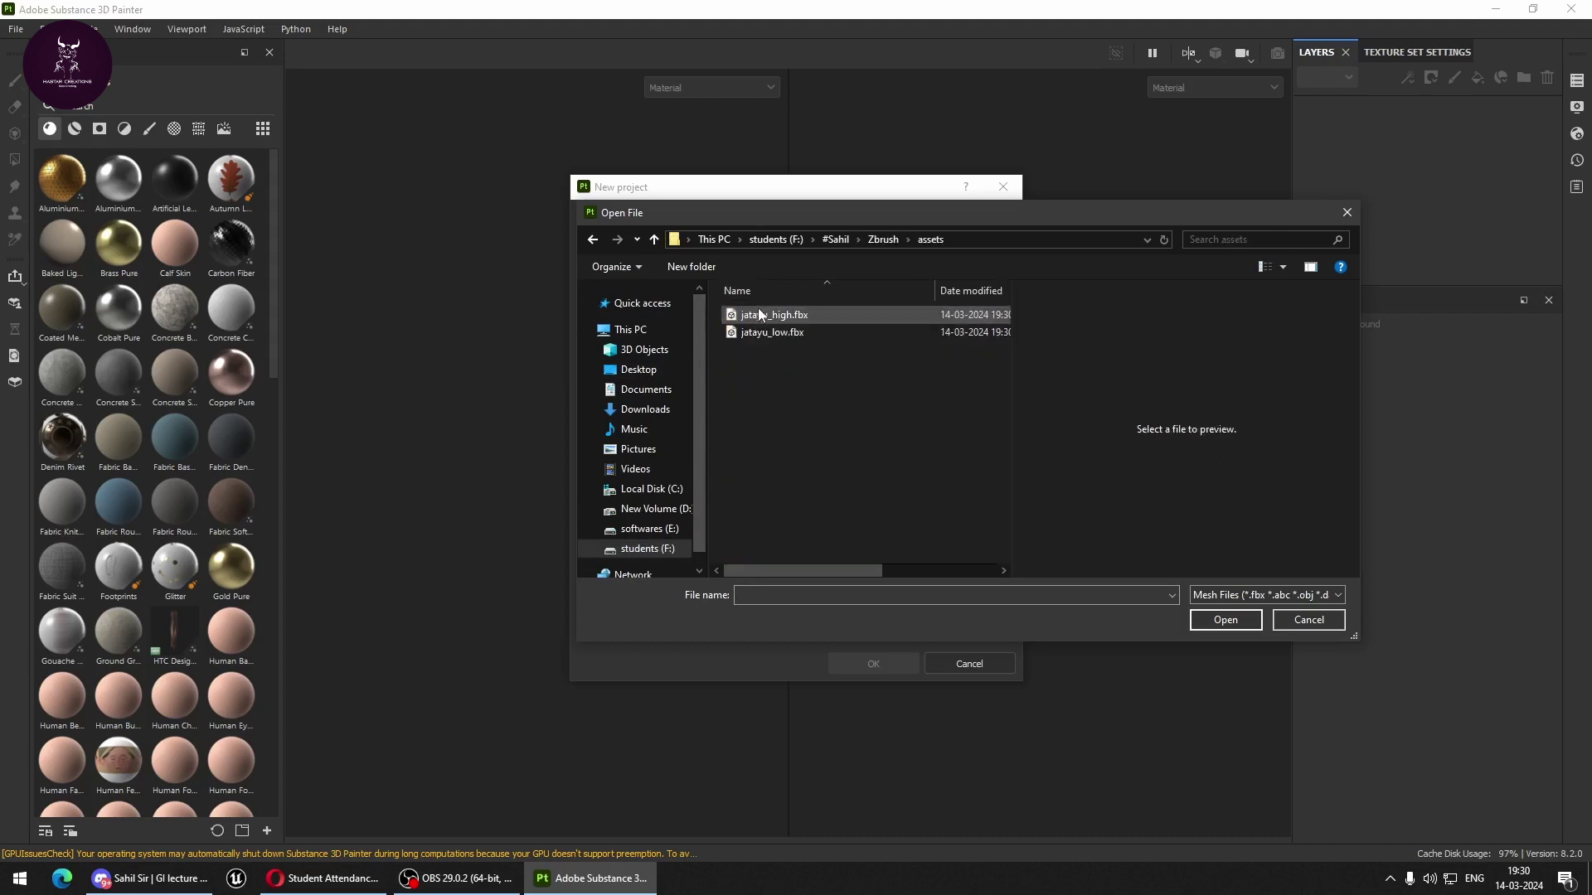
click(793, 335)
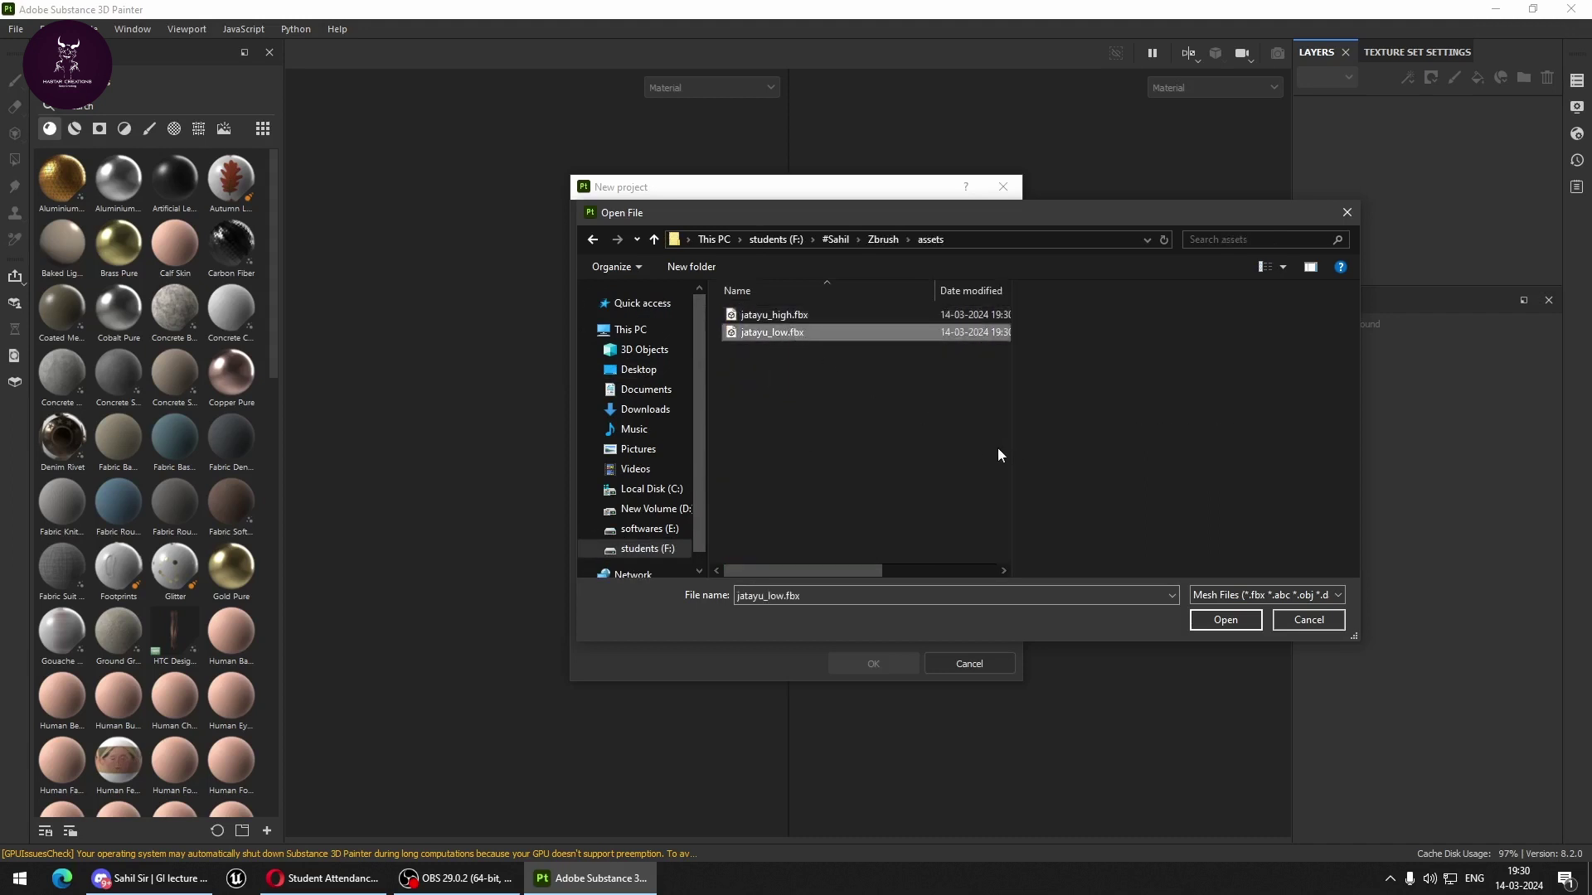
click(1247, 623)
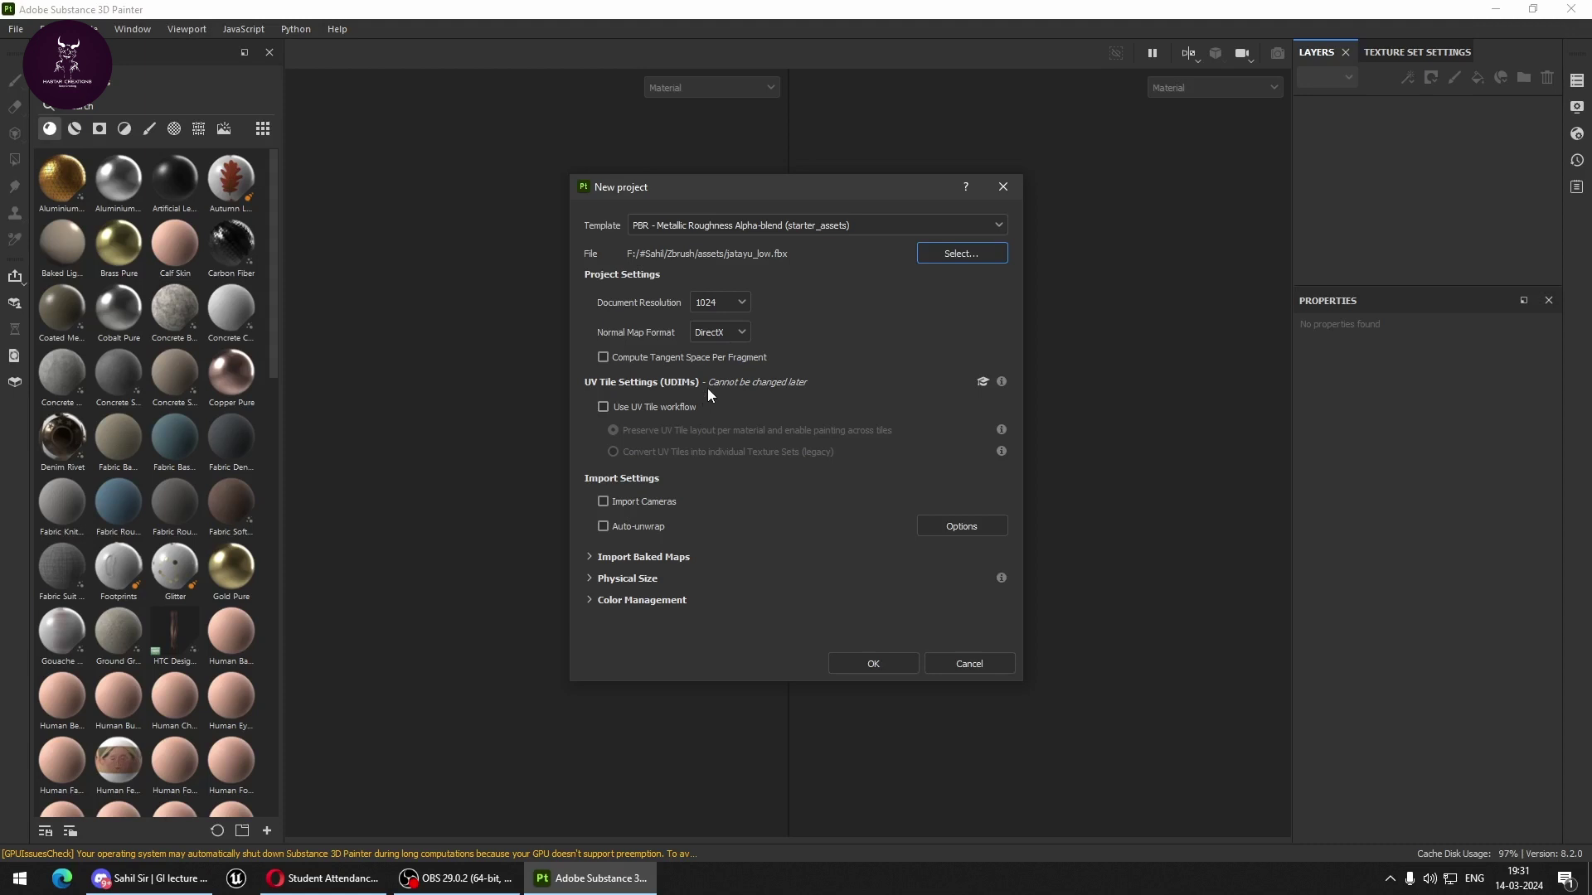
Leave the UV Tile workflow off and create the project.
click(653, 406)
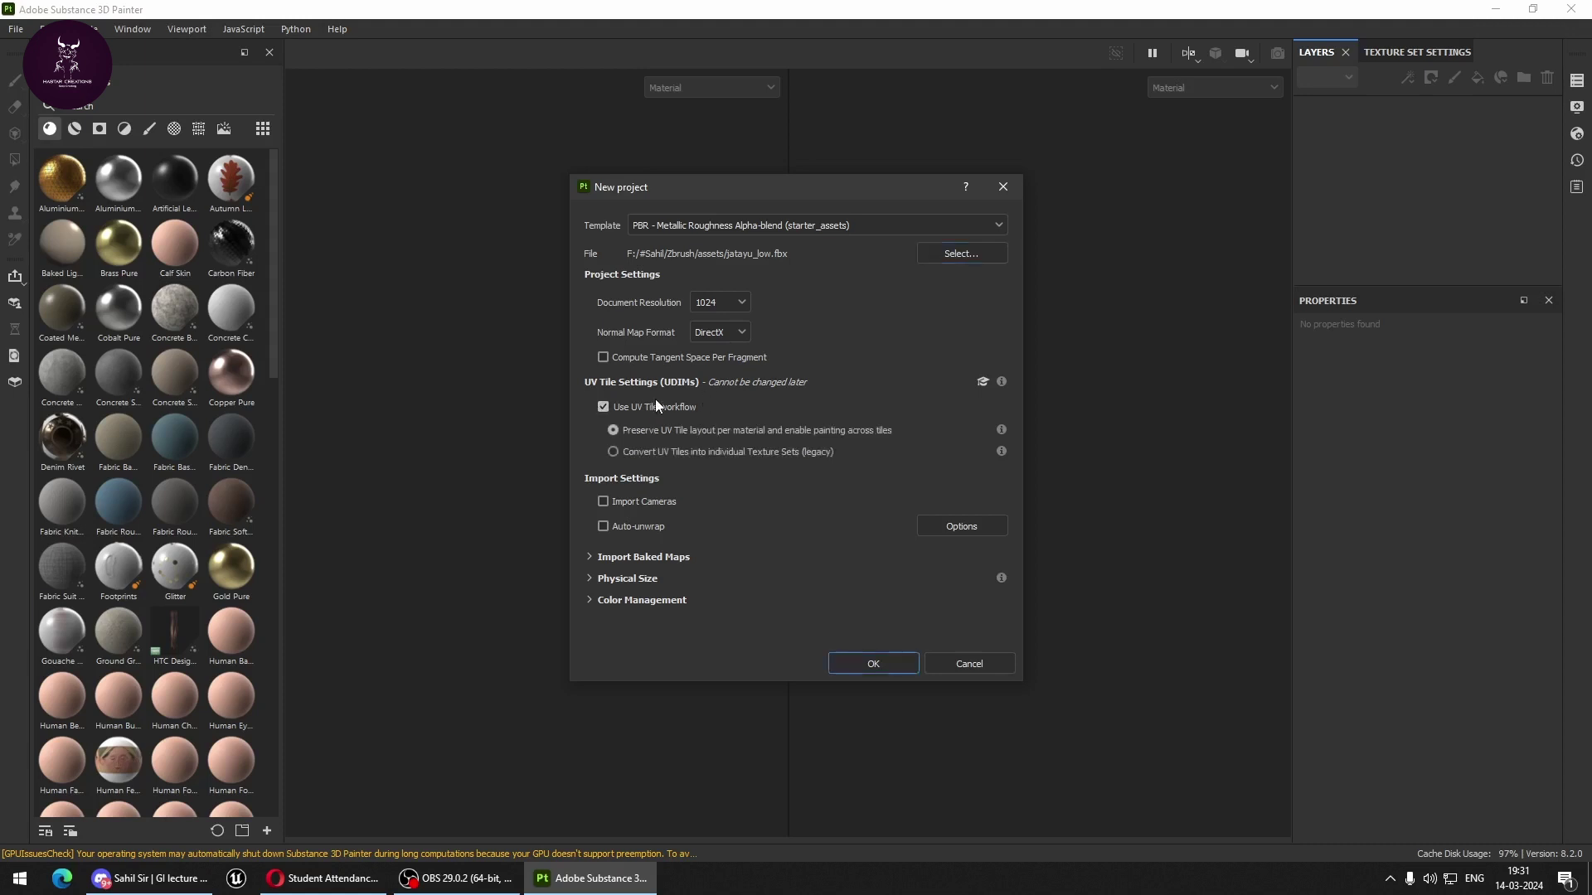
click(604, 407)
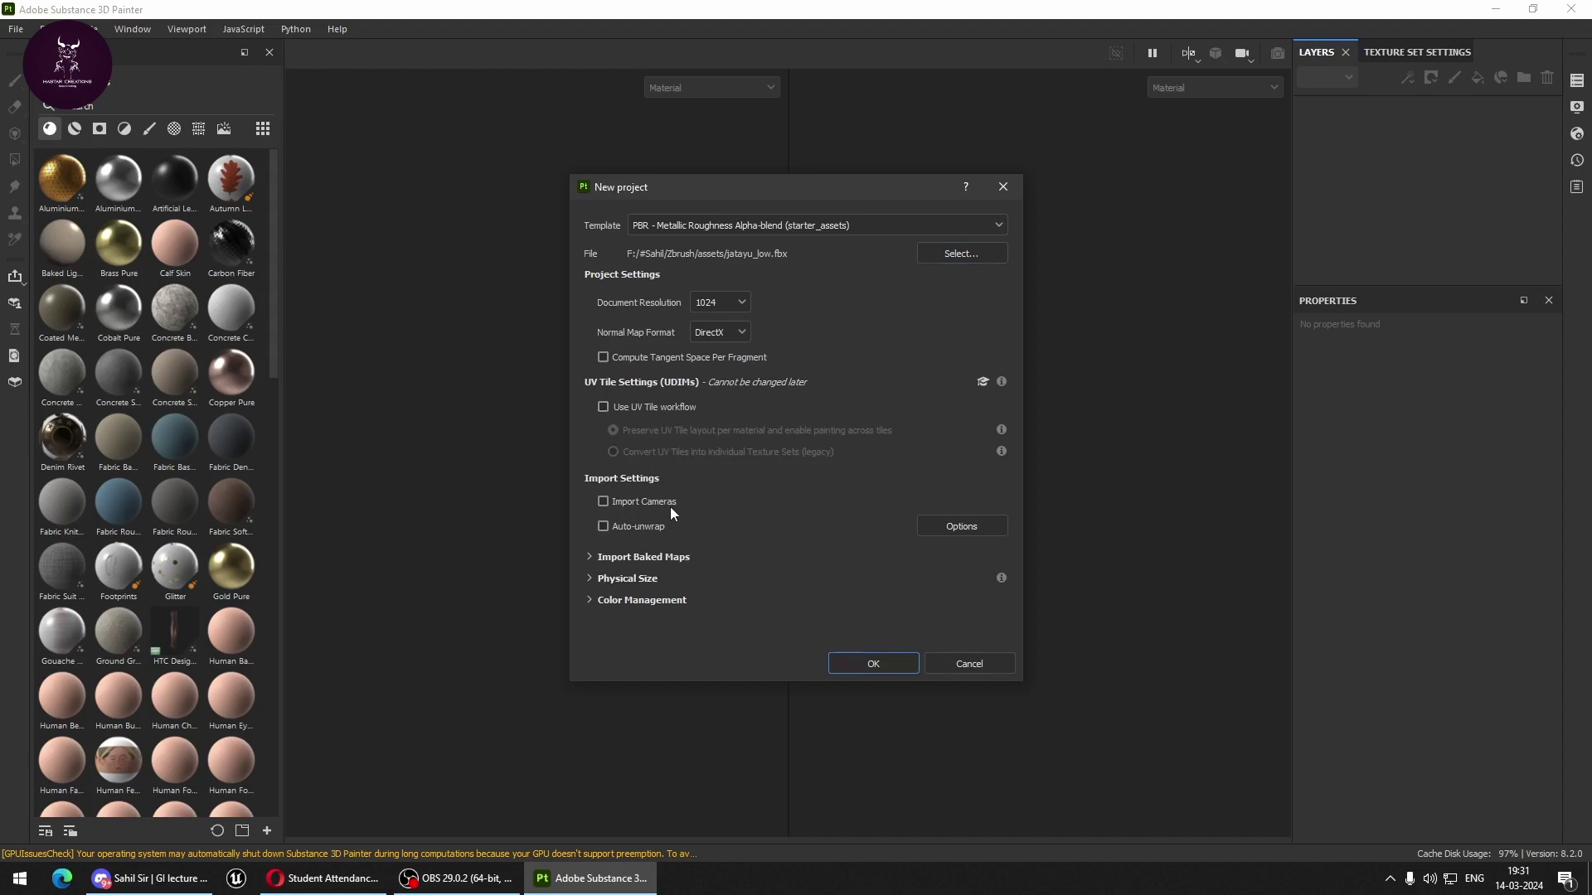
click(876, 665)
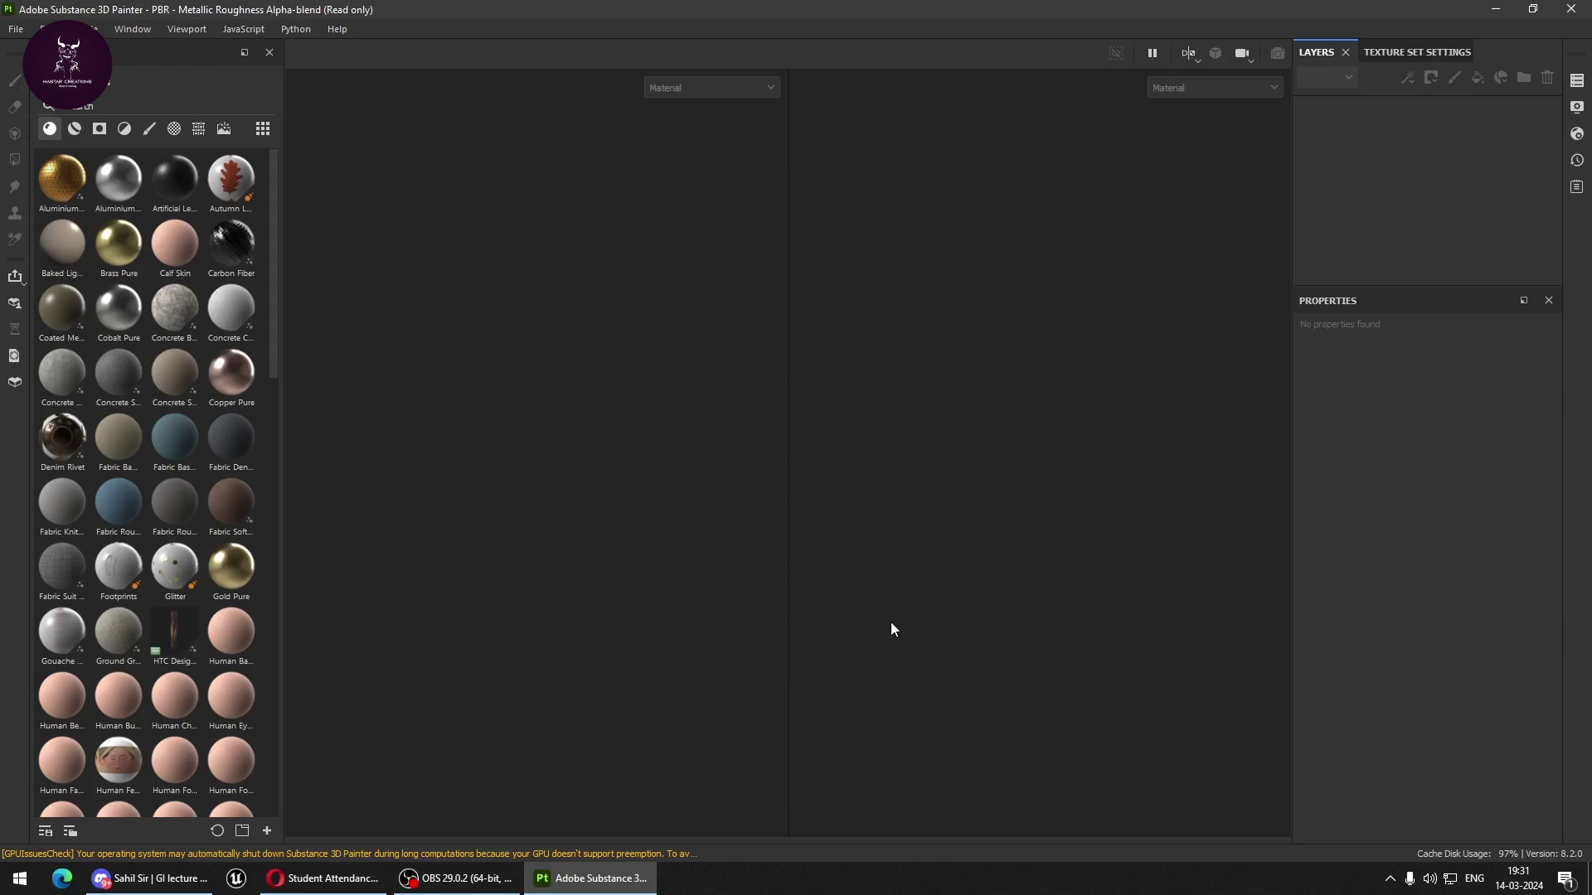
Orbit and zoom around the jatayu_low creature to inspect it from several angles.
scroll(668, 430, down, 4)
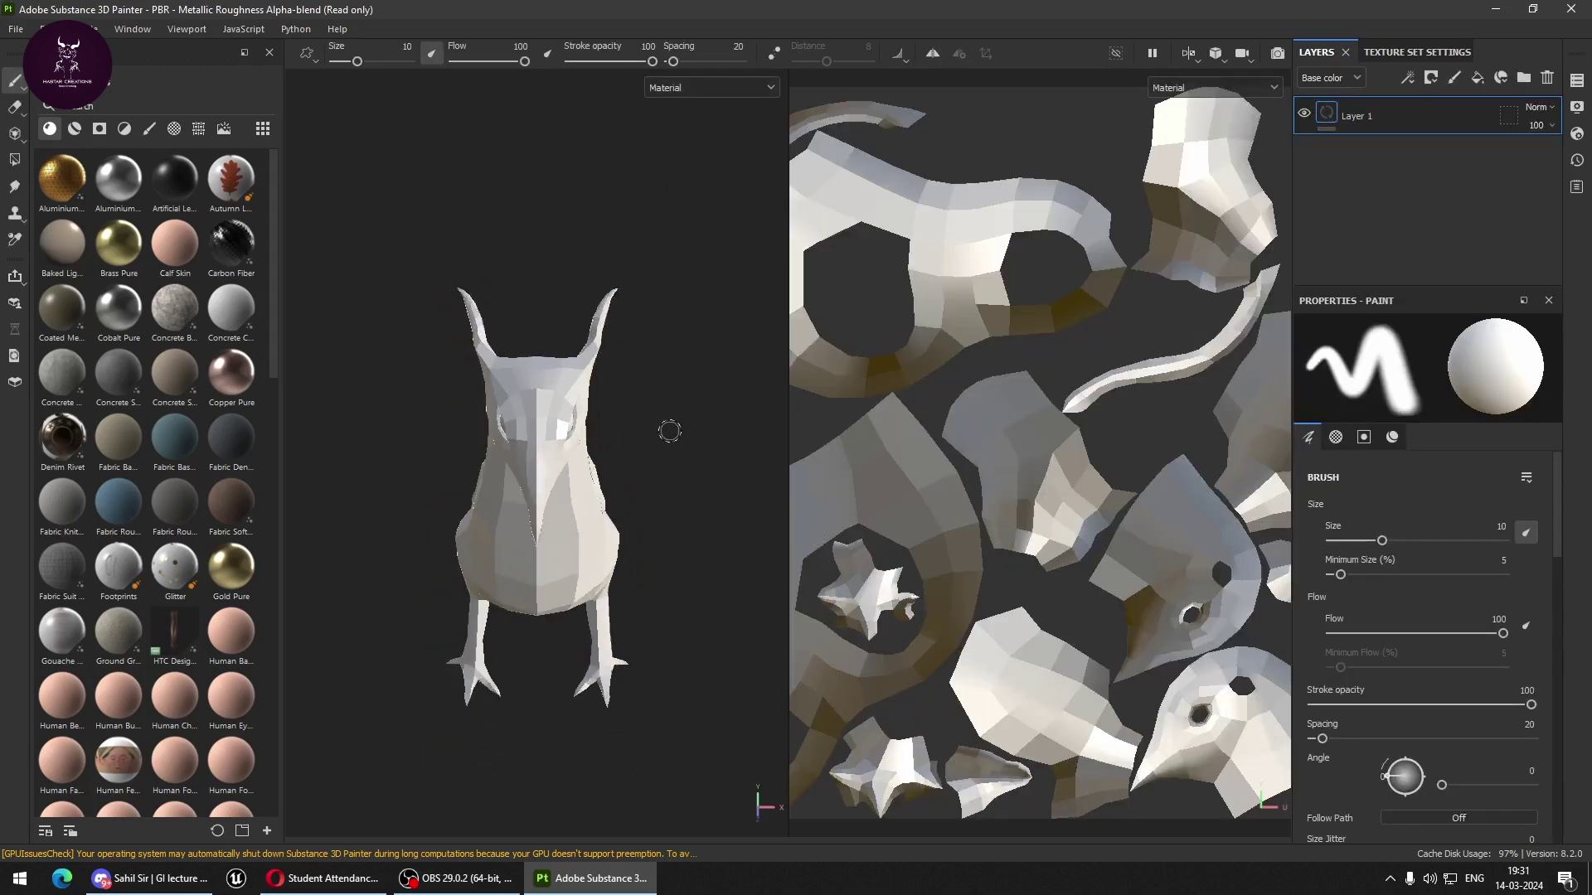
alt+drag(682, 462, 688, 477)
scroll(944, 481, down, 3)
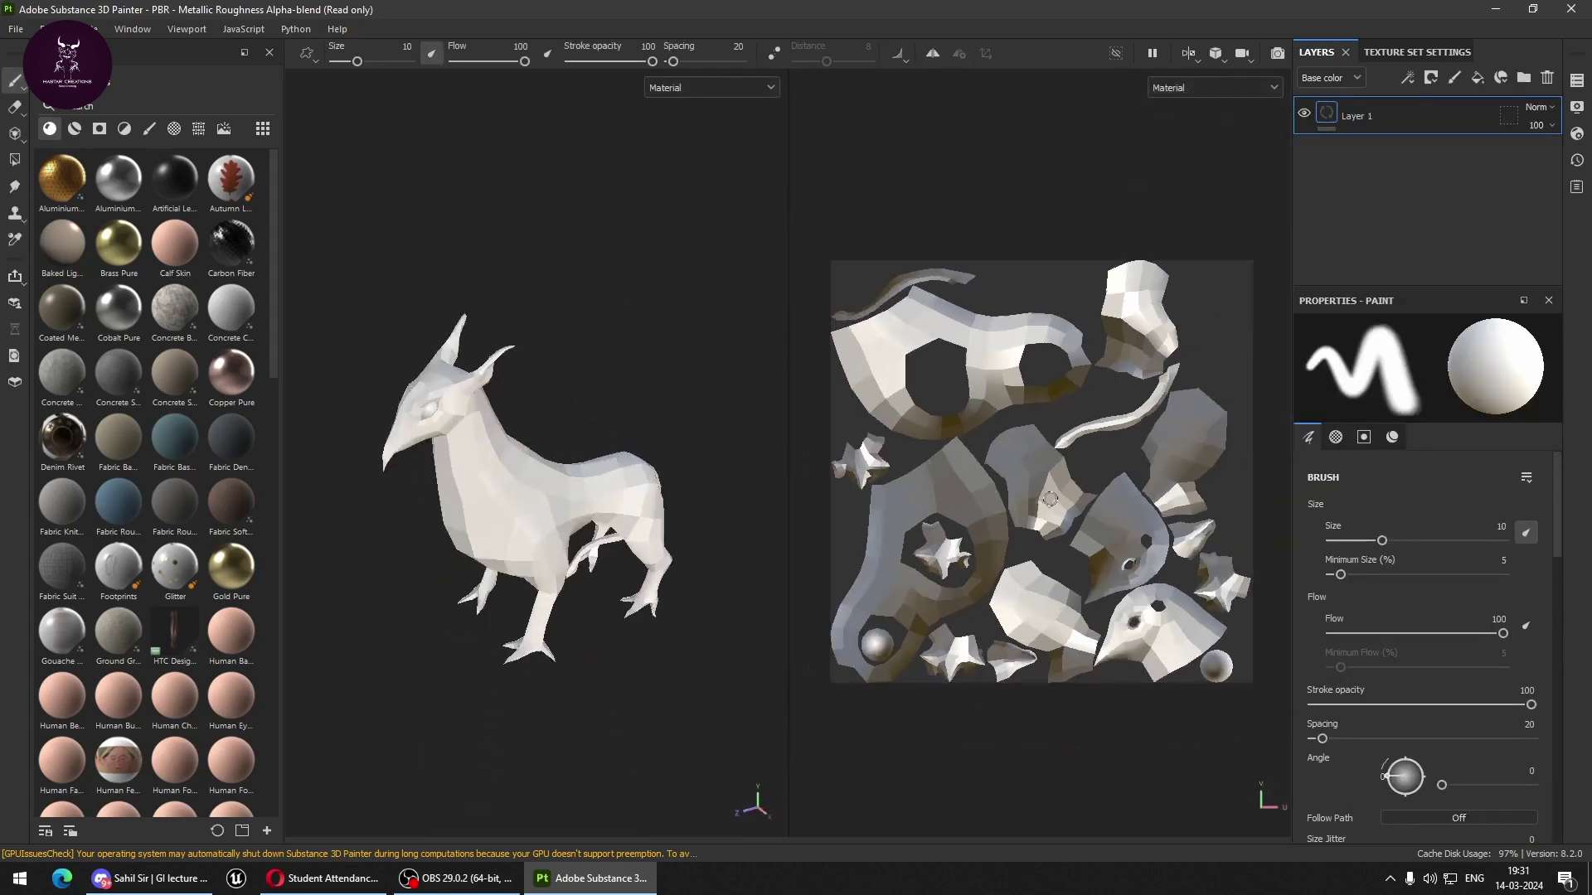
scroll(995, 490, down, 1)
scroll(1050, 499, up, 1)
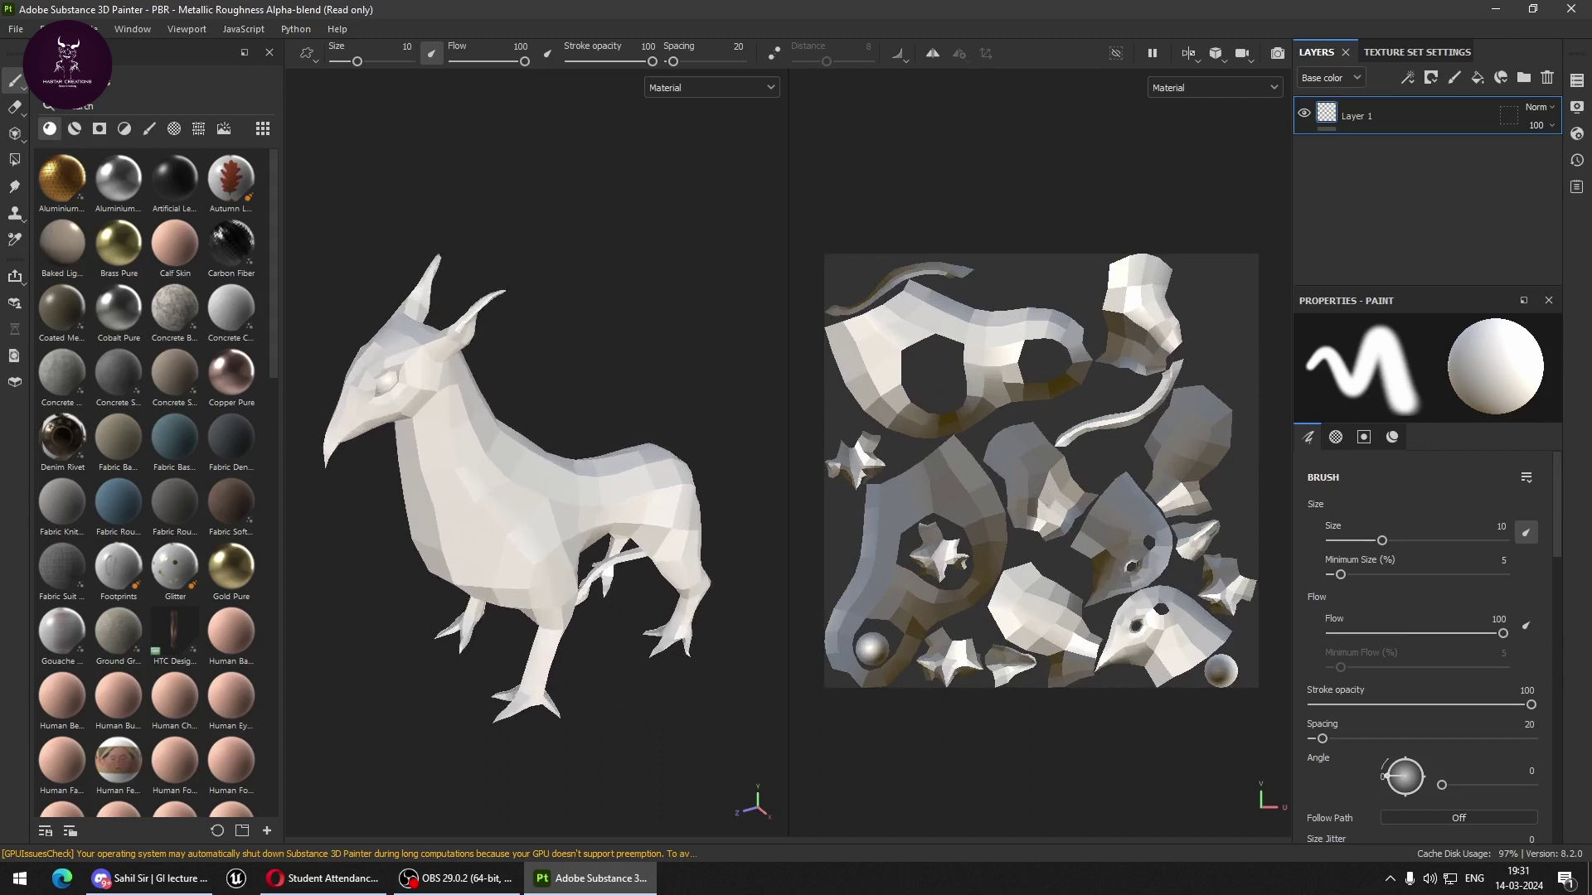
alt+drag(512, 320, 658, 402)
scroll(673, 393, up, 2)
scroll(673, 393, up, 2)
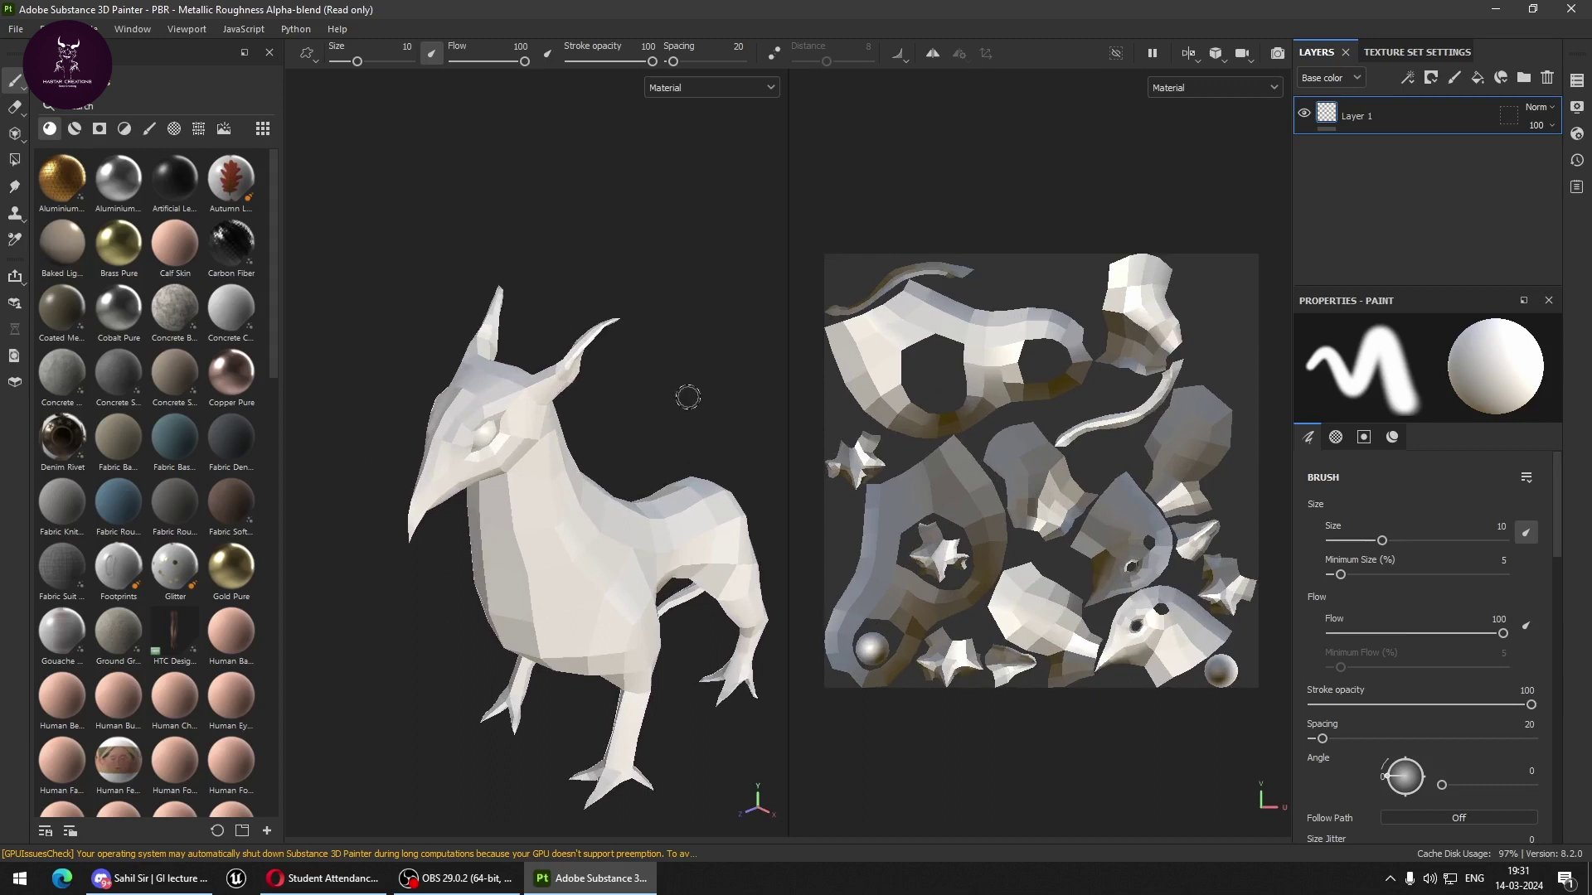
mouse_move(628, 416)
alt+mouse_down()
mouse_move(647, 390)
mouse_move(721, 401)
alt+mouse_up()
scroll(666, 416, up, 2)
scroll(694, 376, up, 2)
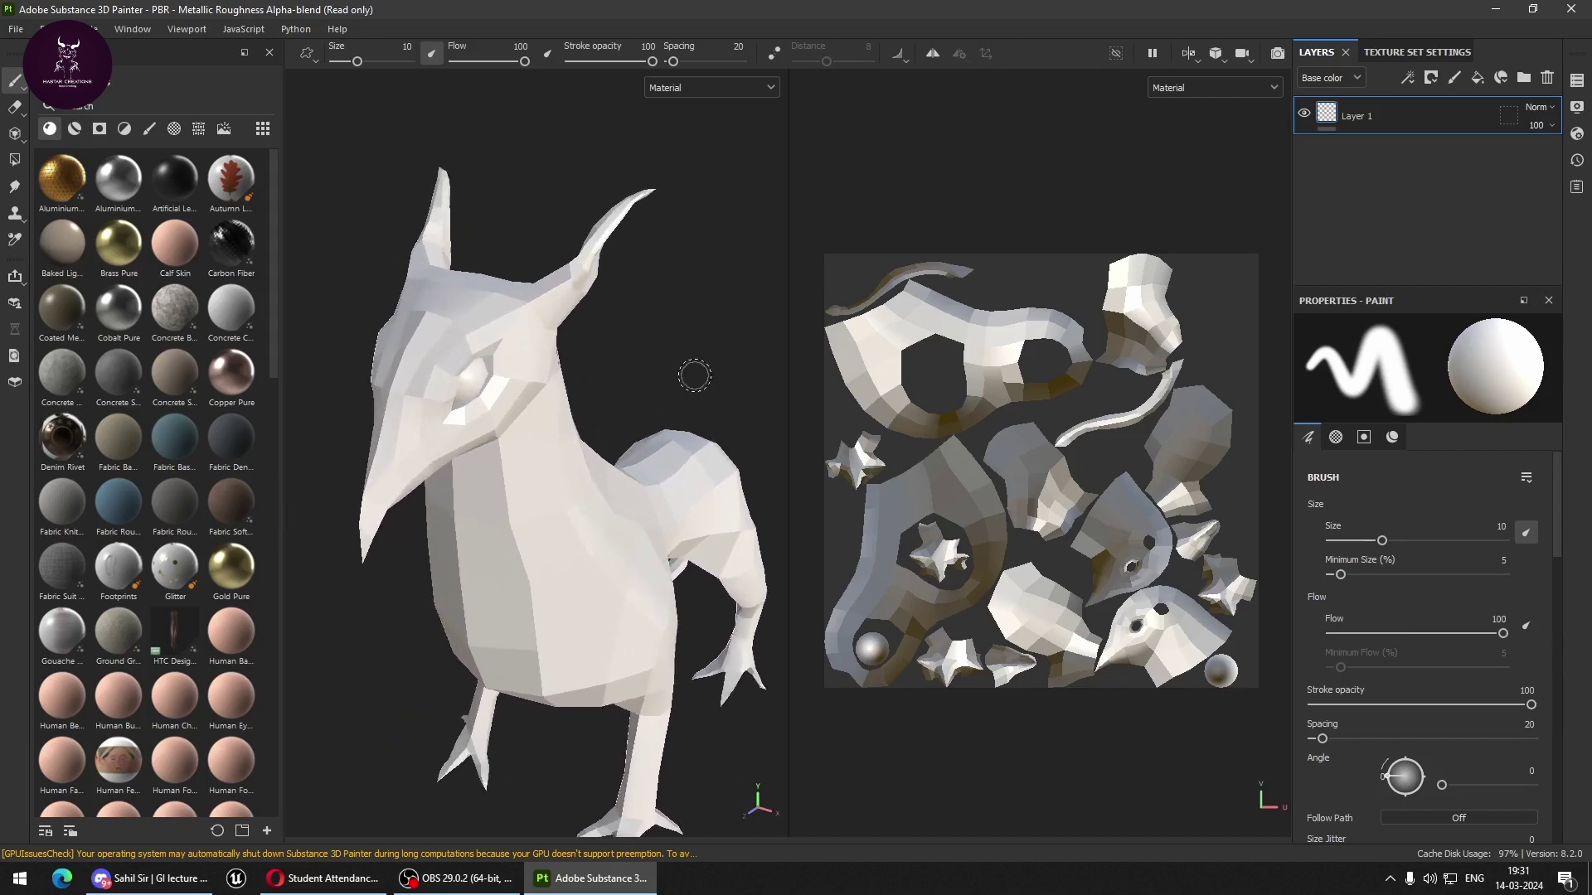
mouse_move(694, 376)
alt+right_down()
mouse_move(653, 378)
mouse_move(650, 416)
alt+right_up()
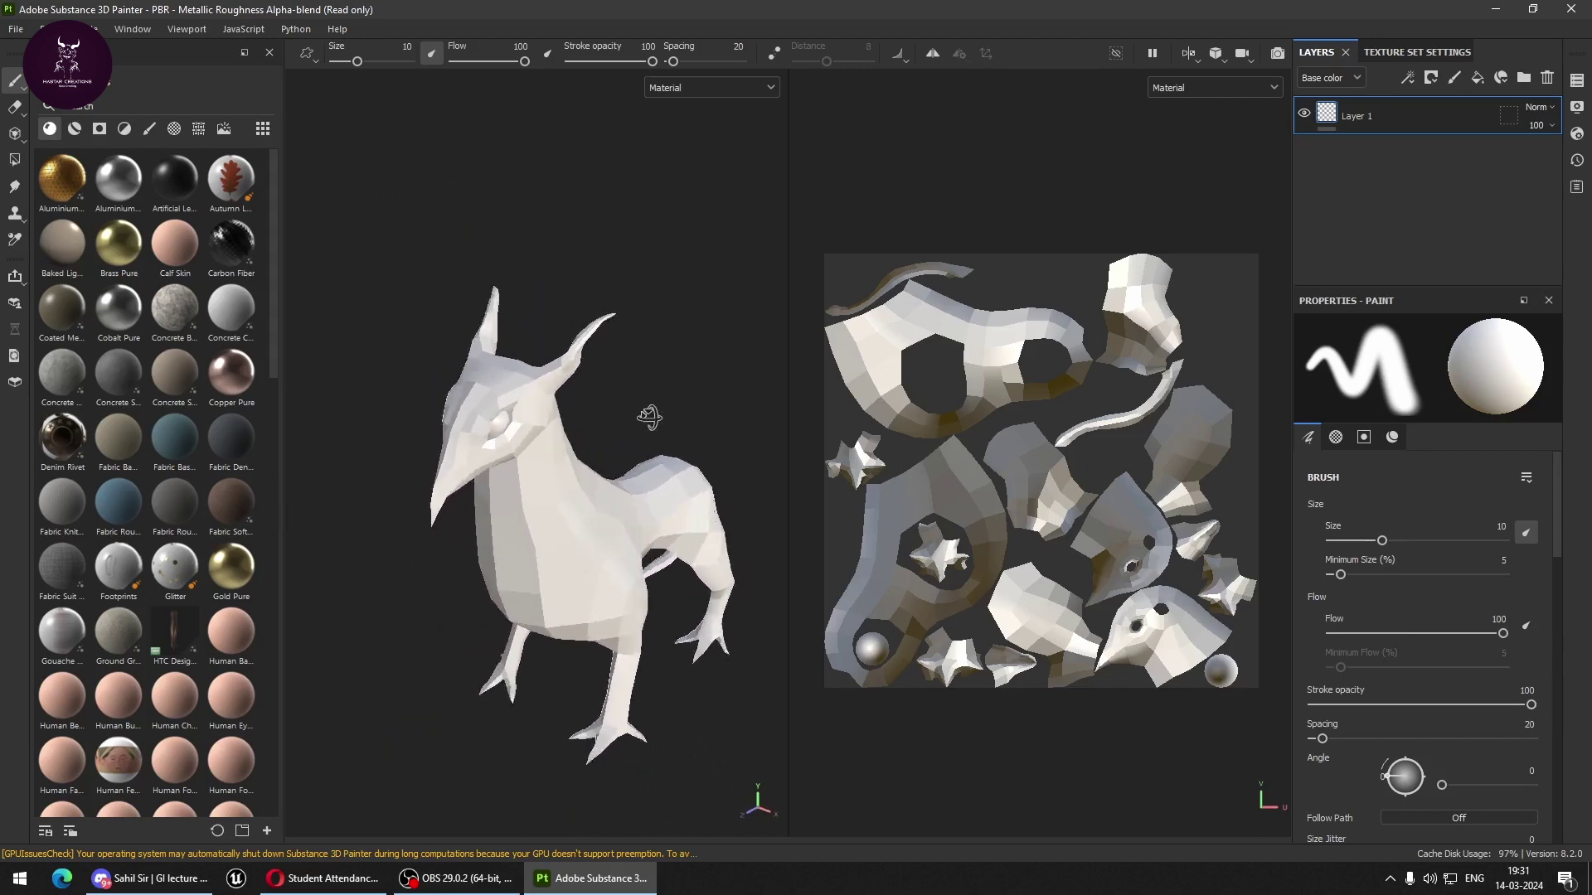
mouse_move(650, 416)
alt+mouse_down()
mouse_move(625, 402)
mouse_move(637, 307)
mouse_move(718, 241)
mouse_move(636, 339)
alt+mouse_up()
alt+right_drag(636, 339, 626, 400)
alt+drag(625, 400, 738, 426)
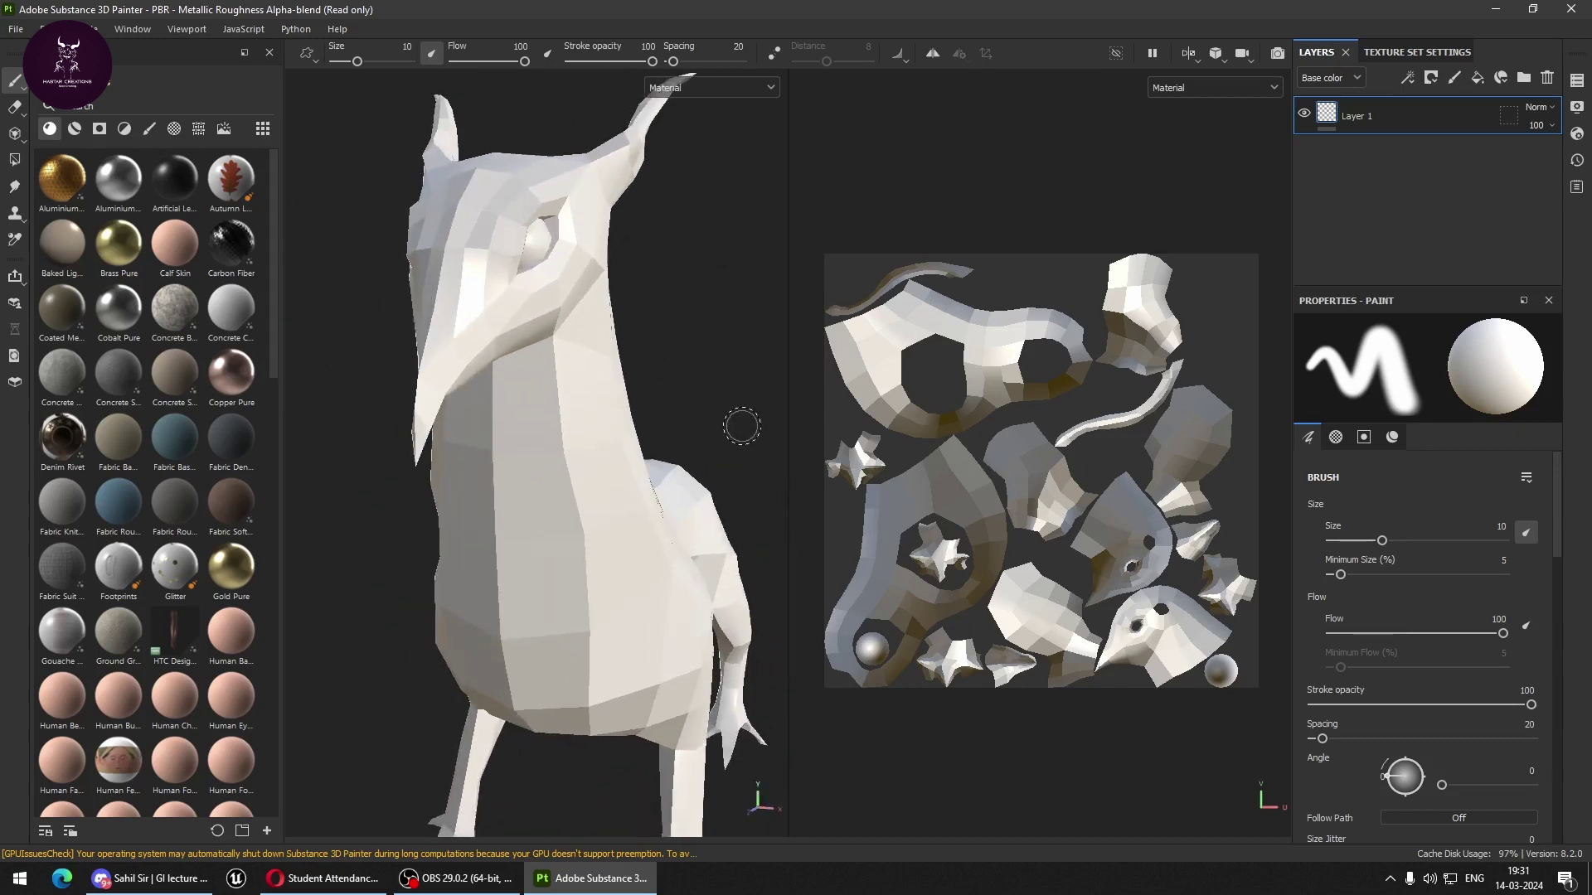
mouse_move(714, 406)
alt+right_down()
mouse_move(650, 550)
mouse_move(672, 368)
alt+right_up()
alt+drag(672, 368, 626, 384)
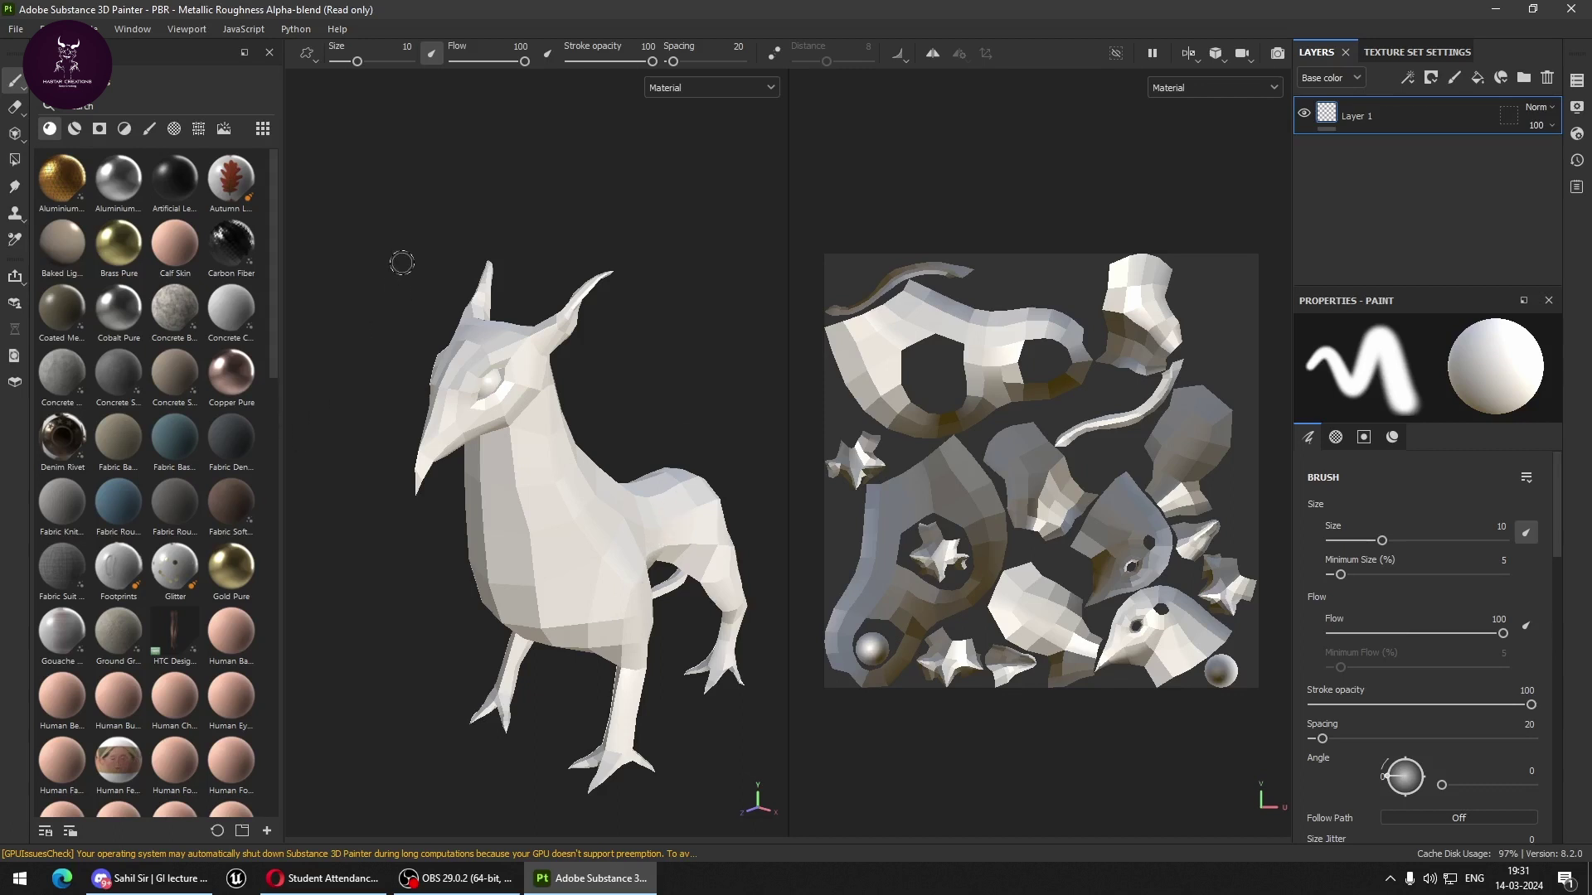
alt+right_drag(650, 355, 635, 368)
alt+drag(635, 368, 675, 357)
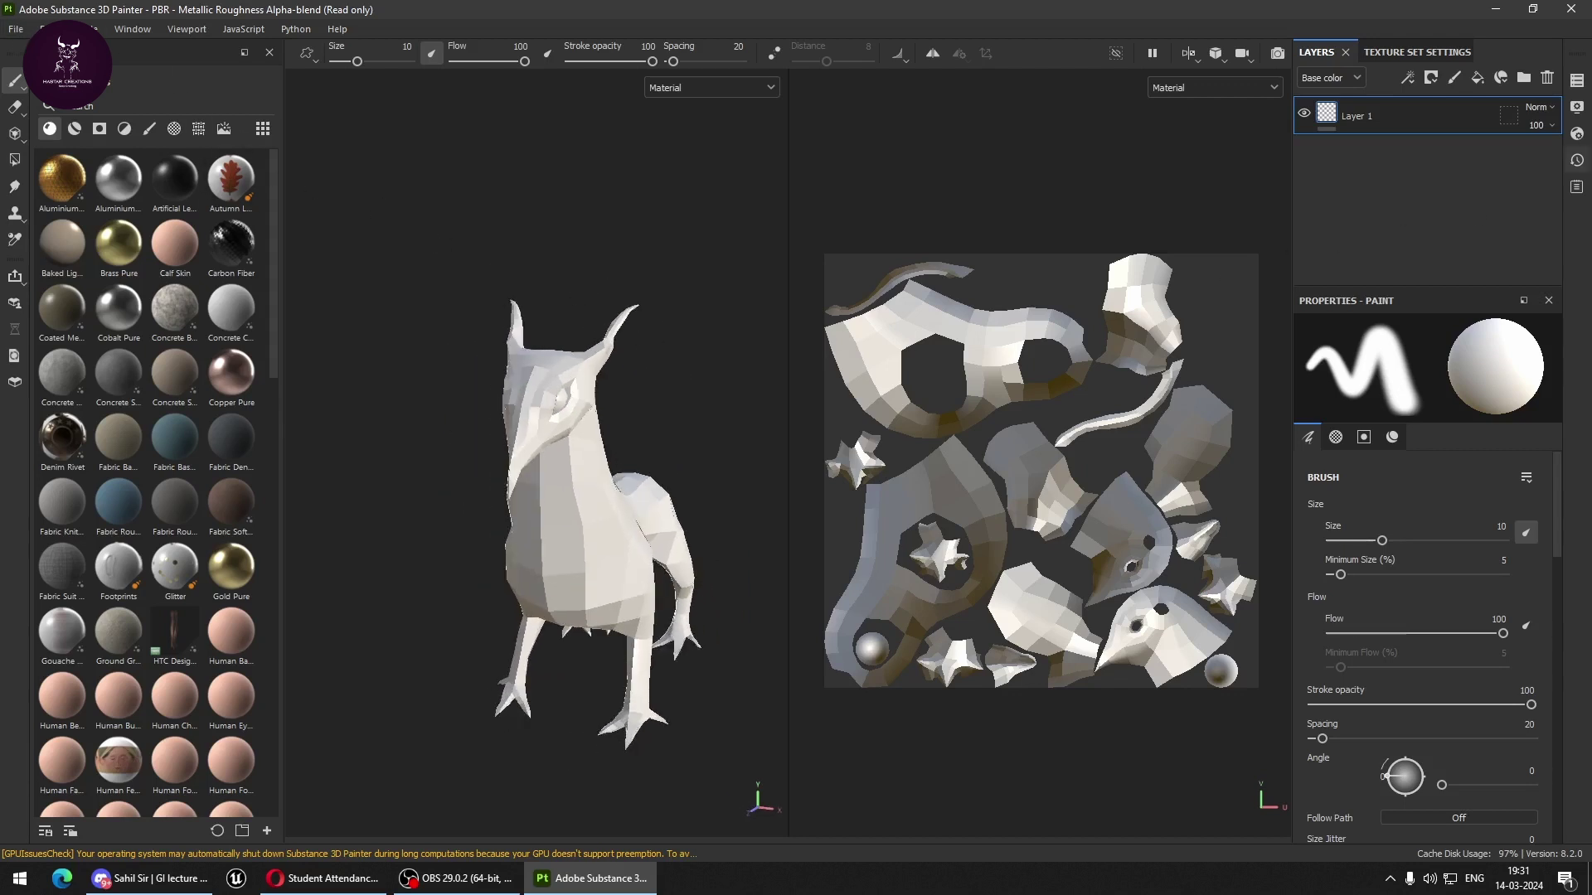
Keep the standardSurface1 texture set size at 1024 in Texture Set Settings.
click(1401, 52)
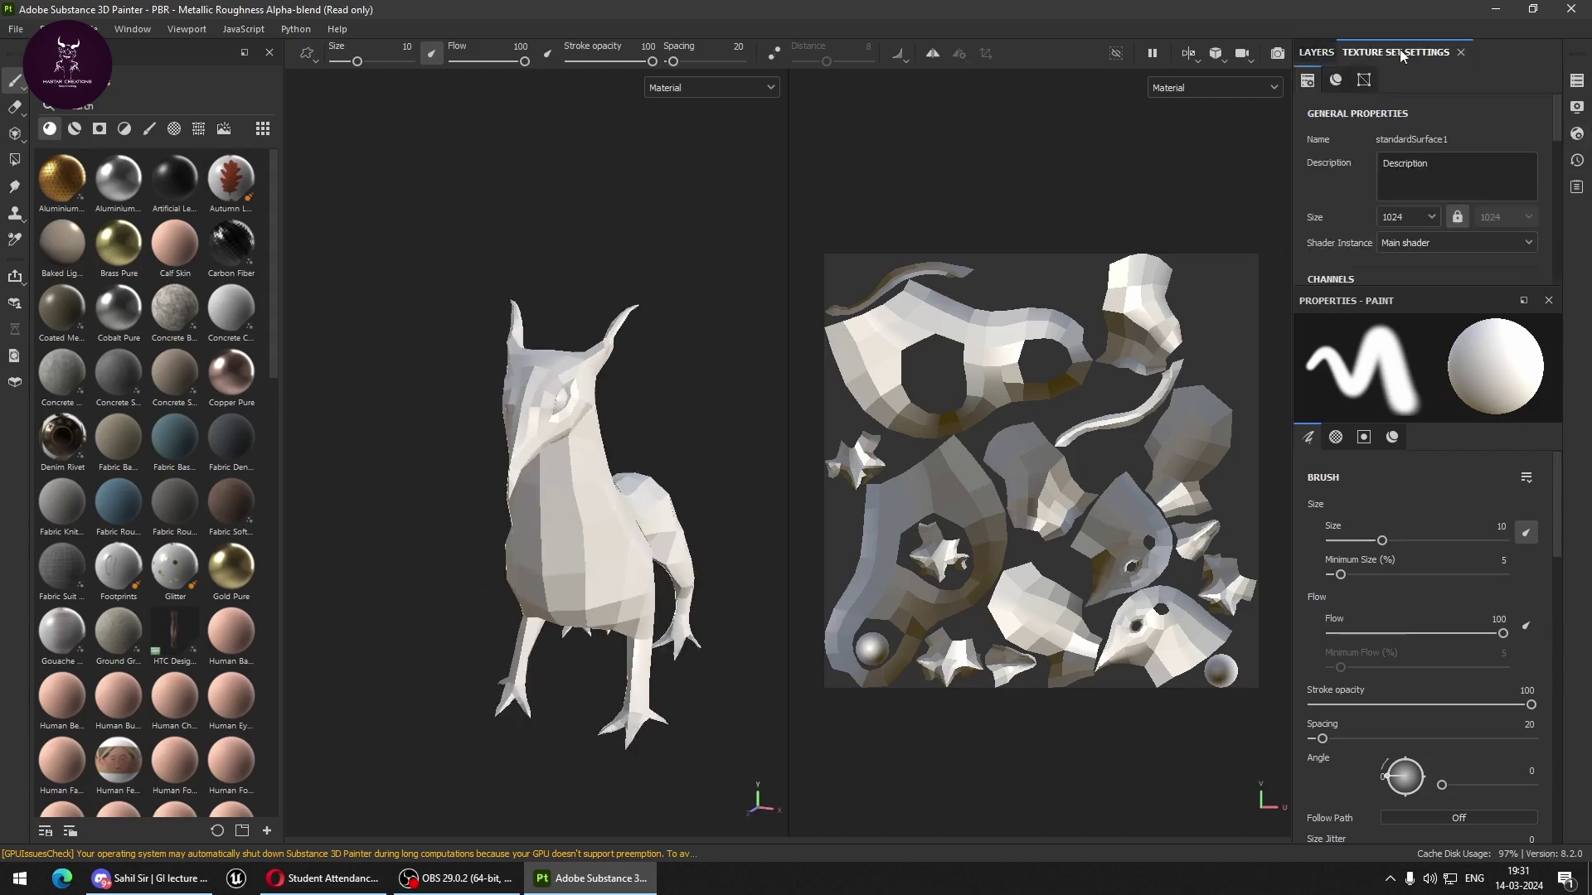
click(1384, 222)
click(1401, 292)
alt+drag(763, 394, 680, 383)
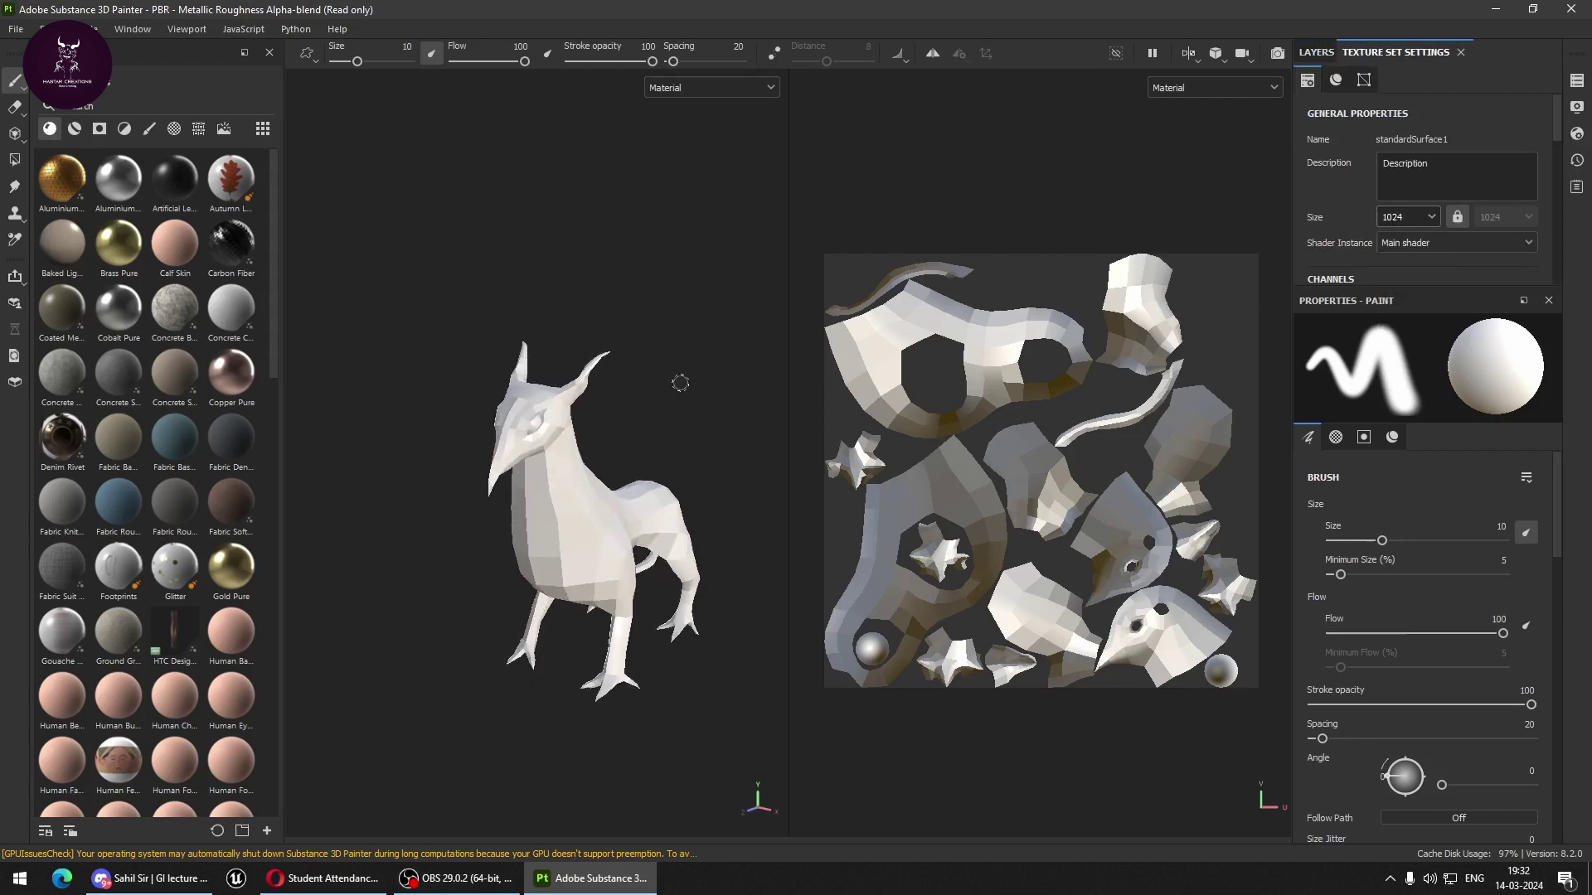
scroll(639, 401, up, 1)
scroll(651, 405, up, 2)
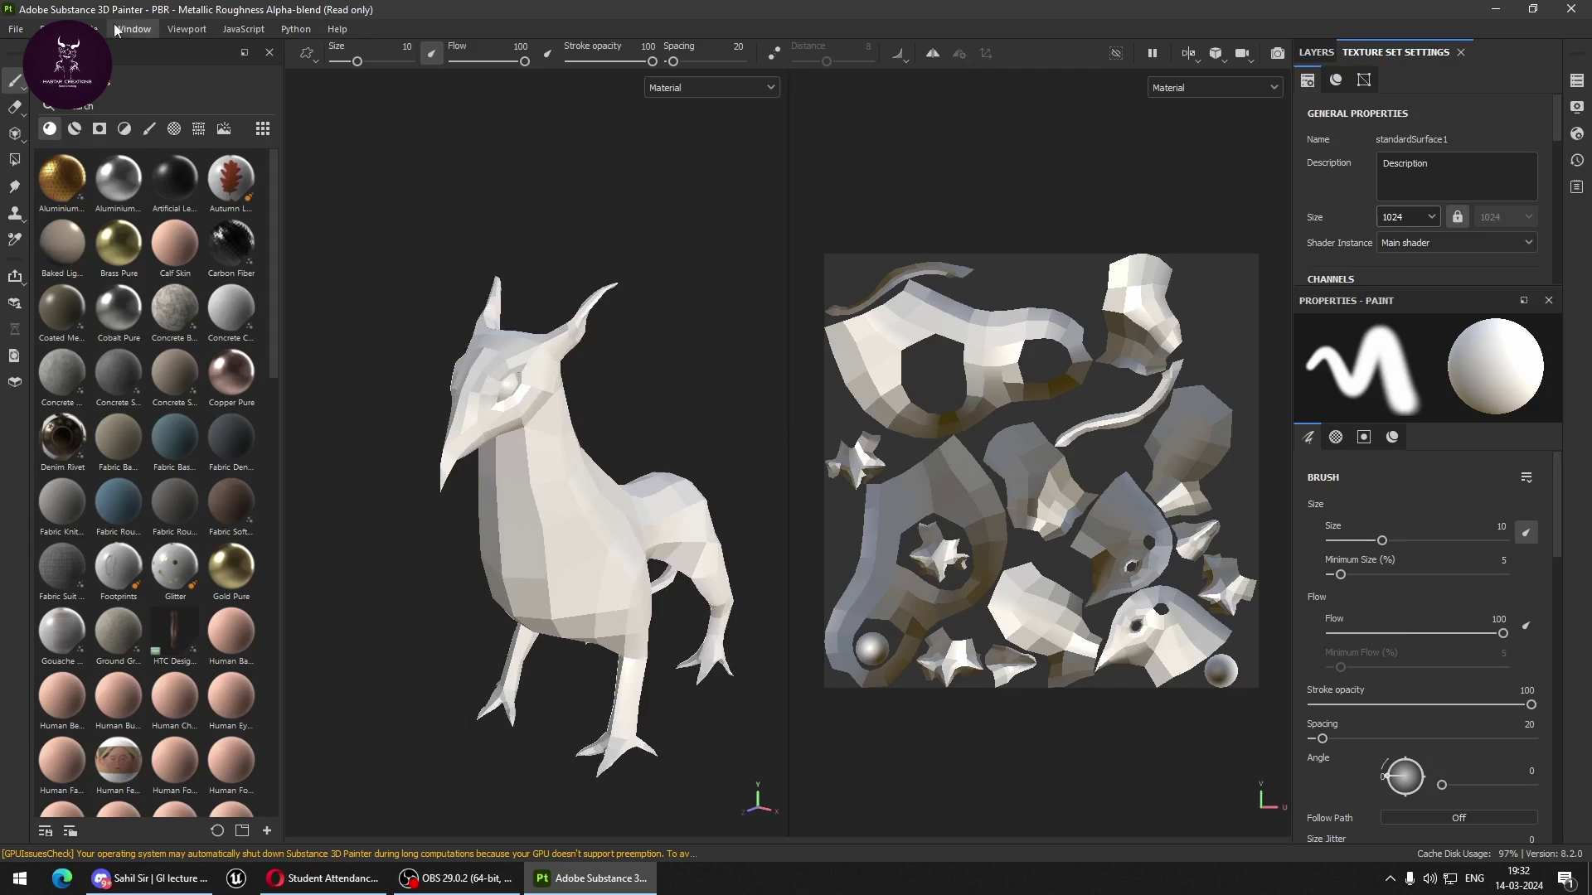
click(87, 29)
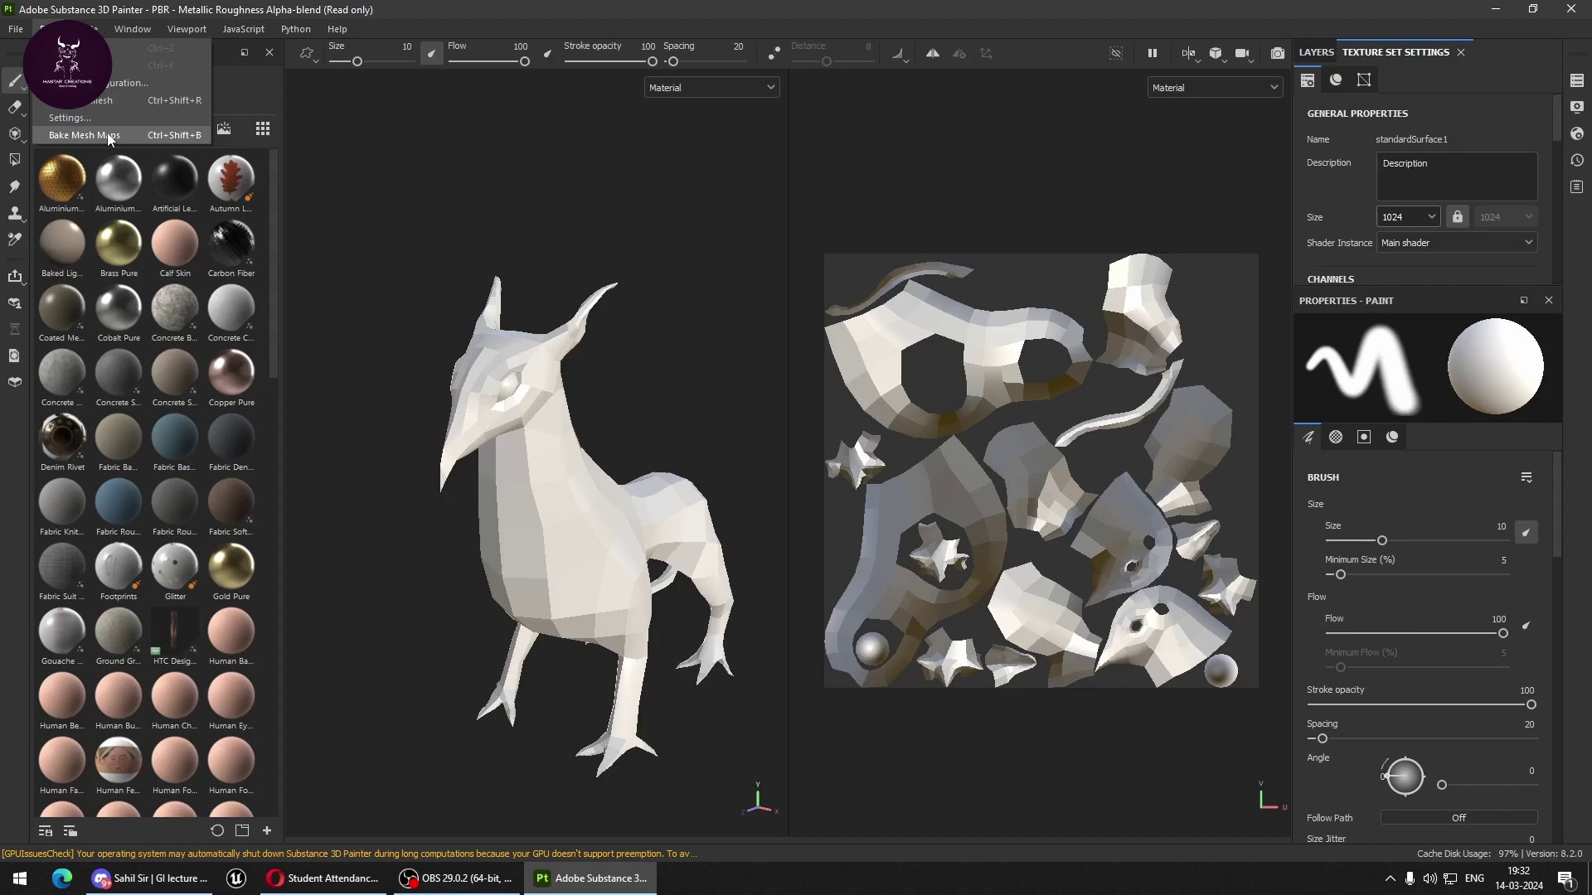
Set Bake Mesh Maps output to 1024 with Apply Diffusion on, and browse for a high-definition mesh.
click(100, 135)
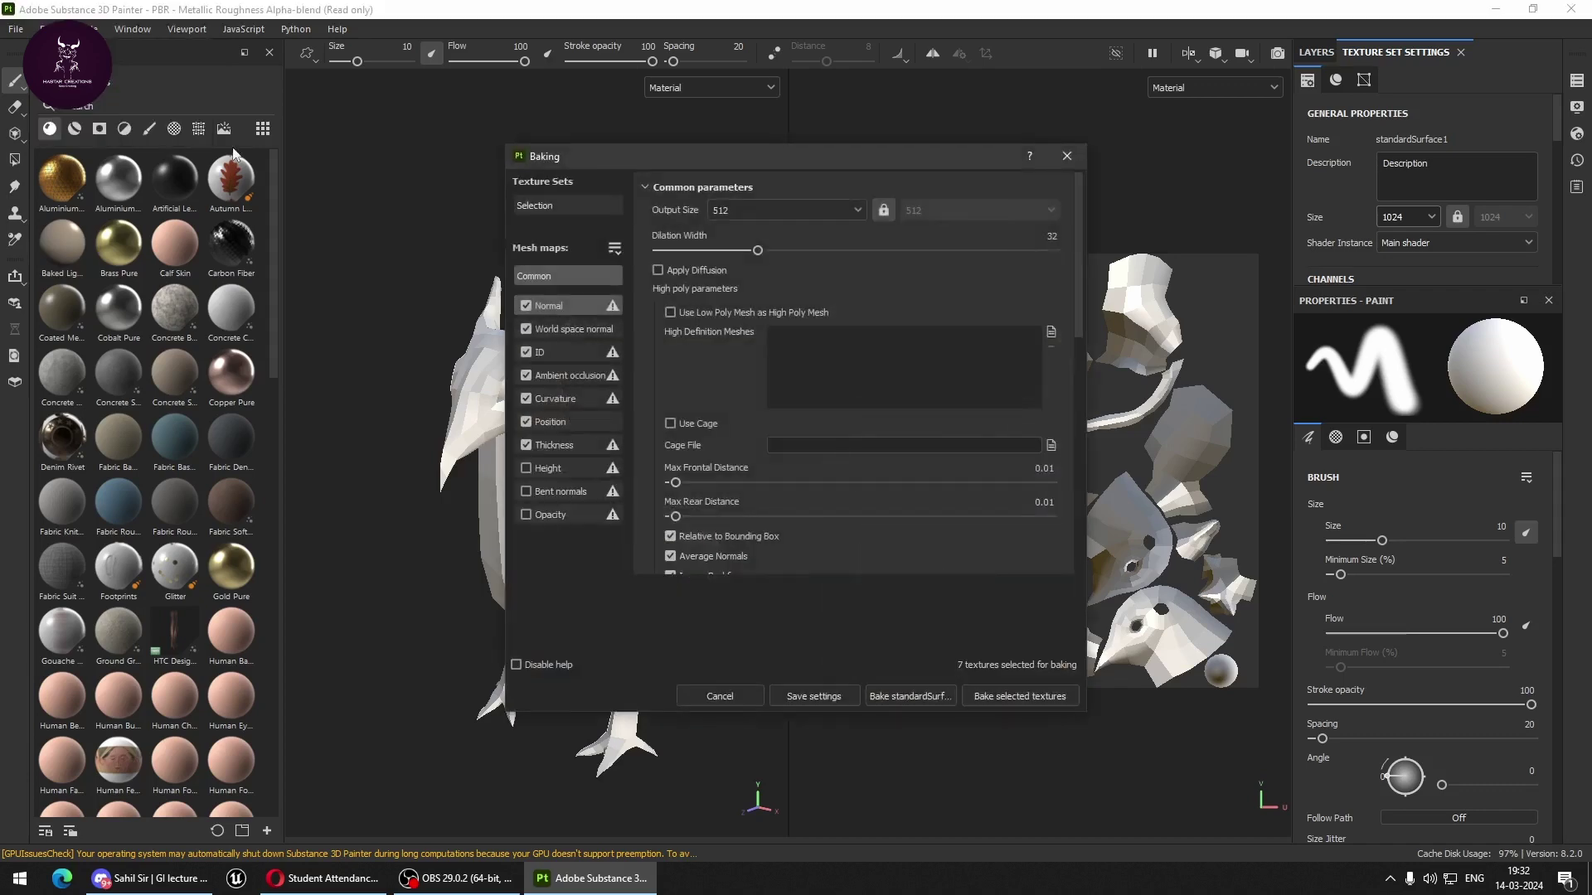
click(741, 207)
click(741, 311)
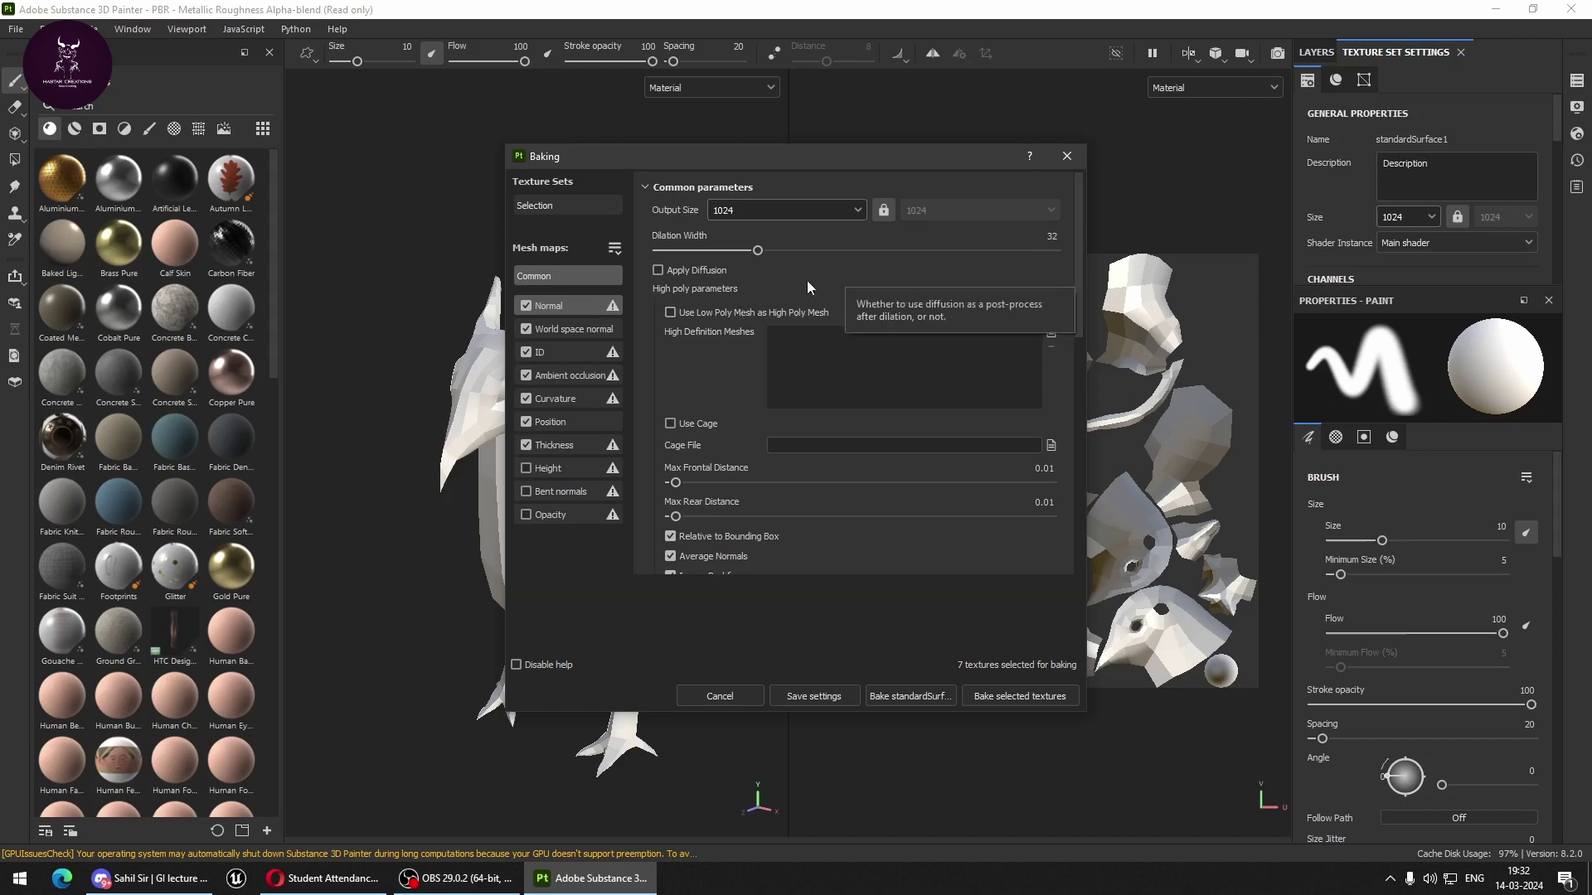
click(699, 272)
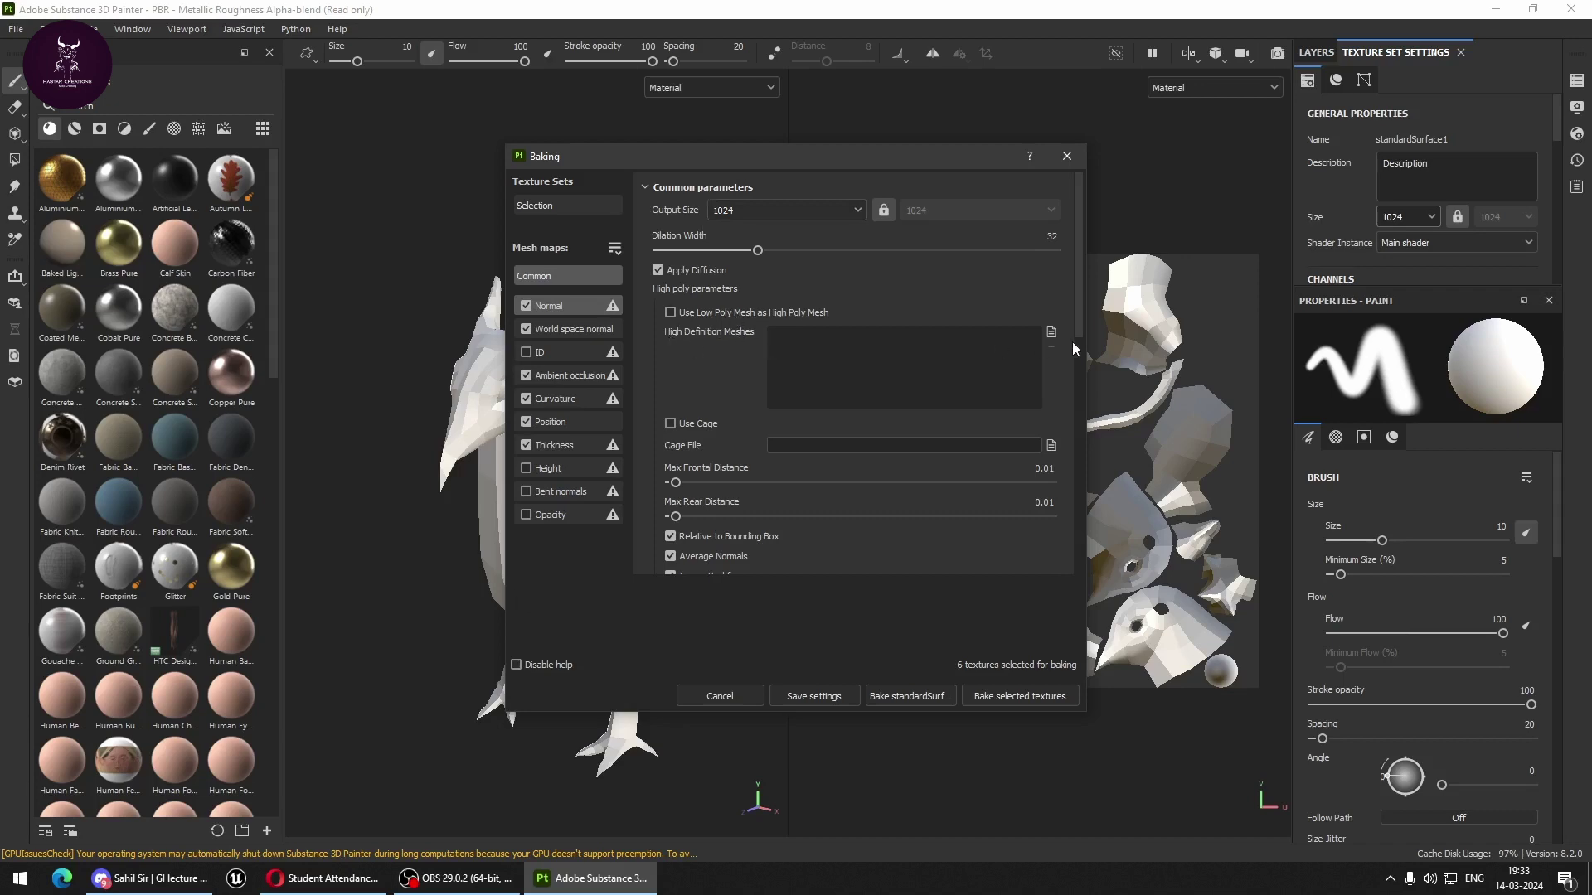
click(1051, 332)
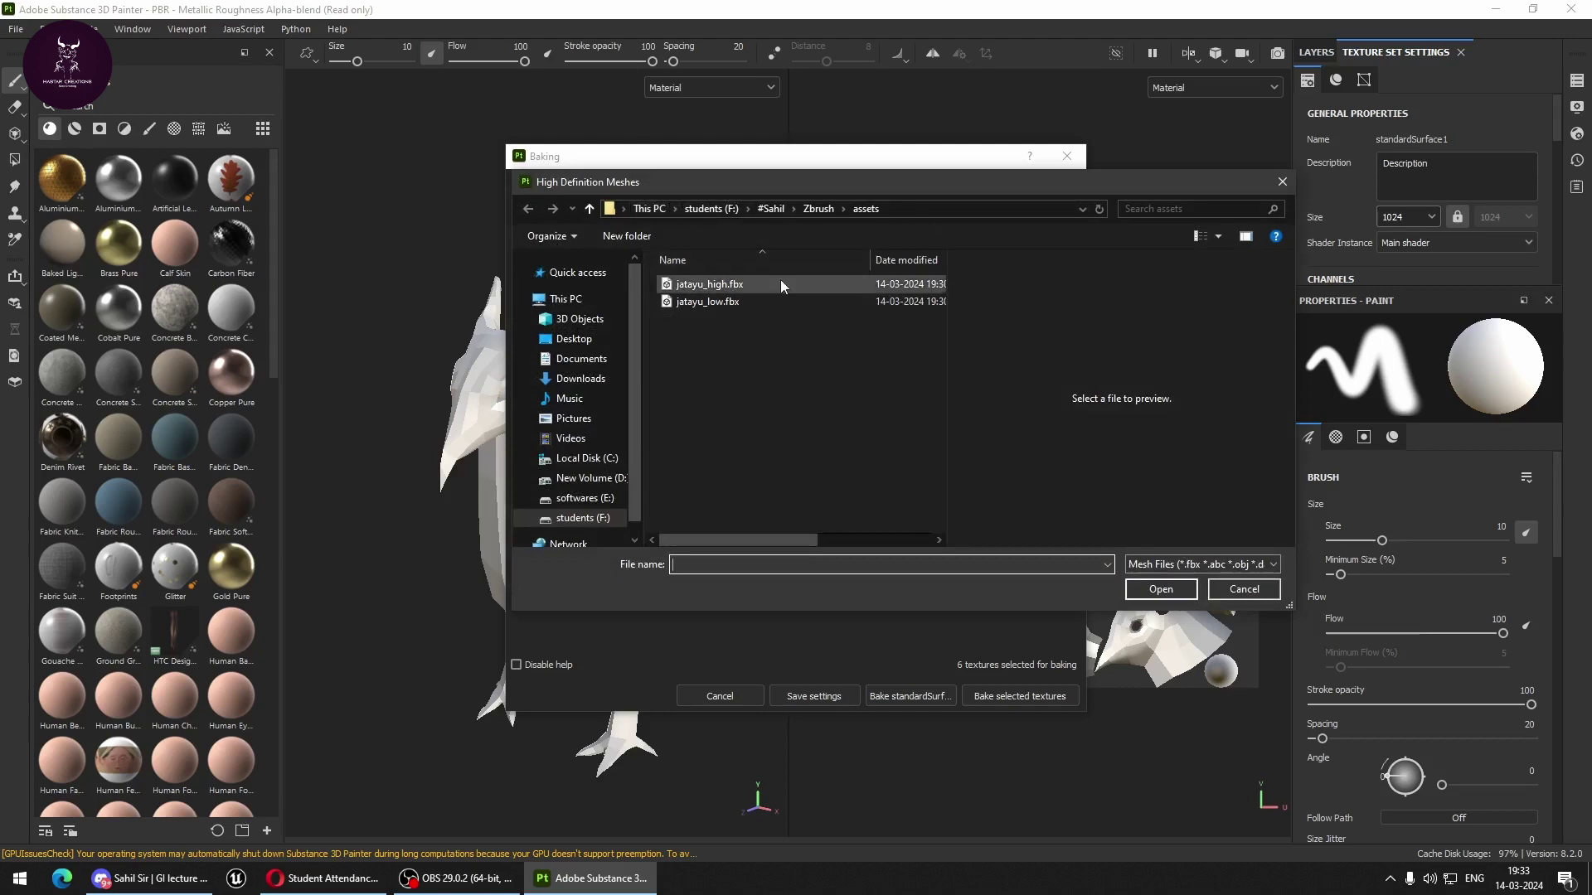
Load jatayu_high.fbx as the bake's high-definition mesh.
click(727, 286)
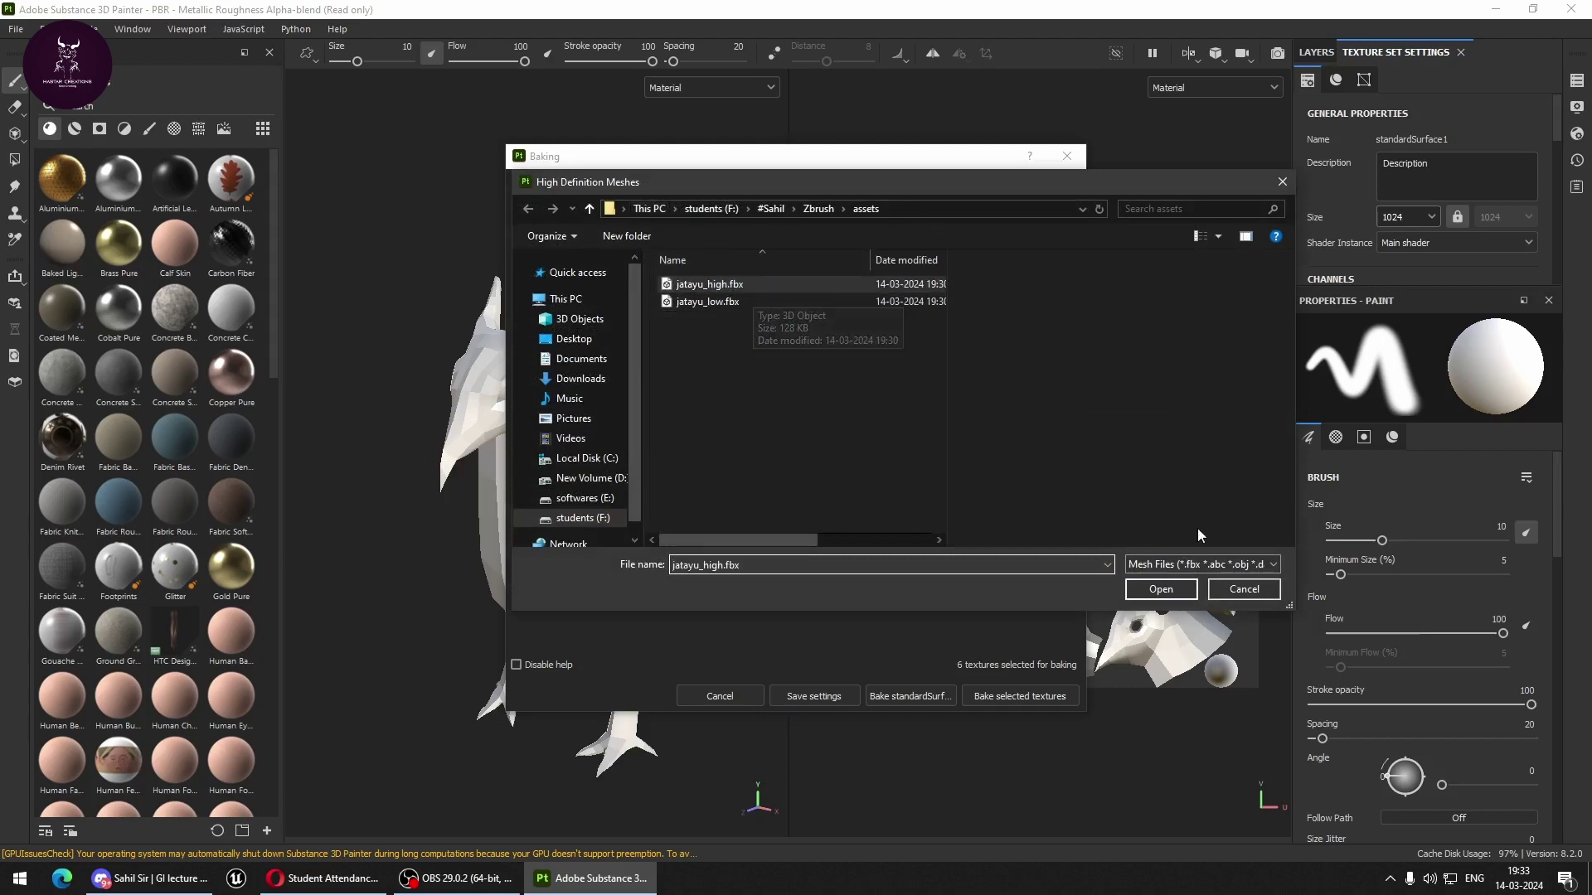
click(1160, 590)
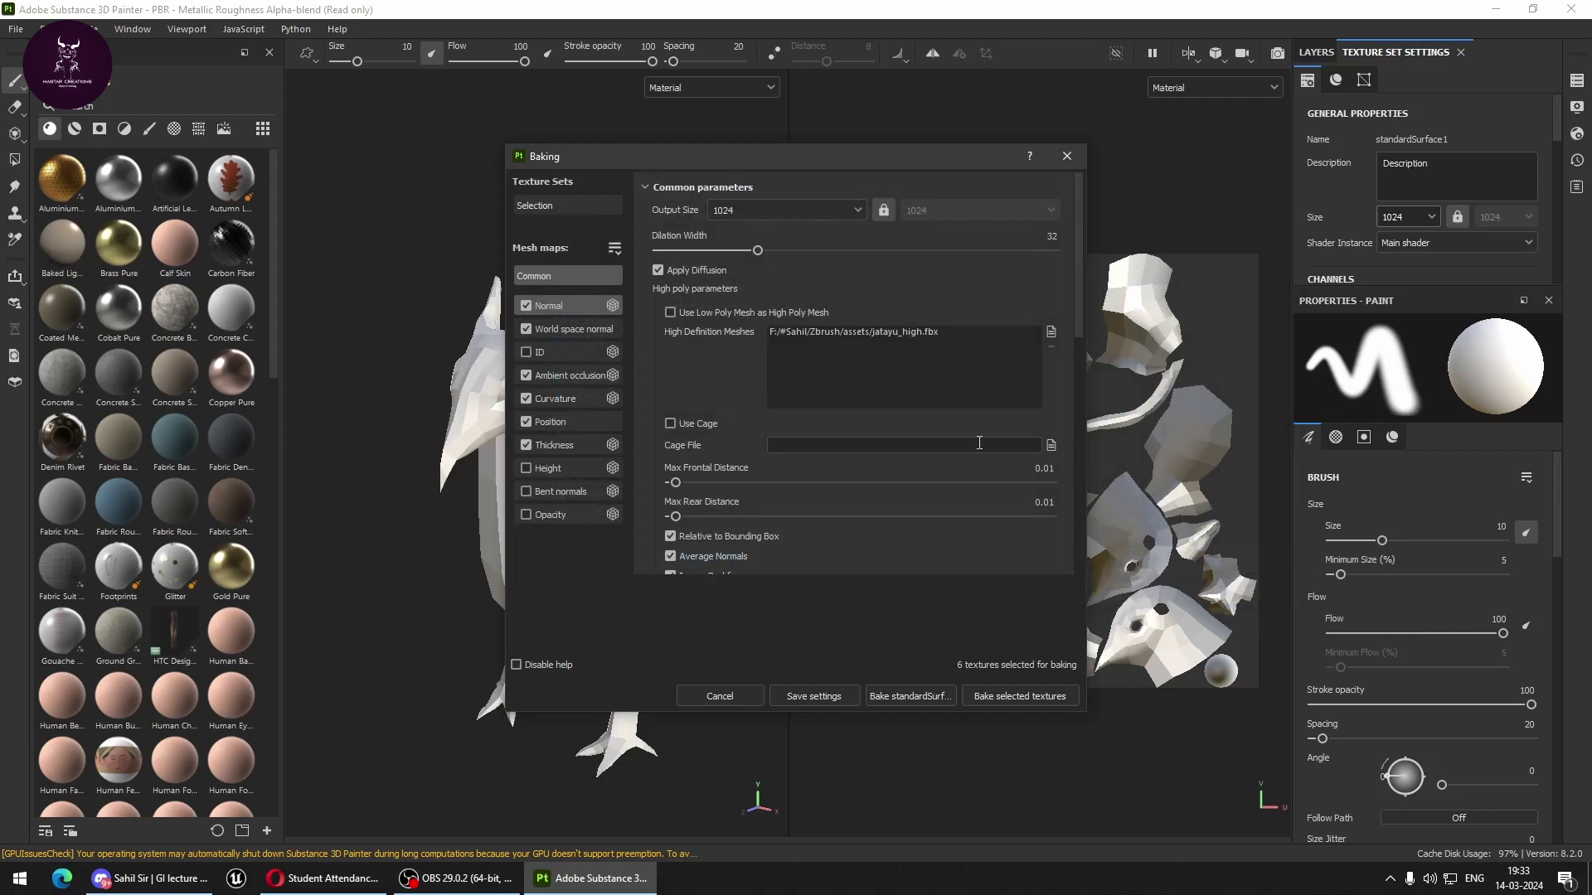
scroll(888, 347, down, 3)
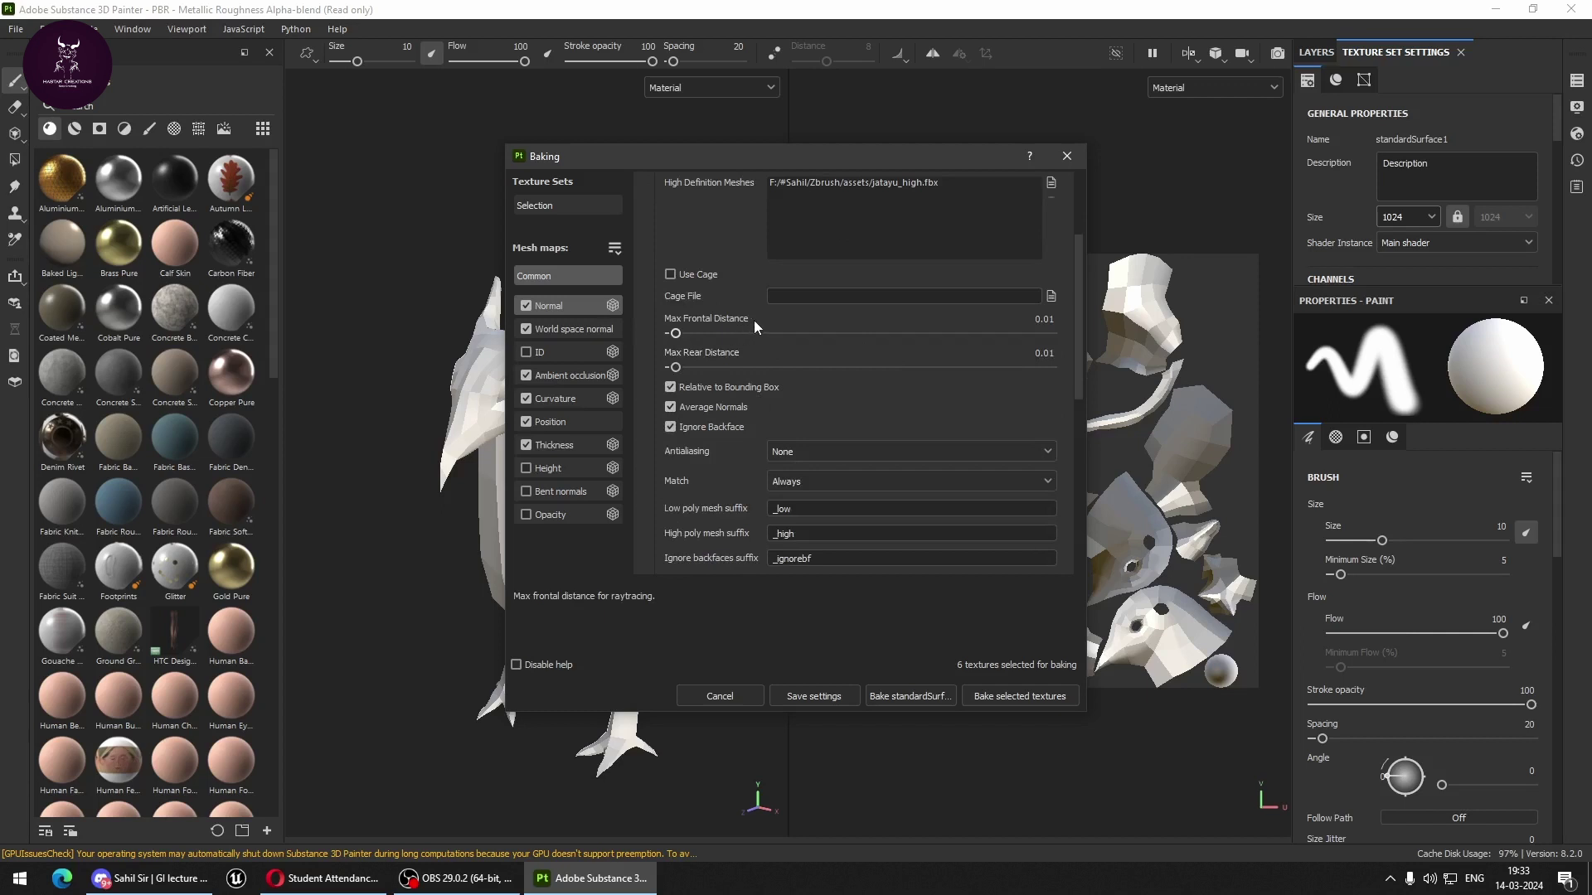
Reposition the Baking dialog and raise Max Frontal Distance to about 0.085.
drag(759, 158, 1096, 206)
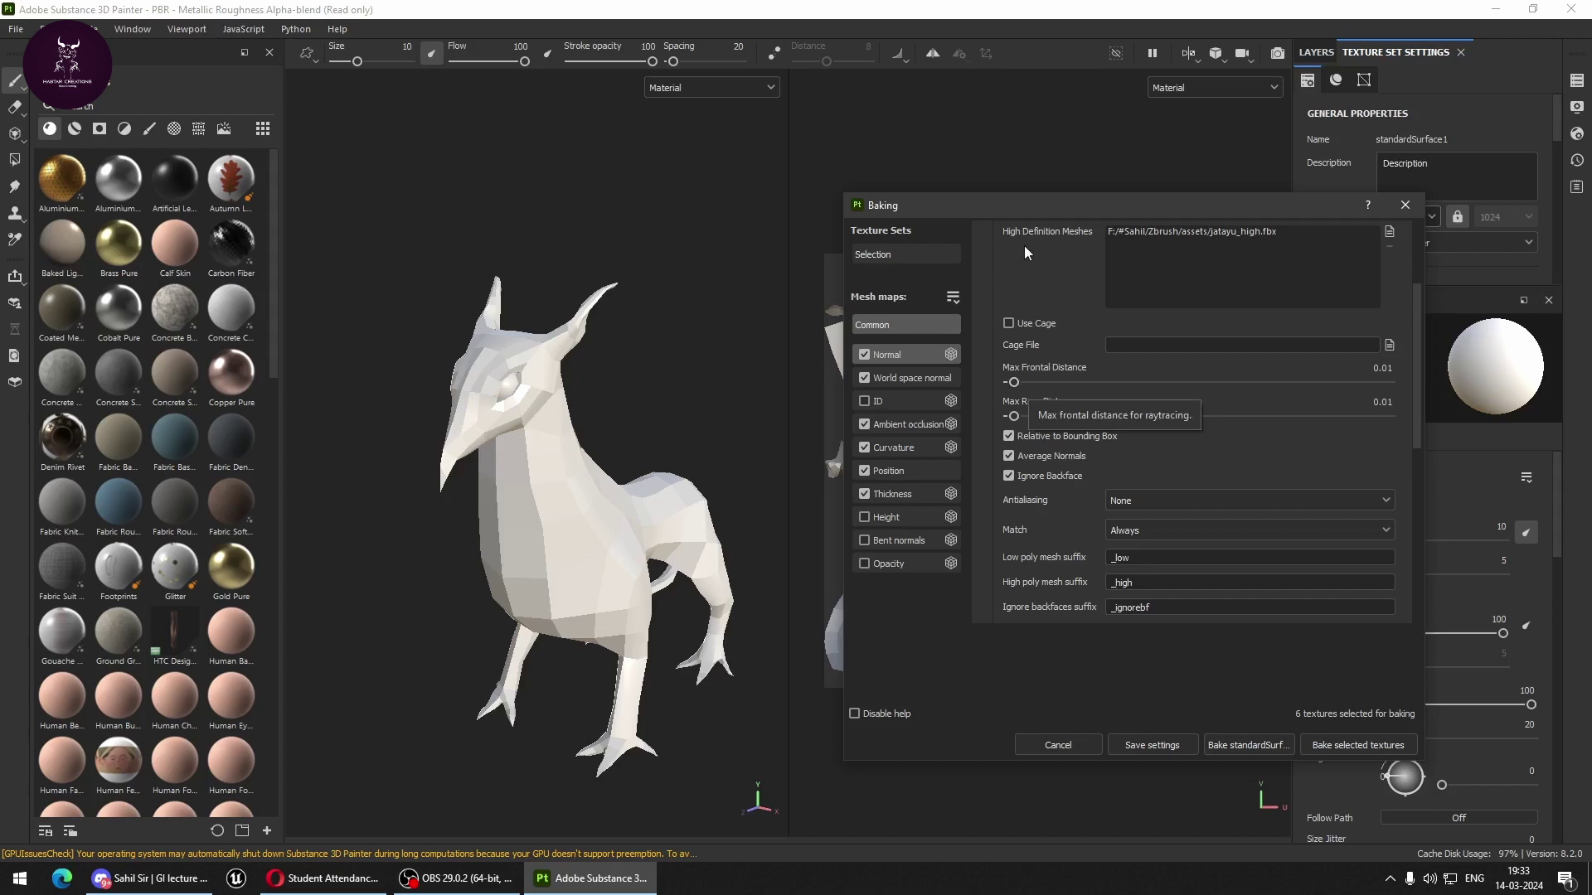
drag(942, 210, 720, 184)
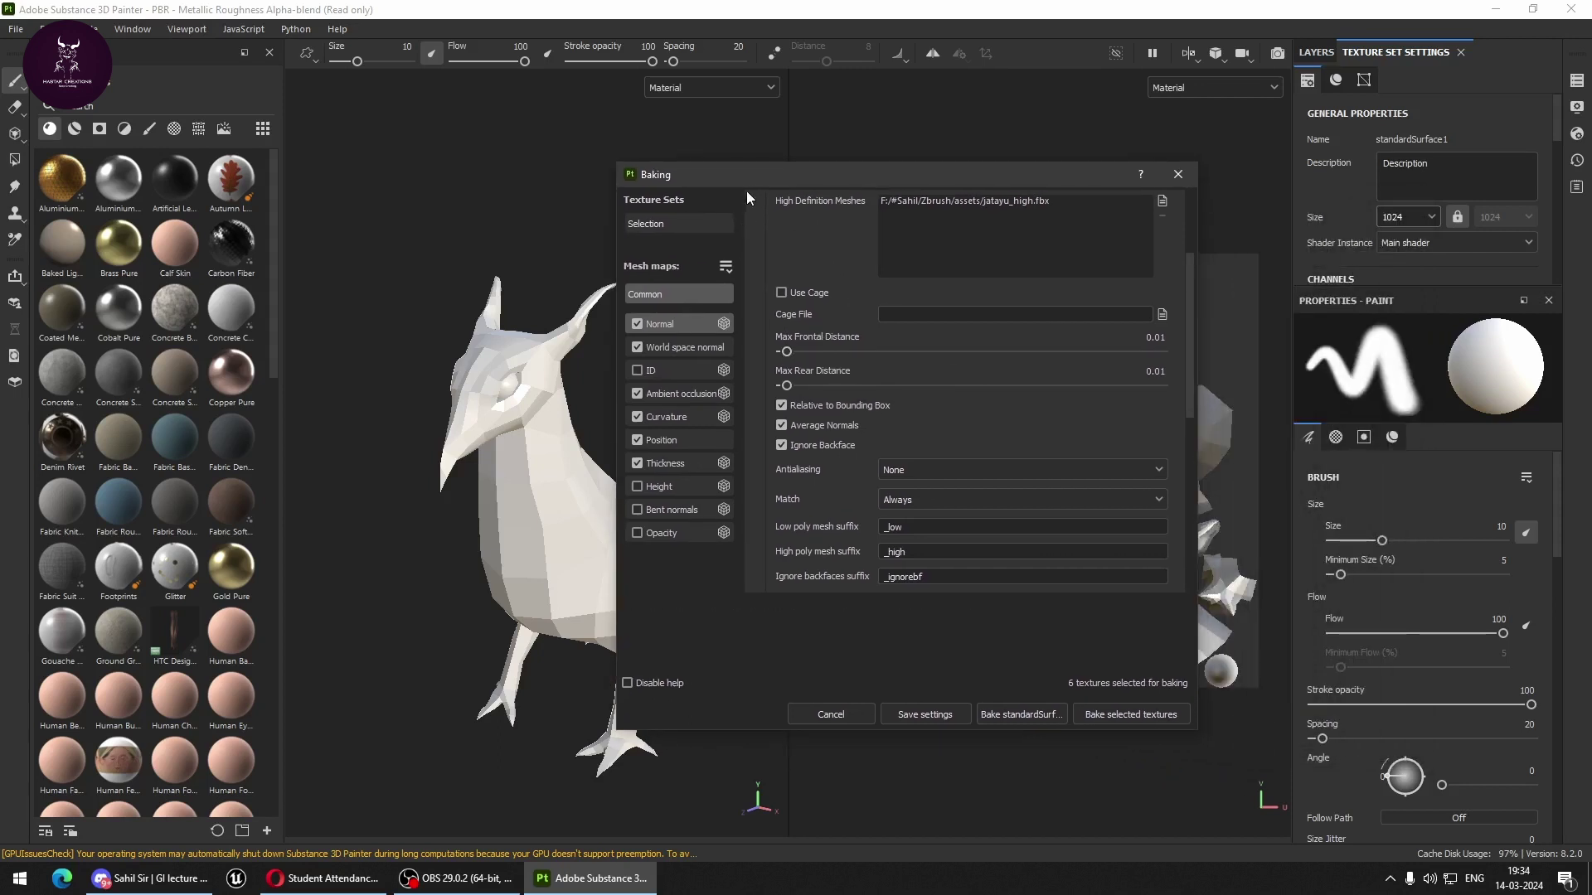
drag(746, 176, 756, 176)
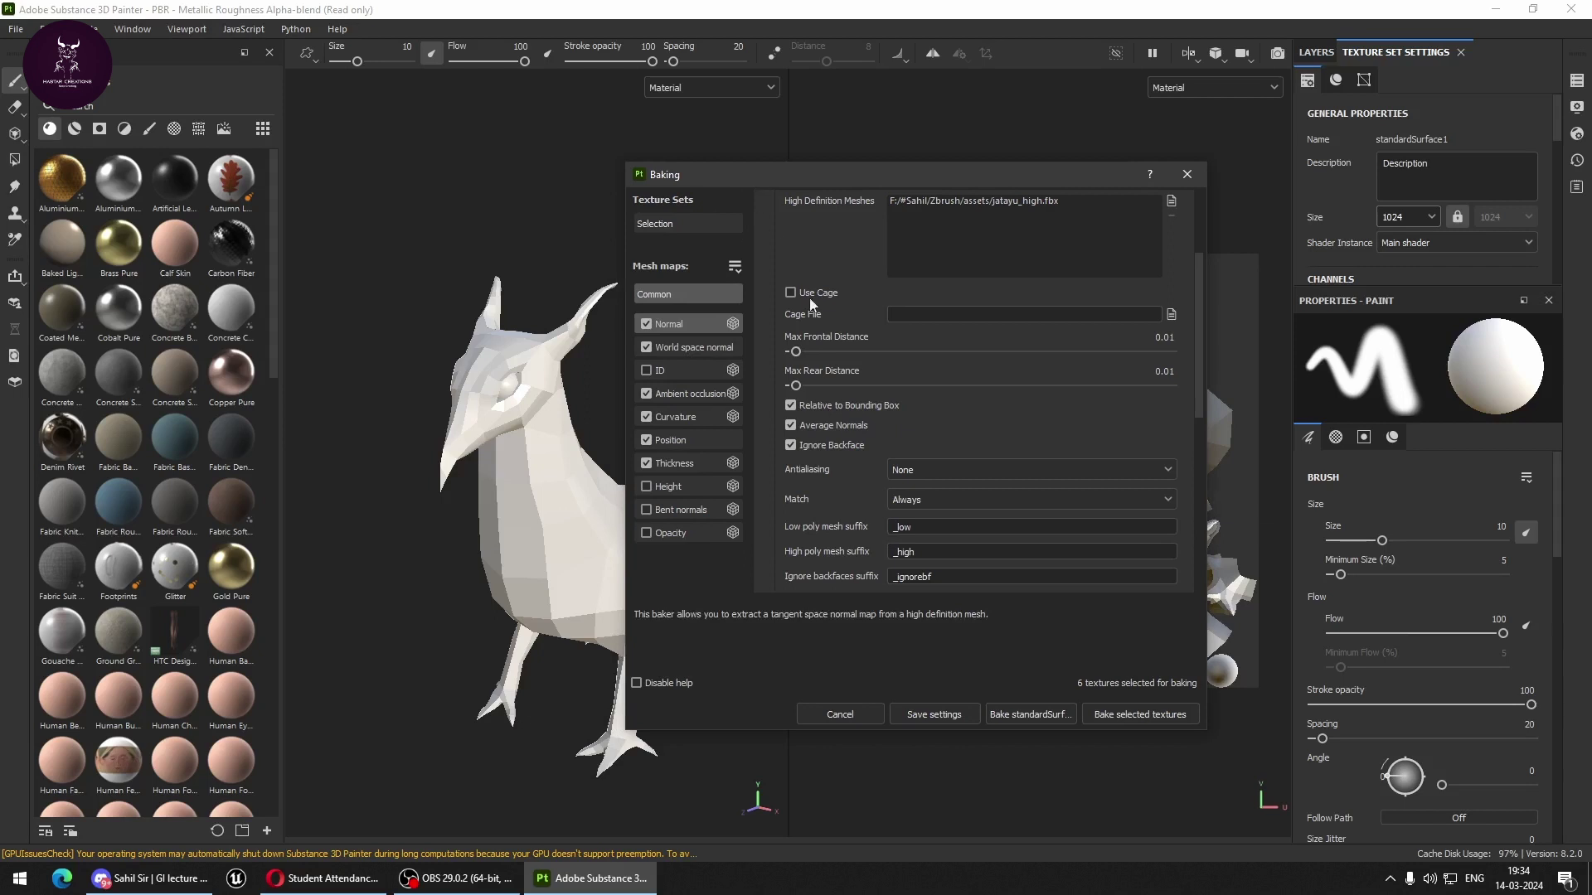
click(795, 351)
drag(808, 351, 825, 352)
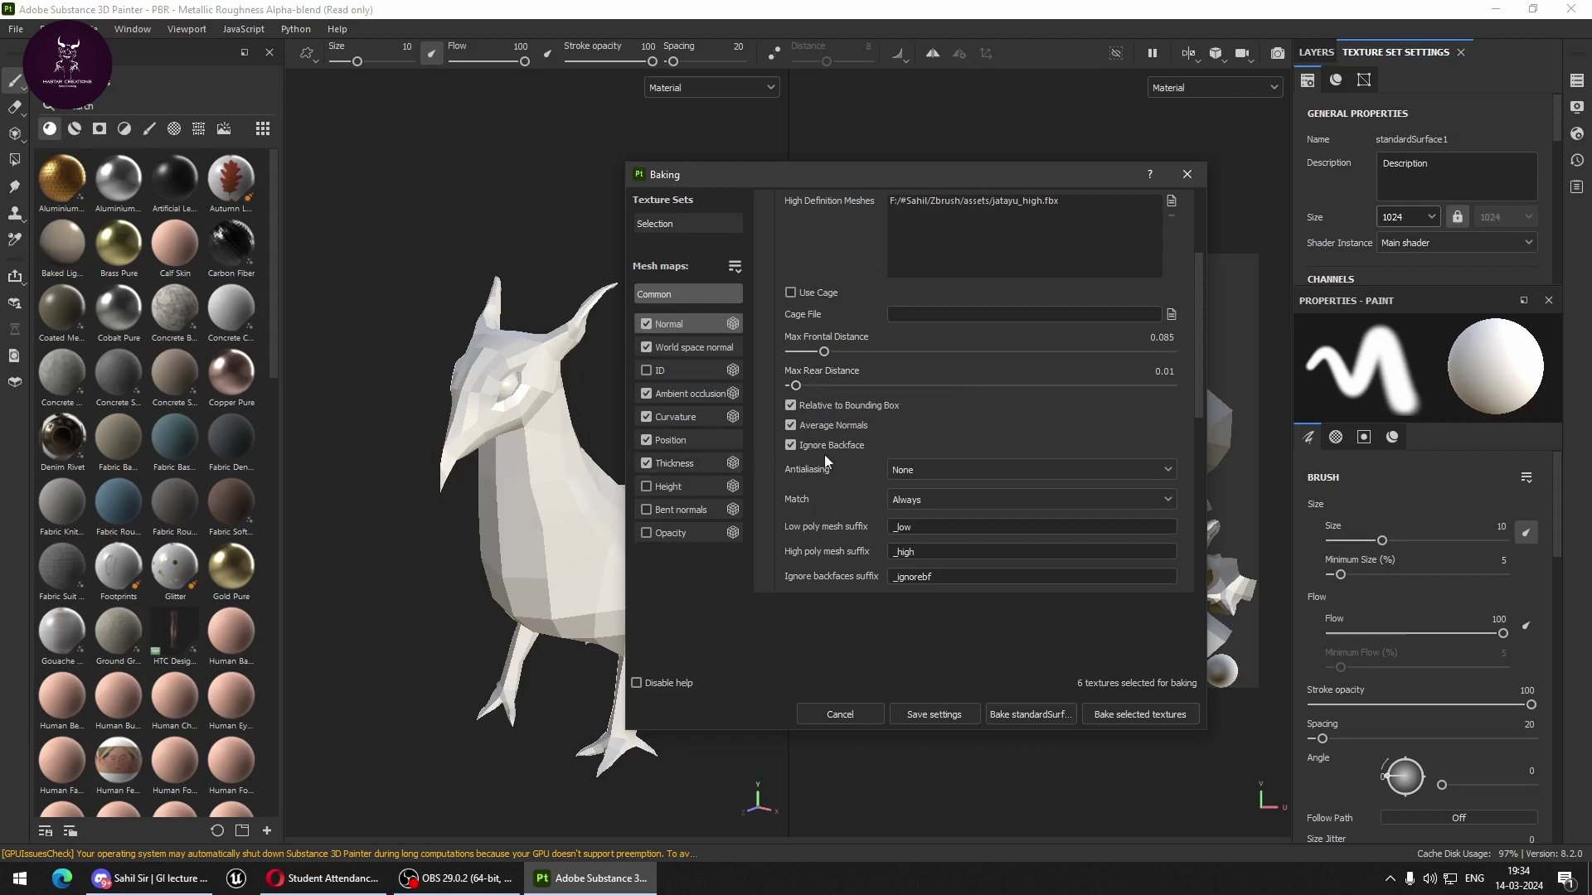
Set Max Rear Distance to 0.09 and antialiasing to Subsampling 2x2, keeping Match on Always.
drag(795, 386, 824, 395)
scroll(837, 475, down, 1)
scroll(837, 471, down, 1)
click(917, 369)
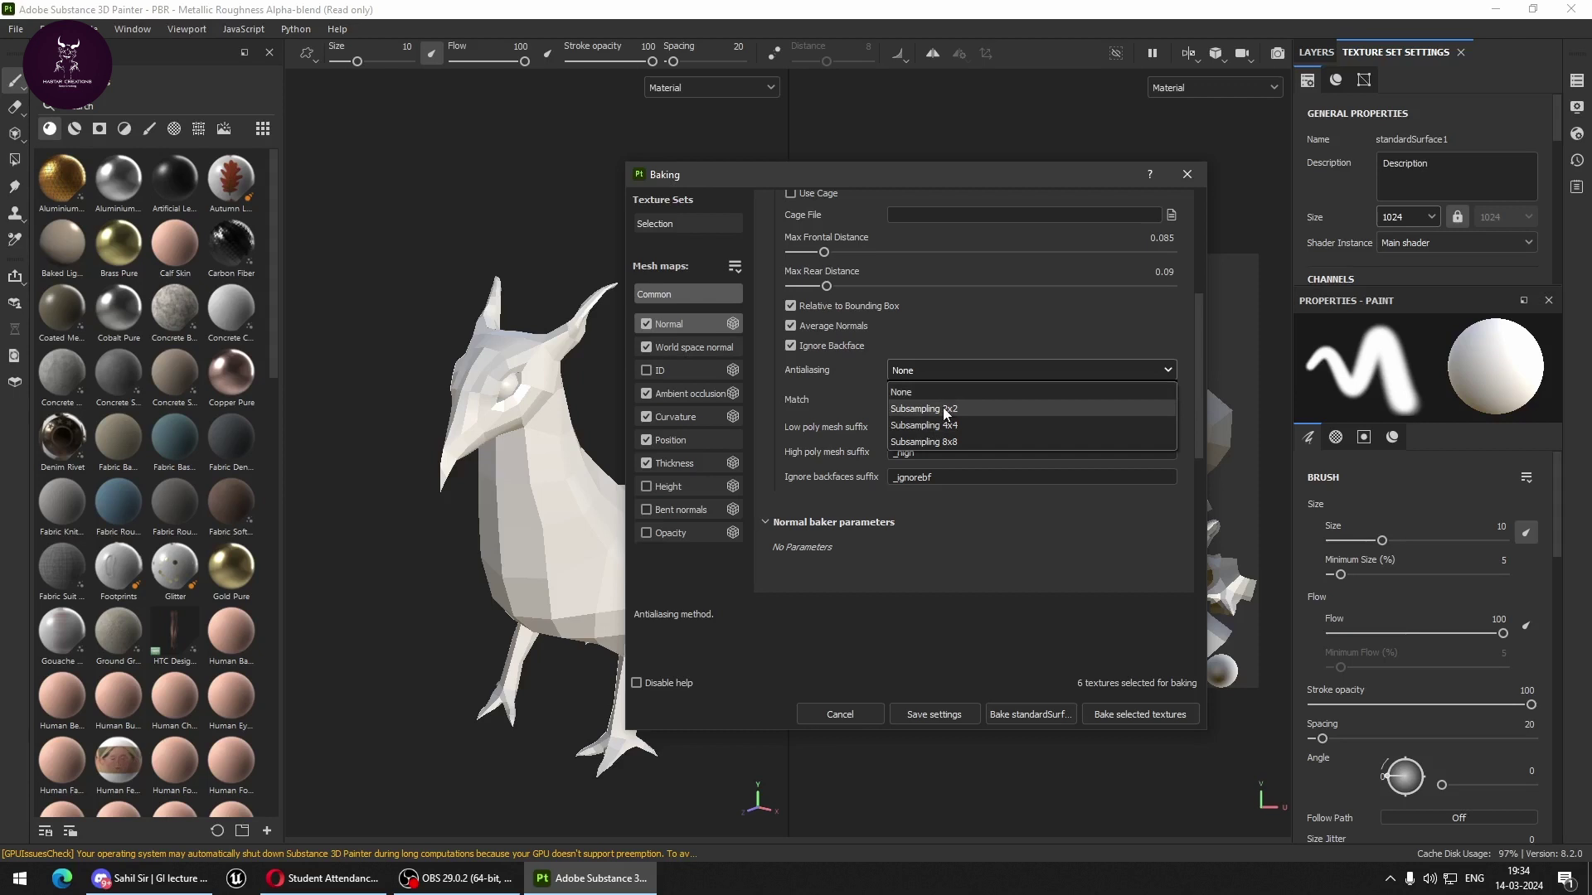
click(944, 410)
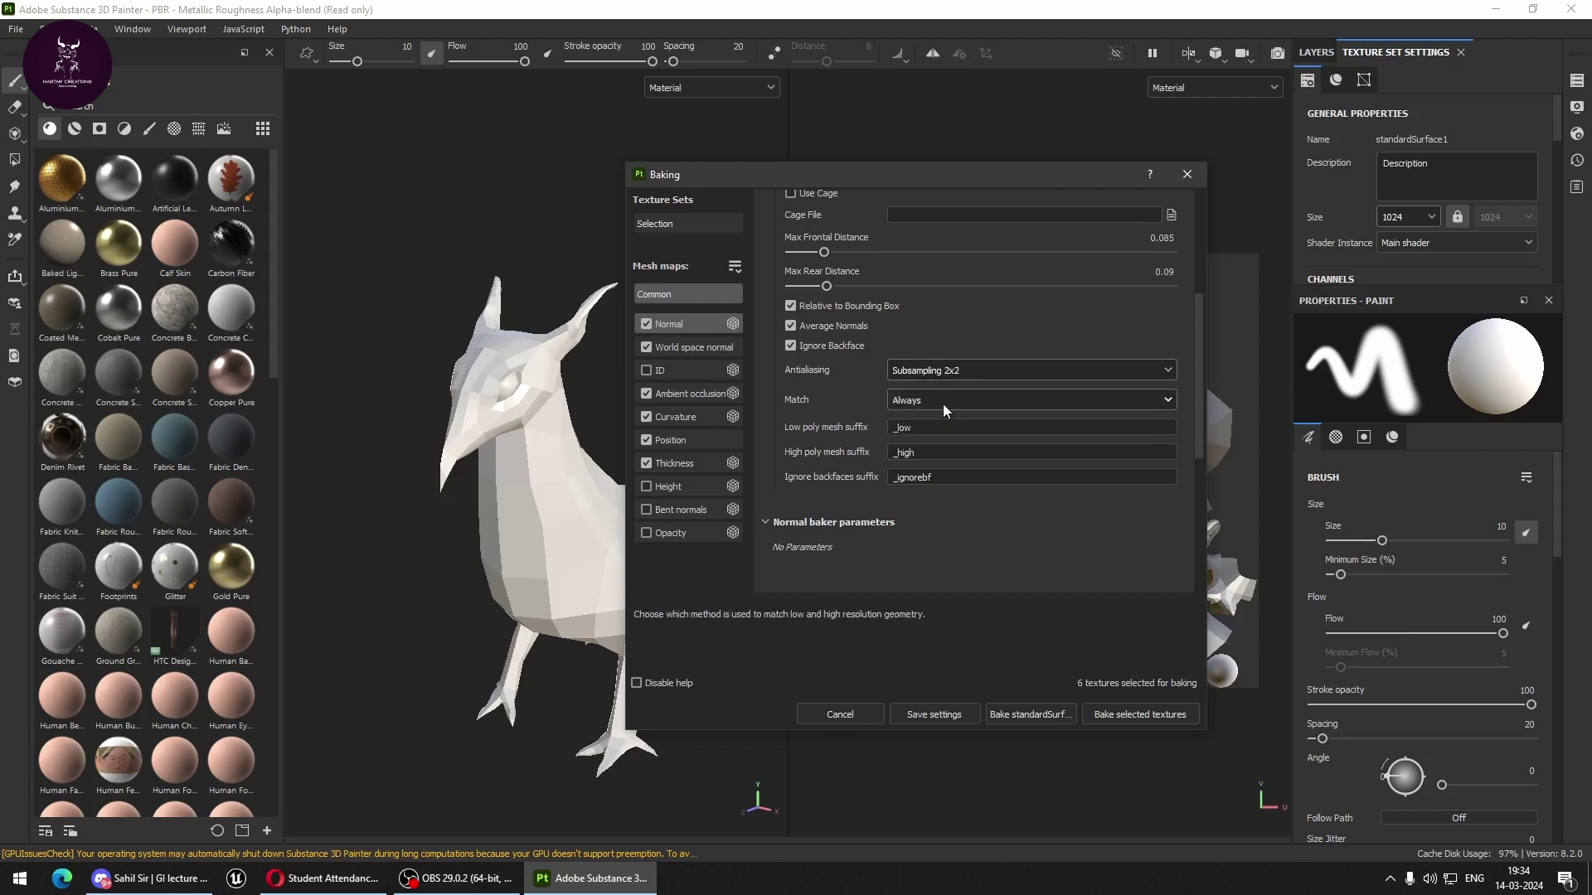
click(986, 372)
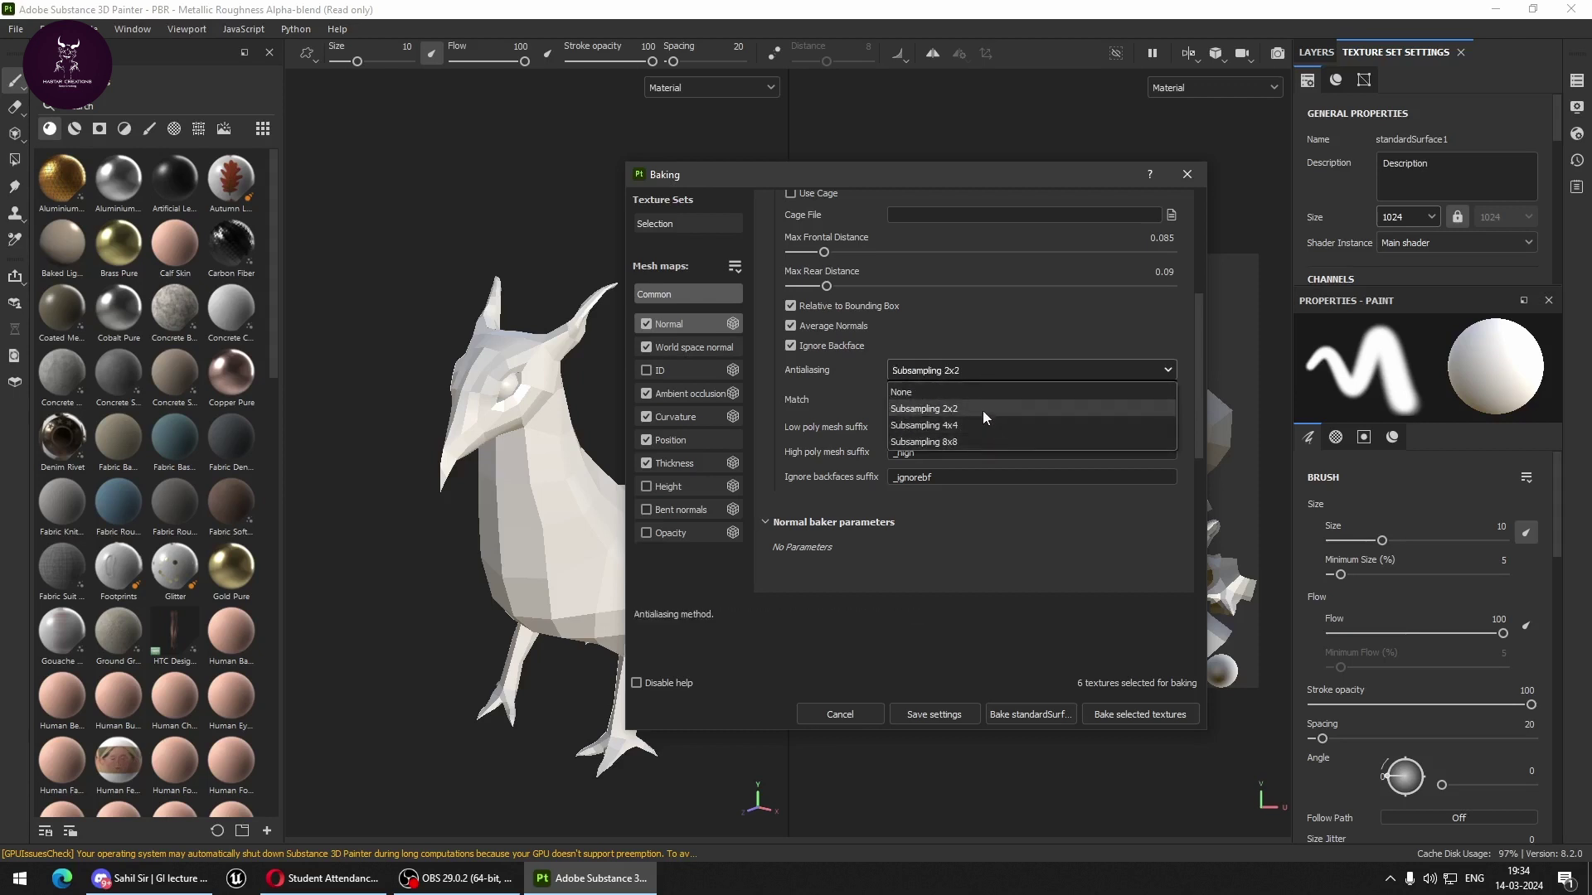
click(978, 342)
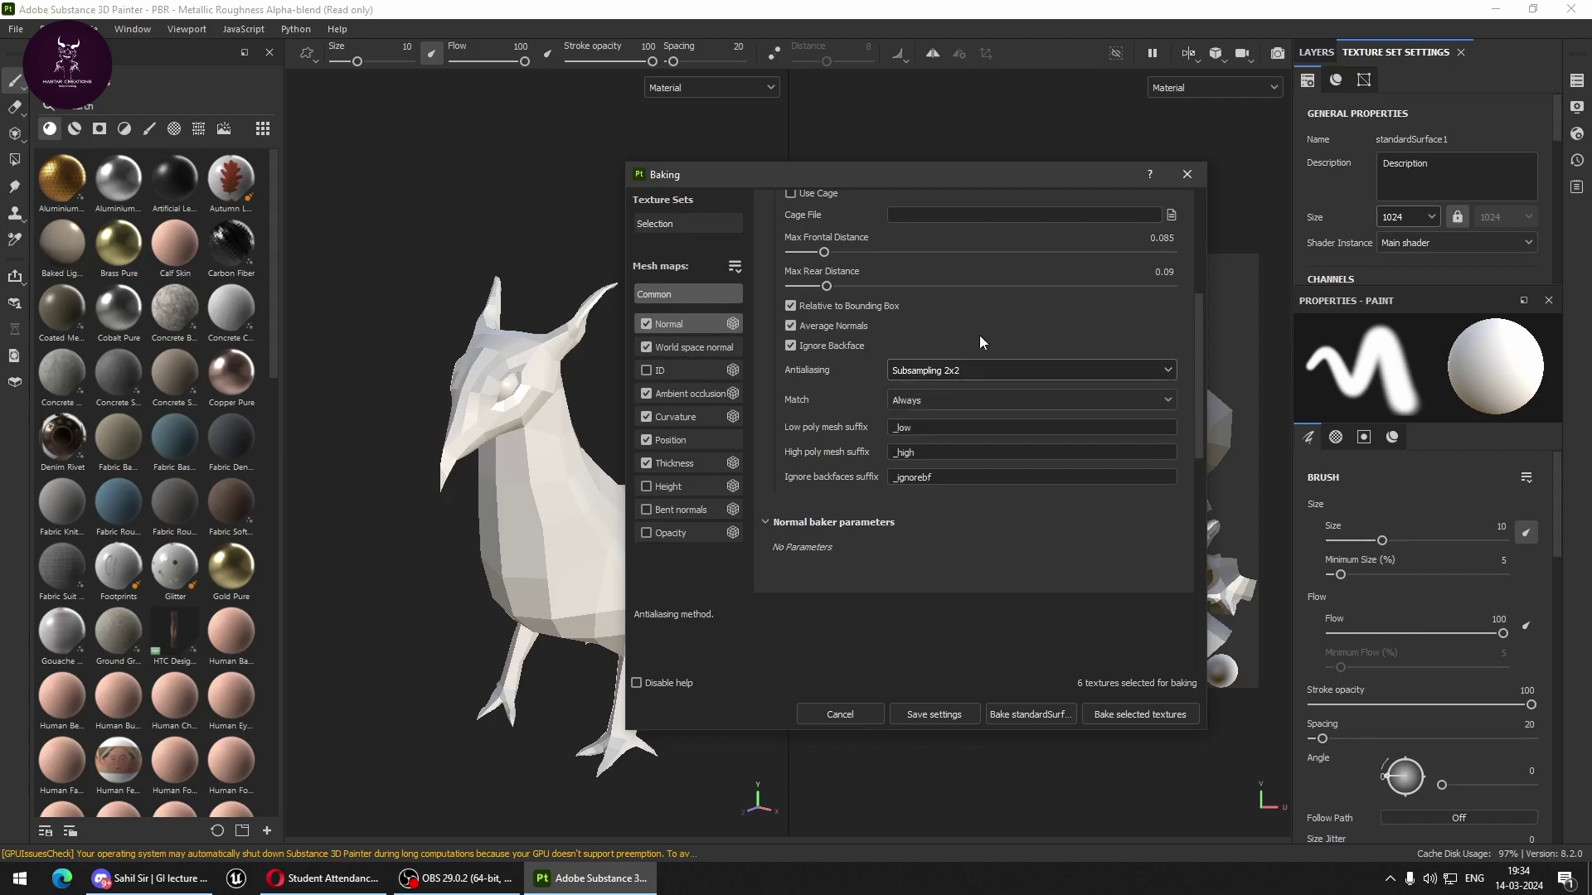
mouse_move(796, 400)
click(917, 398)
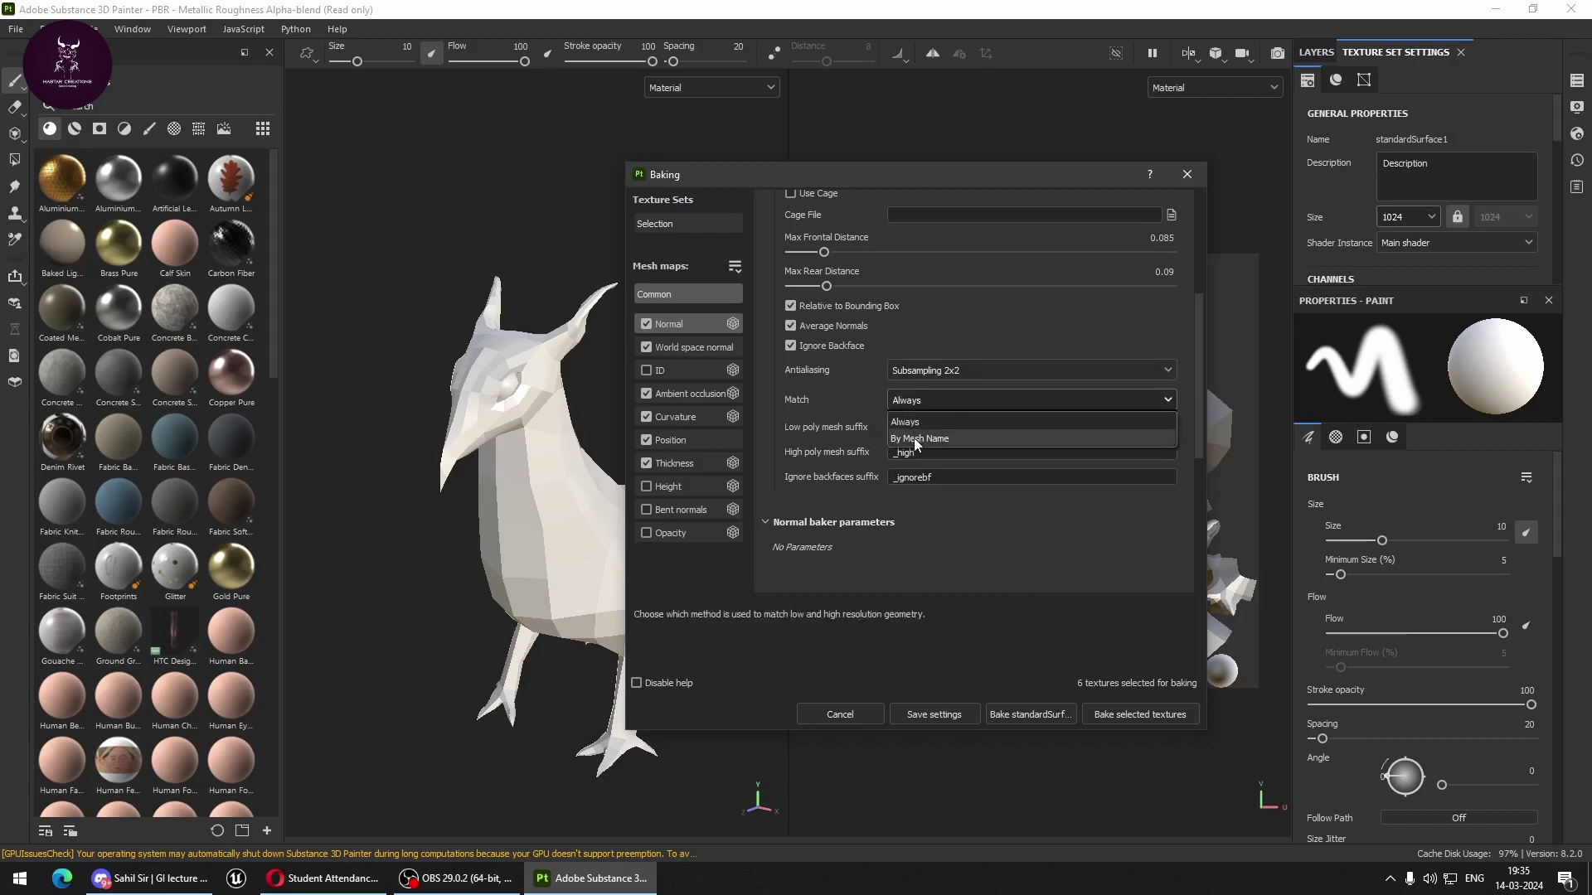
click(910, 440)
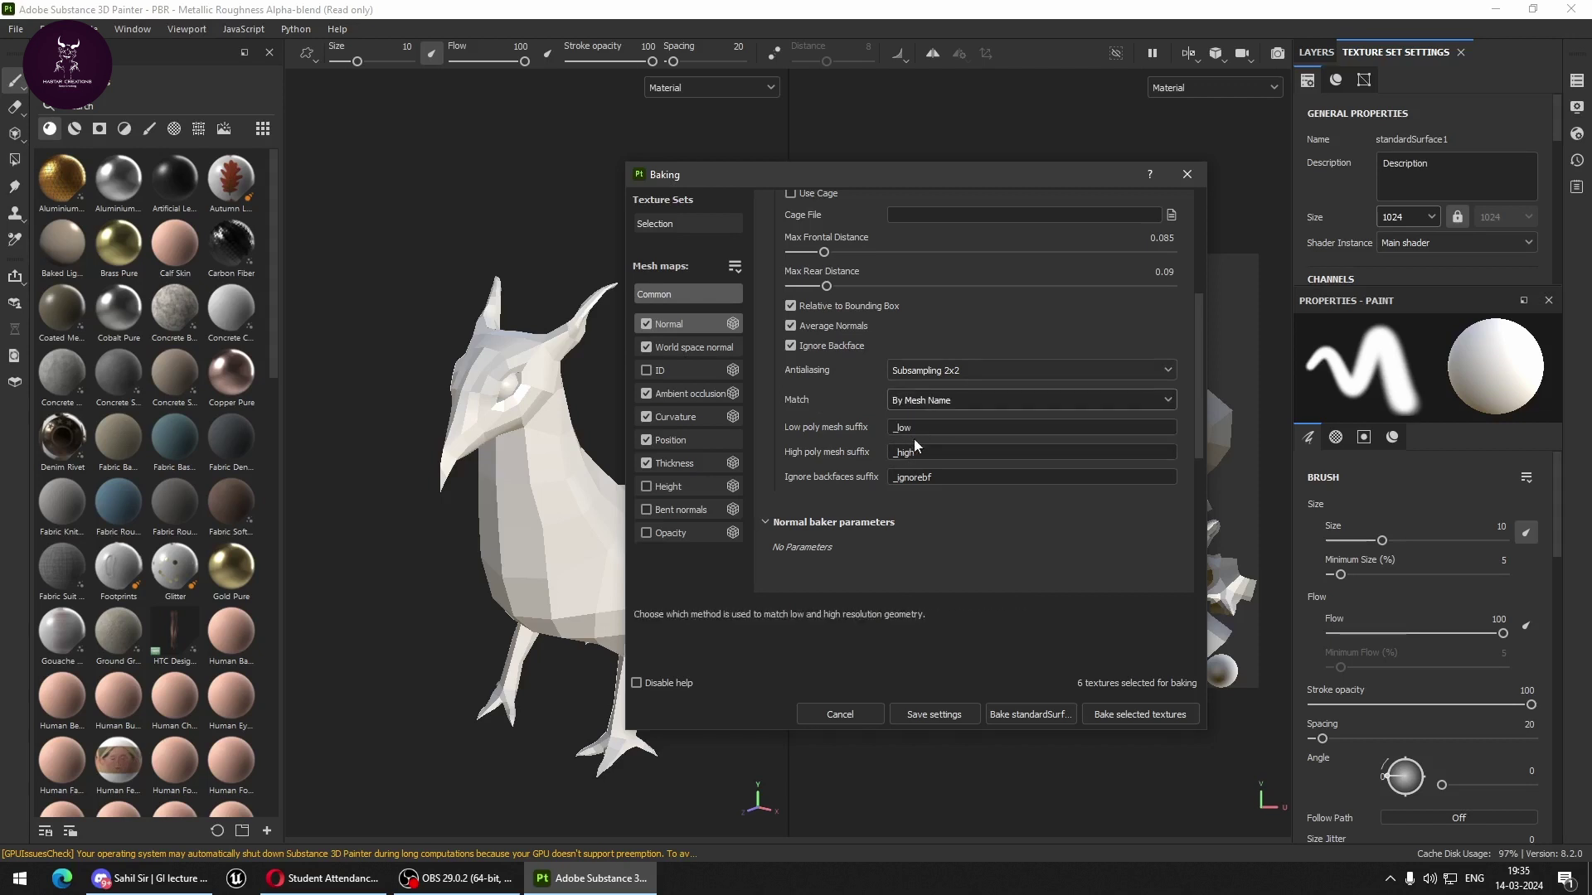
click(935, 401)
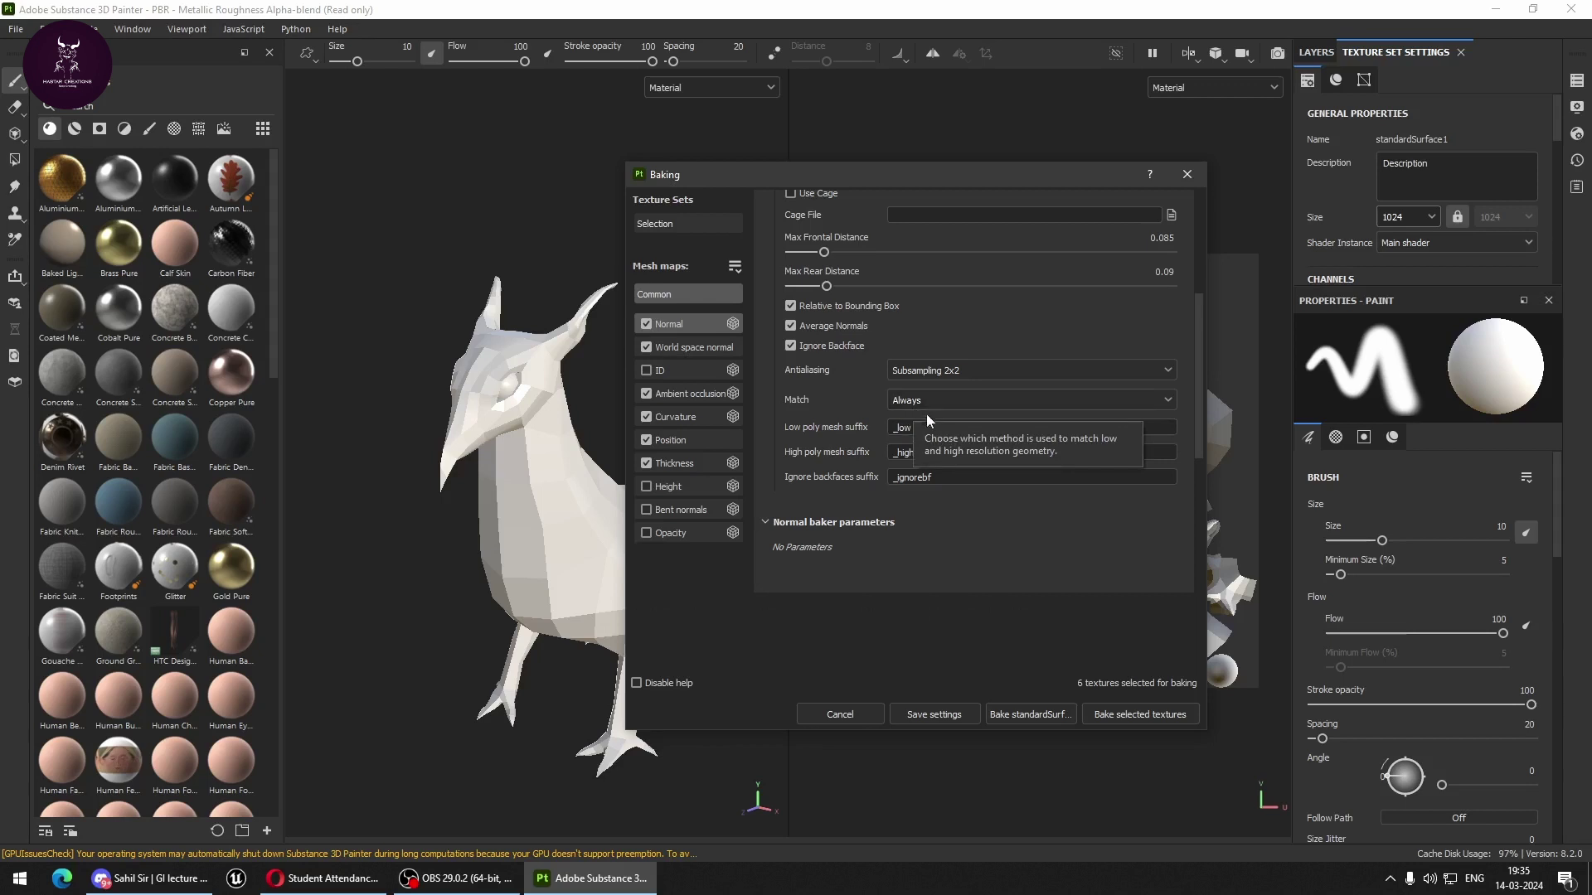
scroll(997, 514, down, 1)
scroll(997, 524, down, 3)
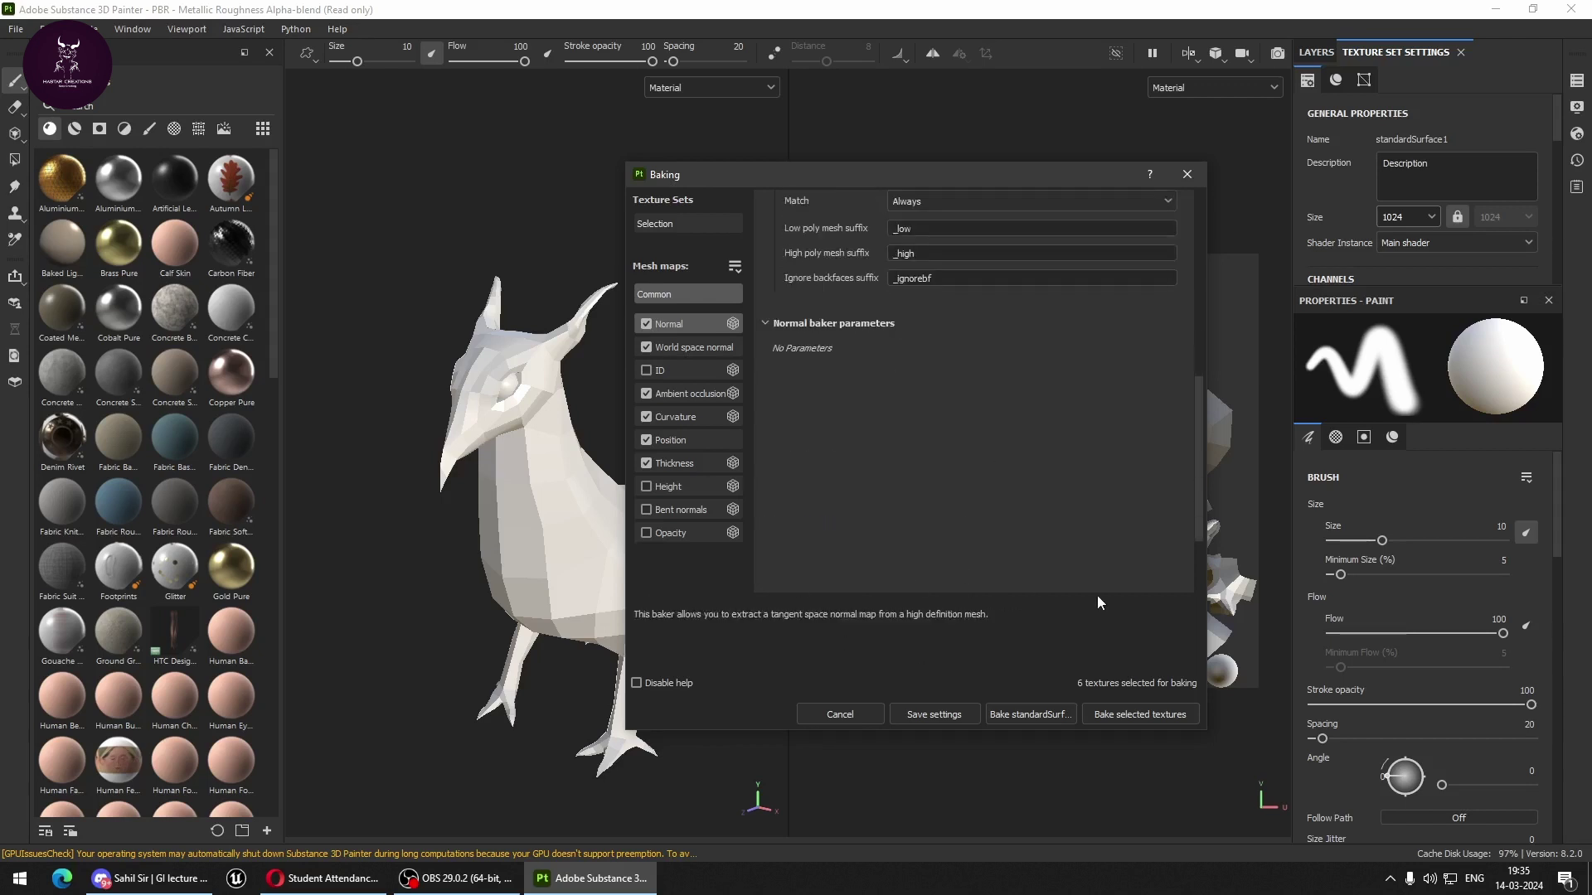
Bake the selected mesh maps and close the bake-finished report.
click(1162, 717)
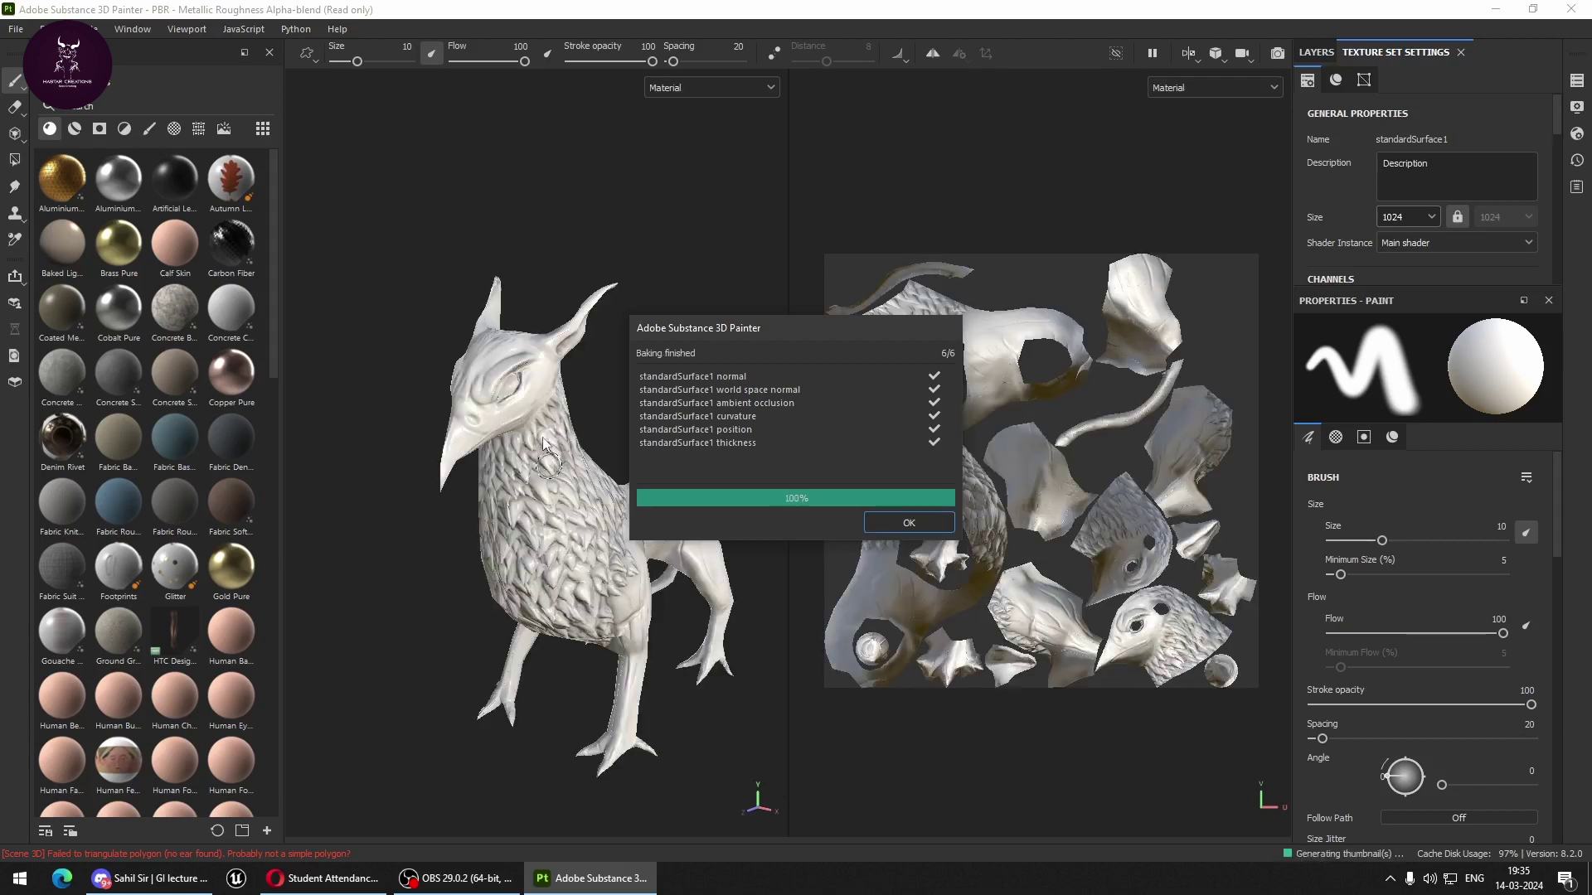
click(912, 522)
alt+drag(683, 437, 631, 439)
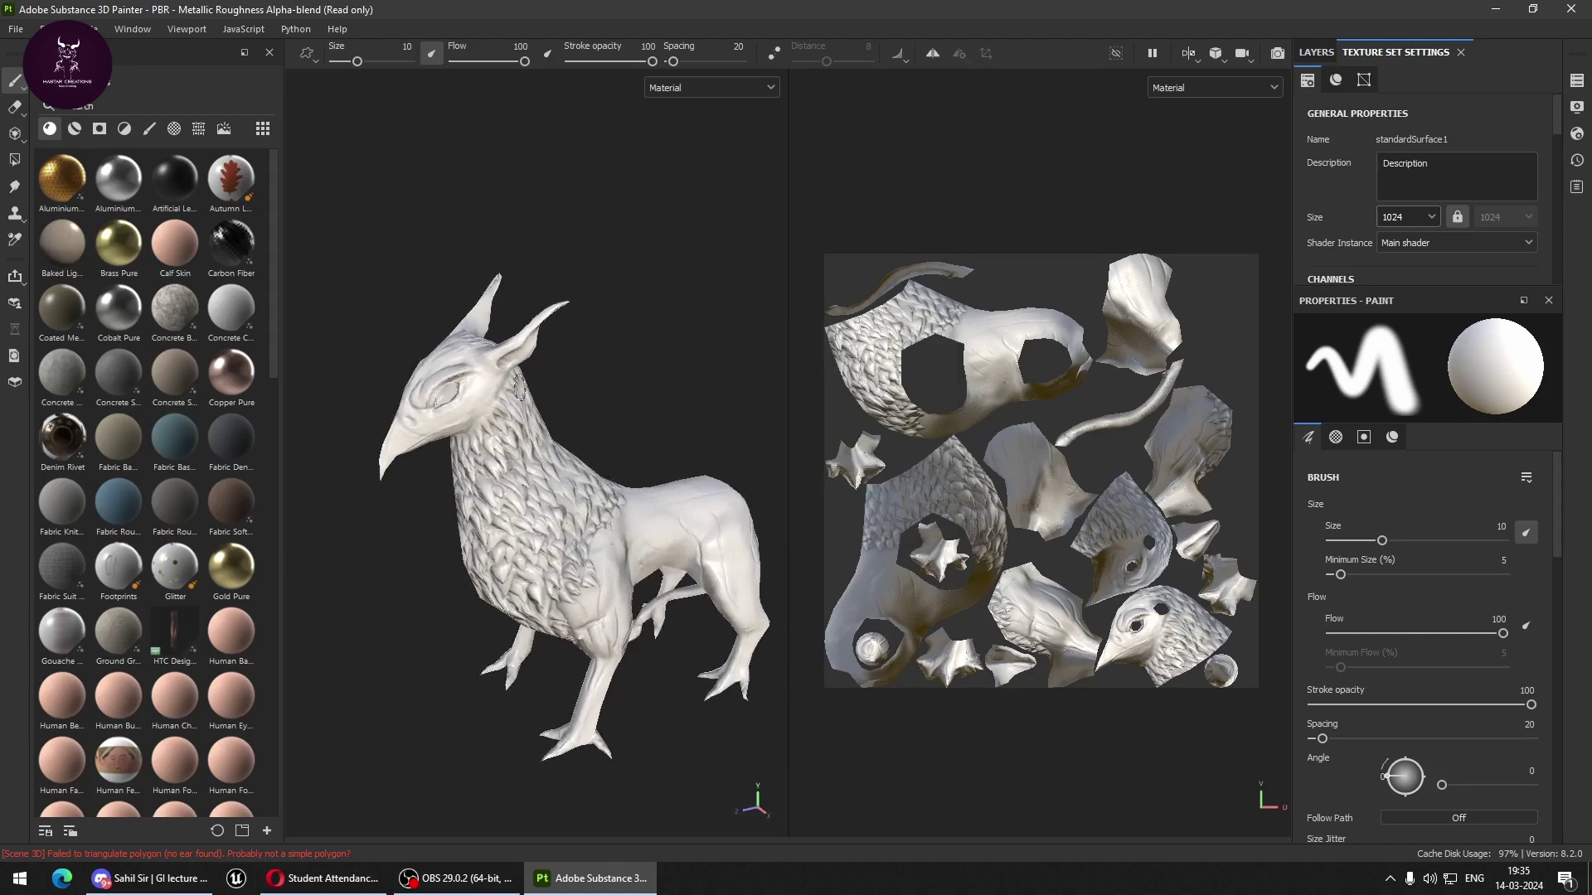
scroll(630, 443, up, 5)
Inspect the baked detail on the creature's head from side and front views.
scroll(616, 451, up, 3)
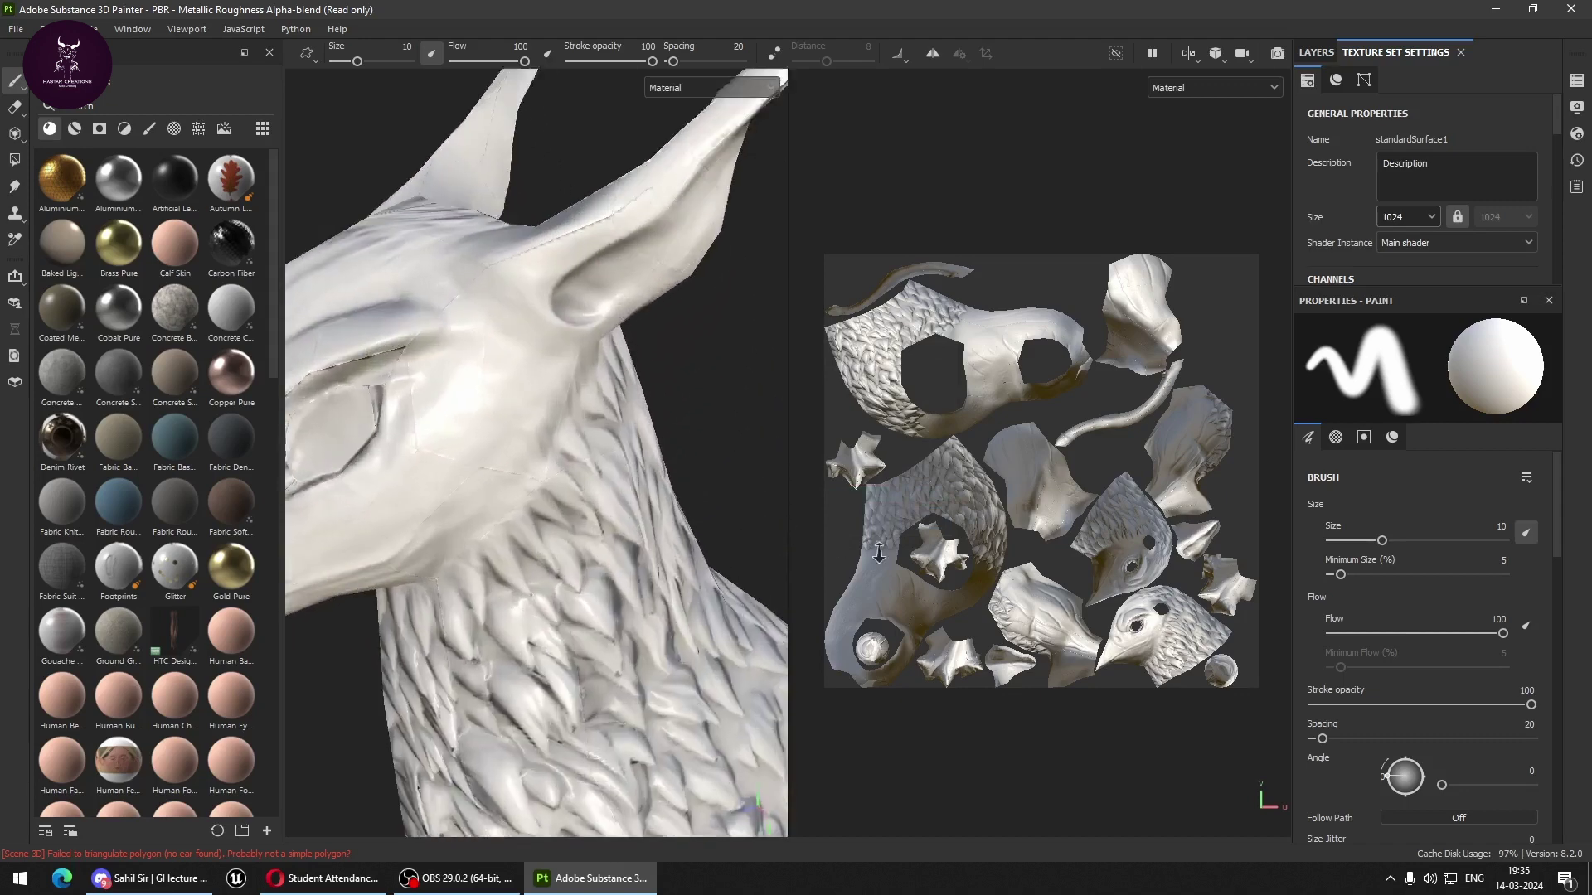
scroll(580, 448, up, 3)
mouse_move(689, 467)
alt+mouse_down()
mouse_move(615, 504)
mouse_move(746, 354)
mouse_move(852, 443)
mouse_move(714, 476)
mouse_move(664, 420)
alt+mouse_up()
alt+right_drag(664, 419, 693, 607)
mouse_move(639, 639)
alt+mouse_down()
mouse_move(759, 775)
mouse_move(665, 747)
mouse_move(650, 711)
mouse_move(669, 694)
alt+mouse_up()
alt+right_drag(670, 694, 675, 668)
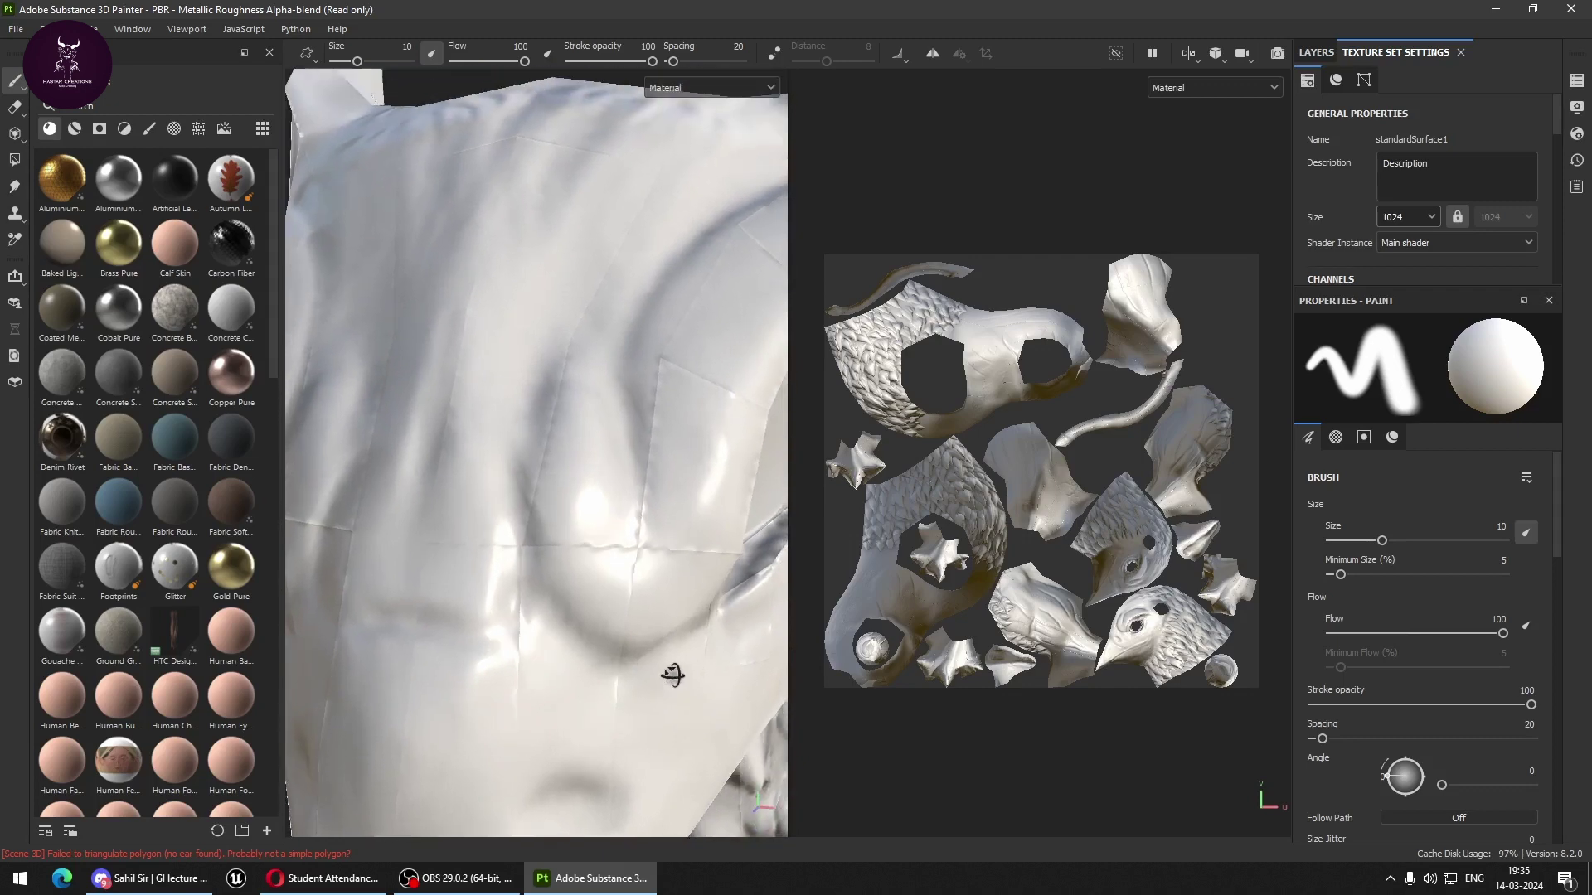
scroll(639, 639, down, 5)
Orbit the whole creature from body to head to check the bake.
mouse_move(568, 644)
alt+mouse_down()
mouse_move(354, 414)
mouse_move(563, 554)
mouse_move(639, 506)
mouse_move(618, 519)
mouse_move(644, 412)
mouse_move(622, 312)
mouse_move(606, 476)
alt+mouse_up()
scroll(639, 505, up, 3)
scroll(683, 475, up, 3)
scroll(728, 569, down, 3)
scroll(480, 508, down, 3)
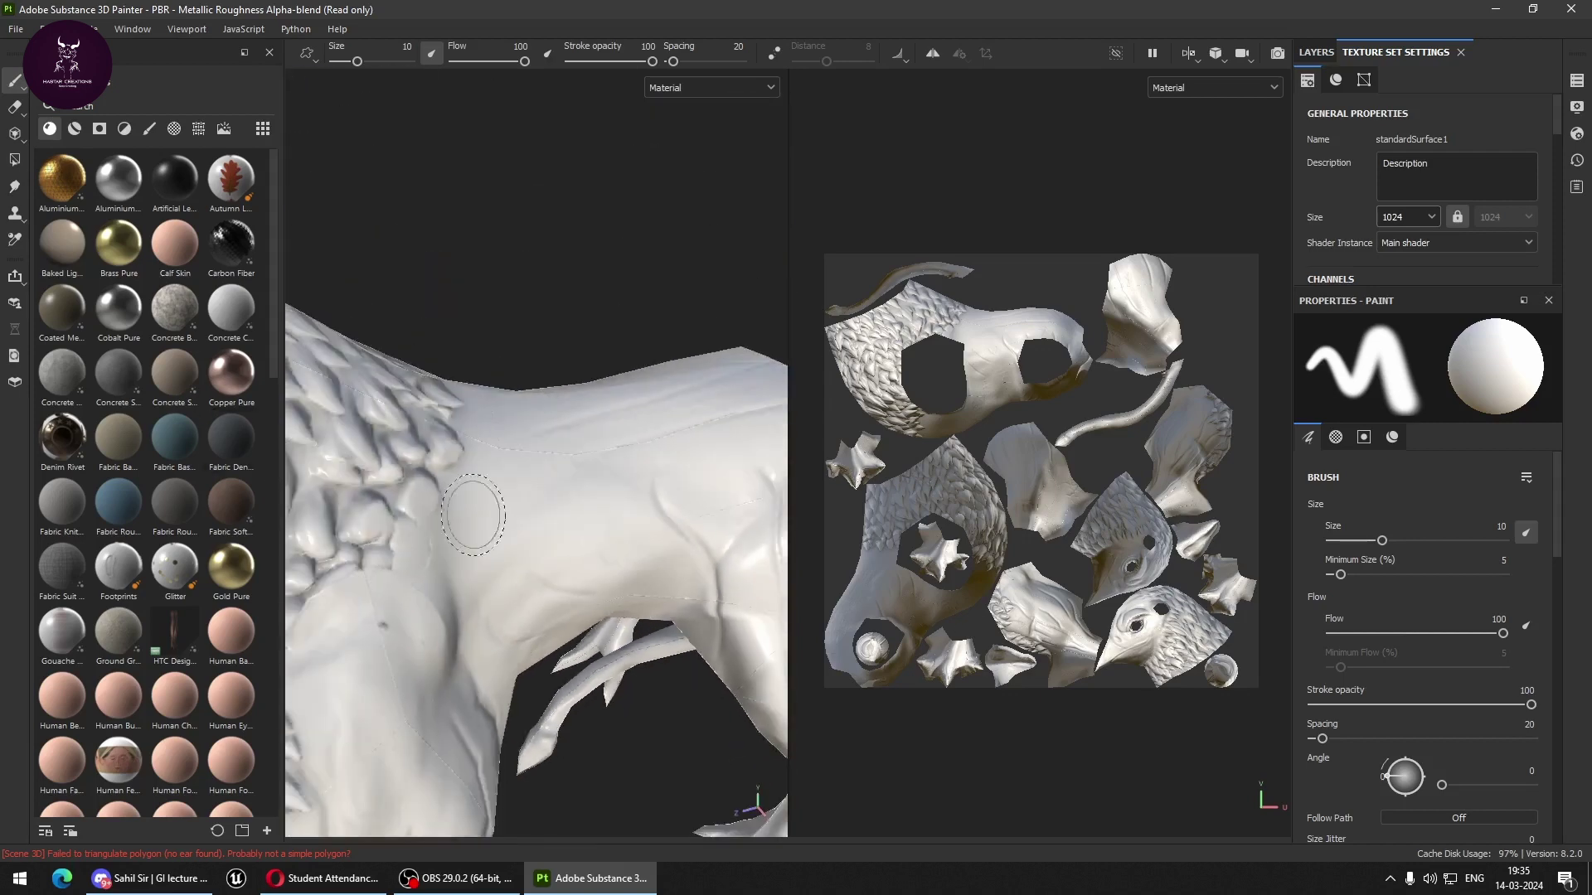
scroll(479, 508, down, 2)
mouse_move(478, 503)
alt+mouse_down()
mouse_move(555, 580)
mouse_move(558, 650)
mouse_move(659, 539)
mouse_move(730, 423)
alt+mouse_up()
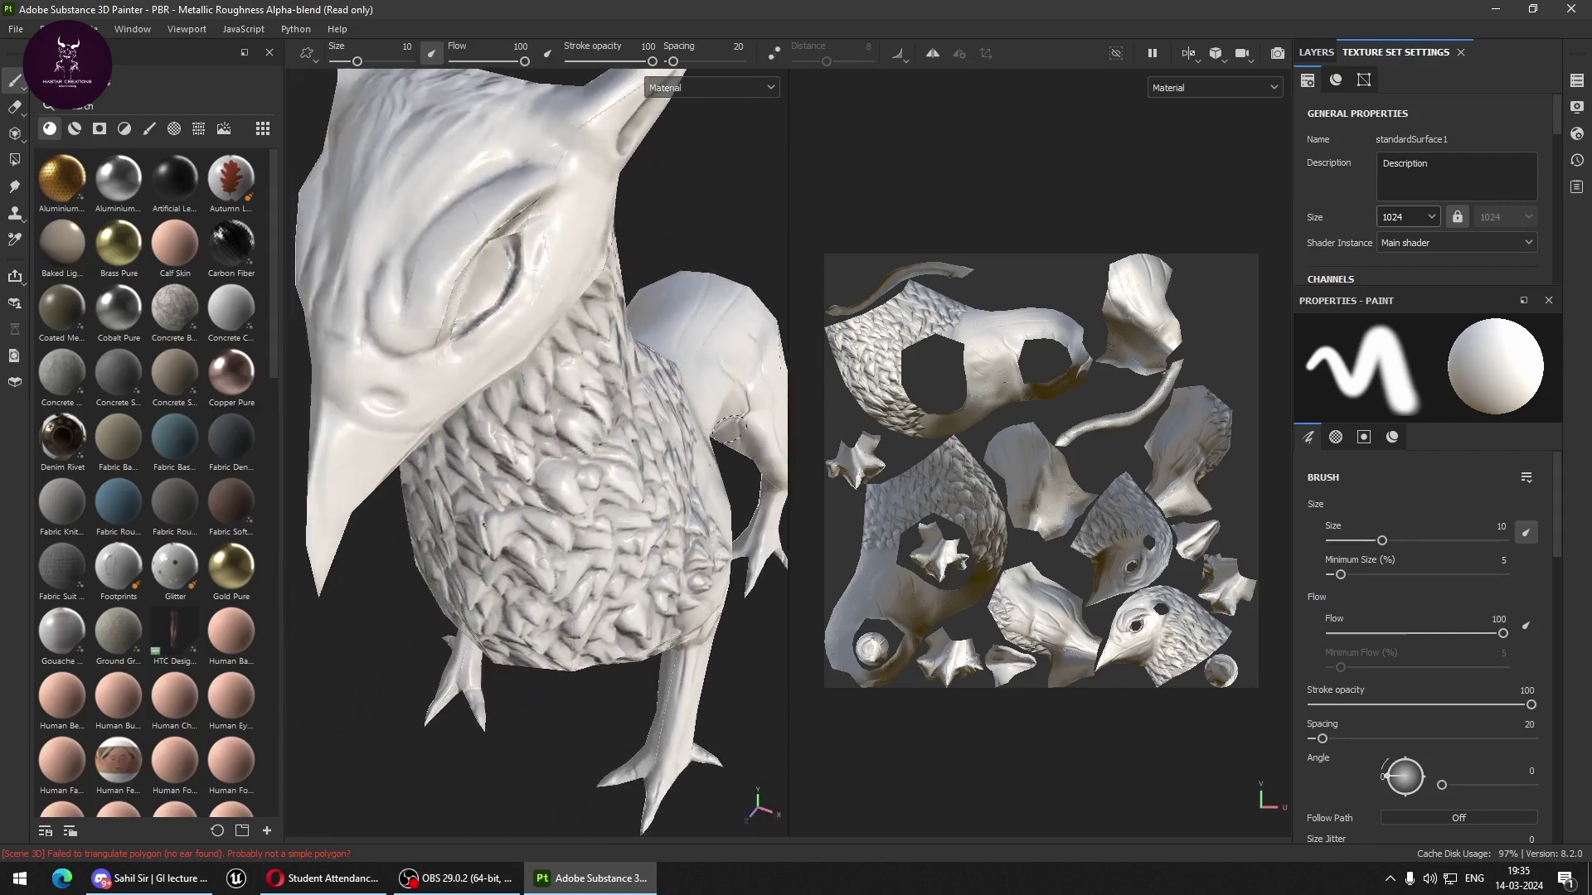
scroll(759, 346, down, 3)
scroll(618, 447, up, 3)
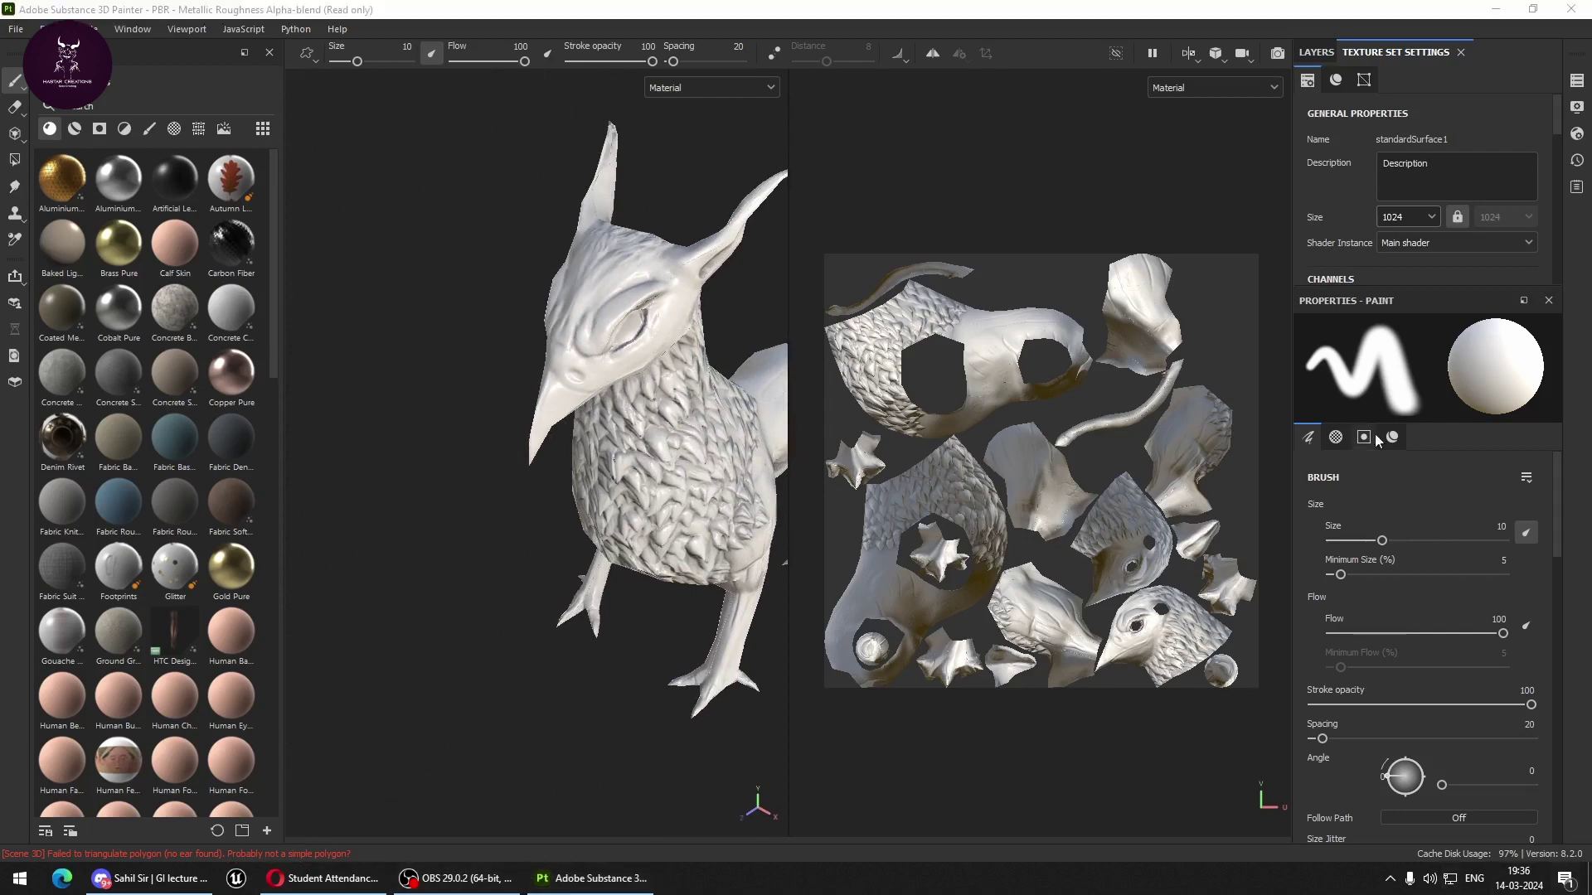
Launch Maya 2024 from the desktop and return to Substance Painter.
click(1484, 15)
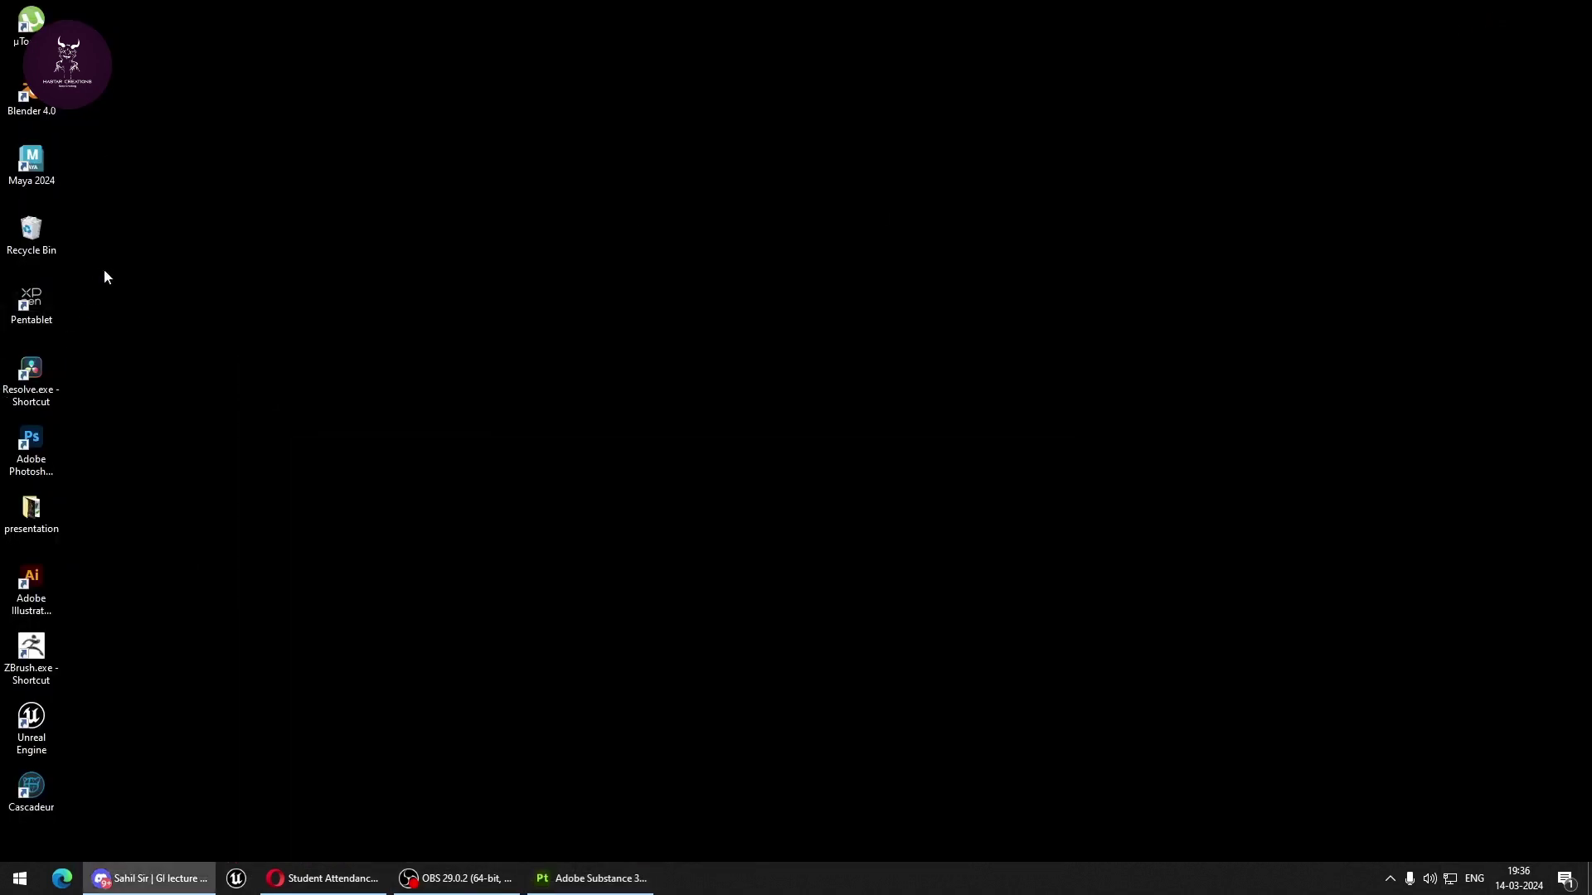
double_click(19, 169)
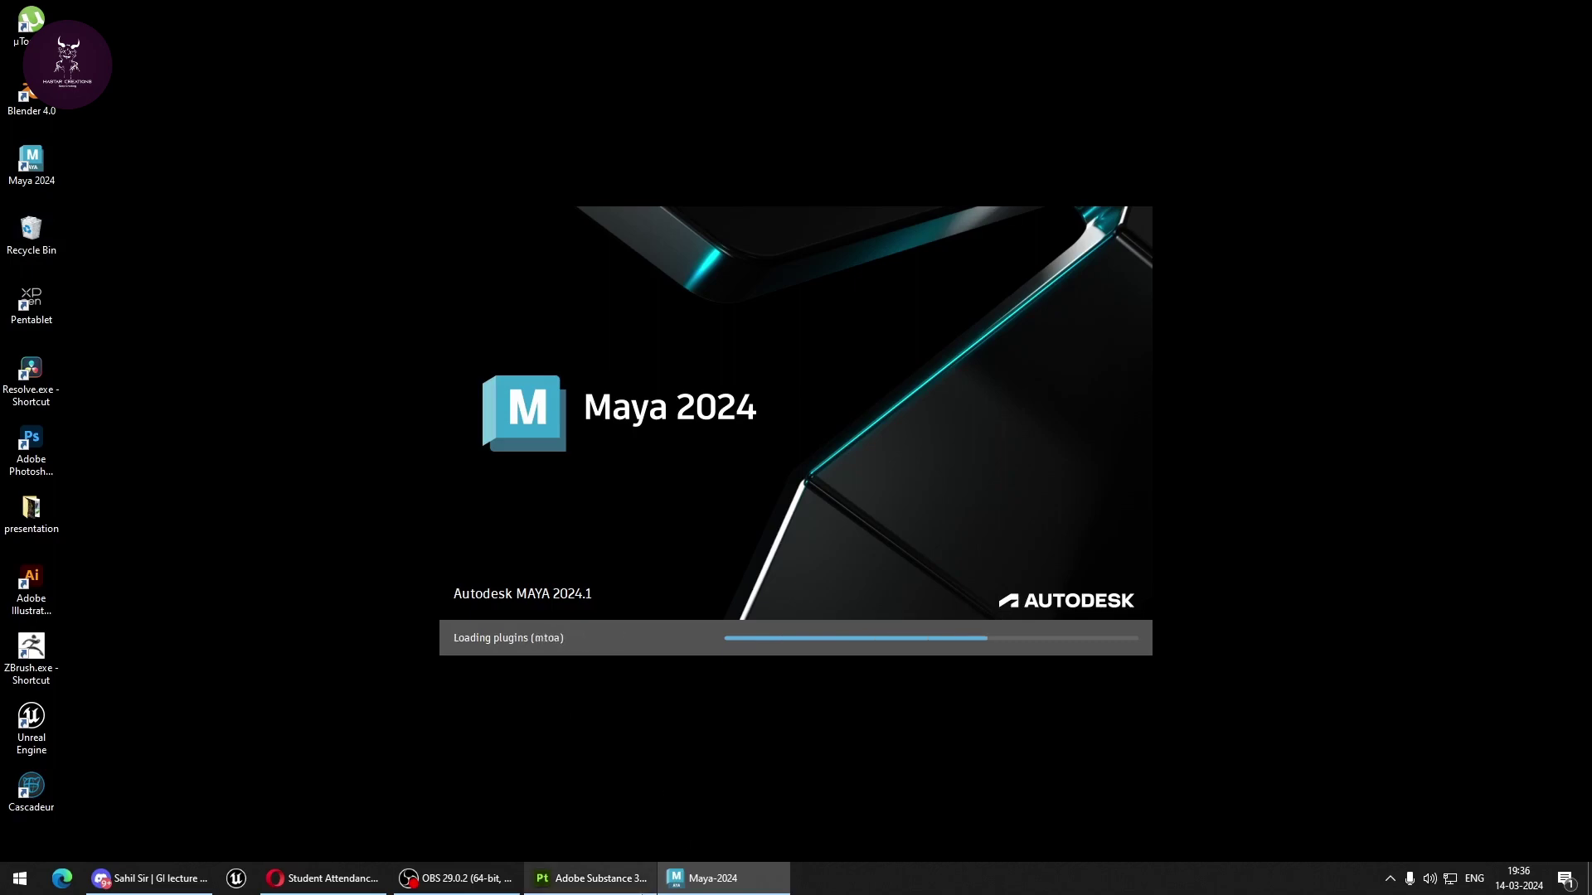
click(591, 878)
Zoom into the baked chest feathers, then pull back to the head and neck.
scroll(603, 521, up, 1)
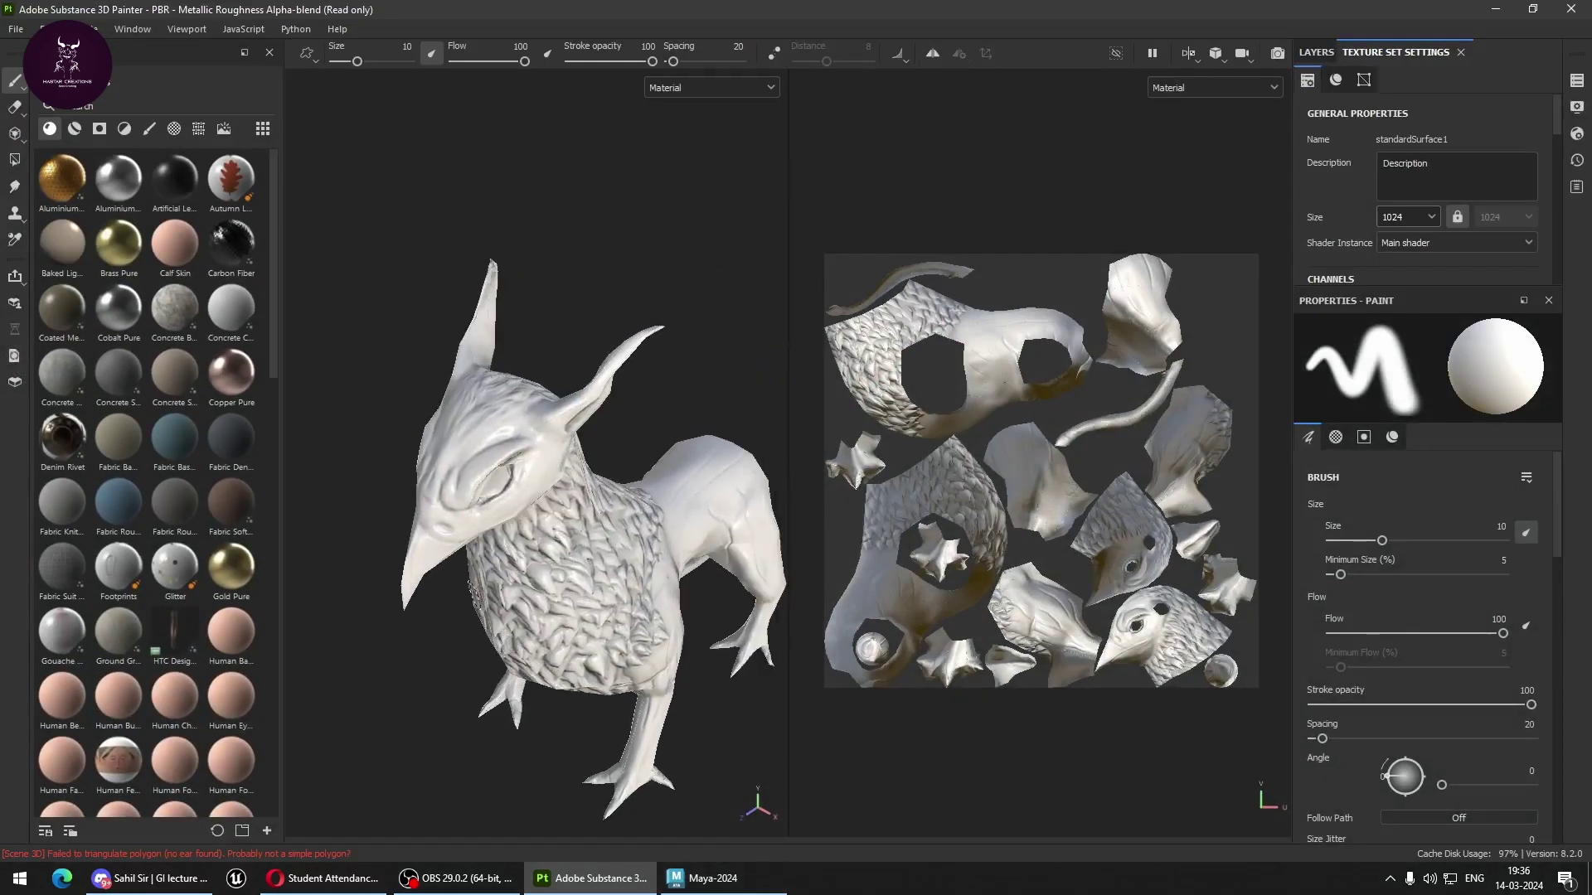
scroll(564, 514, up, 3)
scroll(498, 510, up, 2)
scroll(432, 508, up, 2)
scroll(432, 507, up, 2)
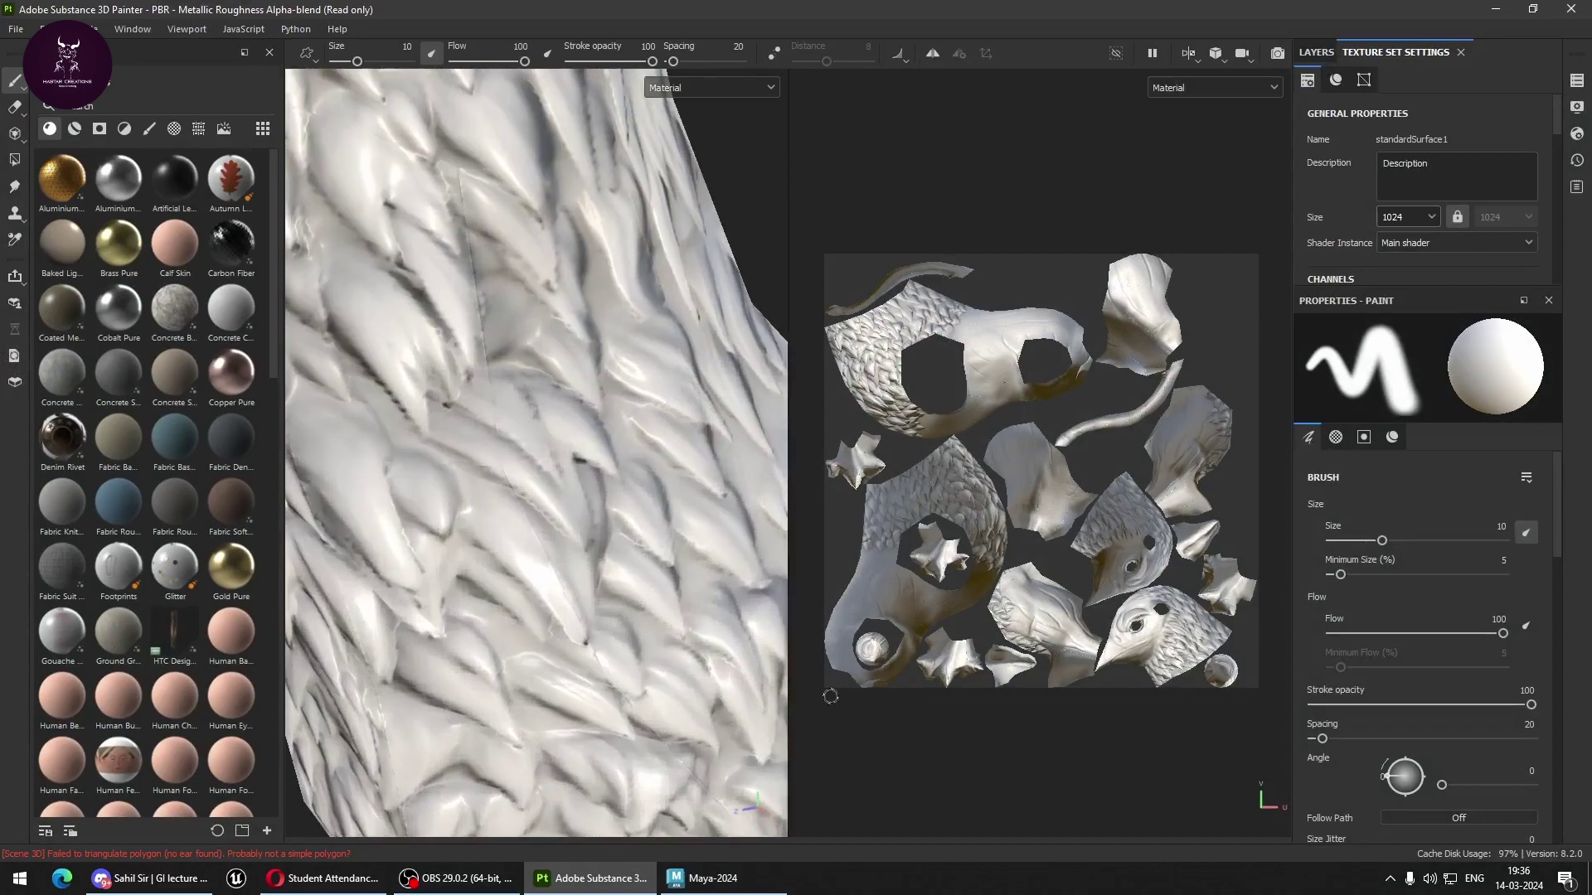
scroll(632, 569, up, 2)
mouse_move(633, 569)
alt+mouse_down()
mouse_move(810, 537)
mouse_move(707, 480)
mouse_move(650, 569)
mouse_move(530, 597)
mouse_move(497, 658)
mouse_move(497, 788)
mouse_move(630, 767)
mouse_move(621, 817)
mouse_move(381, 558)
alt+mouse_up()
alt+middle_drag(381, 558, 513, 466)
scroll(513, 466, down, 3)
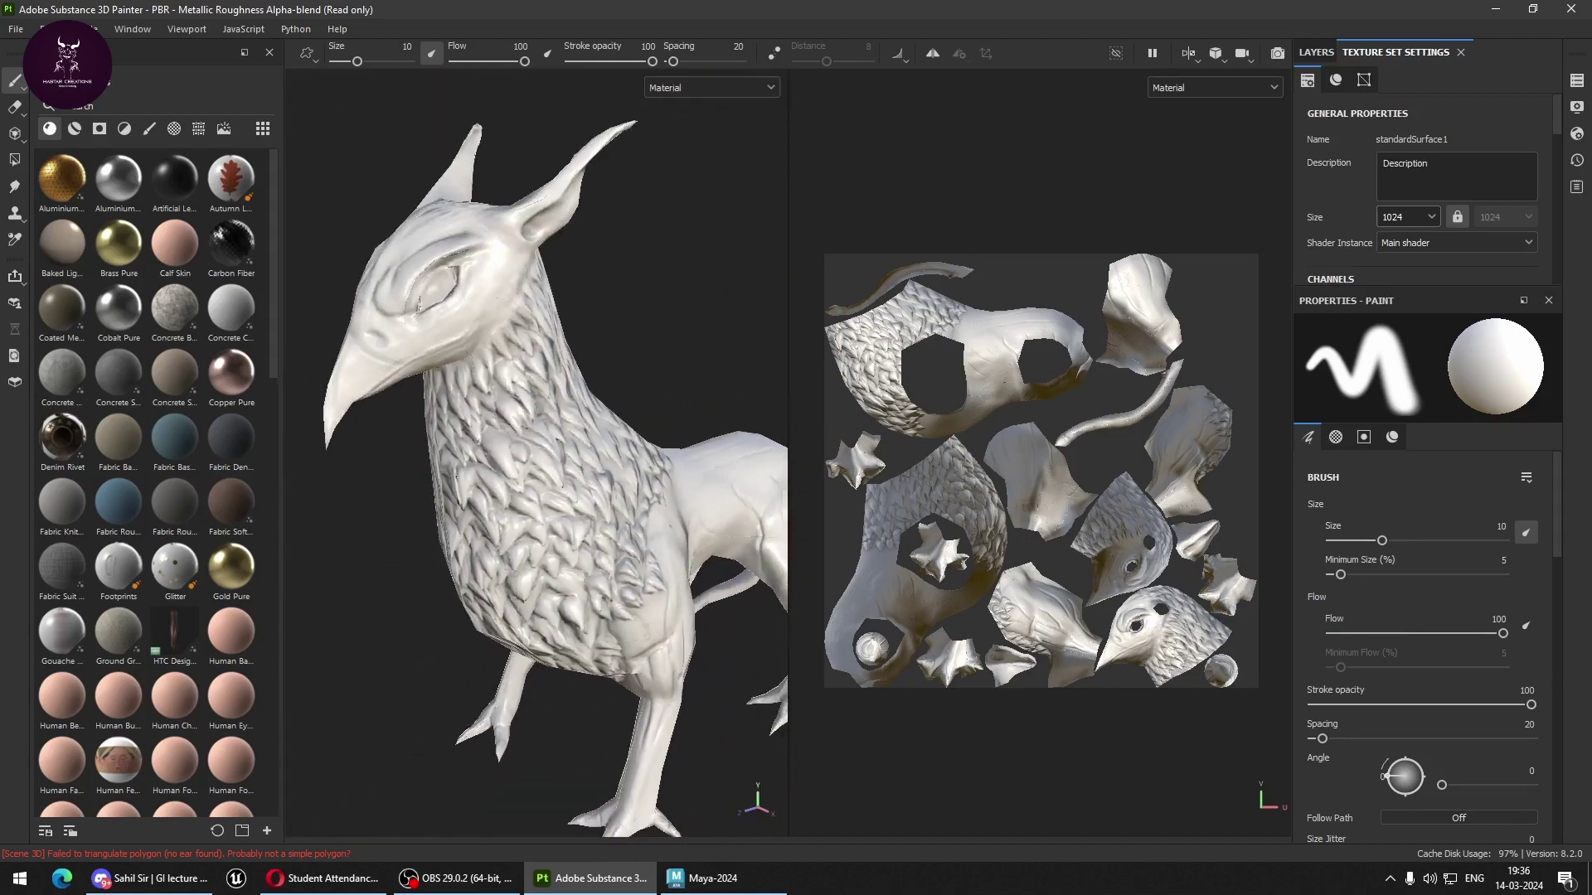
Check the baked hindquarters and legs, then bring Maya 2024 to the front.
mouse_move(620, 627)
alt+mouse_down()
mouse_move(498, 586)
mouse_move(608, 498)
mouse_move(618, 470)
alt+mouse_up()
scroll(521, 544, up, 3)
mouse_move(522, 543)
alt+mouse_down()
mouse_move(805, 466)
mouse_move(756, 636)
alt+mouse_up()
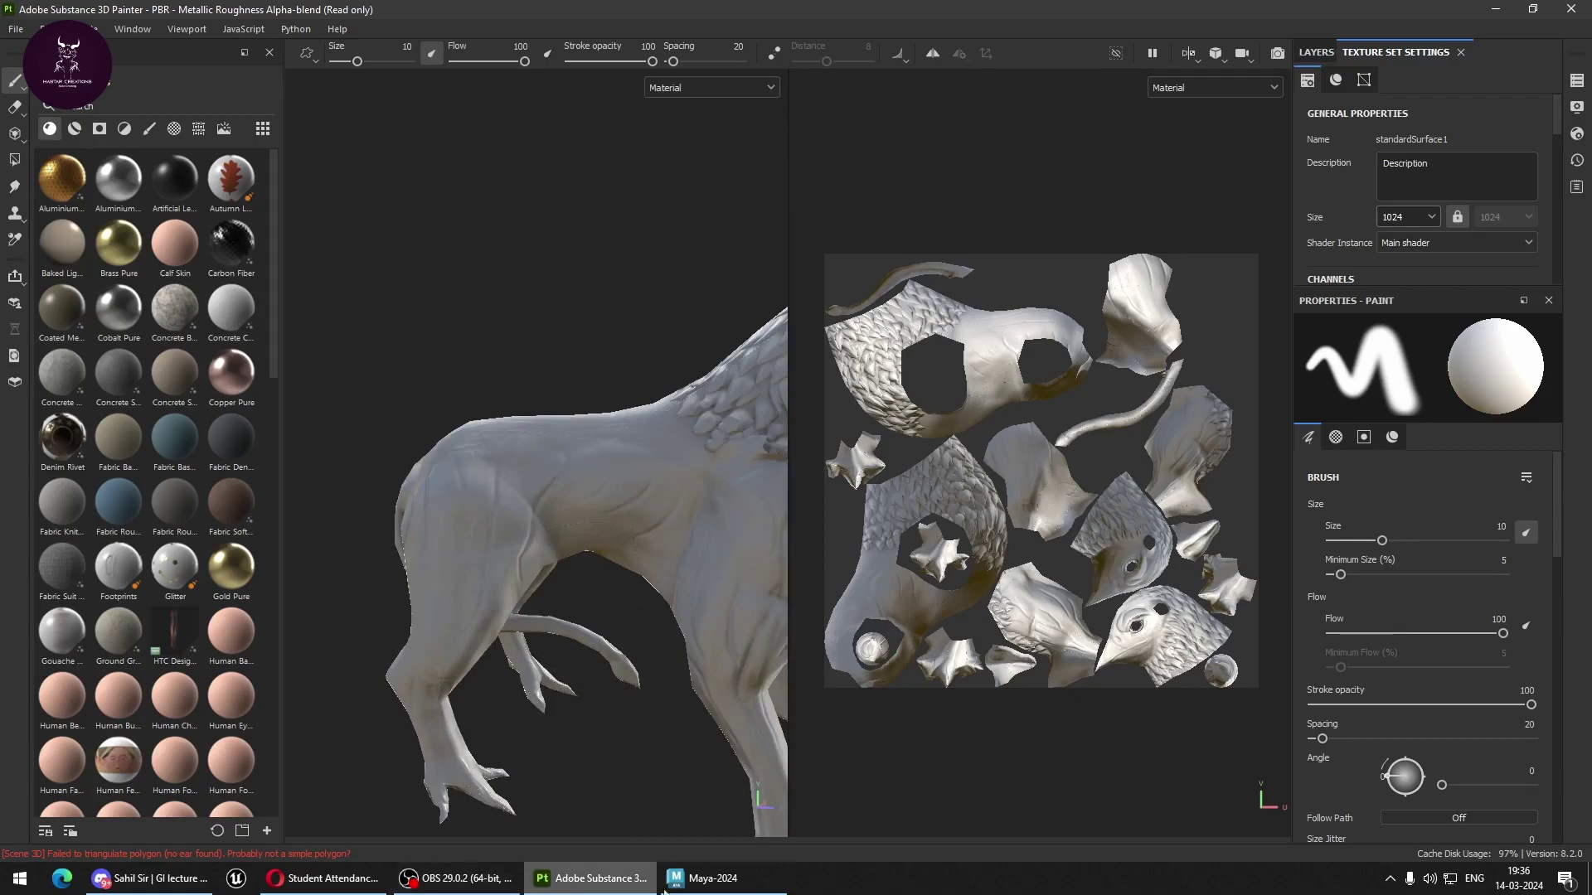
click(709, 878)
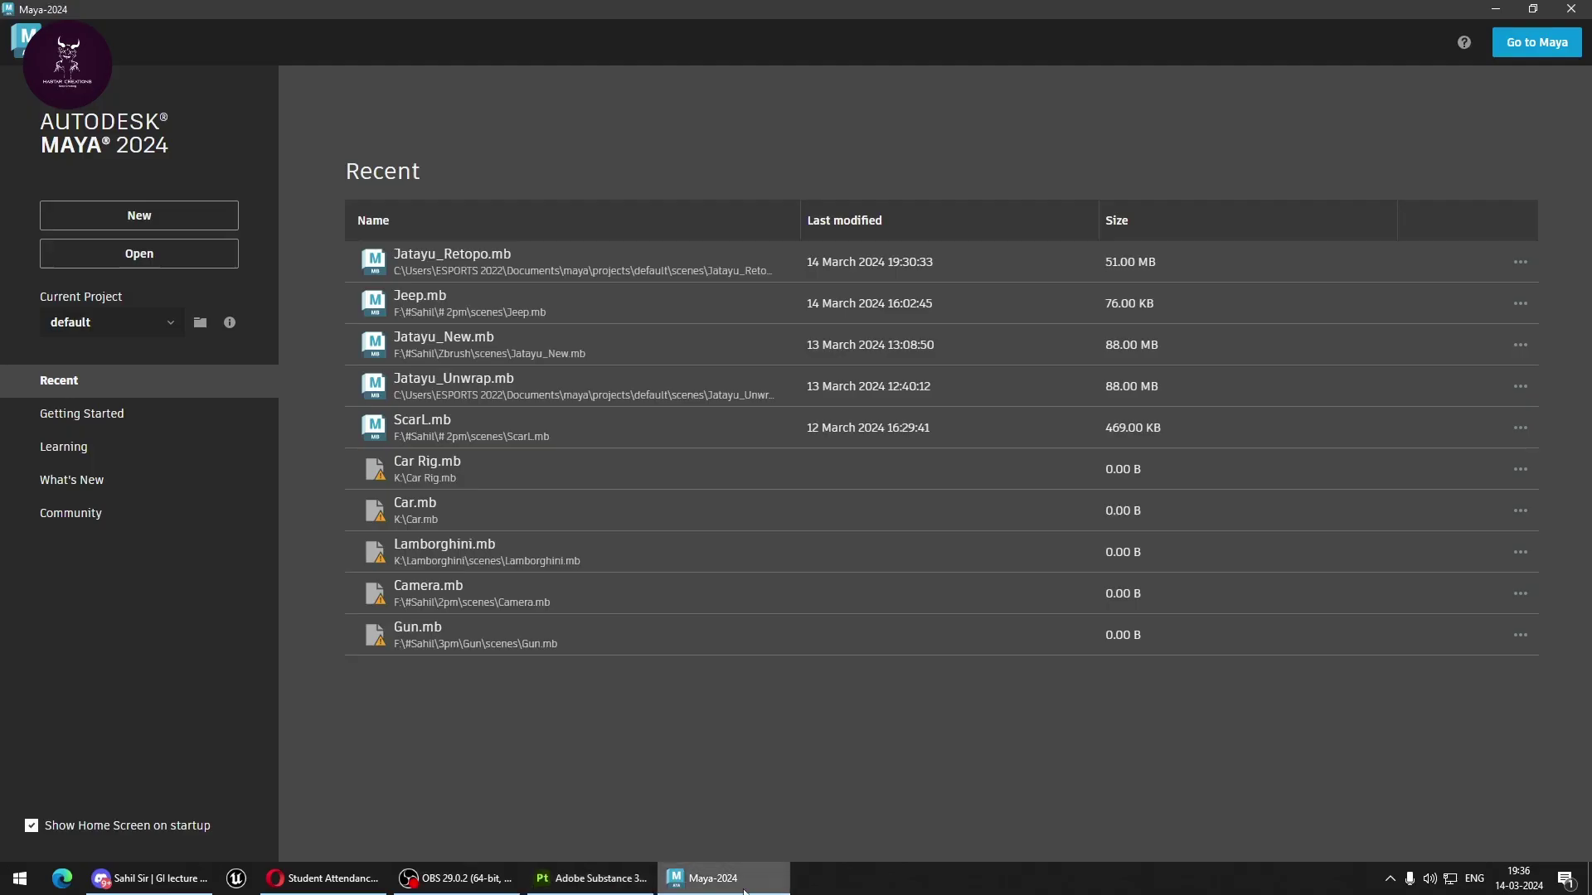
Open Jatayu_Retopo.mb and isolate and frame the jatayu_low mesh.
click(469, 264)
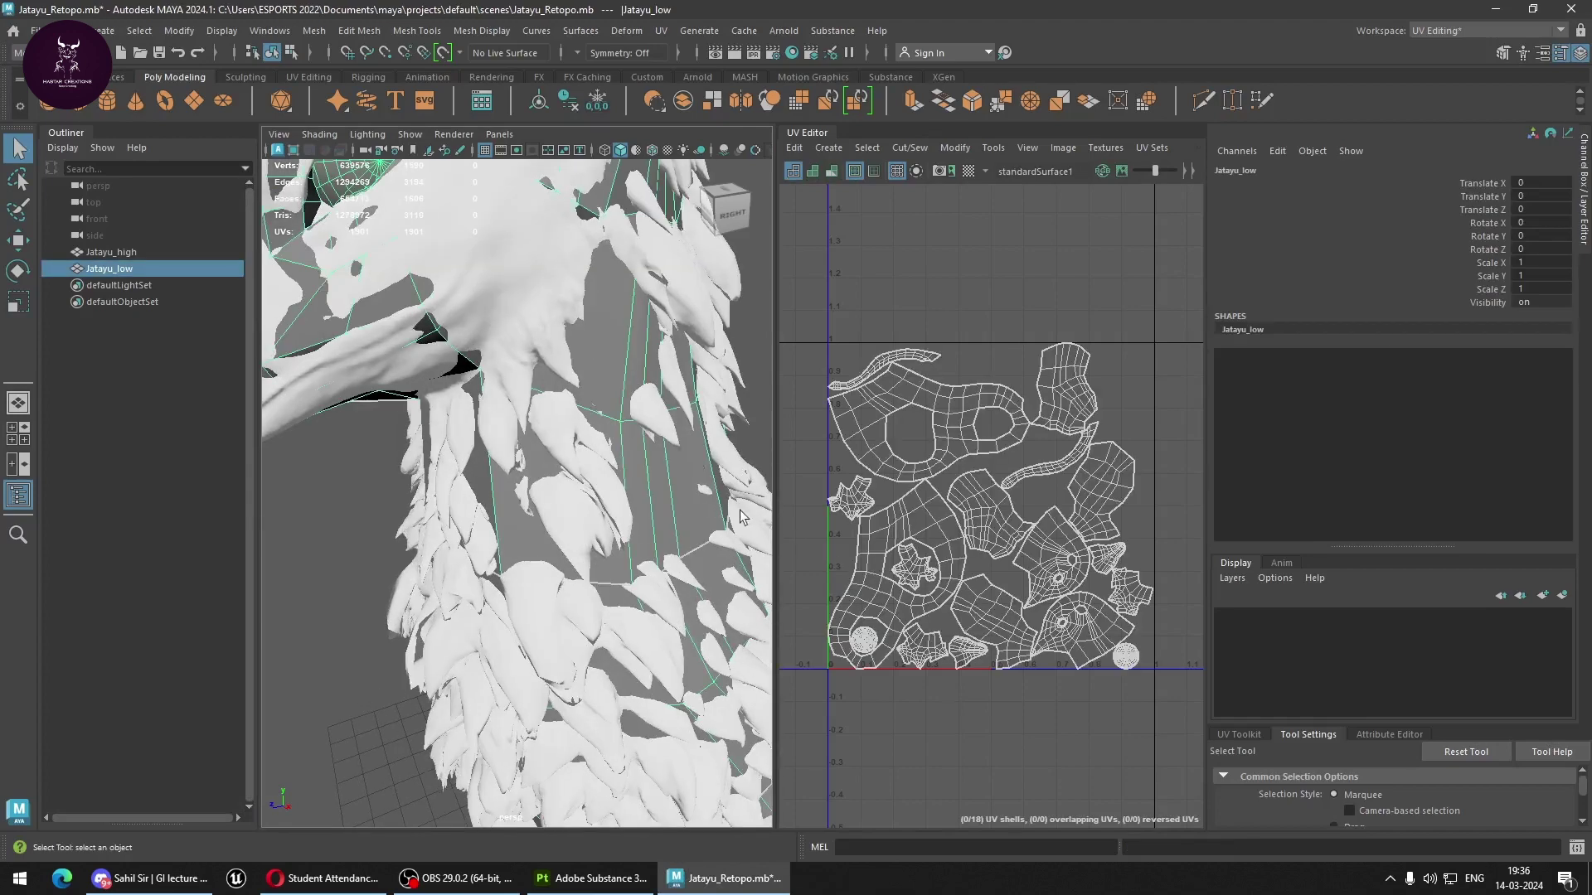
key(ctrl+1)
key(f)
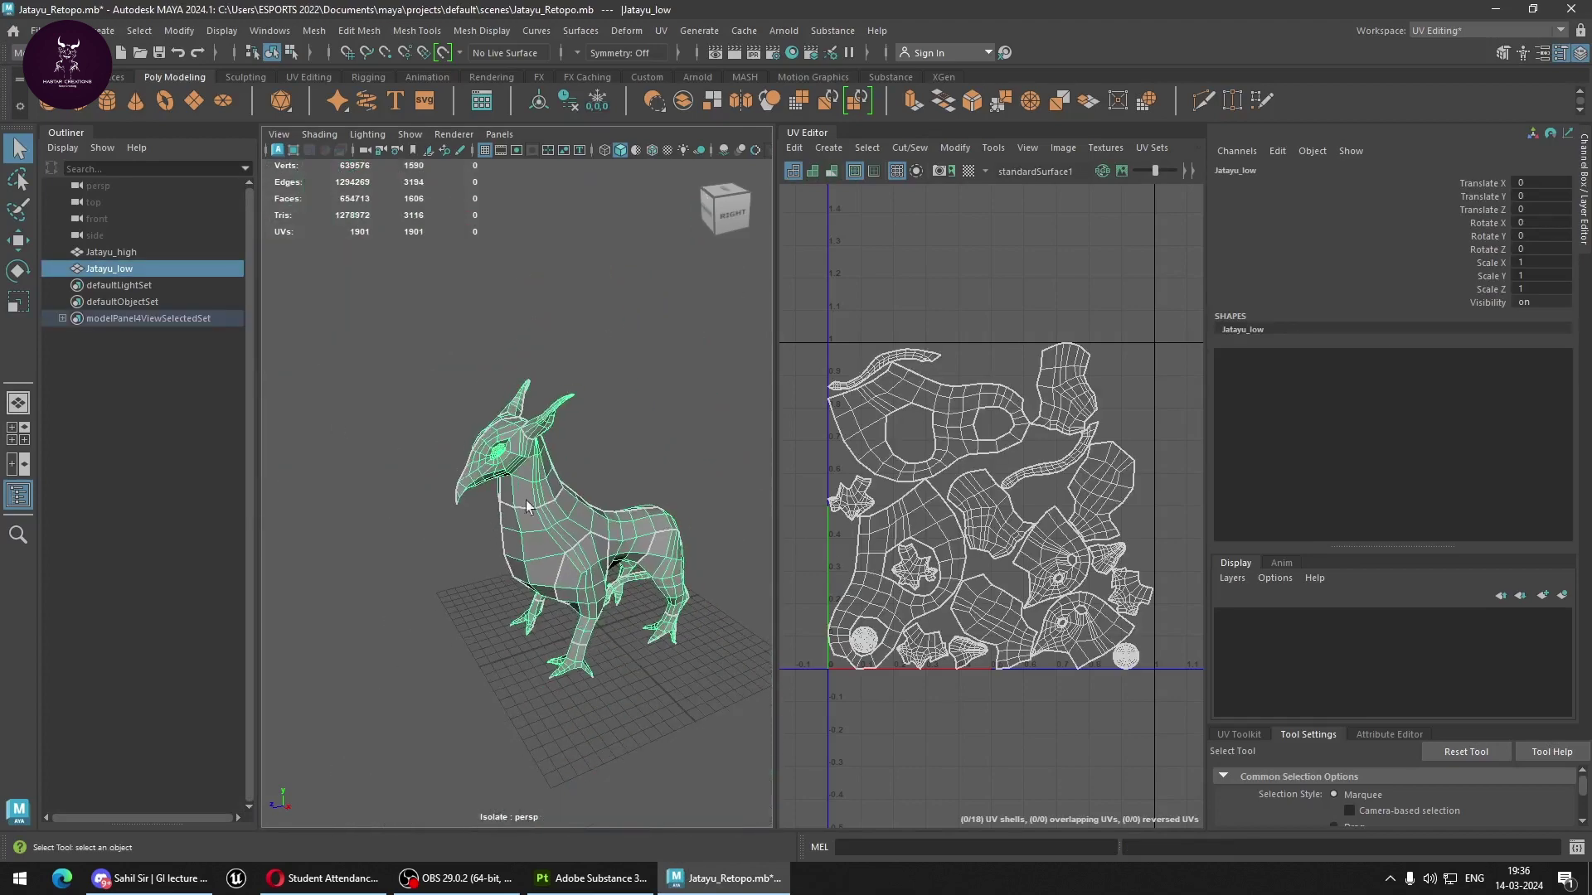
Soften every edge of jatayu_low, return to object mode and frame the creature.
right_drag(526, 505, 535, 344)
drag(407, 323, 744, 771)
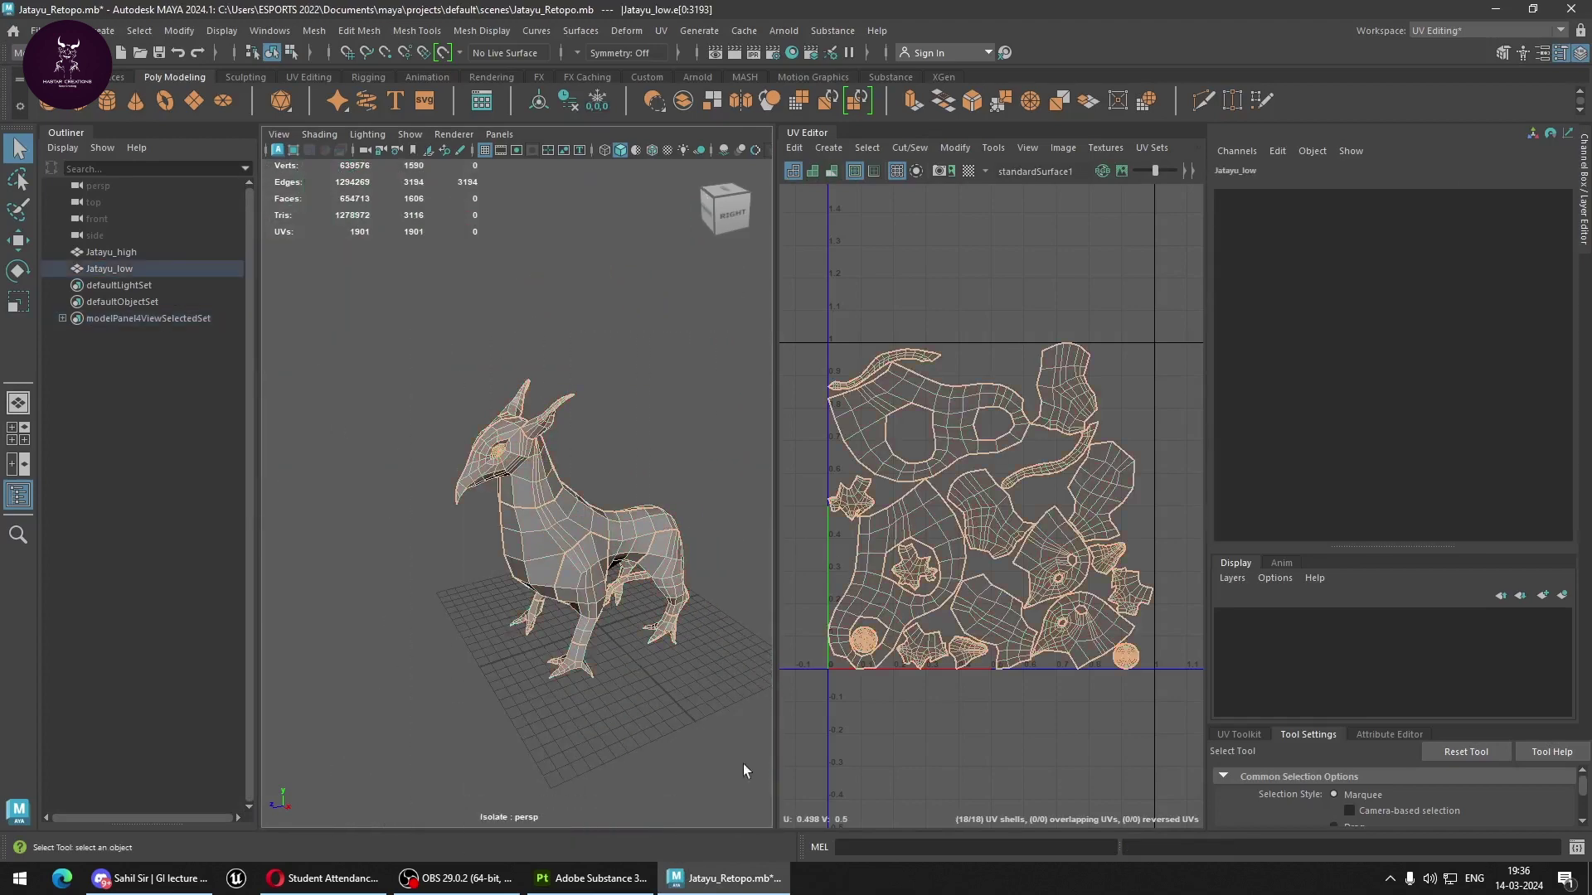
shift+right_drag(610, 537, 742, 524)
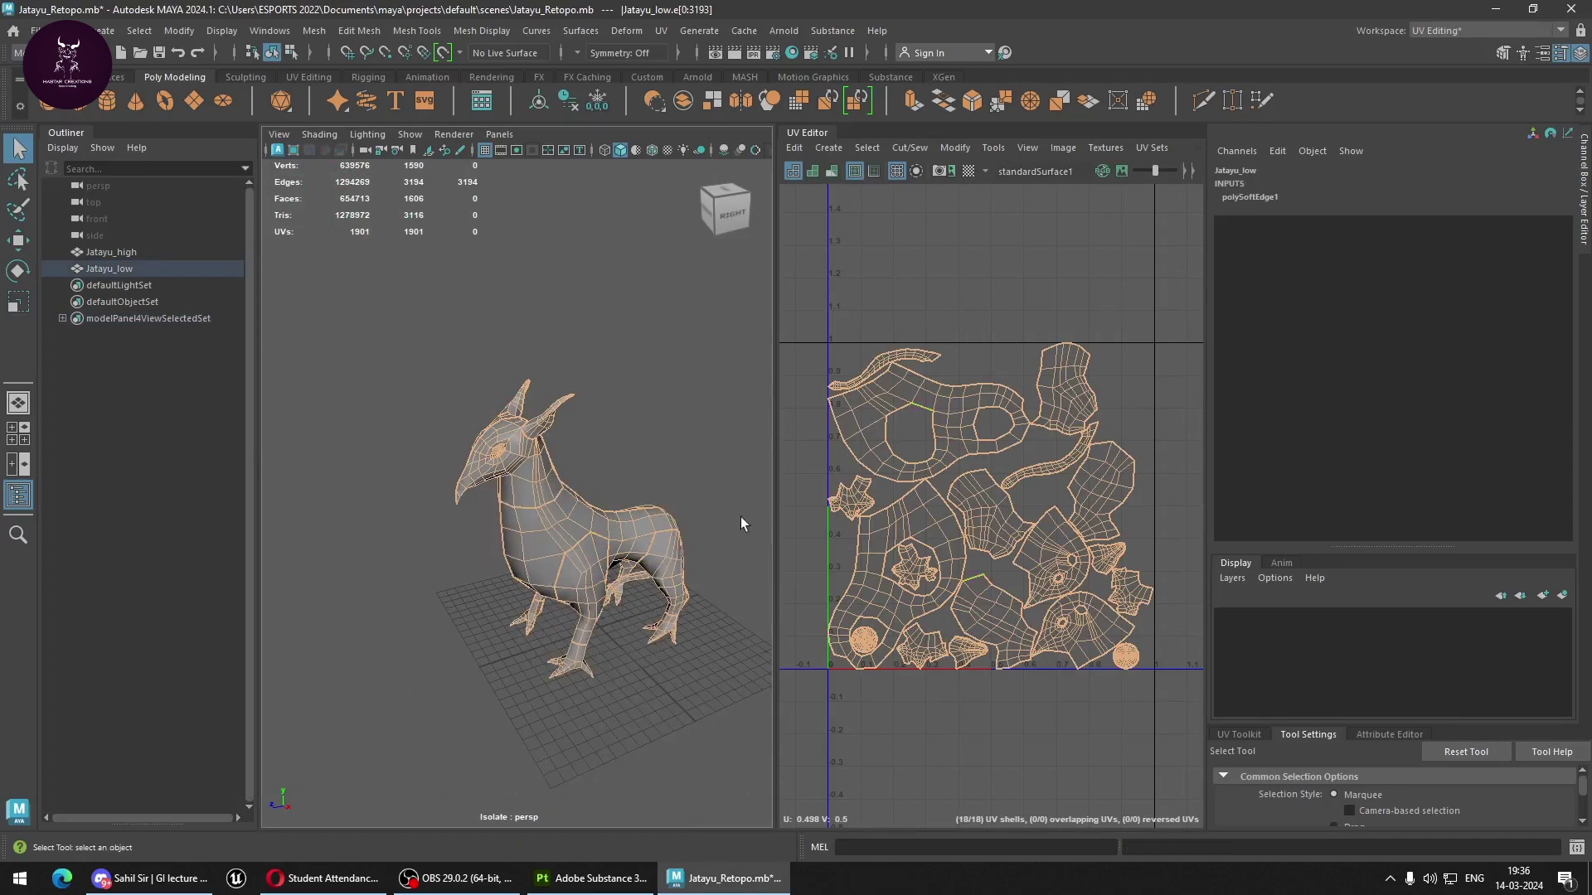
click(661, 416)
right_drag(605, 367, 705, 337)
click(650, 323)
scroll(585, 528, up, 3)
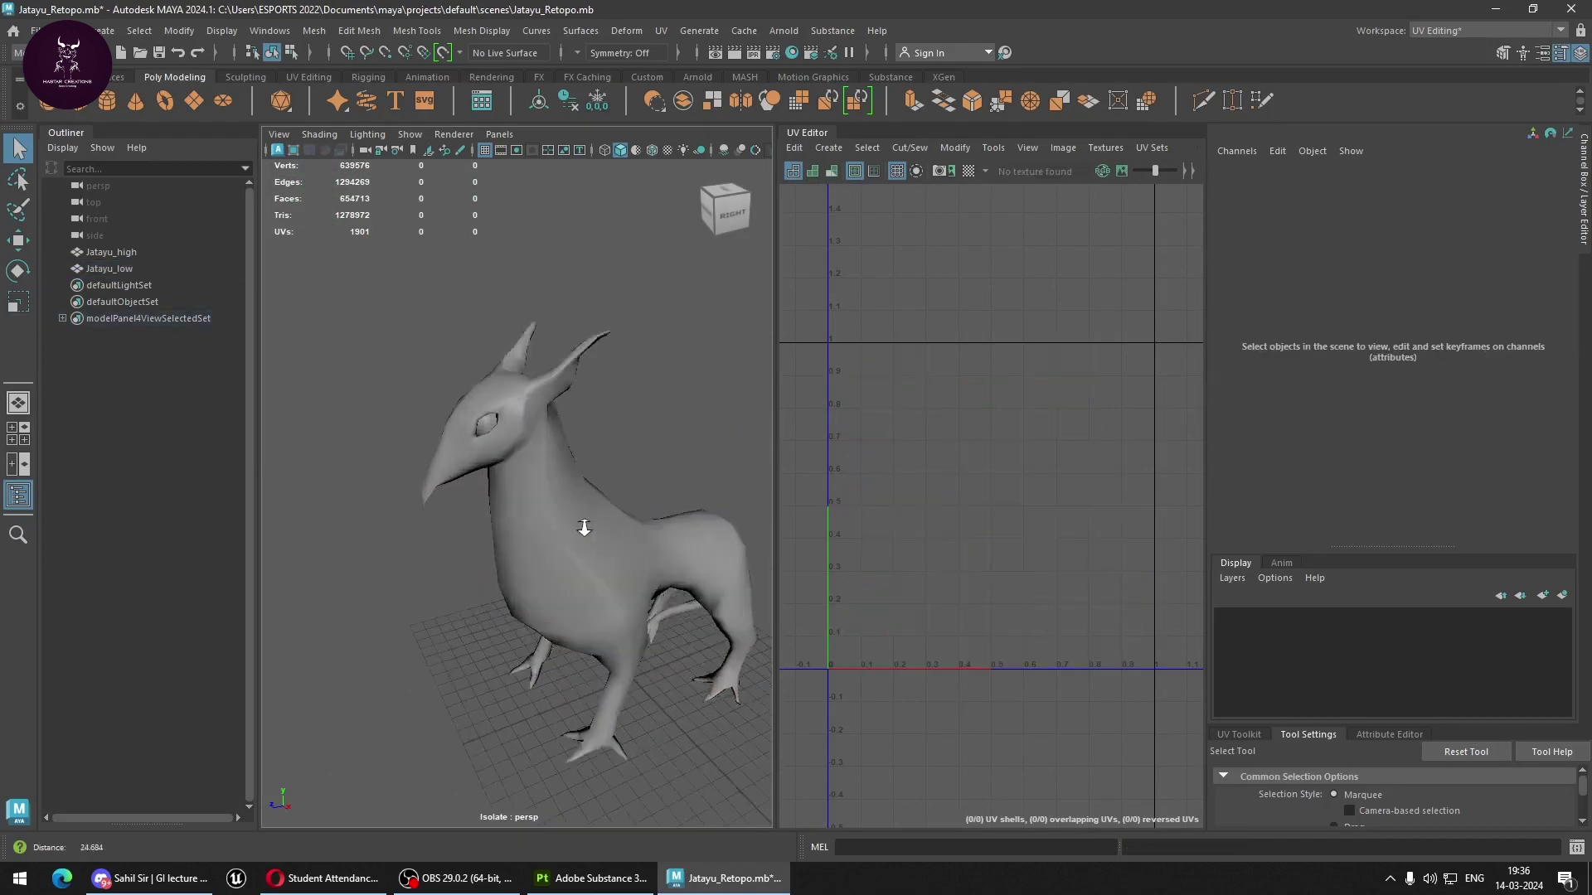
scroll(584, 528, up, 5)
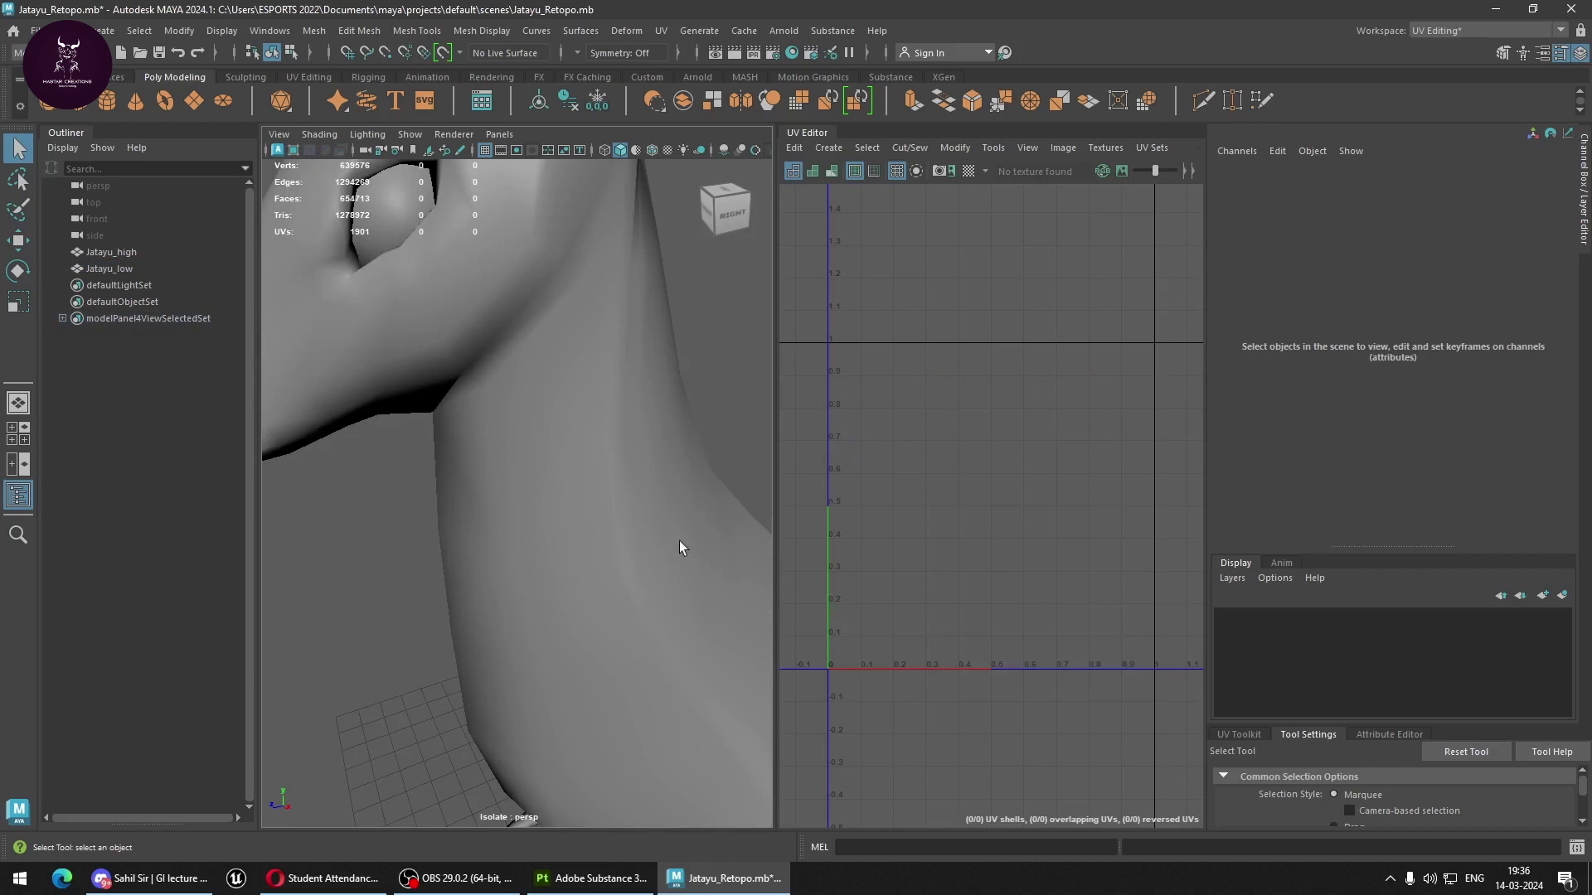
key(f)
alt+drag(655, 506, 567, 498)
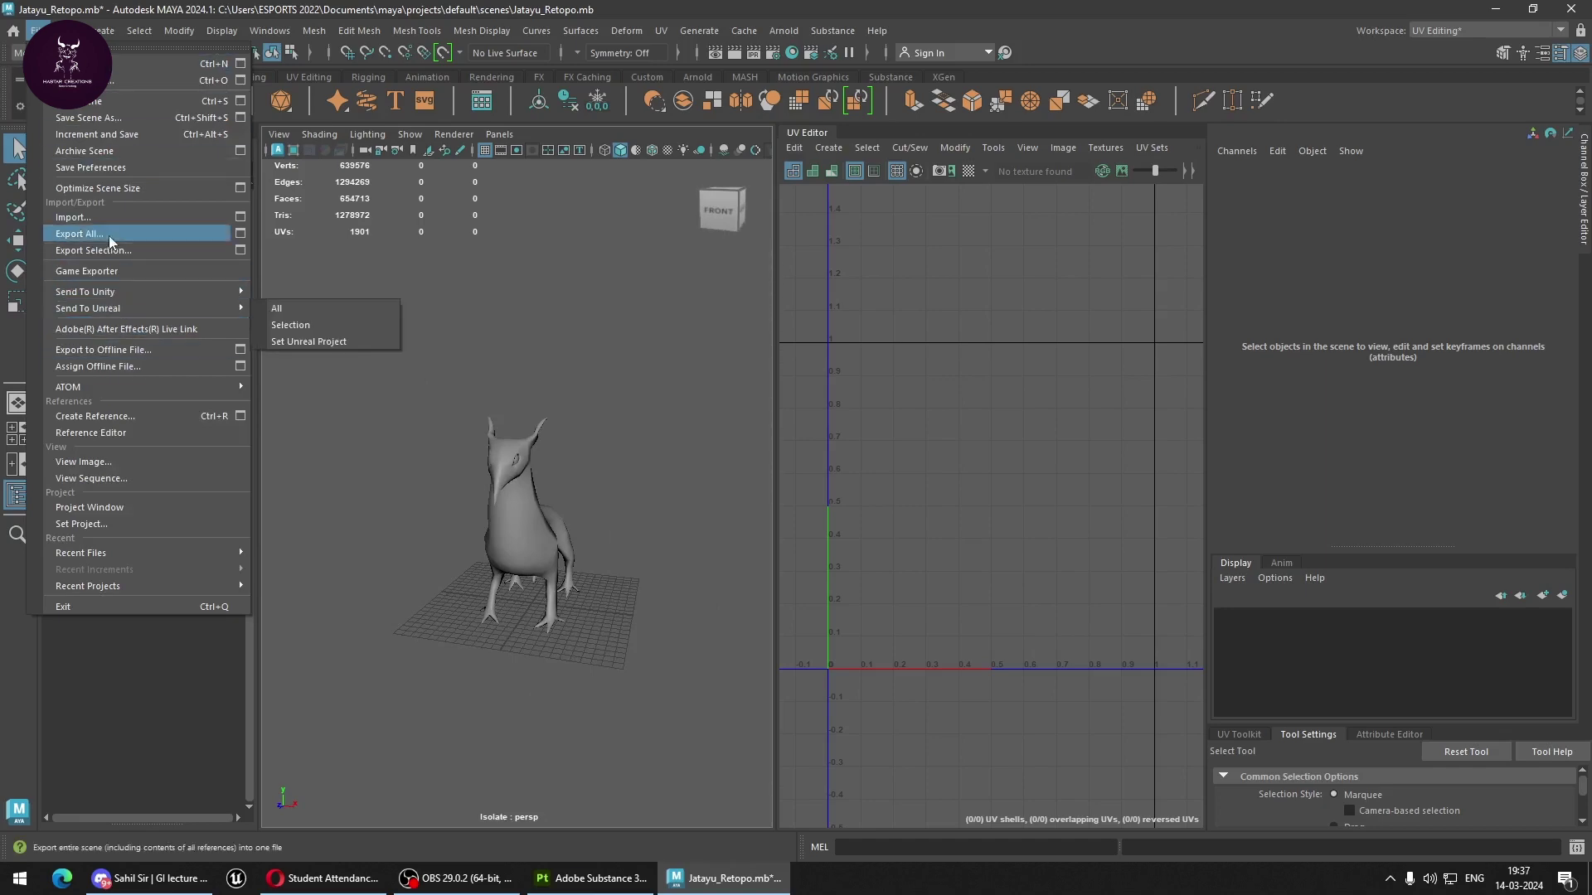
Start Export Selection and browse to the Zbrush\assets folder on drive F:.
click(502, 527)
click(42, 30)
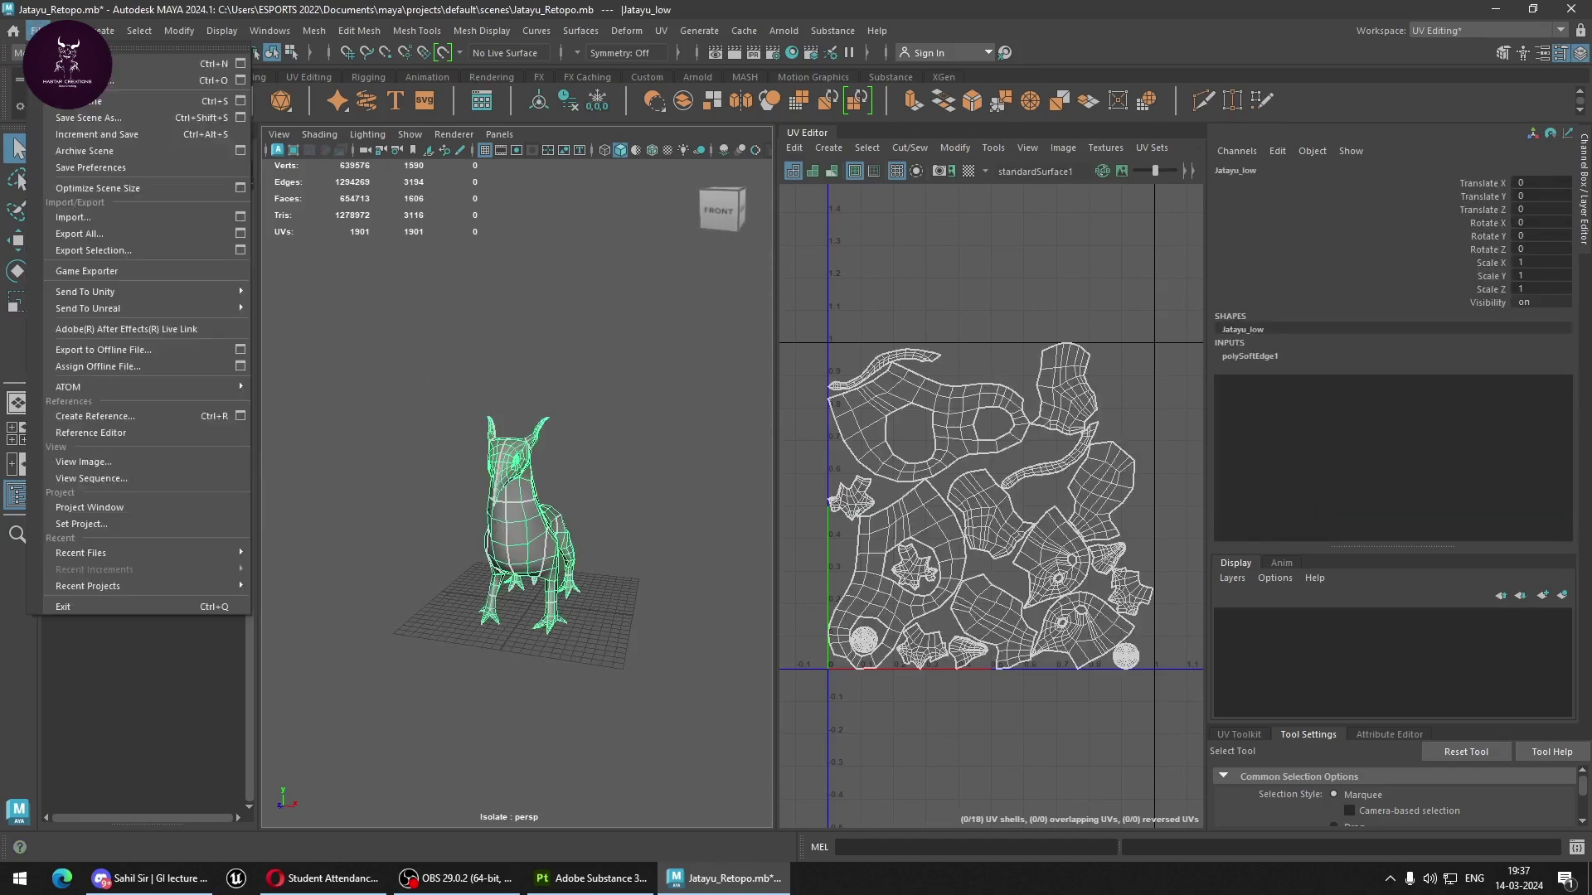
click(125, 236)
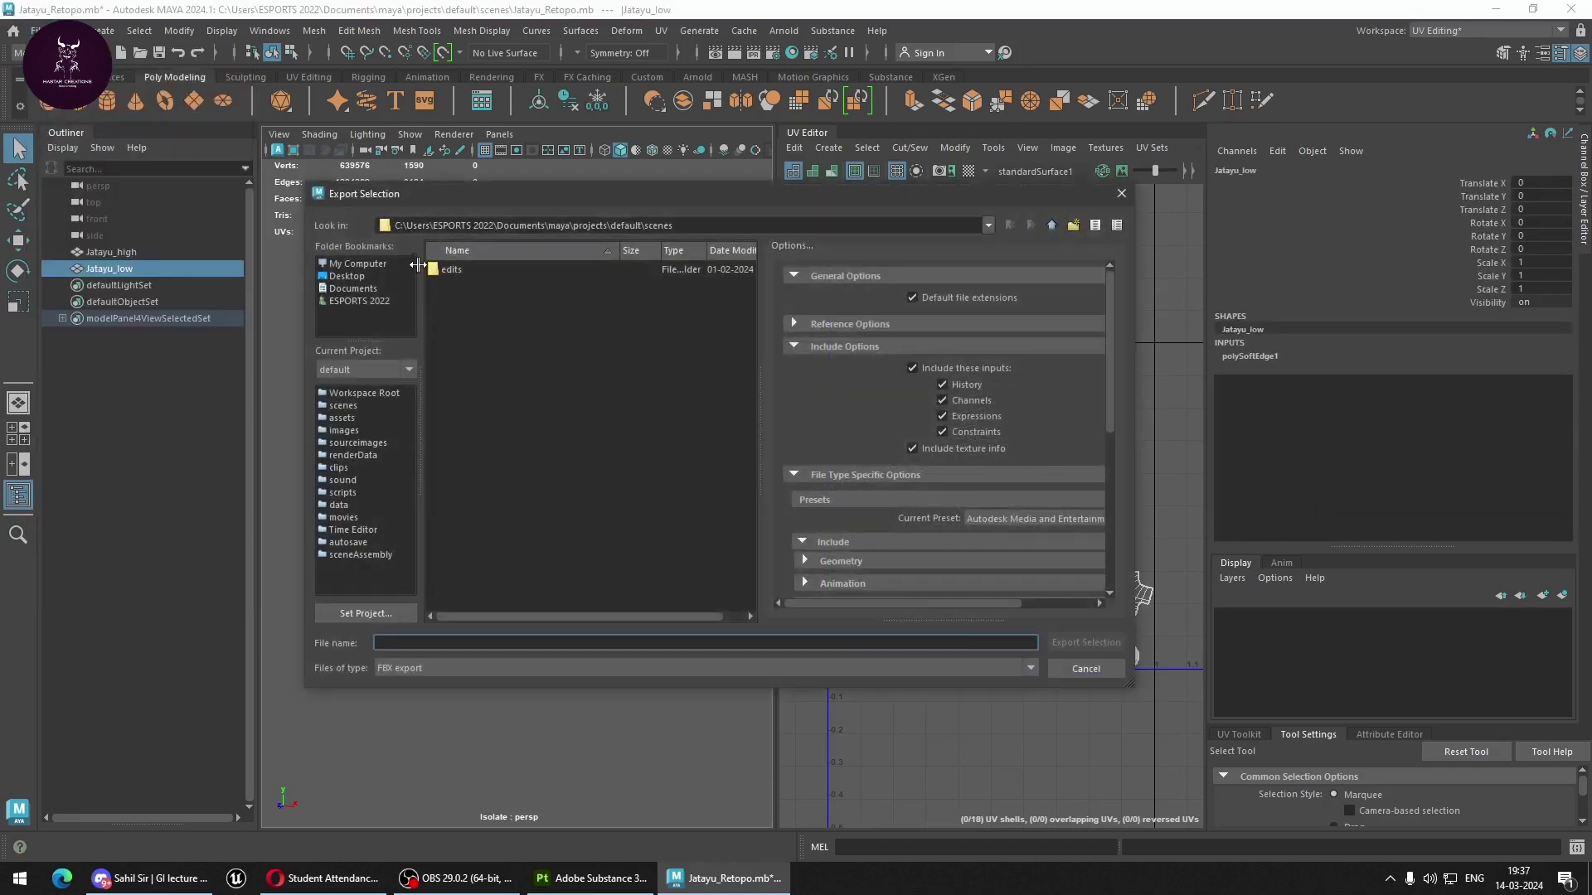
click(358, 264)
double_click(466, 316)
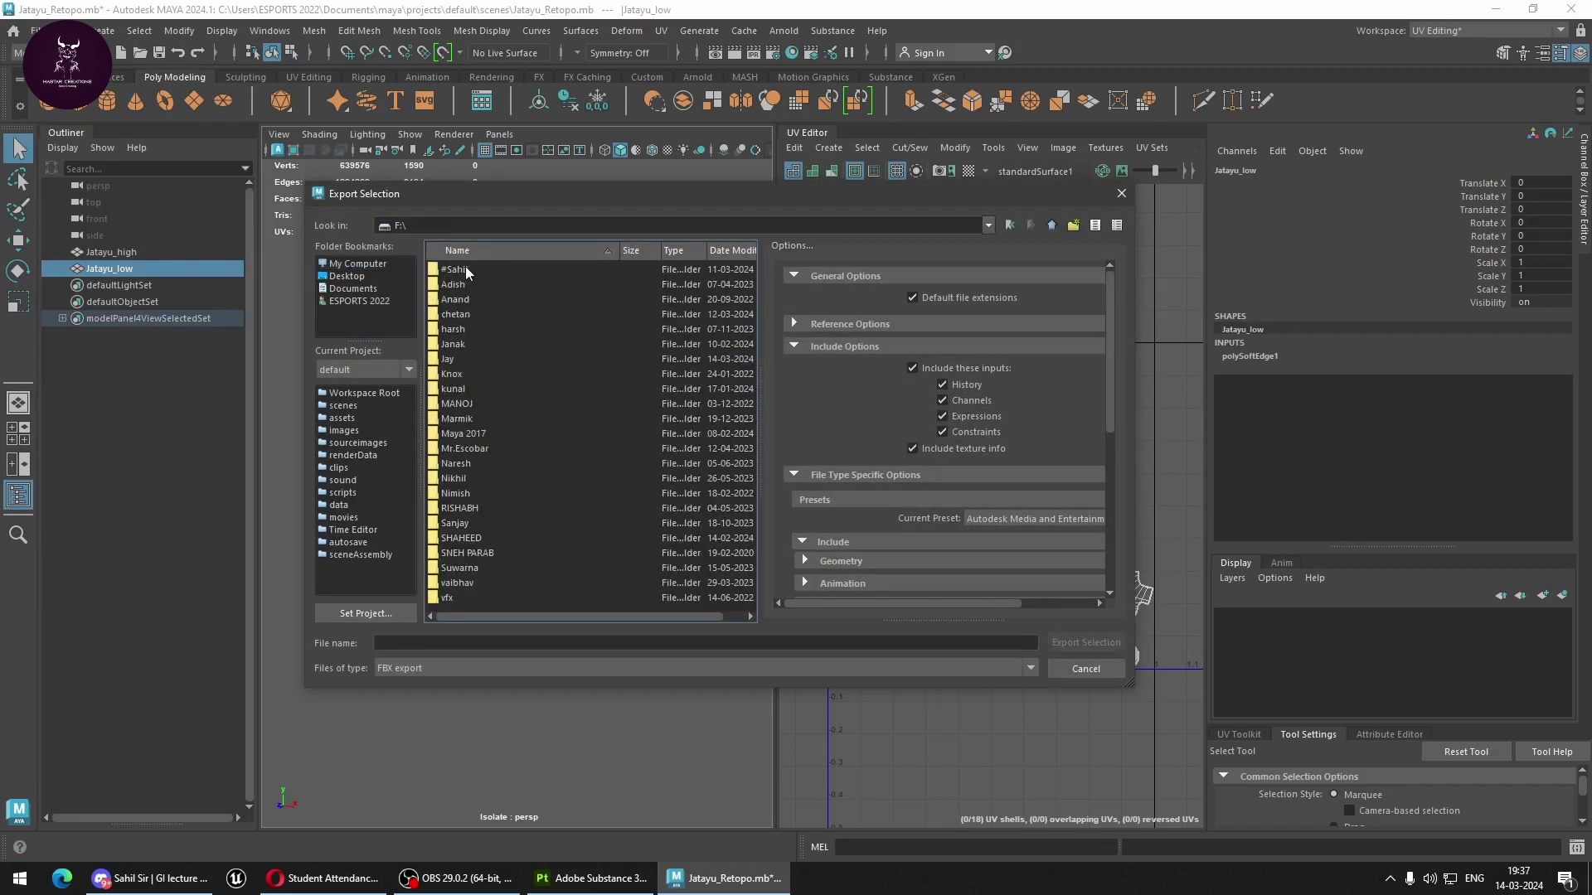
double_click(466, 268)
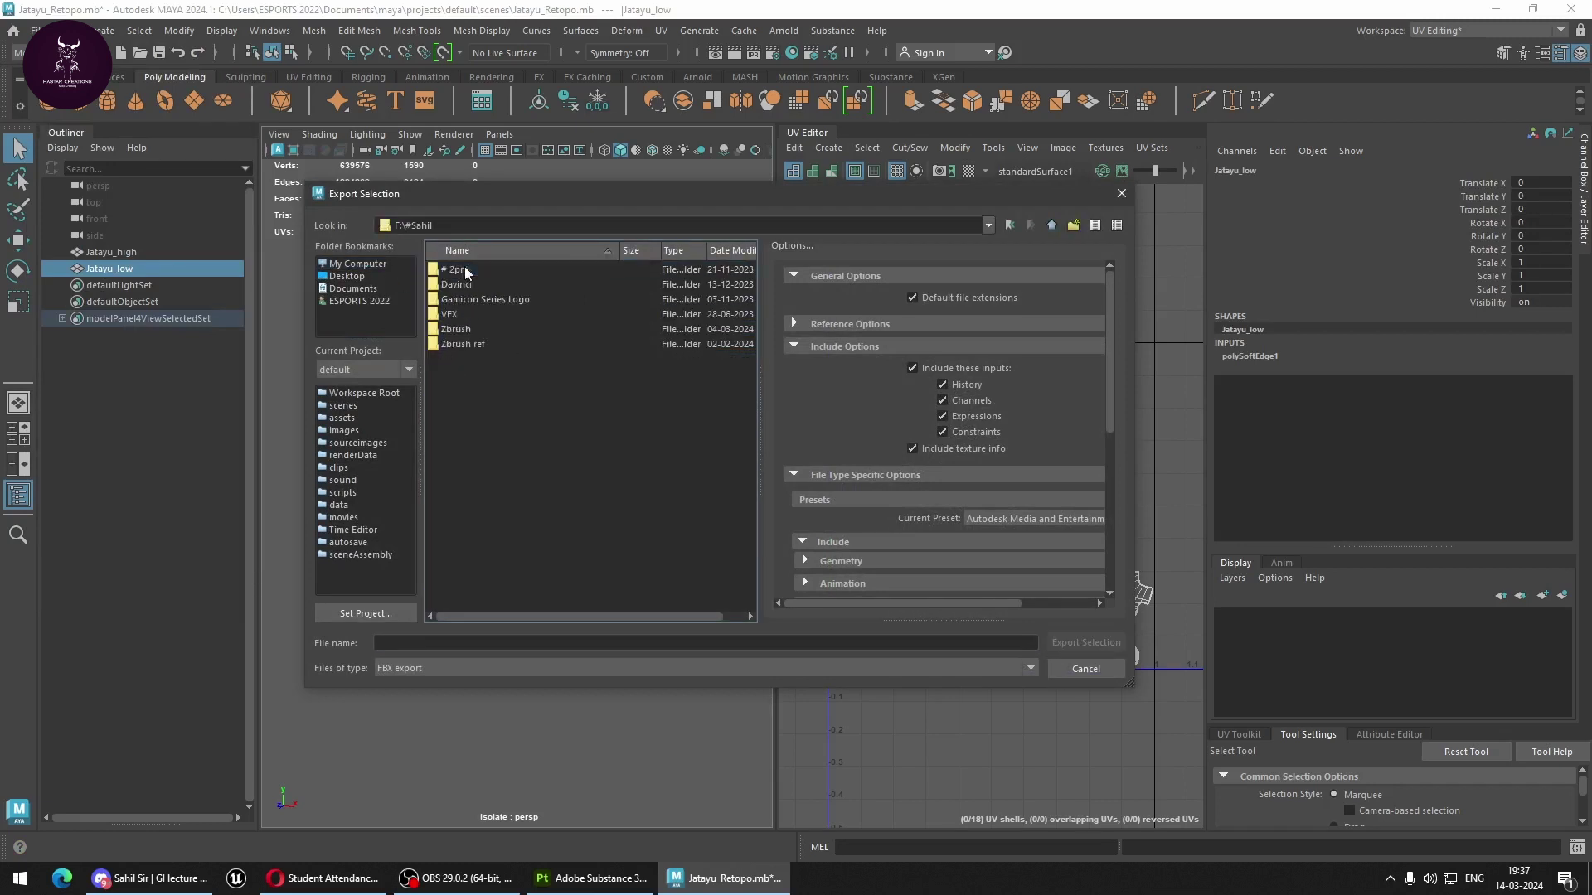
double_click(459, 328)
double_click(460, 269)
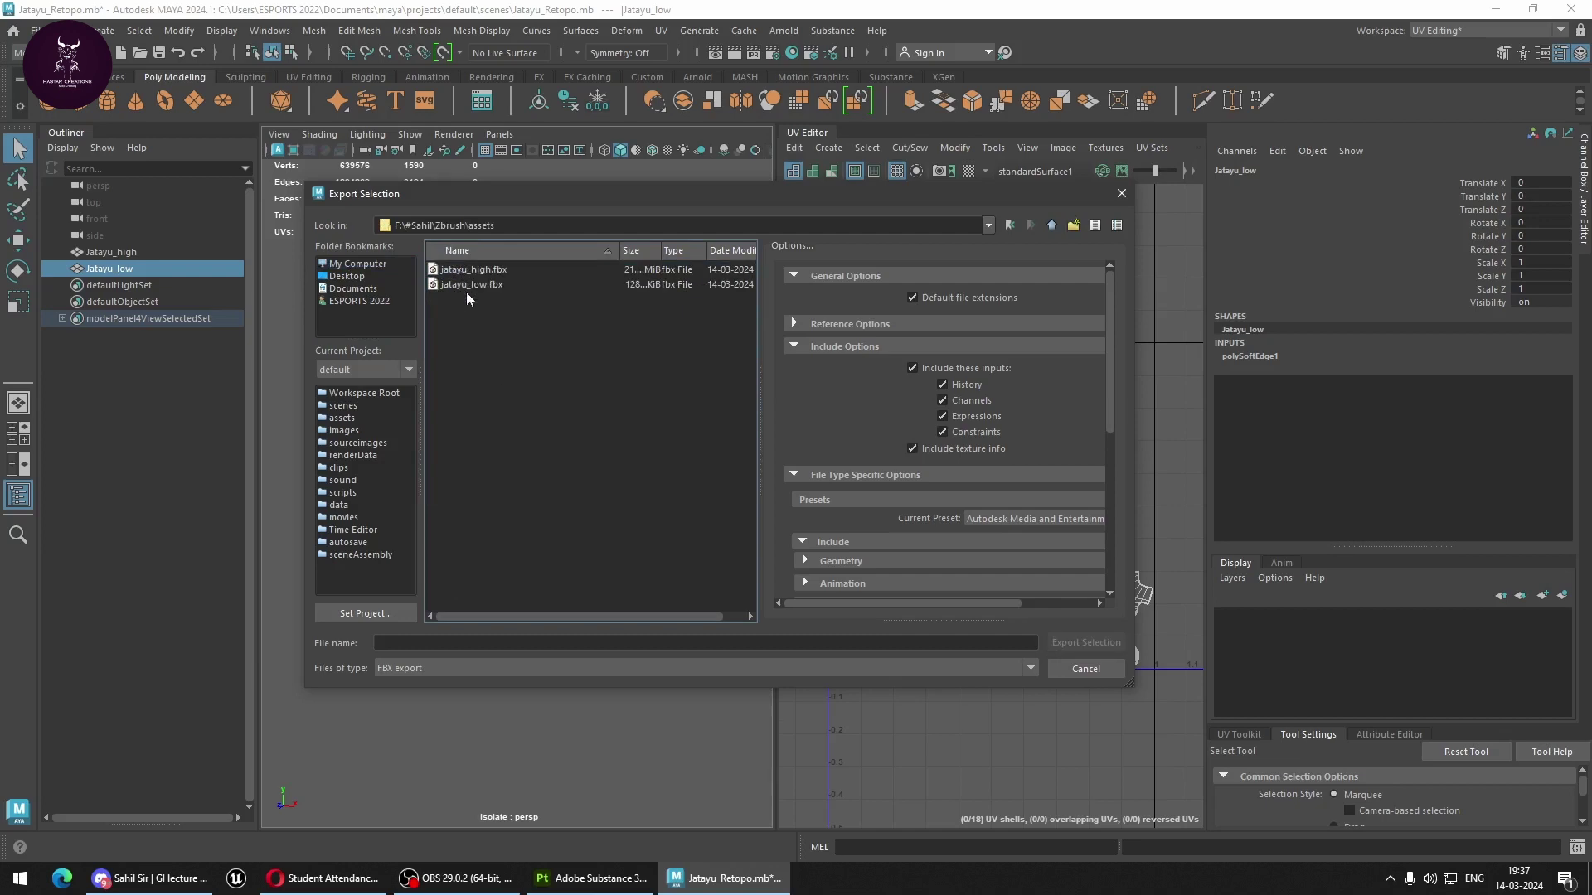
Export the mesh as jatayu_low.fbx, overwriting the existing file.
click(472, 284)
click(1061, 643)
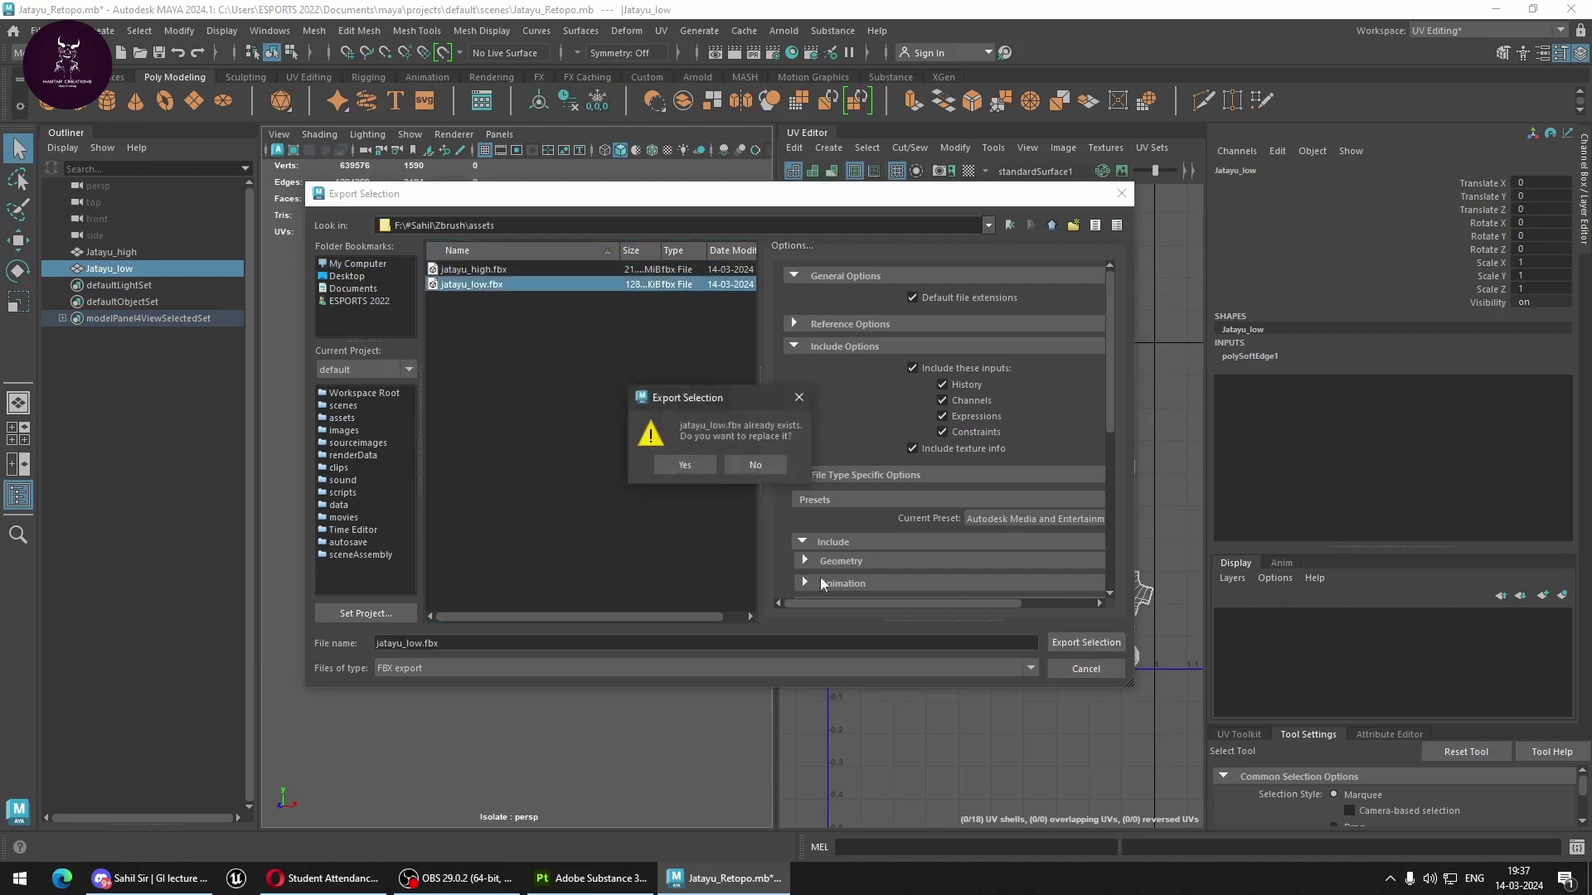
click(685, 466)
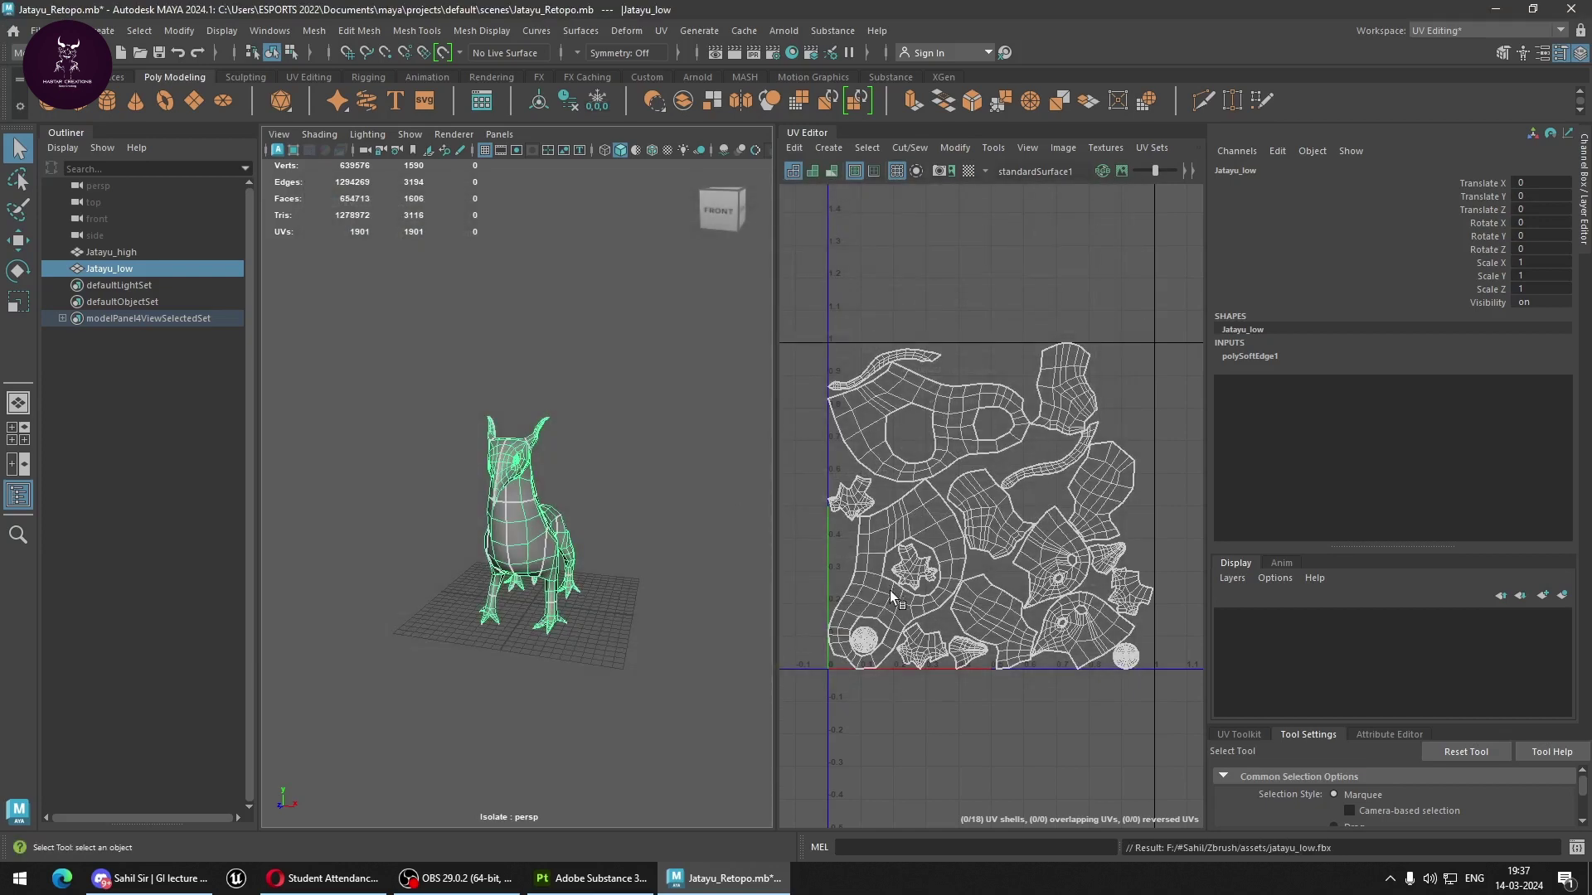
scroll(699, 593, up, 8)
alt+drag(700, 593, 685, 511)
Deselect in Maya, switch to Substance Painter and look over the bird's neck.
click(685, 511)
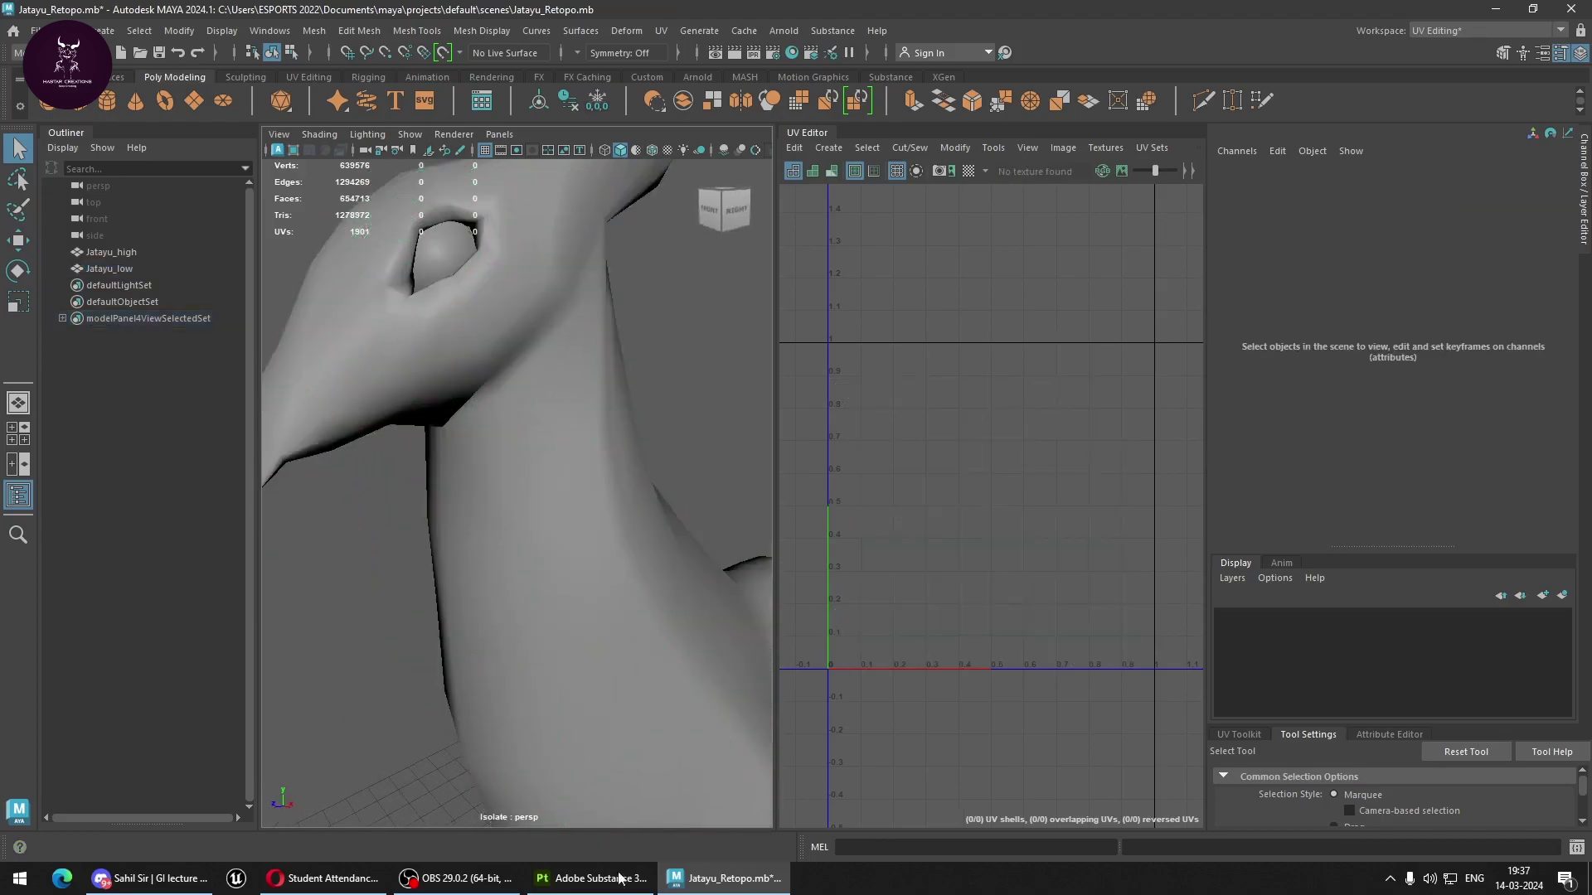
click(593, 878)
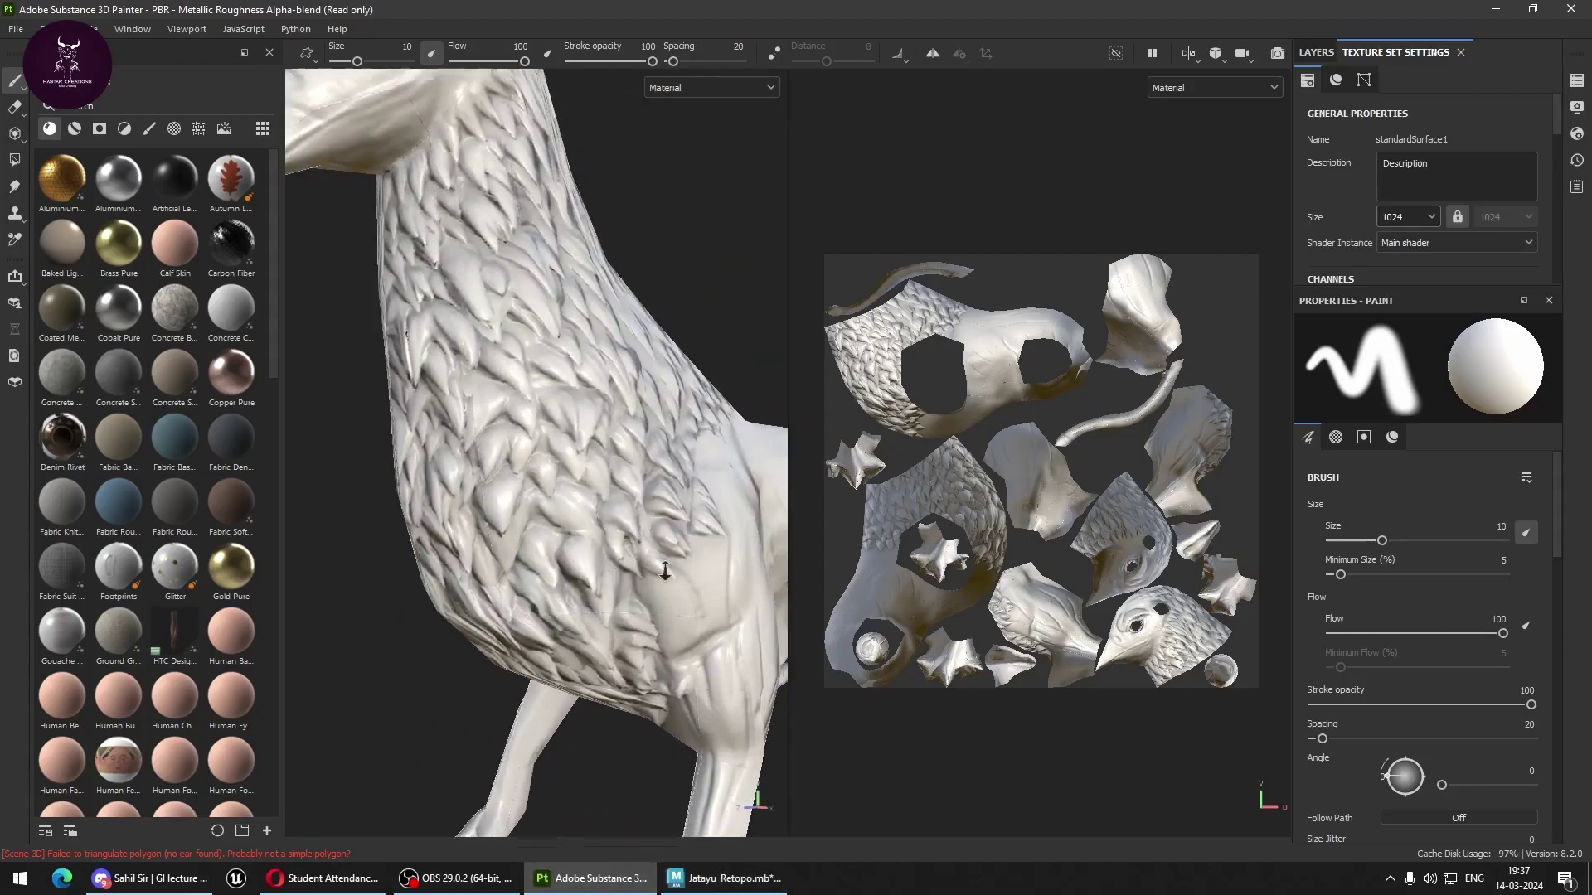
alt+drag(394, 527, 437, 579)
scroll(656, 613, up, 5)
scroll(558, 465, down, 3)
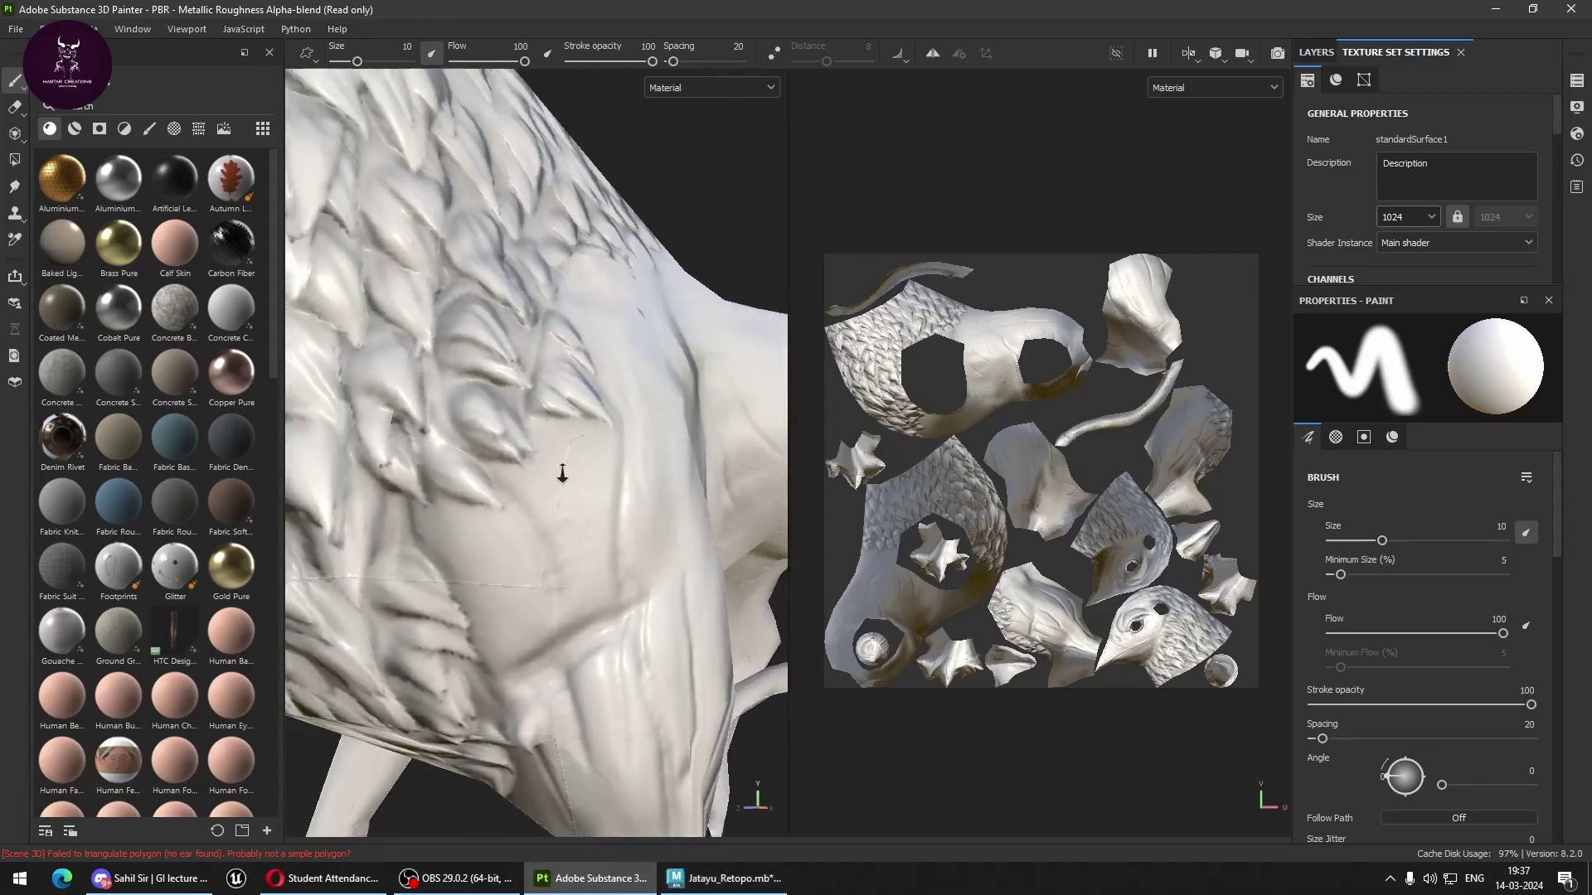
scroll(531, 414, down, 3)
scroll(509, 380, down, 2)
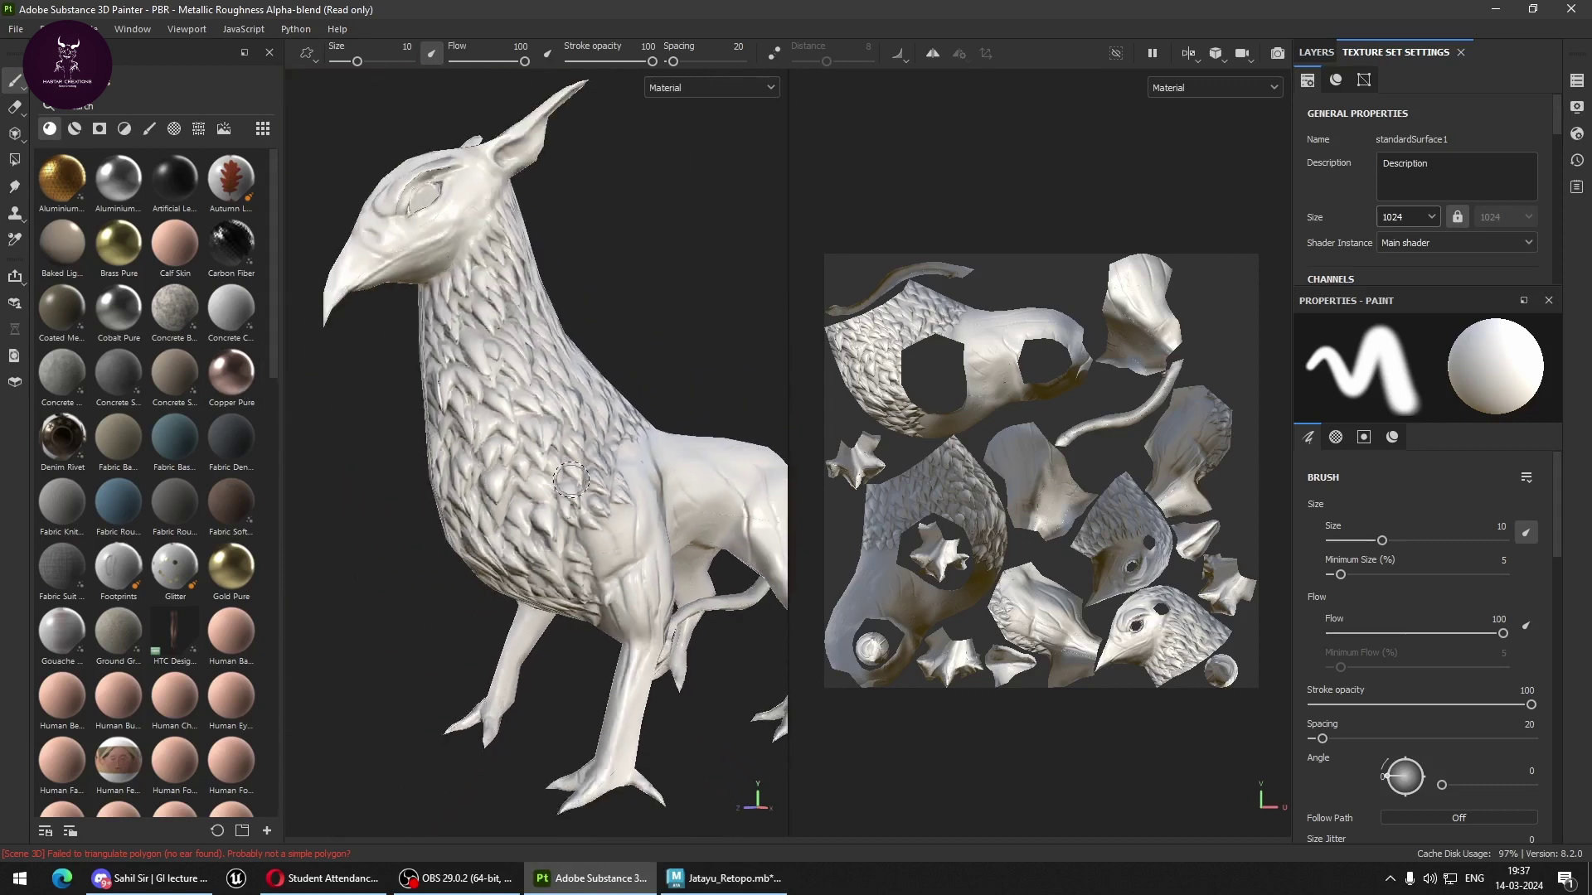
Create a new project from jatayu_low.fbx, discarding the old project's changes.
click(17, 28)
click(49, 47)
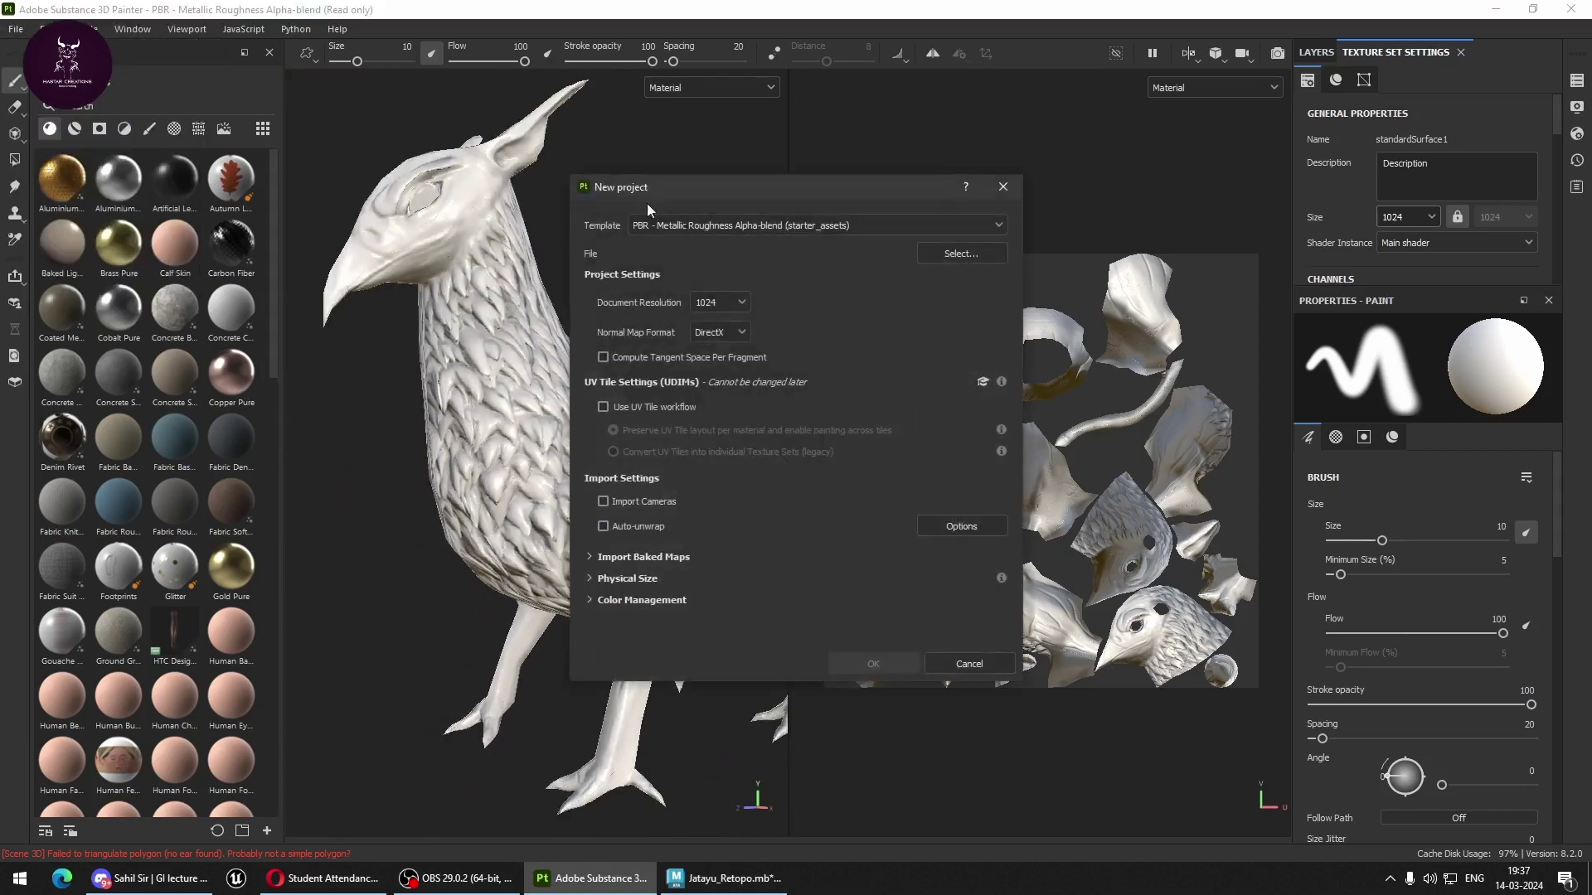
click(953, 257)
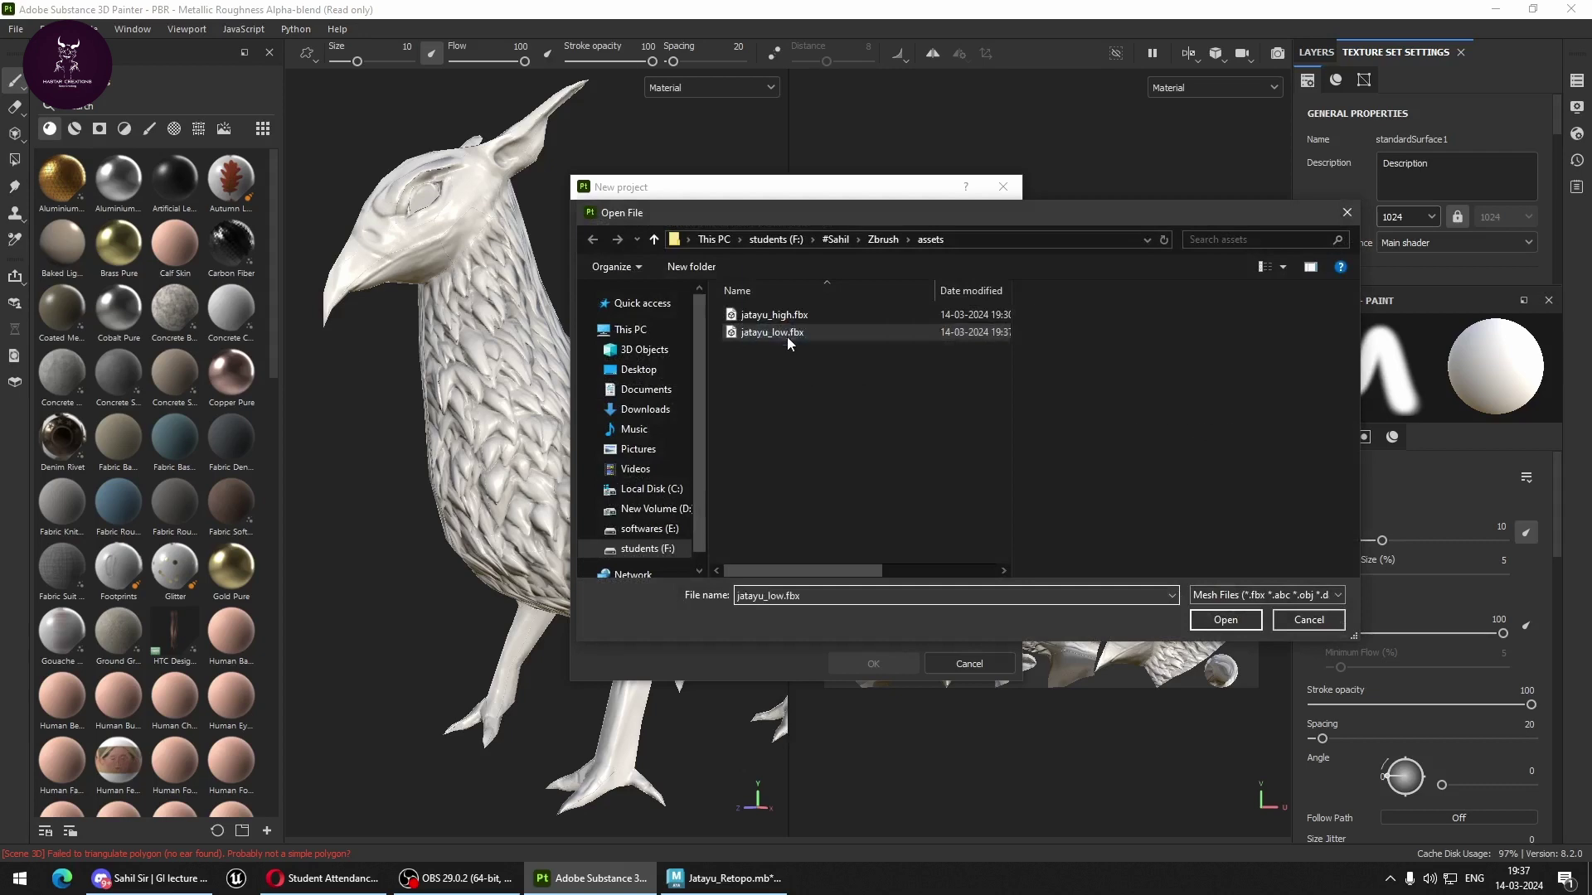
click(1230, 623)
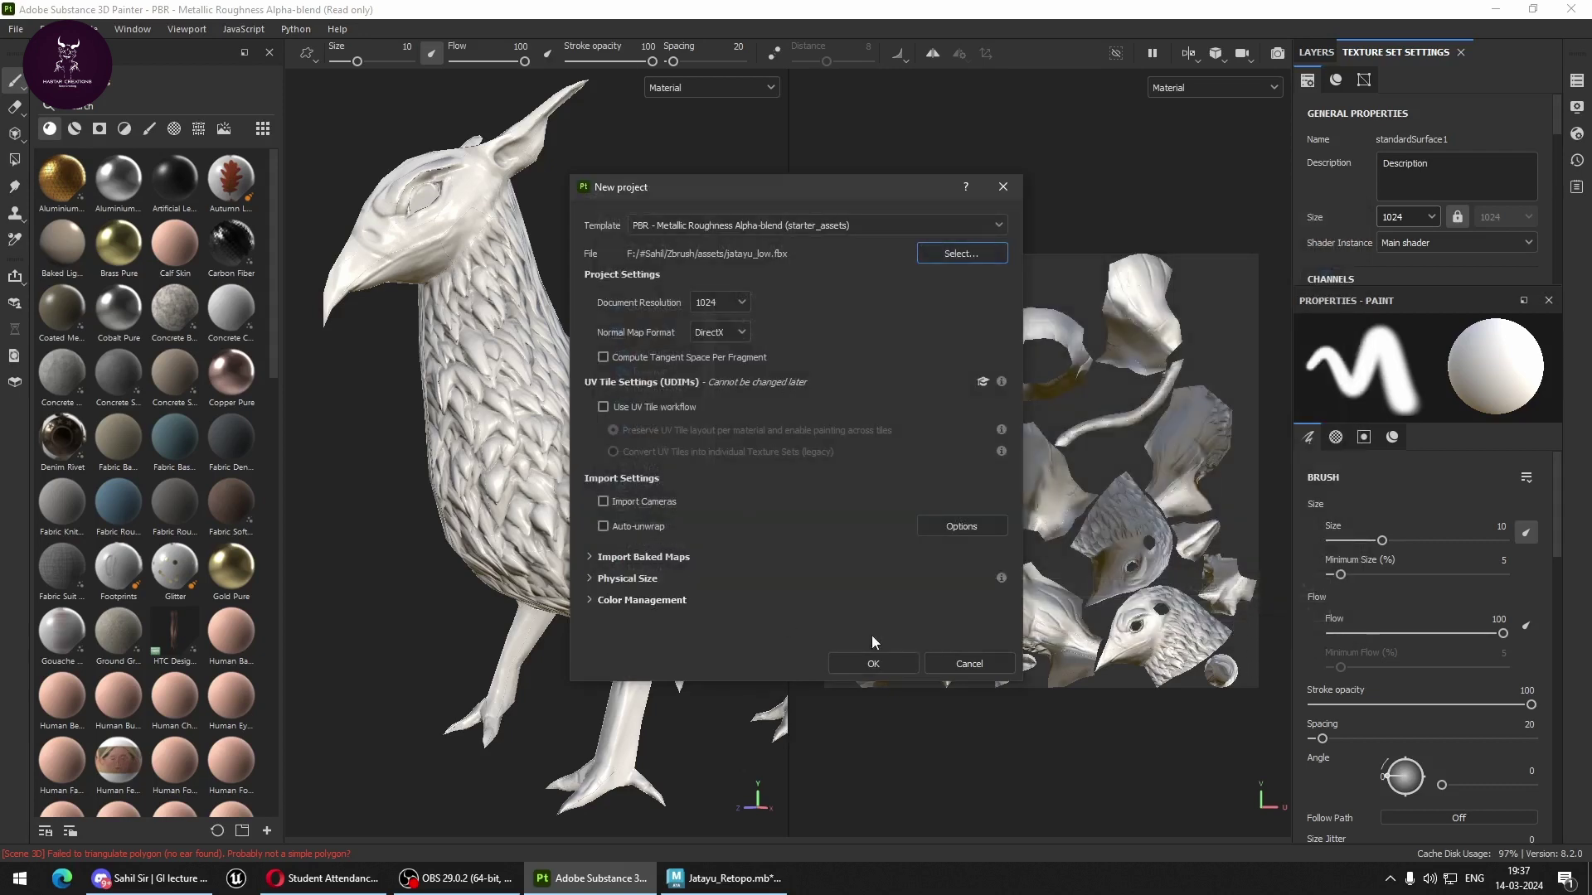
click(898, 663)
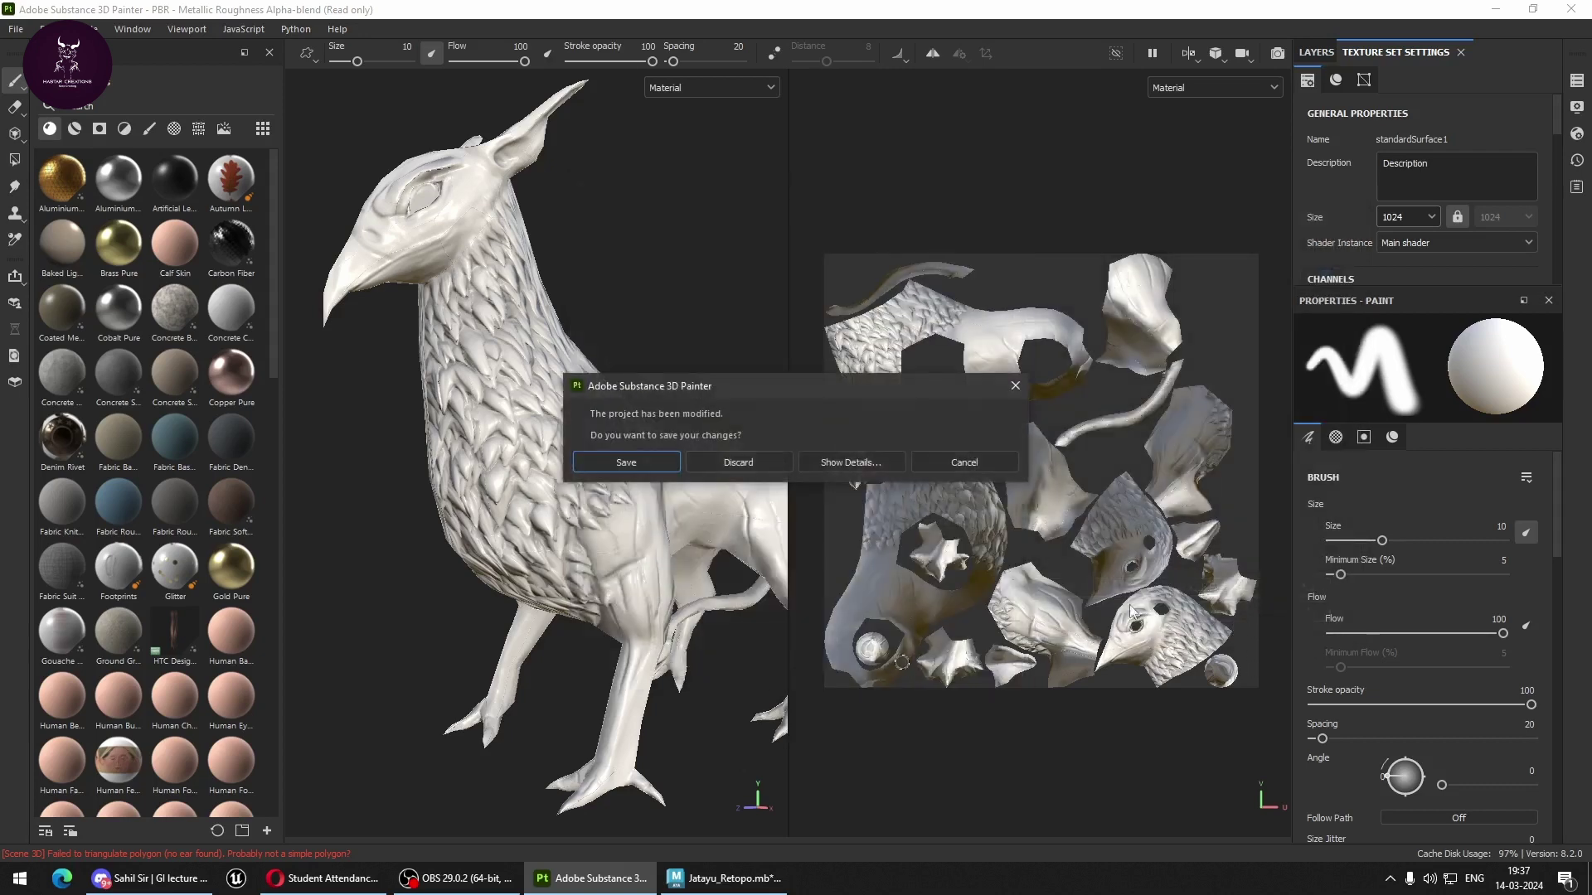
click(742, 456)
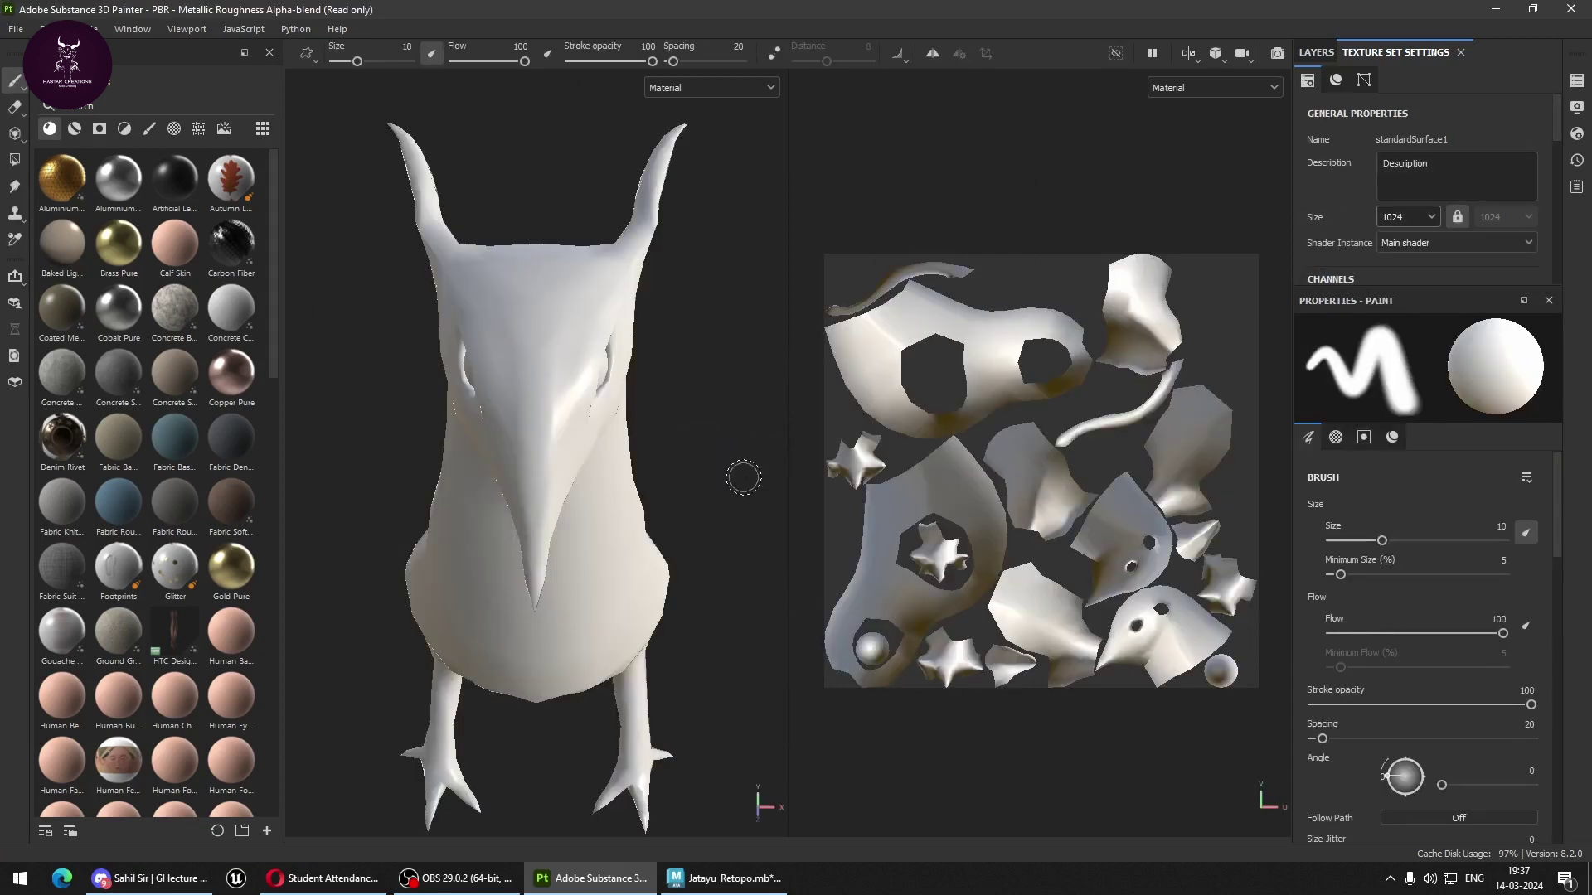
Inspect the plain new model and open Bake Mesh Maps.
mouse_move(738, 476)
alt+mouse_down()
mouse_move(640, 462)
mouse_move(557, 479)
mouse_move(540, 296)
alt+mouse_up()
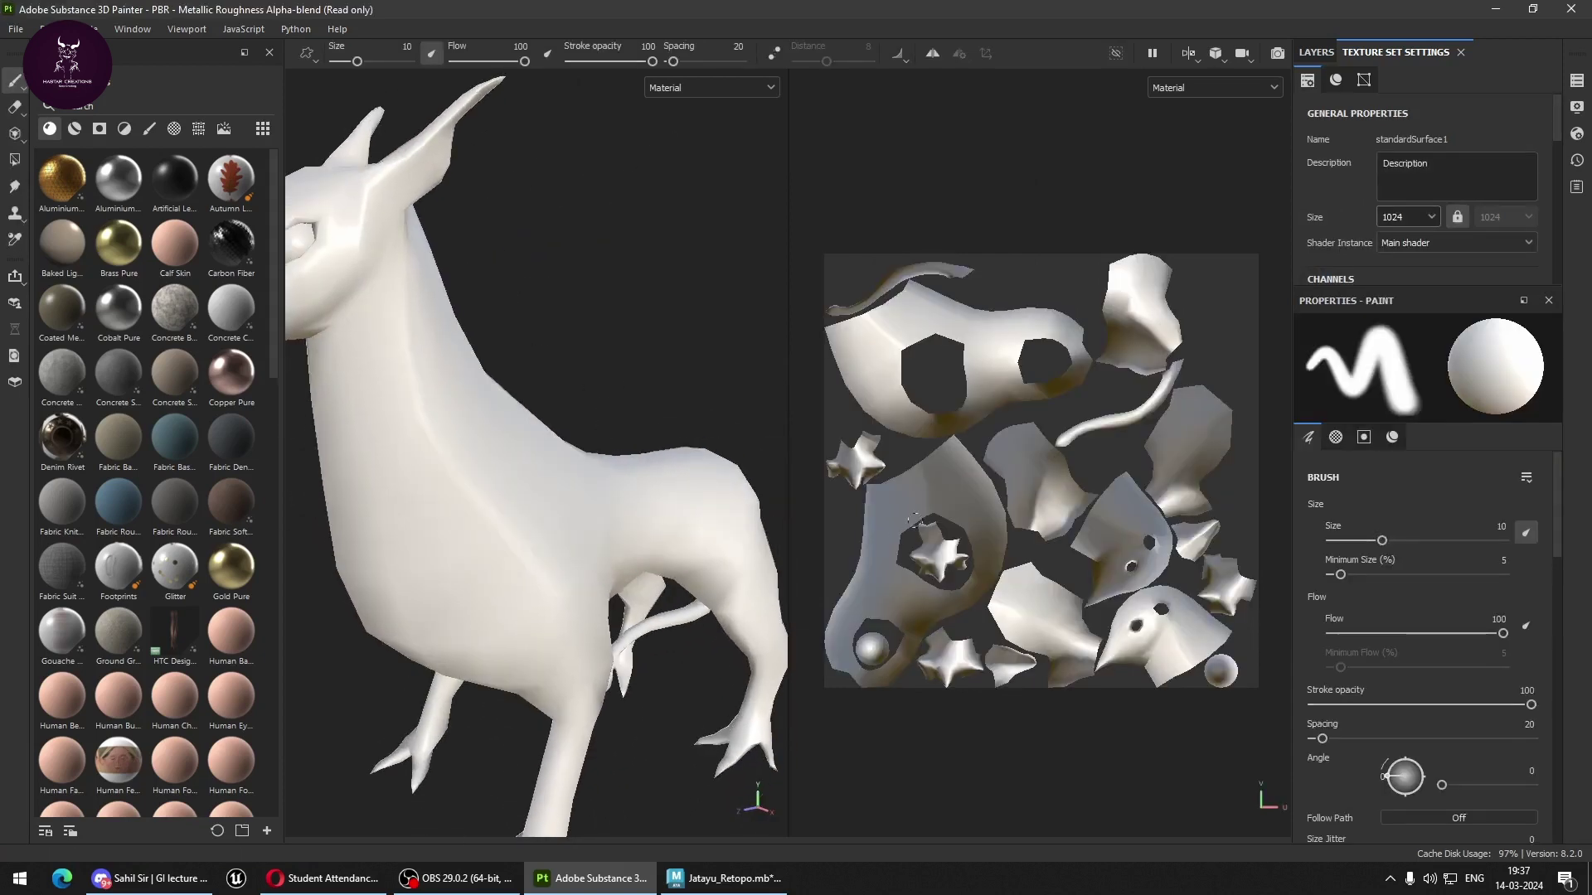
scroll(1186, 655, down, 3)
scroll(705, 506, down, 3)
scroll(730, 539, down, 2)
alt+drag(580, 448, 519, 417)
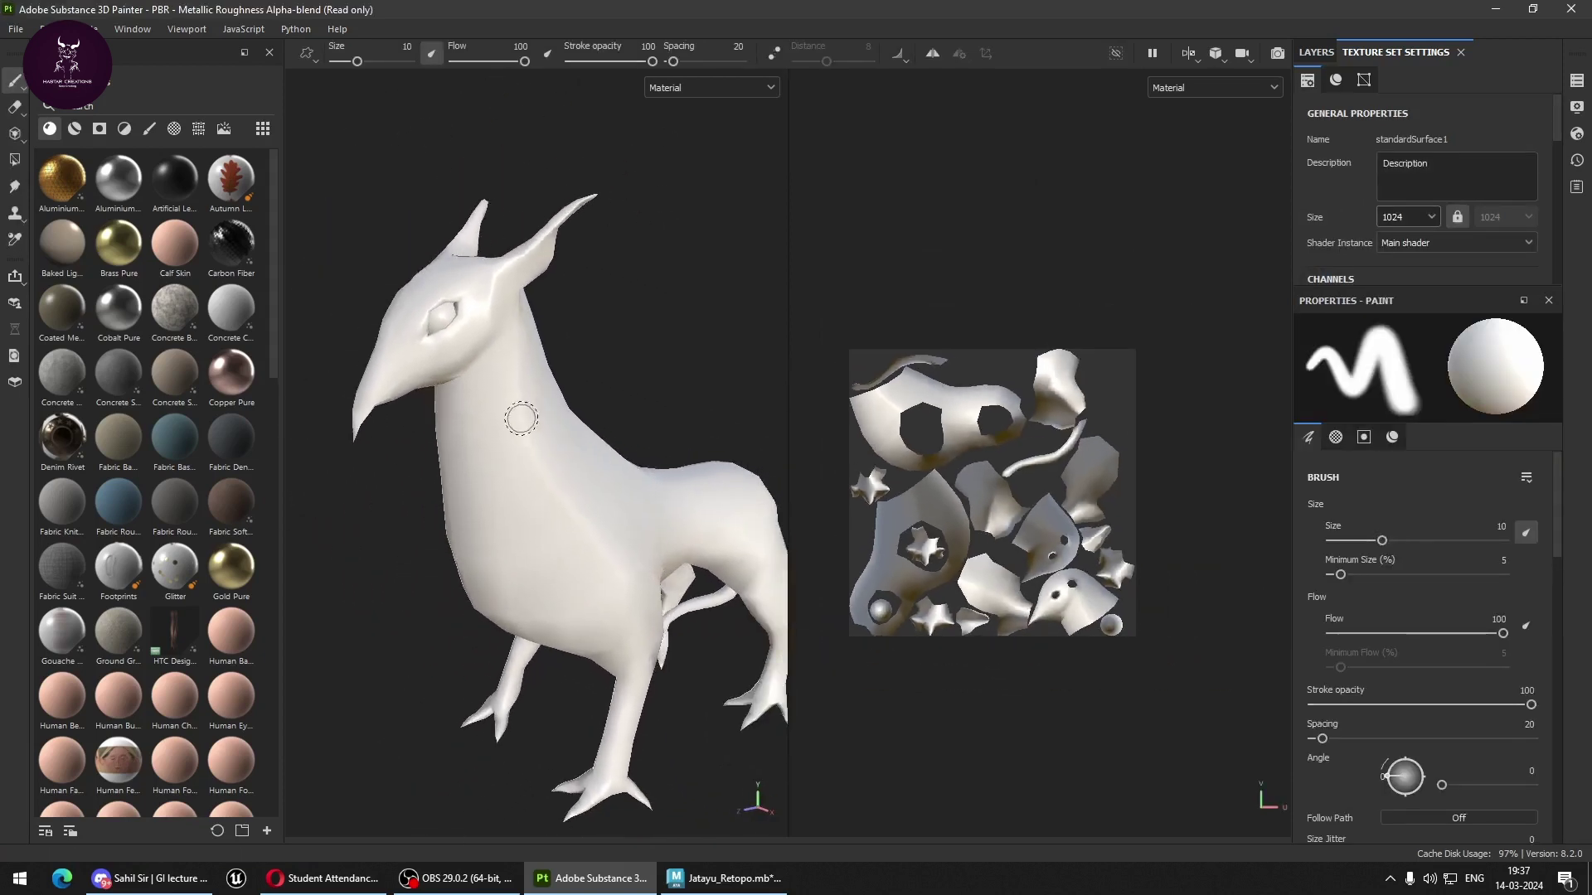
click(51, 28)
click(83, 135)
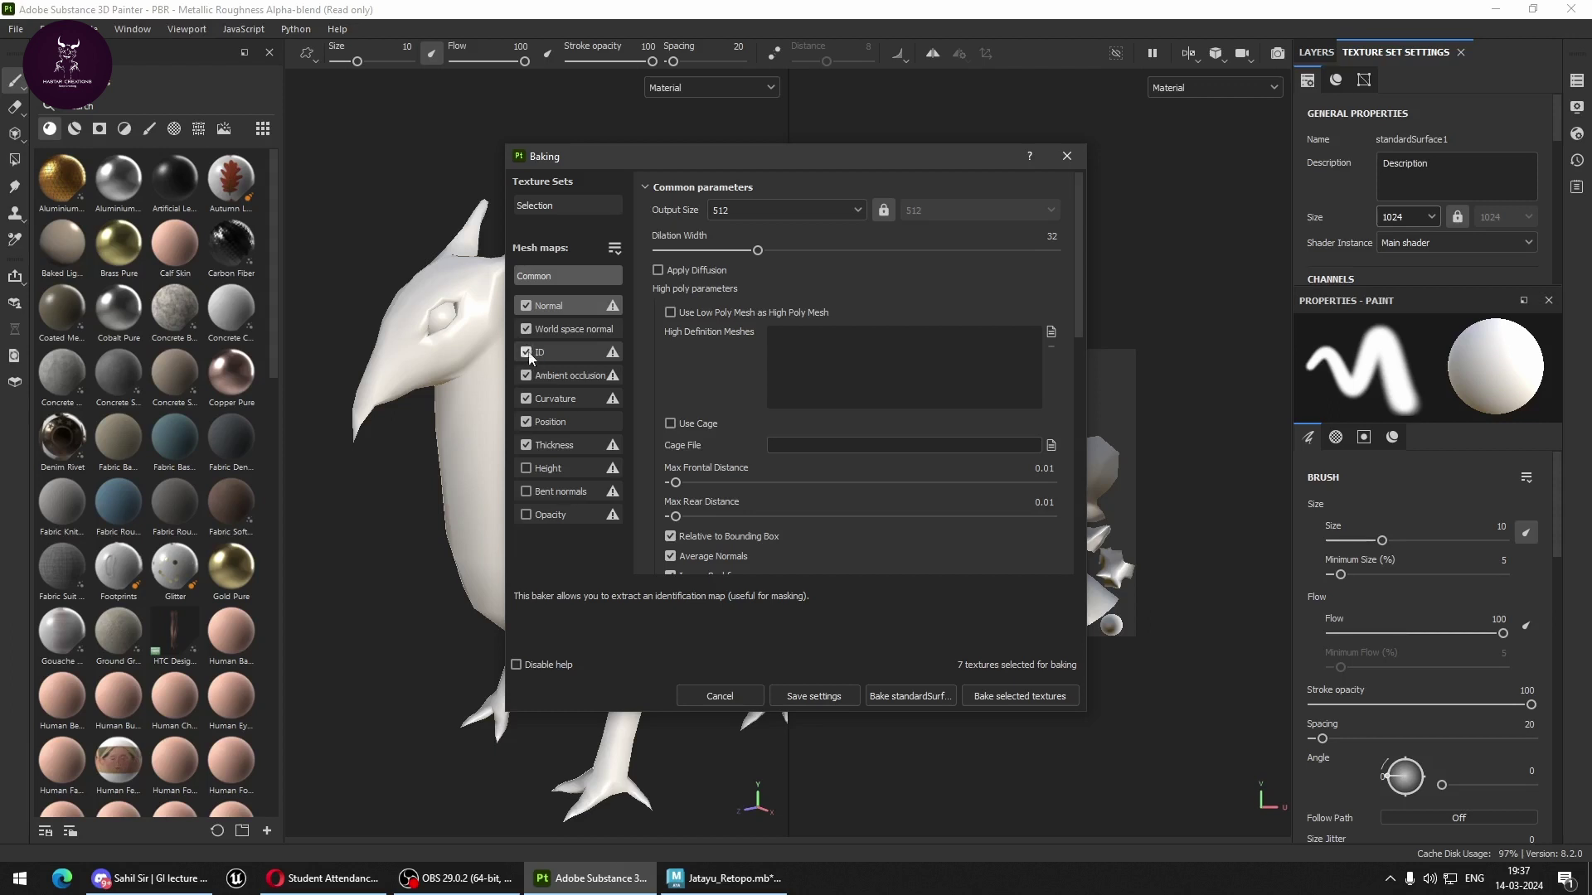
Exclude the ID map, set output size 1024, and load jatayu_high.fbx as high-poly mesh.
click(526, 351)
click(729, 211)
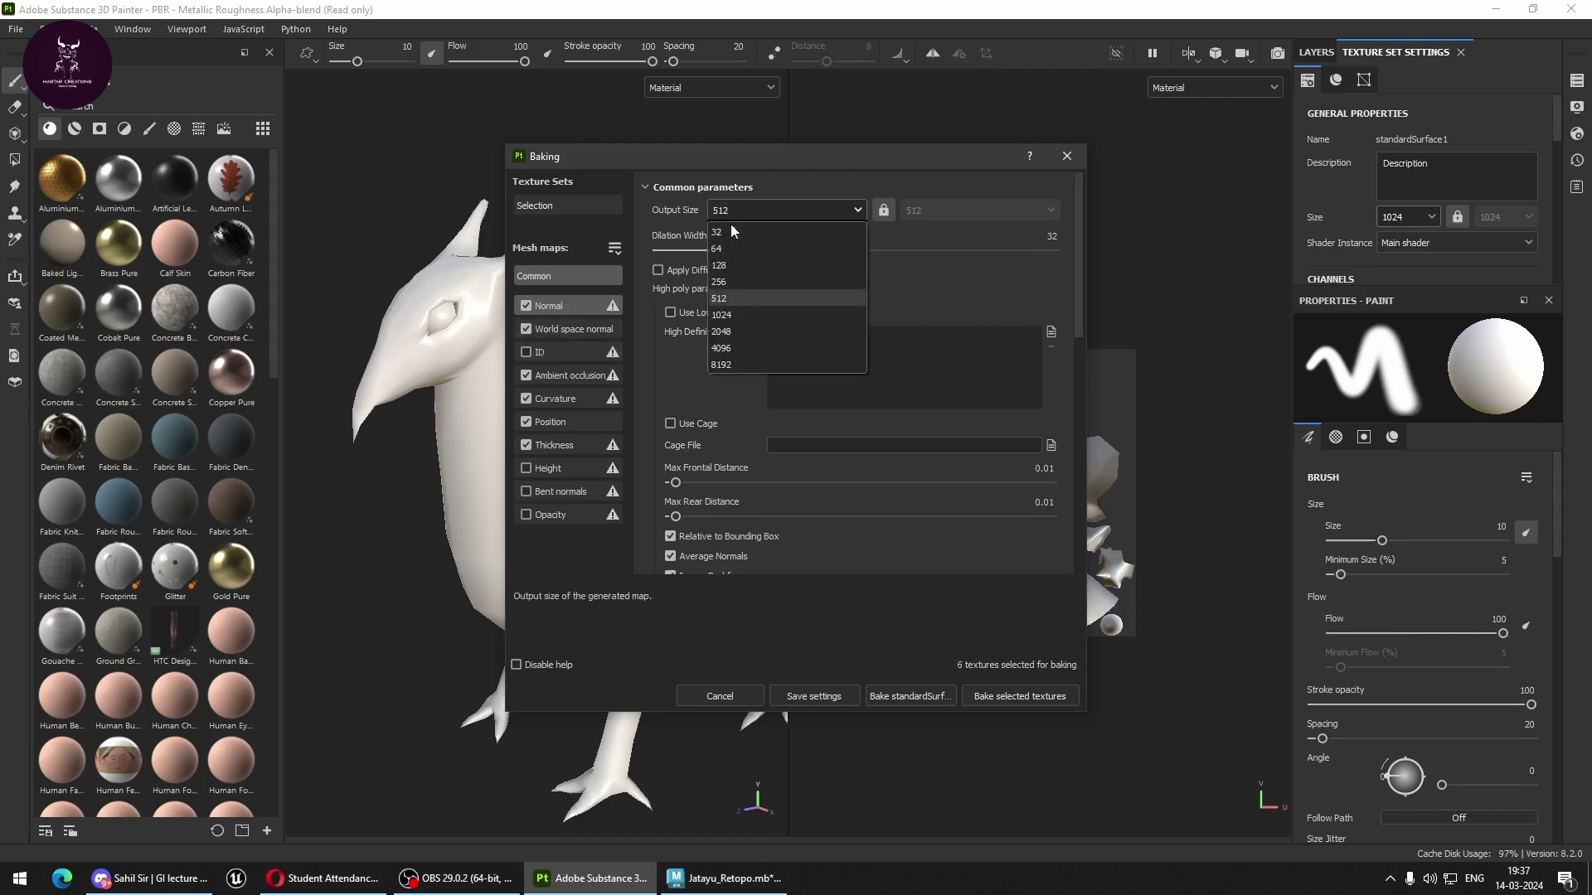
click(735, 315)
click(1051, 332)
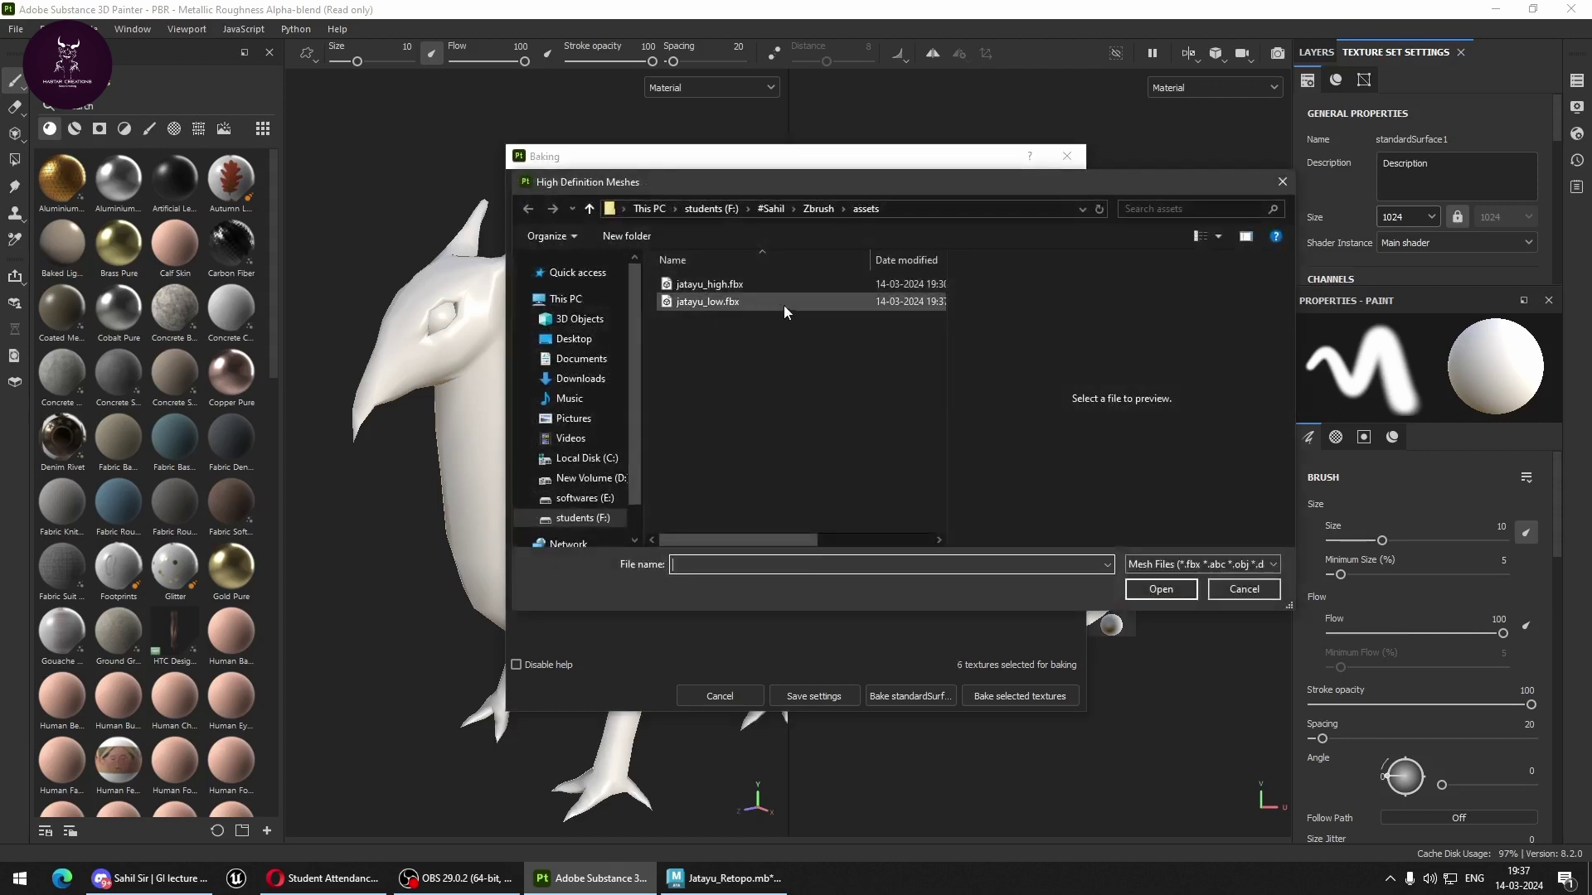
click(710, 285)
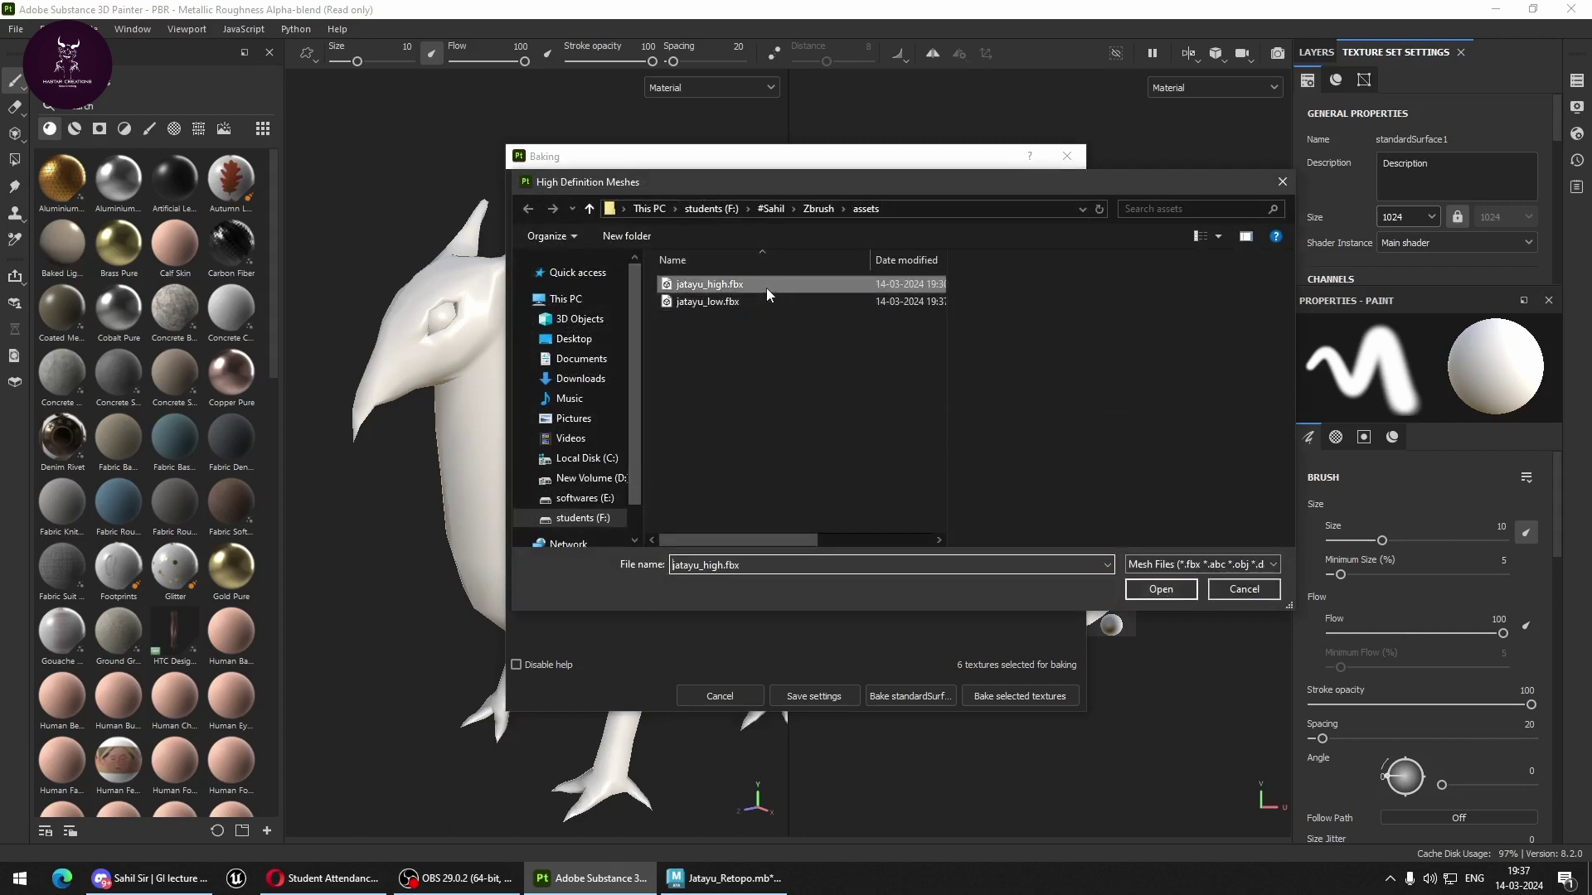
click(766, 287)
click(1169, 592)
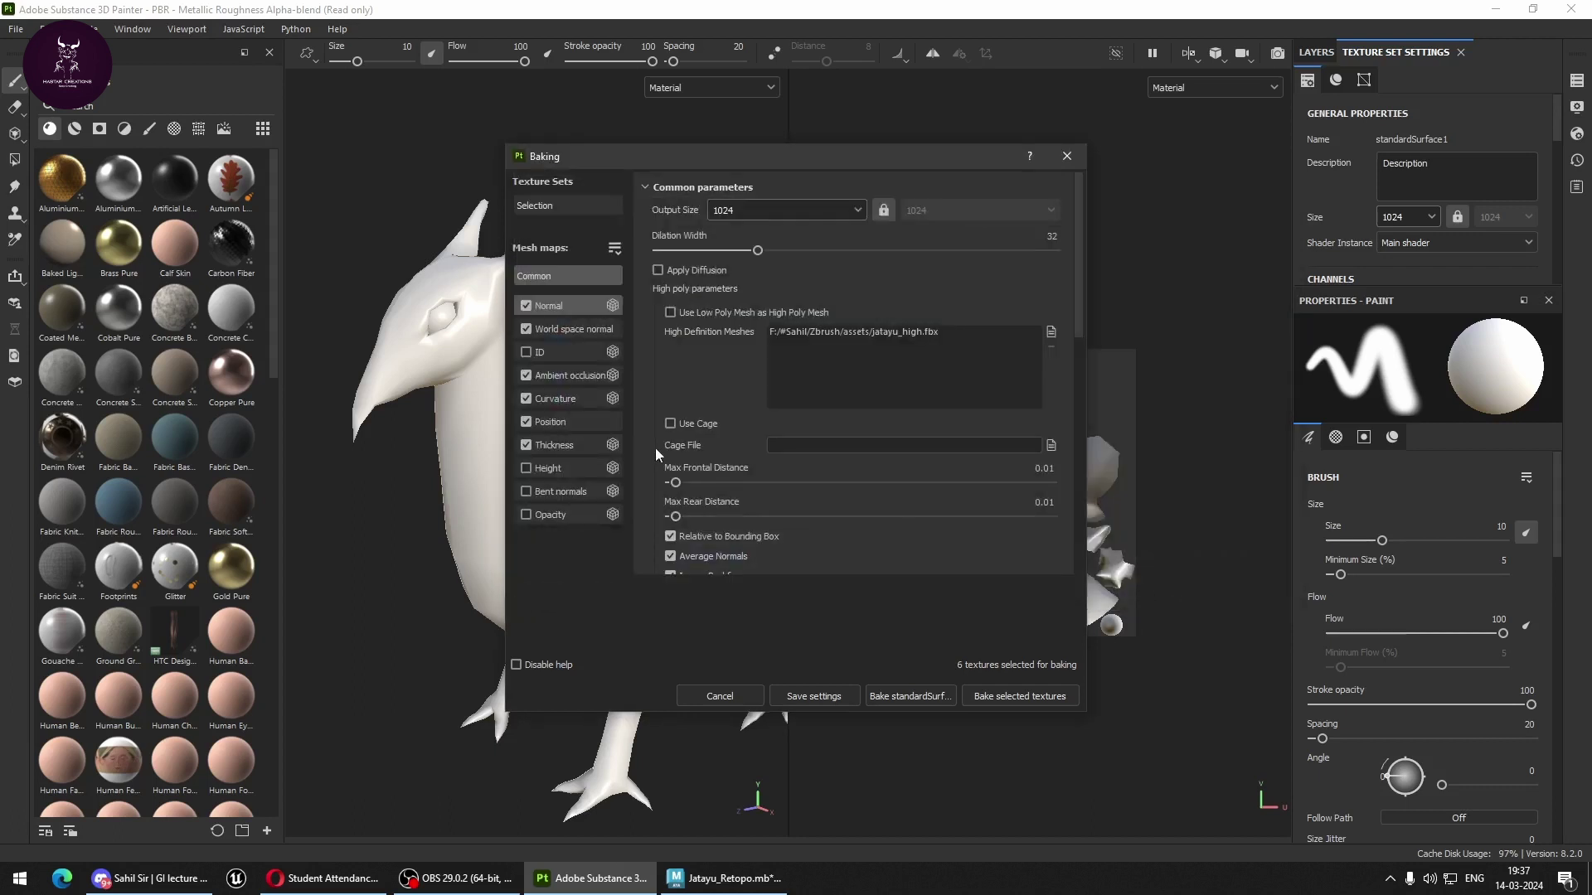
Raise the ray distance, set antialiasing to Subsampling 2x2, and start the bake.
scroll(730, 398, down, 3)
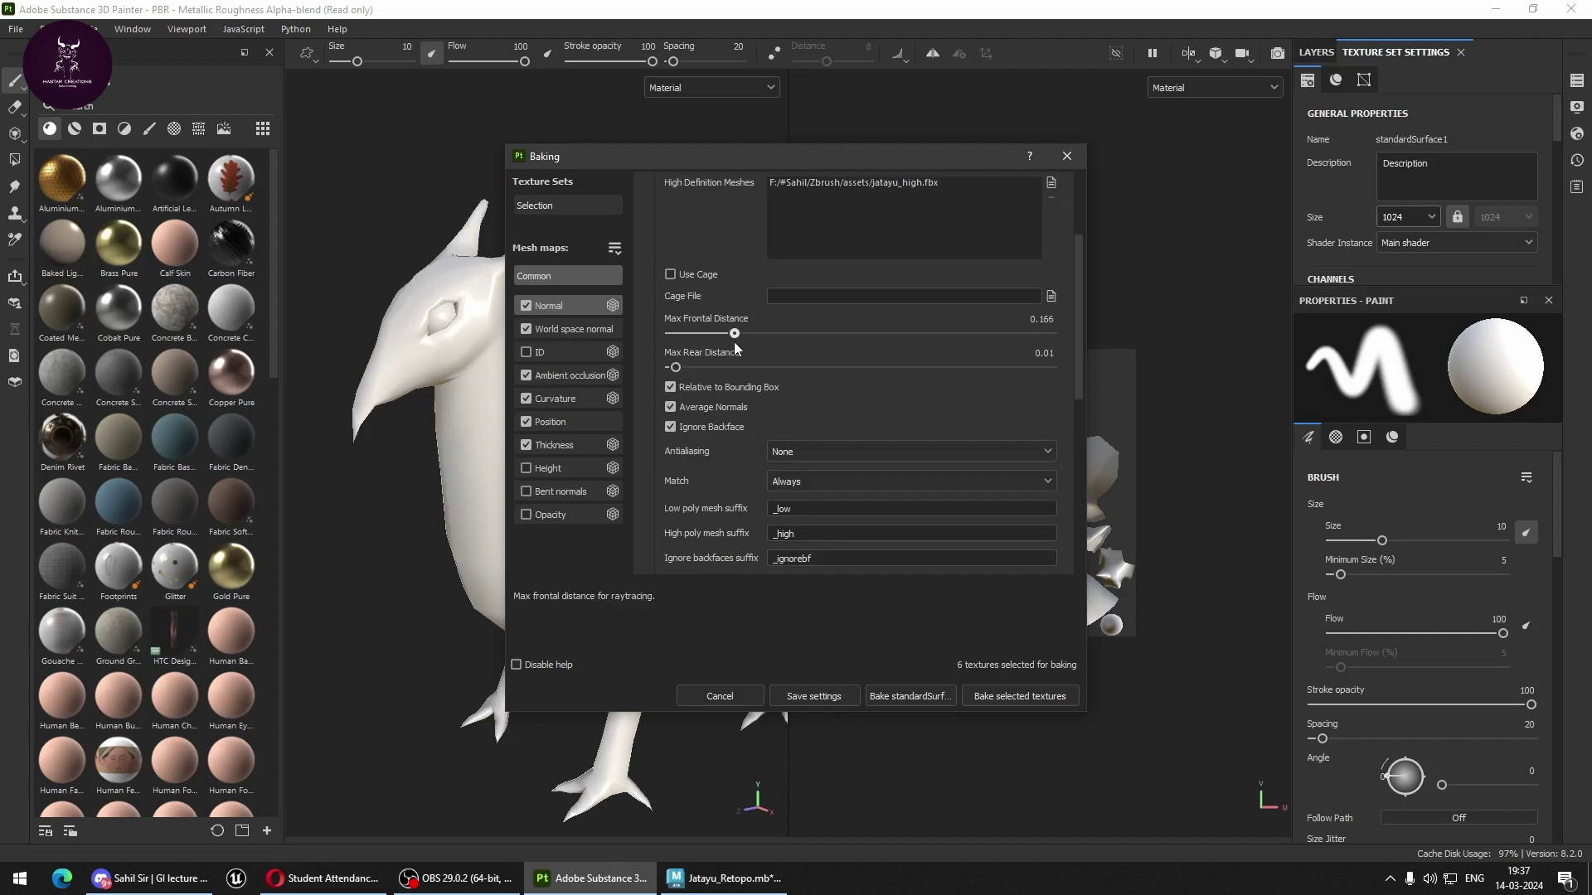
drag(675, 367, 695, 367)
scroll(870, 564, down, 2)
click(824, 352)
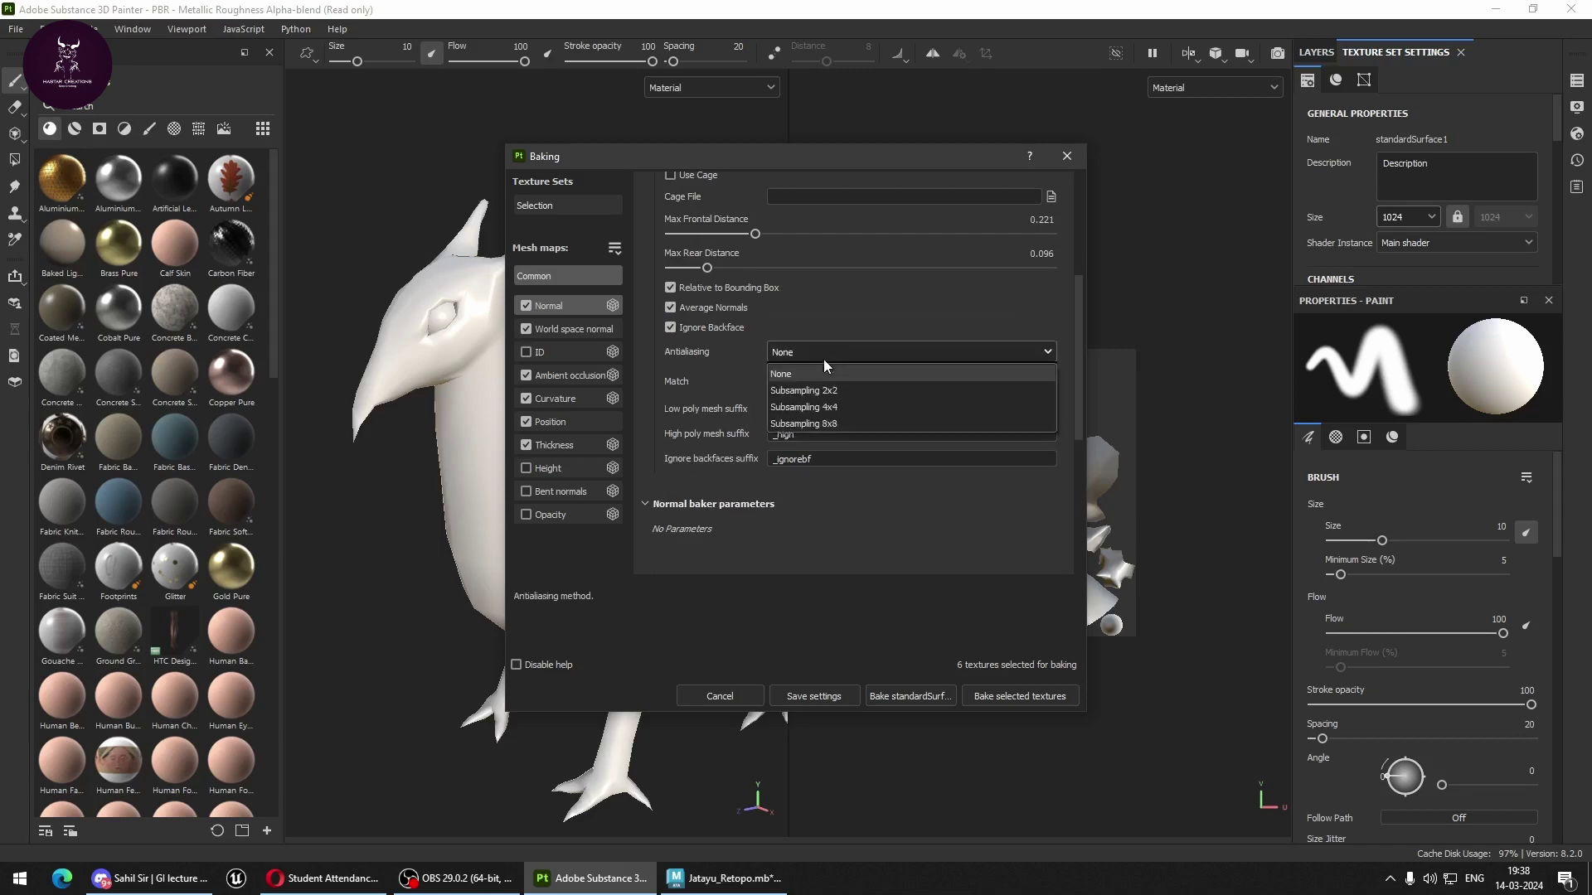
click(838, 388)
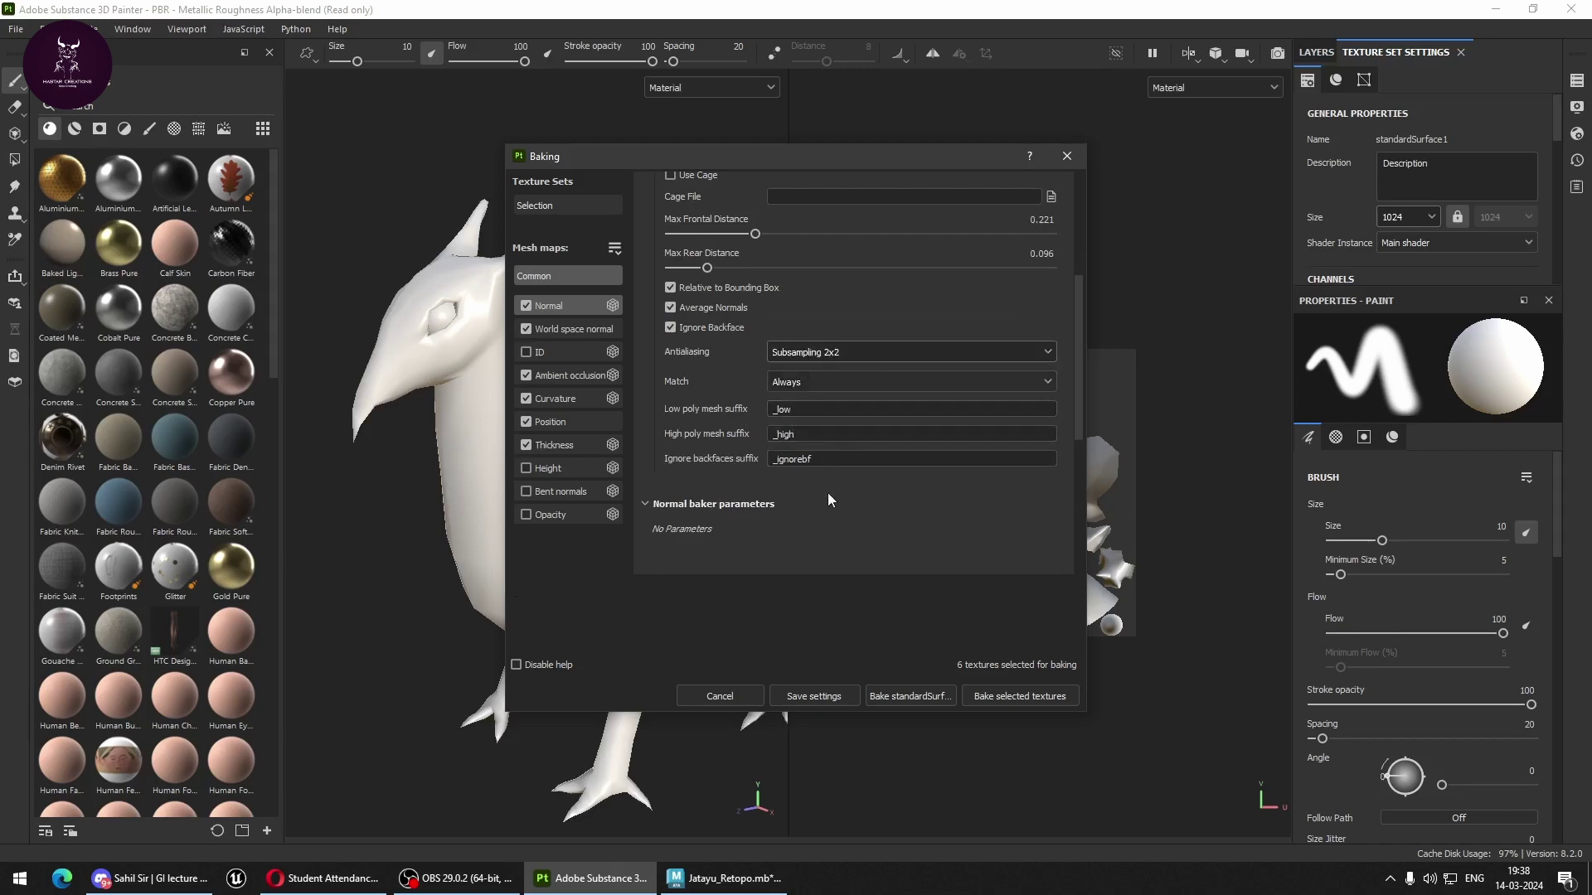
scroll(828, 493, down, 5)
scroll(844, 506, down, 2)
click(1007, 694)
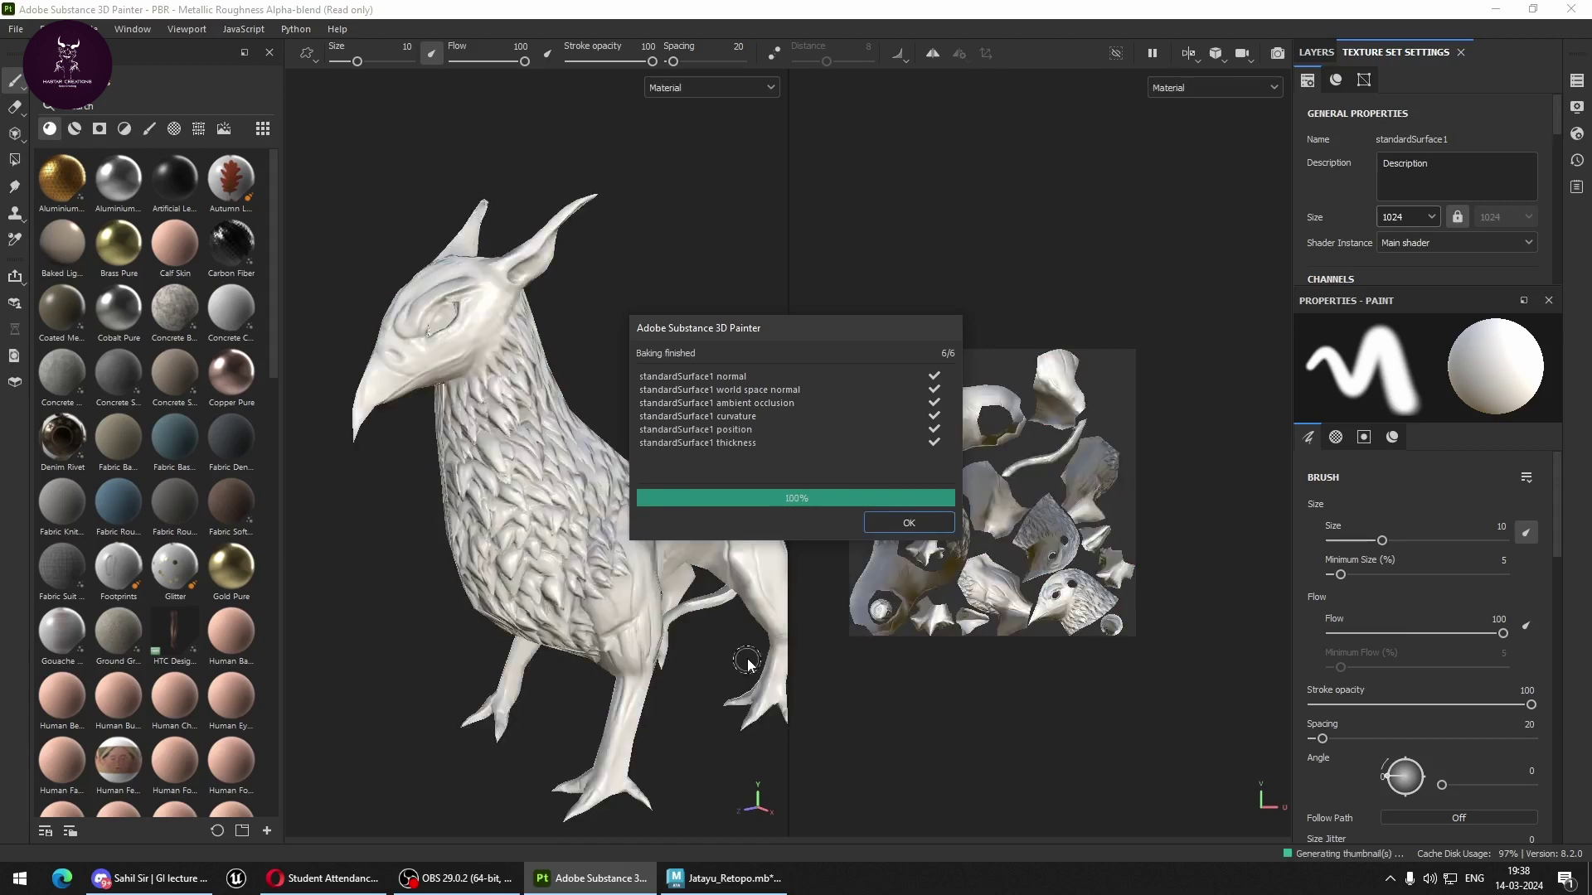
click(909, 523)
mouse_move(730, 531)
alt+mouse_down()
mouse_move(644, 442)
mouse_move(753, 700)
alt+mouse_up()
alt+right_drag(753, 700, 571, 543)
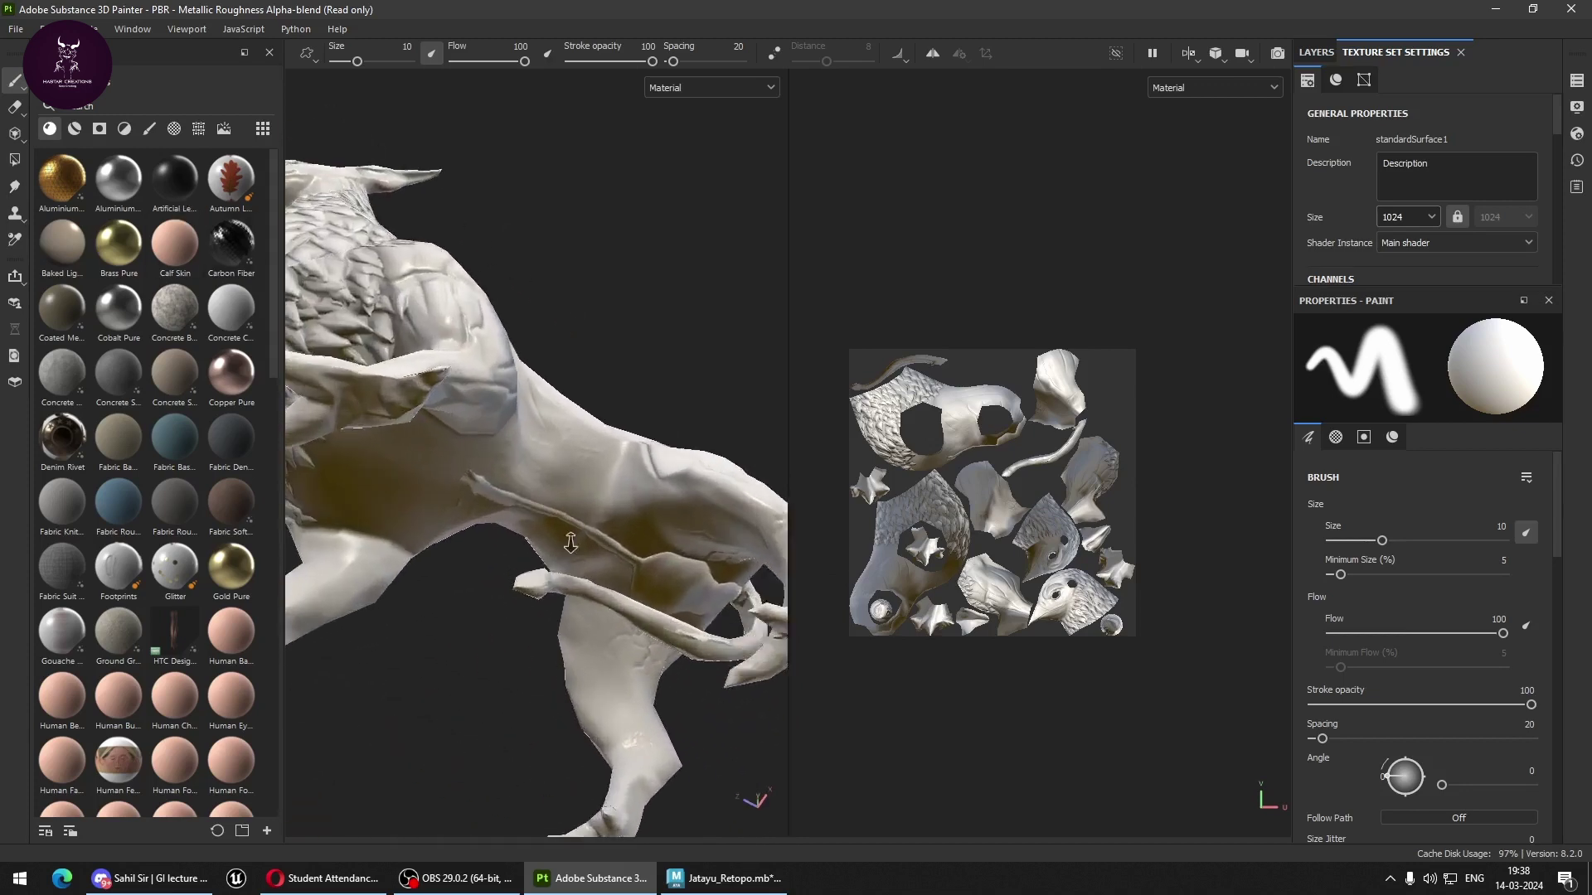
alt+drag(571, 543, 698, 494)
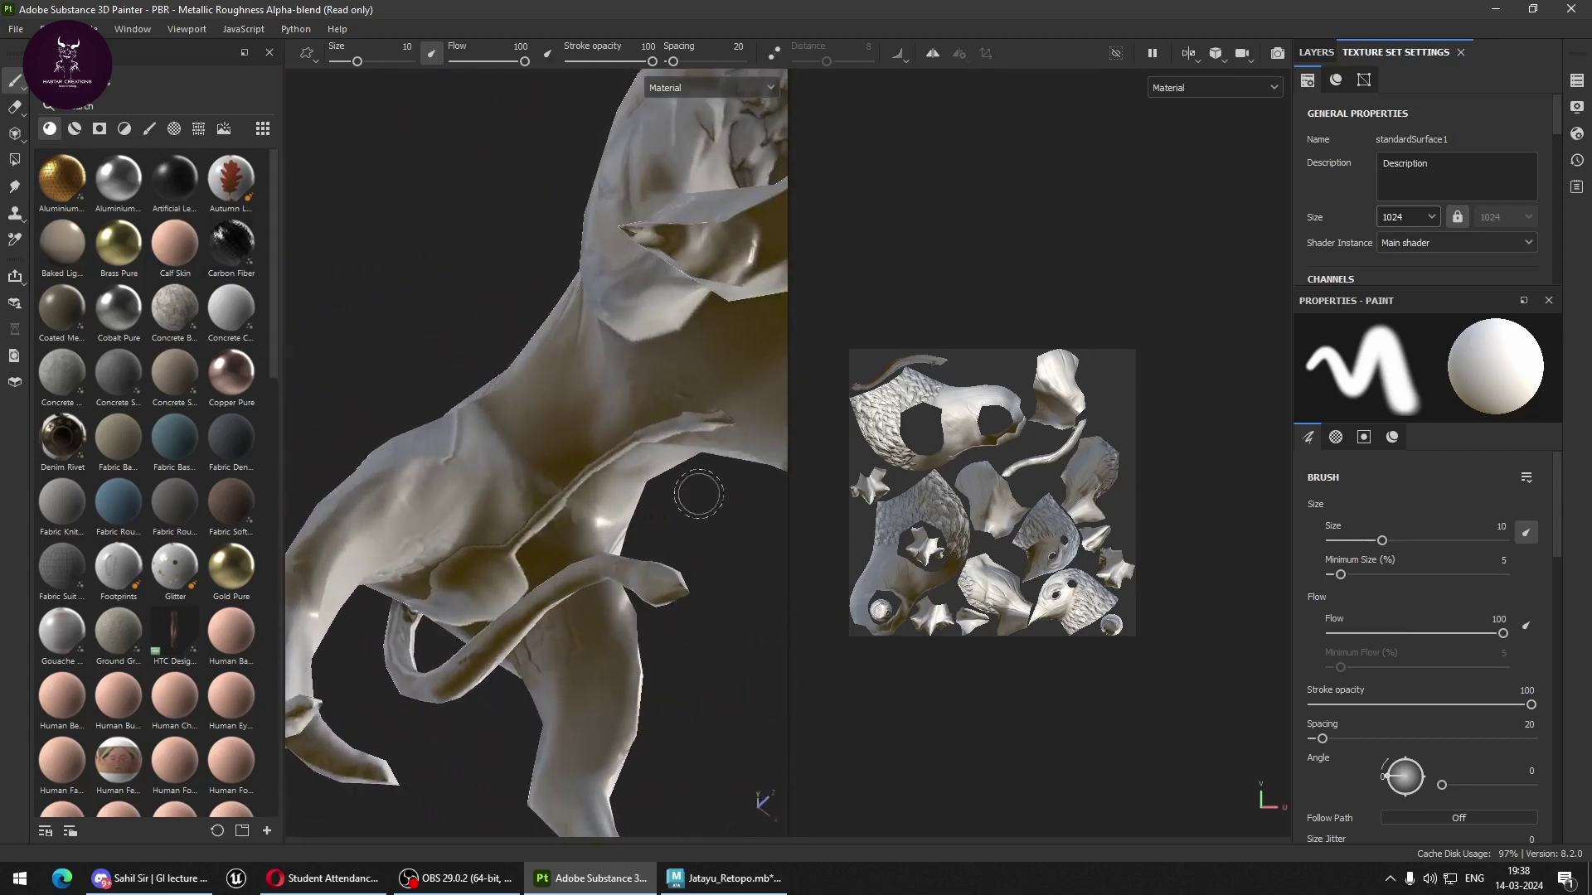
mouse_move(647, 551)
alt+mouse_down()
mouse_move(714, 583)
mouse_move(728, 739)
mouse_move(728, 721)
alt+mouse_up()
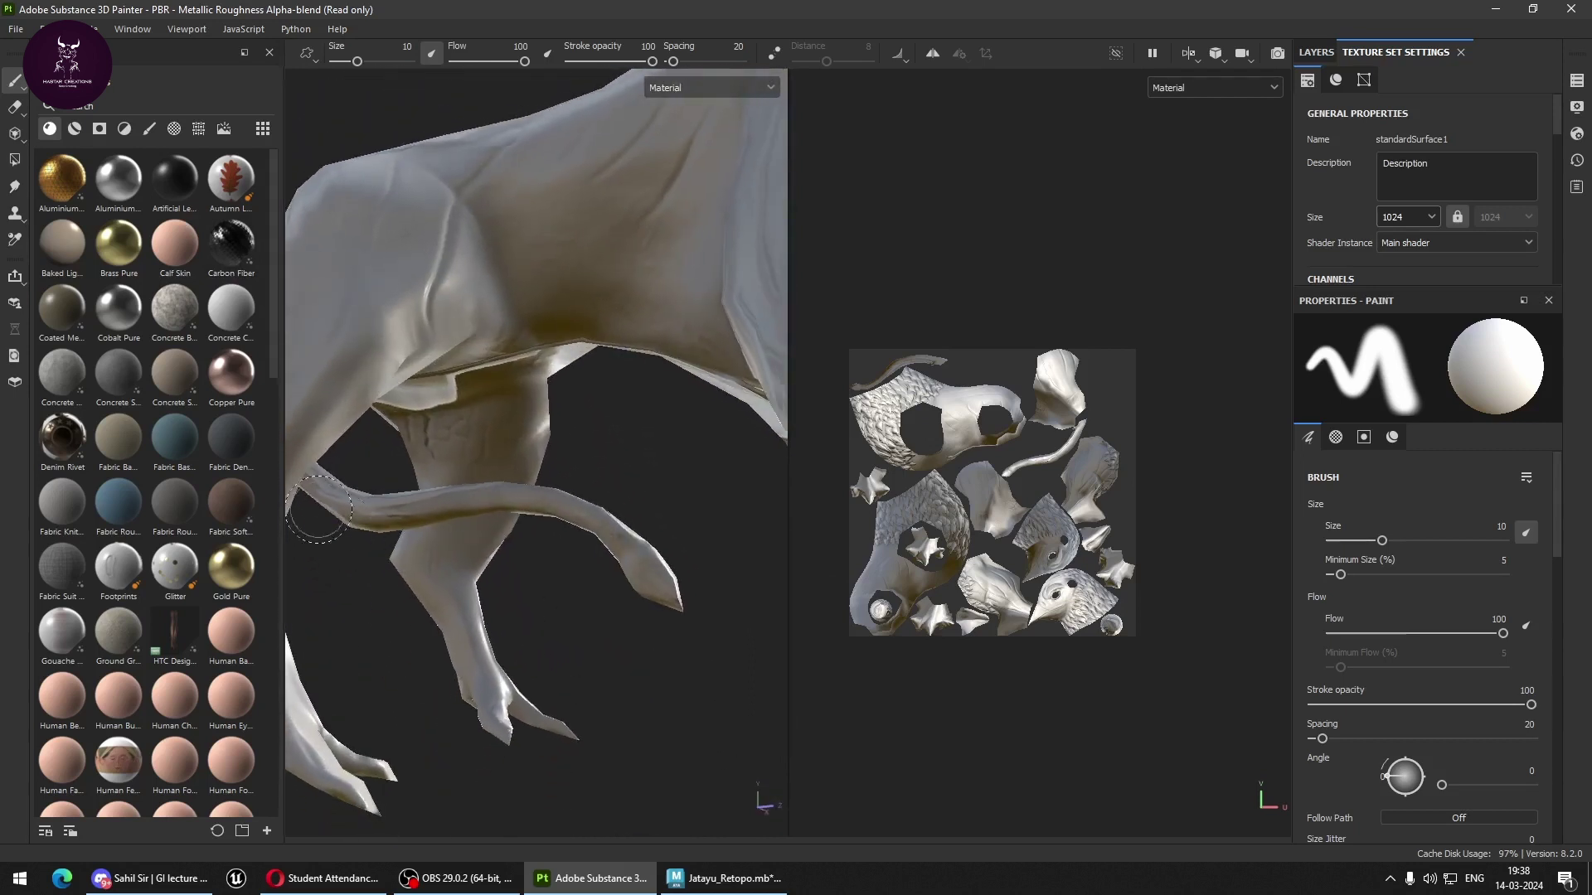
mouse_move(742, 580)
alt+mouse_down()
mouse_move(700, 526)
mouse_move(632, 508)
alt+mouse_up()
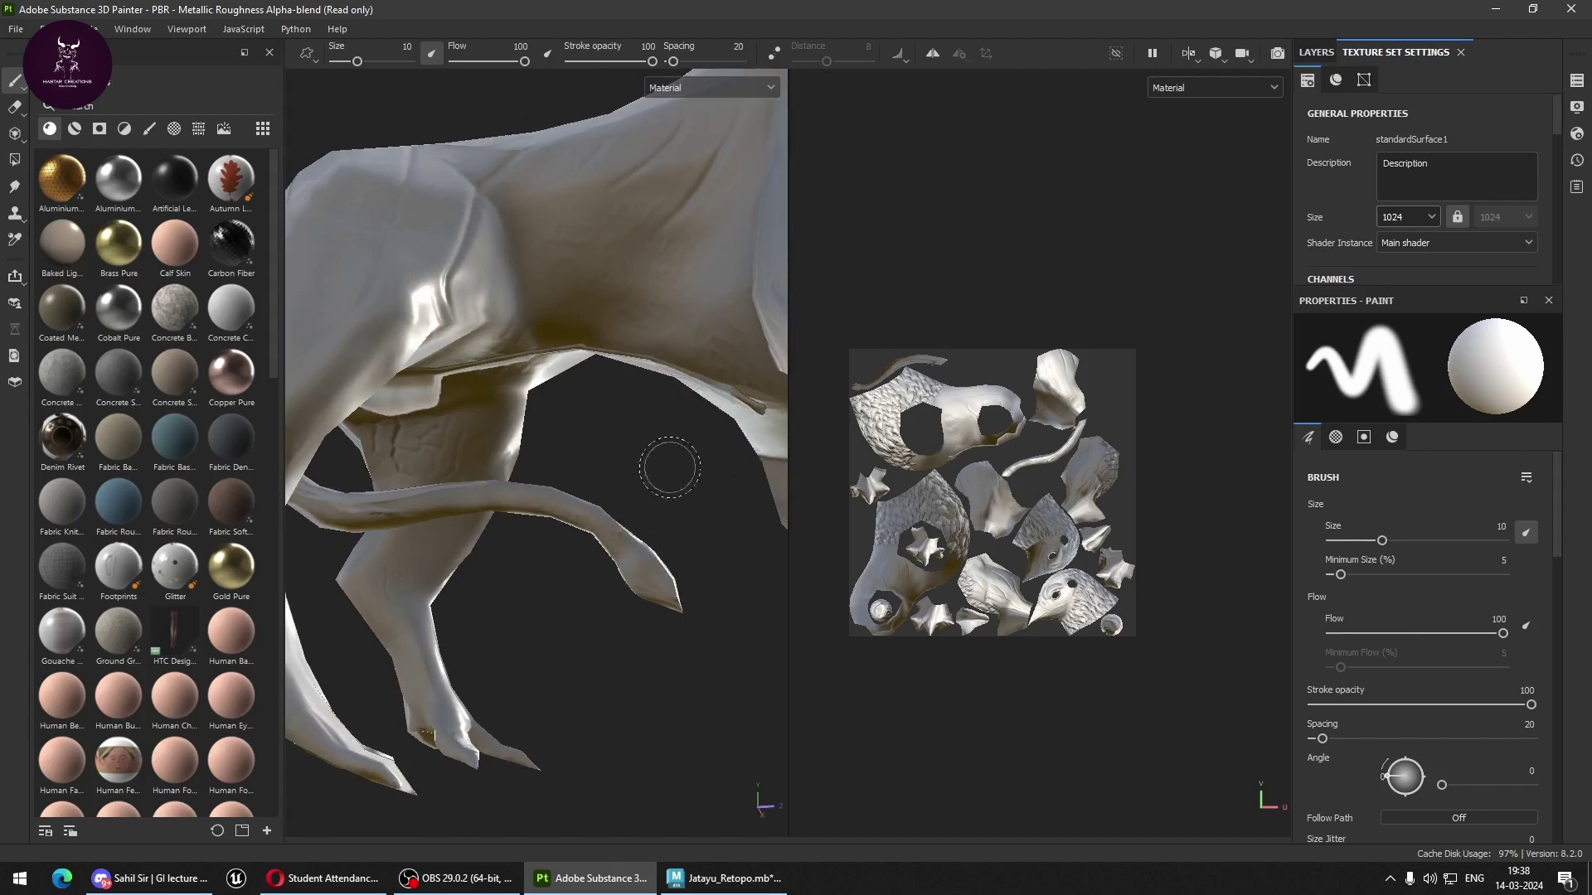
mouse_move(640, 417)
alt+right_down()
mouse_move(623, 651)
mouse_move(310, 531)
mouse_move(324, 514)
alt+right_up()
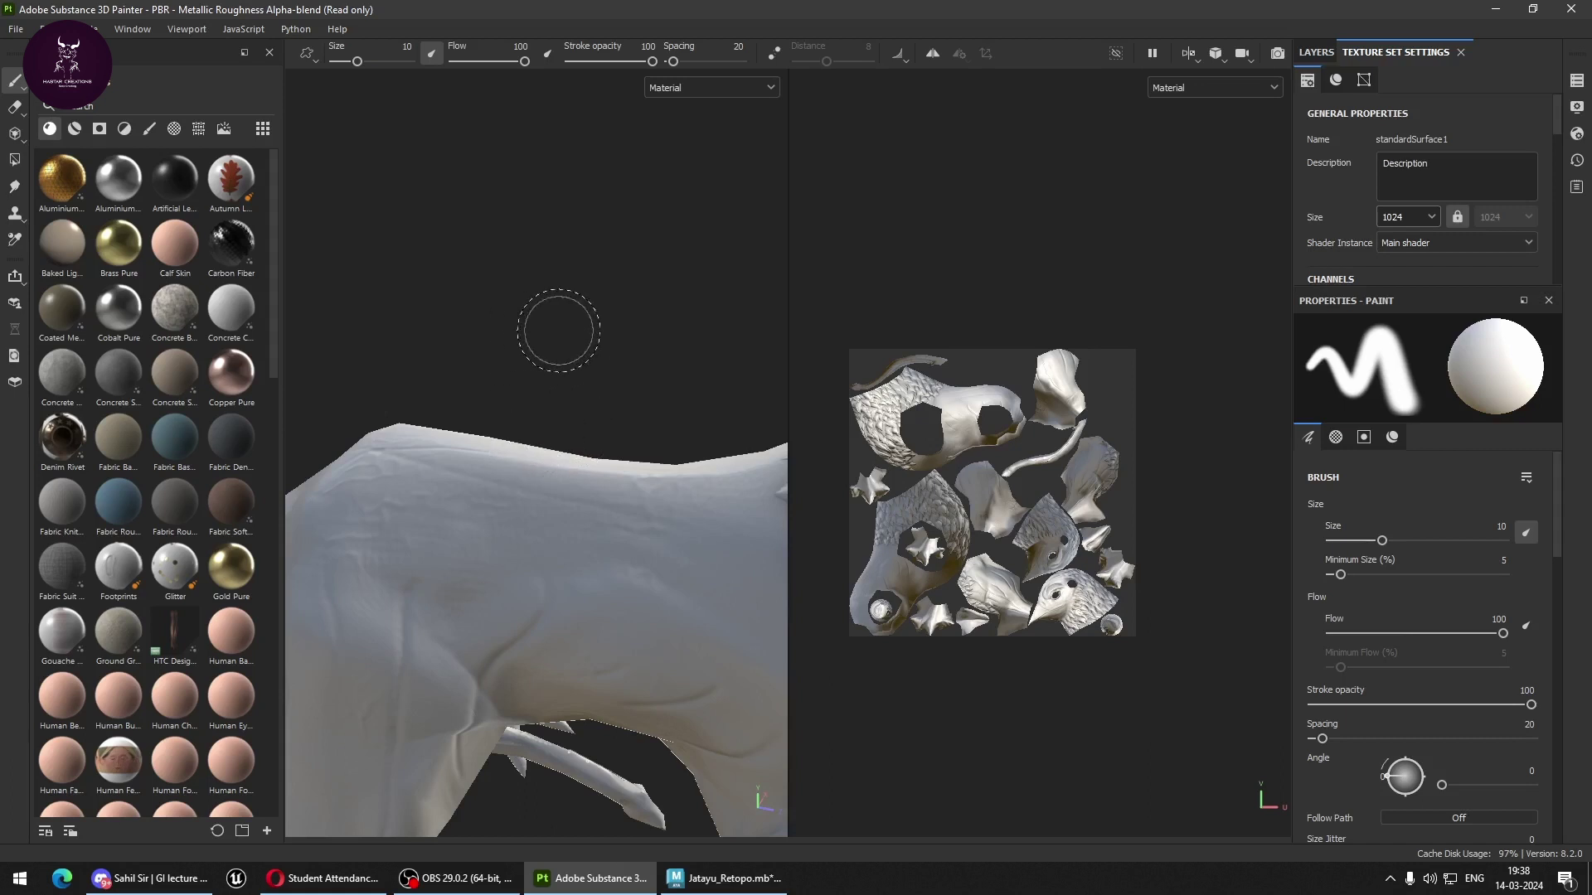
mouse_move(541, 397)
alt+mouse_down()
mouse_move(577, 507)
mouse_move(628, 505)
alt+mouse_up()
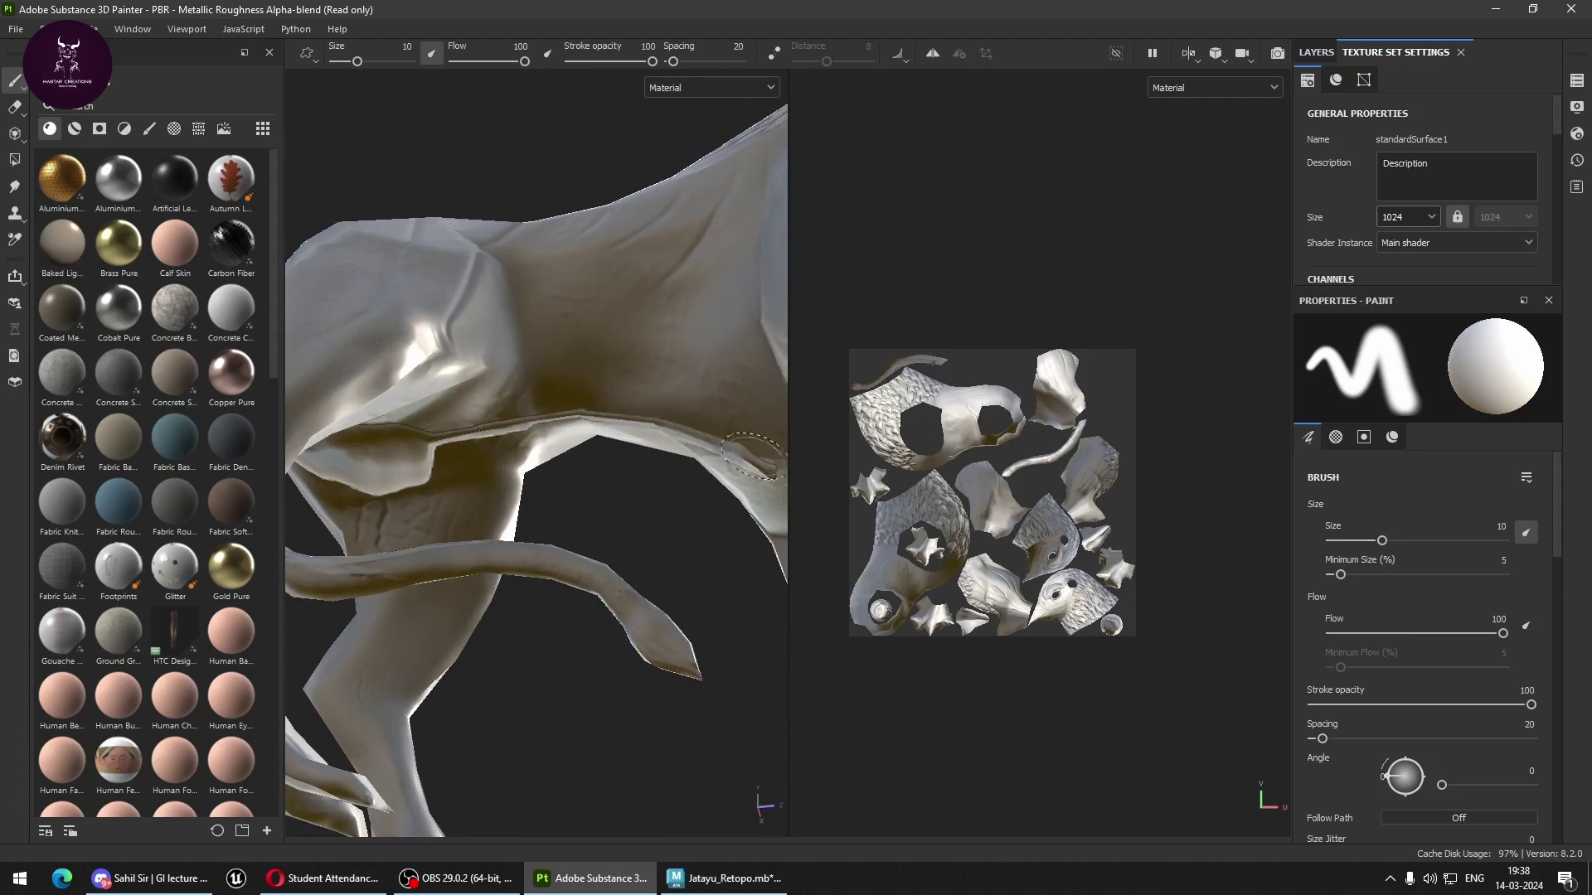
alt+drag(628, 505, 620, 494)
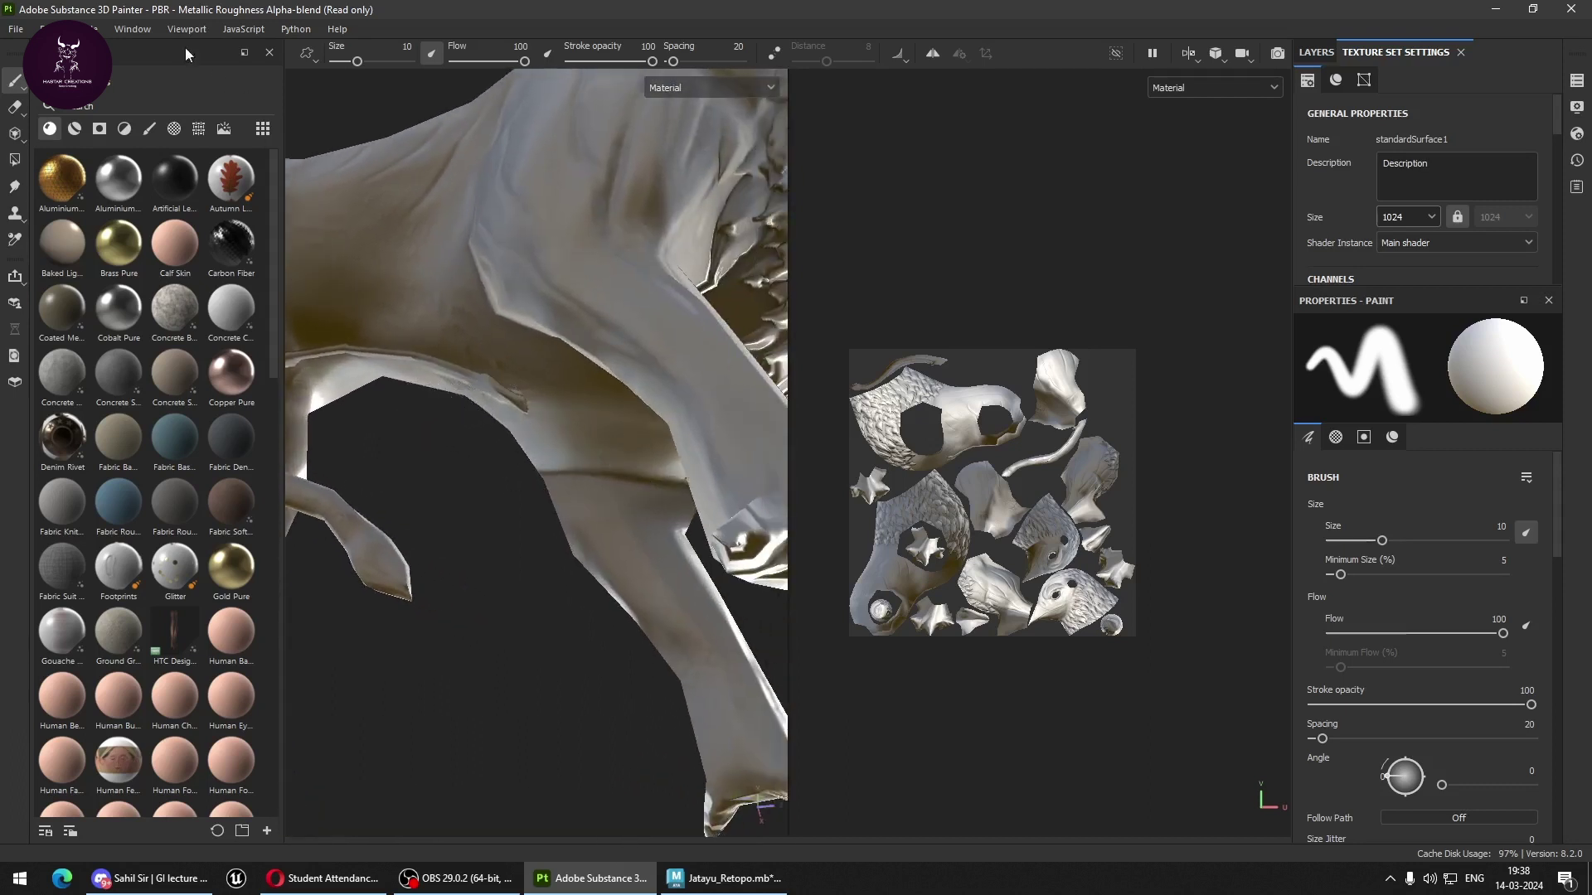
click(46, 28)
Set Max Rear Distance to 0.09 in Bake Mesh Maps and re-bake the six maps.
click(100, 136)
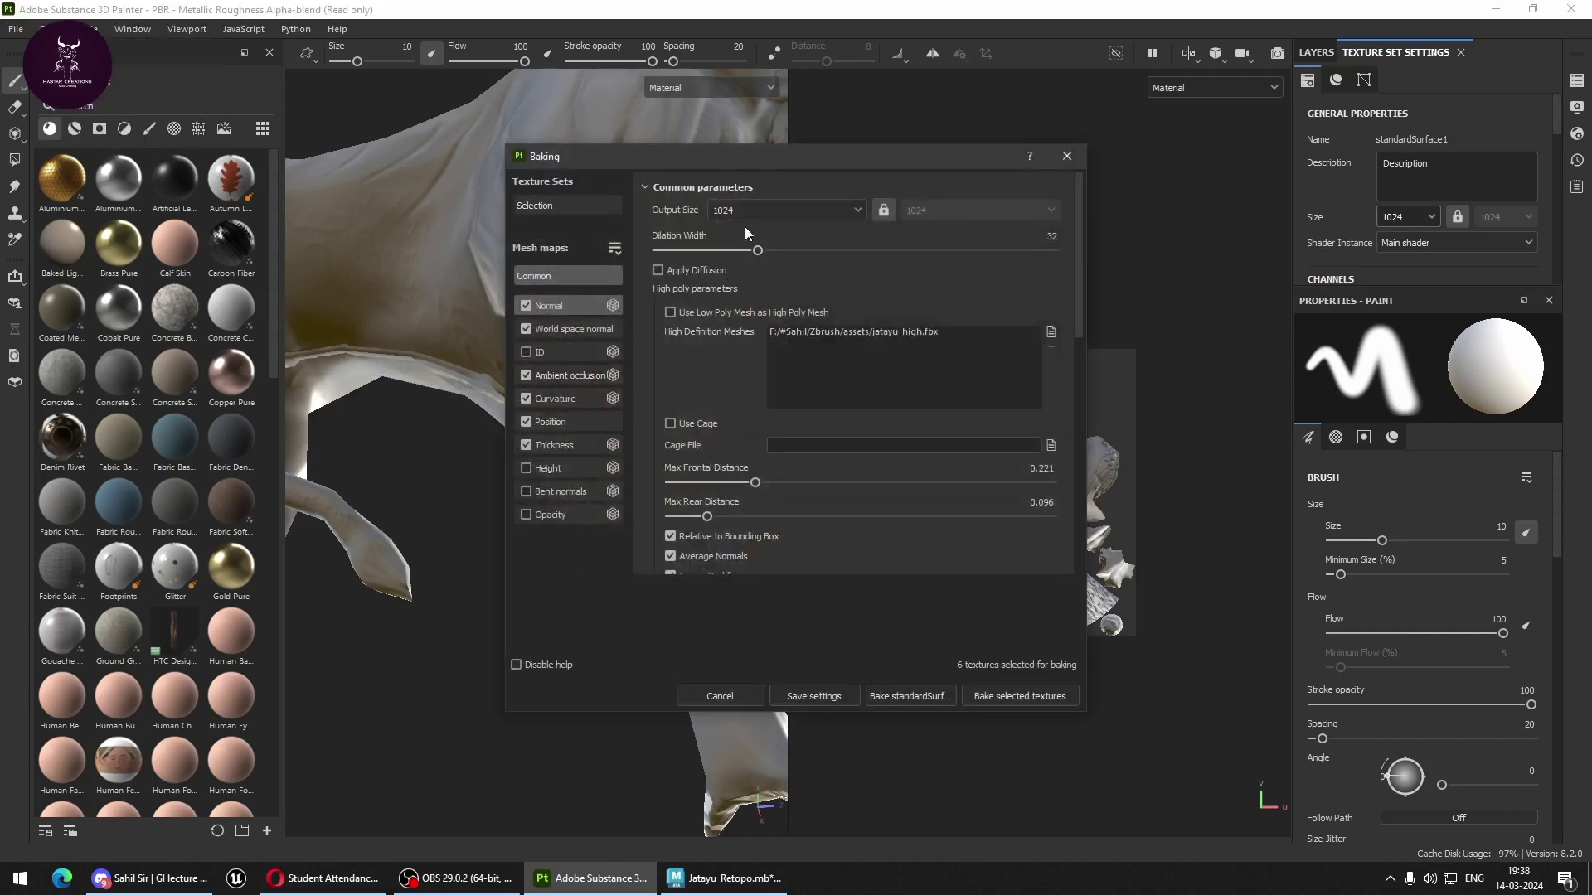
mouse_move(705, 470)
drag(707, 517, 703, 517)
scroll(853, 413, down, 1)
scroll(853, 413, down, 4)
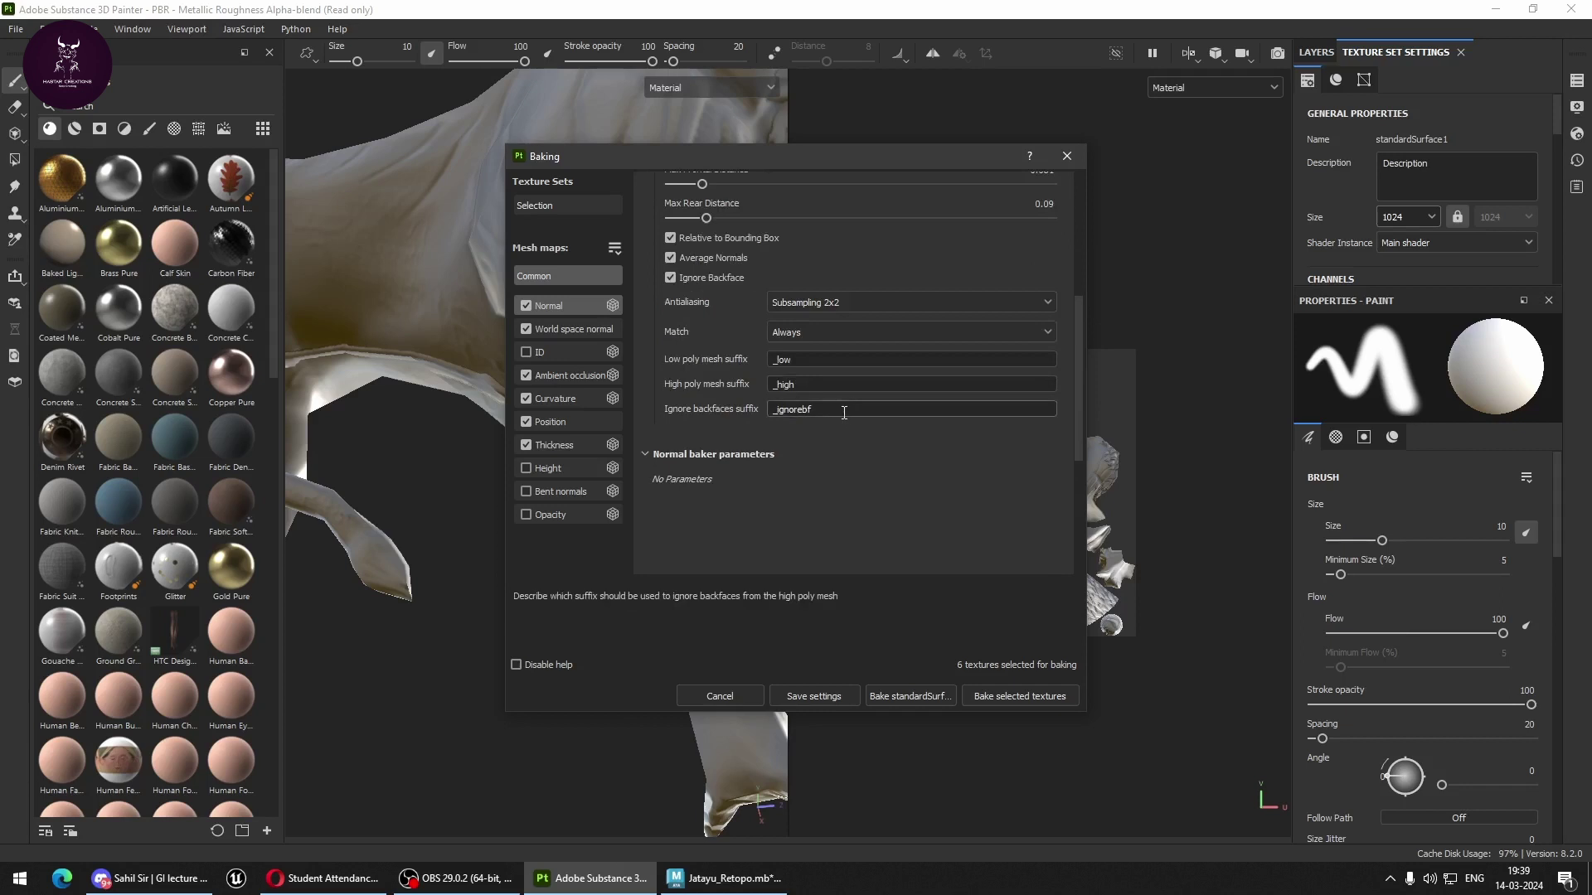
scroll(877, 482, up, 5)
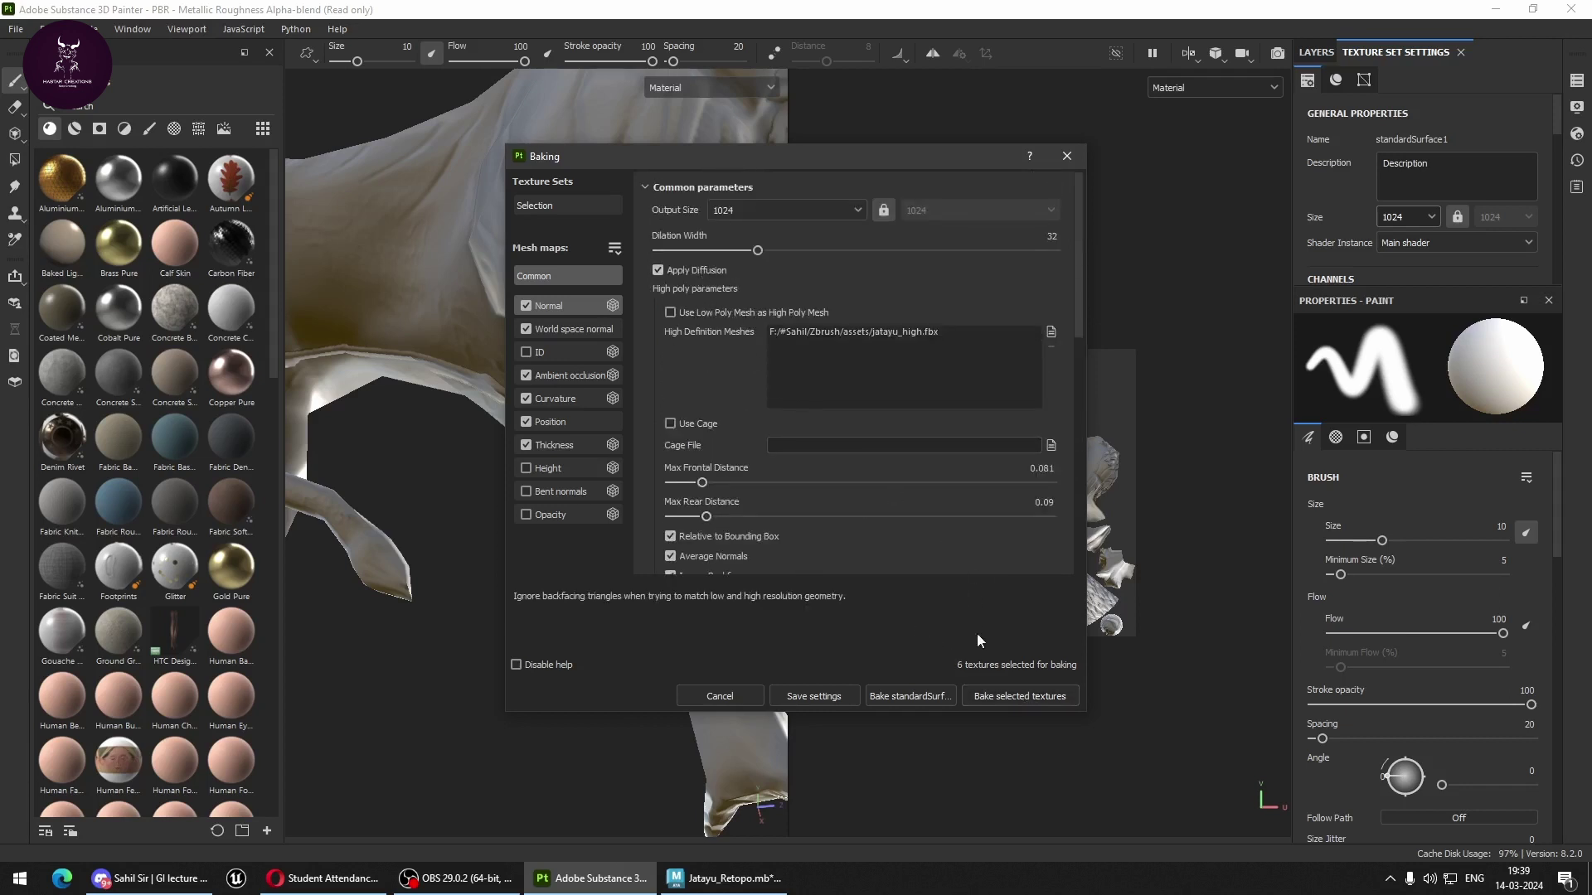
click(1019, 696)
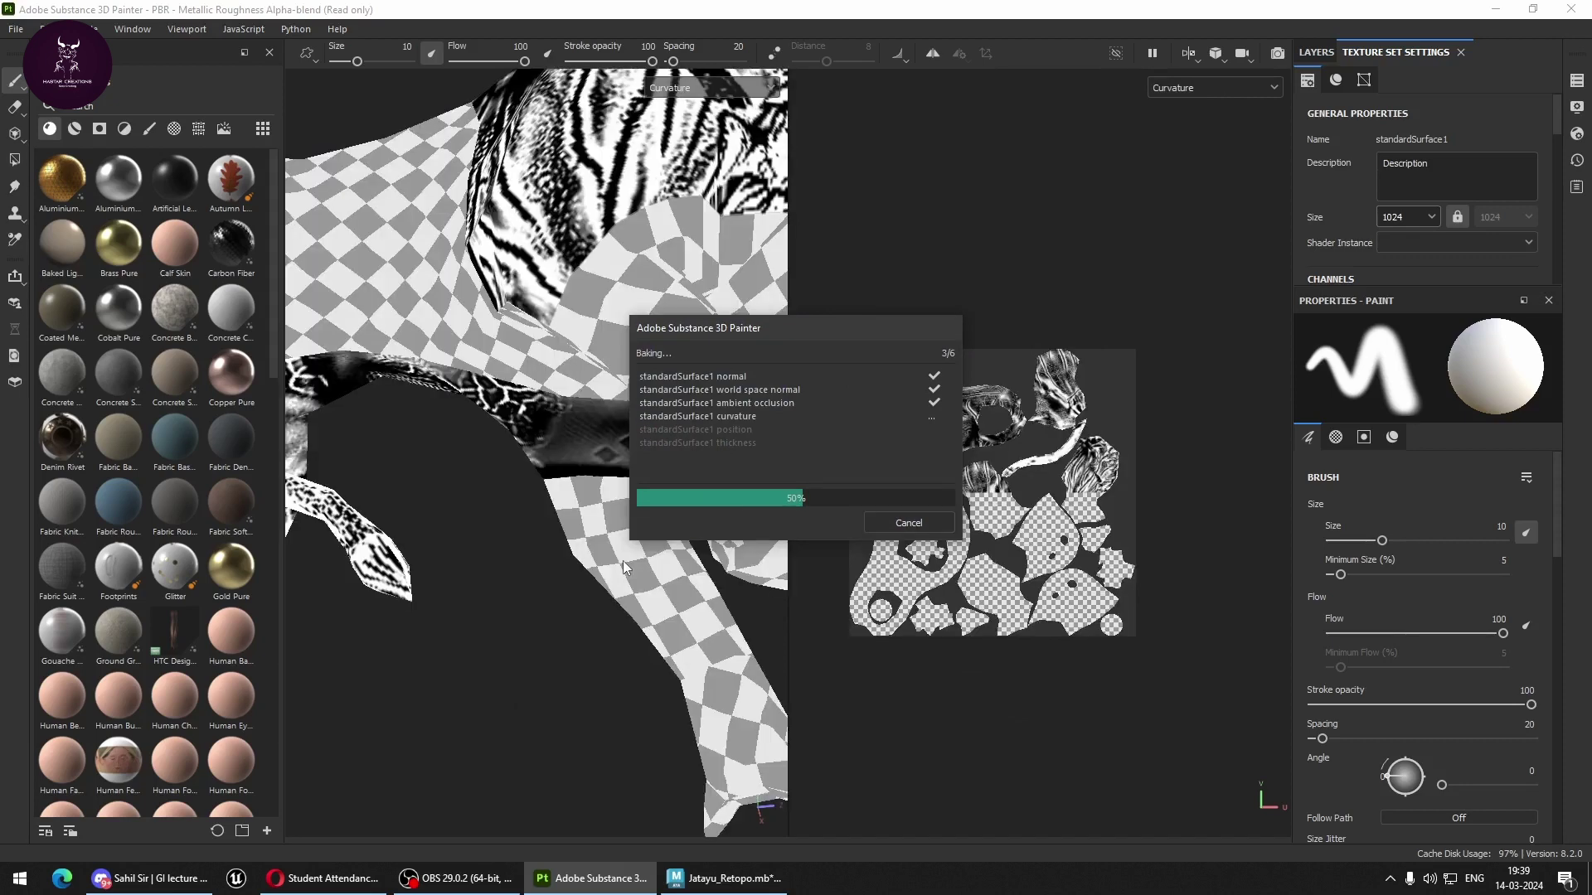
Close the bake-finished notice and orbit to a three-quarter front view.
key(alt+Tab)
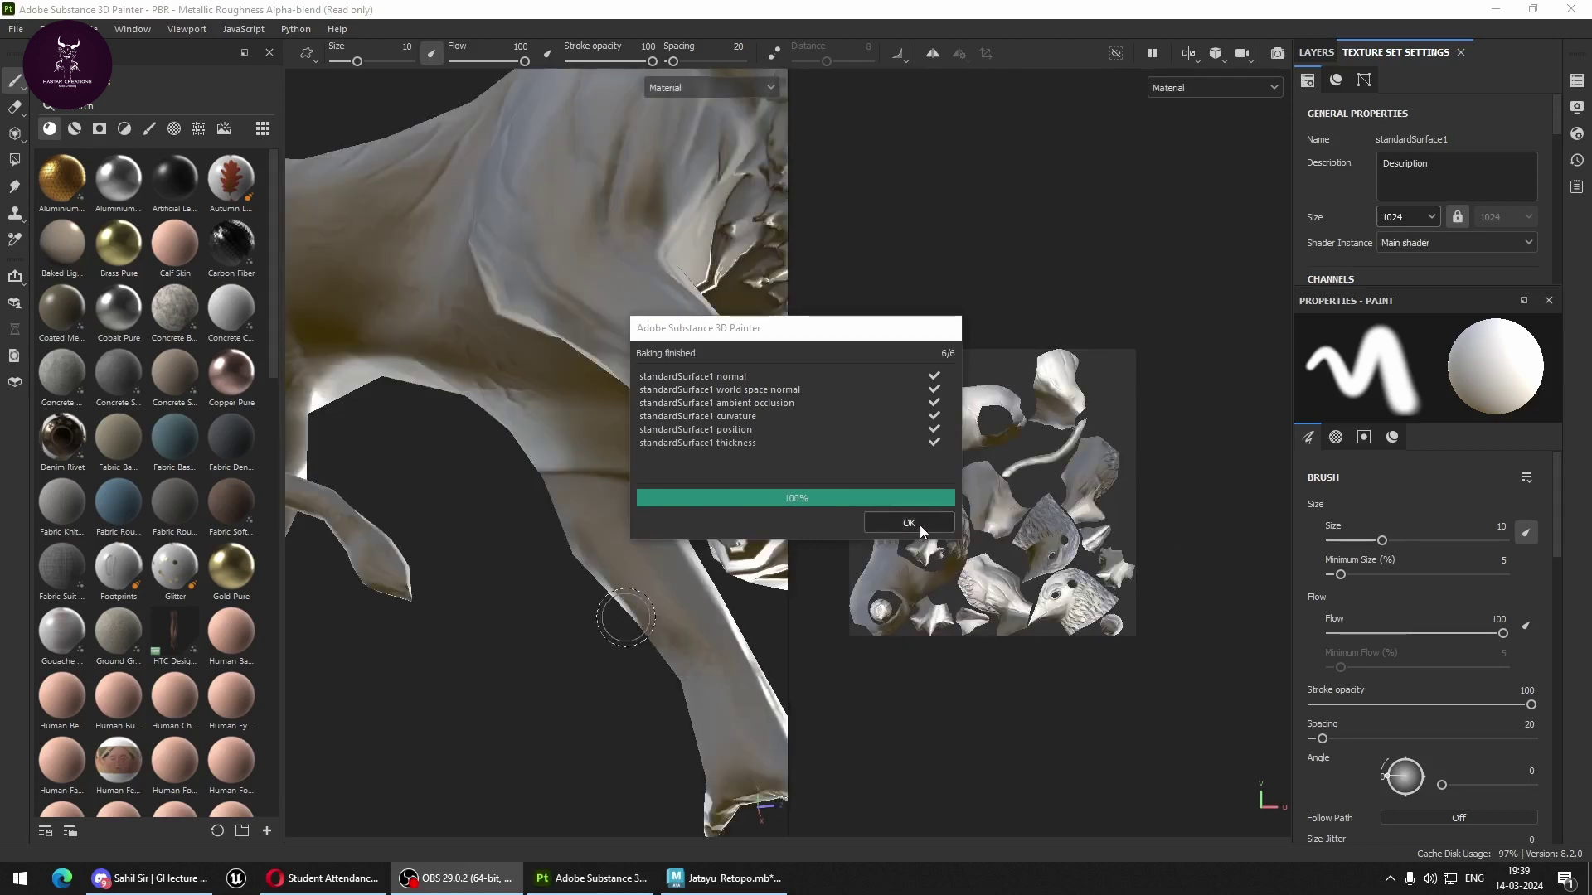
click(909, 522)
scroll(641, 578, down, 3)
alt+drag(641, 578, 454, 623)
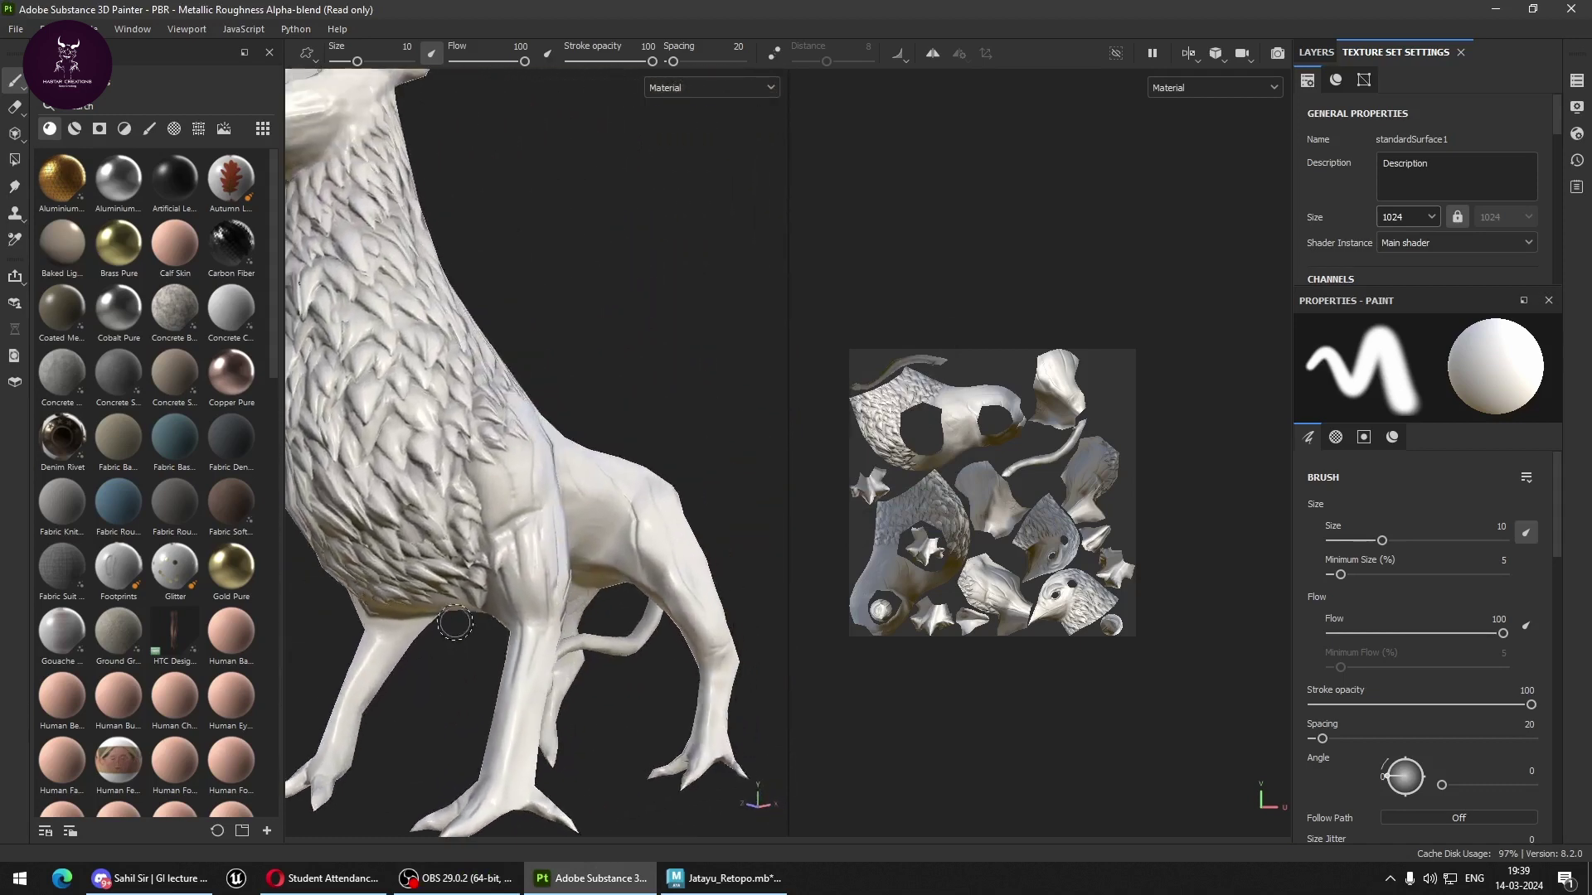
scroll(661, 613, down, 3)
mouse_move(661, 613)
alt+mouse_down()
mouse_move(705, 615)
mouse_move(722, 488)
alt+mouse_up()
scroll(705, 616, up, 3)
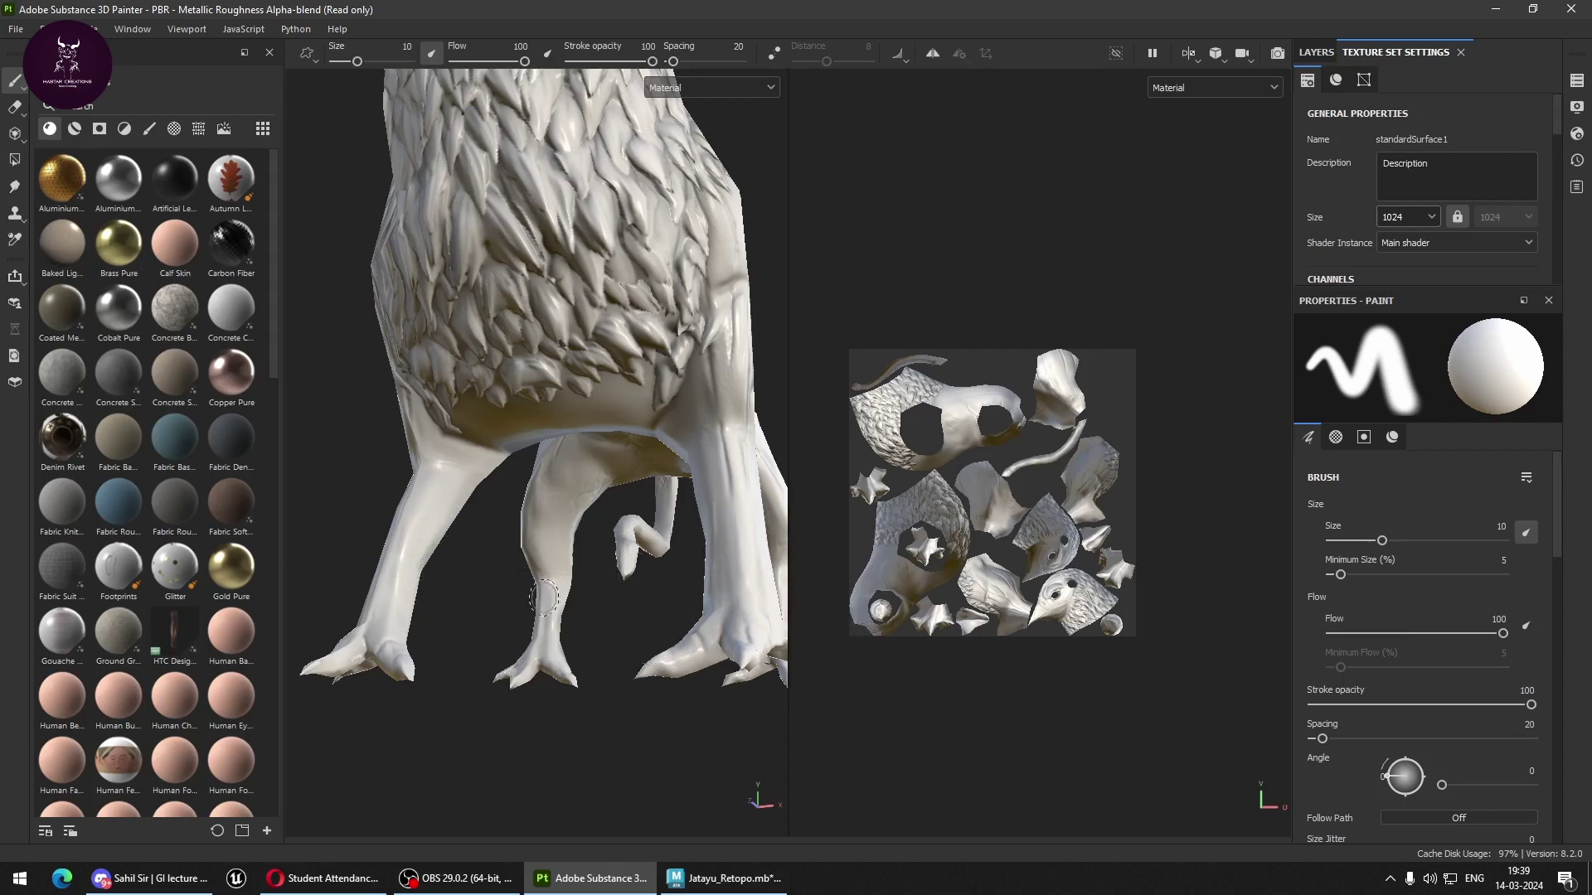
scroll(513, 668, down, 3)
alt+drag(514, 668, 462, 643)
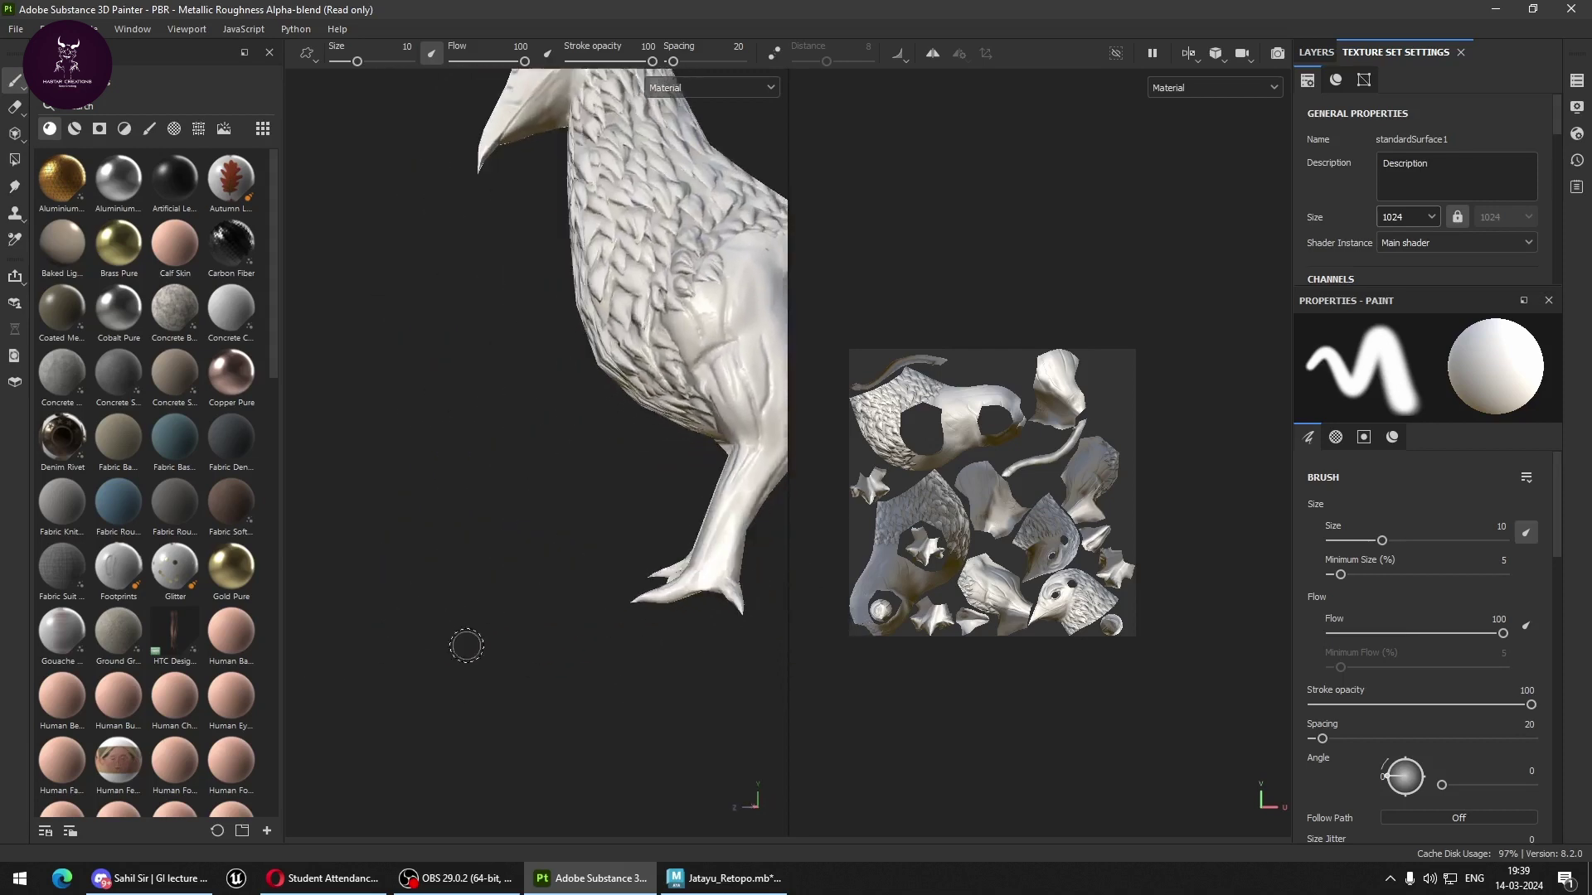
alt+right_drag(462, 643, 496, 843)
scroll(515, 700, down, 3)
alt+drag(515, 700, 711, 740)
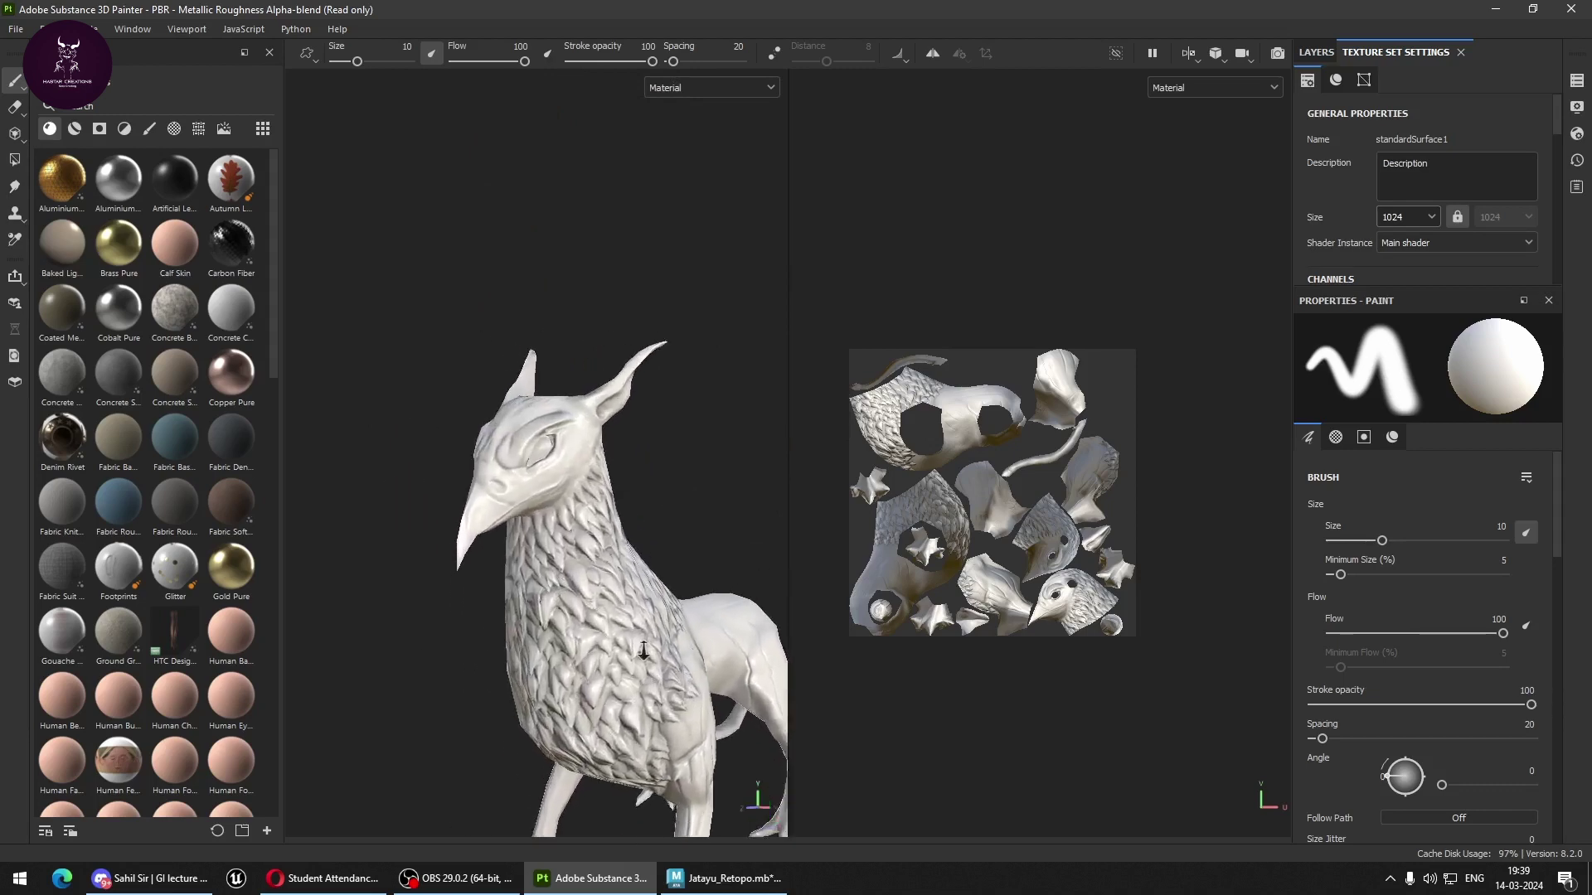
scroll(711, 741, up, 4)
scroll(712, 741, up, 2)
scroll(712, 741, up, 2)
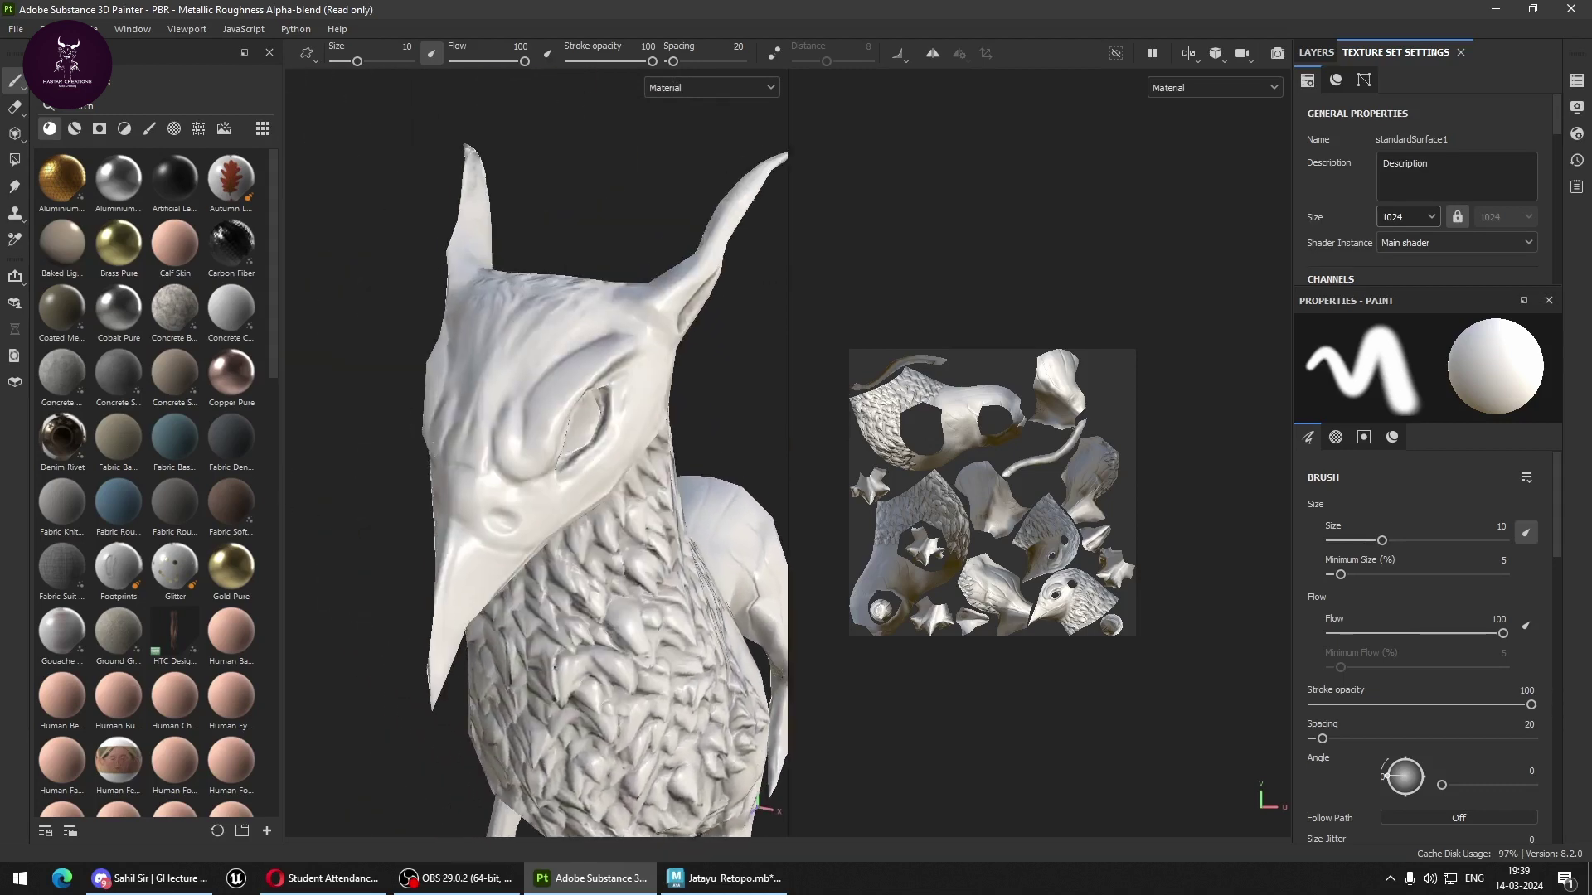
scroll(904, 598, up, 3)
scroll(905, 599, up, 2)
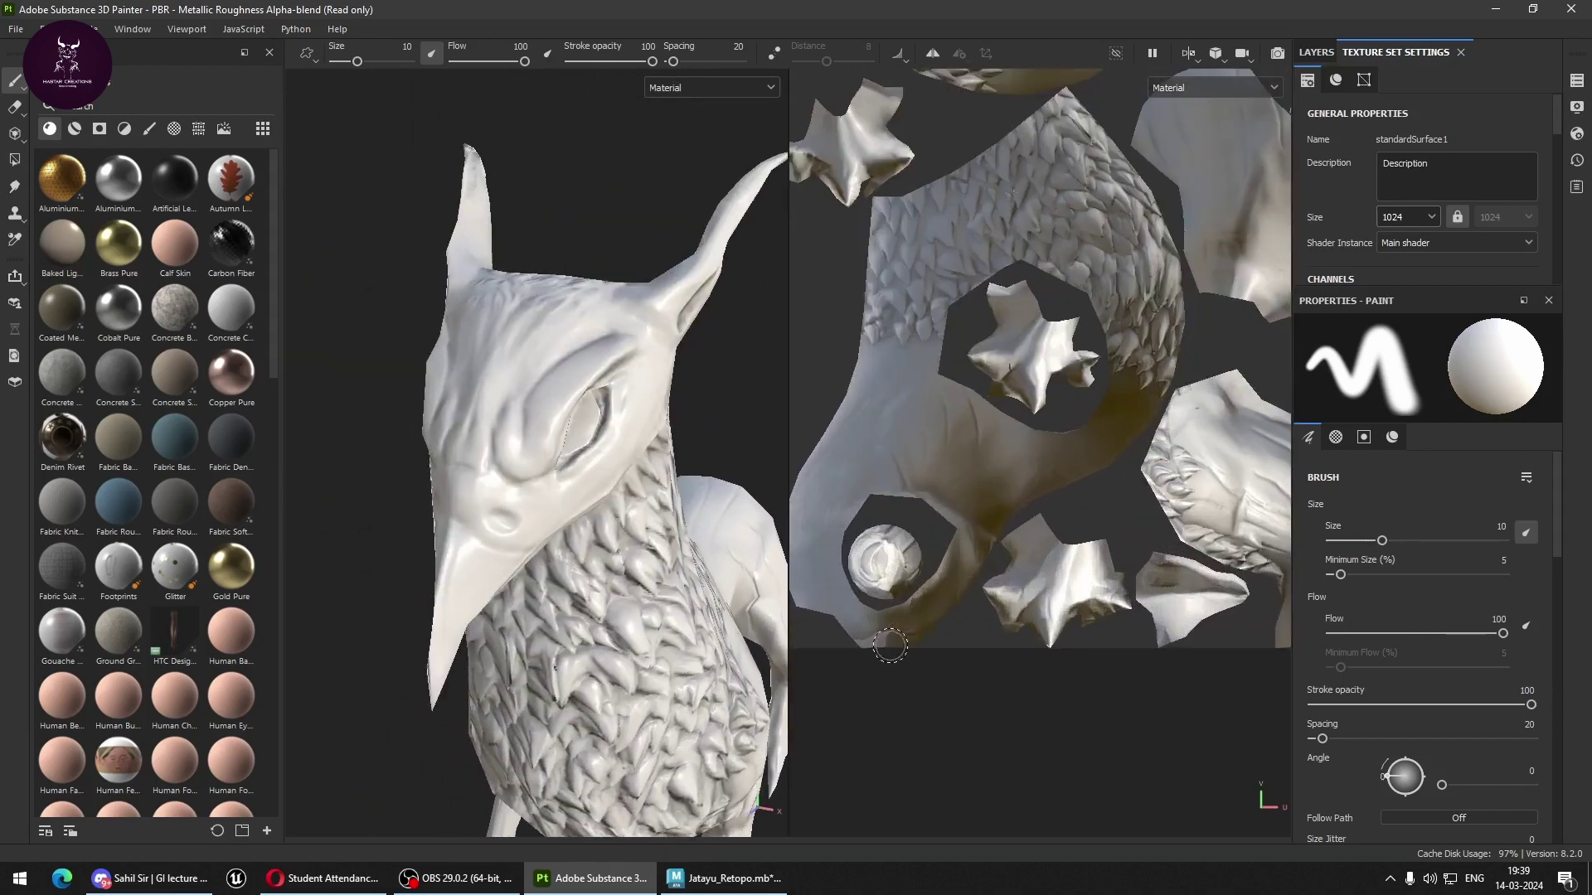
scroll(905, 598, up, 2)
scroll(905, 599, down, 2)
scroll(945, 599, down, 2)
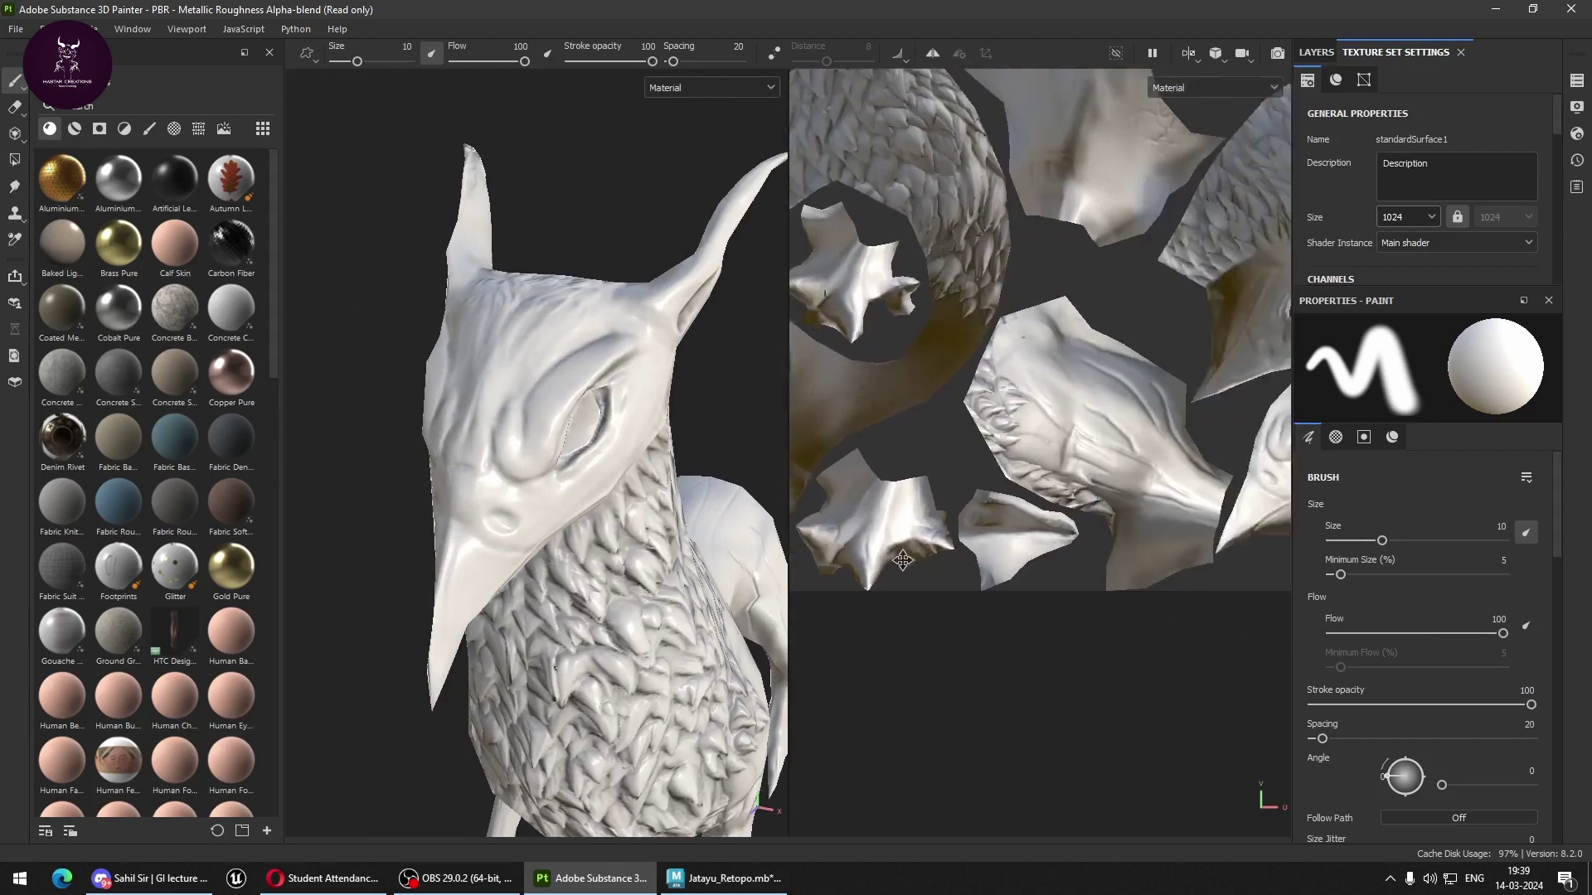
scroll(913, 598, down, 2)
scroll(883, 599, down, 2)
scroll(1078, 540, down, 2)
scroll(1003, 535, down, 2)
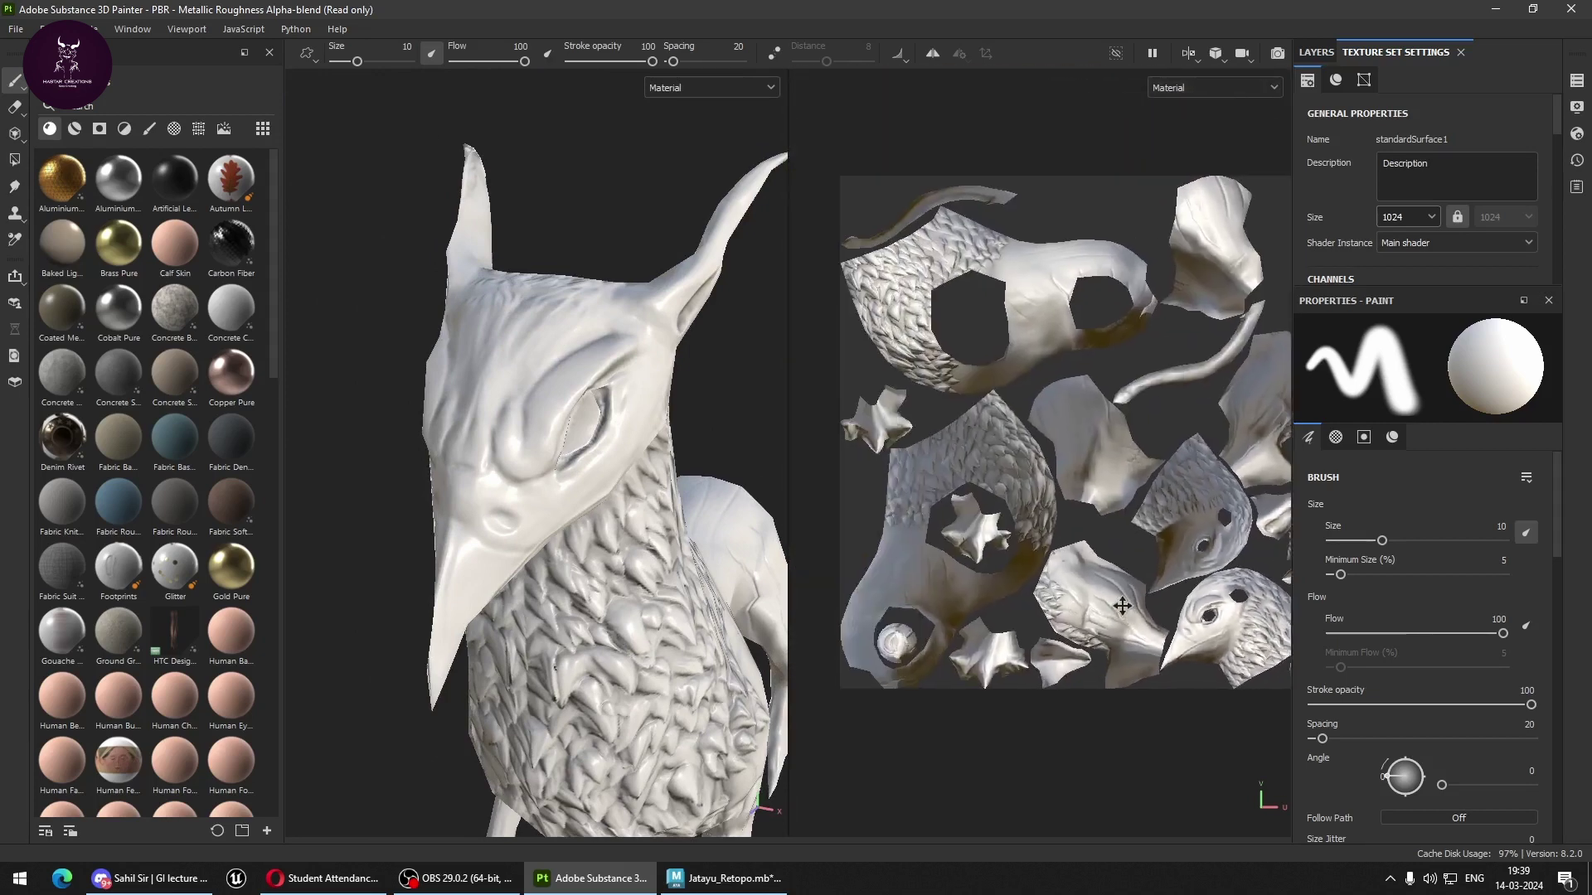
scroll(932, 528, down, 2)
scroll(536, 489, down, 3)
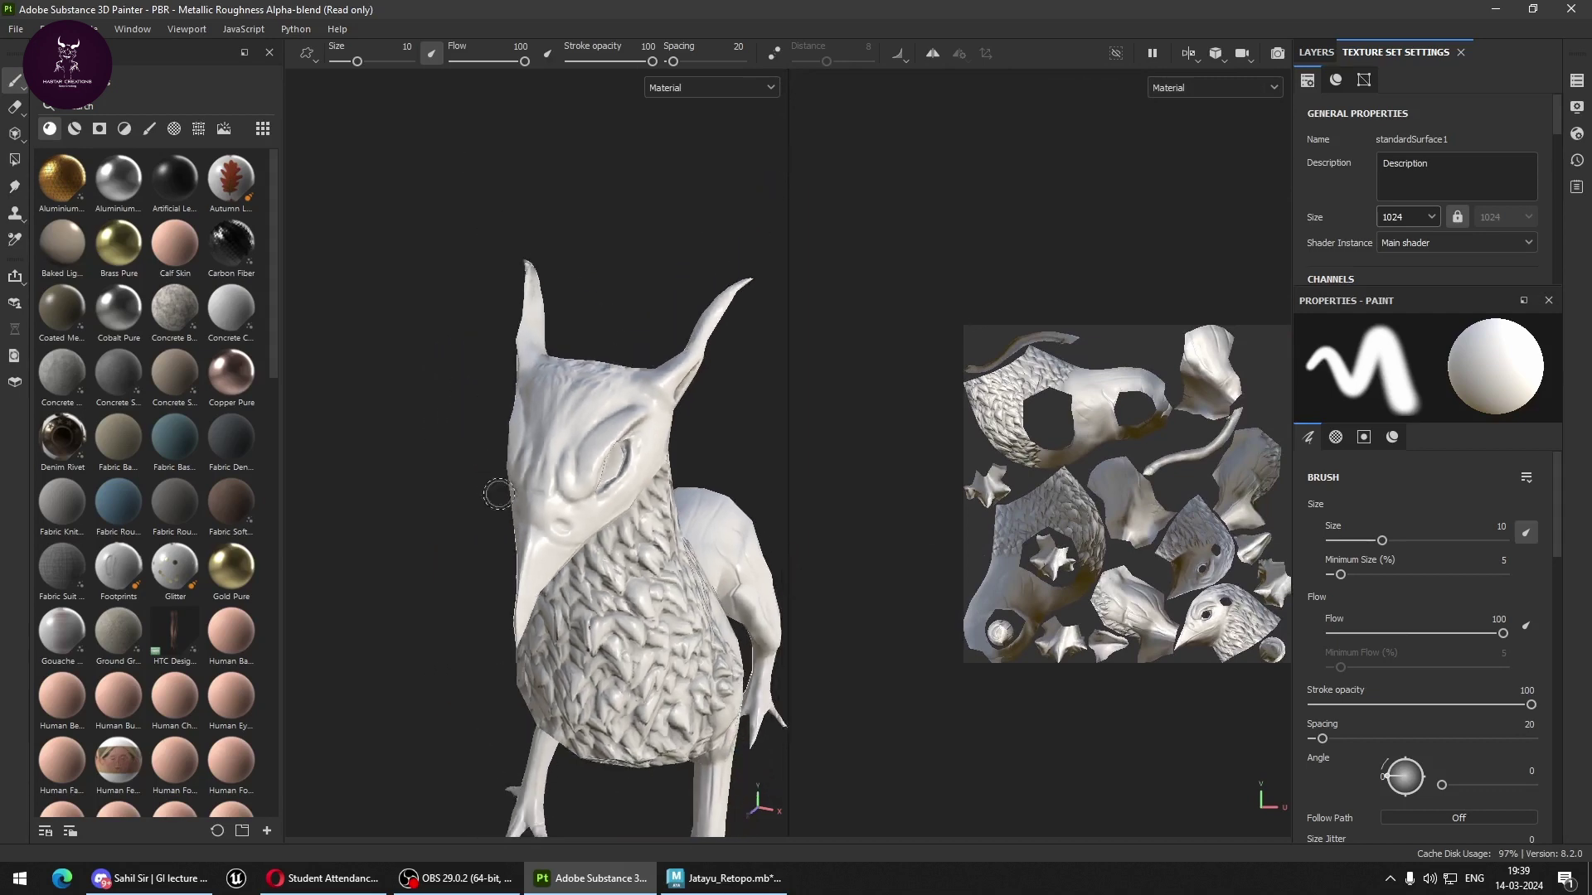
alt+drag(535, 489, 464, 489)
scroll(535, 489, up, 3)
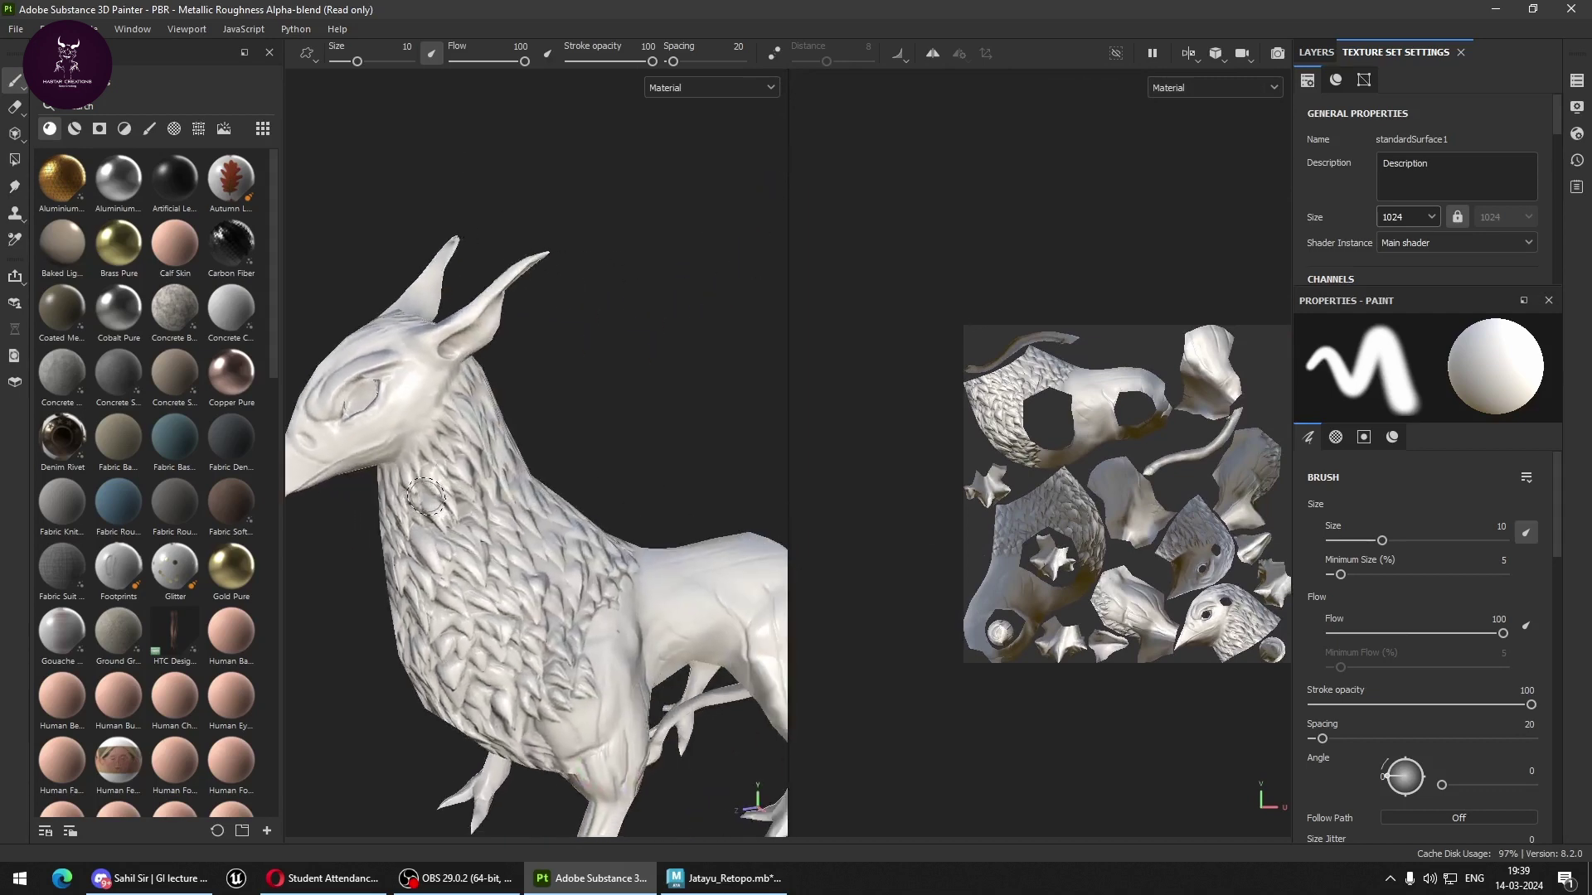
alt+drag(563, 525, 318, 445)
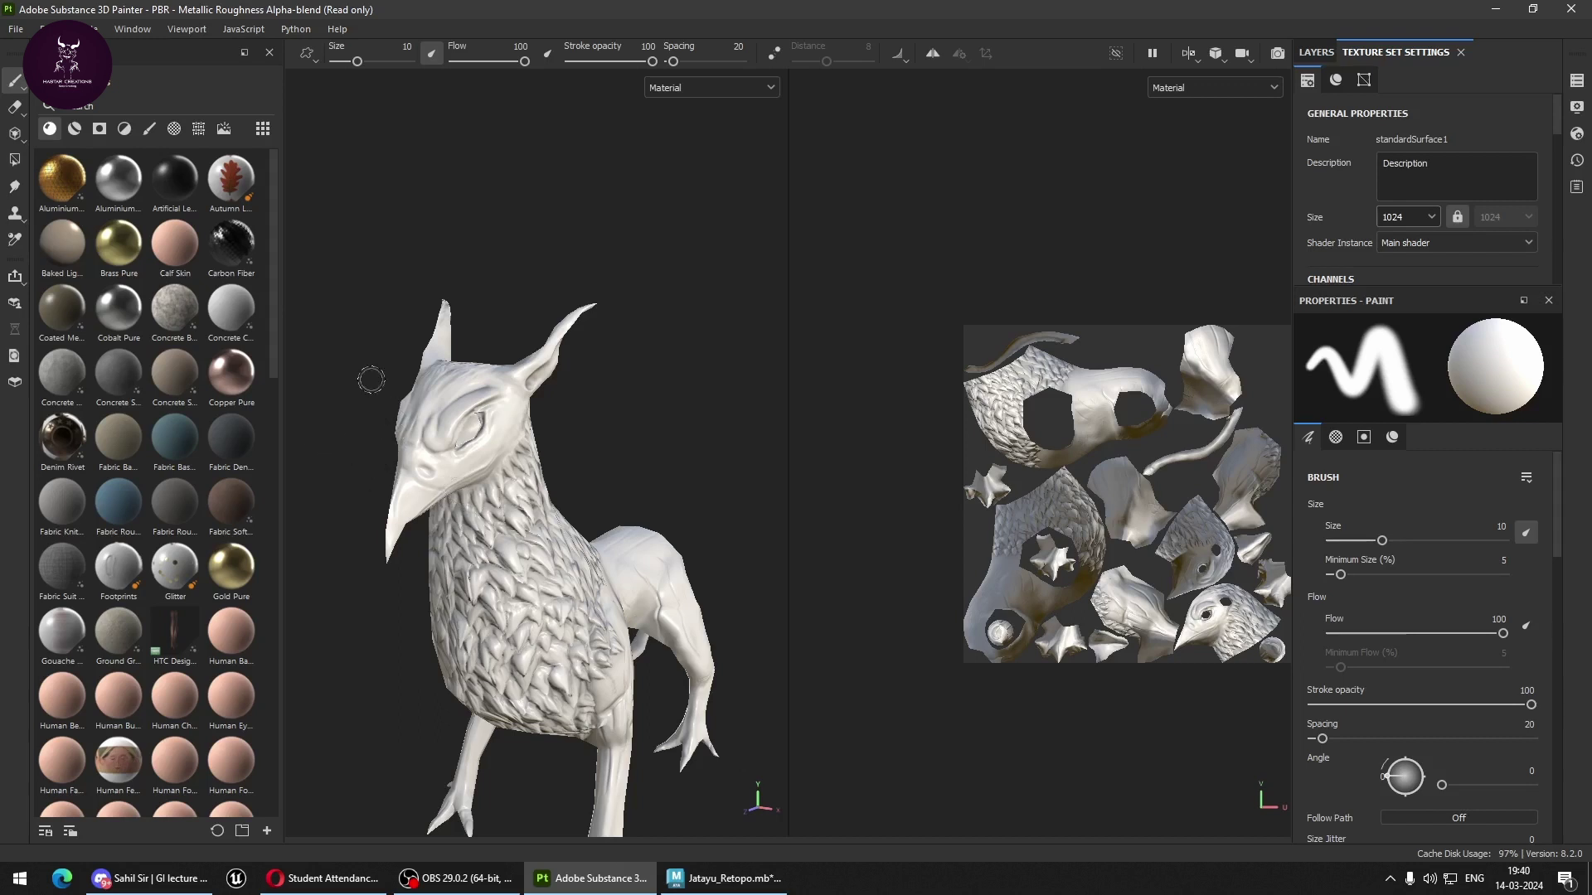
Search the shelf for 'skin' and list the skin smart materials.
click(99, 129)
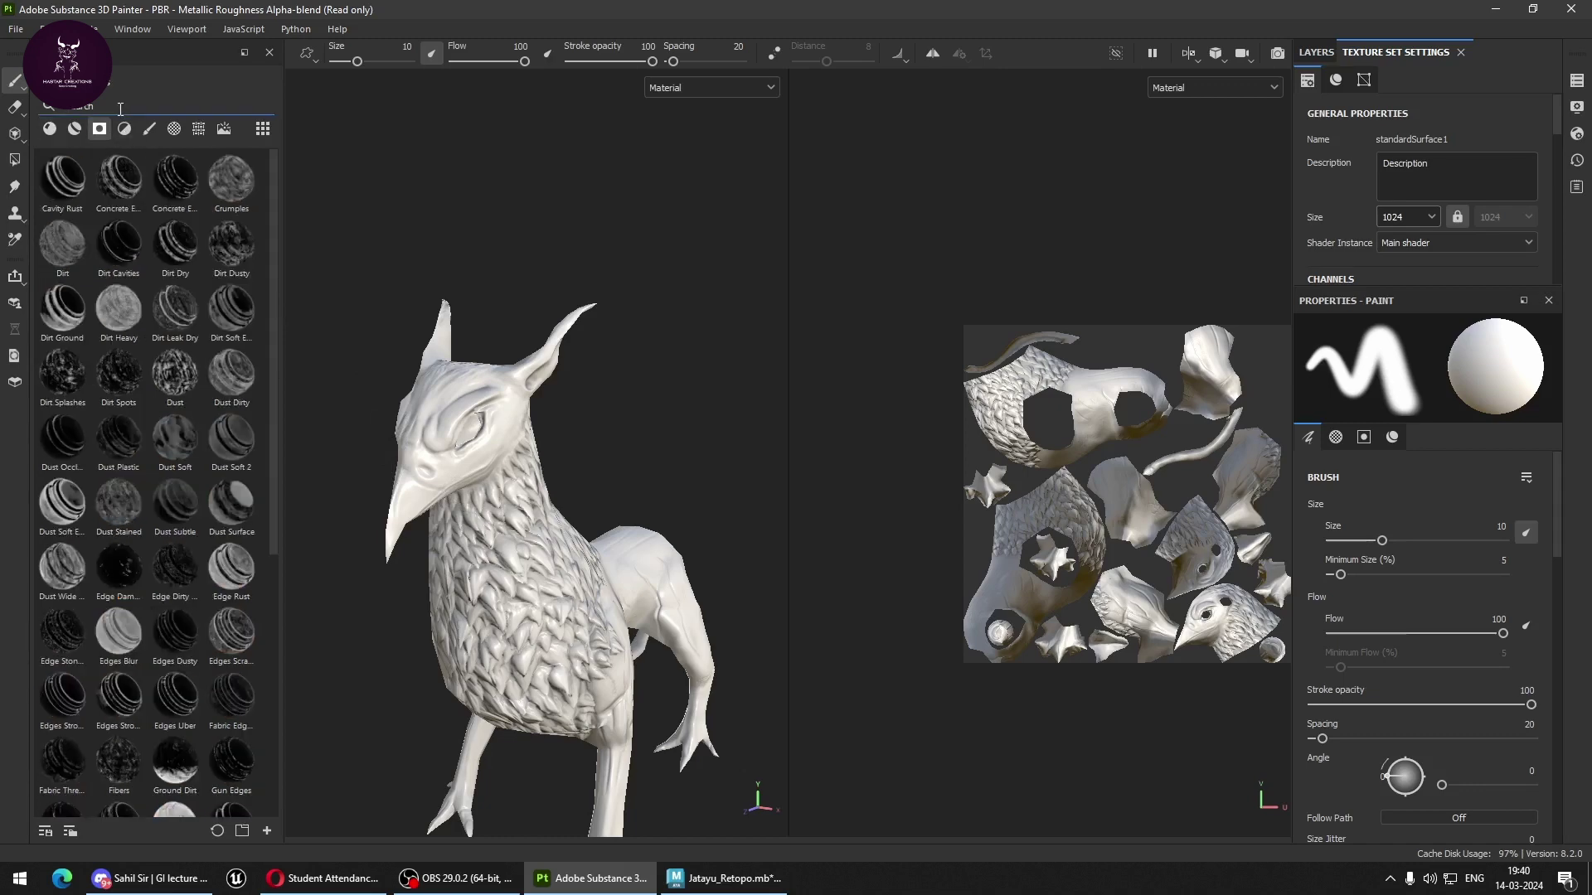
text(skin)
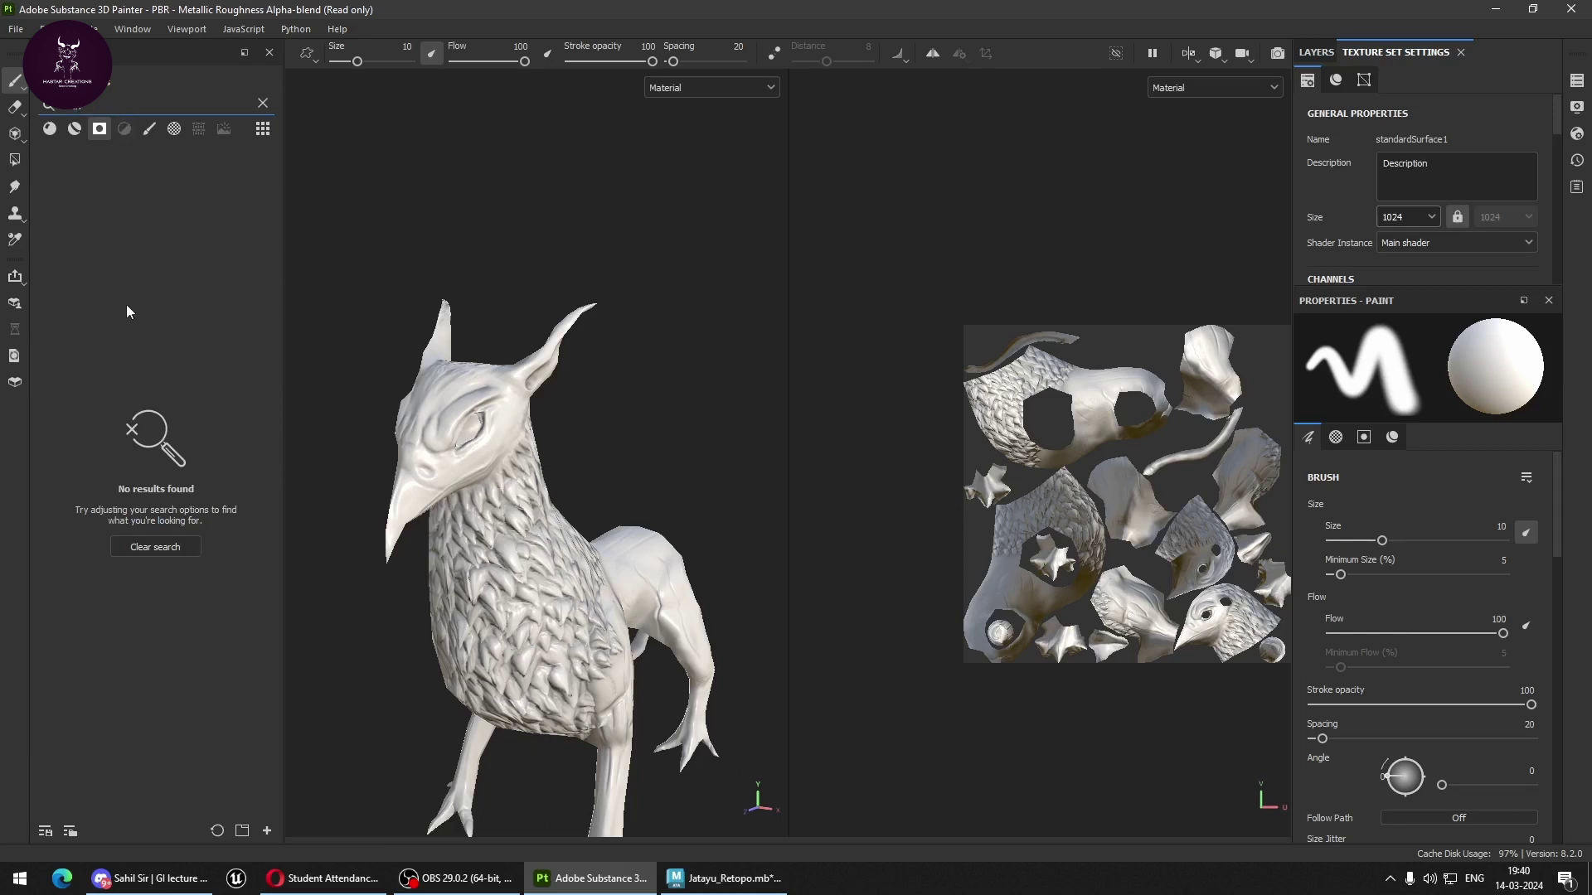
click(75, 130)
click(75, 129)
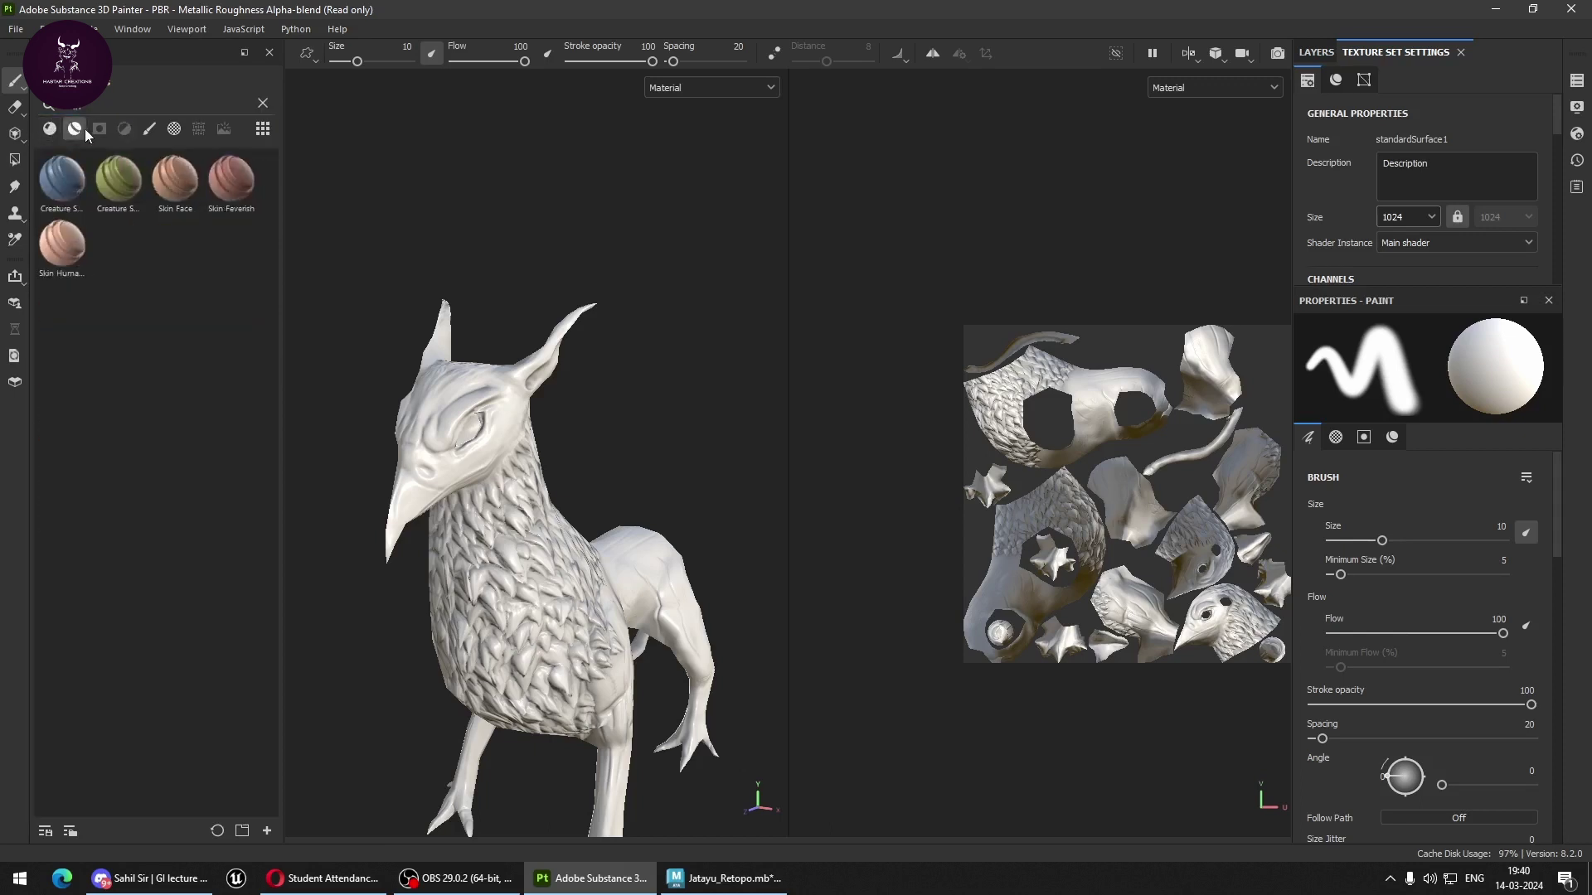
mouse_move(117, 177)
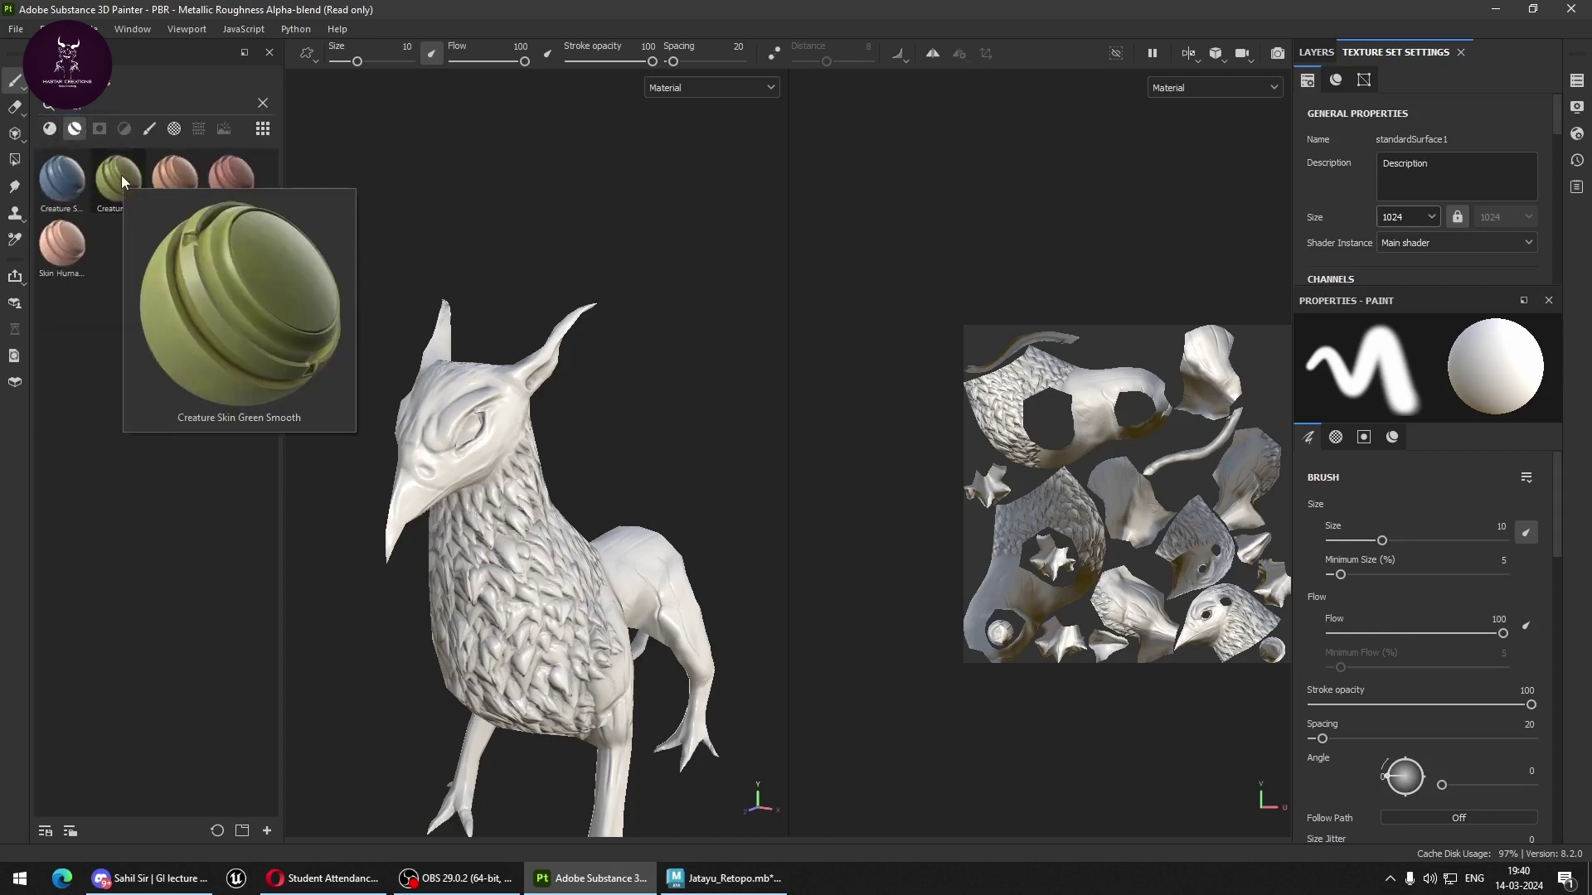
Try the blue creature skin material on the model, inspect it, then undo it.
drag(63, 178, 484, 400)
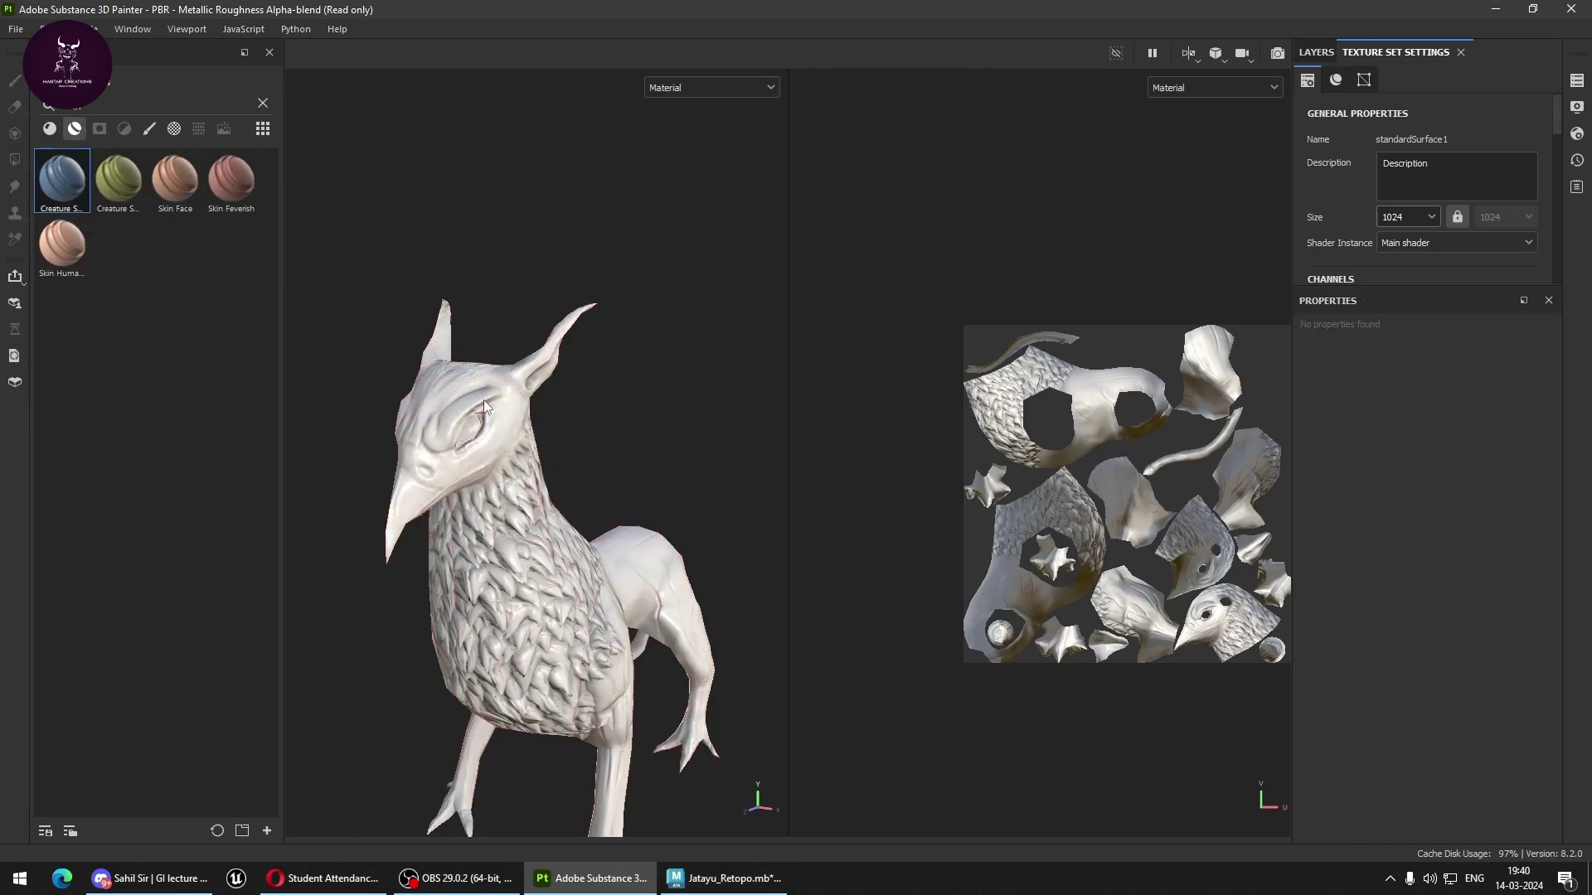
mouse_move(629, 509)
alt+mouse_down()
mouse_move(574, 554)
mouse_move(605, 469)
alt+mouse_up()
scroll(694, 569, up, 3)
alt+middle_drag(694, 568, 576, 750)
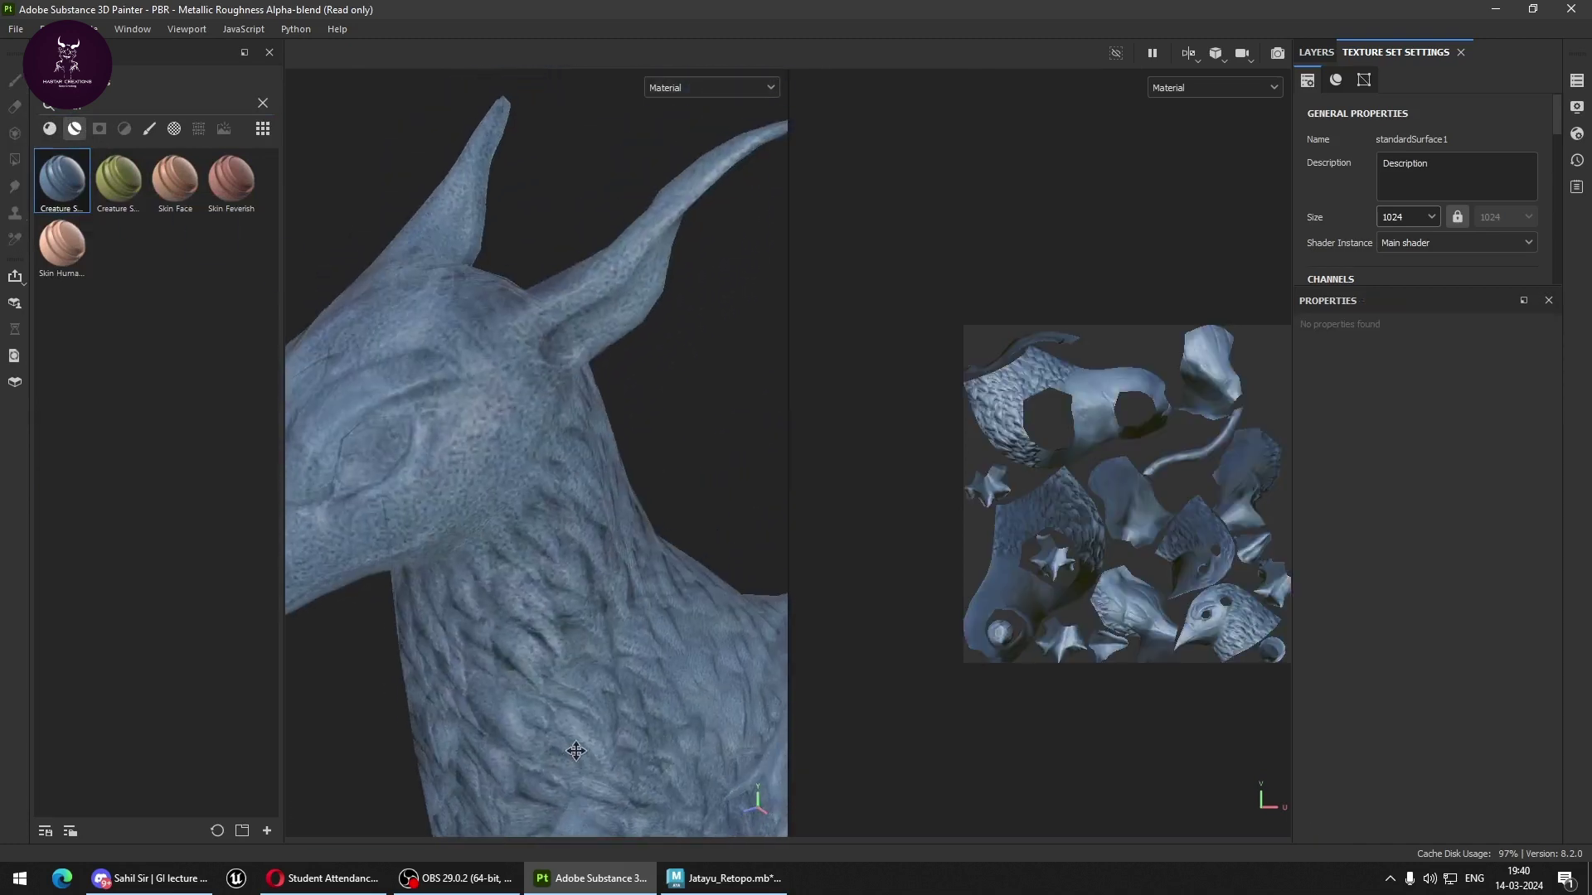
mouse_move(576, 750)
alt+mouse_down()
mouse_move(650, 643)
mouse_move(699, 650)
alt+mouse_up()
key(ctrl+z)
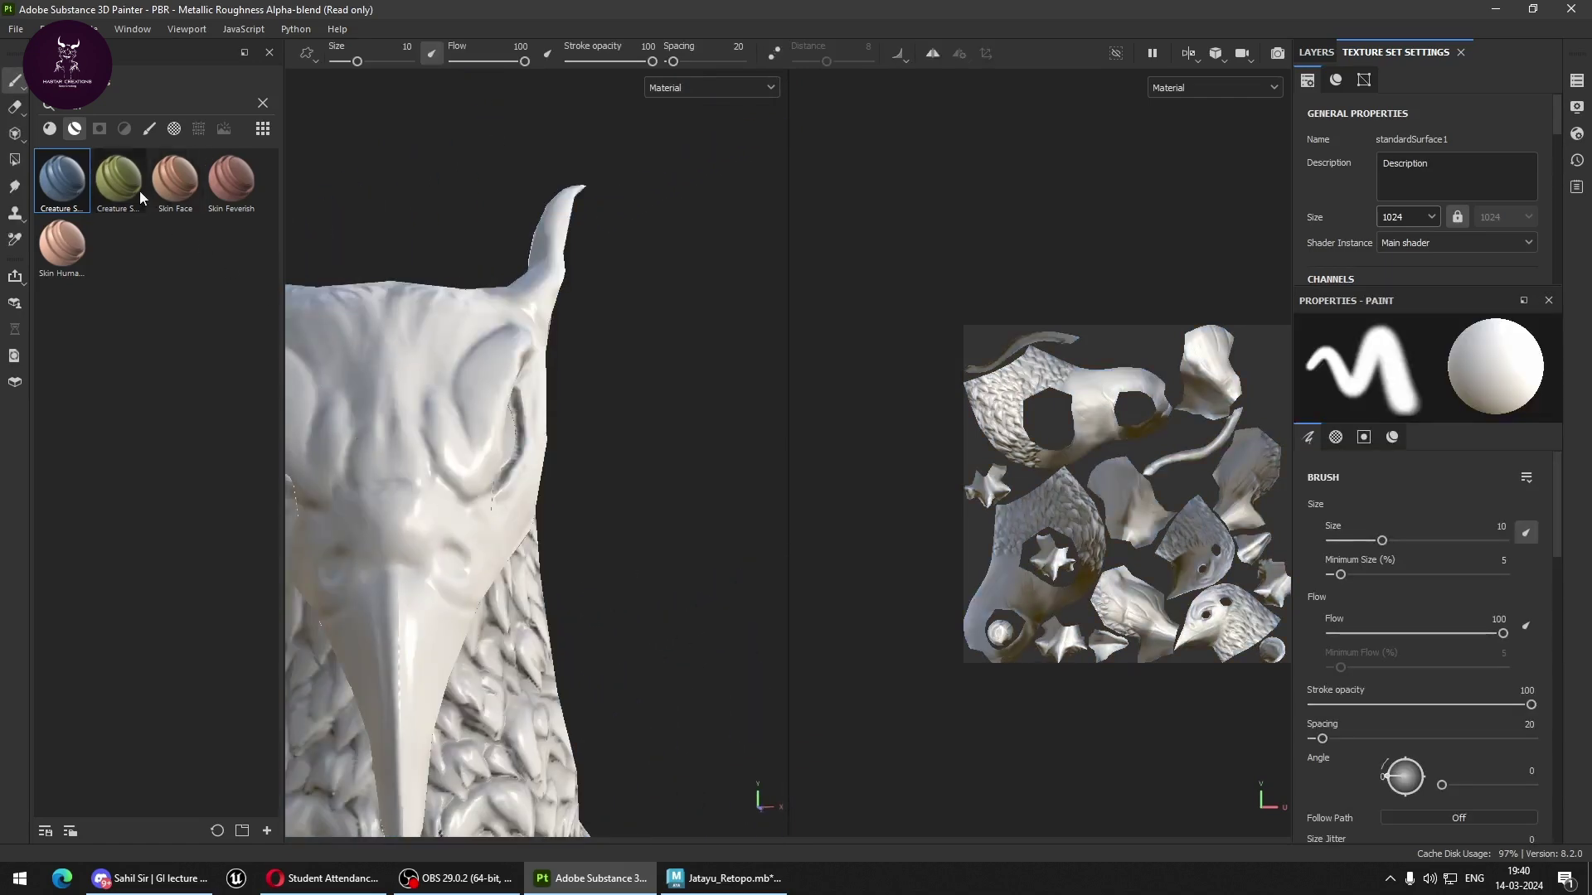
Apply Creature Skin Green Smooth, inspect the head and beak, and show the layer stack.
drag(141, 197, 414, 478)
drag(515, 504, 515, 504)
mouse_move(660, 564)
alt+mouse_down()
mouse_move(483, 605)
mouse_move(569, 694)
mouse_move(590, 640)
alt+mouse_up()
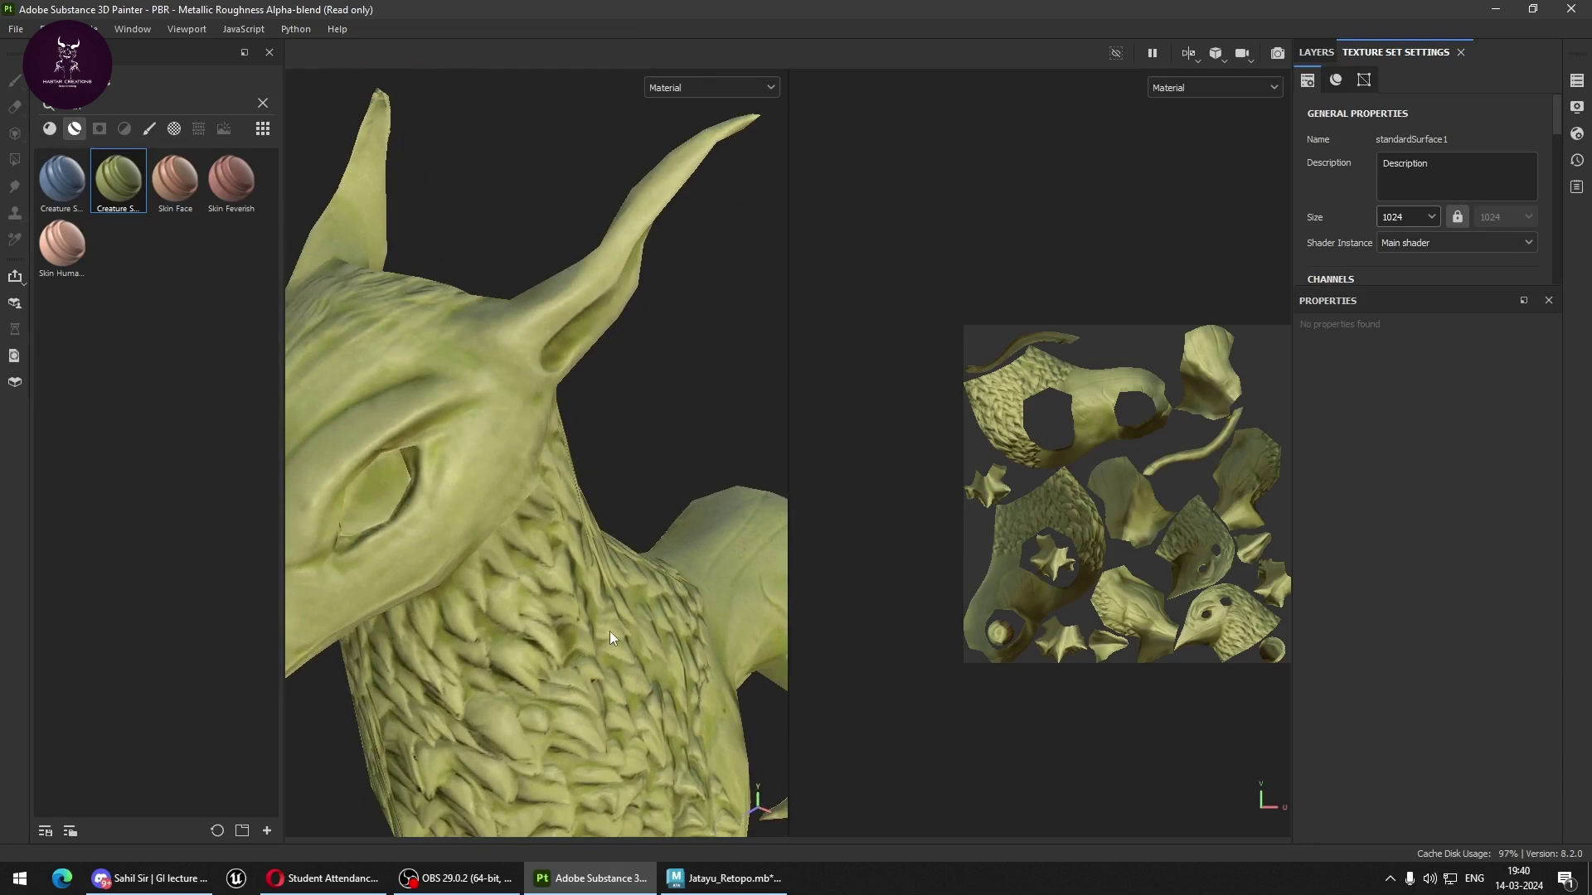
scroll(609, 630, down, 3)
alt+drag(543, 561, 522, 539)
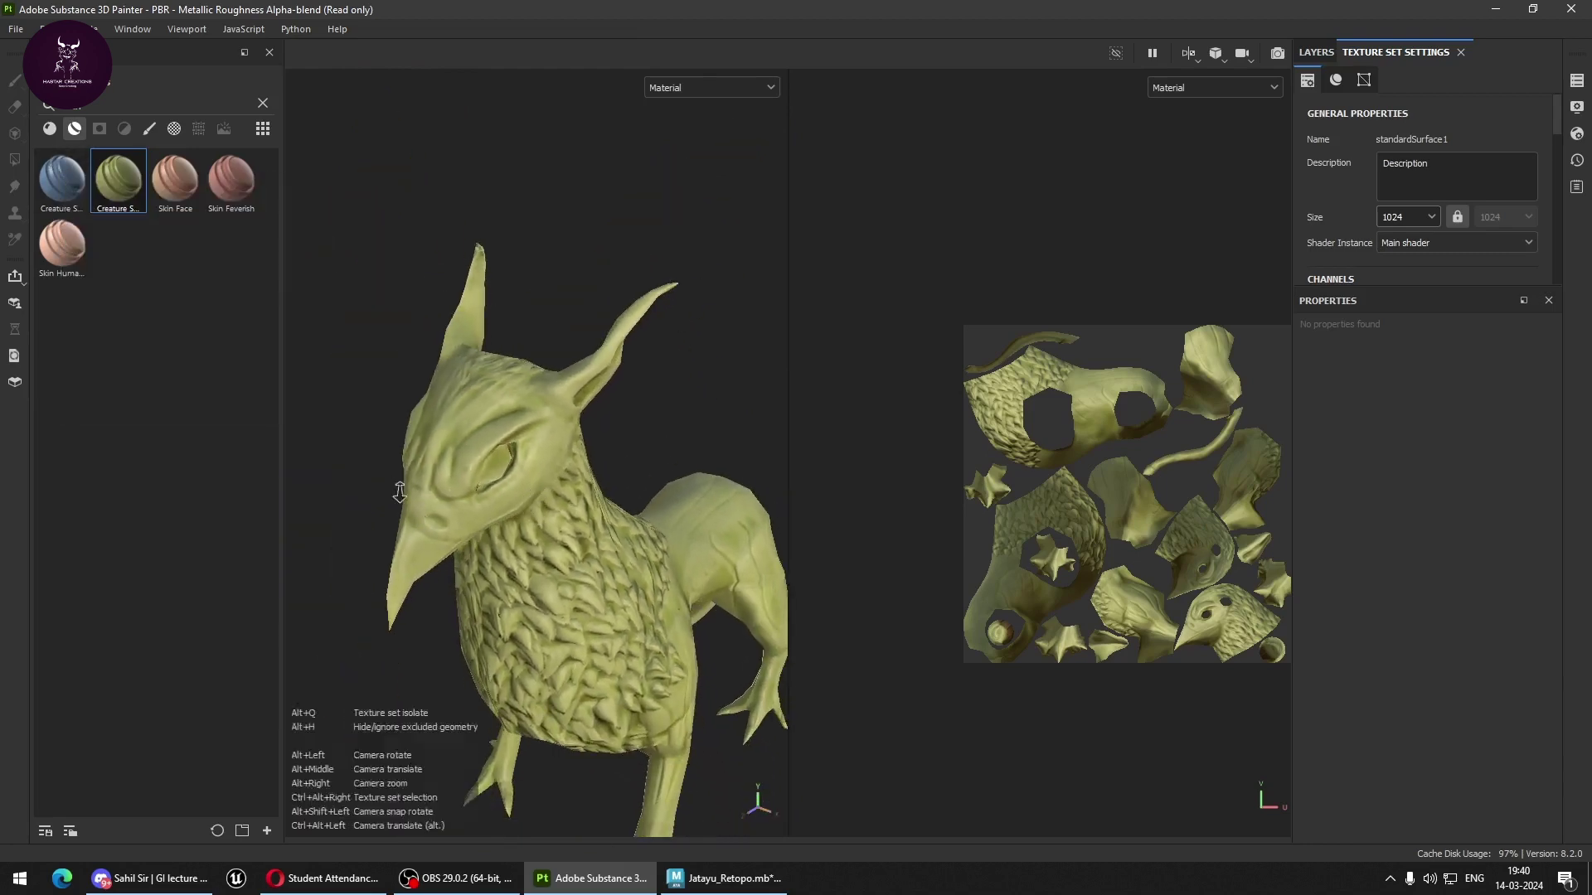
alt+right_drag(564, 580, 584, 567)
alt+drag(583, 566, 539, 461)
mouse_move(539, 461)
alt+right_down()
mouse_move(530, 436)
mouse_move(610, 505)
mouse_move(679, 288)
alt+right_up()
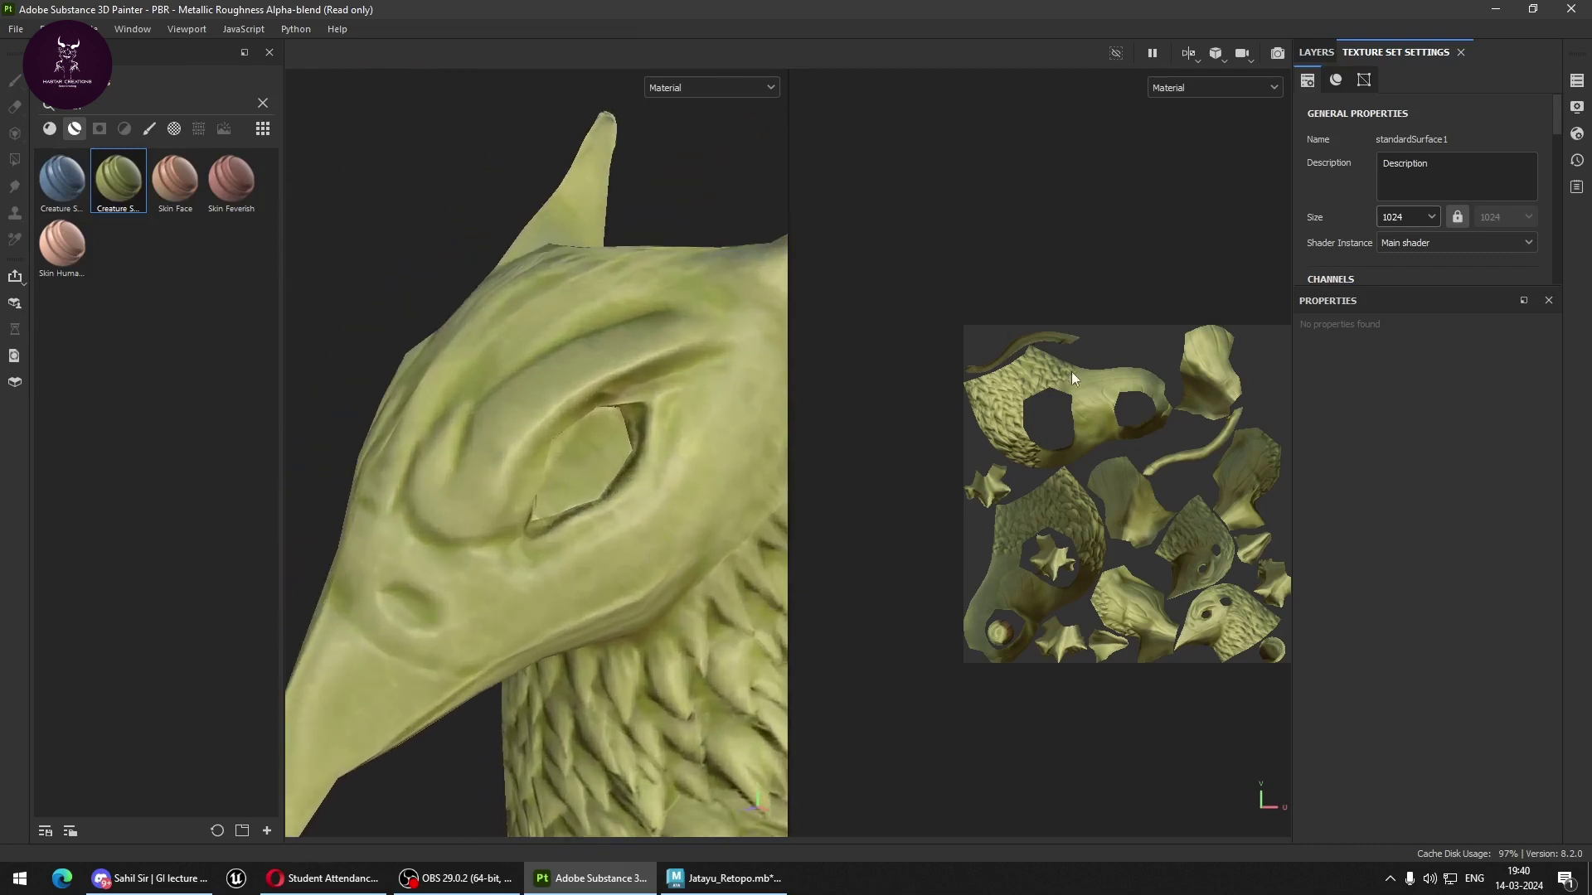
click(1304, 53)
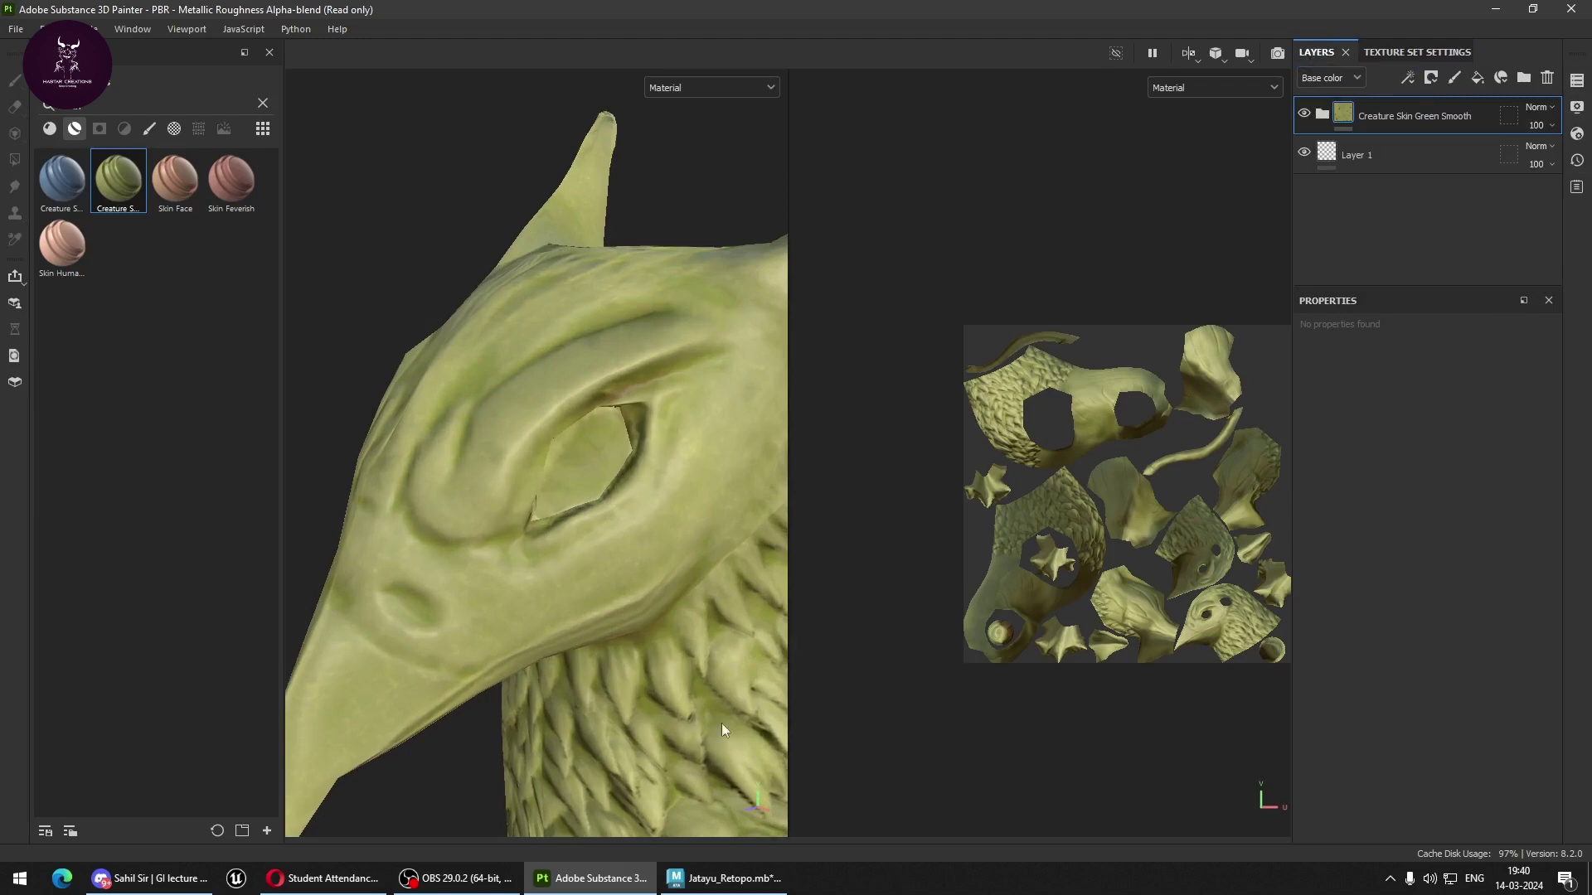
key(alt+Tab)
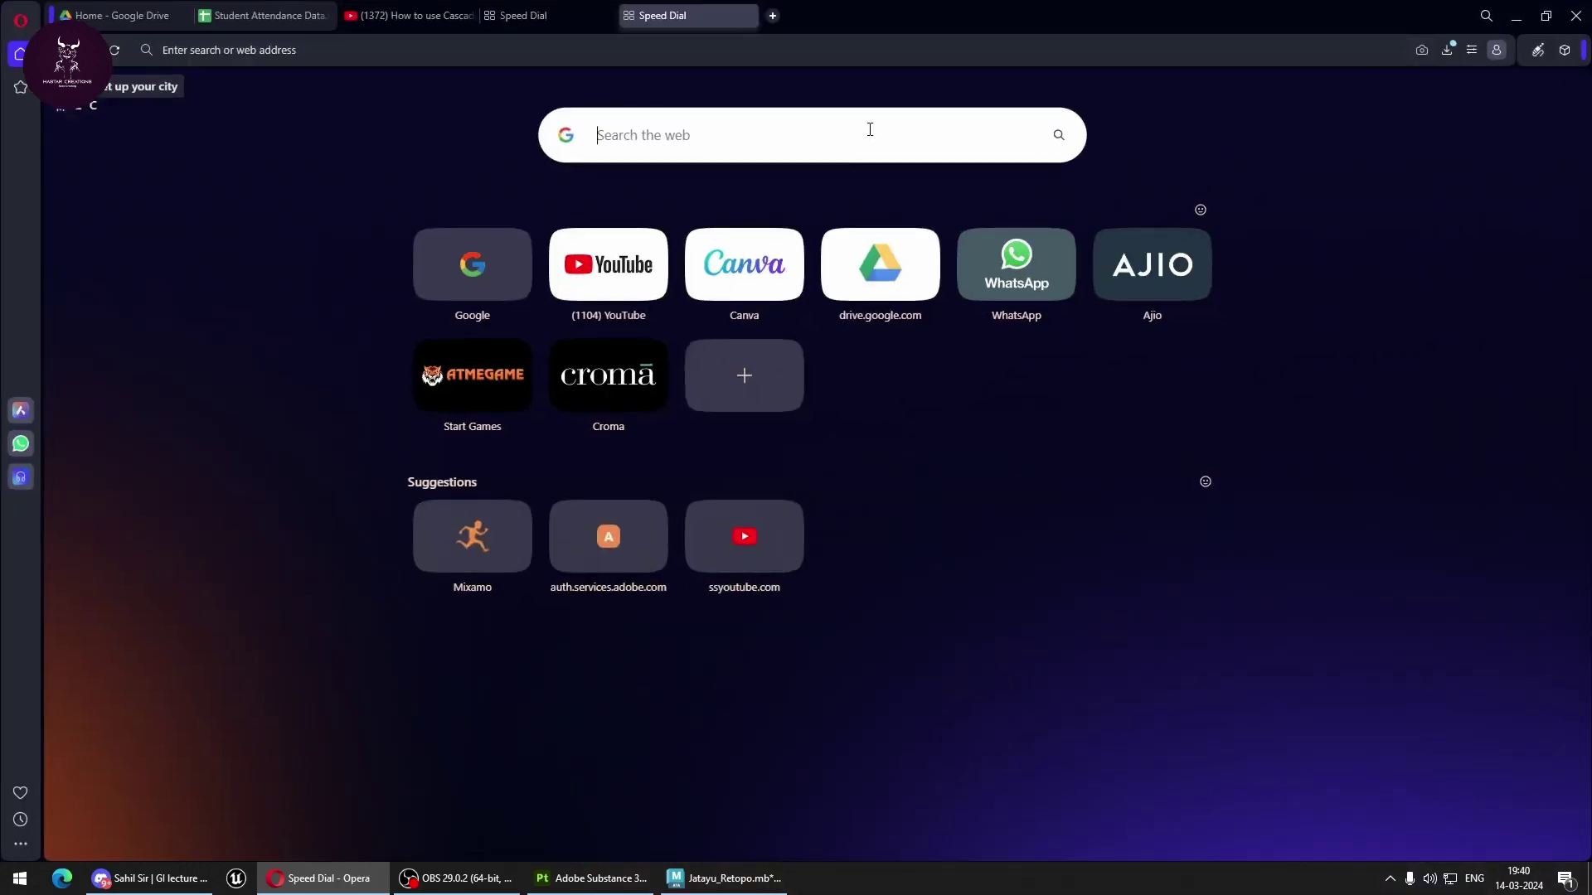
Search Google Images for 'creature eye' and preview the Monster Eyes and dragon eye results.
text(creature )
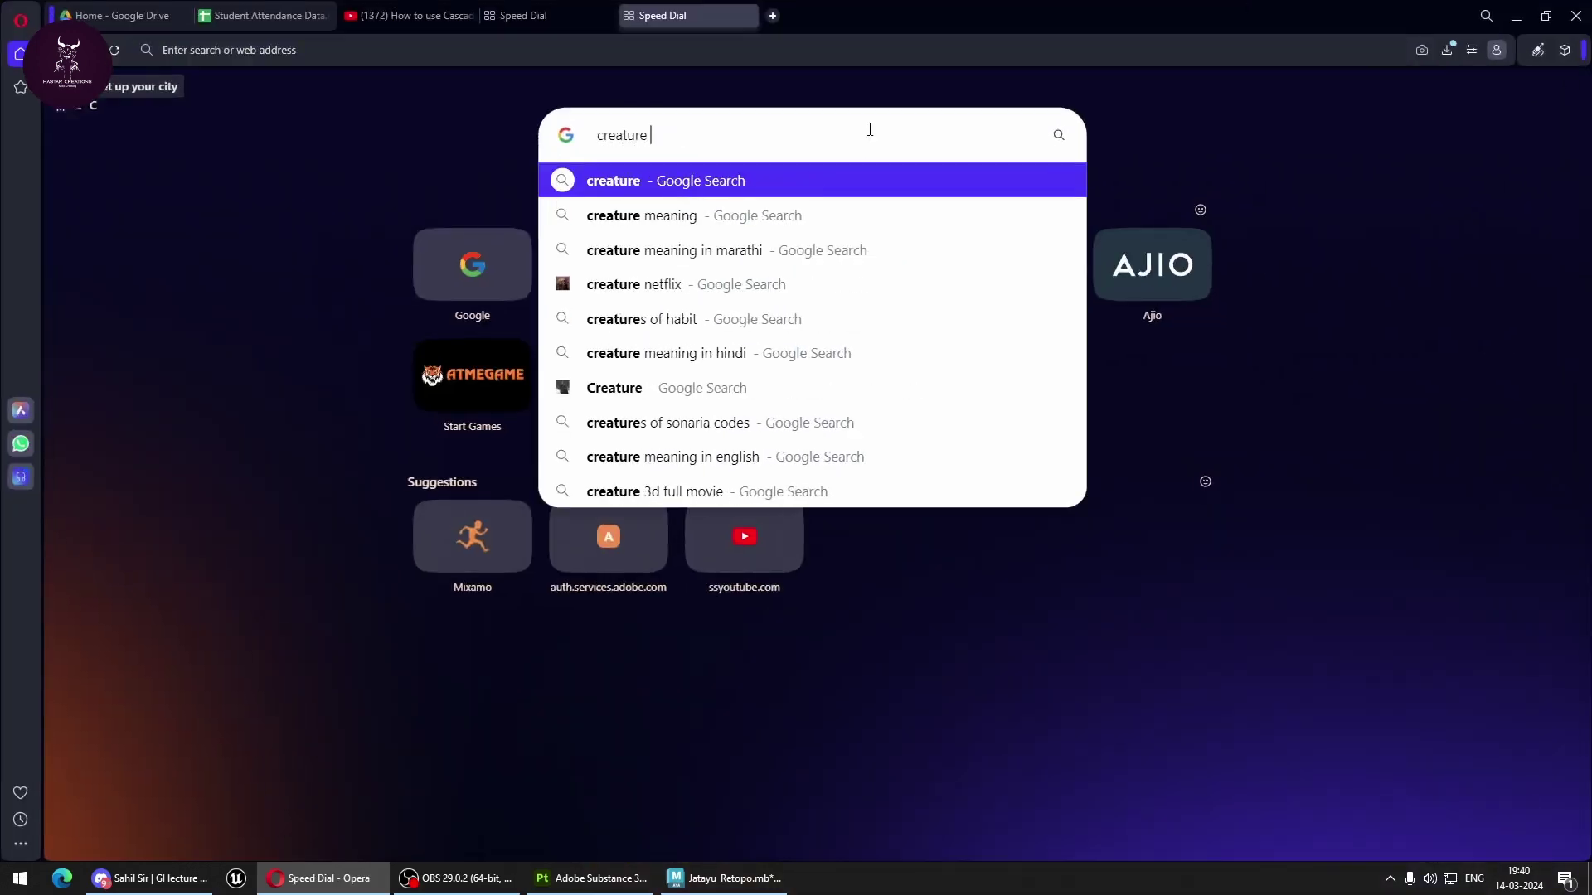
text(eye)
key(Return)
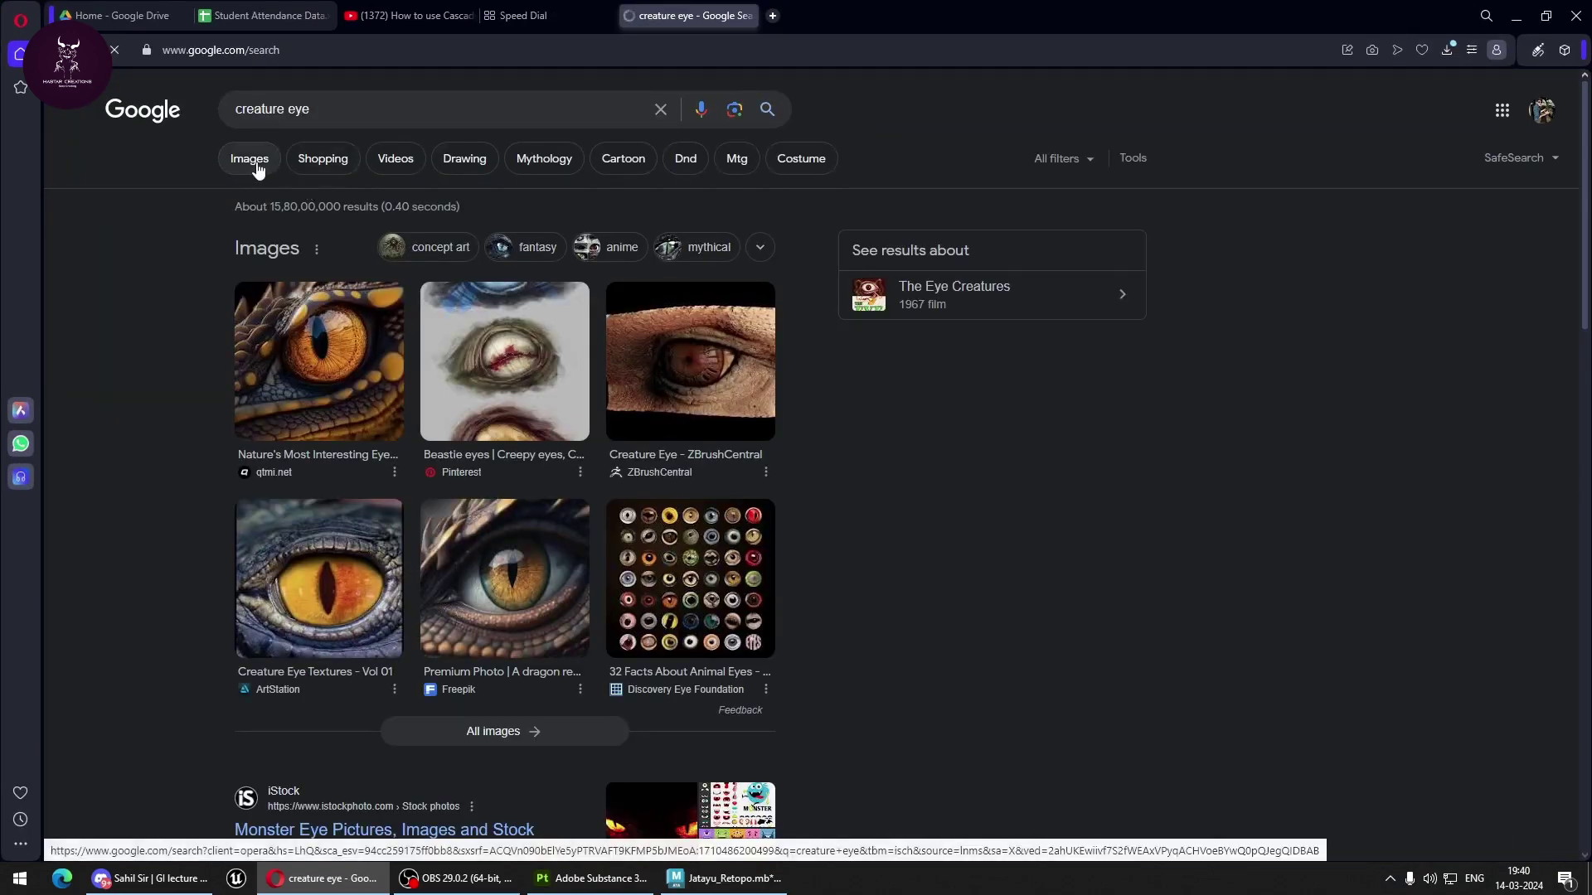
click(257, 163)
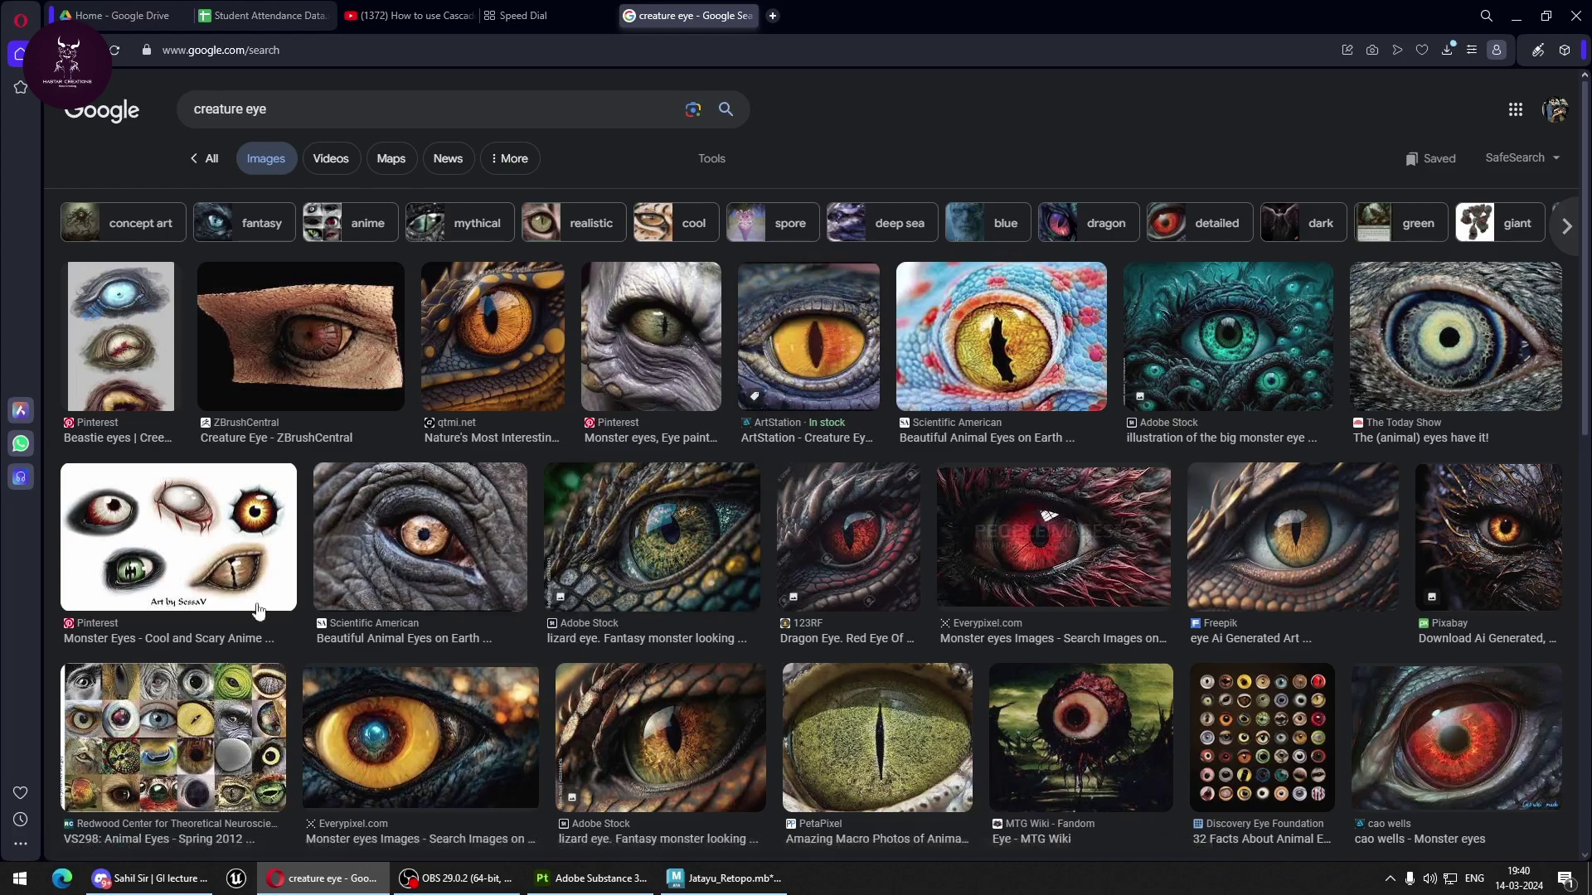
click(238, 570)
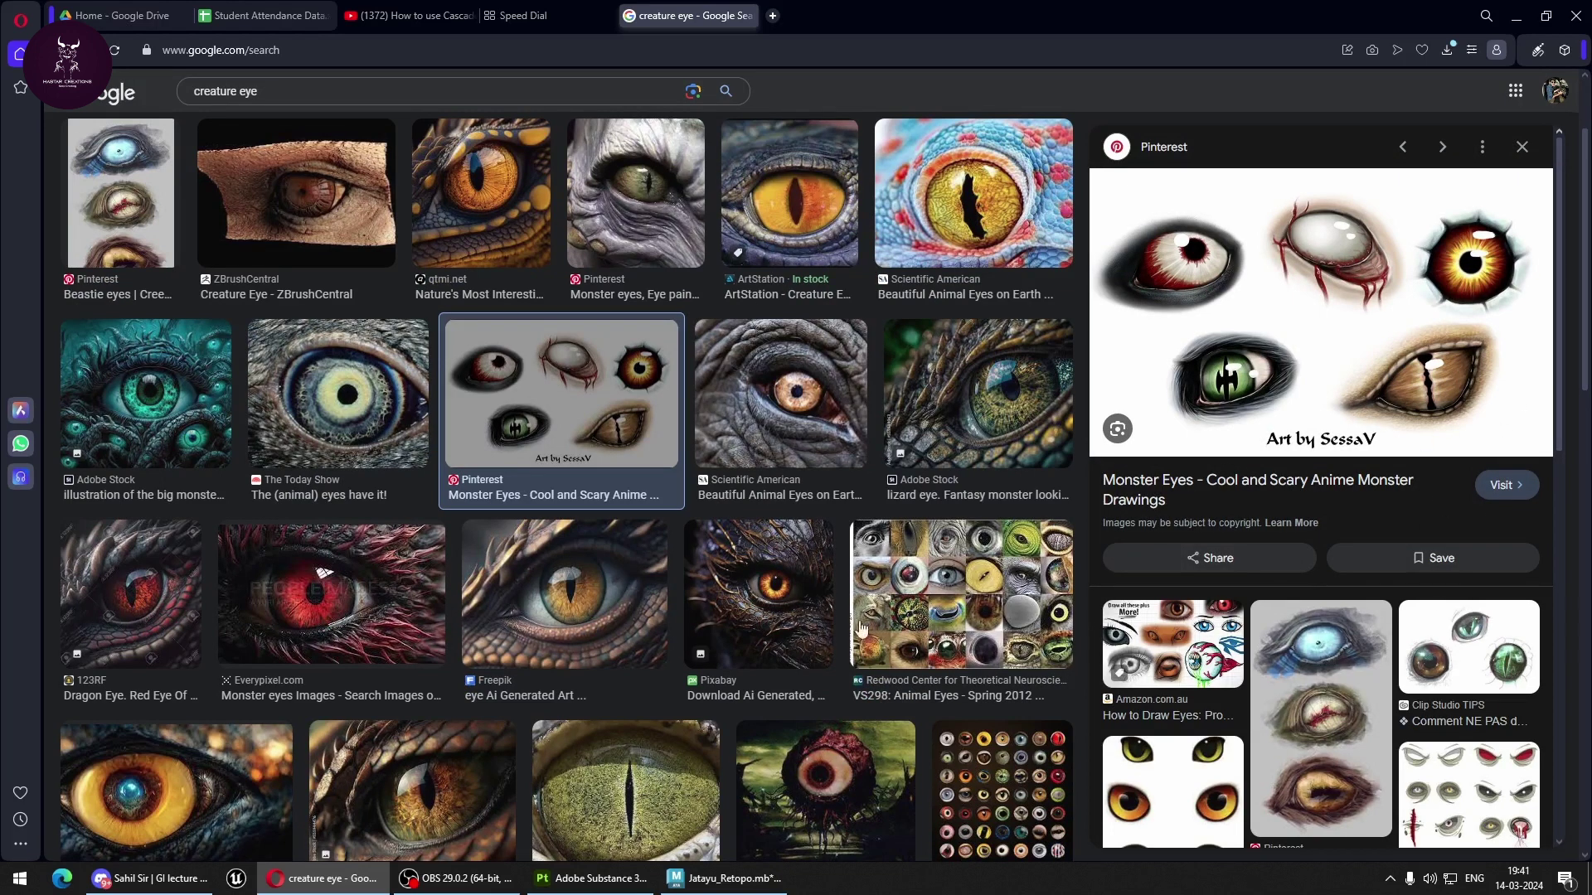
scroll(862, 630, down, 1)
click(563, 514)
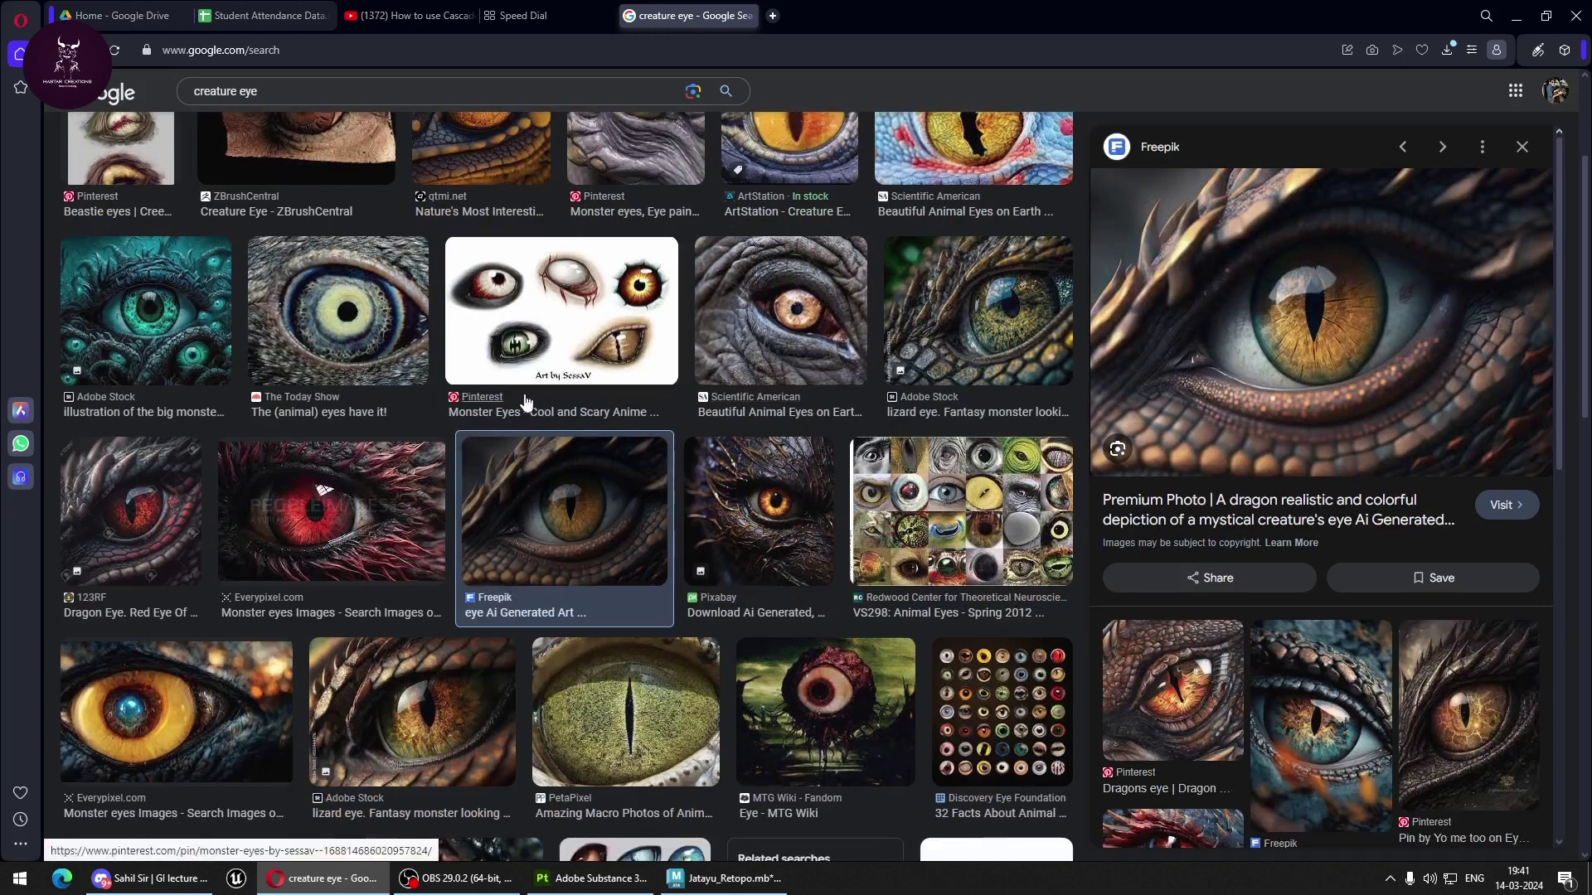
click(579, 329)
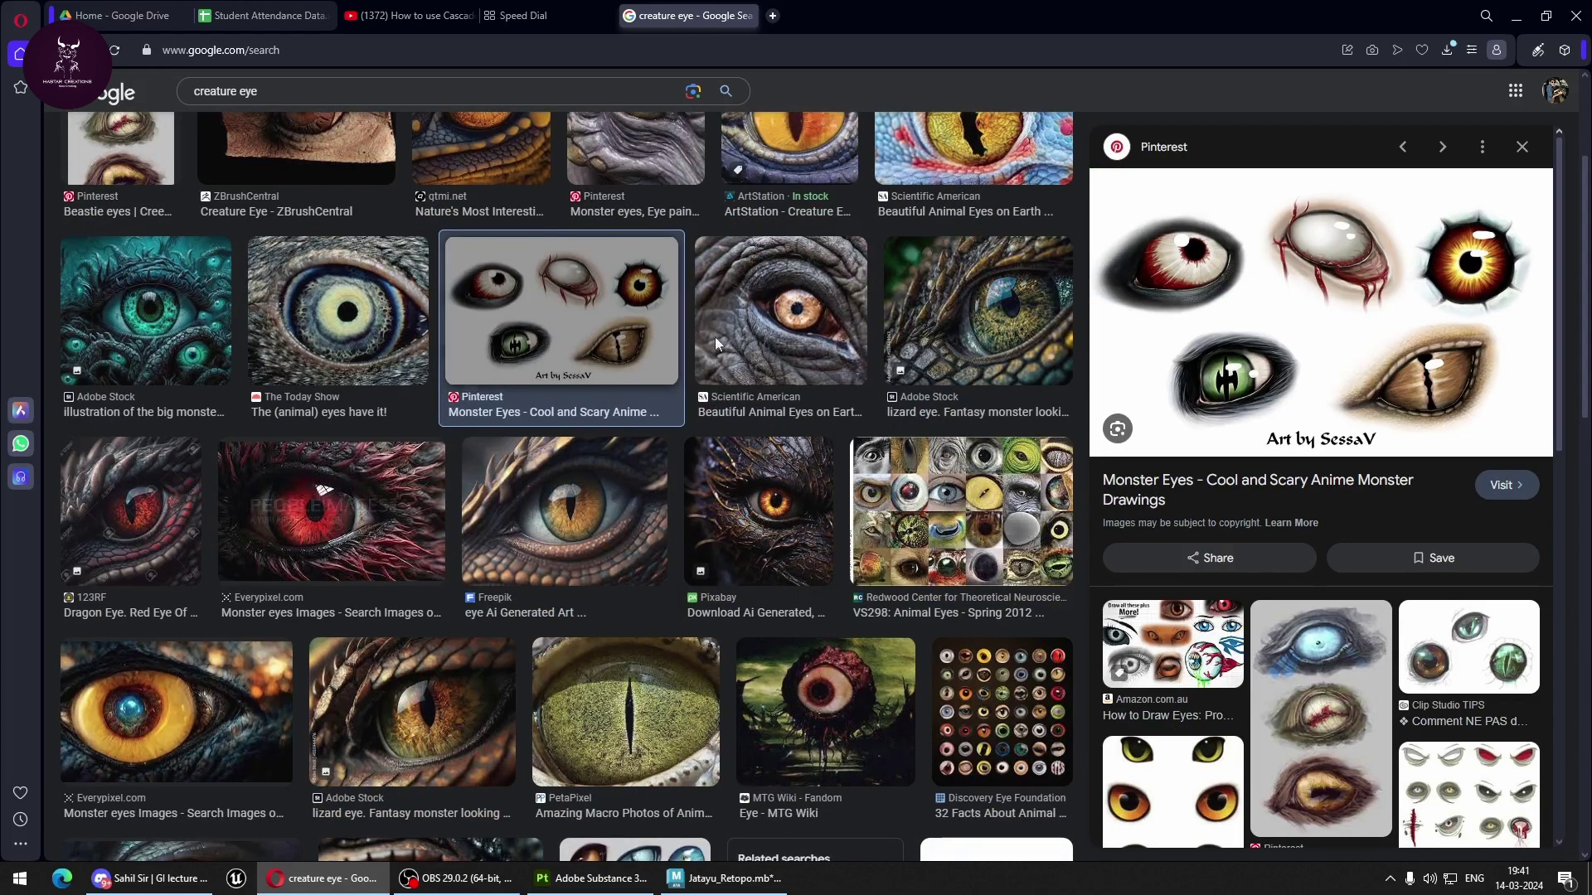
Save the animal eye close-up to Downloads as 491979-AT-Animals_Eyes_02.webp, then open File Explorer.
key(Left)
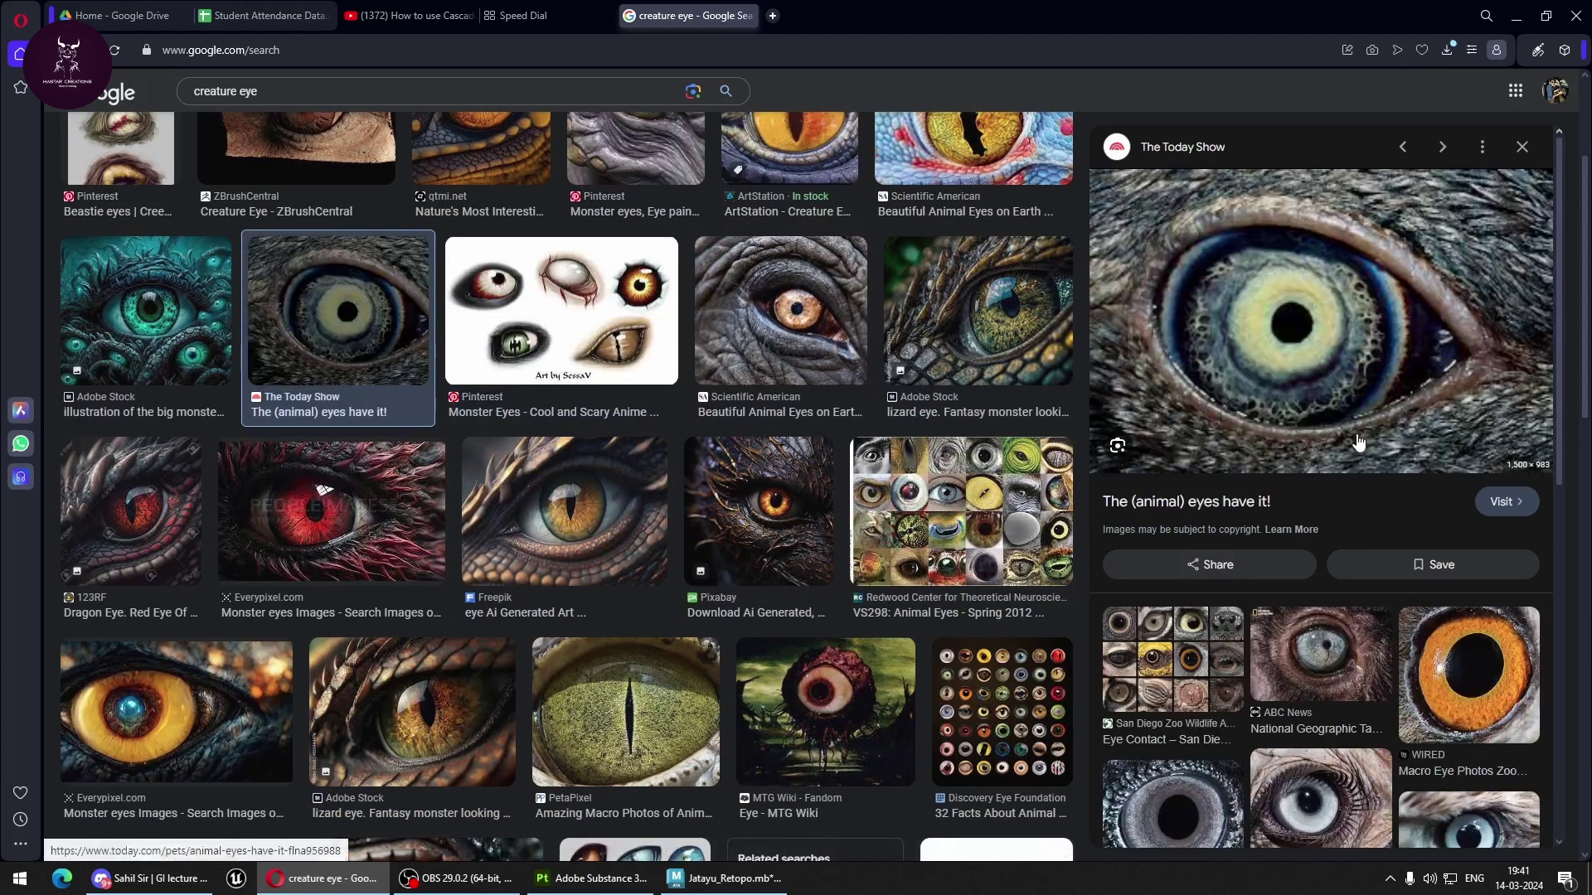
right_click(1351, 272)
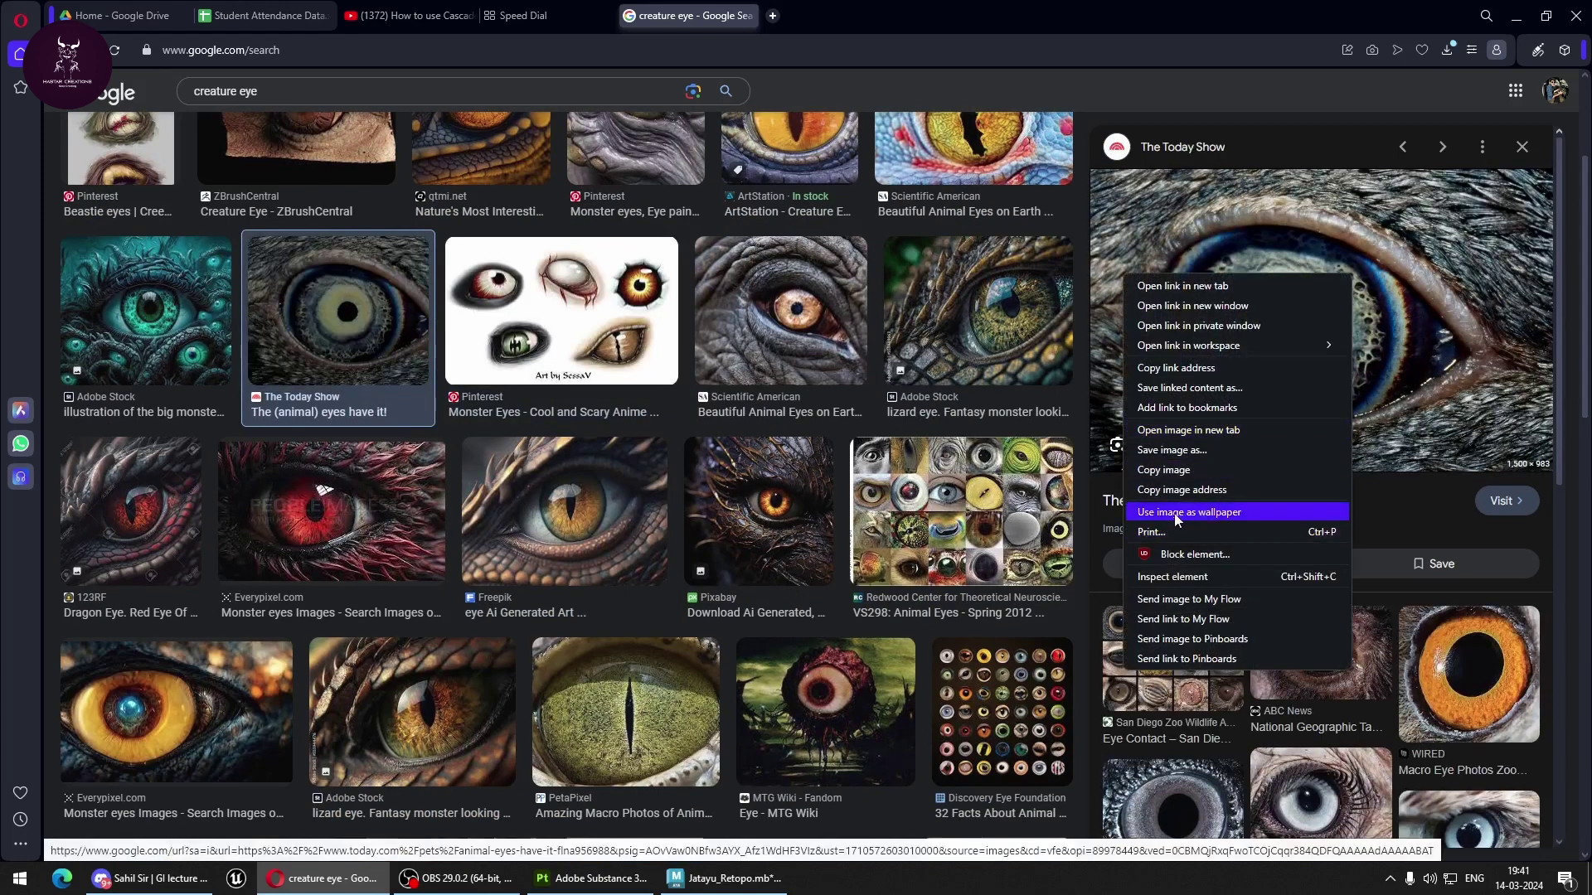
click(1172, 450)
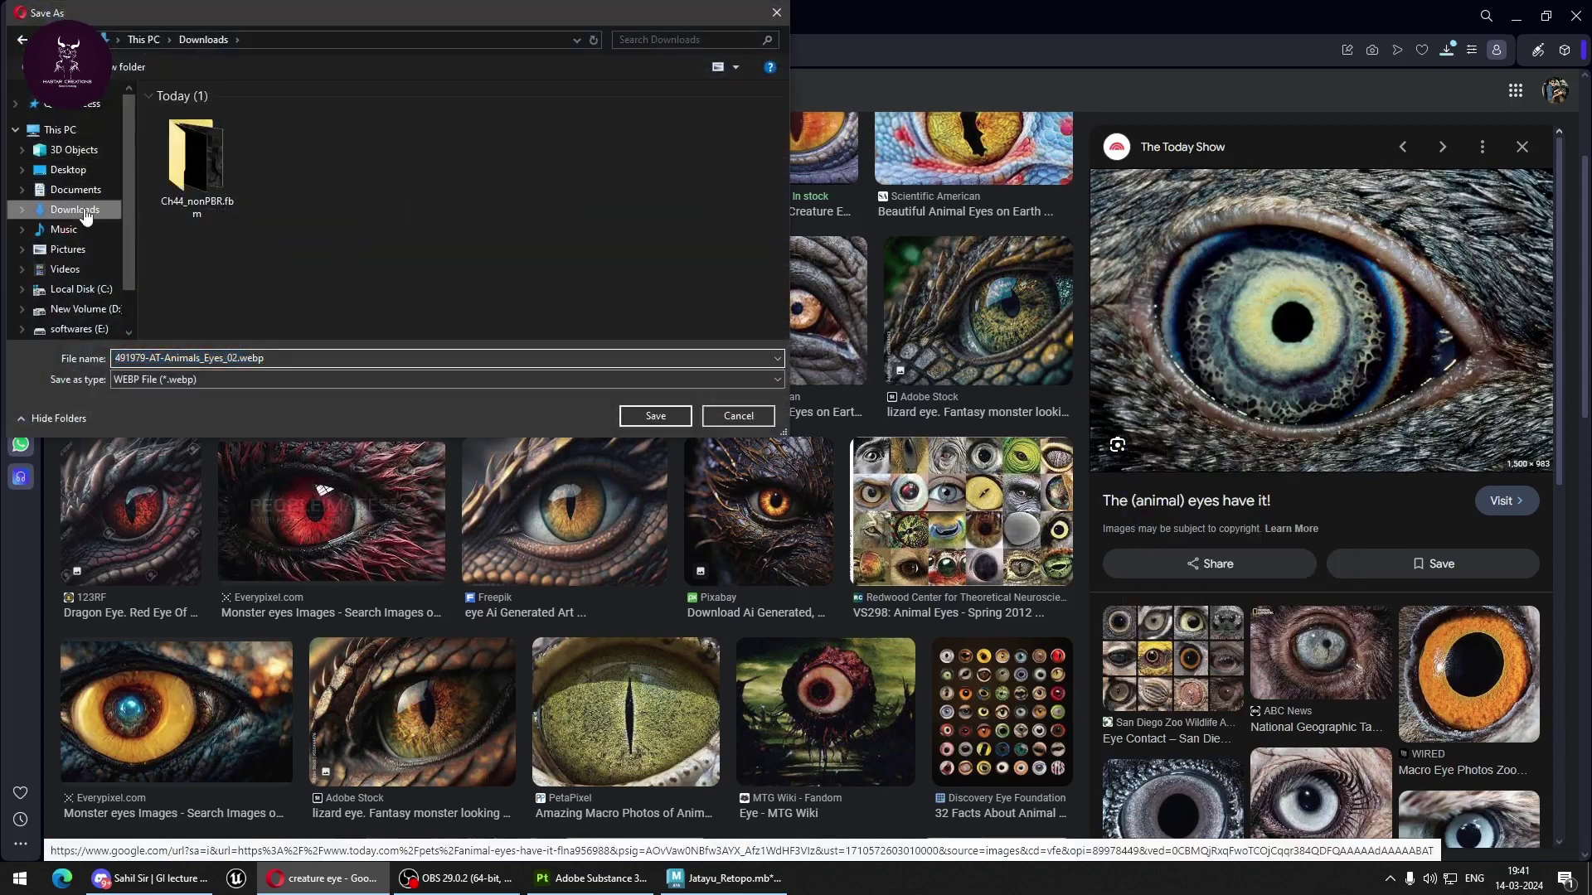
click(76, 213)
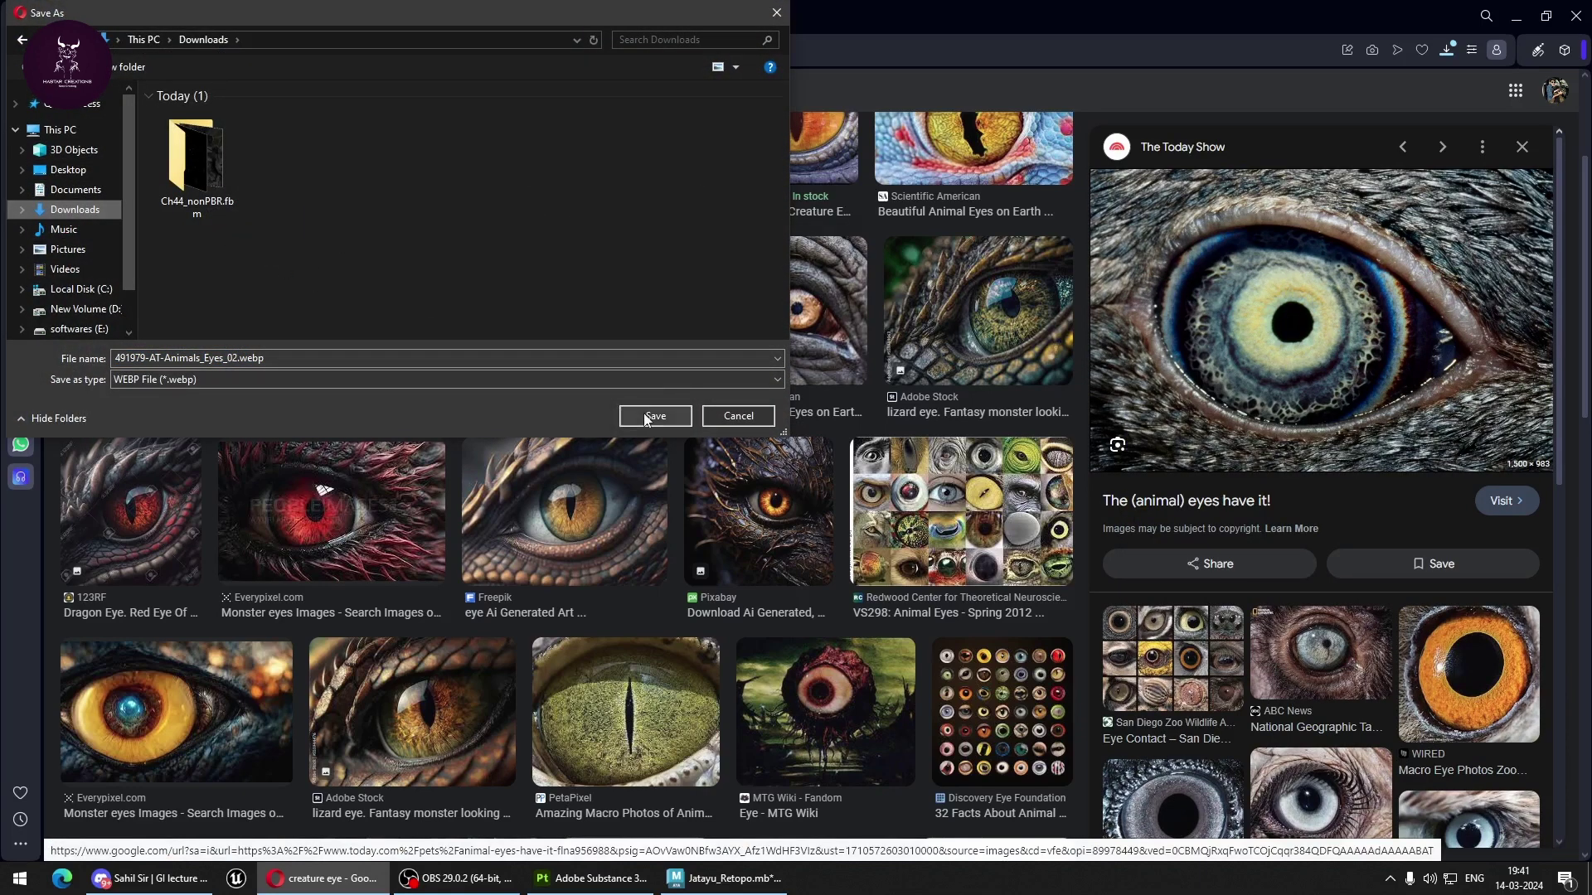
click(654, 417)
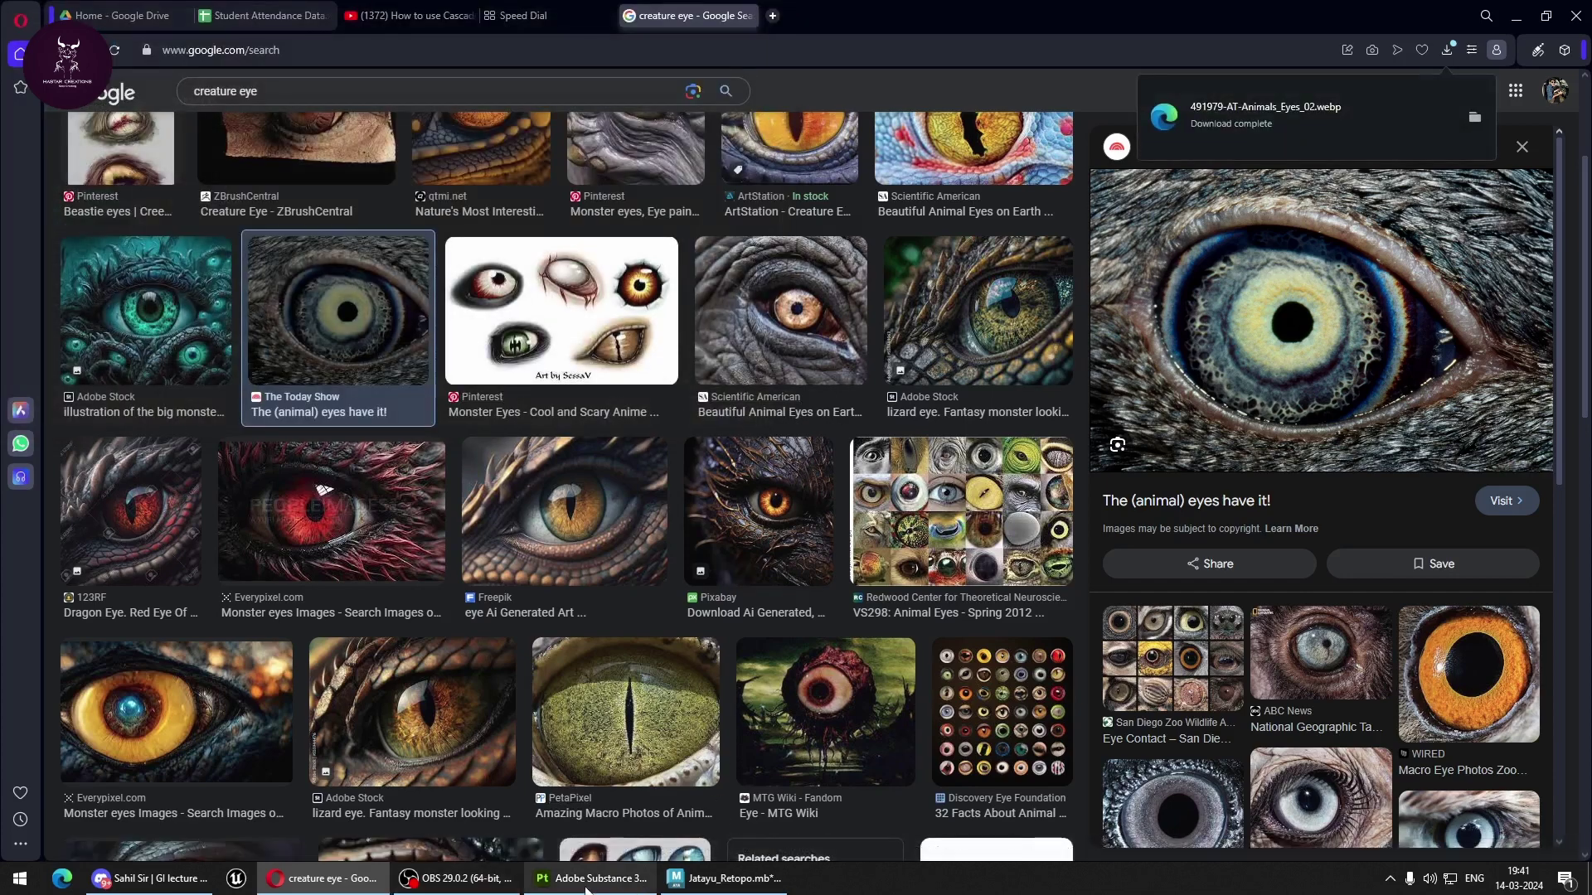
mouse_move(591, 878)
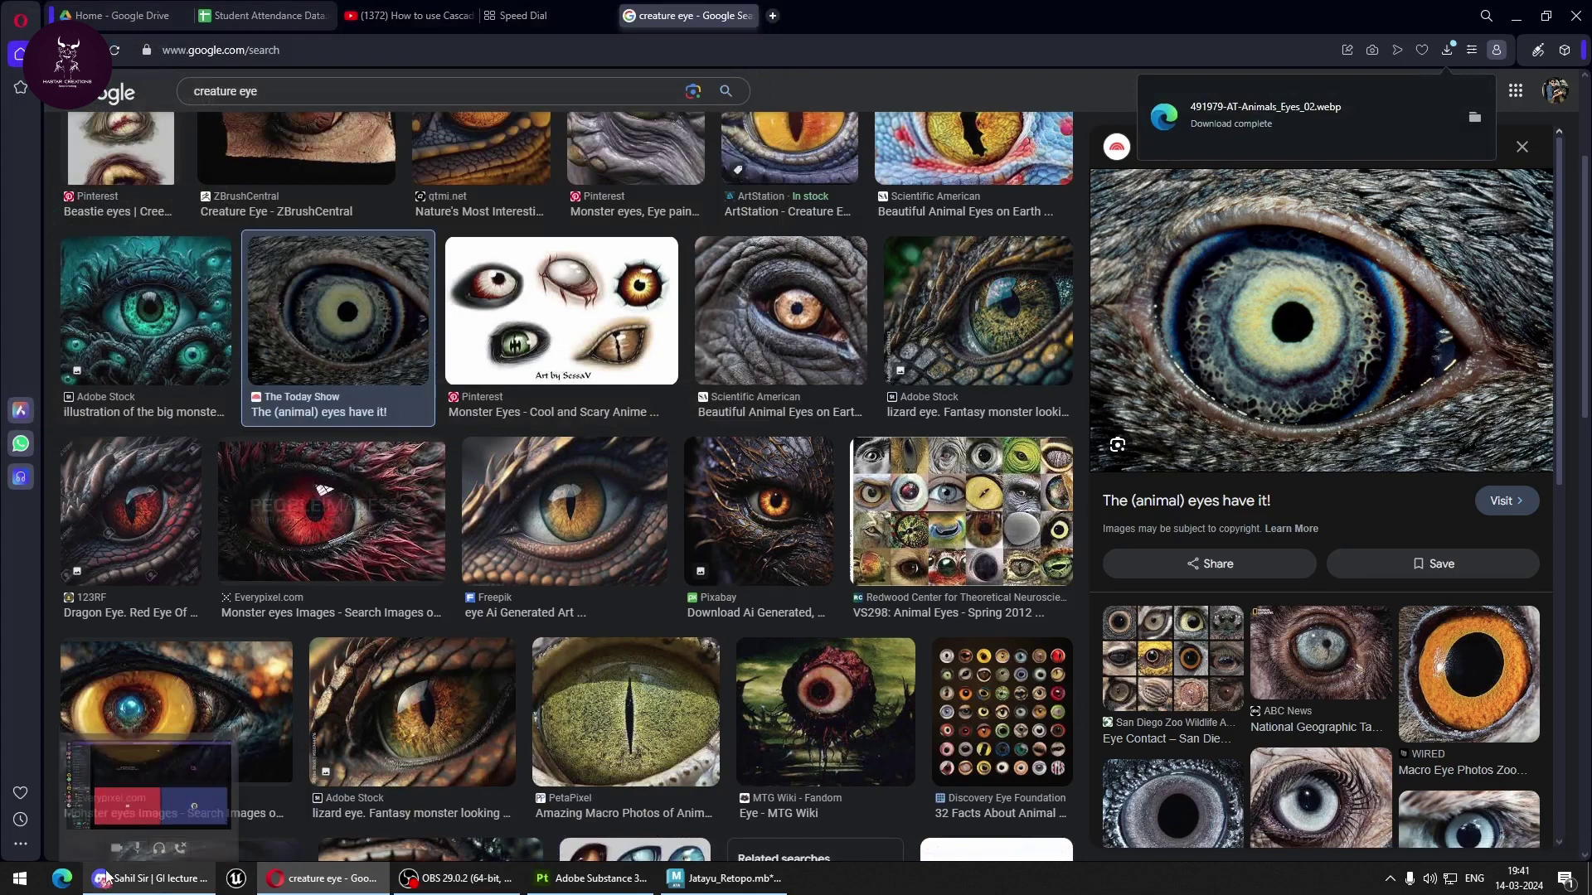
key(super+e)
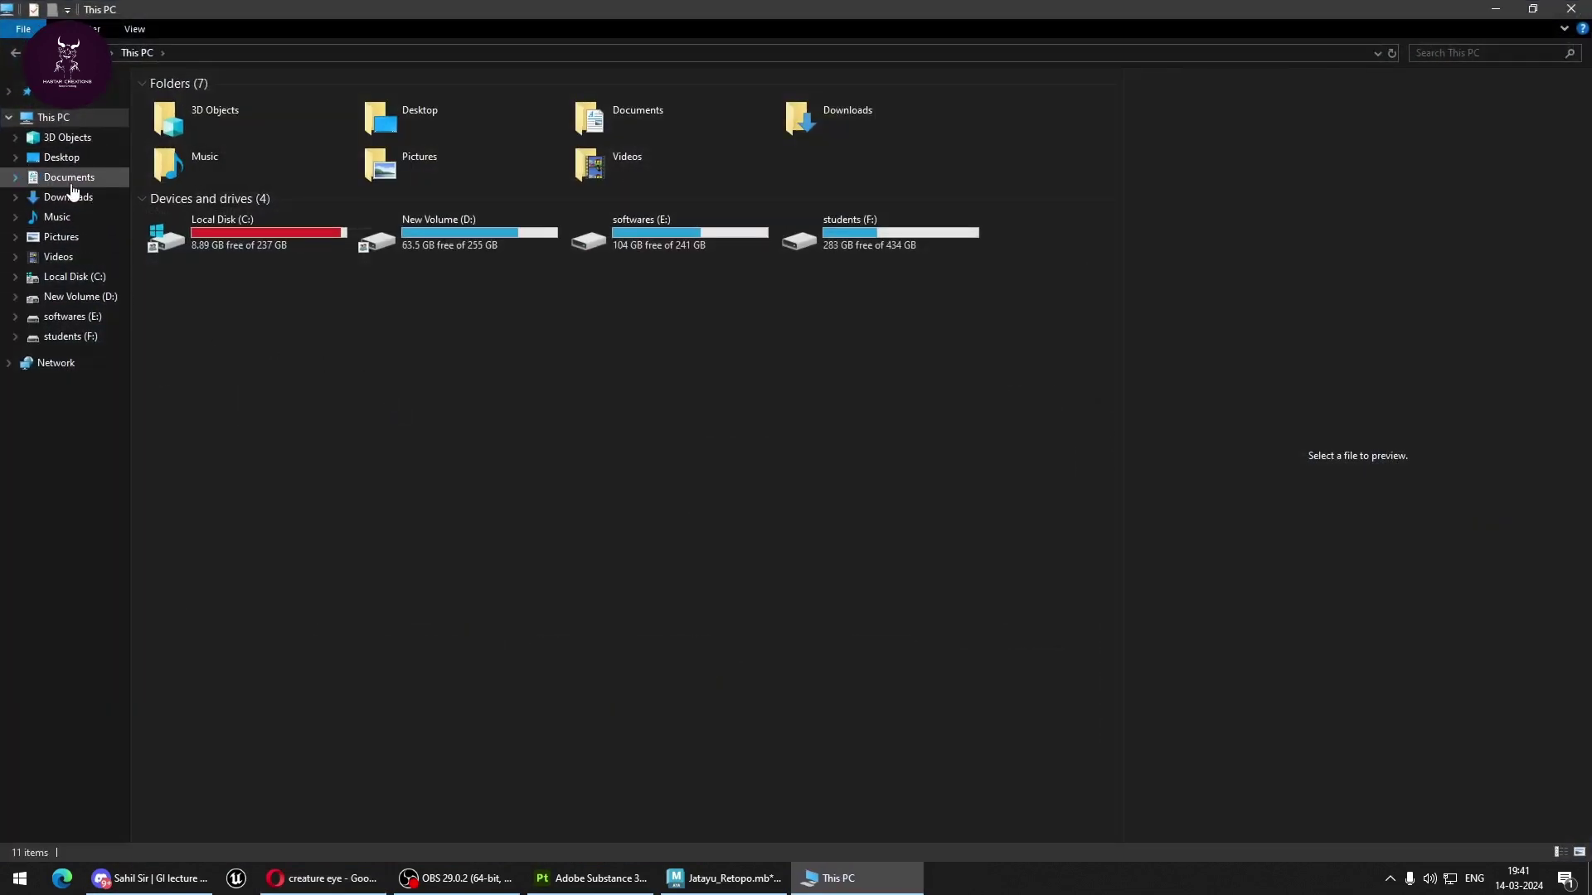
Import 491979-AT-Animals_Eyes_02.webp as a current-session texture and apply it to the UVs as base color.
click(38, 178)
click(75, 198)
mouse_move(765, 154)
mouse_down()
mouse_move(598, 857)
mouse_move(234, 367)
mouse_up()
click(1008, 277)
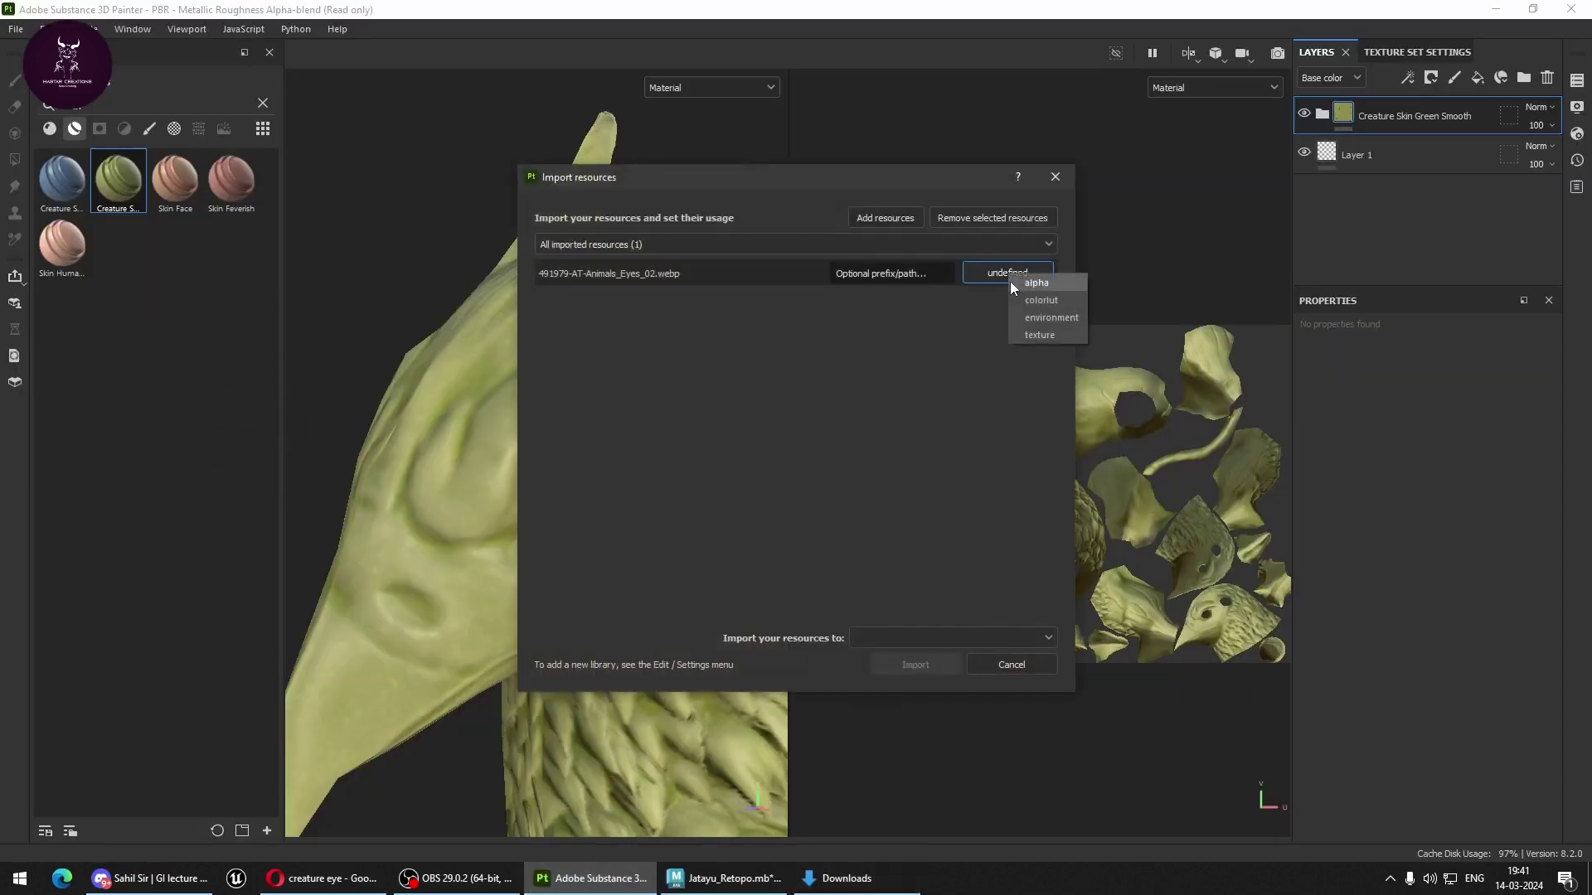
click(1062, 332)
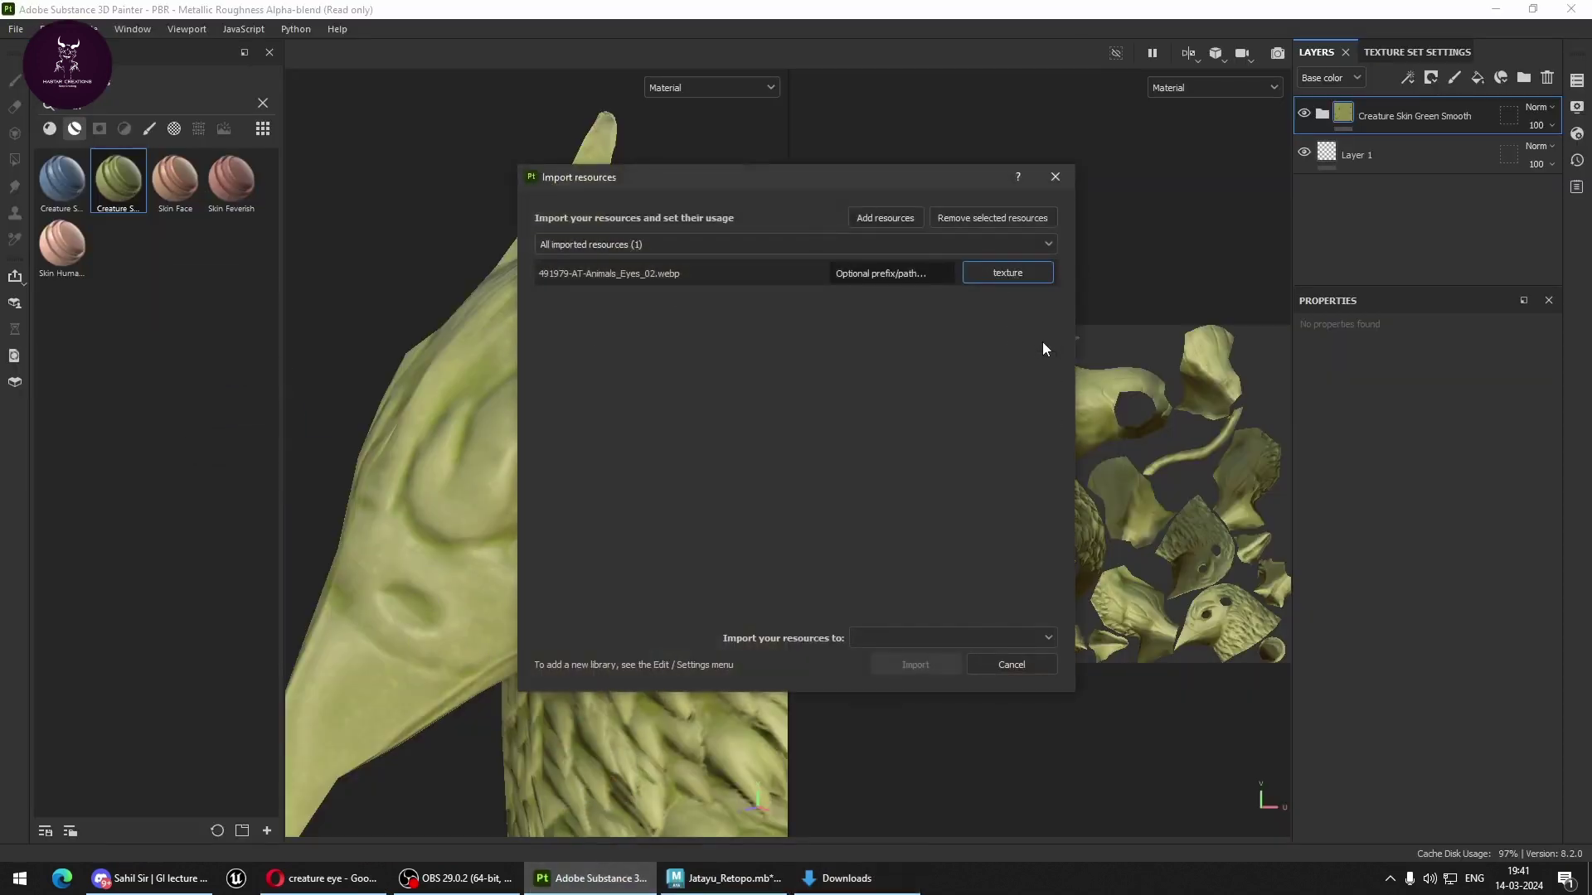
click(1003, 639)
click(917, 661)
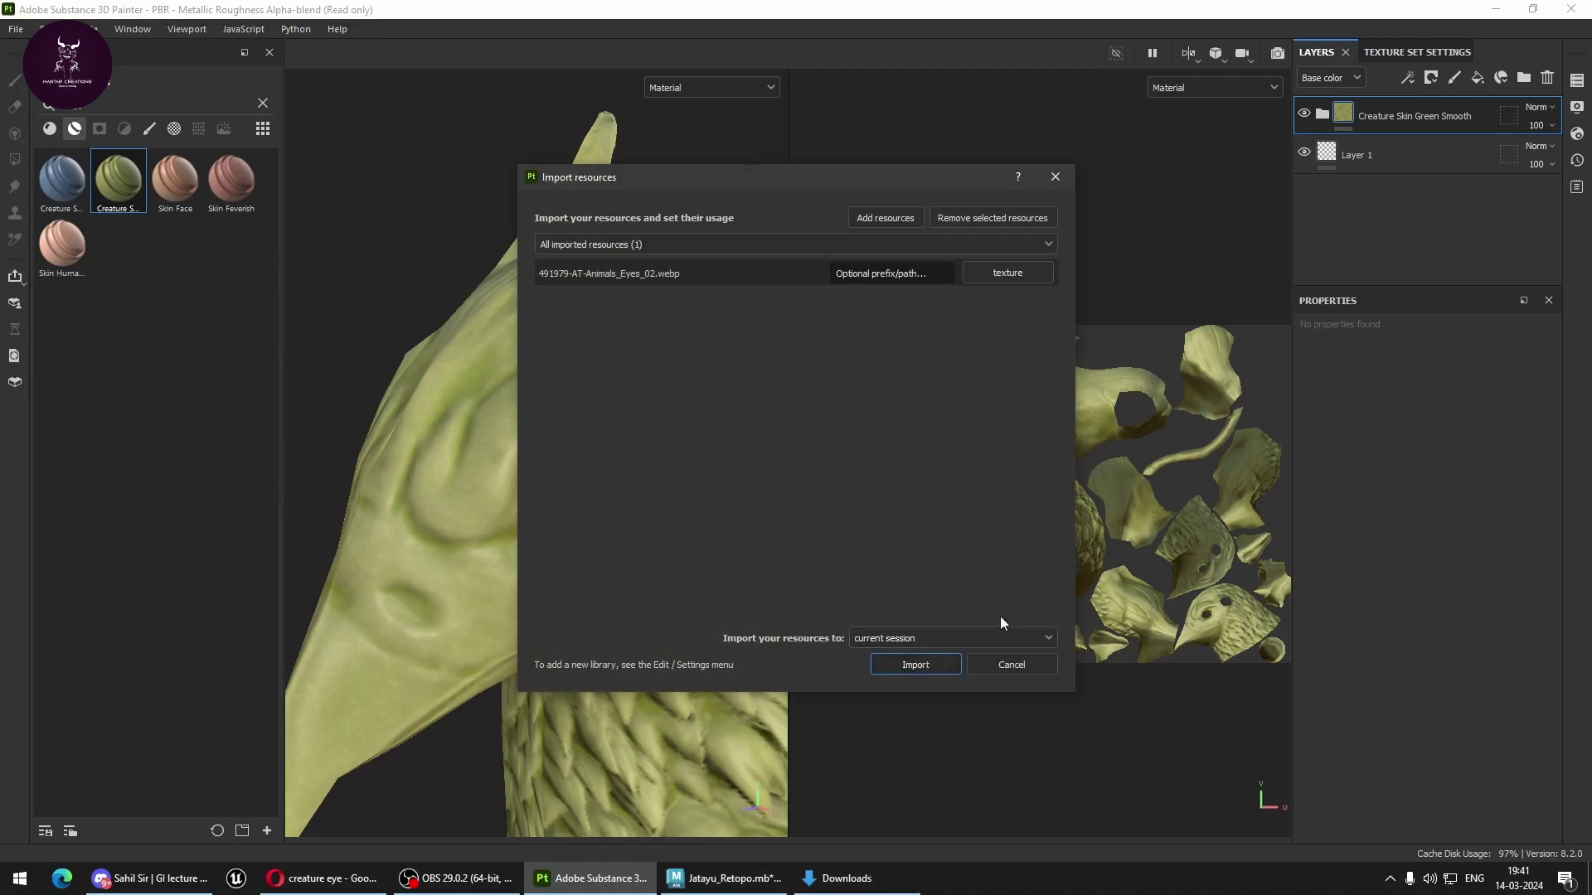
click(936, 666)
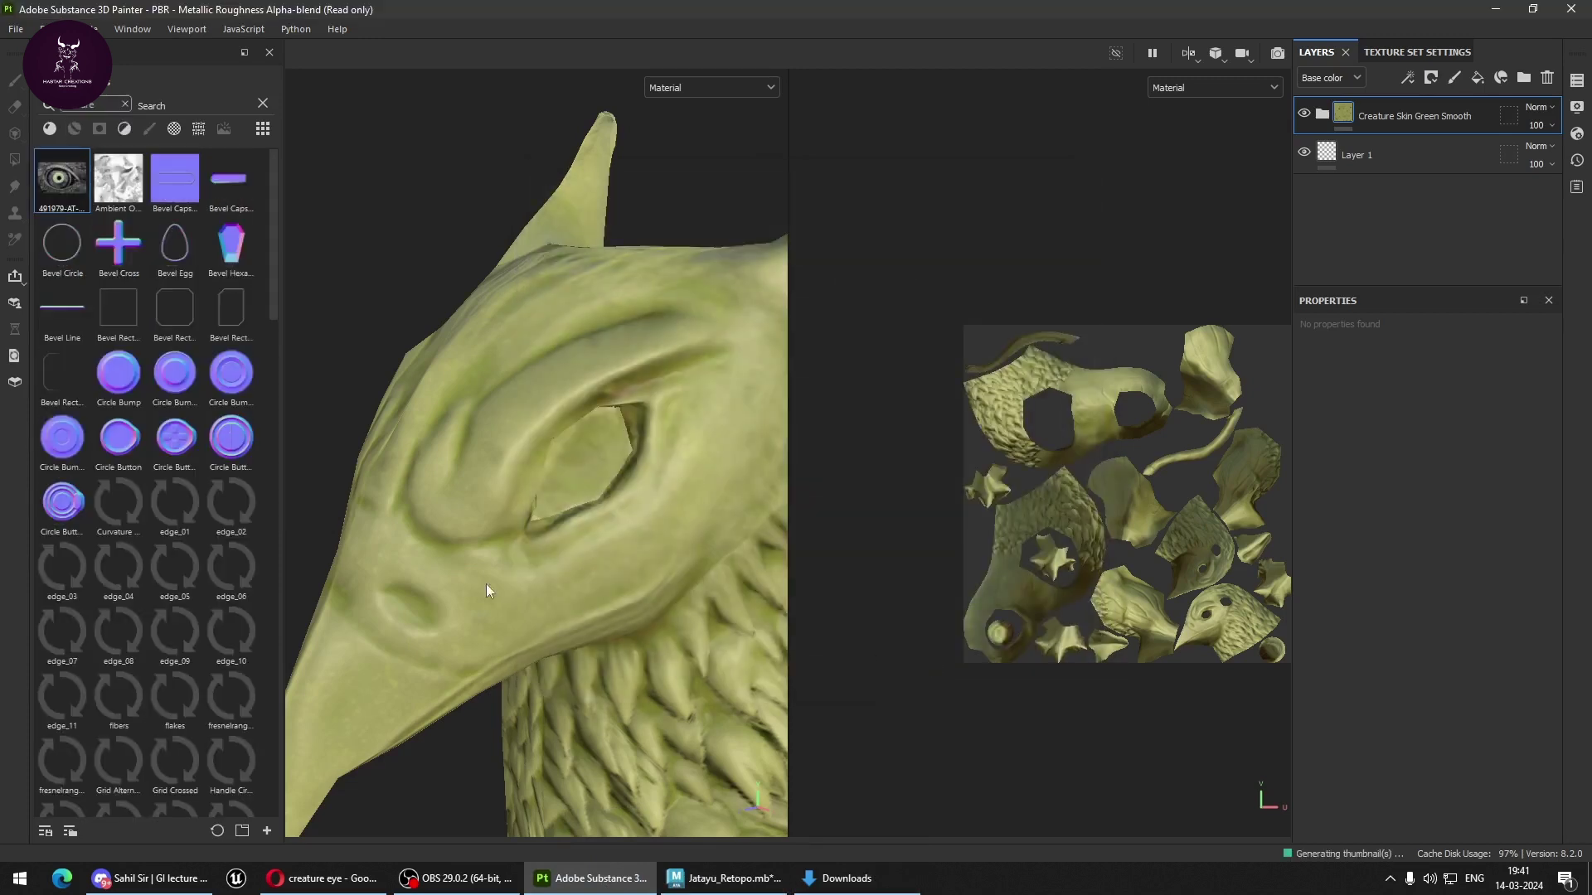
drag(57, 184, 1000, 635)
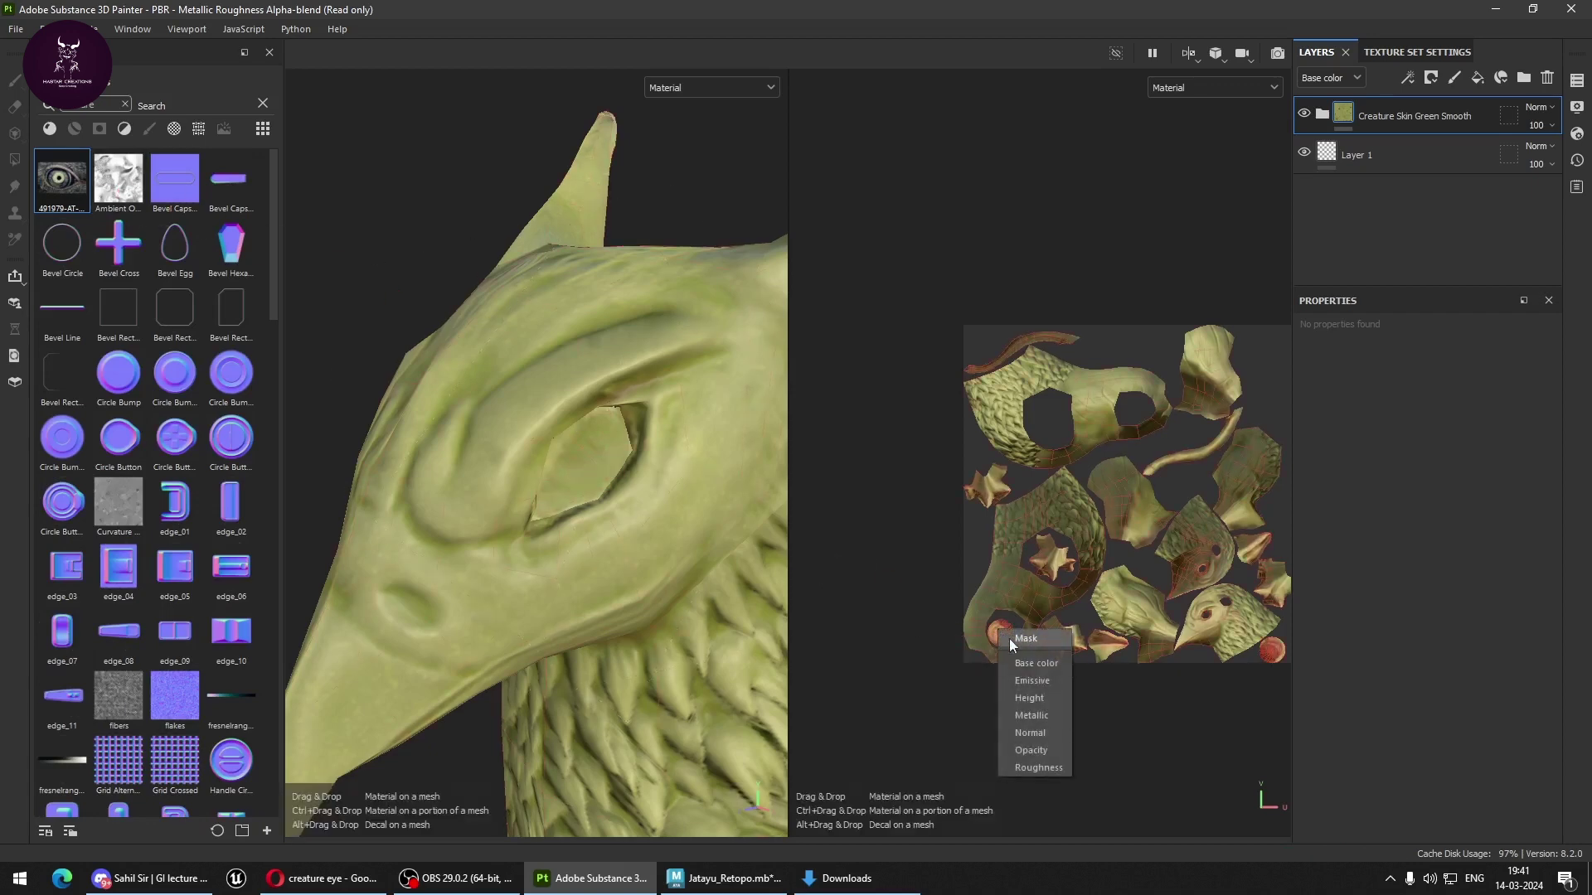
click(1036, 666)
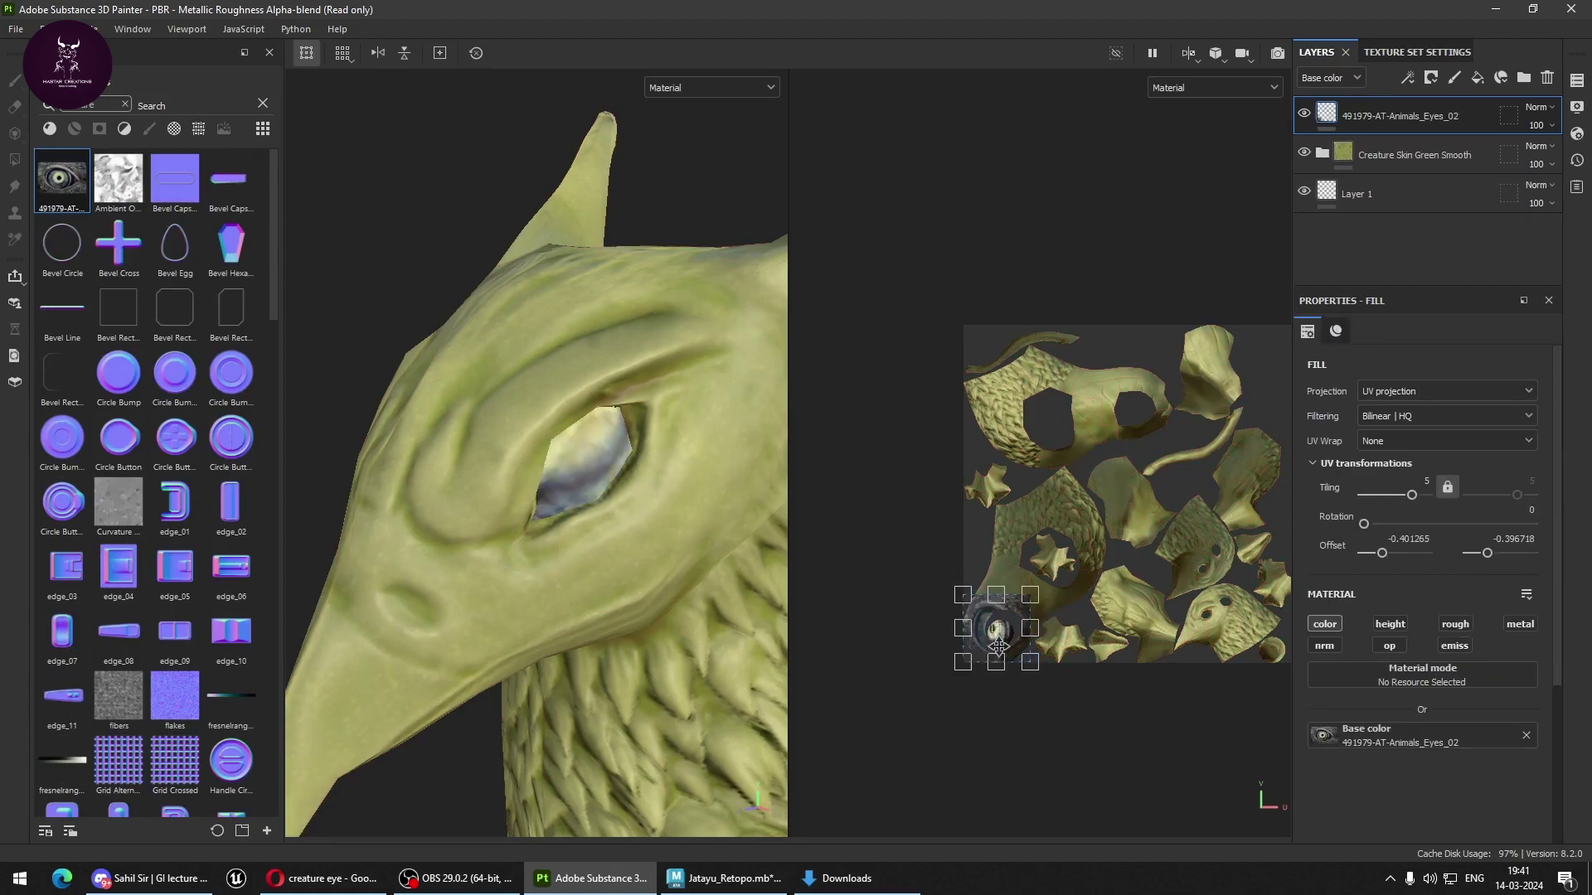
Rotate, move and shrink the eye texture on the UV layout toward the eye socket.
scroll(1030, 698, up, 3)
scroll(1015, 655, up, 2)
scroll(1018, 553, up, 2)
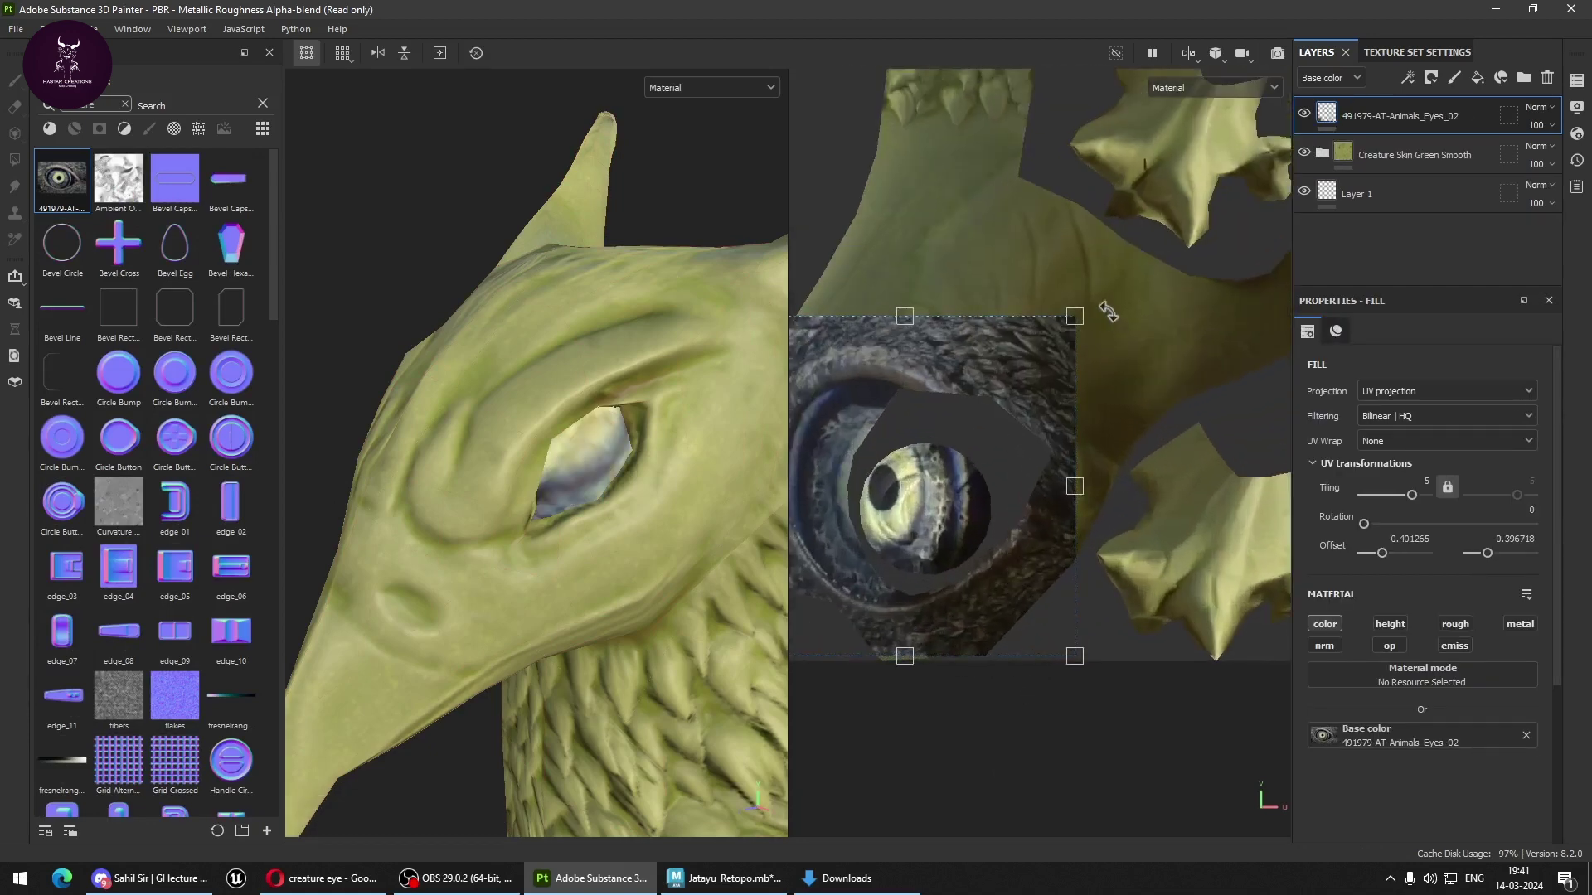
mouse_move(1092, 310)
mouse_down()
mouse_move(1017, 603)
mouse_move(1040, 647)
mouse_move(973, 578)
mouse_up()
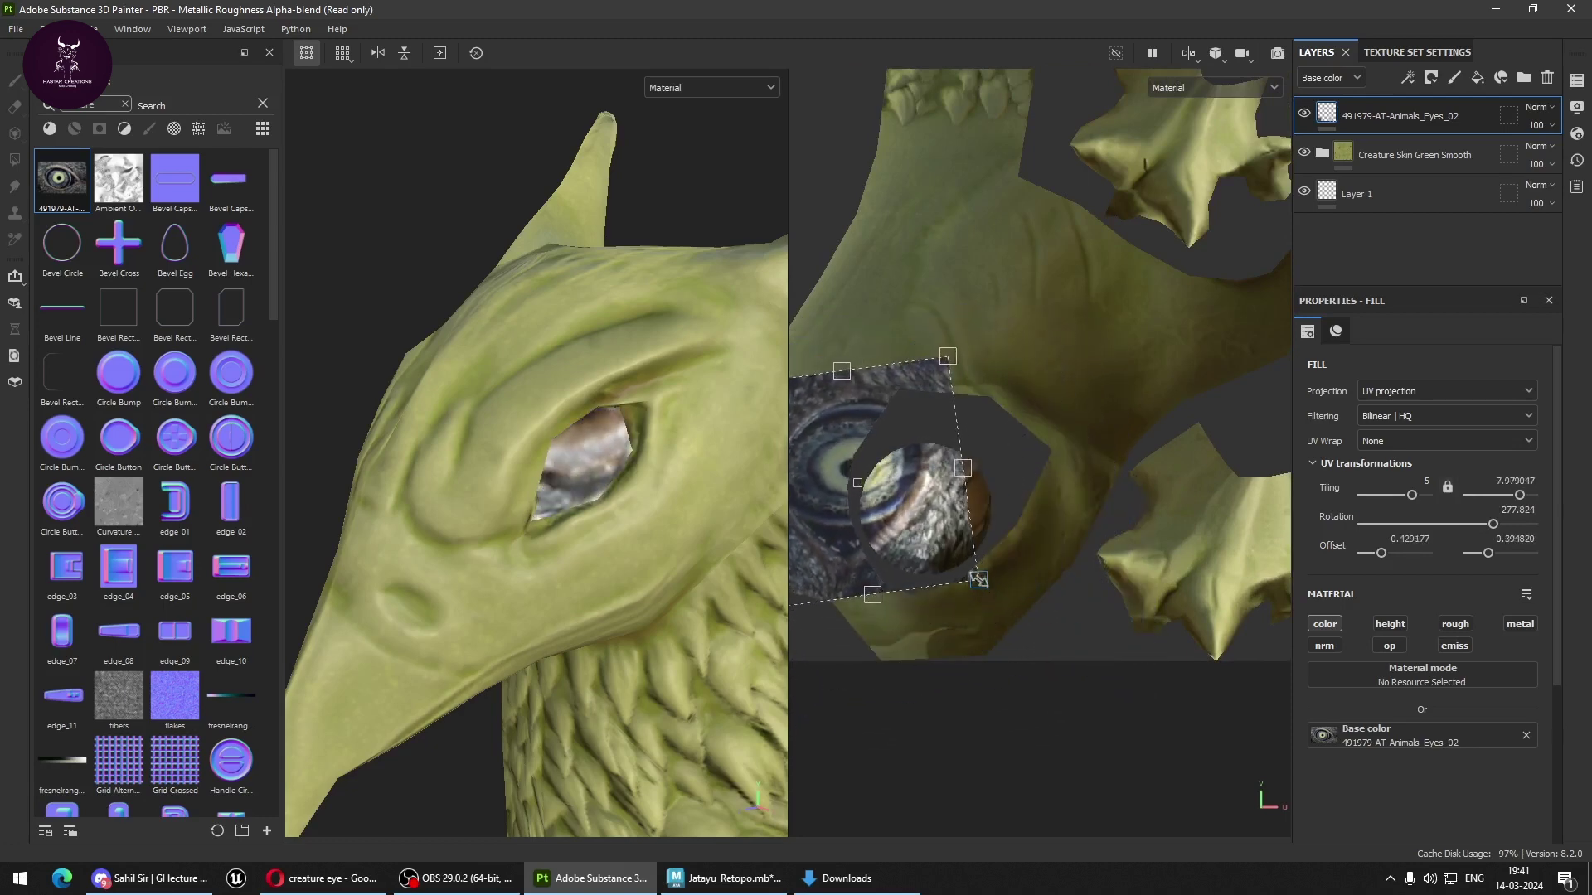
drag(853, 571, 938, 611)
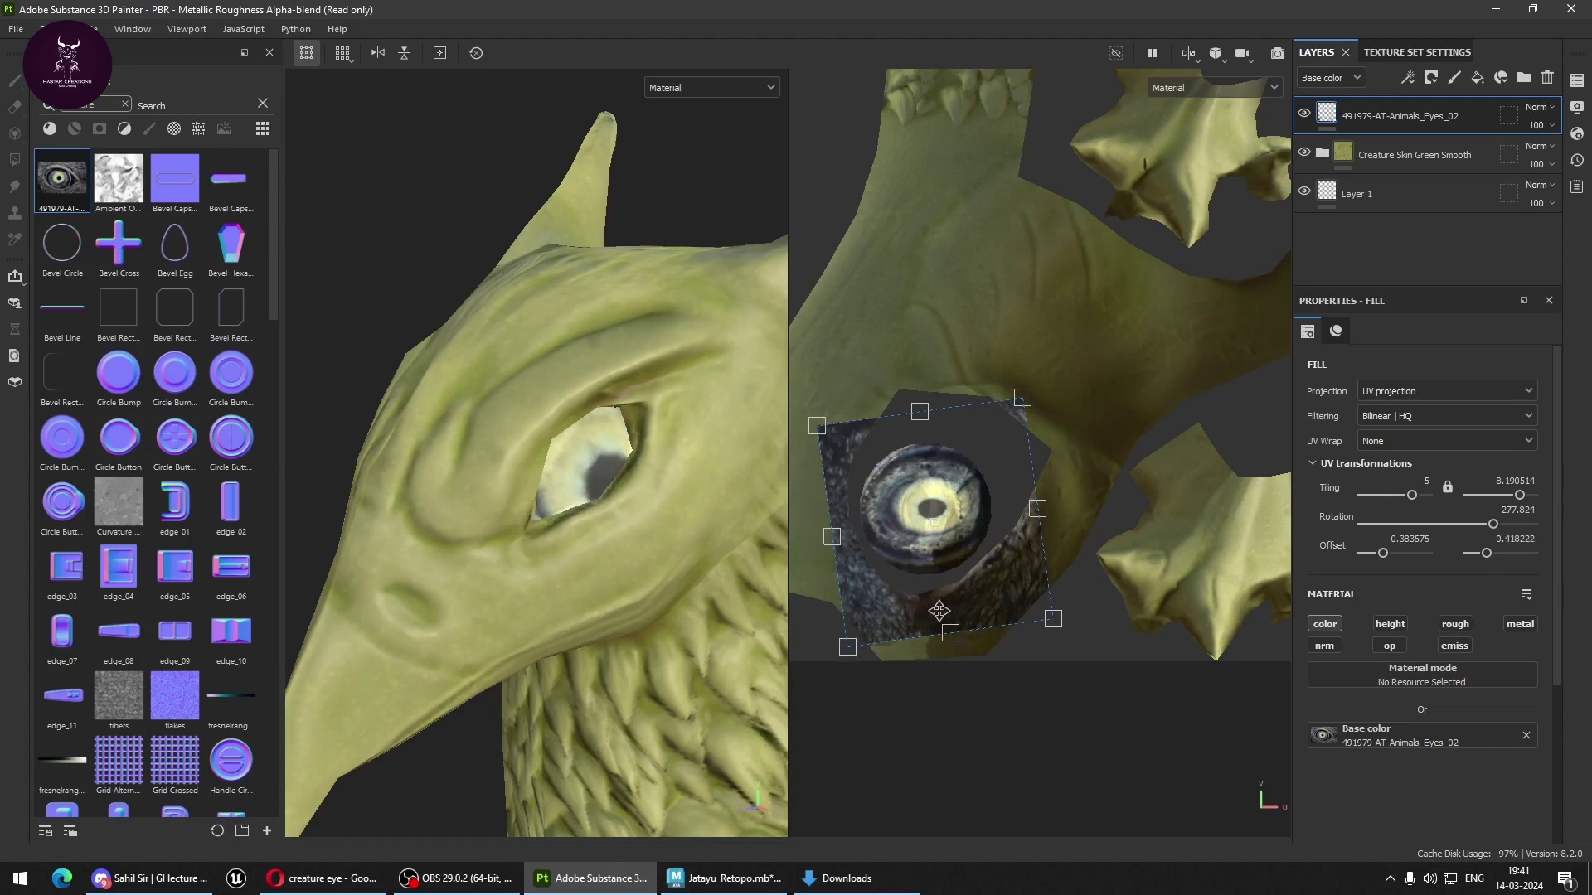
mouse_move(1053, 620)
mouse_down()
mouse_move(987, 588)
mouse_move(979, 555)
mouse_up()
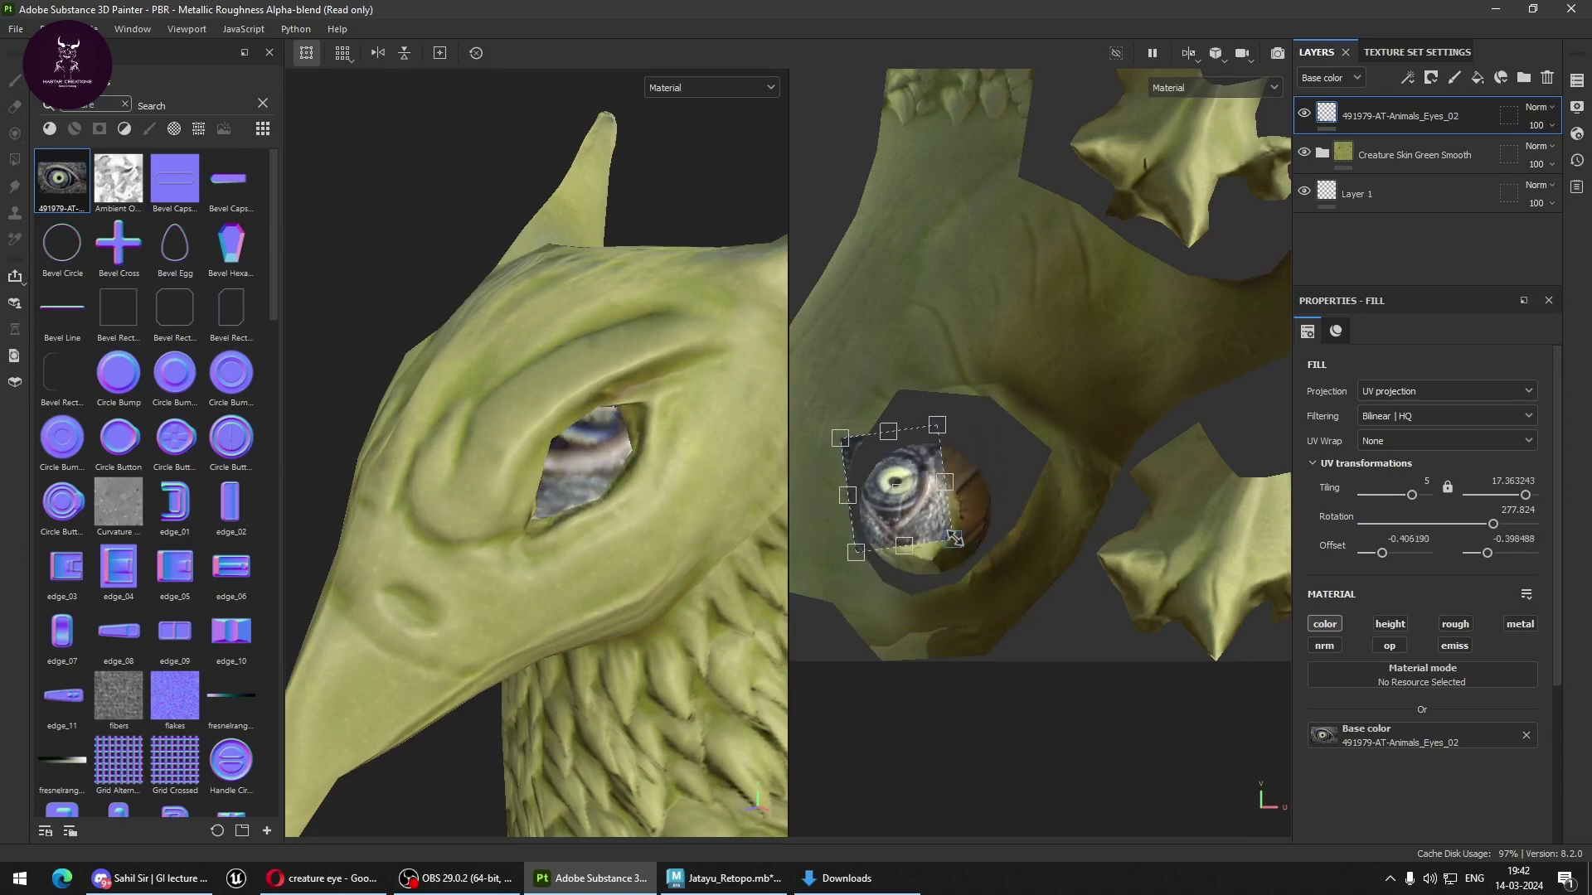
drag(944, 408, 988, 448)
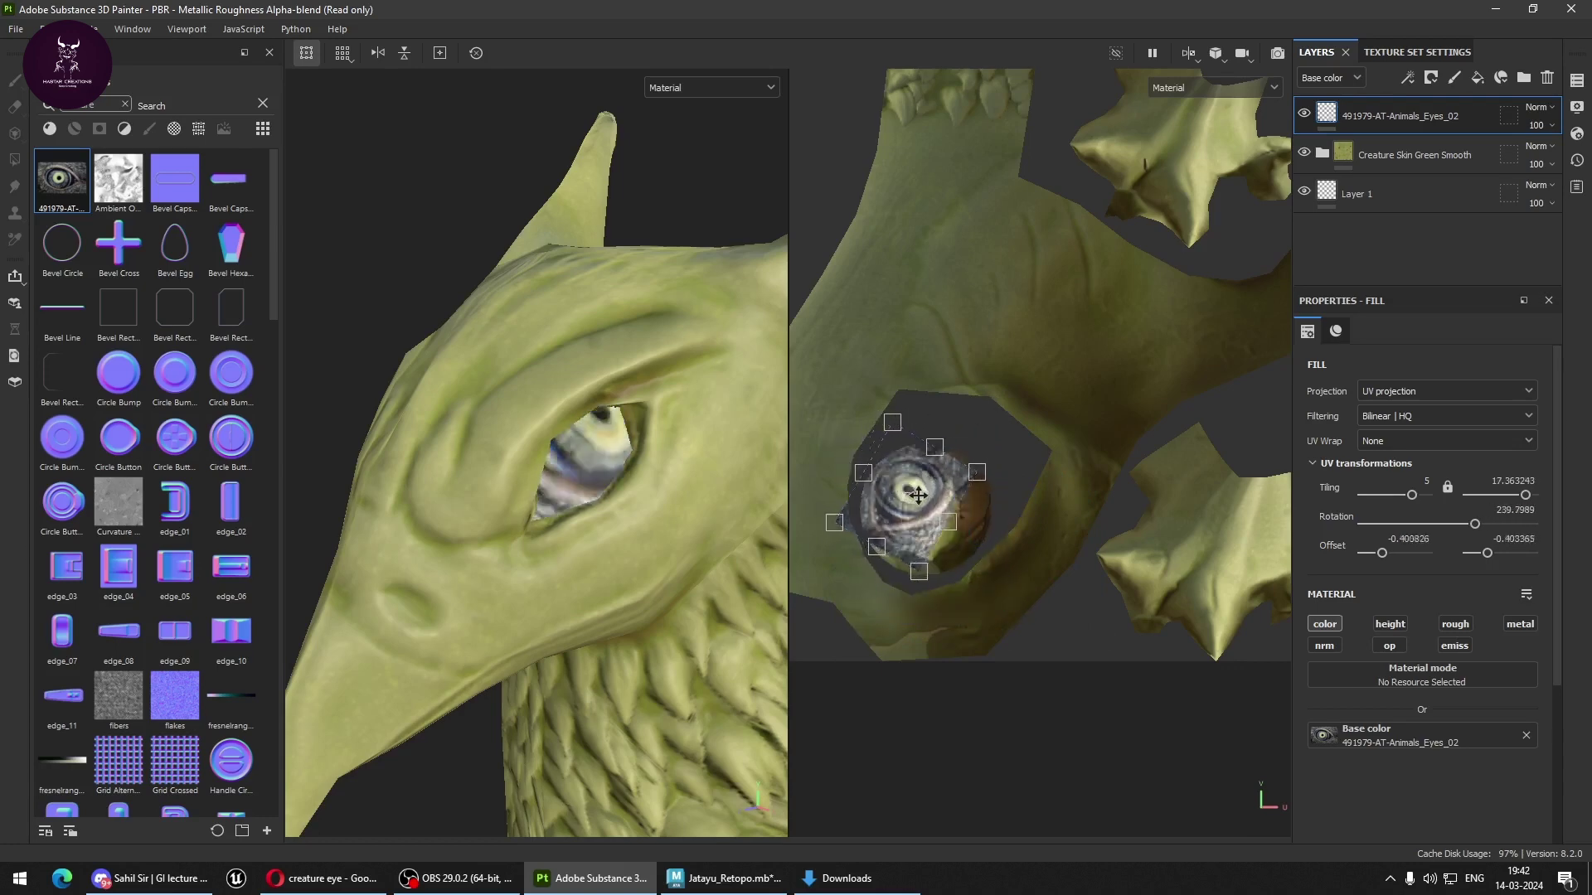
drag(918, 495, 930, 510)
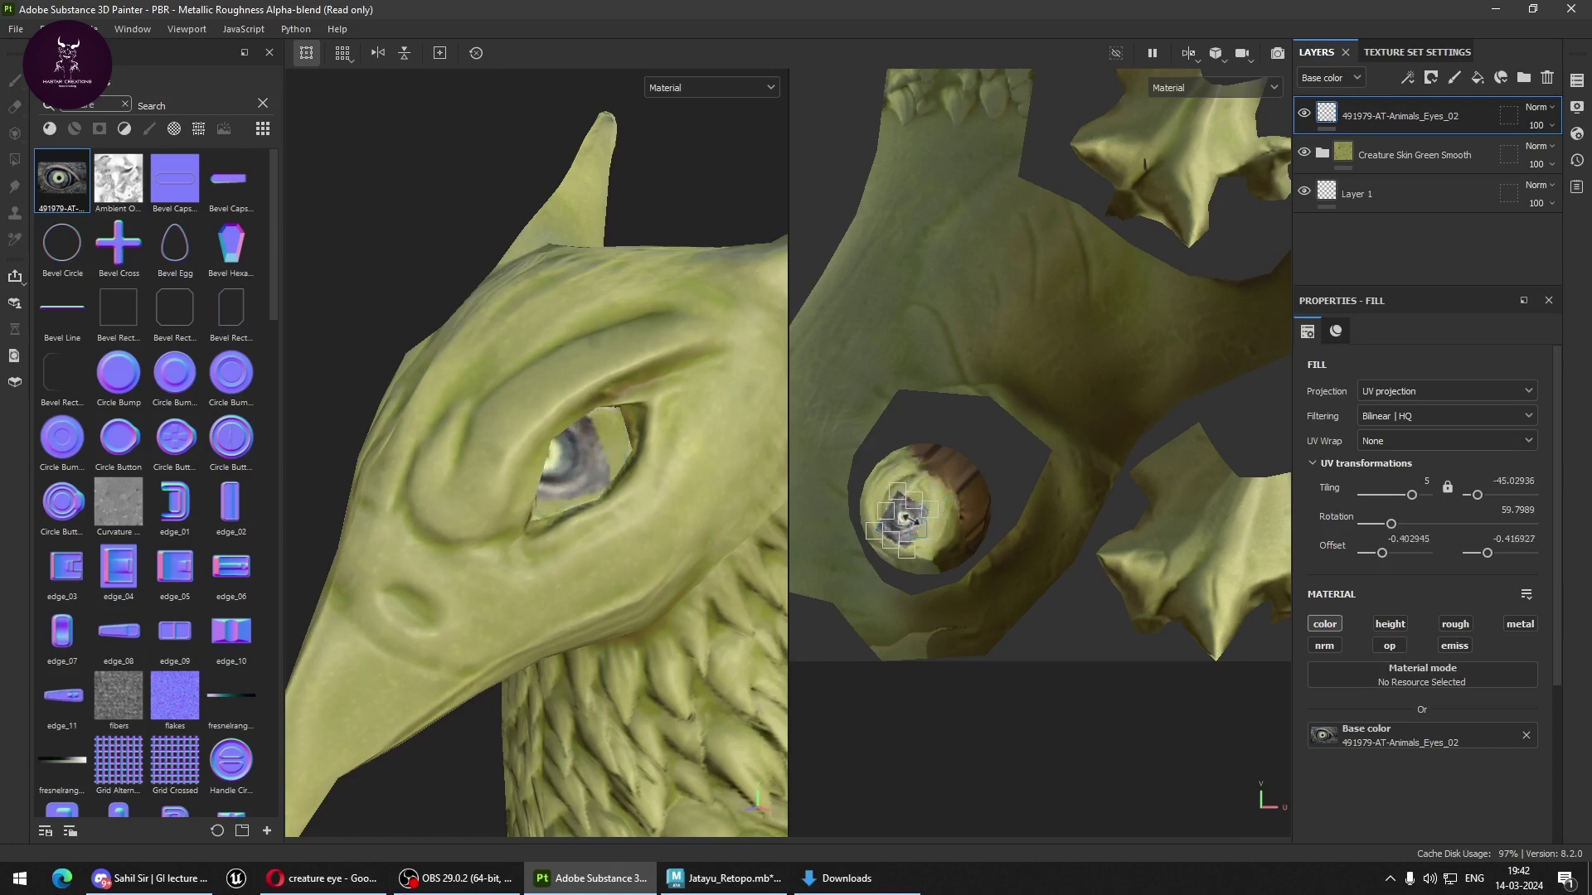
Fine-tune the eye texture's size, rotation (about 50.78) and offset so the iris fills the socket.
scroll(906, 517, up, 2)
scroll(906, 518, up, 2)
scroll(907, 518, up, 2)
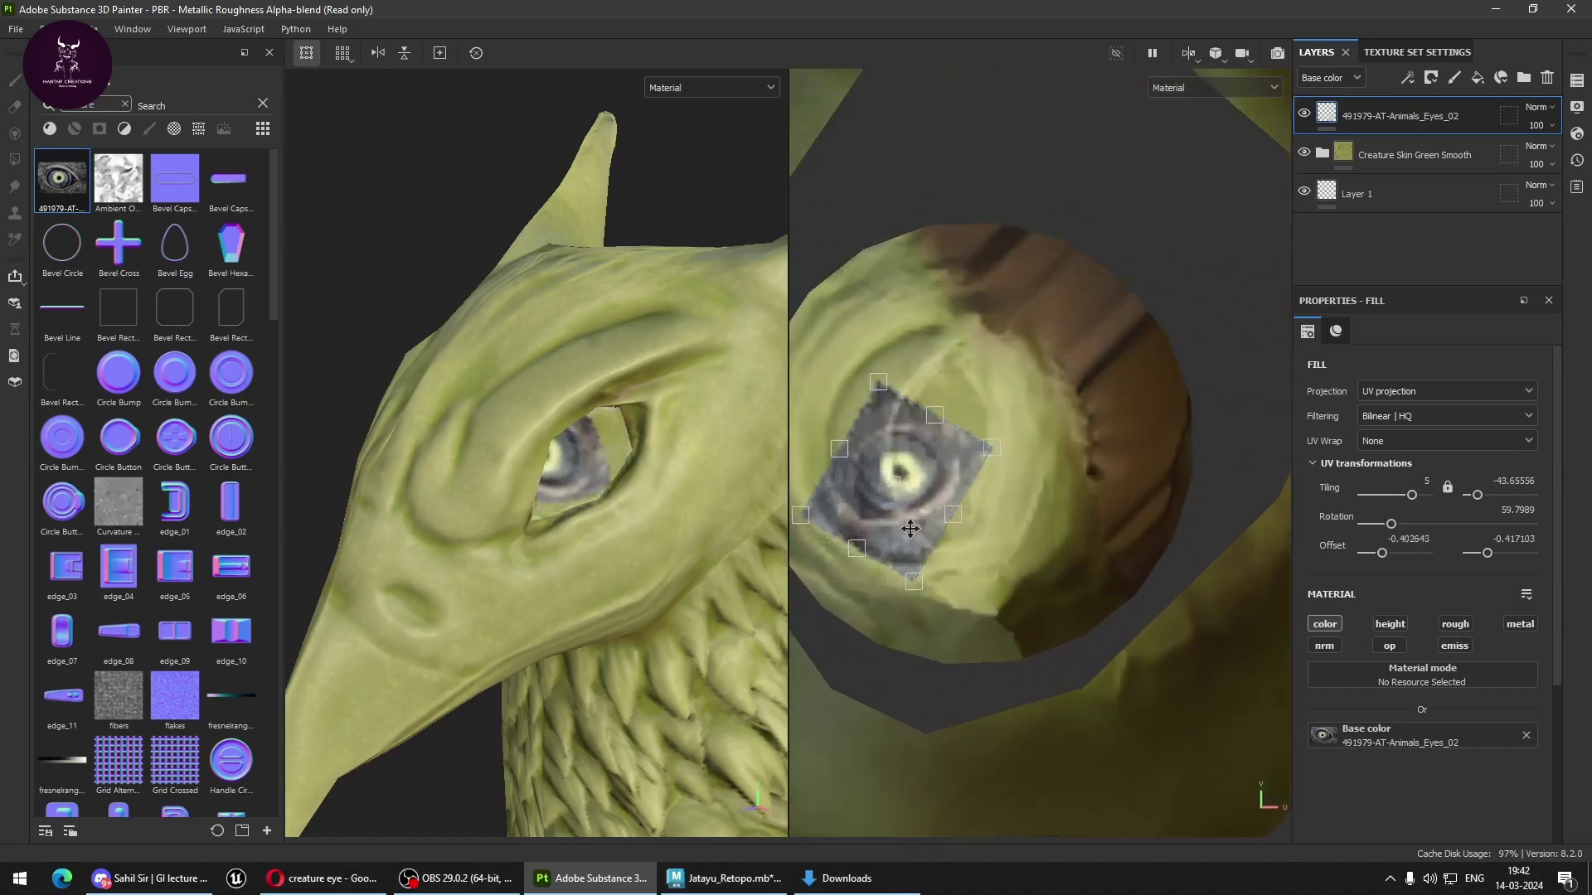
mouse_move(974, 514)
mouse_down()
mouse_move(985, 506)
mouse_move(965, 501)
mouse_up()
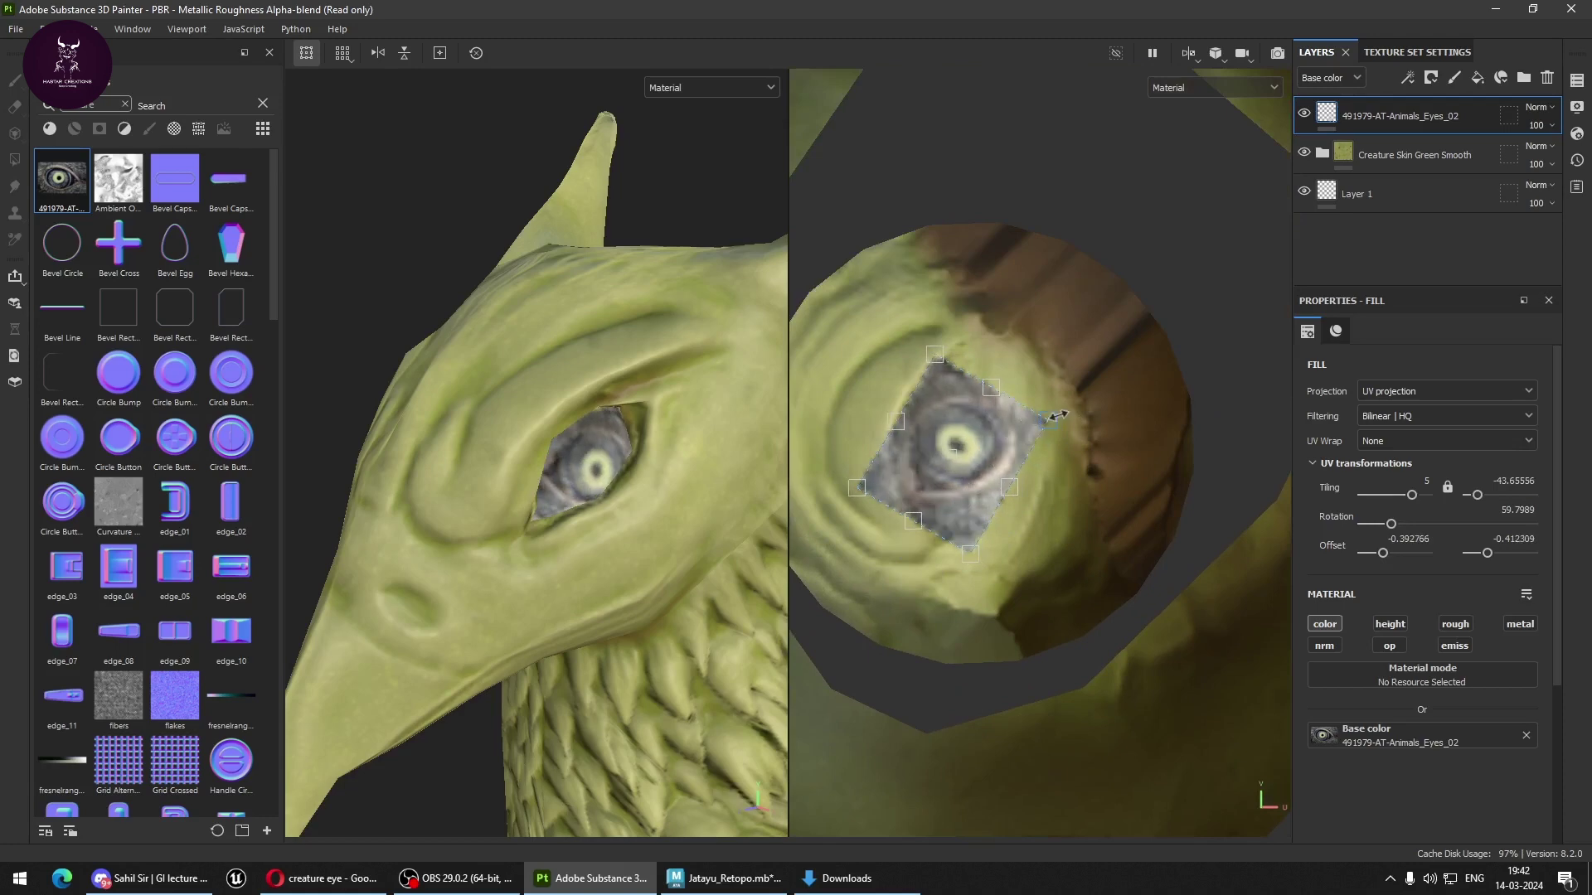
mouse_move(1062, 412)
mouse_down()
mouse_move(1031, 383)
mouse_move(1043, 366)
mouse_up()
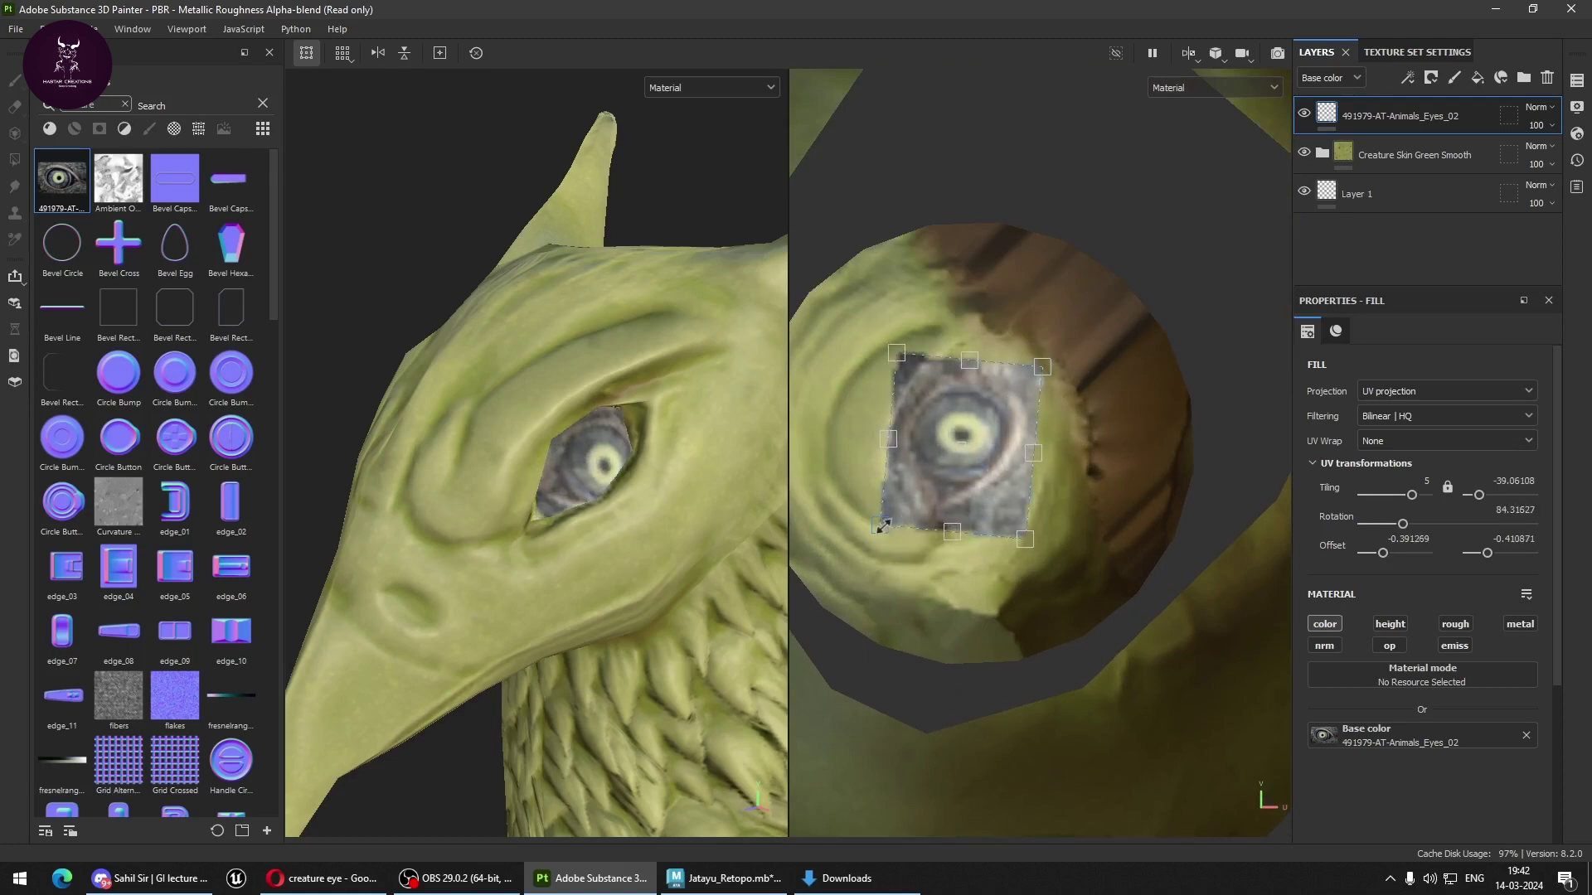
drag(883, 527, 858, 537)
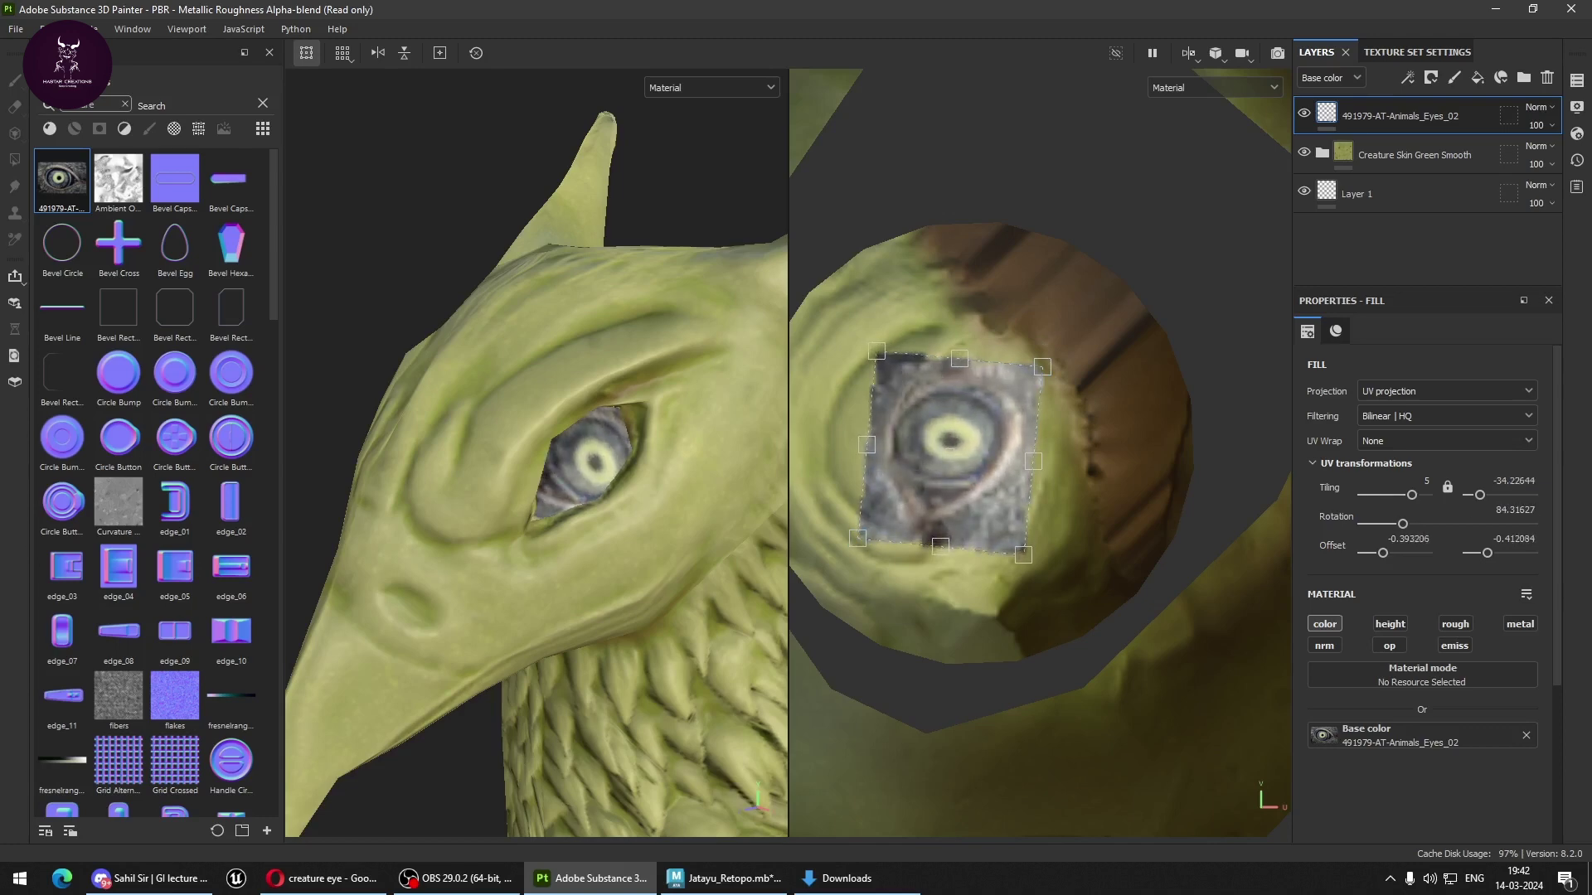
key(alt+Tab)
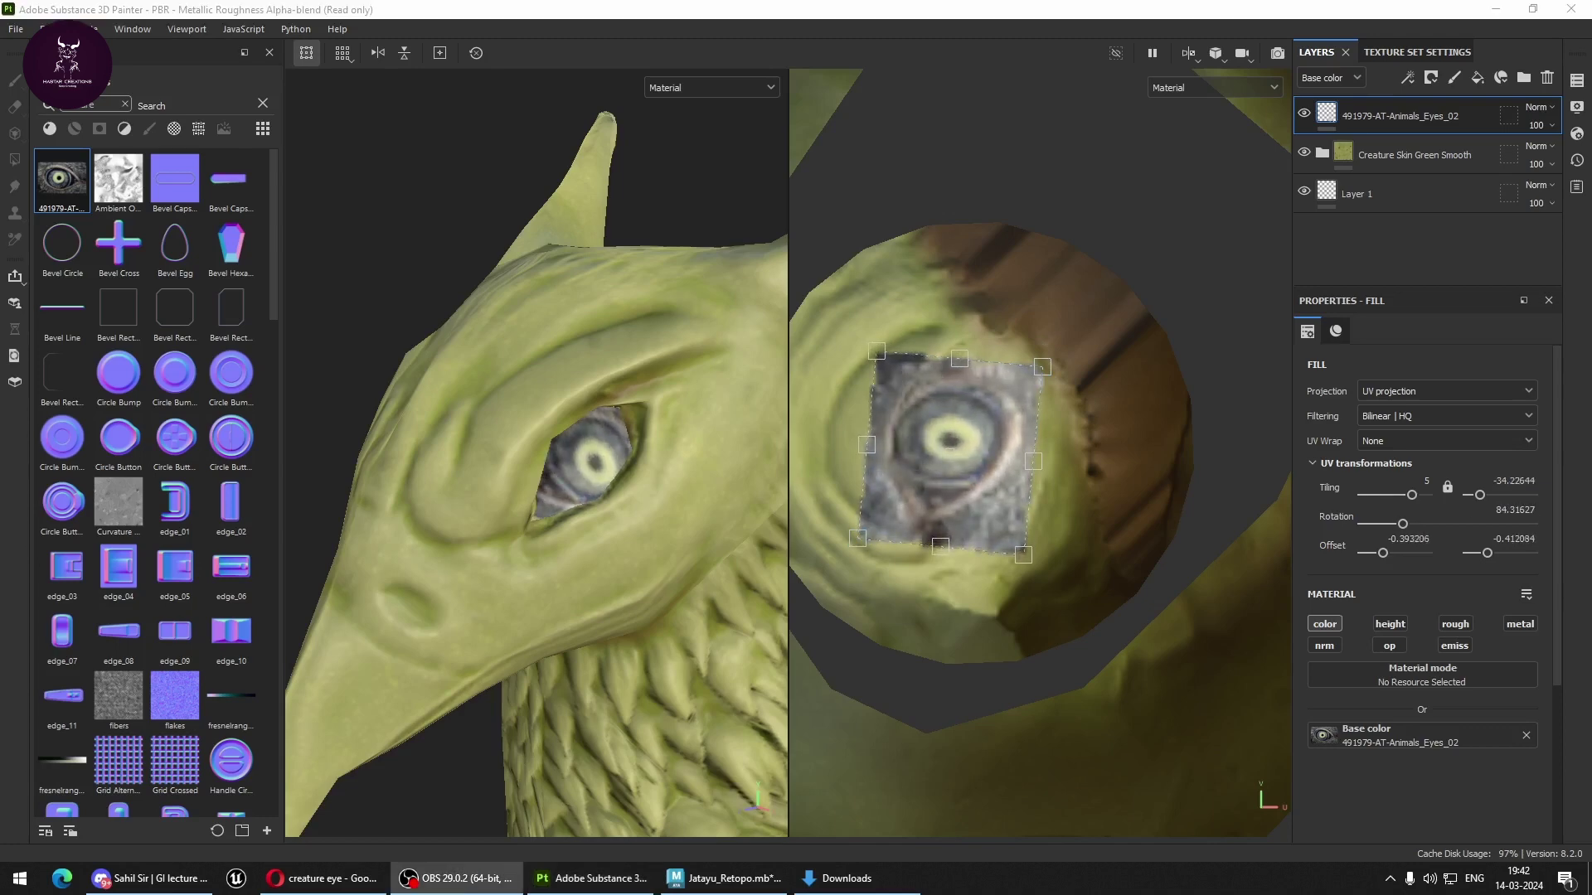
drag(978, 439, 968, 445)
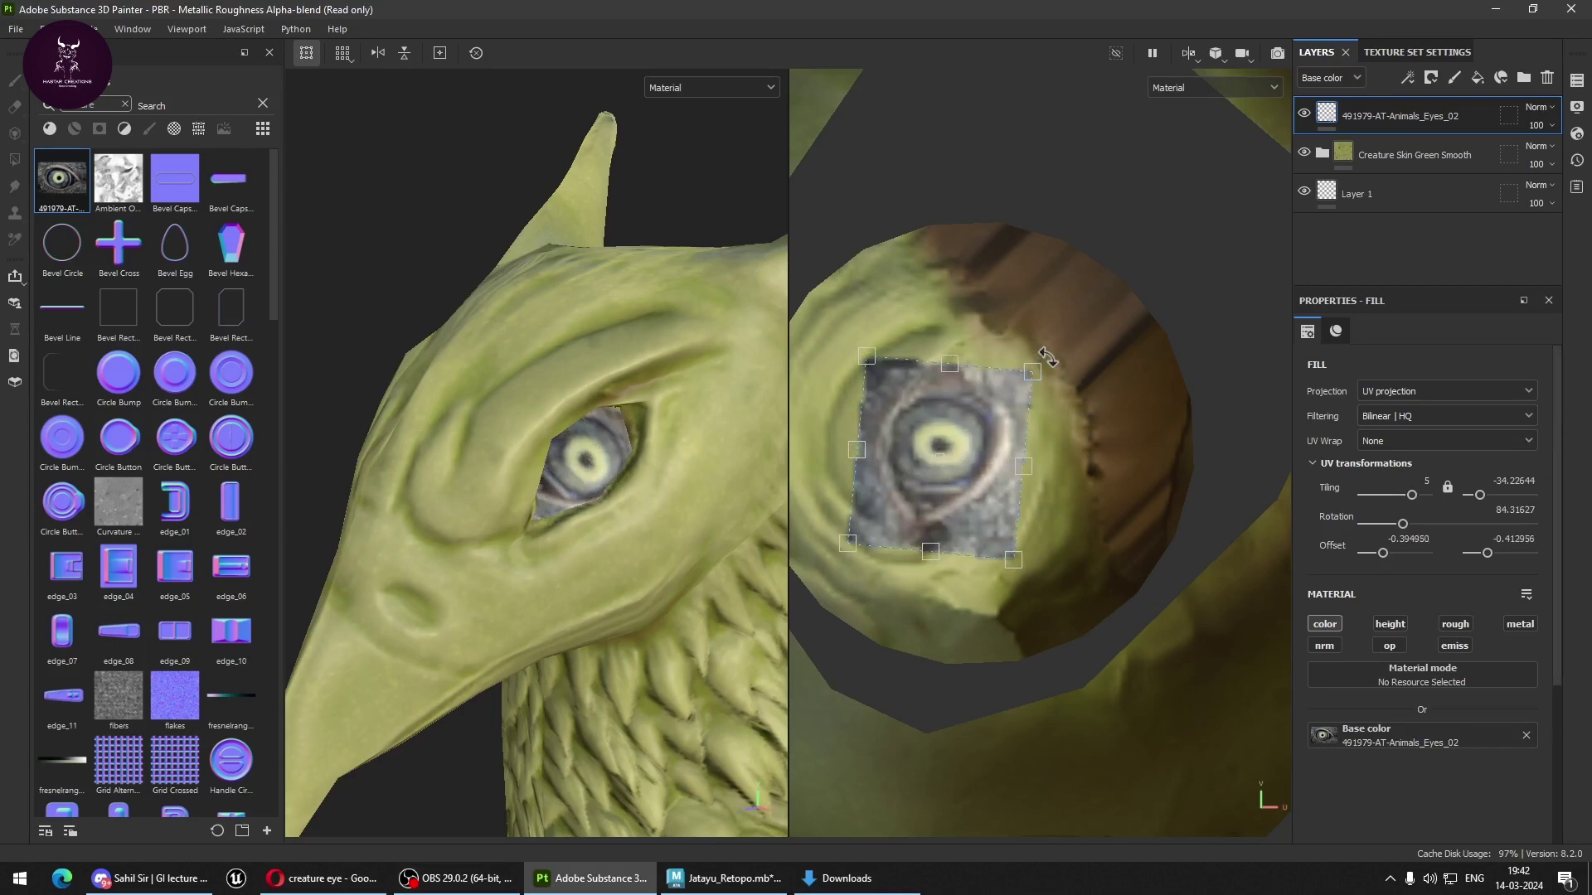
drag(1046, 357, 1088, 433)
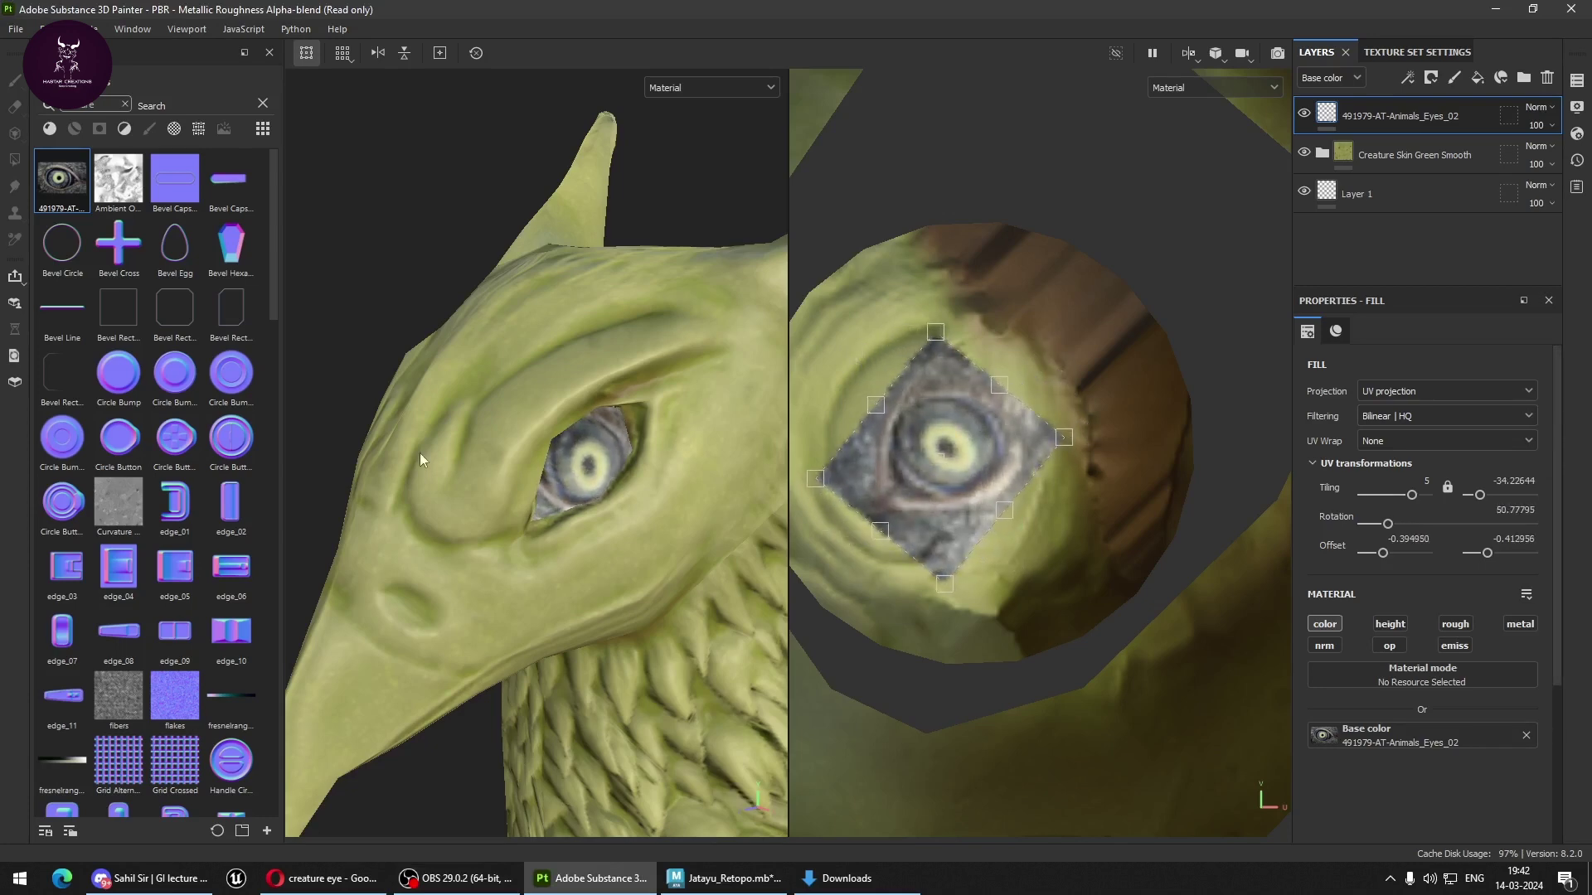
scroll(594, 476, down, 5)
scroll(594, 480, down, 3)
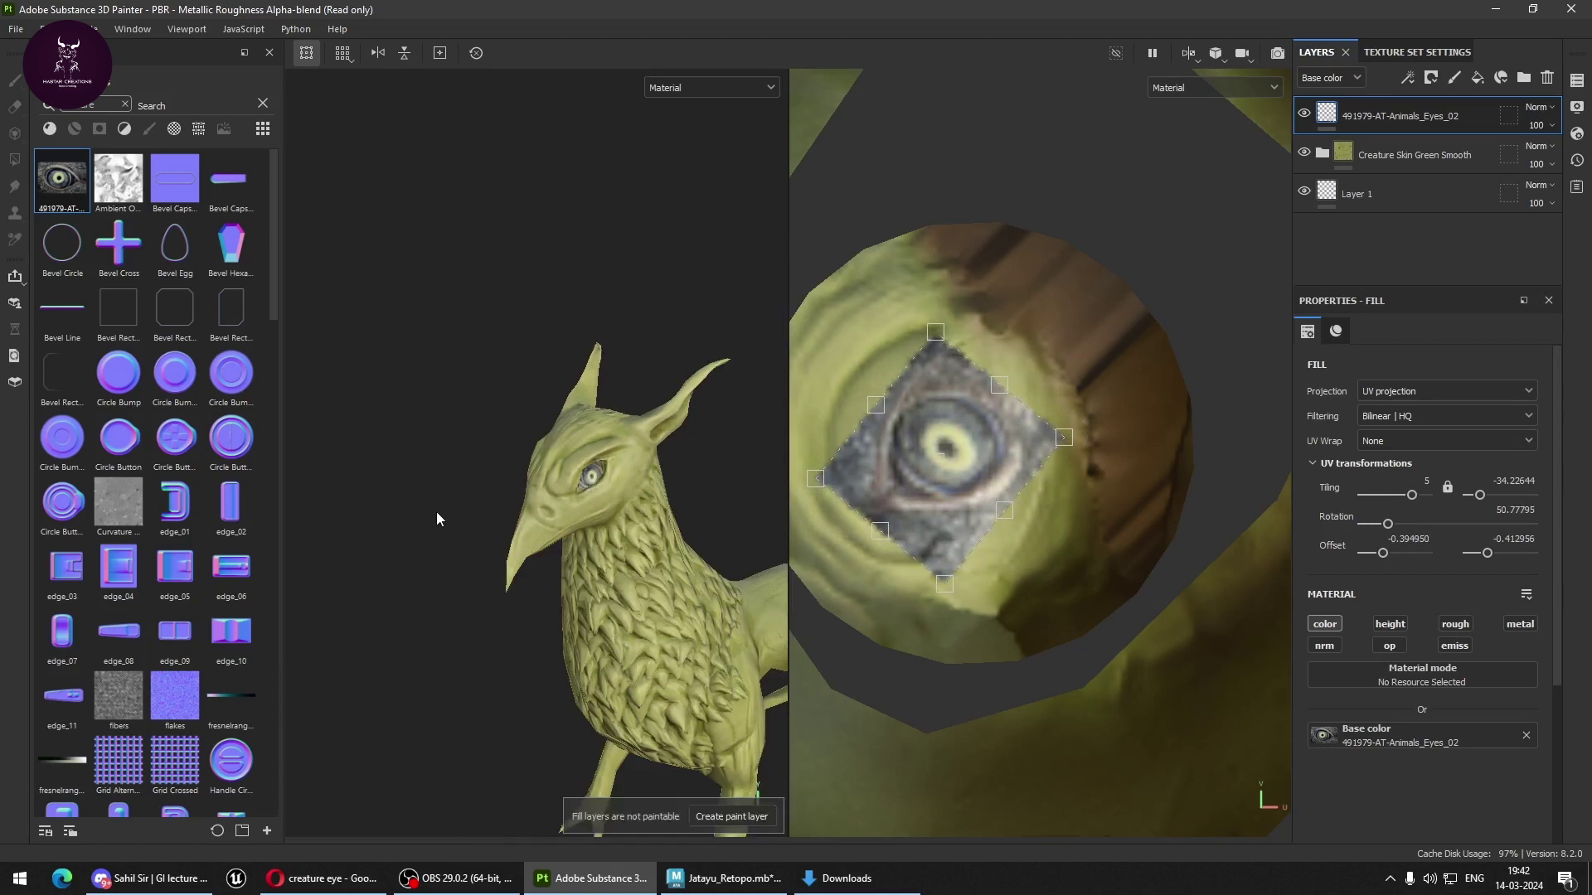
mouse_move(436, 511)
alt+mouse_down()
mouse_move(500, 531)
mouse_move(370, 486)
alt+mouse_up()
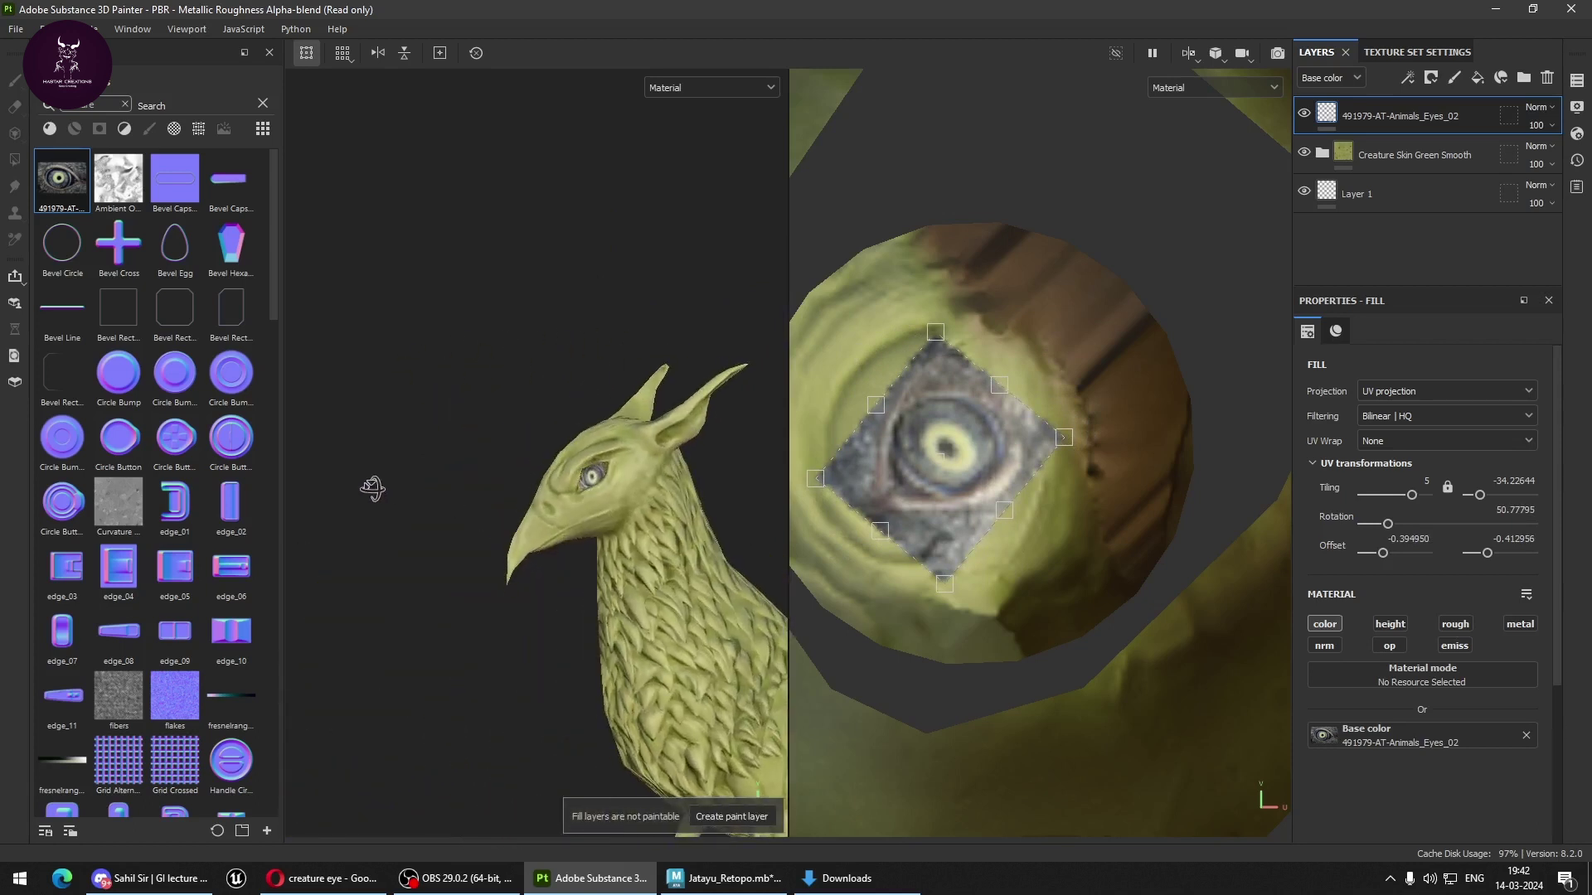
scroll(988, 467, down, 3)
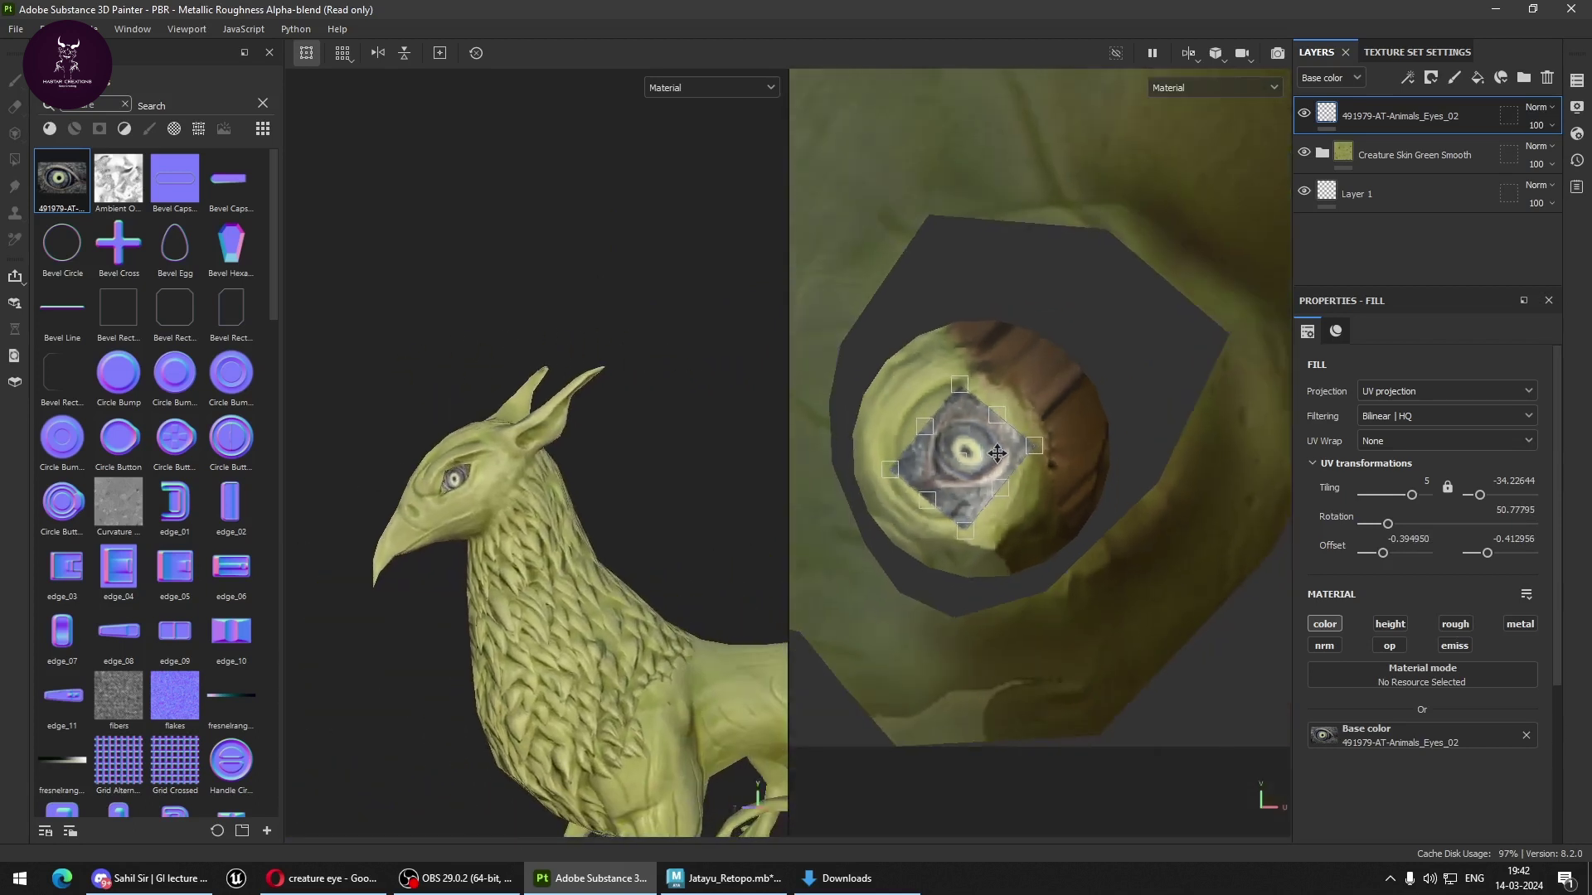
scroll(995, 448, down, 3)
scroll(1136, 439, up, 2)
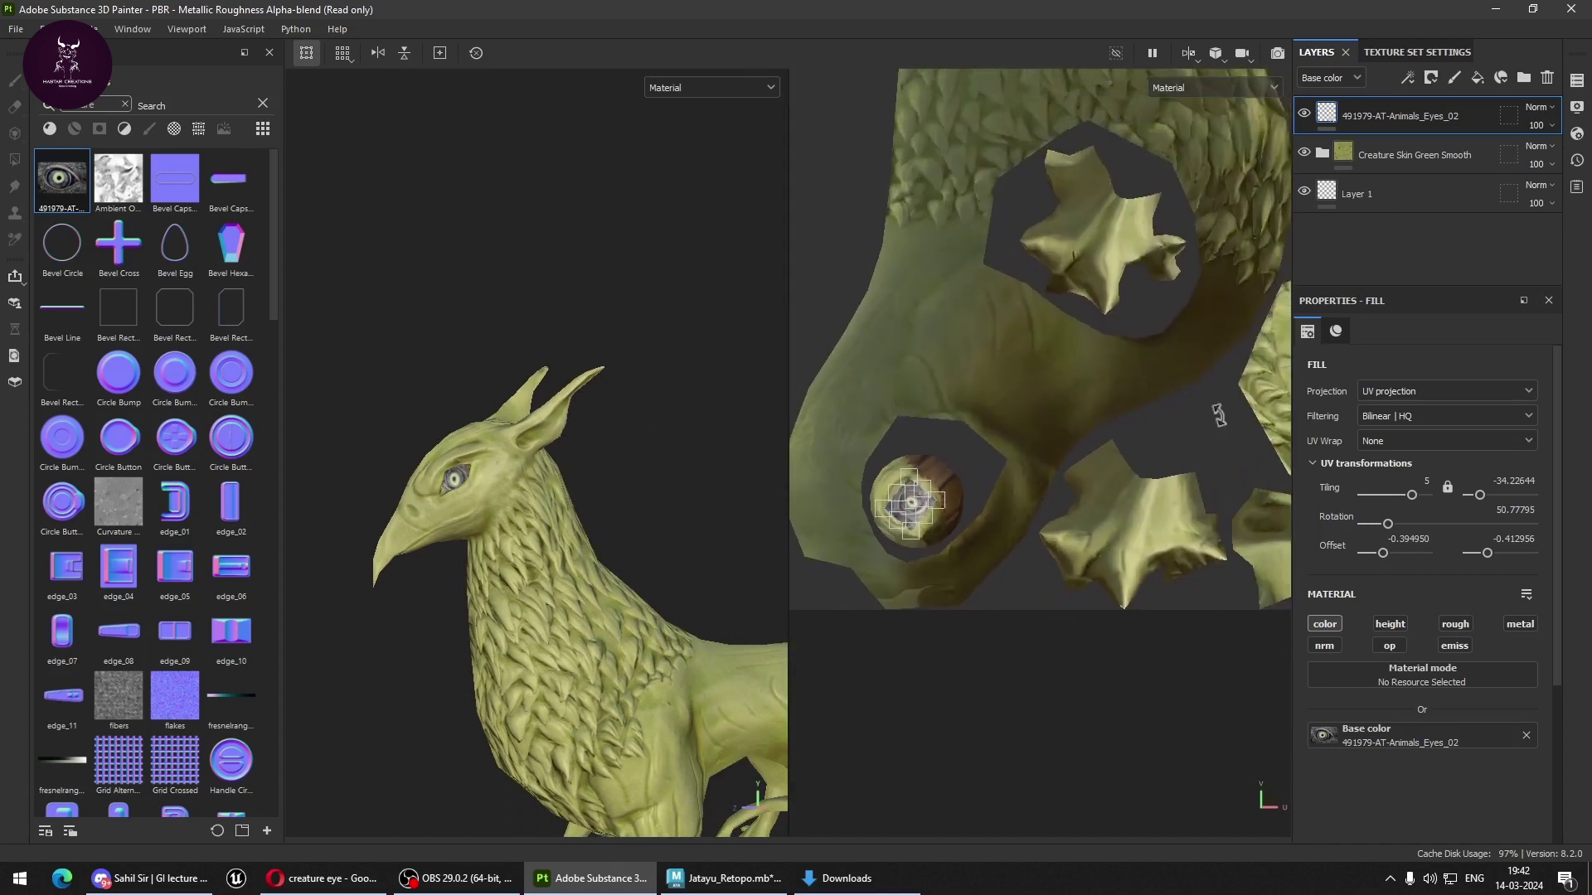
Duplicate the eye fill layer and drag the copy onto the second round eye island.
key(ctrl+d)
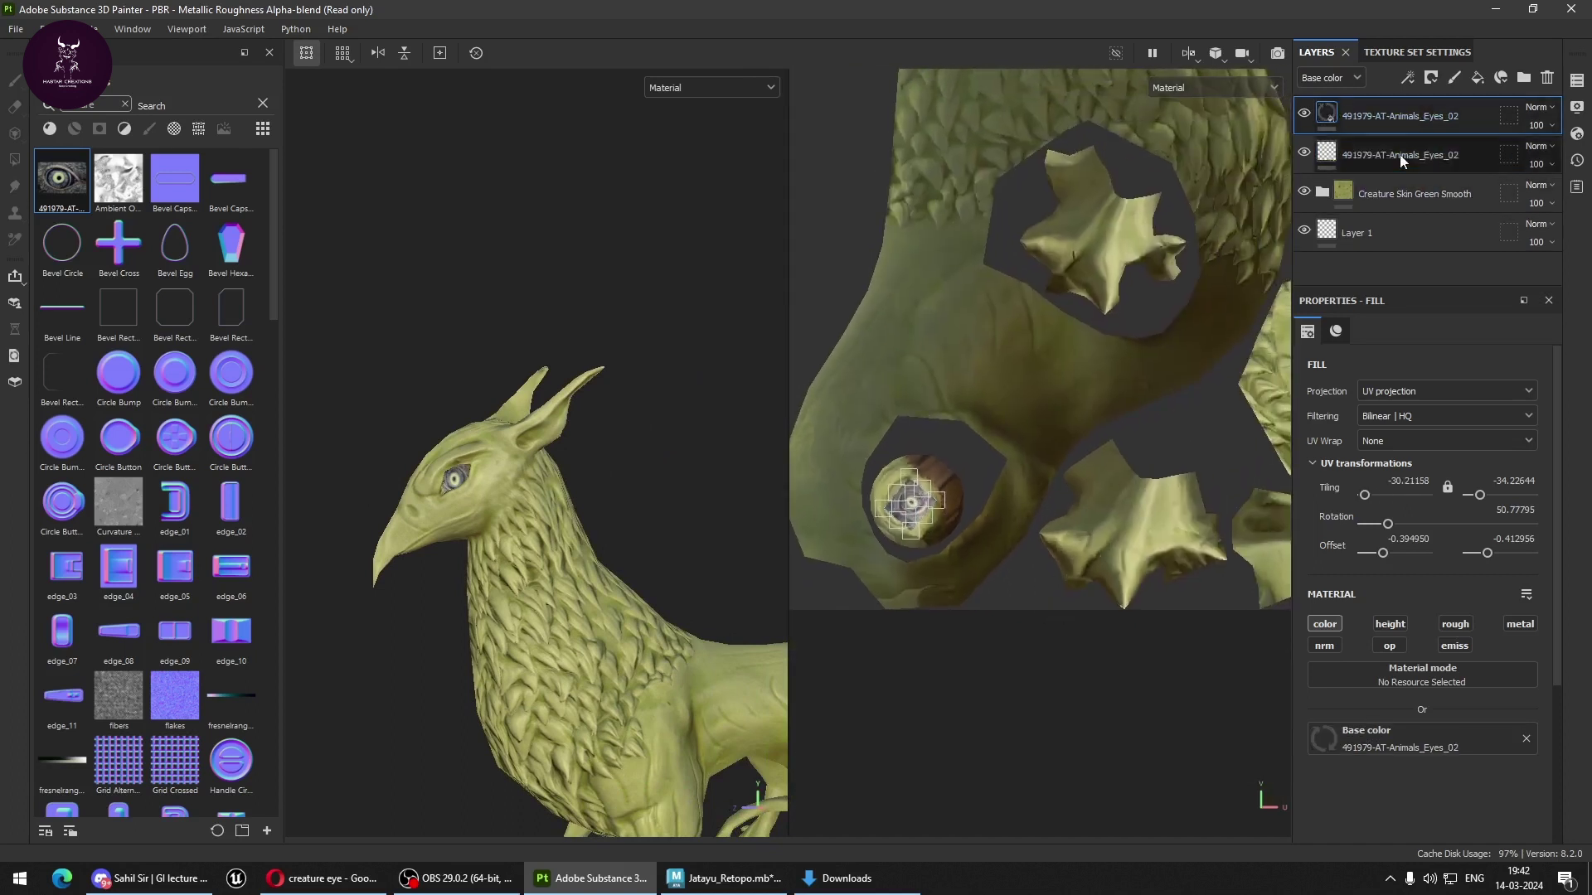
scroll(912, 507, up, 2)
scroll(899, 521, up, 2)
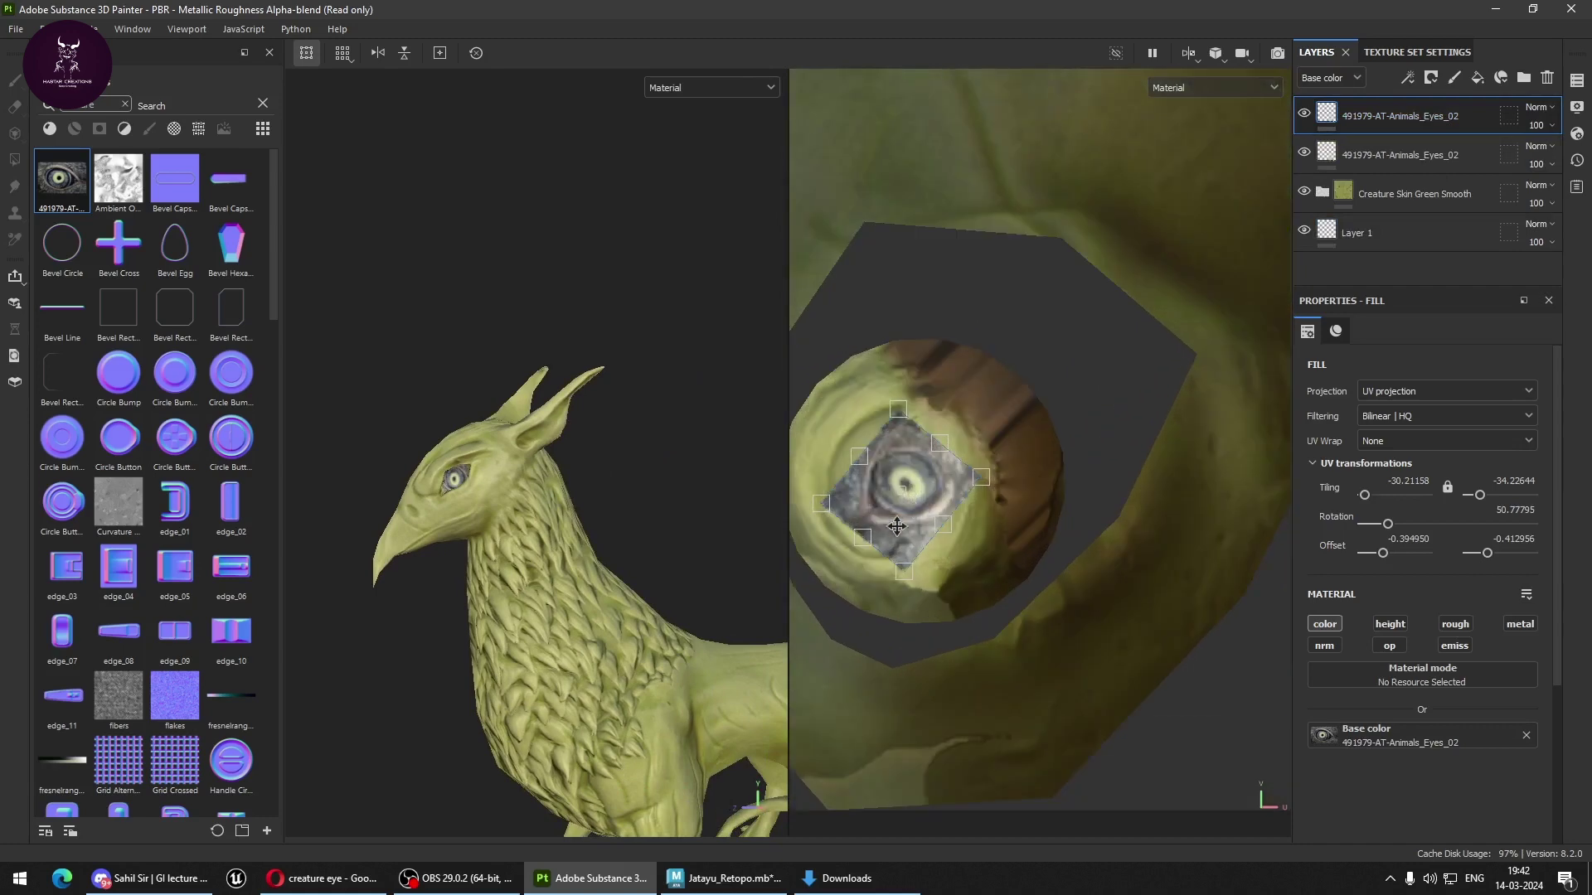
mouse_move(899, 531)
mouse_down()
mouse_move(1192, 485)
mouse_move(1207, 513)
mouse_up()
scroll(1206, 518, down, 2)
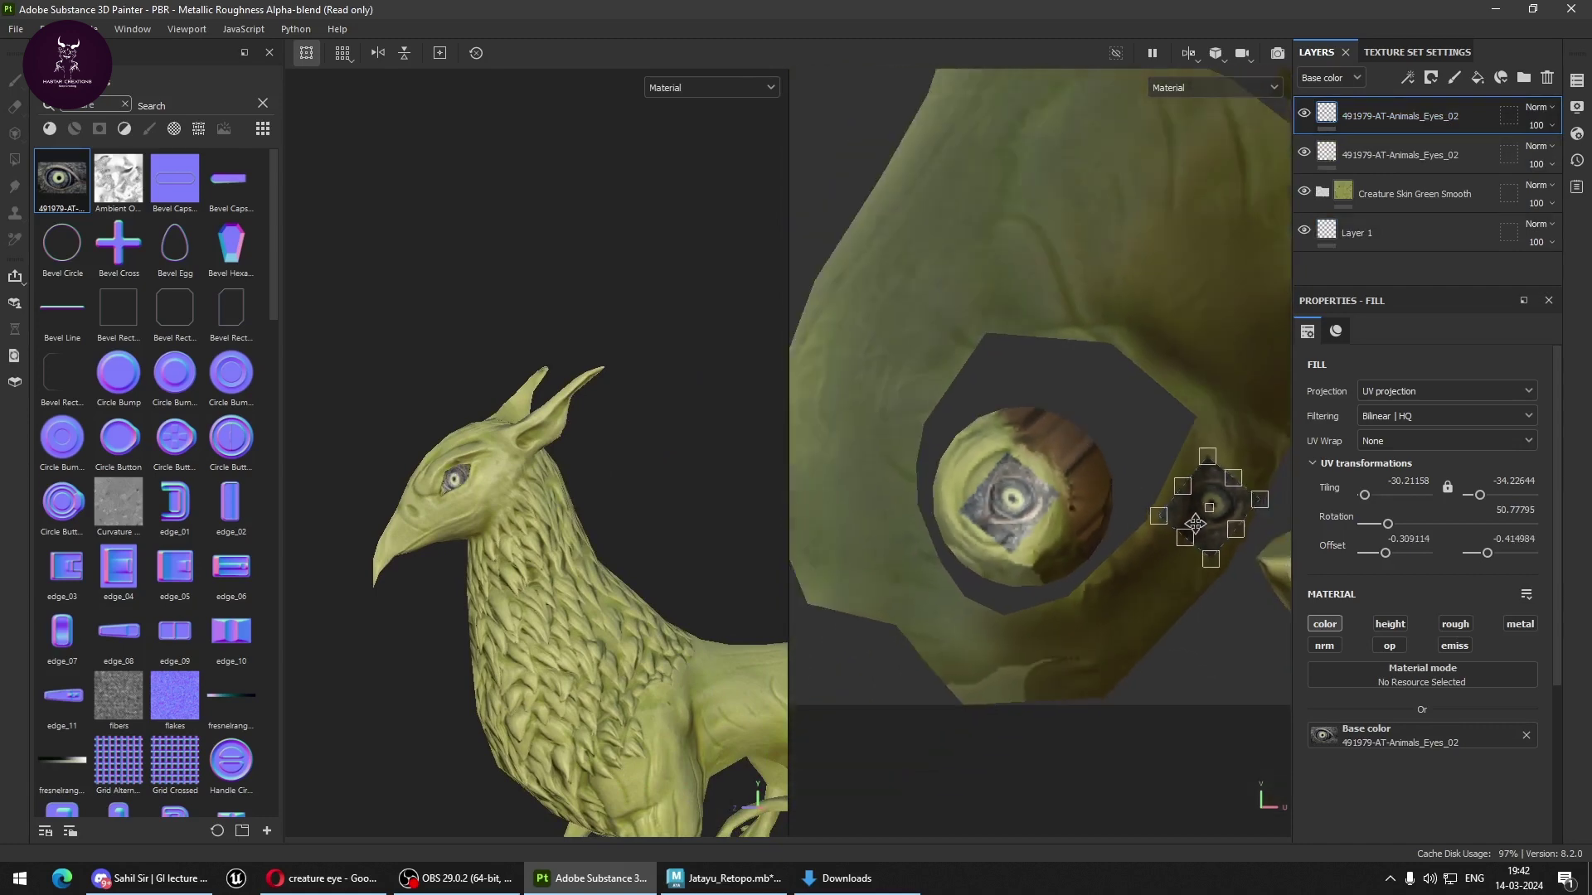
scroll(1218, 548, down, 1)
scroll(1227, 599, up, 2)
middle_drag(1086, 557, 883, 543)
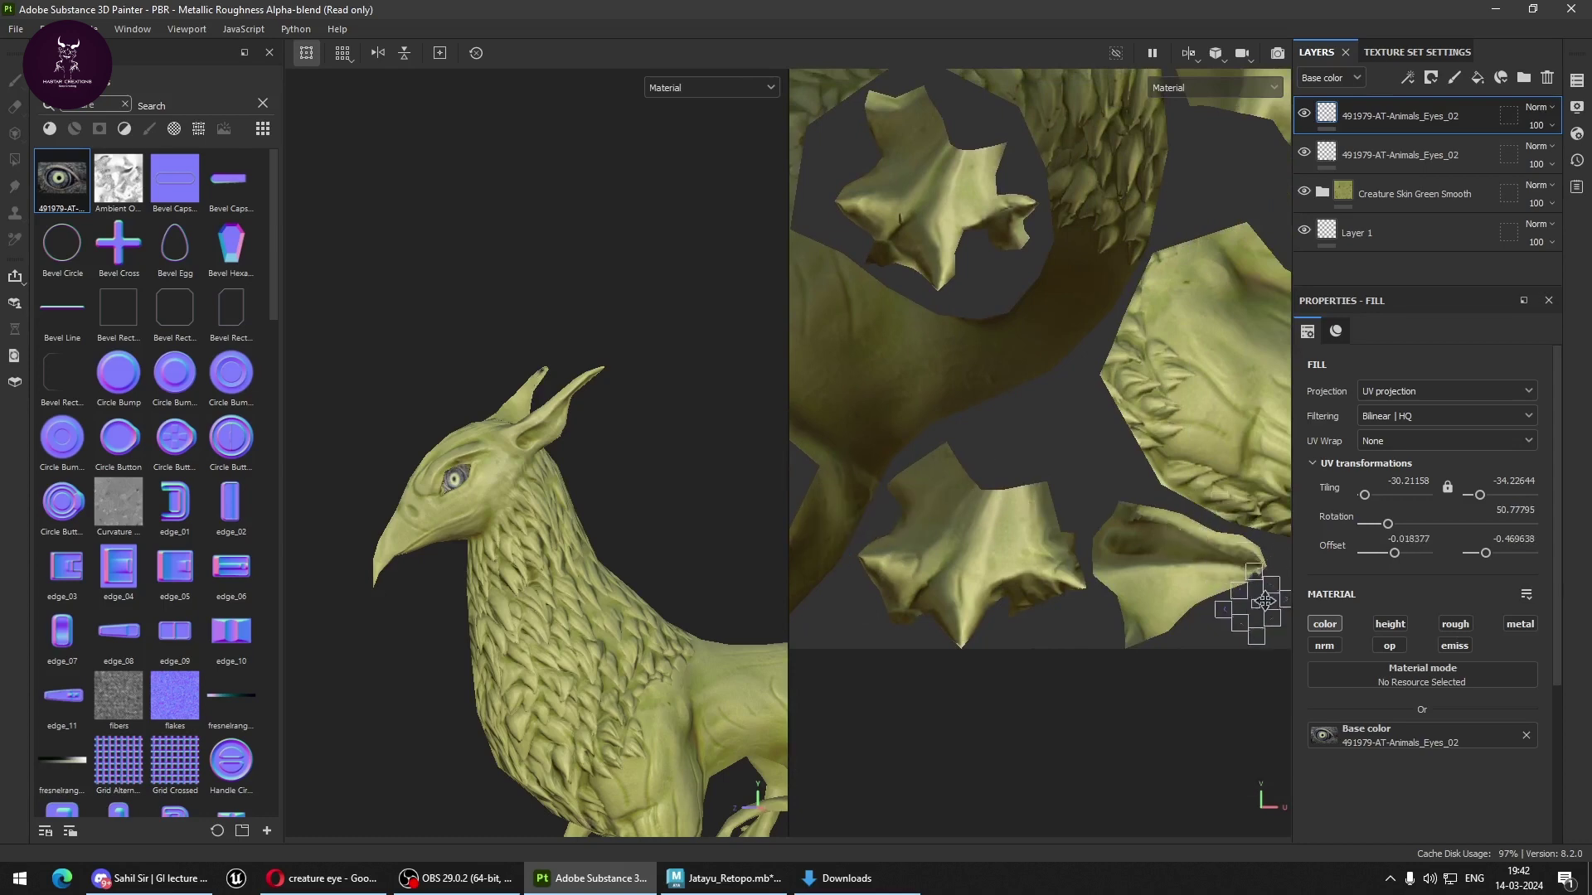
mouse_move(837, 519)
mouse_down()
mouse_move(1244, 508)
mouse_move(1251, 522)
mouse_move(825, 537)
mouse_move(1070, 520)
mouse_up()
alt+drag(580, 547, 788, 554)
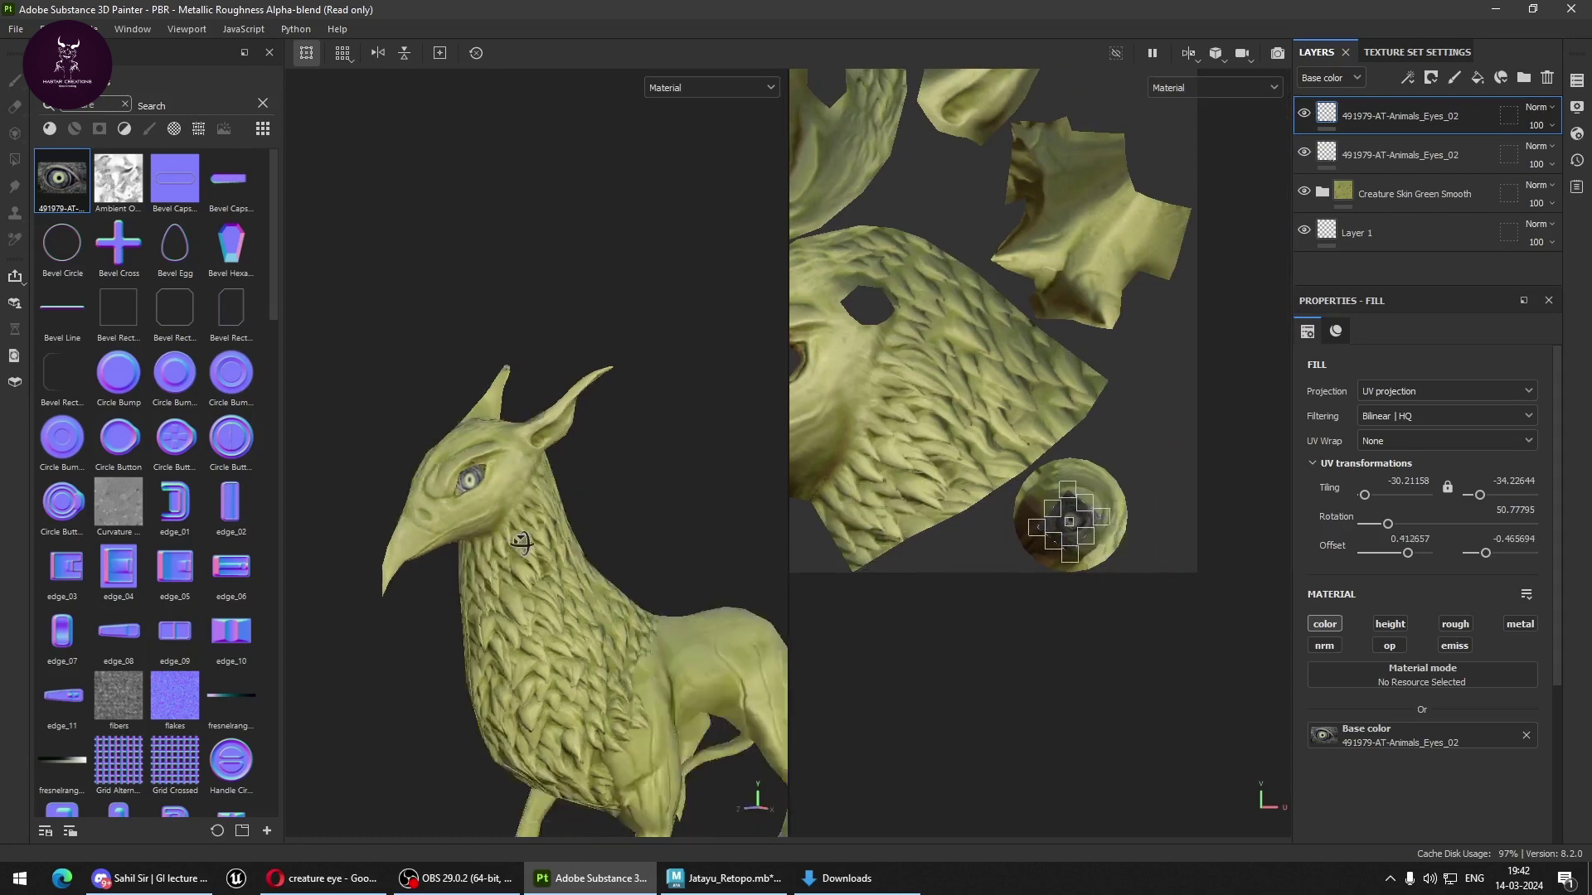
Nudge the duplicate's offset to 0.416370, -0.461424, centring the iris in the other eye.
scroll(593, 569, up, 3)
alt+drag(594, 569, 557, 554)
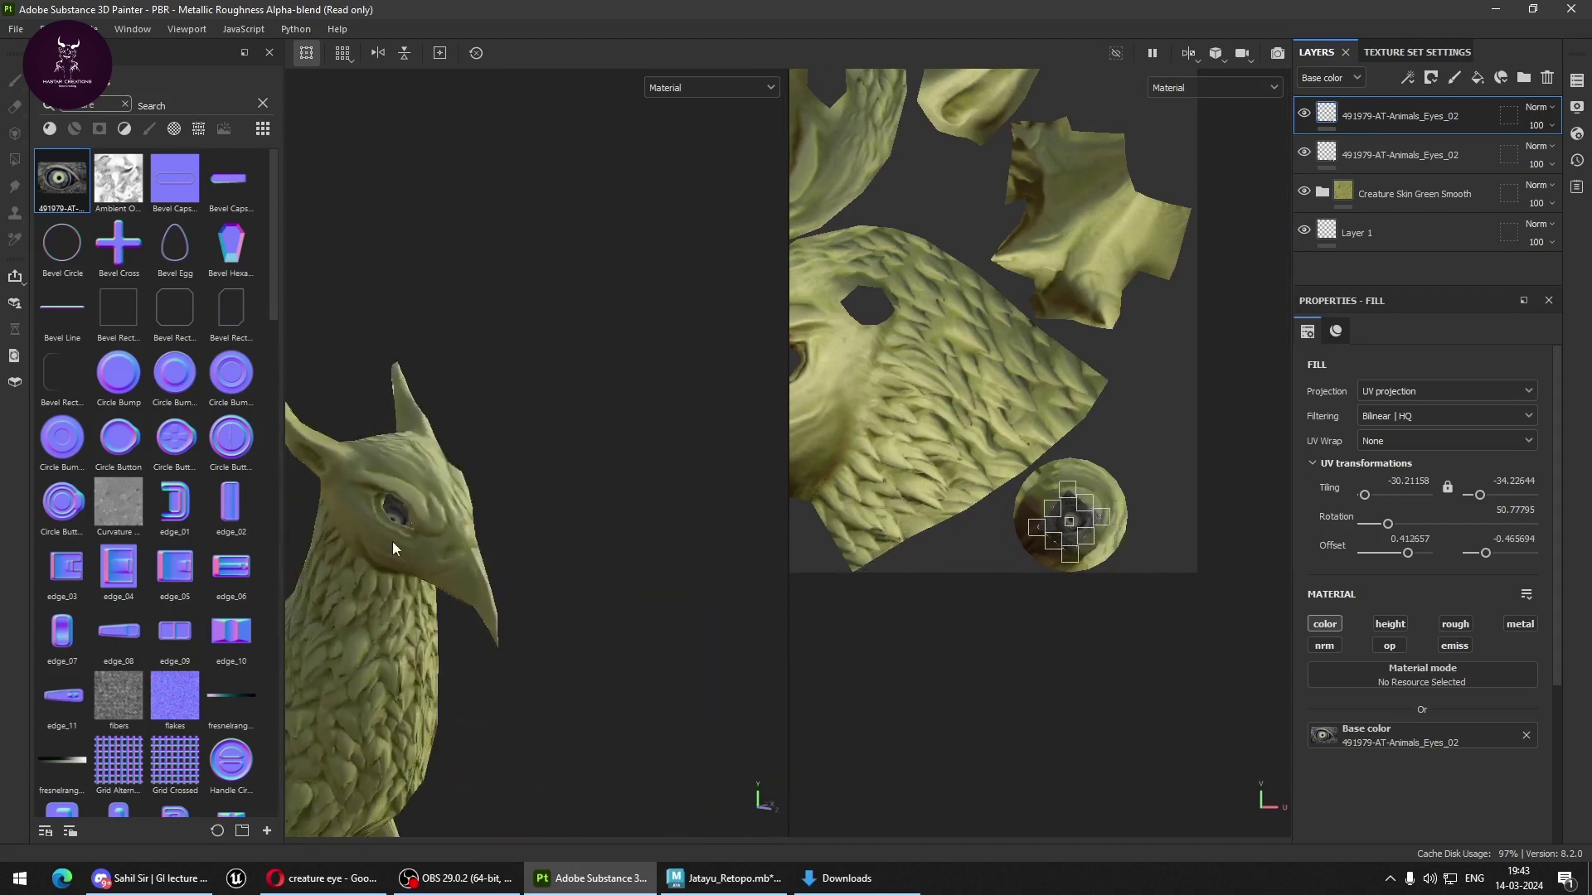
scroll(557, 554, up, 2)
scroll(558, 554, up, 3)
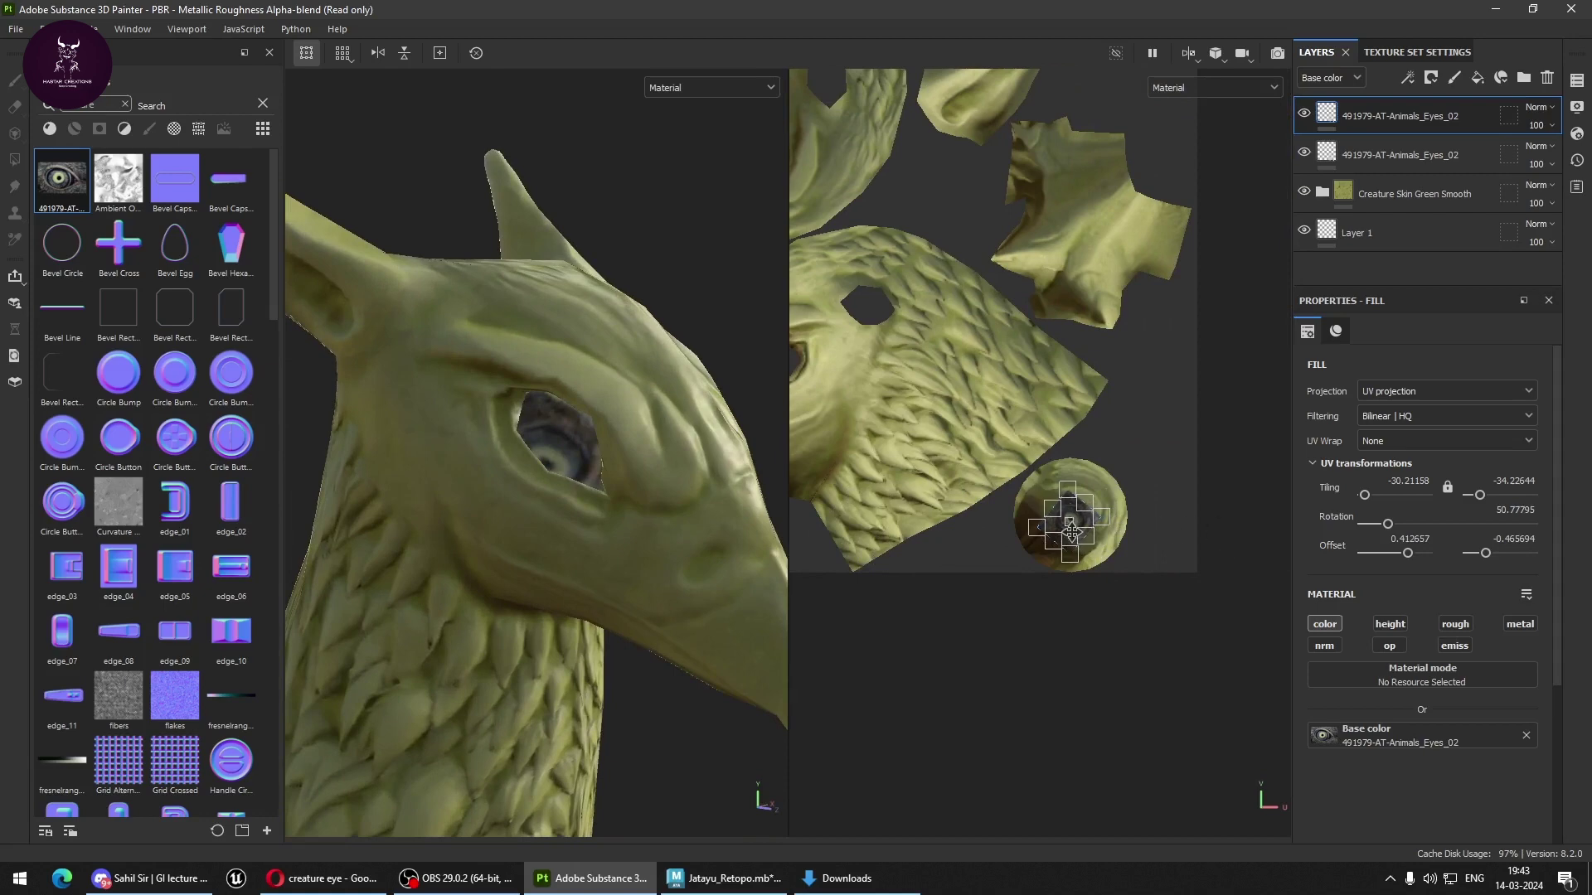
scroll(1072, 531, up, 2)
scroll(1072, 531, up, 3)
drag(1076, 514, 1094, 499)
scroll(648, 468, down, 3)
scroll(649, 489, down, 3)
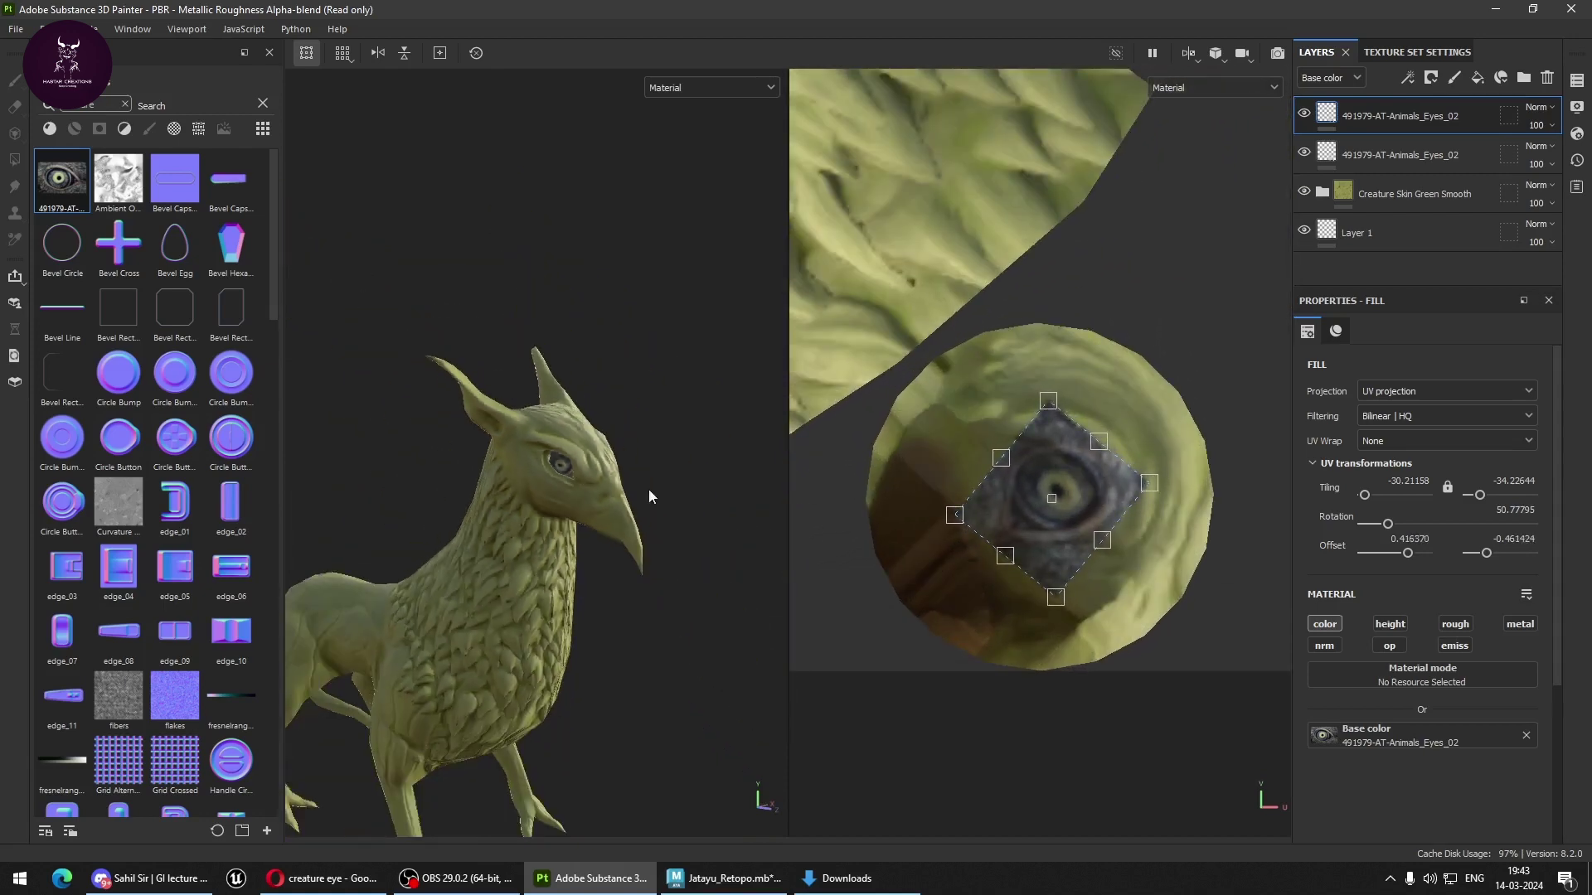
mouse_move(648, 497)
alt+mouse_down()
mouse_move(618, 511)
mouse_move(615, 485)
mouse_move(545, 537)
mouse_move(757, 440)
mouse_move(953, 489)
mouse_move(587, 461)
mouse_move(771, 418)
alt+mouse_up()
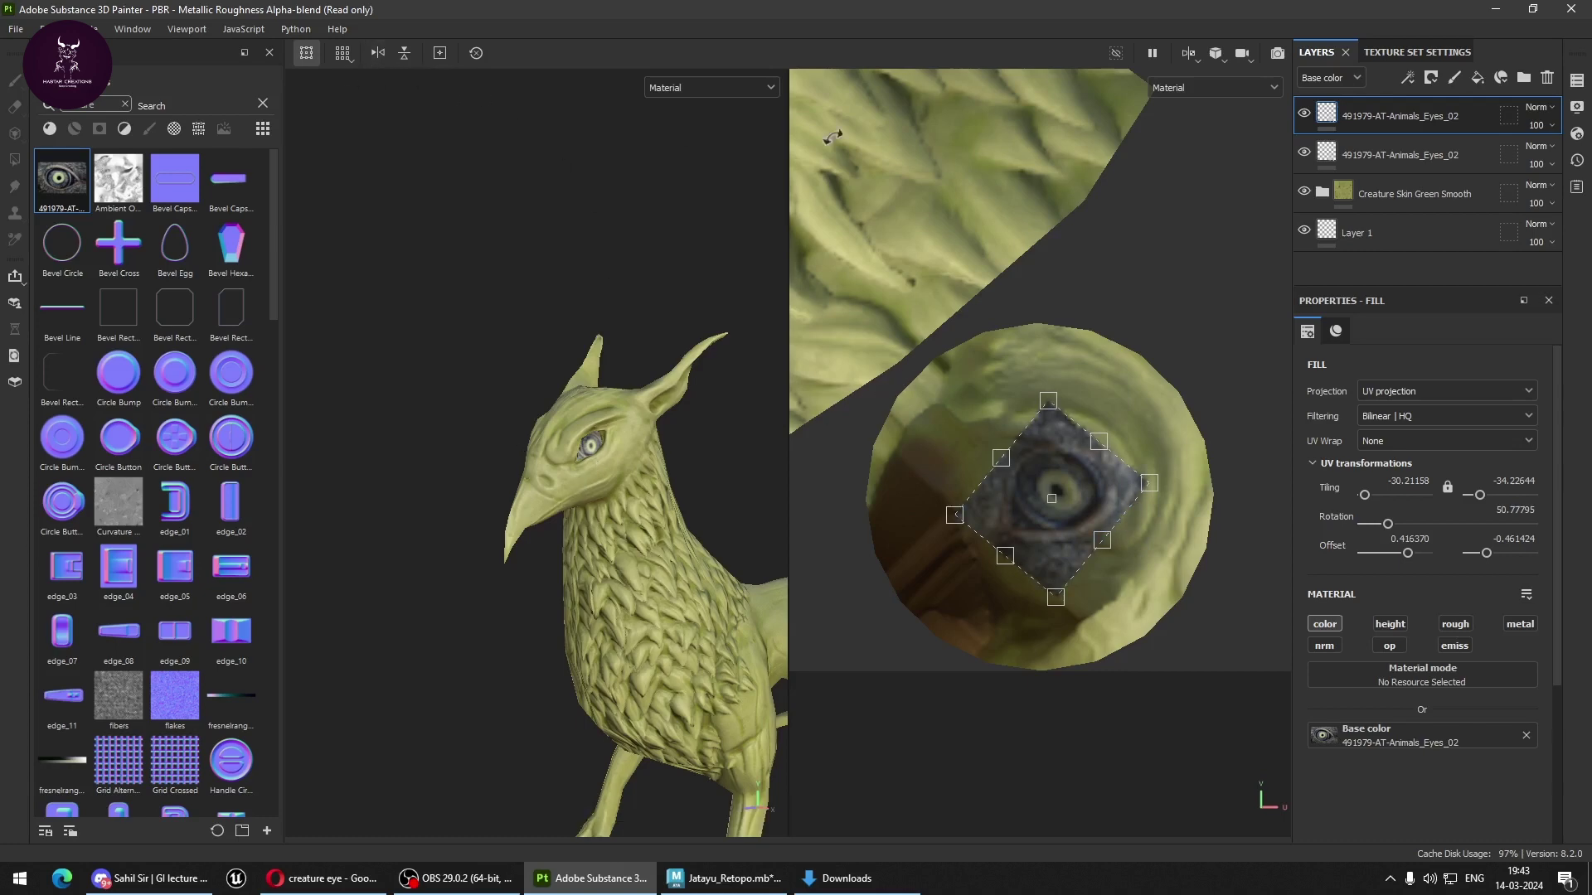
Check the view-layout and projection dropdowns without changing either setting.
click(1199, 62)
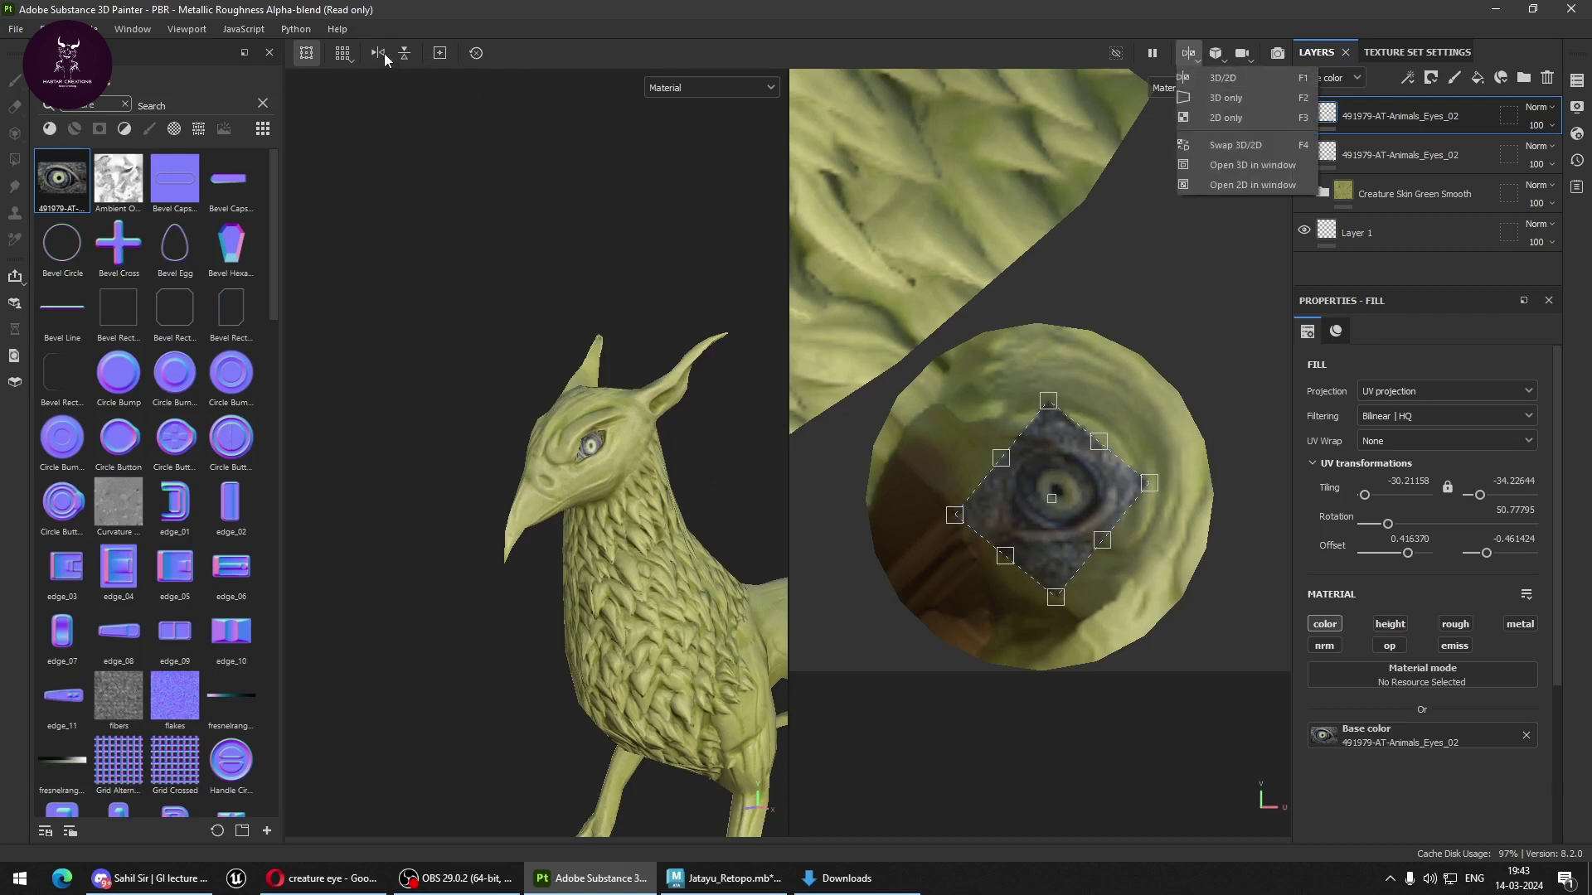
click(573, 56)
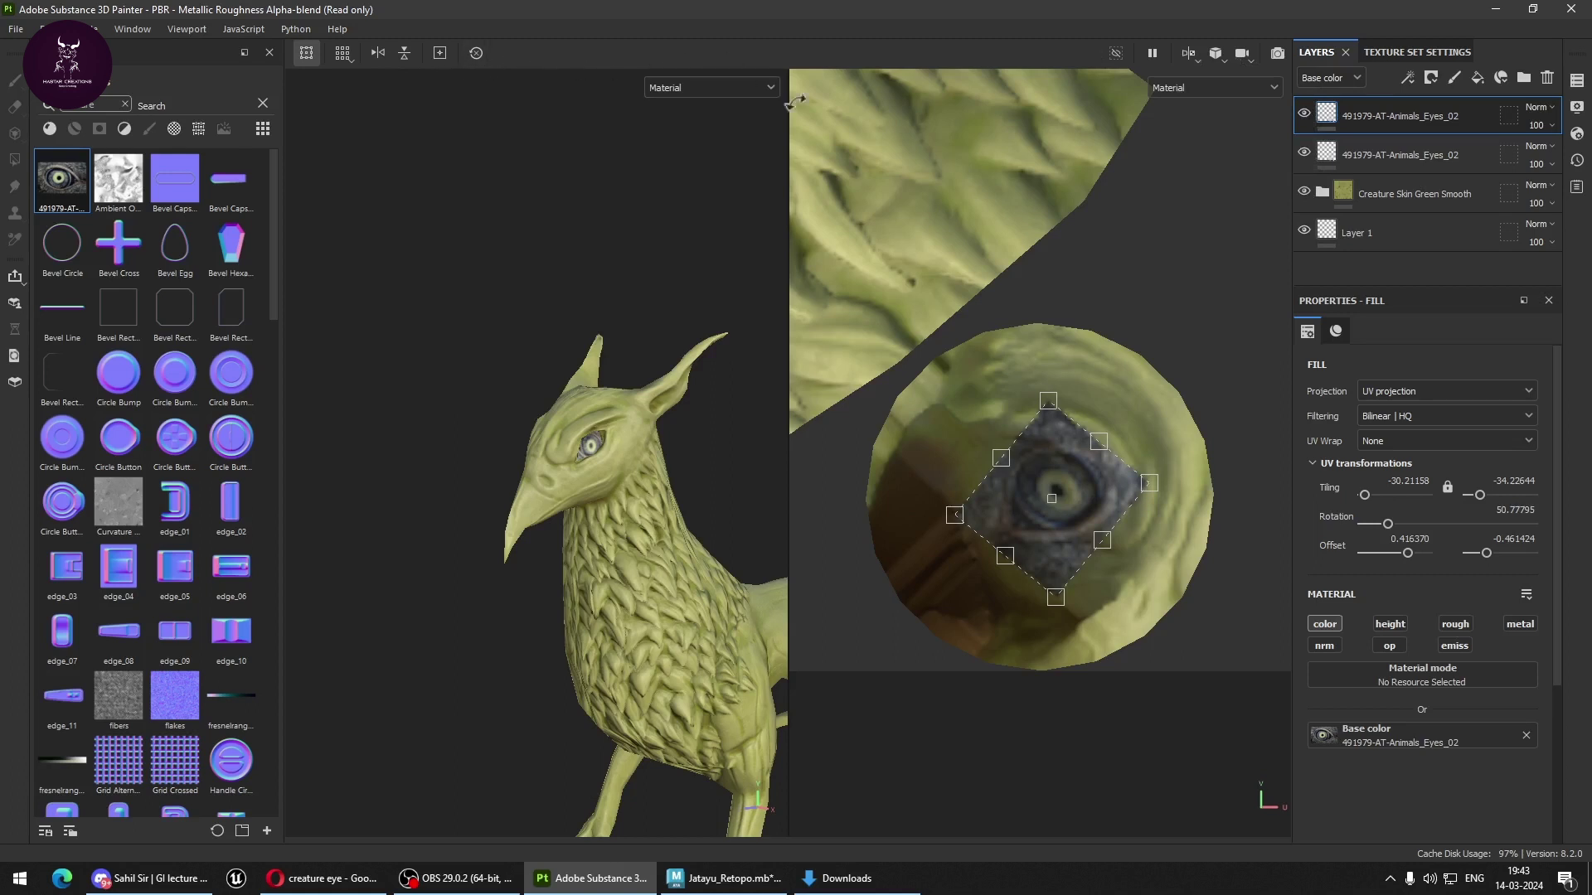
click(1217, 57)
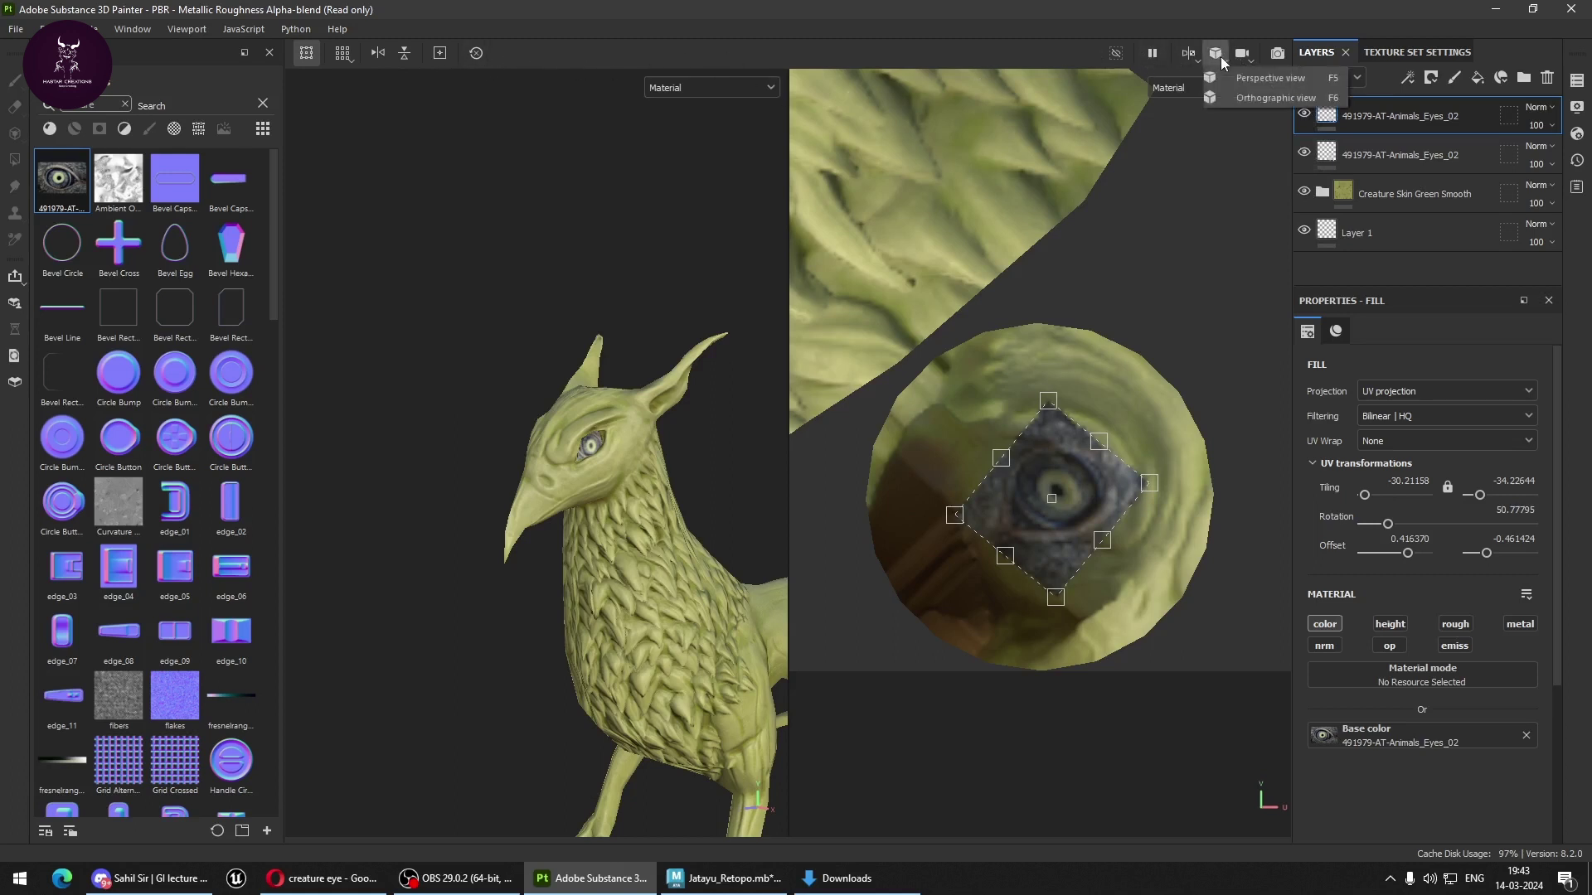
Clear the asset shelf search and filter it for 'gold'.
mouse_move(729, 415)
alt+mouse_down()
mouse_move(629, 505)
mouse_move(548, 472)
alt+mouse_up()
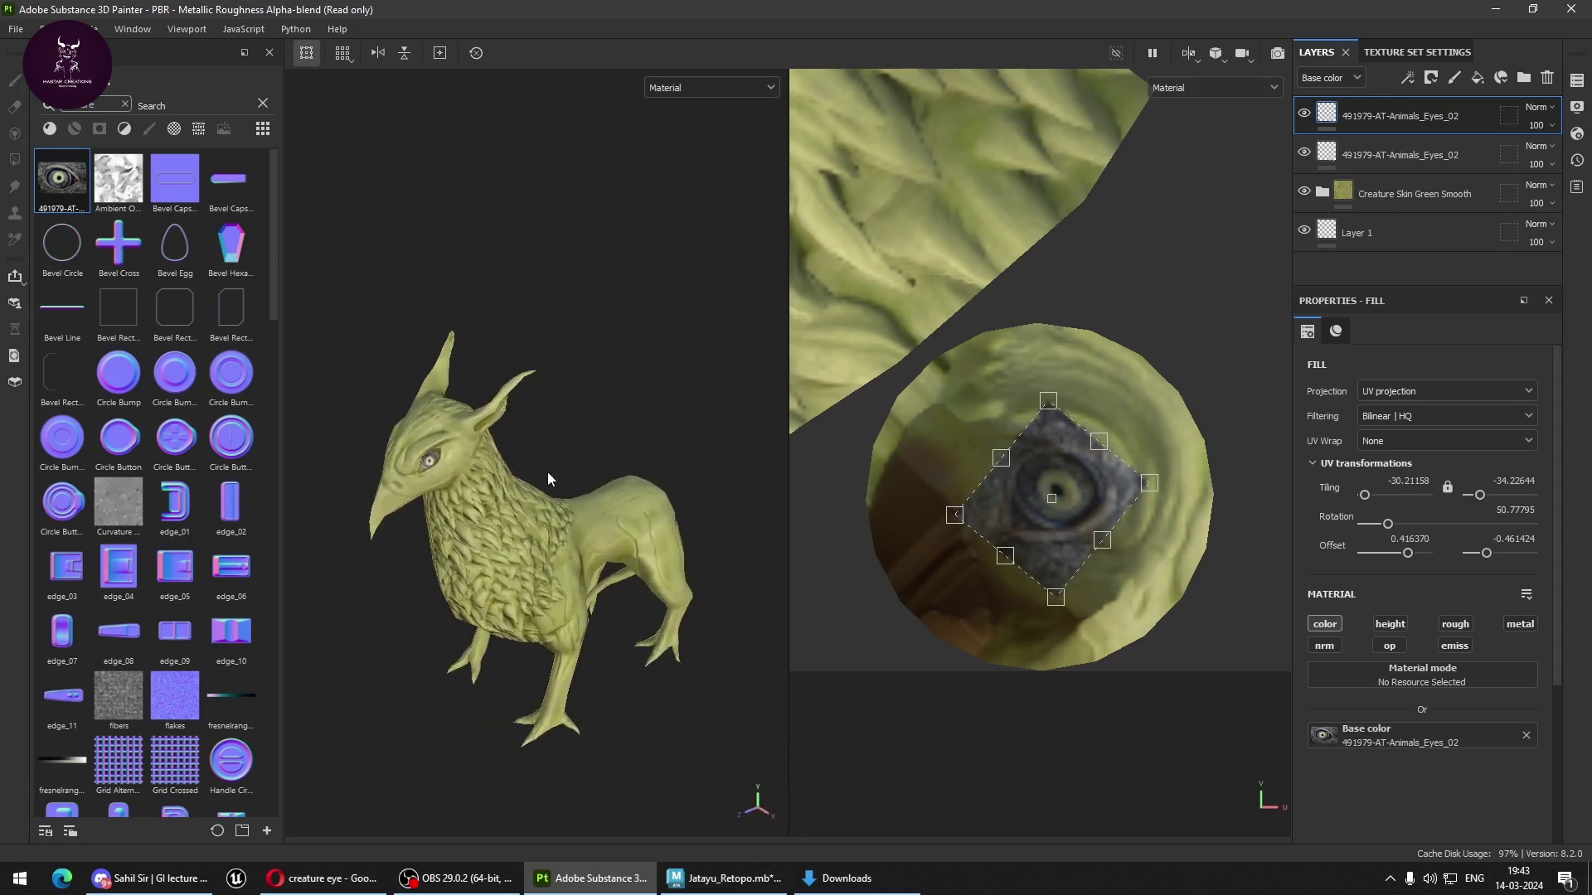
alt+drag(608, 428, 558, 433)
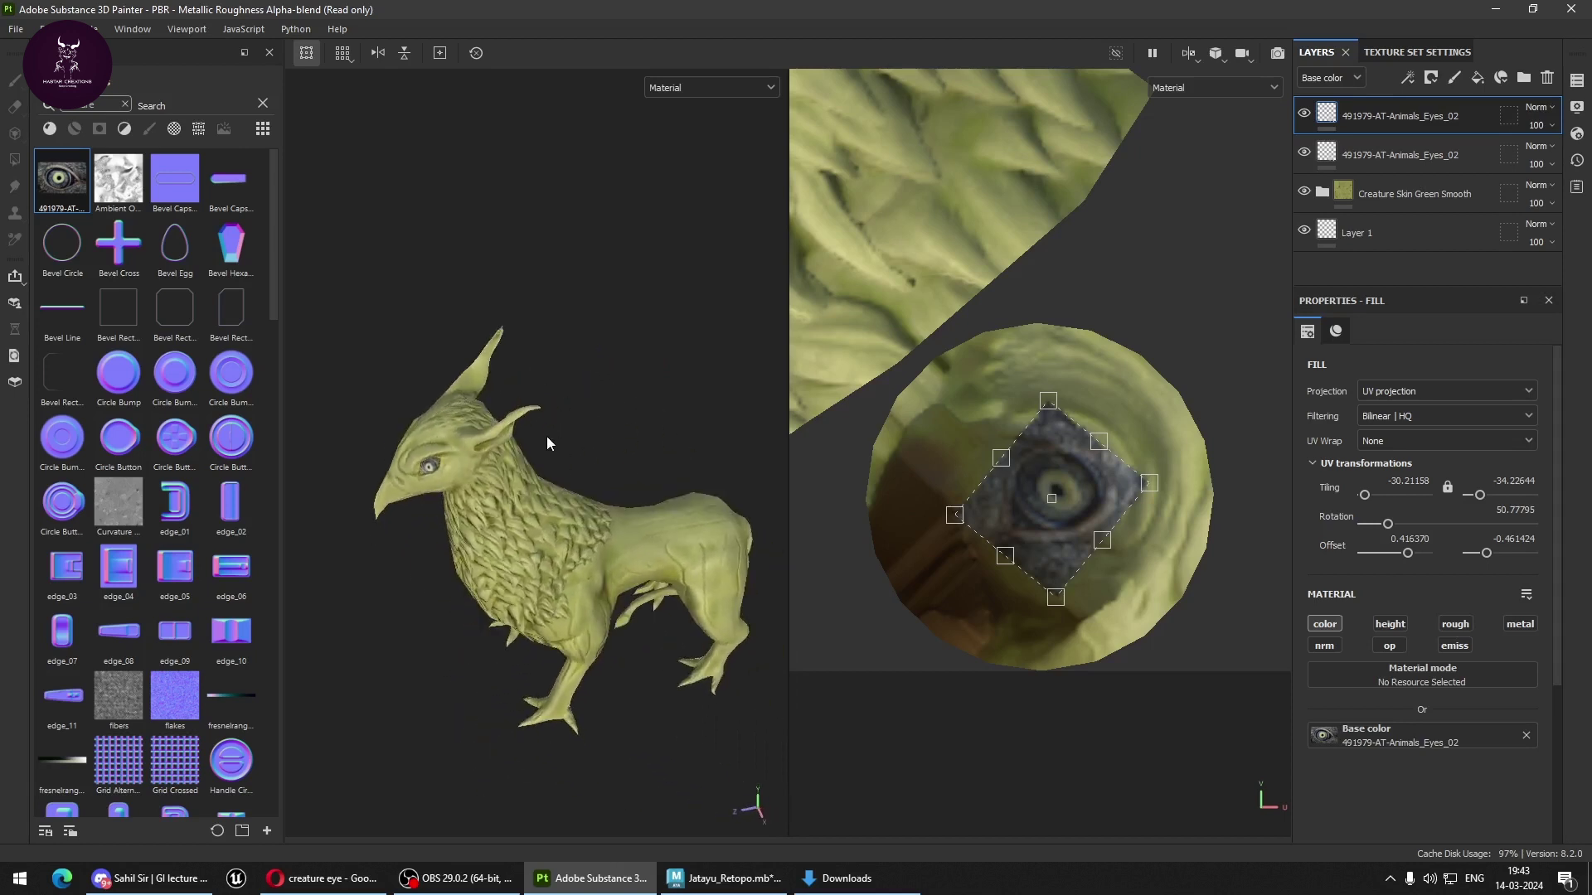
alt+right_drag(523, 442, 552, 490)
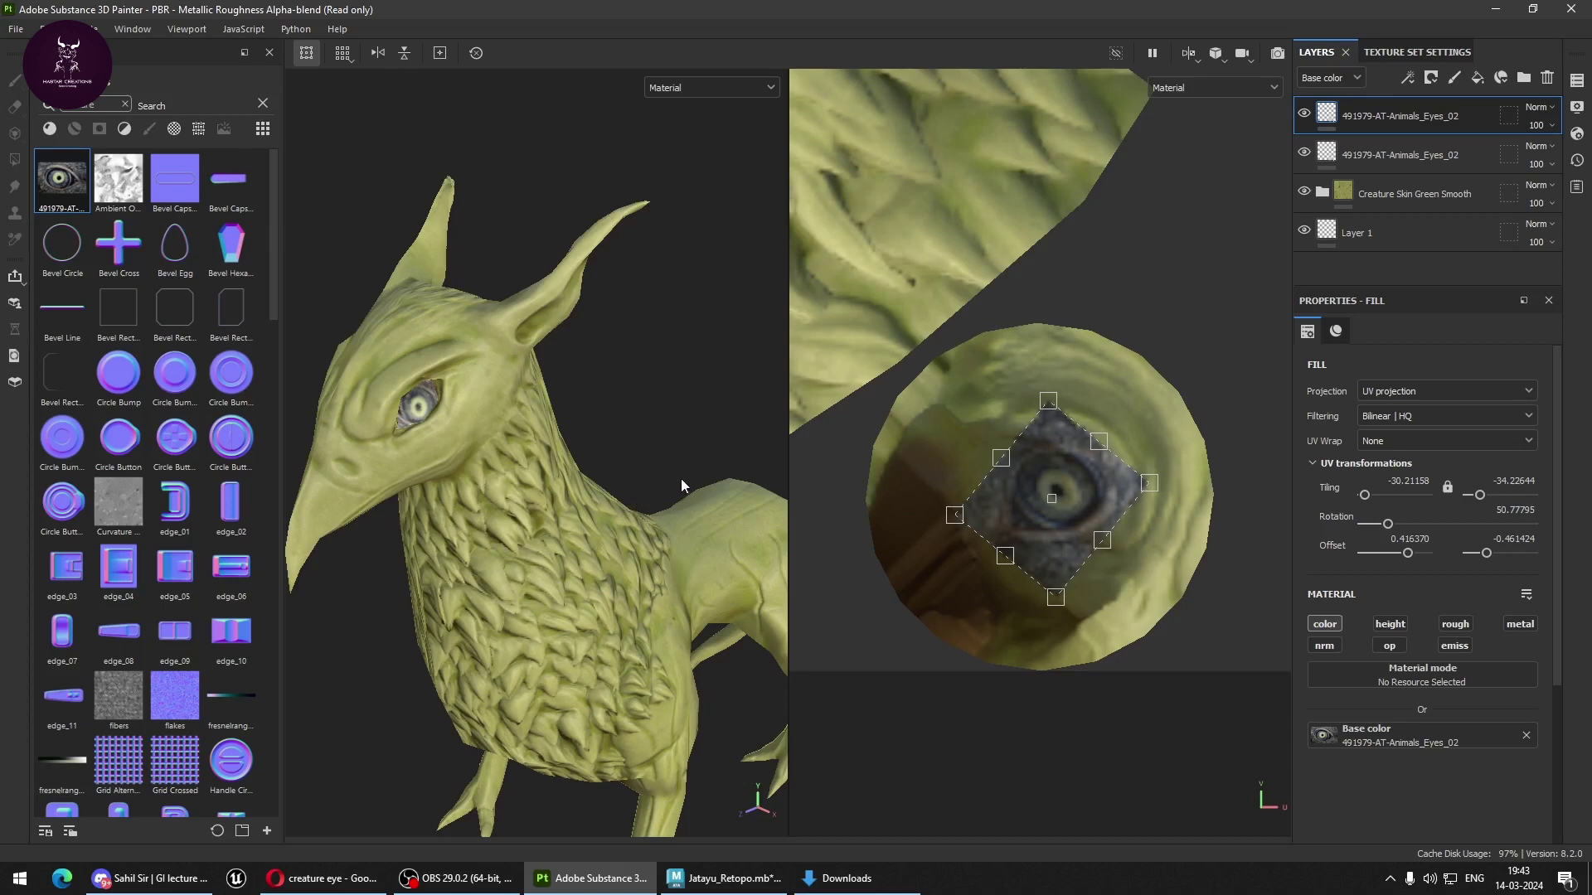
alt+drag(682, 485, 1170, 282)
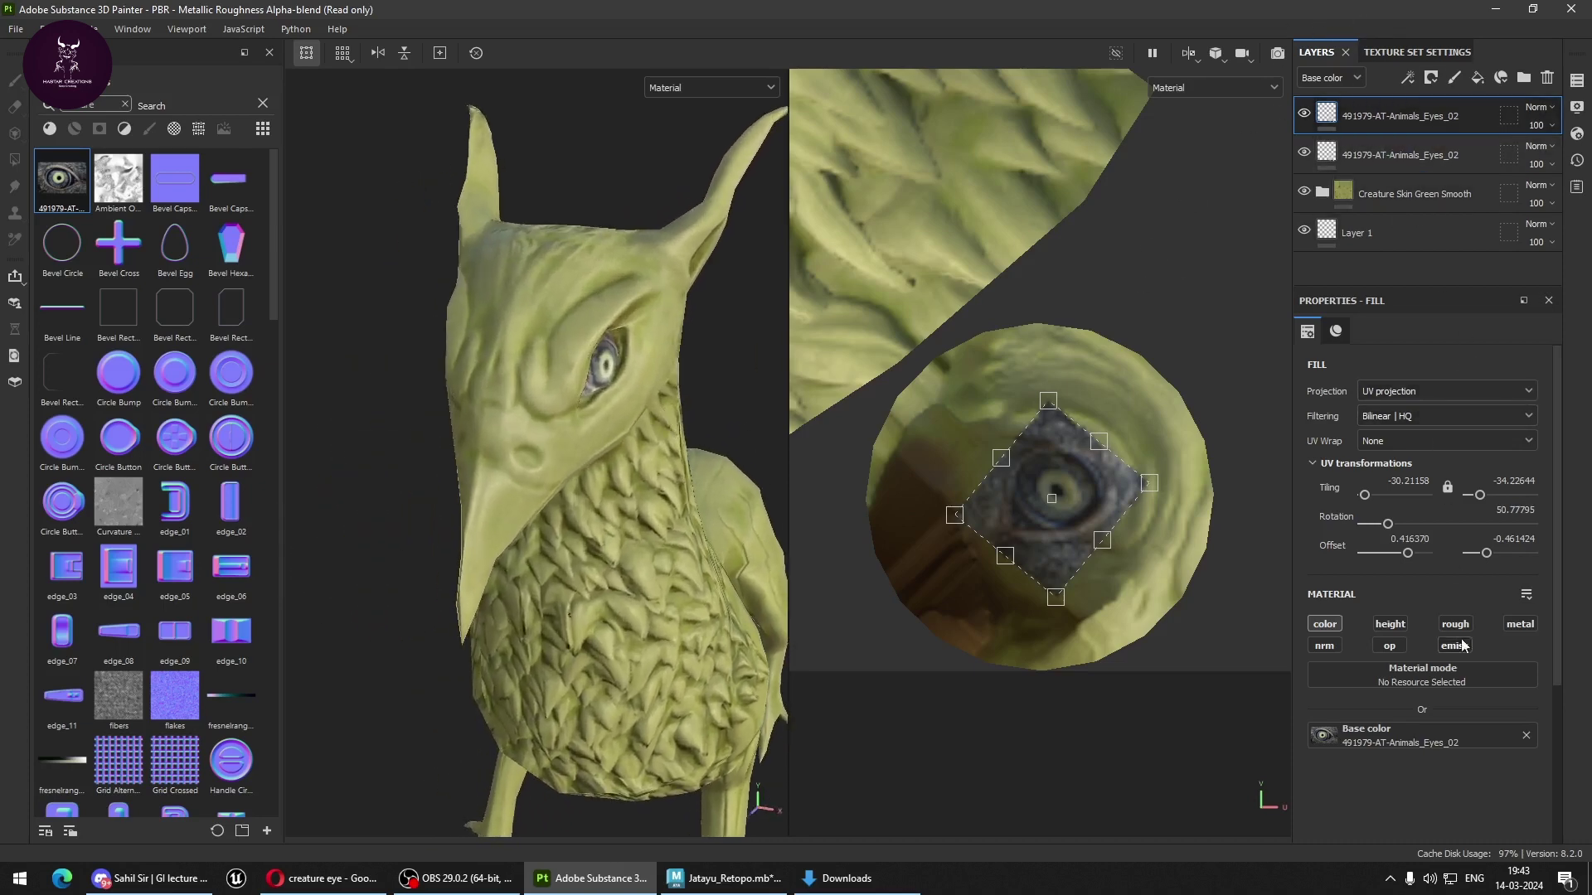
click(125, 104)
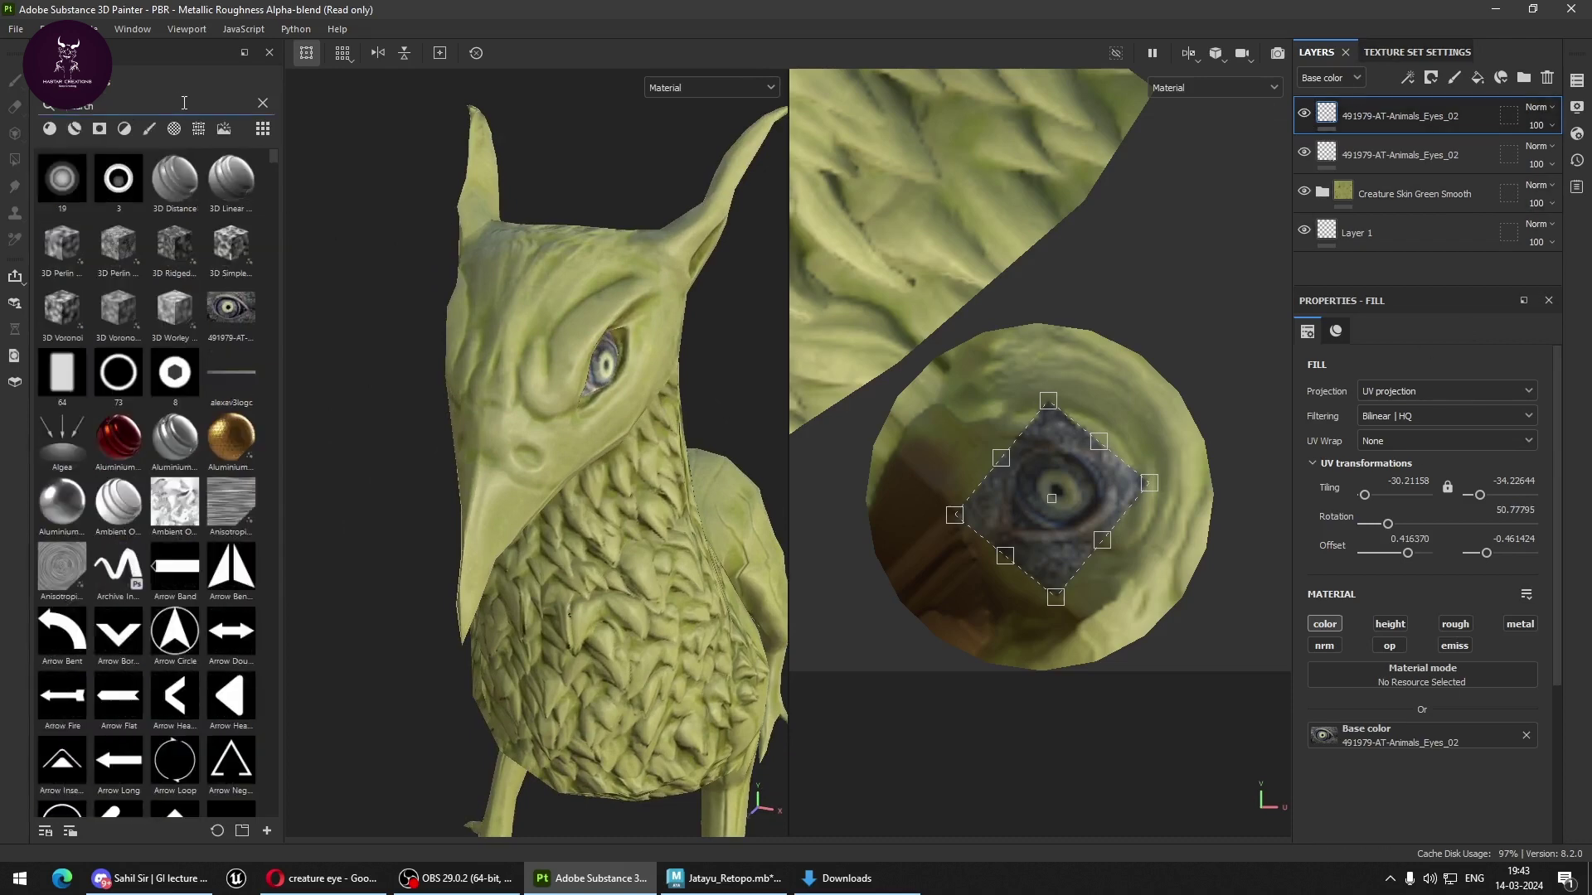
text(gold)
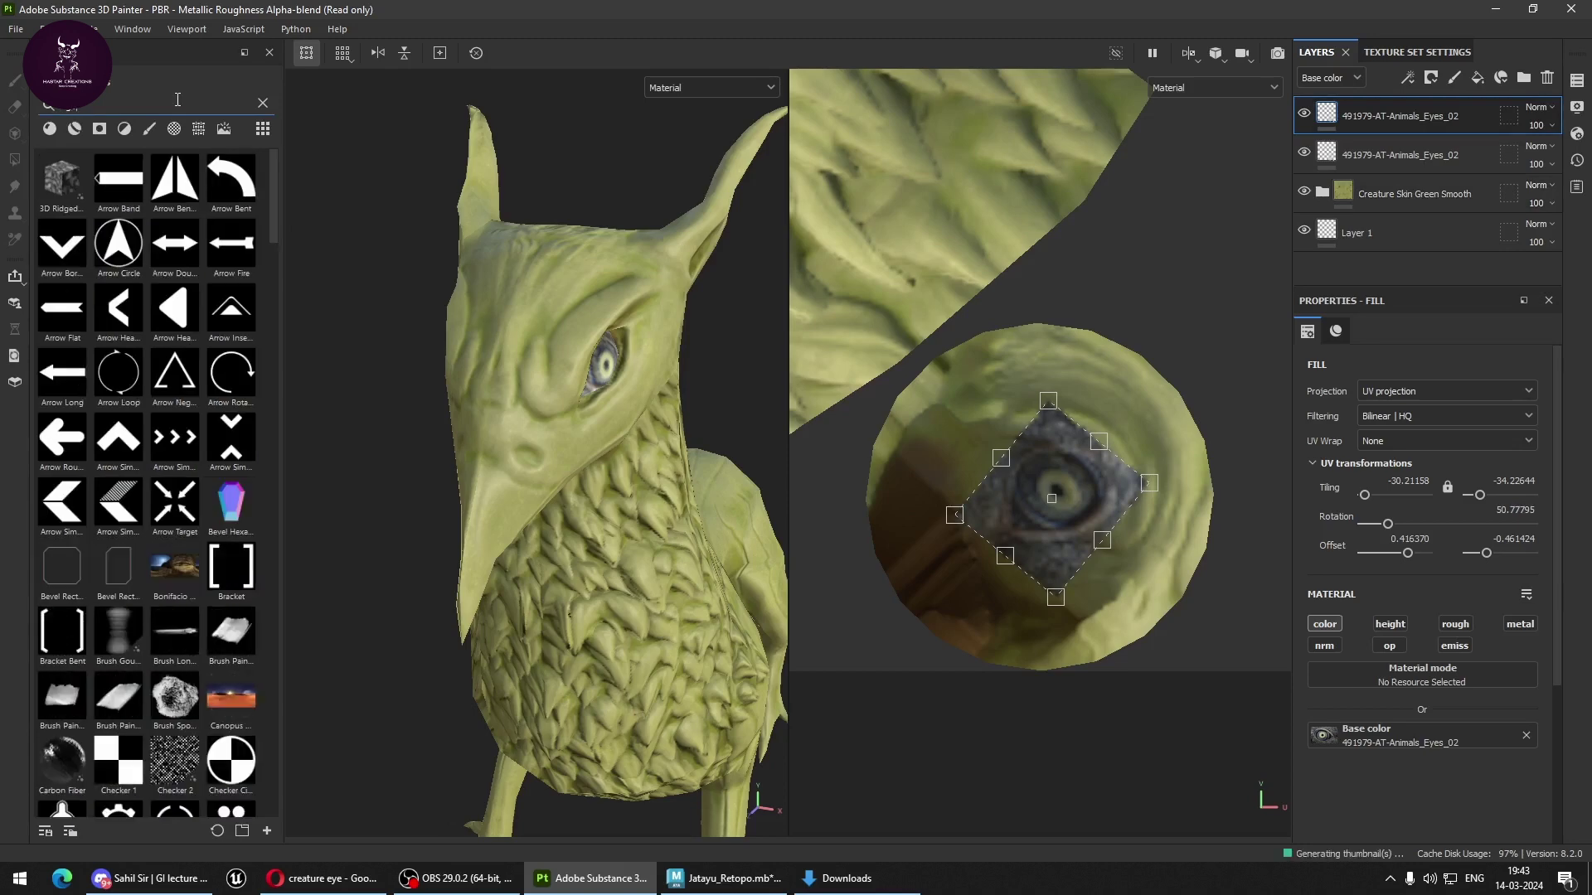
Drop the Gold Armor smart material onto the creature, coating it entirely in gold.
mouse_move(231, 178)
mouse_down()
mouse_move(527, 456)
mouse_move(539, 446)
mouse_up()
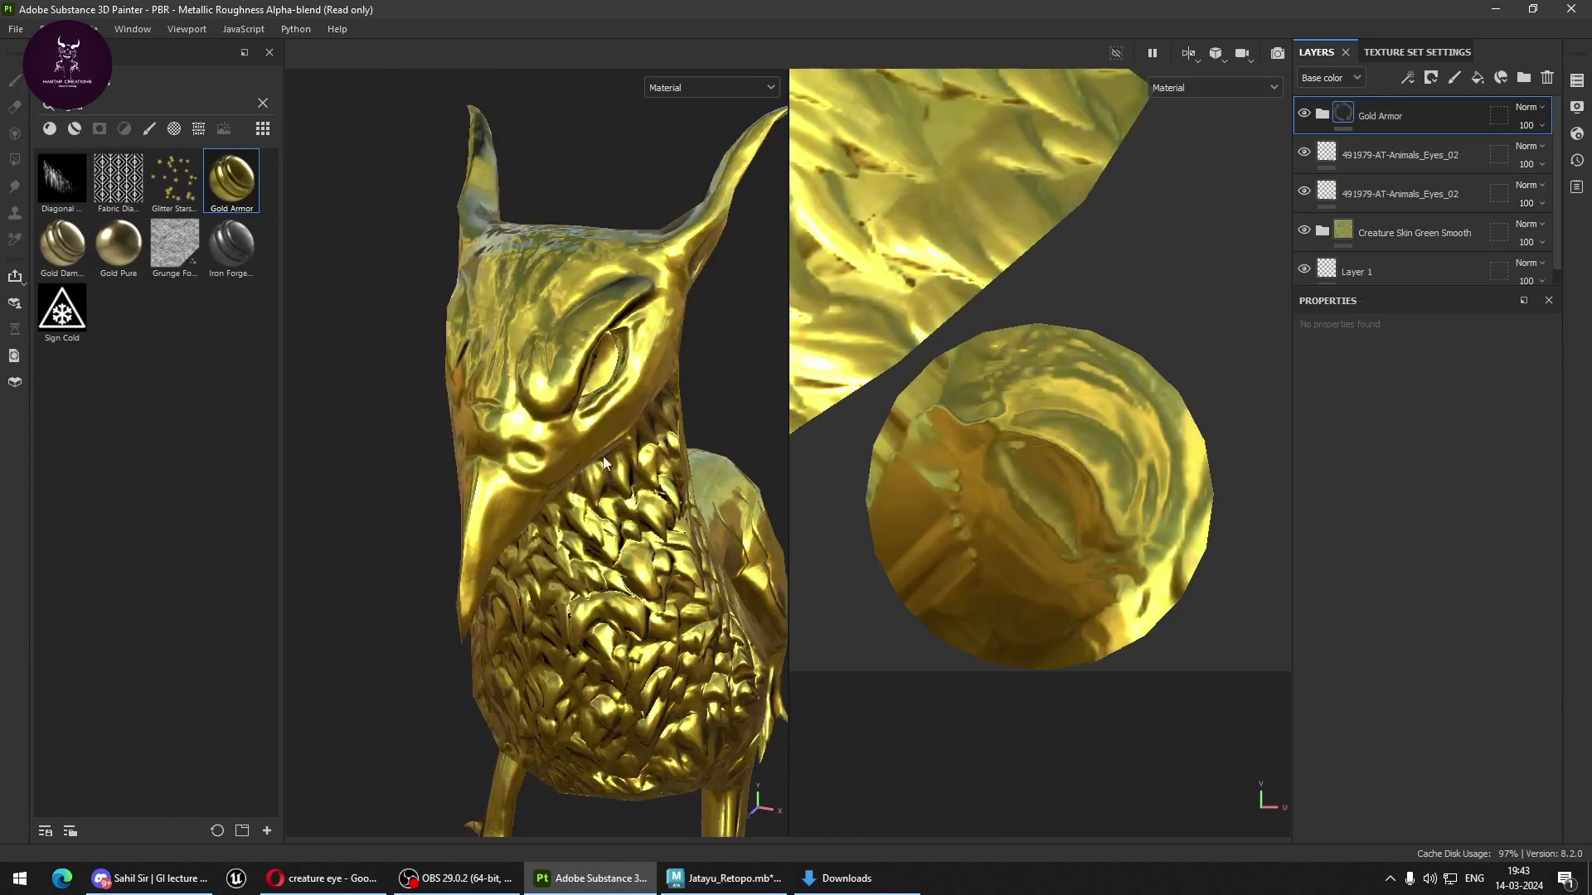
mouse_move(606, 355)
alt+mouse_down()
mouse_move(581, 446)
mouse_move(738, 489)
alt+mouse_up()
scroll(581, 446, up, 3)
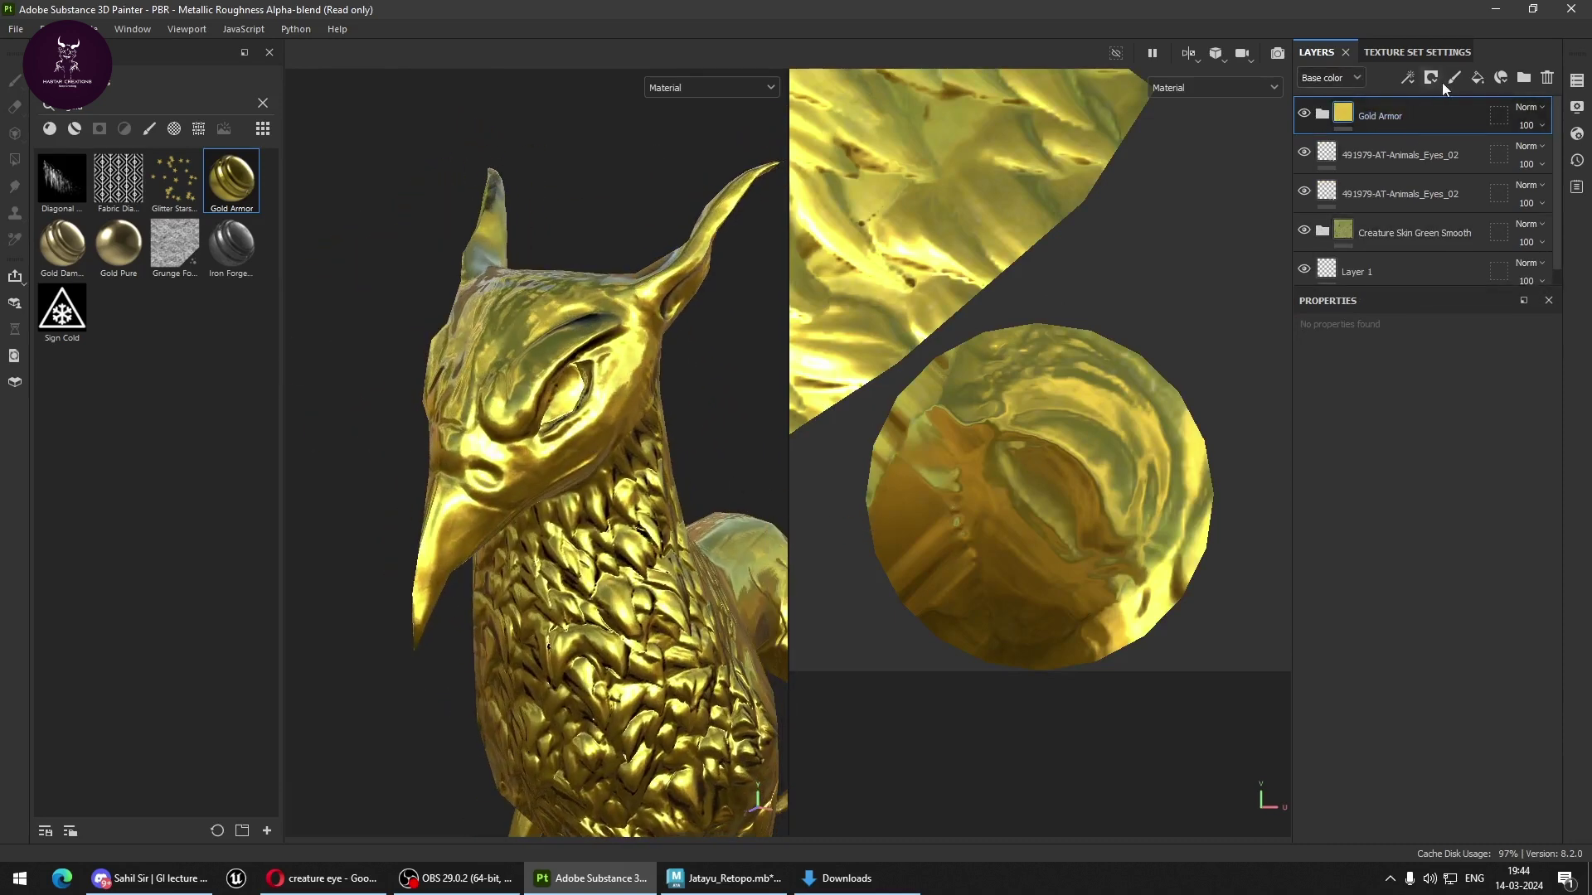
click(1432, 79)
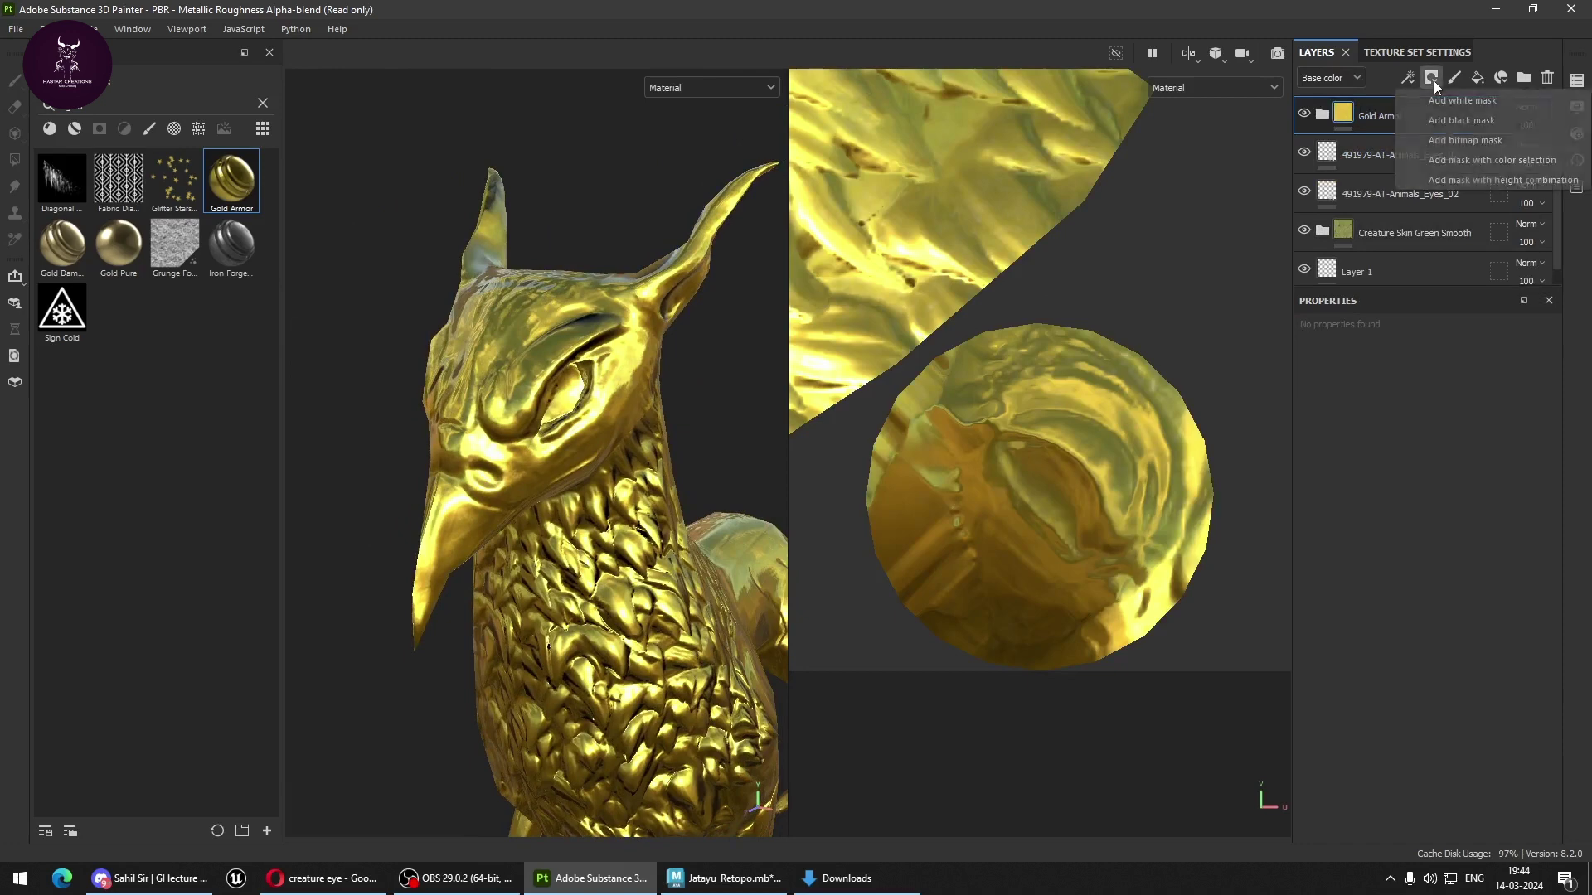
Give Gold Armor a black mask and paint gold along the beak to its tip.
click(1459, 120)
mouse_move(640, 359)
alt+mouse_down()
mouse_move(539, 464)
mouse_move(644, 487)
alt+mouse_up()
scroll(515, 480, up, 3)
scroll(515, 479, up, 2)
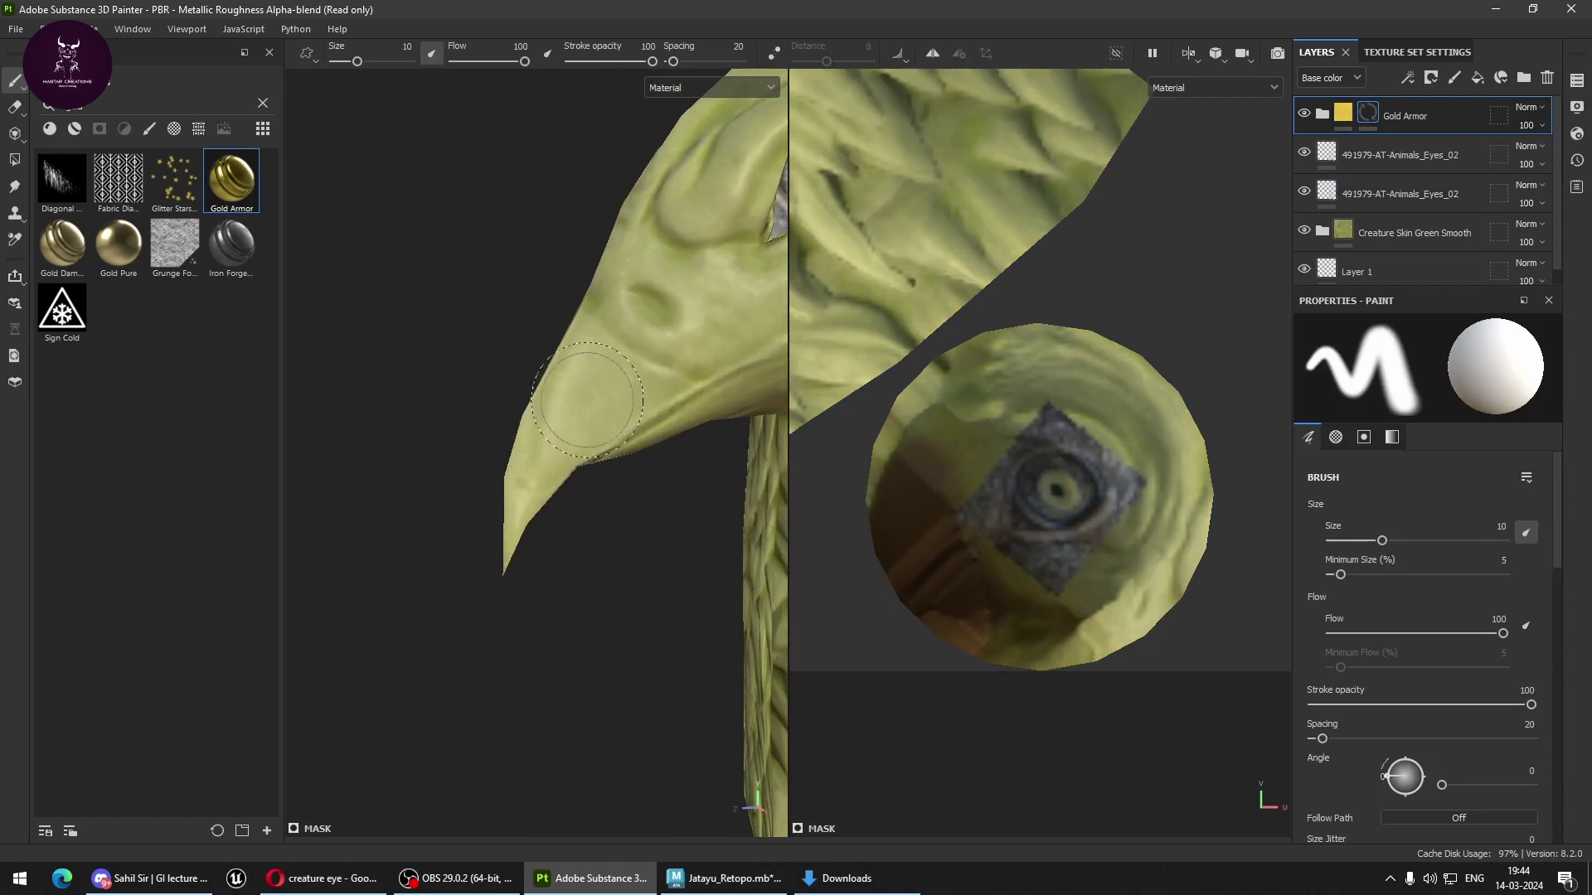
mouse_move(593, 377)
mouse_down()
mouse_move(534, 440)
mouse_move(495, 540)
mouse_up()
drag(564, 398, 583, 381)
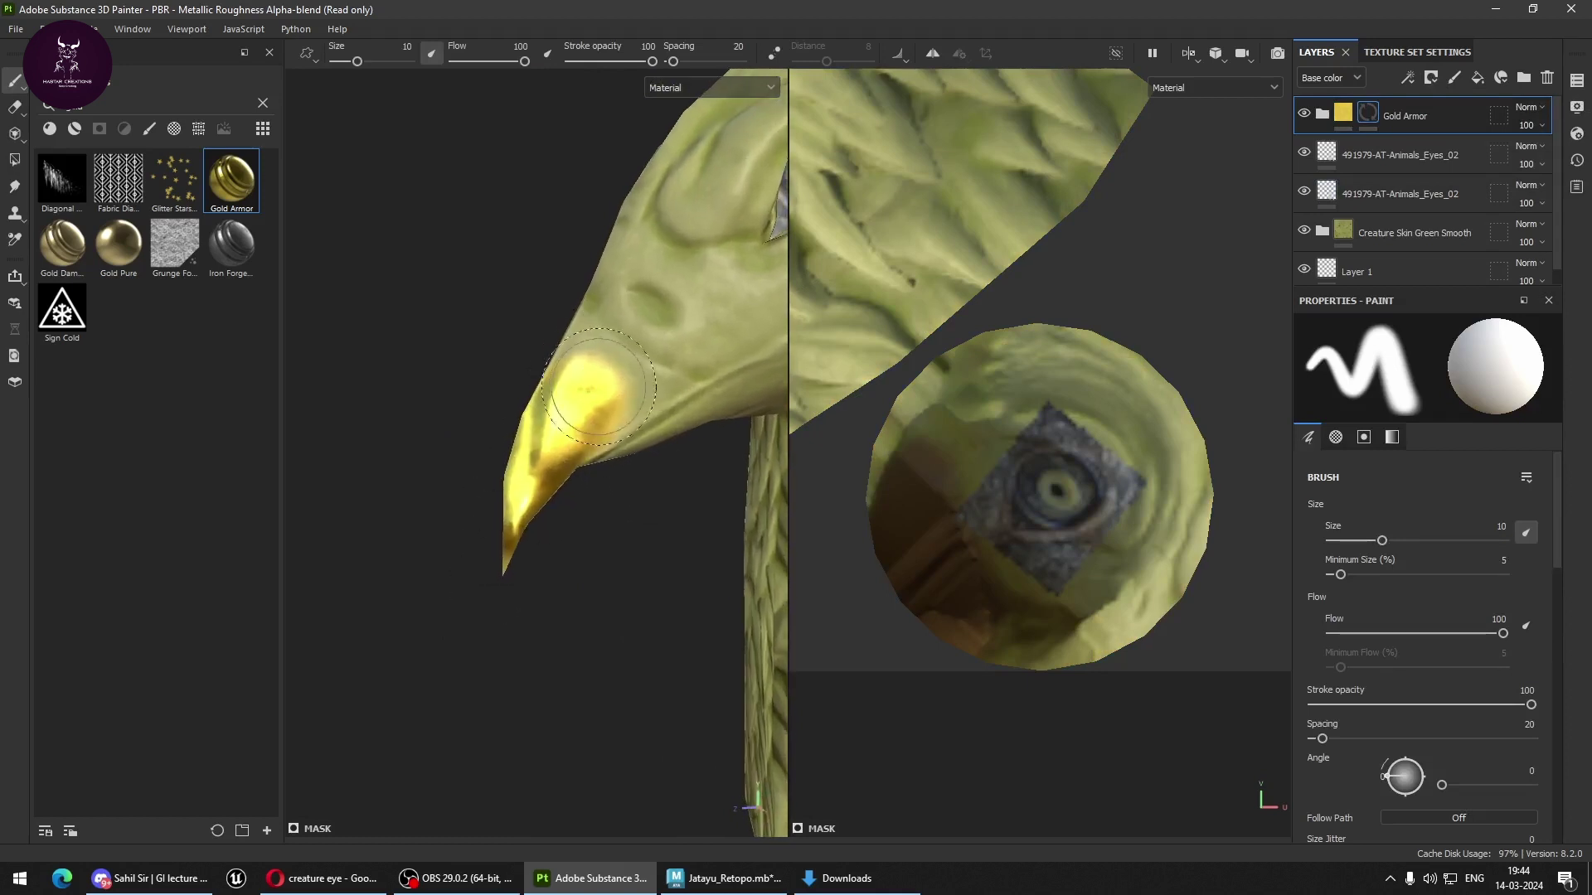
Shrink the brush to 3.52 and paint gold across the upper beak, checking from several angles.
ctrl+right_drag(611, 384, 589, 319)
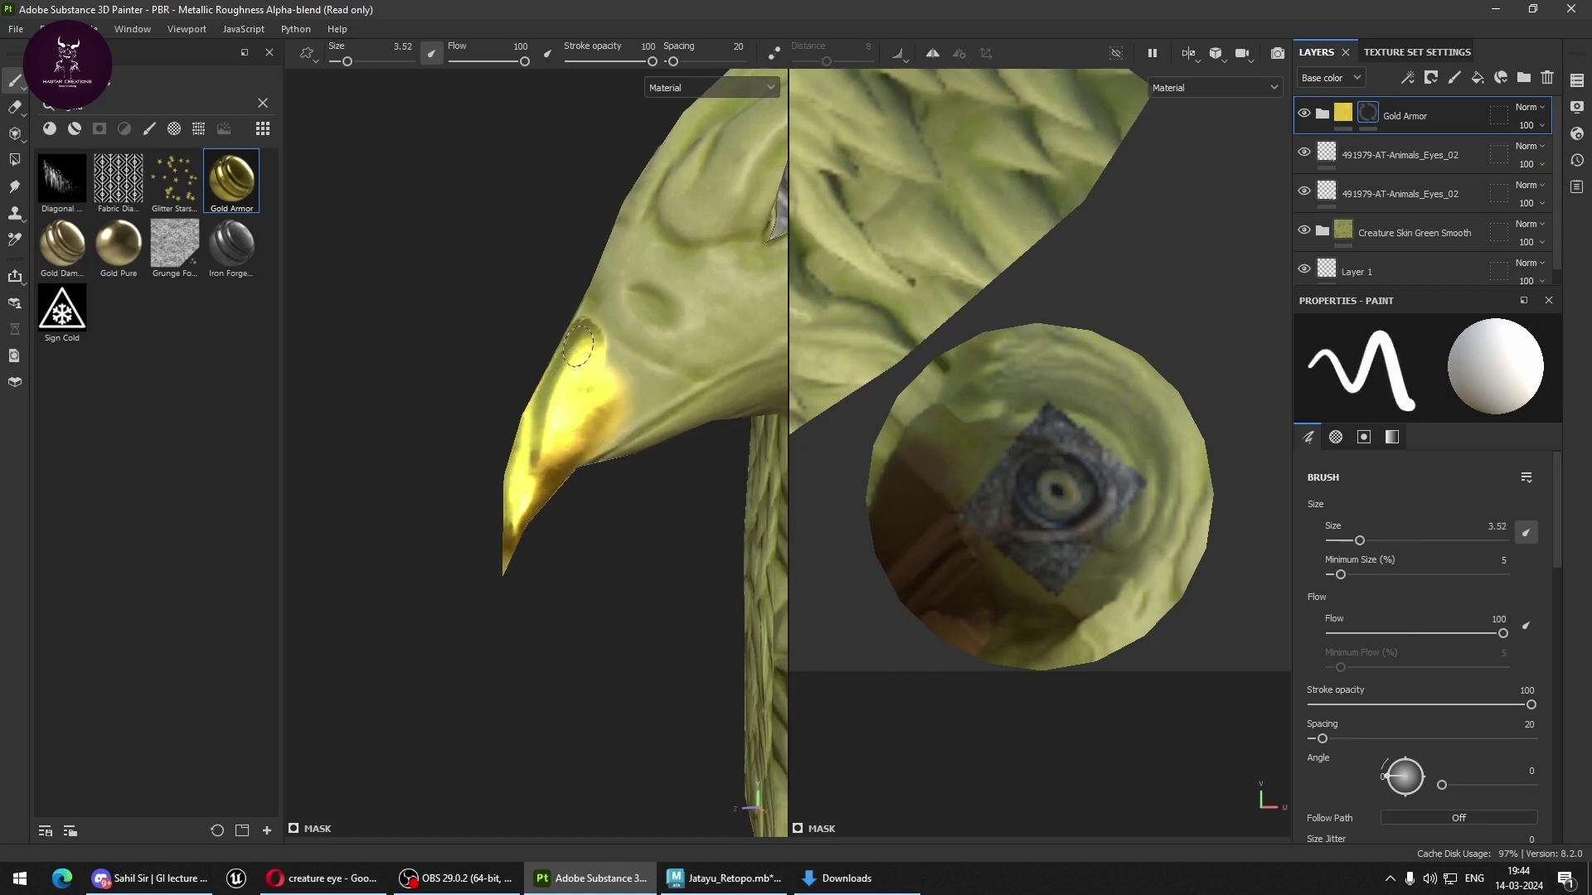
mouse_move(594, 359)
mouse_down()
mouse_move(616, 382)
mouse_move(606, 365)
mouse_move(679, 387)
mouse_move(600, 430)
mouse_up()
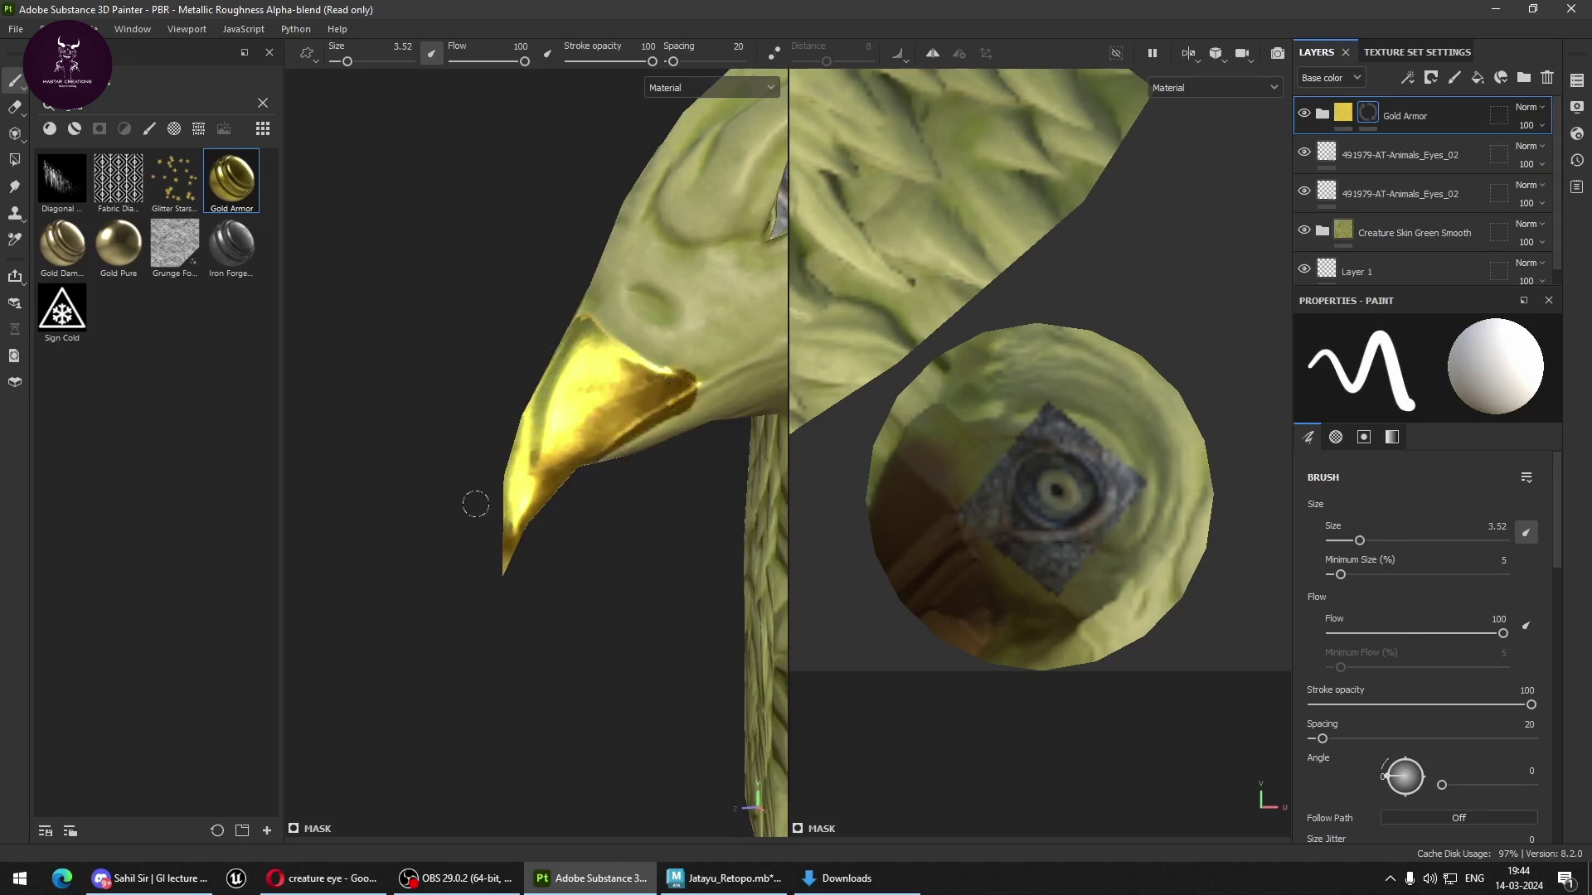
alt+drag(475, 504, 594, 323)
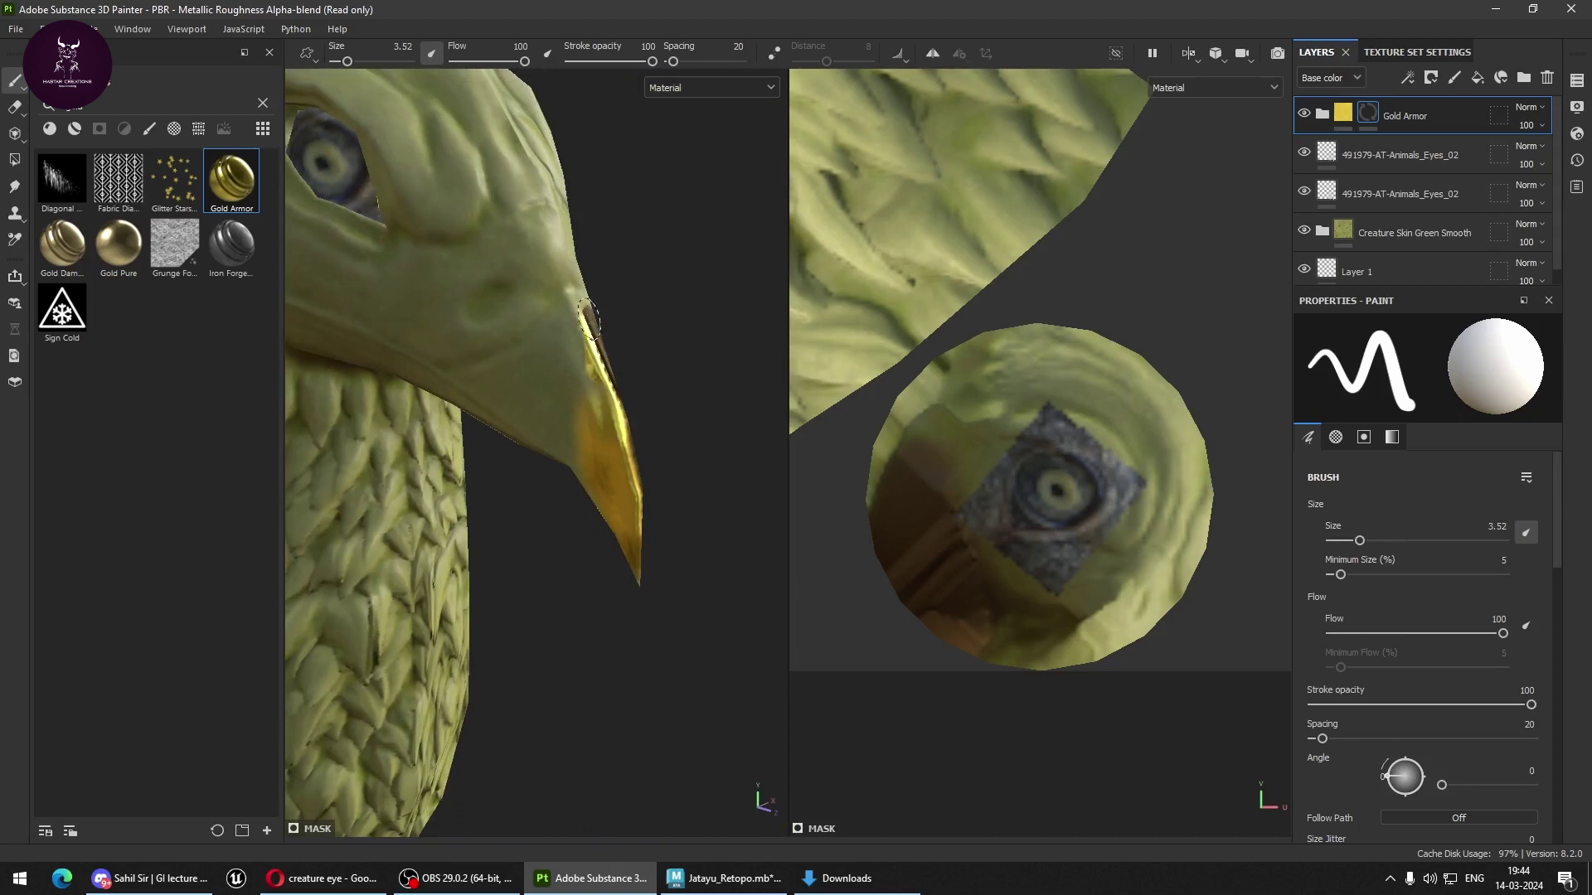
drag(571, 329, 531, 368)
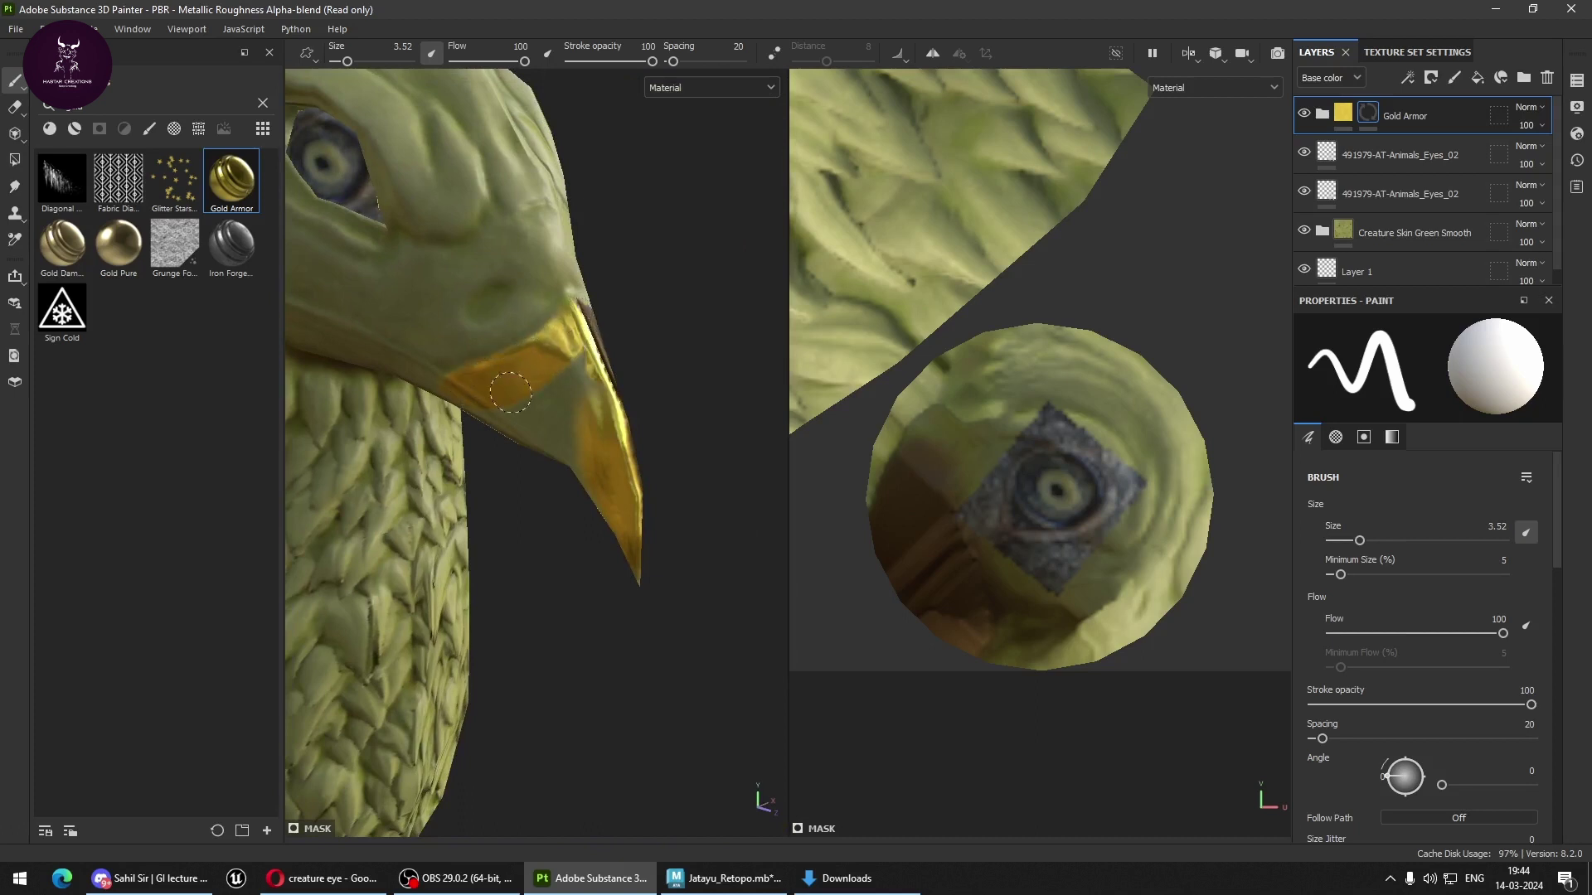
mouse_move(514, 385)
mouse_down()
mouse_move(568, 435)
mouse_move(590, 362)
mouse_up()
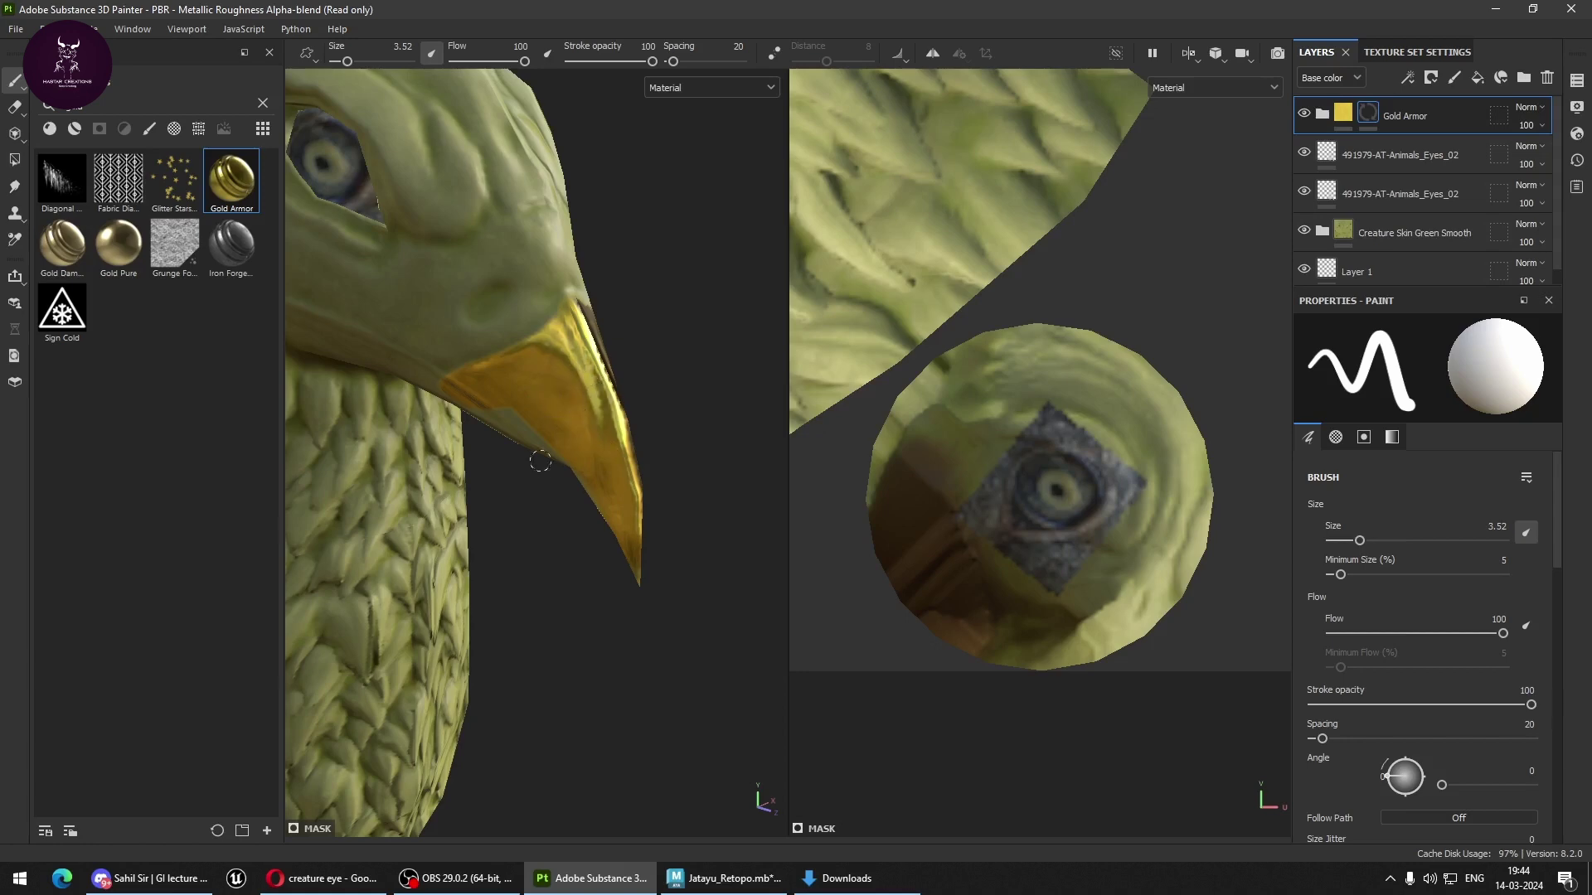
alt+drag(540, 461, 632, 307)
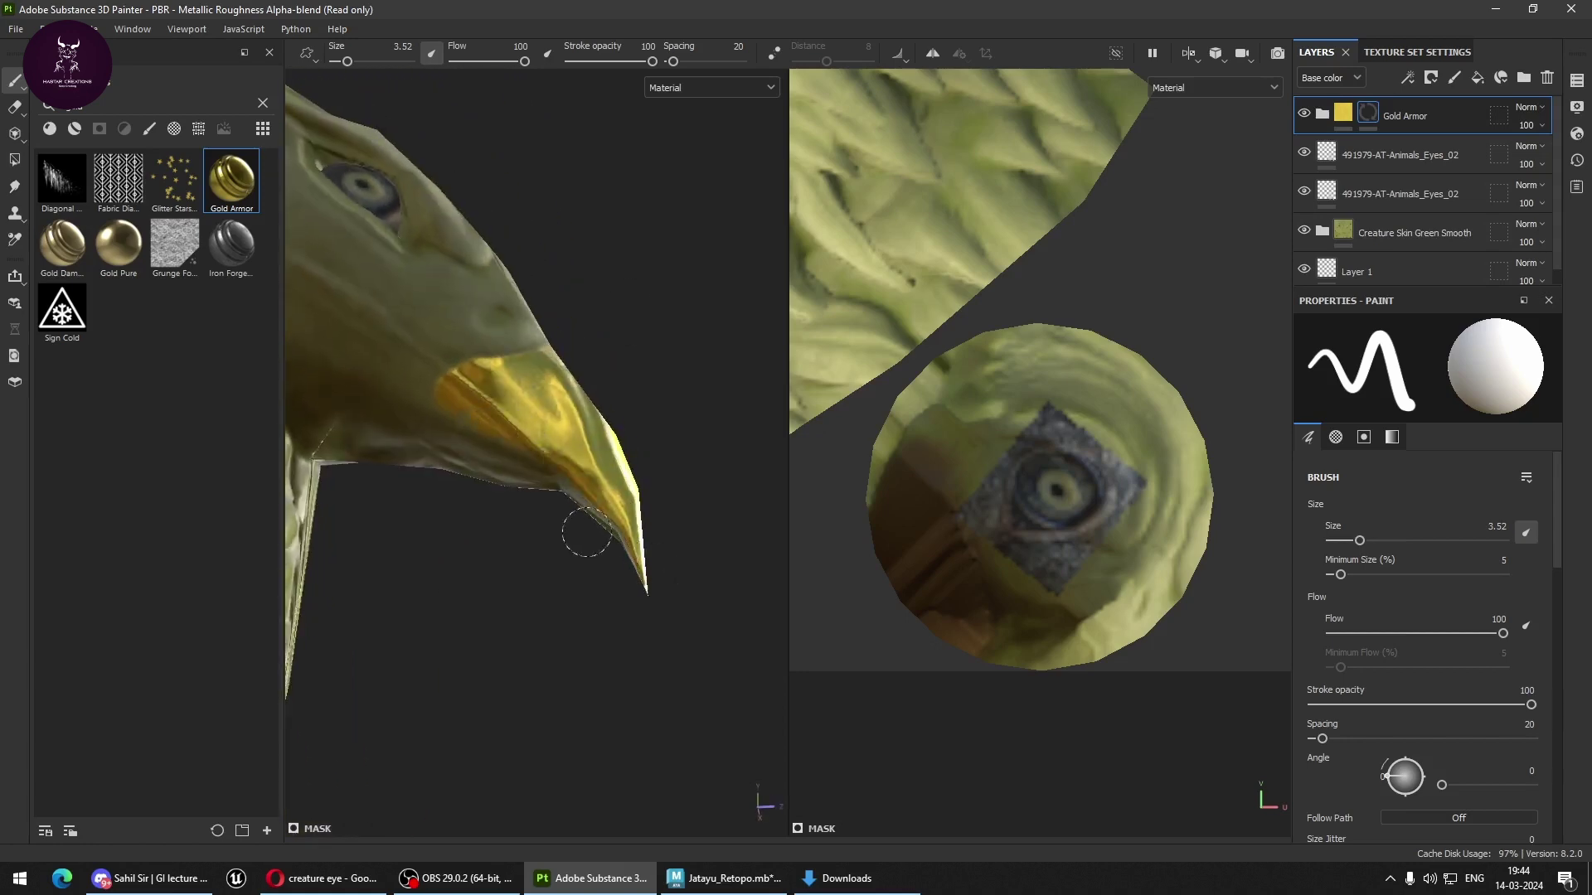
mouse_move(586, 533)
alt+mouse_down()
mouse_move(674, 373)
mouse_move(330, 586)
mouse_move(239, 567)
mouse_move(348, 530)
alt+mouse_up()
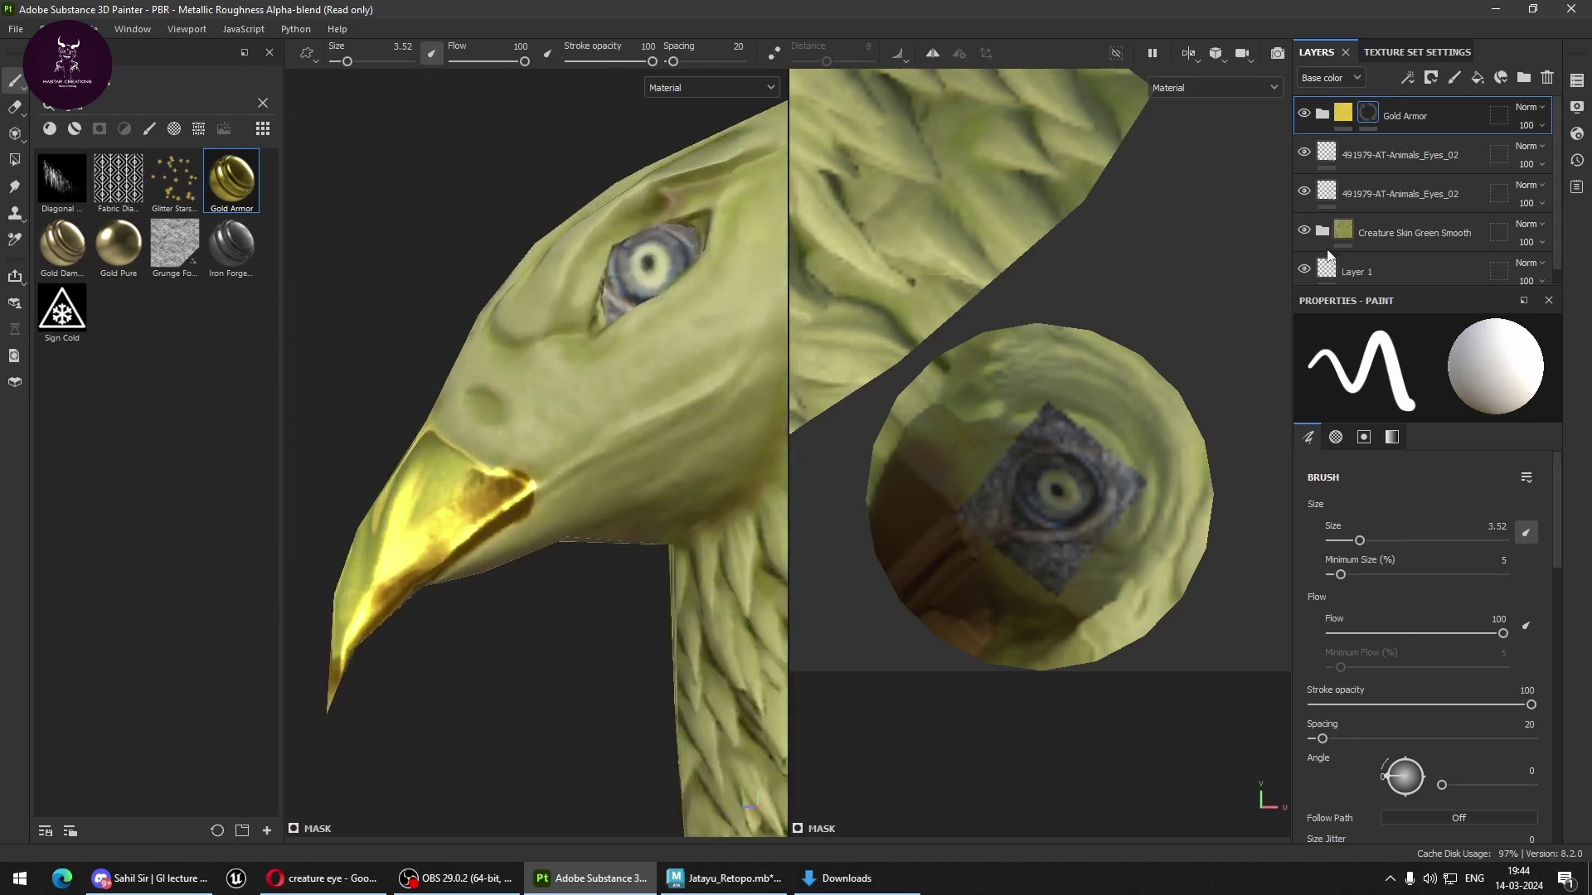
On the Gold Armor mask, paint out the gold spill and bright spot along the beak edges.
click(1369, 117)
mouse_move(630, 718)
alt+mouse_down()
mouse_move(398, 419)
mouse_move(559, 402)
alt+mouse_up()
alt+right_drag(559, 402, 547, 415)
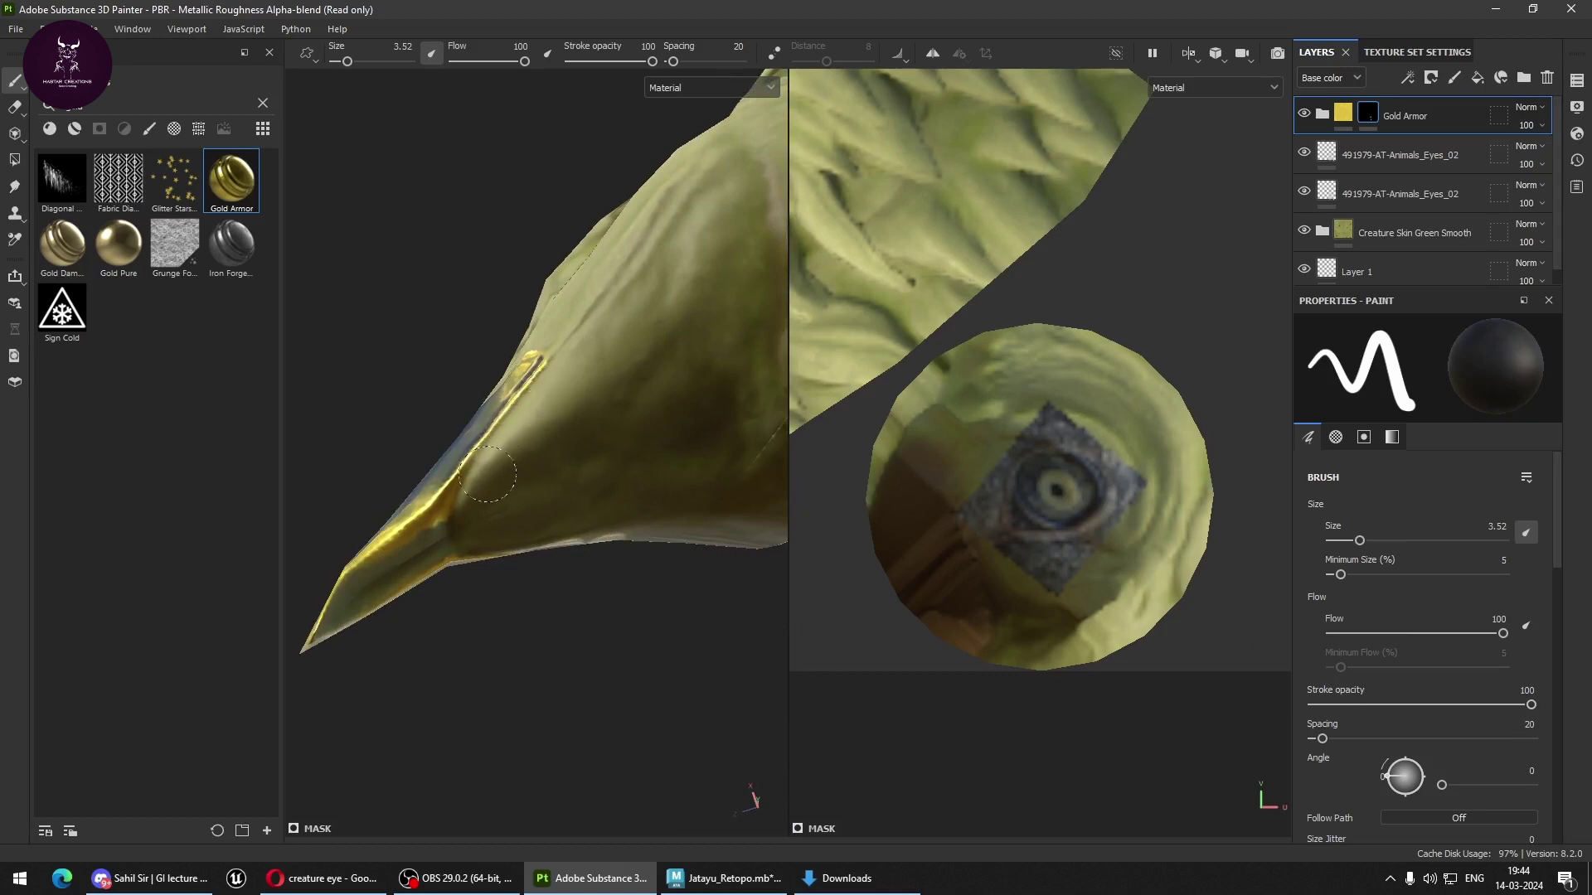
mouse_move(547, 547)
alt+mouse_down()
mouse_move(686, 437)
mouse_move(565, 512)
alt+mouse_up()
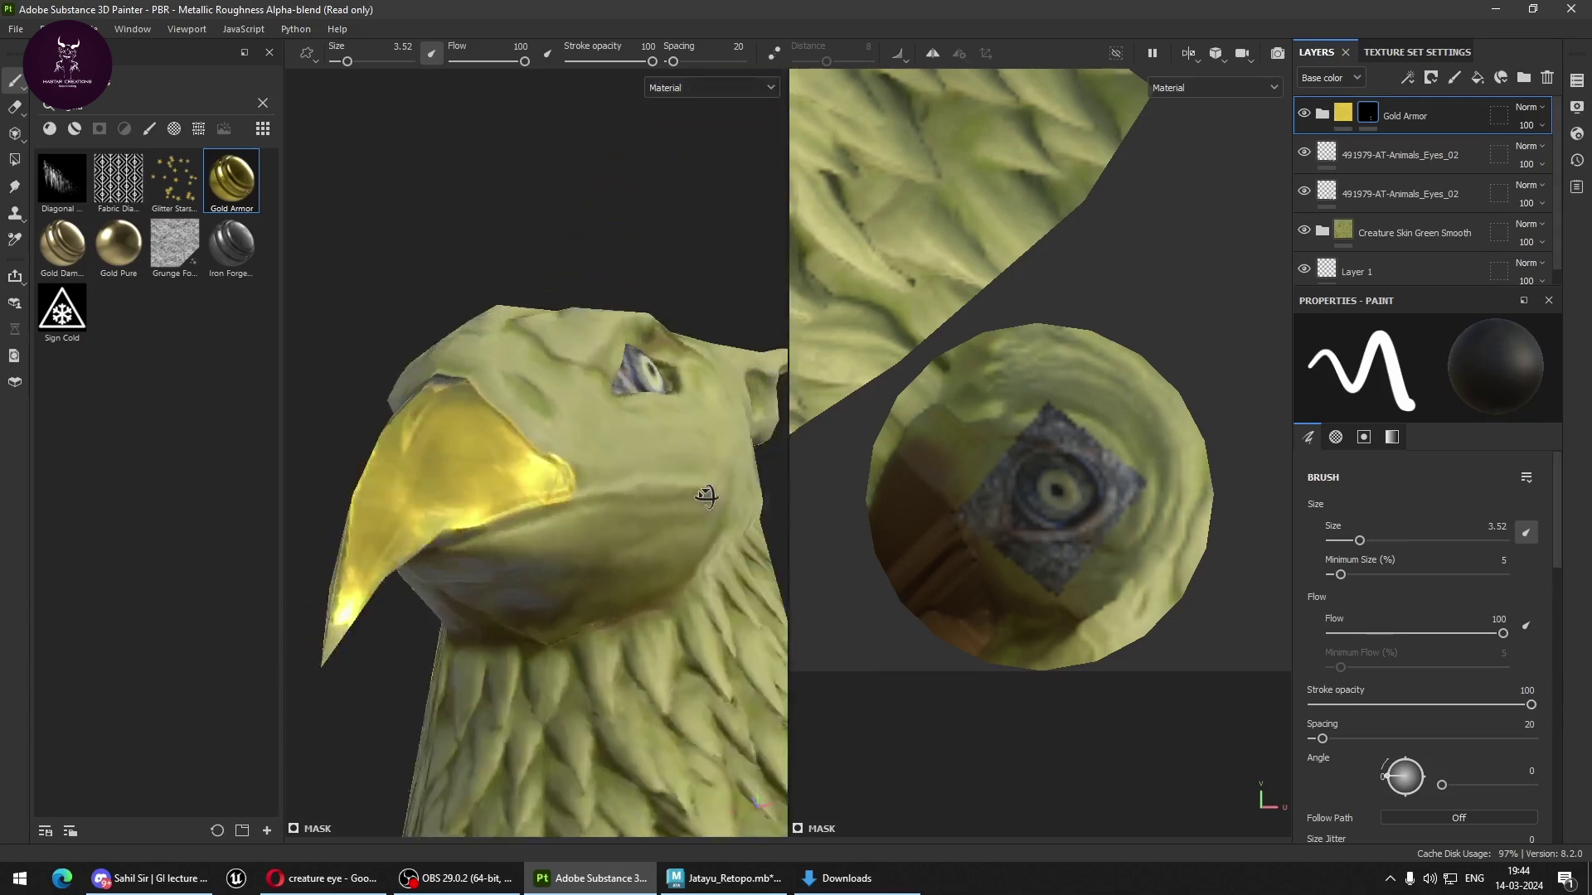
mouse_move(796, 754)
alt+mouse_down()
mouse_move(824, 558)
mouse_move(796, 531)
alt+mouse_up()
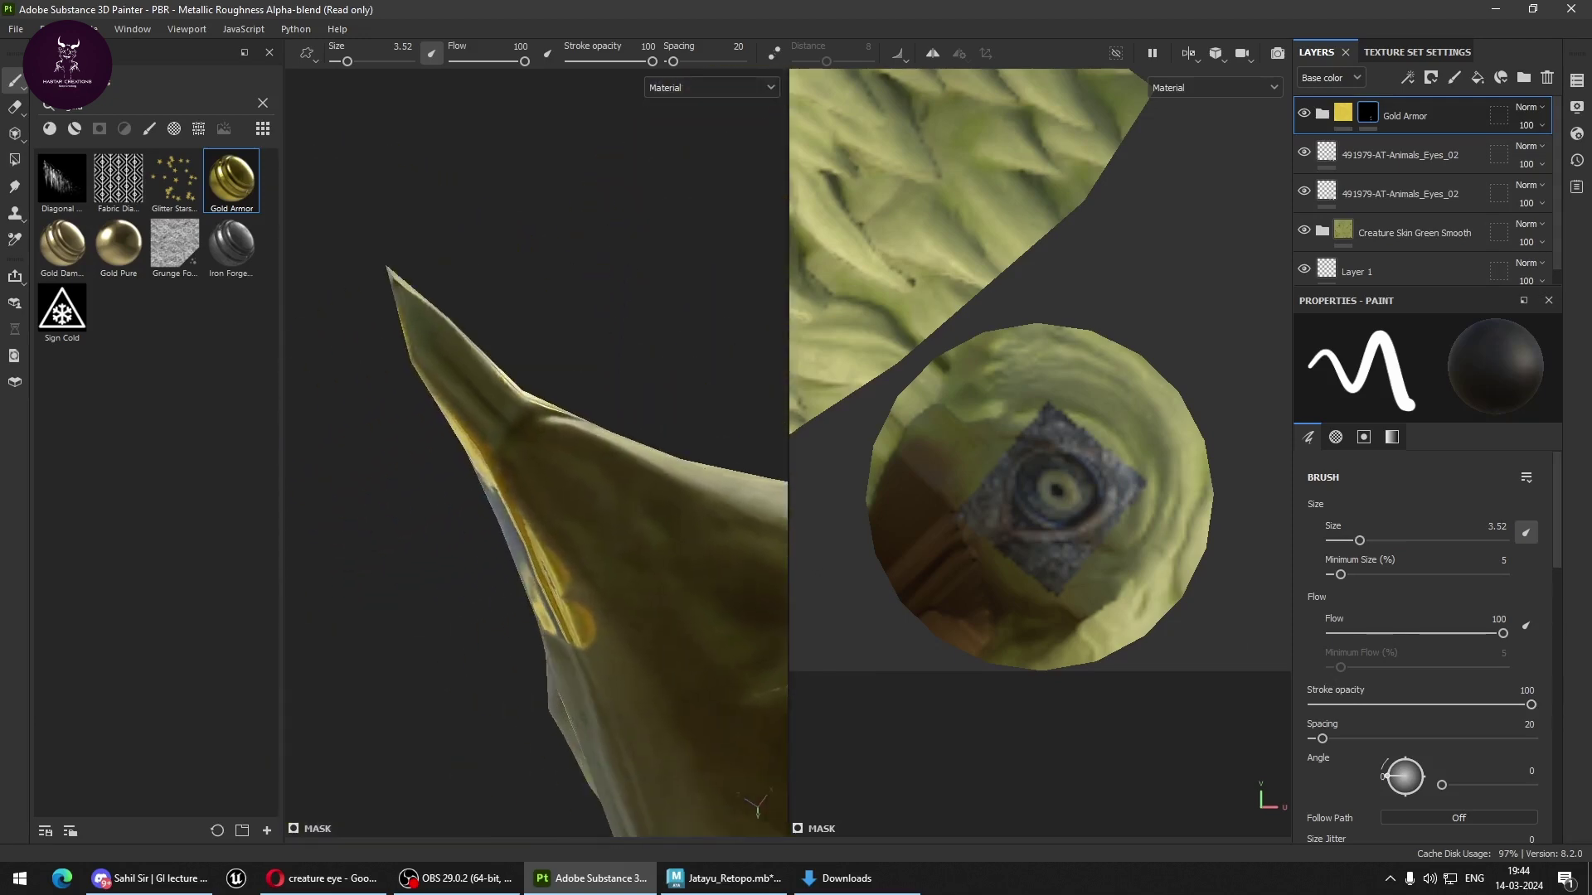
drag(511, 442, 543, 508)
drag(580, 586, 613, 631)
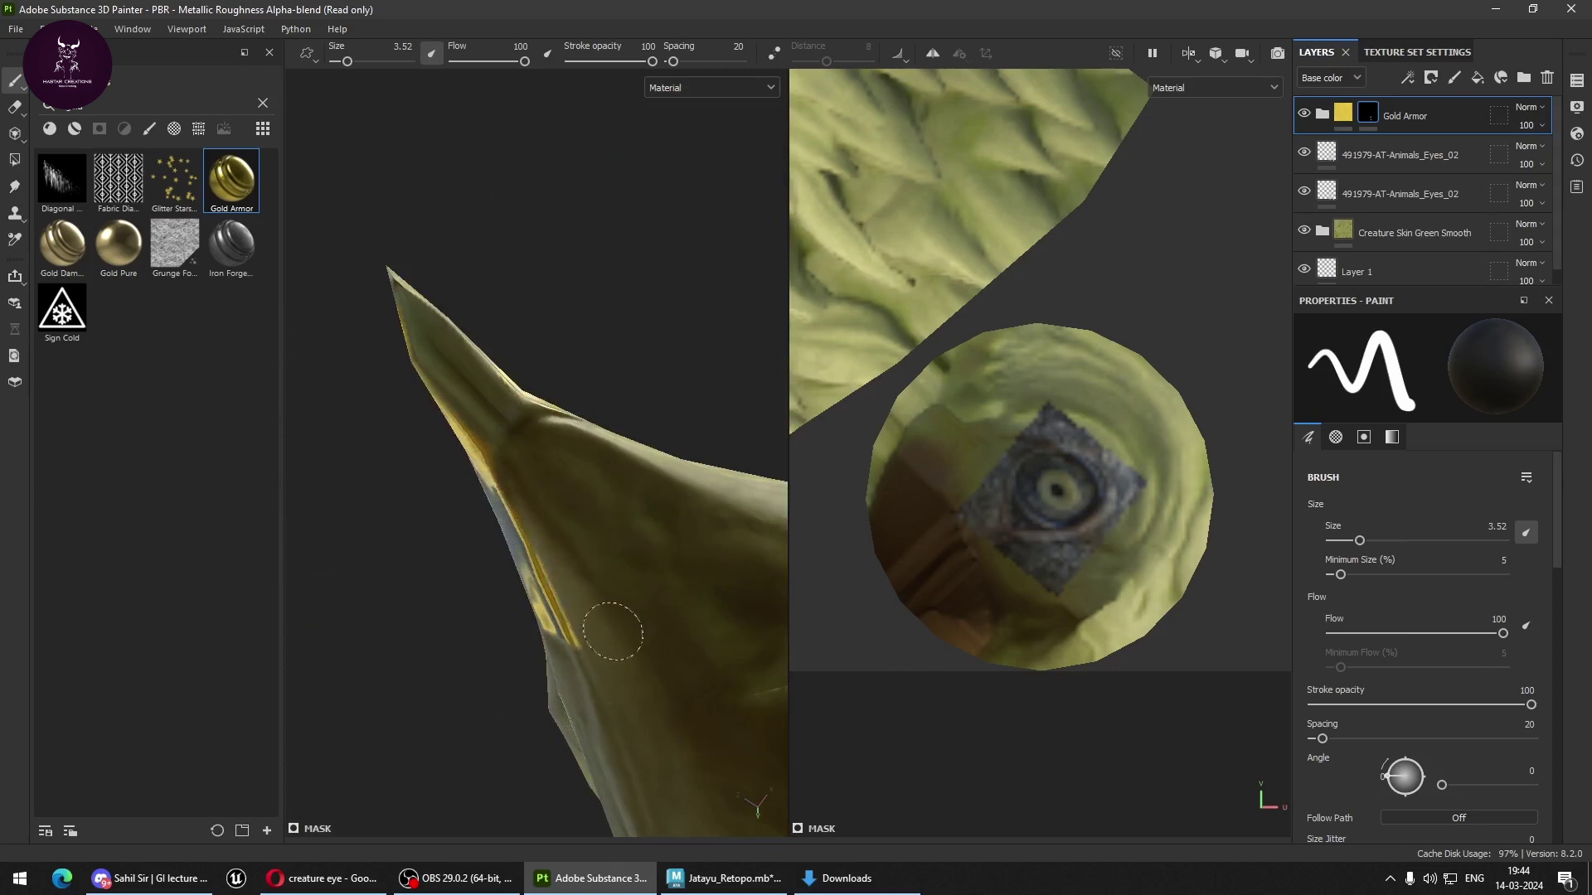
scroll(664, 615, down, 3)
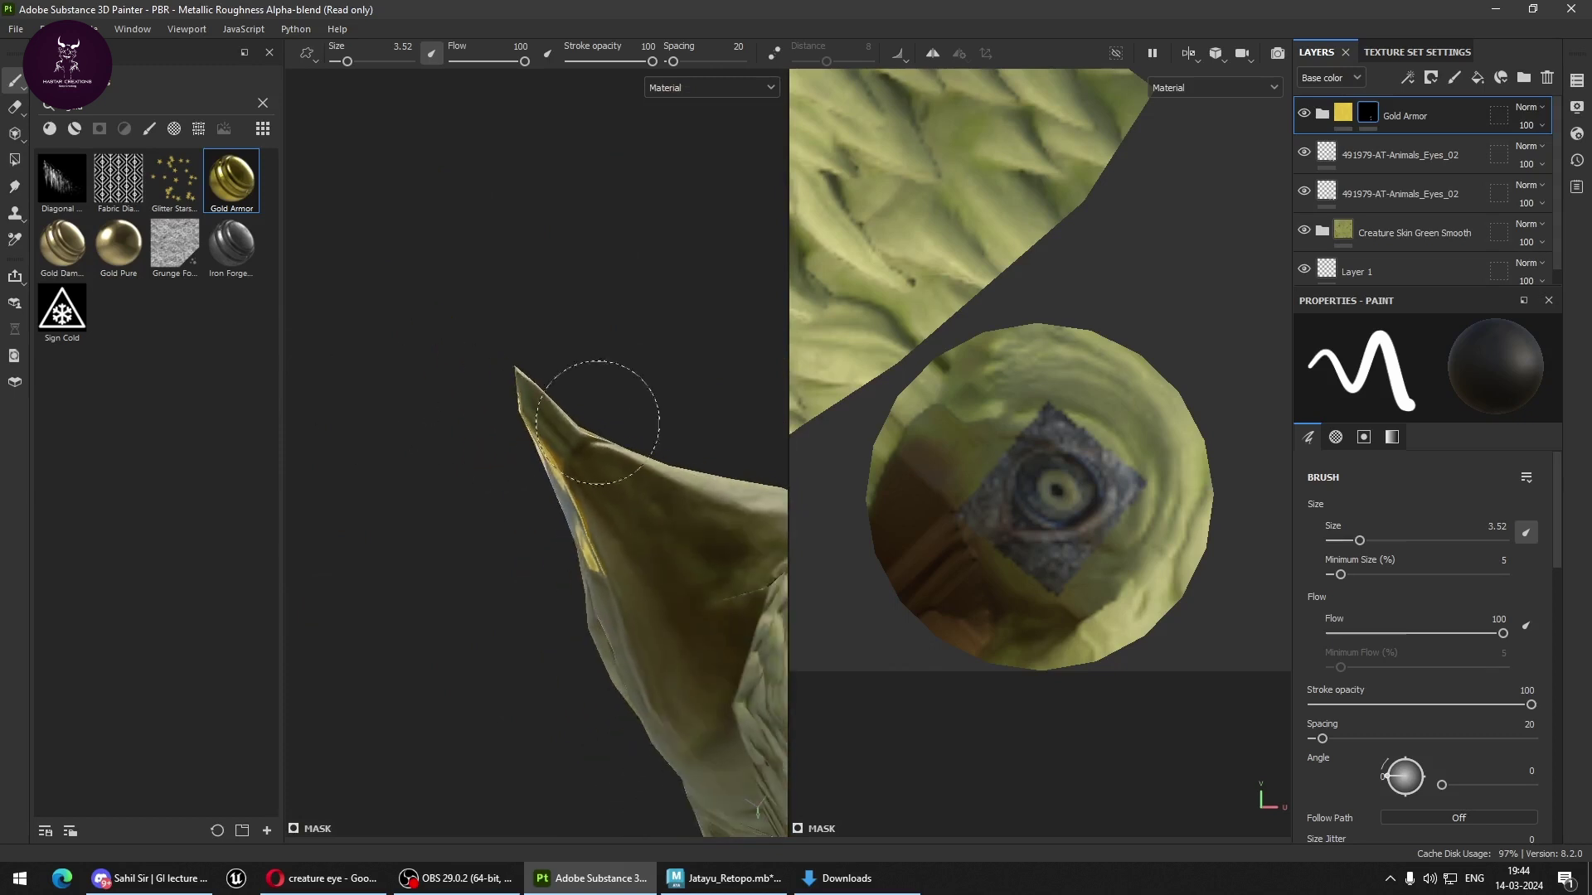
mouse_move(604, 426)
alt+mouse_down()
mouse_move(713, 550)
mouse_move(586, 618)
mouse_move(614, 613)
alt+mouse_up()
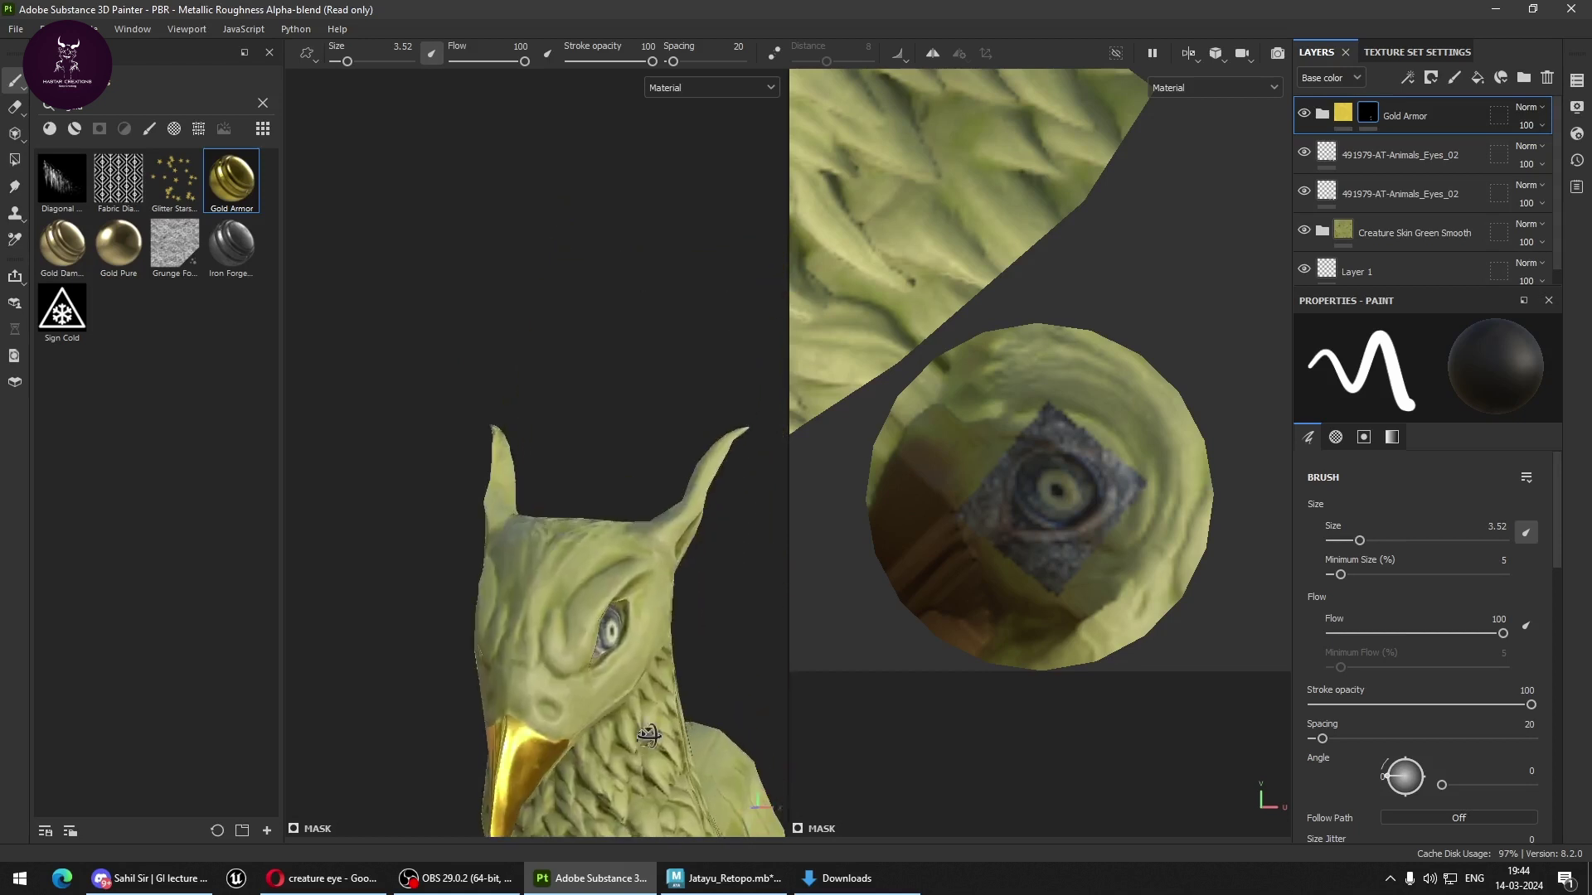
scroll(586, 618, up, 3)
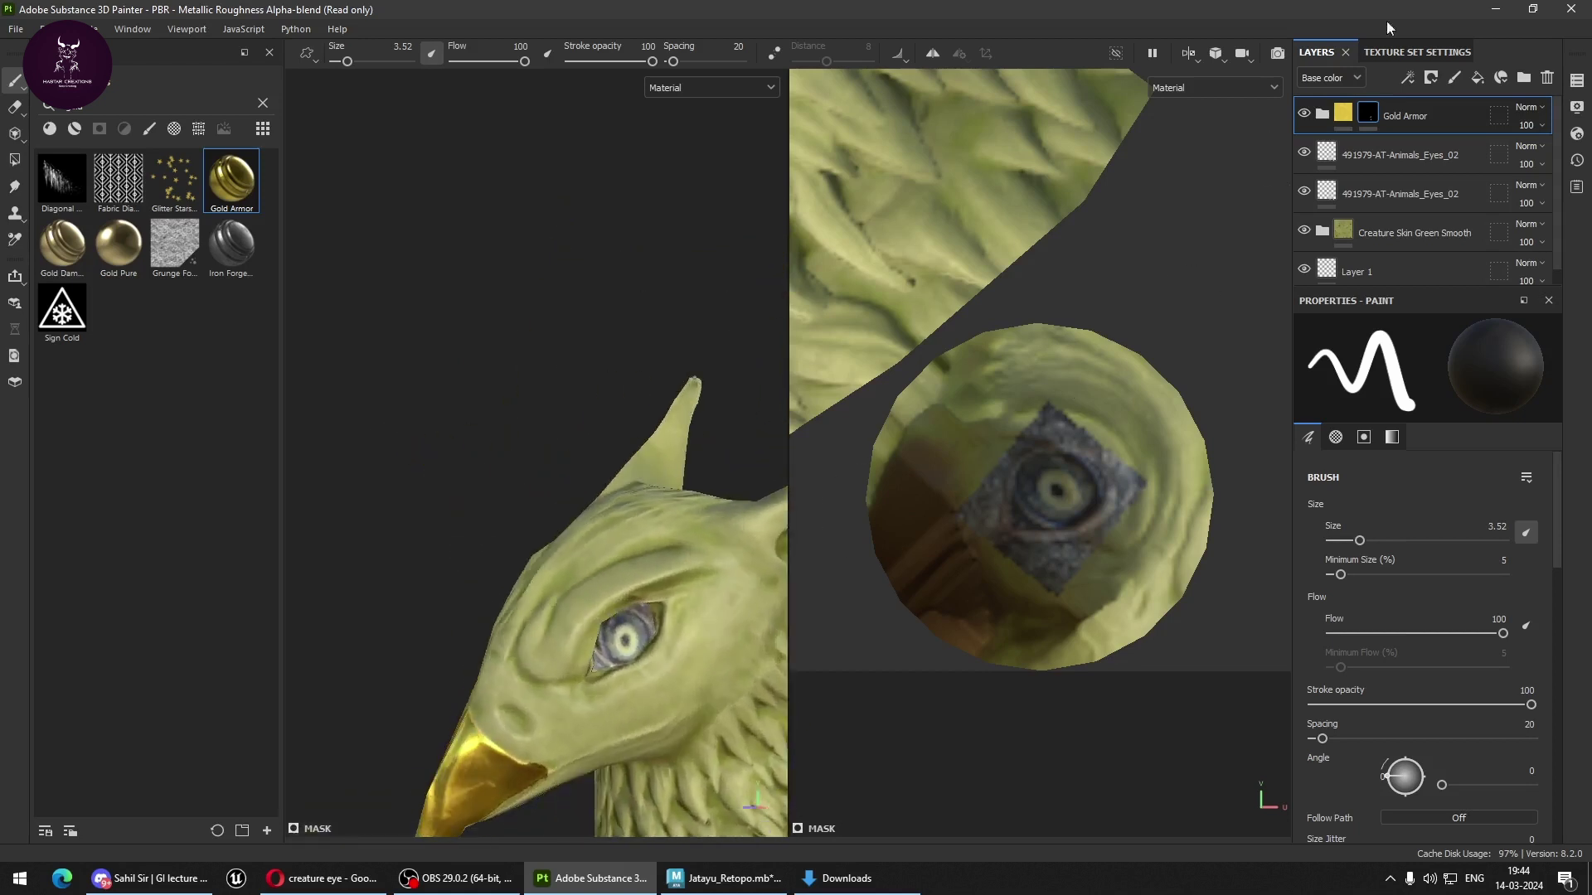
Add paint layer Layer 2 above Gold Armor with height, normal, roughness and metallic disabled.
click(1454, 77)
alt+drag(515, 213, 459, 412)
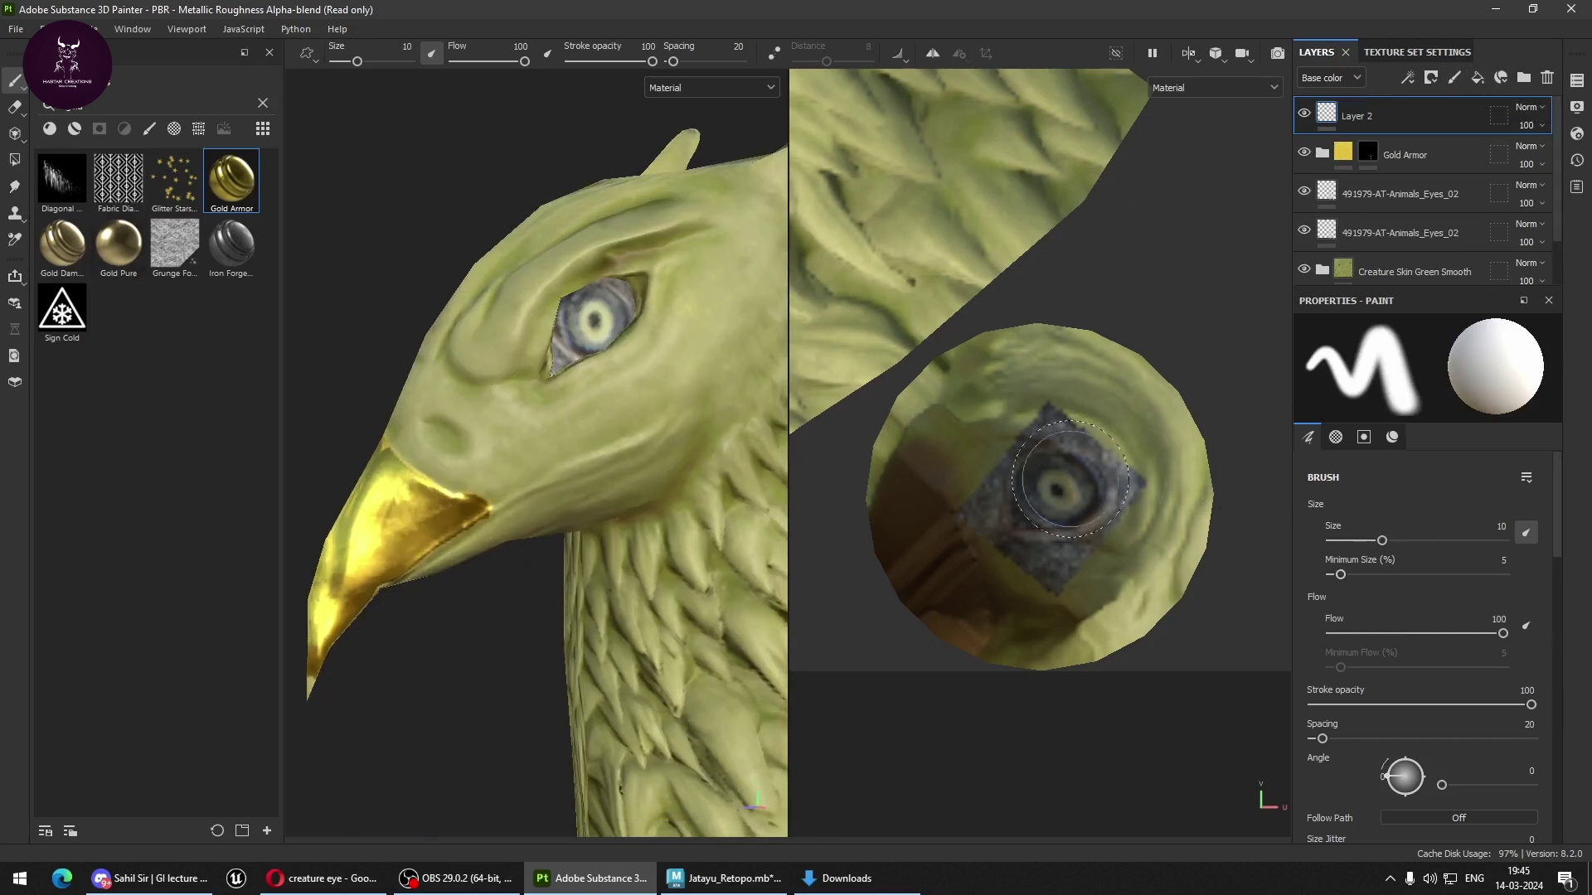
scroll(1464, 637, down, 3)
scroll(1462, 627, down, 3)
scroll(1462, 626, down, 3)
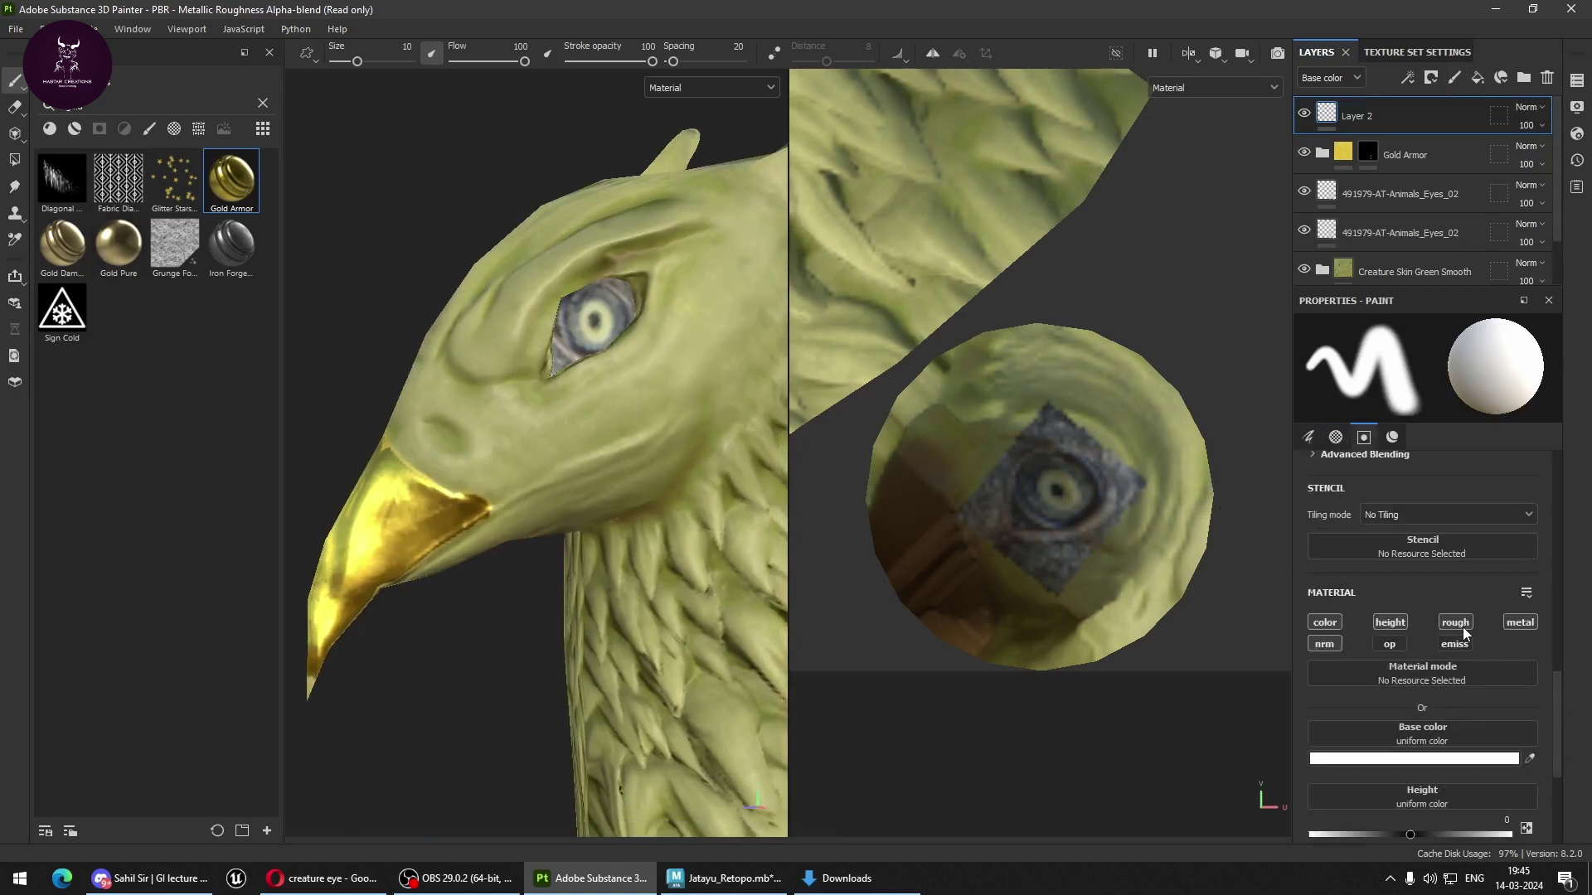
scroll(1462, 627, down, 2)
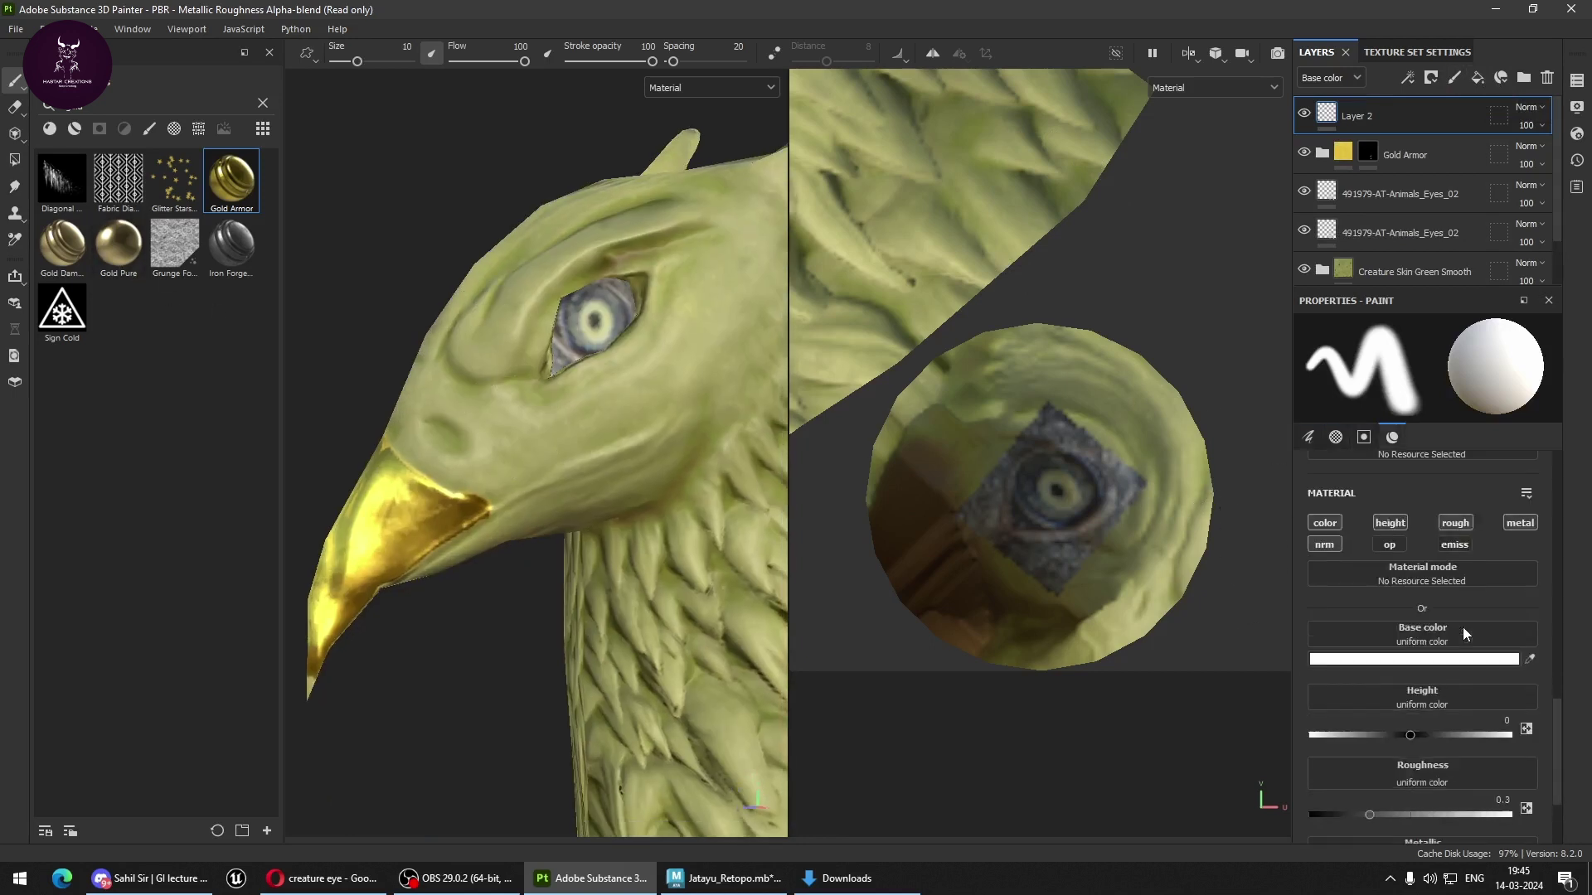
click(1390, 523)
click(1325, 548)
click(1455, 523)
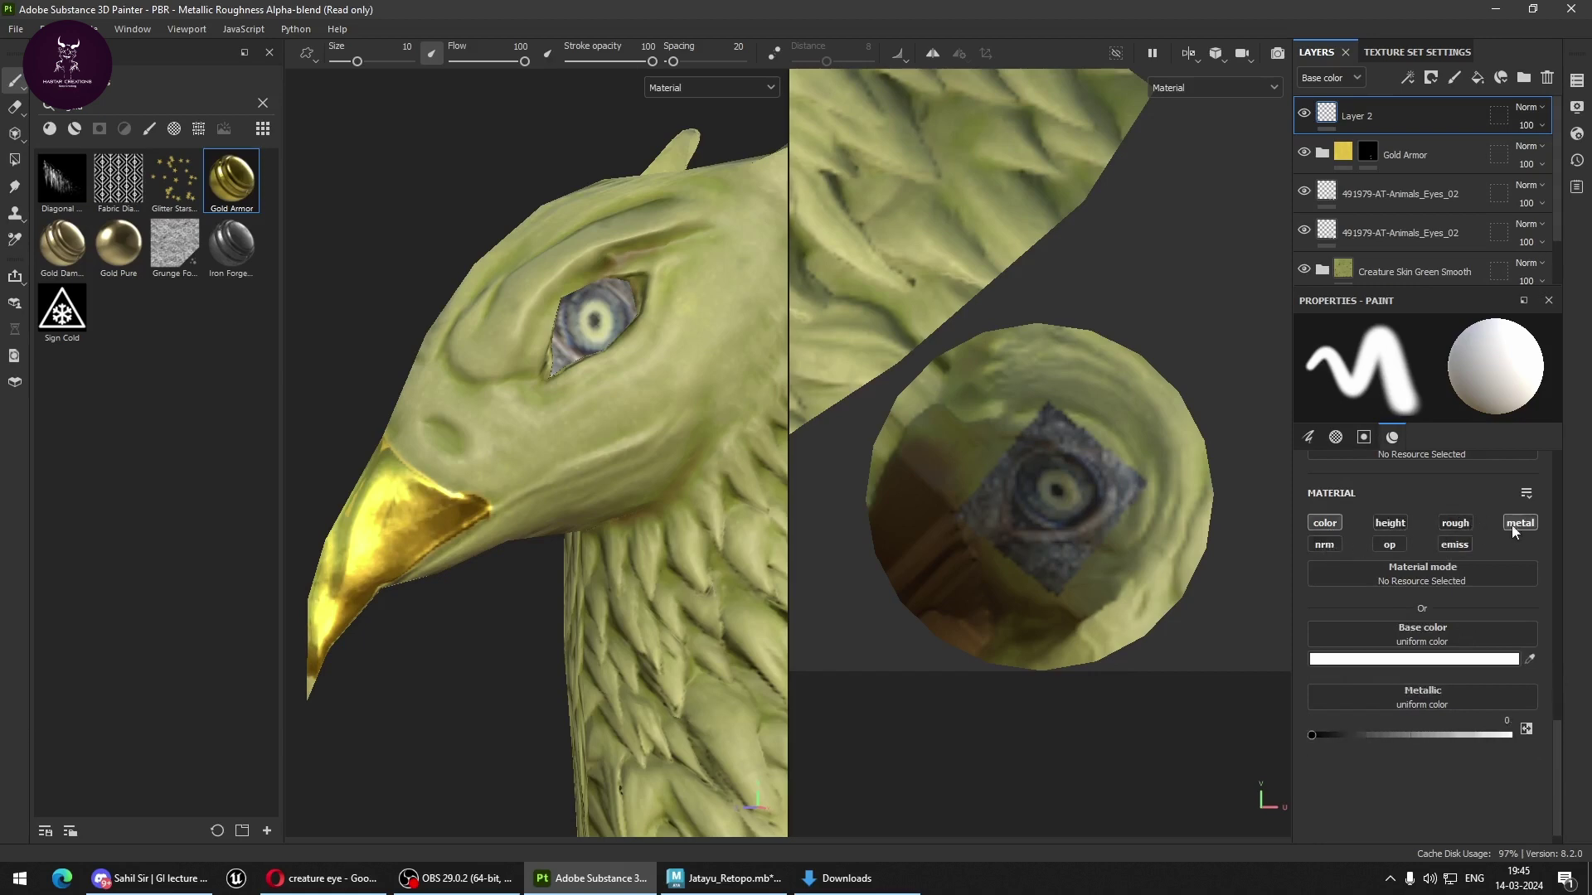
click(1520, 522)
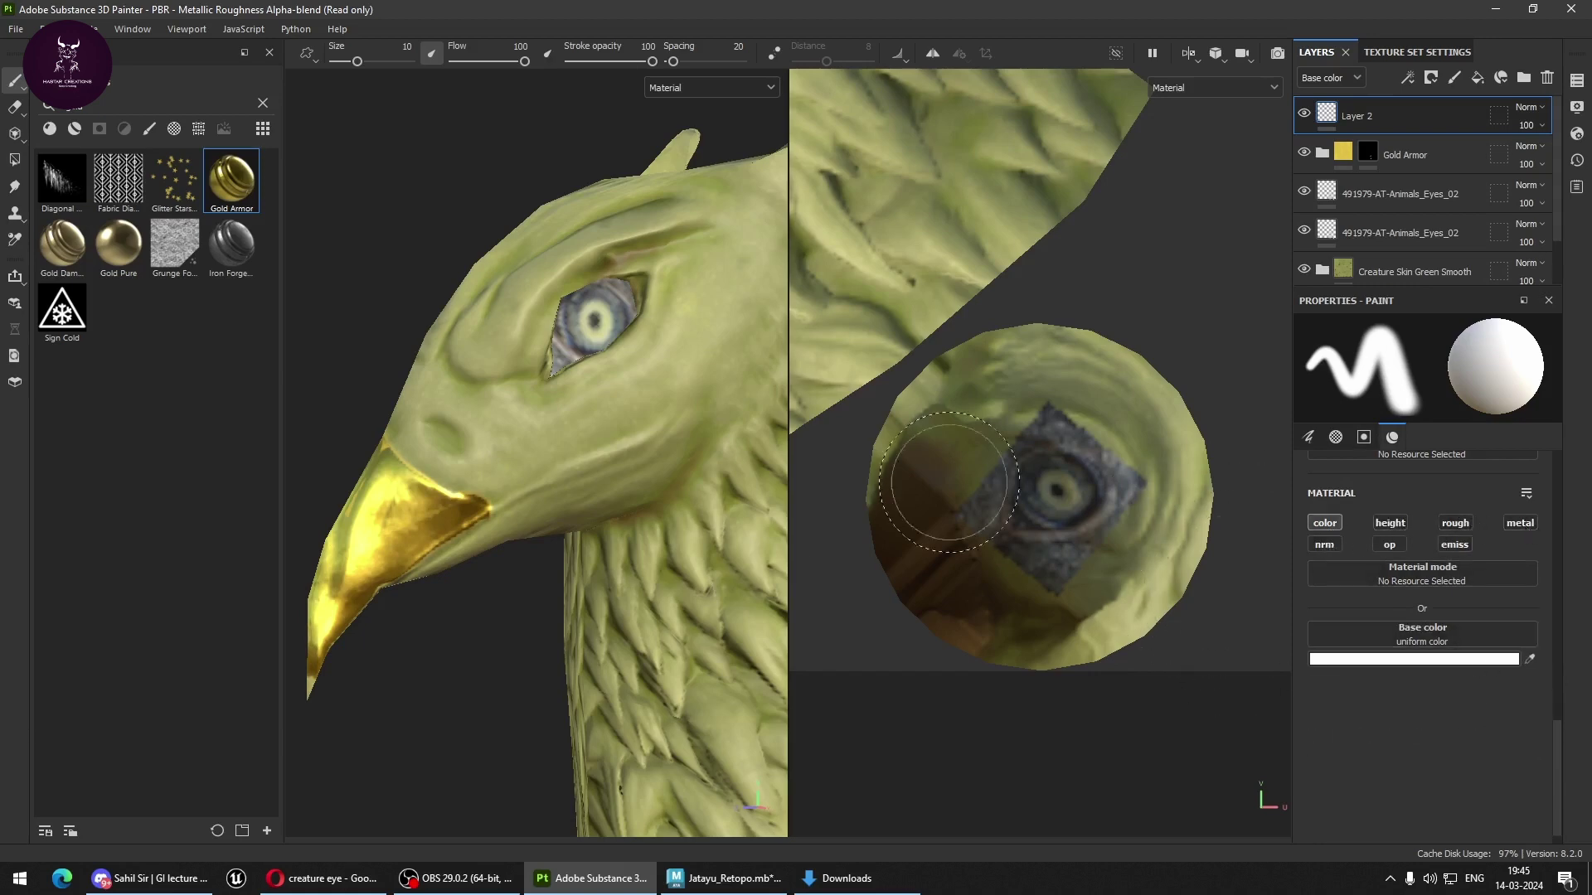
Select the Gold Armor mask and view the head from a frontal three-quarter angle.
mouse_move(505, 414)
alt+mouse_down()
mouse_move(657, 465)
mouse_move(575, 444)
mouse_move(553, 405)
alt+mouse_up()
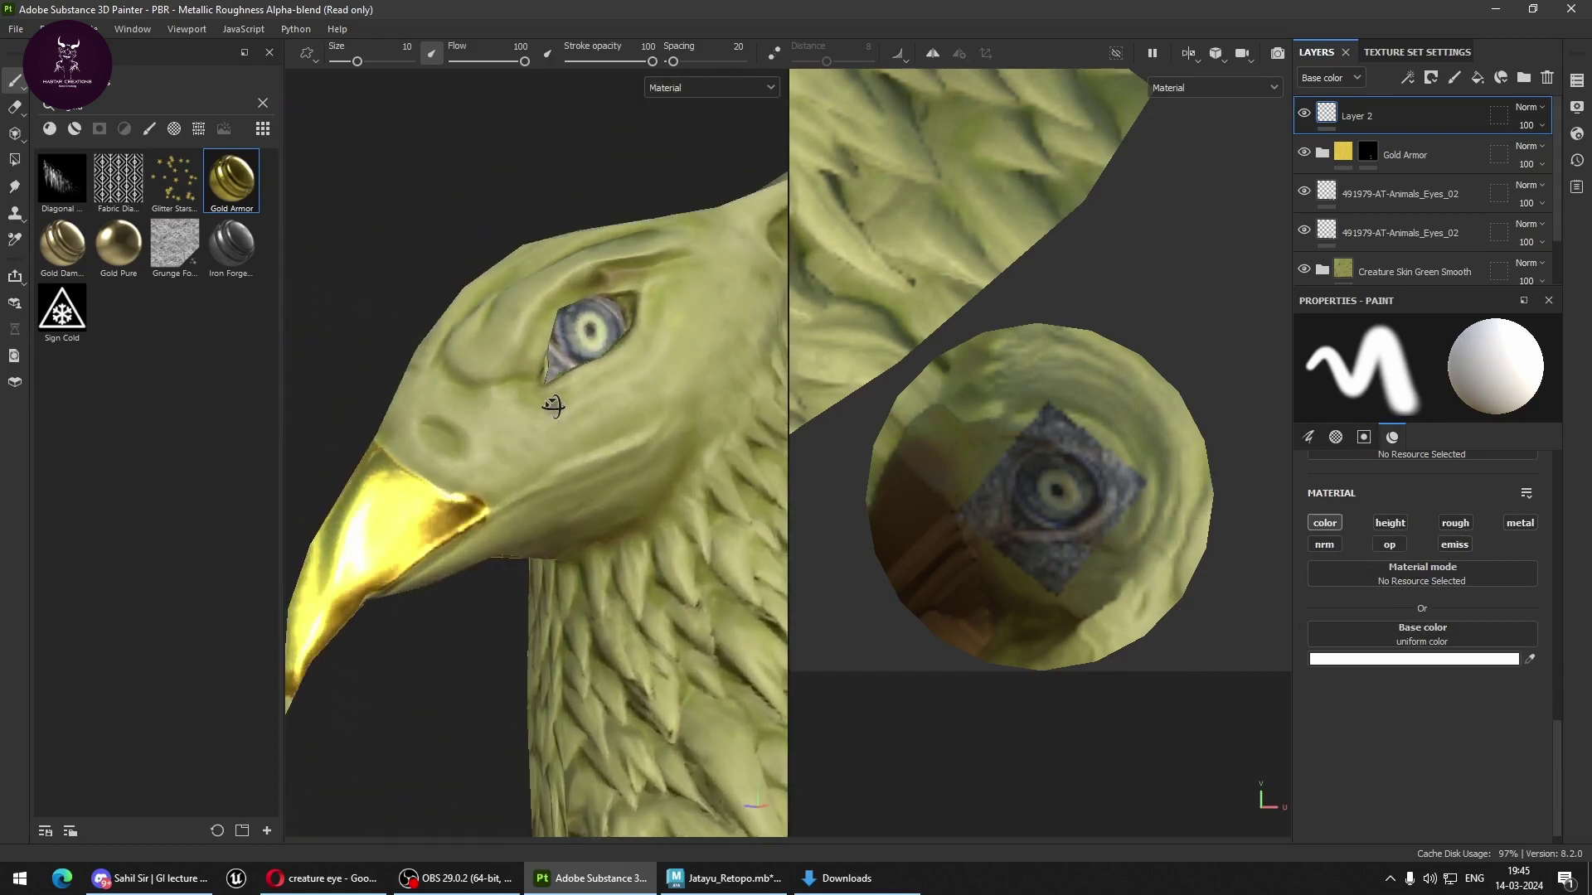
click(1368, 152)
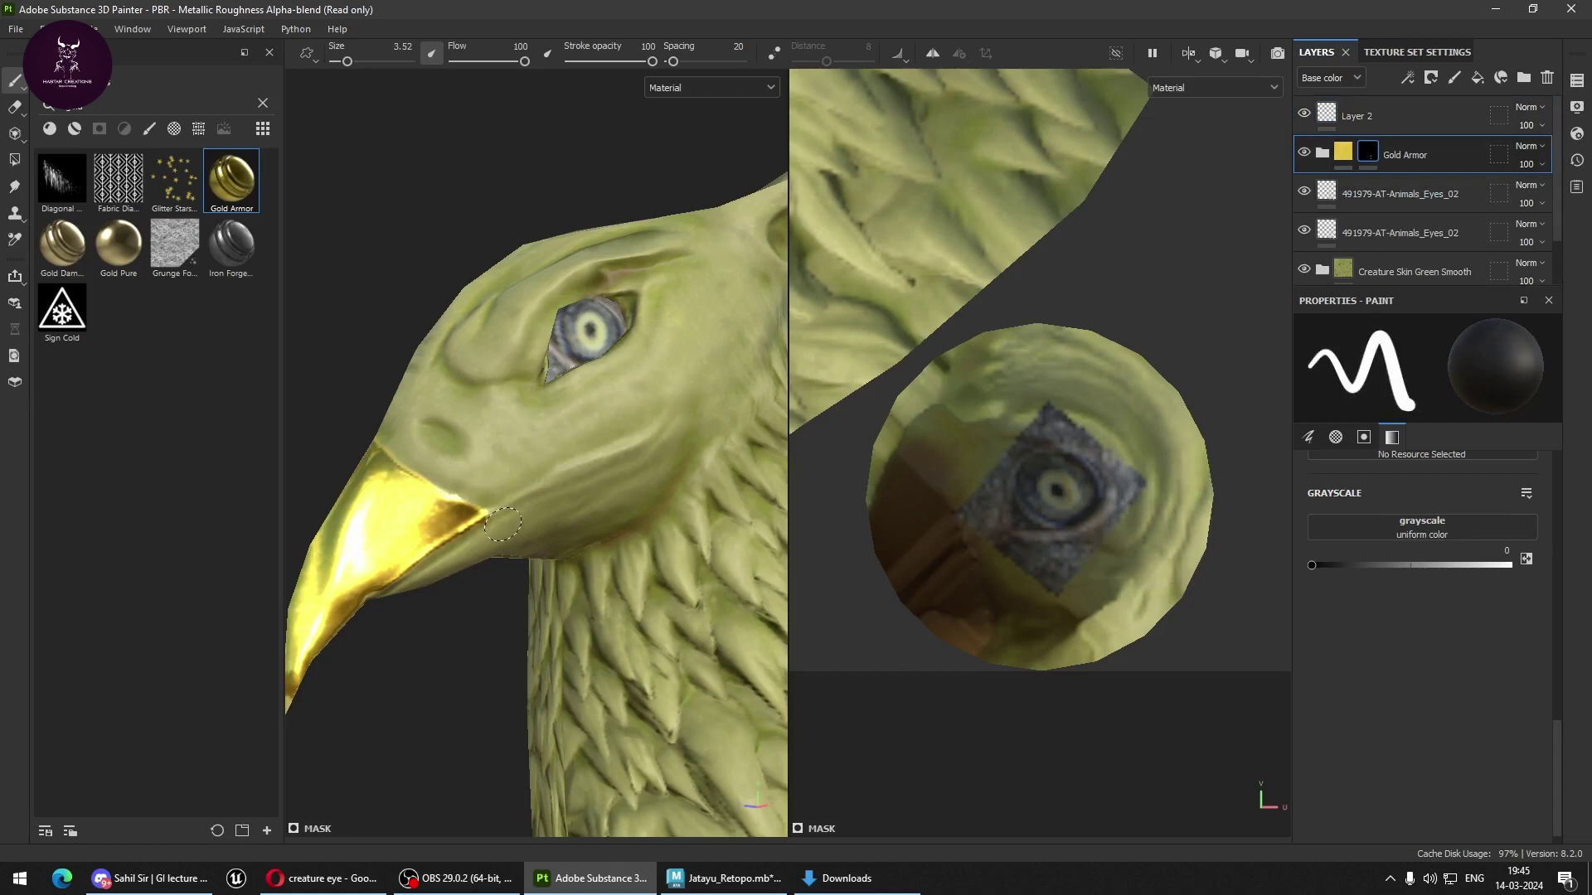
mouse_move(417, 584)
alt+mouse_down()
mouse_move(611, 497)
mouse_move(788, 589)
mouse_move(450, 603)
mouse_move(569, 568)
mouse_move(581, 539)
alt+mouse_up()
On Layer 2, eyedrop the skin green and darken the base color to 585637.
click(1350, 116)
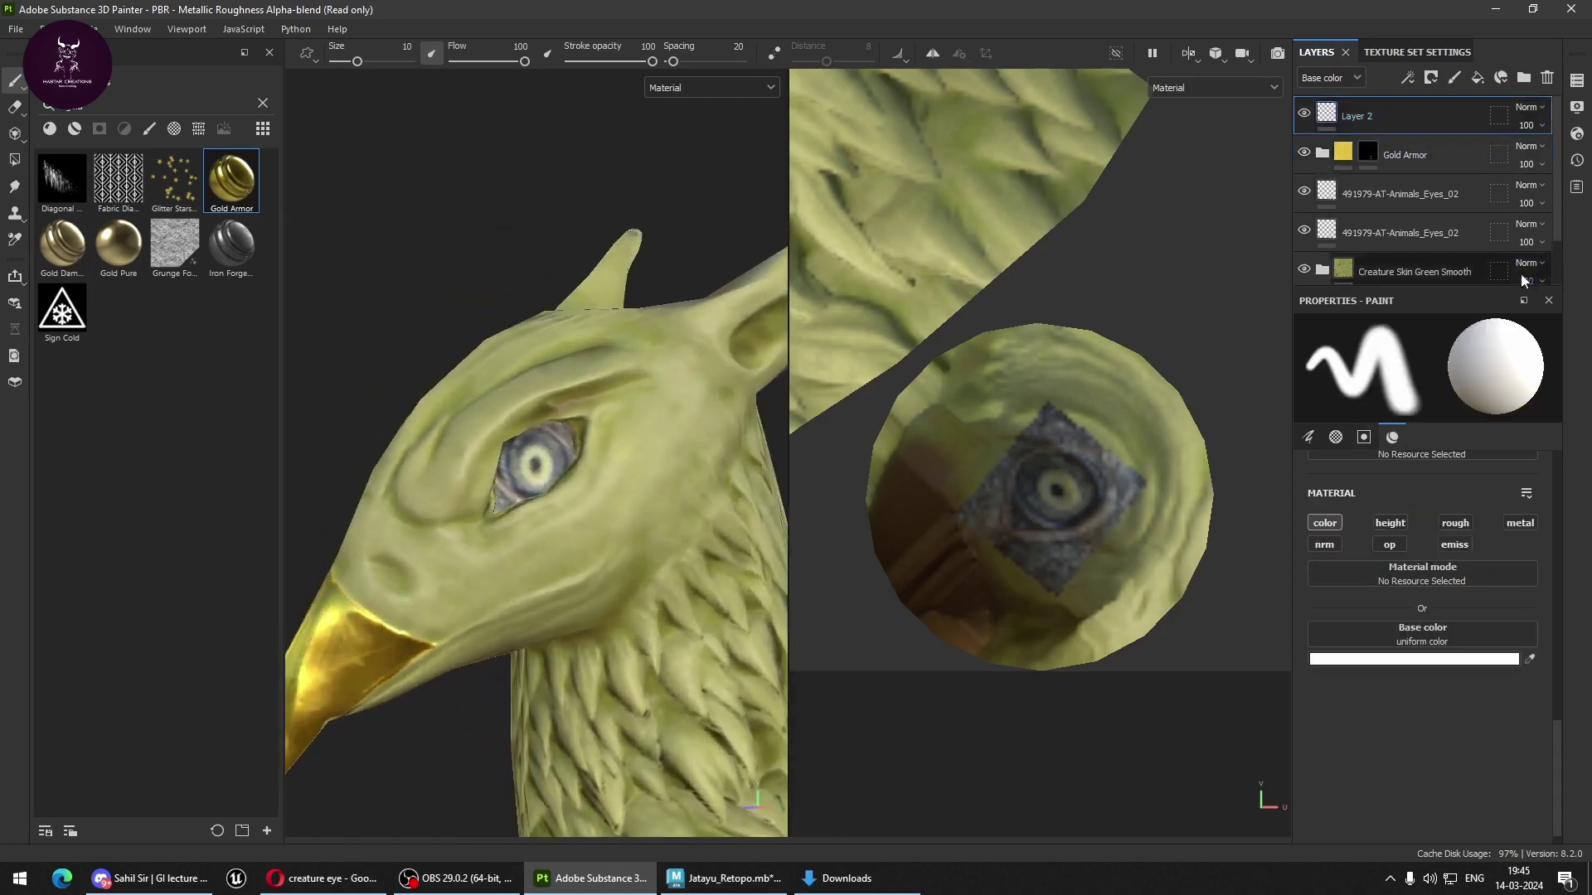
click(1530, 659)
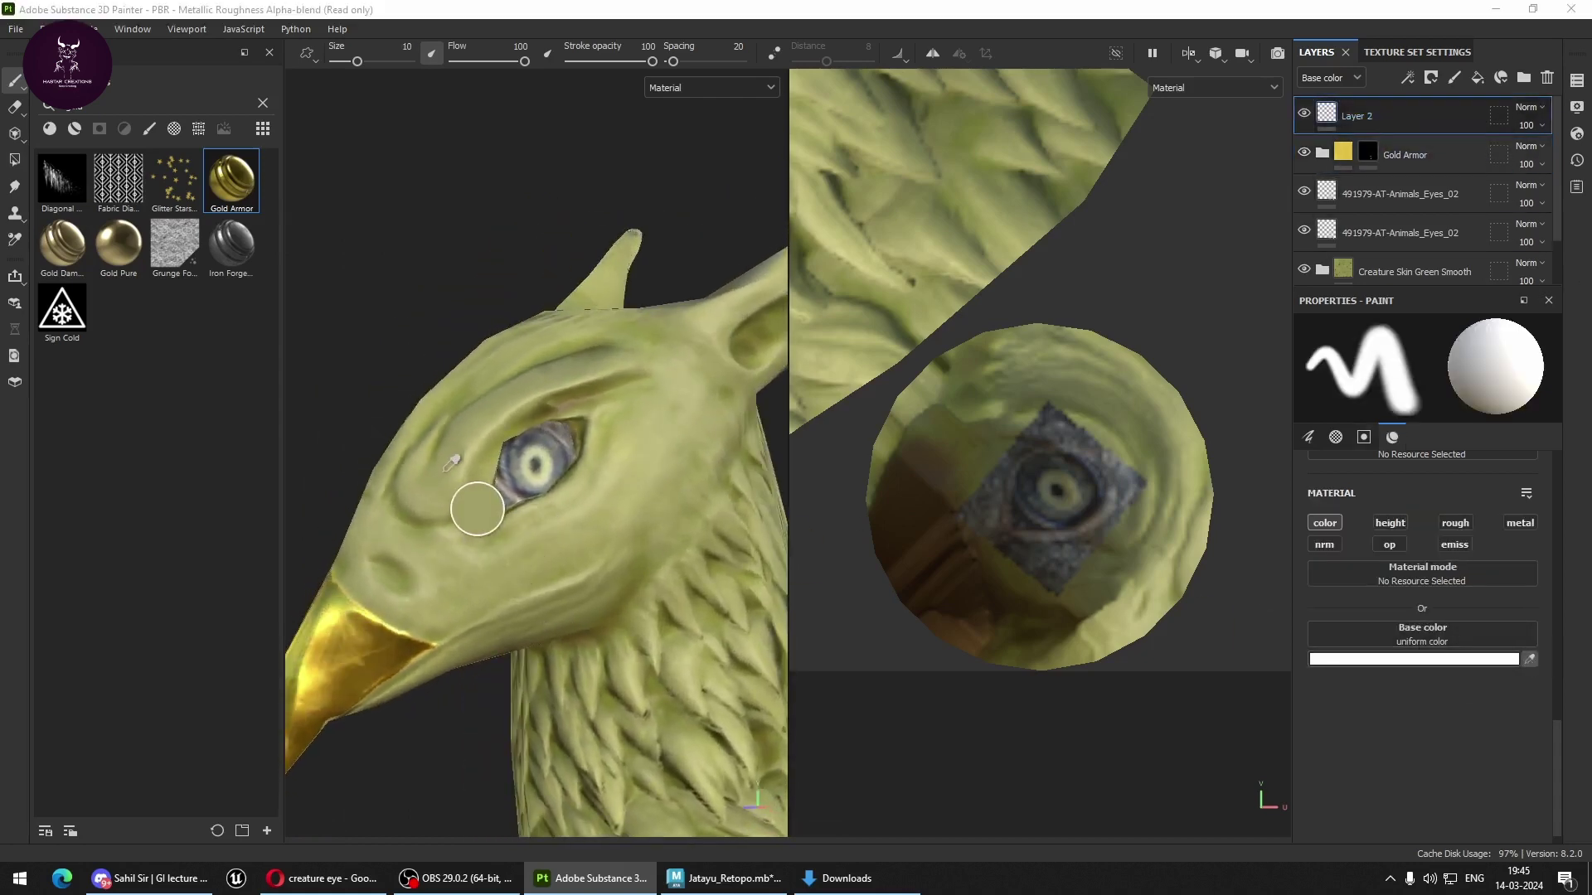
click(489, 489)
click(1463, 660)
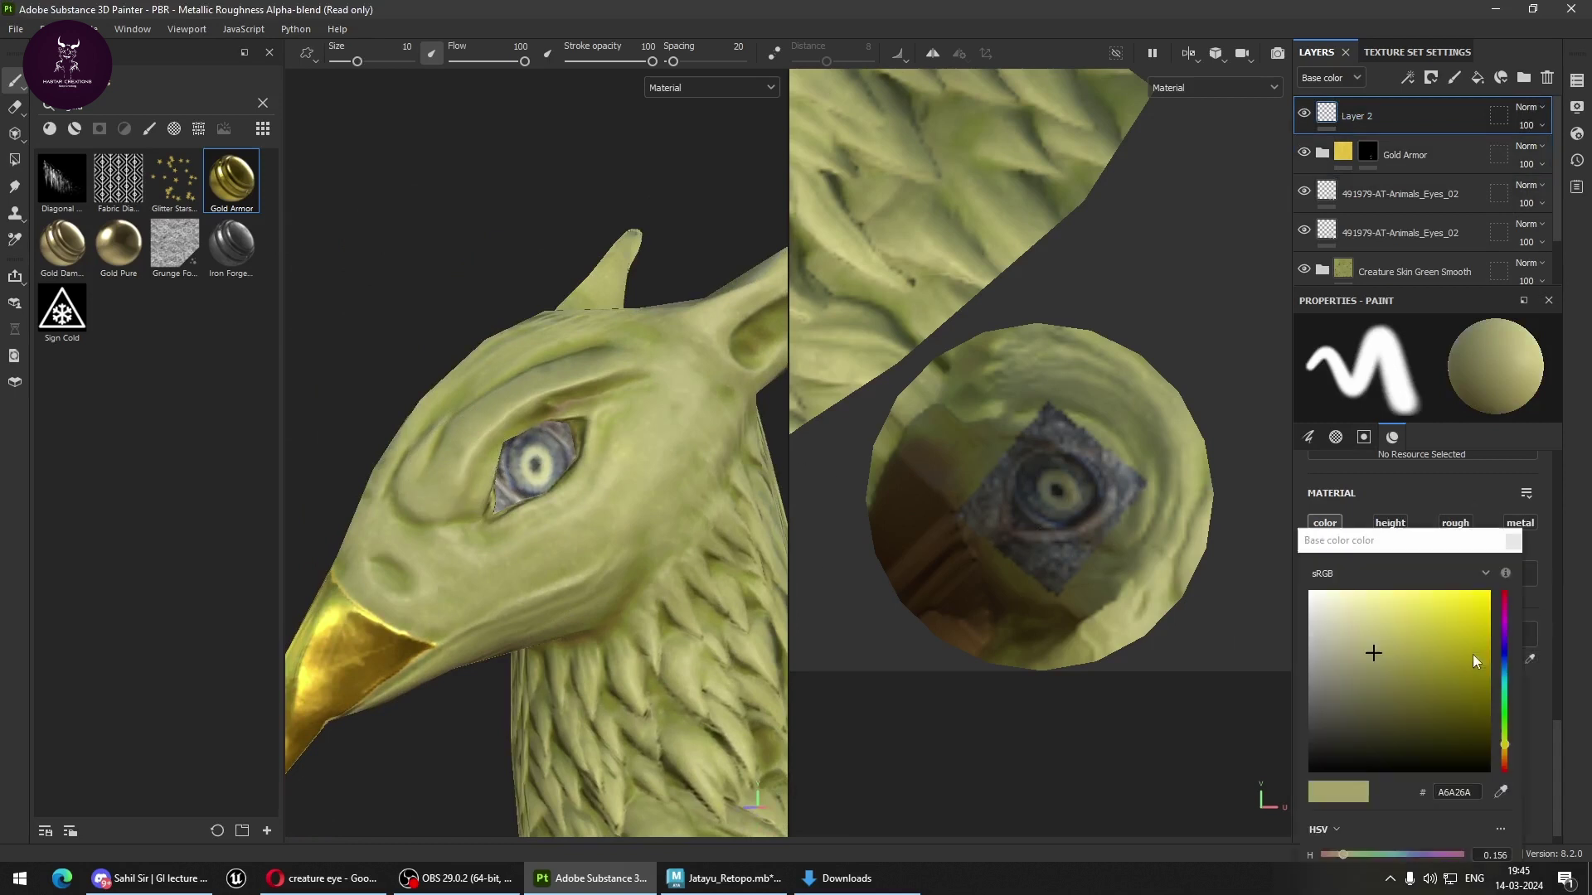
drag(1373, 653, 1376, 709)
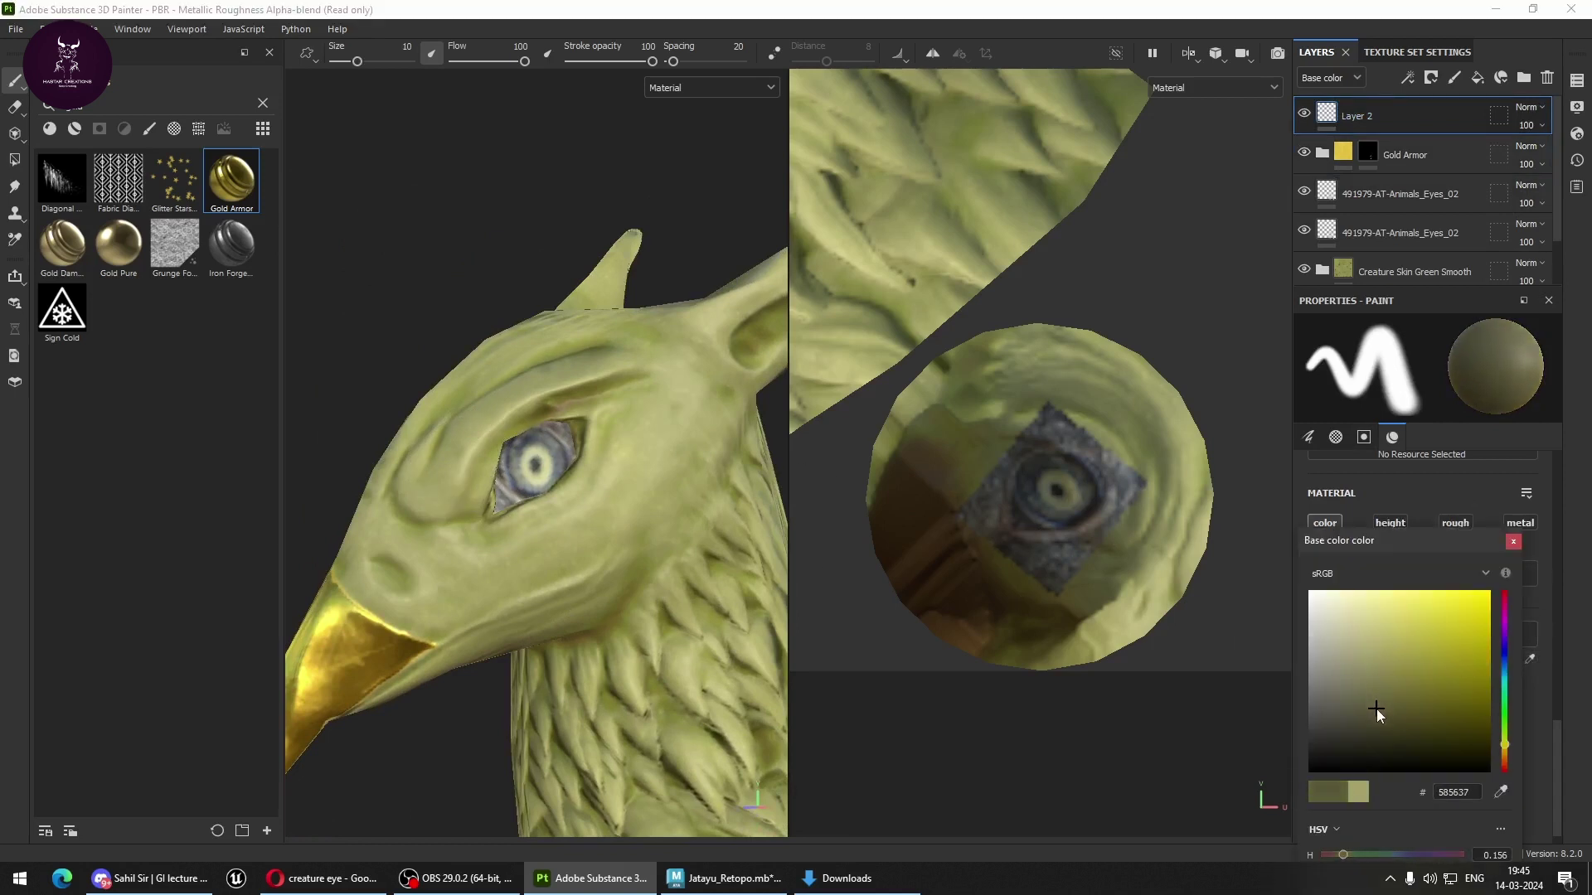
Close the color picker and list all brushes with the shelf search cleared.
click(149, 129)
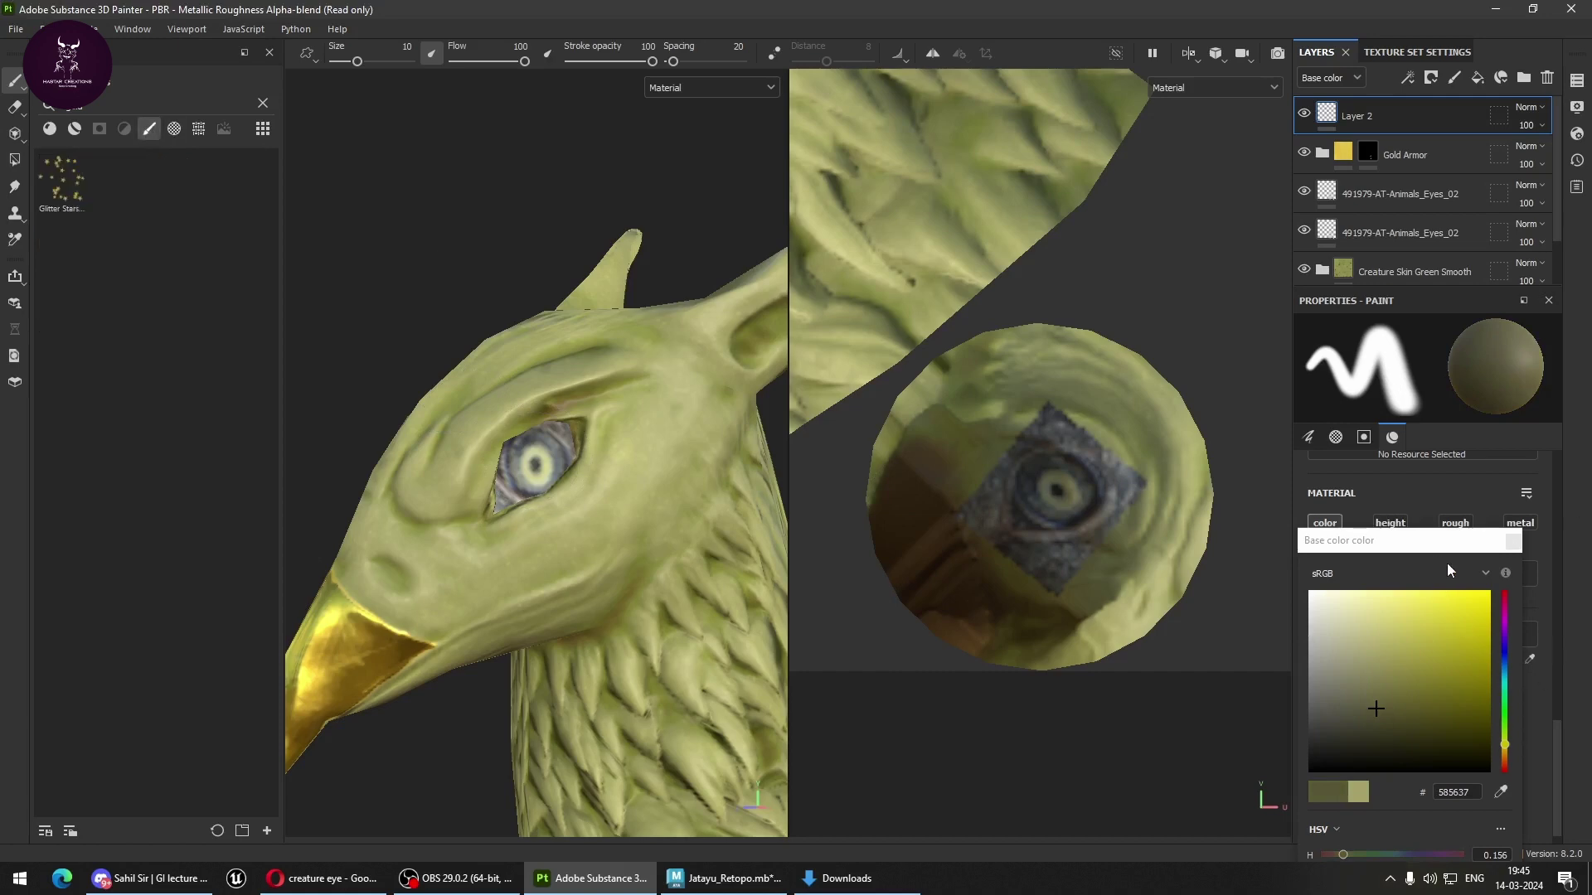
click(1514, 543)
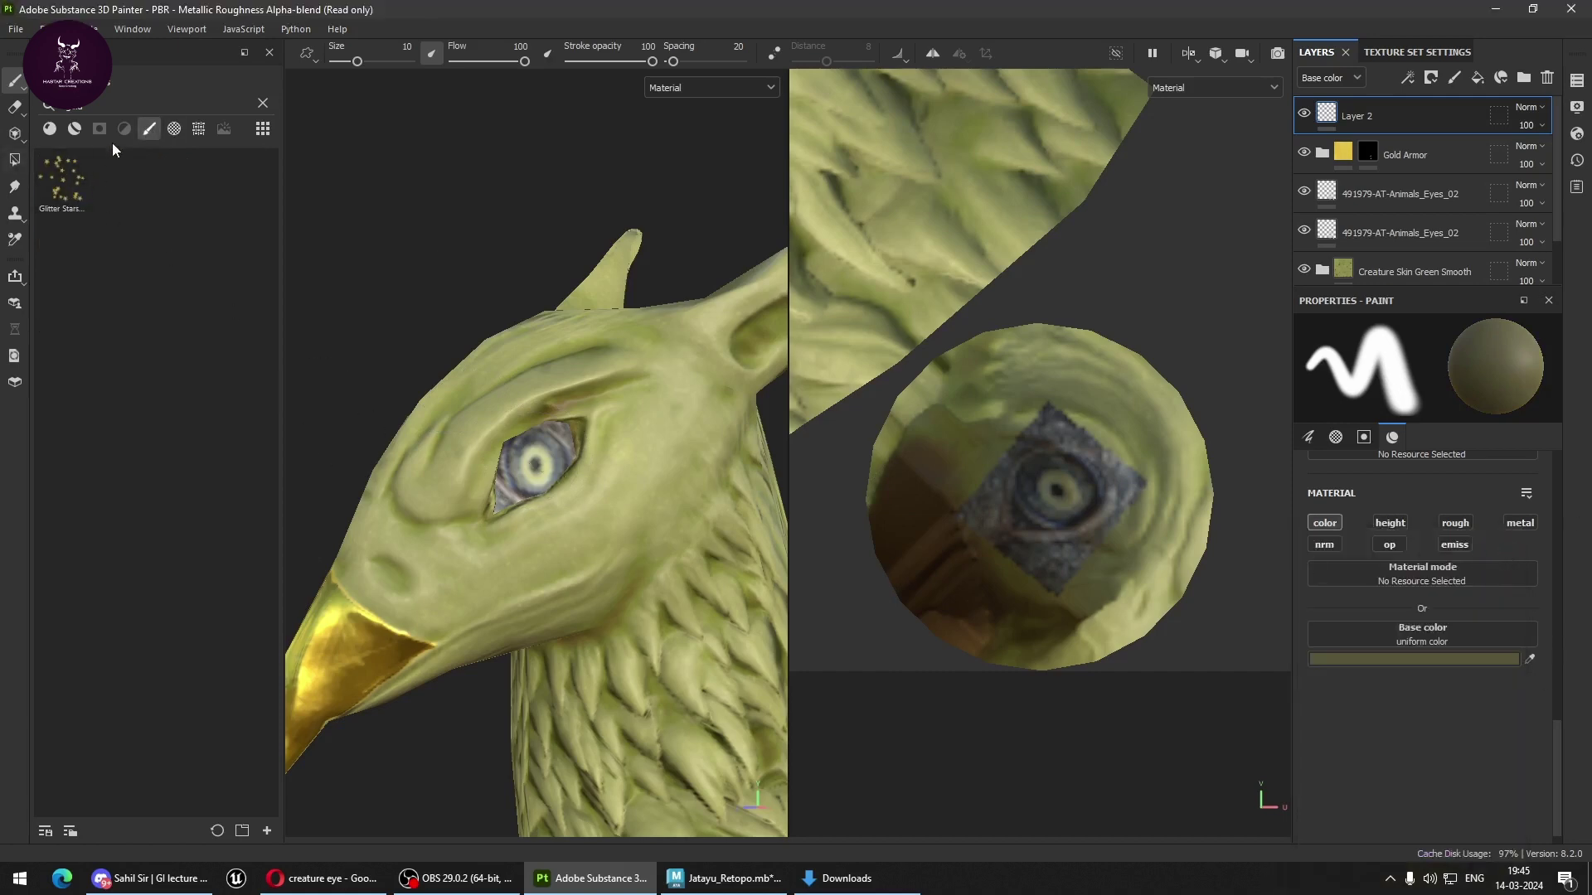
click(261, 103)
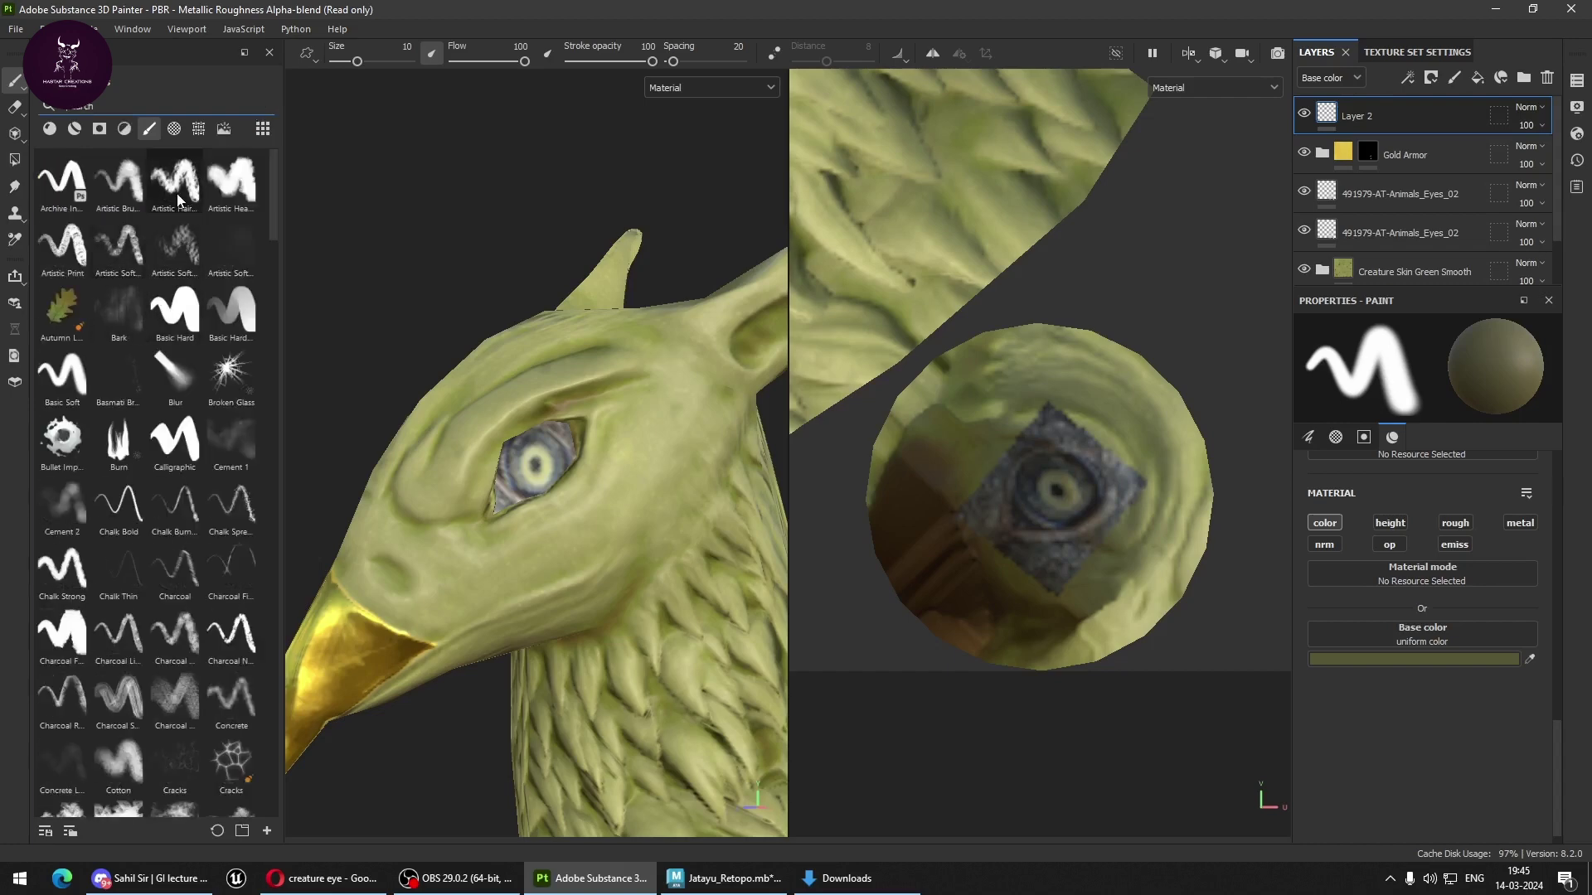
Pick a soft artistic brush for shading on Layer 2.
click(177, 193)
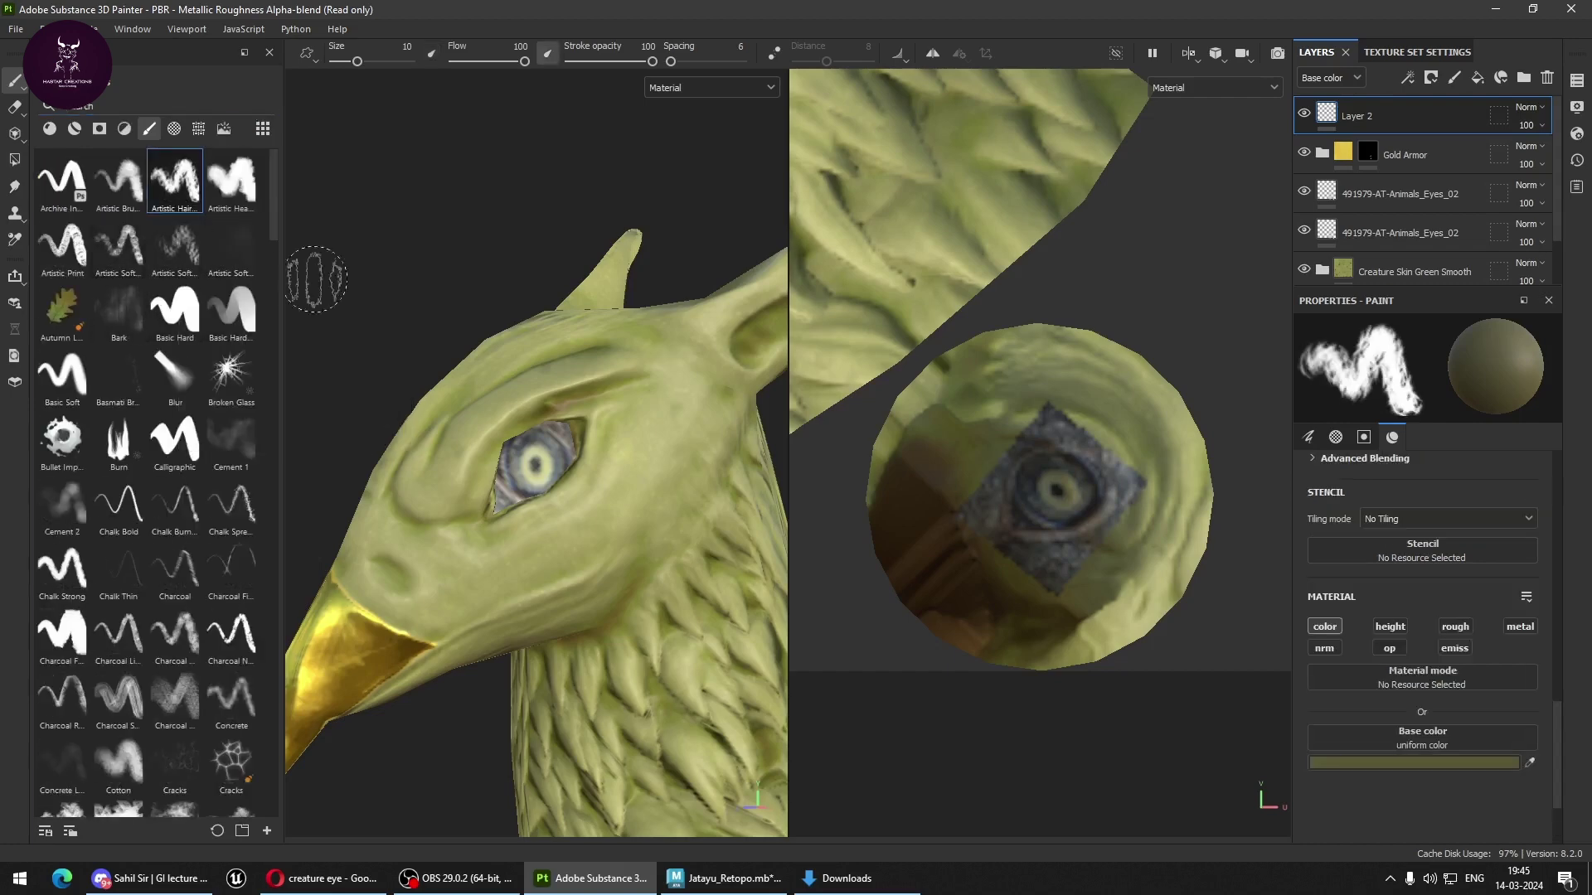
scroll(458, 484, up, 1)
scroll(447, 464, up, 3)
scroll(415, 415, up, 2)
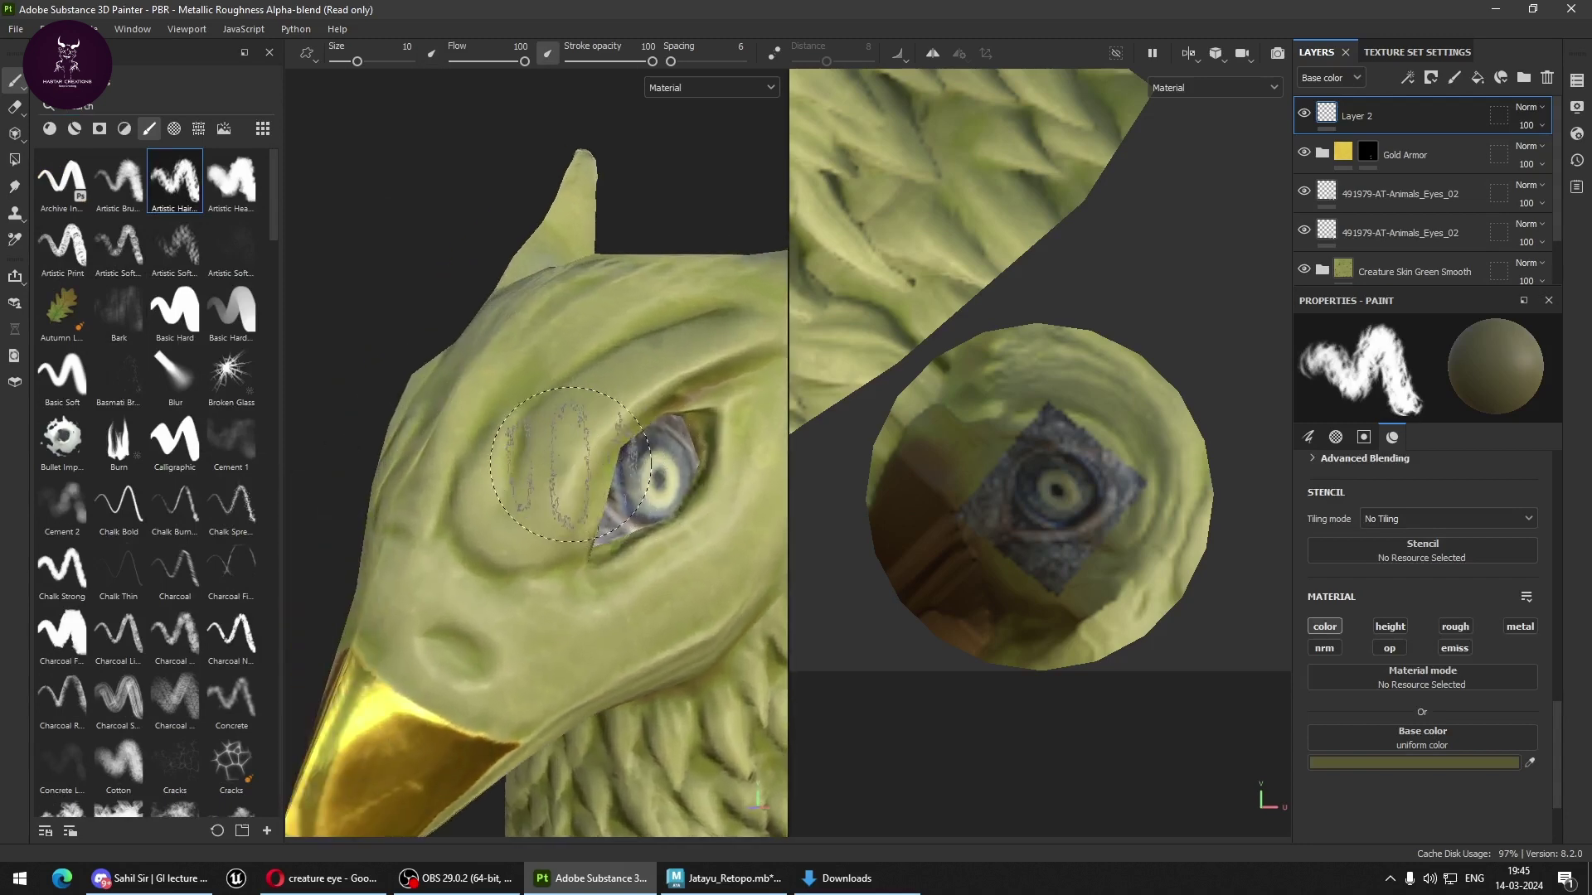
click(119, 244)
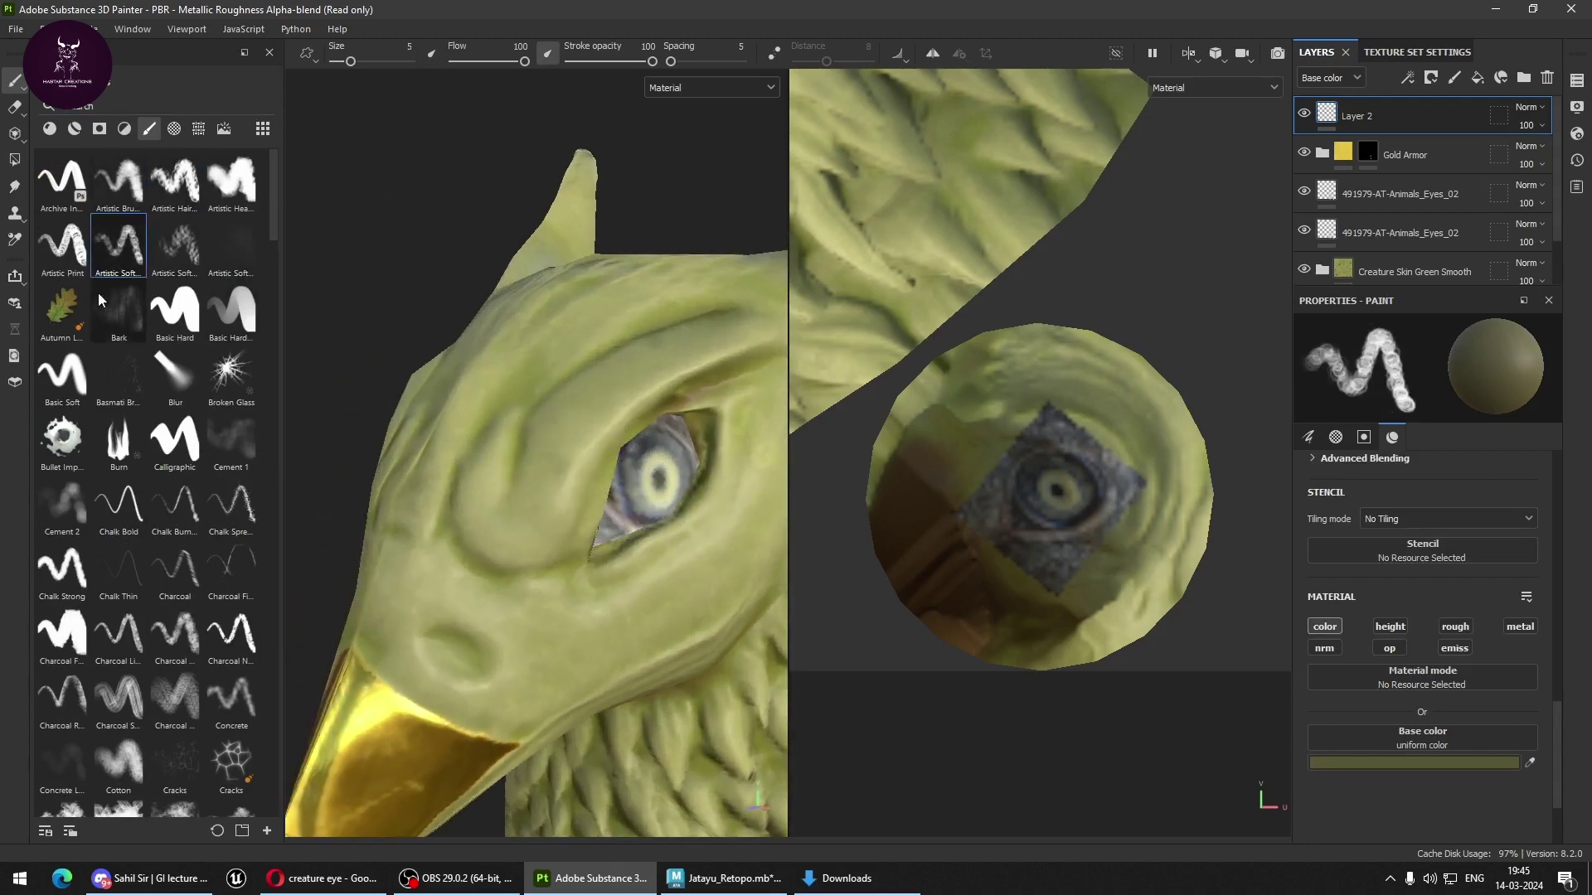
click(175, 245)
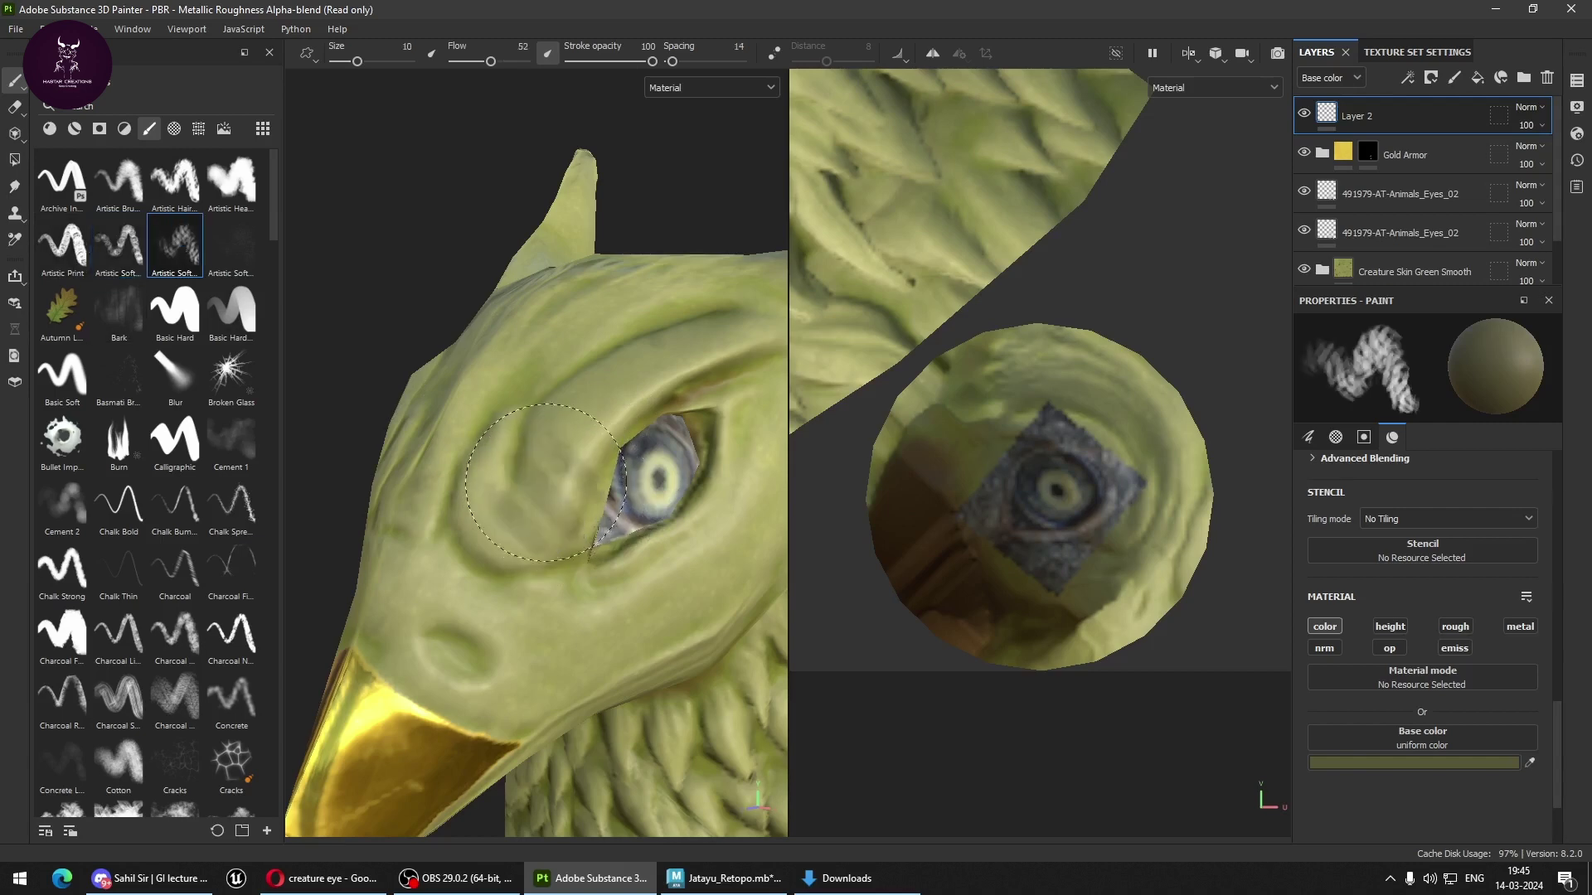
Set brush size to 4.19 and shade the eye's inner corner dark.
alt+drag(564, 477, 578, 472)
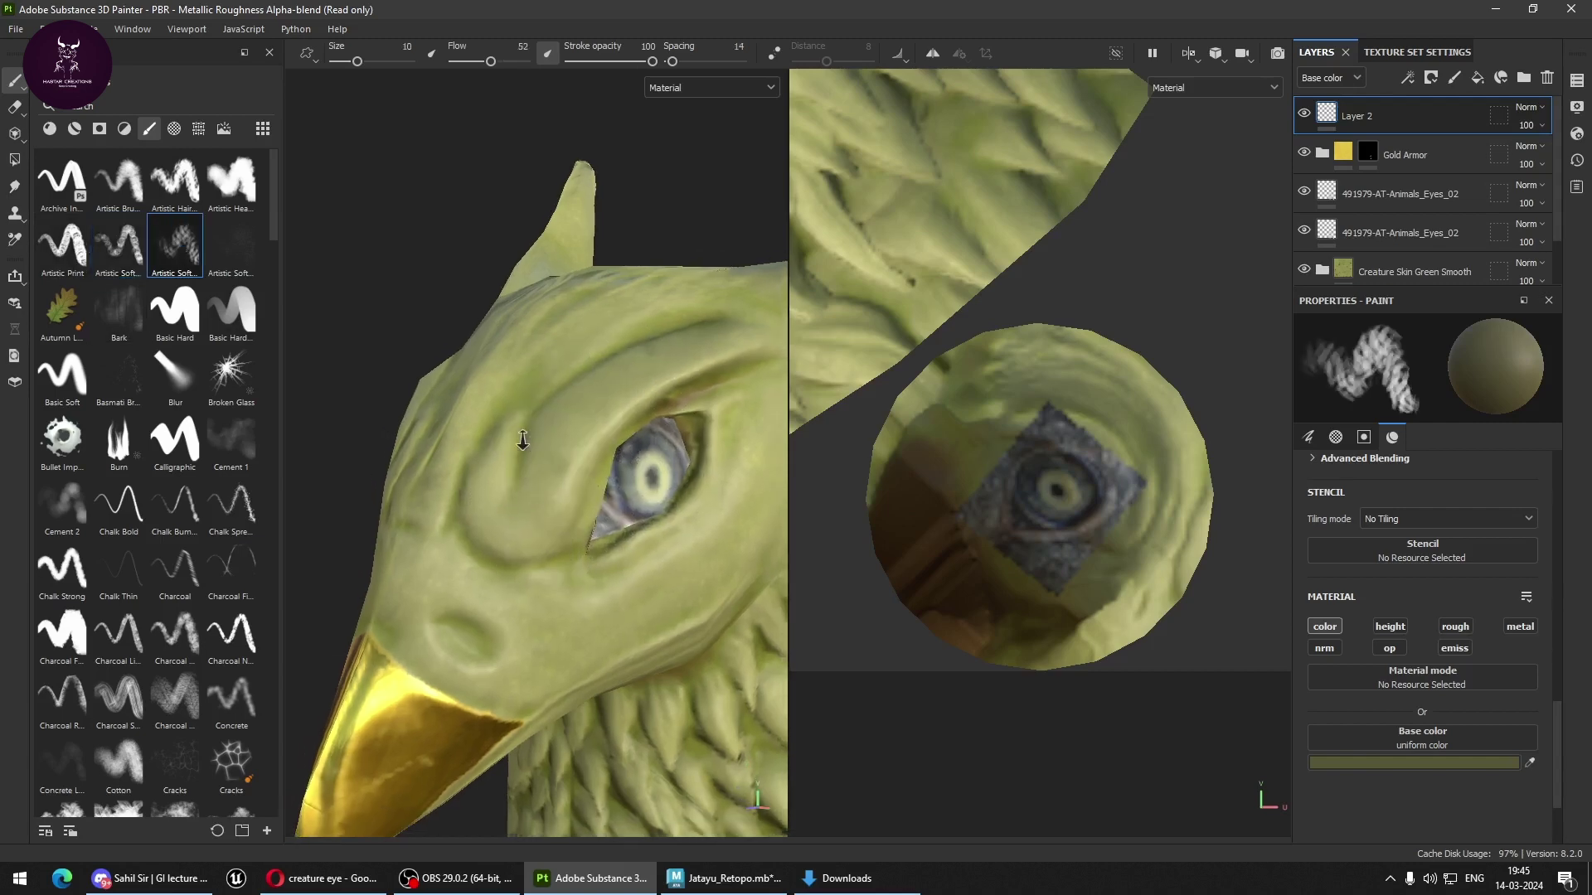
ctrl+right_drag(577, 472, 547, 472)
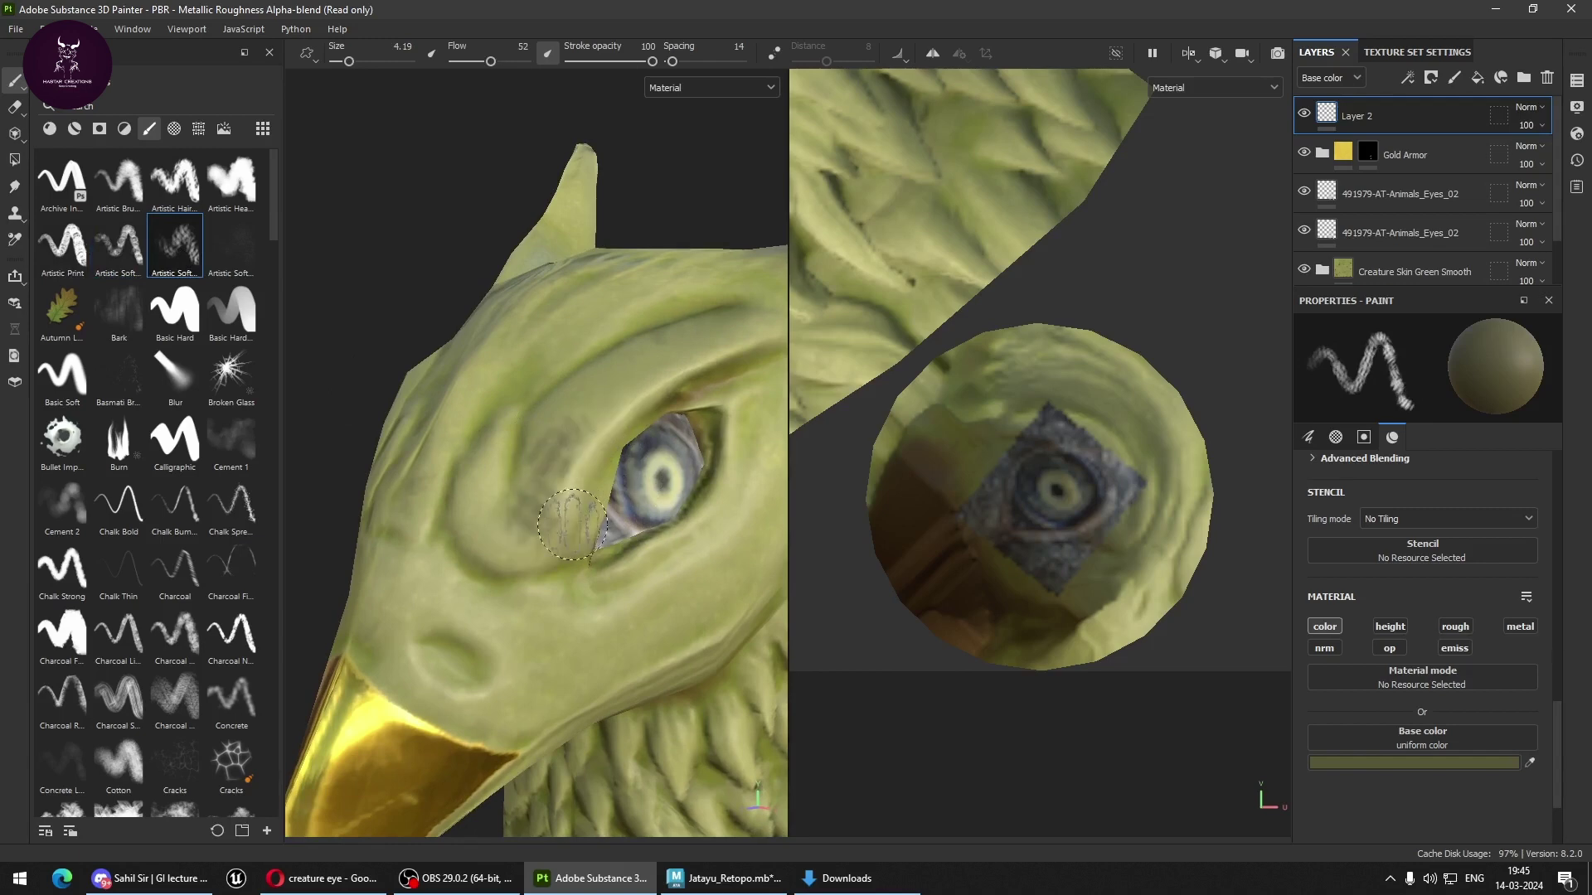
drag(564, 533, 653, 409)
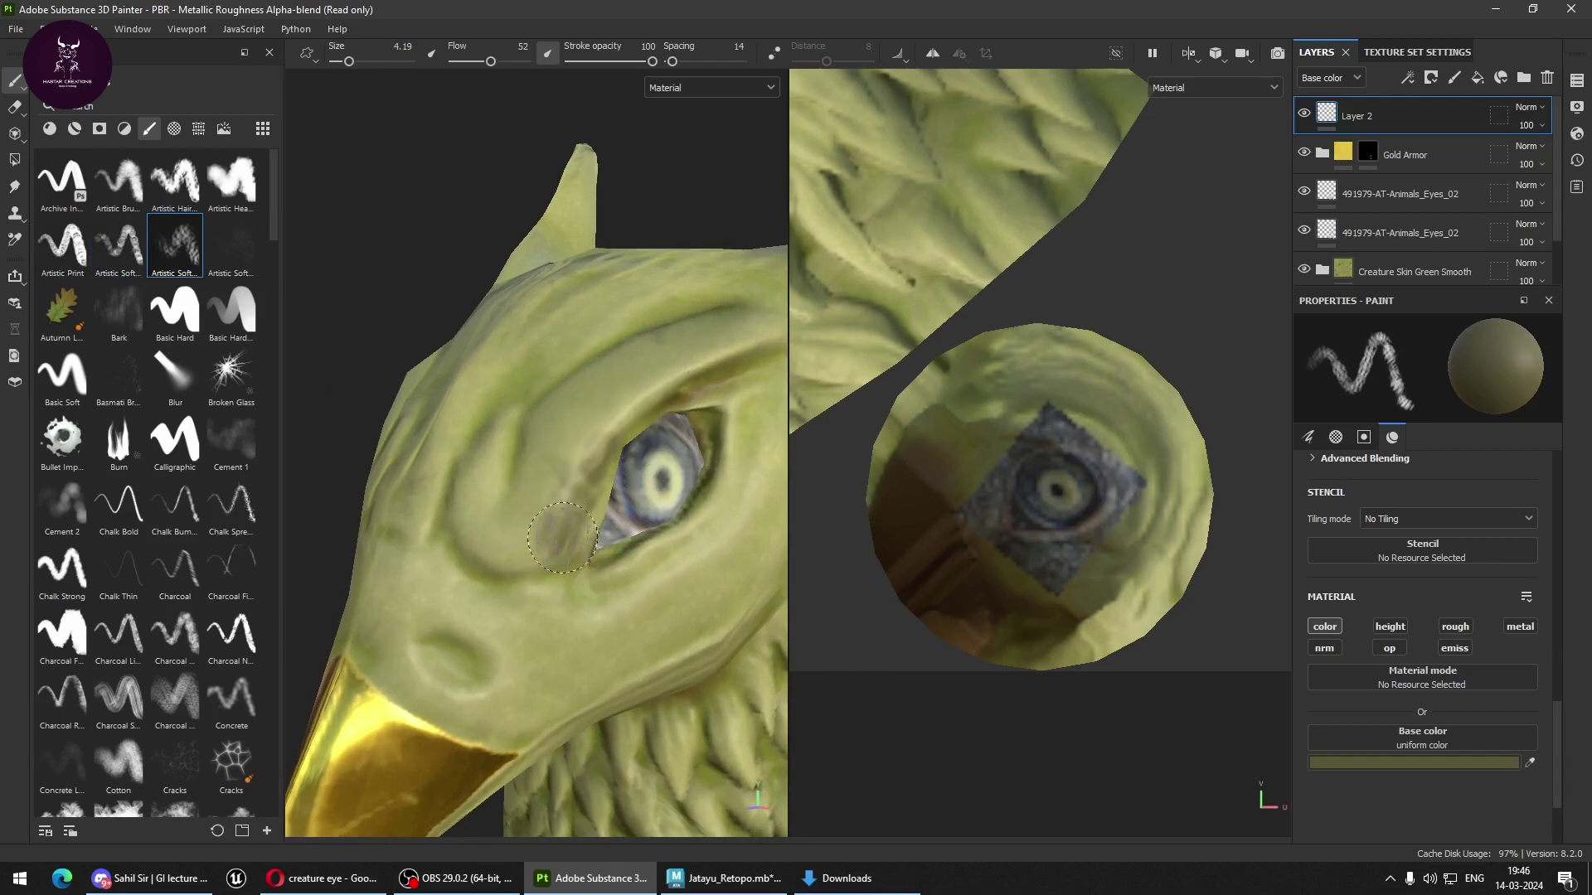
mouse_move(562, 539)
mouse_down()
mouse_move(479, 473)
mouse_move(506, 547)
mouse_up()
mouse_move(578, 466)
alt+mouse_down()
mouse_move(590, 481)
mouse_move(461, 547)
mouse_move(488, 601)
mouse_move(621, 464)
alt+mouse_up()
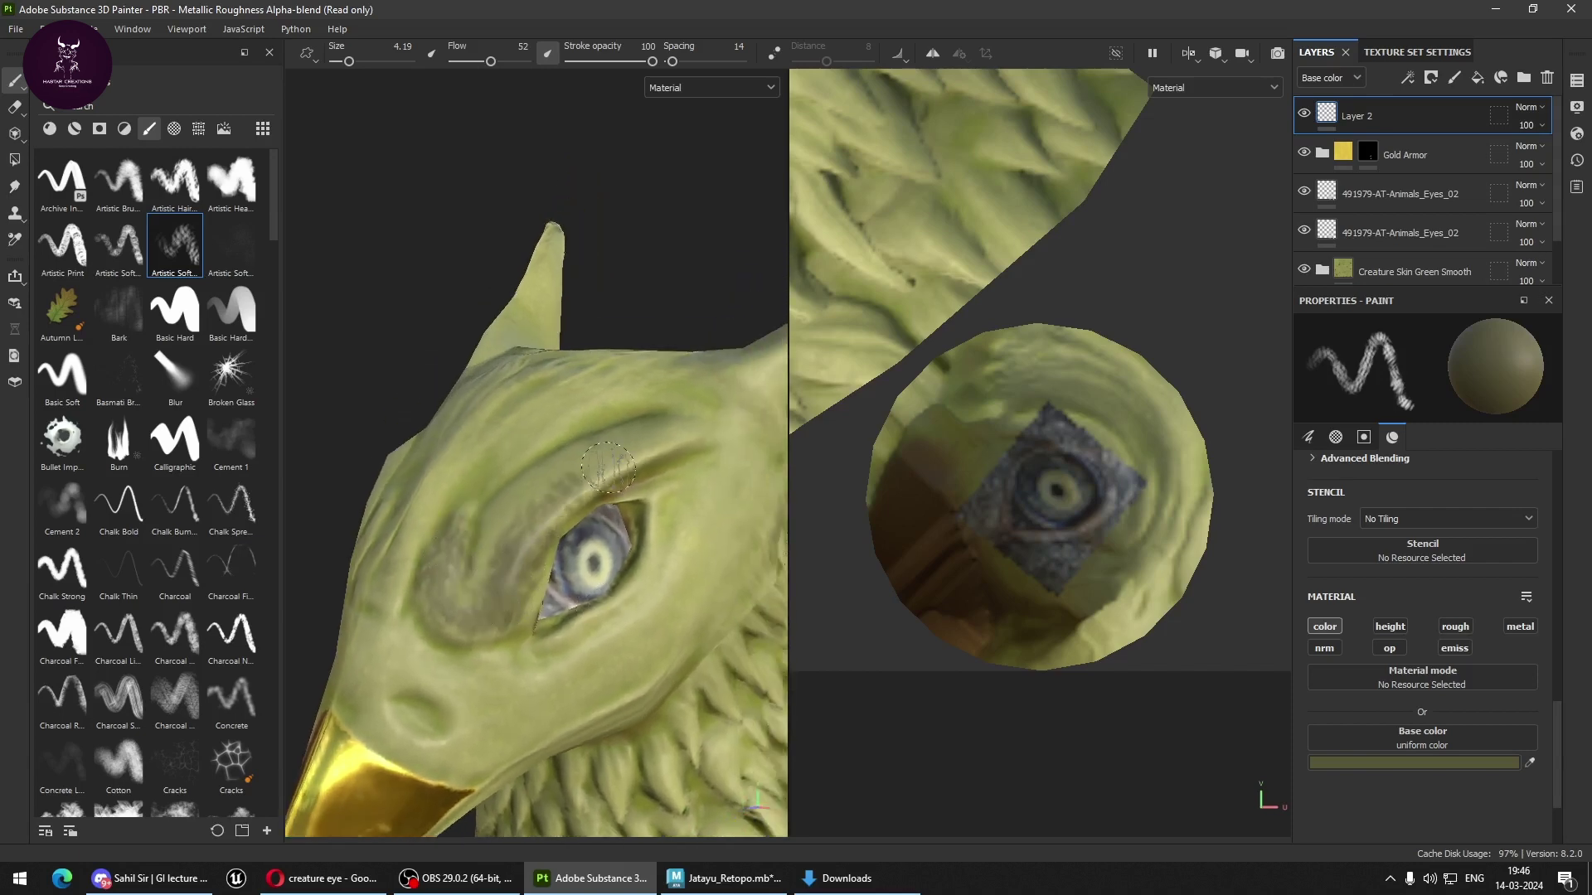
Paint dark shading along the upper eyelid crease, undoing the last stroke.
mouse_move(531, 518)
mouse_down()
mouse_move(699, 427)
mouse_move(609, 504)
mouse_move(591, 485)
mouse_move(728, 435)
mouse_up()
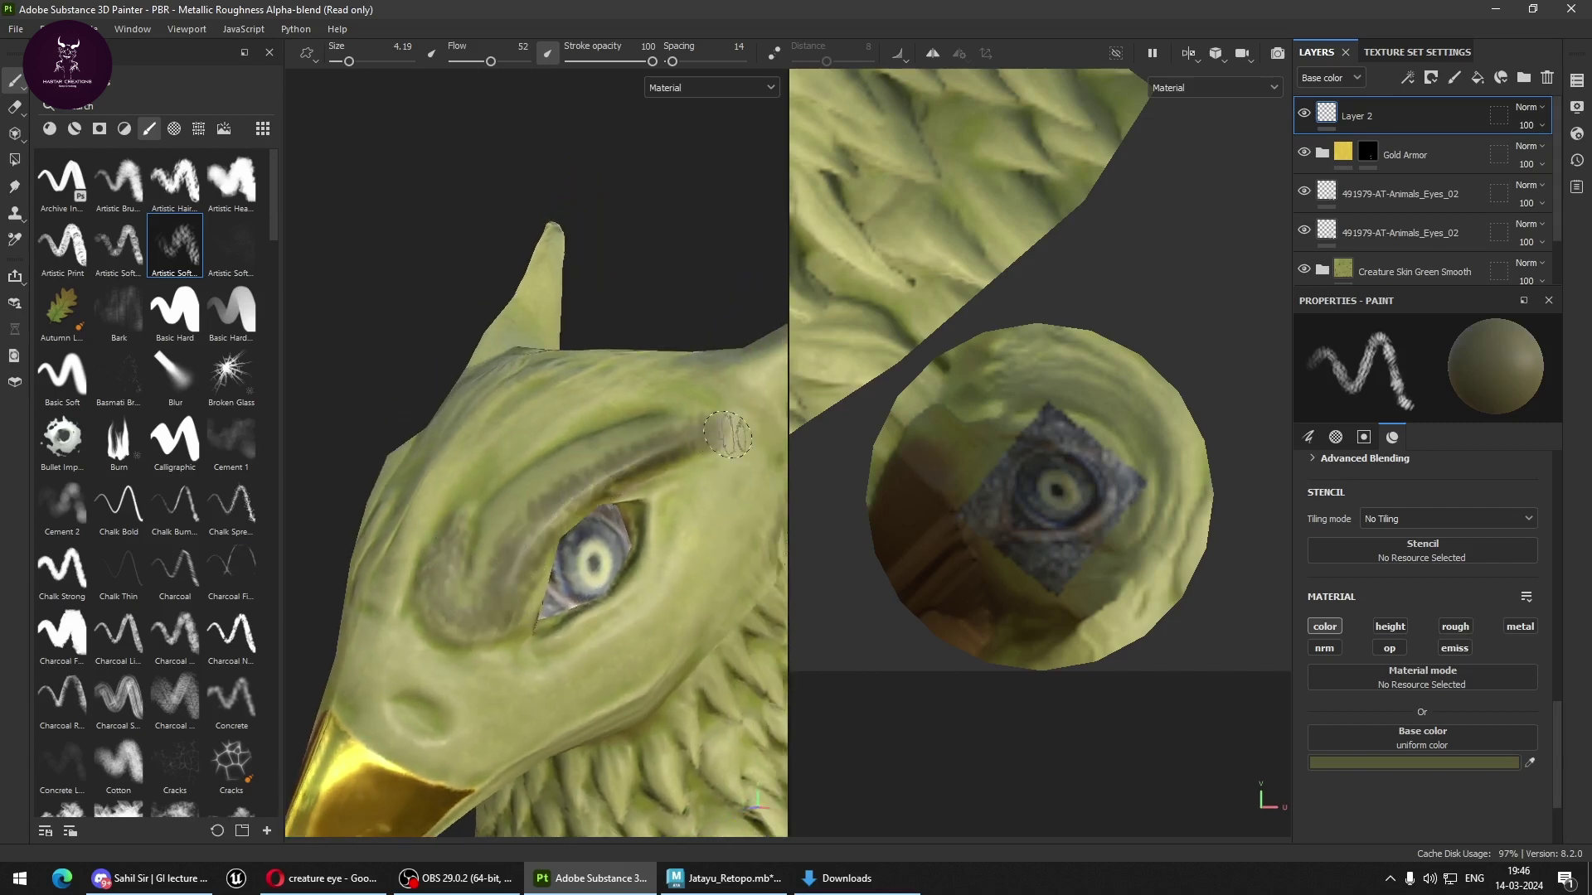
drag(466, 570, 615, 442)
mouse_move(502, 505)
mouse_down()
mouse_move(701, 415)
mouse_move(730, 489)
mouse_move(681, 542)
mouse_up()
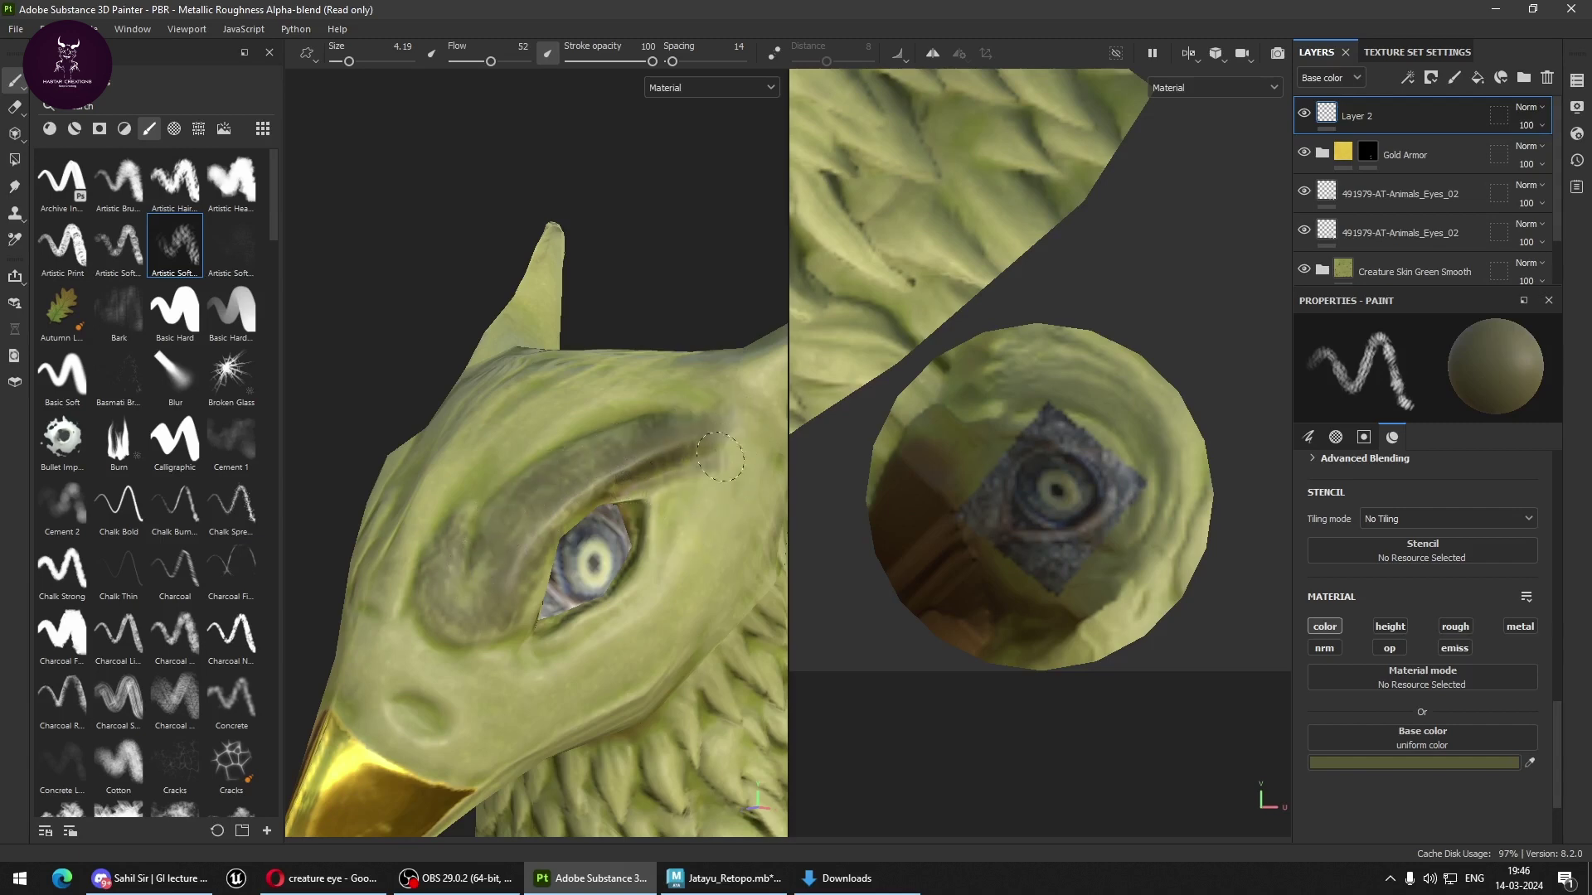
mouse_move(720, 476)
alt+mouse_down()
mouse_move(612, 522)
mouse_move(625, 467)
alt+mouse_up()
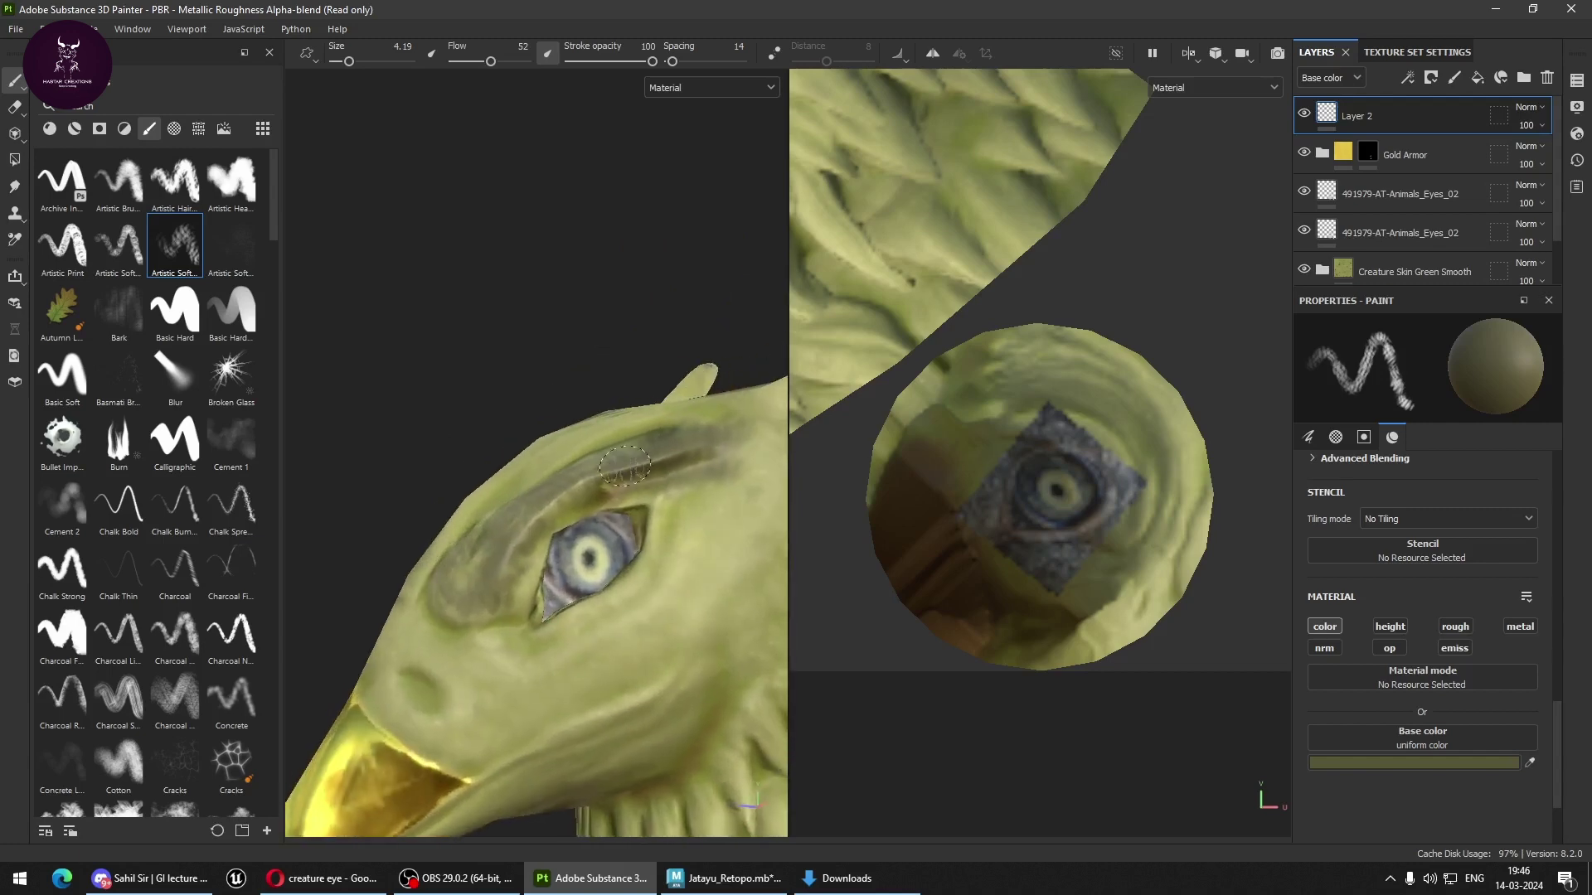
drag(548, 521, 506, 616)
drag(582, 518, 717, 485)
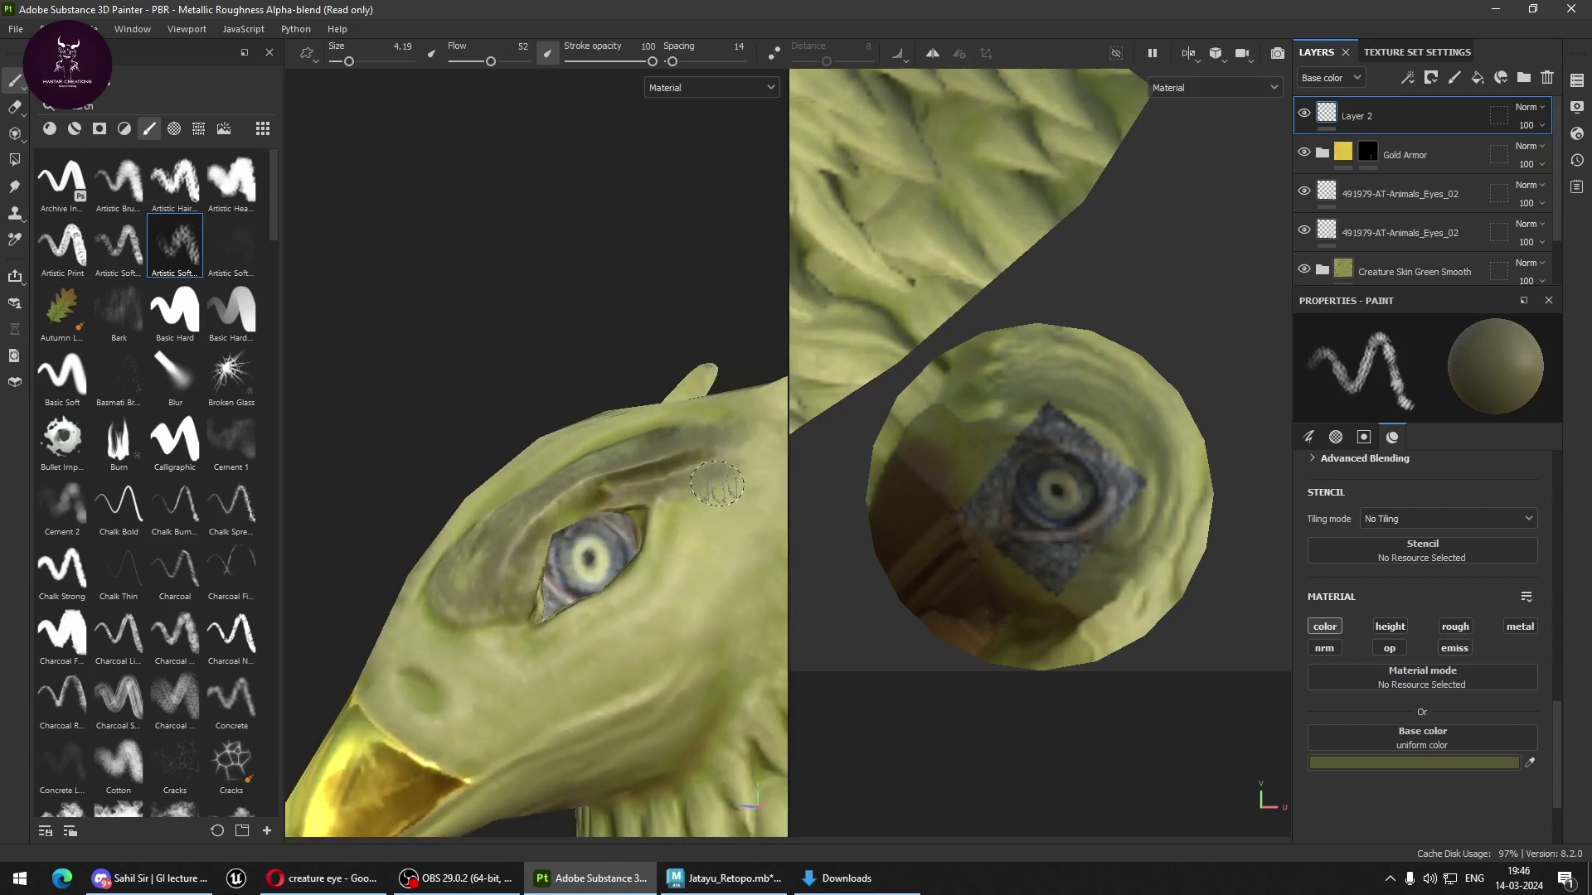
mouse_move(737, 416)
alt+mouse_down()
mouse_move(482, 551)
mouse_move(497, 580)
alt+mouse_up()
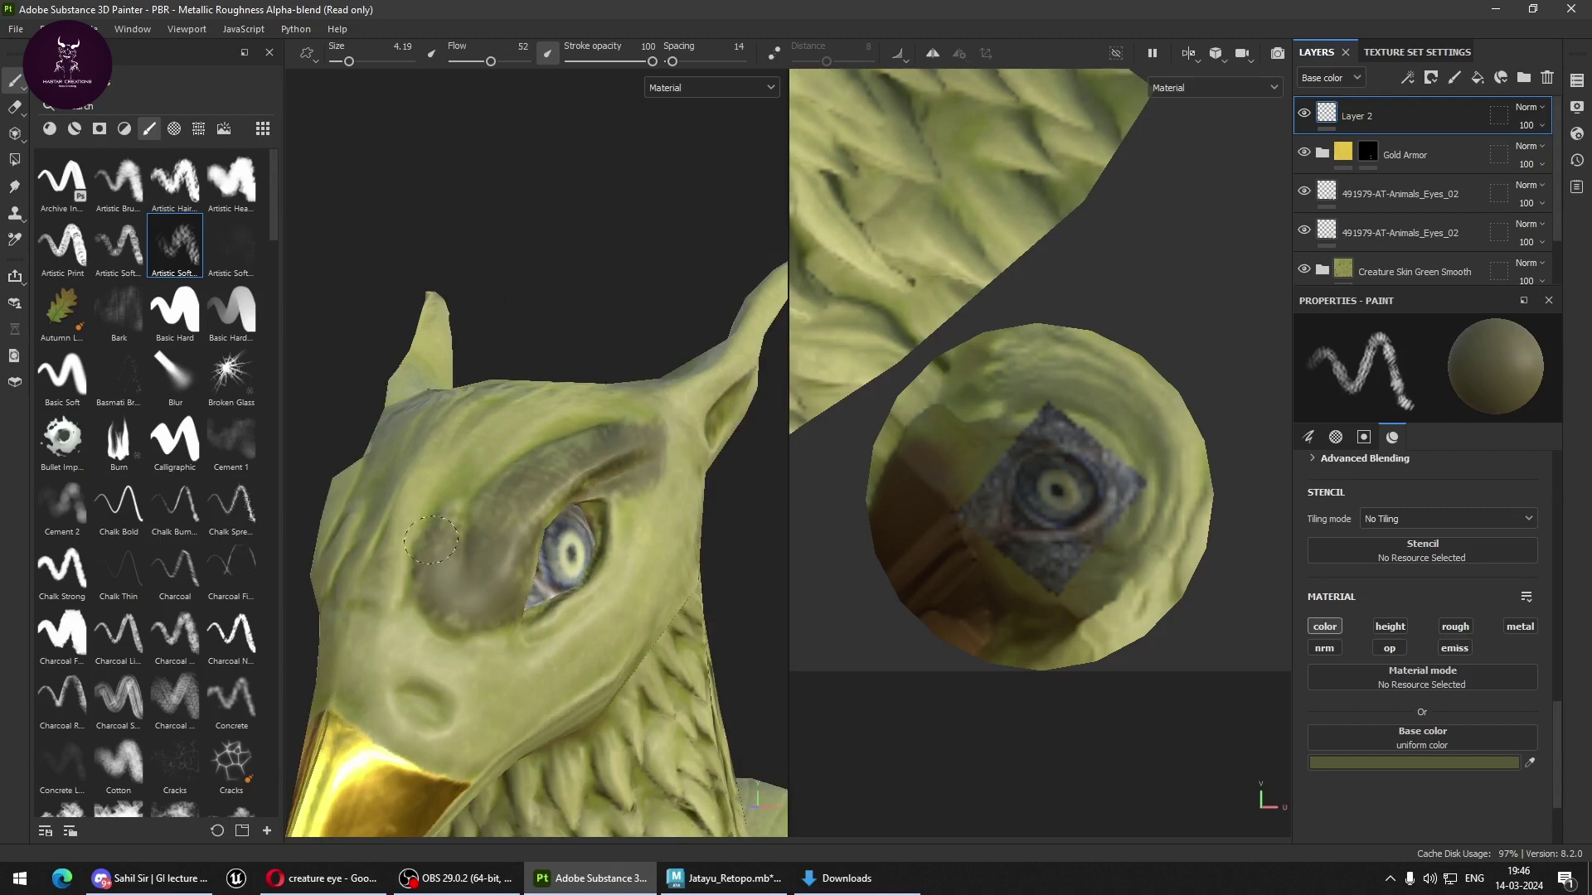
key(ctrl+z)
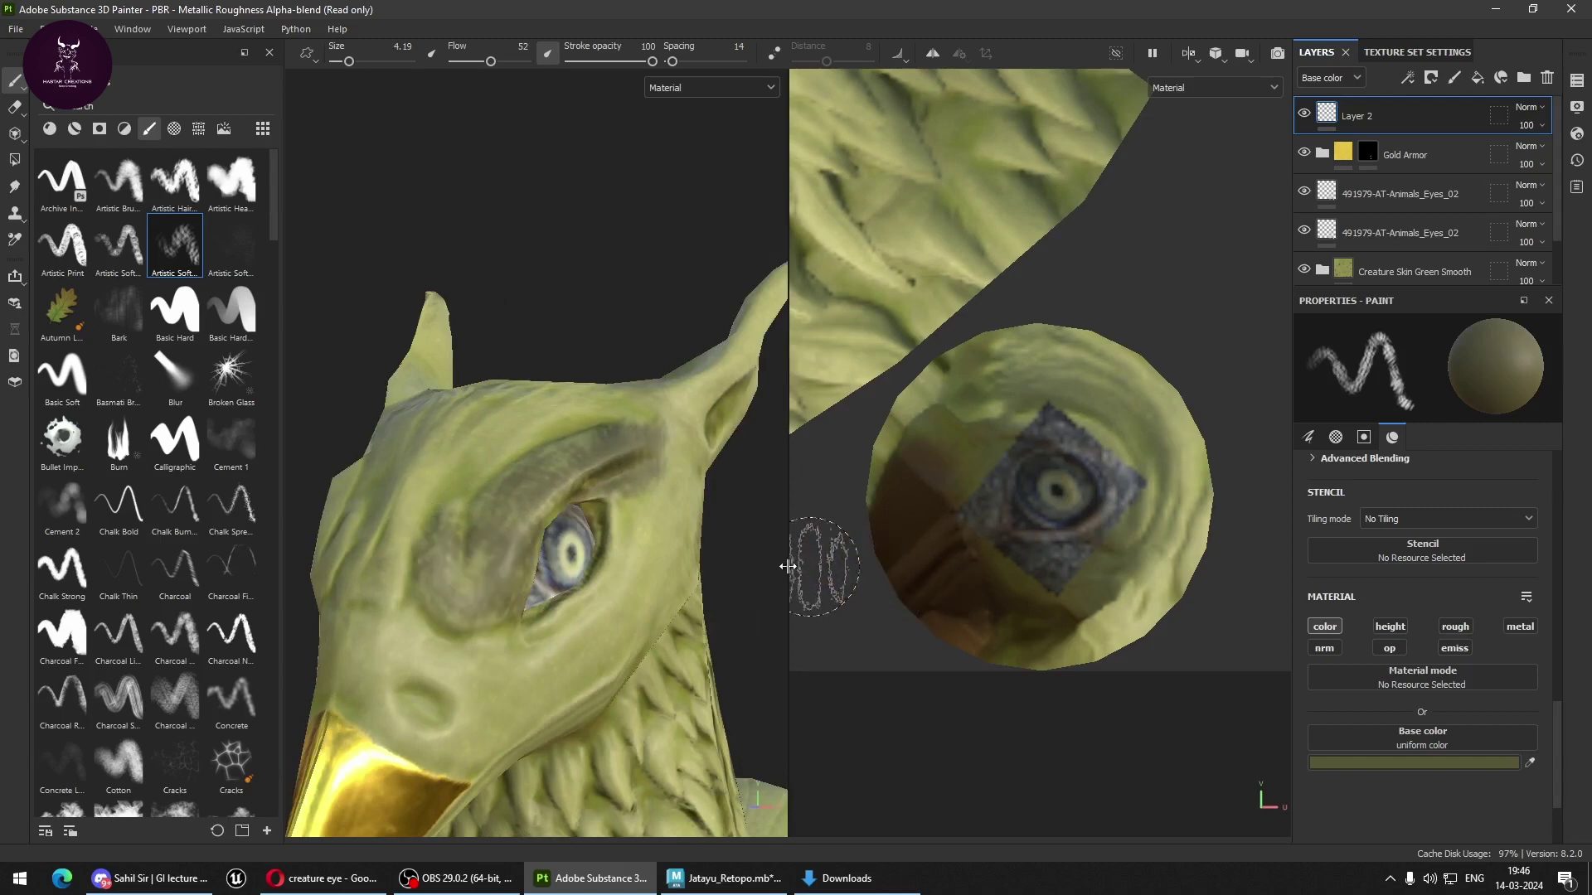
Orbit and zoom in on the neck feathers.
mouse_move(787, 566)
alt+mouse_down()
mouse_move(586, 569)
mouse_move(550, 541)
mouse_move(603, 458)
mouse_move(640, 486)
alt+mouse_up()
alt+drag(636, 403, 570, 478)
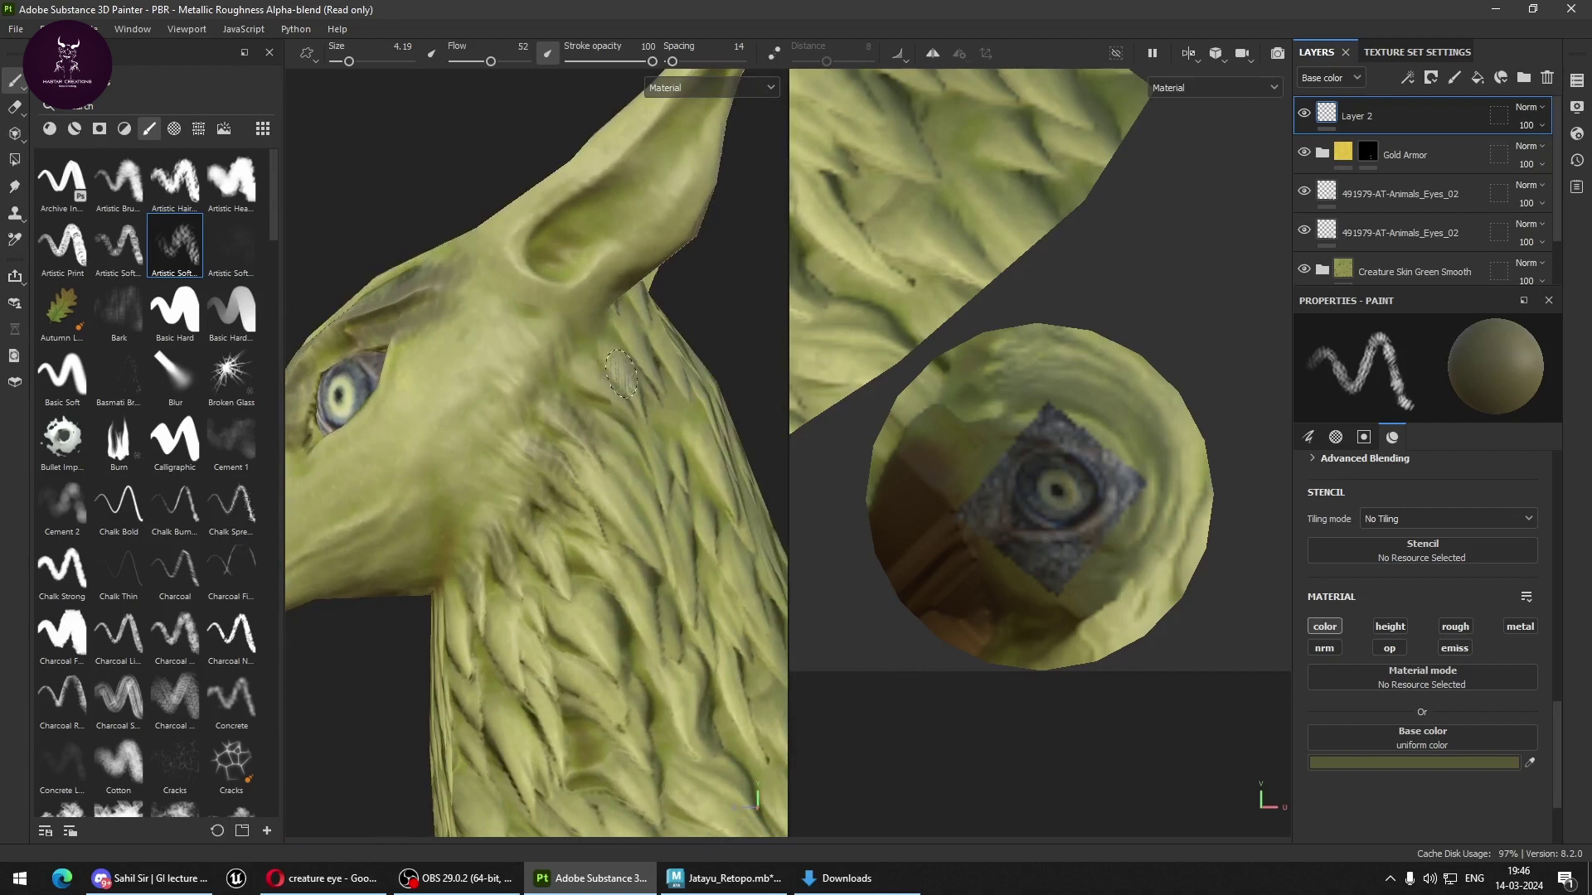
alt+drag(567, 412, 577, 373)
alt+drag(601, 466, 585, 465)
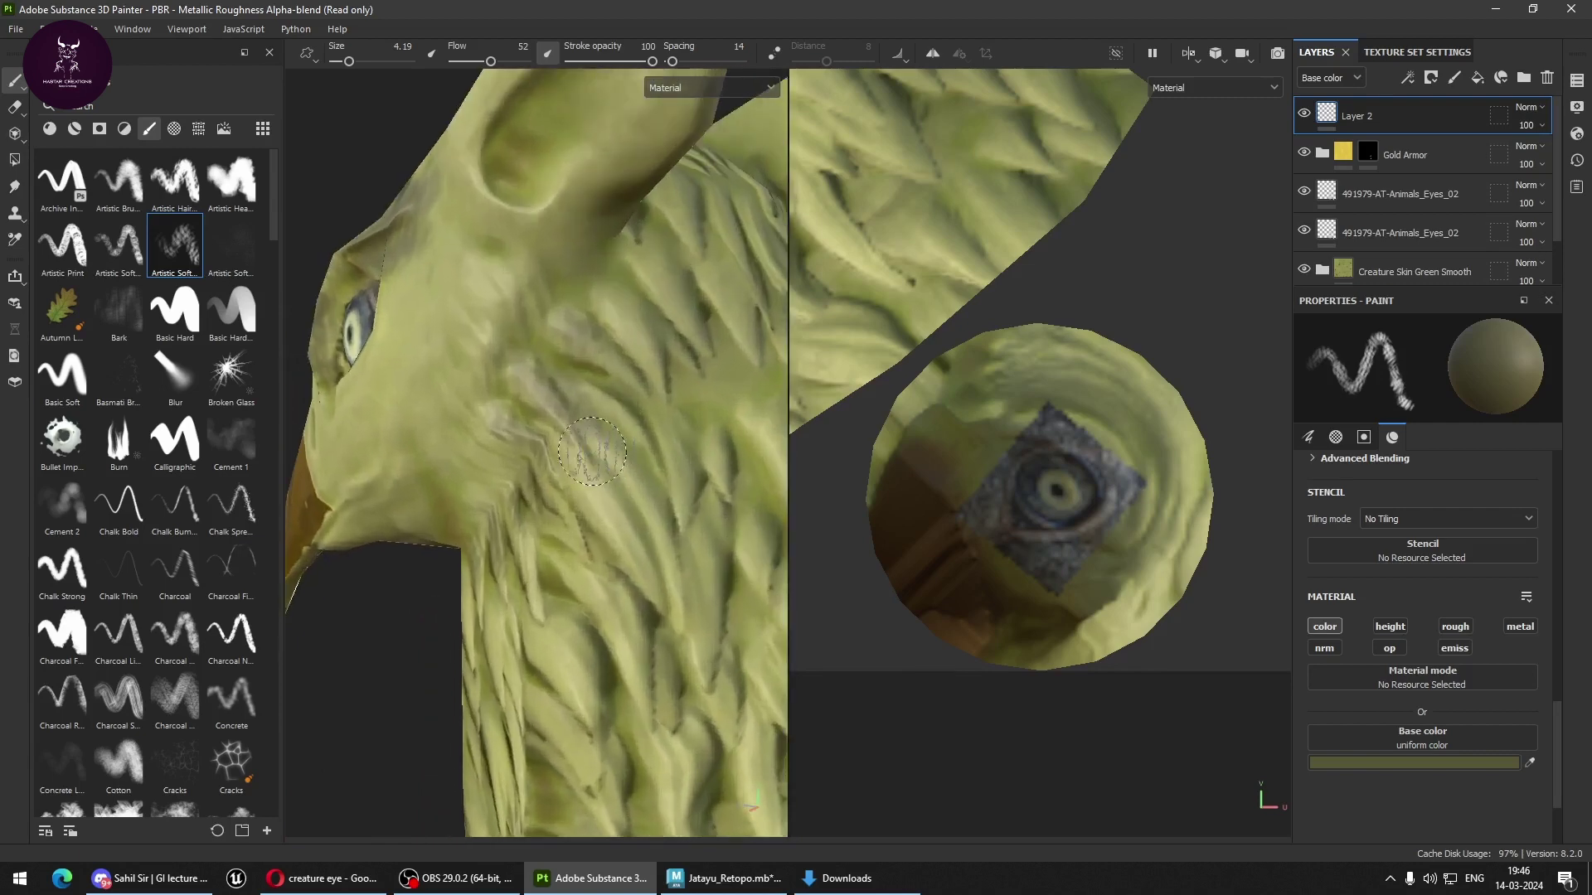
mouse_move(627, 486)
alt+right_down()
mouse_move(640, 504)
mouse_move(539, 556)
alt+right_up()
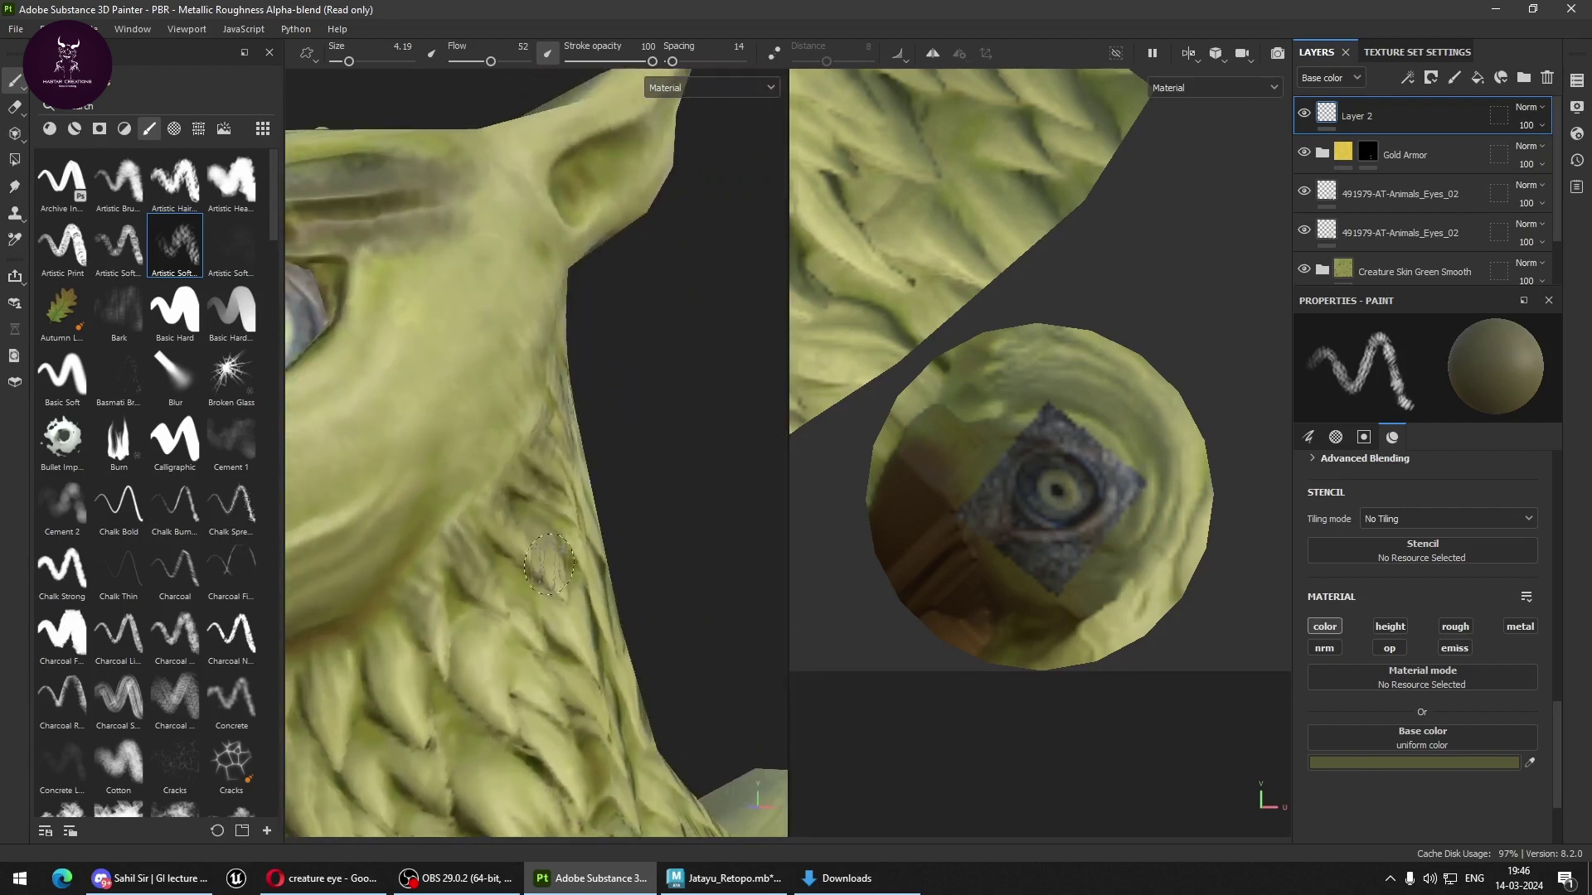
Set the paint colour to pale yellow EEE791 and shrink the brush.
click(1444, 761)
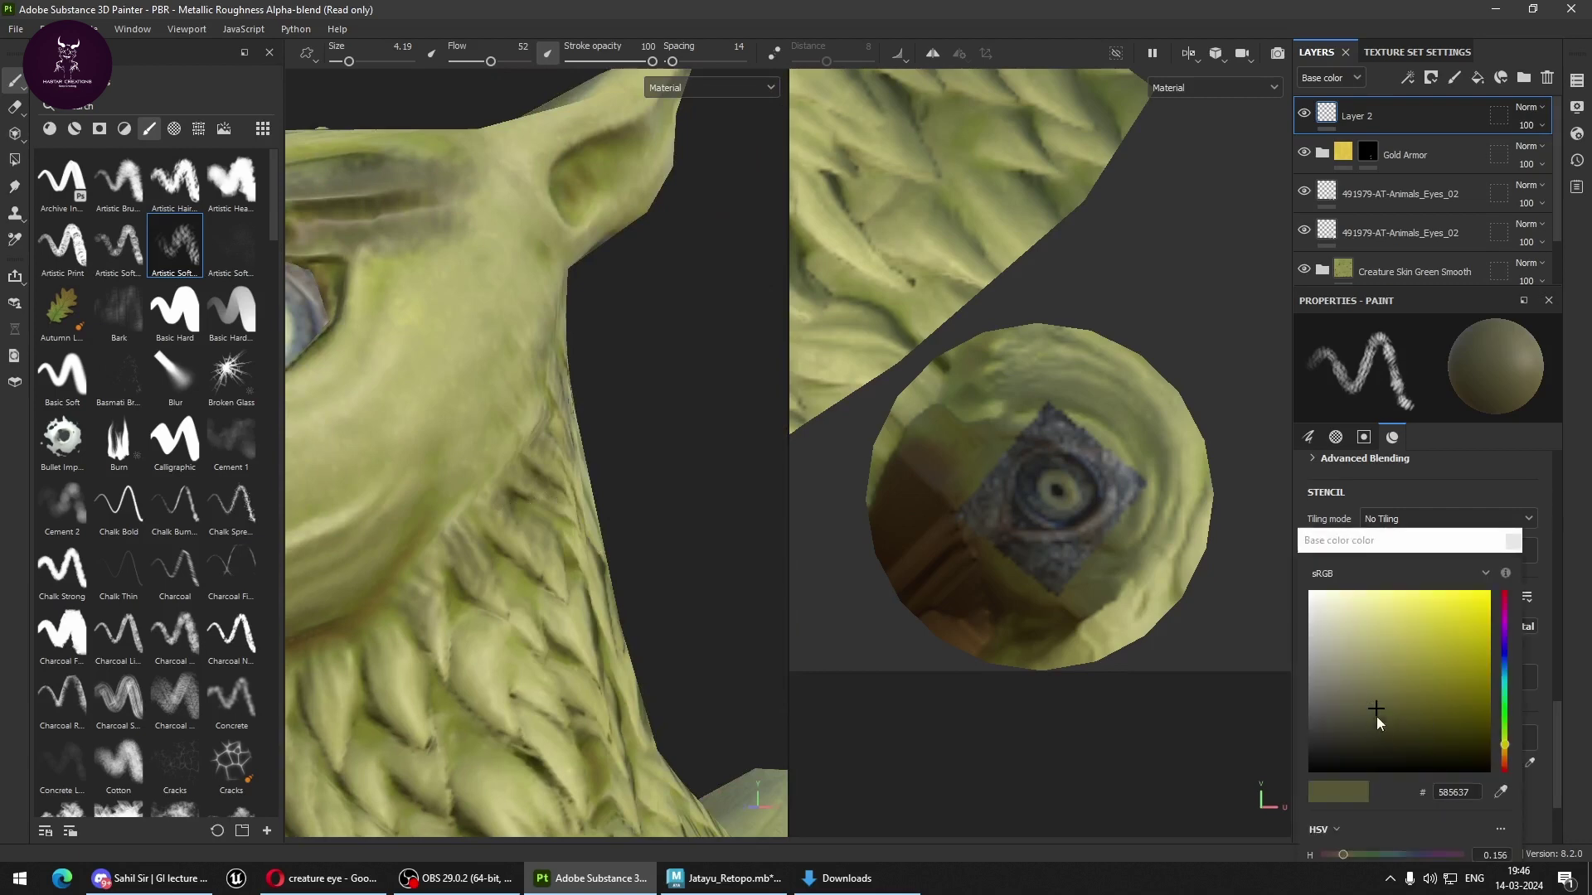
drag(1376, 711, 1378, 603)
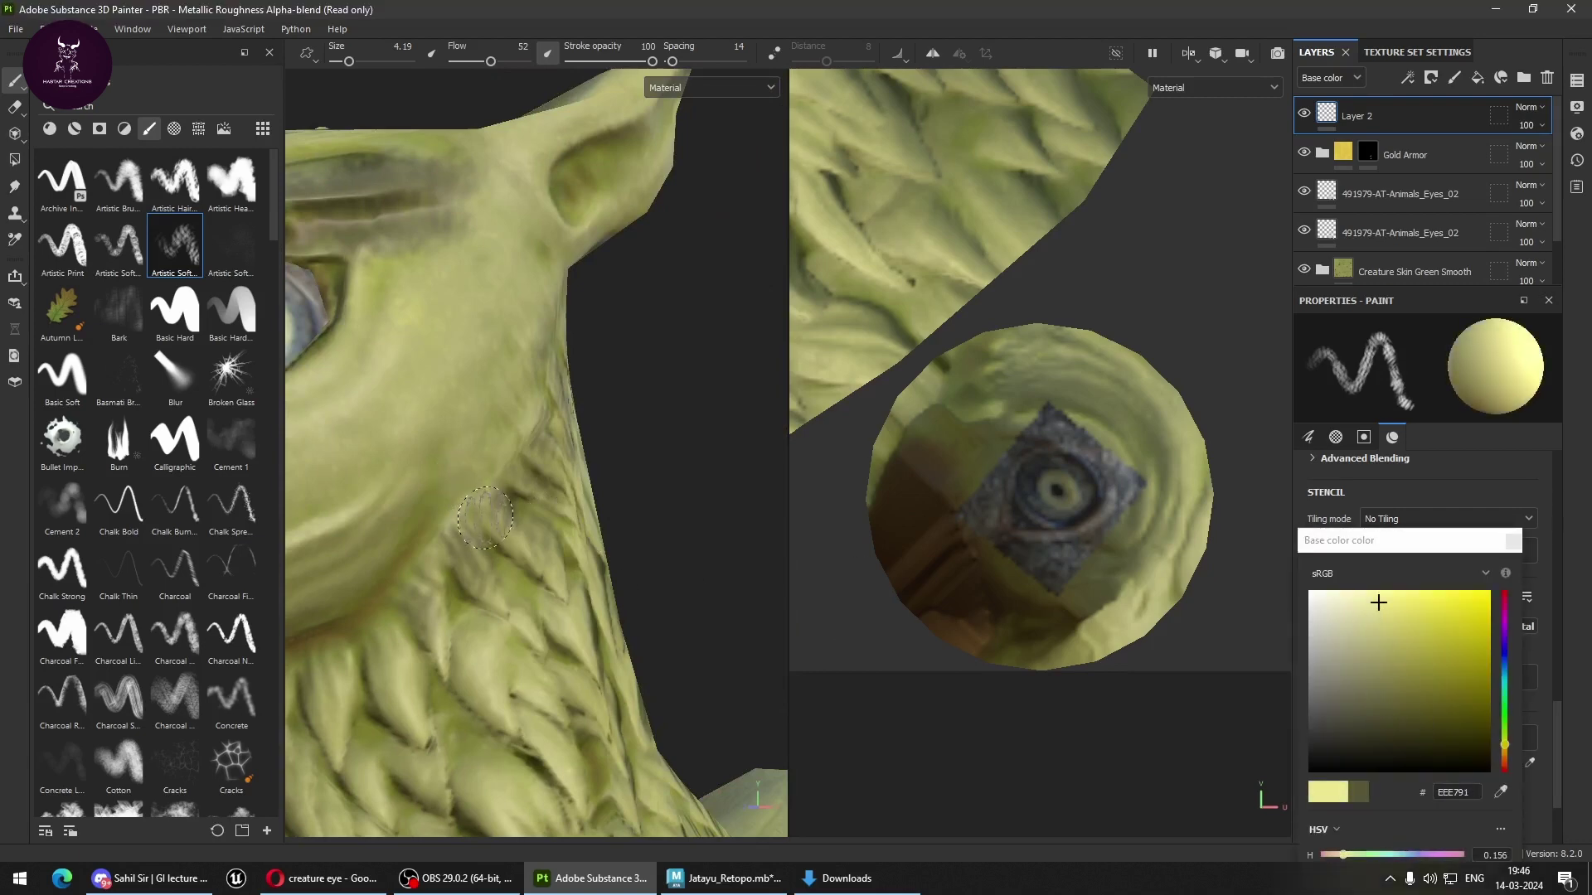
drag(486, 517, 455, 517)
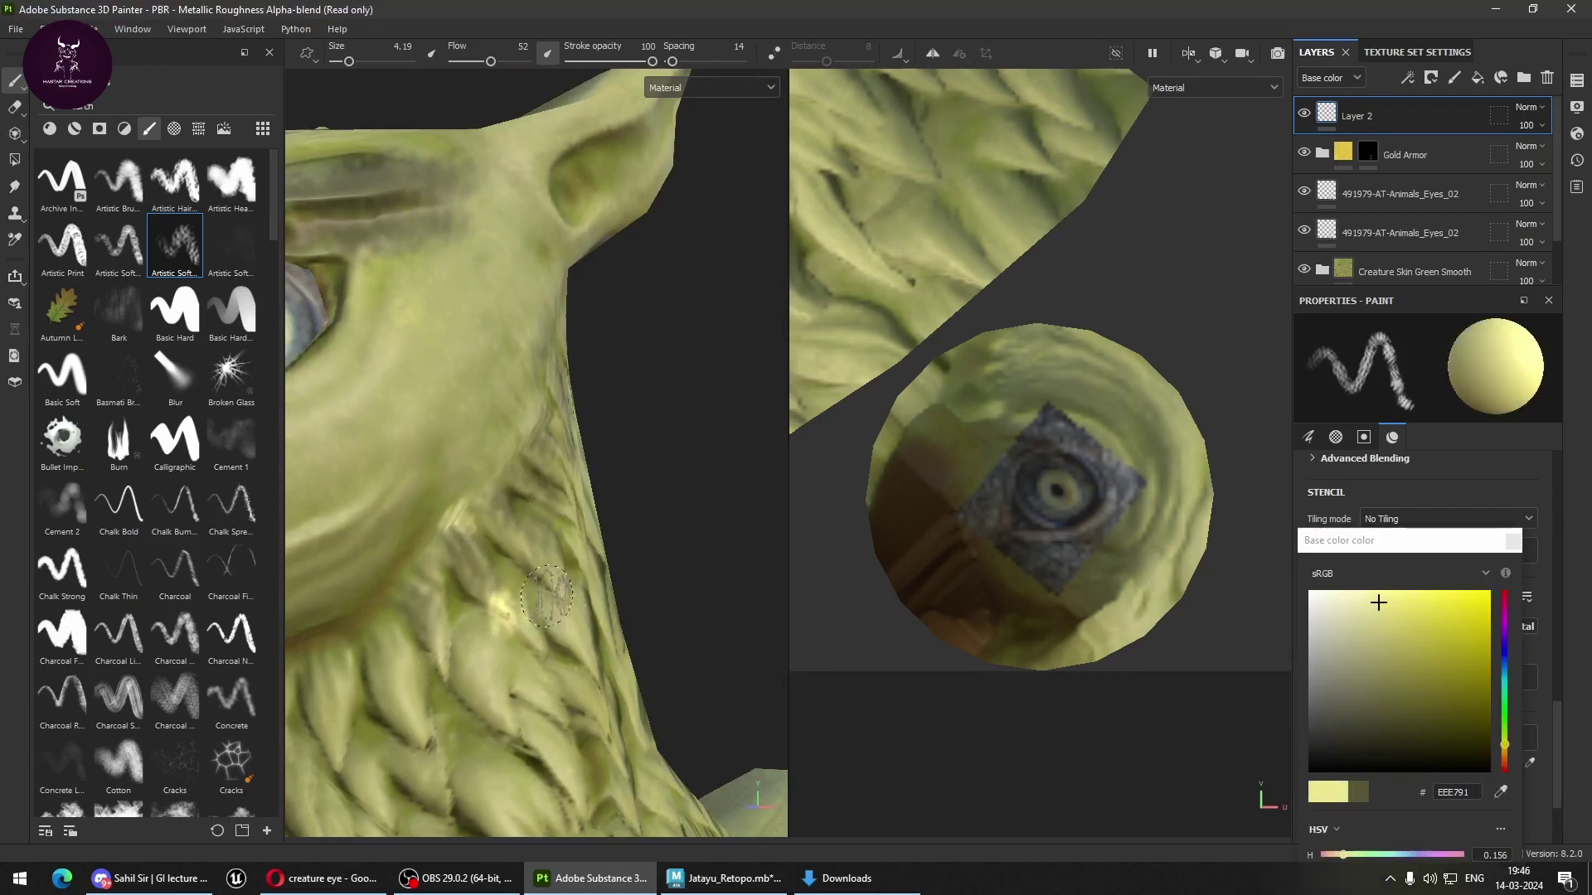
alt+drag(510, 630, 526, 618)
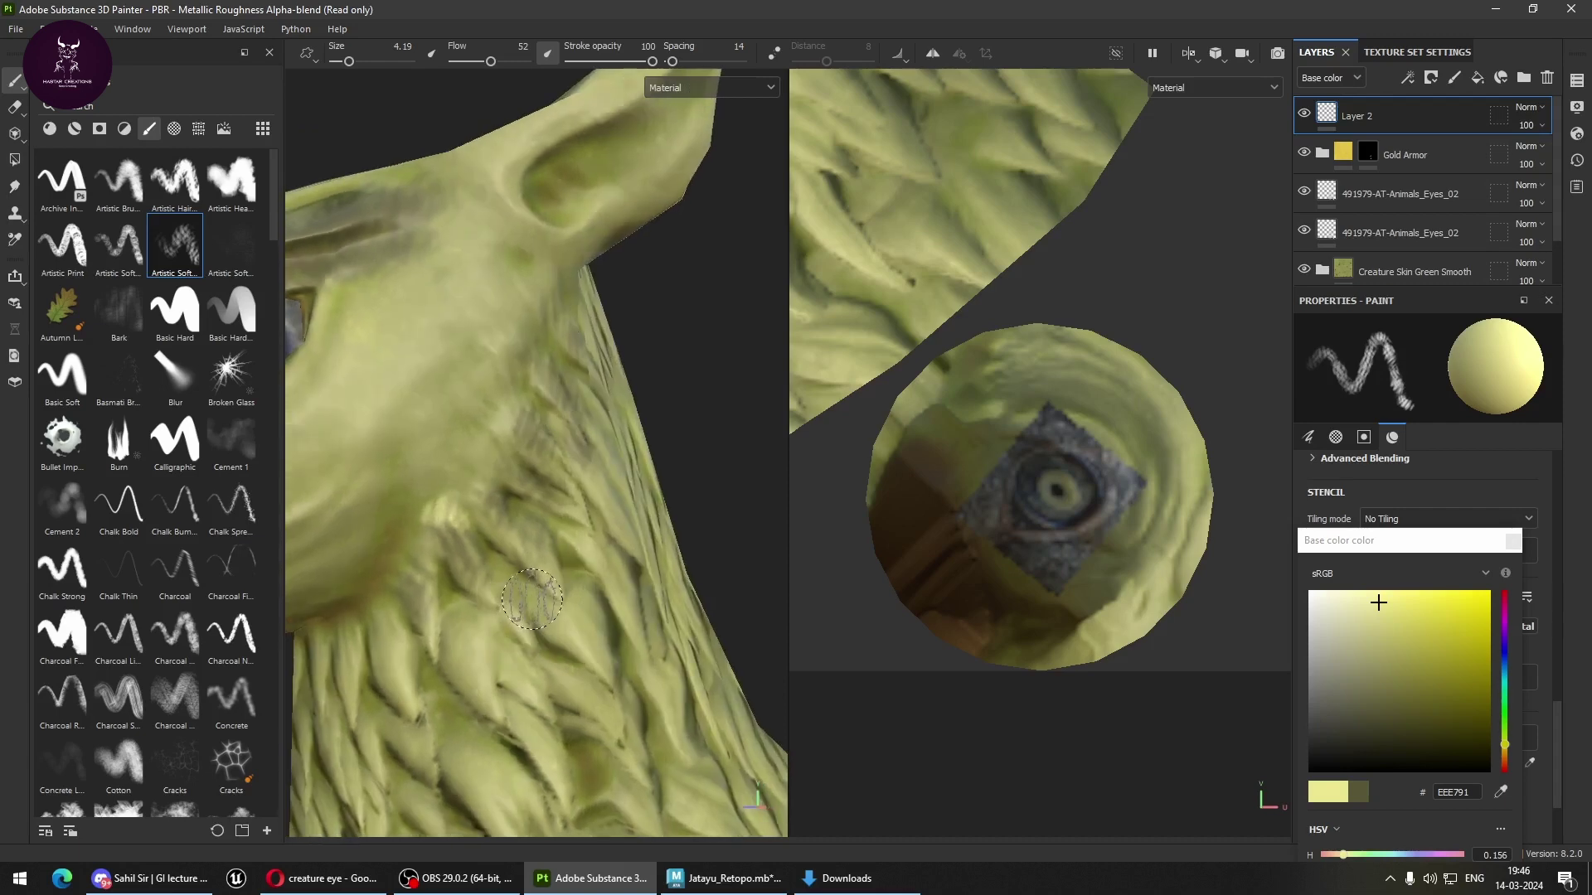
key(bracketleft)
key(bracketleft)
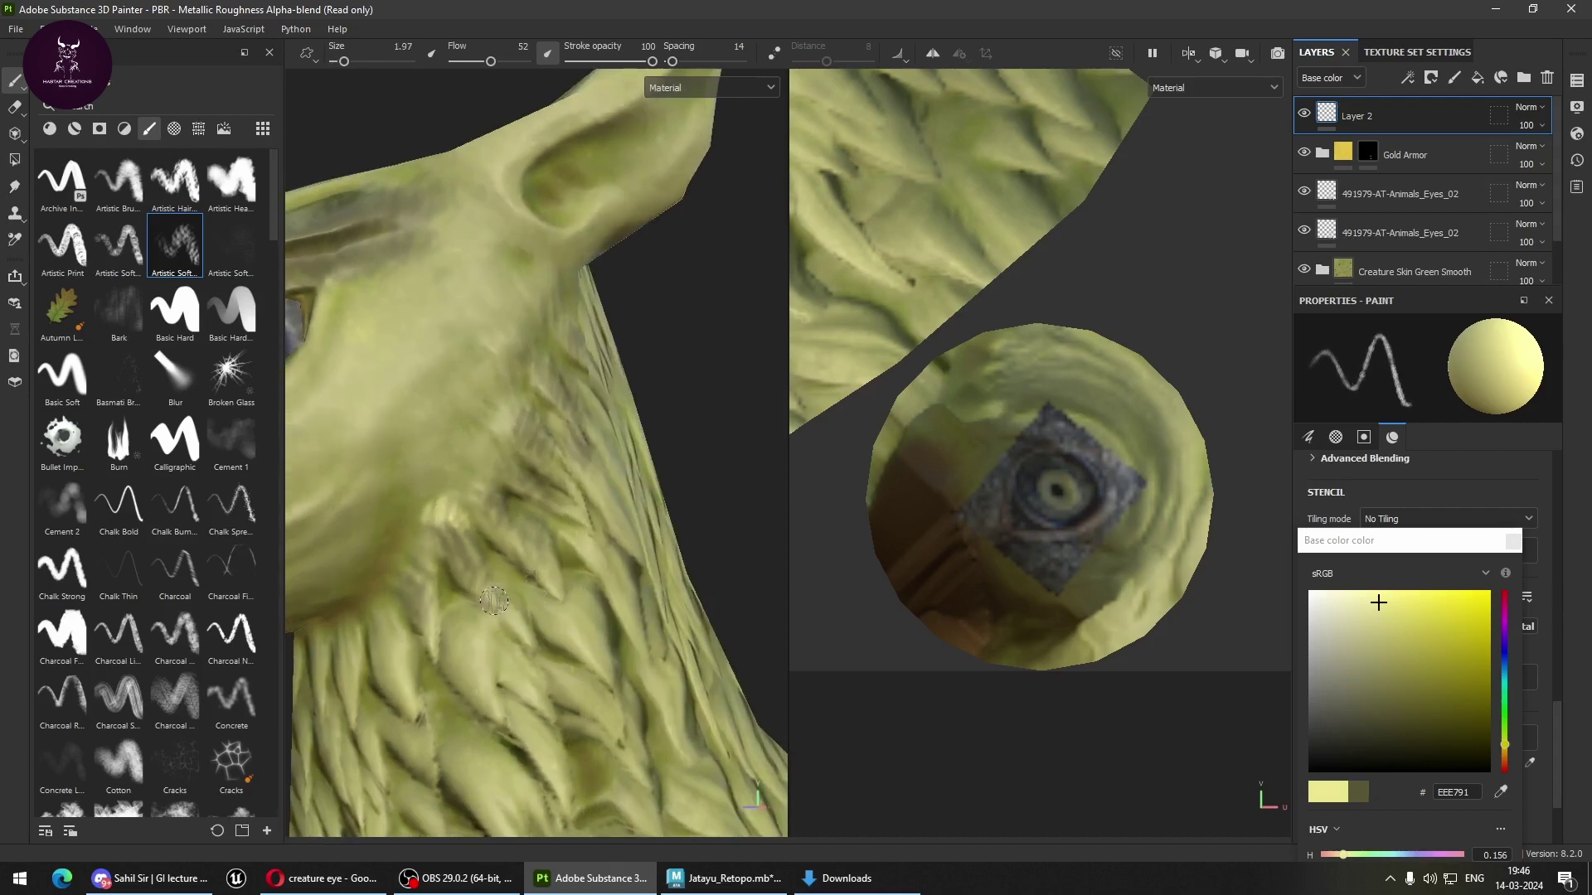
key(ctrl+z)
key(ctrl+z)
Dab pale-yellow highlights on the neck feather tips, undoing a stray one.
mouse_move(651, 620)
alt+mouse_down()
mouse_move(418, 646)
mouse_move(479, 639)
alt+mouse_up()
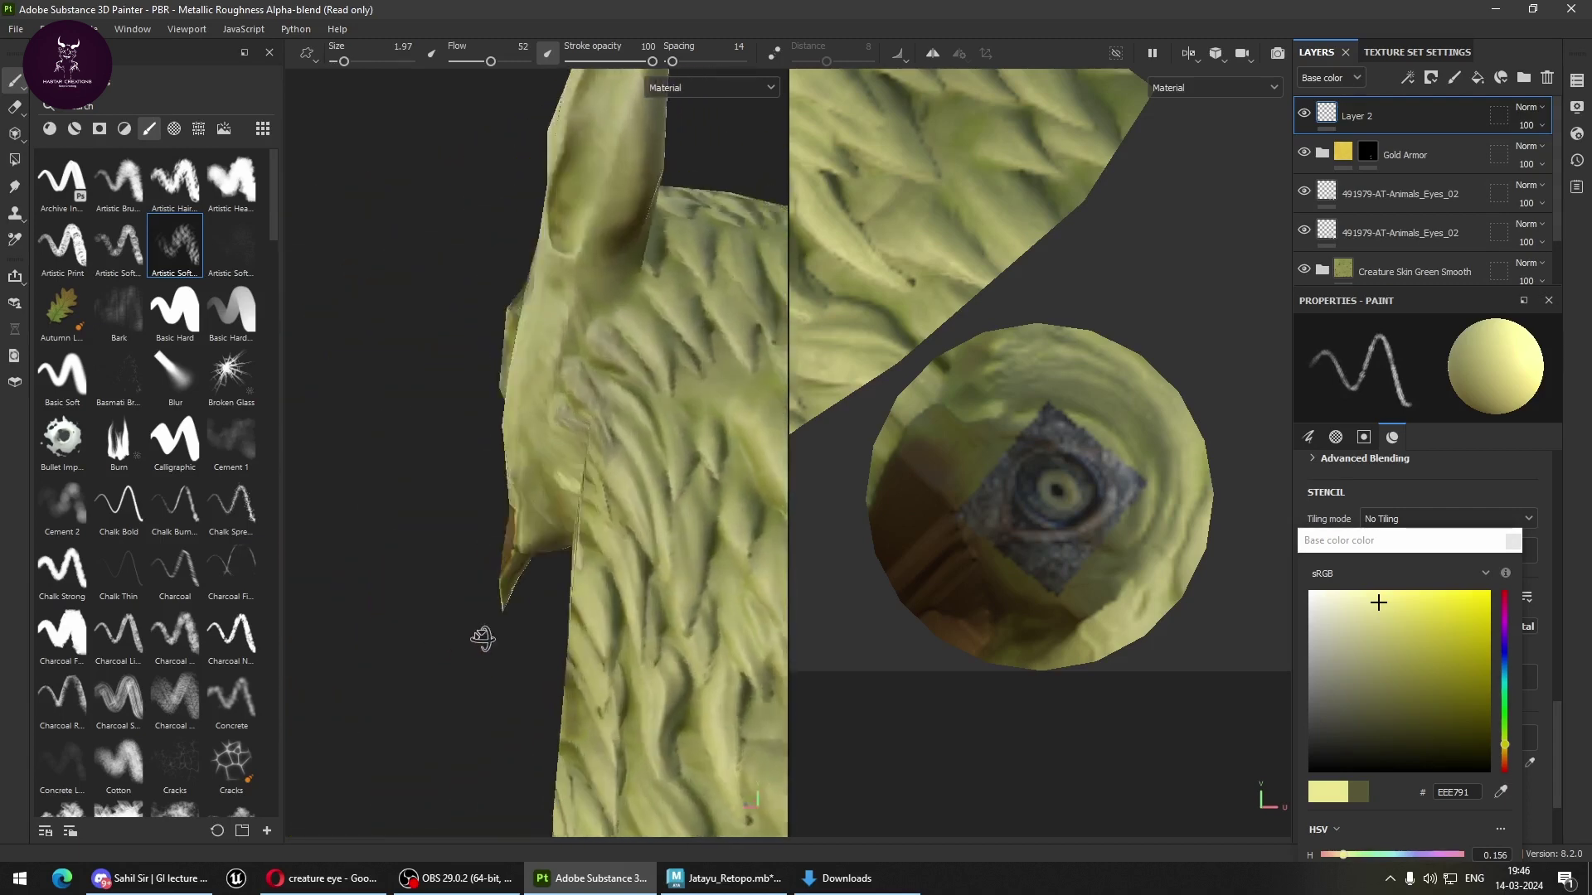
scroll(630, 568, up, 3)
scroll(630, 568, up, 3)
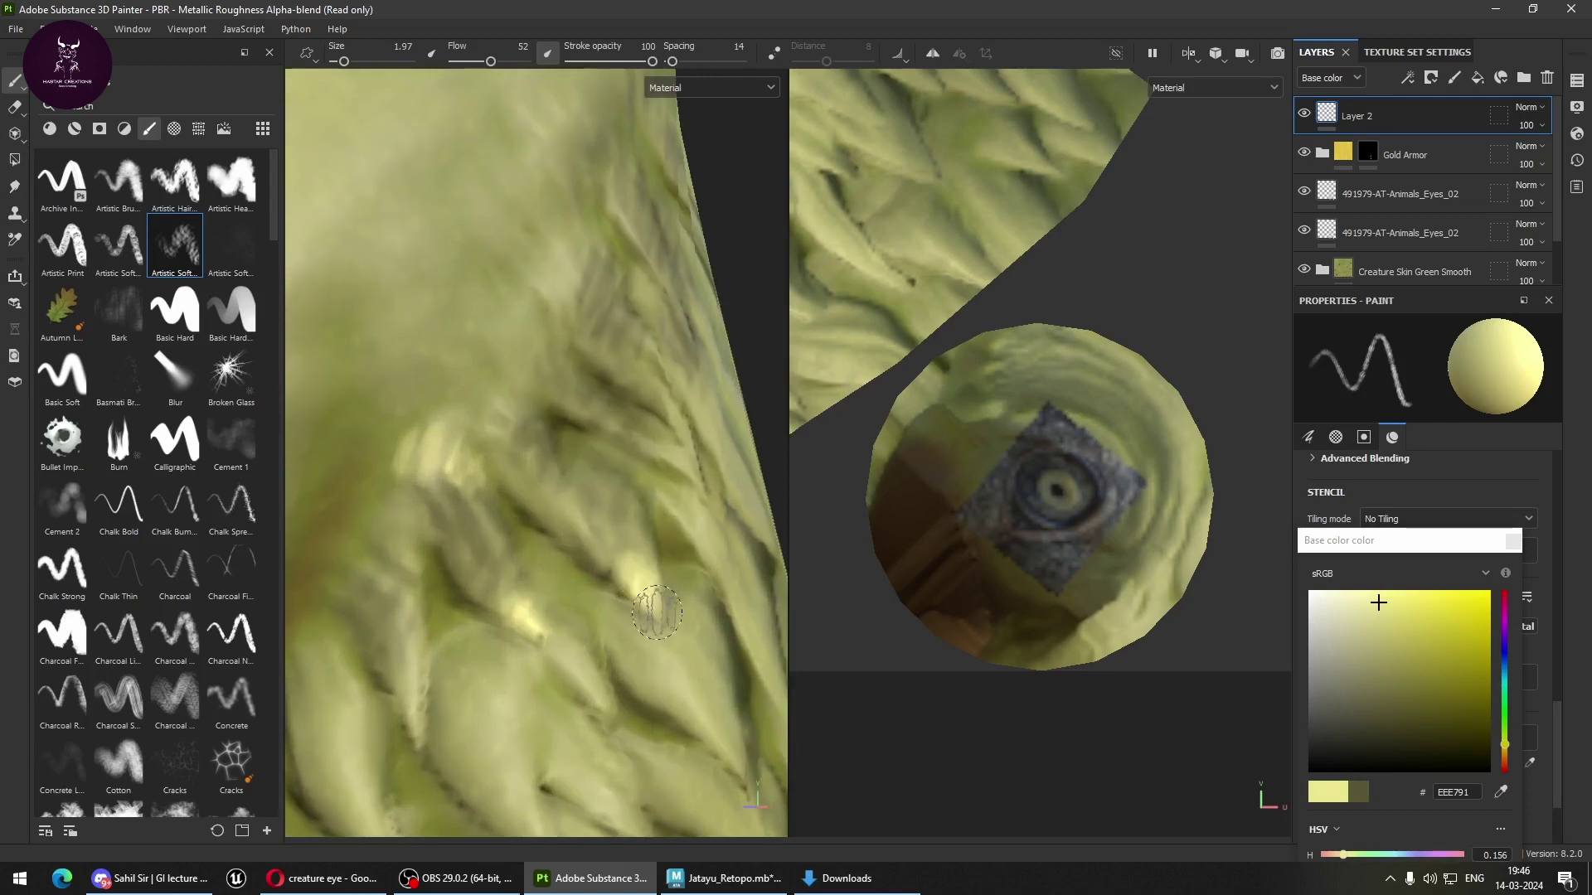
alt+drag(629, 633, 651, 581)
click(498, 620)
key(ctrl+z)
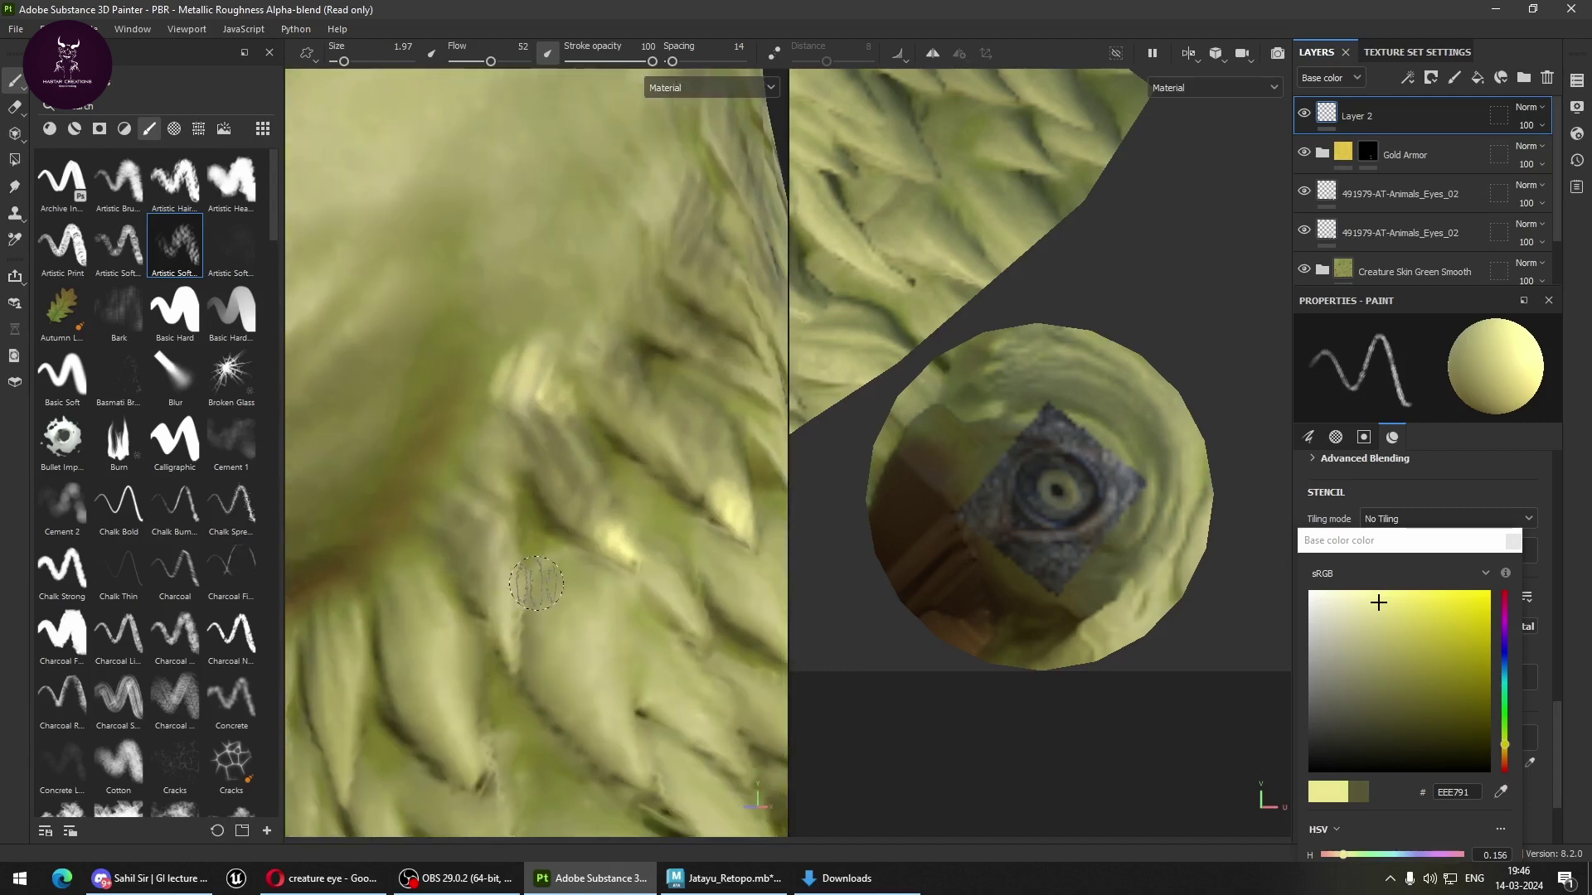
Lower Layer 2's opacity to 69.
click(1526, 125)
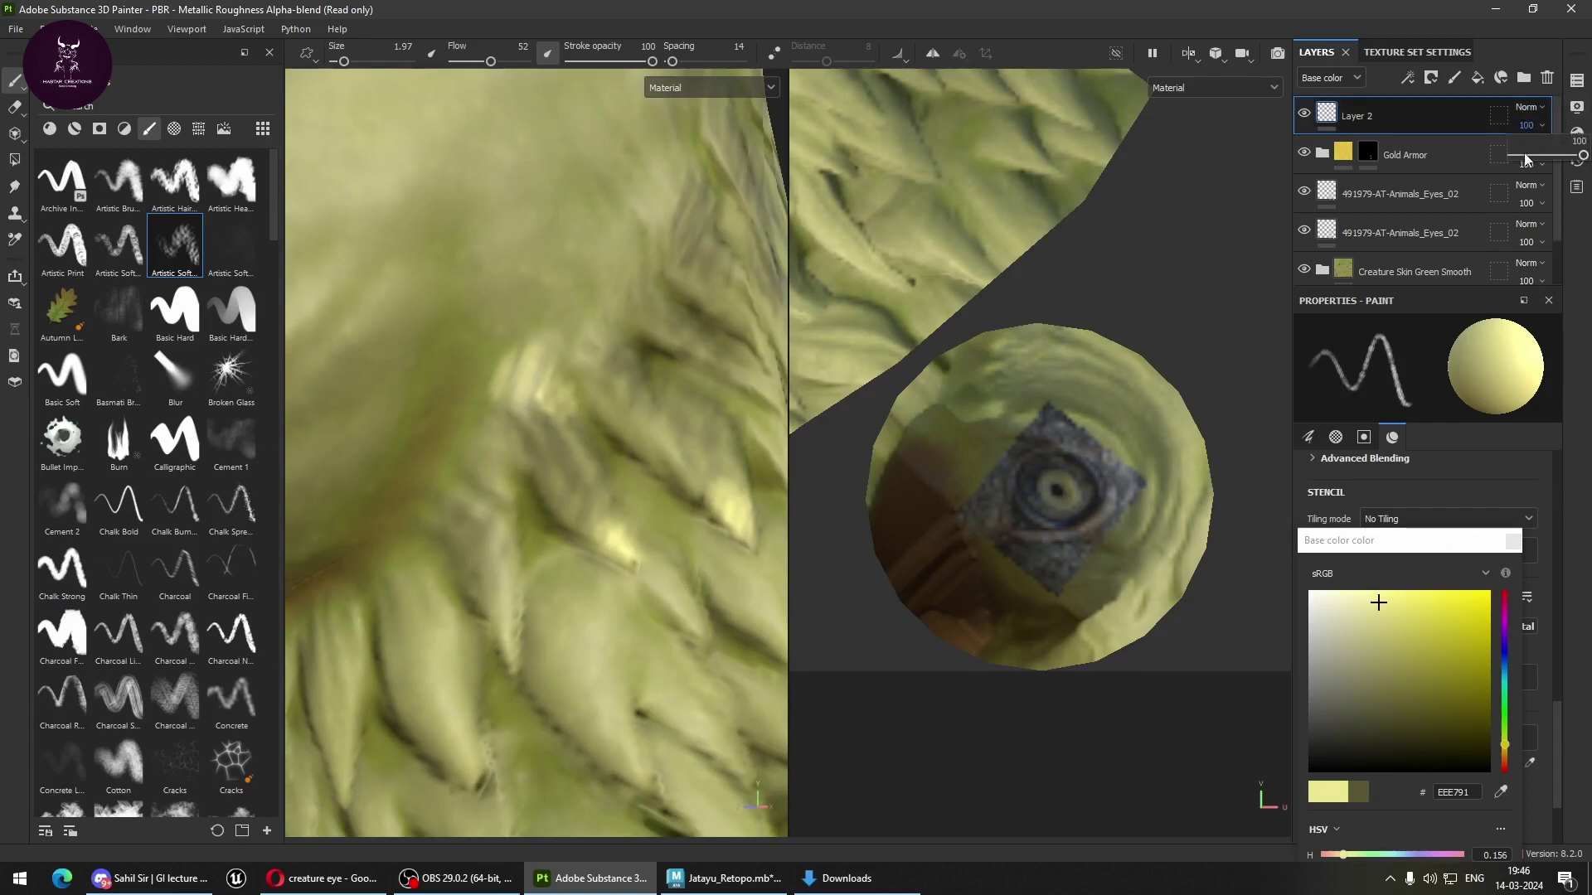
drag(1557, 158, 1562, 156)
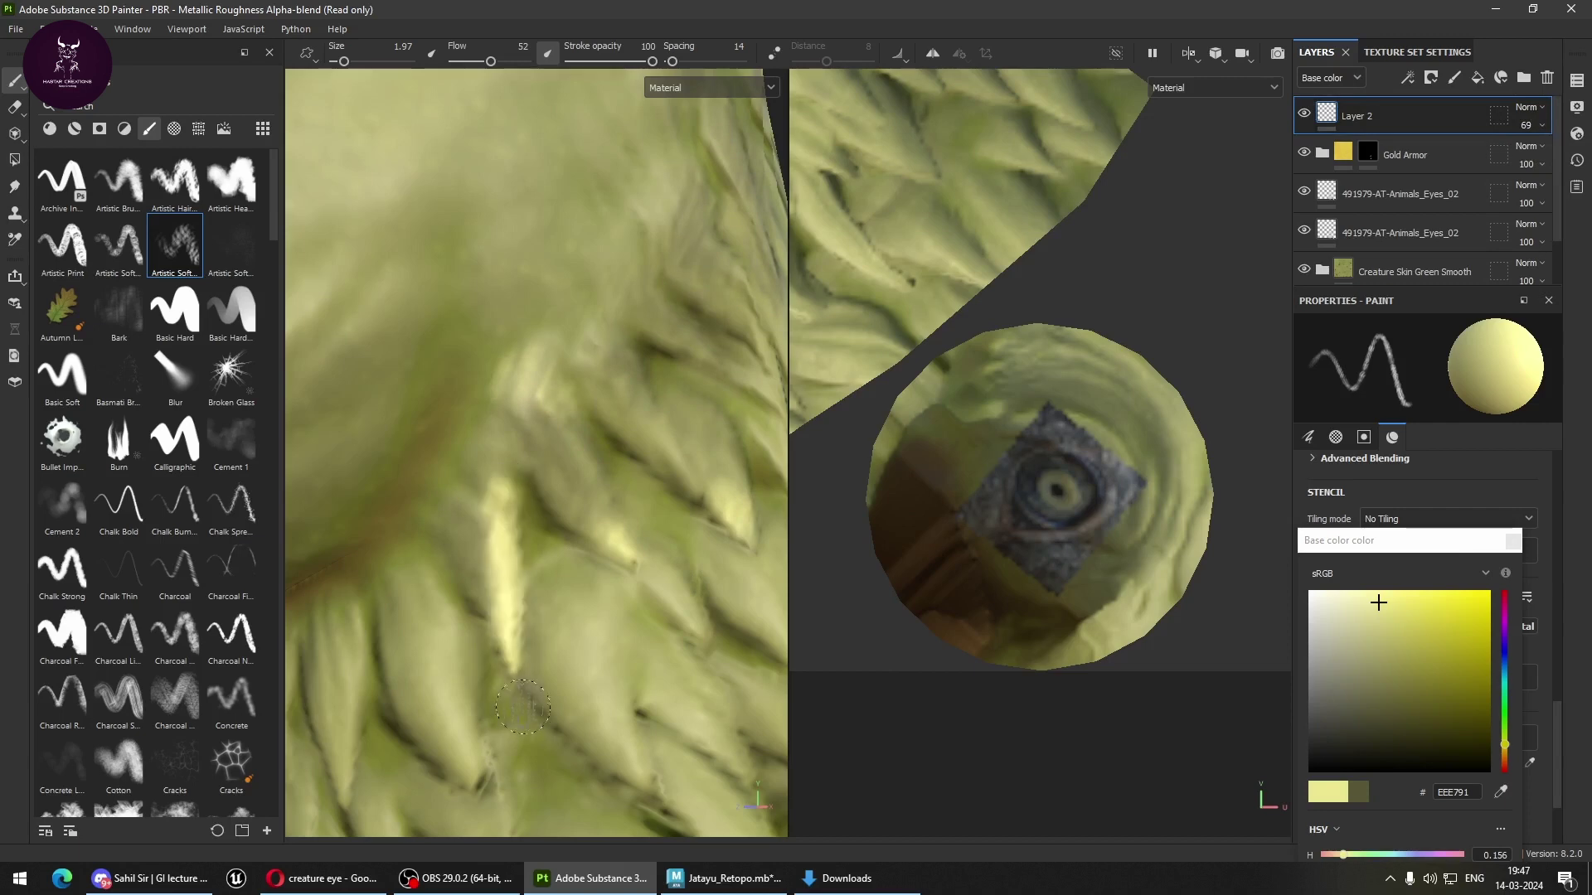
scroll(611, 647, down, 5)
alt+drag(595, 720, 626, 712)
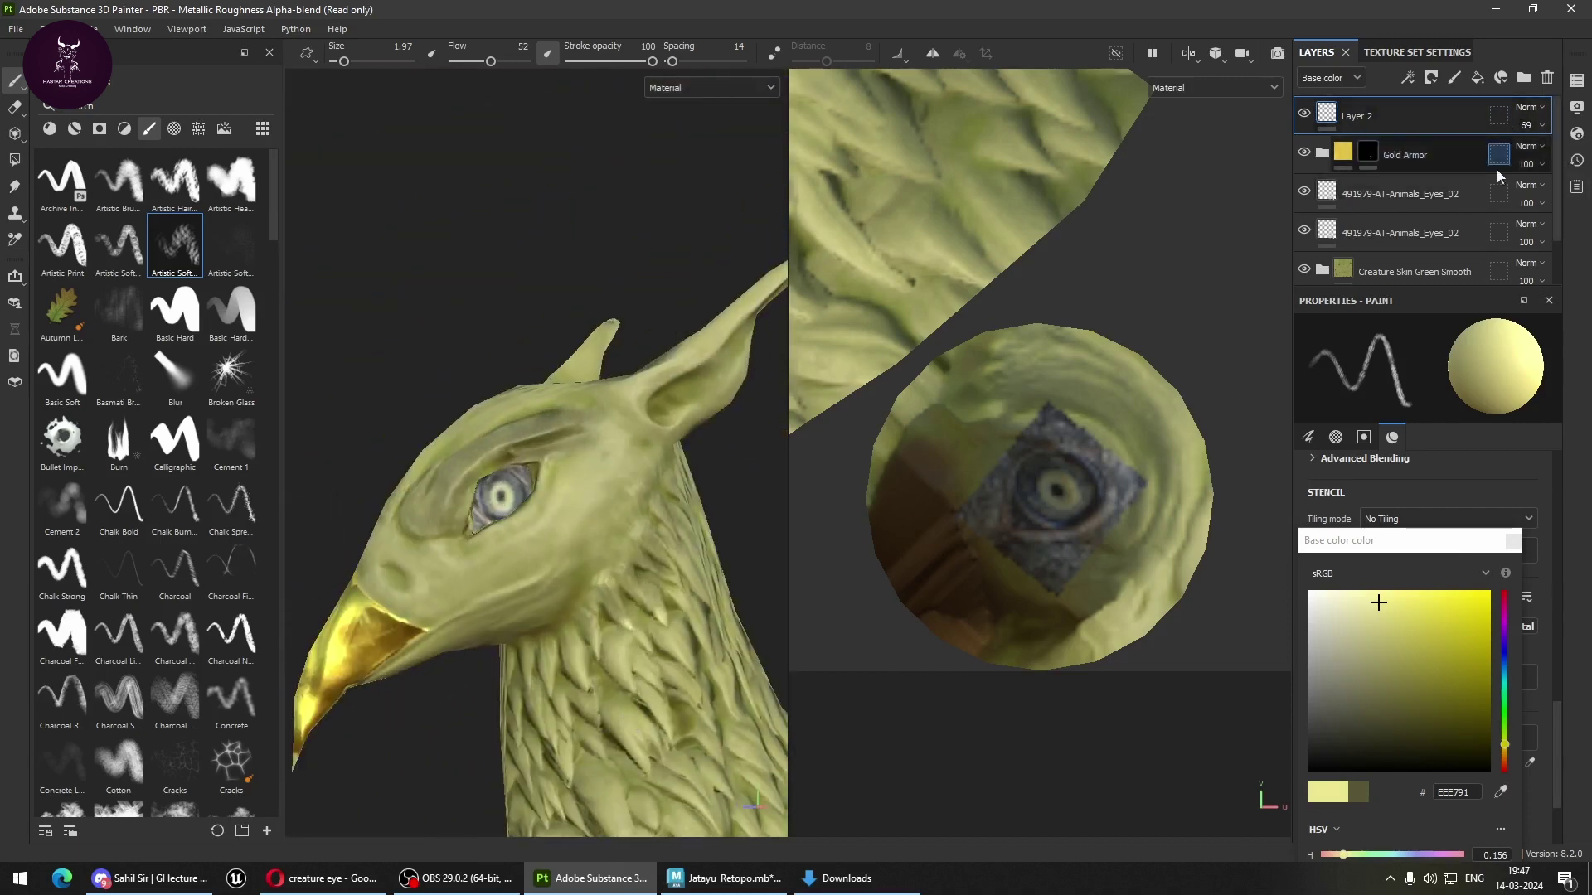
alt+drag(598, 566, 505, 601)
Sample the olive-green skin from the model as the paint colour.
click(1514, 543)
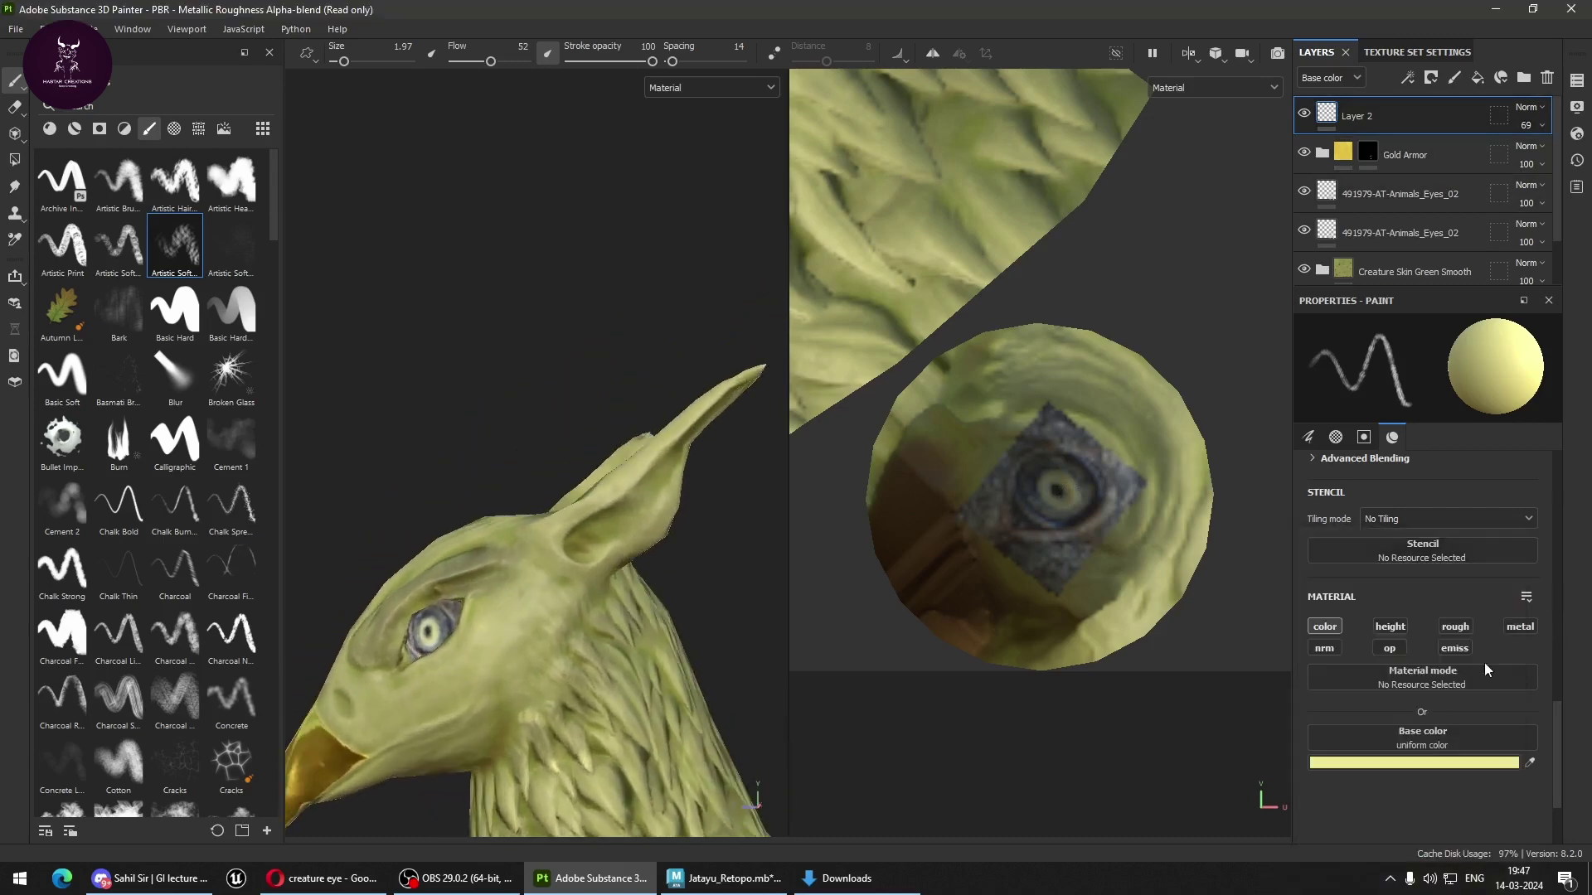
click(1532, 764)
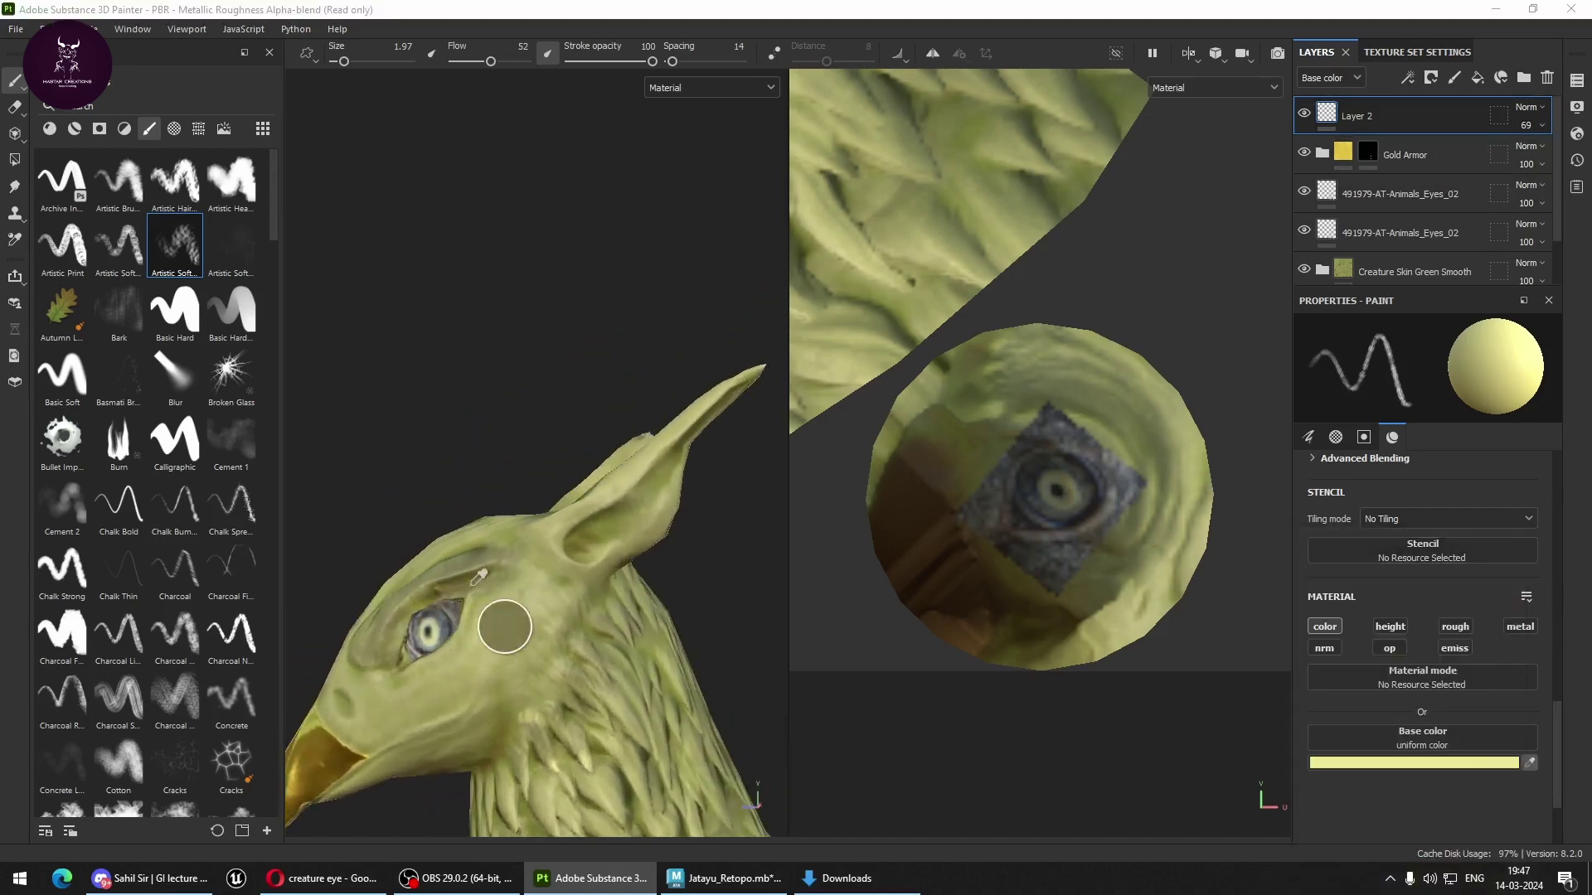
click(474, 557)
mouse_move(474, 557)
alt+right_down()
mouse_move(828, 597)
mouse_move(394, 574)
alt+right_up()
mouse_move(394, 574)
alt+mouse_down()
mouse_move(611, 561)
mouse_move(568, 562)
mouse_move(477, 646)
mouse_move(597, 561)
mouse_move(519, 556)
mouse_move(514, 676)
mouse_move(607, 583)
mouse_move(572, 651)
mouse_move(445, 696)
alt+mouse_up()
Enlarge the brush to about 4.04 and orbit to a frontal view of the head.
scroll(582, 655, up, 3)
key(bracketright)
key(bracketright)
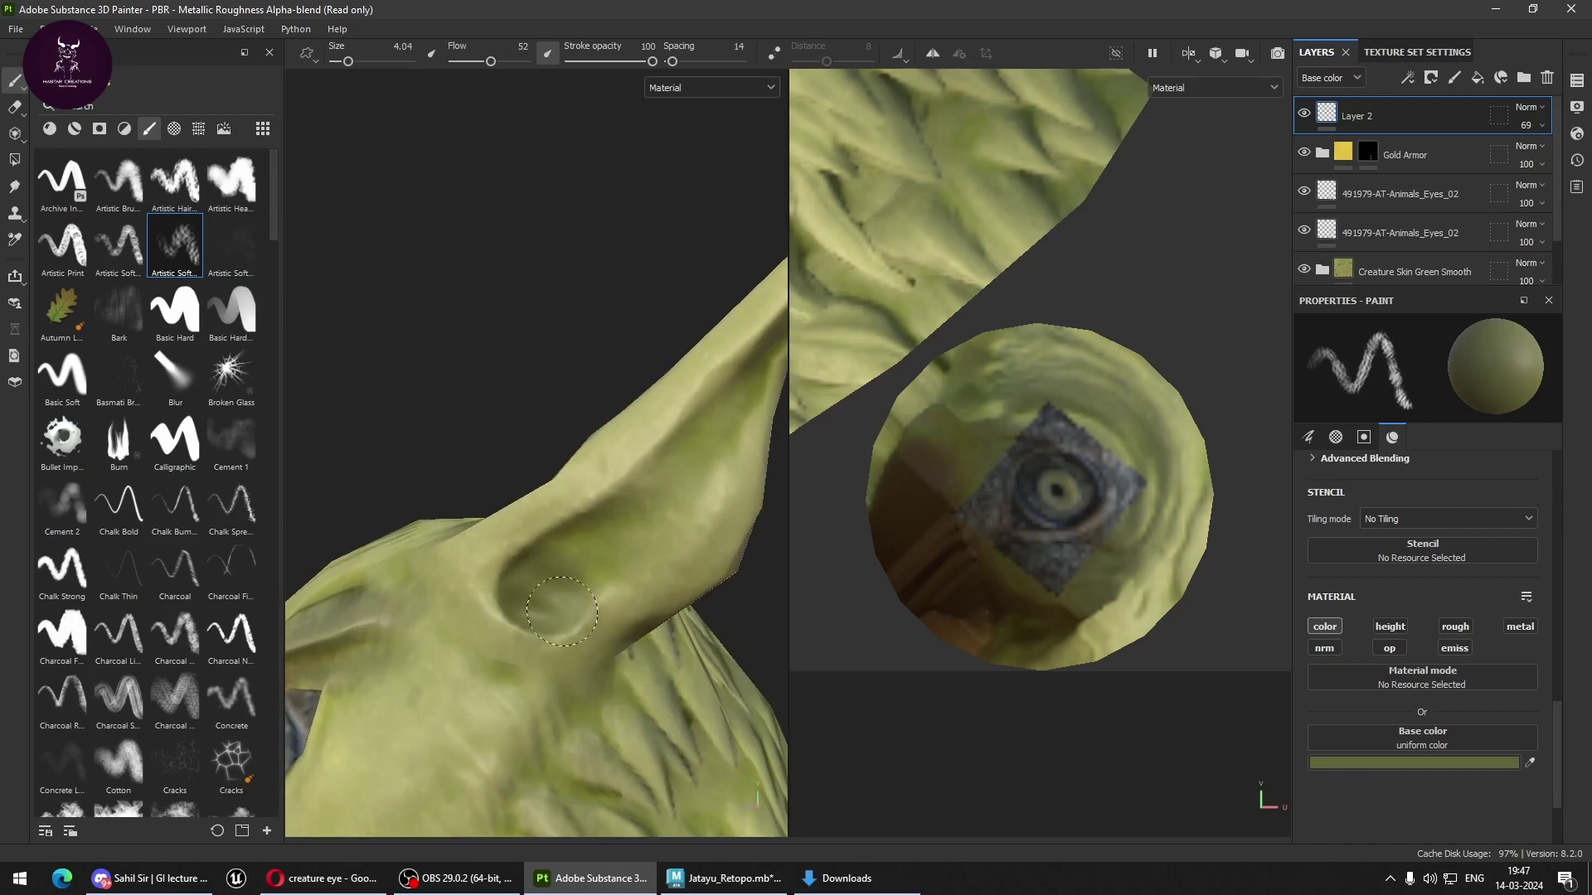
alt+drag(561, 611, 594, 611)
scroll(688, 673, down, 3)
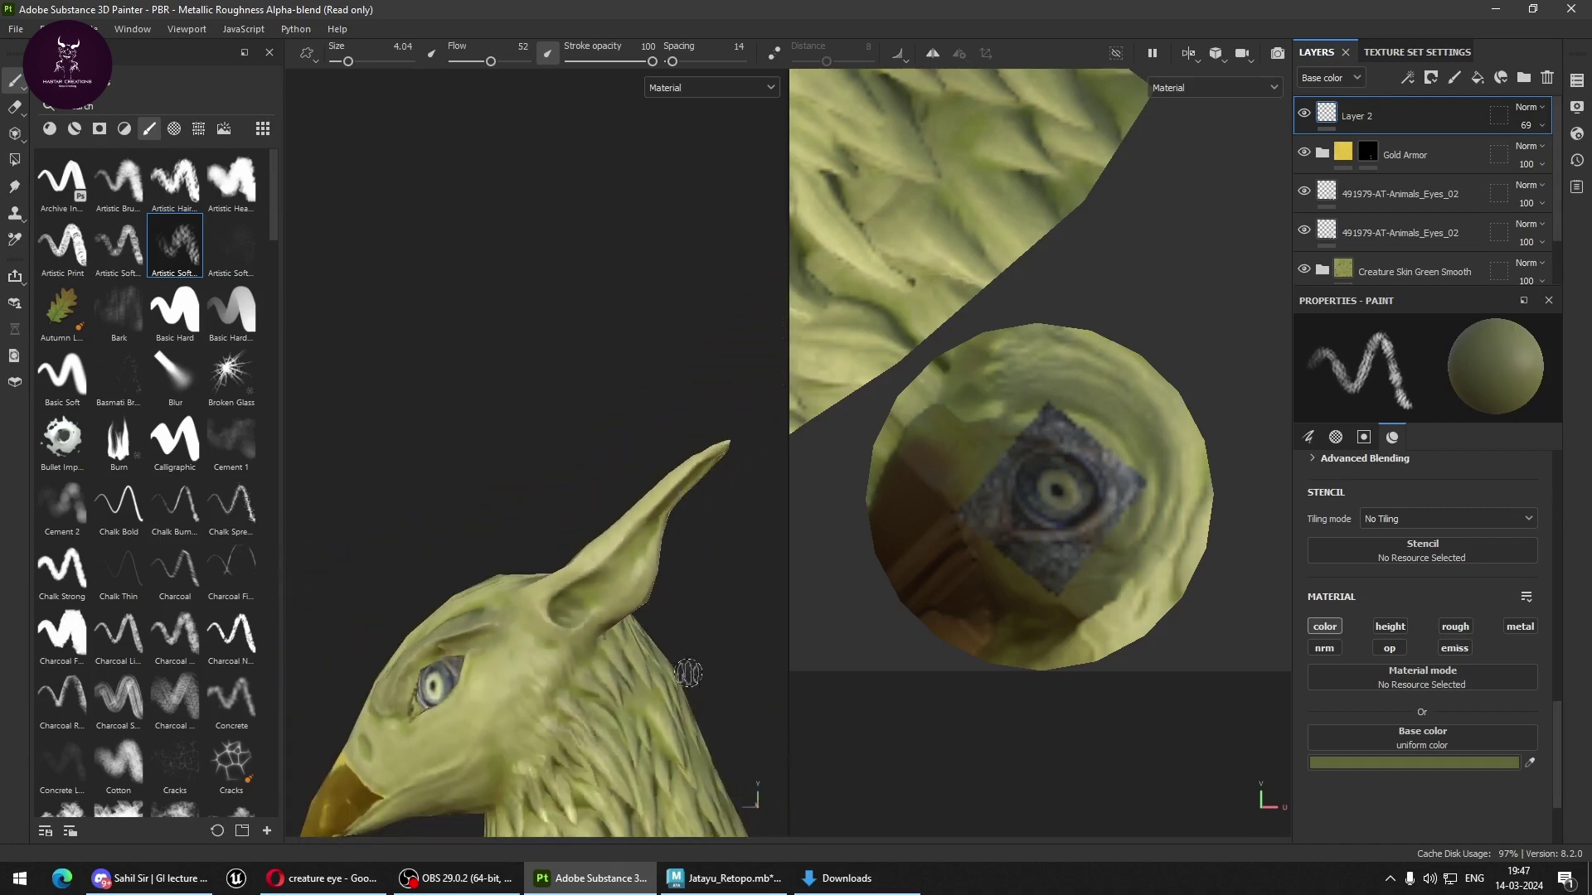
scroll(687, 673, down, 5)
mouse_move(687, 673)
alt+mouse_down()
mouse_move(762, 572)
mouse_move(597, 583)
mouse_move(533, 710)
mouse_move(415, 729)
mouse_move(581, 686)
mouse_move(568, 594)
mouse_move(650, 643)
mouse_move(561, 653)
mouse_move(547, 637)
alt+mouse_up()
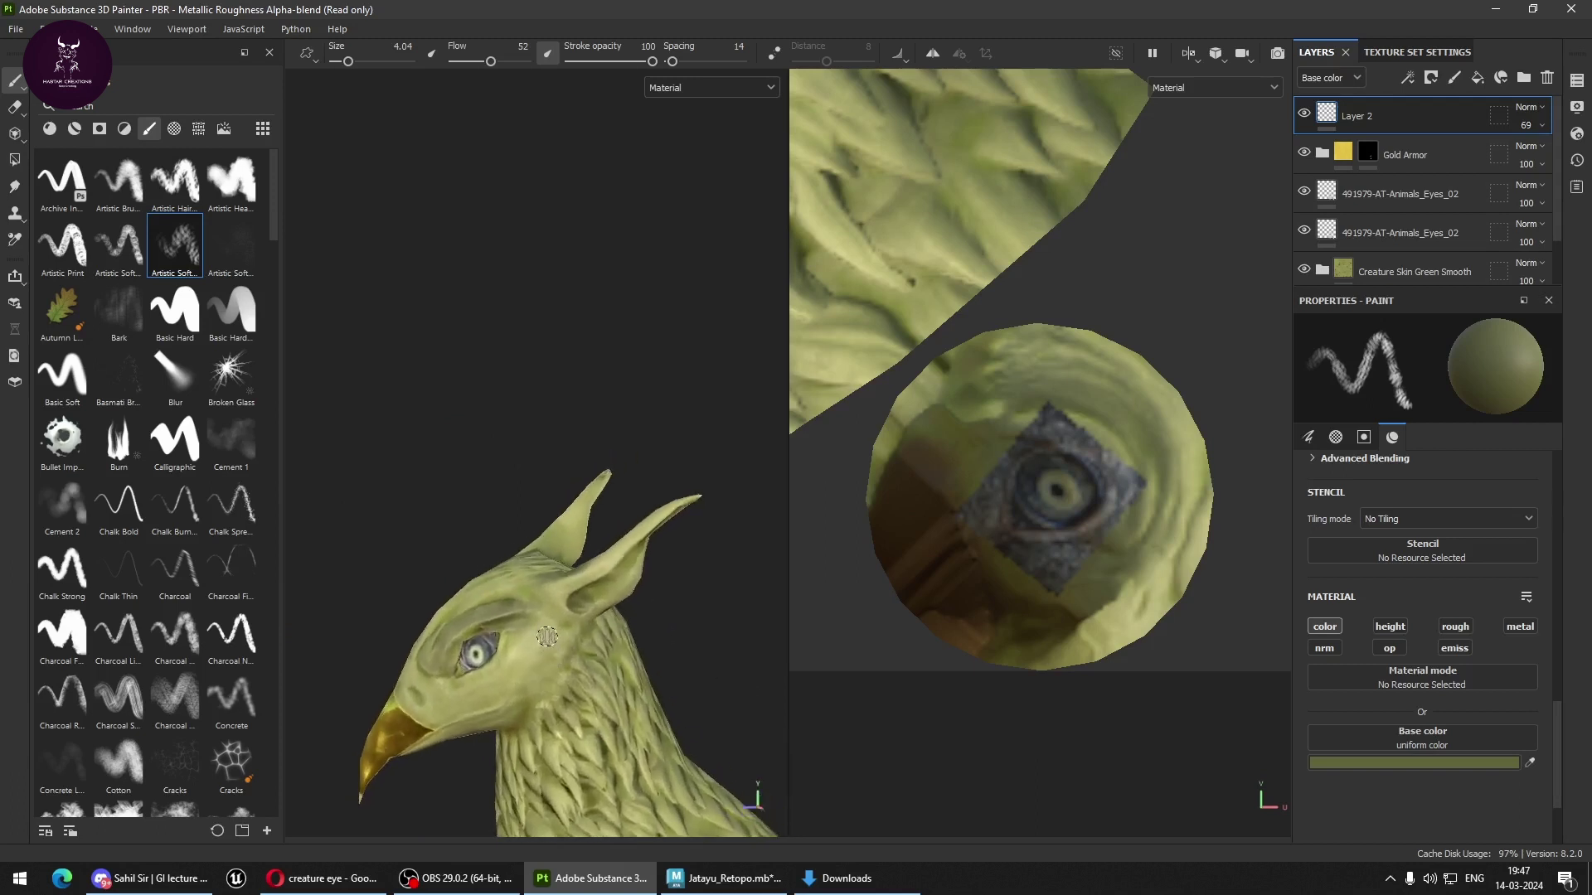
mouse_move(446, 576)
alt+mouse_down()
mouse_move(685, 598)
mouse_move(640, 567)
alt+mouse_up()
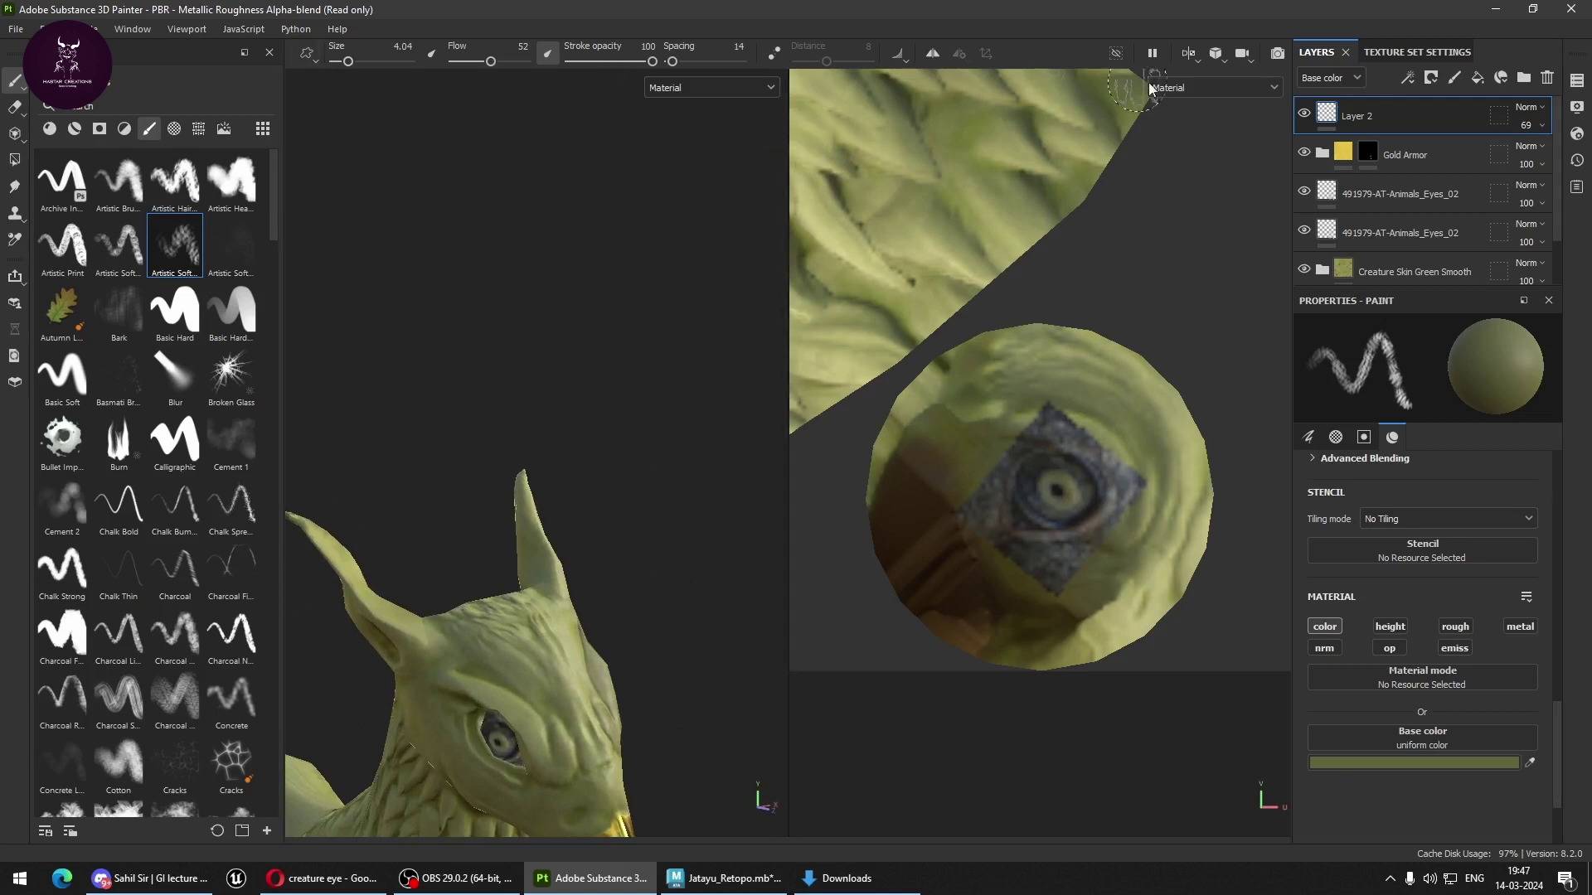
click(1189, 57)
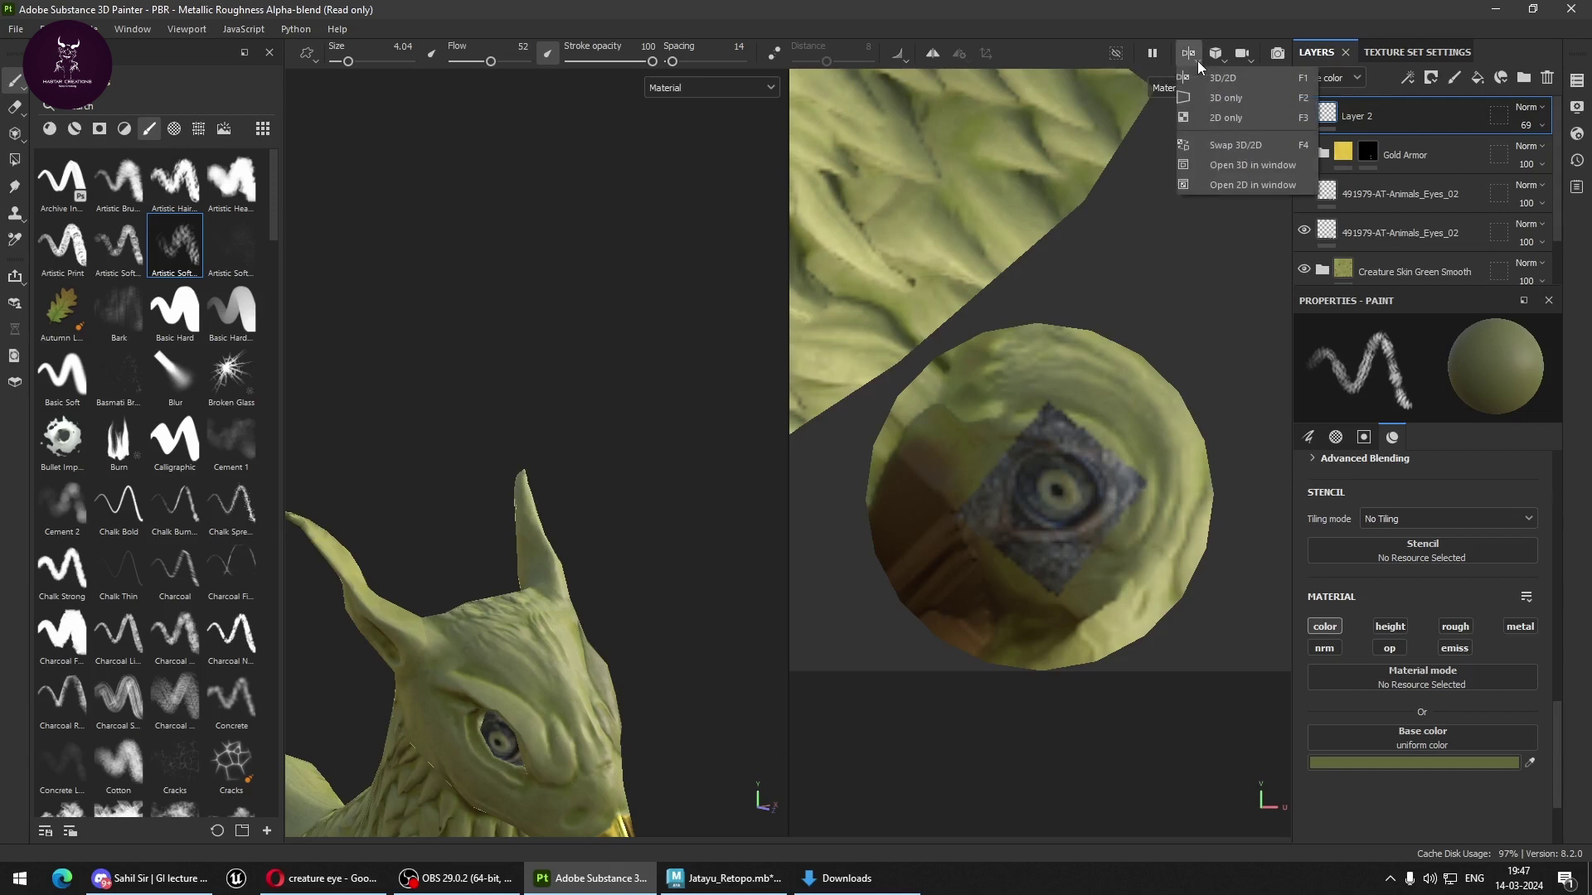
Enable symmetry painting and orbit to a straight front view of the head.
click(933, 53)
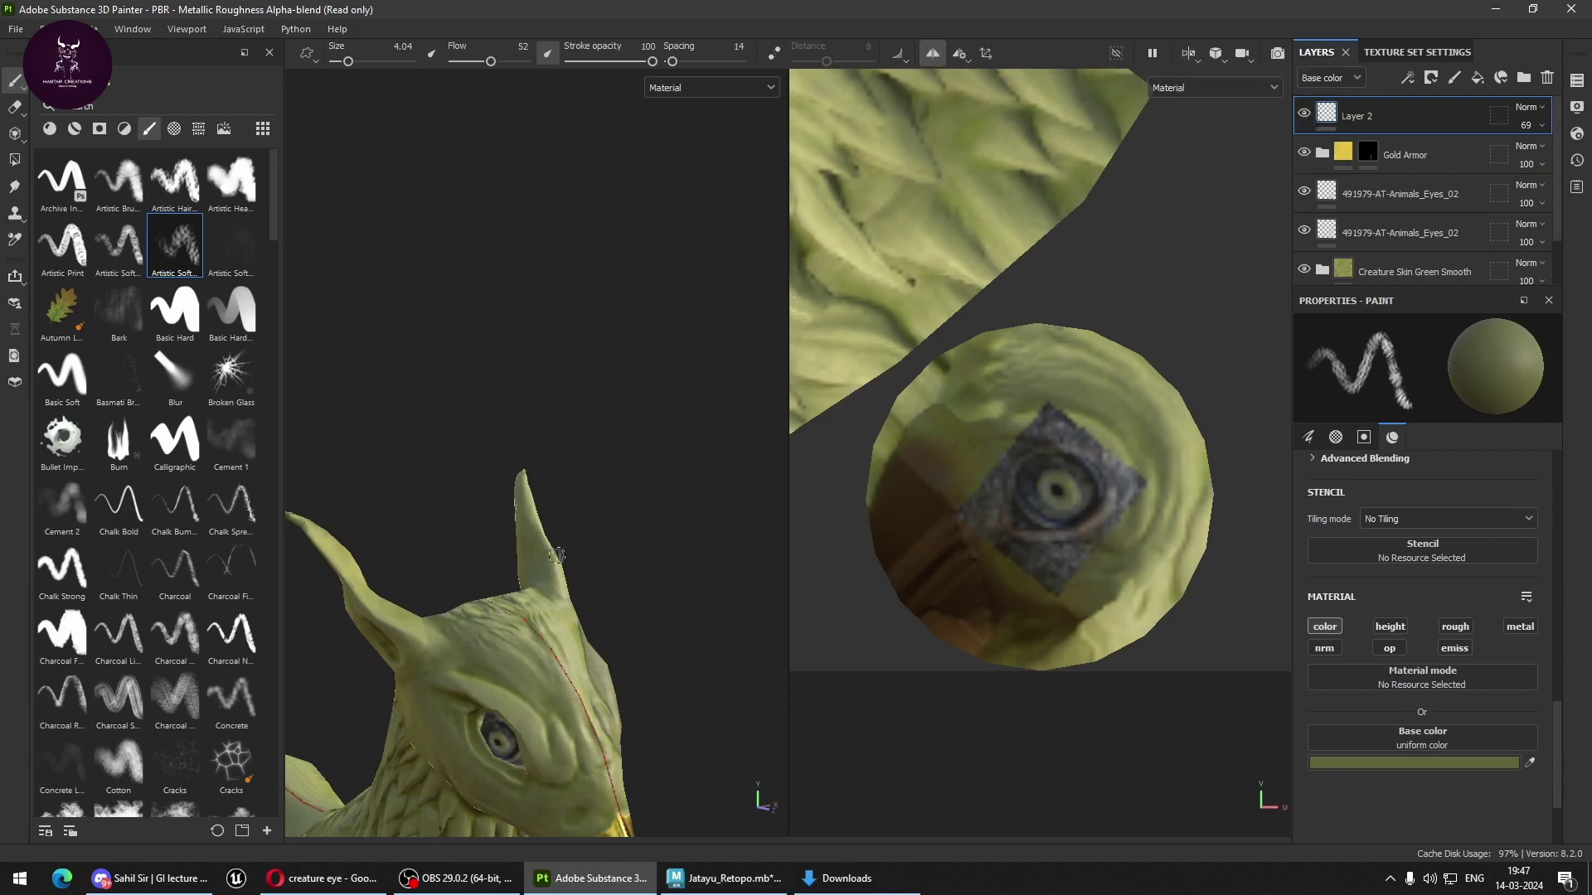
mouse_move(557, 555)
alt+mouse_down()
mouse_move(635, 675)
mouse_move(616, 655)
mouse_move(735, 687)
mouse_move(426, 522)
alt+mouse_up()
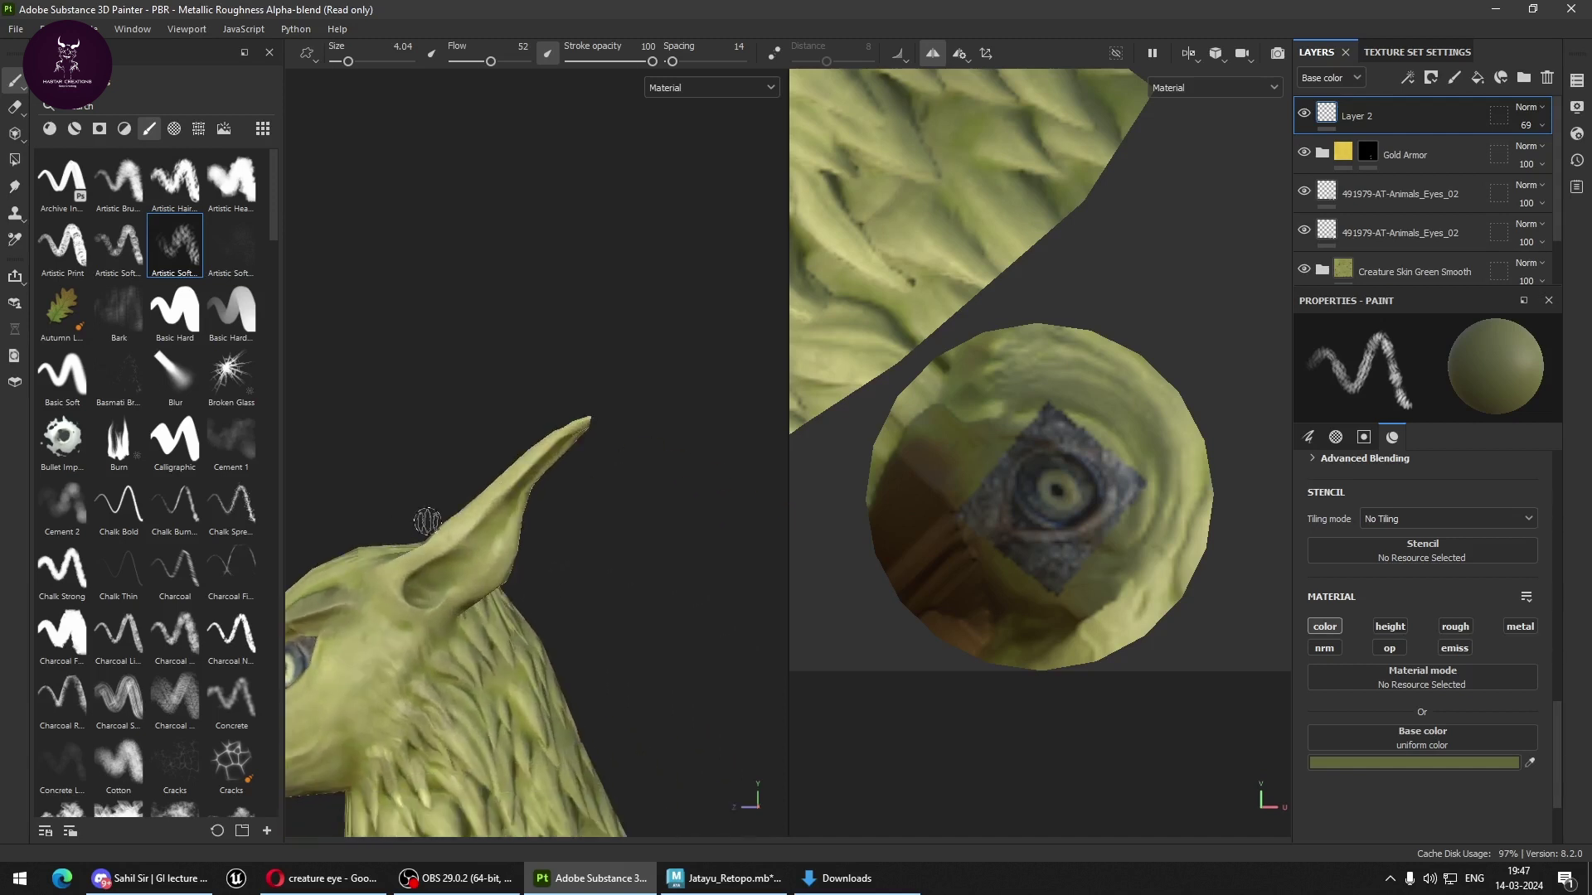
scroll(426, 522, up, 3)
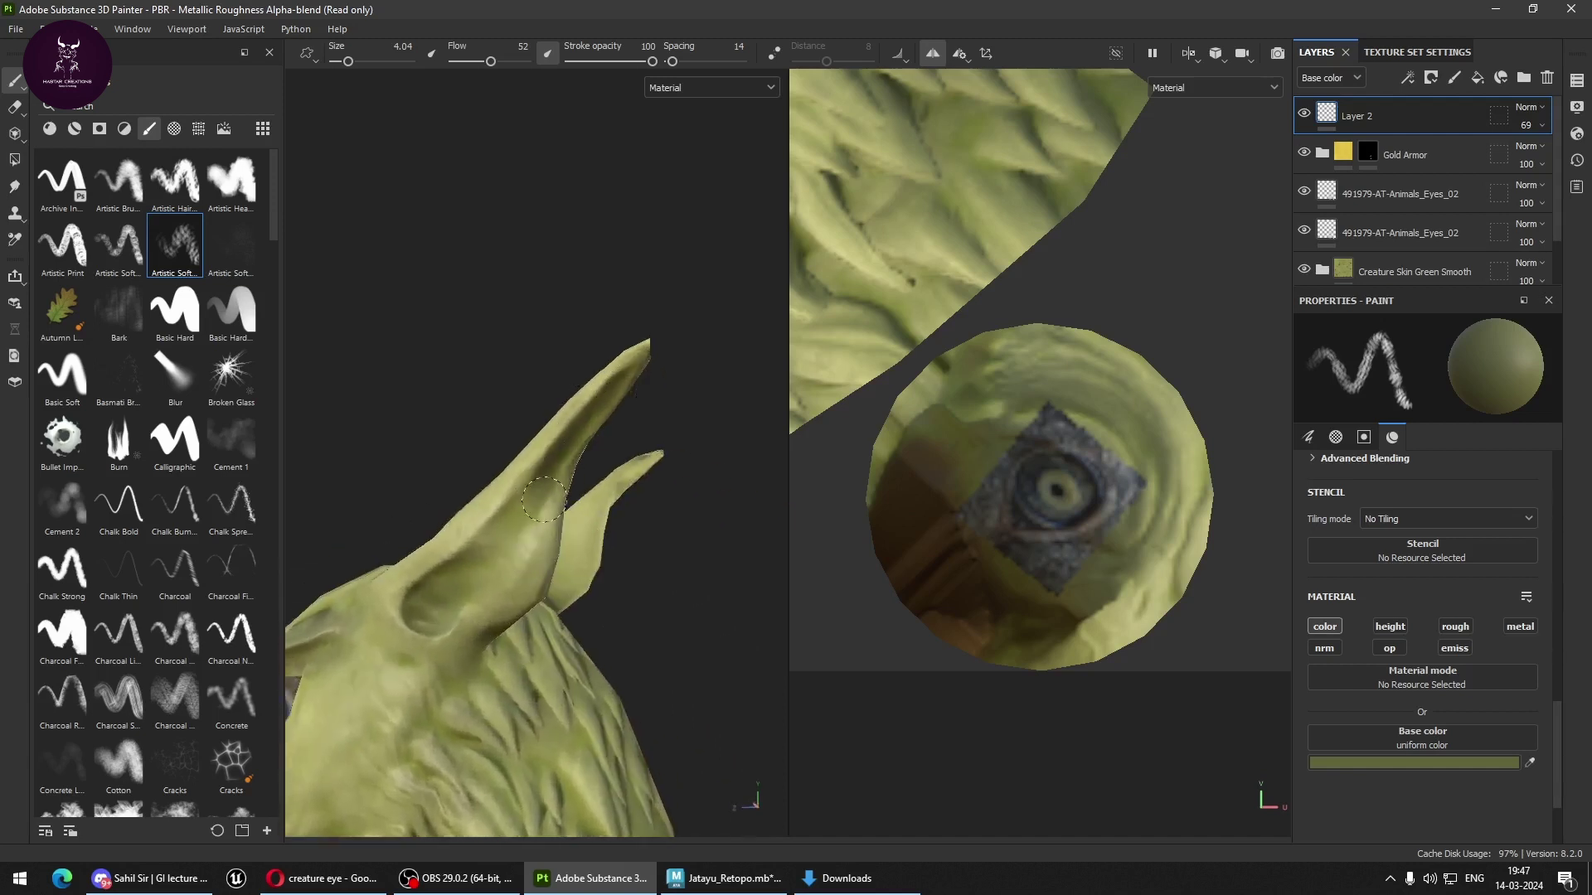
mouse_move(552, 541)
alt+mouse_down()
mouse_move(588, 516)
mouse_move(578, 634)
alt+mouse_up()
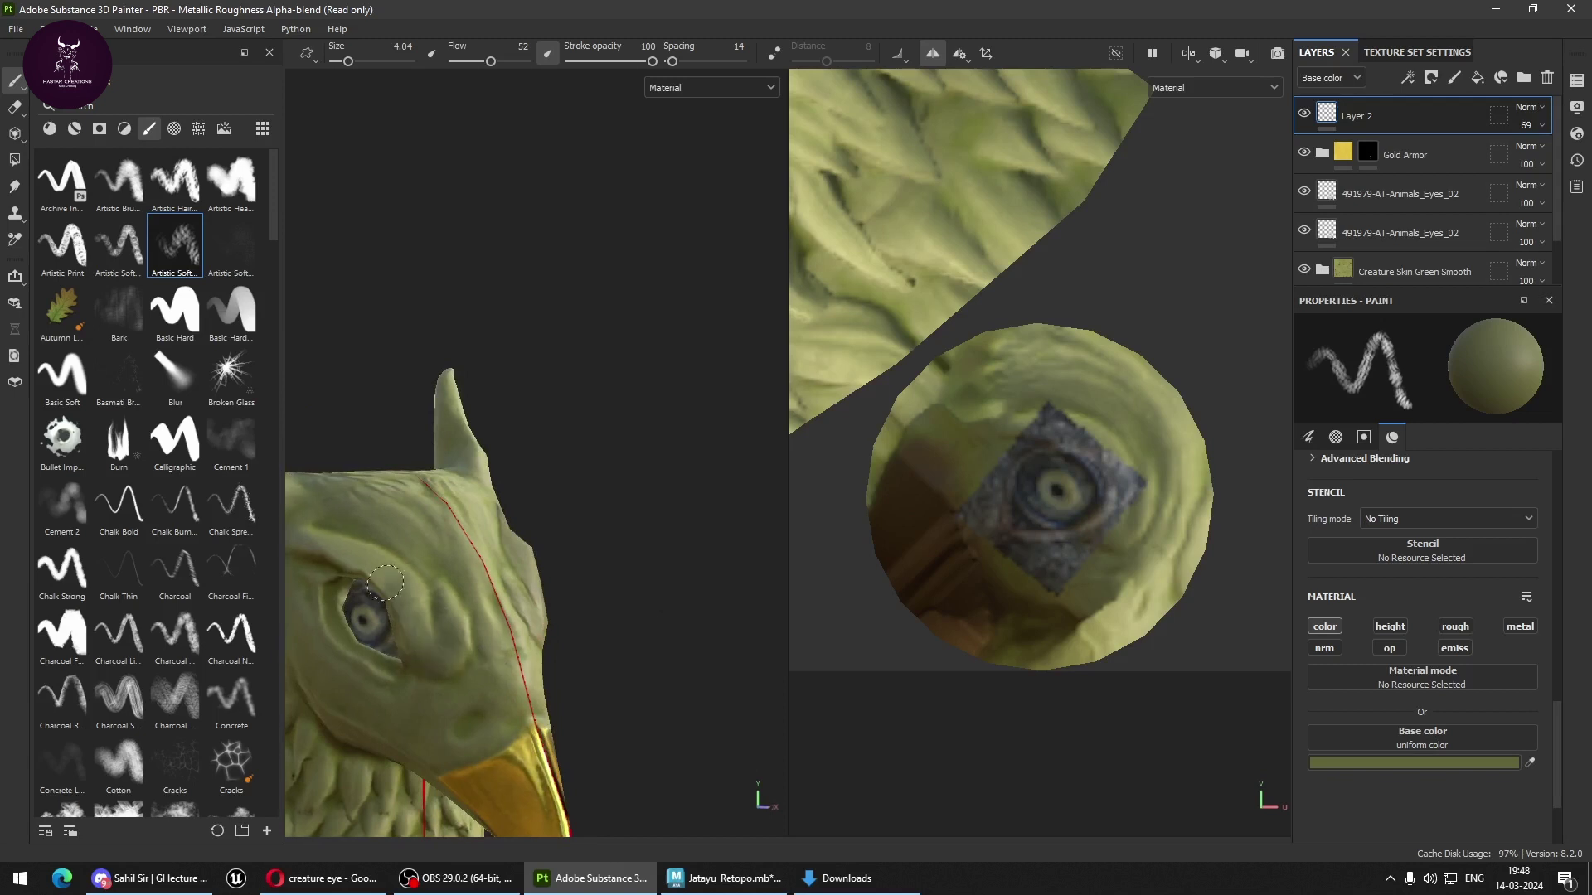
middle_drag(291, 531, 318, 533)
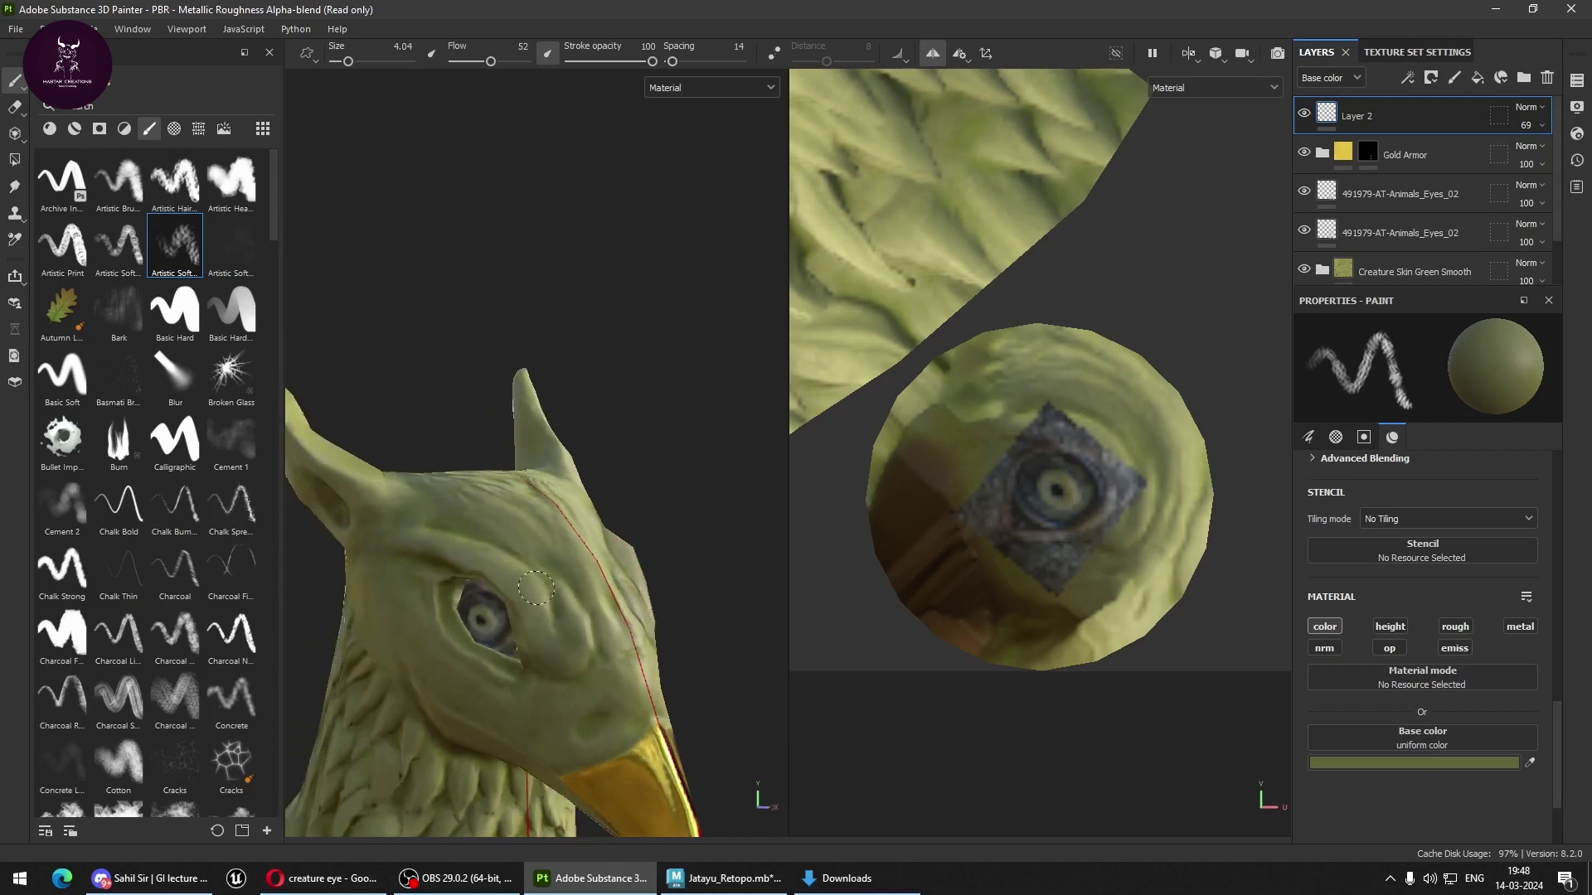
mouse_move(542, 652)
alt+mouse_down()
mouse_move(602, 646)
mouse_move(581, 630)
alt+mouse_up()
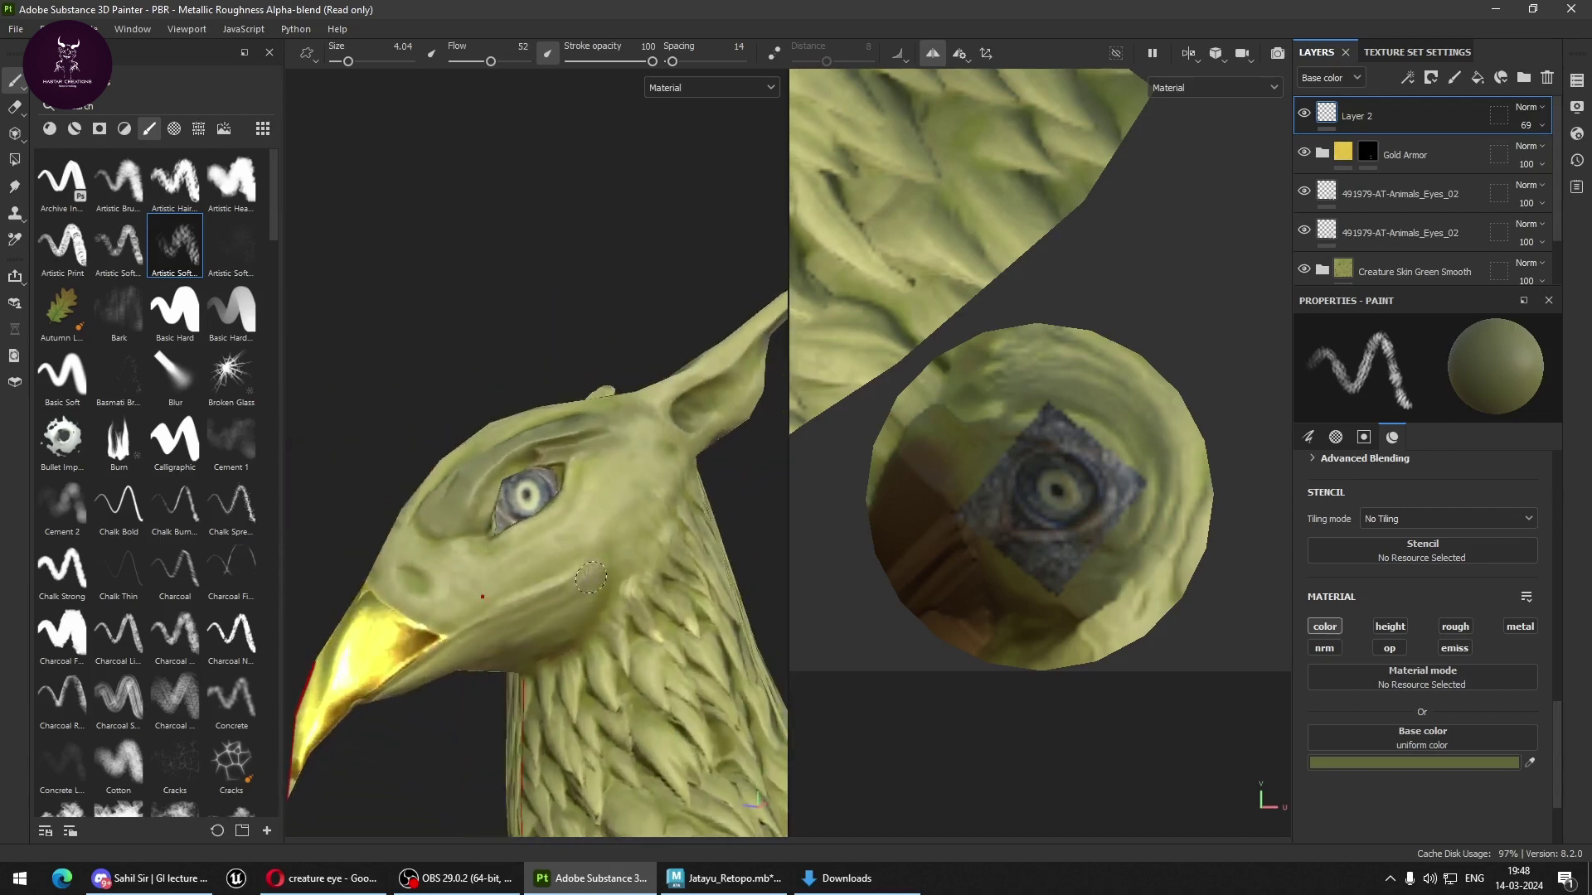
scroll(580, 631, up, 2)
Paint soft shading on the cheek near the mouth, then choose the Cement 2 brush.
drag(427, 522, 467, 518)
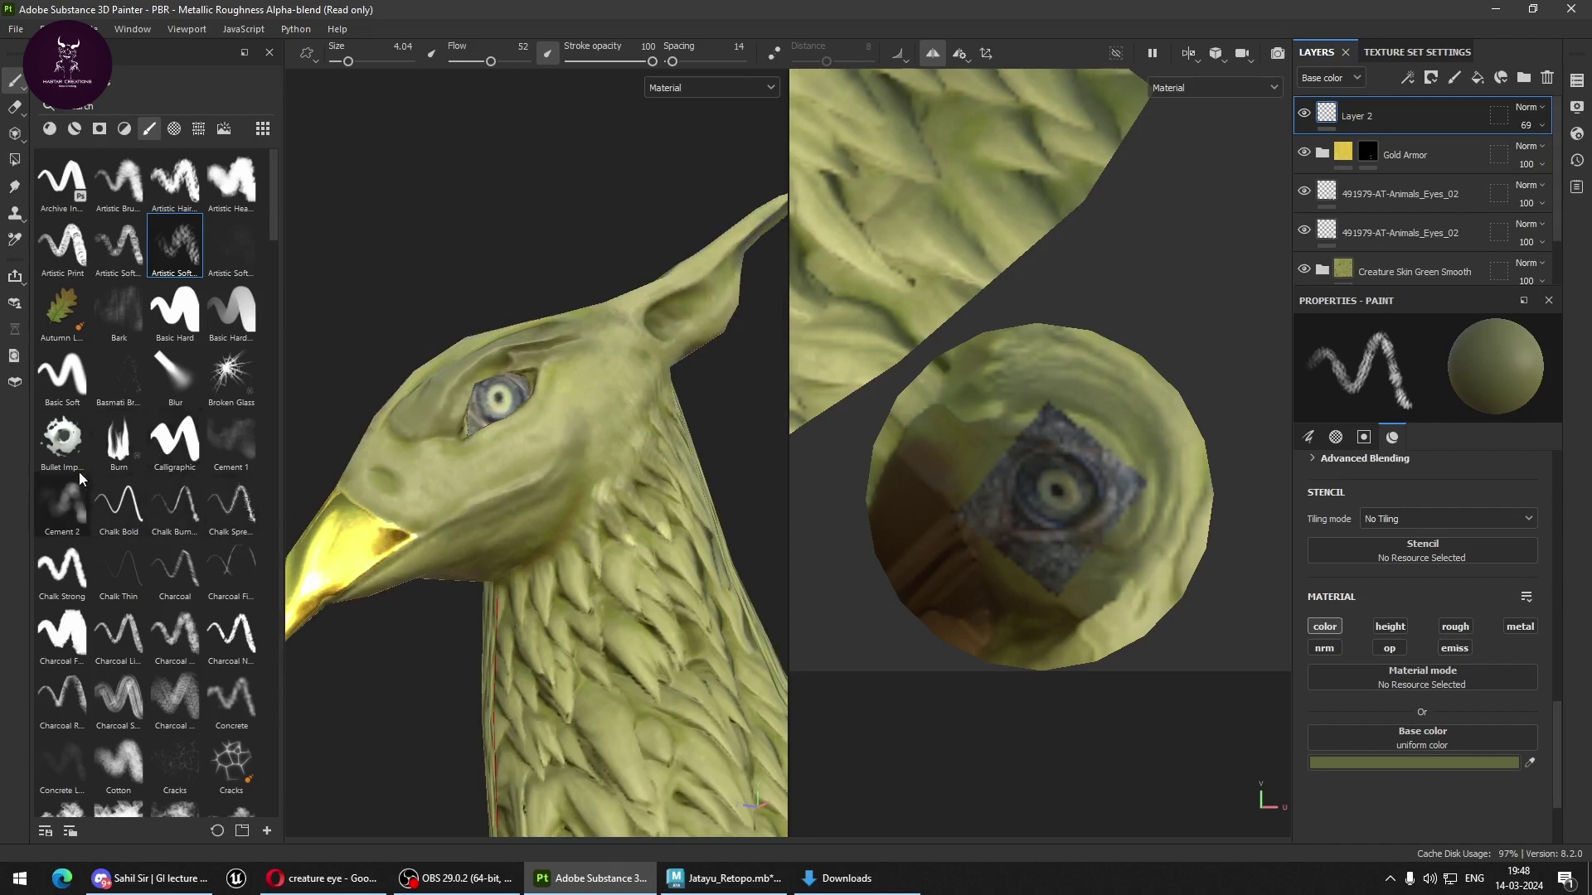
click(62, 506)
scroll(331, 332, up, 5)
Bring the shoulder into view and set the Chalk Bold brush to size 9.74.
scroll(498, 497, down, 3)
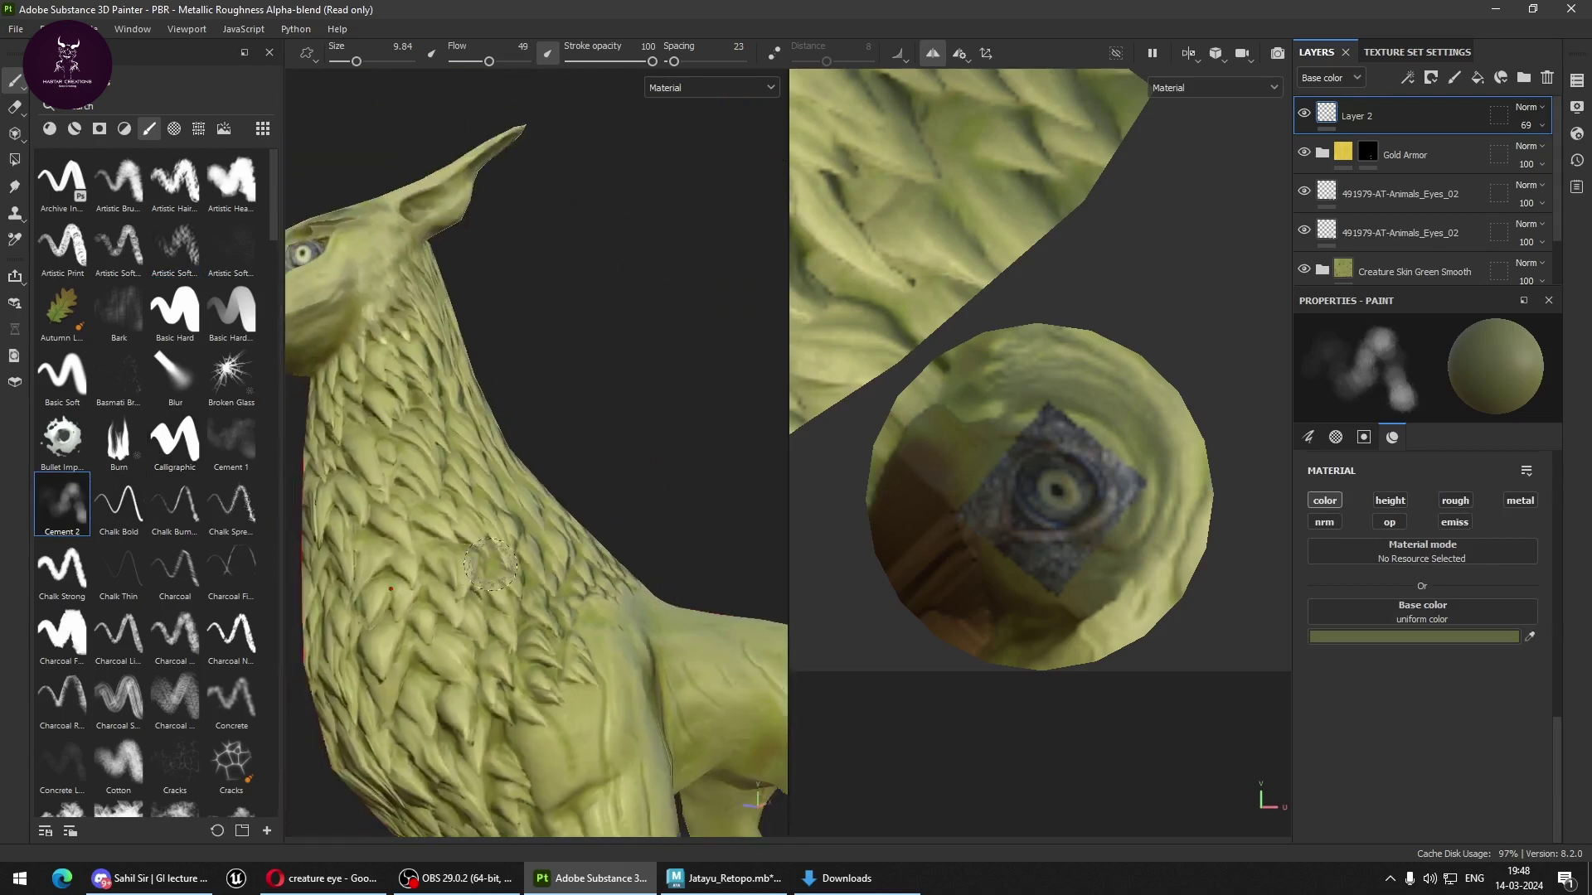
alt+middle_drag(498, 498, 504, 507)
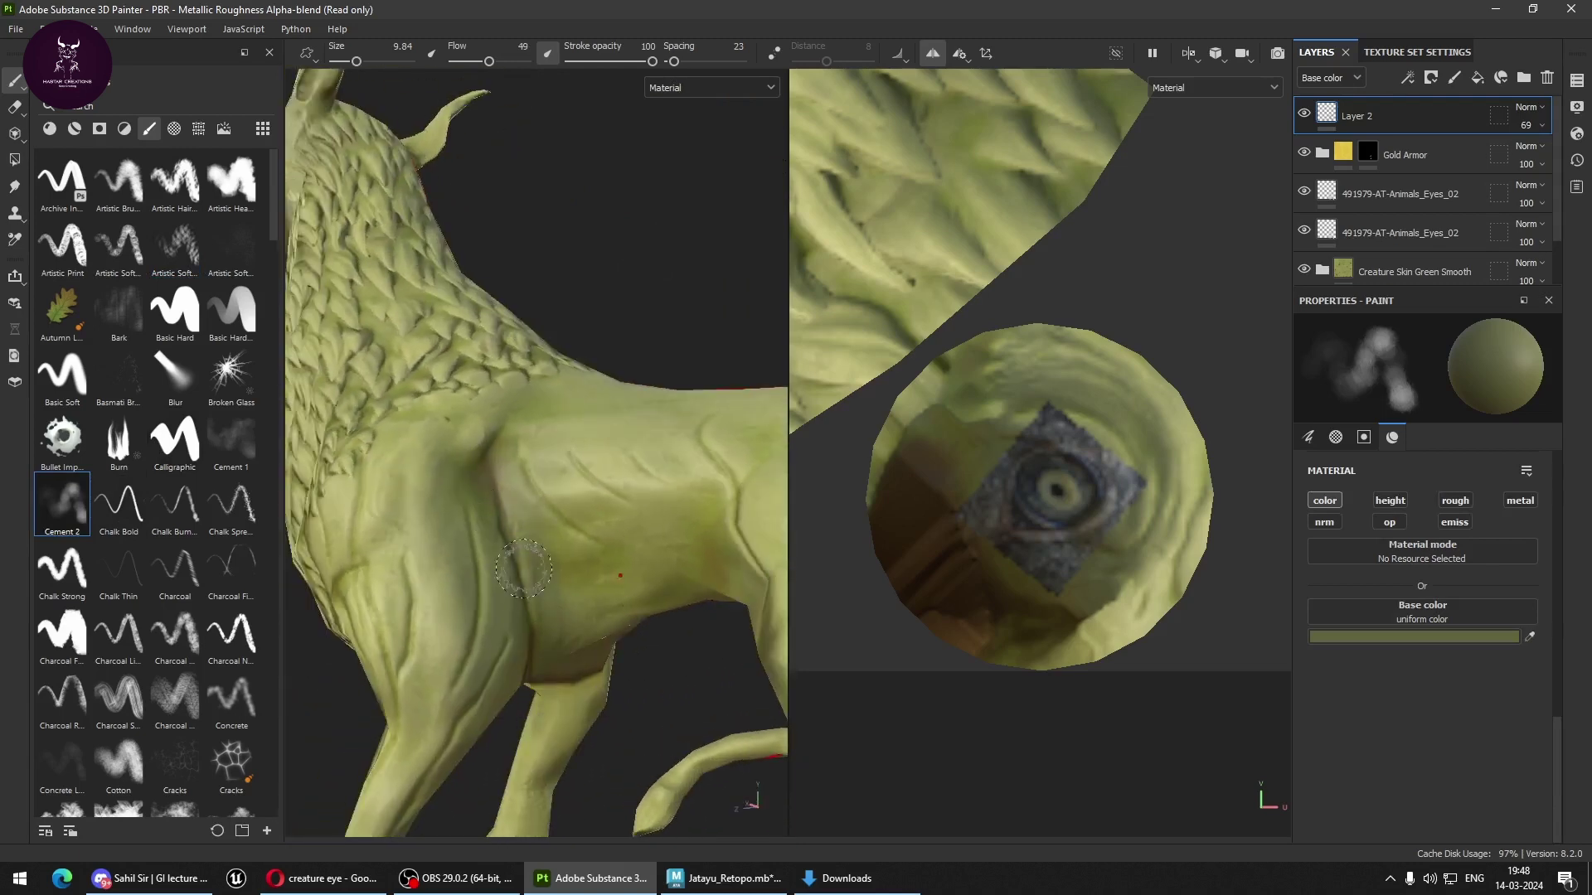
scroll(538, 661, up, 3)
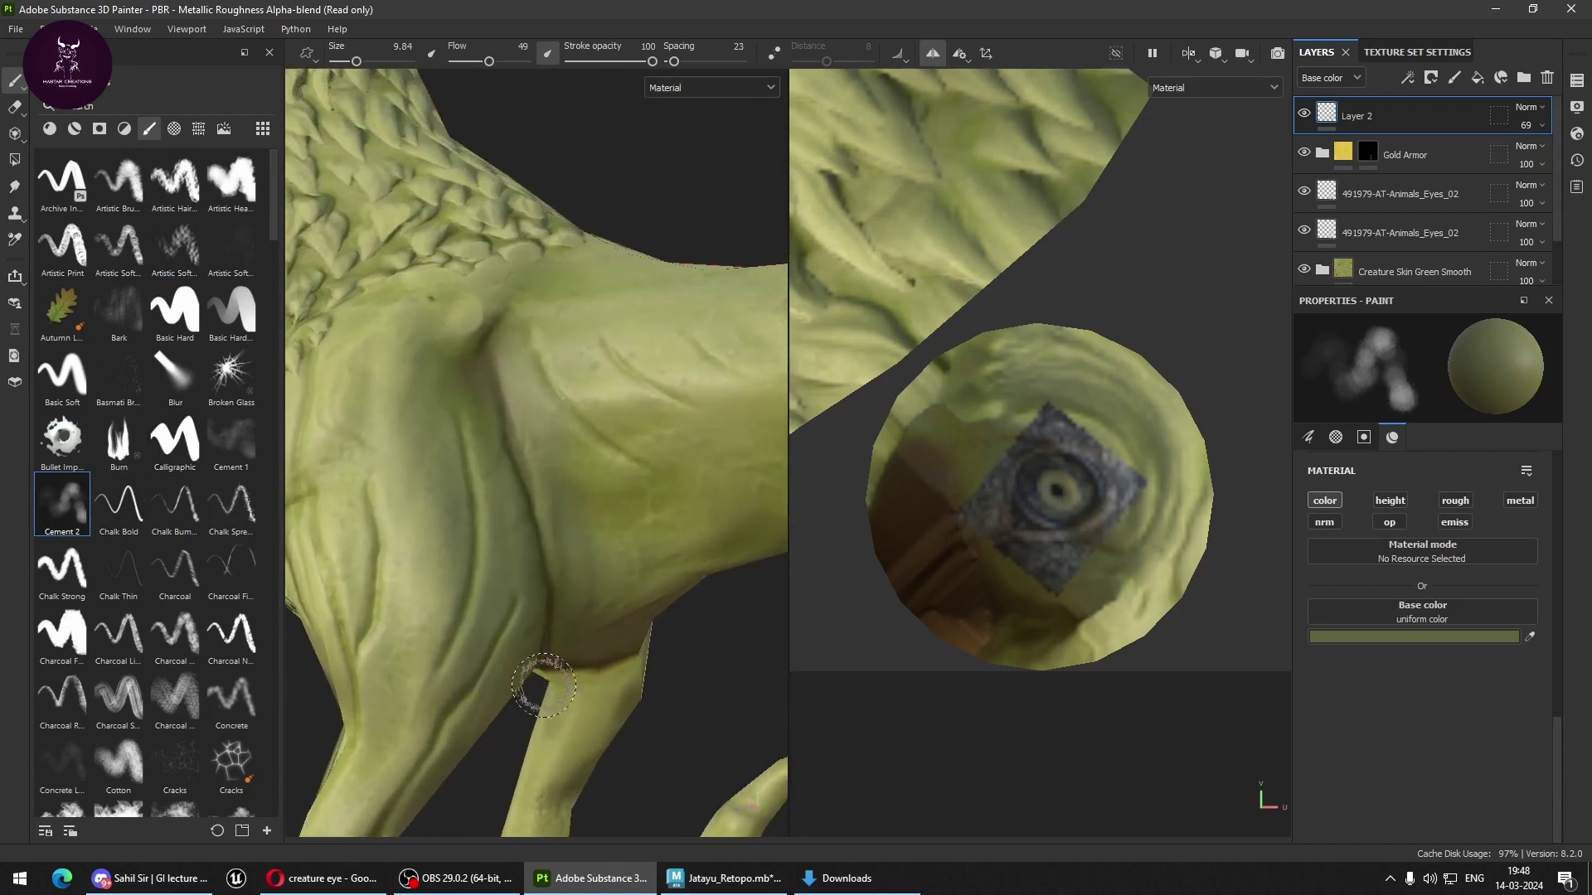
alt+drag(534, 651, 551, 593)
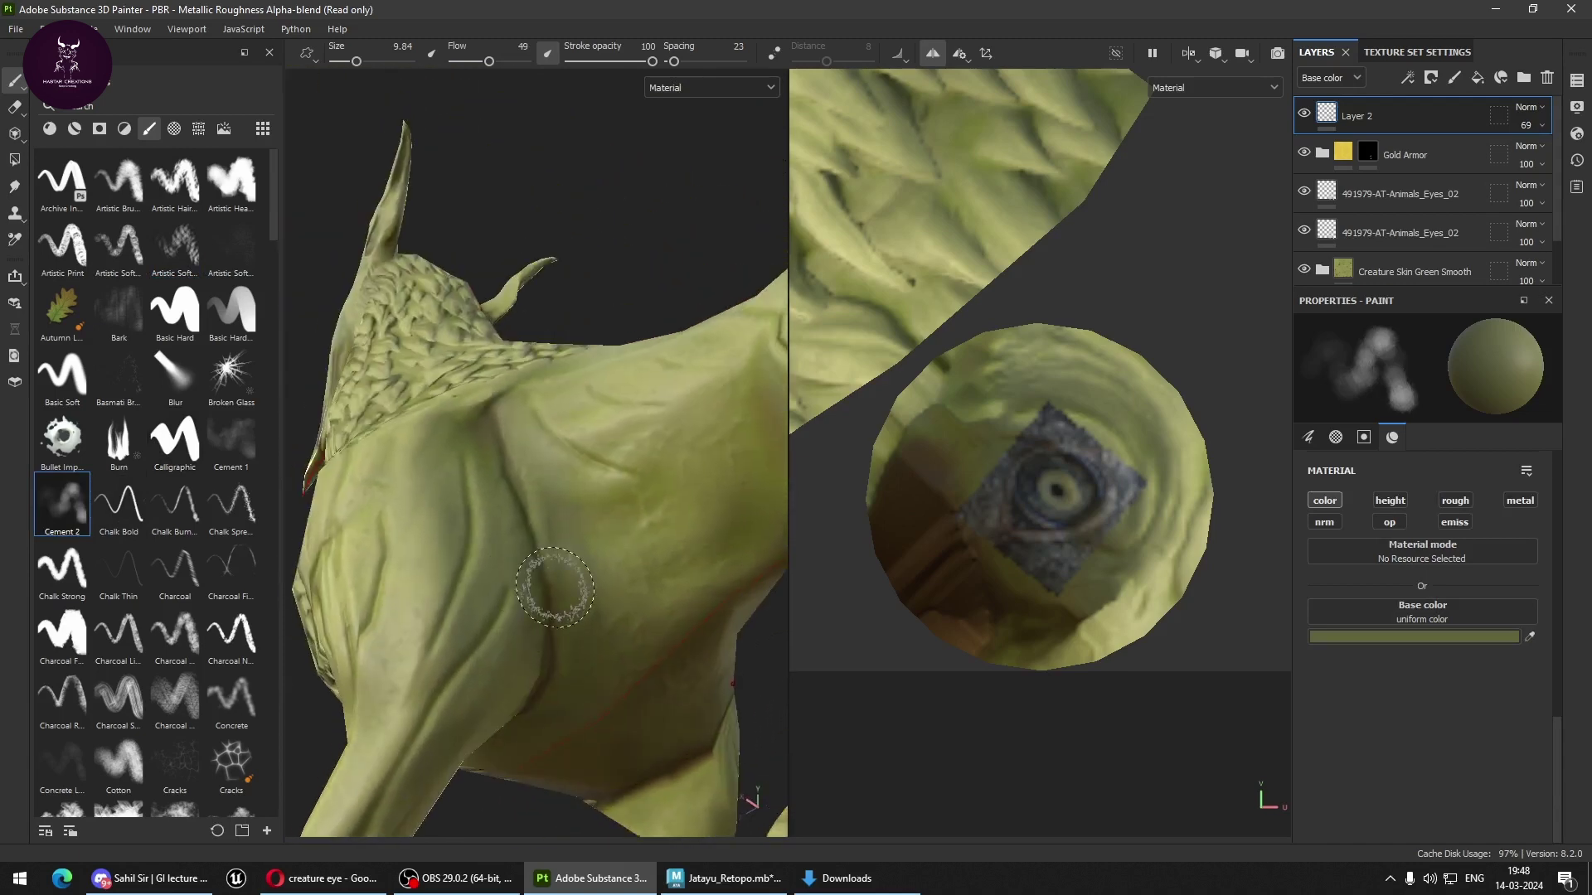
click(118, 504)
scroll(493, 390, up, 3)
ctrl+right_drag(503, 399, 531, 399)
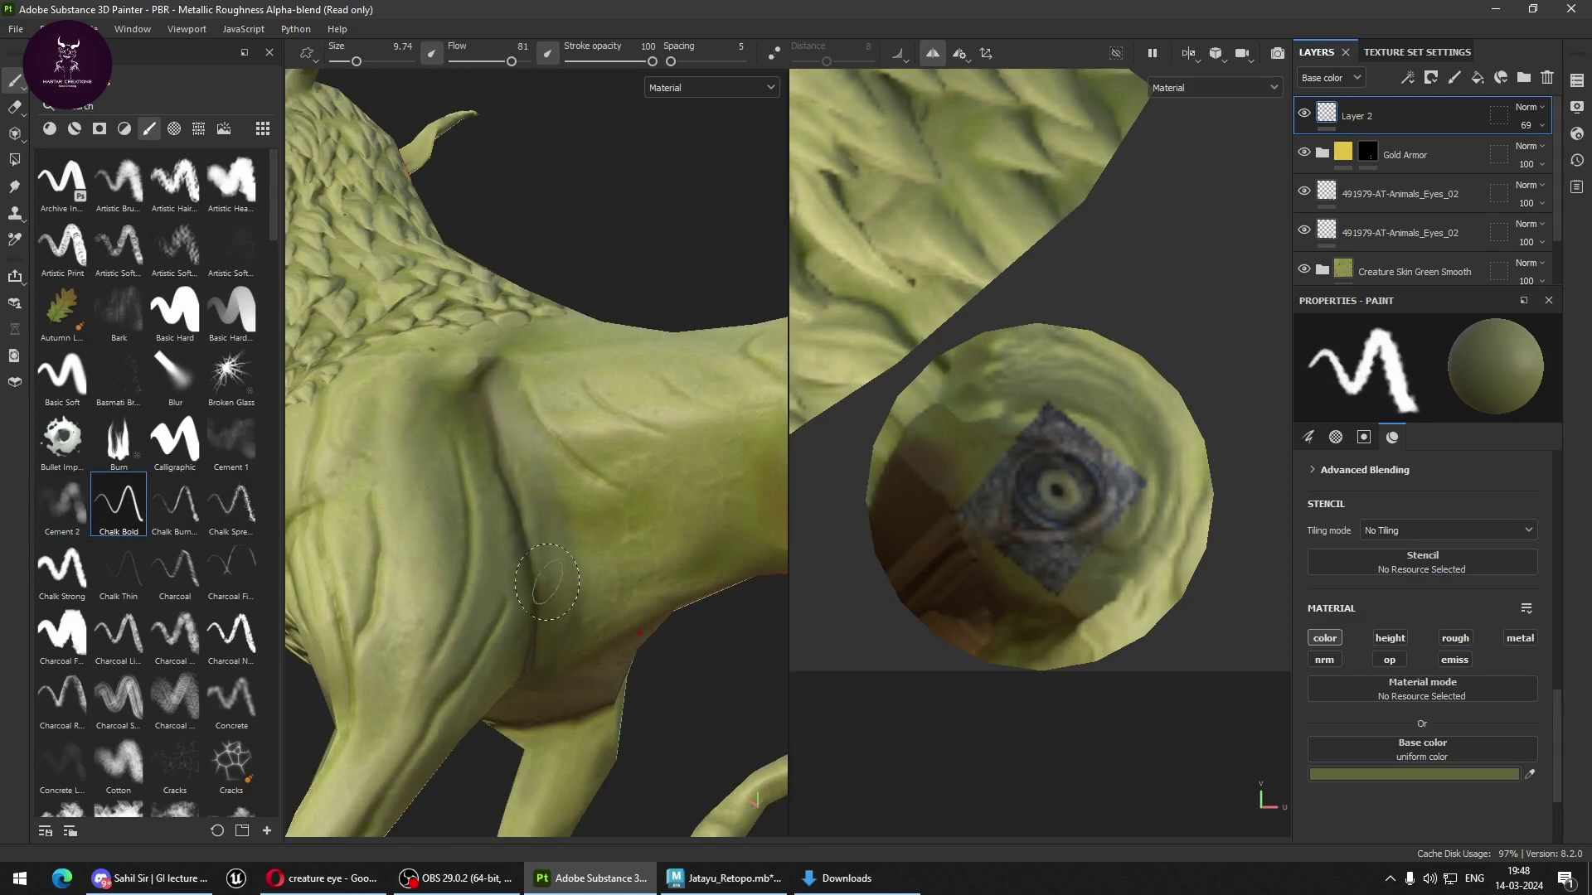
alt+drag(547, 582, 549, 470)
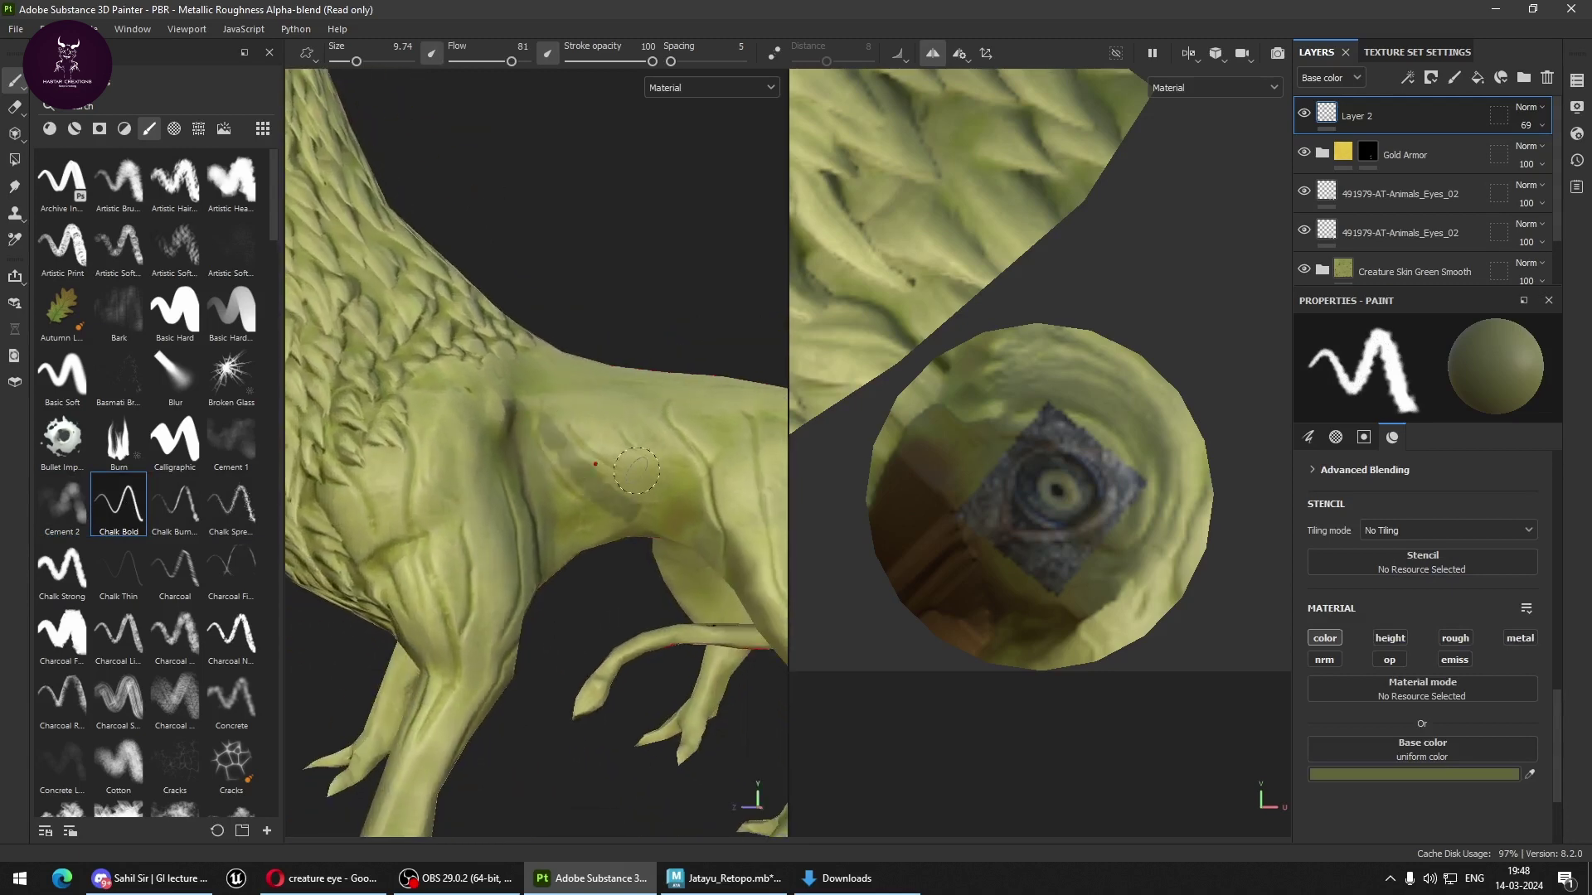
Paint a darker green streak down the shoulder with Cement 2.
click(68, 495)
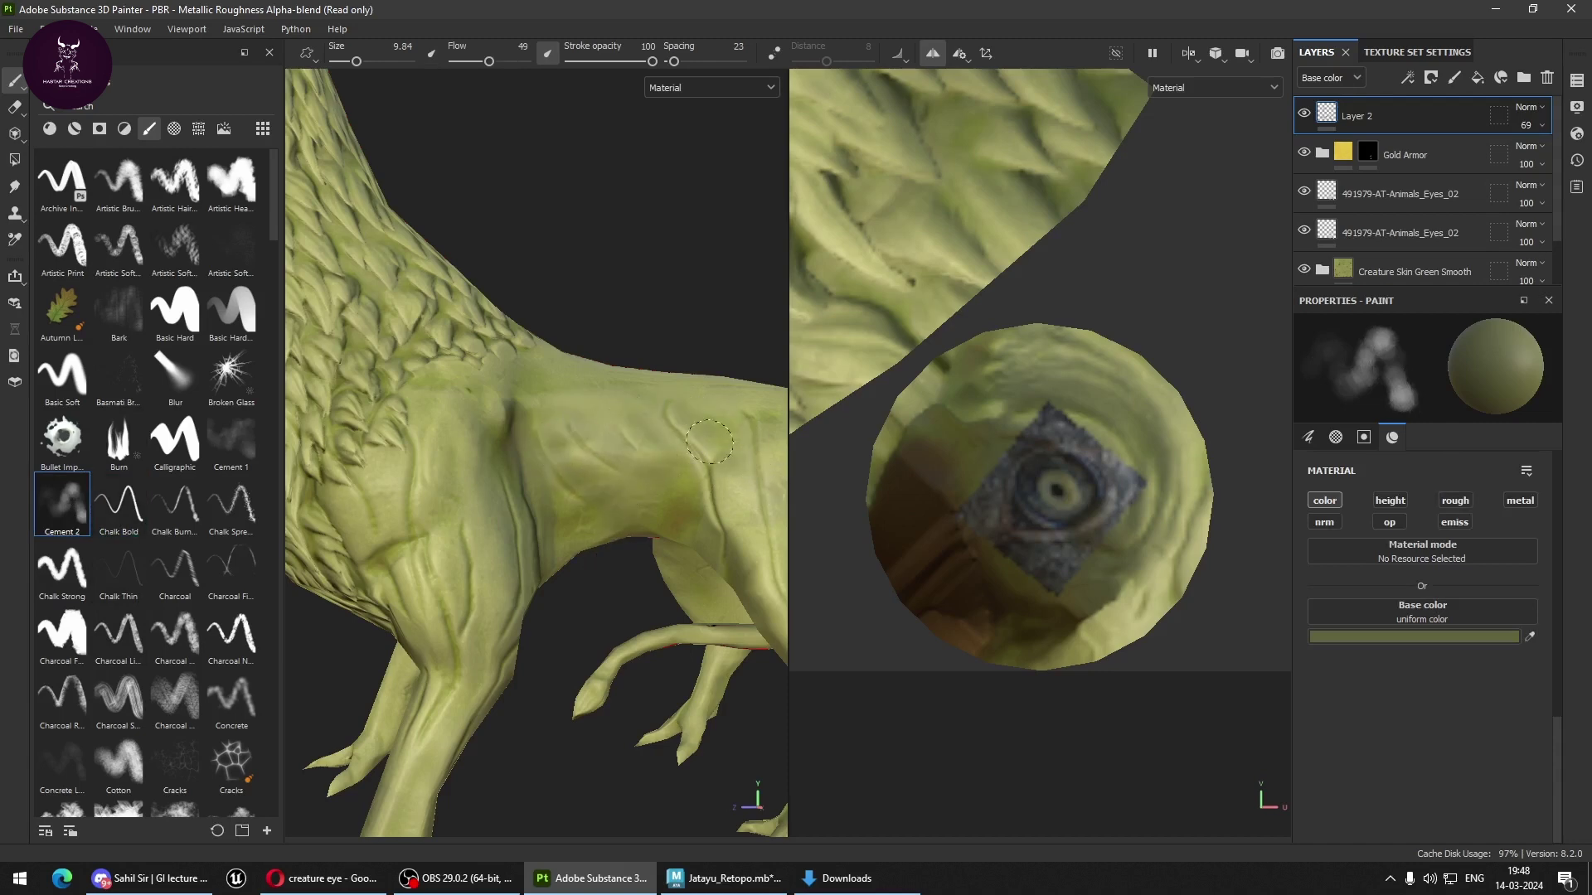
mouse_move(726, 464)
mouse_down()
mouse_move(707, 597)
mouse_move(693, 495)
mouse_move(678, 562)
mouse_move(515, 586)
mouse_move(435, 496)
mouse_up()
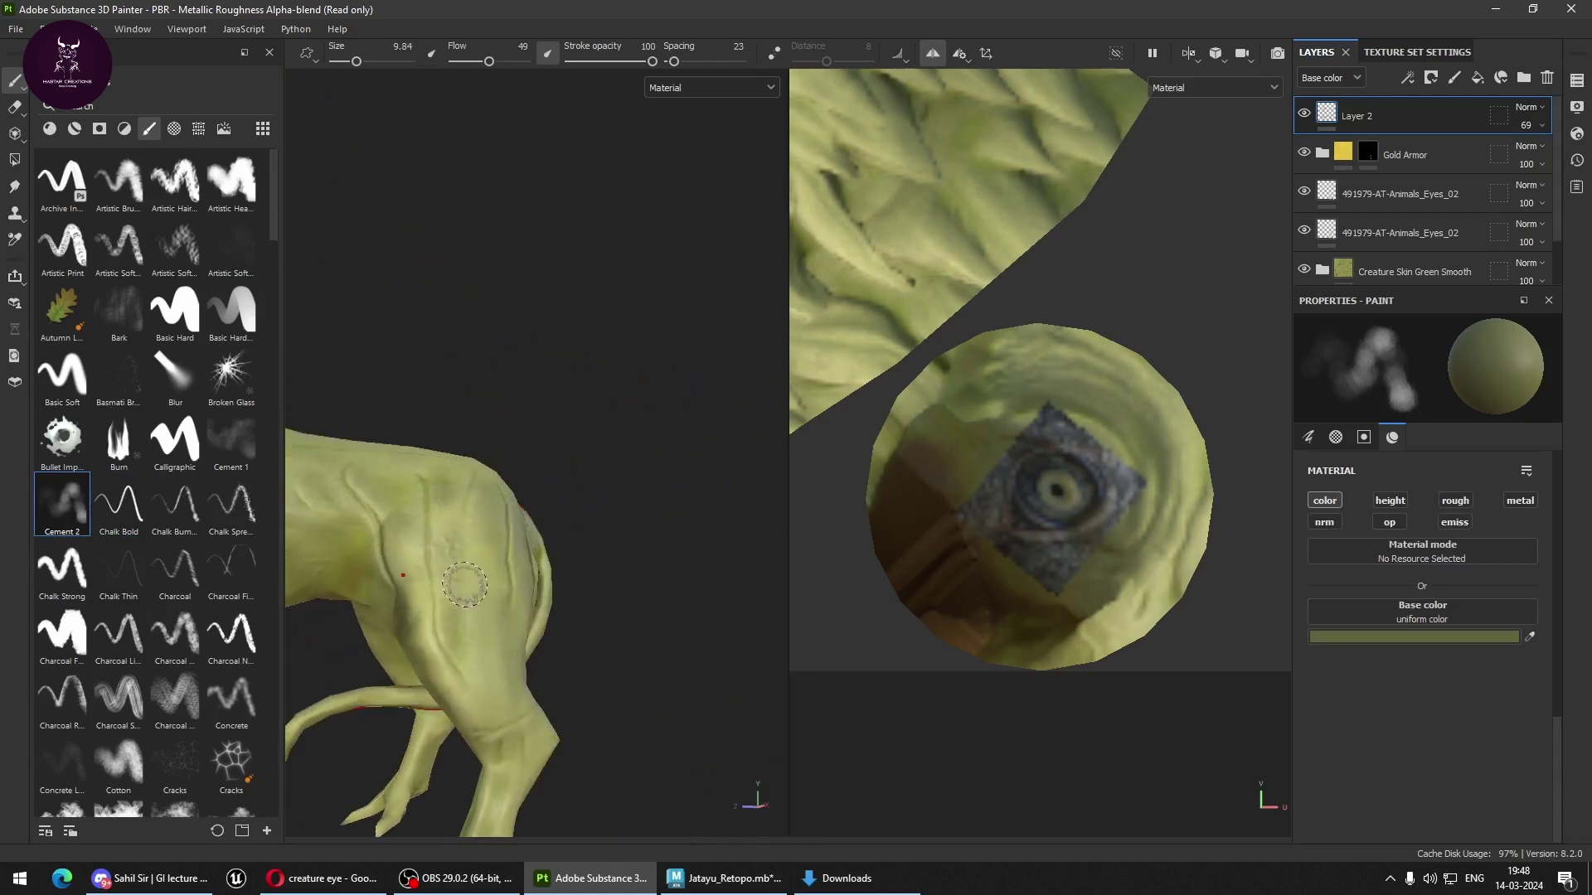
mouse_move(488, 661)
alt+mouse_down()
mouse_move(539, 710)
mouse_move(442, 566)
alt+mouse_up()
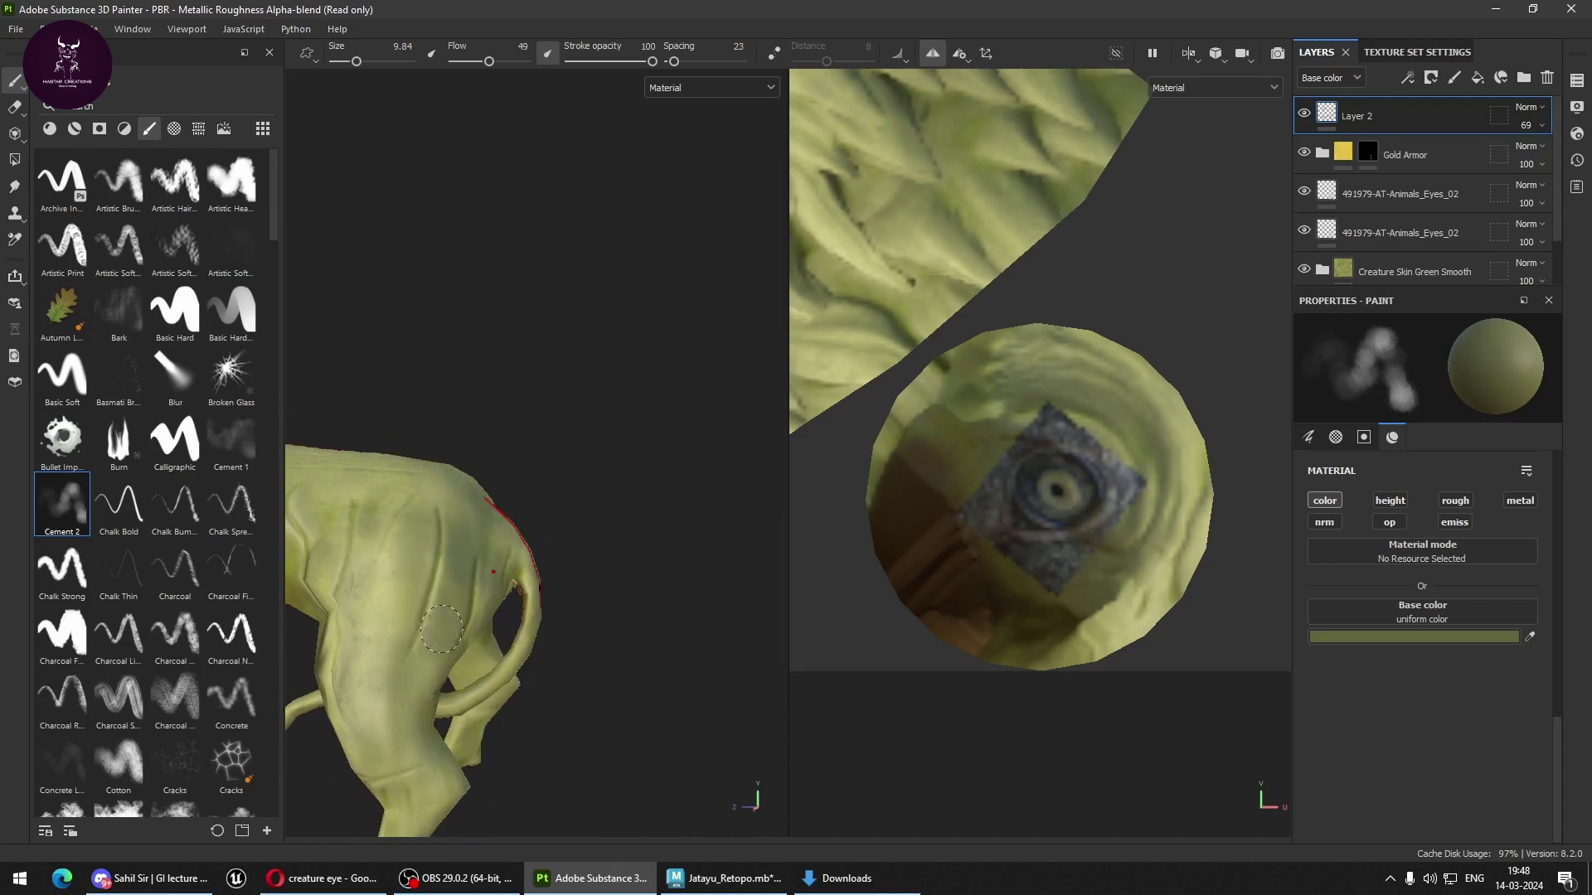
alt+drag(414, 630, 439, 634)
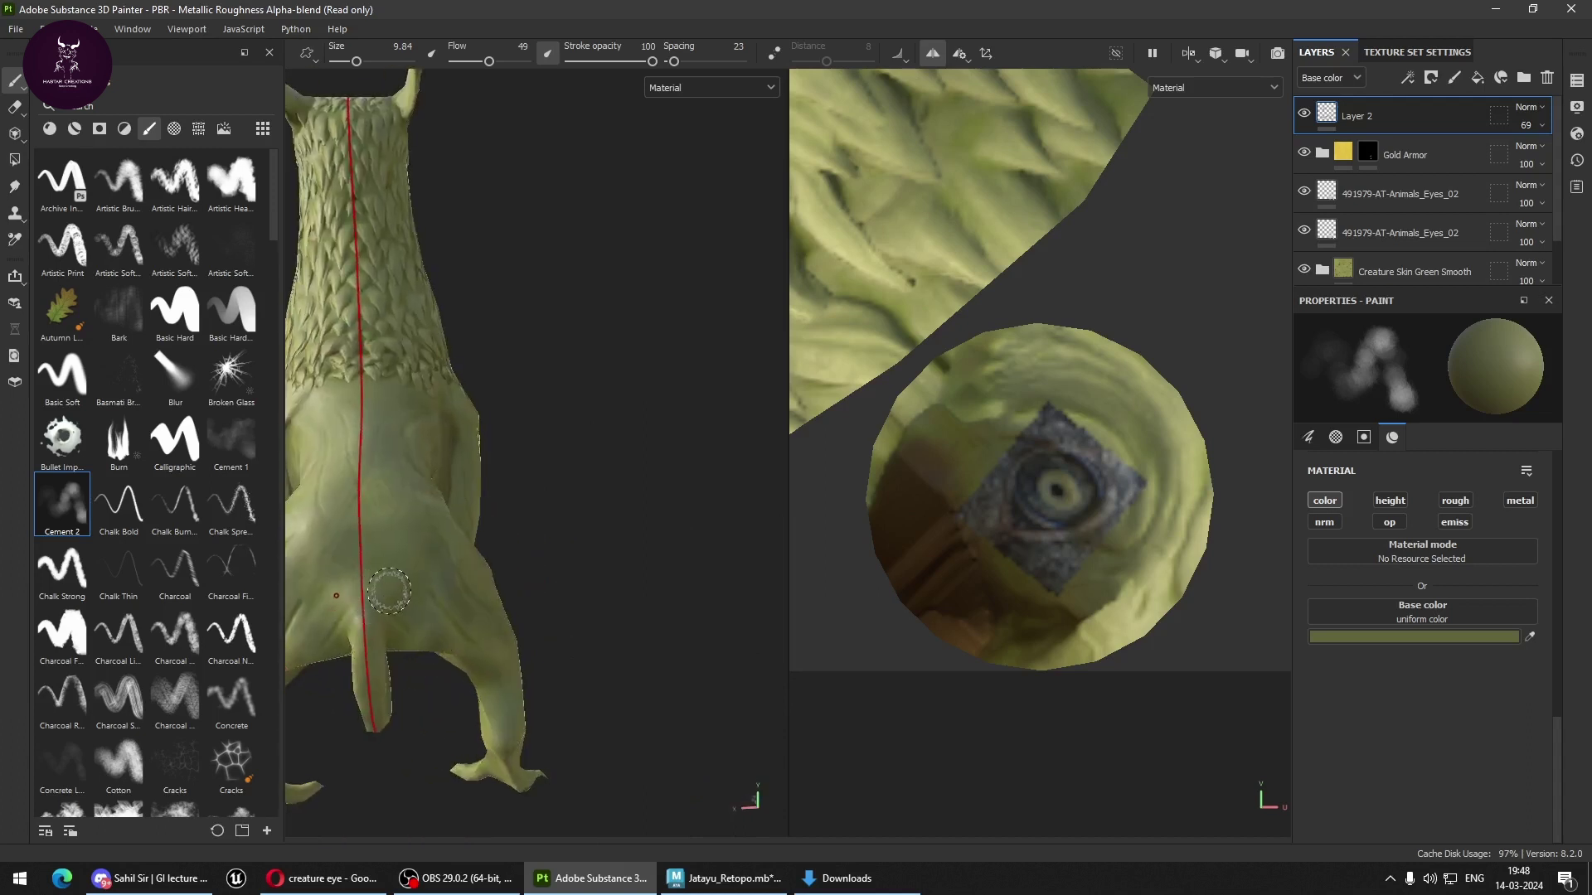
Add a new Fill layer 1 above Layer 2.
mouse_move(444, 604)
alt+mouse_down()
mouse_move(489, 597)
mouse_move(569, 540)
mouse_move(569, 505)
mouse_move(611, 526)
mouse_move(700, 495)
alt+mouse_up()
scroll(498, 614, up, 5)
scroll(513, 622, up, 5)
key(alt)
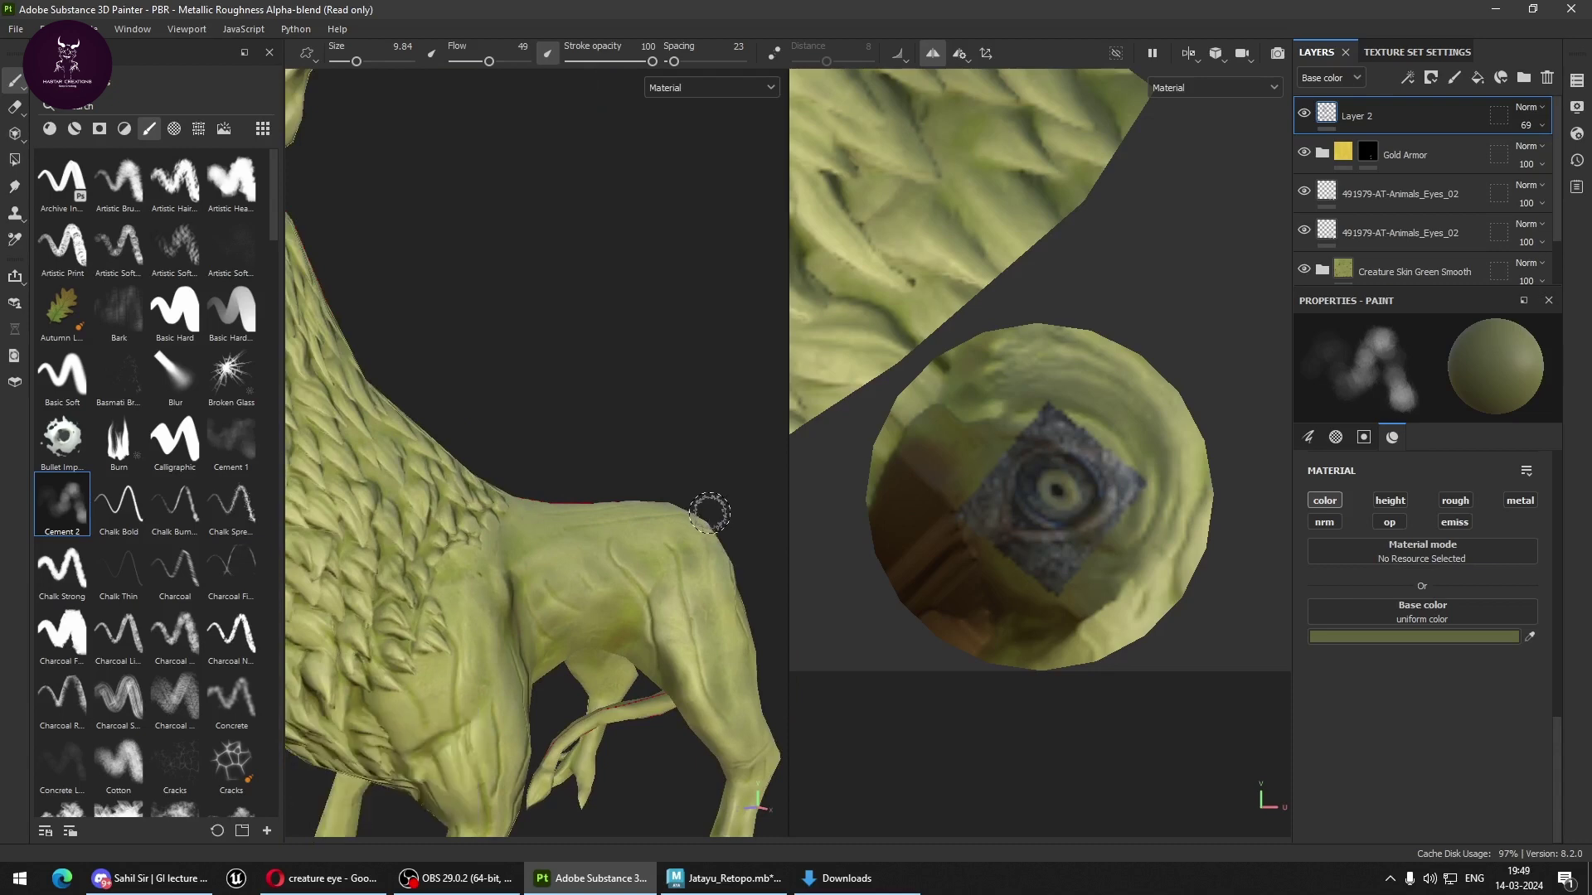
click(1477, 80)
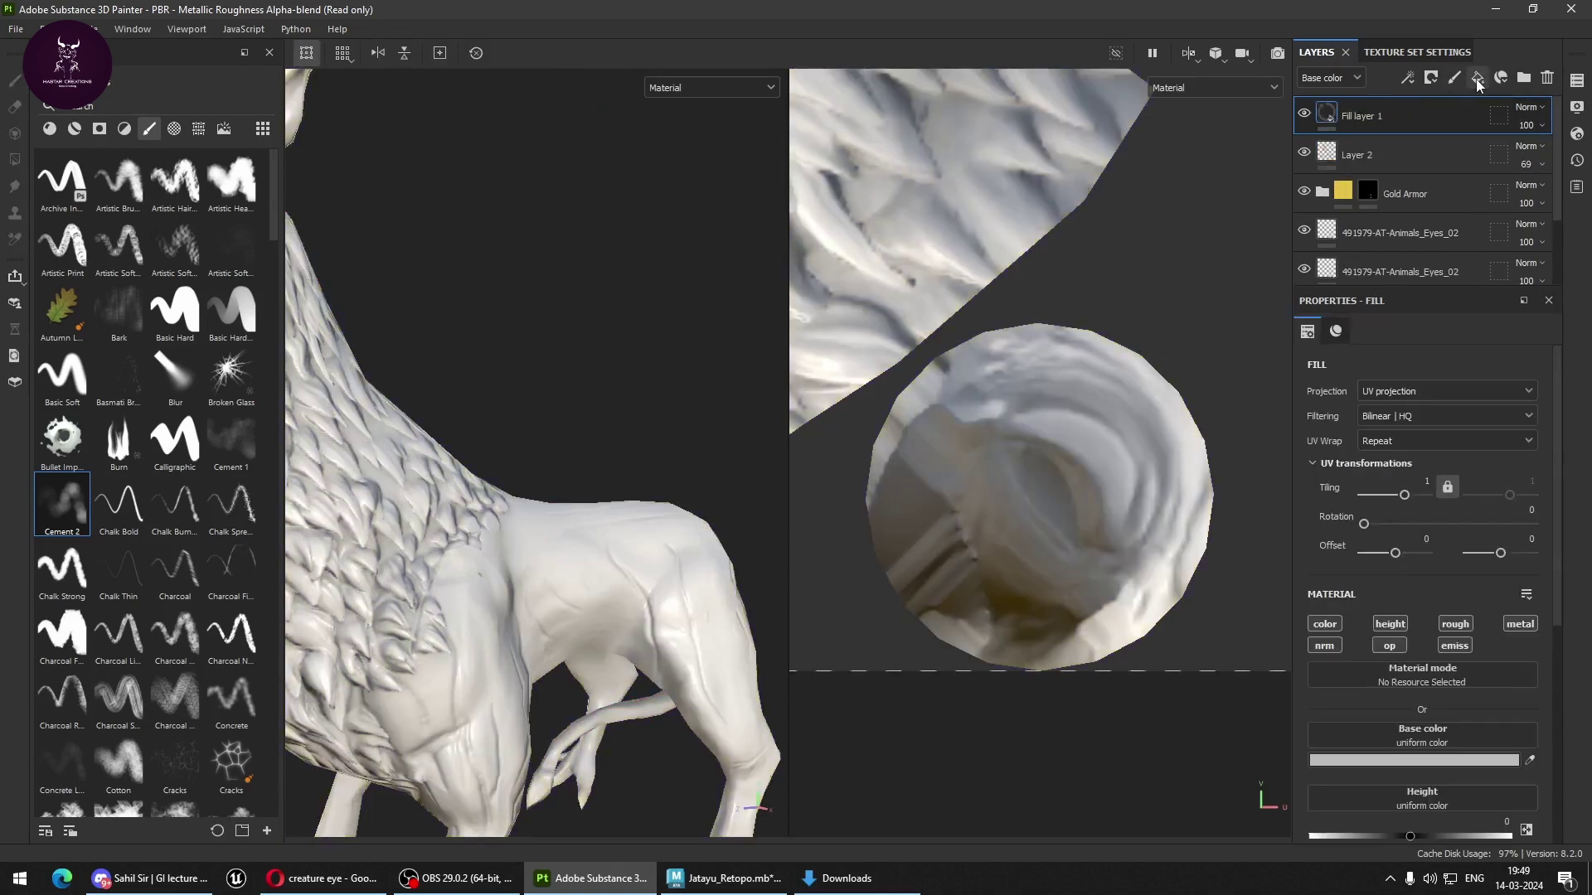
Limit Fill layer 1 to height only, with height set to -0.1020.
click(1325, 624)
click(1455, 623)
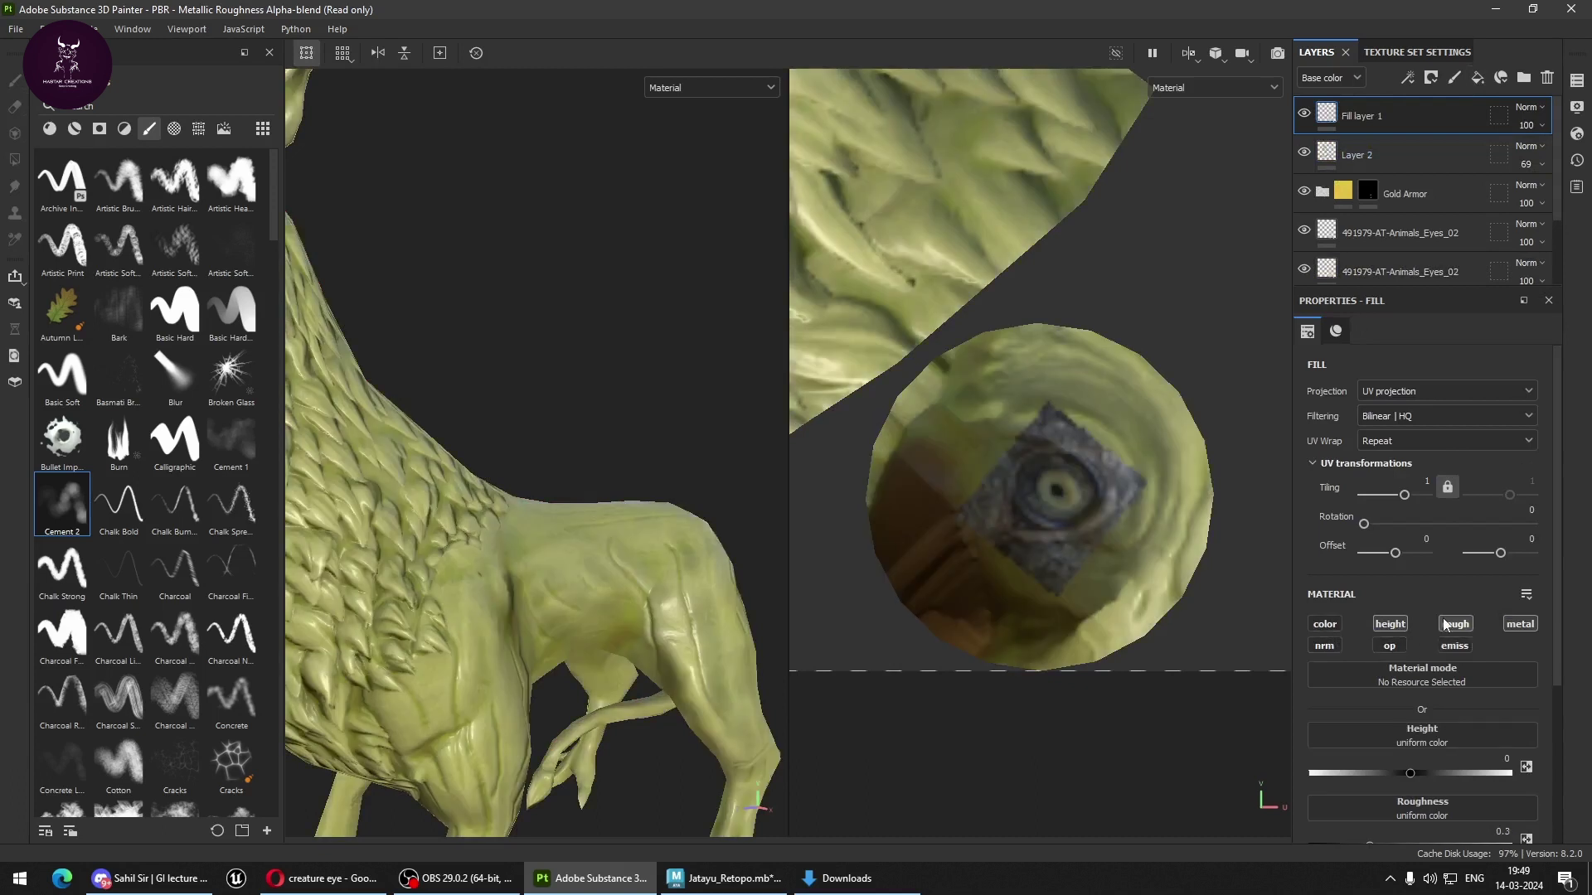
click(1509, 627)
drag(1410, 772, 1400, 774)
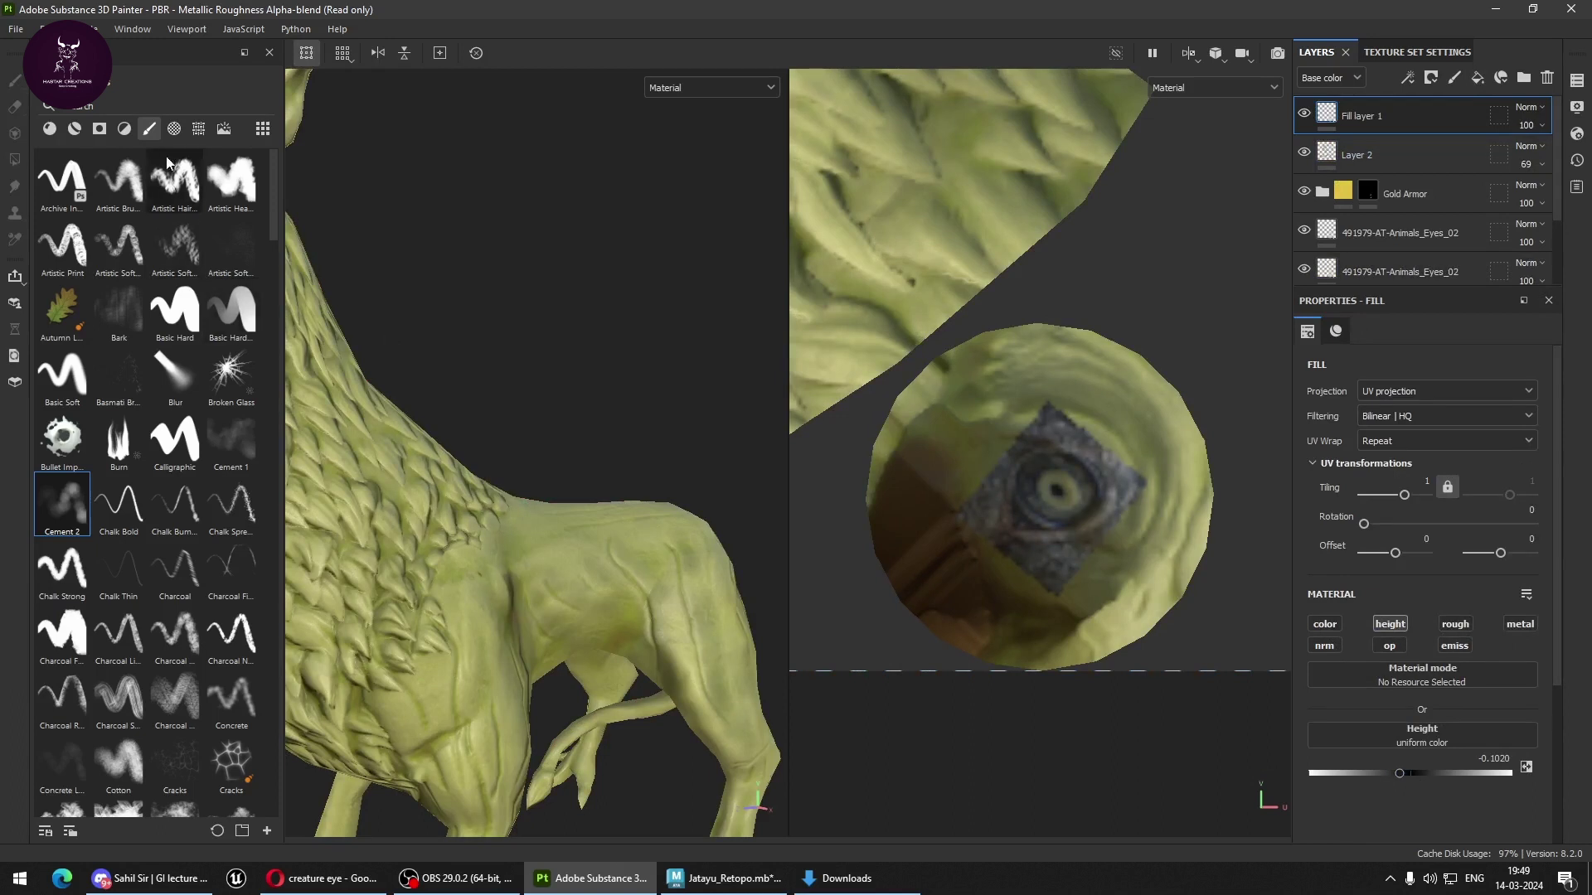
Select the Basic Hard brush and add a black mask to Fill layer 1.
click(177, 329)
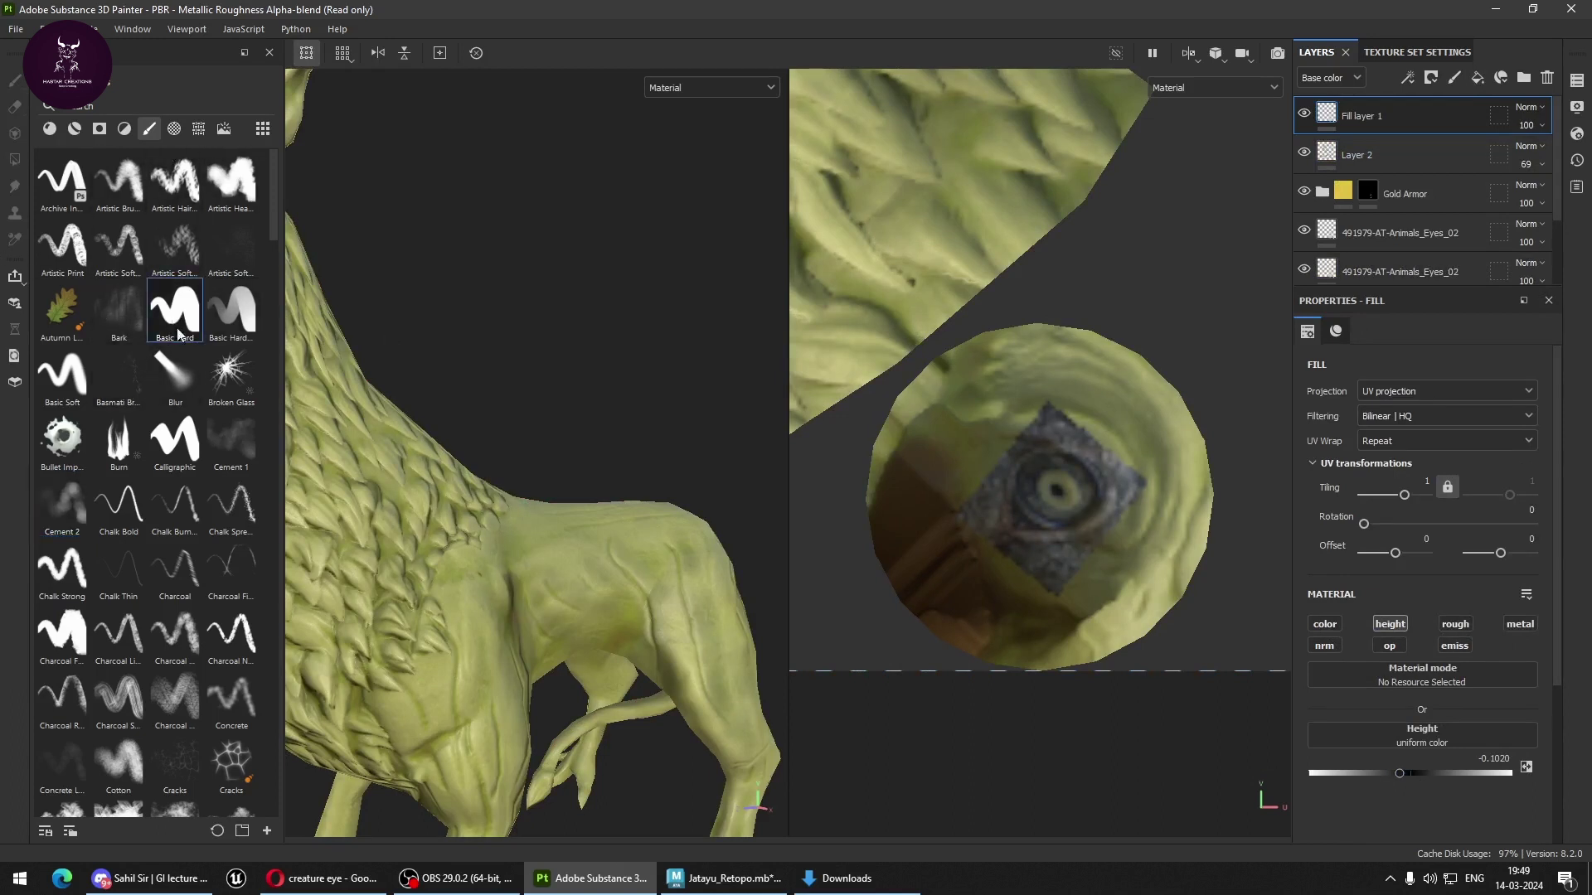
click(1432, 77)
click(1469, 121)
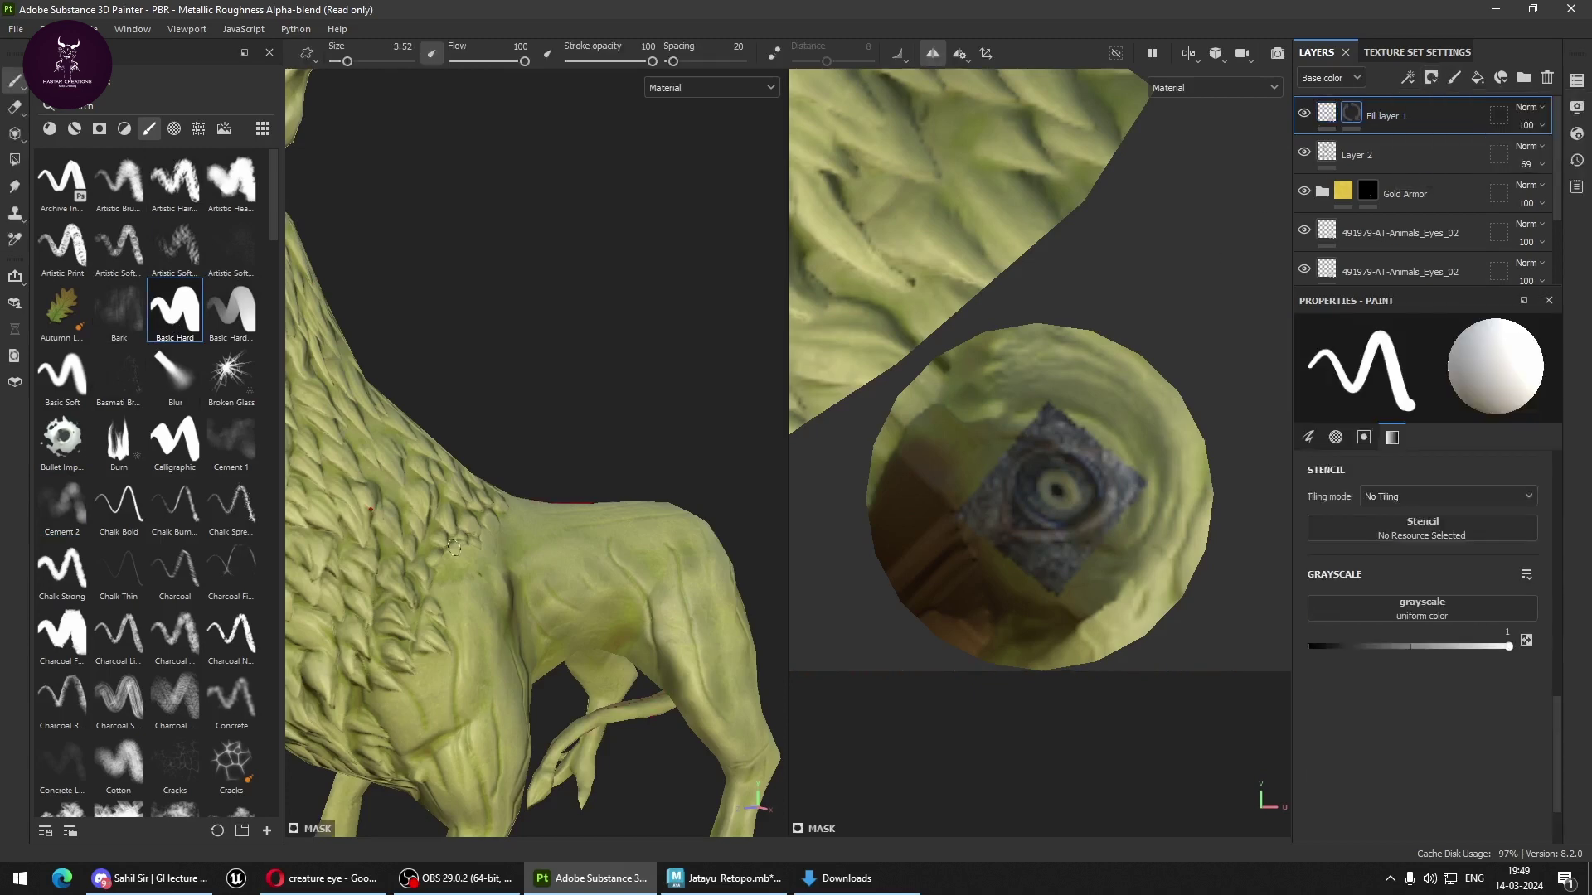
mouse_move(454, 547)
alt+mouse_down()
mouse_move(670, 546)
mouse_move(550, 630)
mouse_move(490, 532)
mouse_move(518, 474)
mouse_move(621, 480)
mouse_move(550, 547)
alt+mouse_up()
scroll(669, 547, up, 5)
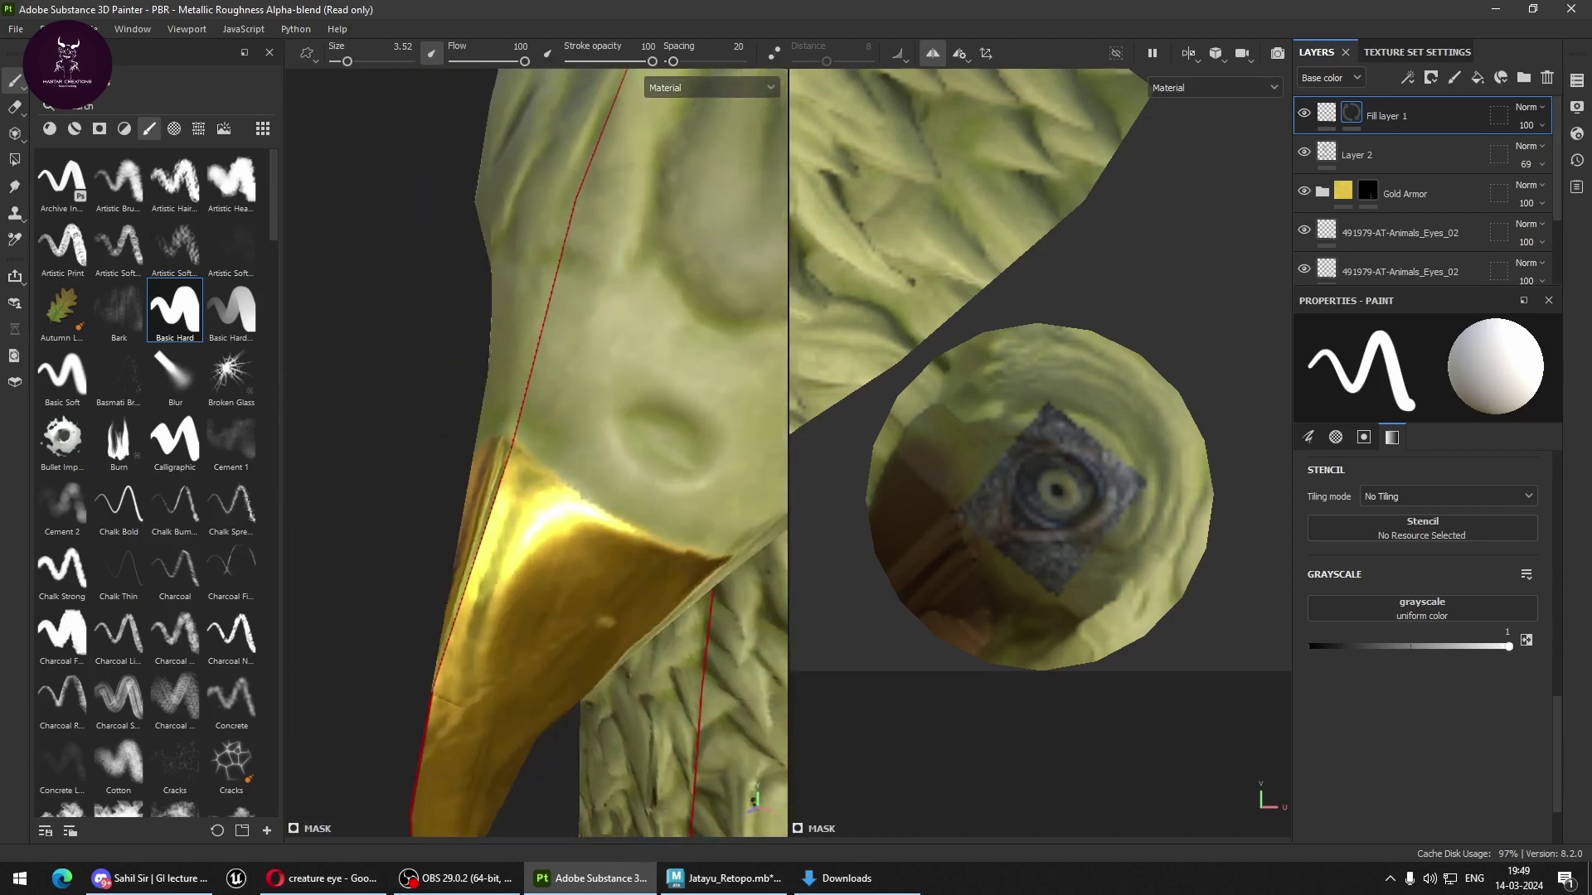
Paint a thin mask line along the gold beak edge at brush size 0.56.
ctrl+right_drag(611, 453, 580, 453)
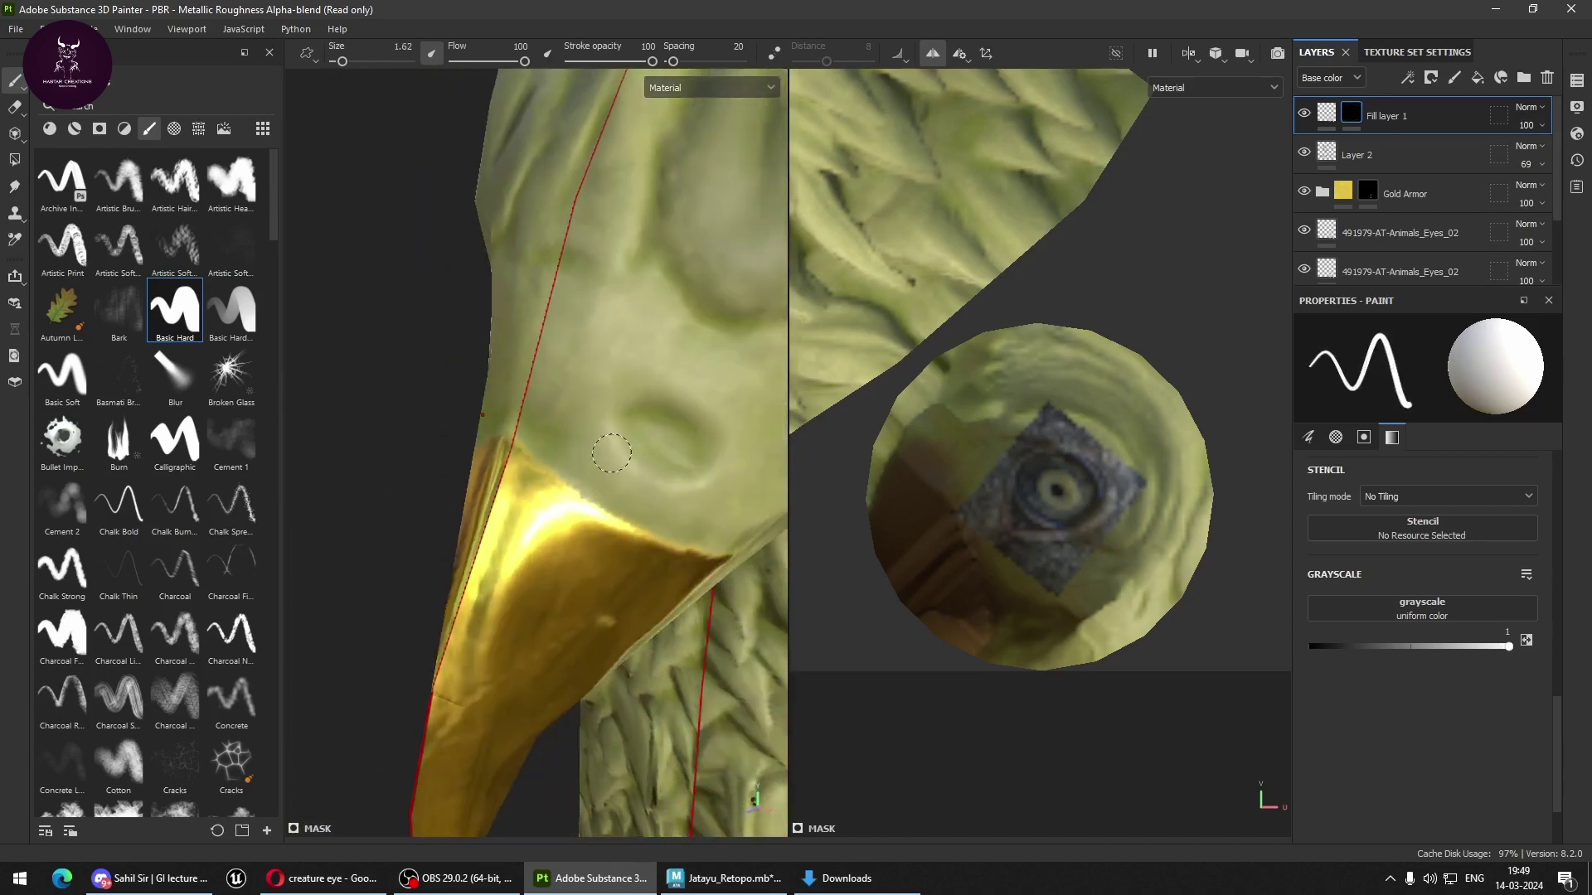
drag(497, 447, 604, 504)
key(ctrl+z)
ctrl+right_drag(612, 456, 590, 455)
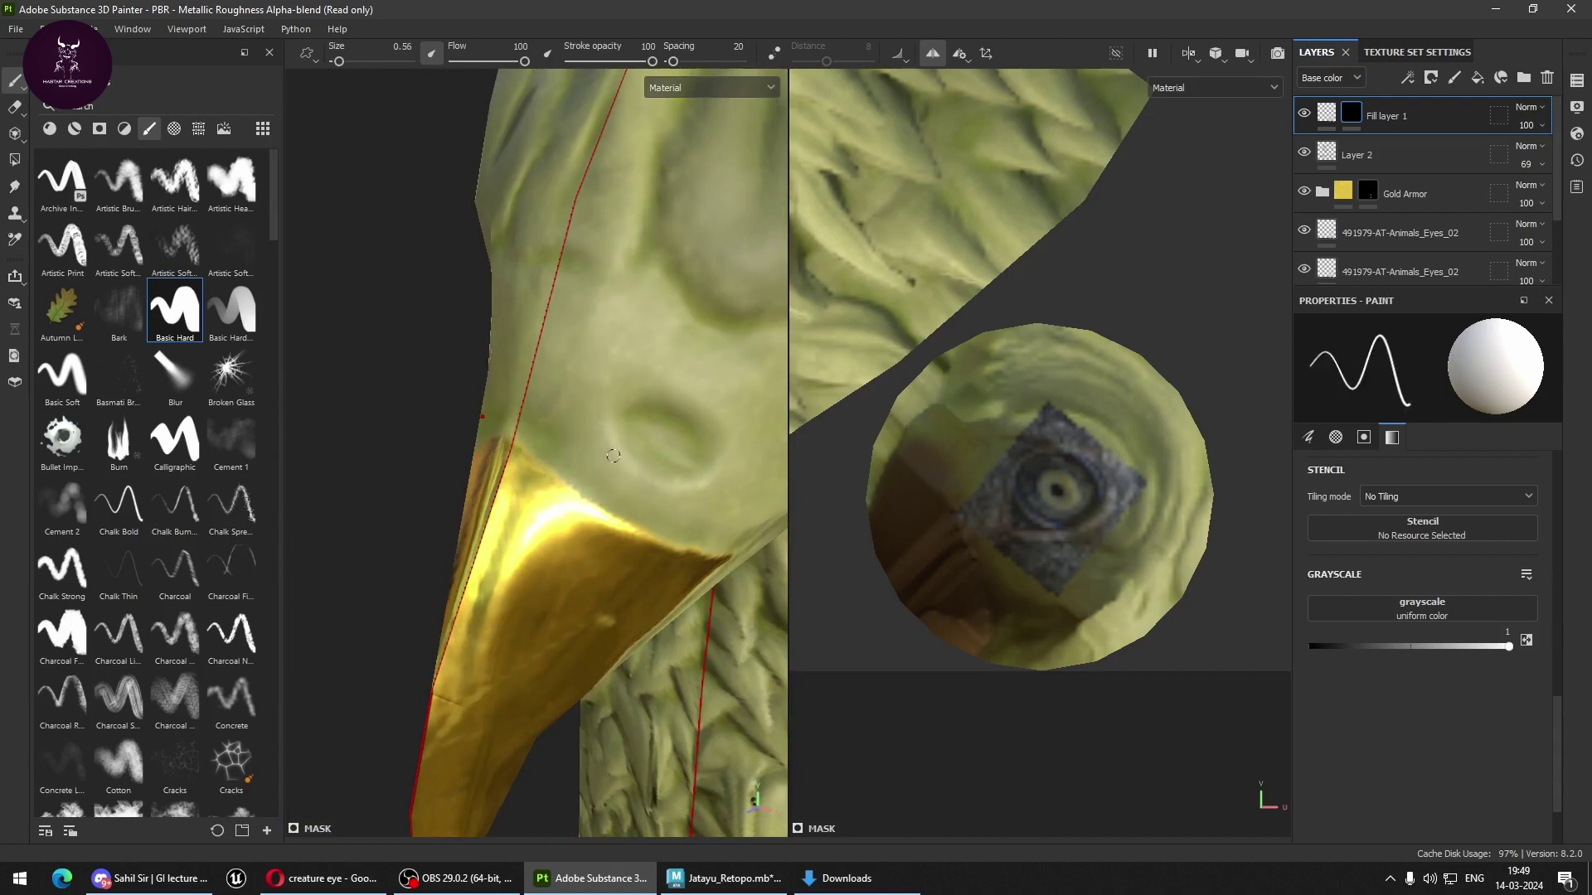
shift+click(657, 534)
mouse_move(702, 576)
alt+mouse_down()
mouse_move(626, 540)
mouse_move(524, 533)
mouse_move(644, 535)
alt+mouse_up()
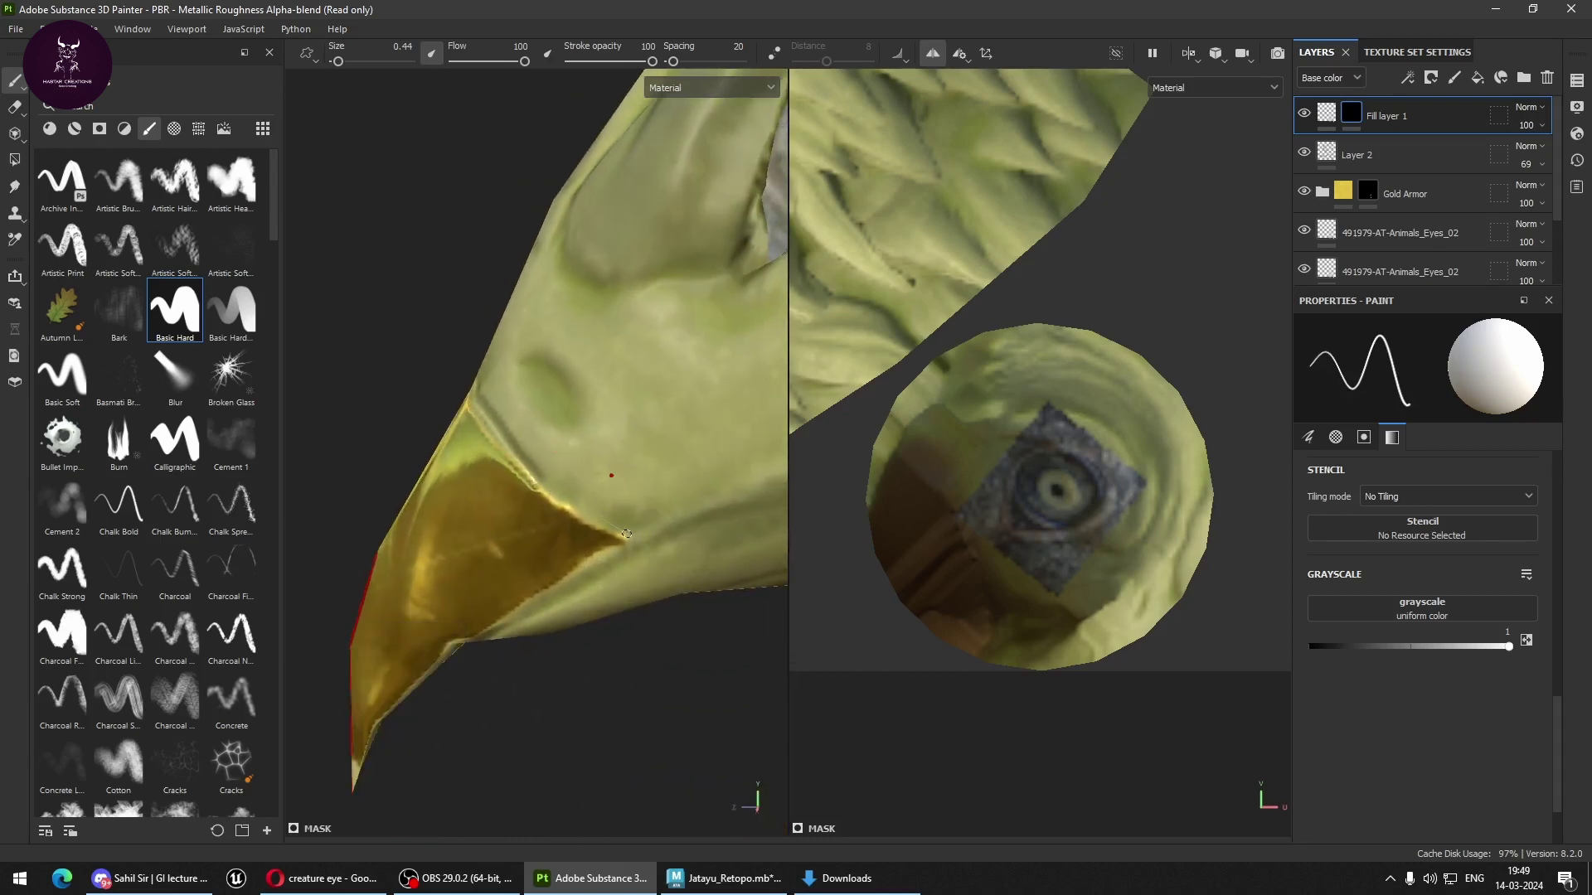
mouse_move(626, 533)
alt+mouse_down()
mouse_move(615, 569)
mouse_move(639, 543)
mouse_move(524, 546)
alt+mouse_up()
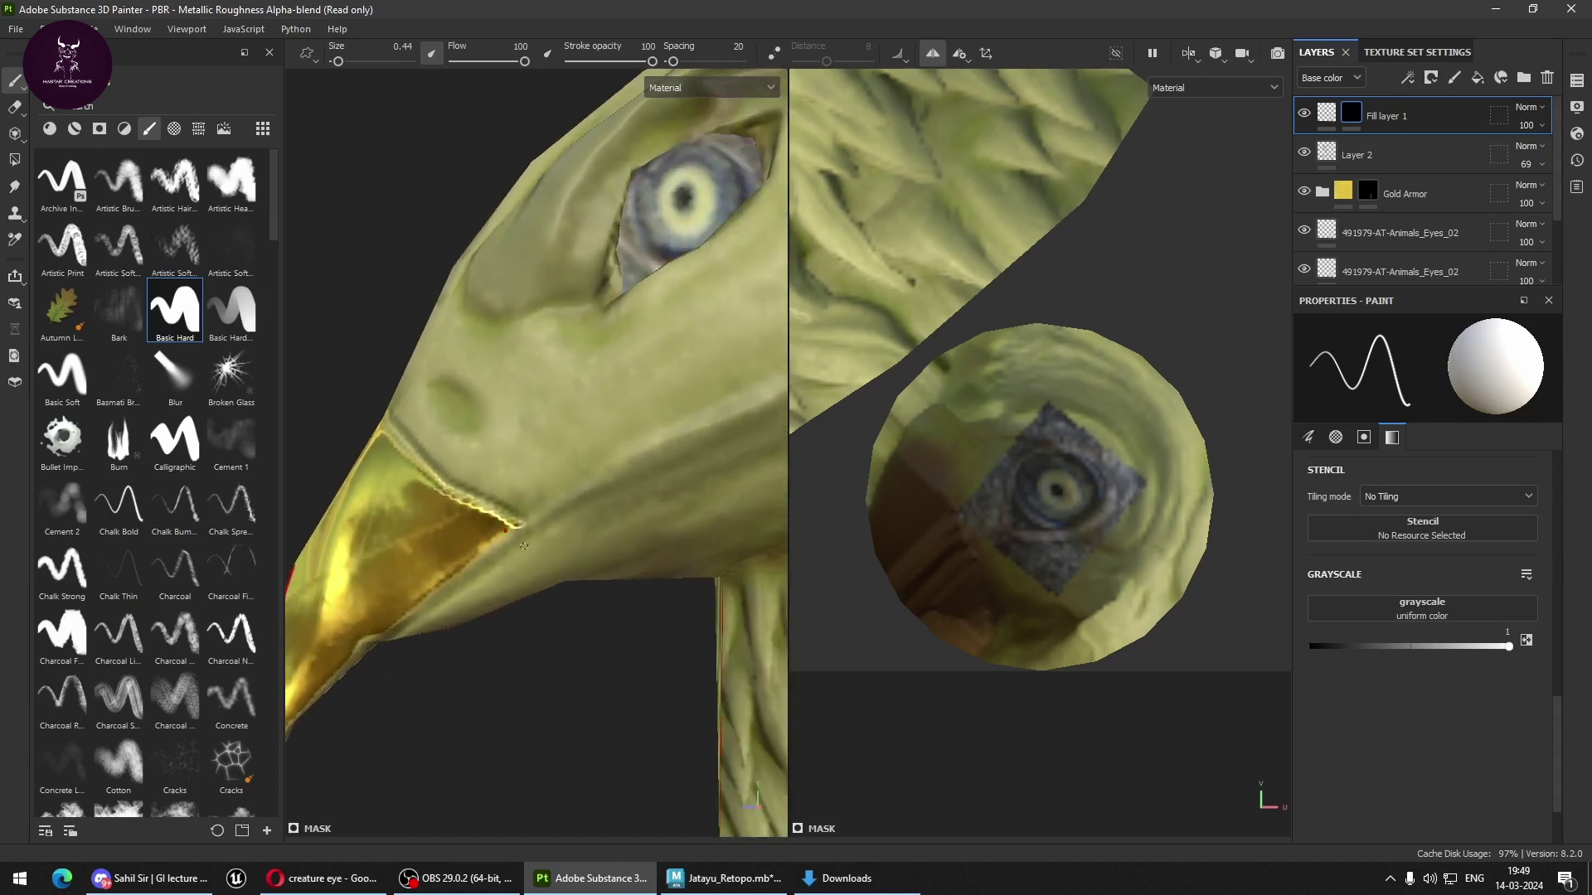
alt+drag(584, 594, 547, 572)
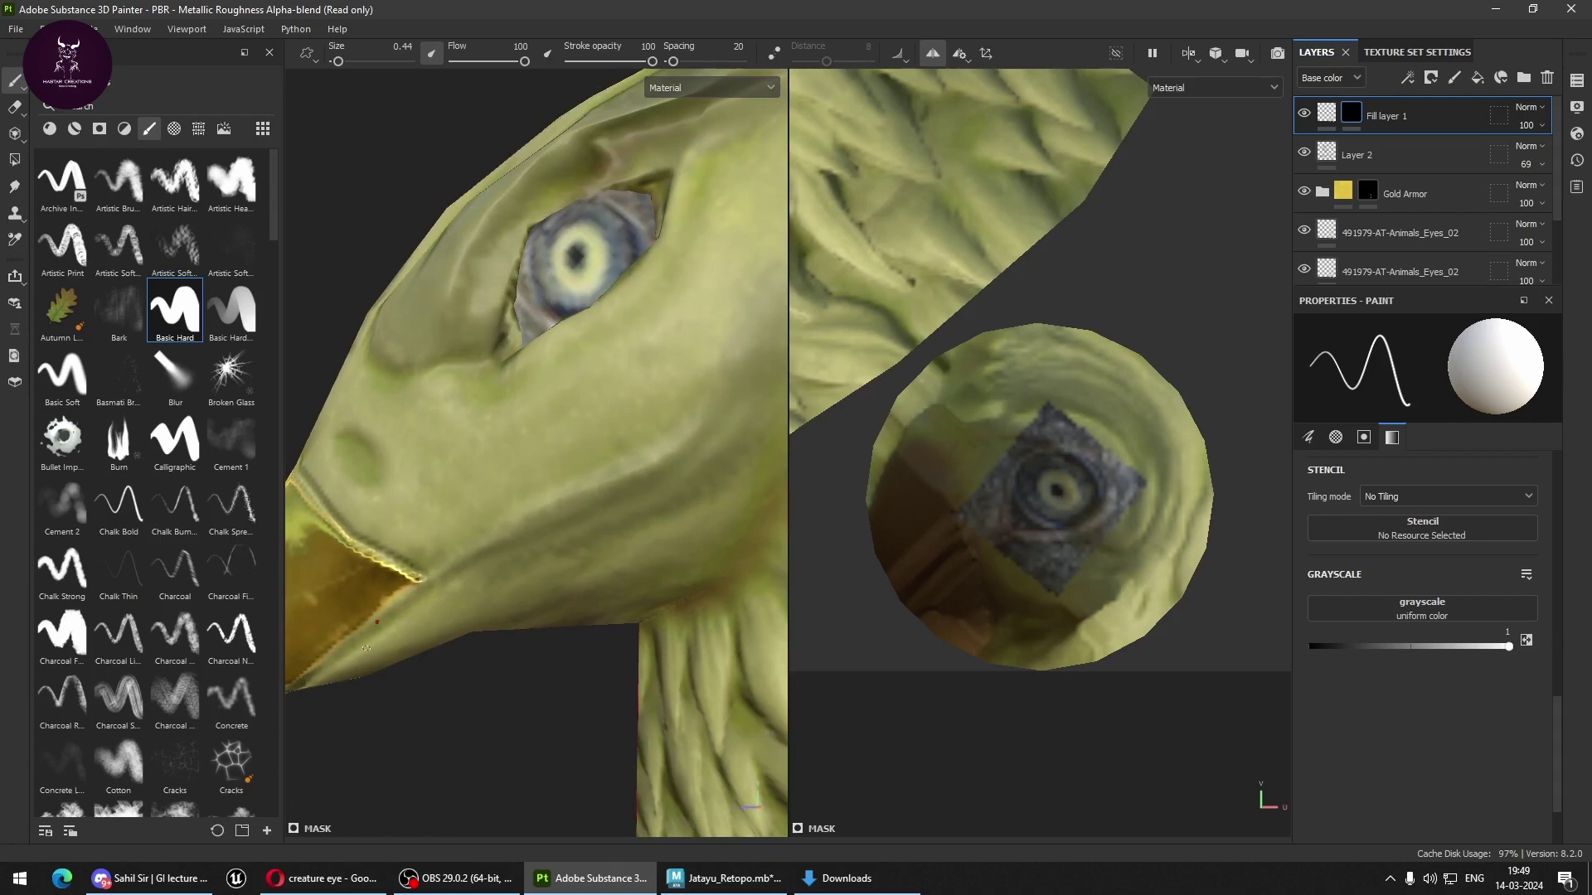
Paint a straight three-point line along the mouth edge from the beak toward the cheek.
shift+click(448, 576)
shift+click(596, 516)
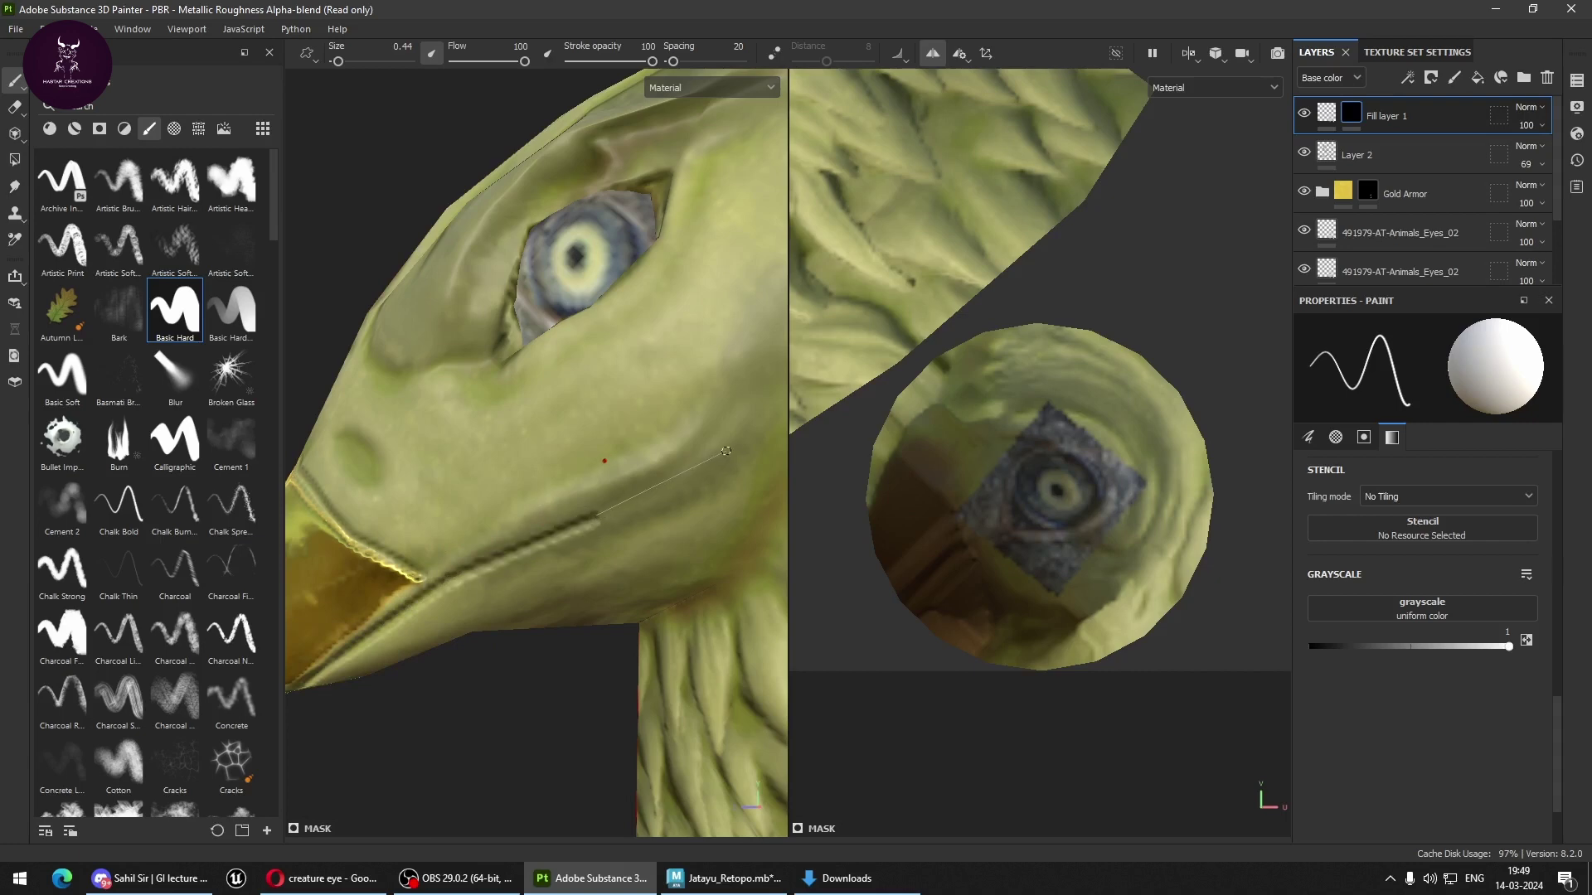
shift+click(690, 465)
Orbit around the head to inspect the painted mouth line beside the gold beak.
scroll(751, 379, down, 3)
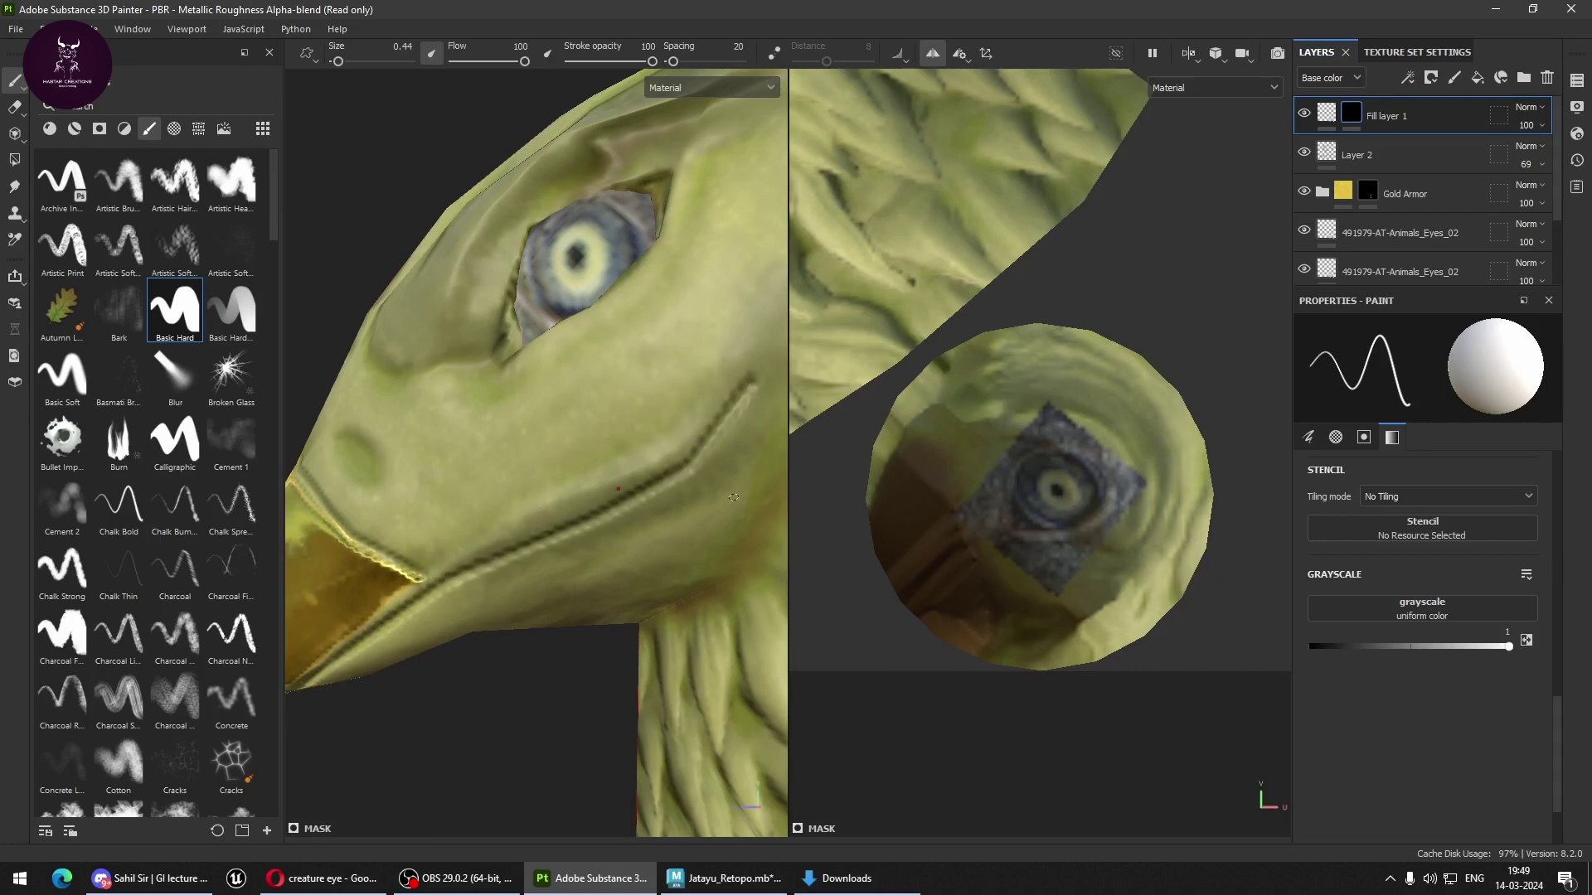
mouse_move(750, 379)
alt+mouse_down()
mouse_move(753, 526)
mouse_move(622, 519)
alt+mouse_up()
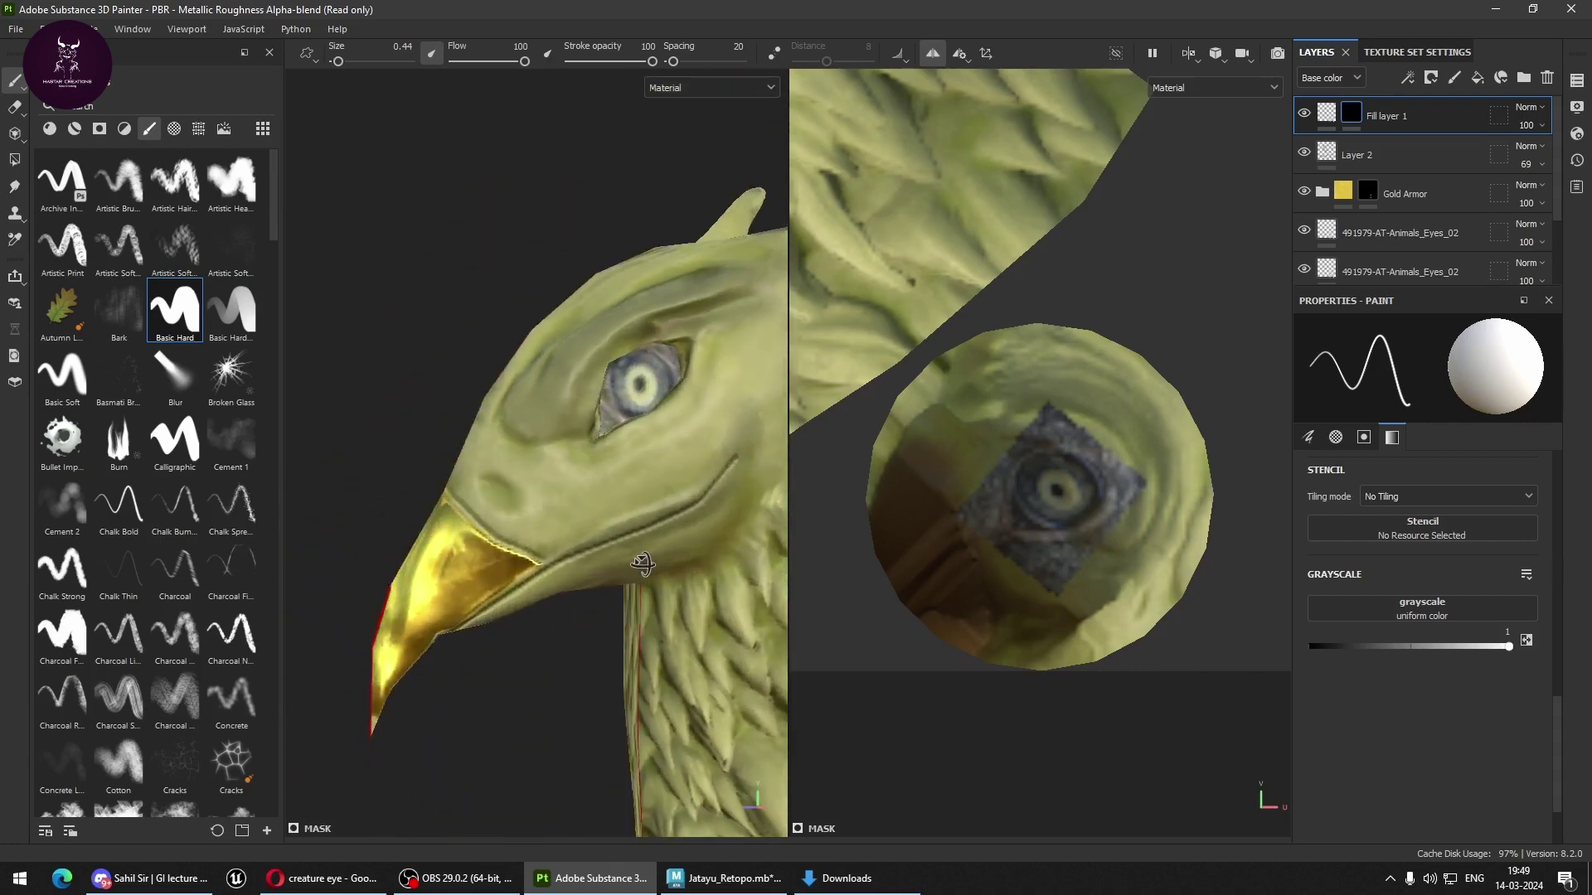
scroll(622, 519, up, 2)
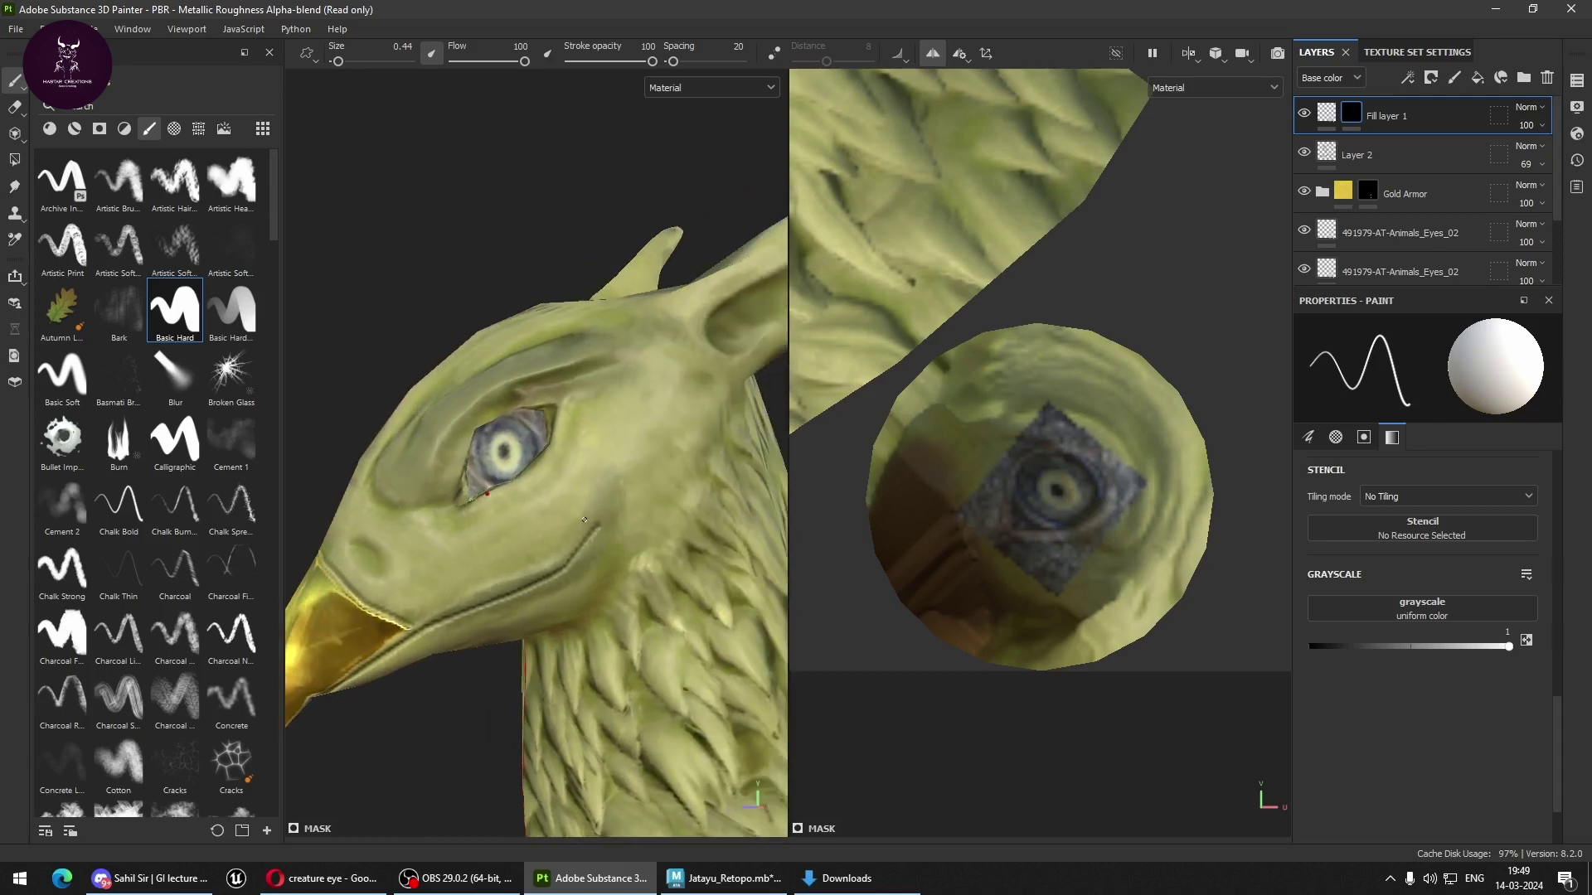
mouse_move(634, 560)
alt+mouse_down()
mouse_move(789, 696)
mouse_move(524, 649)
alt+mouse_up()
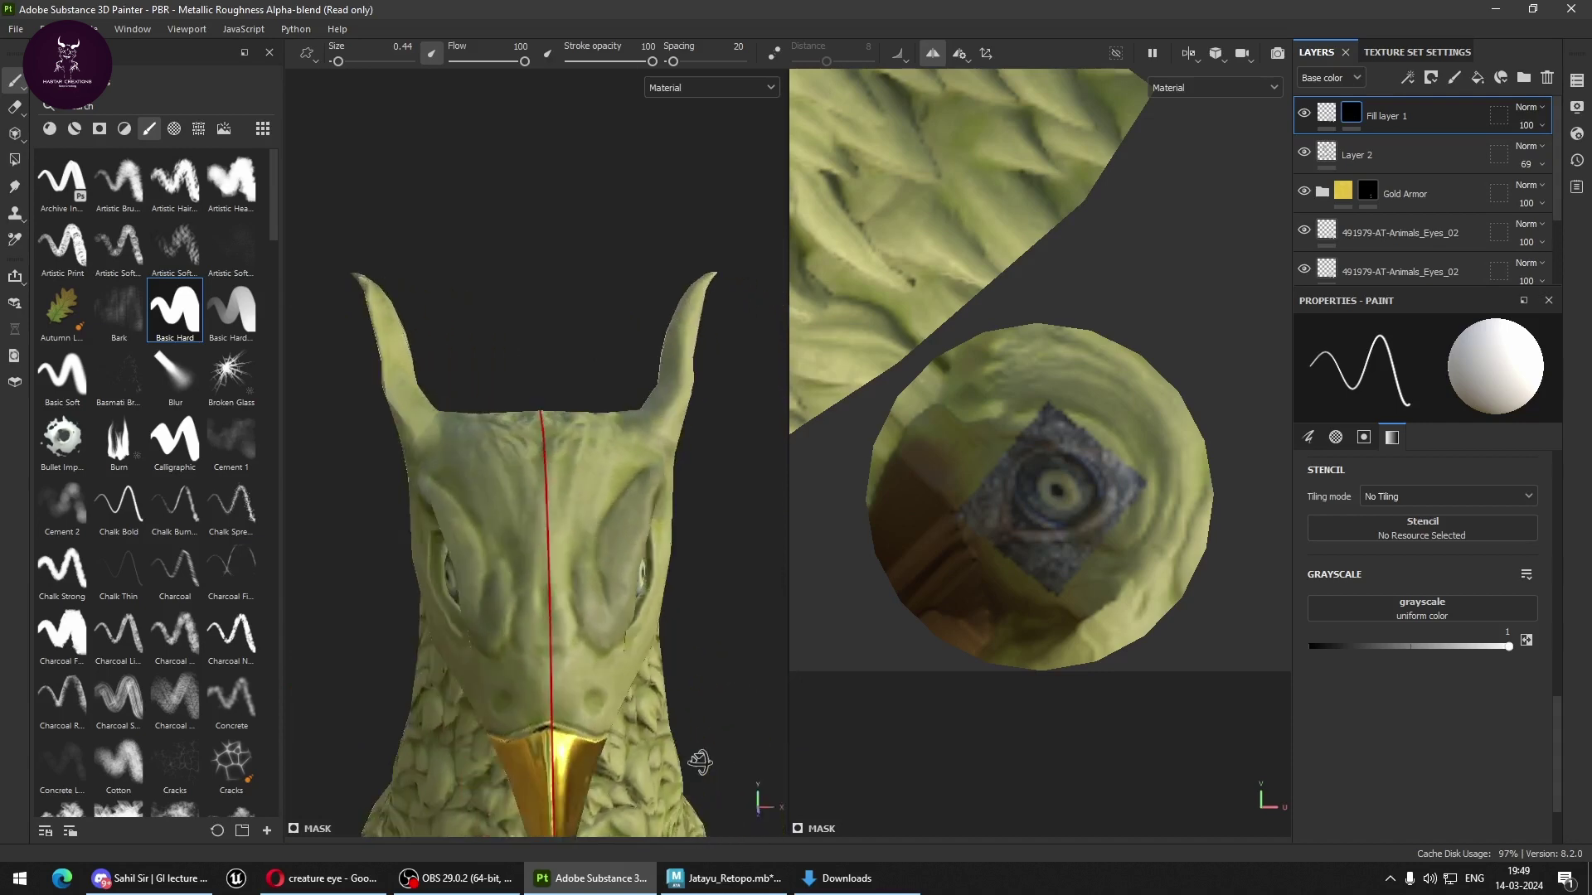
scroll(524, 648, up, 2)
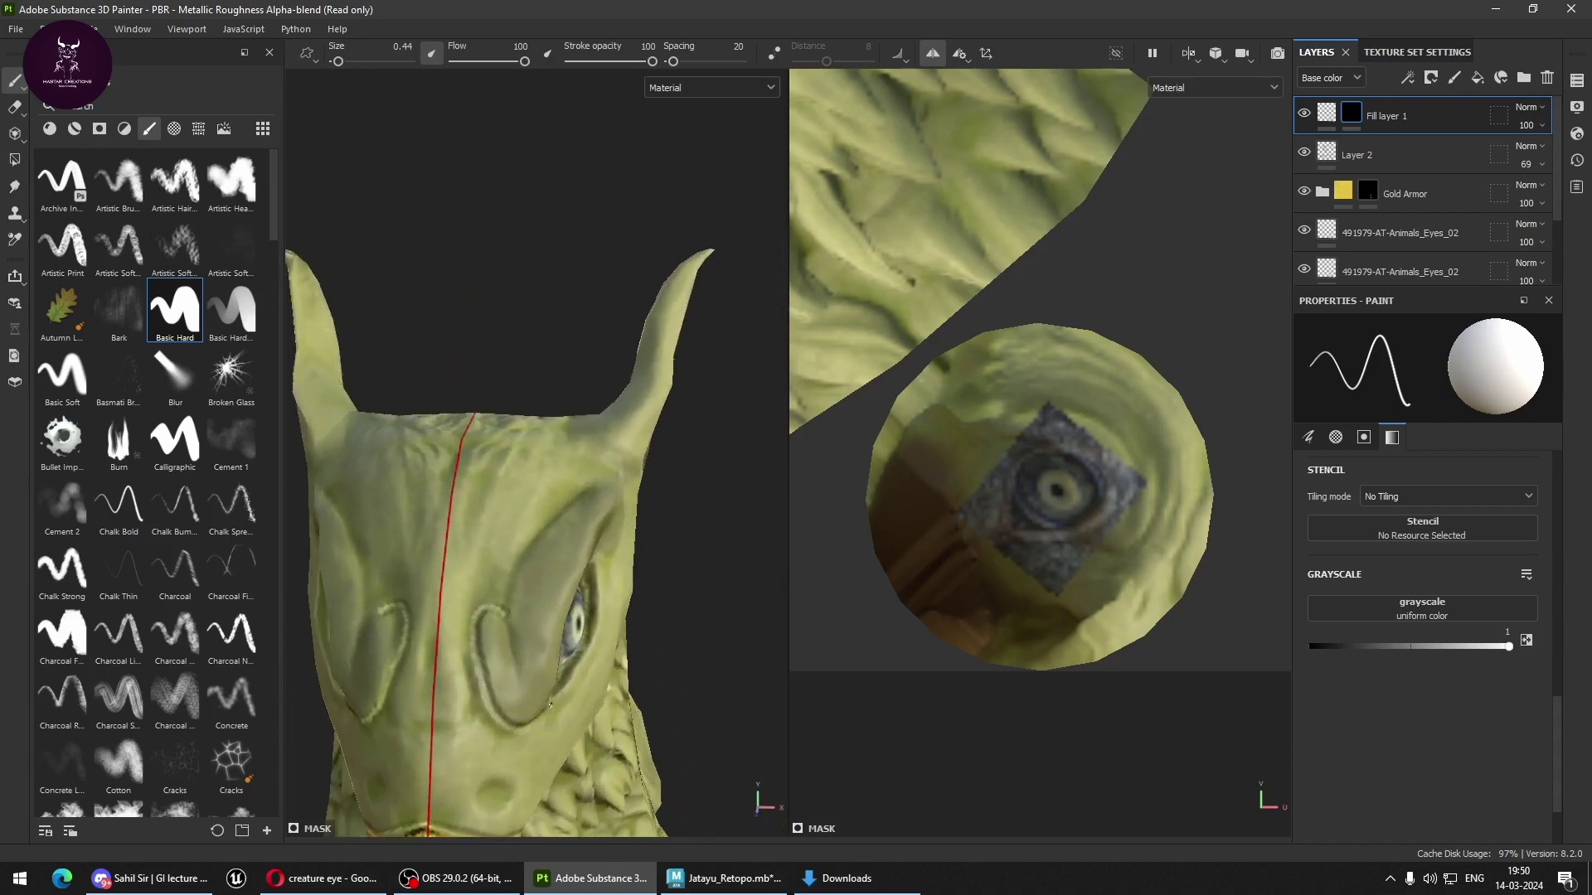
mouse_move(523, 670)
alt+mouse_down()
mouse_move(487, 617)
mouse_move(500, 610)
alt+mouse_up()
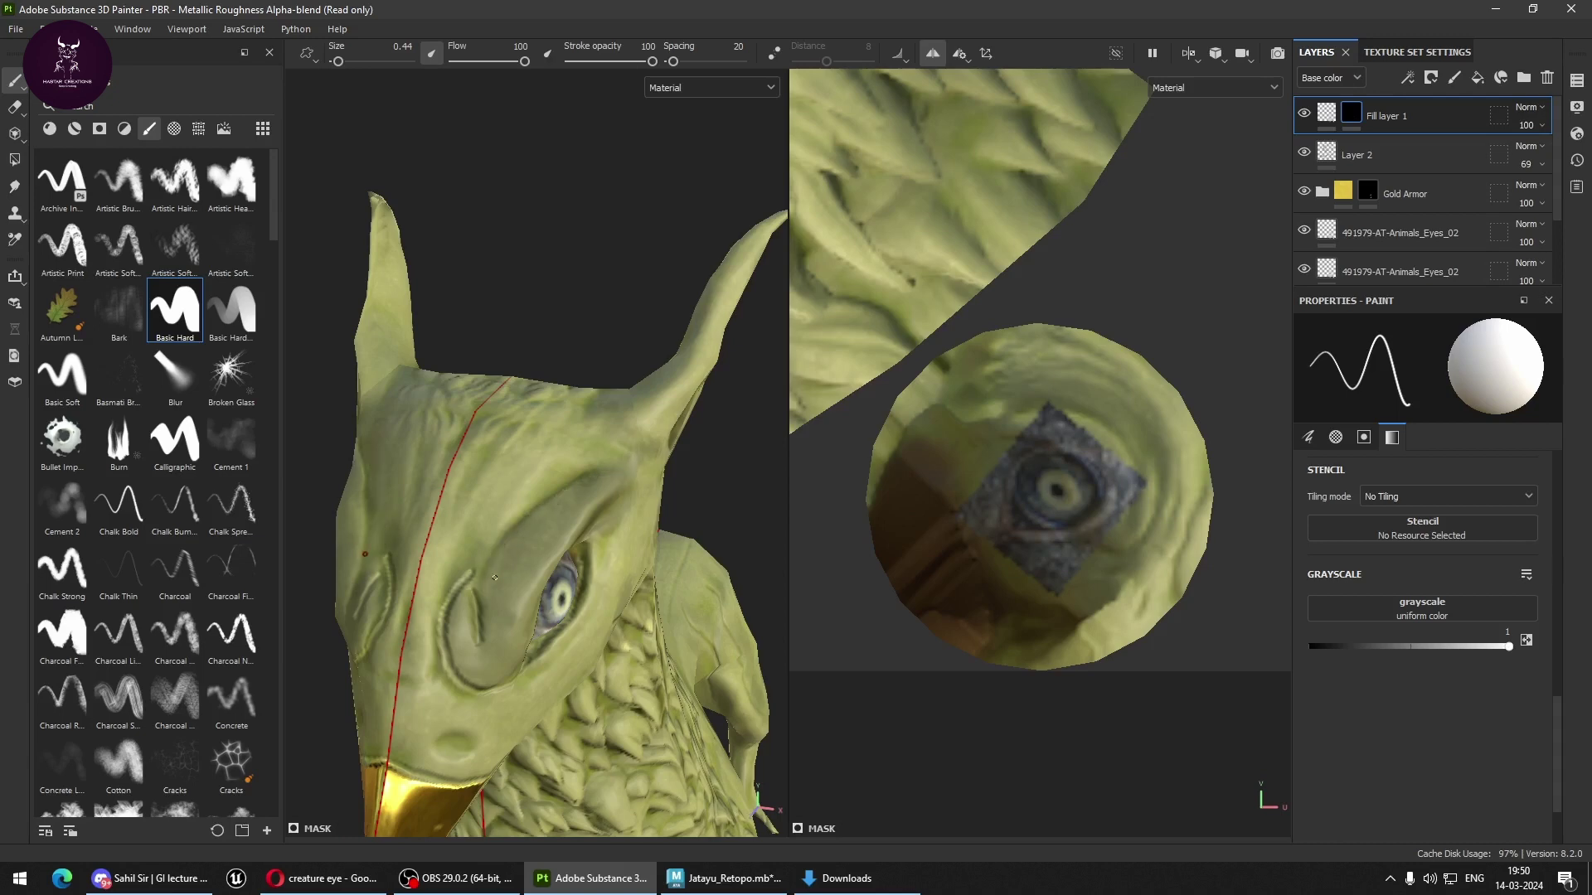
alt+drag(494, 577, 468, 539)
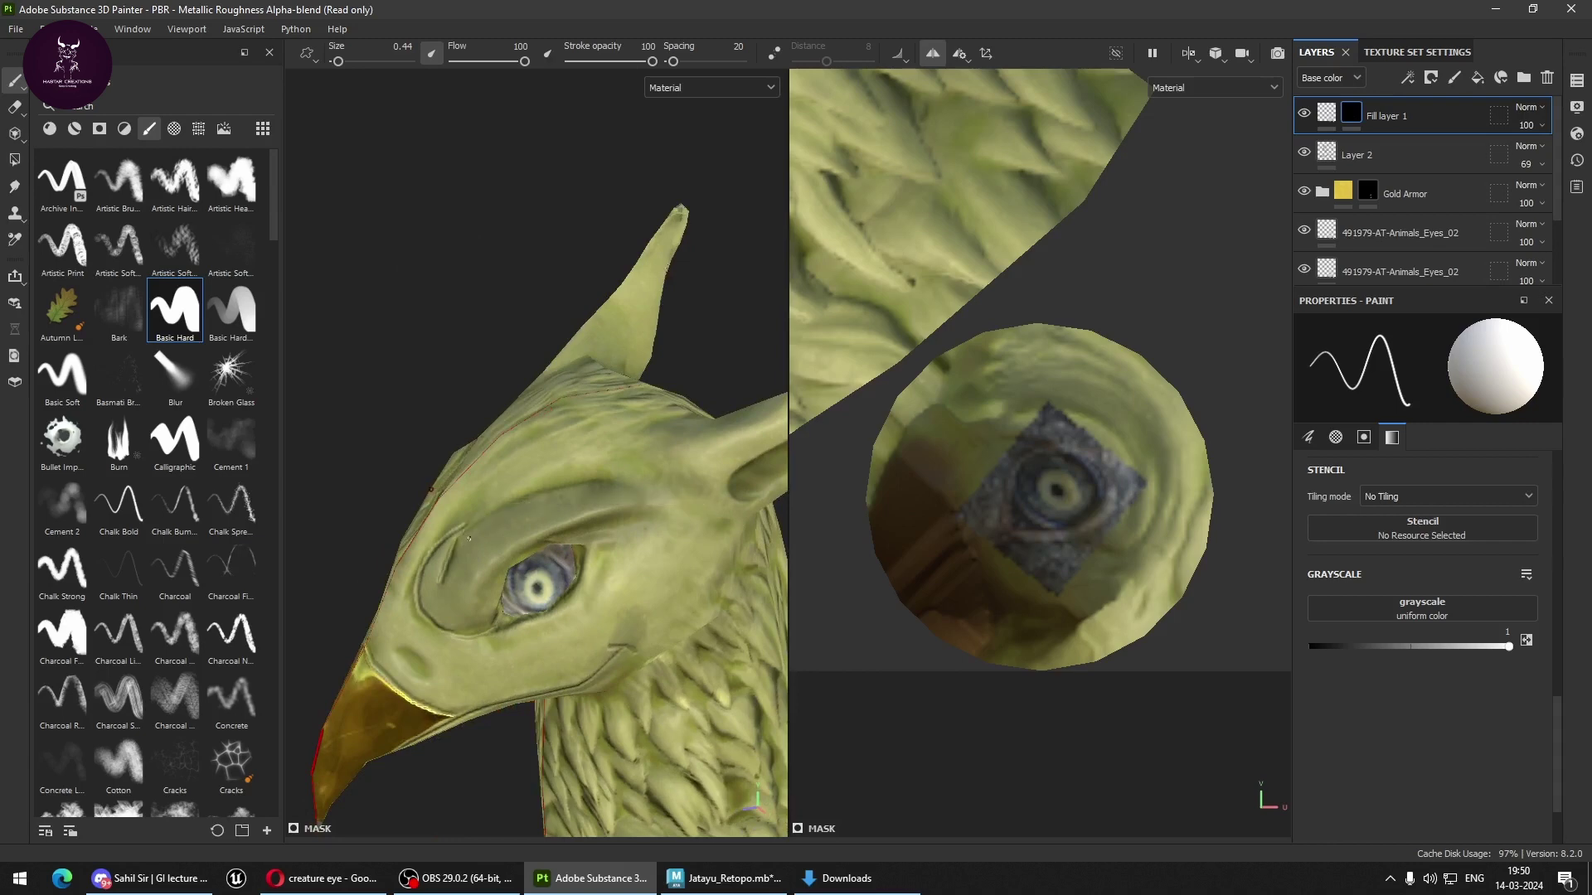
alt+drag(652, 517, 502, 510)
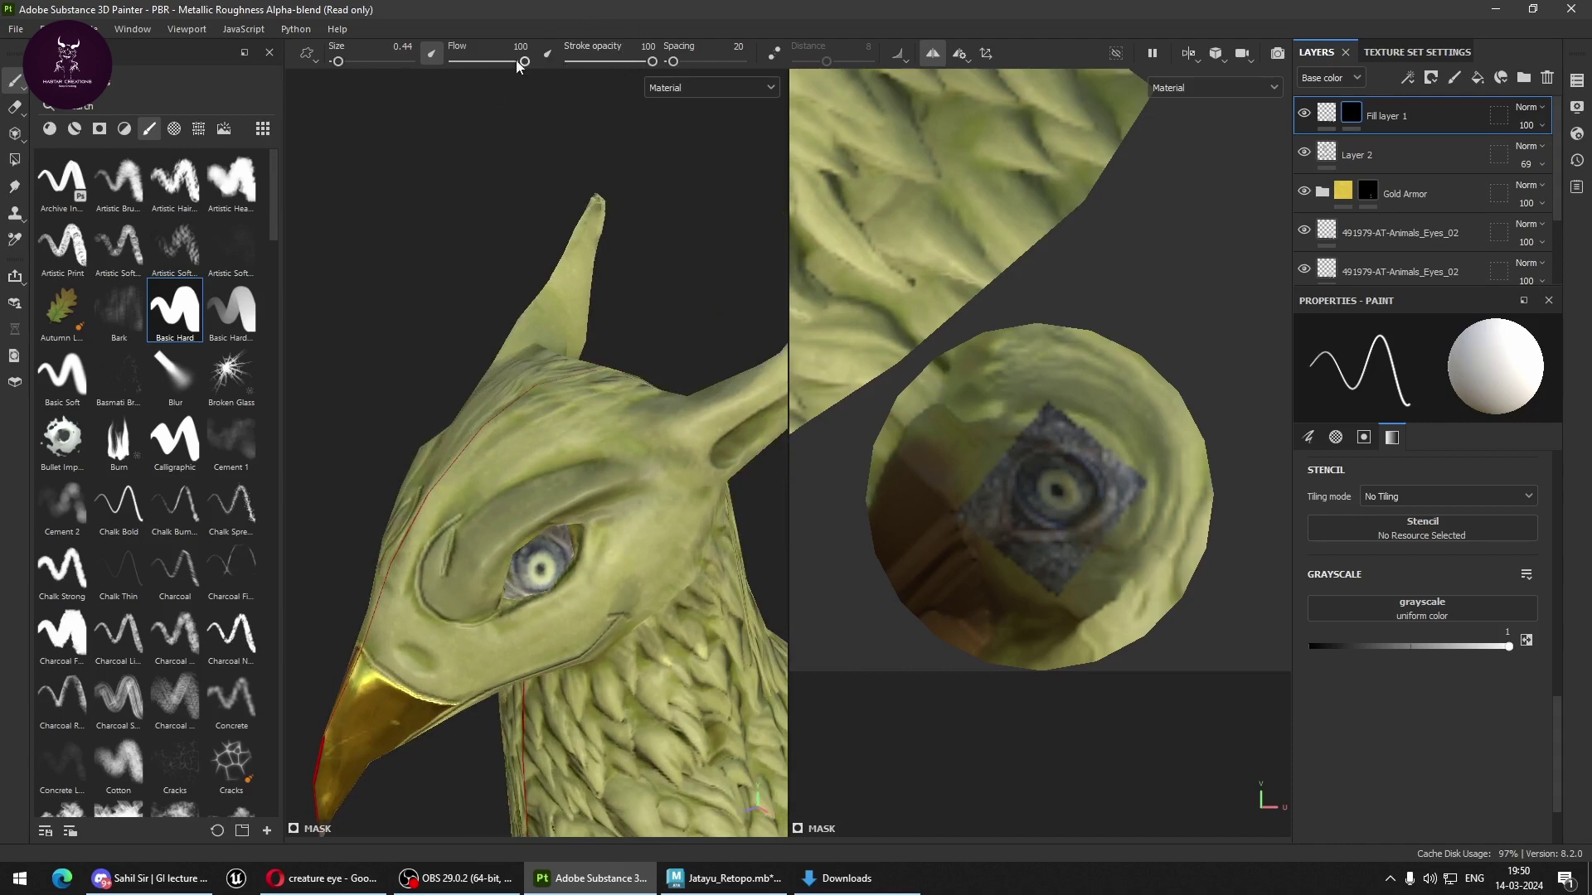
Lower the brush flow to 39 and bring the head into a front view.
drag(518, 63, 480, 62)
mouse_move(488, 504)
alt+mouse_down()
mouse_move(488, 529)
mouse_move(649, 449)
alt+mouse_up()
alt+drag(528, 511, 572, 533)
Paint mirrored lines from the forehead spirals to the brow, plus a ridge below the horn.
drag(568, 467, 580, 421)
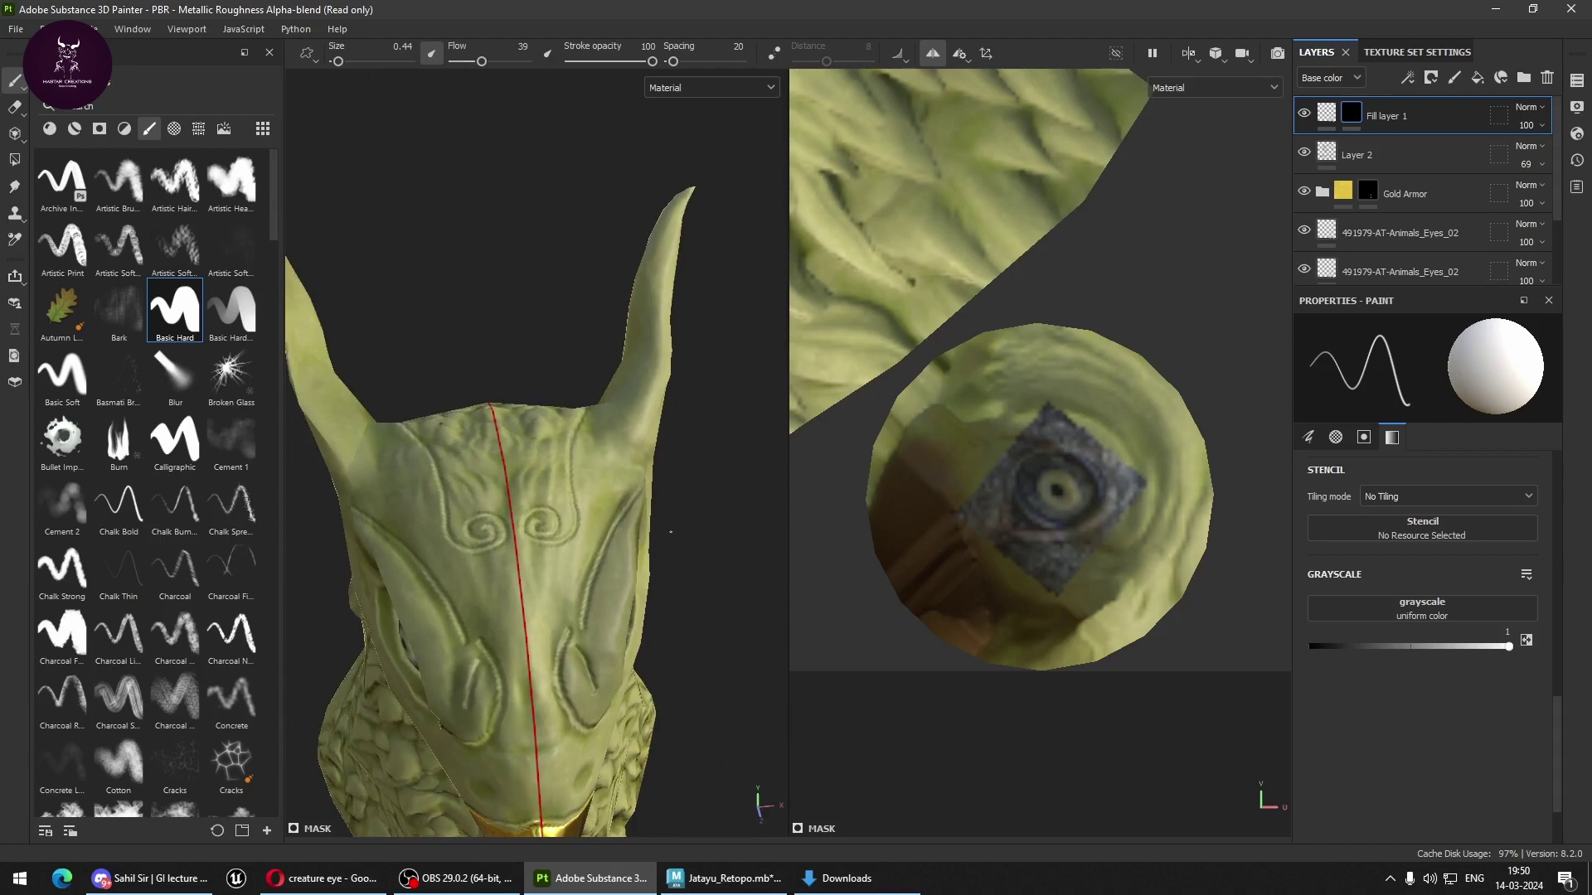
alt+drag(670, 532, 613, 539)
drag(550, 473, 612, 393)
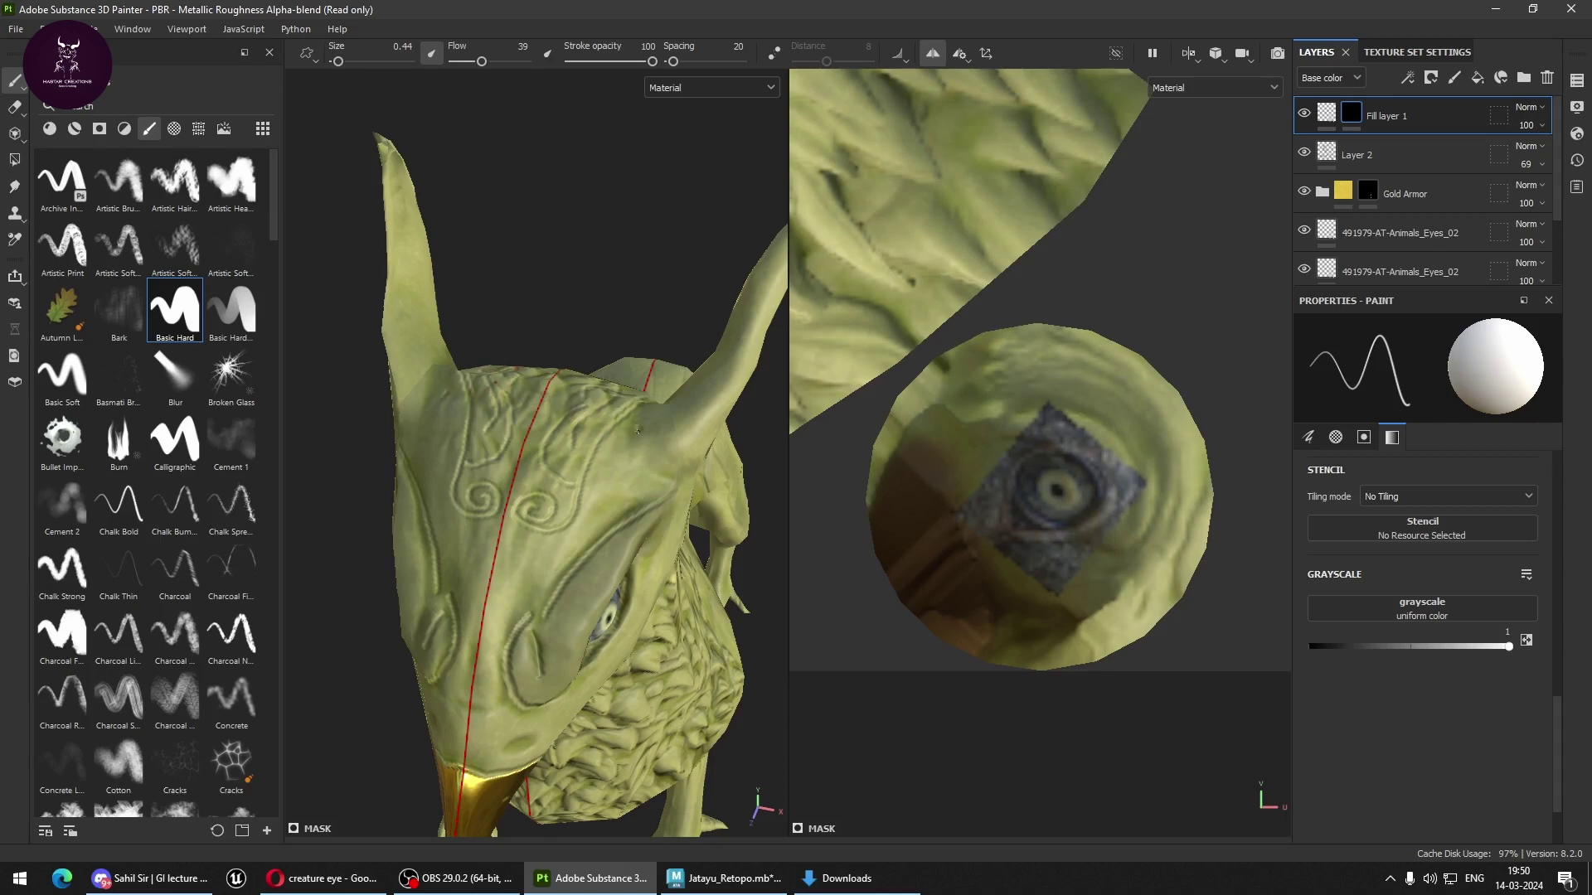
drag(637, 431, 665, 481)
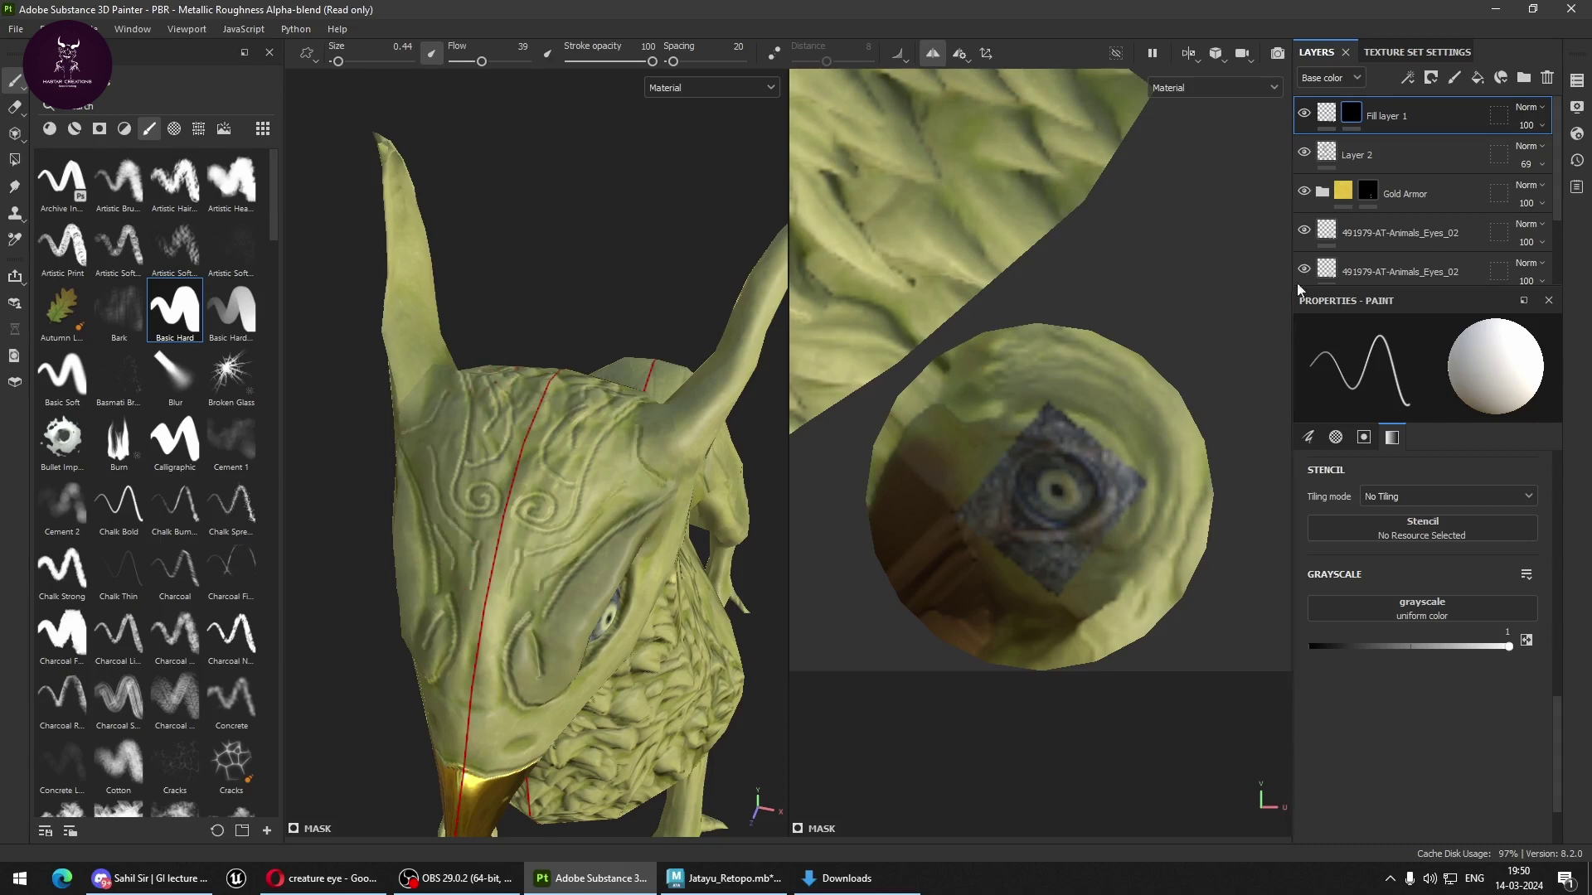
Hide Fill layer 1, Layer 2, Animals_Eyes, Gold Armor and Layer 1 to show the bare model.
click(1305, 113)
click(1304, 152)
click(1304, 230)
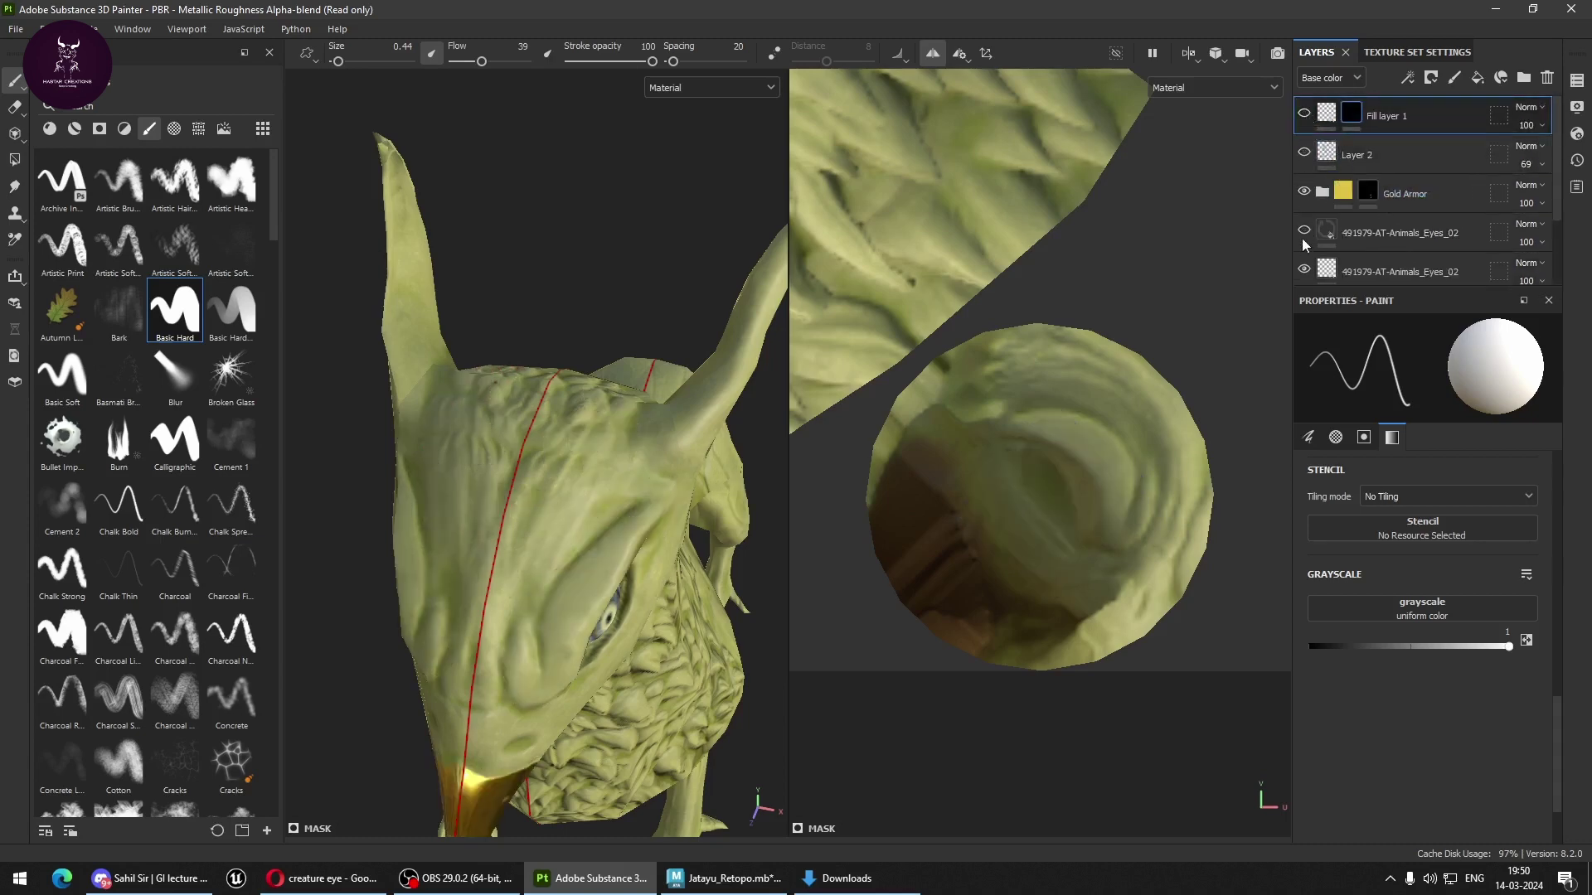
click(1304, 192)
scroll(1306, 249, down, 2)
click(1304, 253)
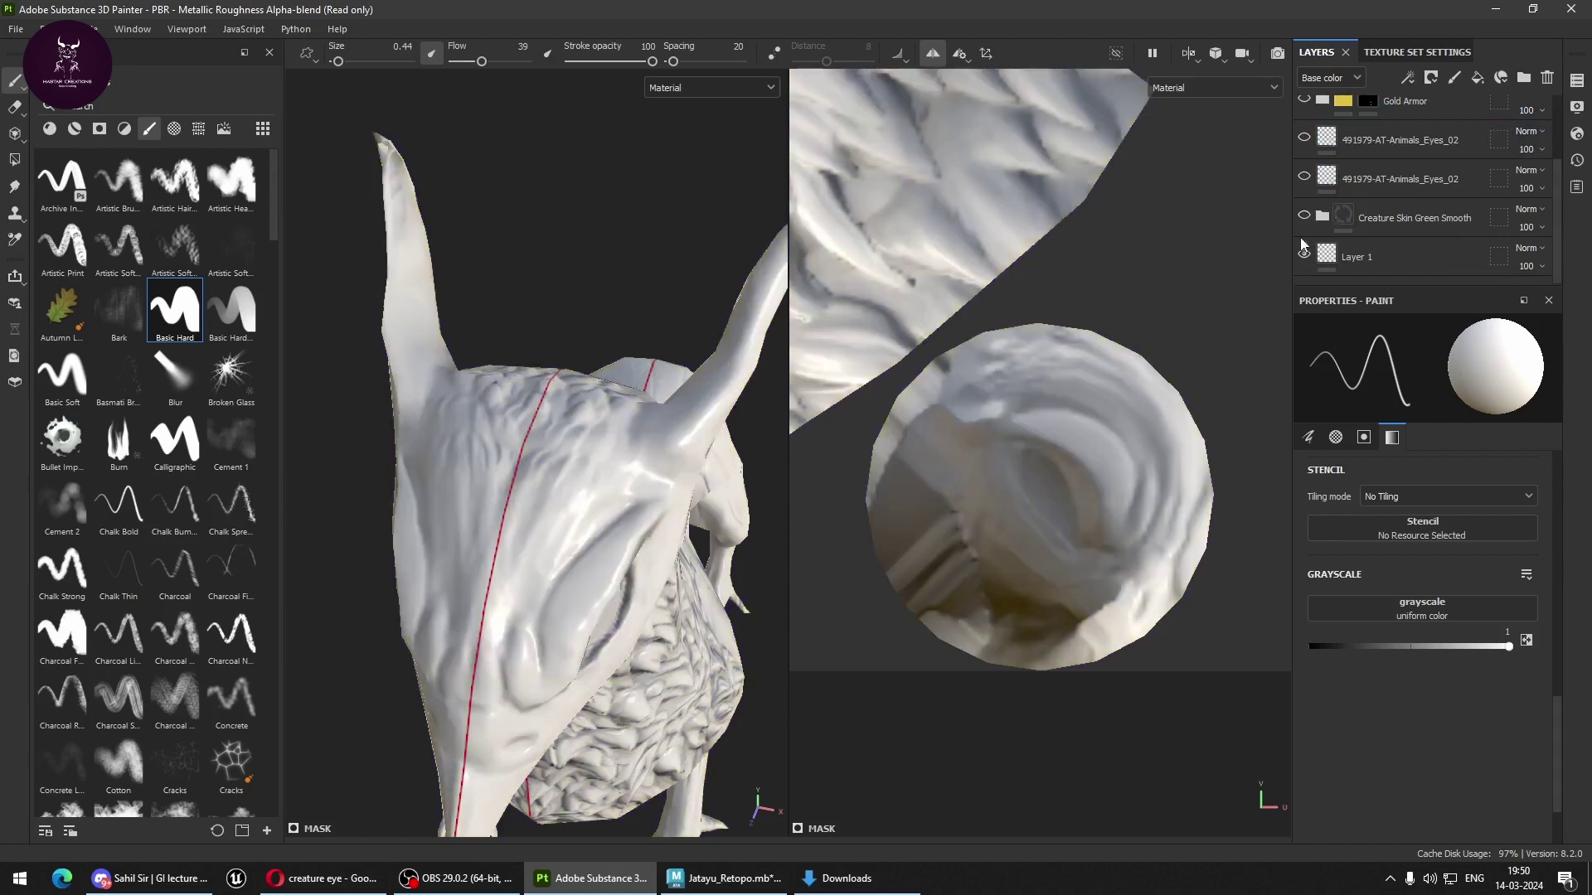
scroll(999, 389, down, 2)
scroll(1279, 210, down, 2)
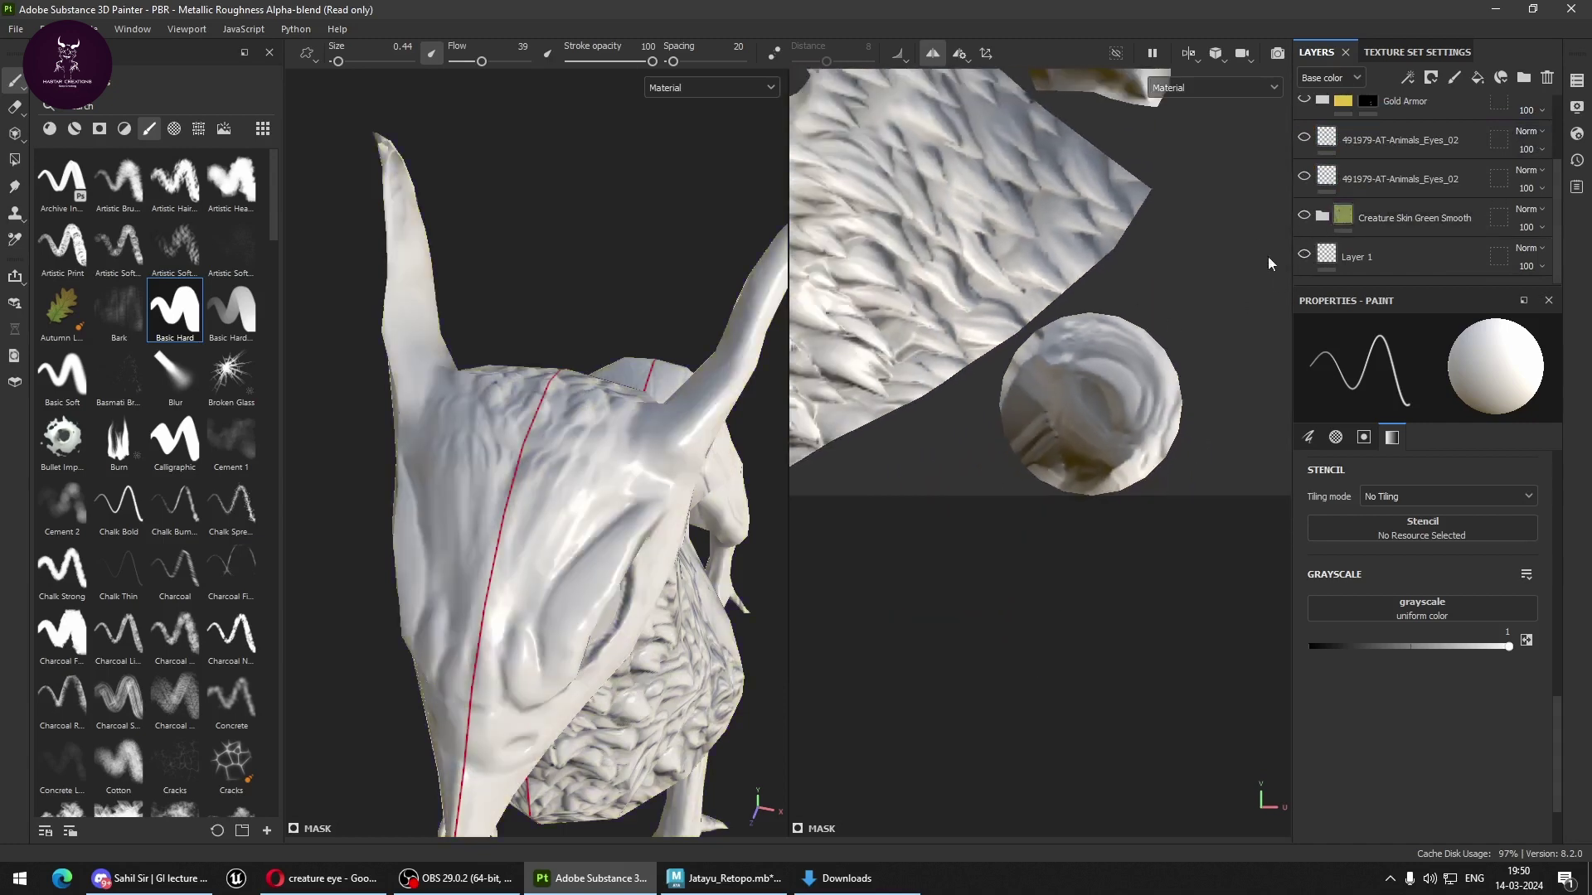
alt+drag(650, 494, 462, 393)
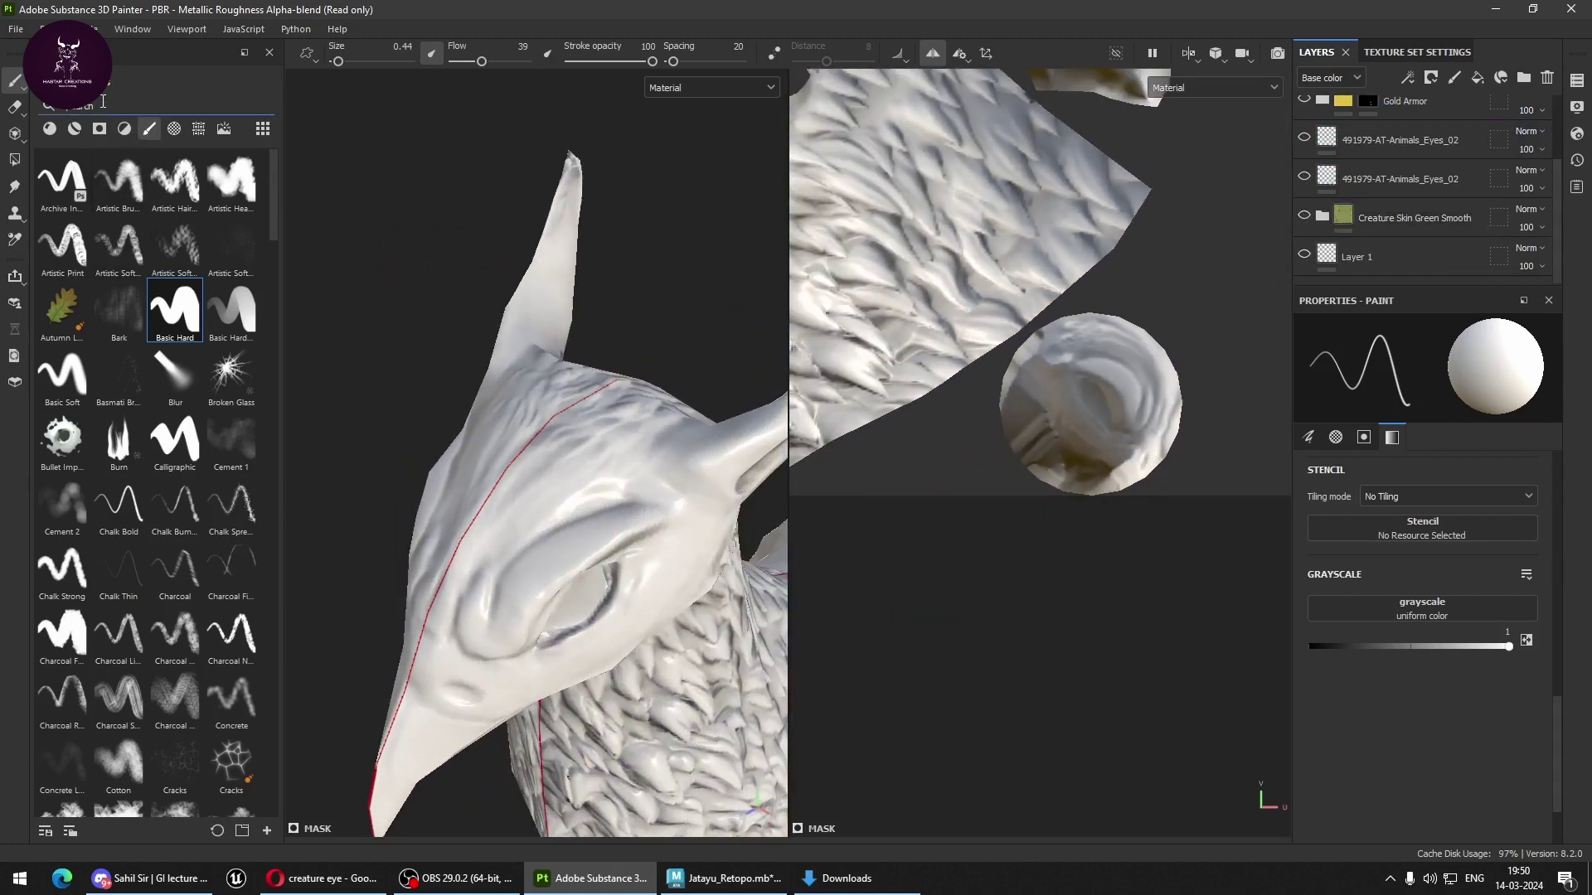
Find the Gold Armor smart material in the shelf and apply it to the mesh.
text(glit)
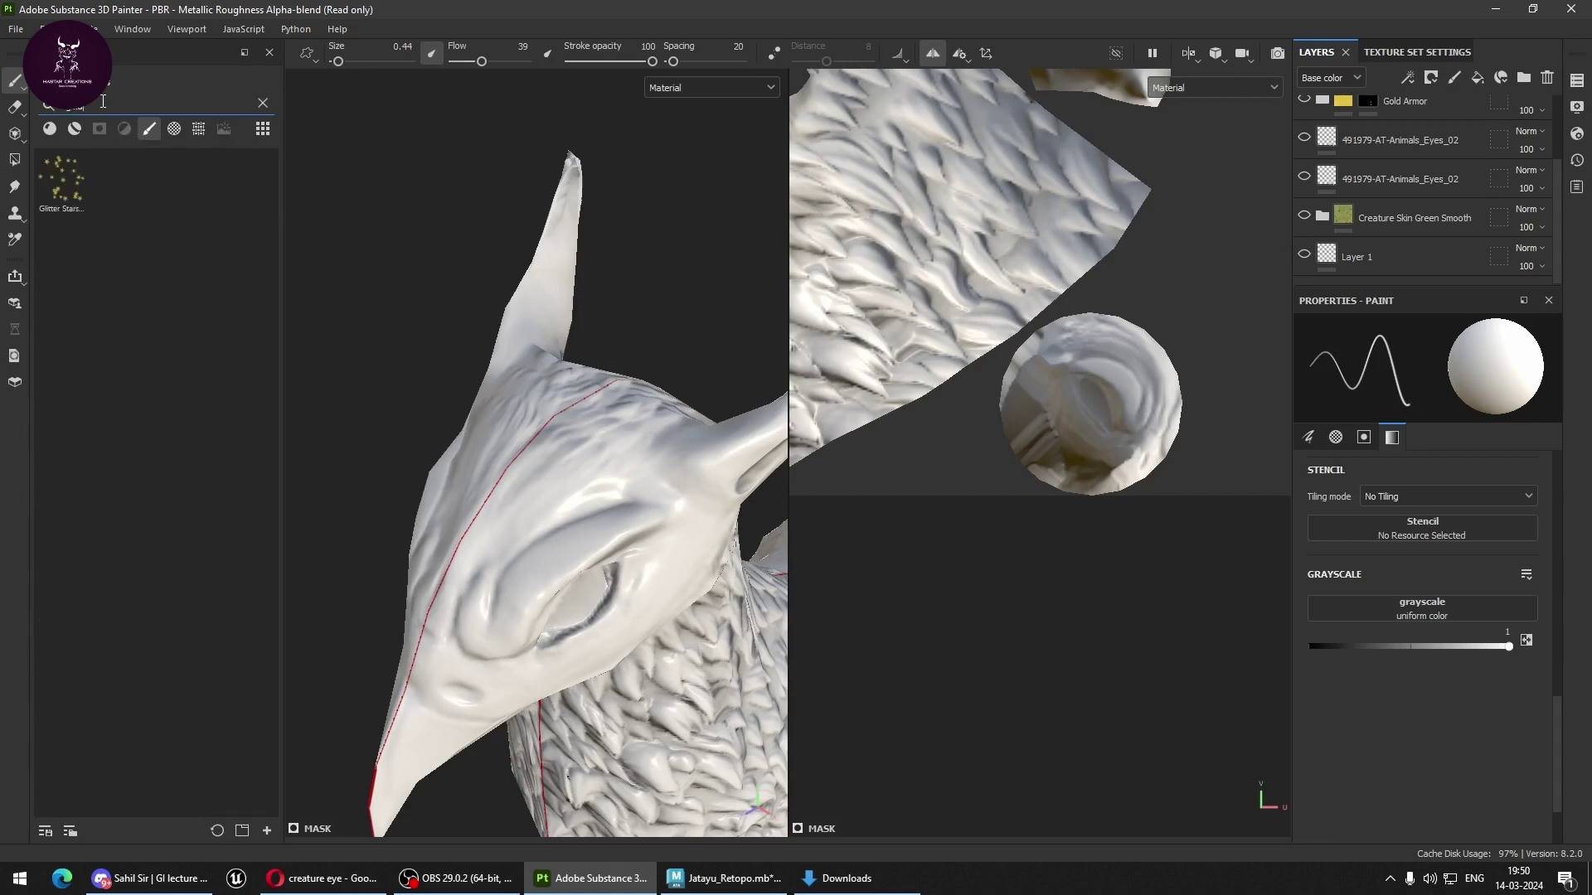
click(75, 129)
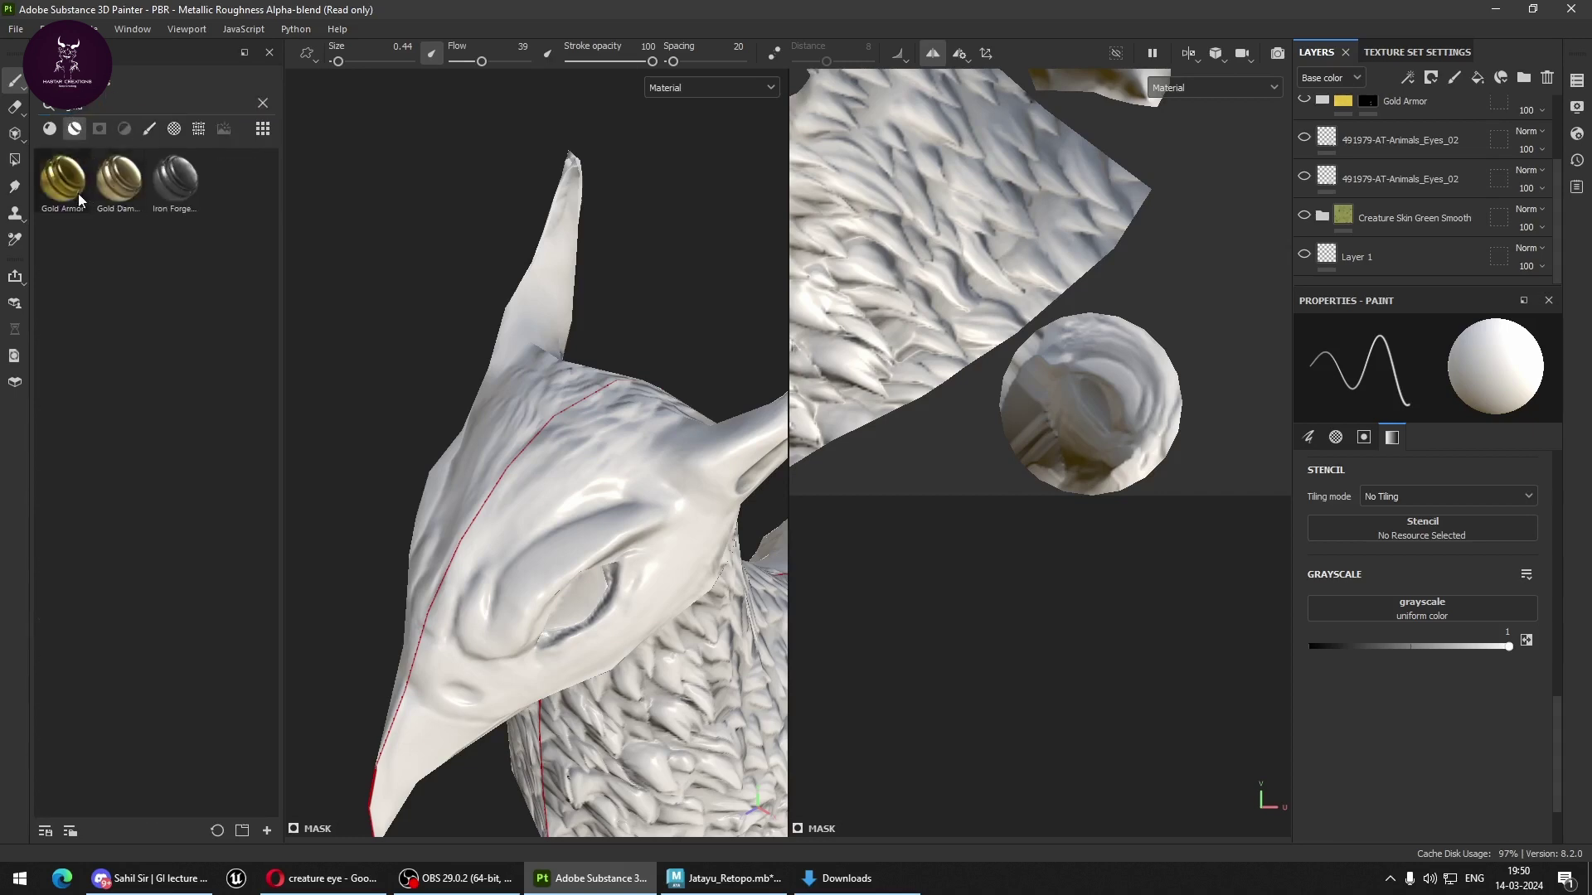
drag(62, 192, 509, 412)
drag(587, 457, 559, 539)
scroll(1400, 174, up, 3)
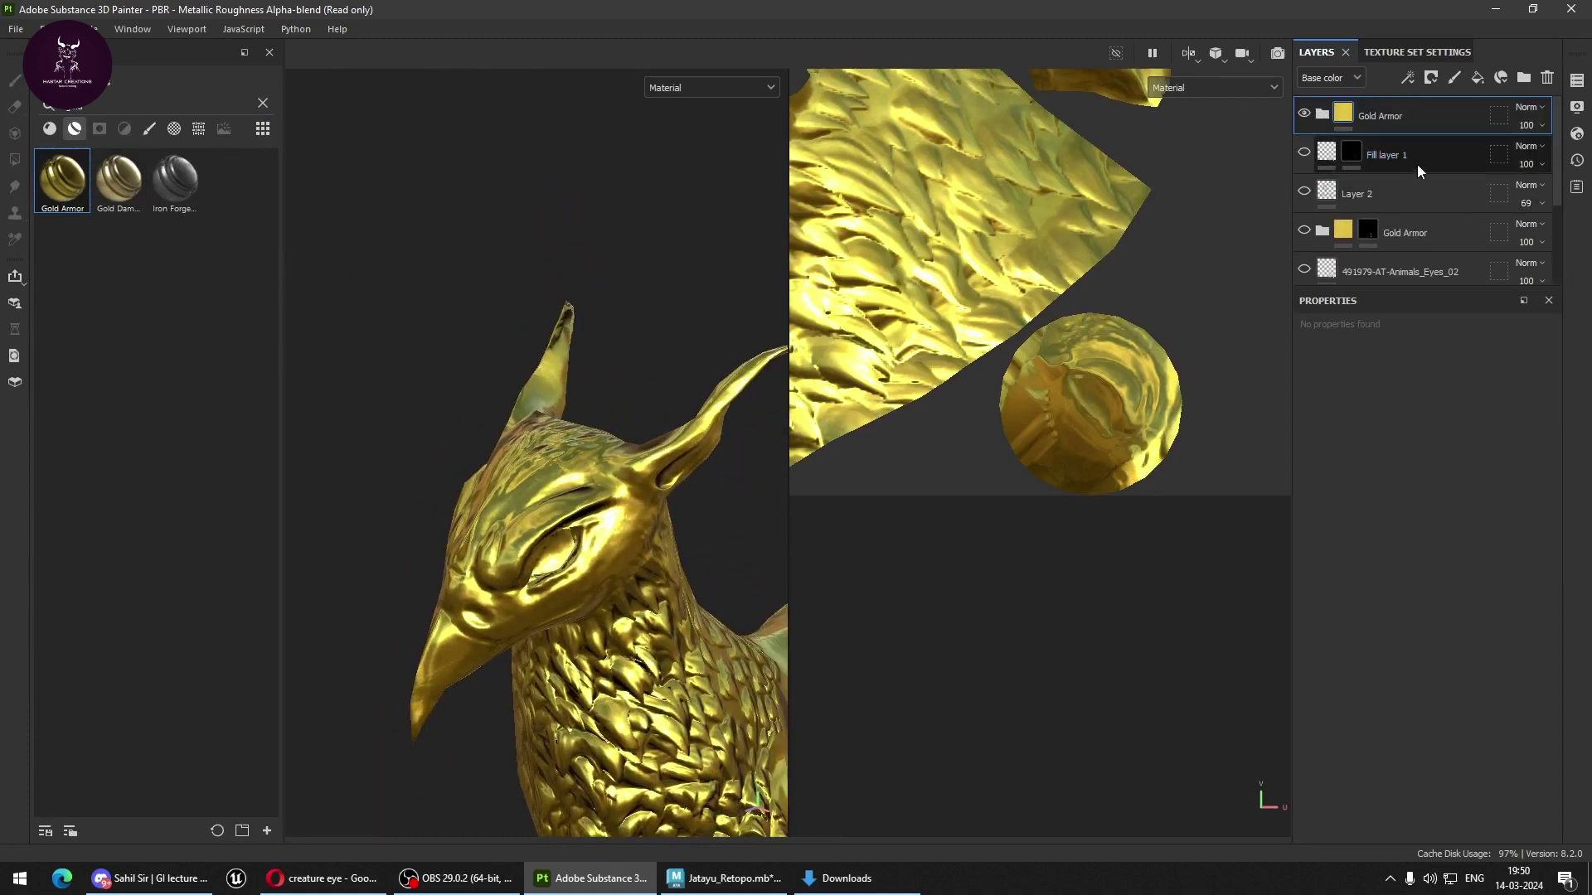
Move Fill layer 1 to the top, set its height to -0.0531, and delete the new Gold Armor folder.
drag(1425, 158, 1421, 111)
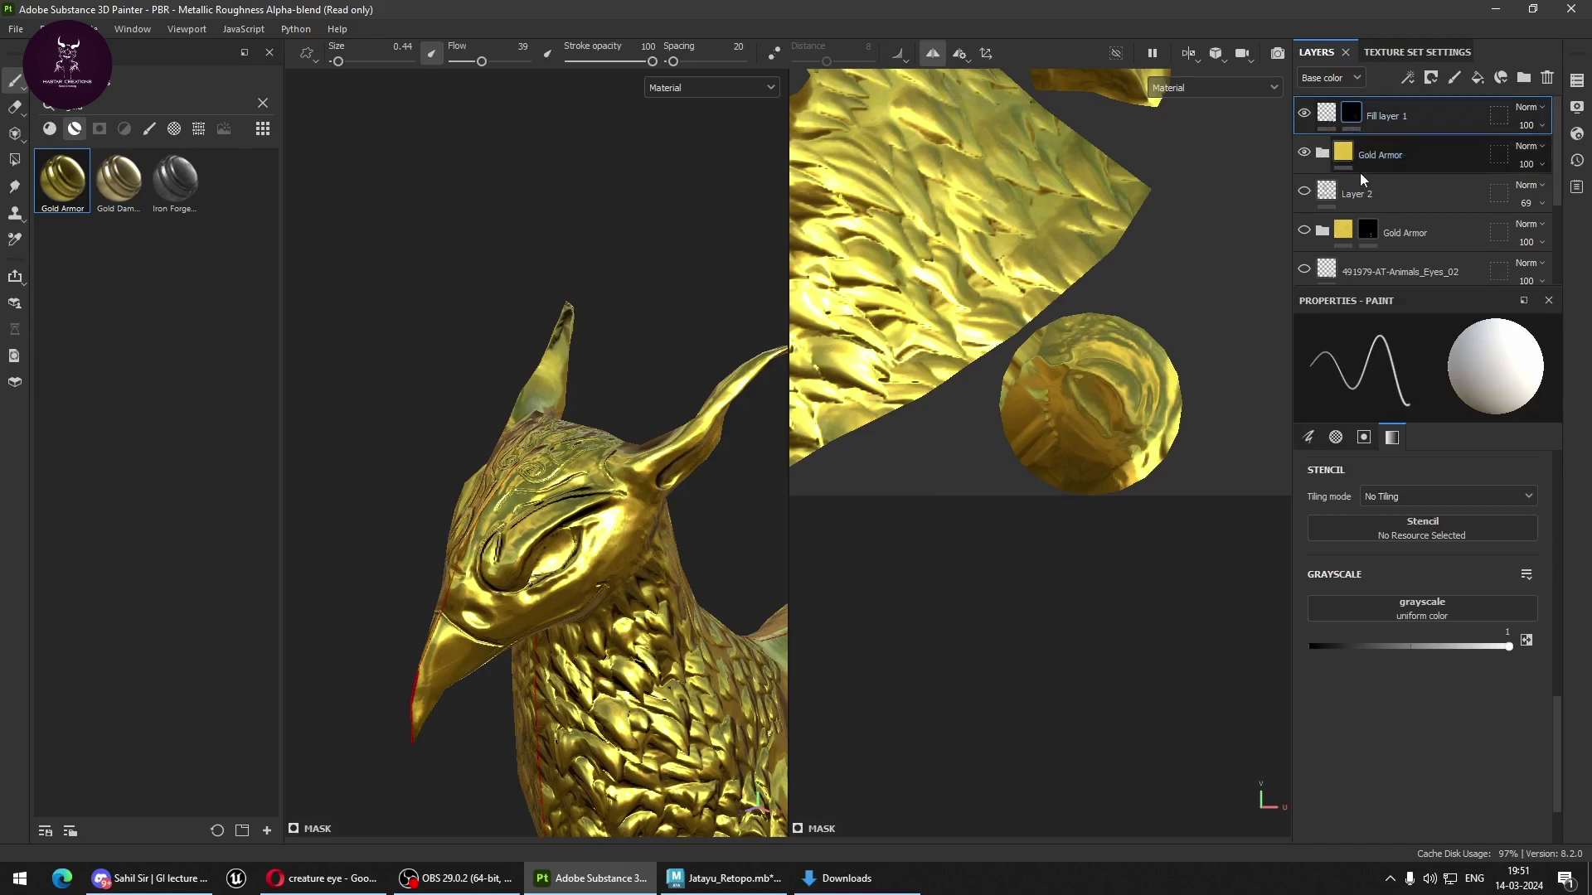
mouse_move(743, 433)
alt+mouse_down()
mouse_move(638, 561)
mouse_move(574, 426)
mouse_move(548, 415)
alt+mouse_up()
scroll(639, 561, up, 3)
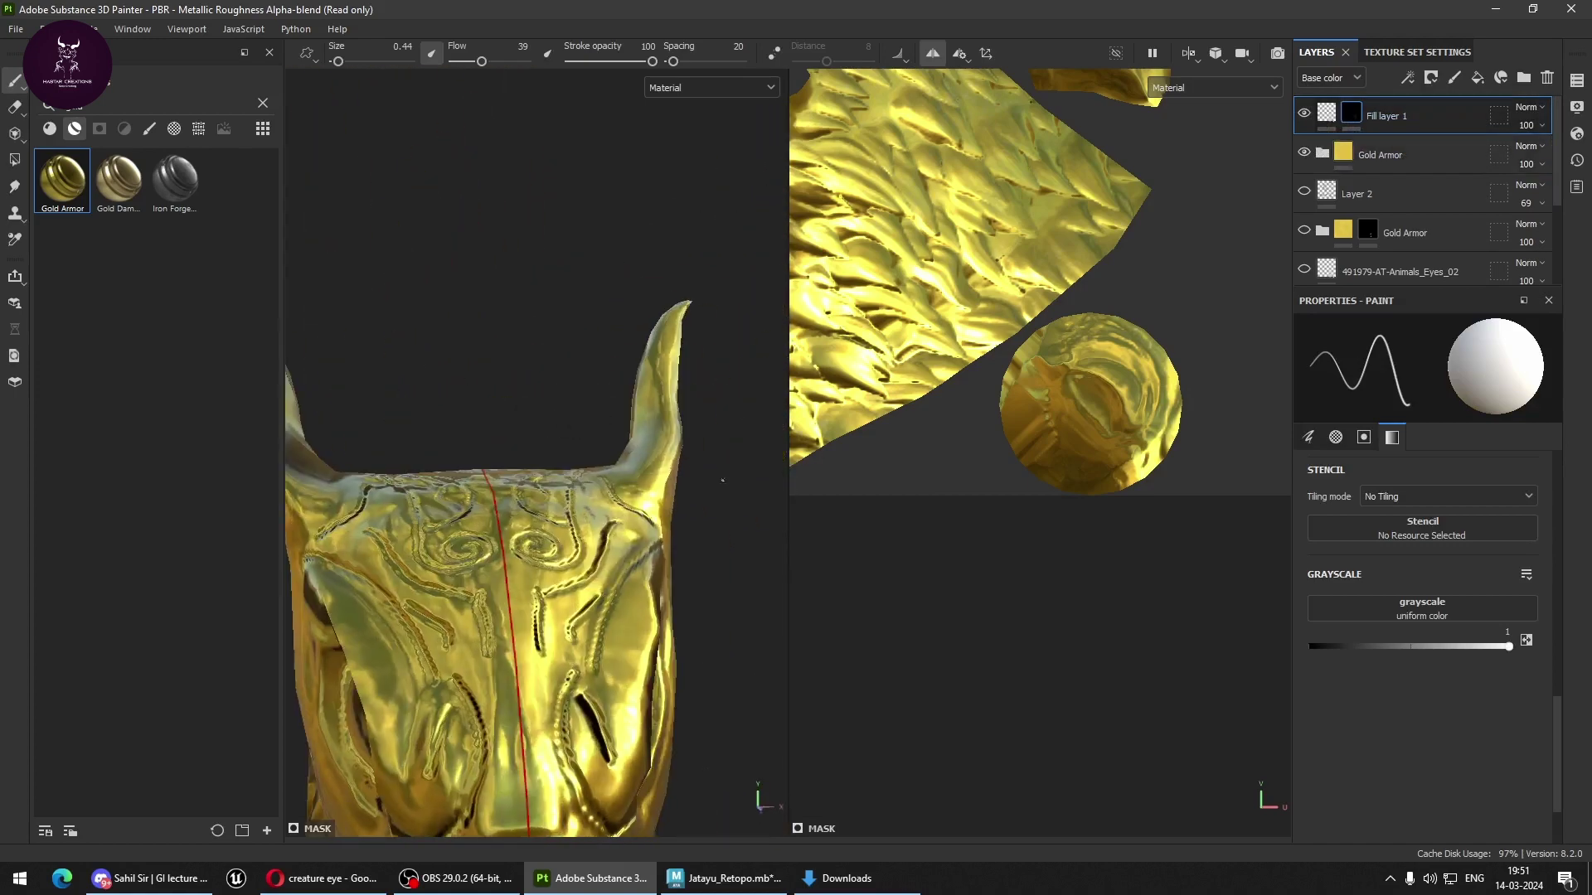
click(1330, 118)
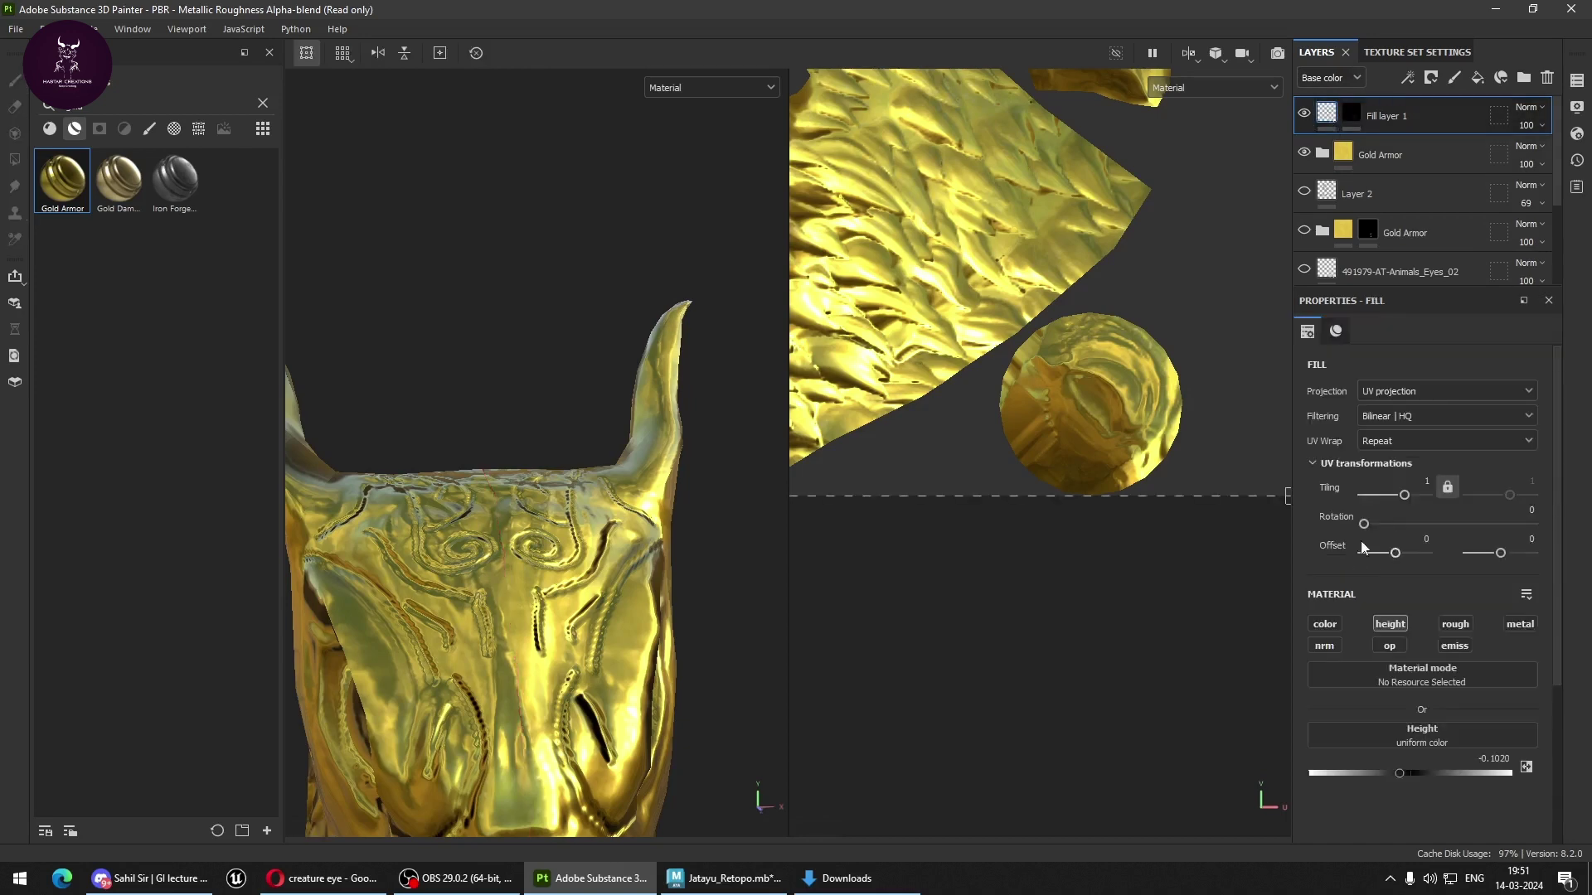
drag(1402, 771, 1404, 775)
mouse_move(609, 737)
alt+mouse_down()
mouse_move(628, 739)
mouse_move(517, 773)
mouse_move(481, 659)
mouse_move(575, 728)
alt+mouse_up()
alt+middle_drag(576, 728, 614, 667)
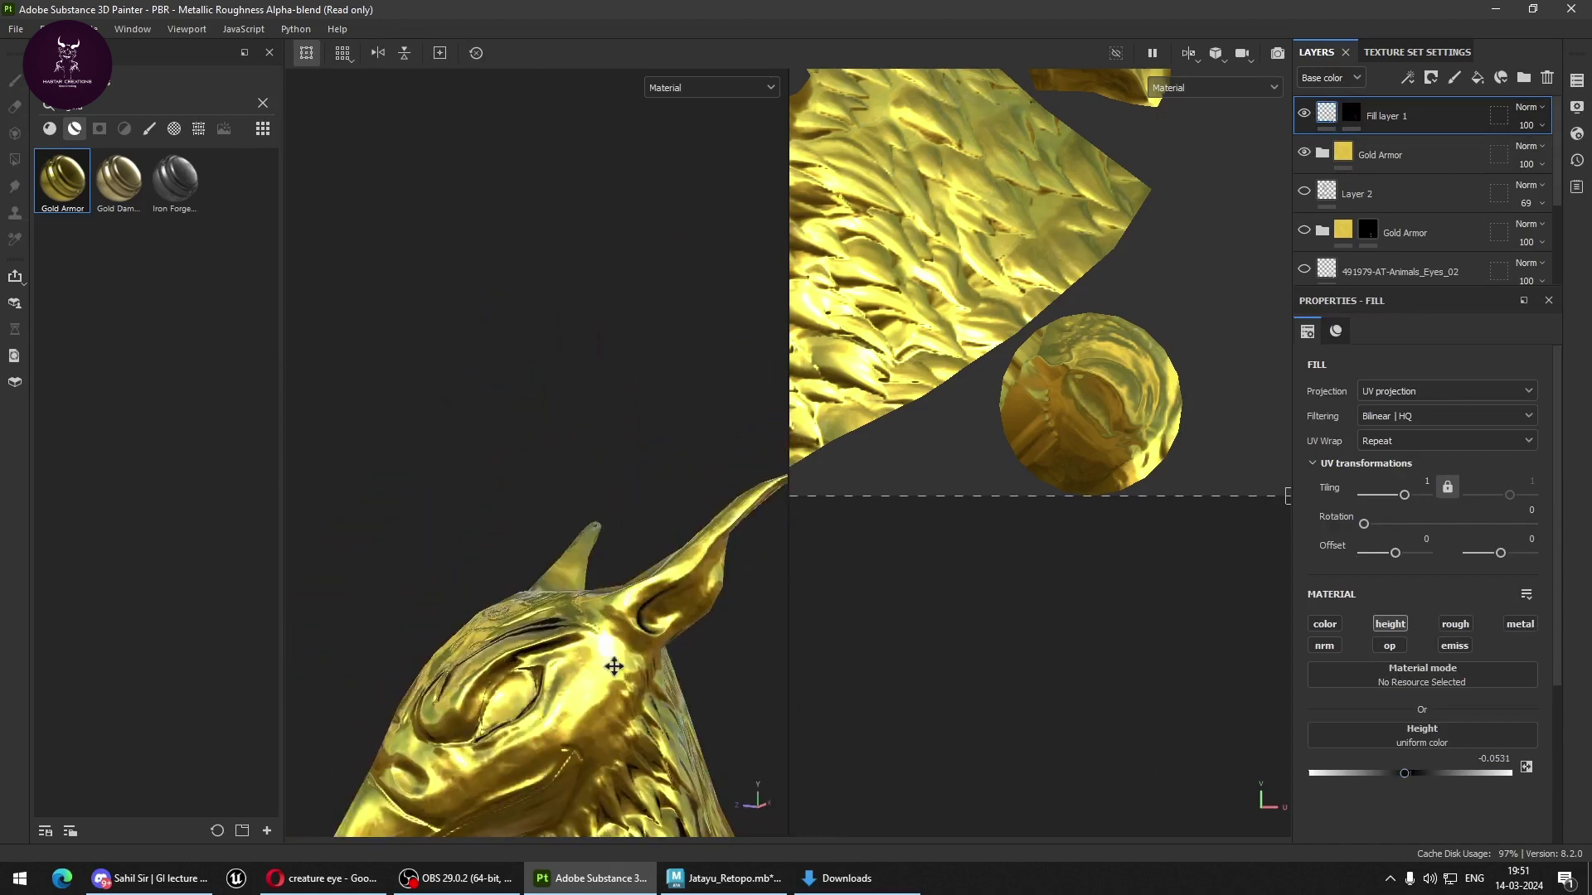
alt+drag(613, 667, 673, 477)
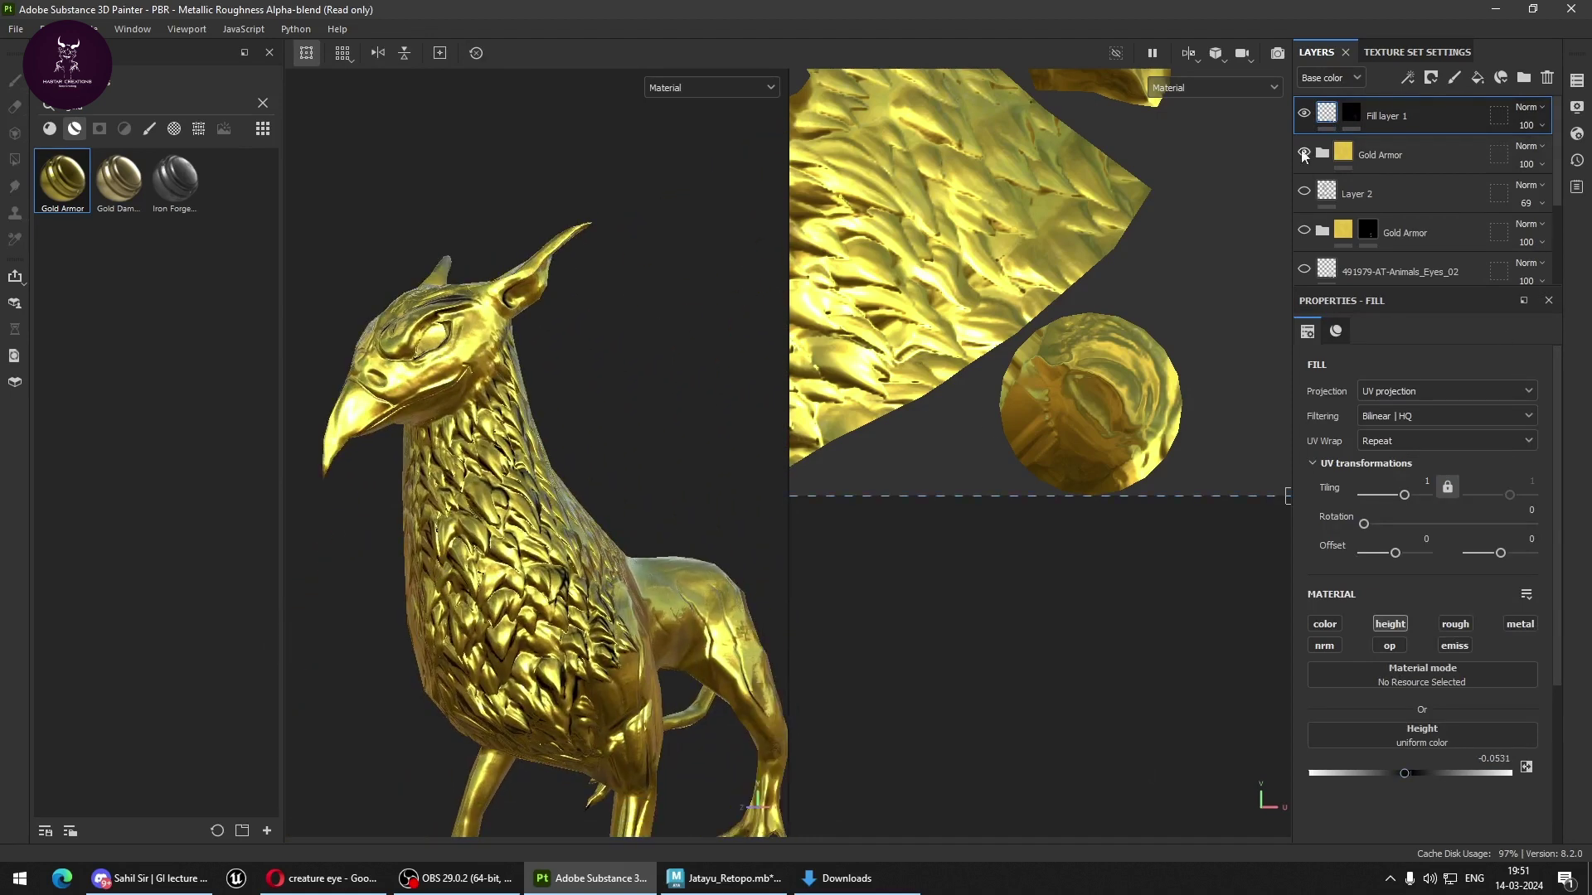
click(1403, 148)
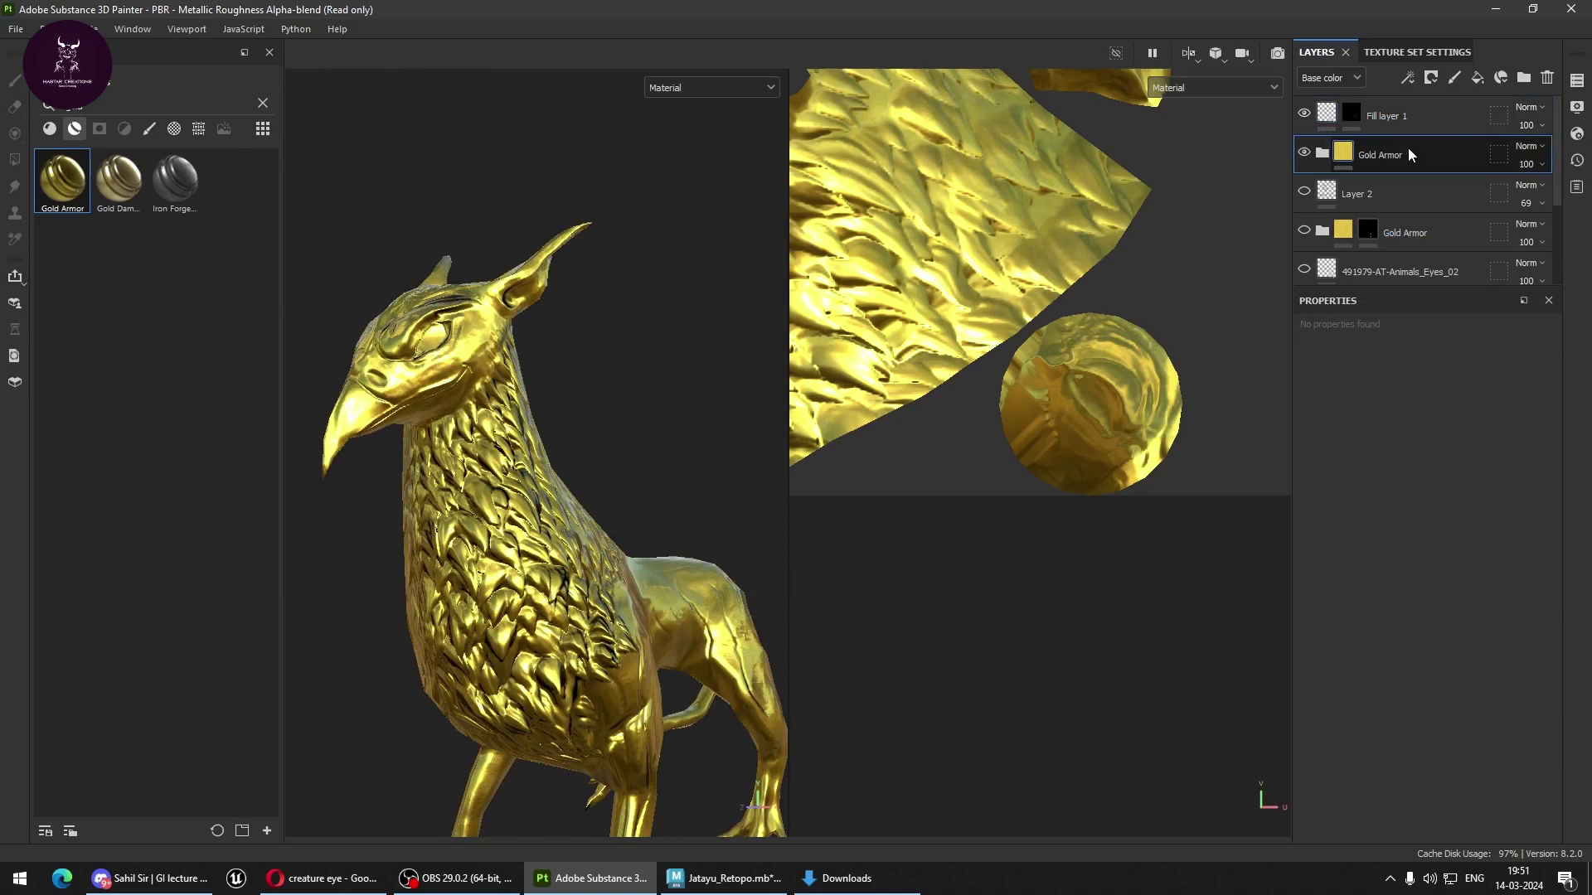
click(1547, 81)
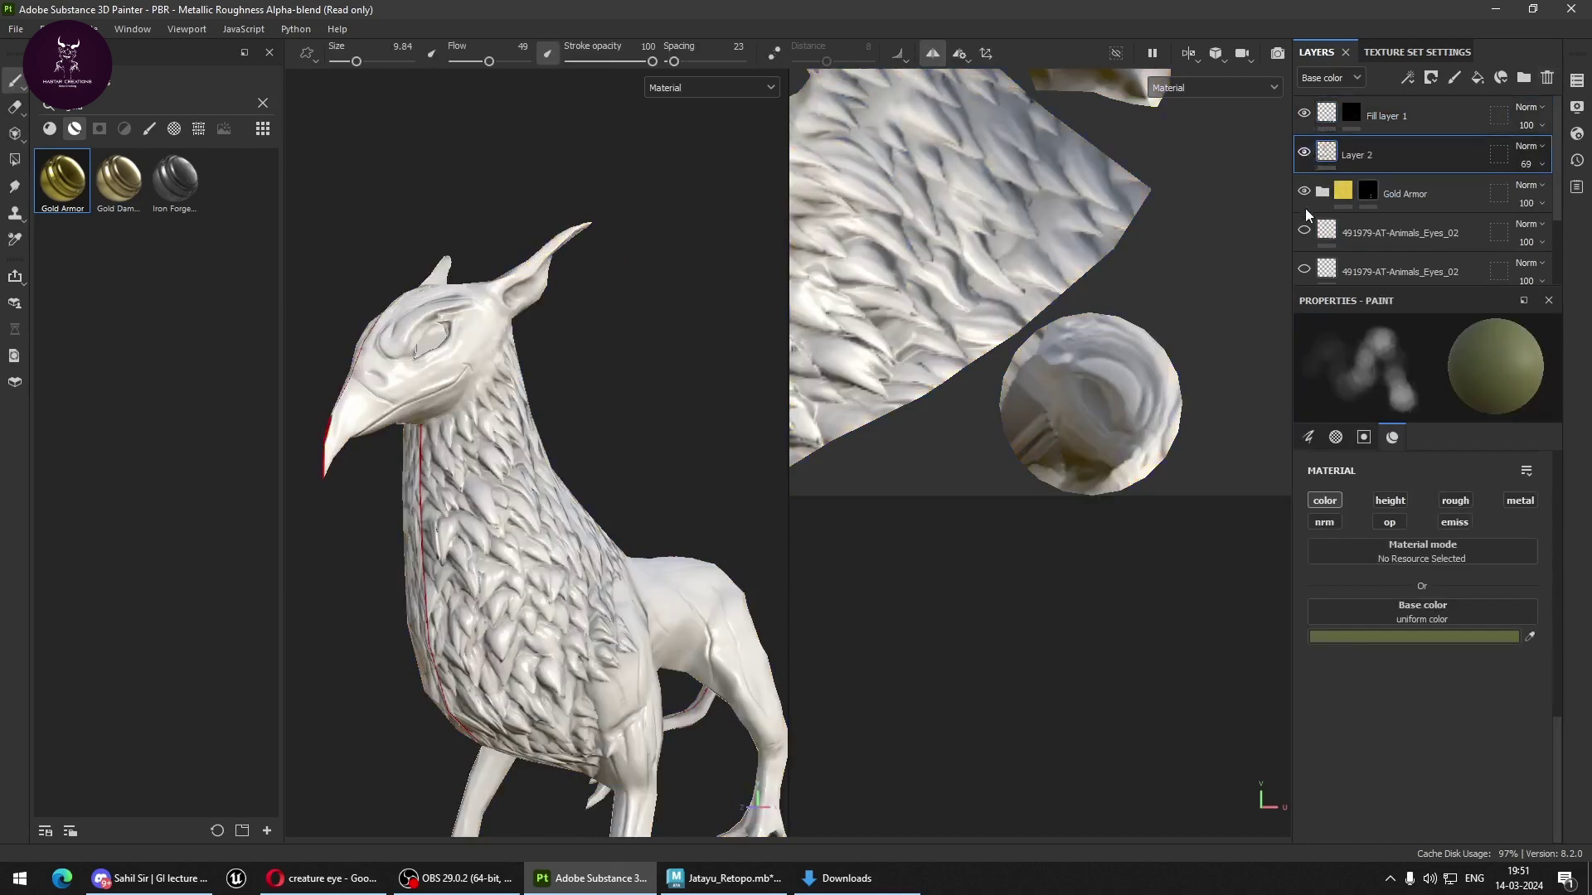
Make the eye texture layers and the green skin layer visible again.
click(1304, 232)
click(1304, 271)
scroll(1305, 189, down, 2)
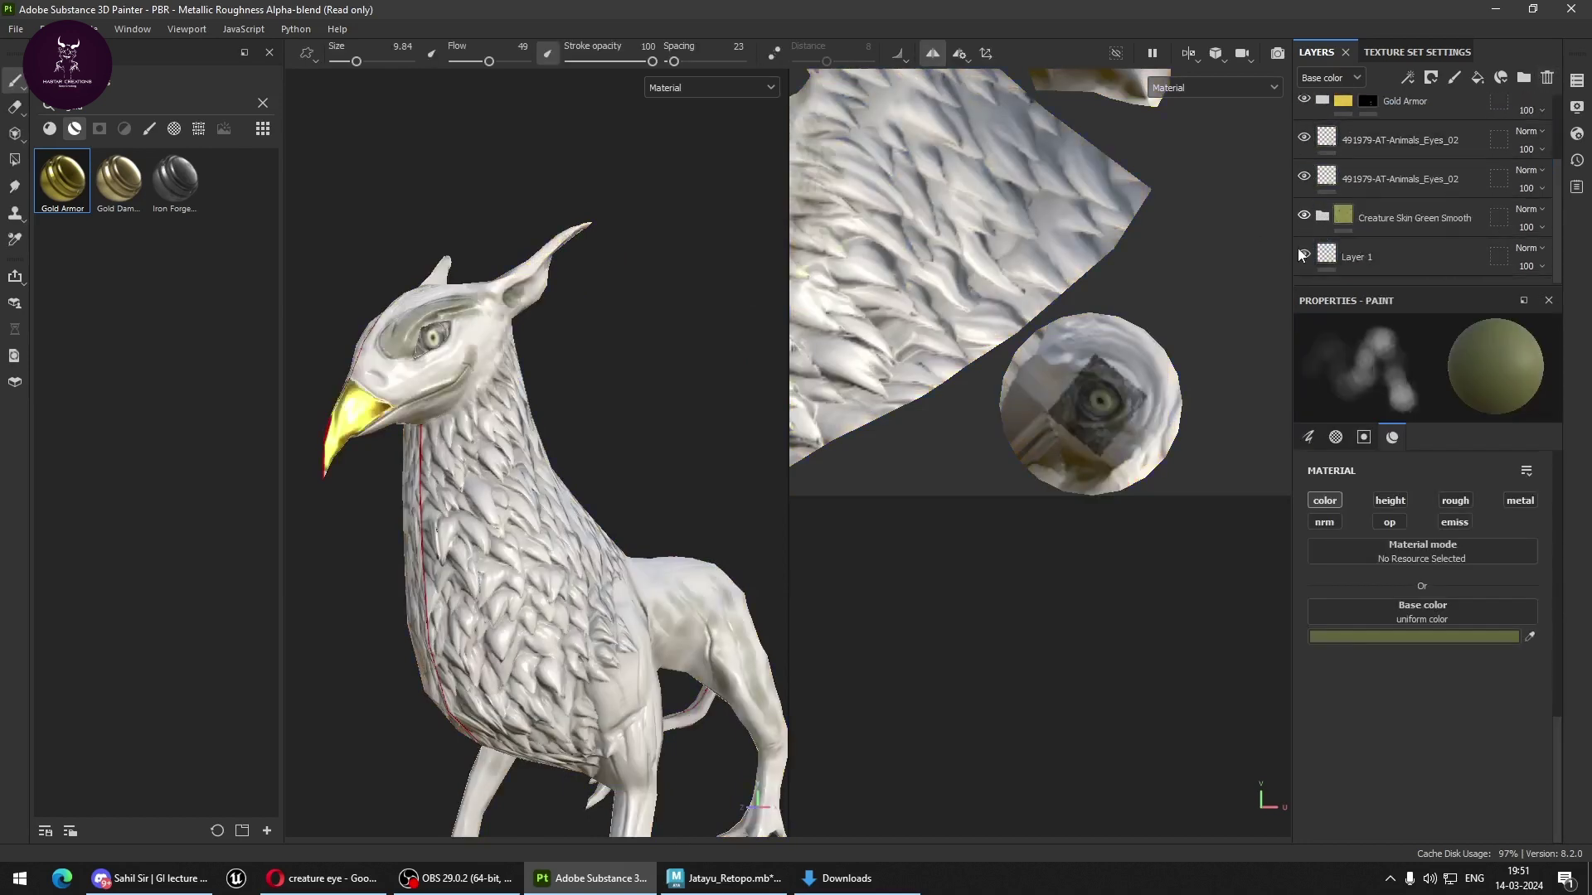
click(1304, 255)
Bring the creature's feet into view and select the Gold Armor layer's mask.
alt+drag(611, 451, 527, 464)
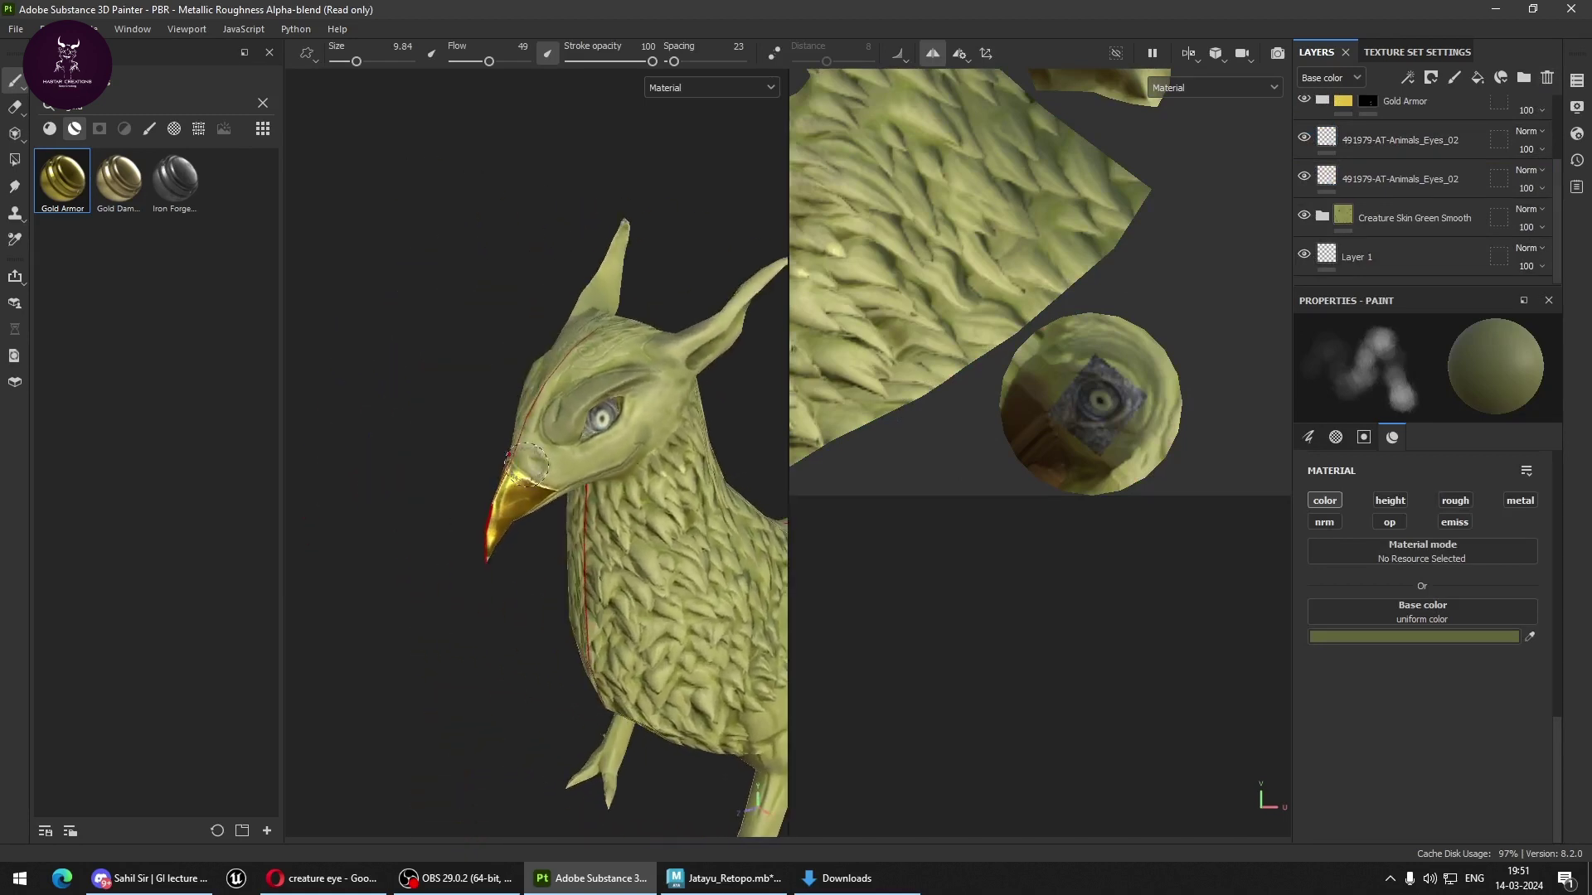
mouse_move(528, 464)
alt+right_down()
mouse_move(650, 508)
mouse_move(568, 621)
alt+right_up()
mouse_move(413, 474)
alt+mouse_down()
mouse_move(429, 568)
mouse_move(553, 522)
alt+mouse_up()
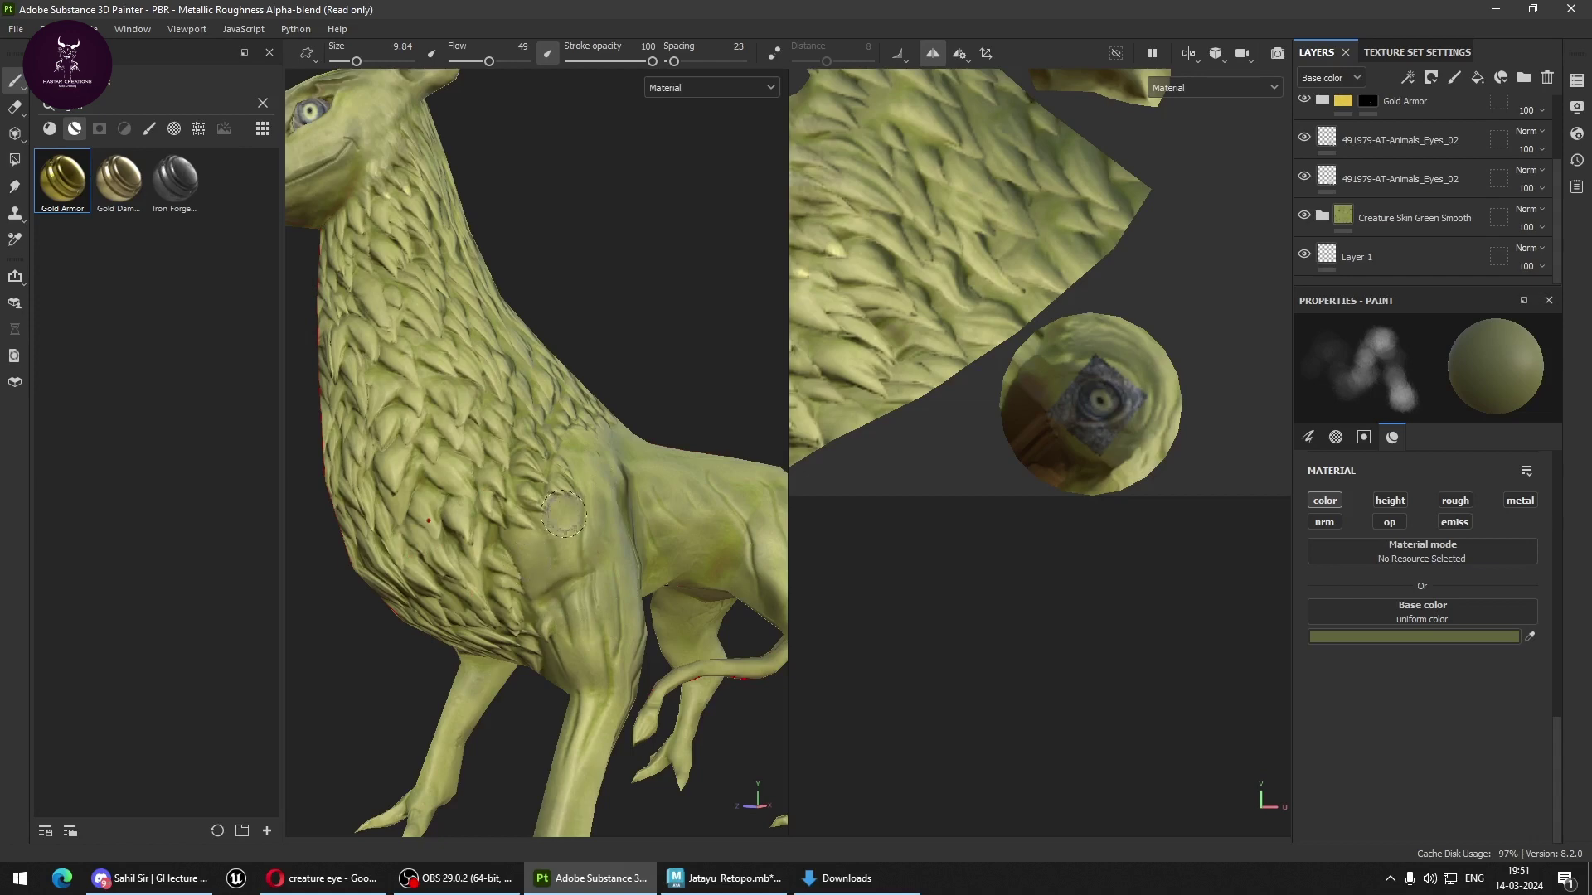
mouse_move(611, 670)
alt+middle_down()
mouse_move(541, 597)
mouse_move(515, 665)
mouse_move(522, 625)
alt+middle_up()
scroll(657, 664, up, 3)
scroll(658, 665, up, 2)
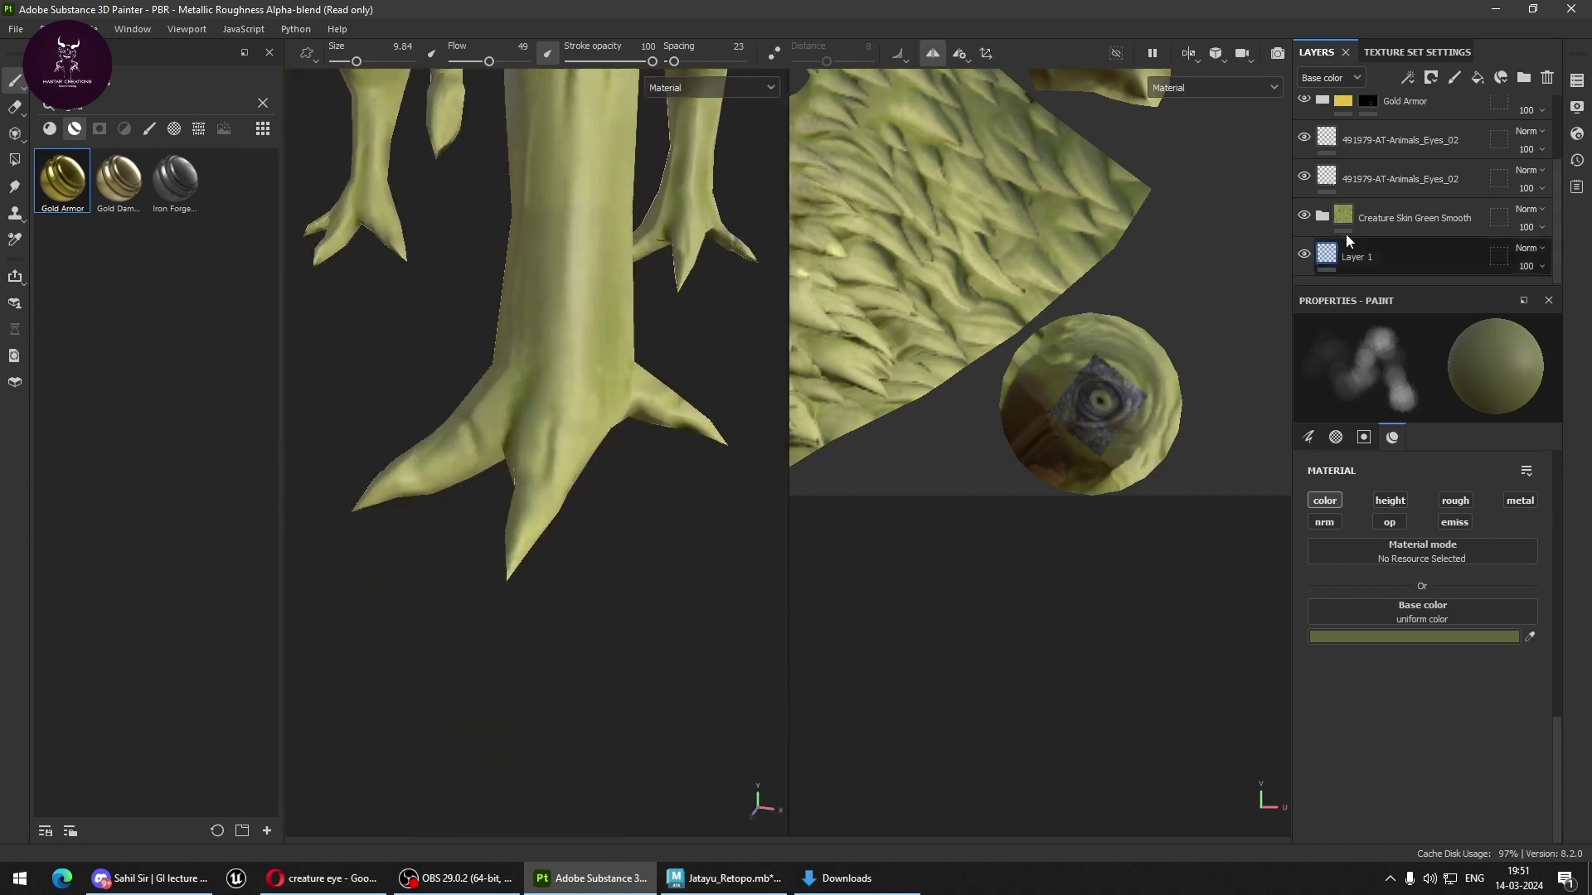
scroll(1420, 202, up, 3)
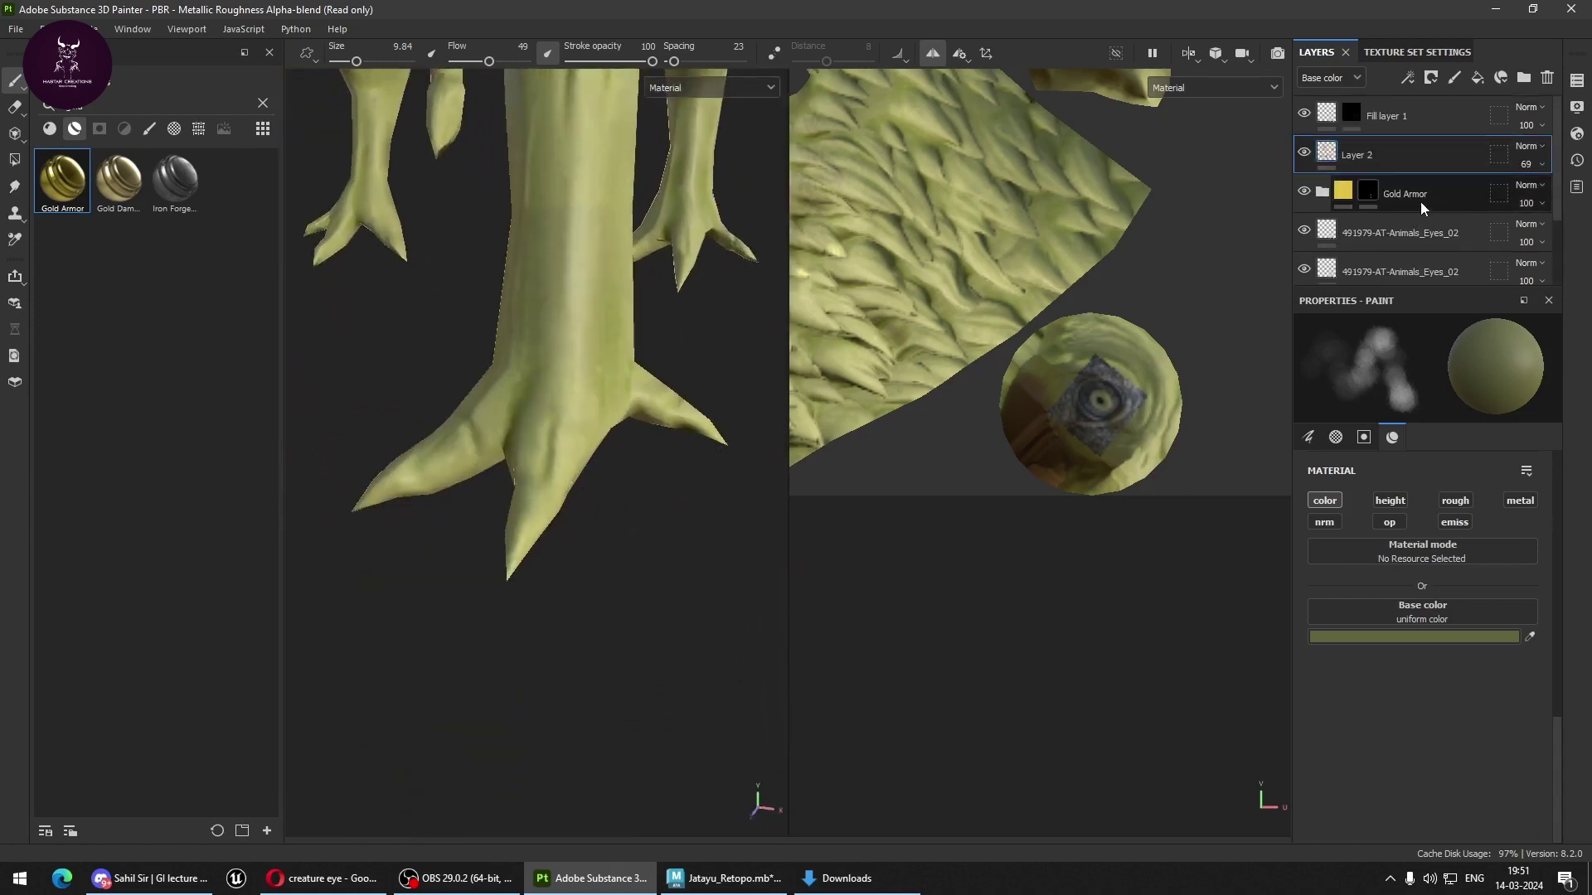
click(1368, 191)
scroll(529, 540, up, 2)
Enlarge the brush to 2.37 and paint gold onto the first claw tip.
scroll(529, 540, up, 2)
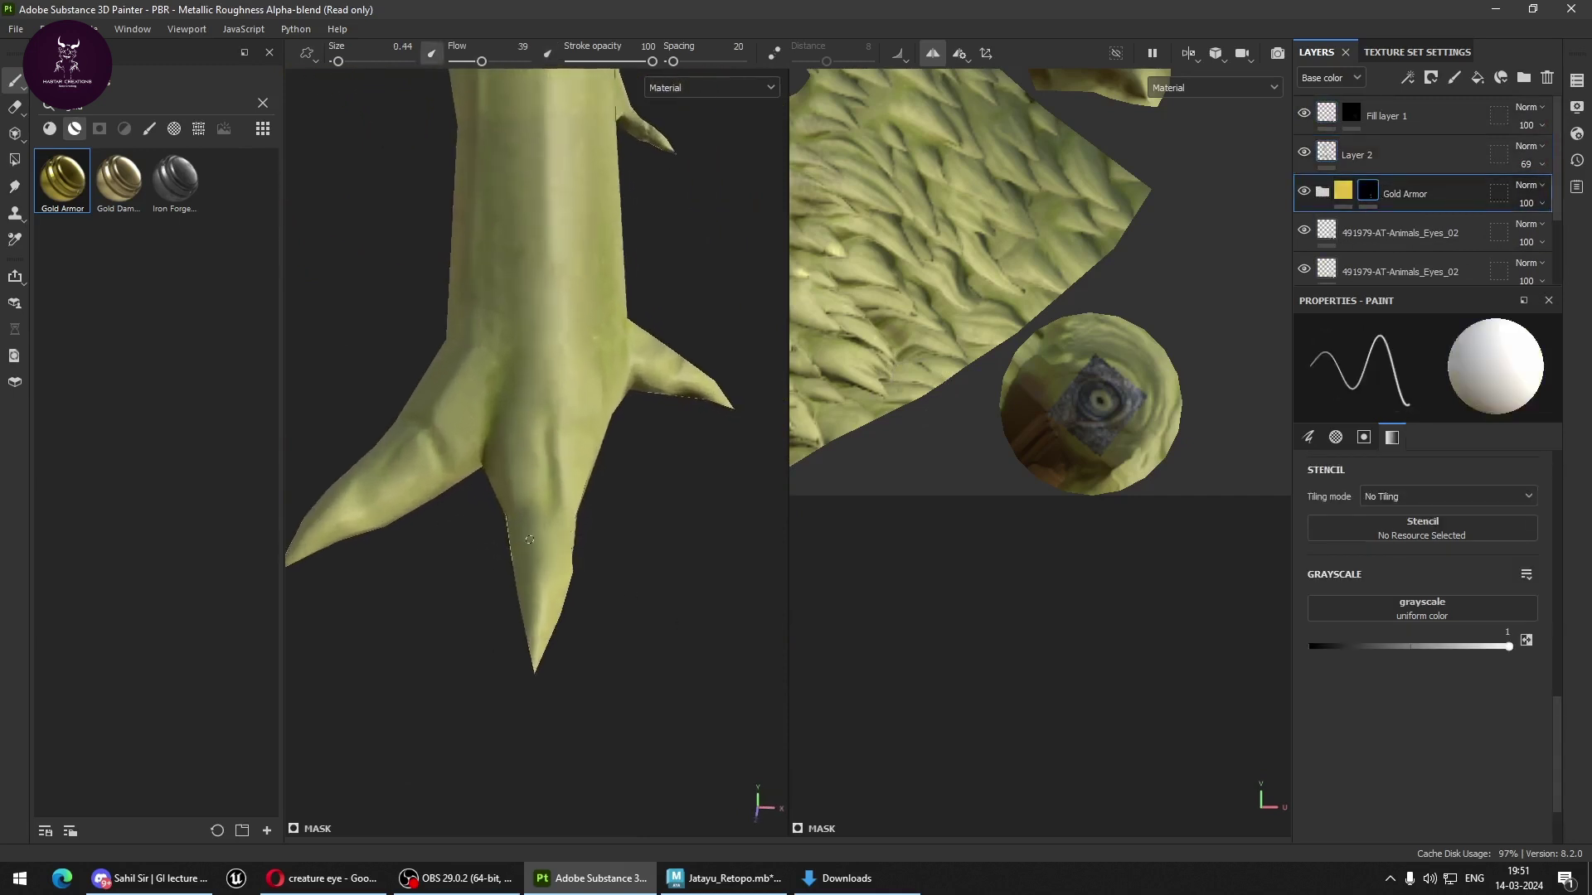
key(bracketright)
key(bracketright)
key(bracketright)
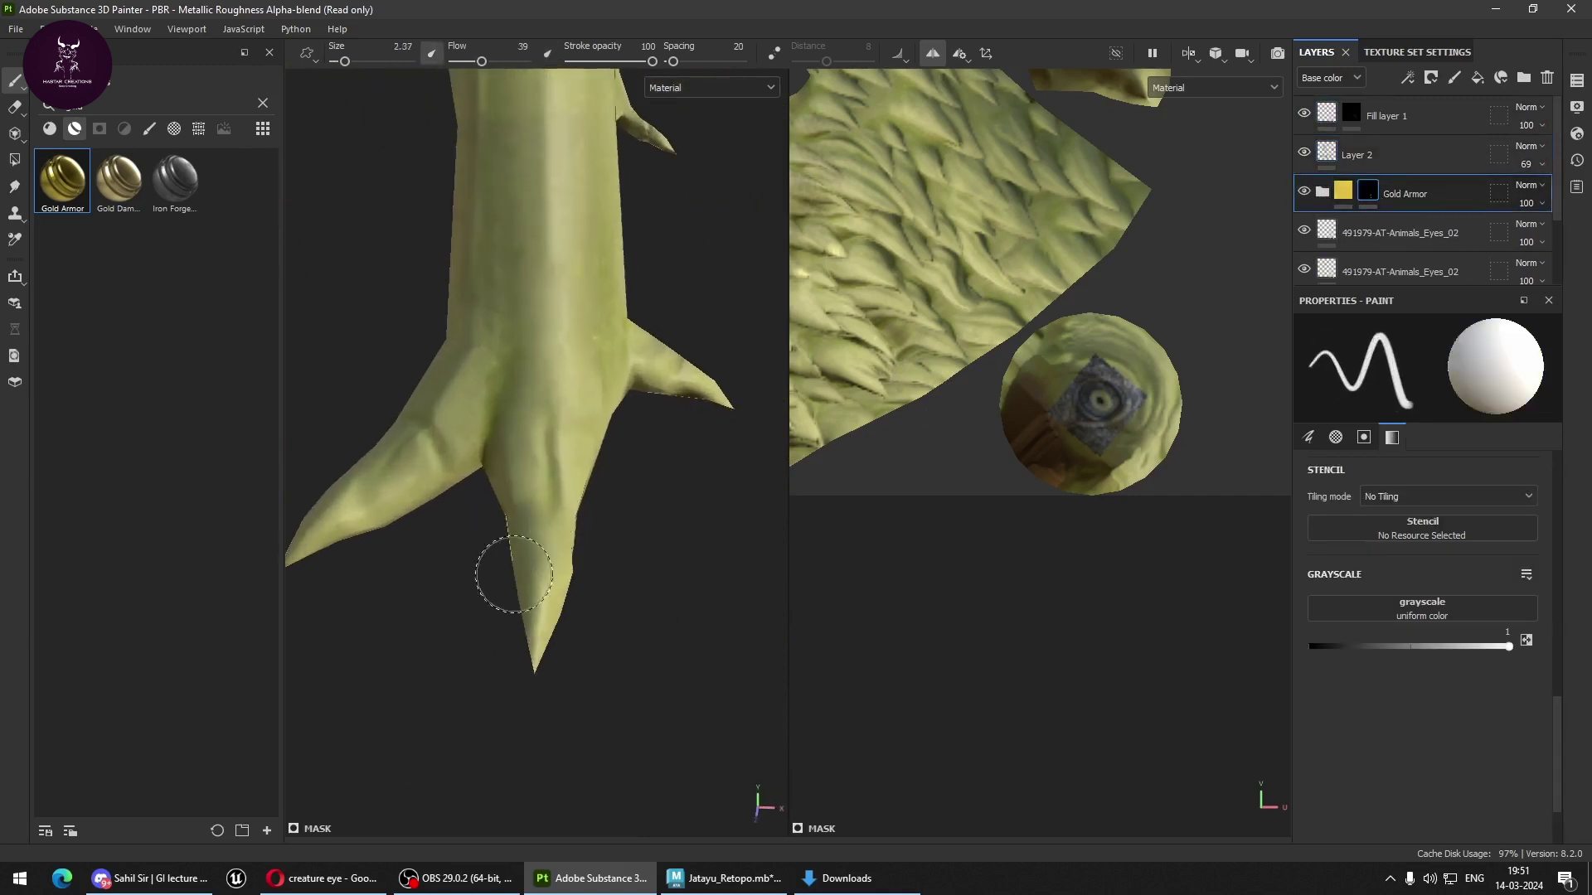
drag(534, 586, 550, 618)
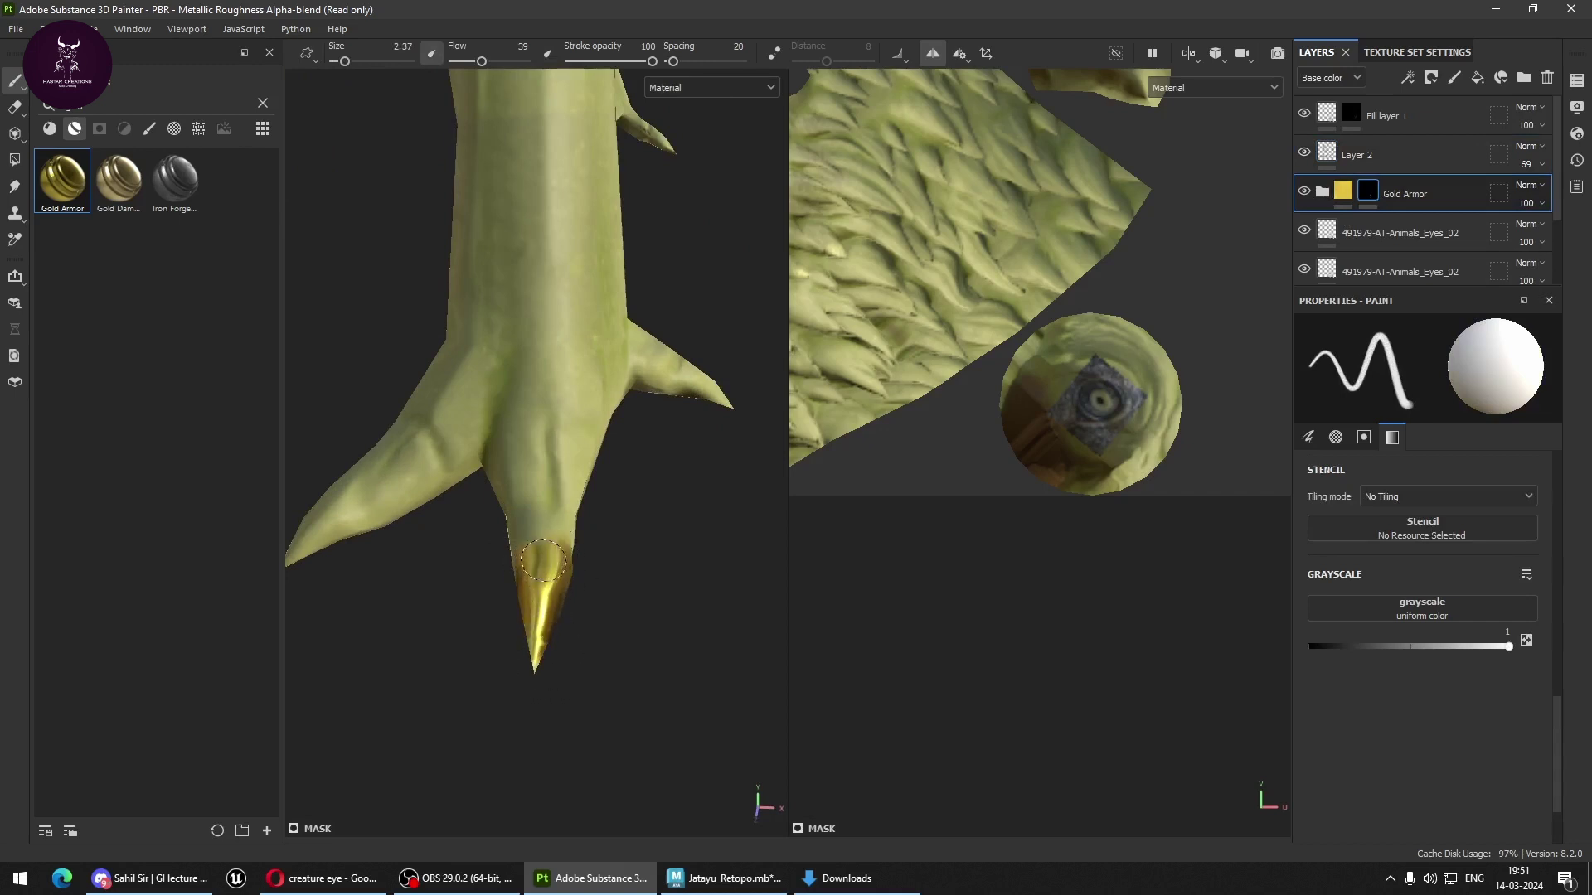
mouse_move(530, 563)
alt+mouse_down()
mouse_move(575, 611)
mouse_move(622, 543)
mouse_move(448, 505)
alt+mouse_up()
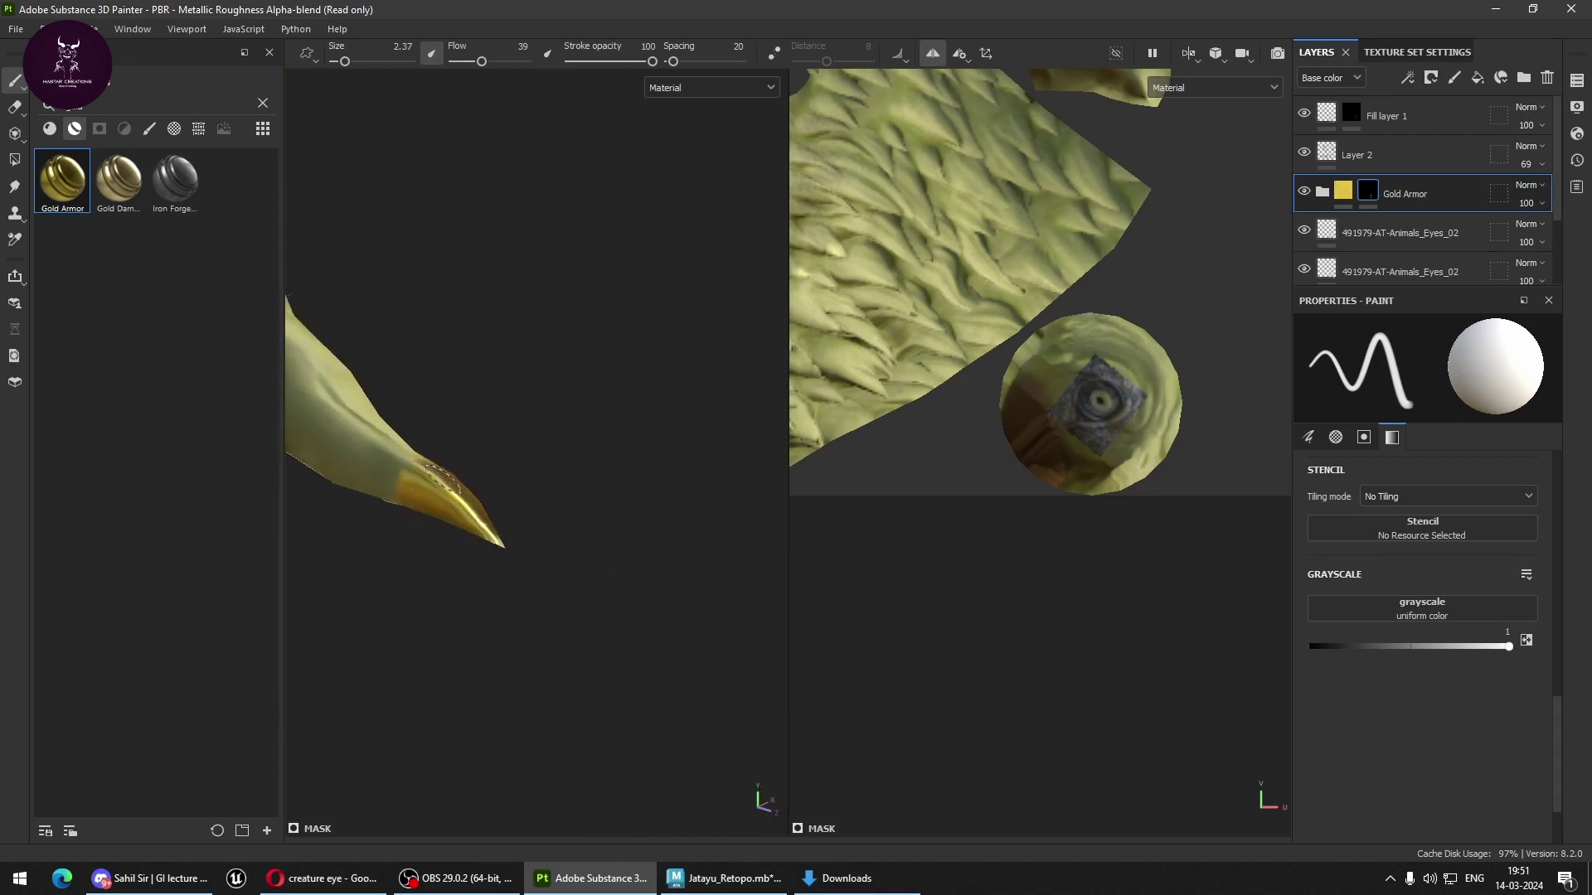
alt+drag(408, 498, 426, 540)
alt+middle_drag(409, 515, 746, 527)
mouse_move(746, 527)
alt+mouse_down()
mouse_move(514, 522)
mouse_move(531, 476)
alt+mouse_up()
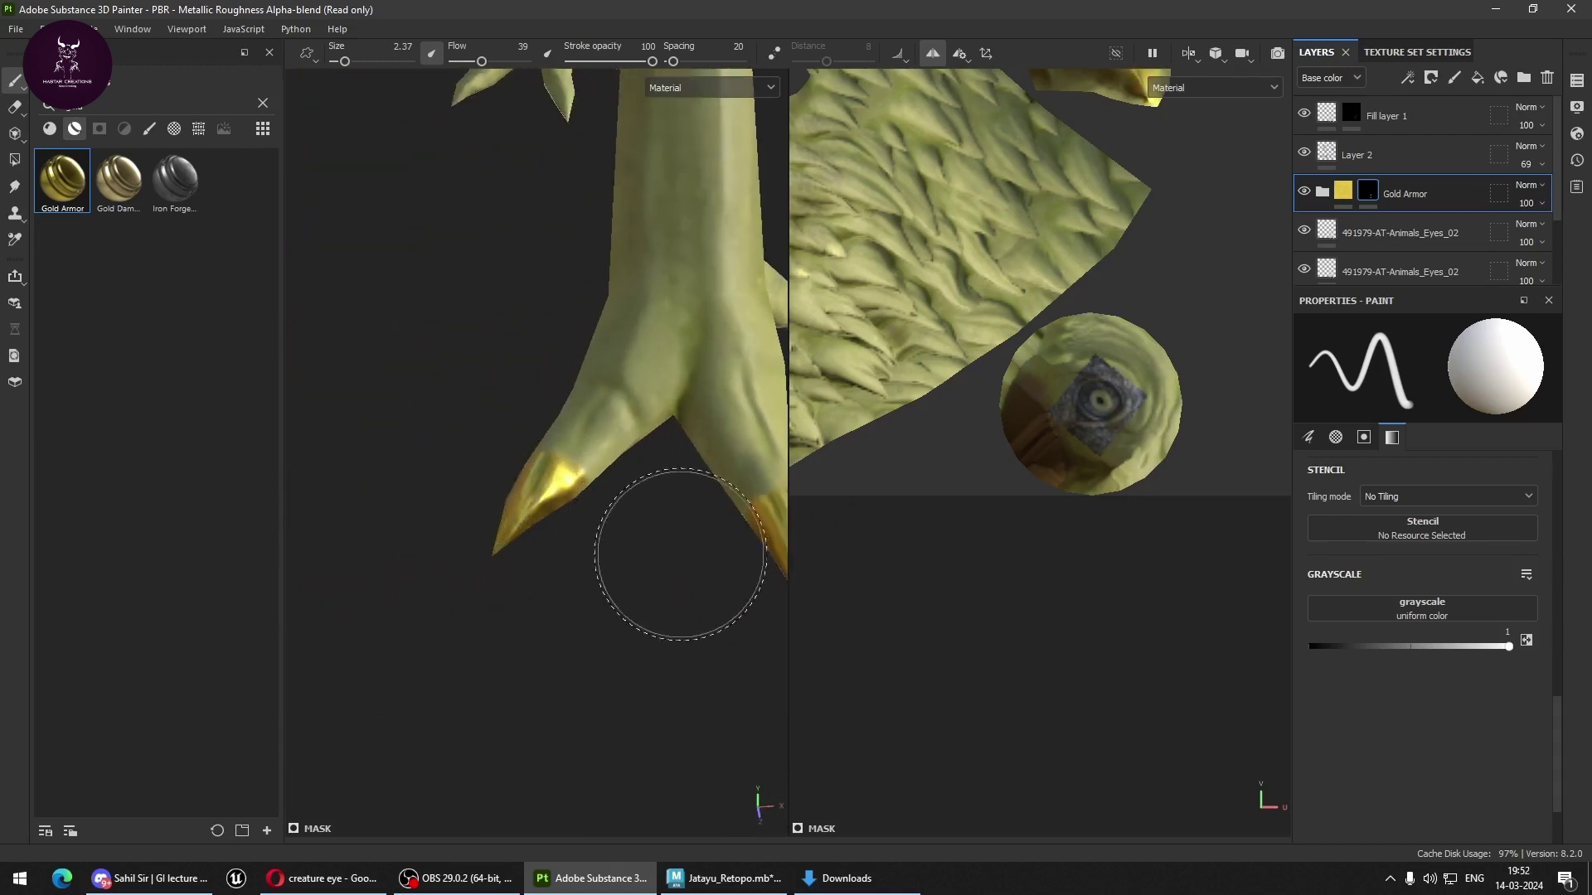
mouse_move(675, 569)
alt+mouse_down()
mouse_move(338, 604)
mouse_move(487, 523)
mouse_move(513, 570)
mouse_move(480, 597)
mouse_move(519, 551)
mouse_move(611, 551)
mouse_move(415, 612)
mouse_move(597, 569)
alt+mouse_up()
mouse_move(597, 569)
alt+right_down()
mouse_move(583, 586)
mouse_move(583, 533)
mouse_move(643, 635)
mouse_move(526, 576)
alt+right_up()
Orbit around the foot and legs to inspect the gold-tipped claws.
alt+drag(526, 575, 1059, 544)
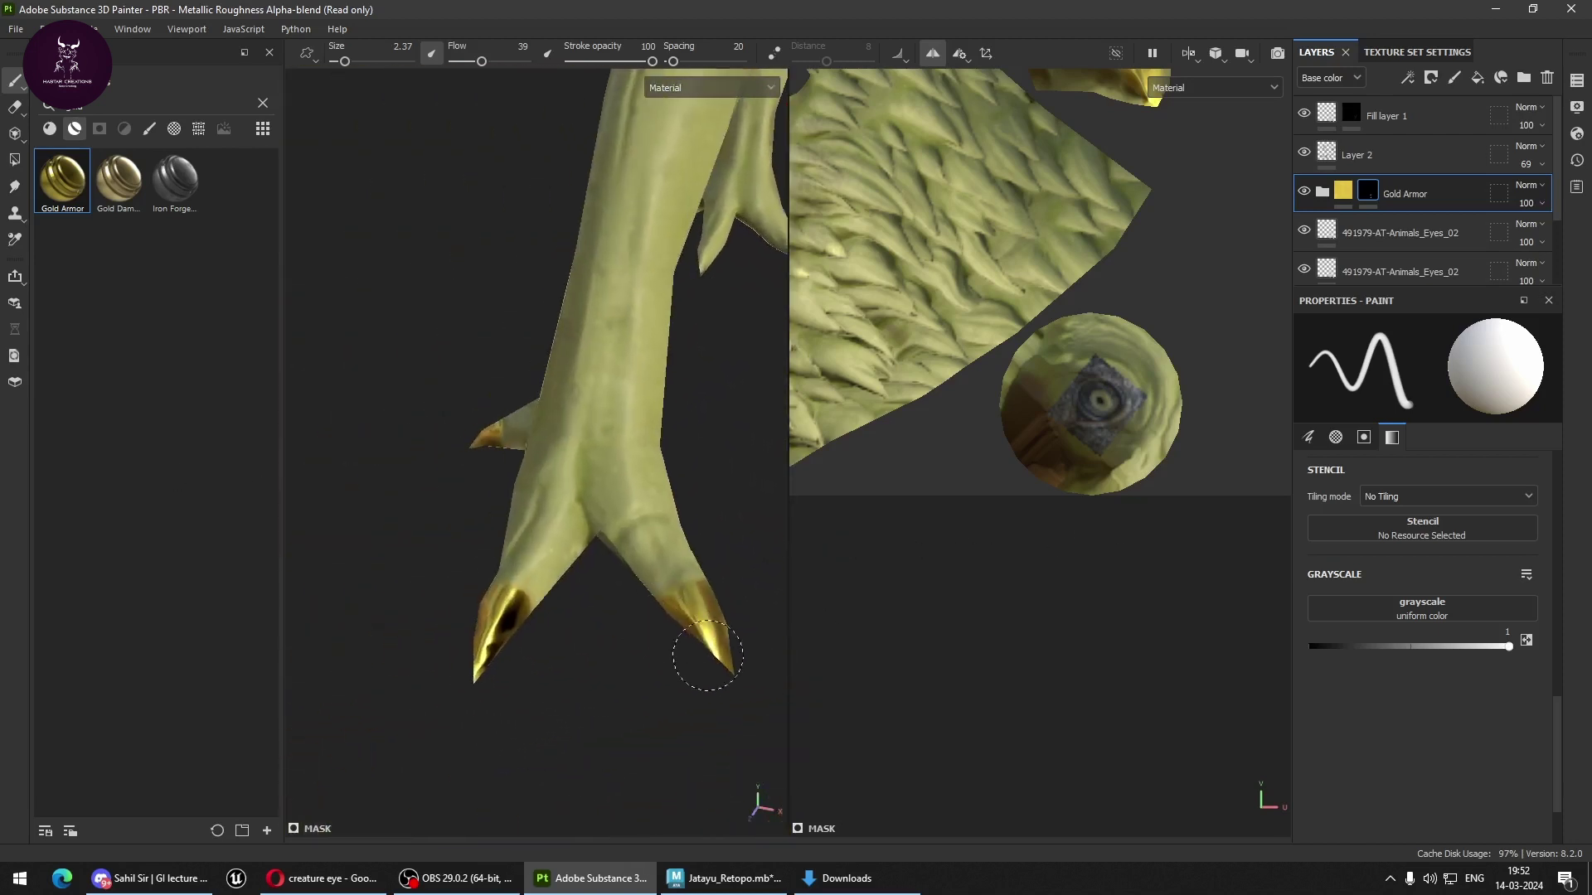
mouse_move(707, 655)
alt+mouse_down()
mouse_move(661, 654)
mouse_move(668, 594)
mouse_move(352, 590)
mouse_move(607, 564)
mouse_move(490, 572)
mouse_move(655, 527)
alt+mouse_up()
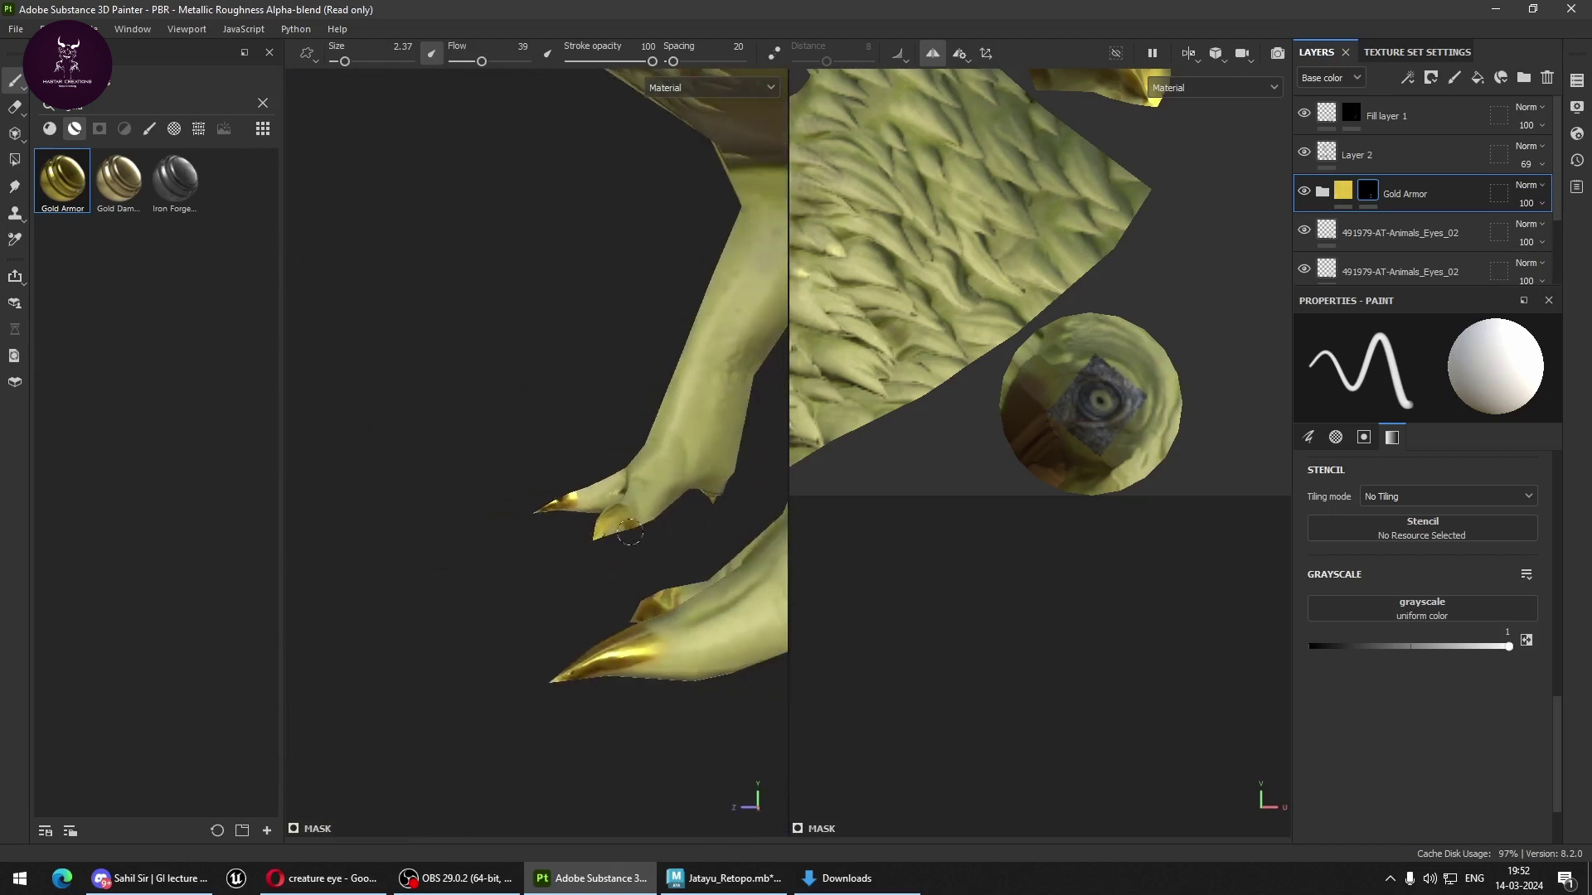
mouse_move(713, 629)
alt+mouse_down()
mouse_move(312, 686)
mouse_move(597, 686)
alt+mouse_up()
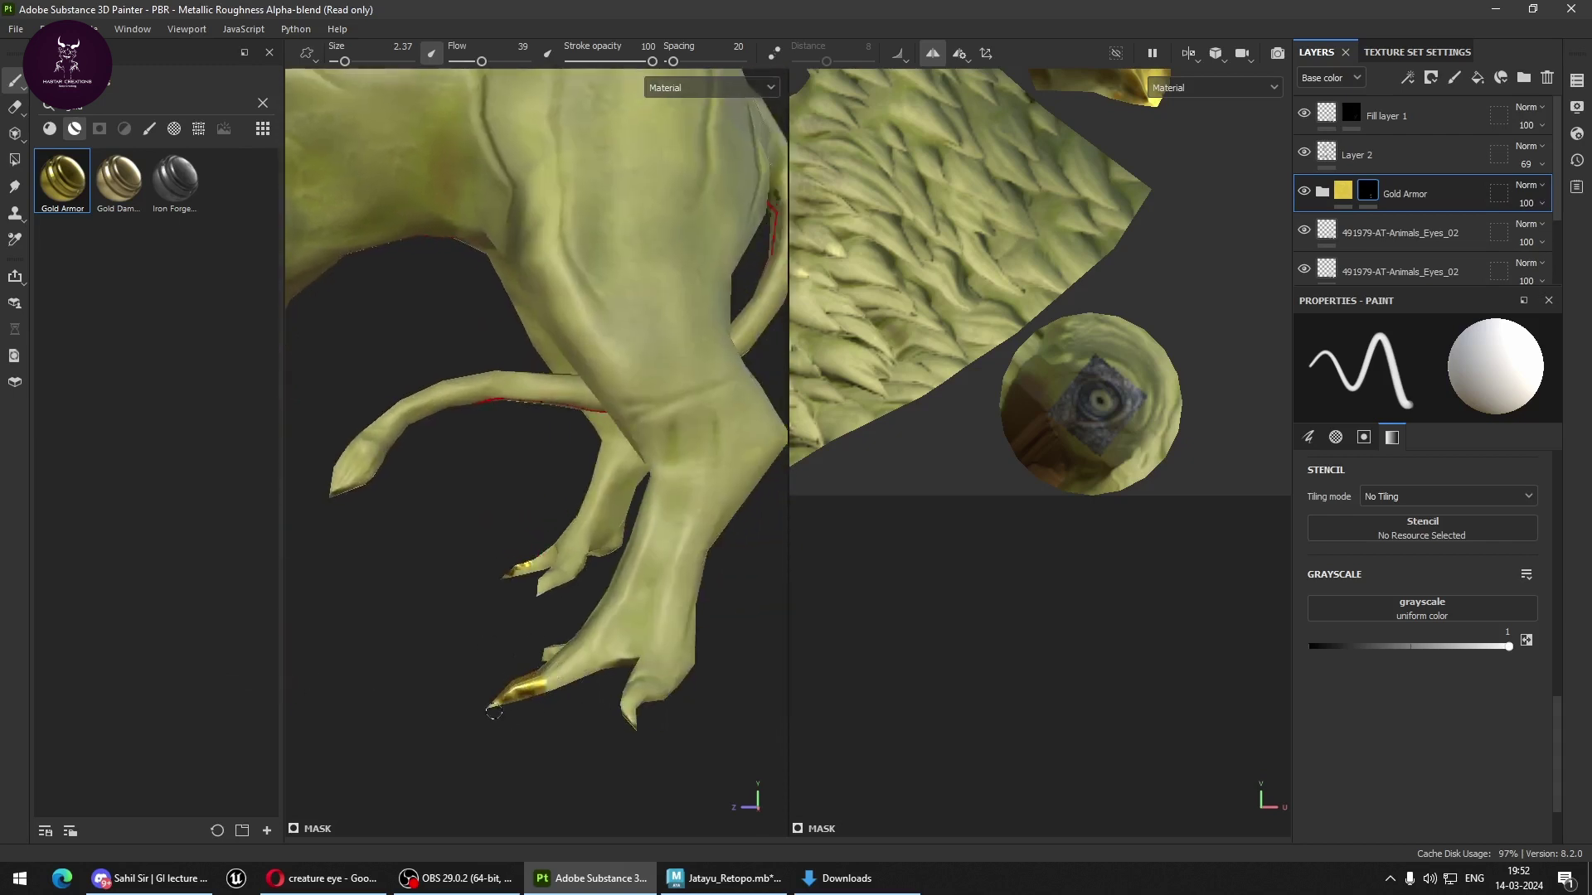
mouse_move(505, 701)
alt+middle_down()
mouse_move(697, 693)
mouse_move(874, 739)
mouse_move(400, 597)
mouse_move(657, 661)
mouse_move(564, 606)
alt+middle_up()
mouse_move(564, 606)
alt+mouse_down()
mouse_move(262, 788)
mouse_move(660, 629)
alt+mouse_up()
alt+middle_drag(690, 649, 700, 659)
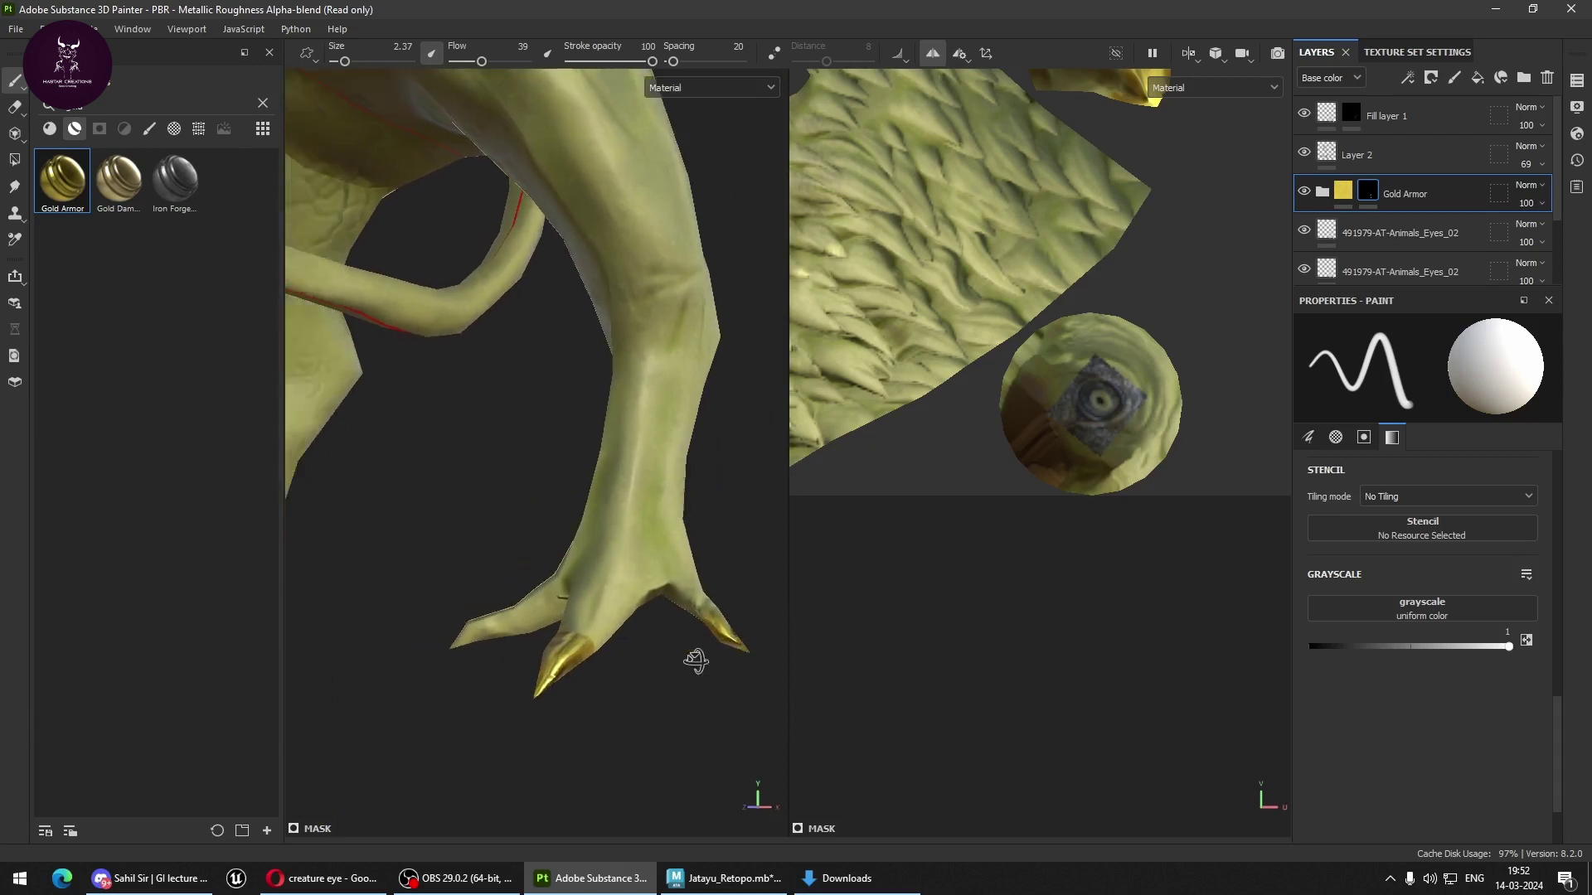
mouse_move(701, 659)
alt+right_down()
mouse_move(715, 679)
mouse_move(579, 673)
mouse_move(611, 623)
mouse_move(566, 605)
mouse_move(626, 561)
mouse_move(622, 494)
mouse_move(392, 528)
mouse_move(563, 559)
alt+right_up()
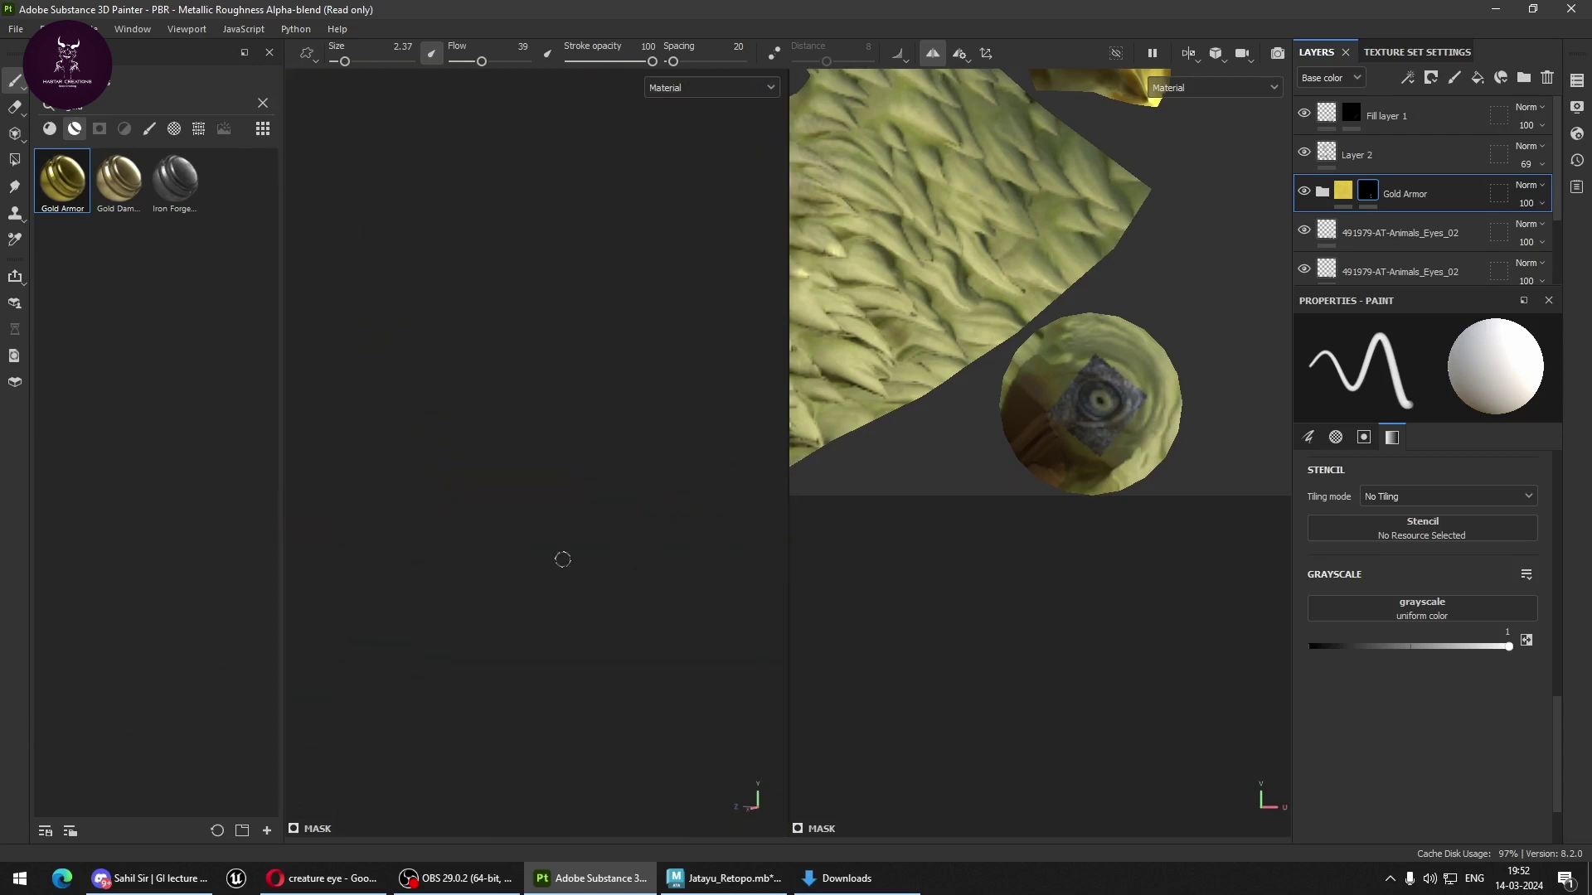
alt+right_drag(594, 495, 630, 515)
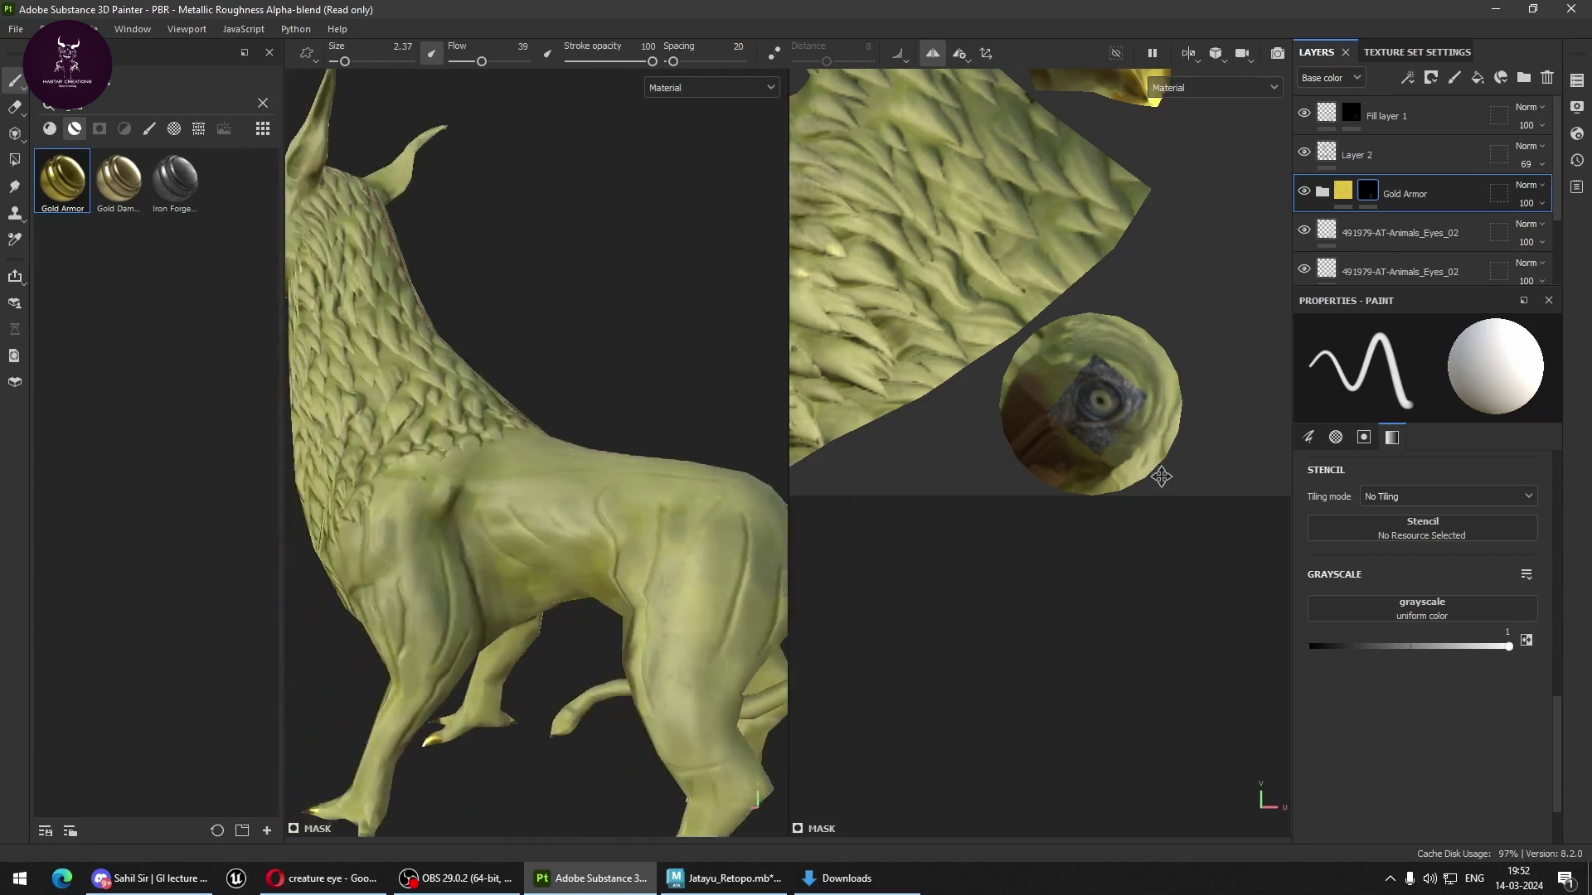
alt+drag(630, 514, 658, 313)
mouse_move(657, 312)
alt+right_down()
mouse_move(642, 427)
mouse_move(655, 479)
alt+right_up()
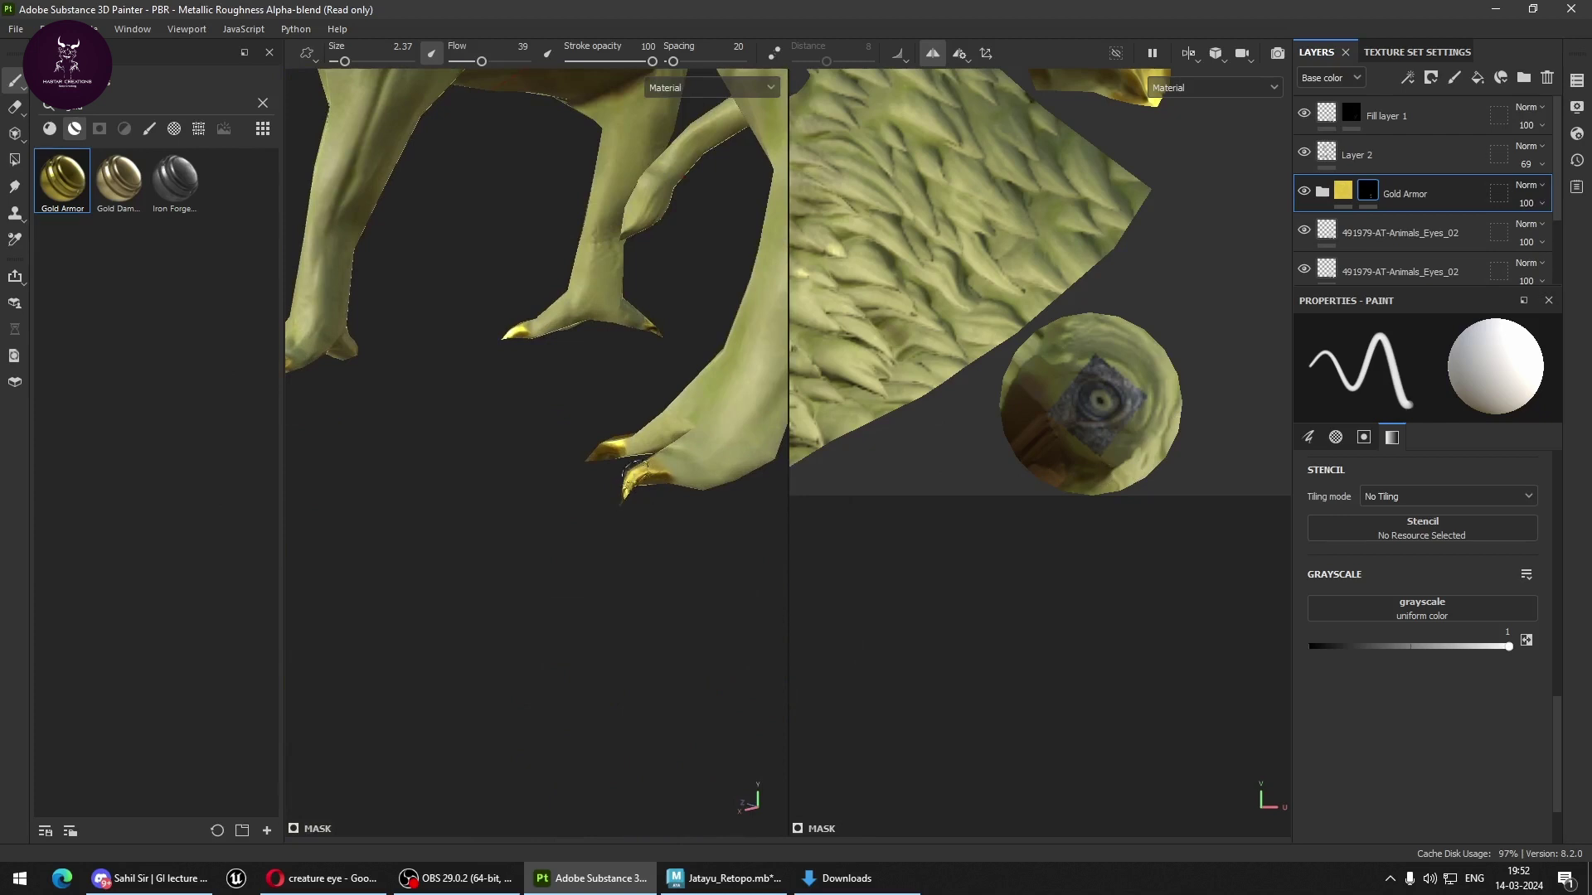
alt+middle_drag(608, 466, 529, 551)
mouse_move(529, 550)
alt+right_down()
mouse_move(501, 589)
mouse_move(373, 568)
alt+right_up()
mouse_move(373, 569)
alt+middle_down()
mouse_move(723, 485)
mouse_move(522, 575)
alt+middle_up()
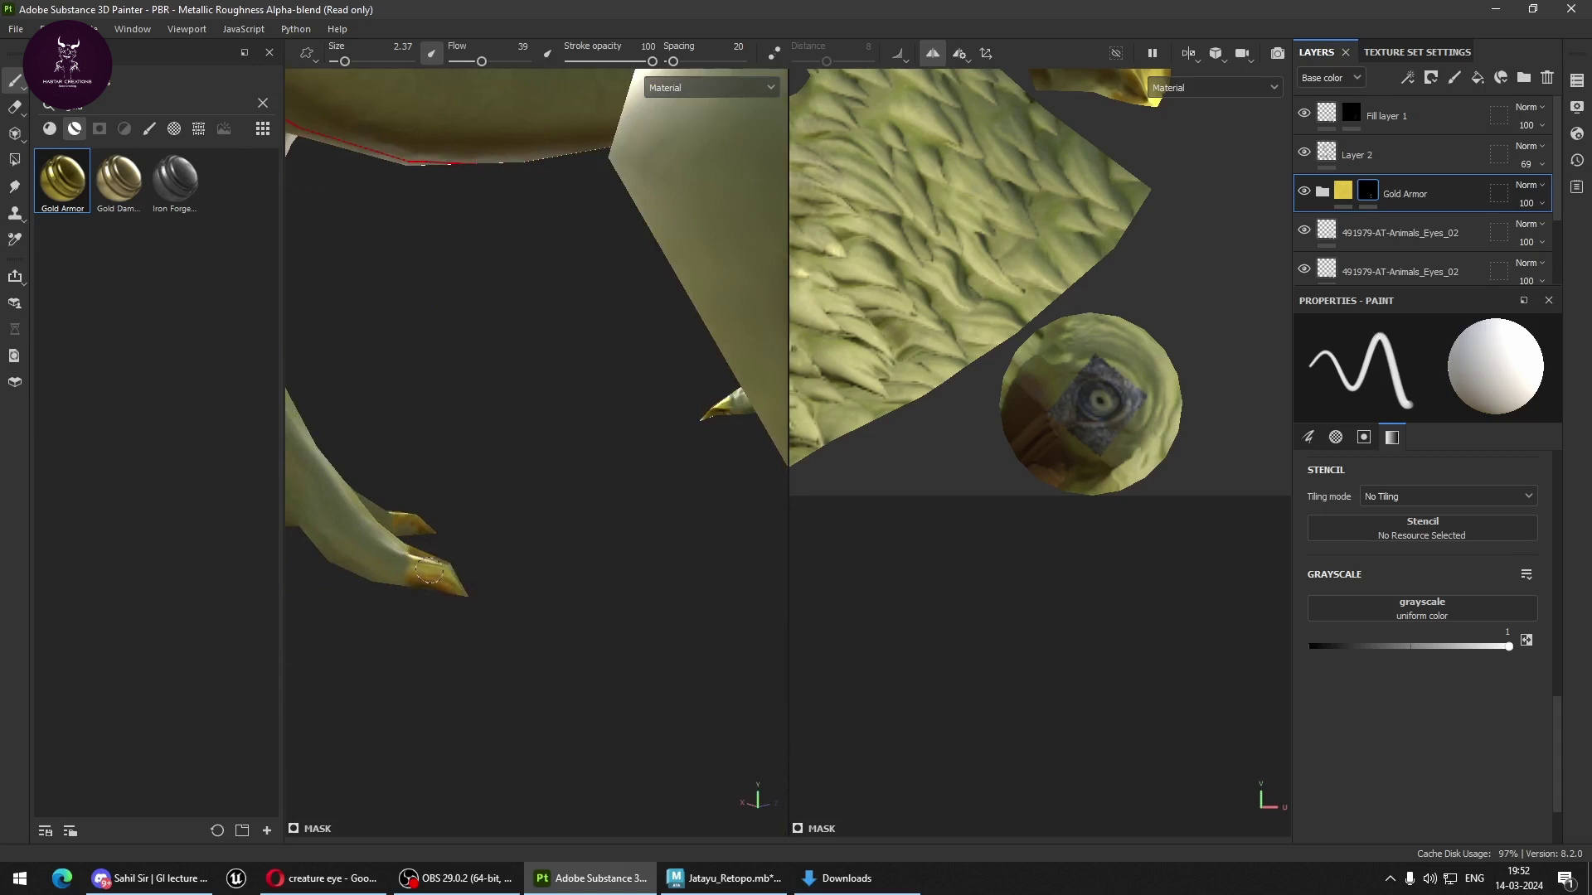
alt+right_drag(429, 572, 451, 604)
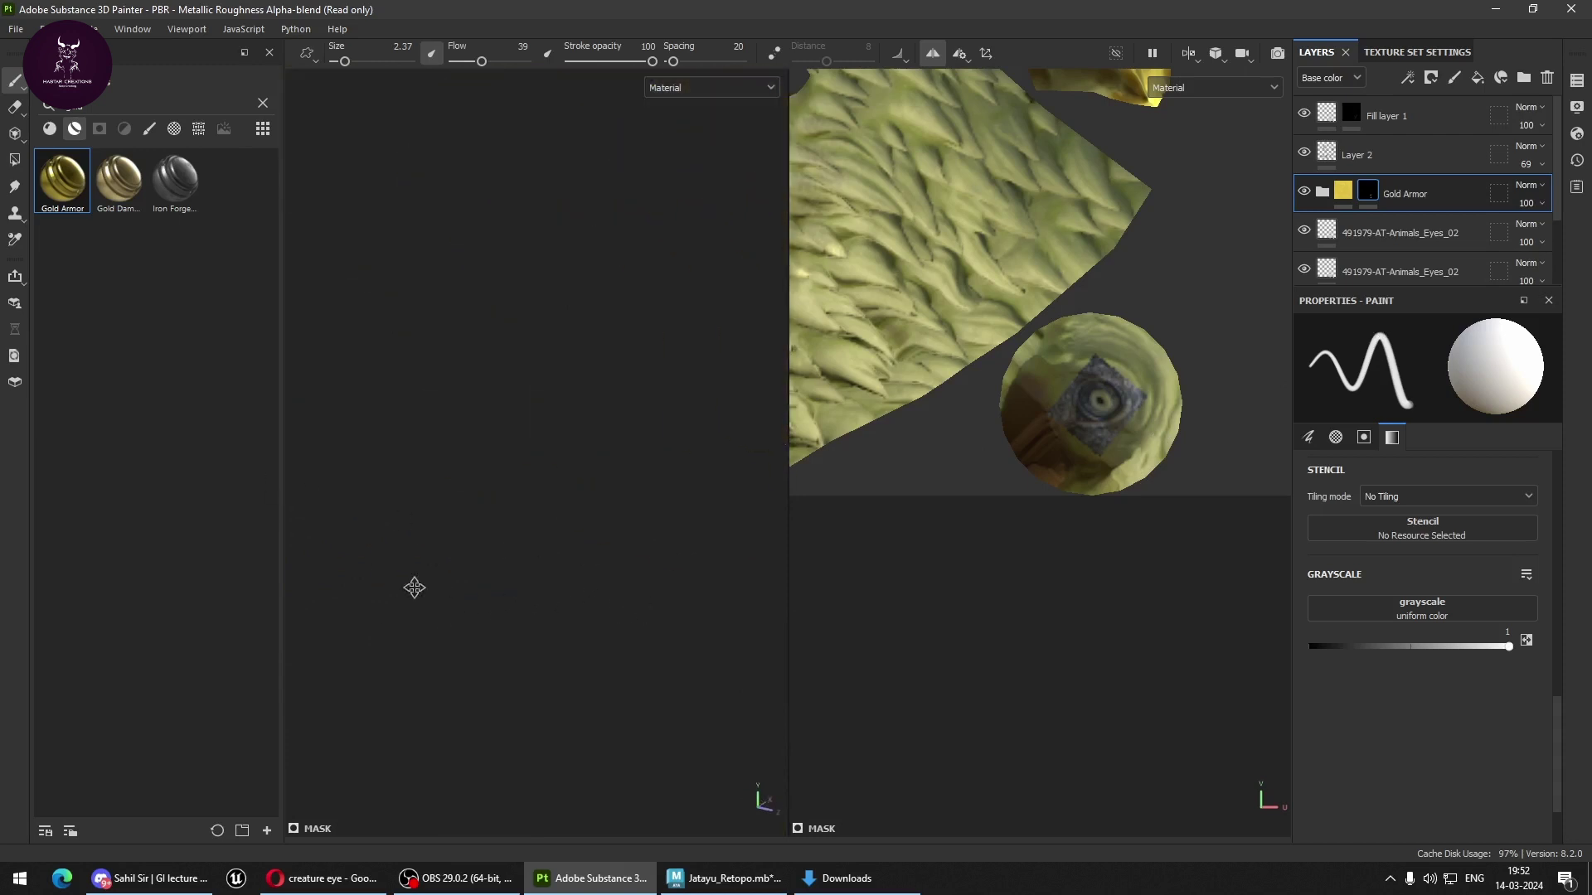
alt+middle_drag(415, 588, 526, 574)
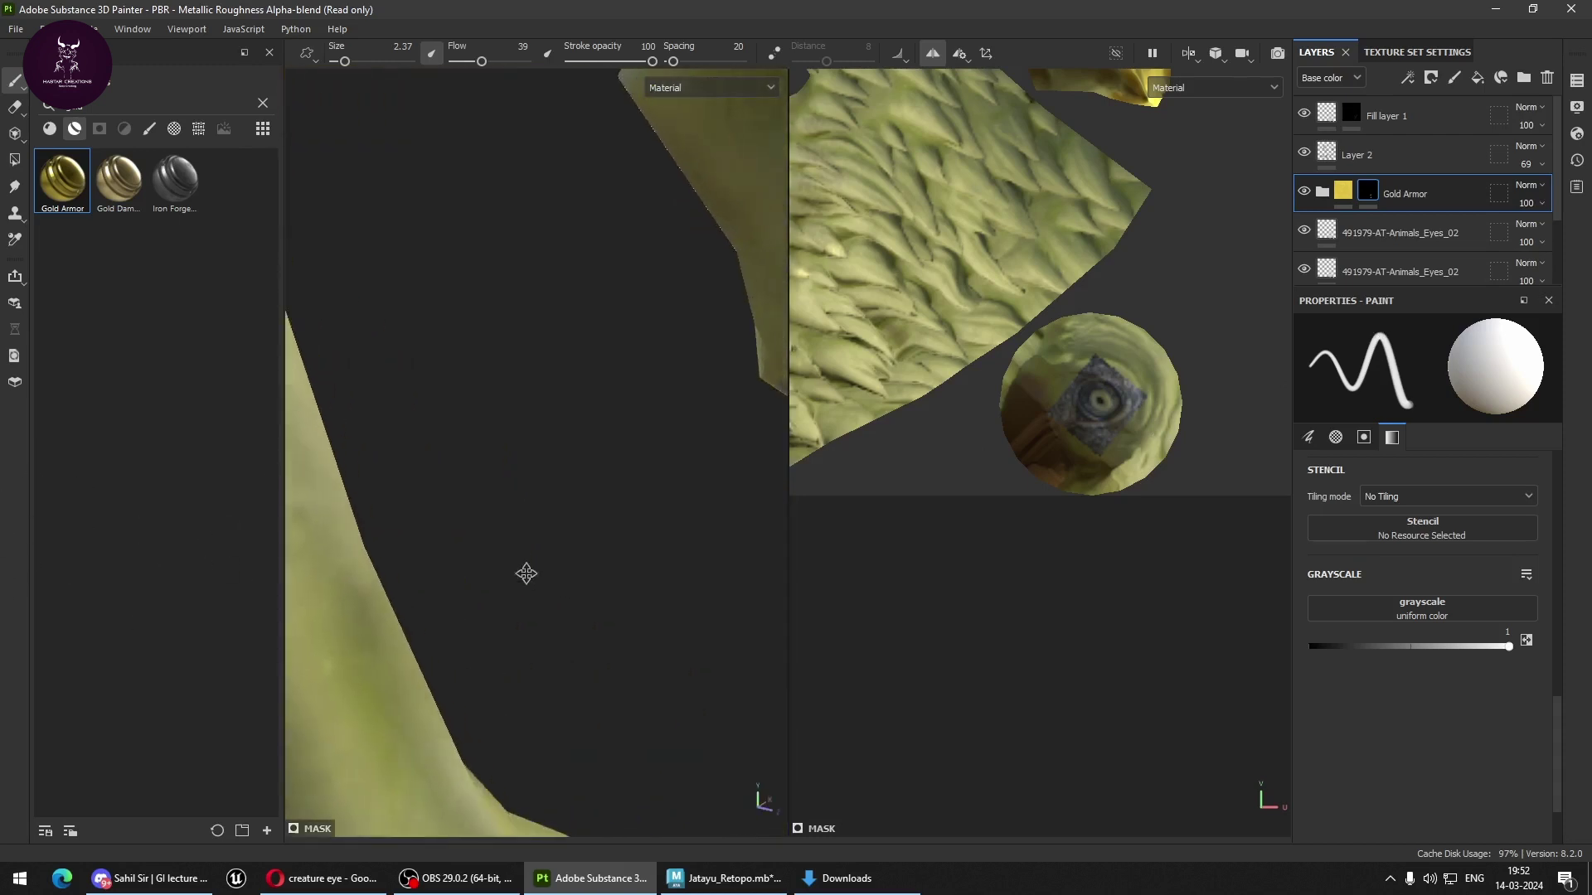
alt+right_drag(526, 573, 358, 582)
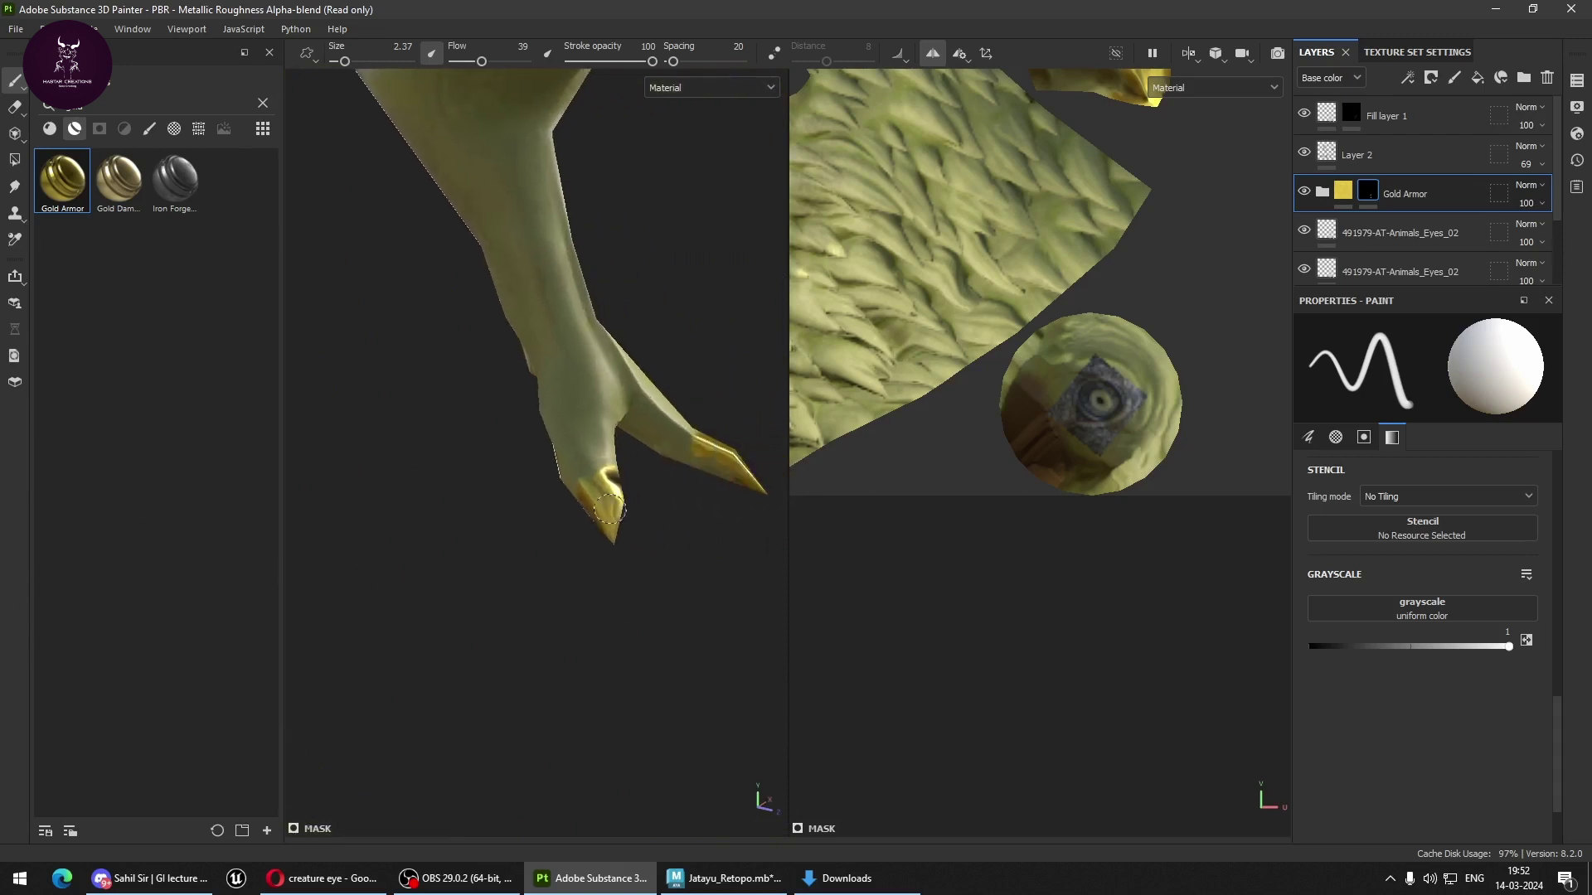
Bring both legs into view and zoom in on the tip with the red mark.
alt+drag(580, 531, 686, 561)
alt+right_drag(686, 561, 533, 569)
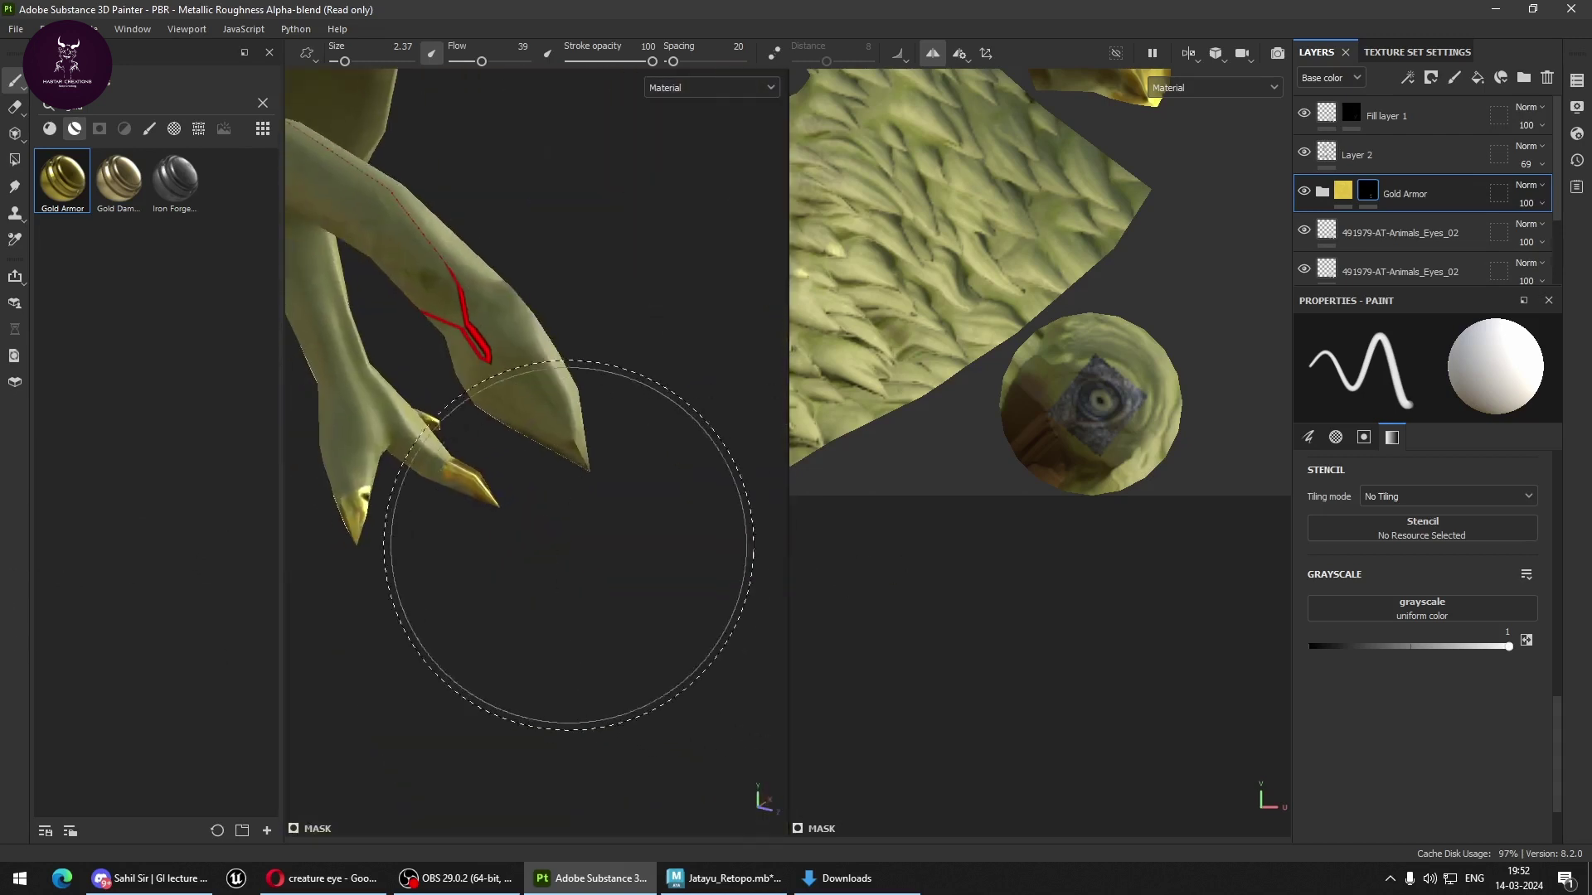
mouse_move(533, 569)
alt+mouse_down()
mouse_move(637, 488)
mouse_move(615, 472)
alt+mouse_up()
alt+right_drag(614, 472, 558, 434)
mouse_move(558, 433)
alt+mouse_down()
mouse_move(791, 510)
mouse_move(898, 497)
mouse_move(863, 551)
mouse_move(921, 572)
mouse_move(840, 600)
alt+mouse_up()
mouse_move(841, 599)
alt+right_down()
mouse_move(704, 519)
mouse_move(497, 493)
alt+right_up()
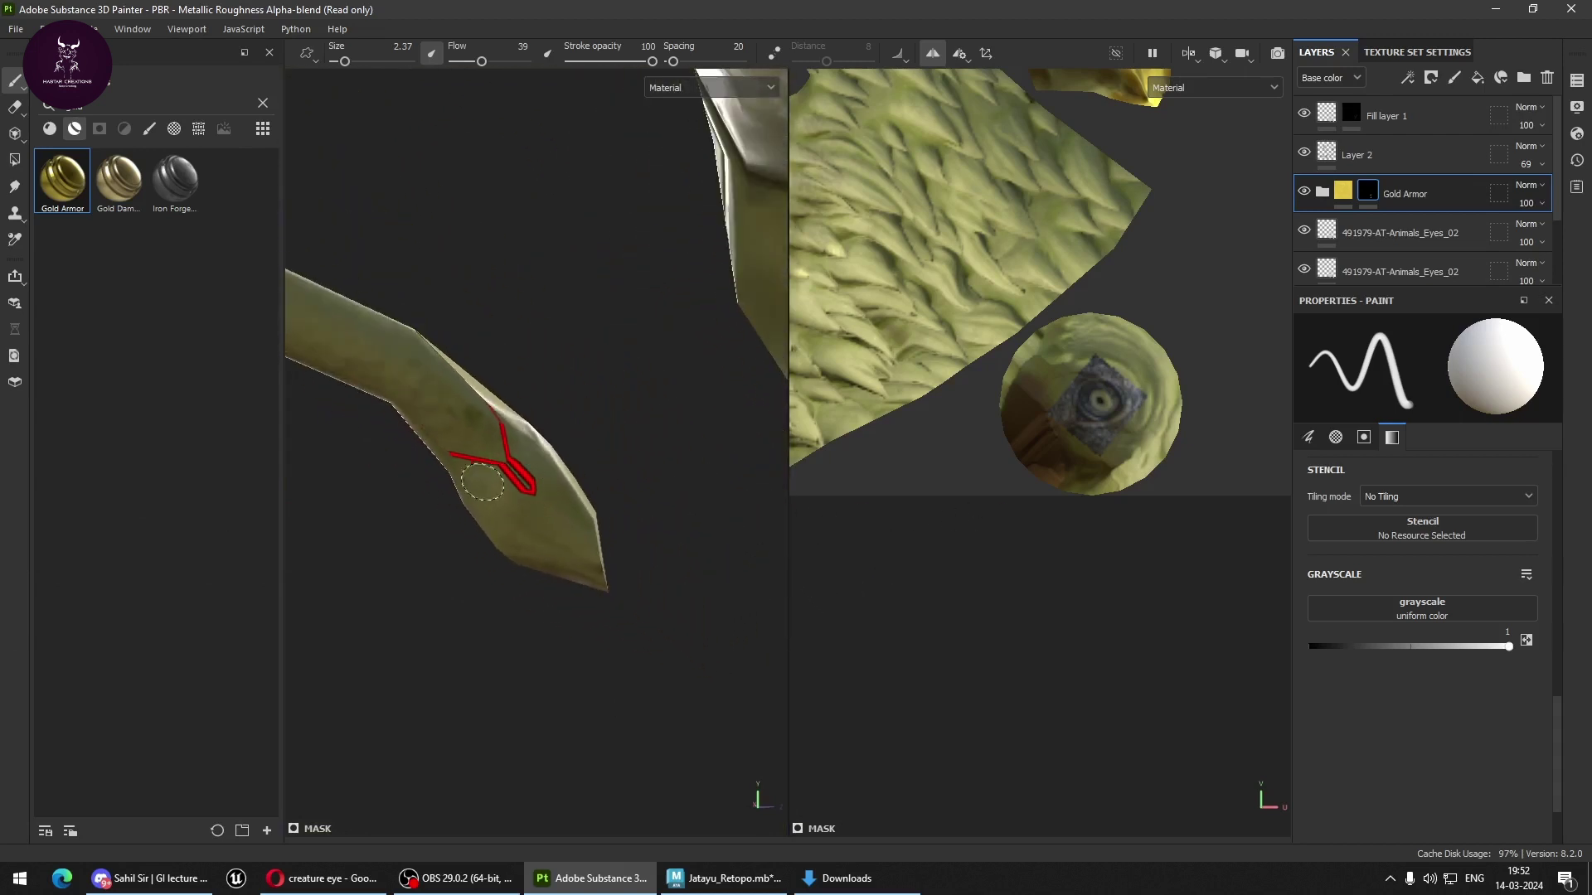
Paint gold onto the red-marked tip and switch the mask paint value to black.
mouse_move(481, 481)
mouse_down()
mouse_move(573, 568)
mouse_move(531, 501)
mouse_move(537, 452)
mouse_up()
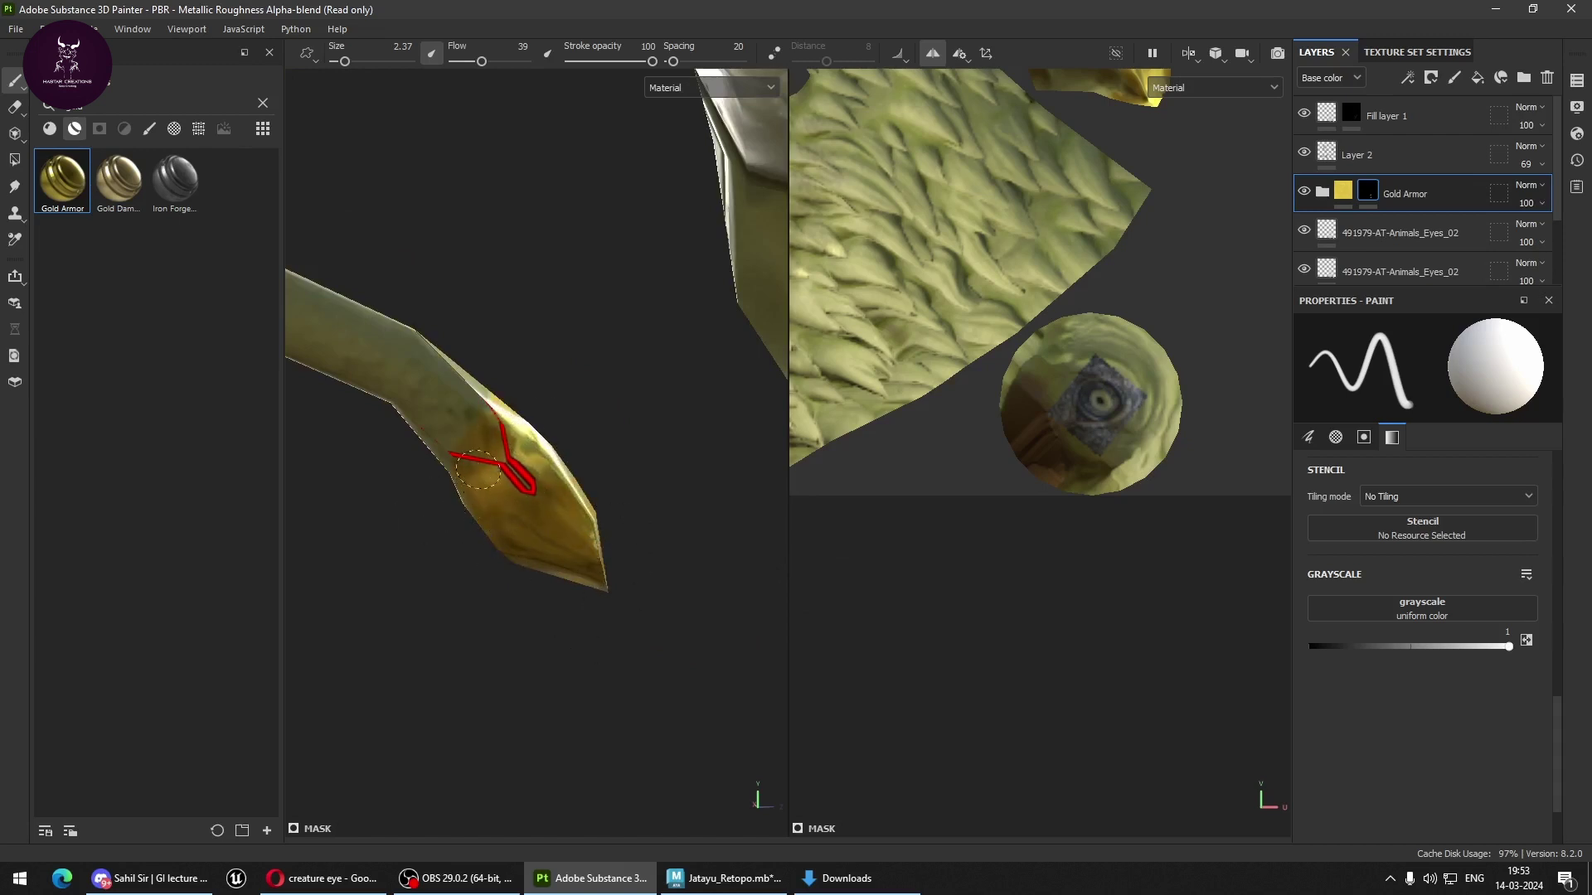
mouse_move(462, 503)
alt+mouse_down()
mouse_move(579, 562)
mouse_move(320, 539)
mouse_move(518, 479)
alt+mouse_up()
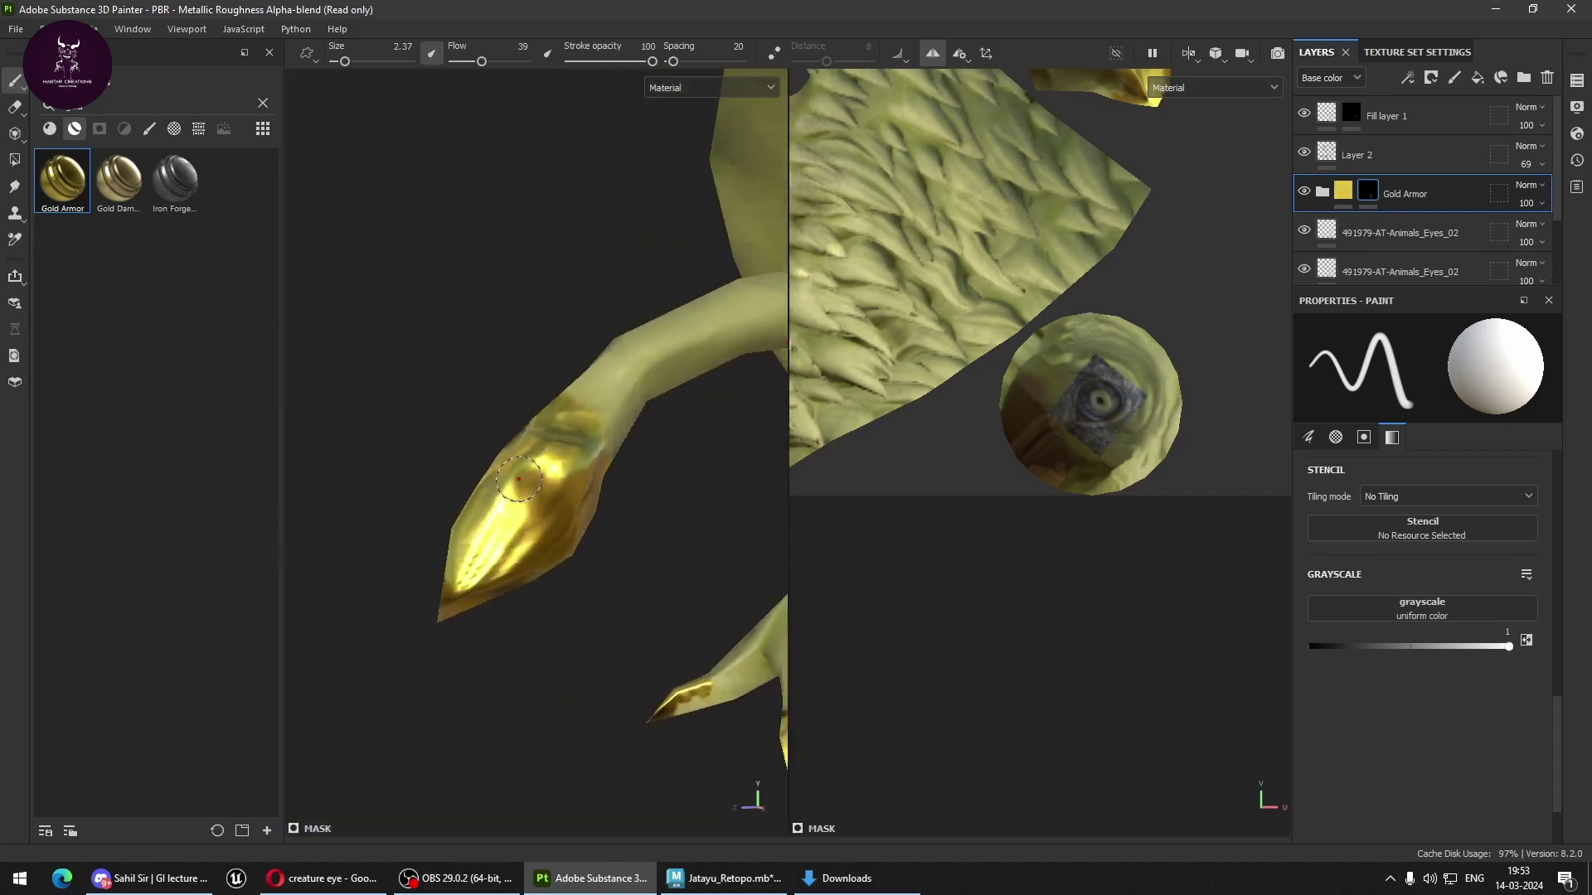
alt+drag(659, 496, 561, 572)
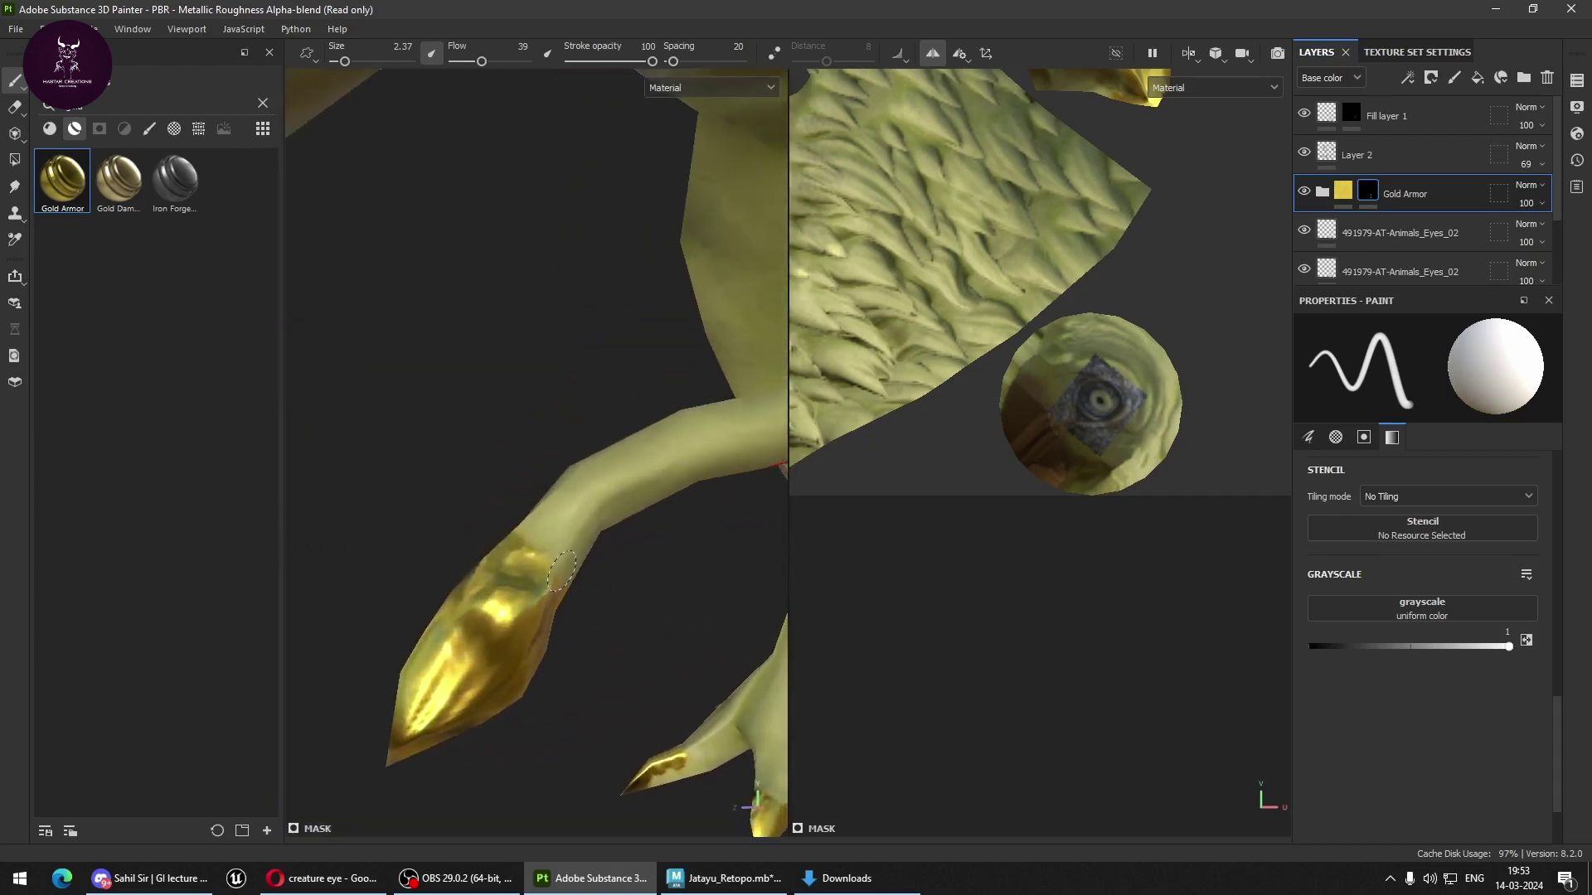
key(x)
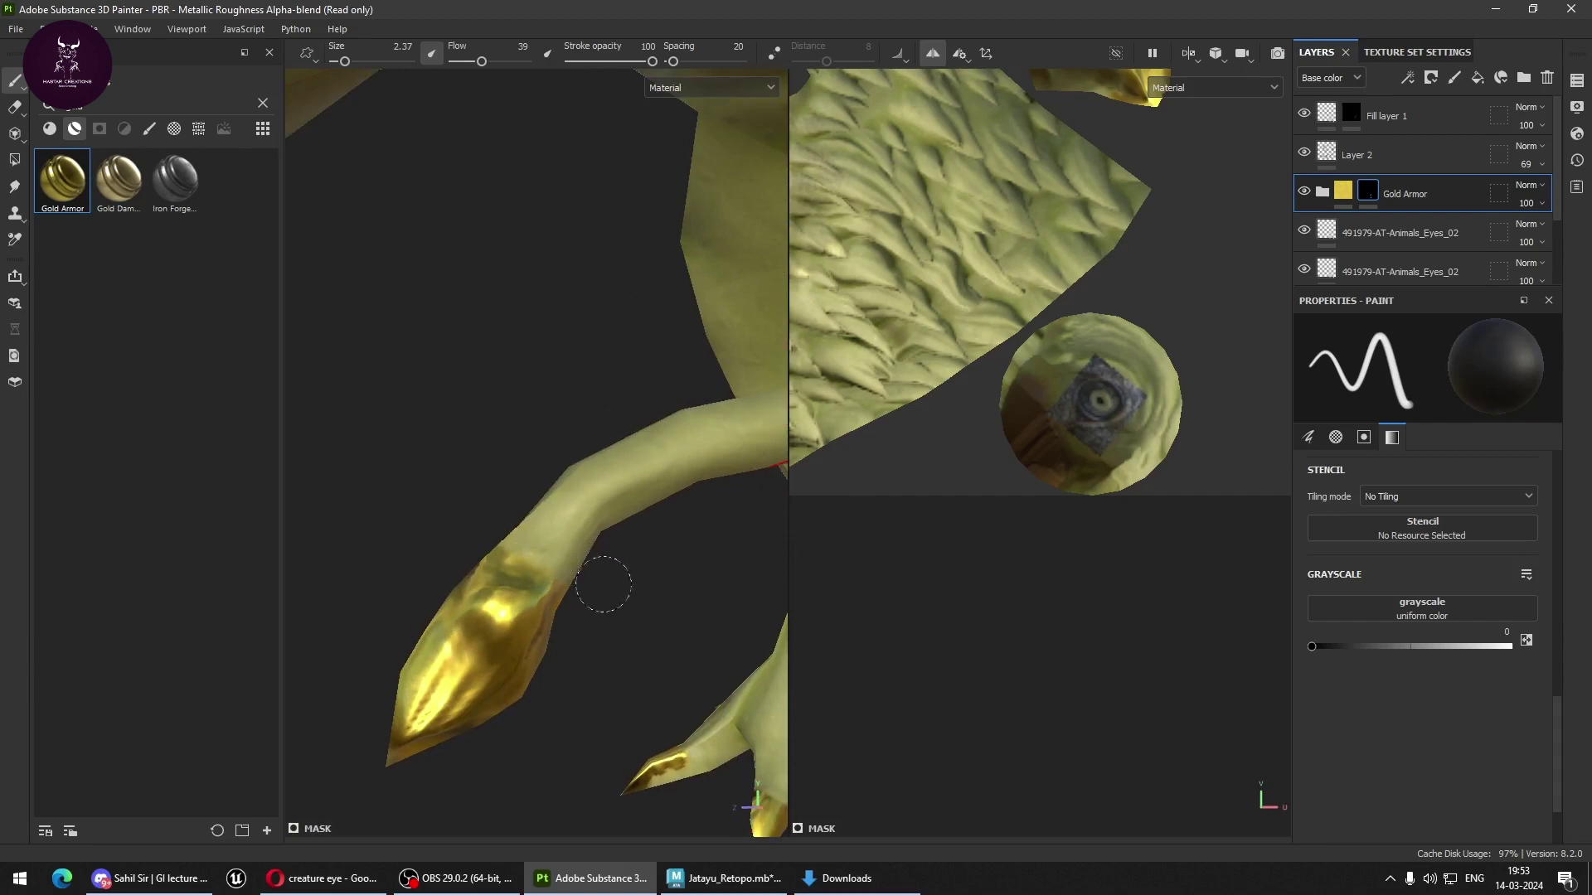
mouse_move(635, 592)
alt+mouse_down()
mouse_move(739, 604)
mouse_move(493, 572)
alt+mouse_up()
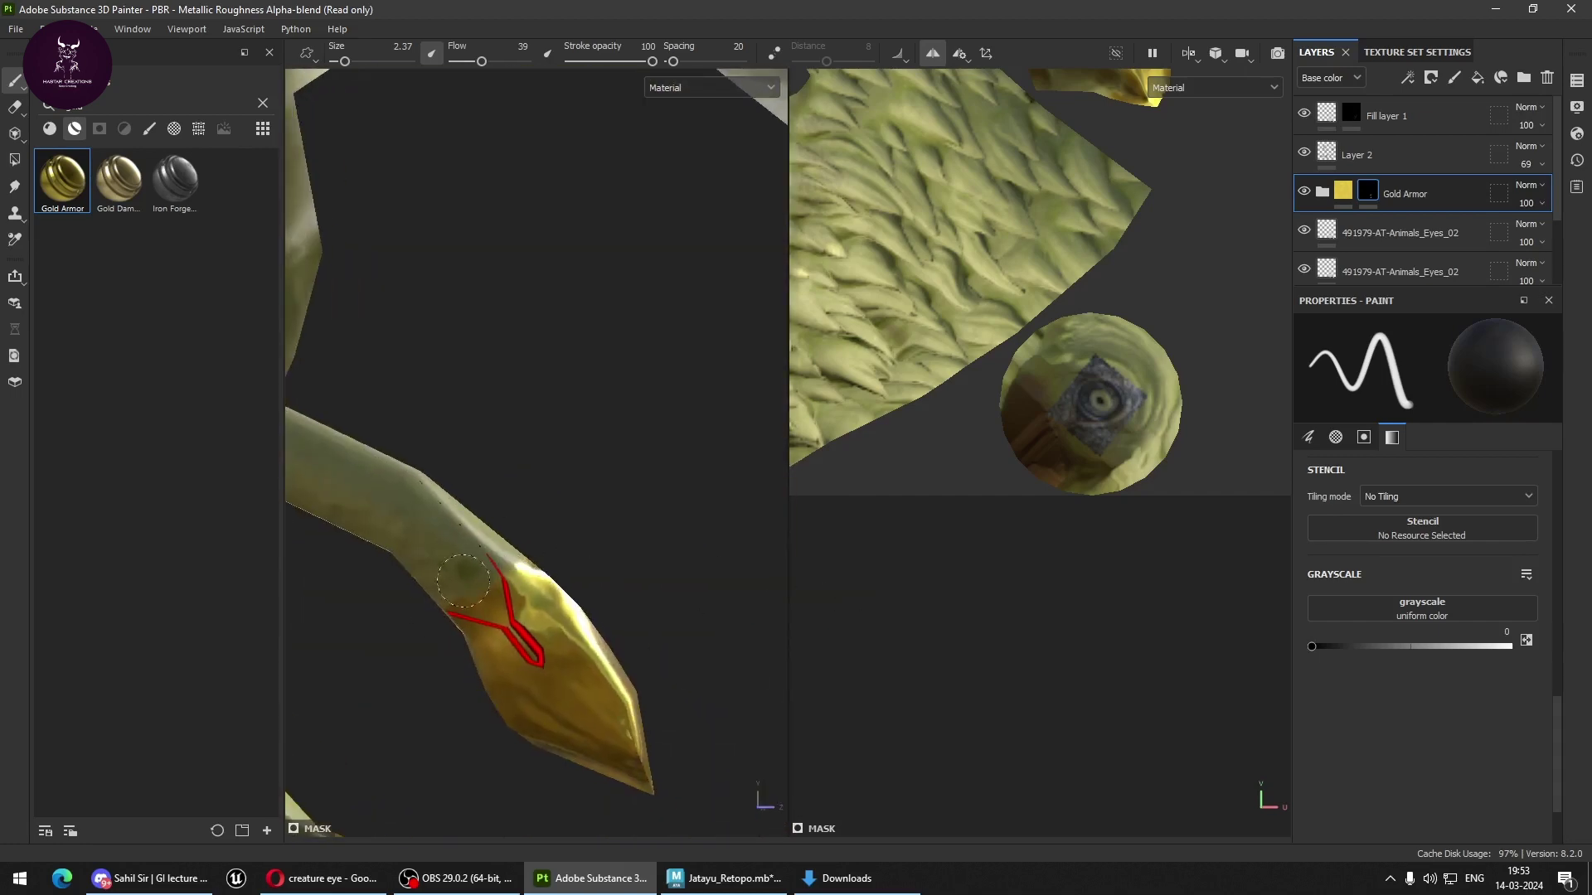
scroll(678, 569, down, 3)
scroll(655, 597, down, 2)
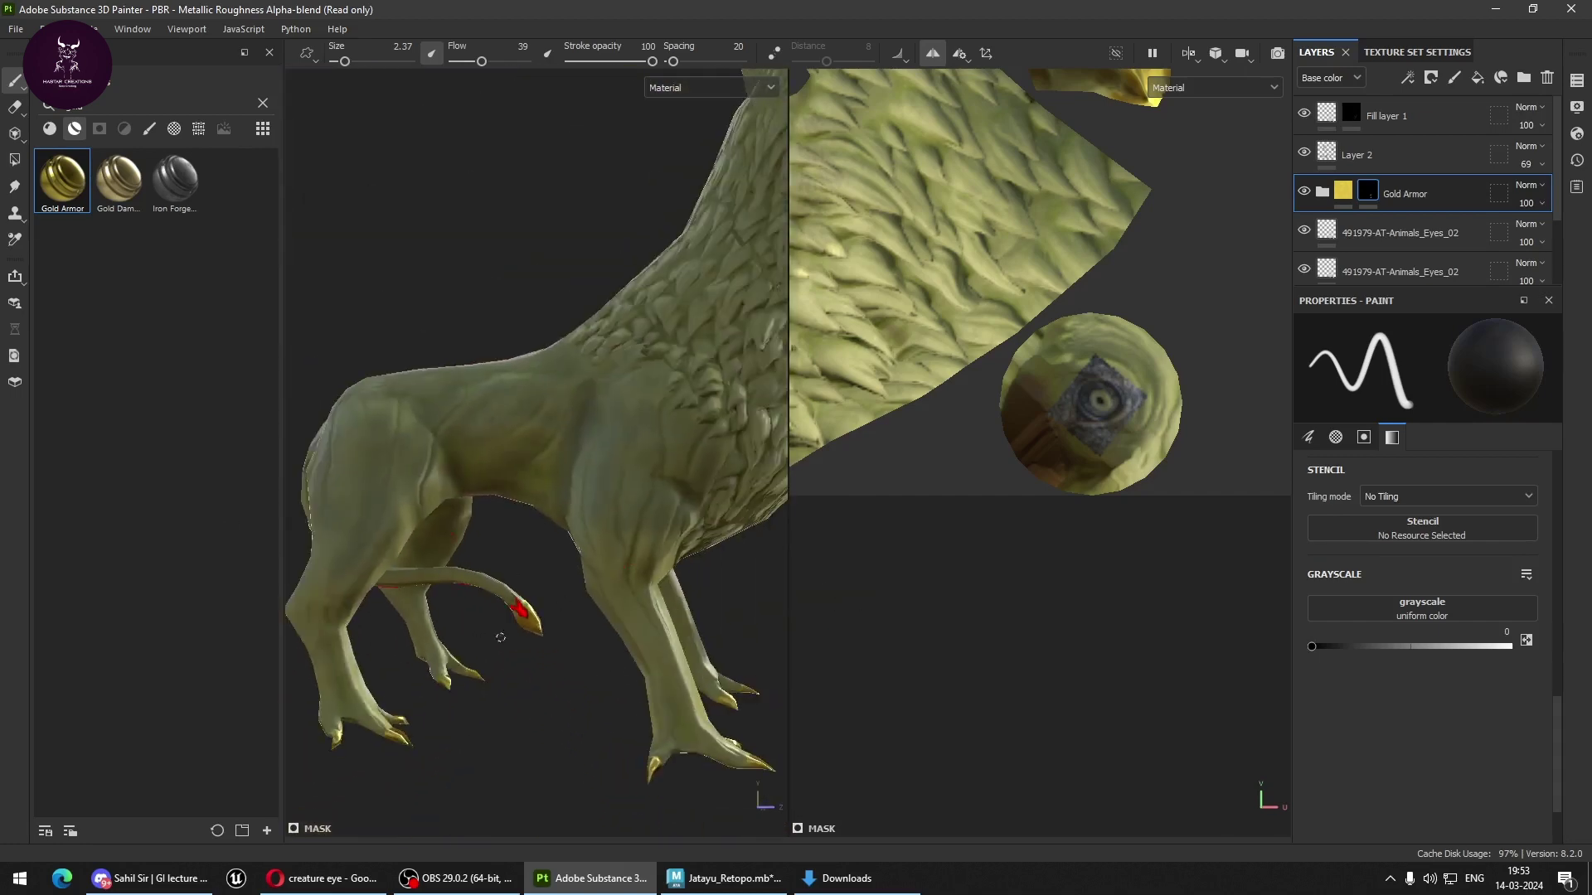
scroll(639, 625, down, 2)
alt+drag(639, 625, 431, 671)
scroll(630, 594, up, 2)
scroll(630, 594, up, 2)
scroll(630, 593, up, 1)
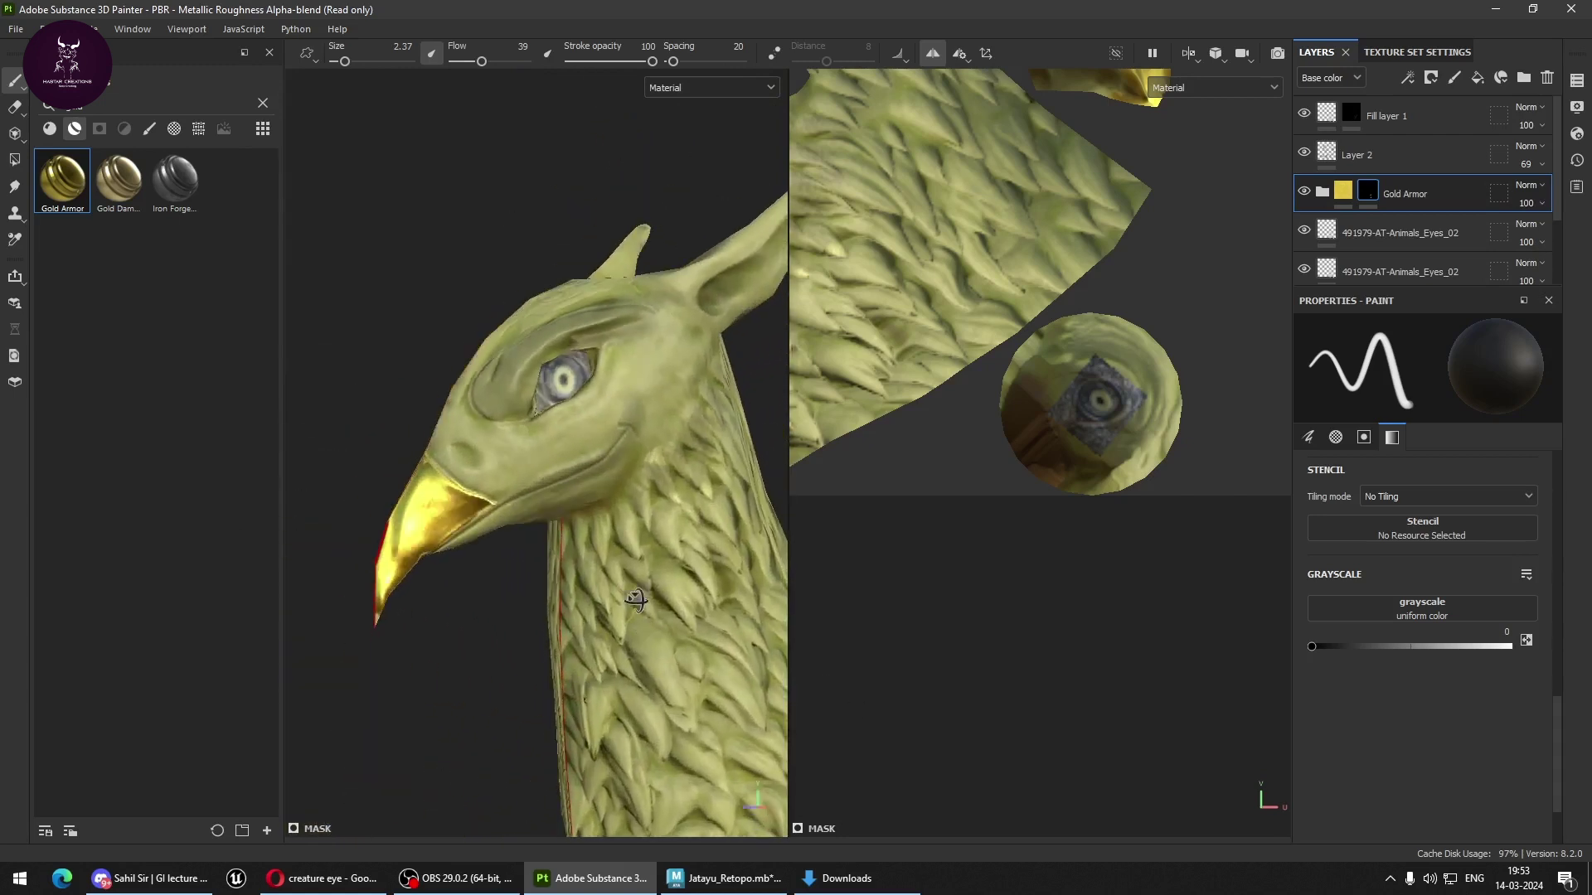
scroll(505, 583, up, 2)
alt+drag(504, 583, 530, 545)
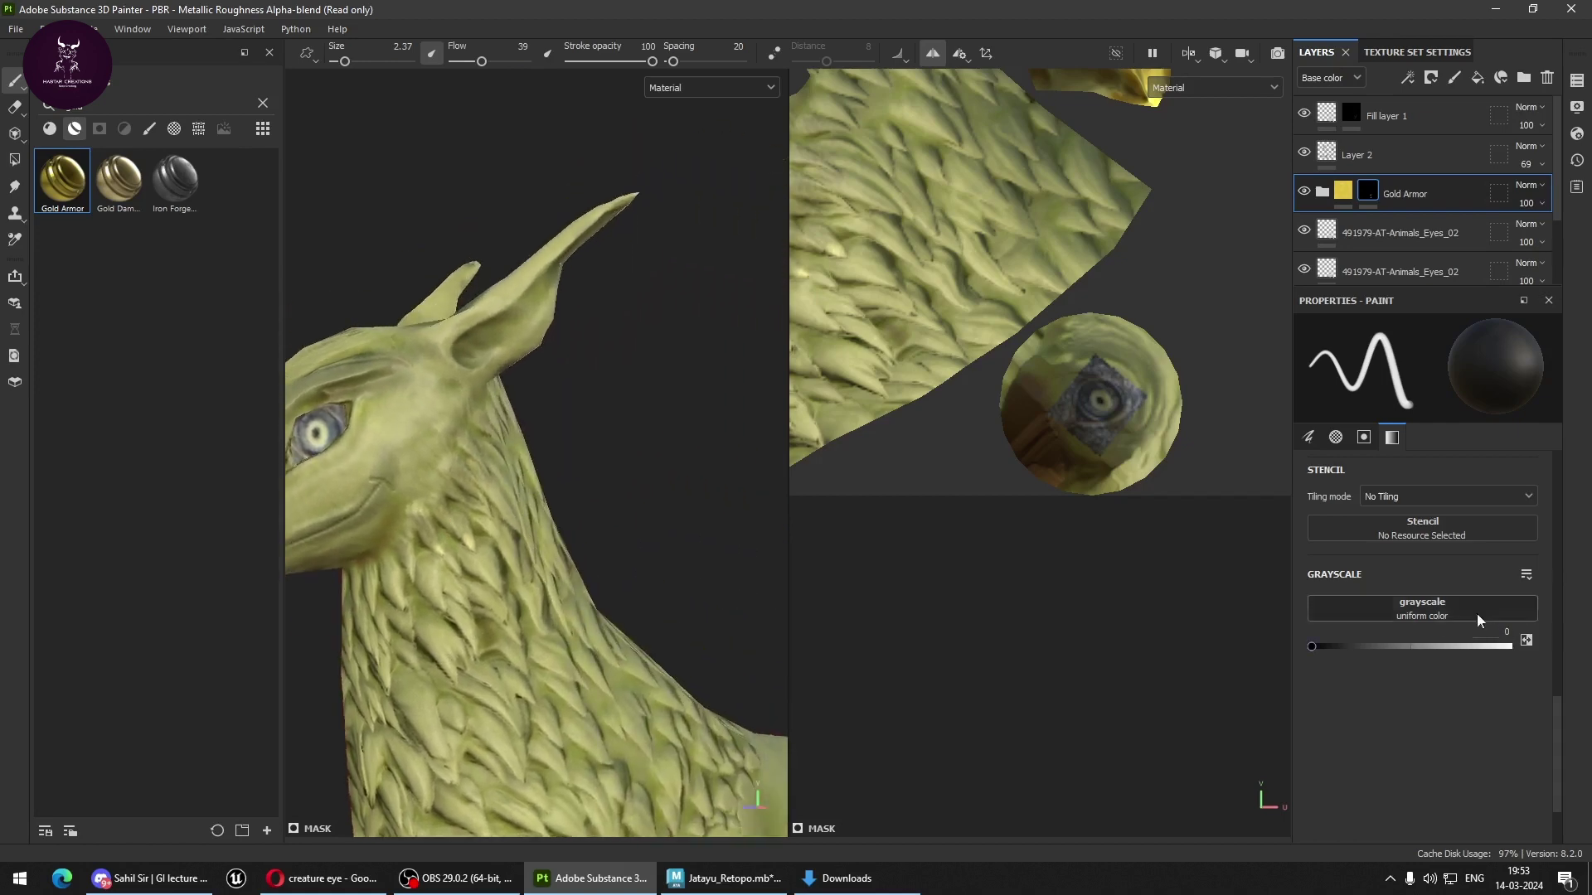
click(1370, 141)
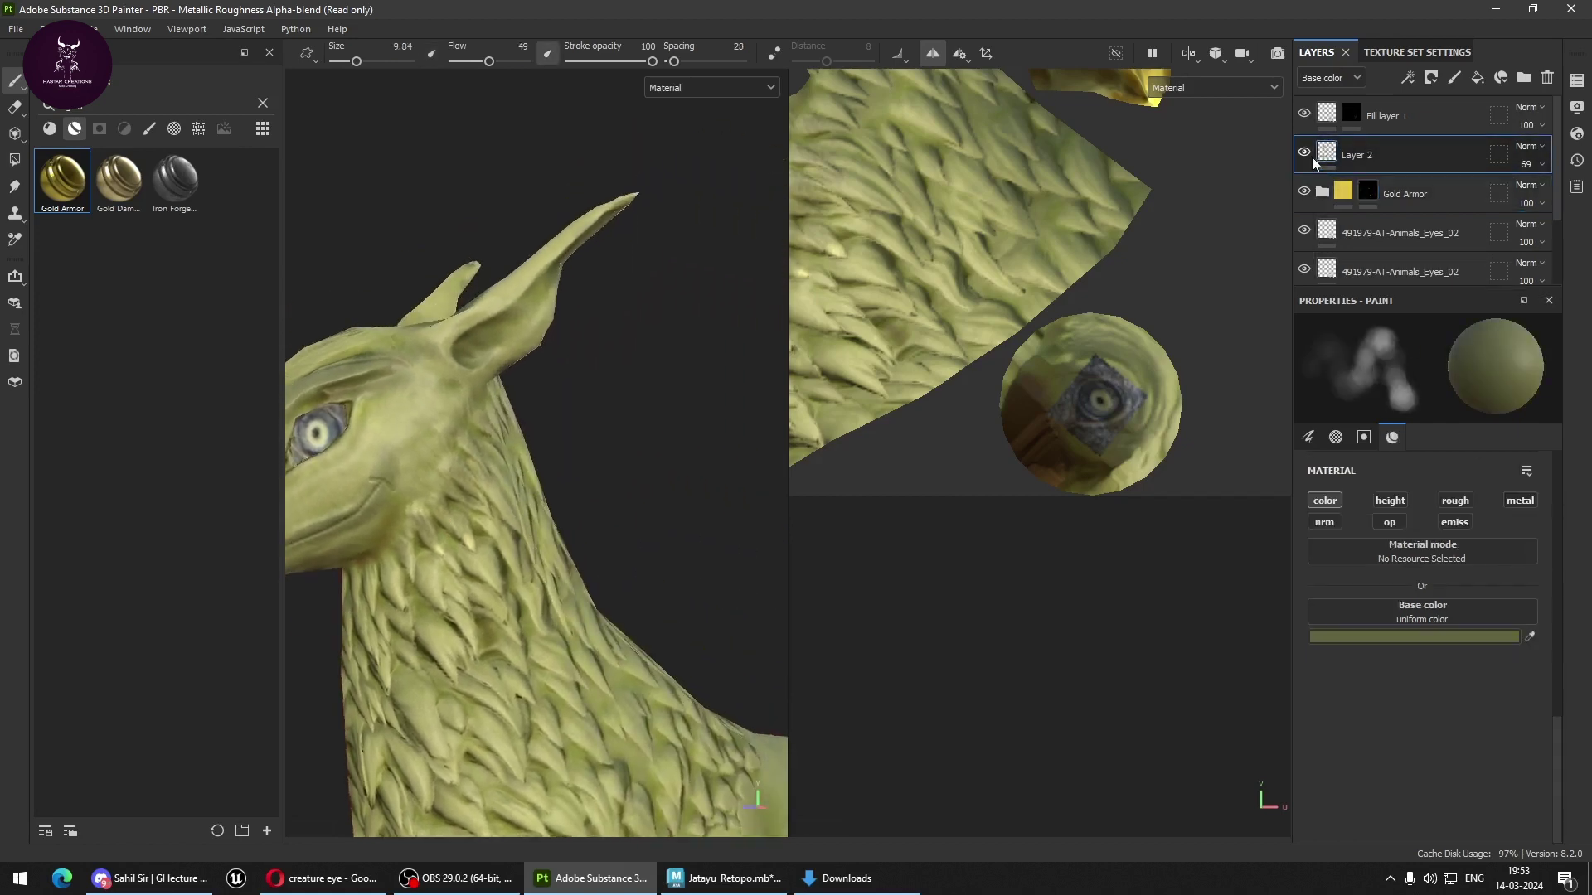
click(1381, 116)
scroll(1438, 267, down, 2)
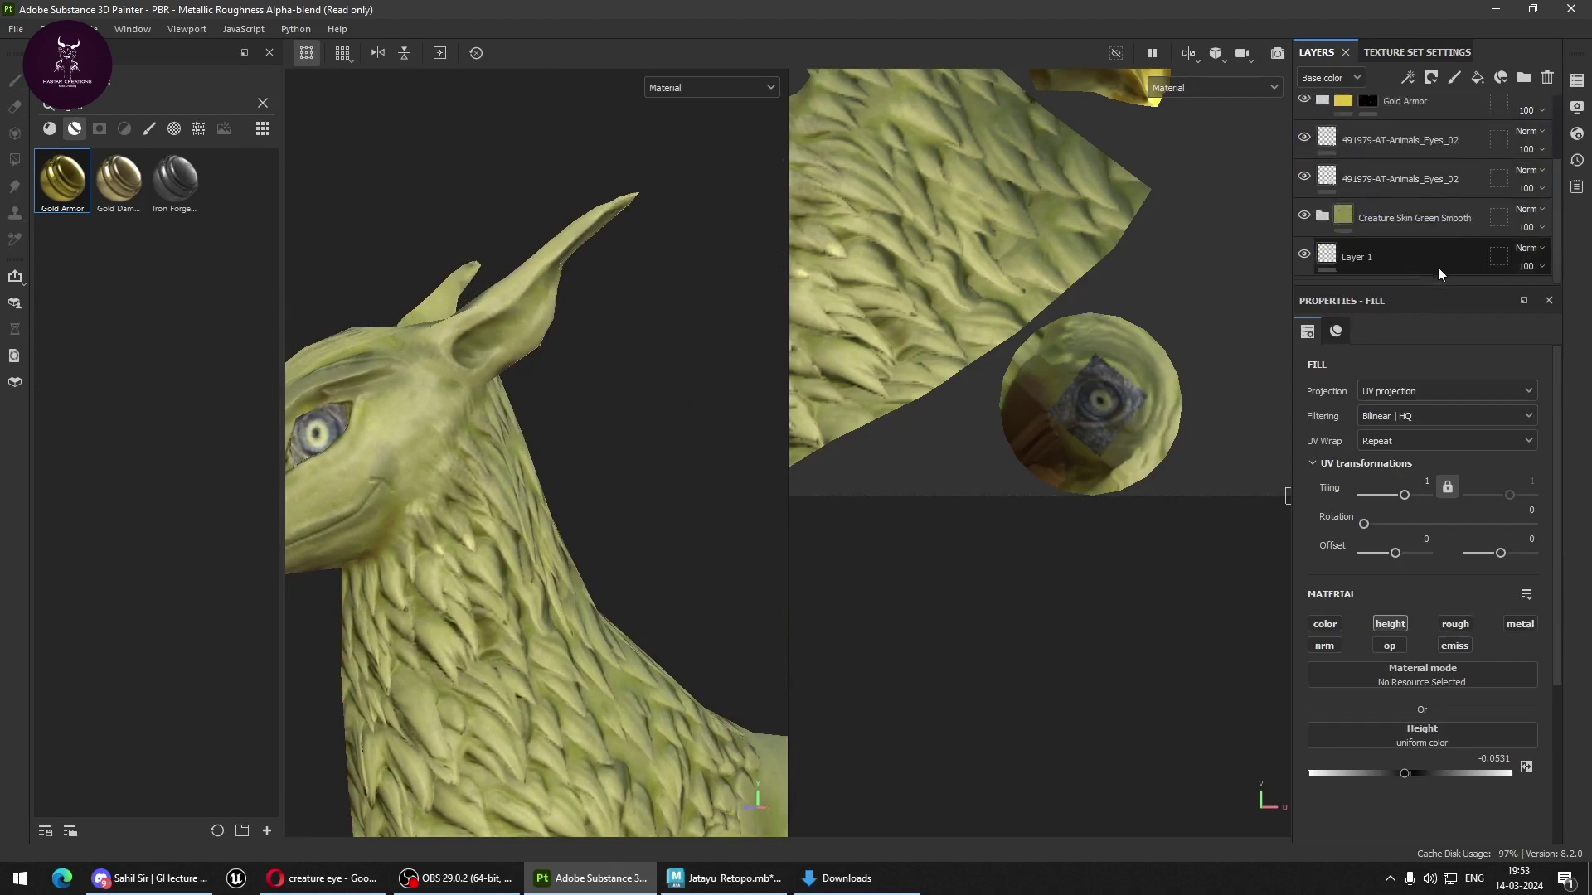
click(1376, 212)
click(1304, 217)
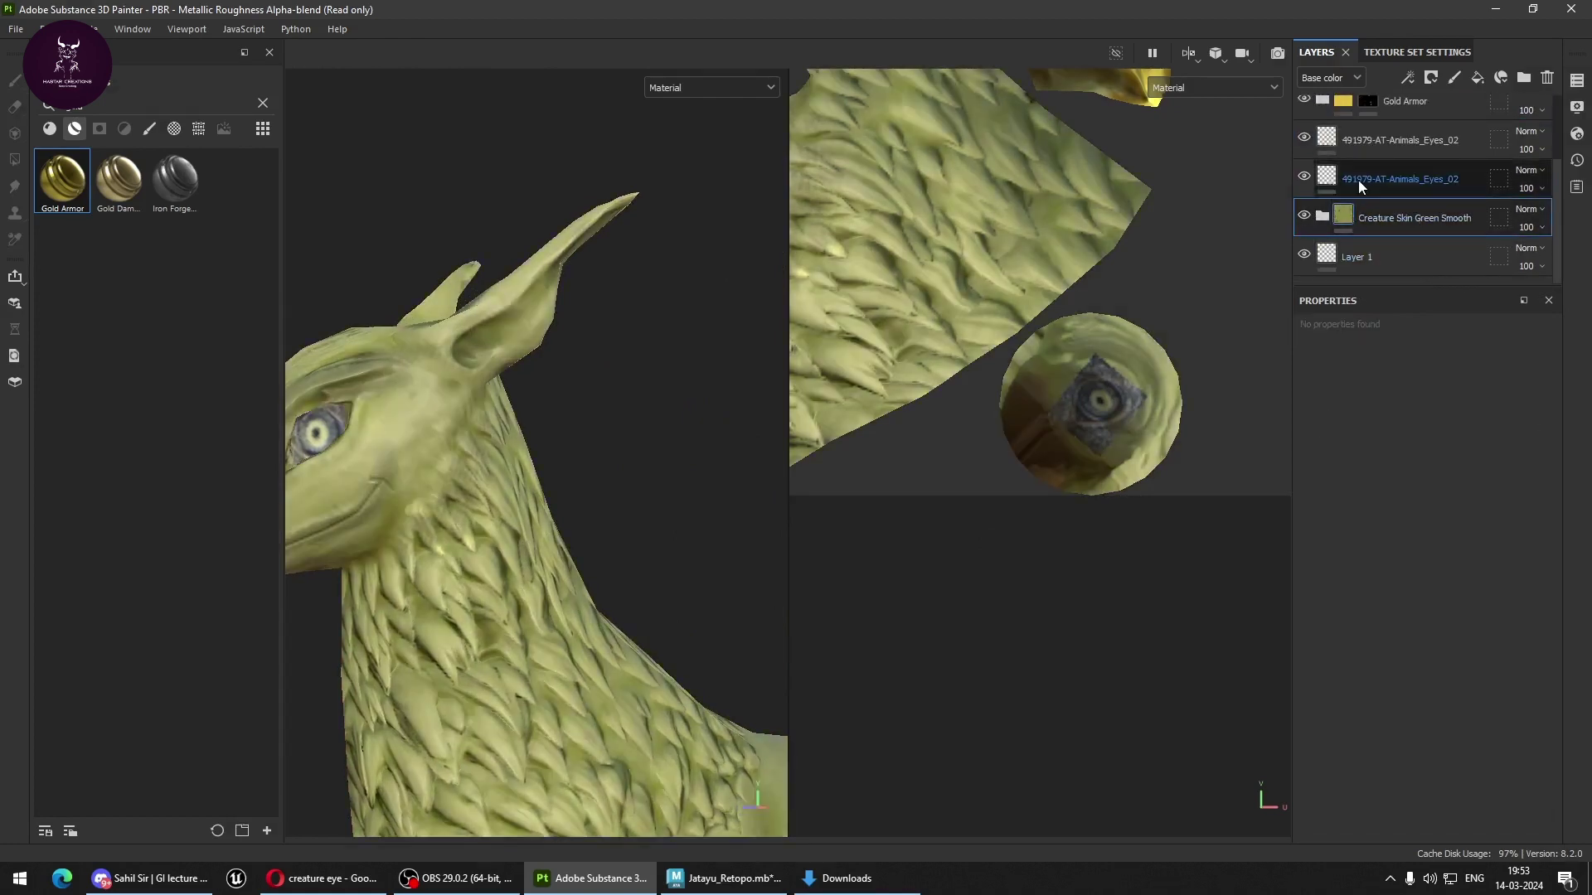
click(1359, 181)
click(1305, 177)
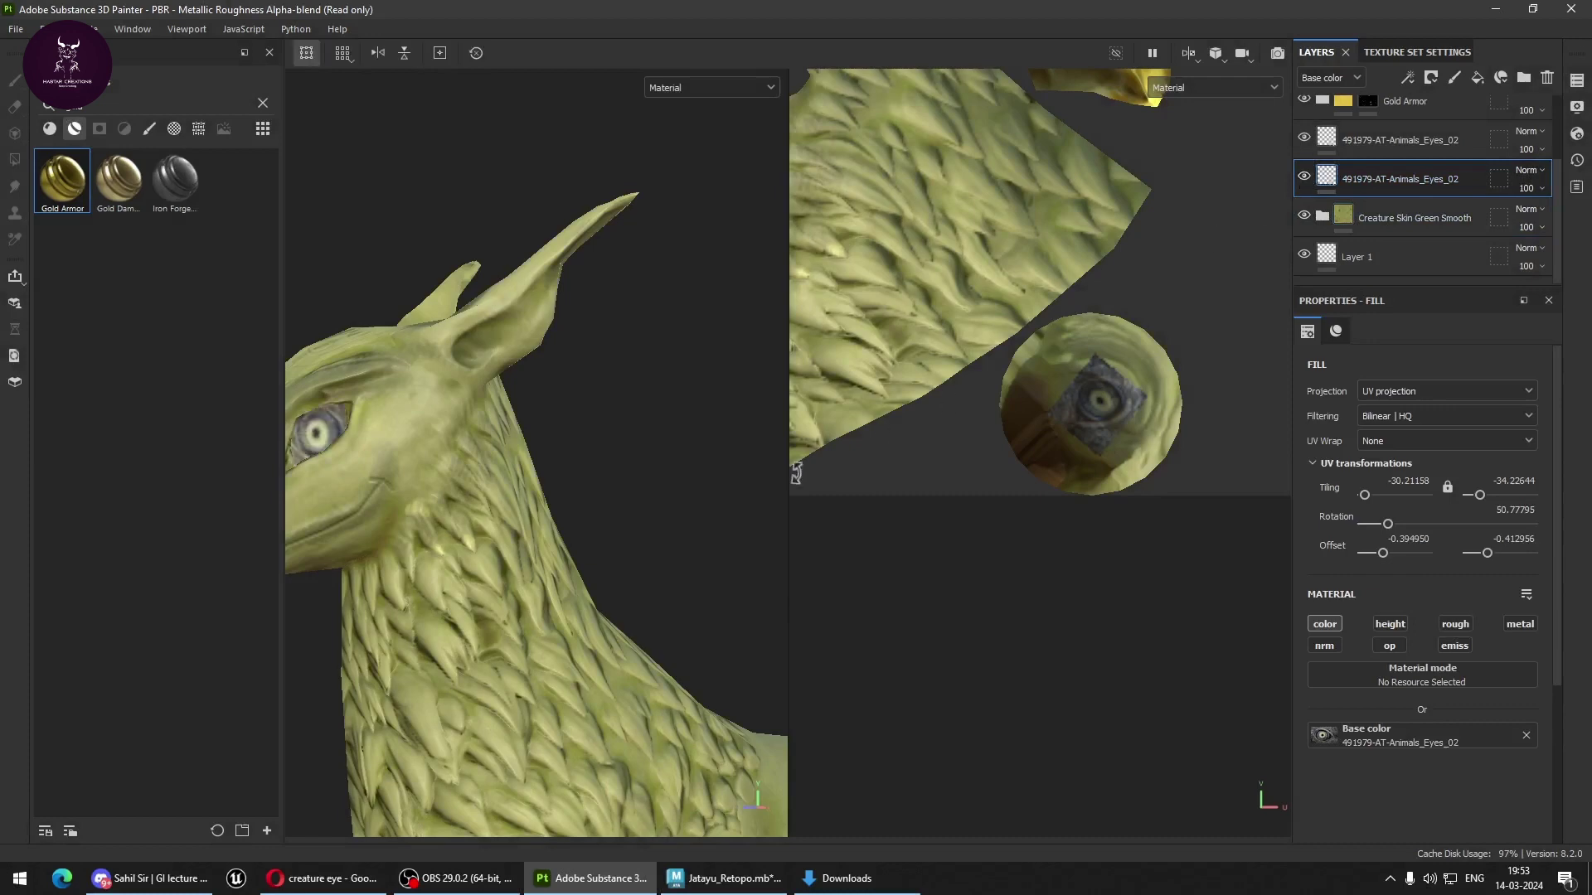
alt+drag(796, 472, 664, 535)
alt+right_drag(664, 535, 580, 536)
alt+drag(579, 536, 445, 380)
alt+right_drag(446, 381, 612, 564)
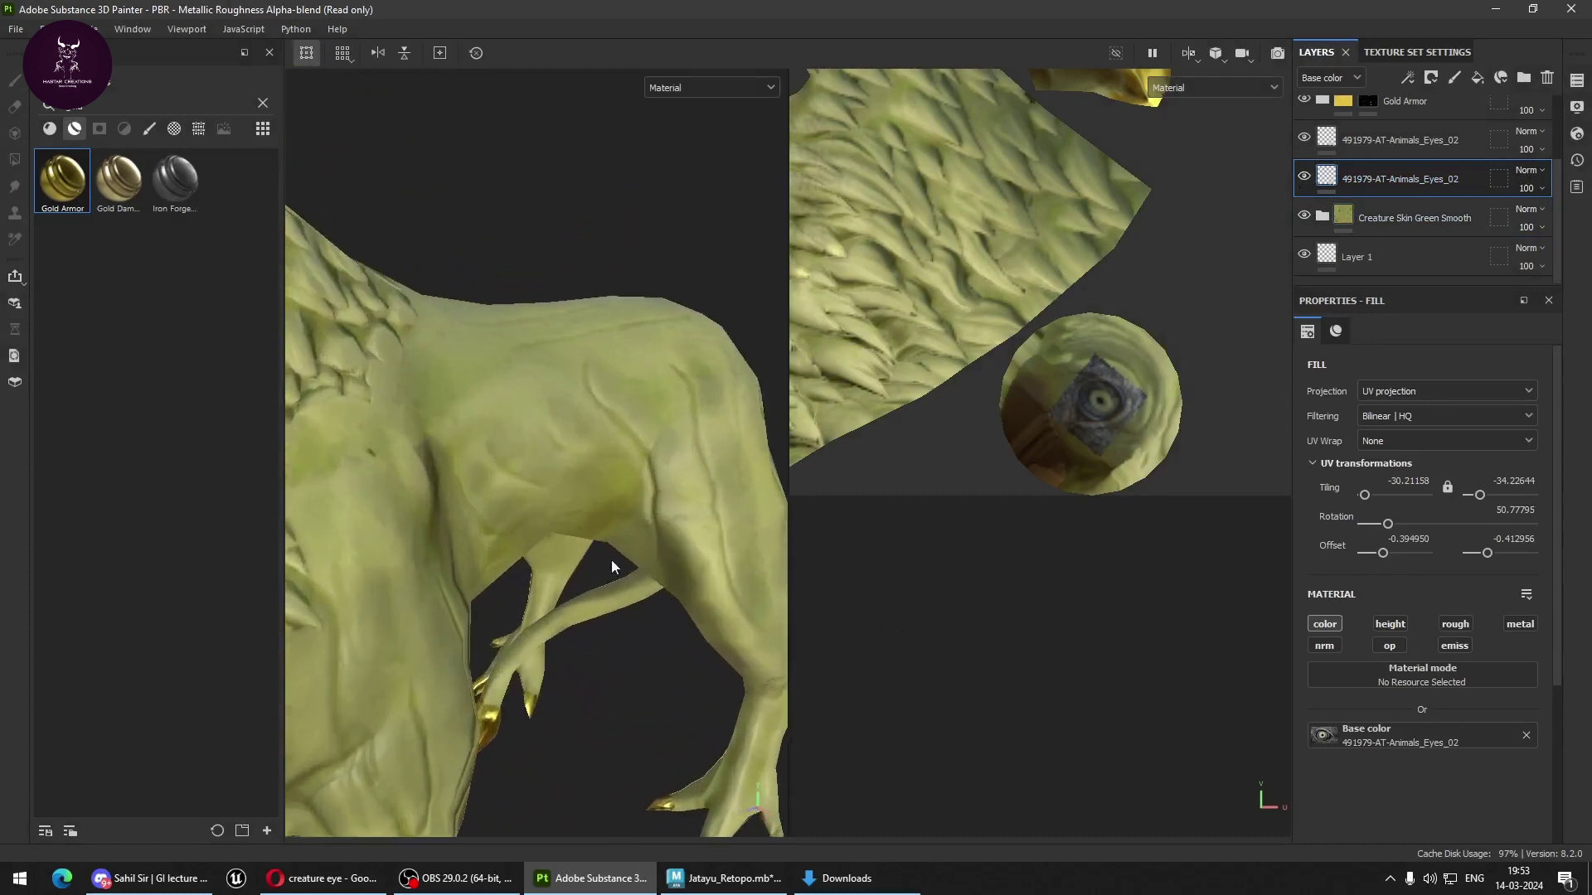
mouse_move(611, 566)
alt+mouse_down()
mouse_move(575, 535)
mouse_move(591, 610)
alt+mouse_up()
alt+right_drag(591, 610, 697, 509)
alt+drag(697, 508, 729, 572)
scroll(1389, 187, up, 3)
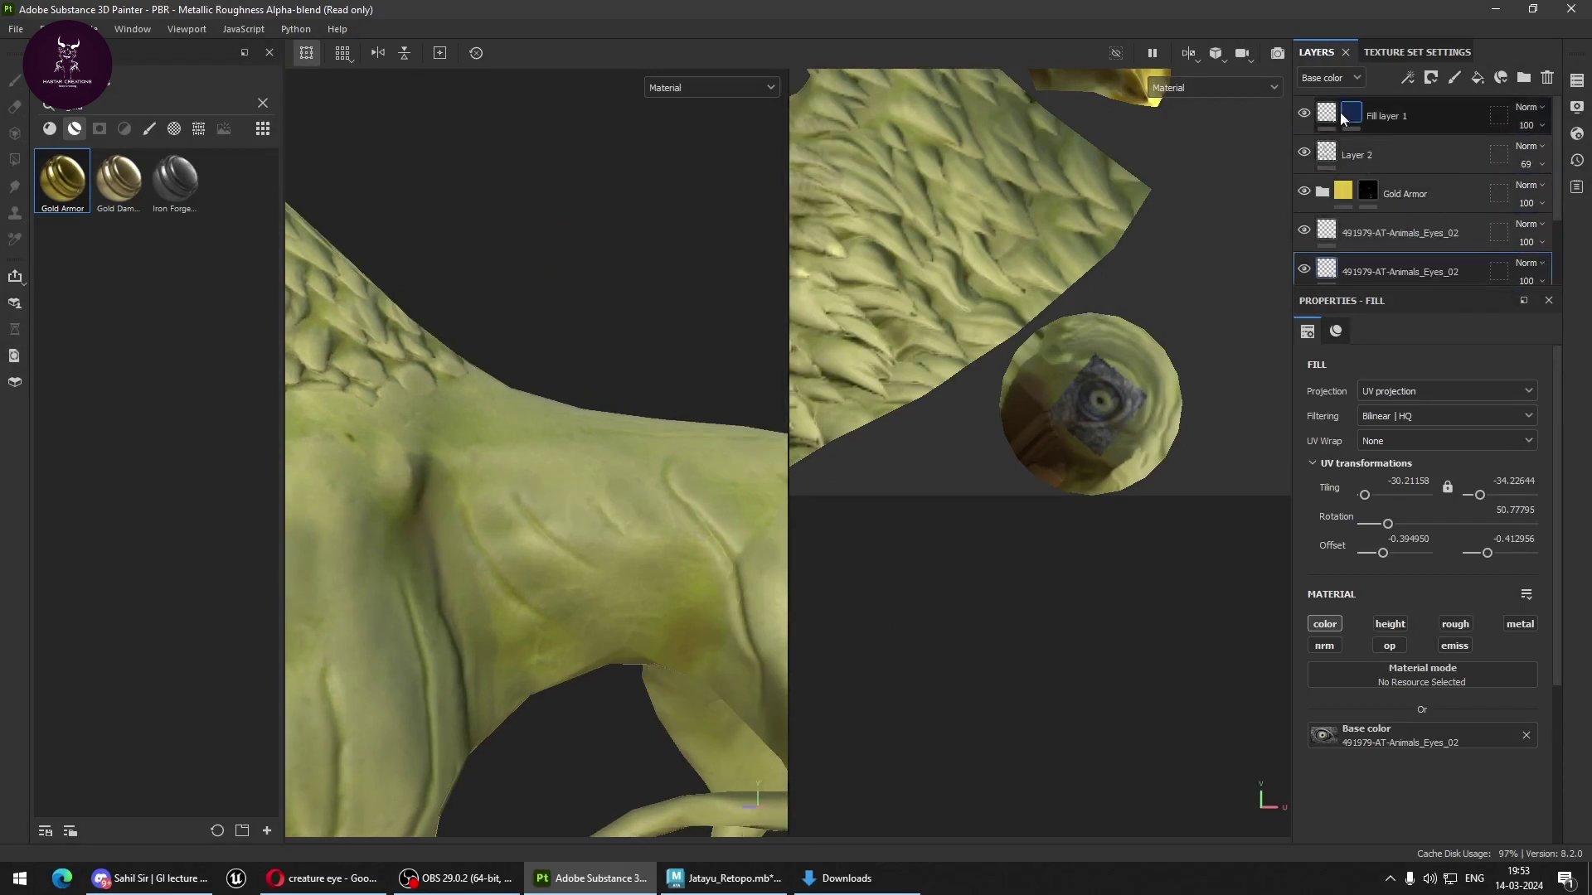
click(1408, 116)
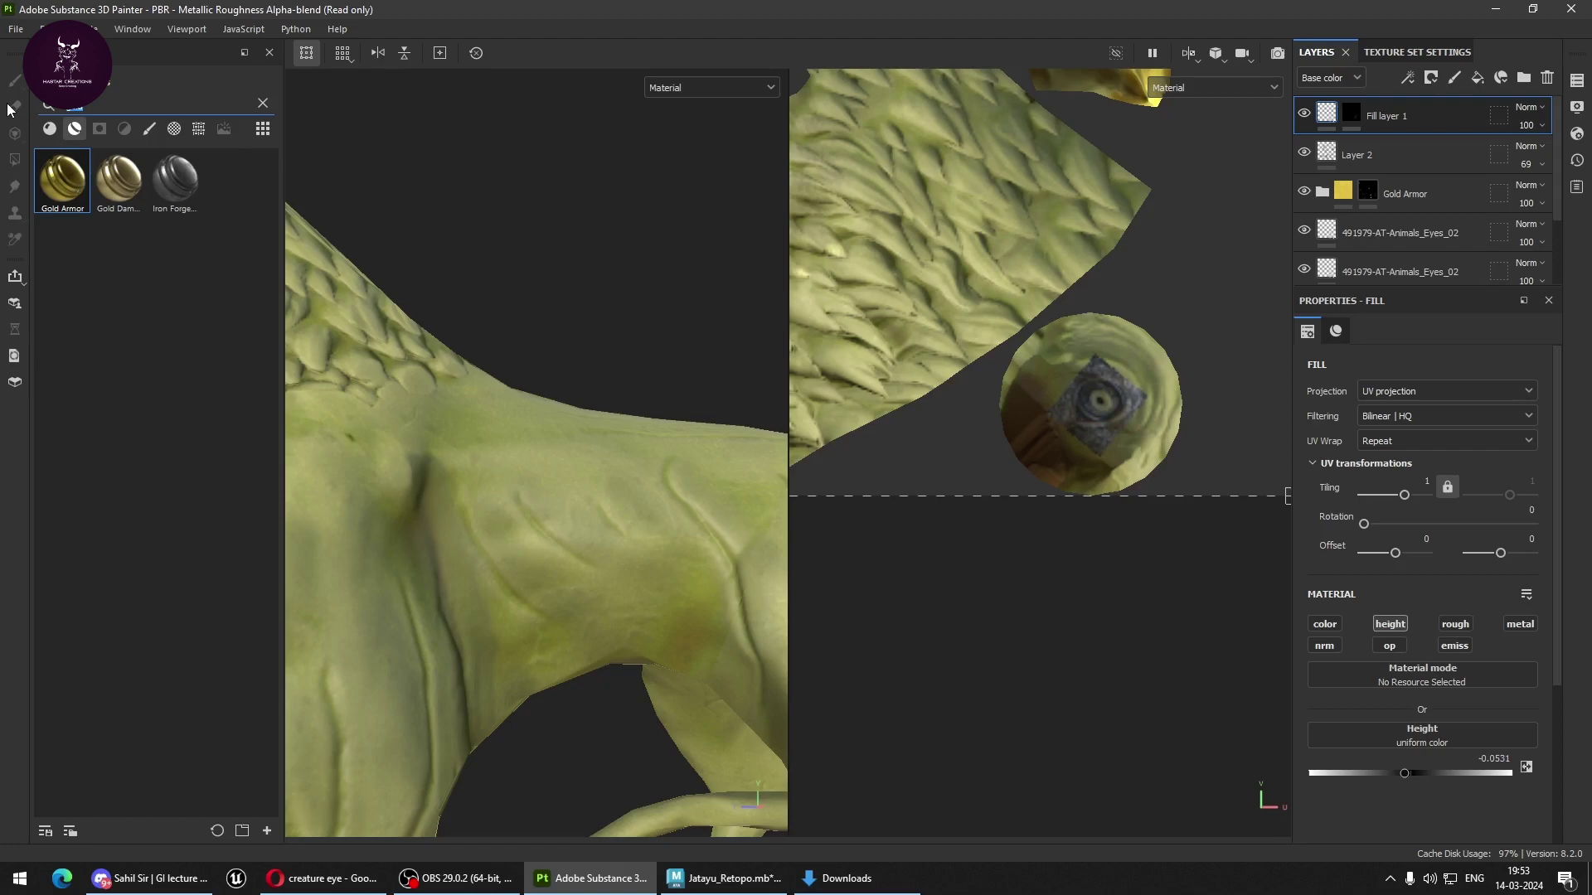
mouse_move(507, 448)
alt+mouse_down()
mouse_move(654, 614)
mouse_move(597, 533)
alt+mouse_up()
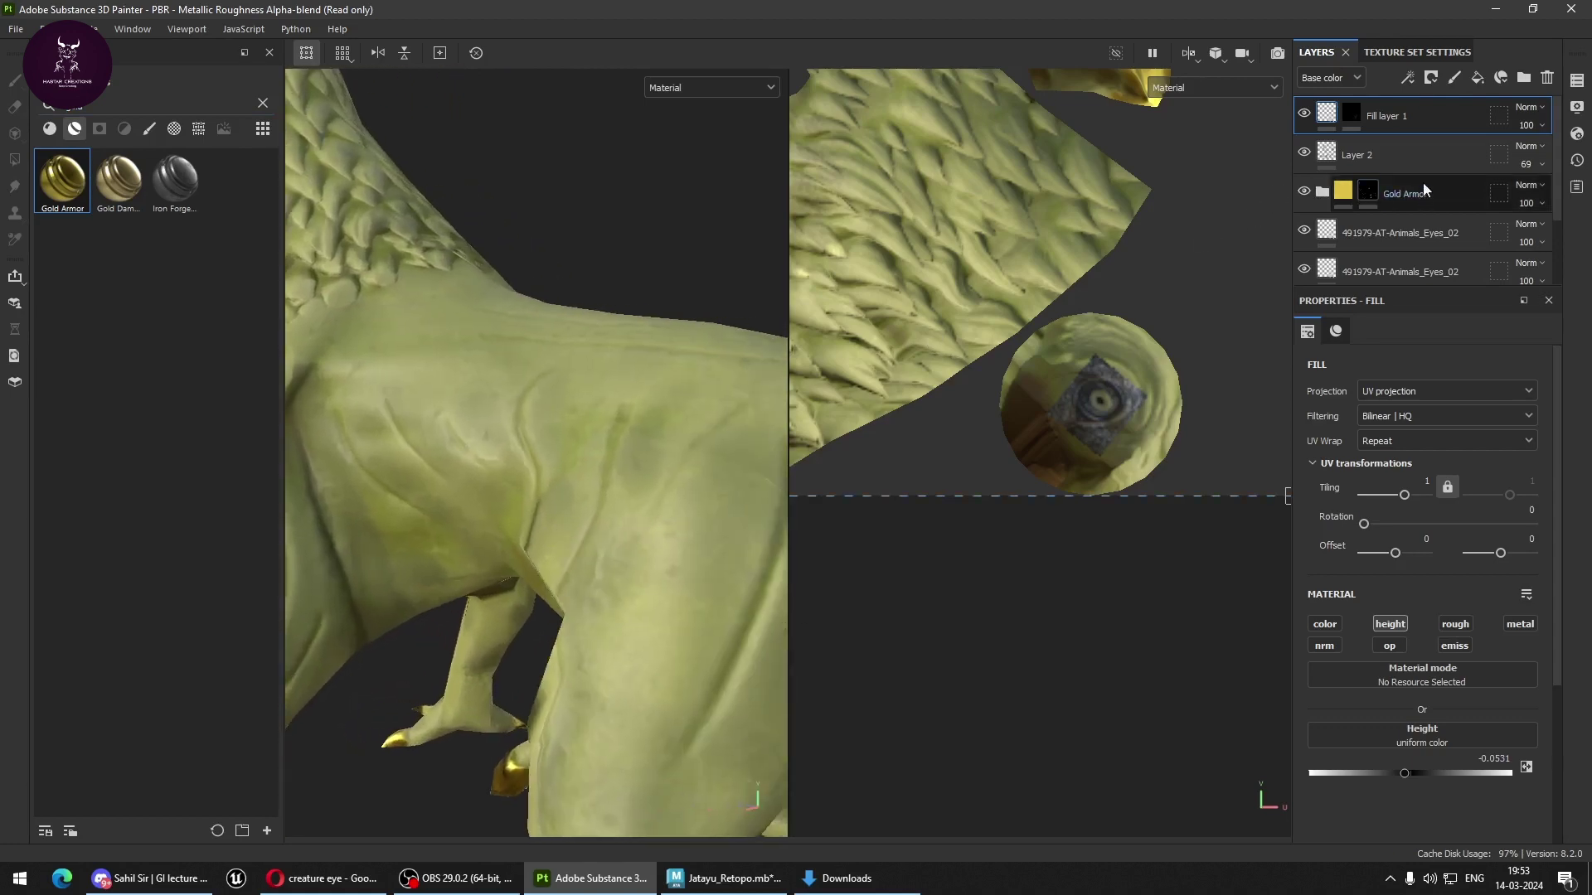
scroll(1444, 235, down, 2)
click(1411, 215)
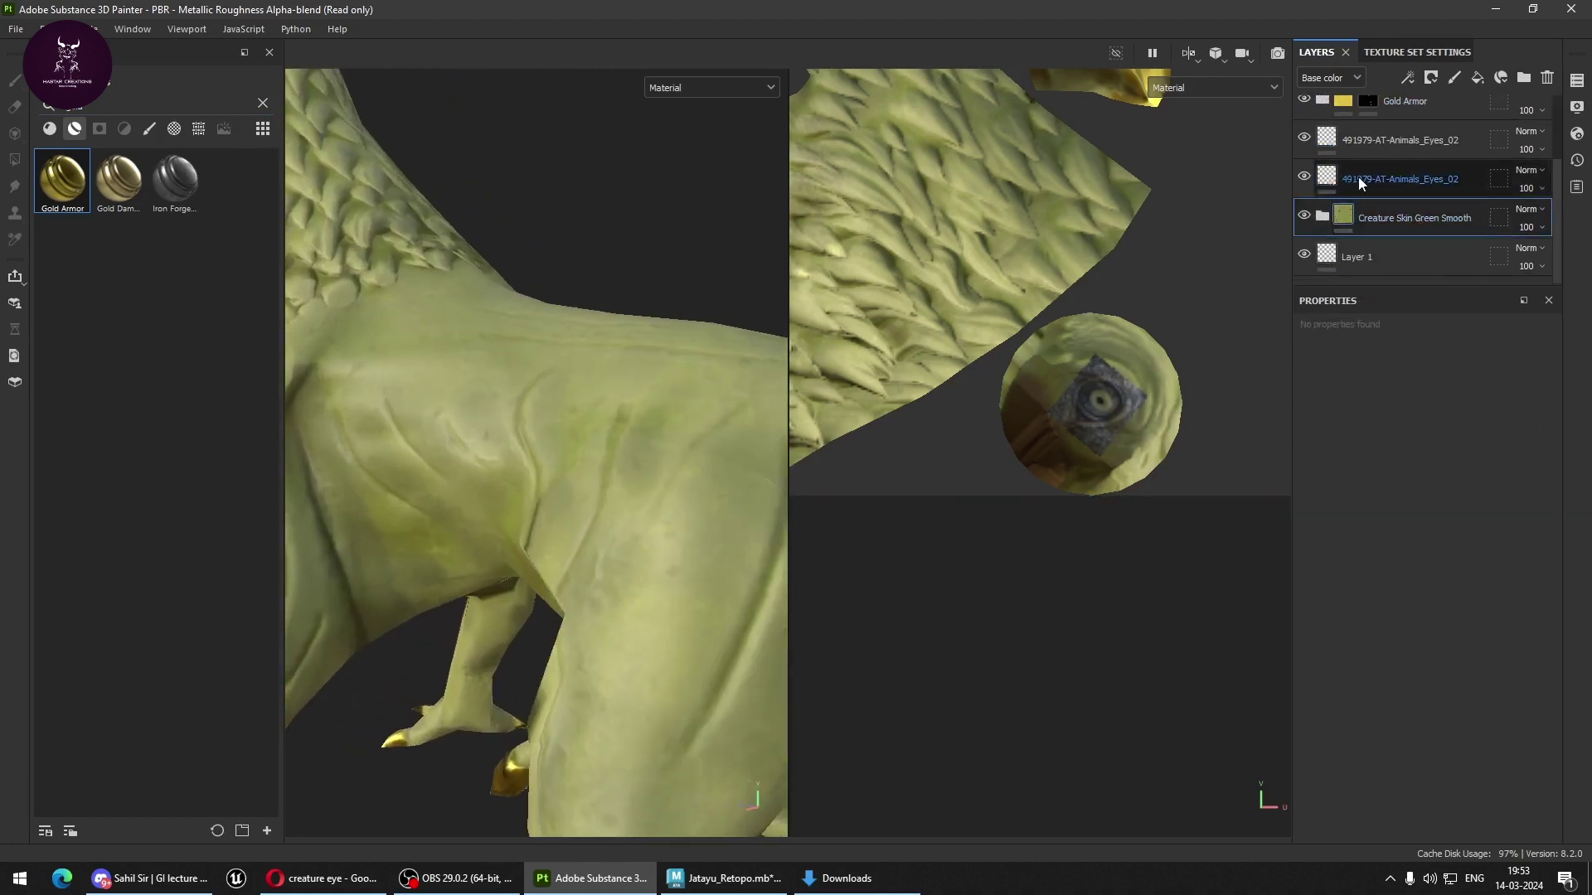
click(1320, 180)
click(1387, 150)
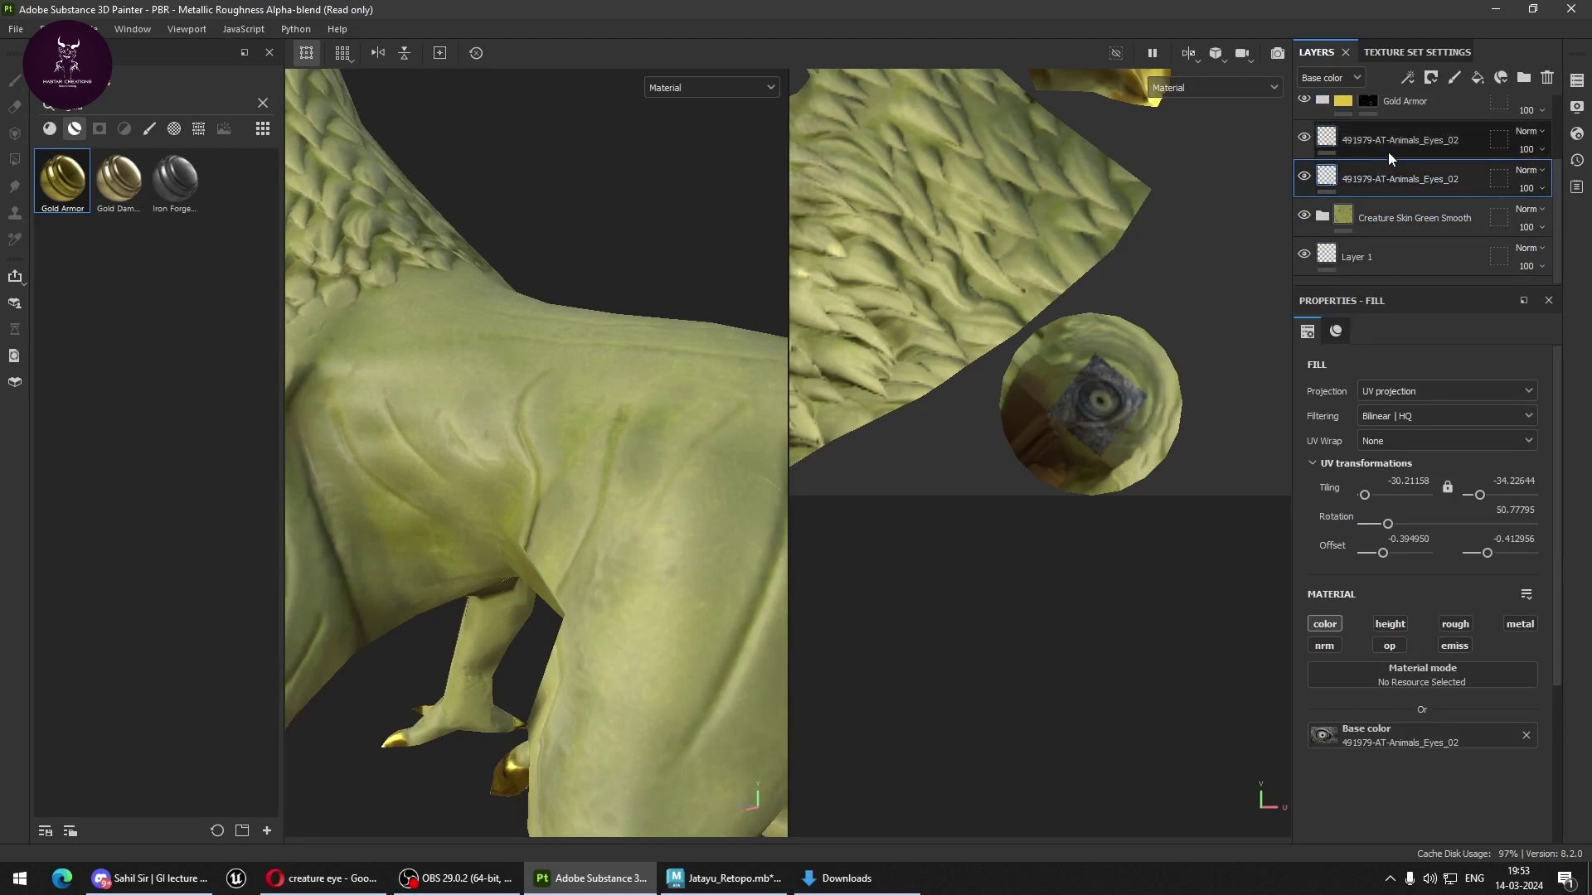
click(1304, 138)
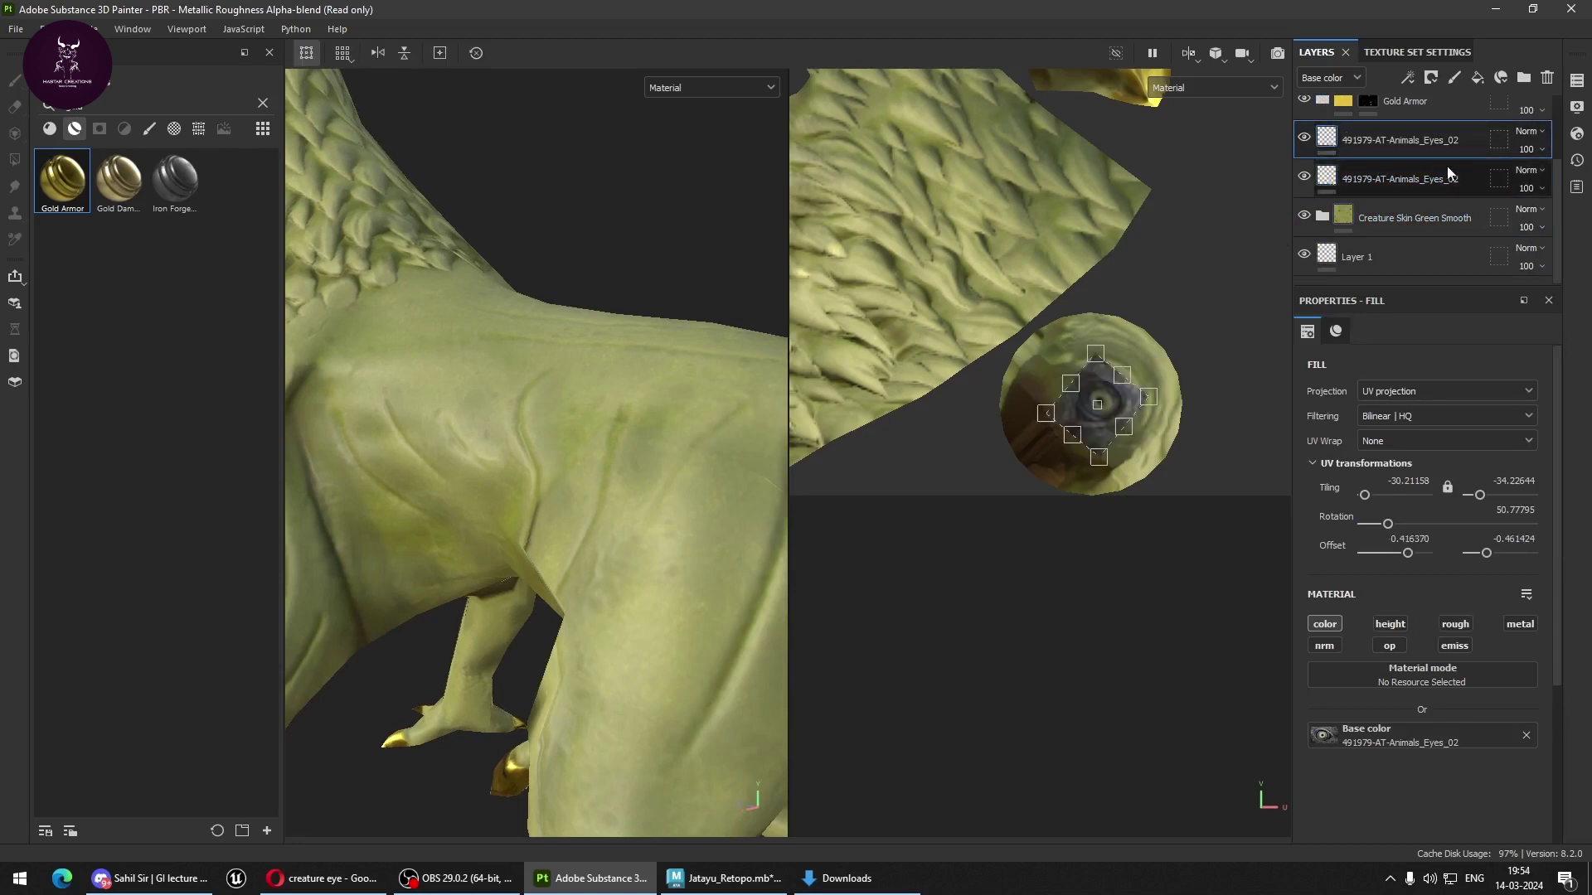
scroll(1326, 179, up, 2)
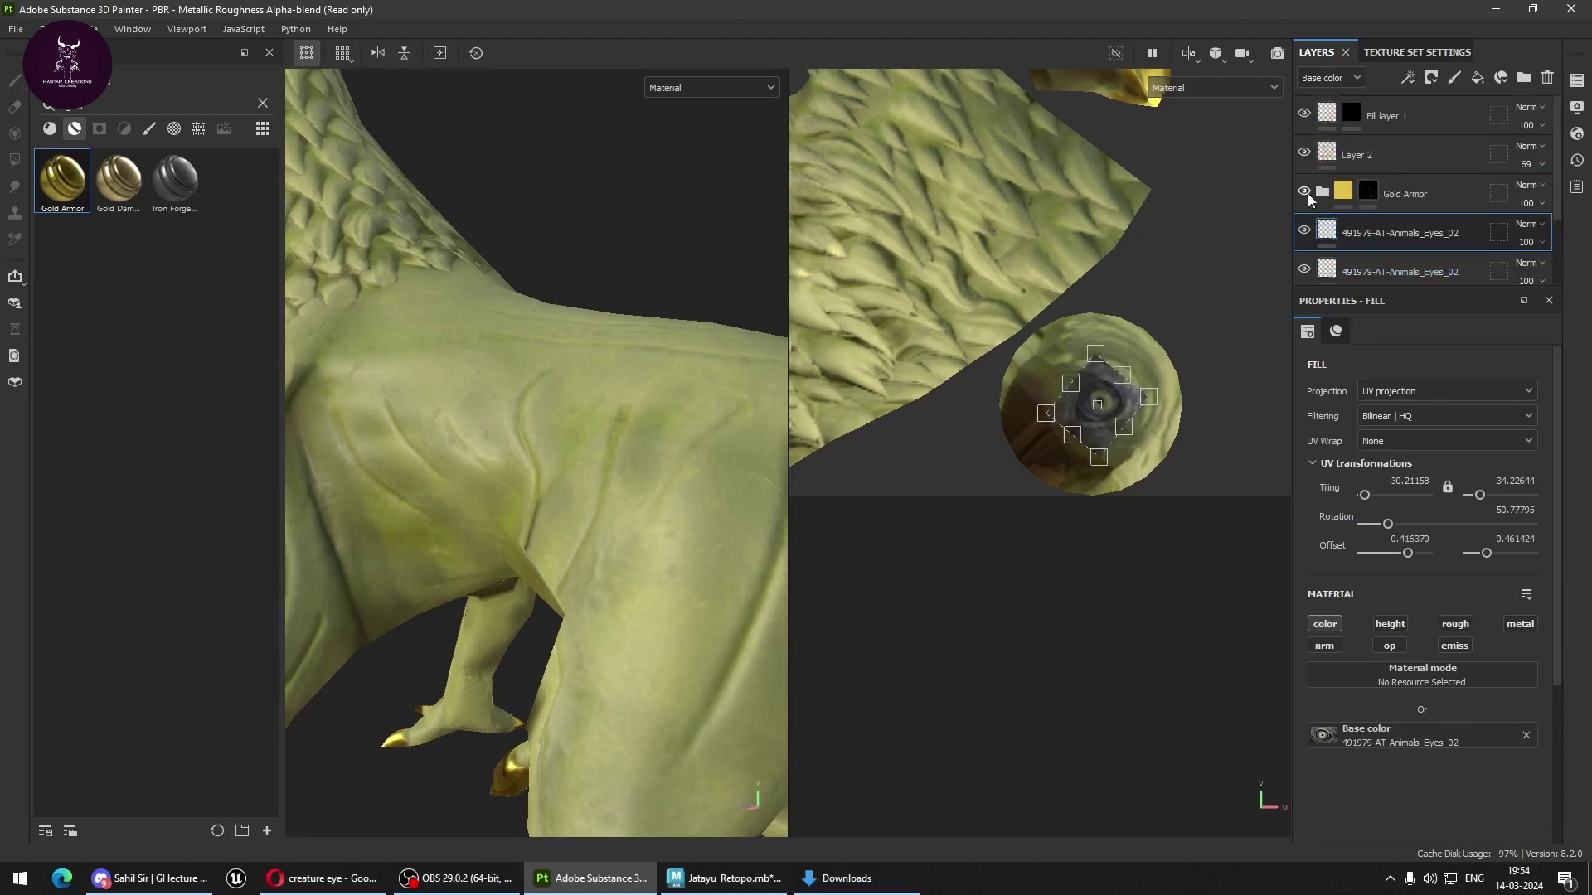
click(1305, 193)
Select Layer 2 and brush darker speckles onto the creature's leg.
click(1369, 155)
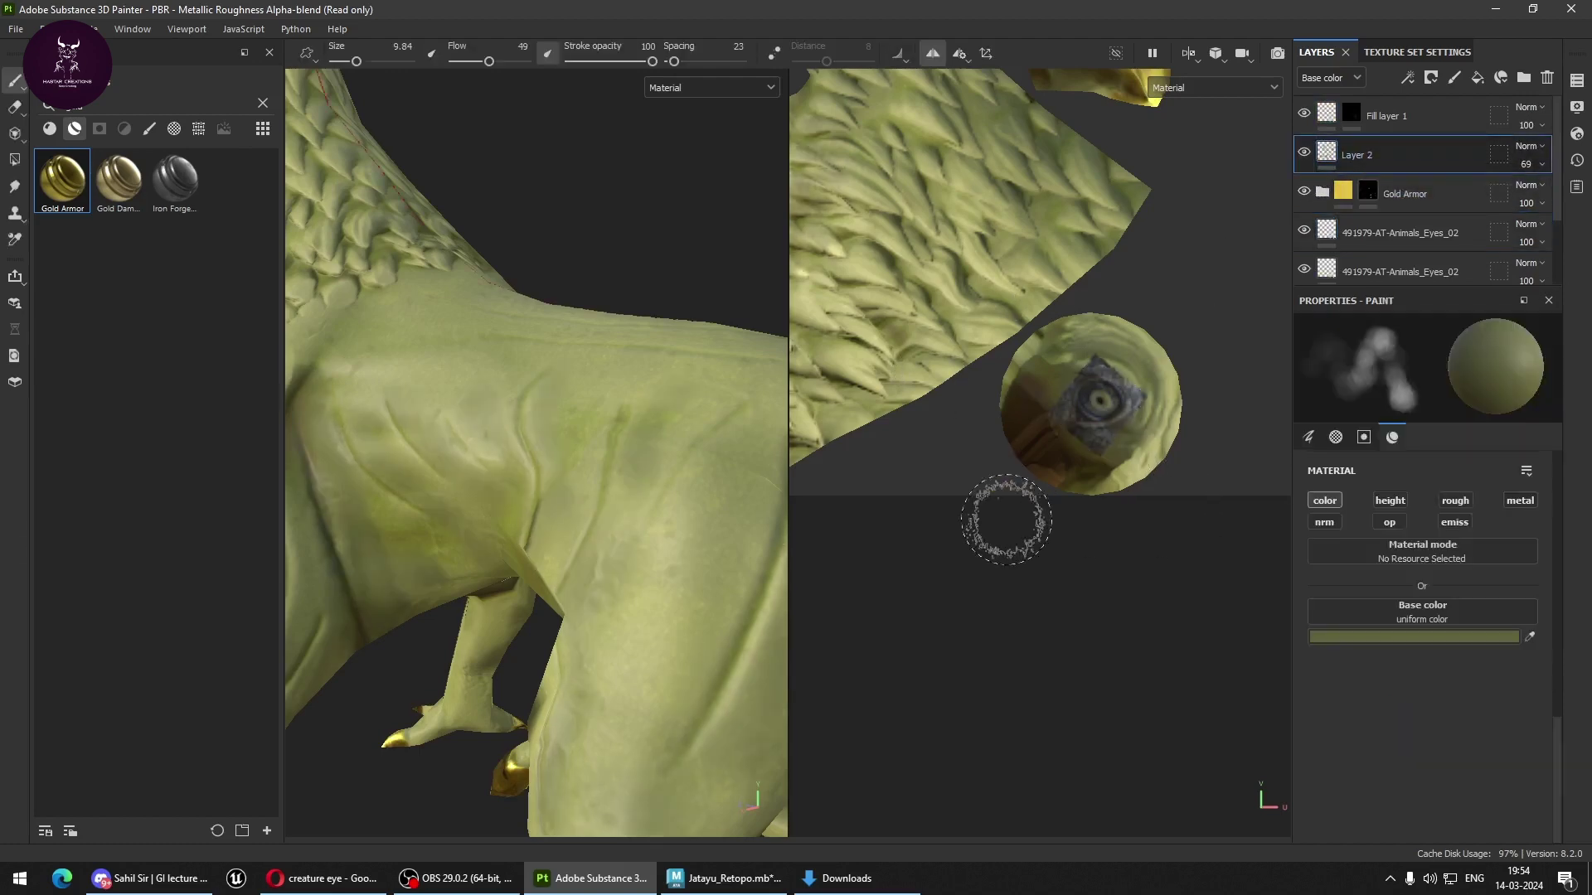
mouse_move(705, 547)
alt+mouse_down()
mouse_move(636, 571)
mouse_move(643, 426)
alt+mouse_up()
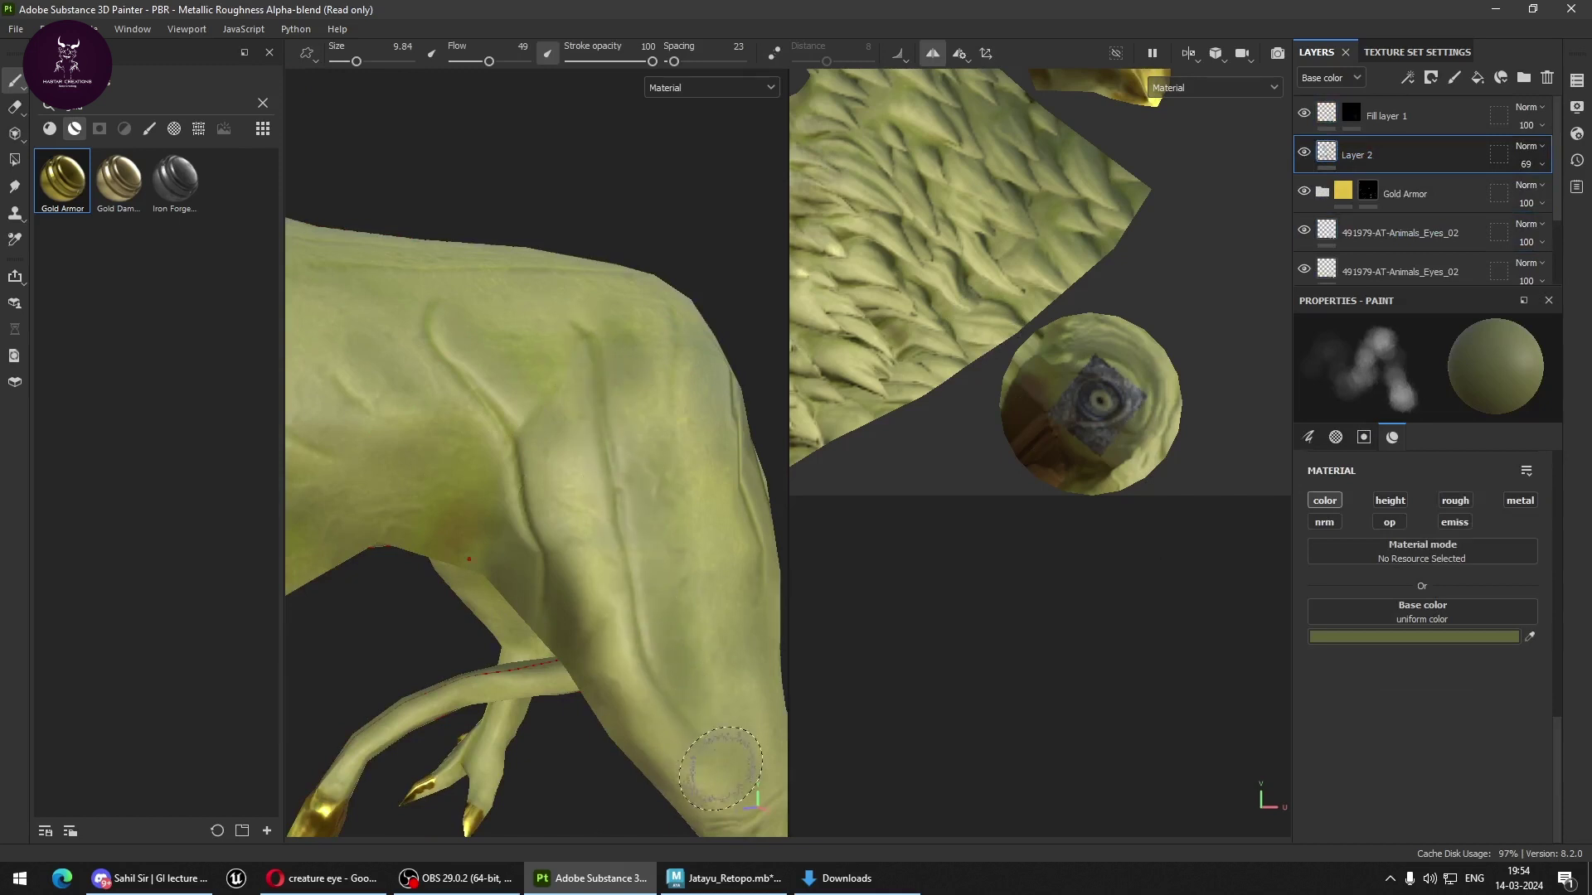
mouse_move(734, 713)
alt+mouse_down()
mouse_move(495, 617)
mouse_move(572, 473)
alt+mouse_up()
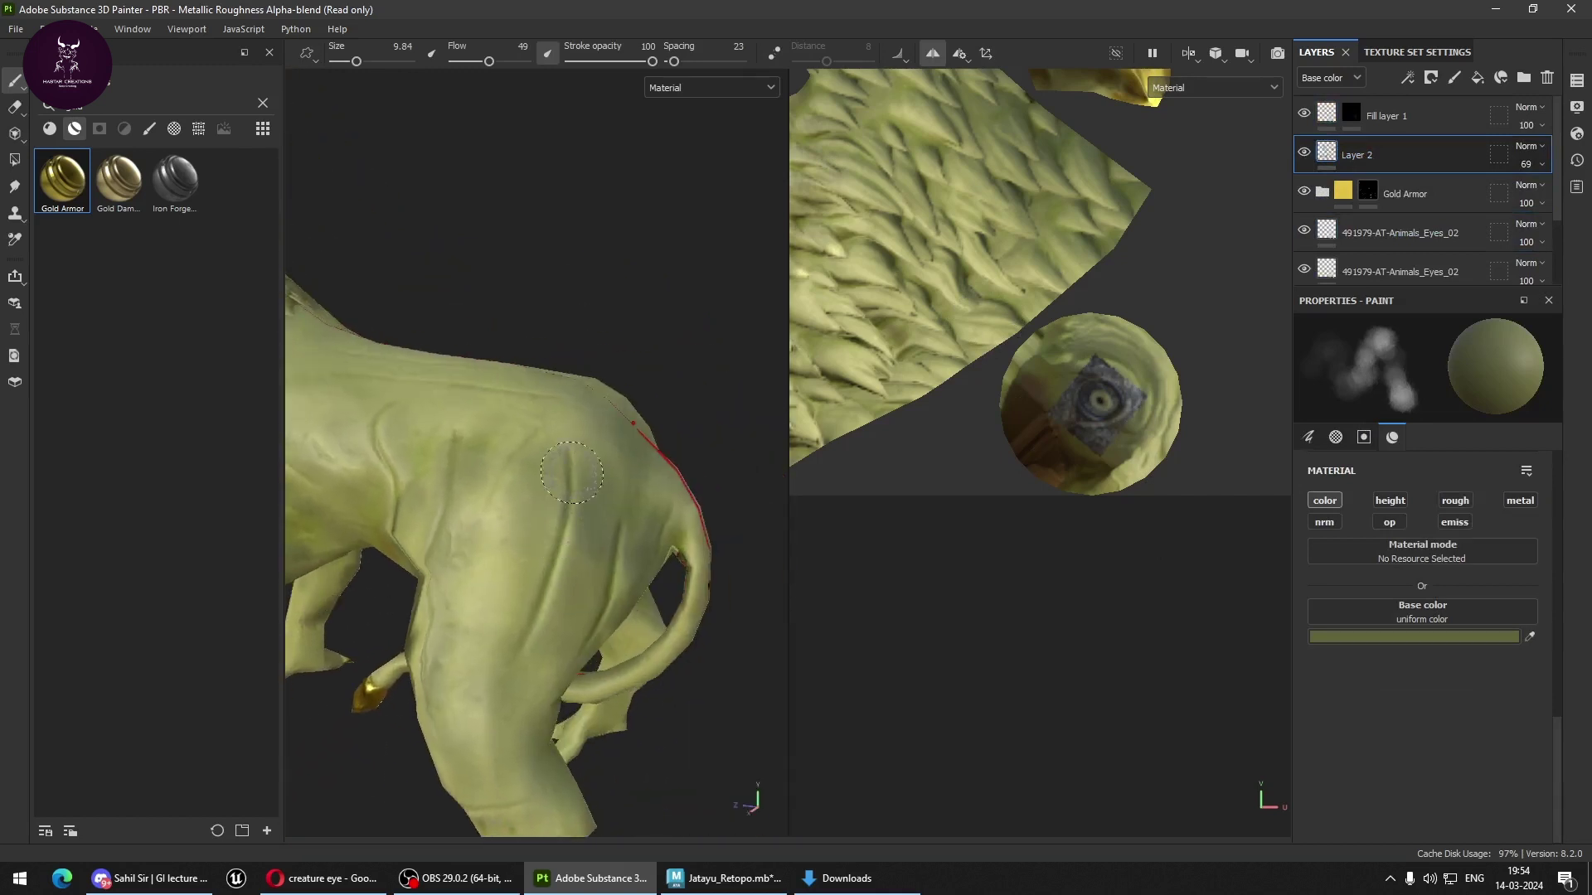
mouse_move(499, 666)
mouse_down()
mouse_move(495, 641)
mouse_move(675, 639)
mouse_move(522, 629)
mouse_move(763, 558)
mouse_move(623, 603)
mouse_move(534, 594)
mouse_move(540, 540)
mouse_up()
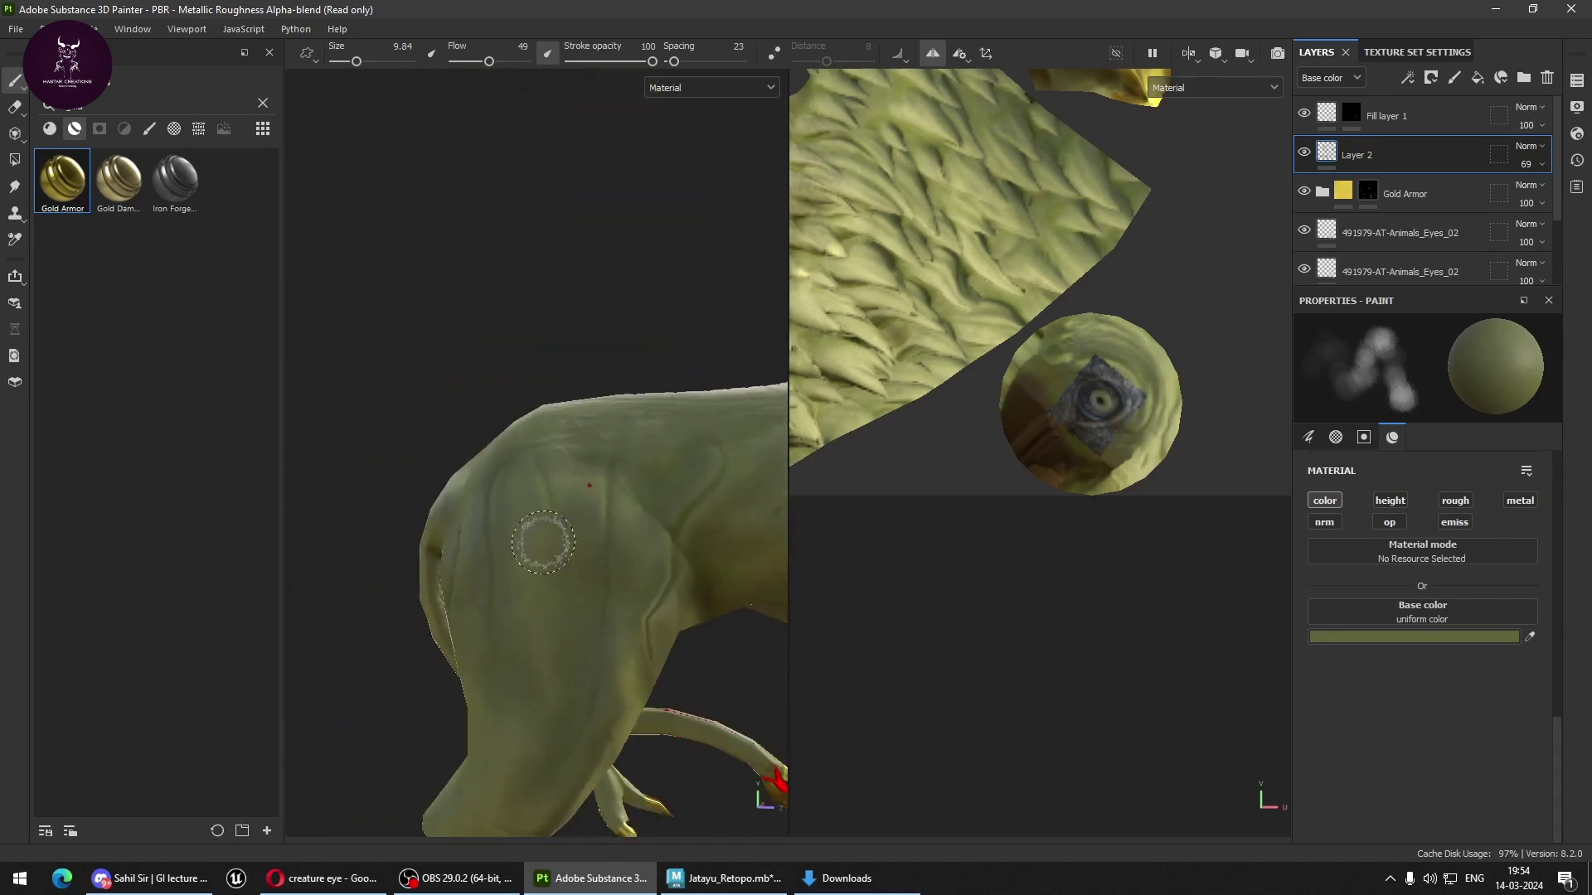
mouse_move(569, 685)
alt+mouse_down()
mouse_move(594, 625)
mouse_move(633, 639)
mouse_move(650, 675)
alt+mouse_up()
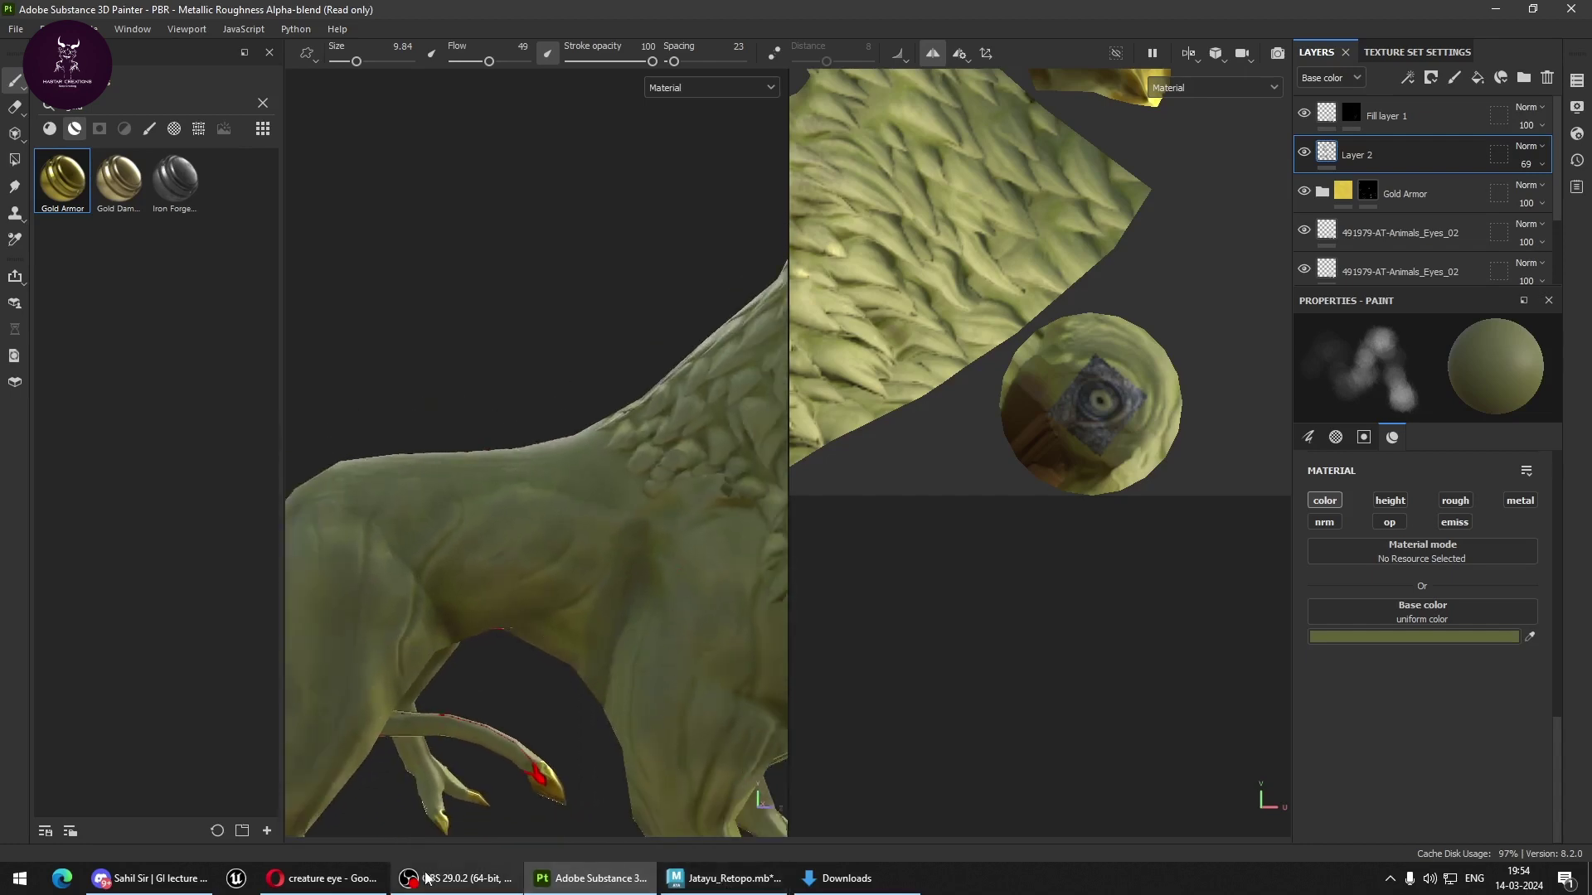
In a new Opera tab, search Google Images for 'scars'.
click(327, 879)
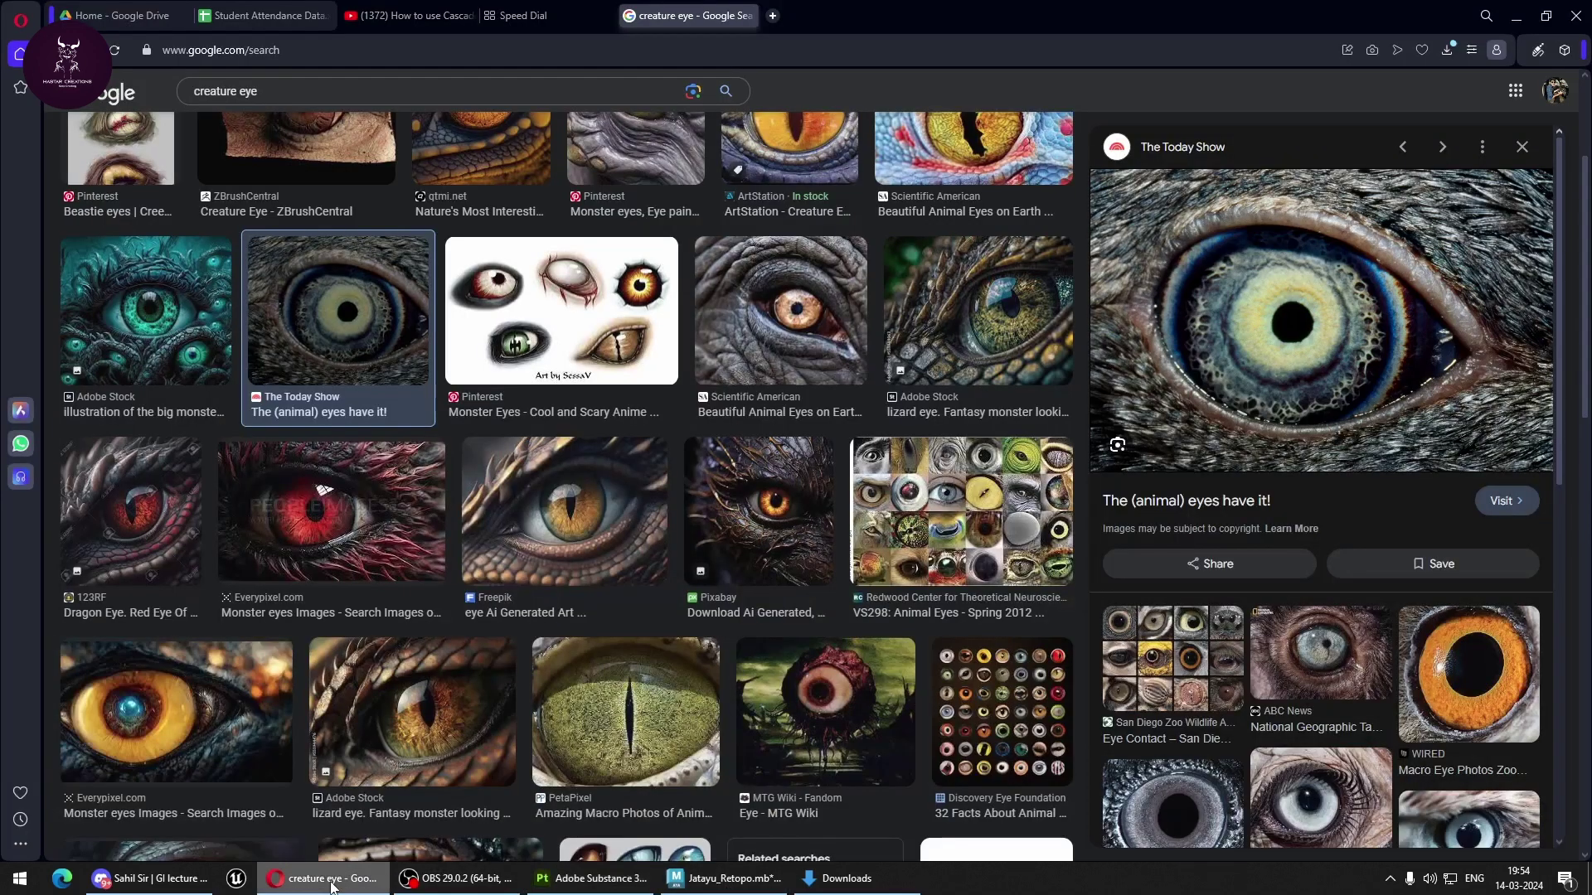
click(773, 16)
key(ctrl+shift+Tab)
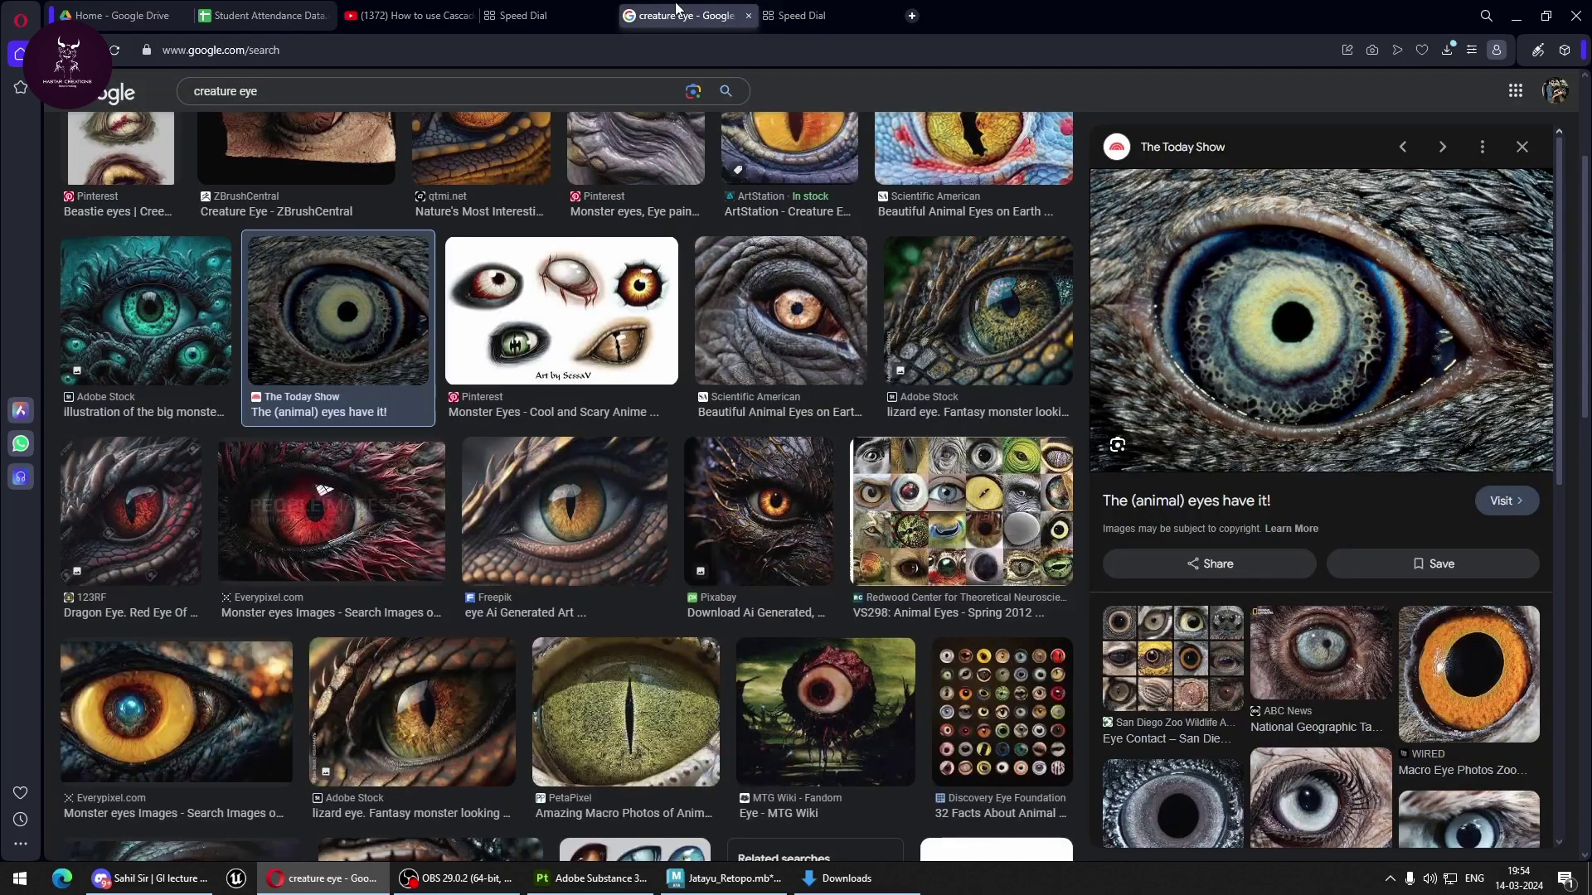
click(827, 10)
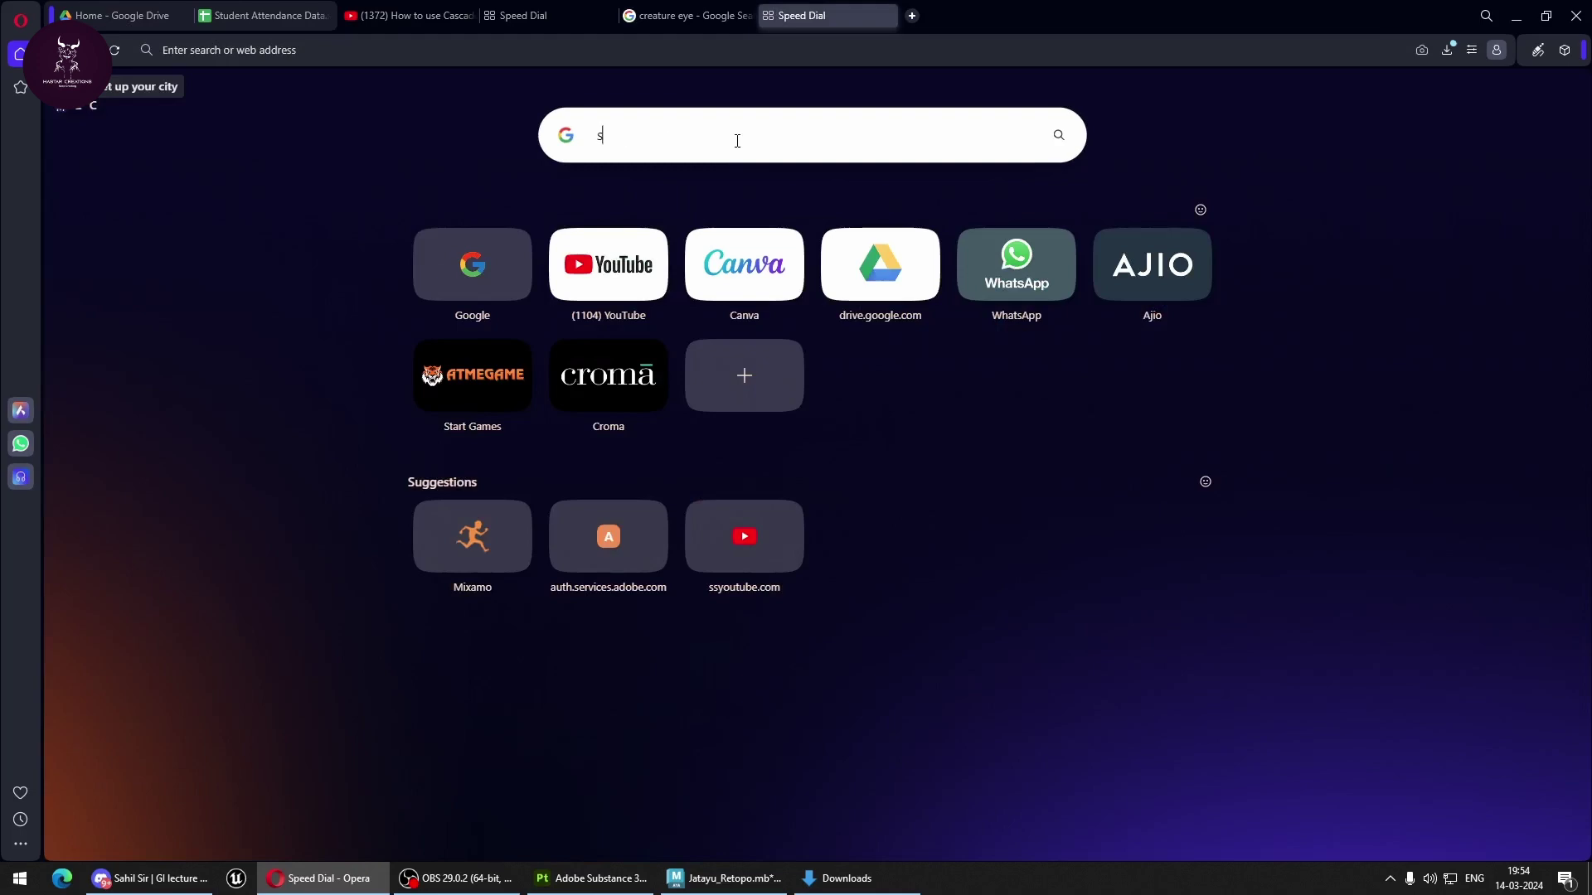
text(cars)
key(Return)
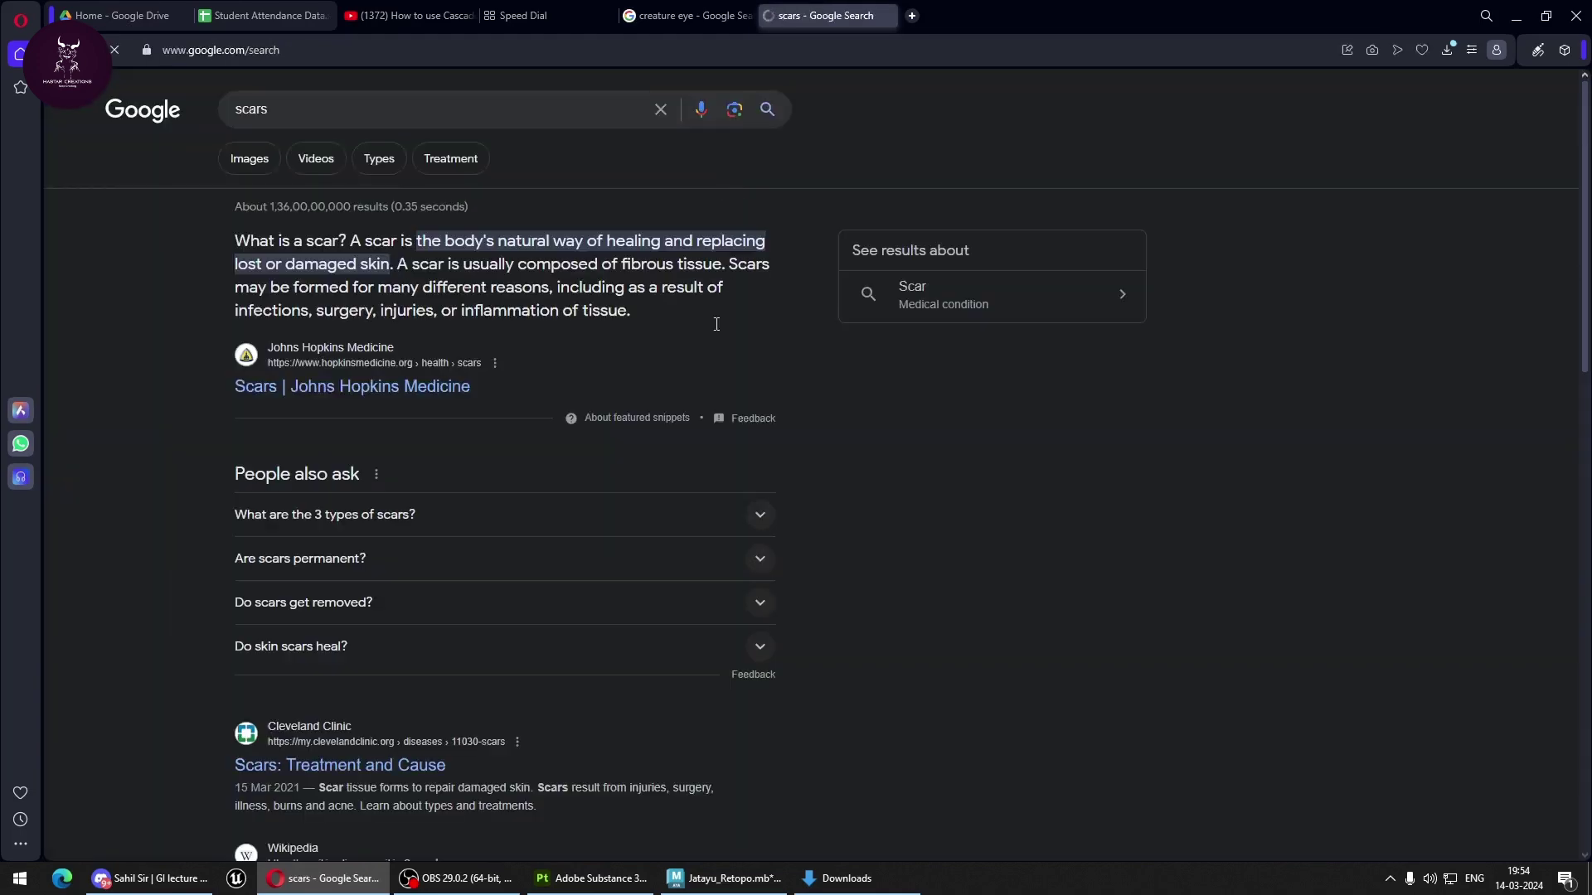
click(244, 163)
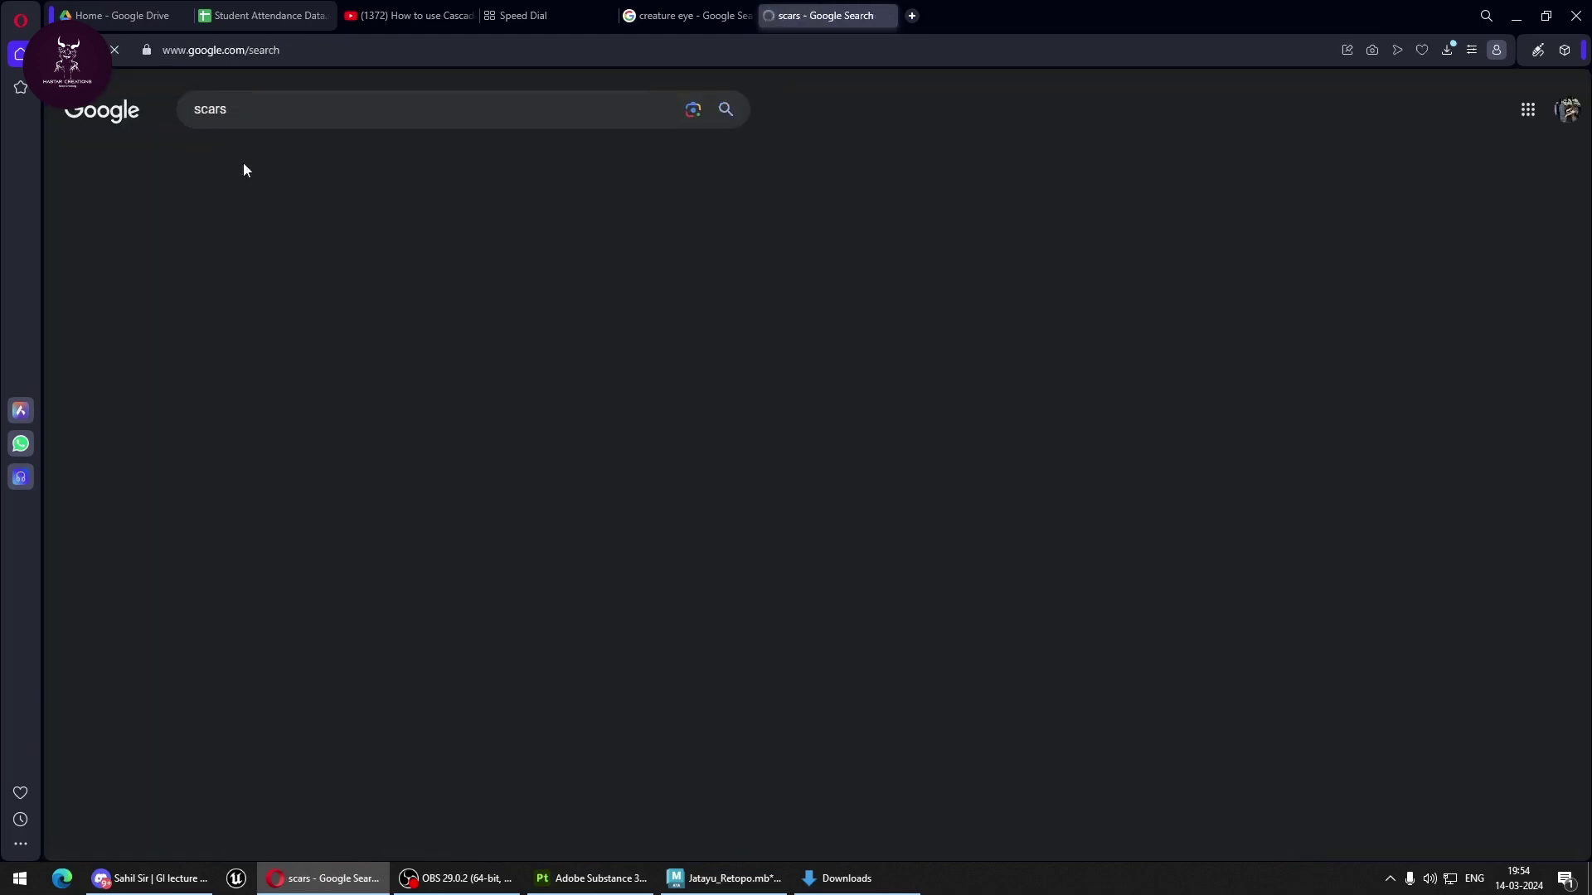
scroll(863, 494, down, 5)
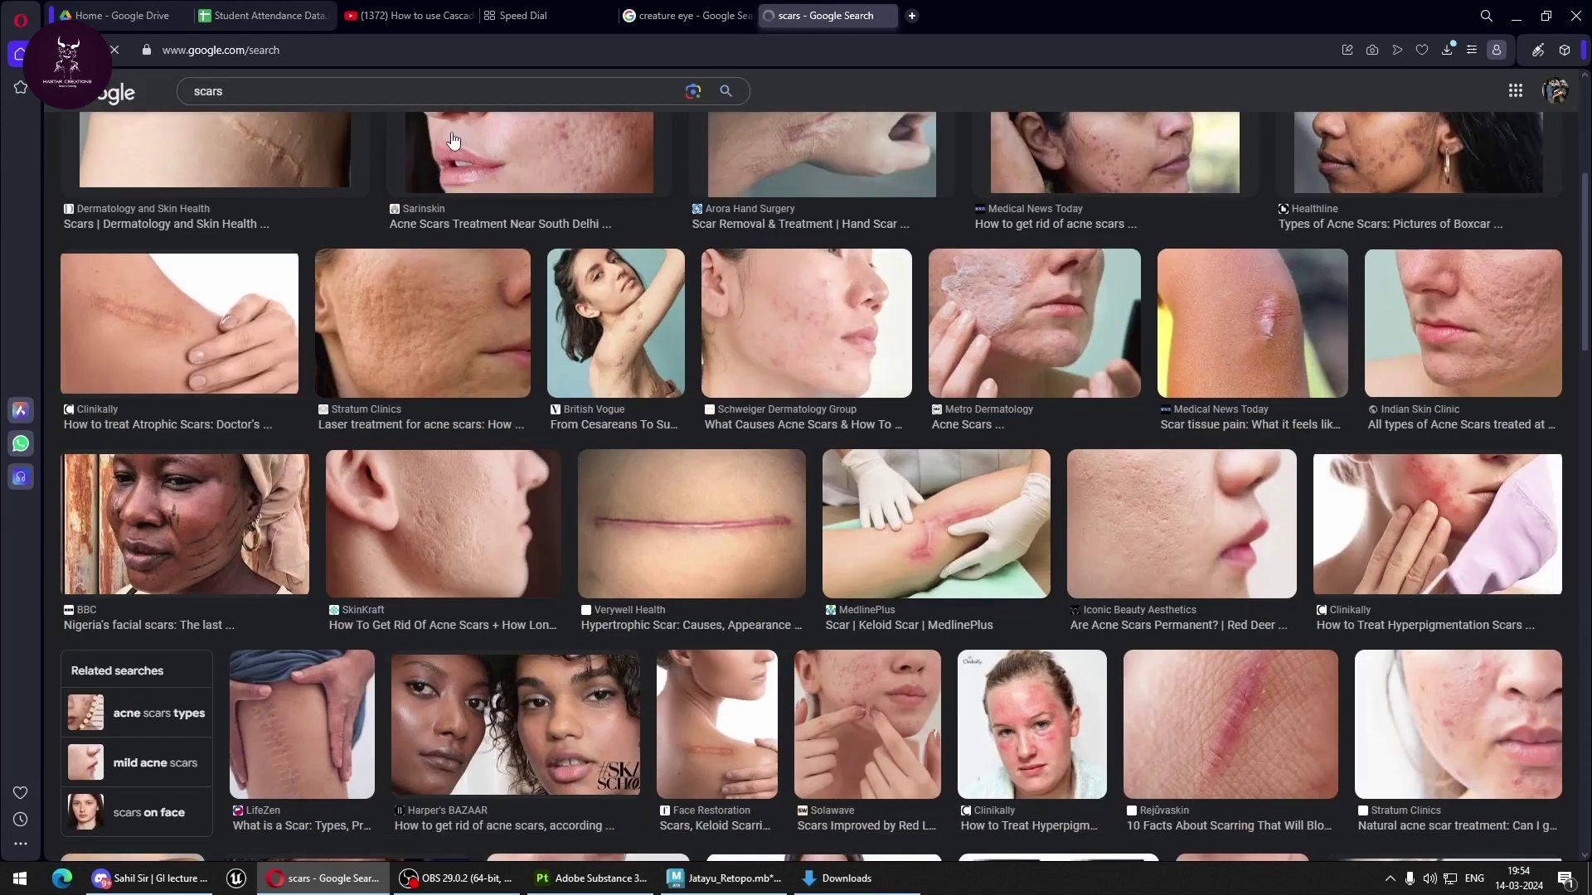
Refine the image search query to 'scars png'.
click(333, 96)
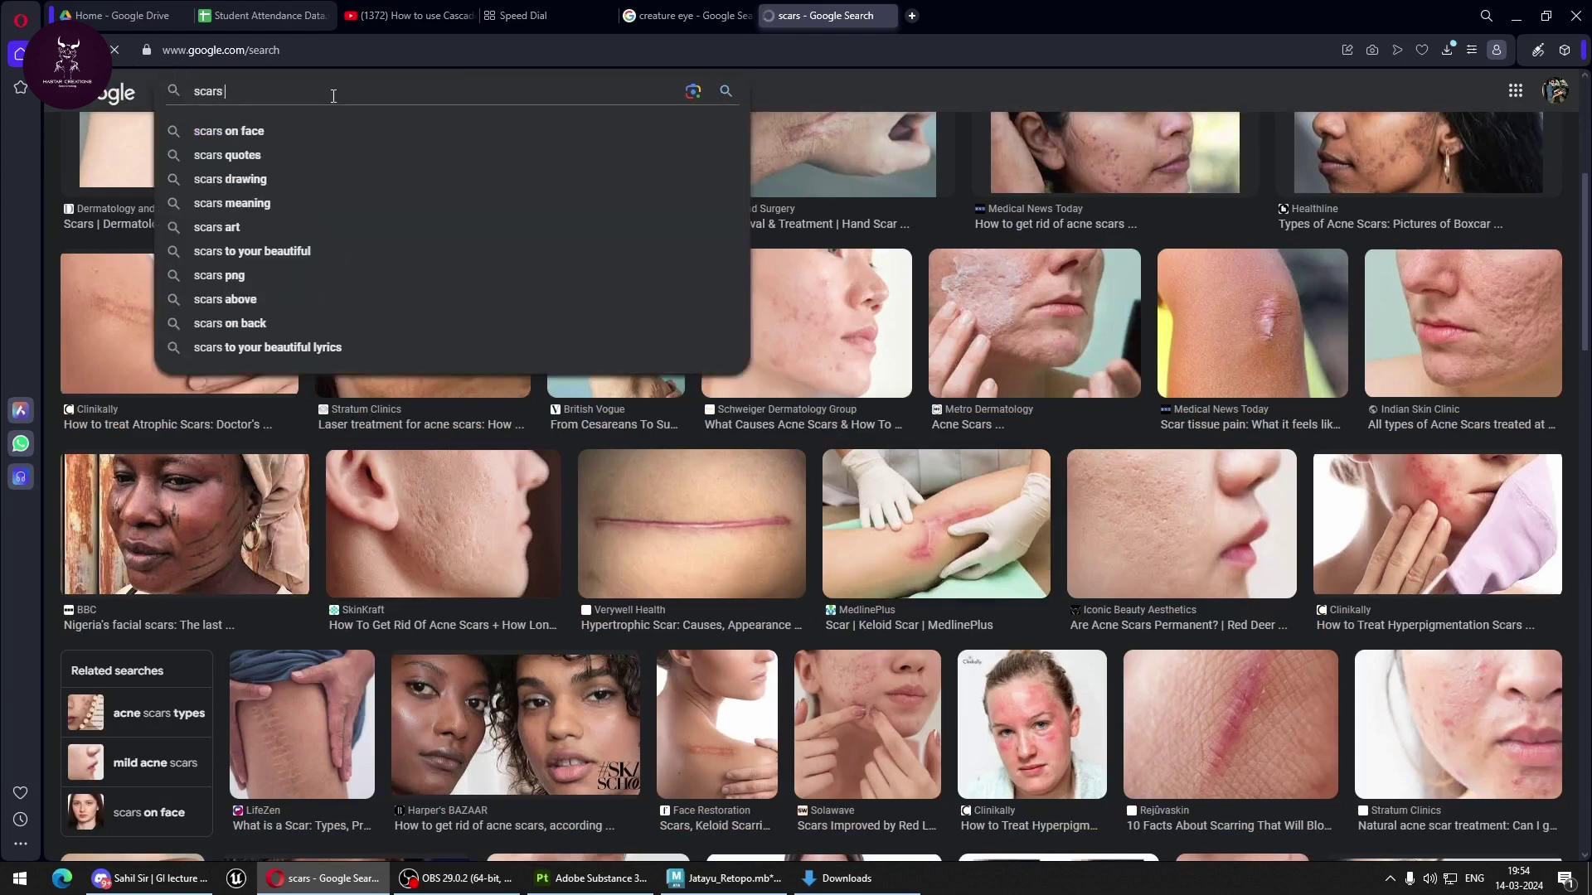
text(pns)
key(BackSpace)
text(g)
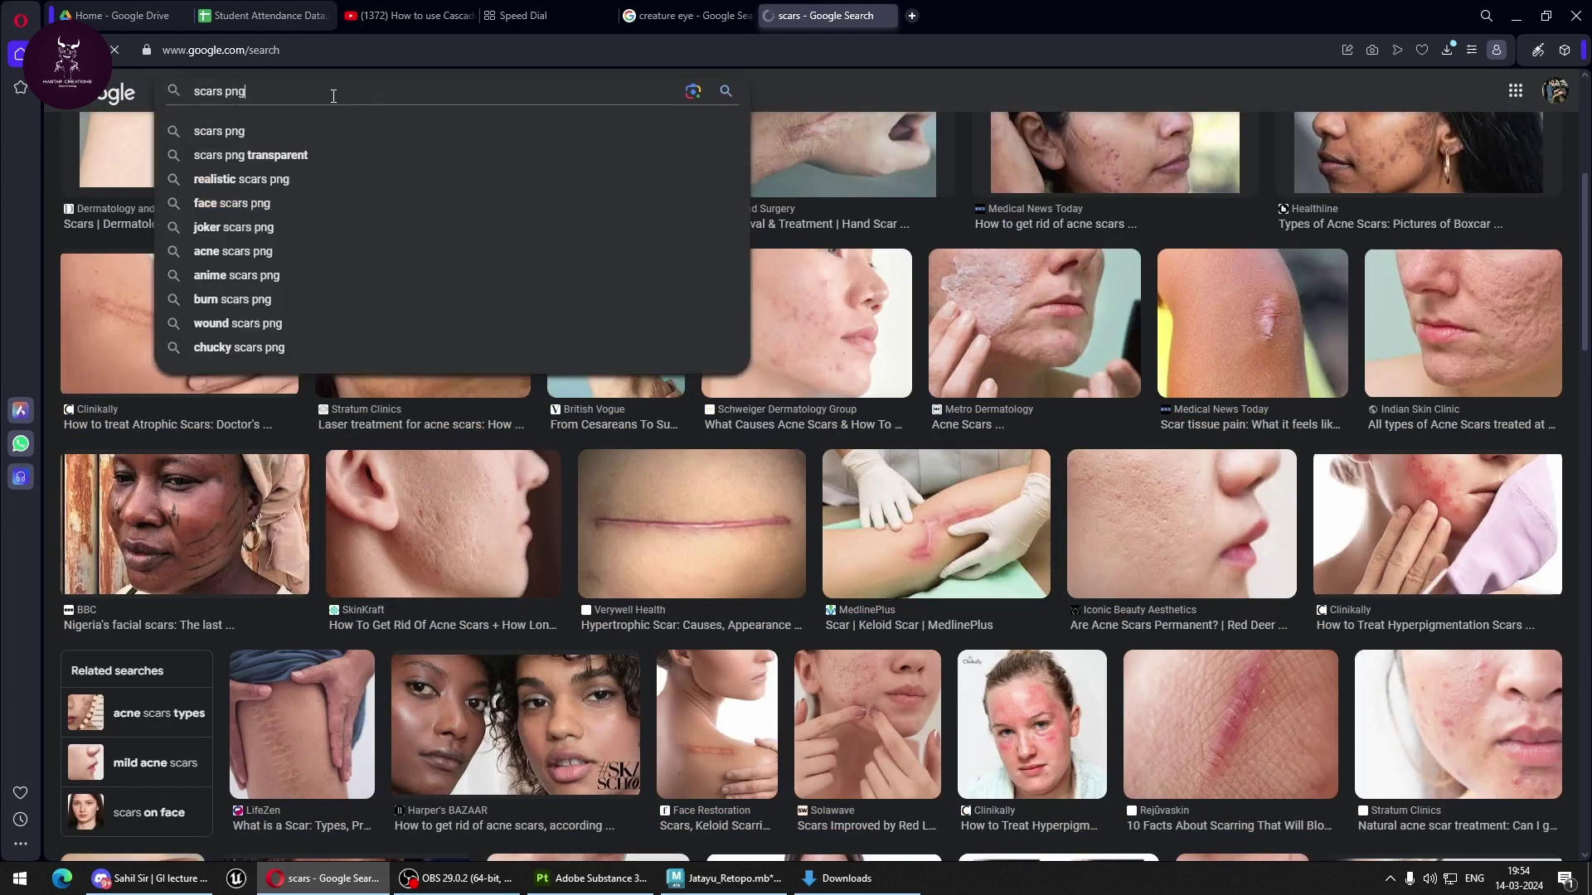
key(Return)
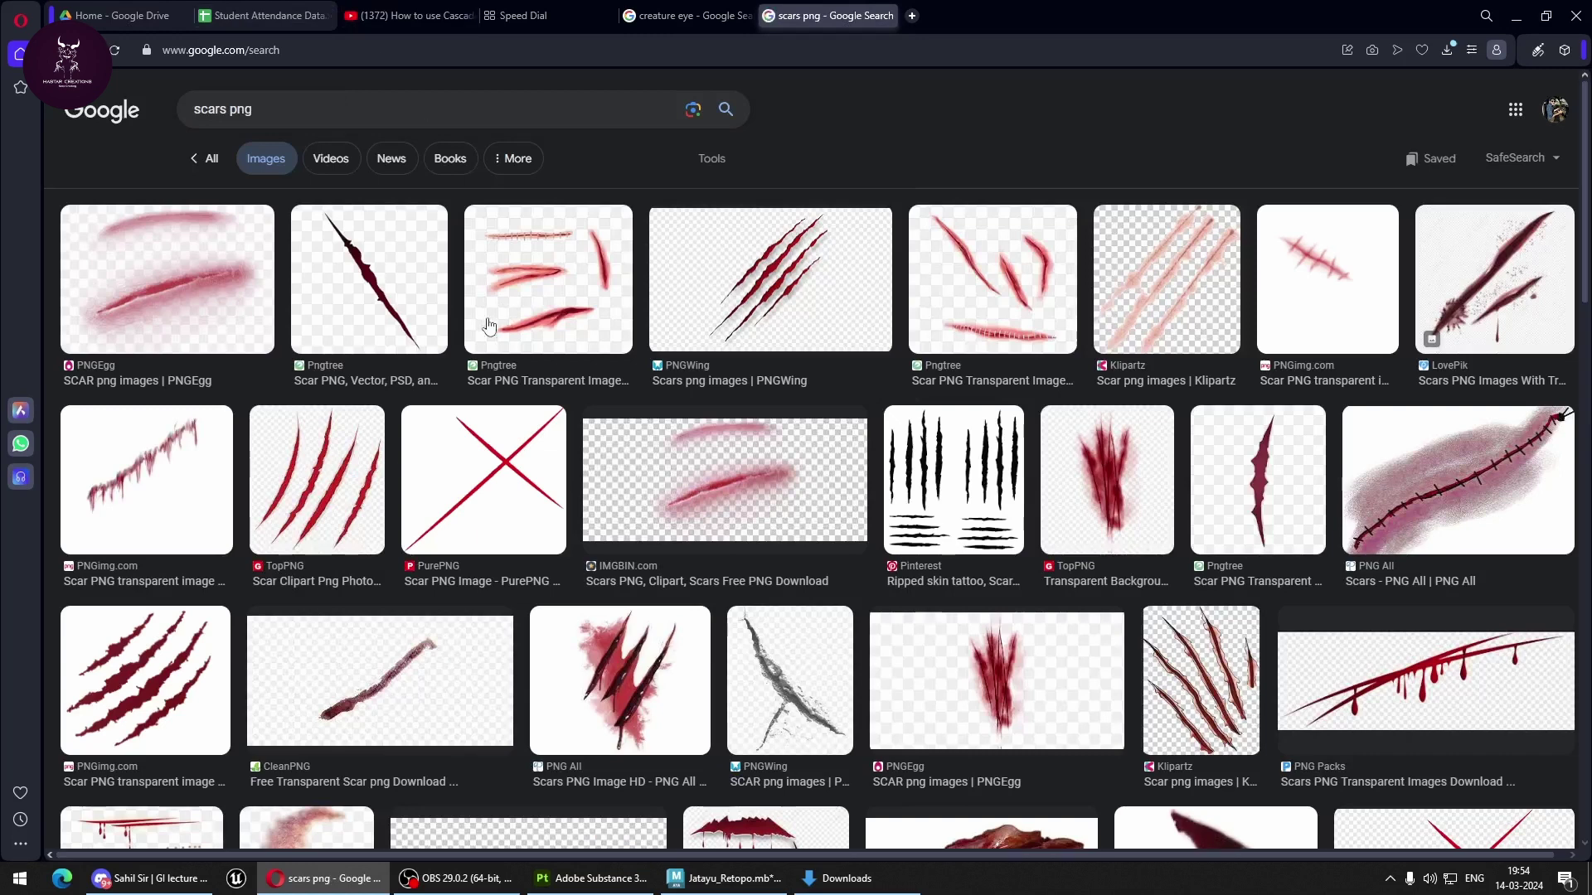
Preview the stitched PNG All scar image and open its source page in a new tab.
click(176, 659)
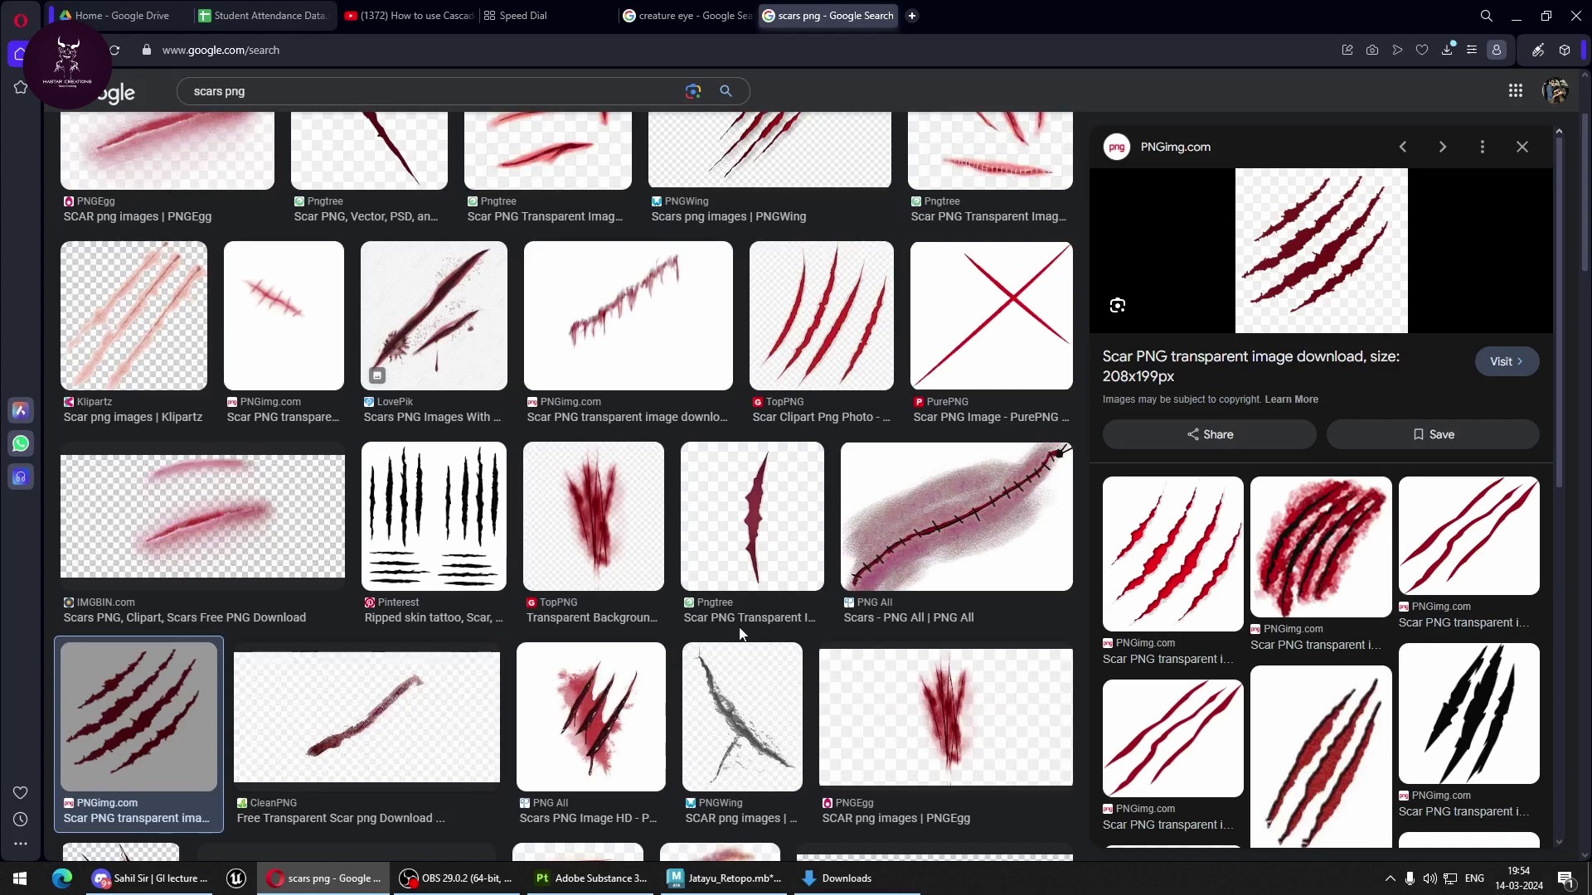
click(940, 543)
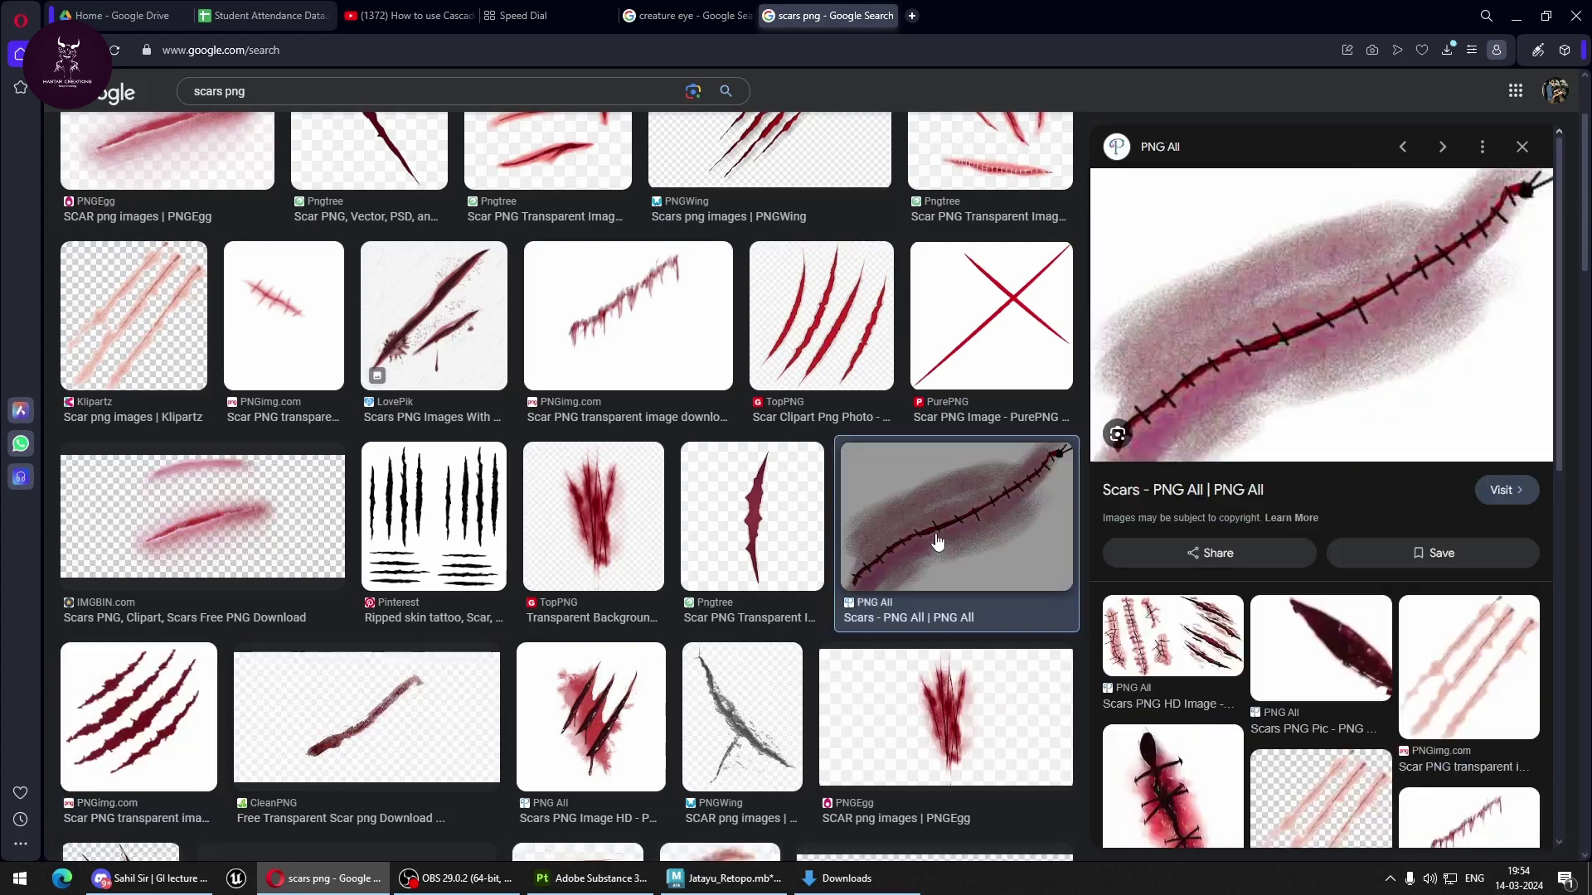
right_click(1280, 305)
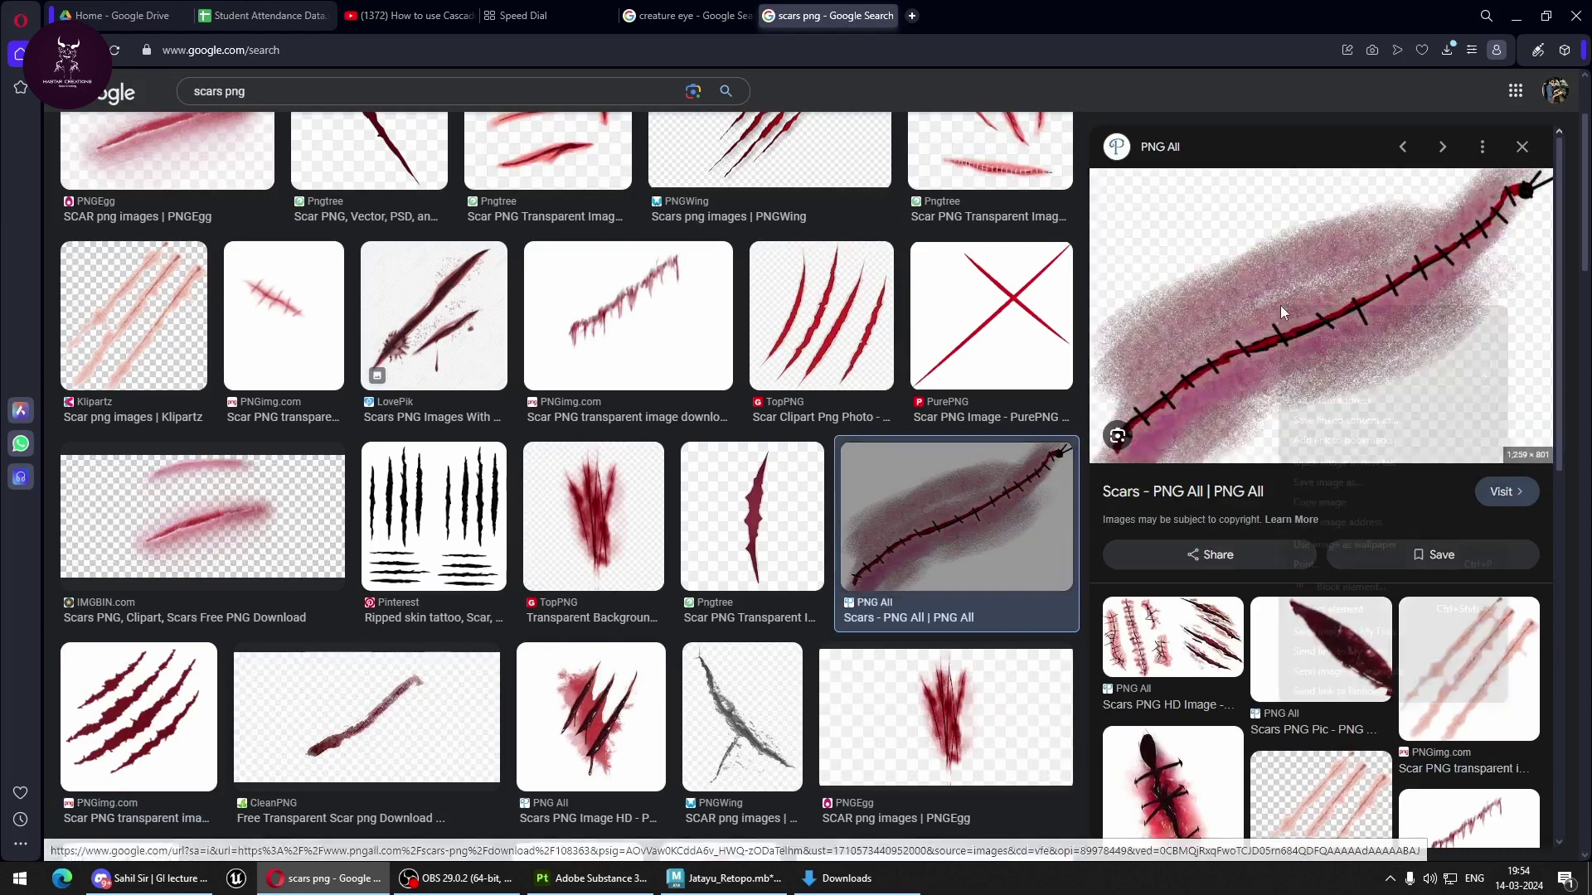
click(1343, 463)
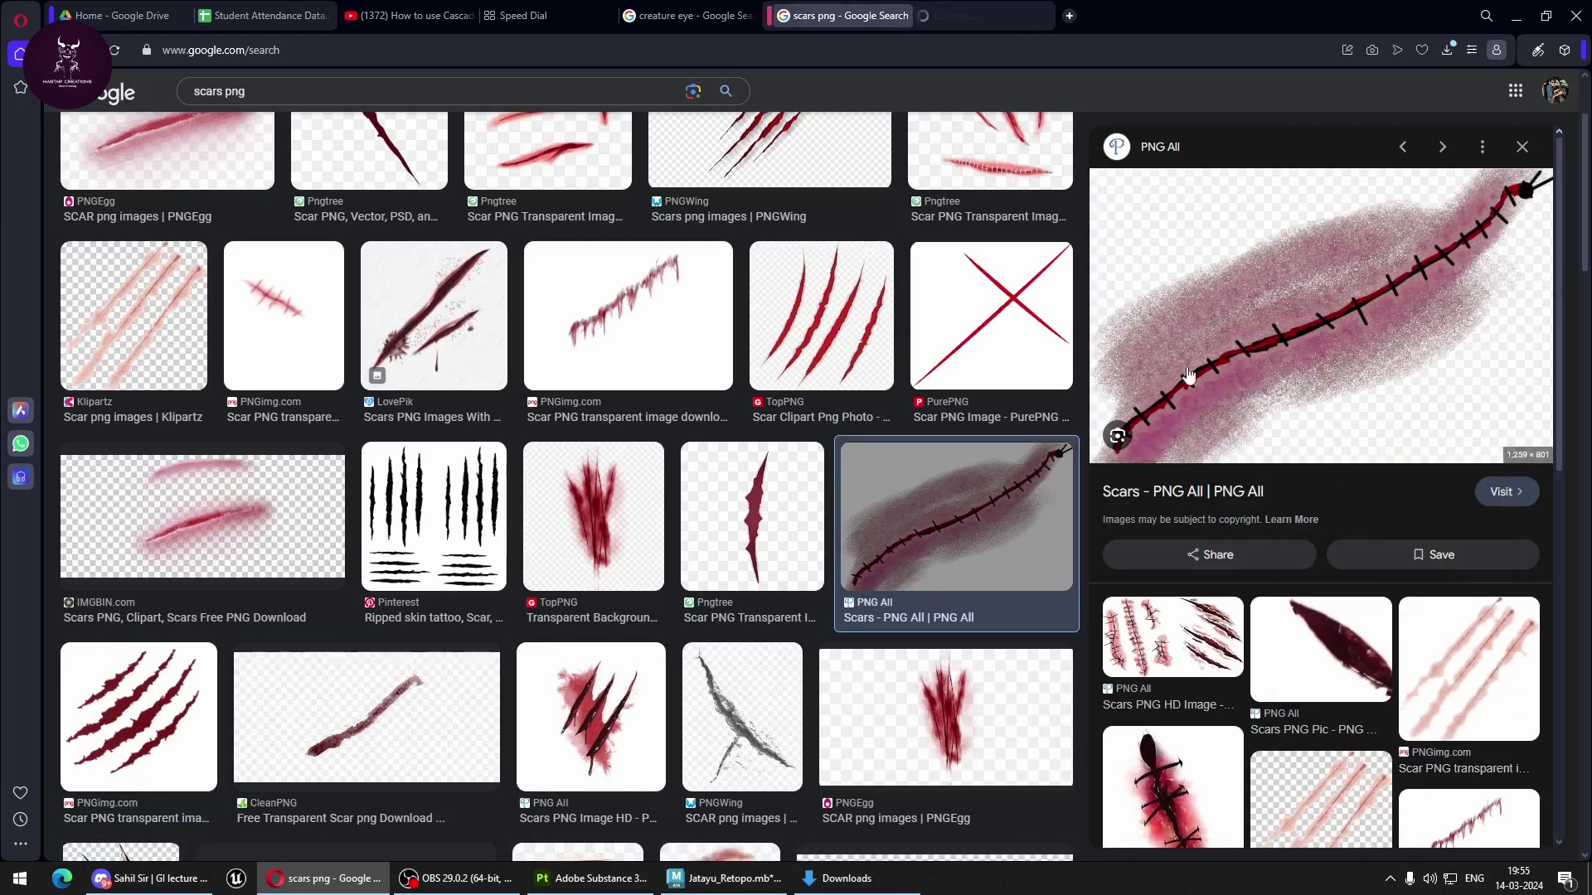
click(954, 15)
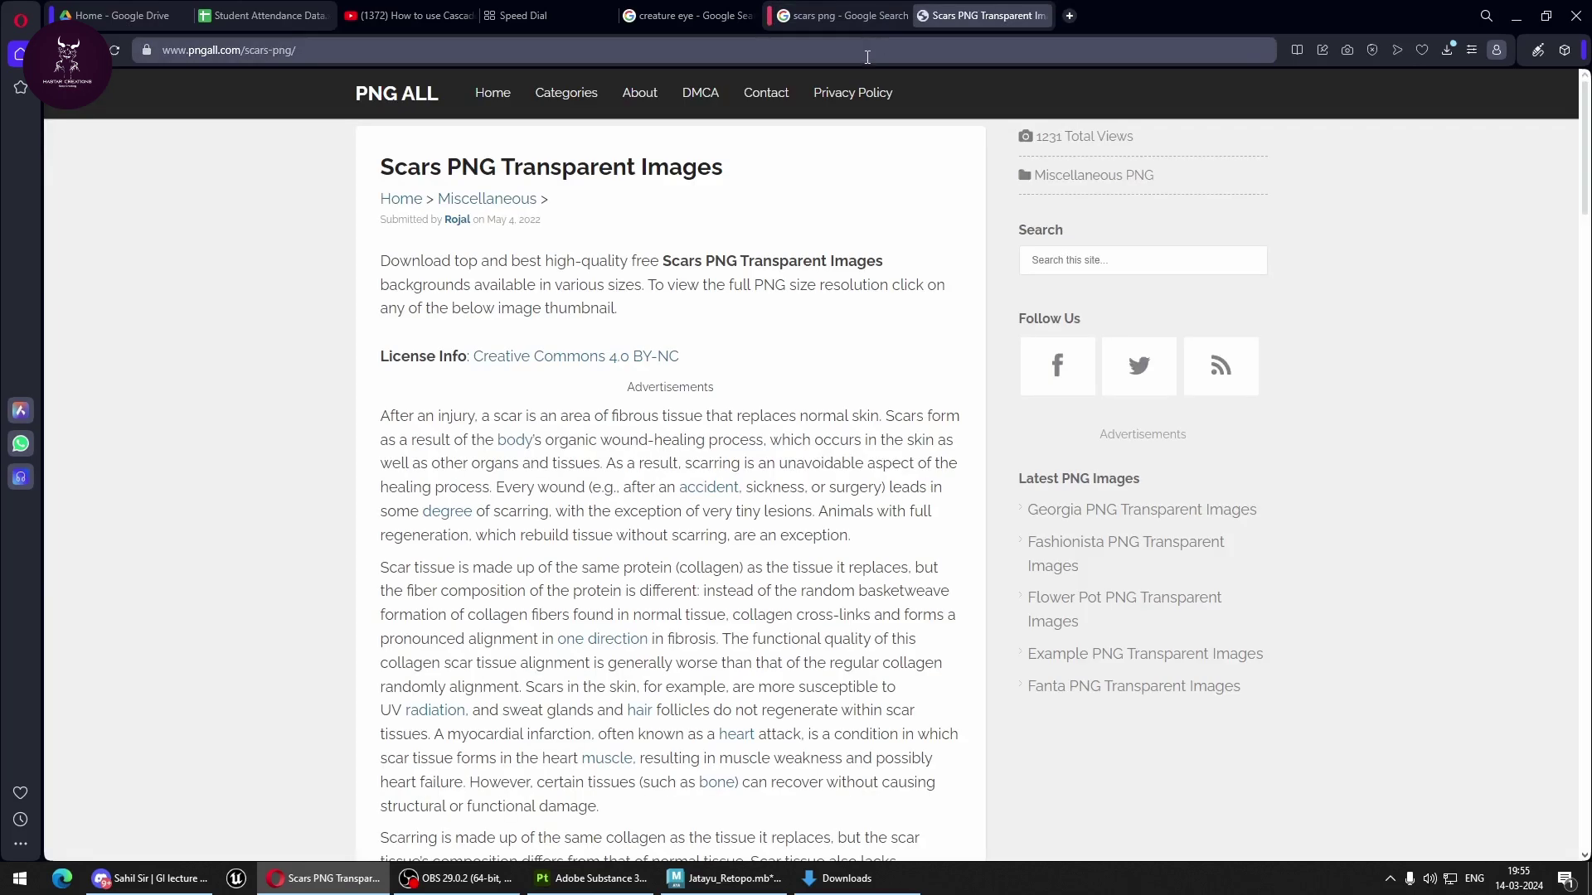
click(862, 15)
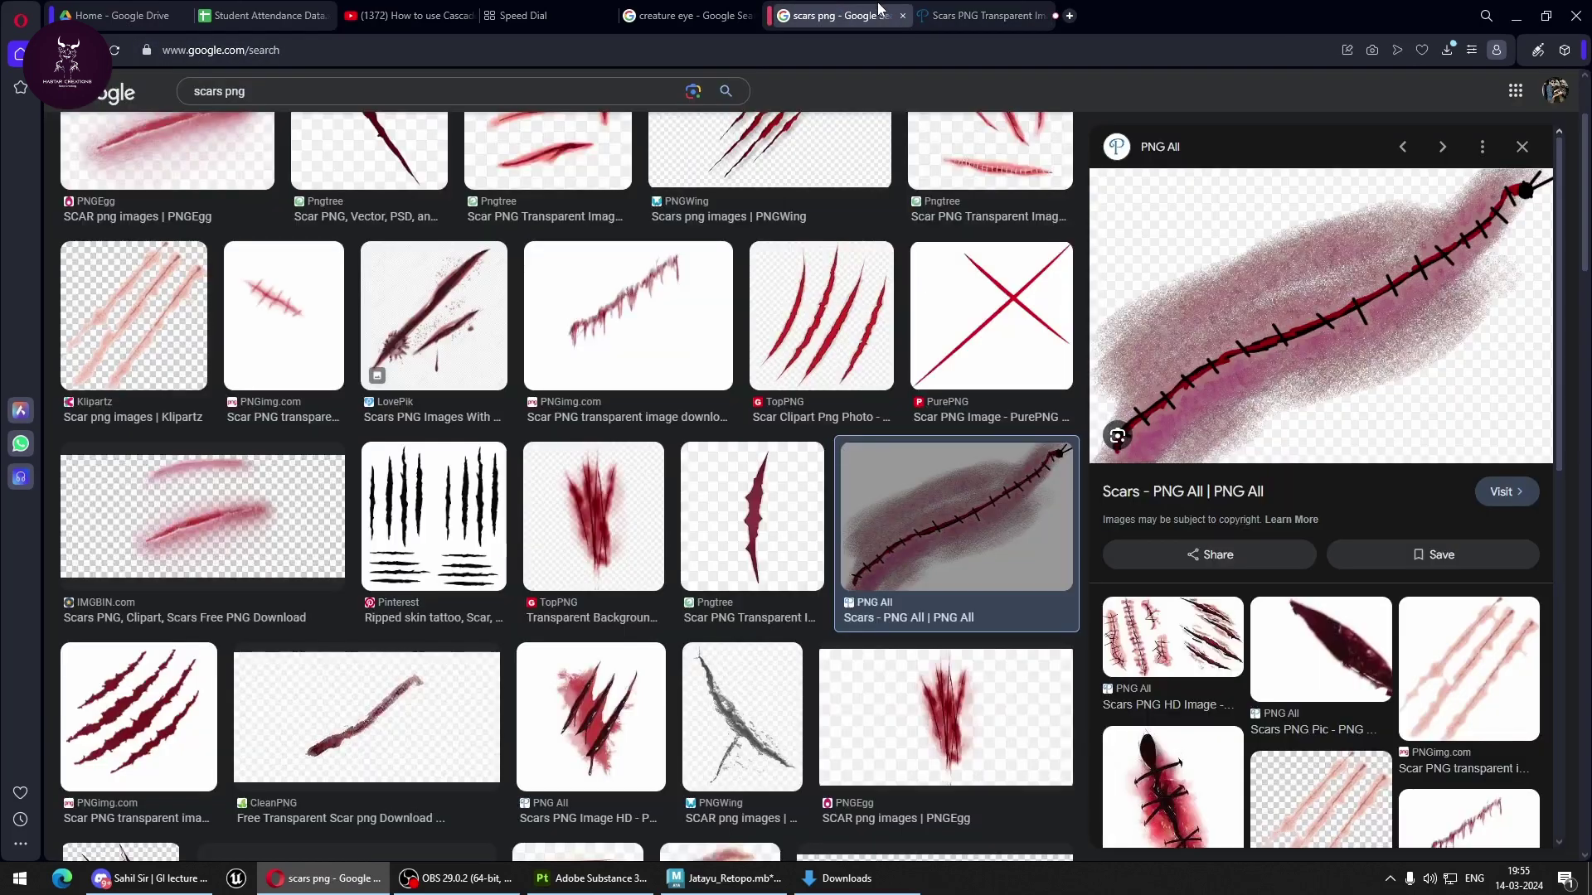
Begin saving the scar preview's linked content to Downloads, then cancel.
right_click(1274, 309)
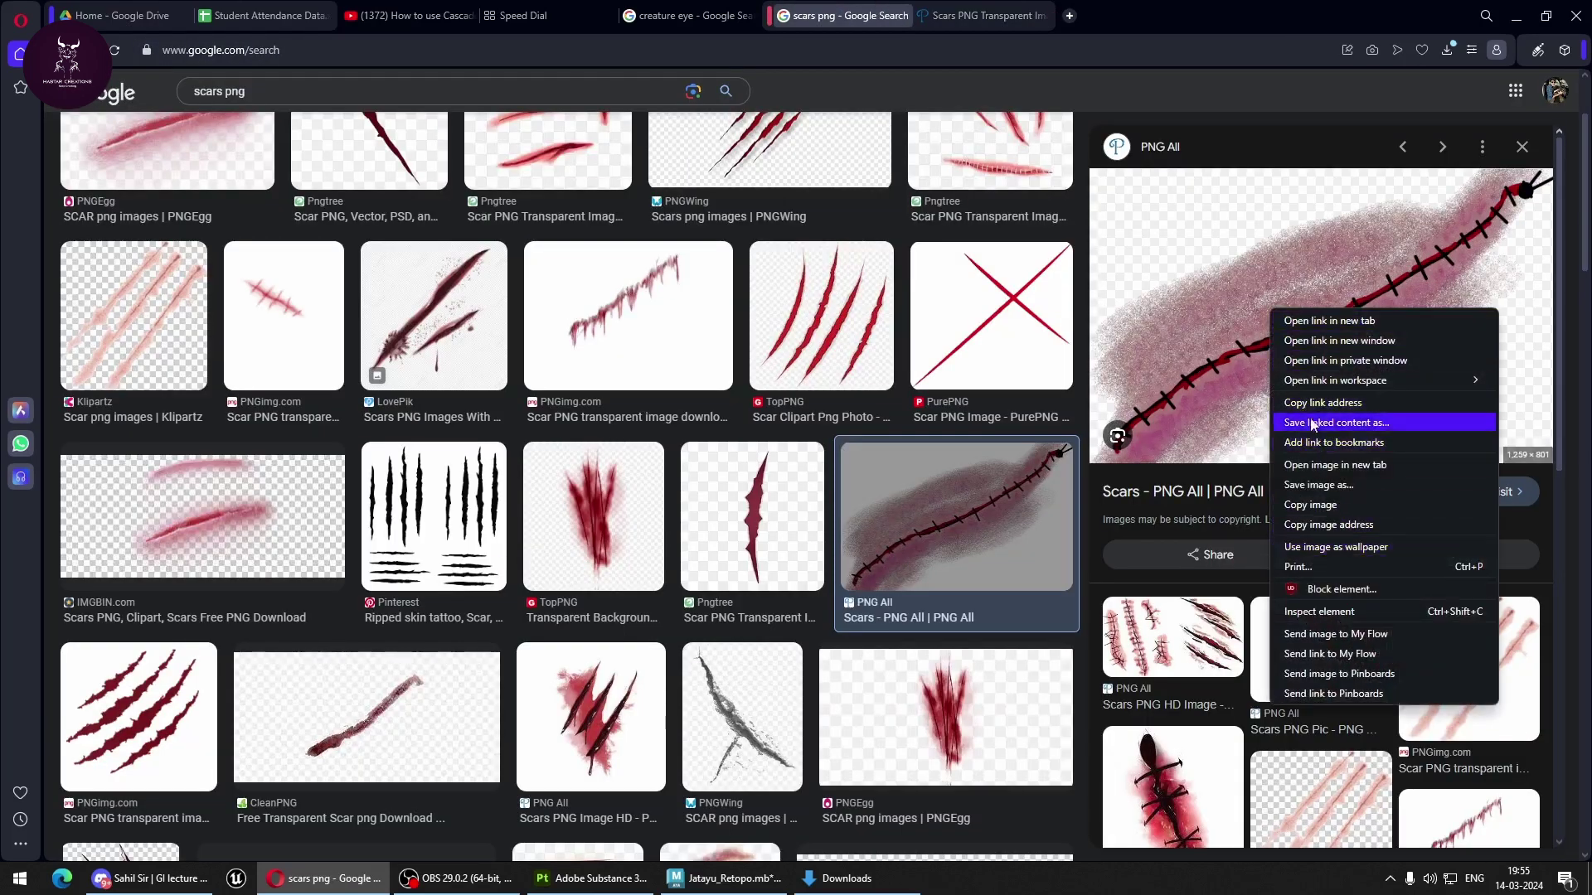
click(1333, 492)
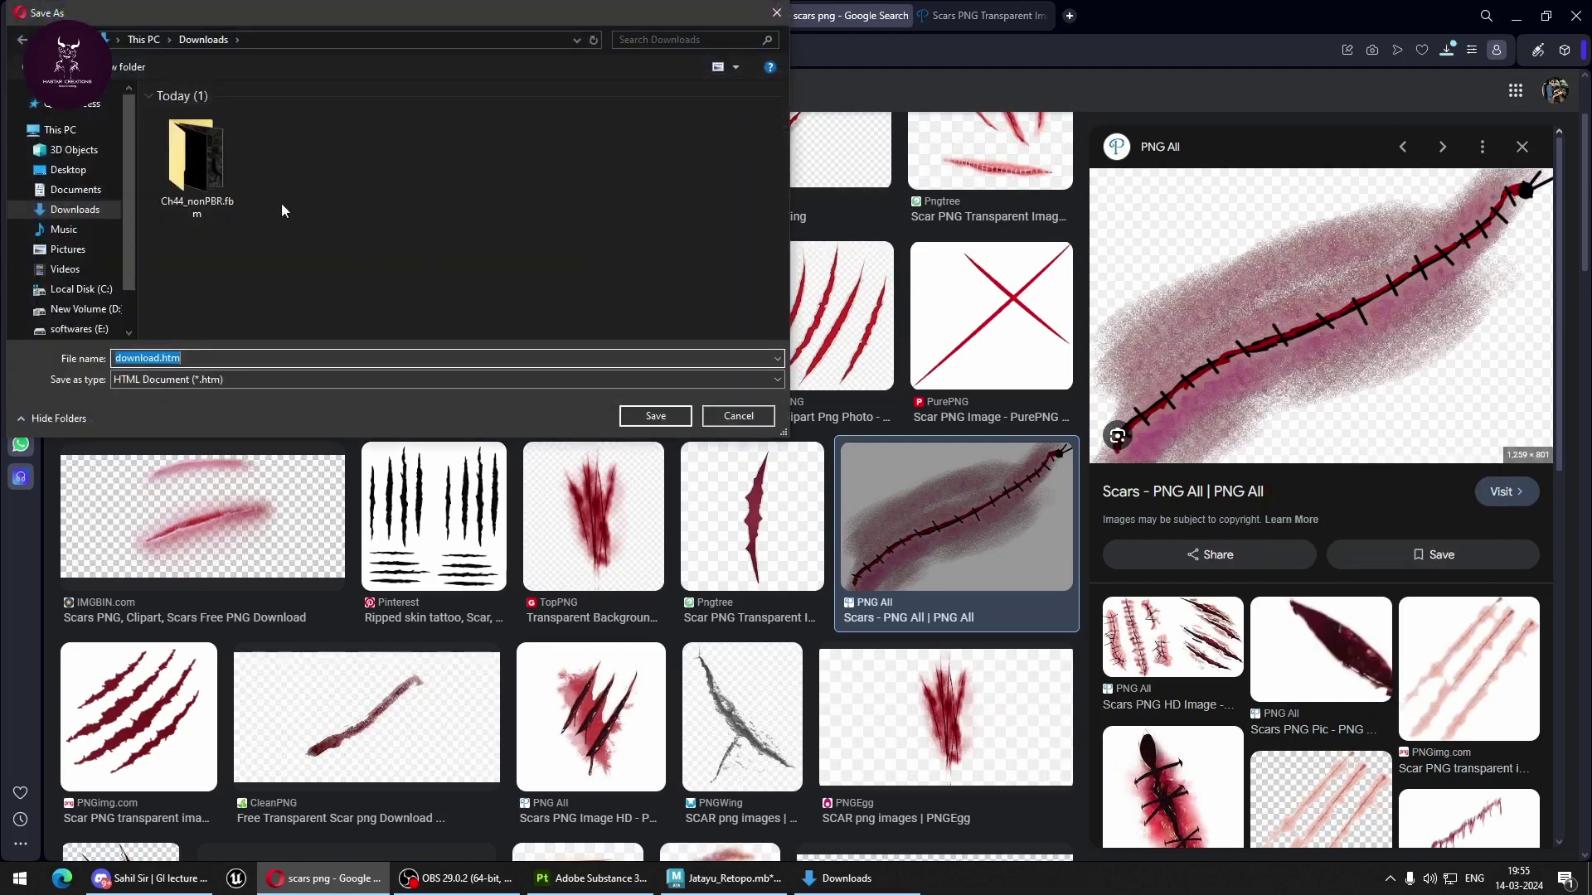
click(67, 211)
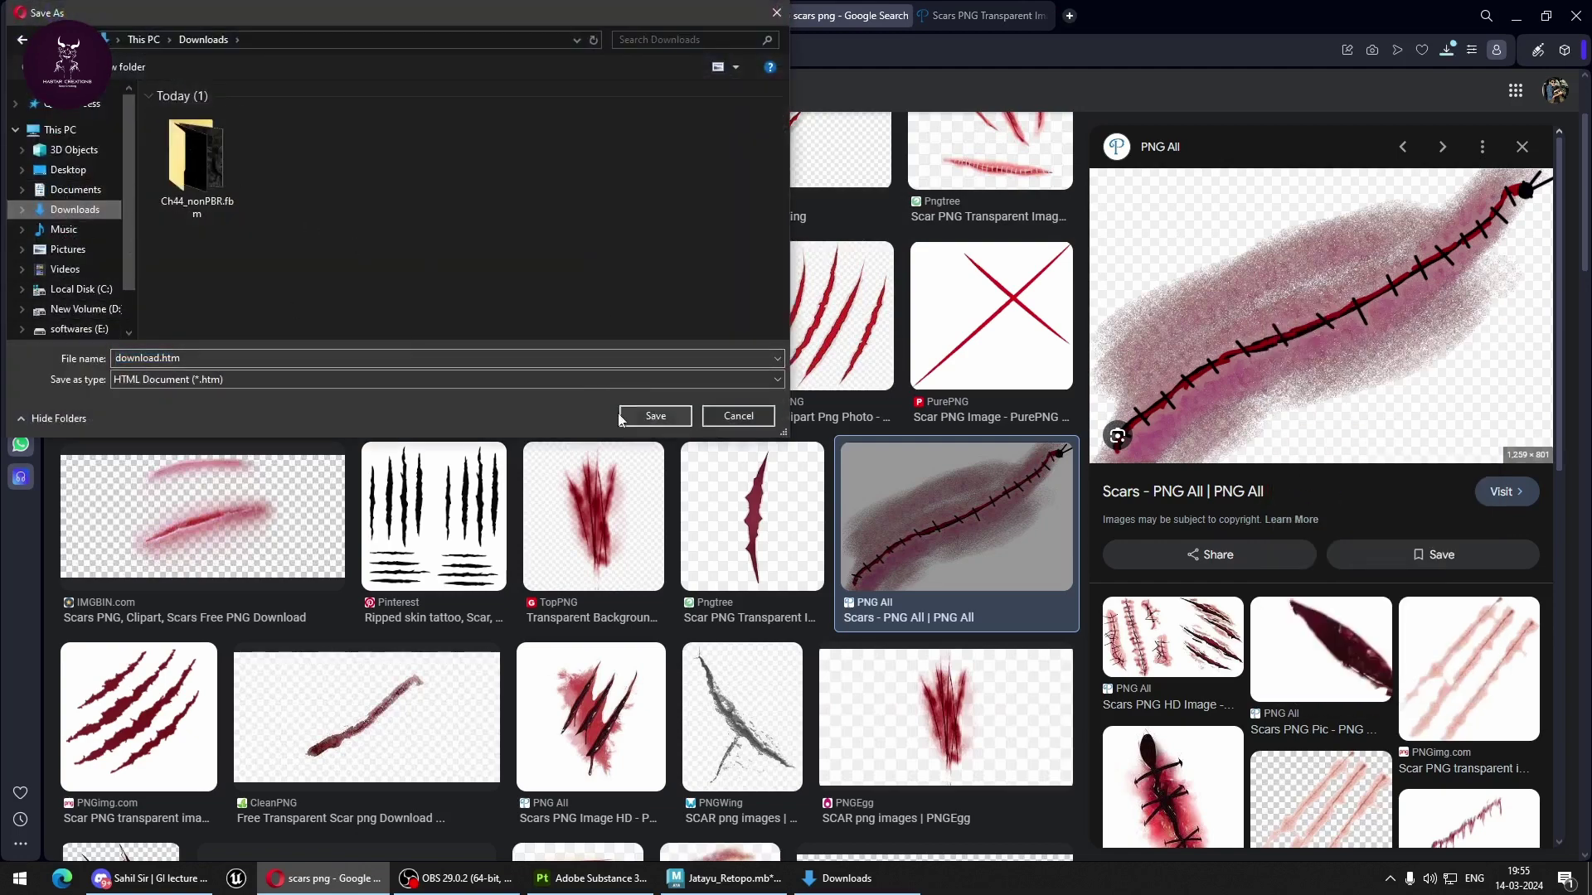
click(735, 417)
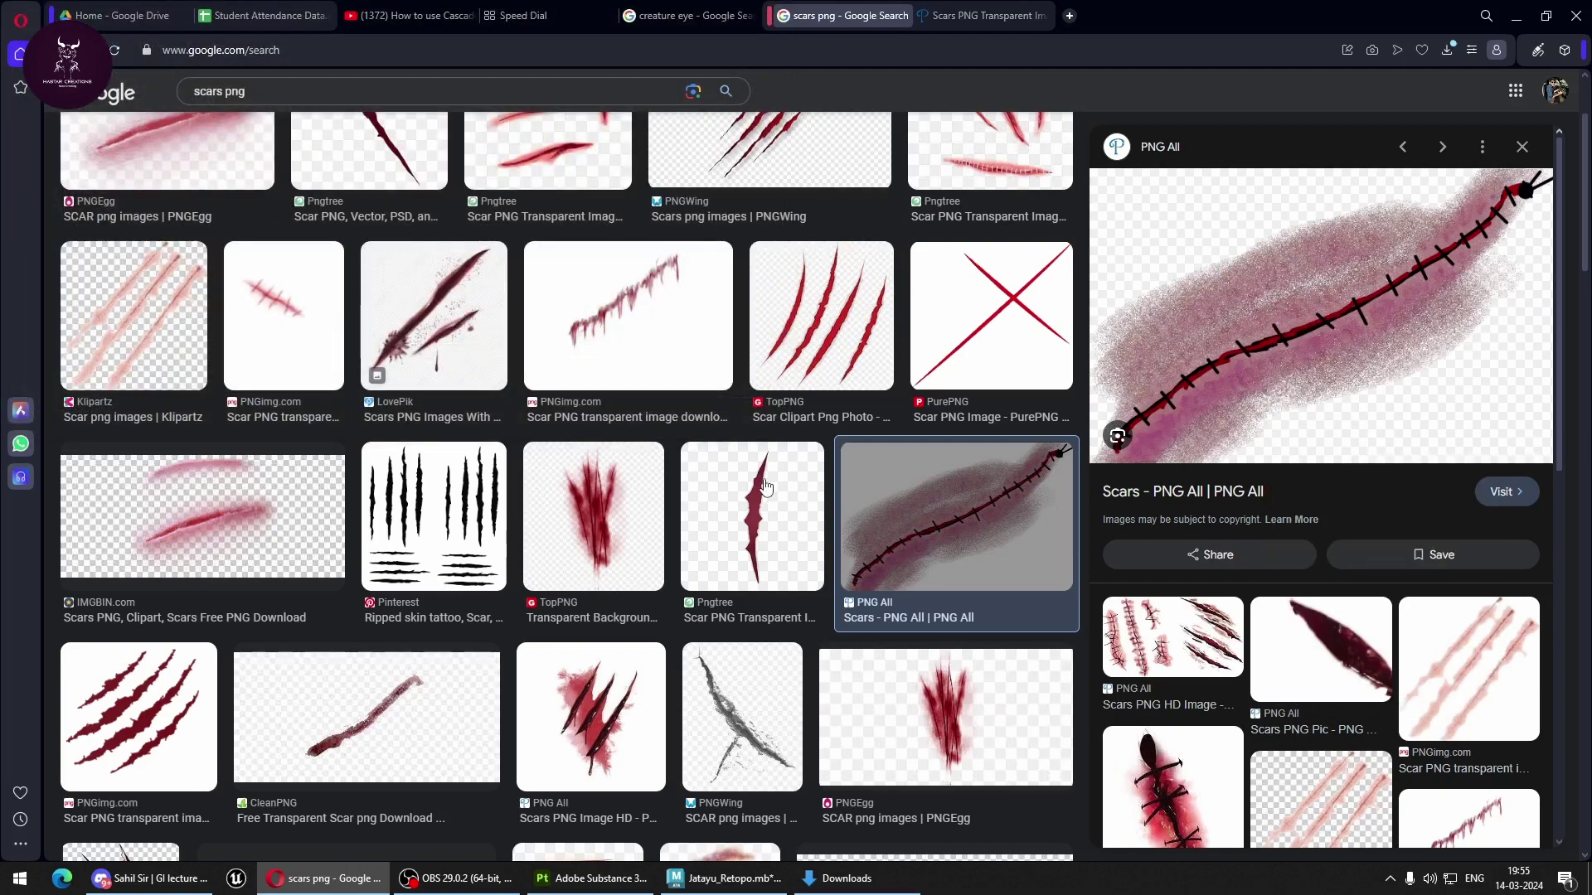
Launch Photoshop 2021 from a 'photo' system search.
key(super)
text(photo)
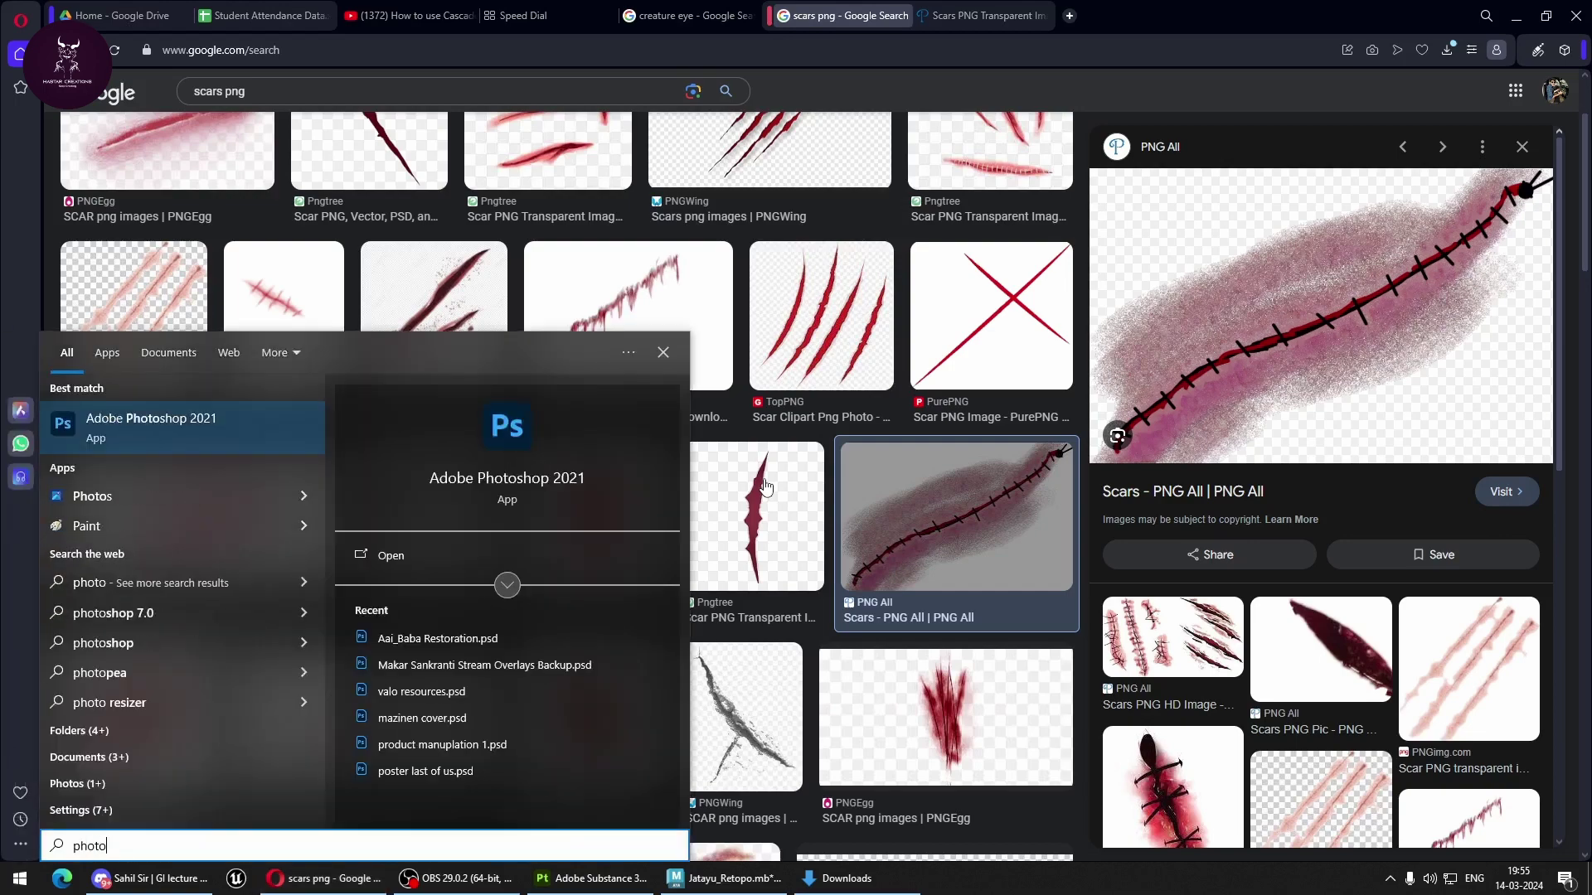
key(Return)
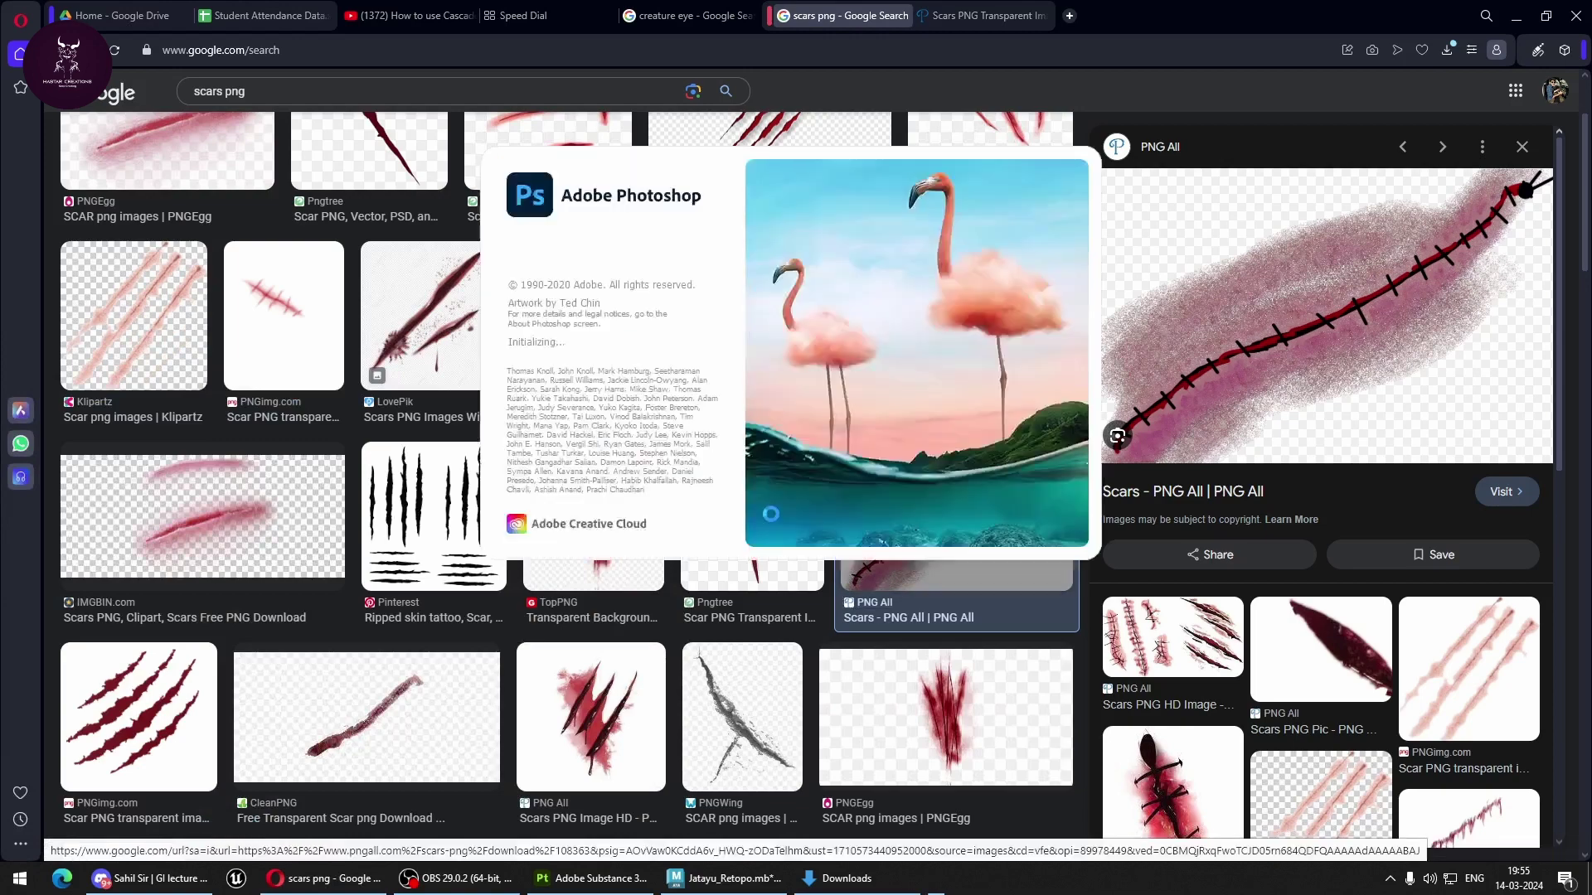
scroll(901, 667, down, 4)
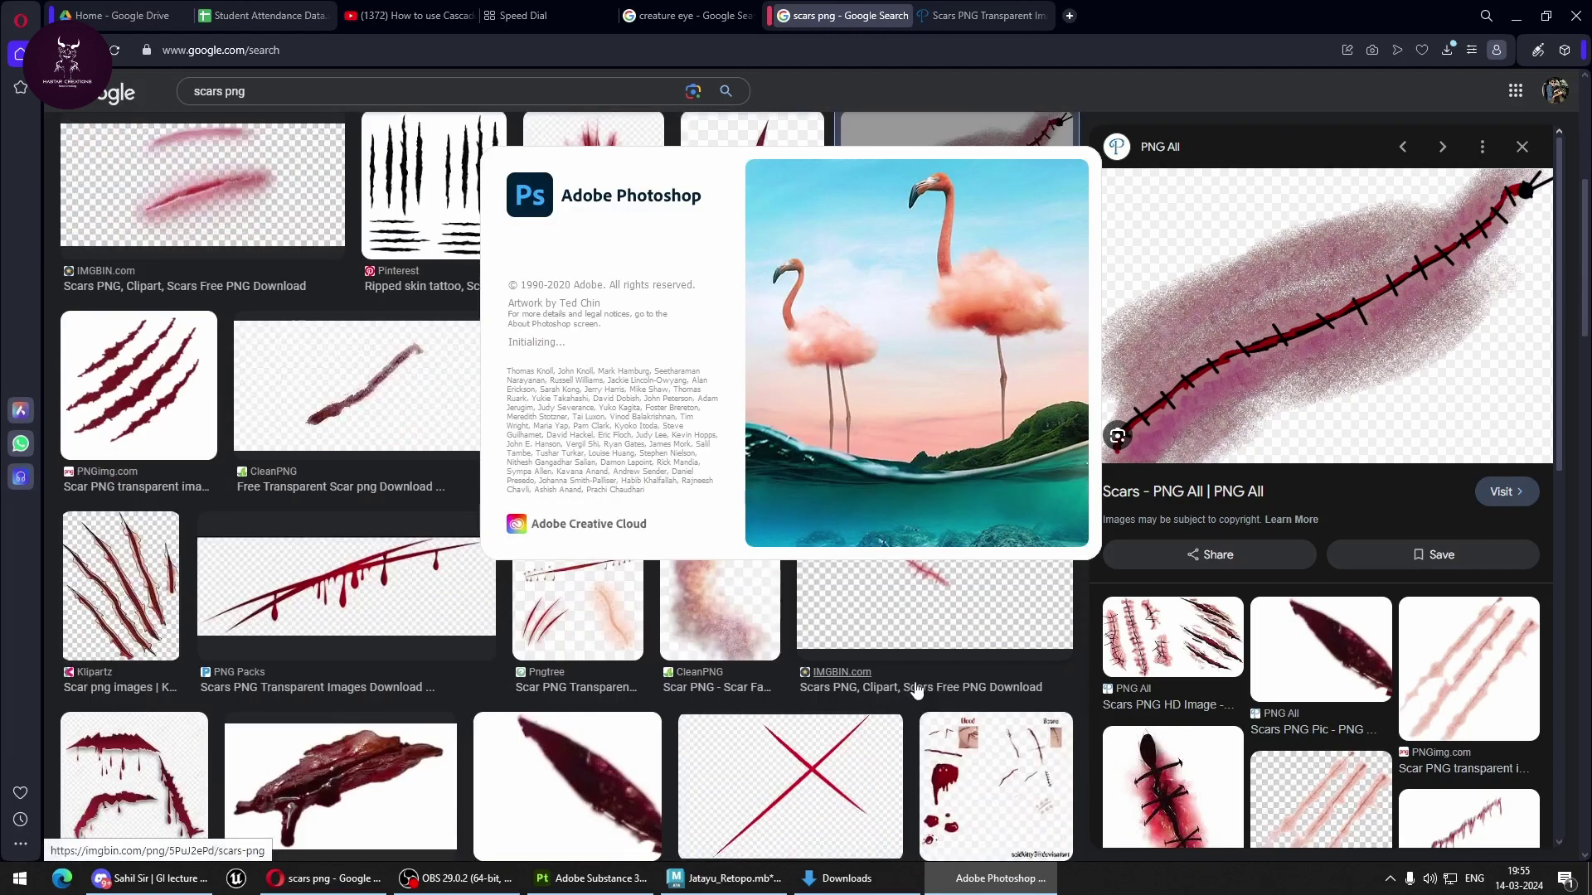
Download the stitched scar from PNG All as Scars.png and drag it into Substance Painter.
click(1505, 492)
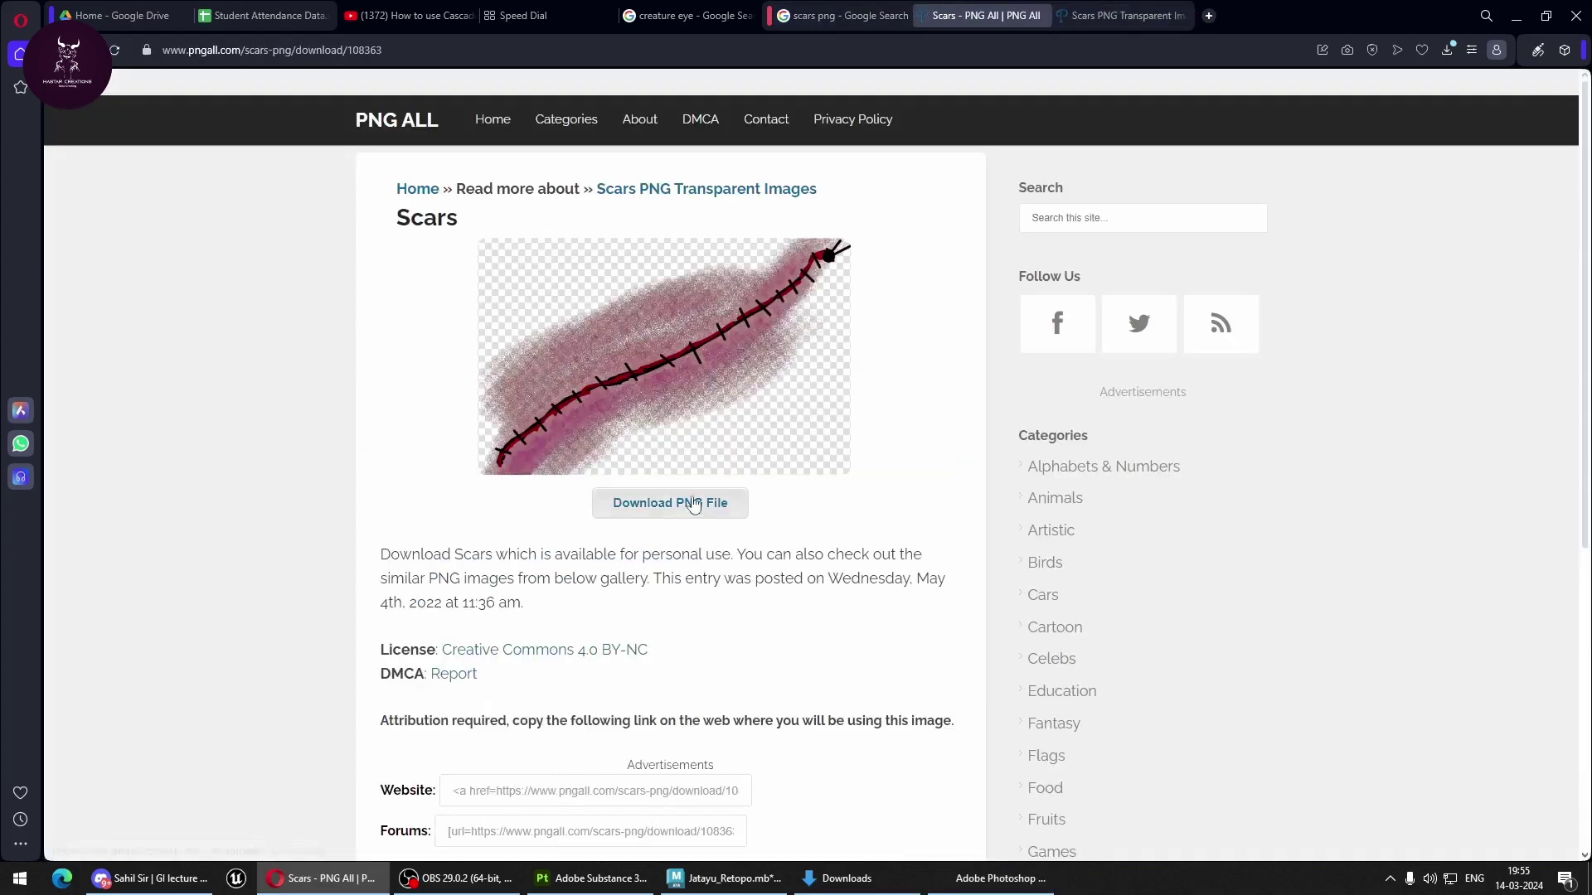
click(688, 500)
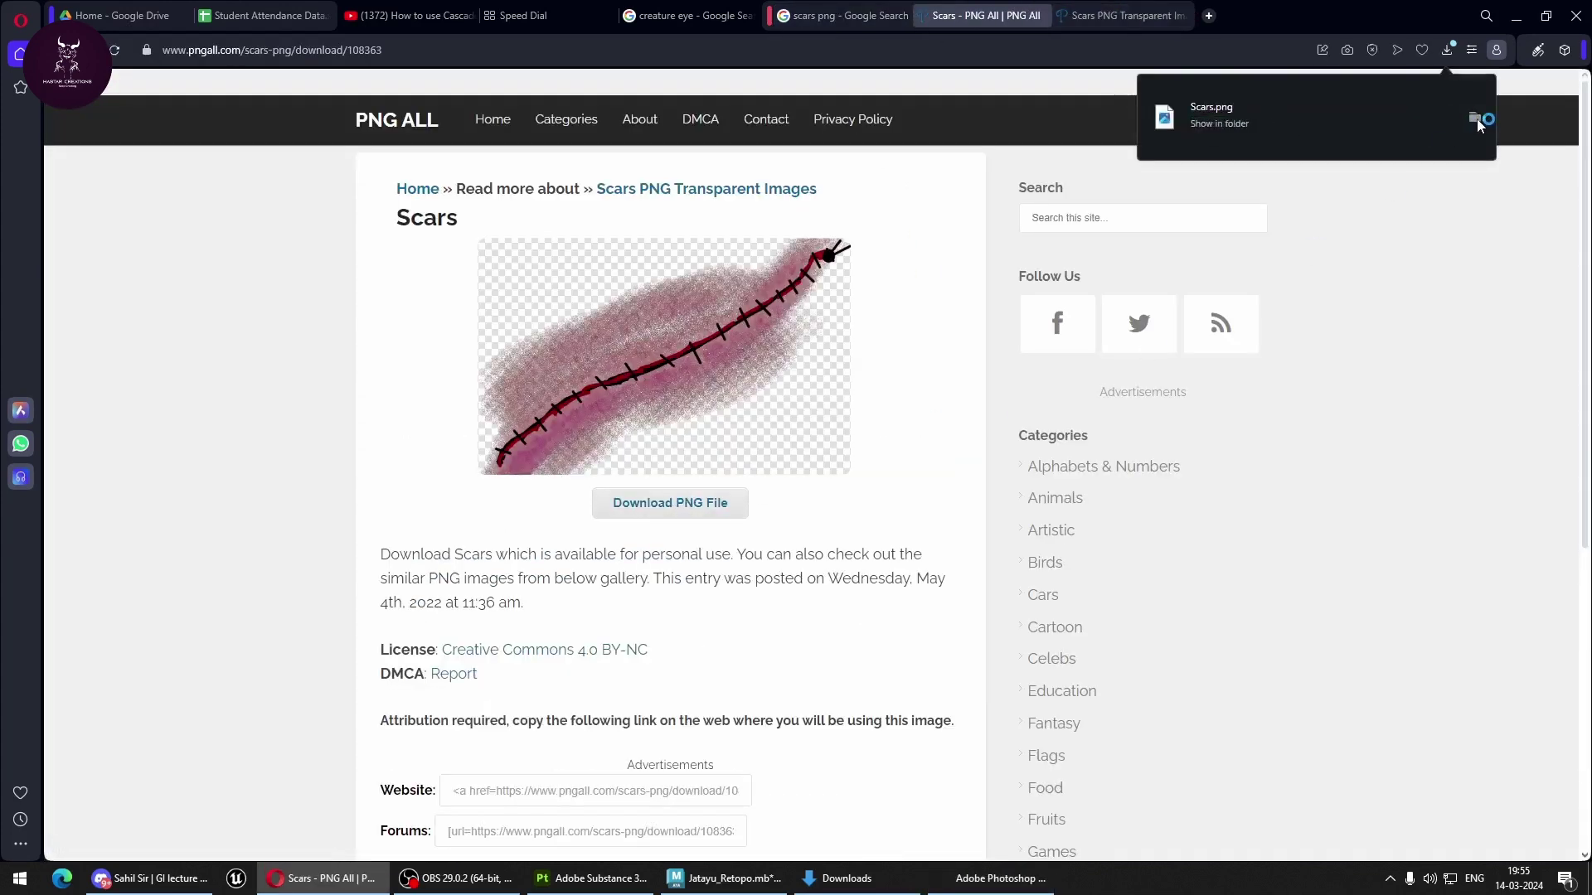
click(1476, 117)
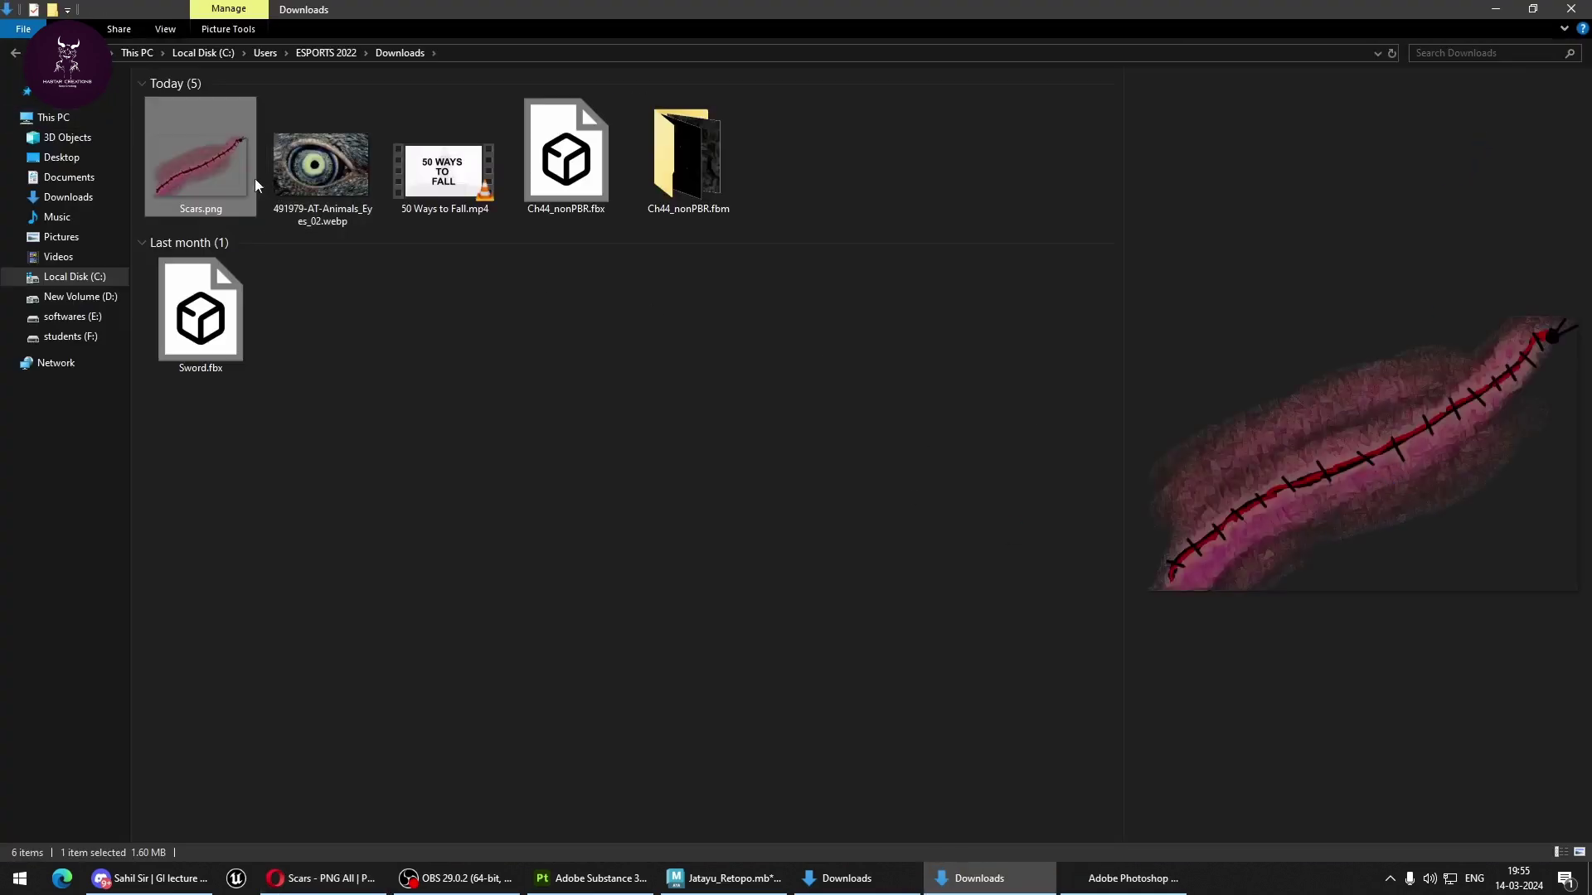
mouse_move(249, 174)
mouse_down()
mouse_move(620, 887)
mouse_move(196, 436)
mouse_up()
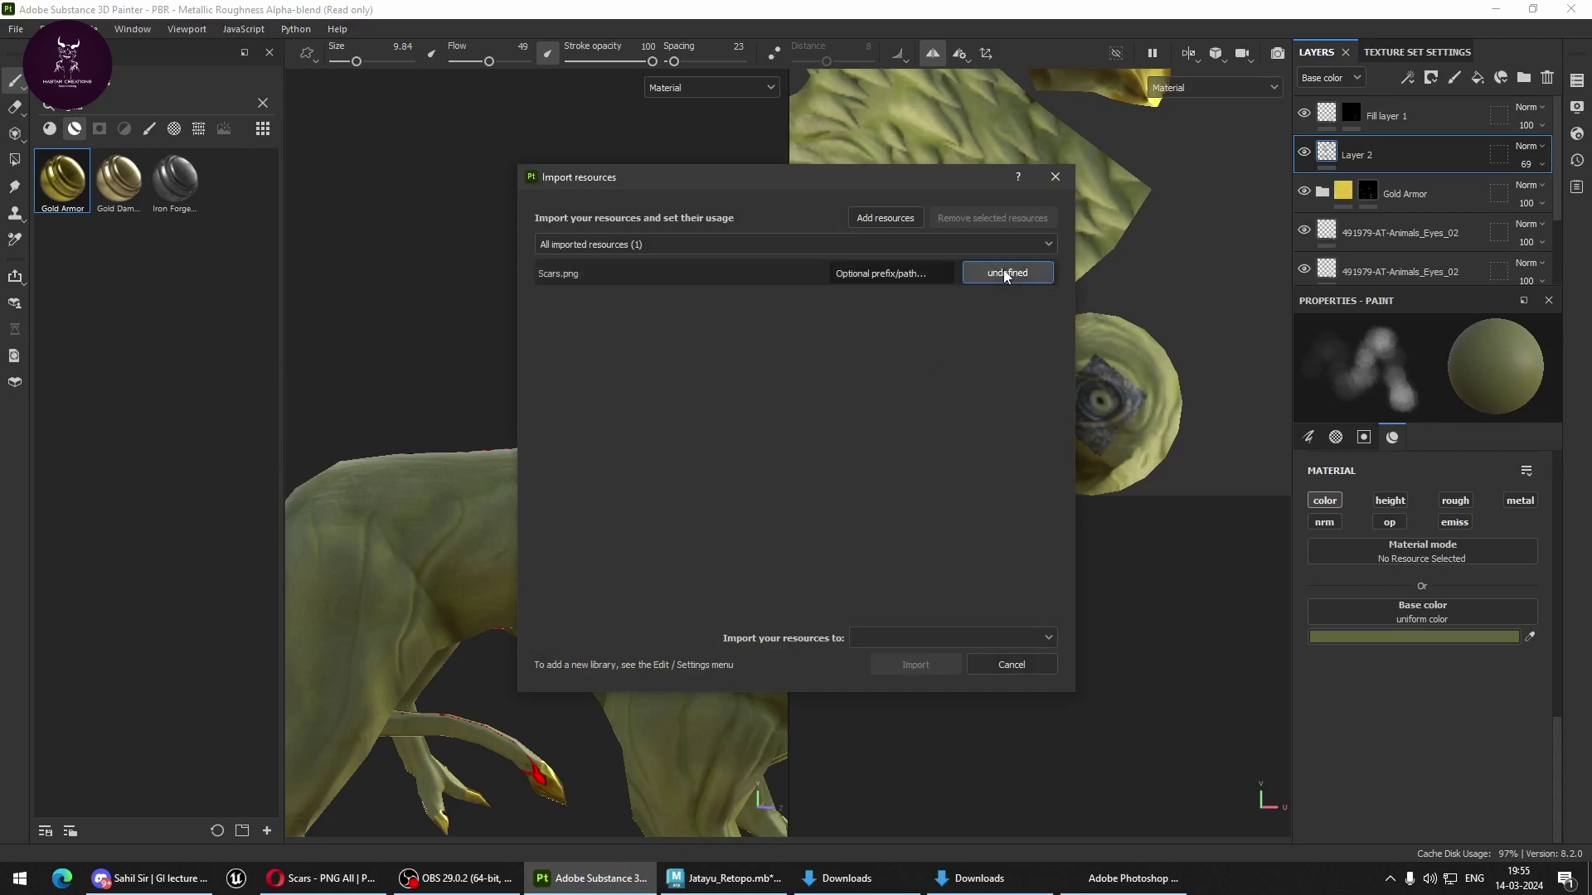
Import Scars.png with texture usage into the current session only.
click(1005, 272)
click(1036, 325)
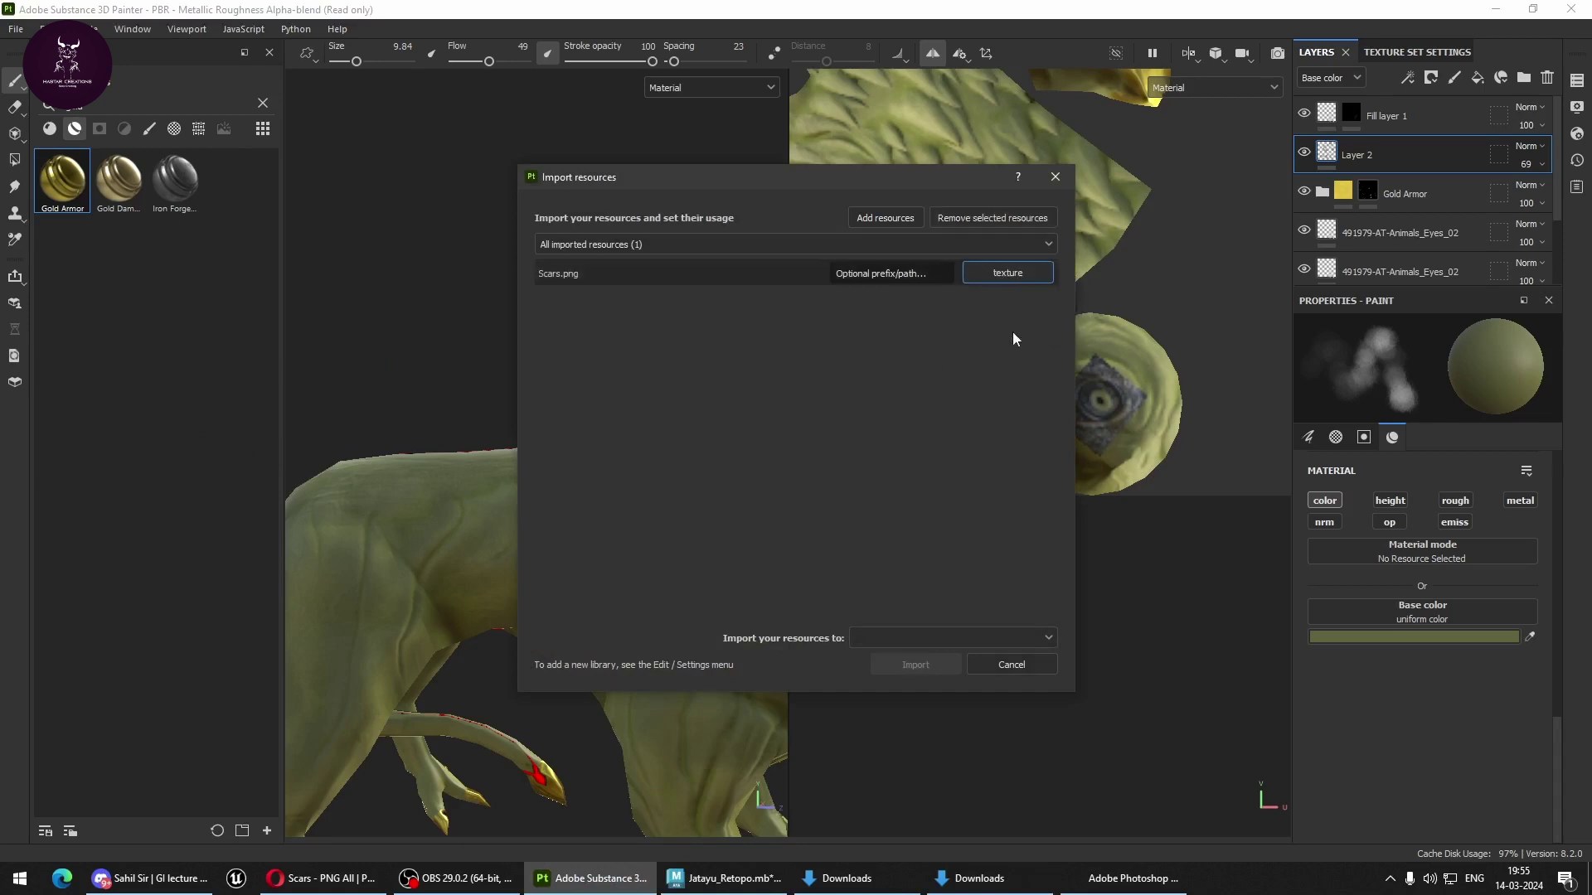
click(1021, 643)
click(1006, 273)
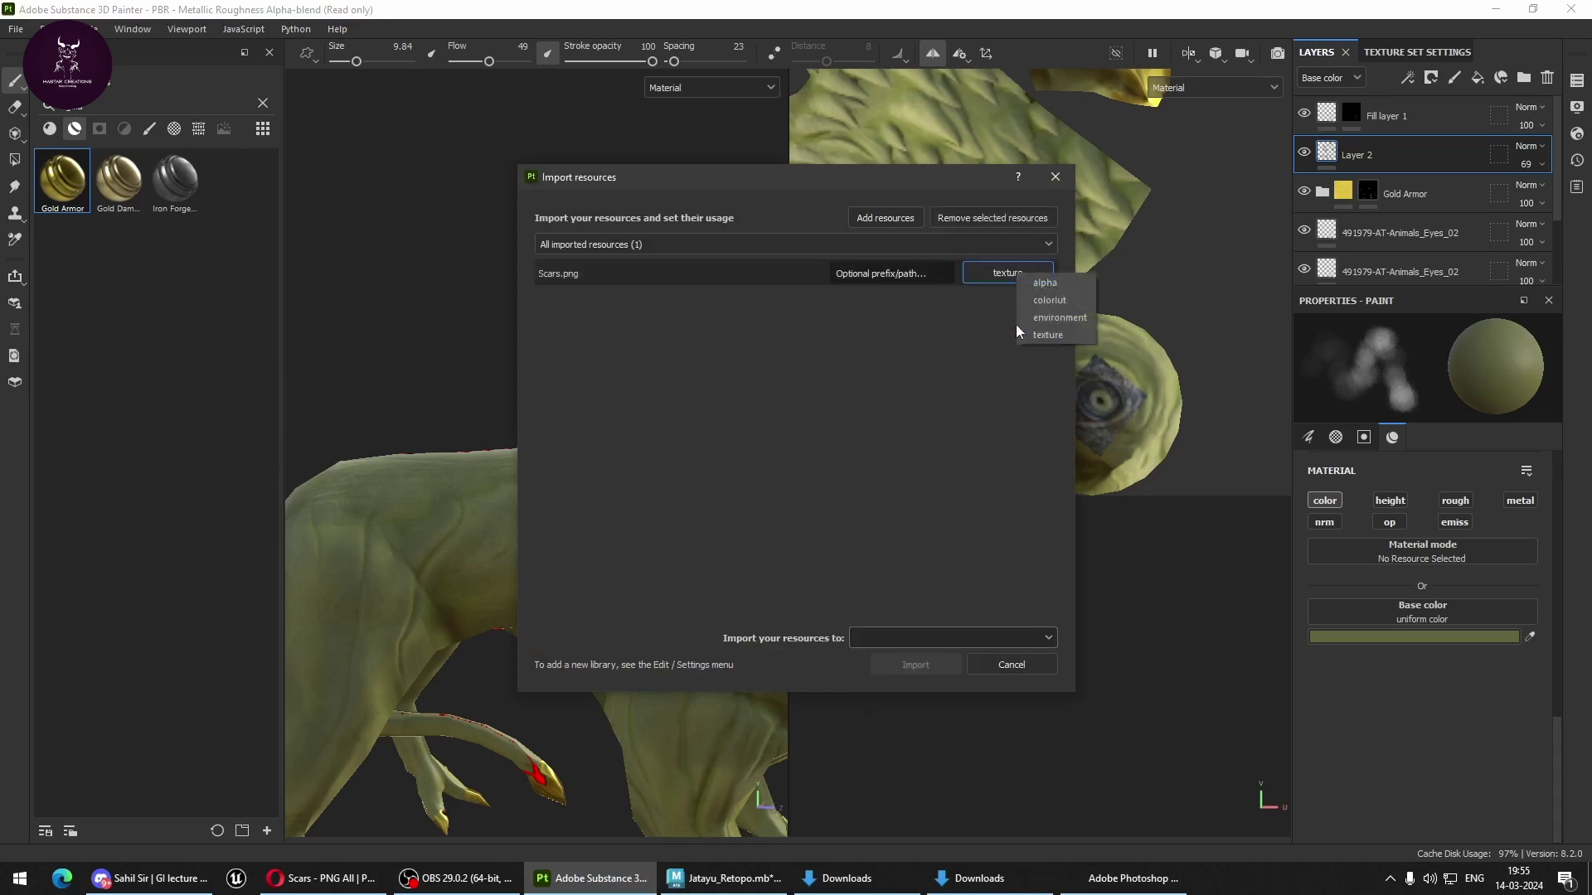
click(1041, 286)
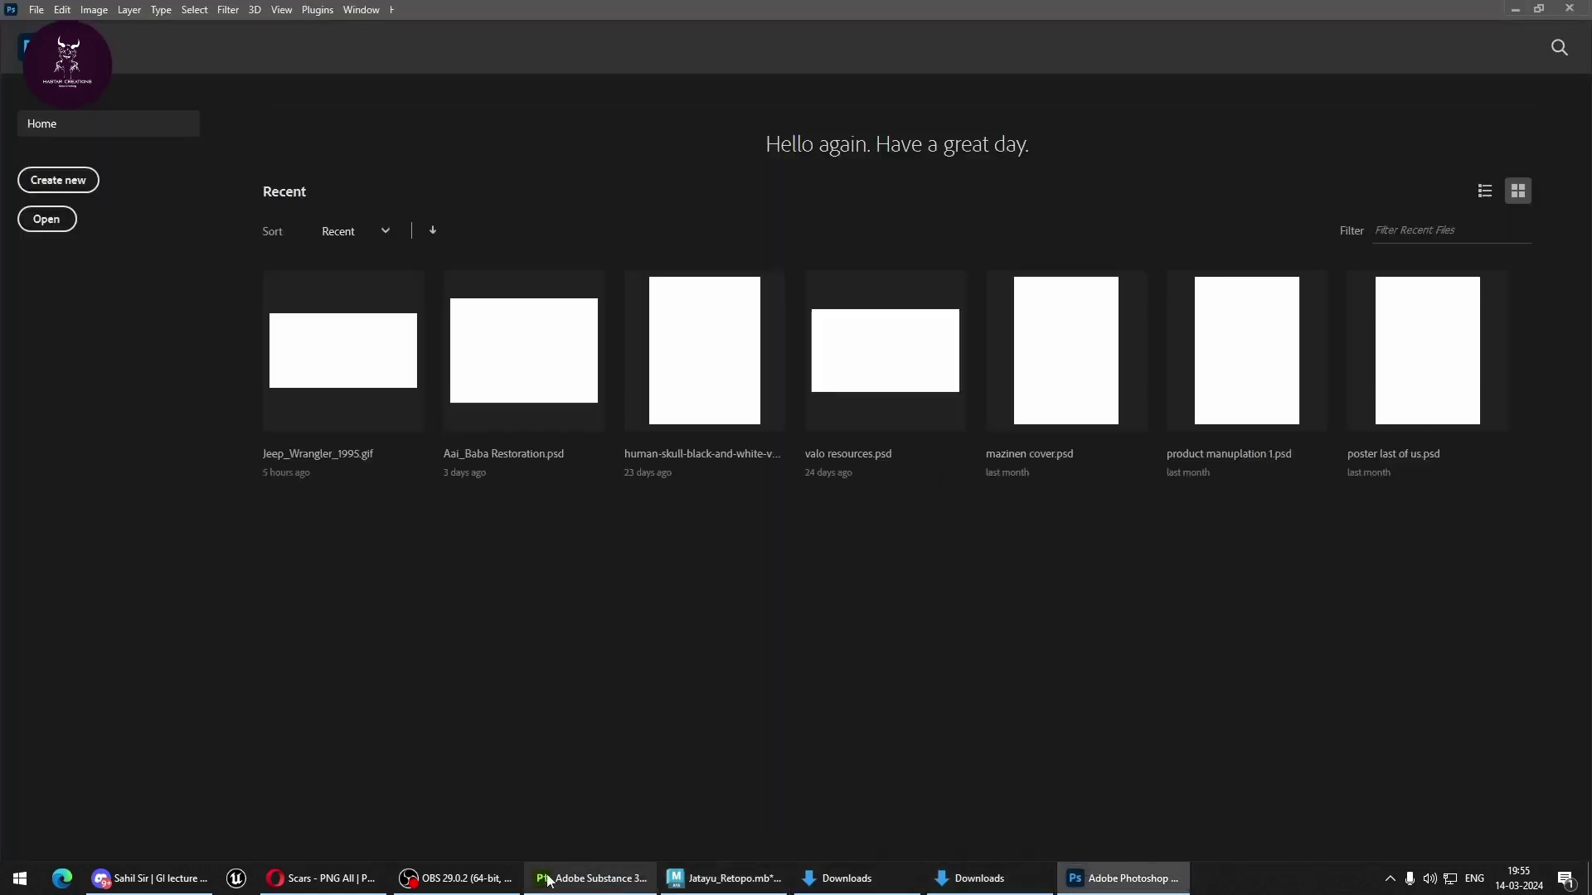
key(alt+Tab)
click(1027, 280)
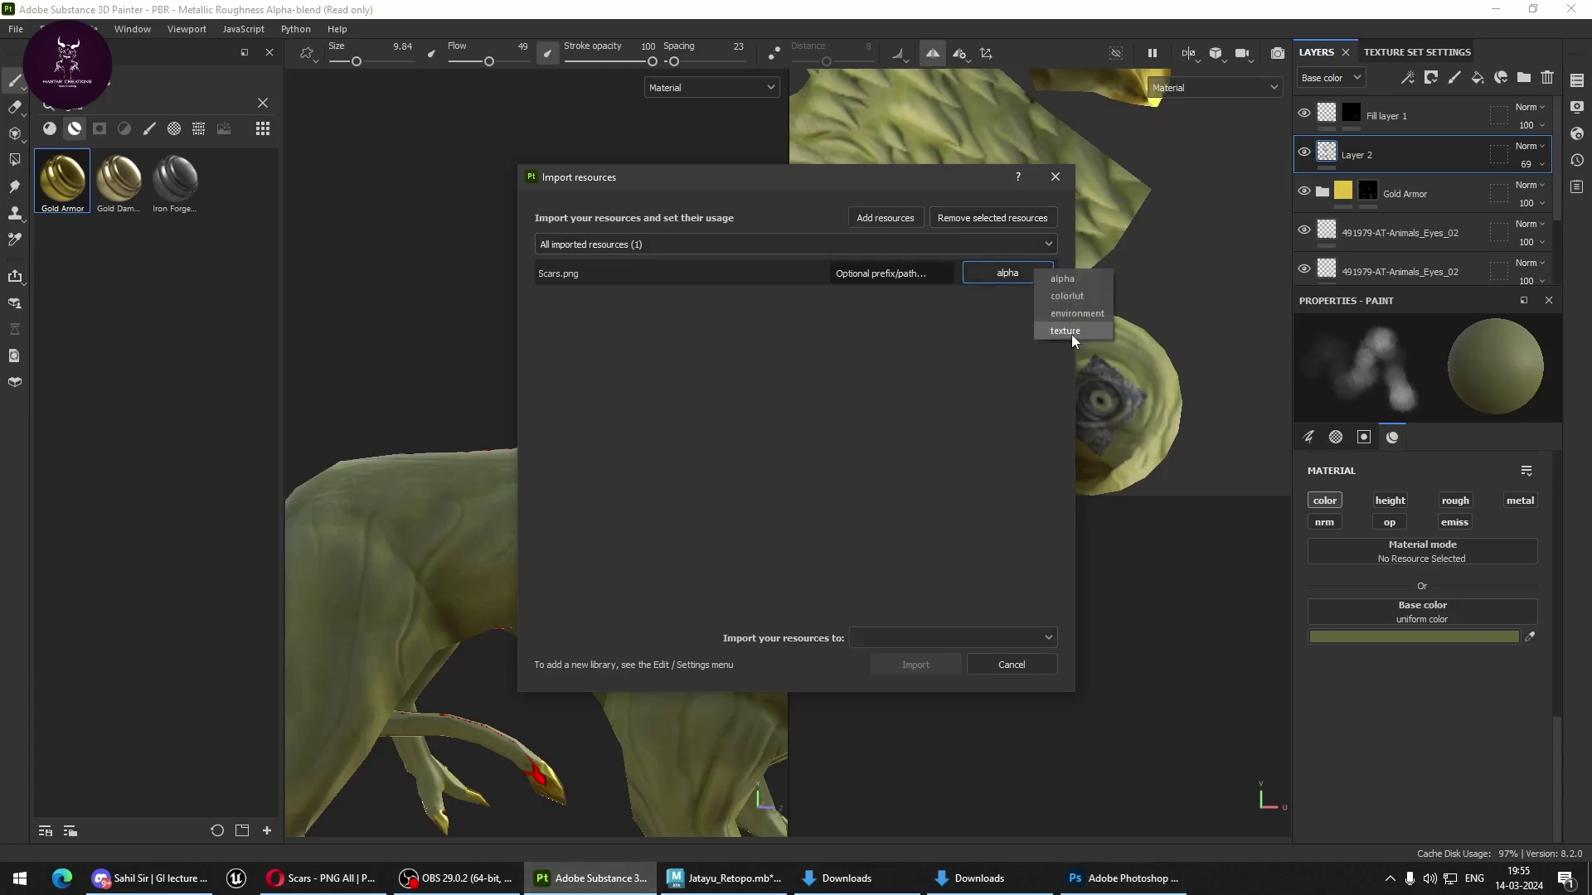
click(998, 646)
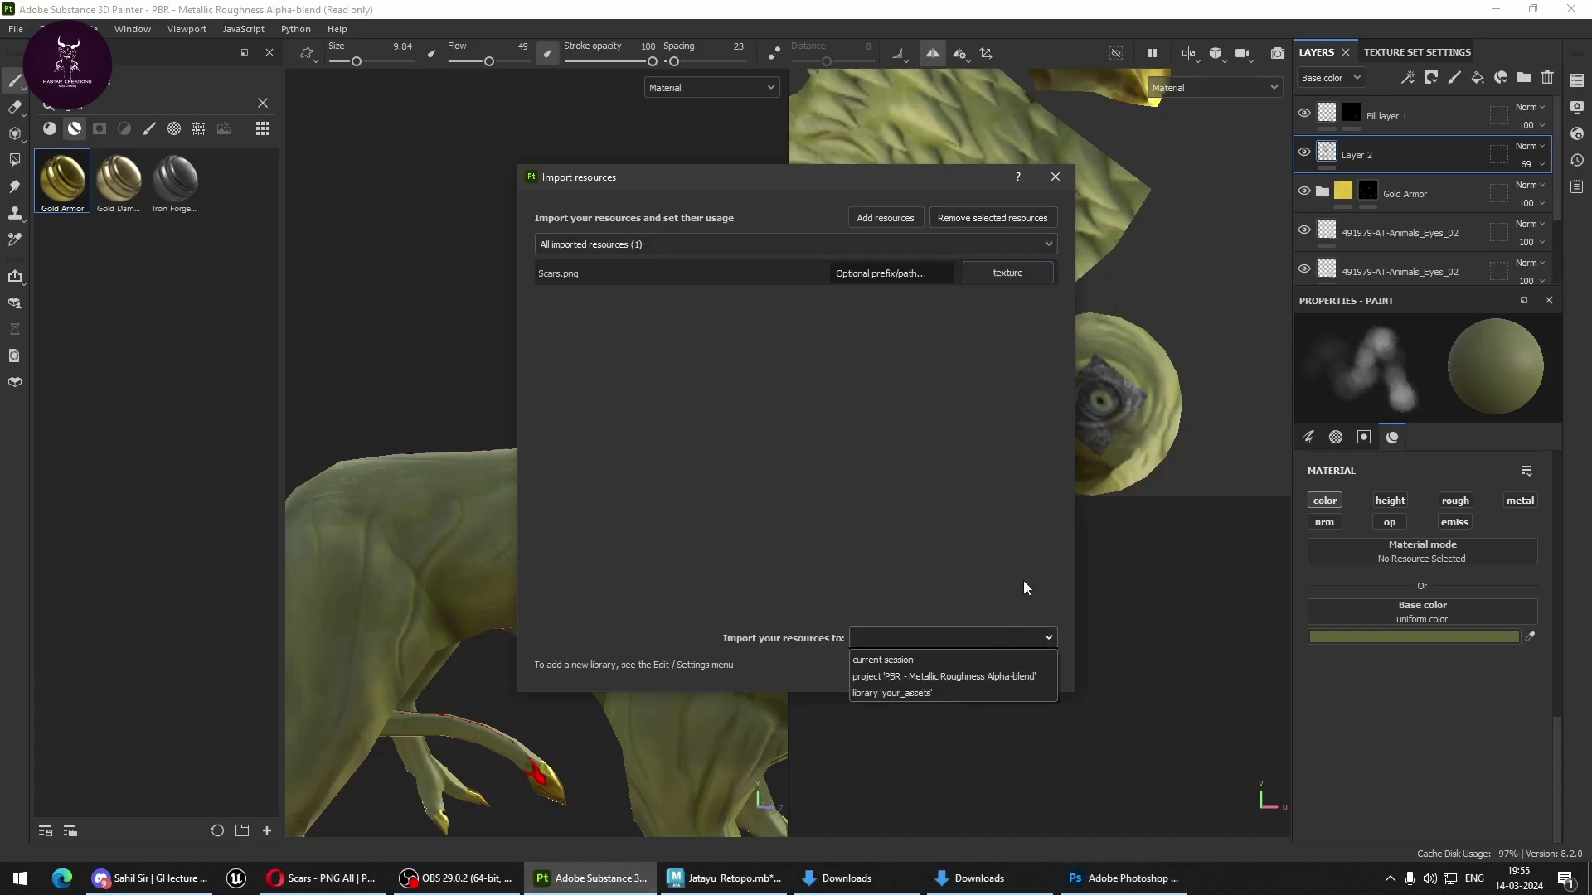
click(895, 663)
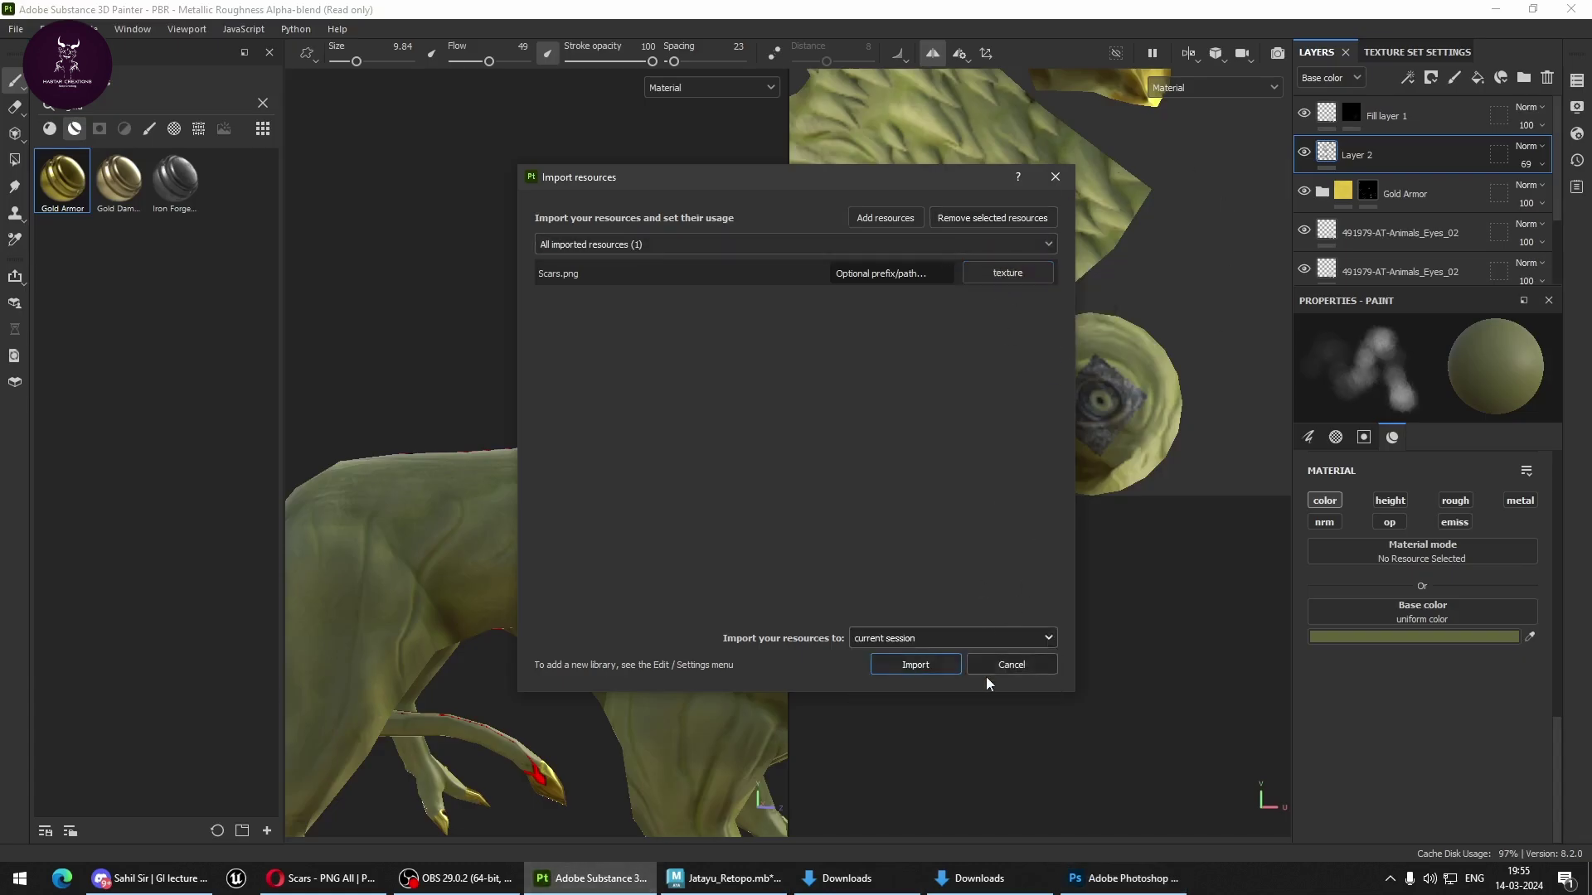
click(937, 664)
Drop the Scars texture from the shelf onto the creature's leg as a new fill layer.
mouse_move(568, 533)
alt+mouse_down()
mouse_move(638, 518)
mouse_move(501, 623)
mouse_move(580, 597)
alt+mouse_up()
scroll(643, 581, up, 3)
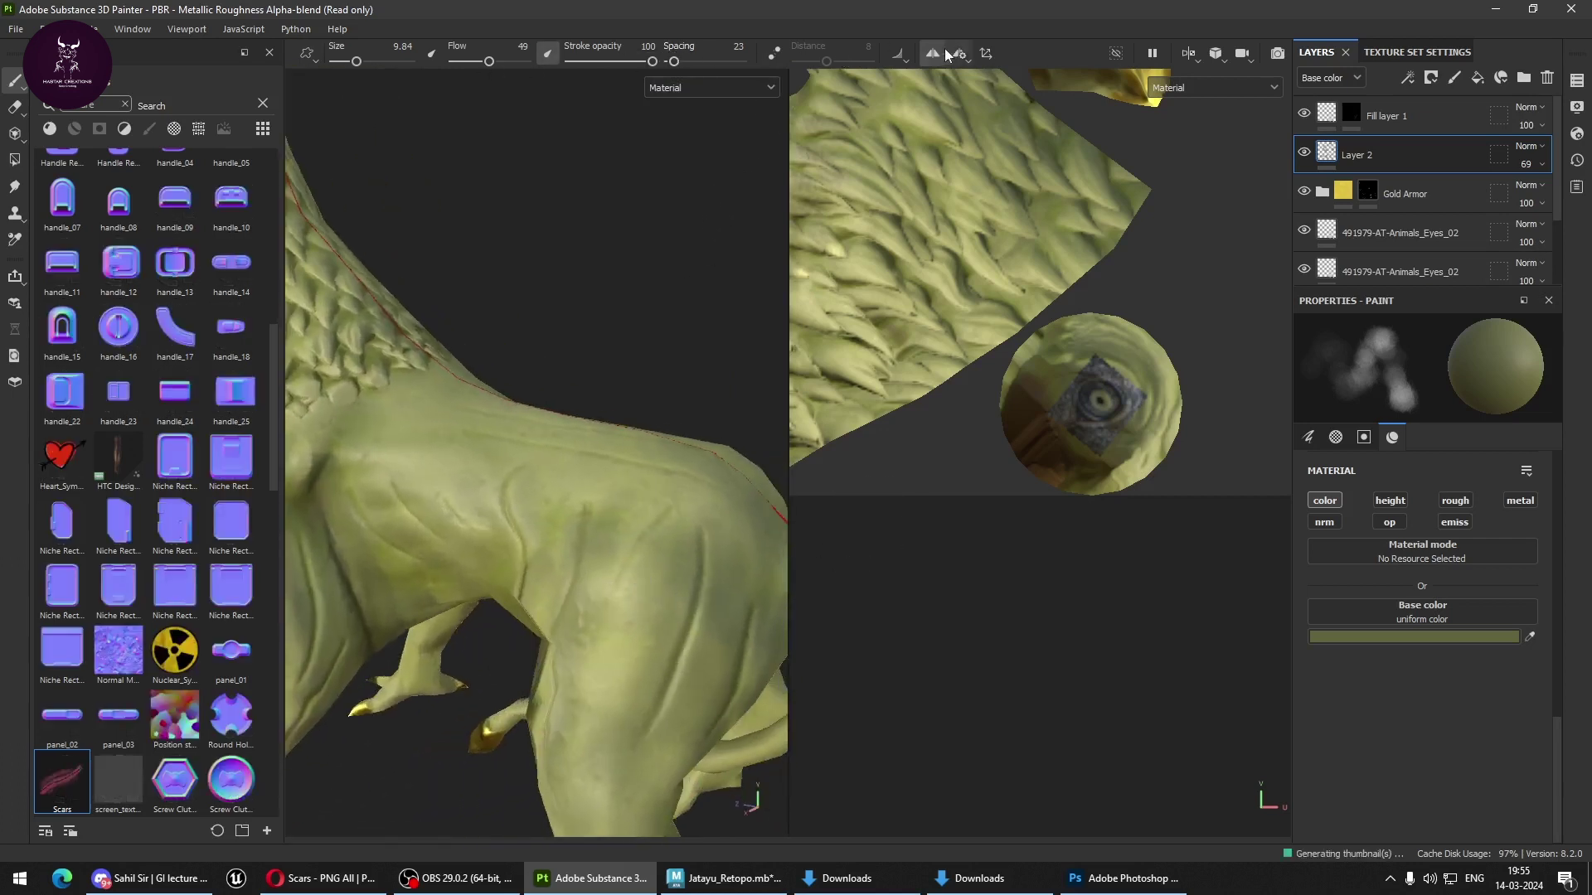
drag(63, 804, 602, 589)
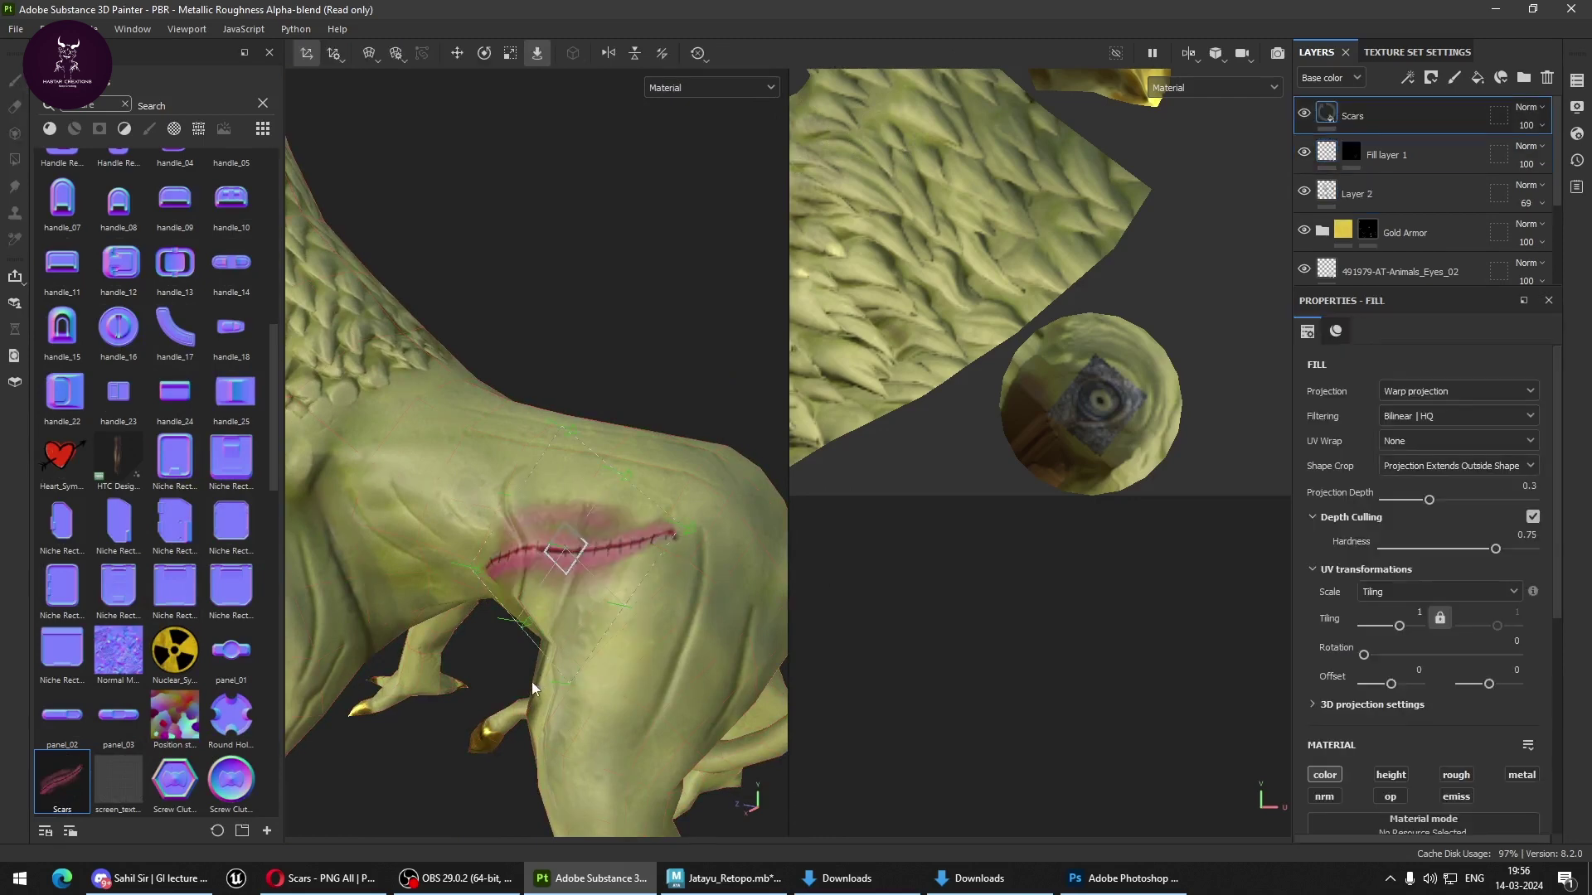
mouse_move(530, 682)
alt+mouse_down()
mouse_move(660, 509)
mouse_move(608, 598)
mouse_move(497, 455)
mouse_move(574, 612)
mouse_move(700, 590)
alt+mouse_up()
click(647, 520)
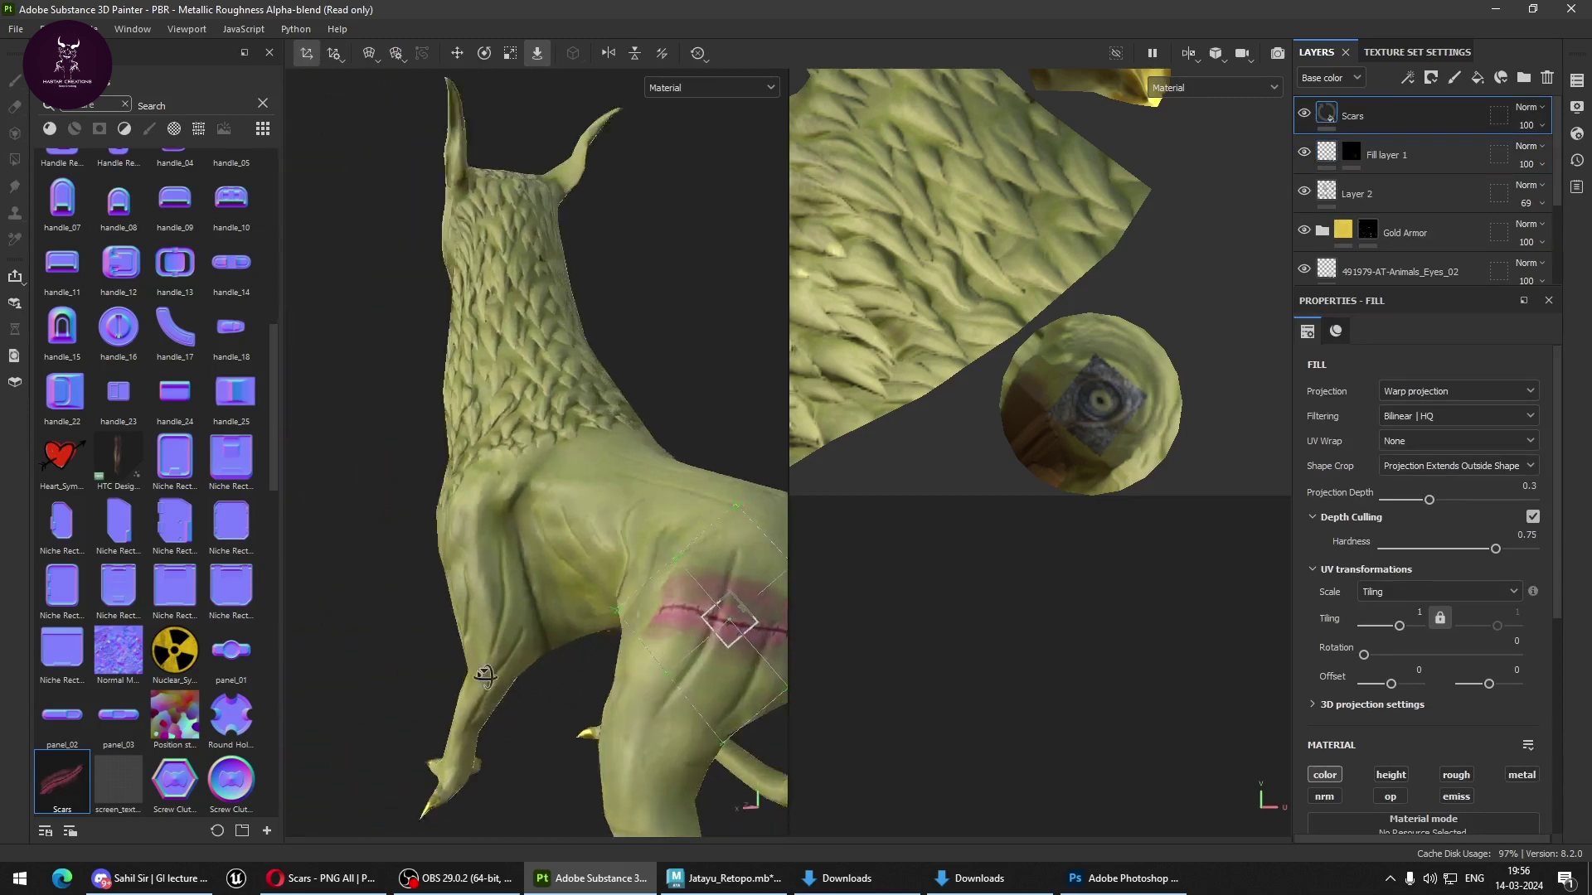
mouse_move(653, 685)
alt+mouse_down()
mouse_move(623, 645)
mouse_move(658, 640)
mouse_move(569, 515)
mouse_move(663, 657)
mouse_move(697, 613)
mouse_move(580, 611)
mouse_move(611, 700)
mouse_move(585, 637)
mouse_move(514, 587)
mouse_move(458, 611)
mouse_move(452, 593)
mouse_move(523, 680)
alt+mouse_up()
Try Fill (Match per UV Tile) projection on the Scars fill, then settle on UV projection.
click(1434, 391)
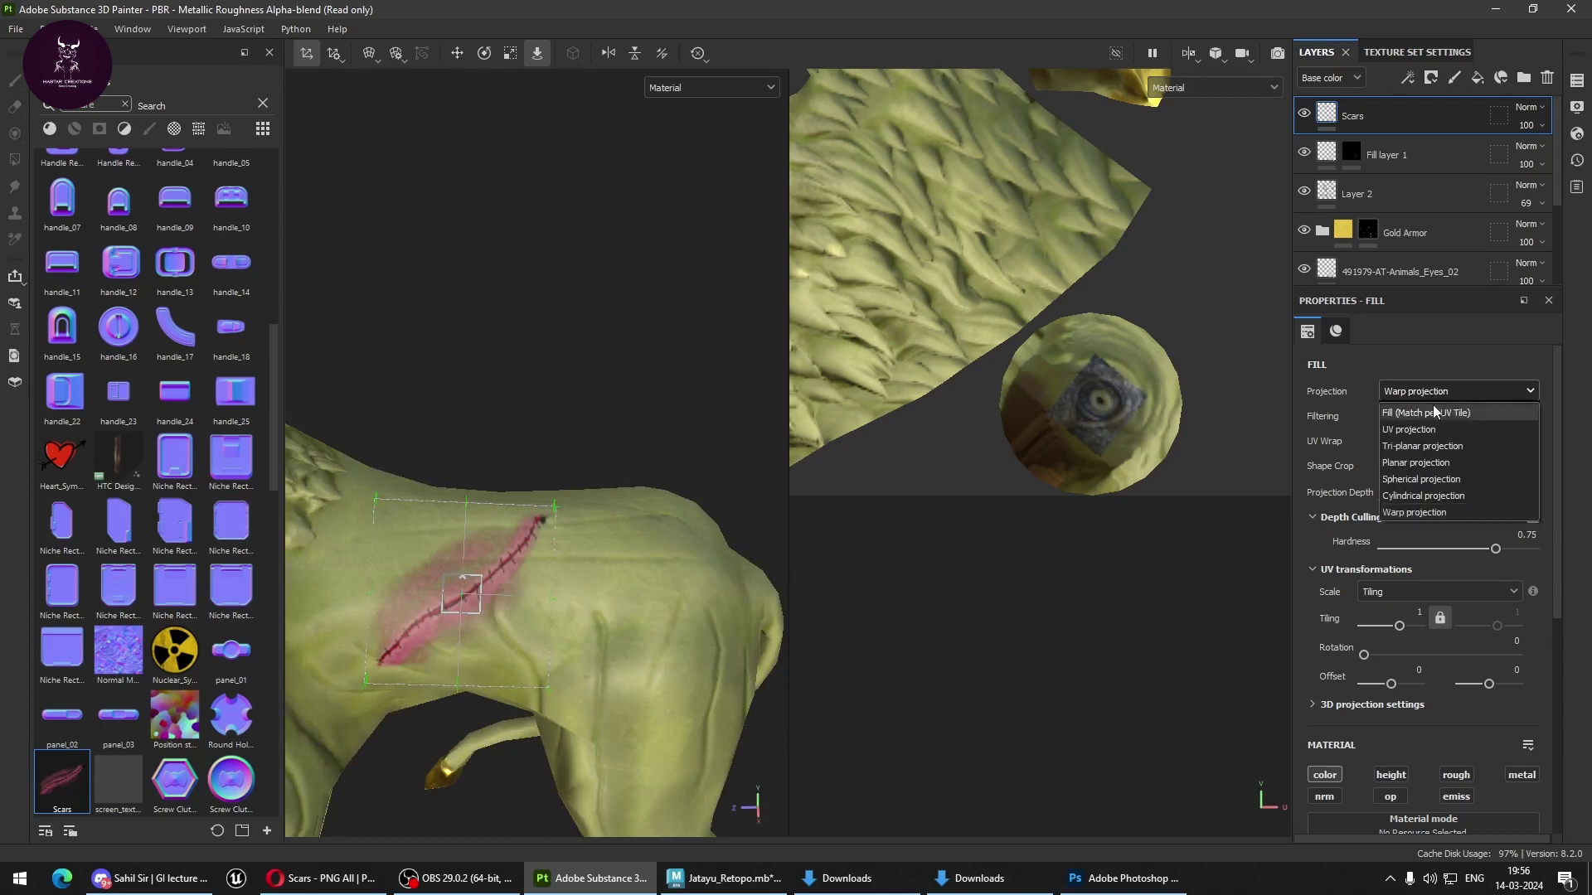
click(1426, 414)
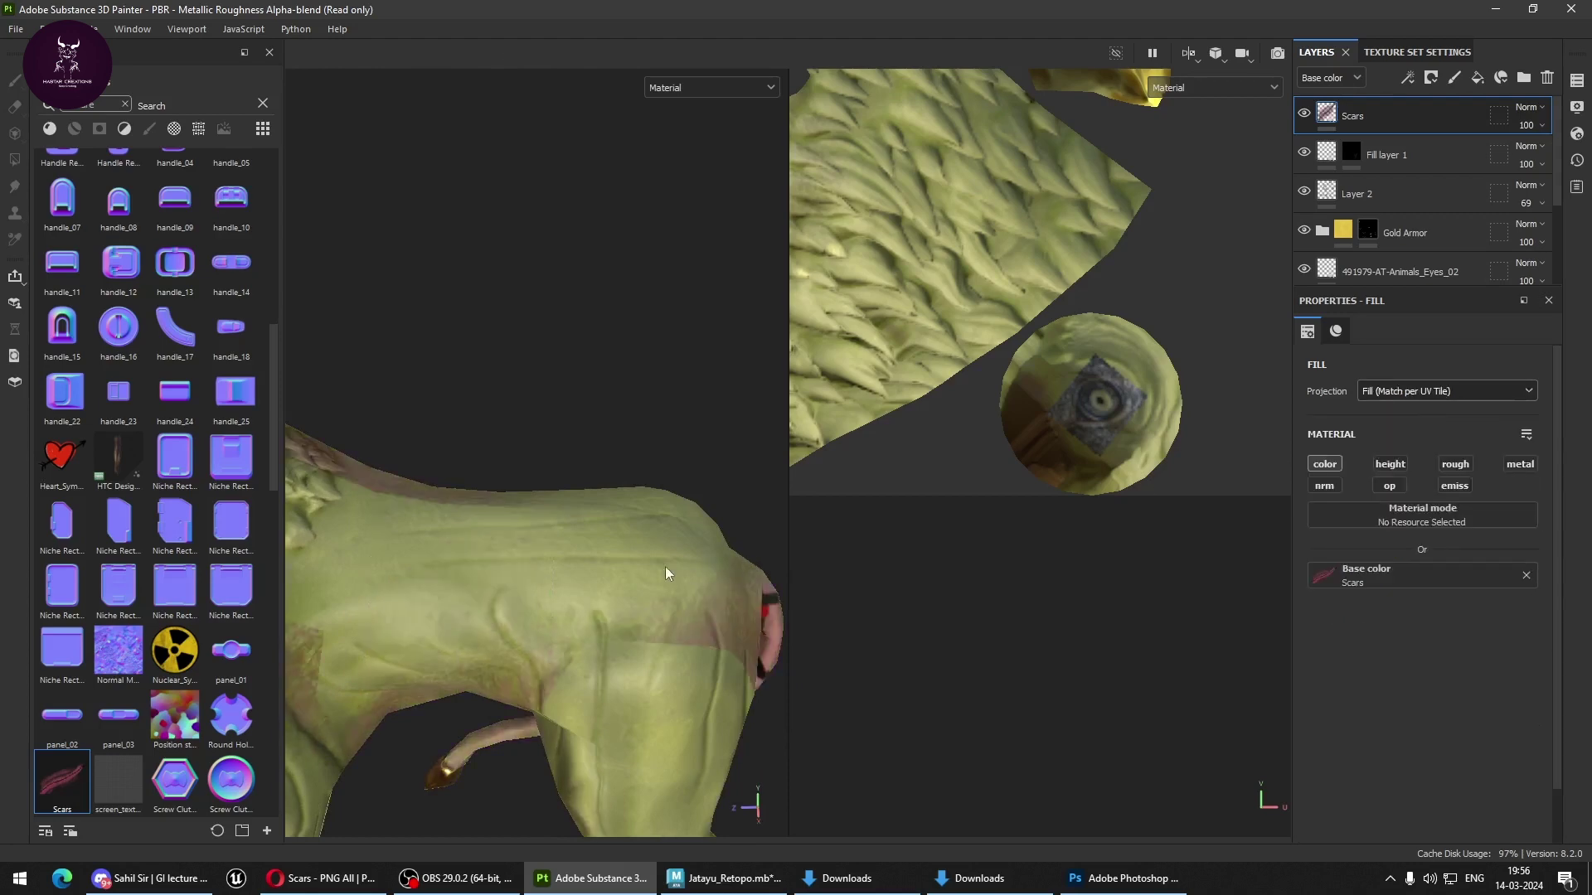
scroll(668, 572, down, 5)
mouse_move(398, 541)
alt+mouse_down()
mouse_move(431, 661)
mouse_move(509, 605)
mouse_move(409, 710)
alt+mouse_up()
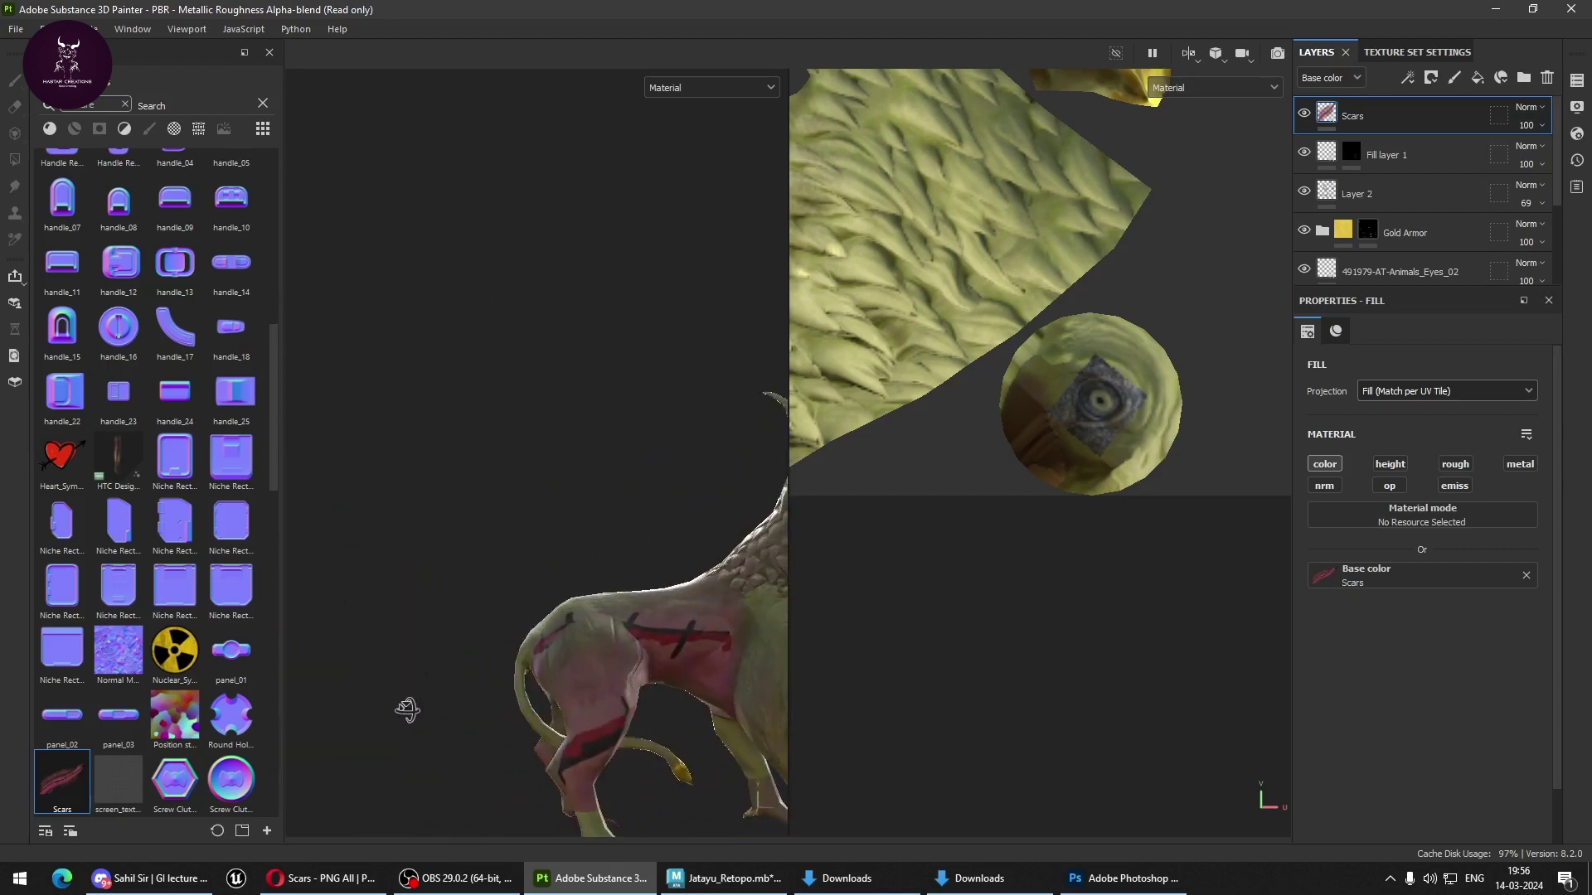
click(1398, 399)
click(1407, 431)
alt+drag(642, 635, 899, 647)
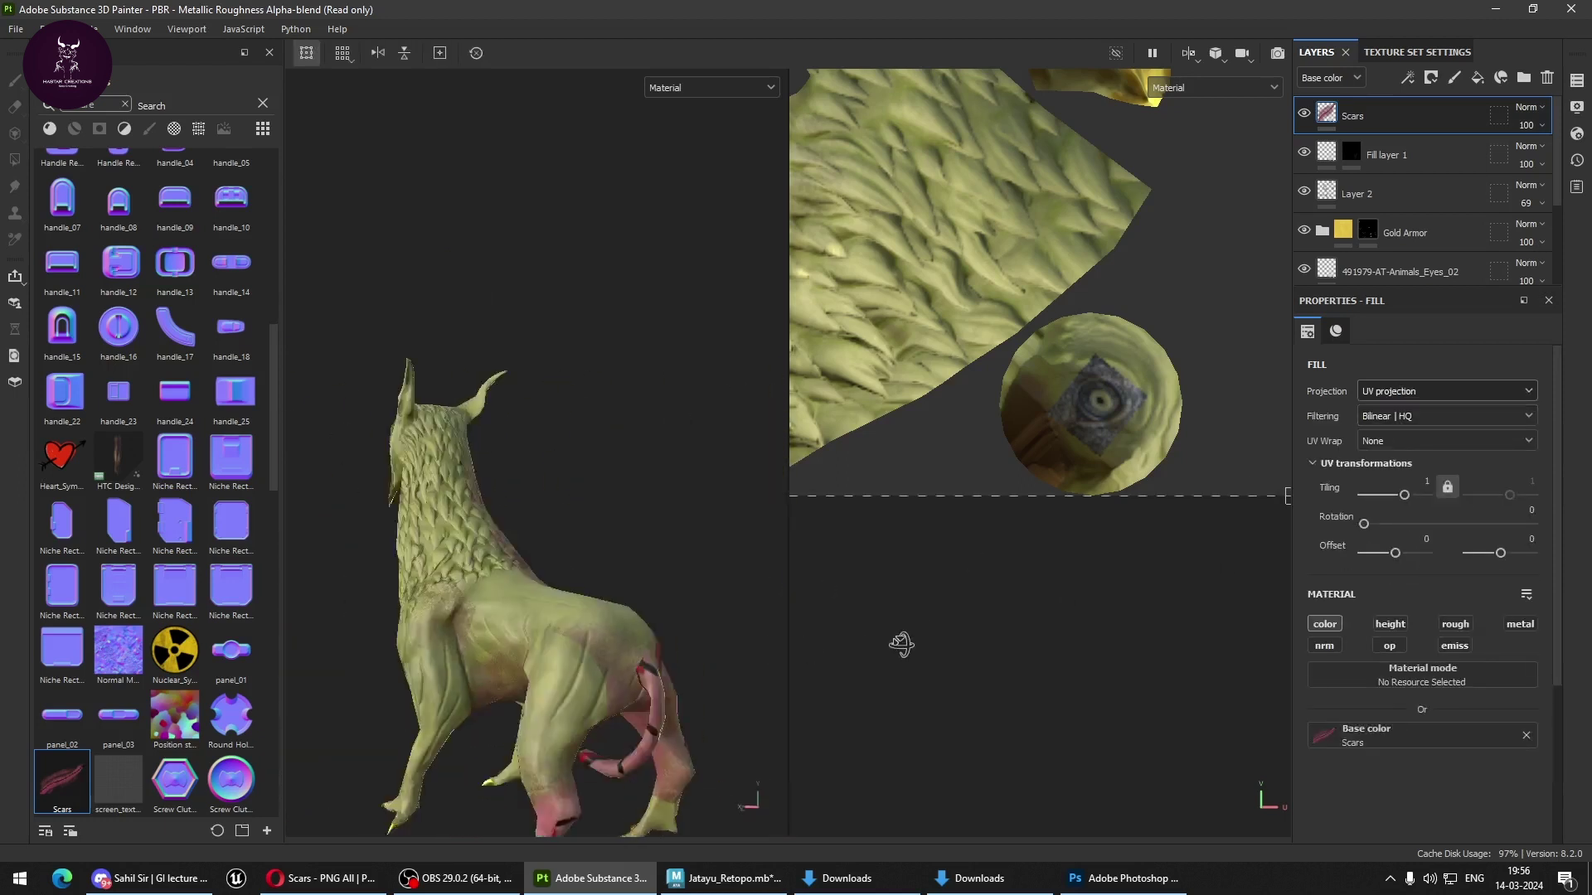
click(1401, 399)
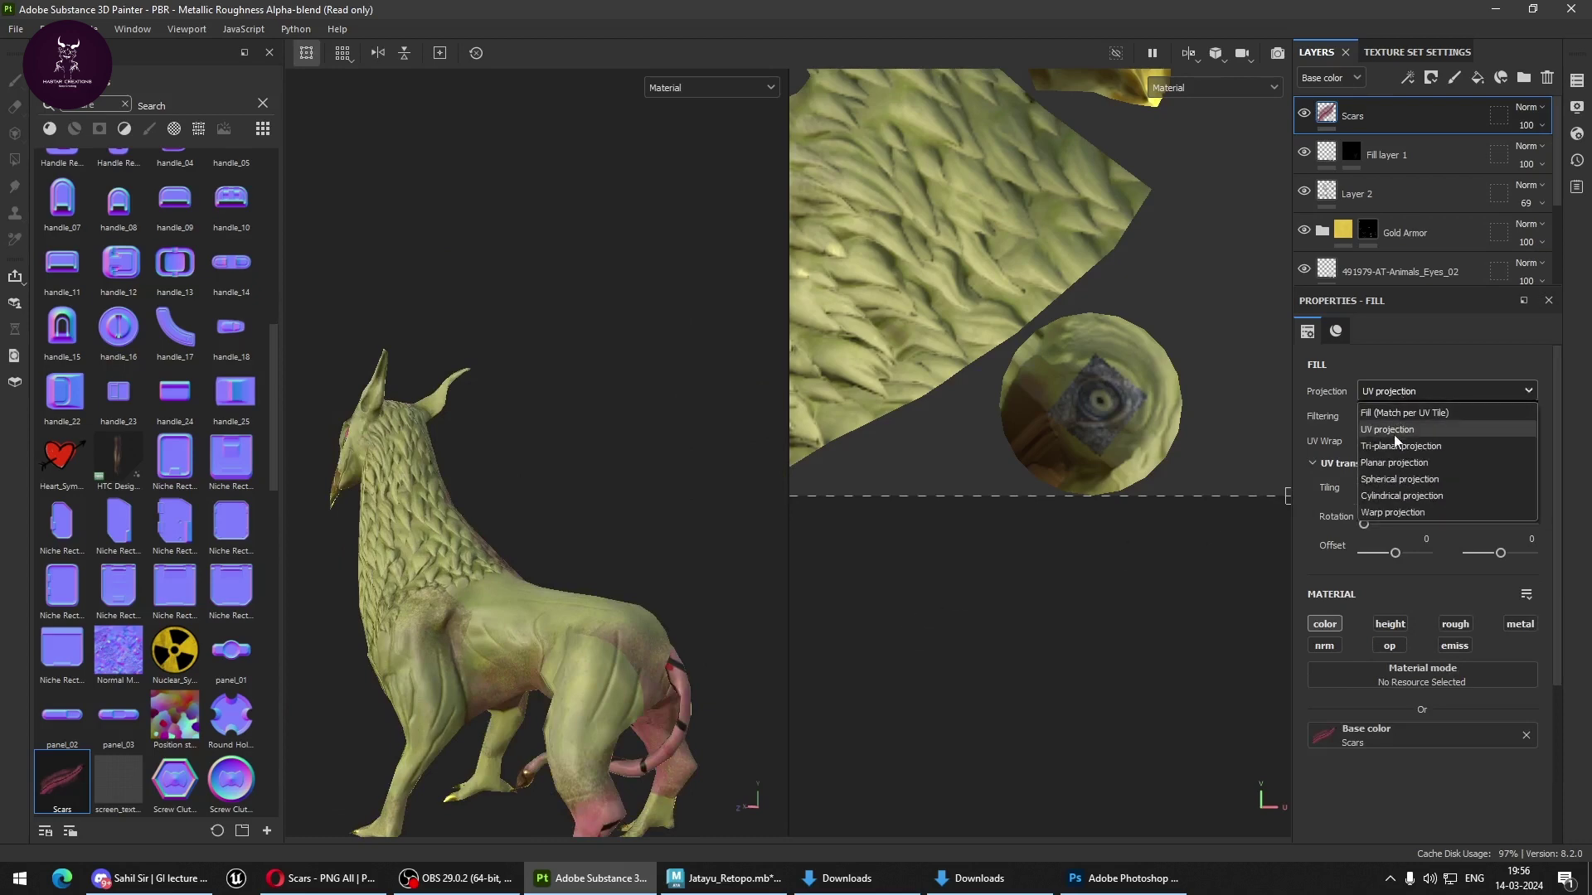
click(995, 406)
Shrink and reposition the scar with the UV transform box.
scroll(1053, 485, down, 3)
middle_drag(851, 420, 1167, 577)
scroll(1167, 577, down, 2)
scroll(1161, 582, down, 2)
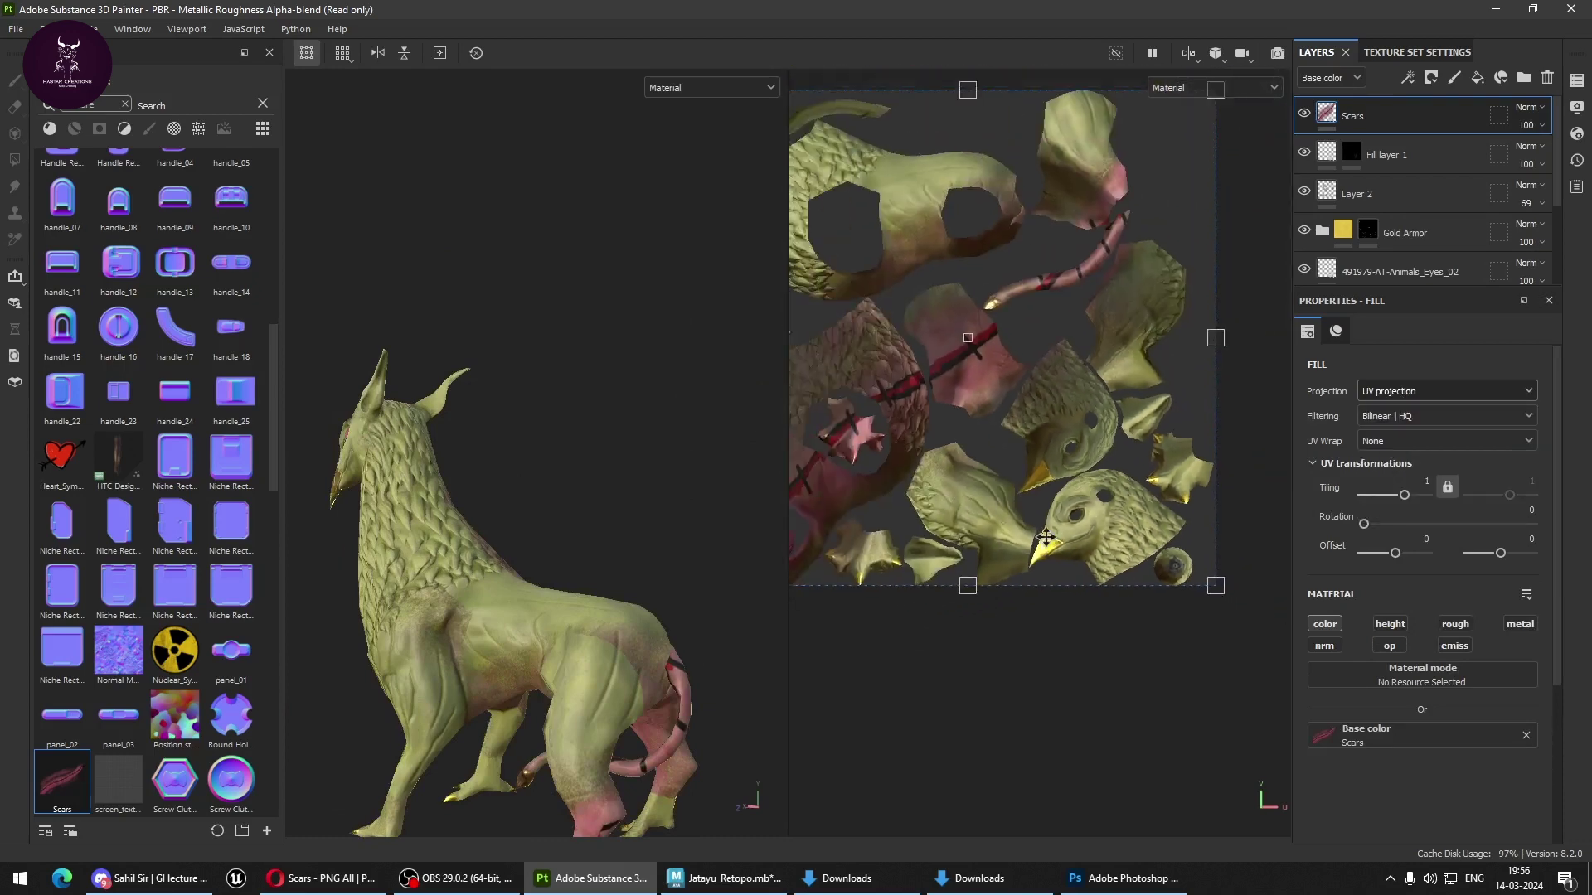
scroll(1152, 588, down, 2)
drag(1191, 644, 955, 425)
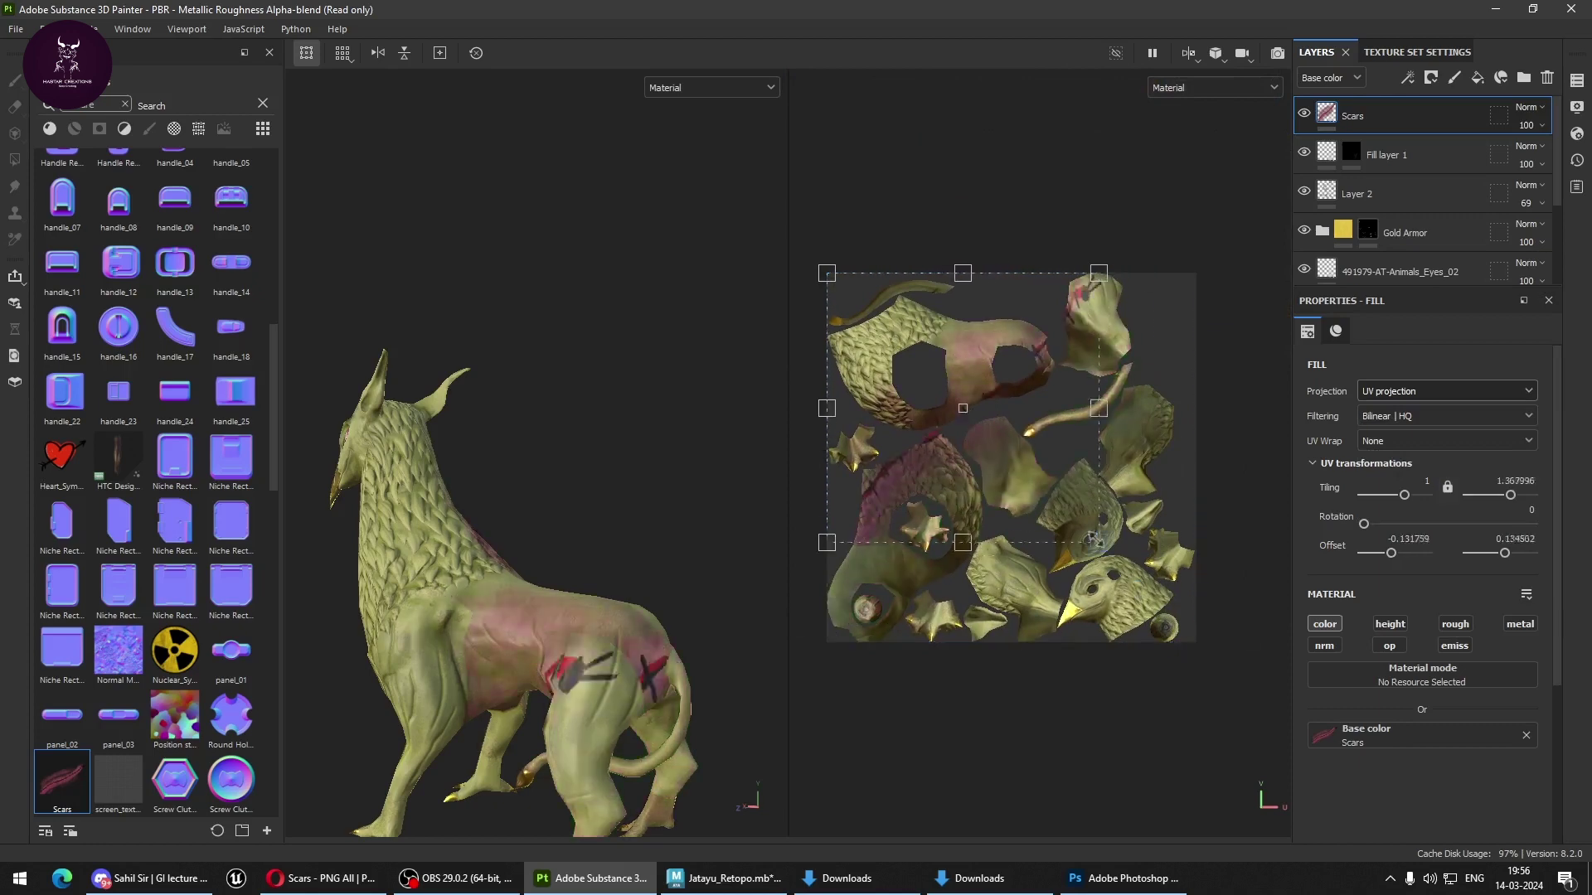
drag(894, 356, 995, 327)
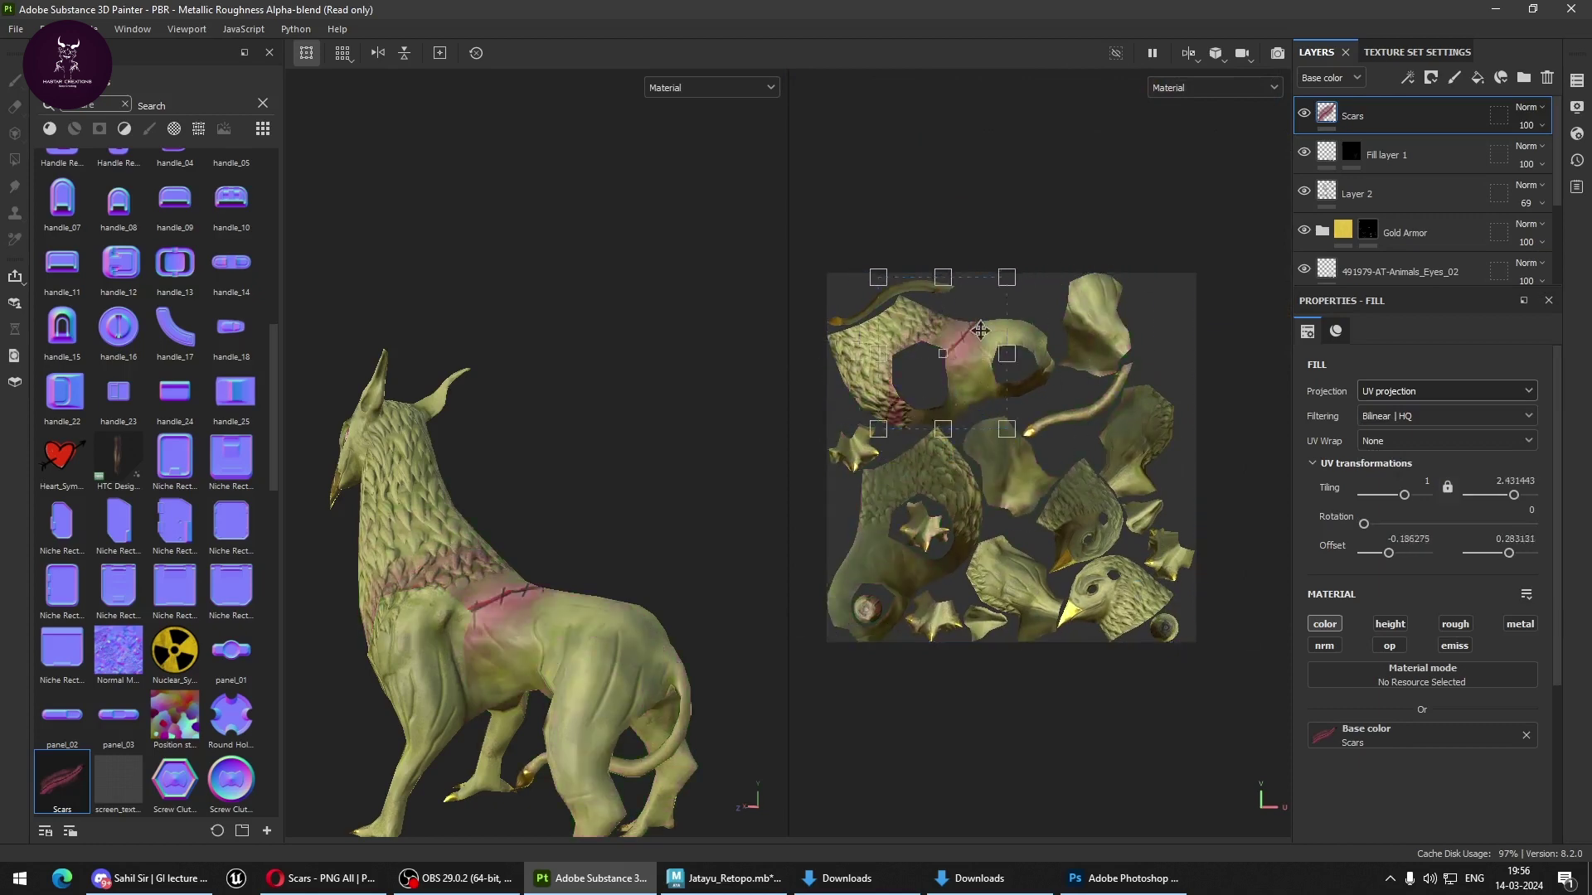
mouse_move(1031, 420)
mouse_down()
mouse_move(971, 347)
mouse_move(1001, 371)
mouse_up()
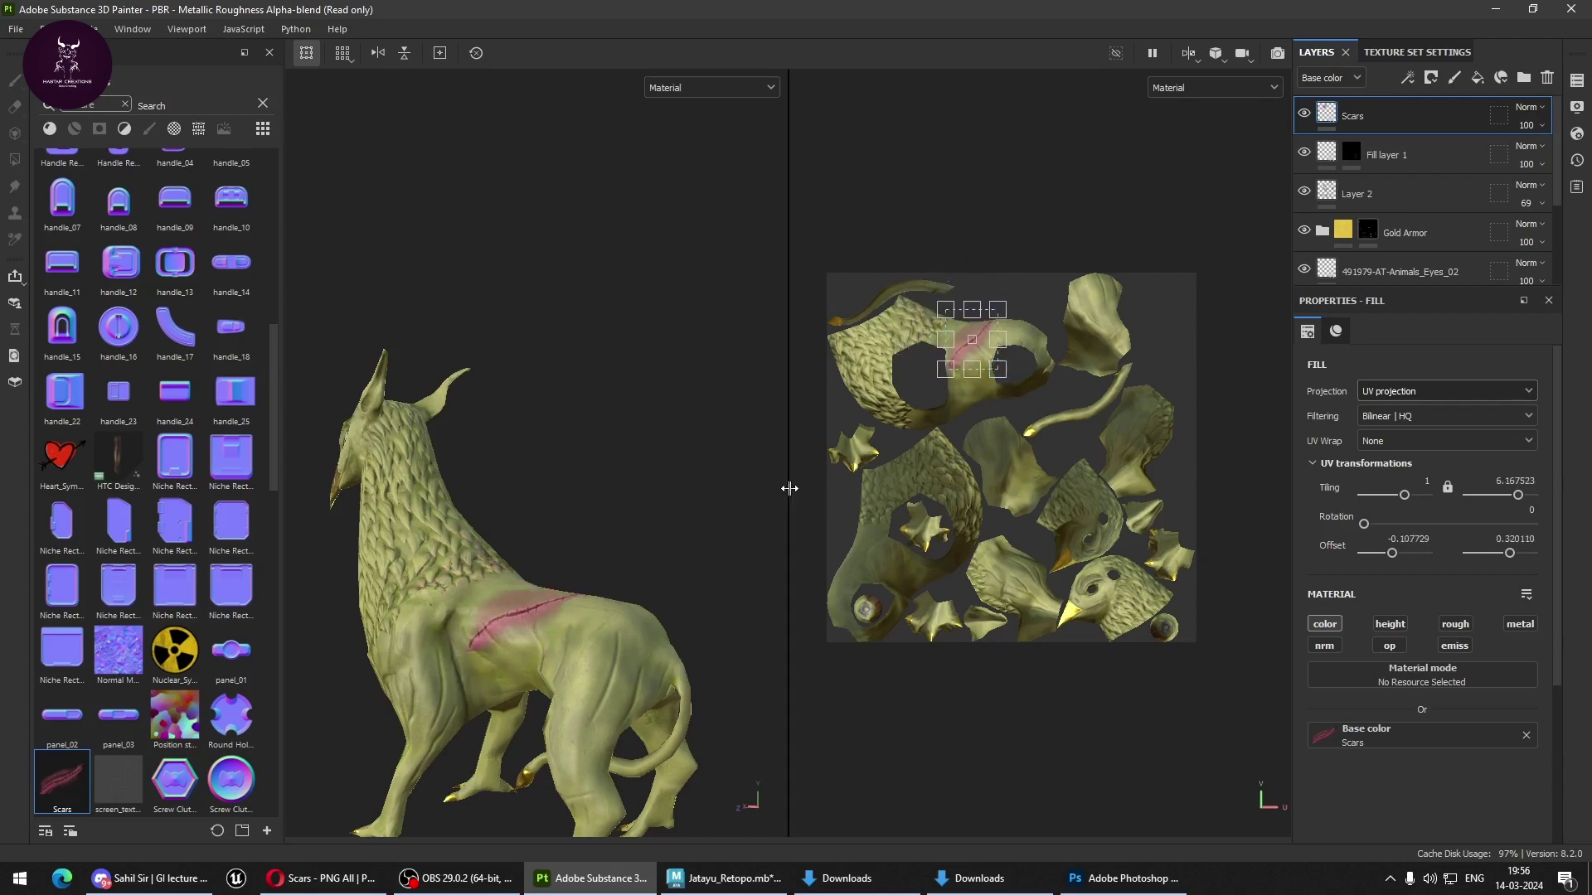
alt+drag(730, 497, 597, 705)
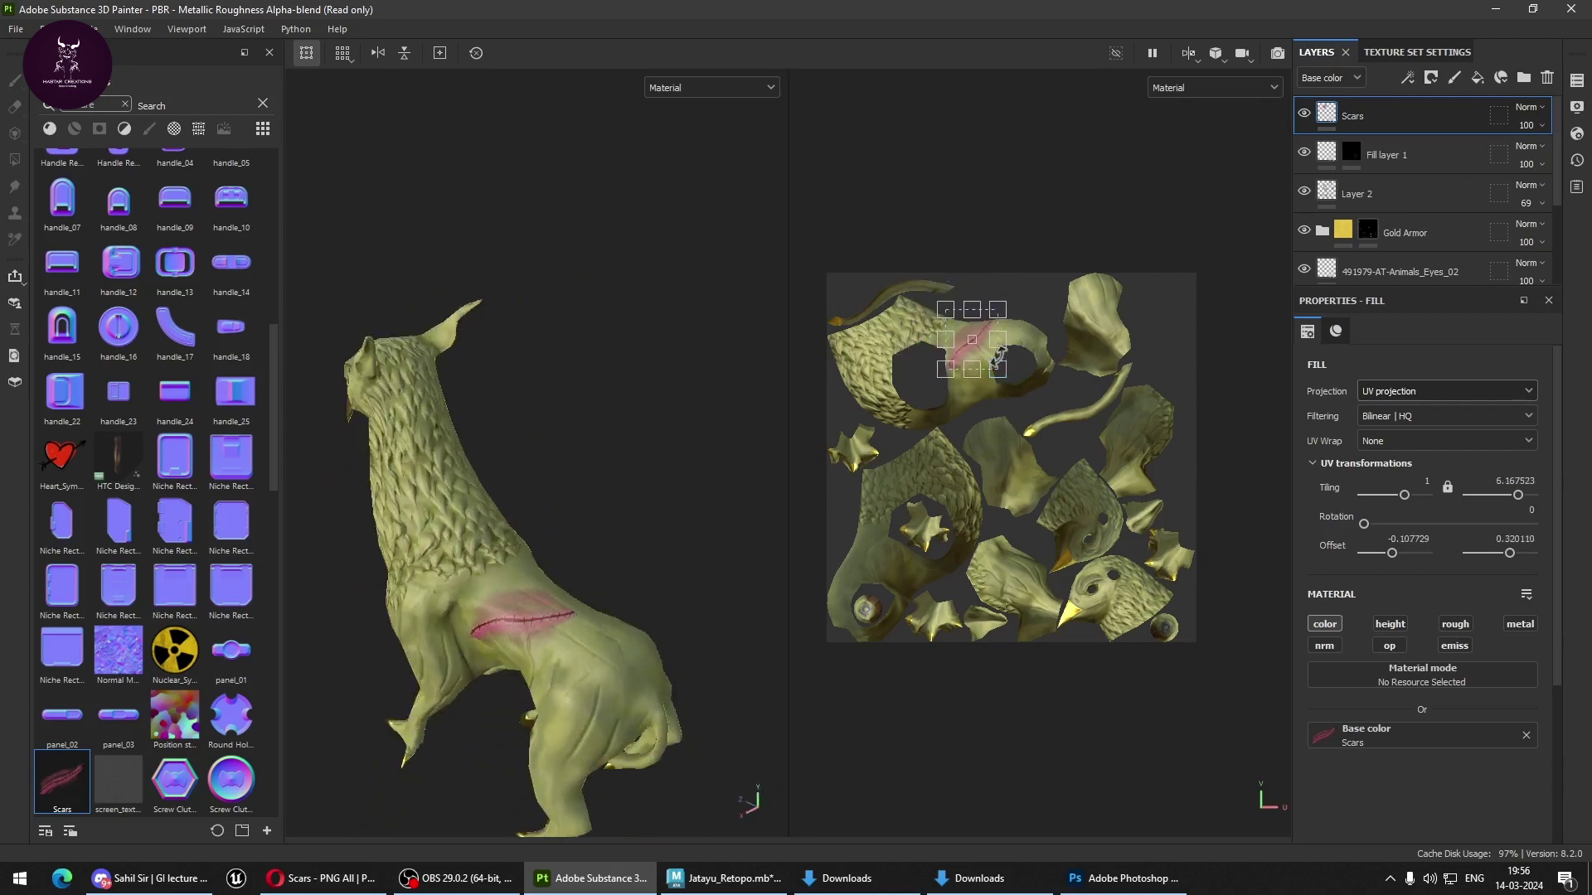
drag(982, 352, 987, 360)
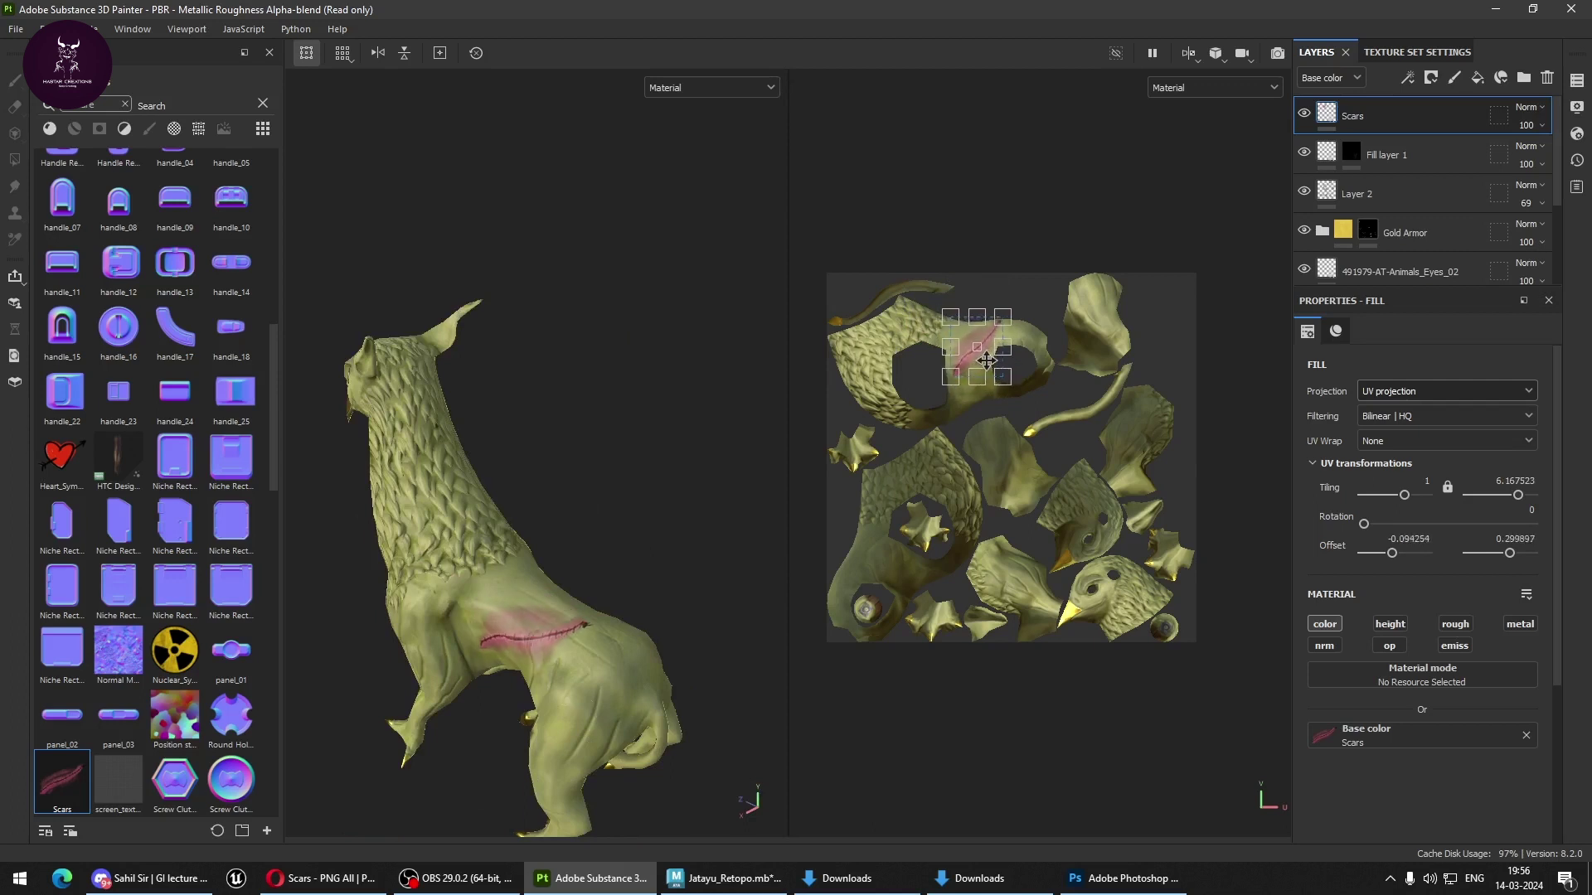
click(1481, 388)
Switch the Scars fill to Tri-planar projection and inspect the tiled scars.
click(1405, 447)
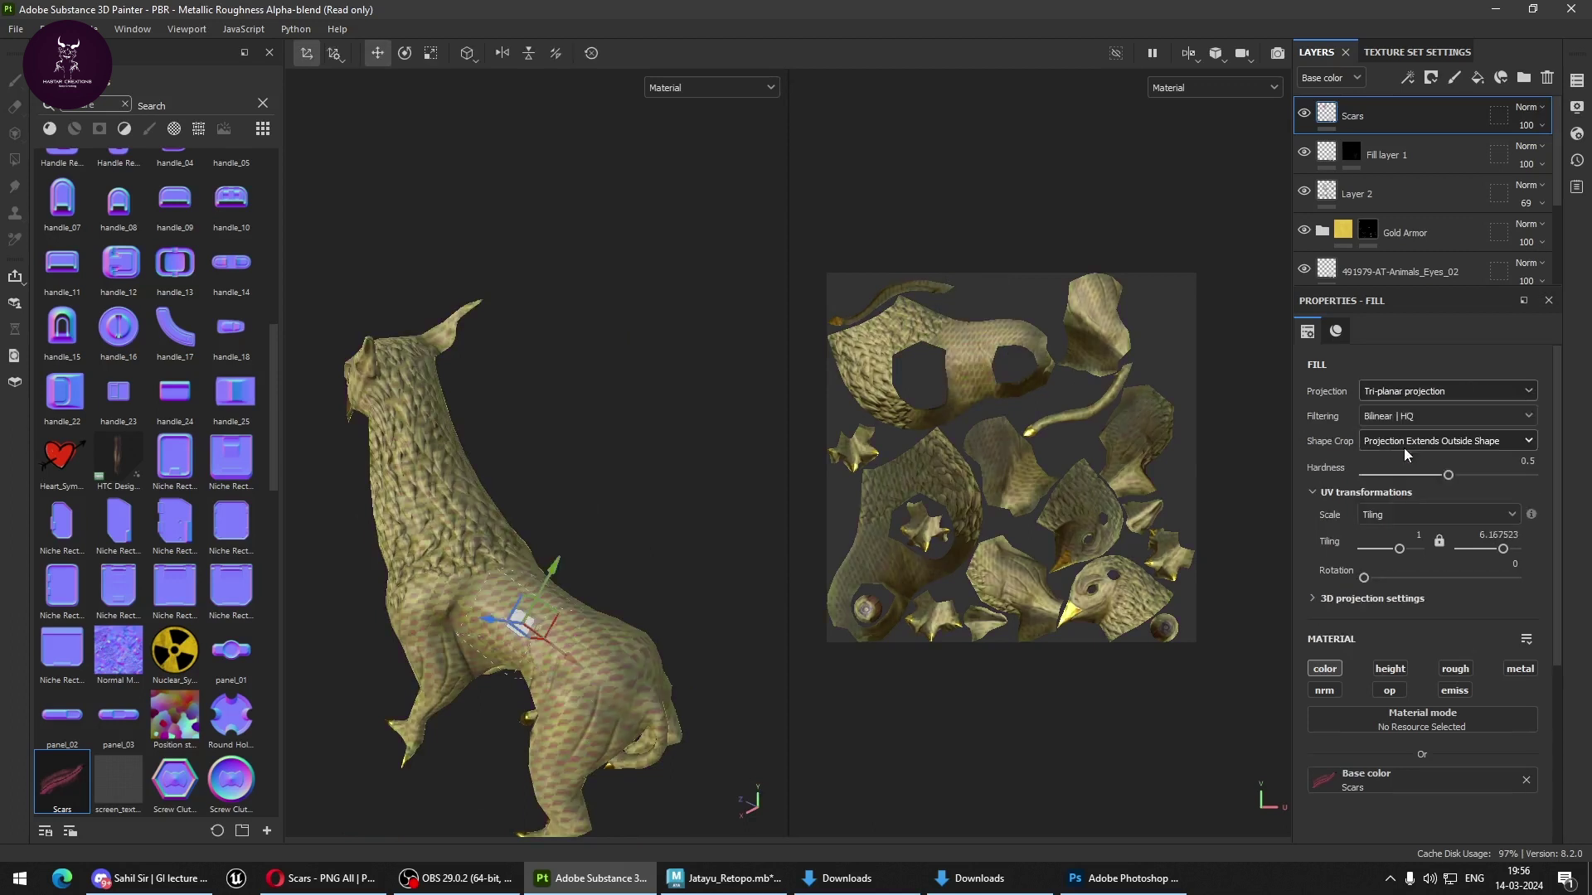
alt+drag(747, 581, 539, 497)
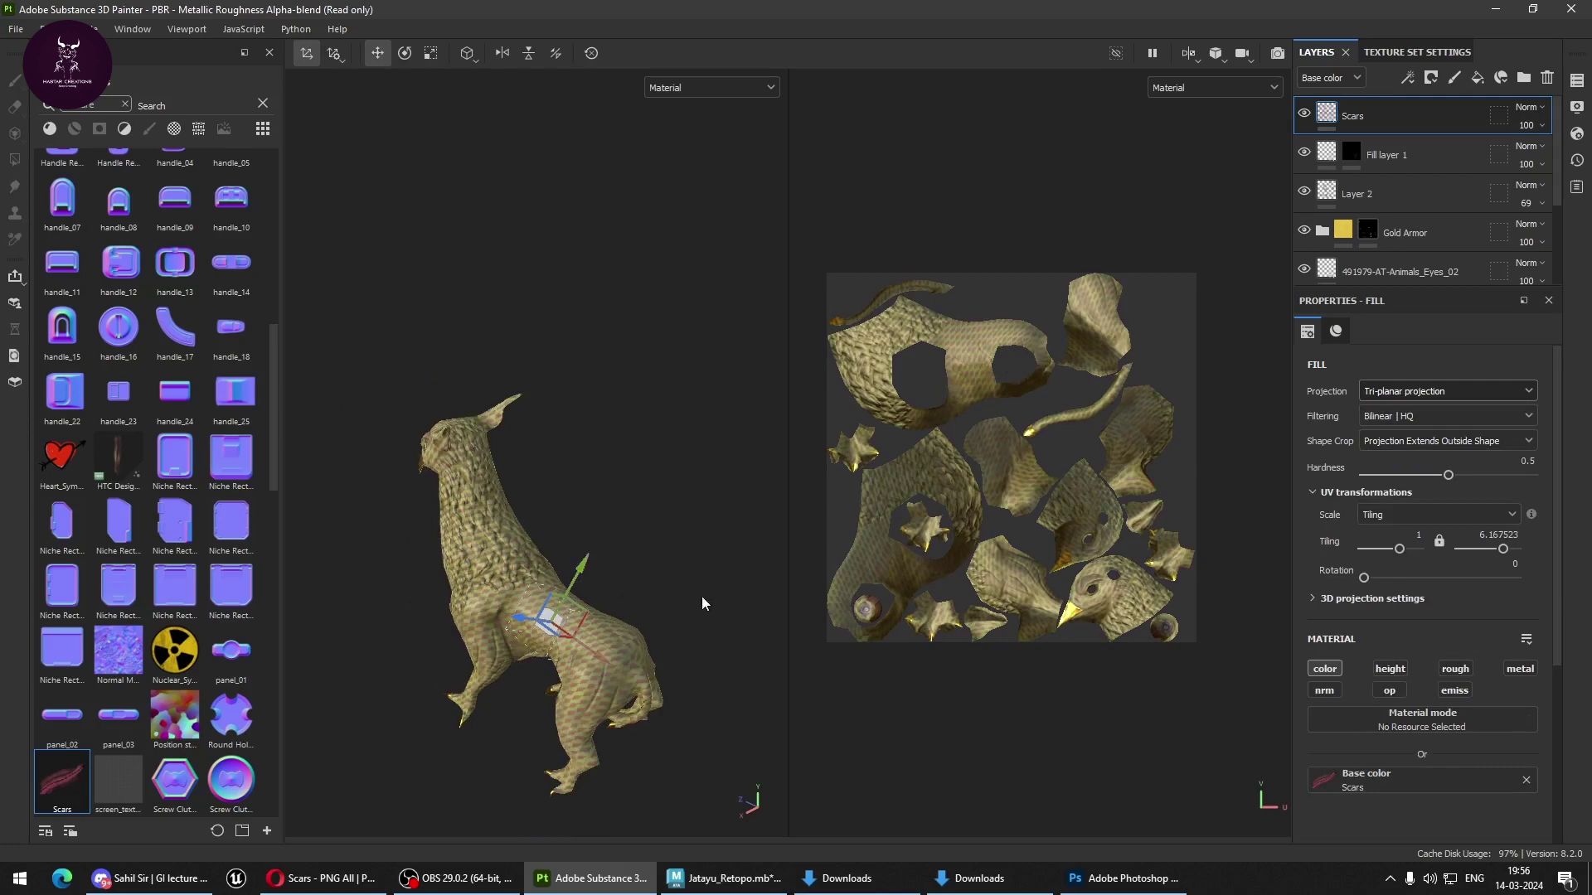
alt+drag(703, 603, 558, 615)
scroll(558, 614, up, 5)
scroll(501, 471, up, 3)
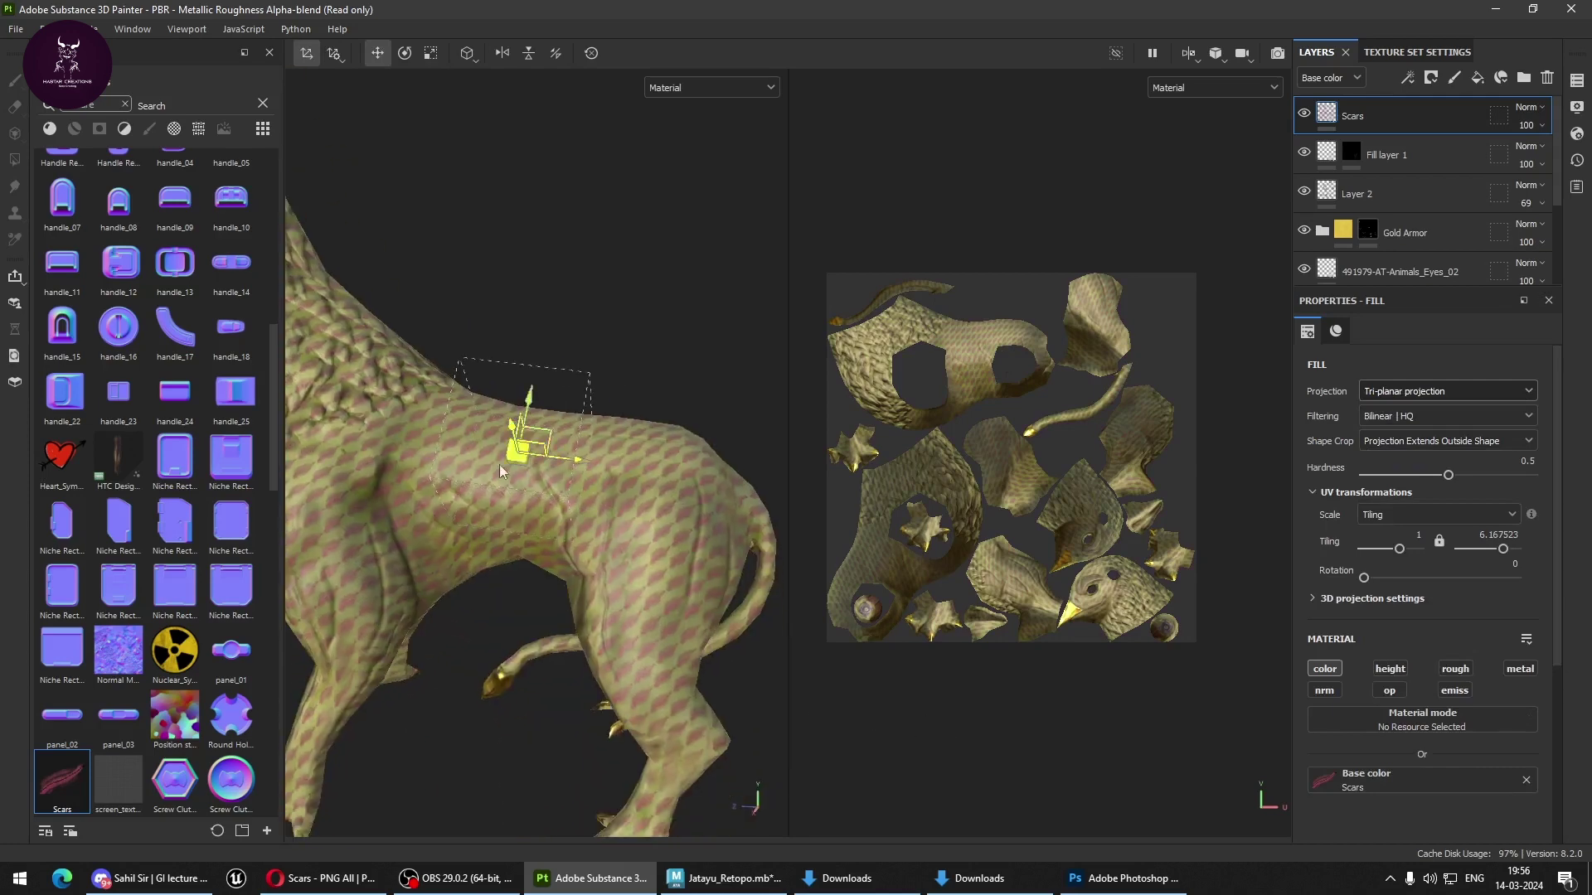
scroll(500, 471, up, 3)
click(1464, 395)
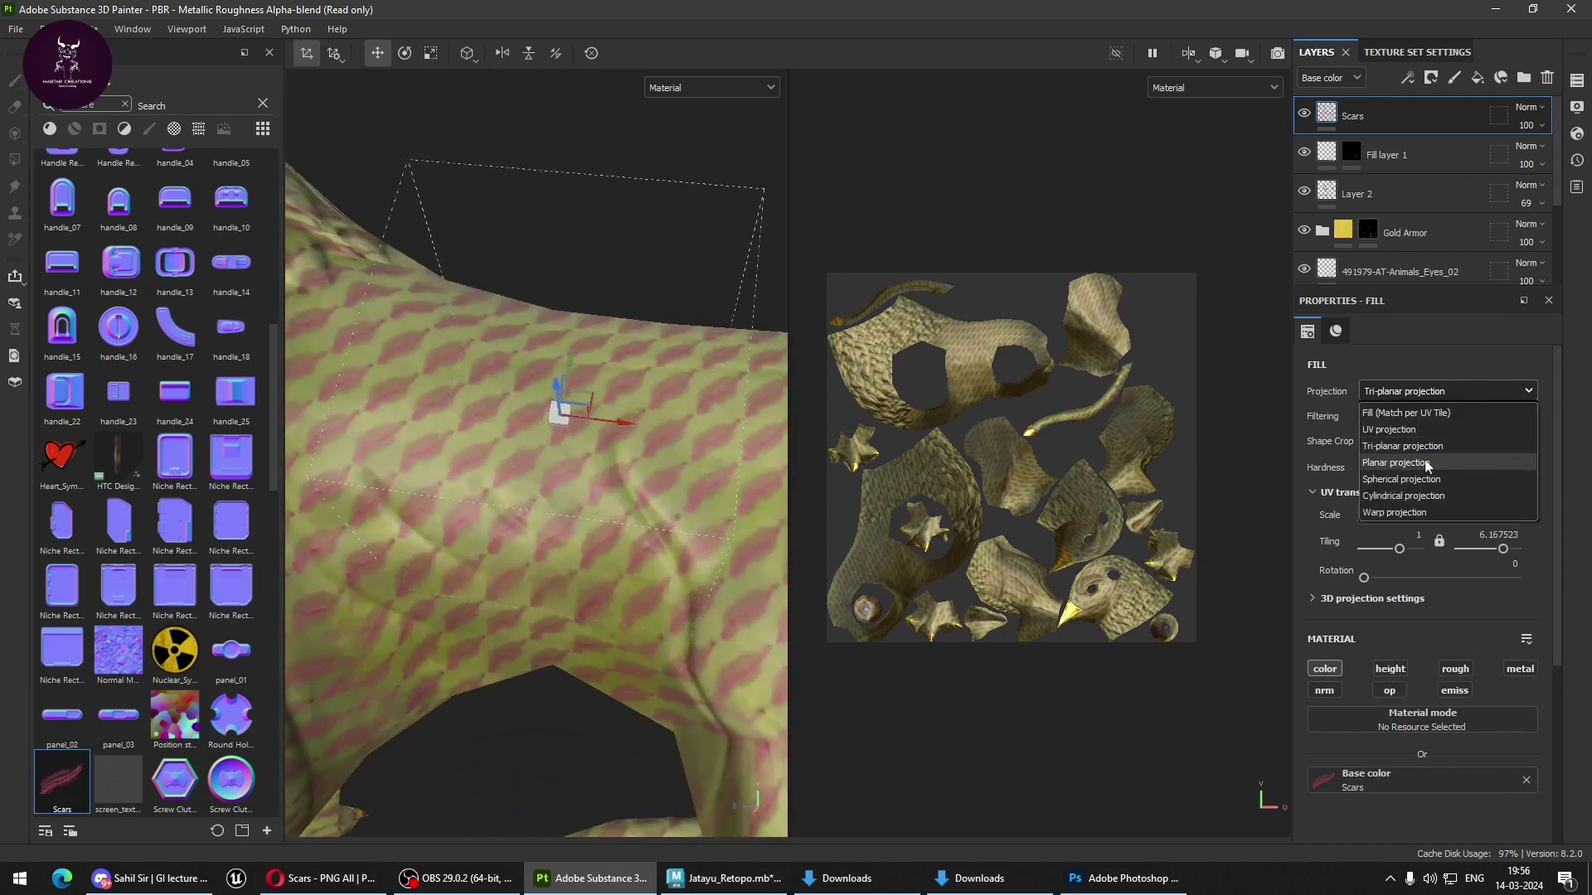
click(1445, 375)
Set Shape Crop to Projection Cropped to Shape and adjust the scar Tiling.
click(1426, 441)
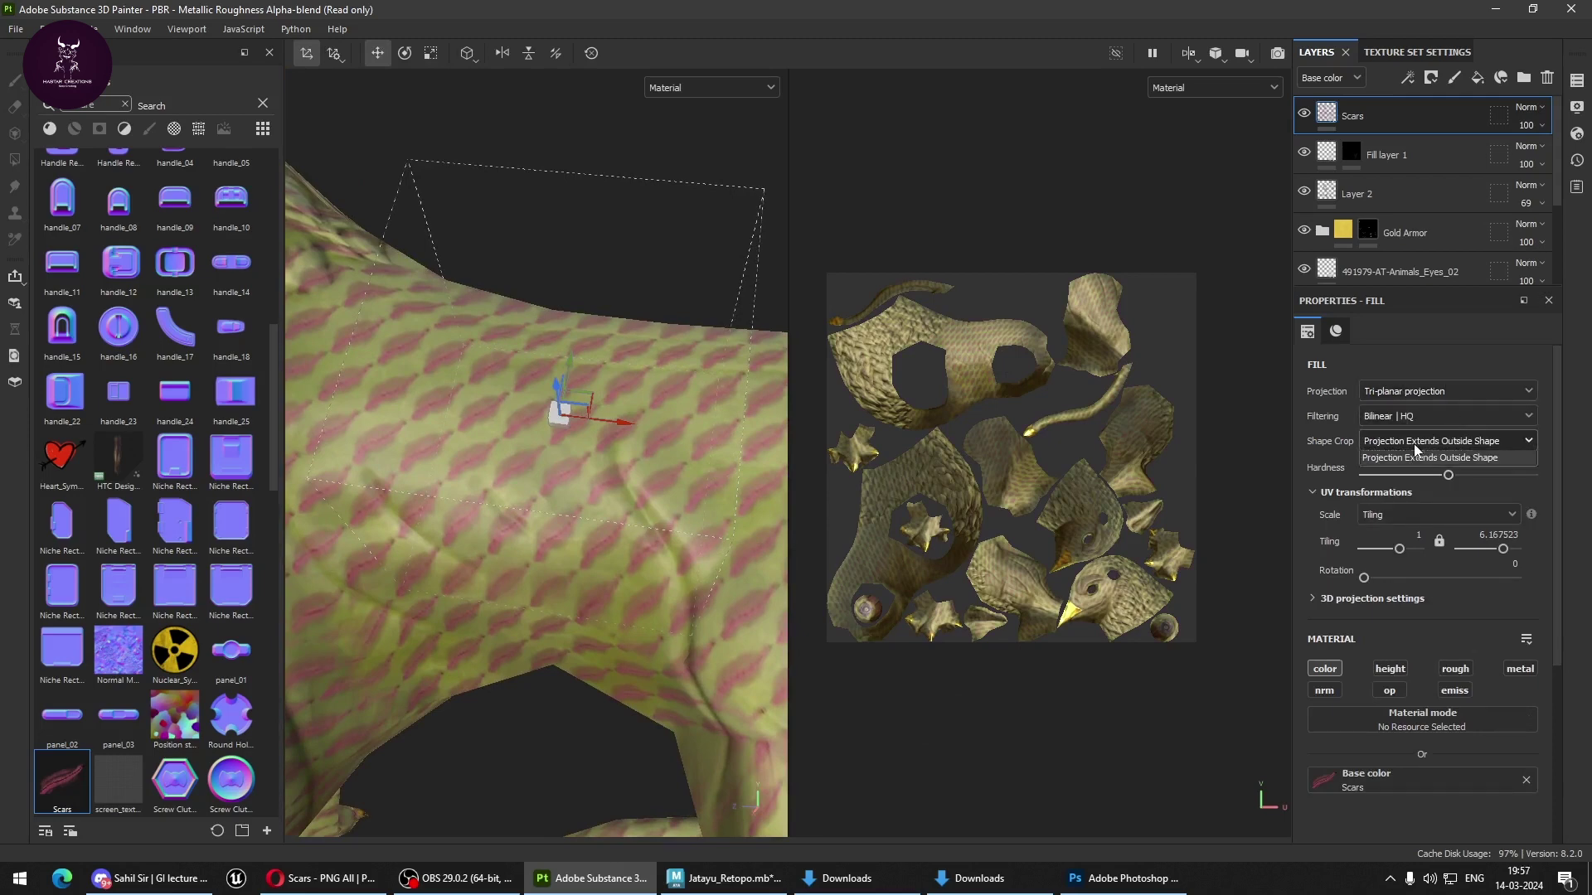
click(1404, 478)
click(1413, 442)
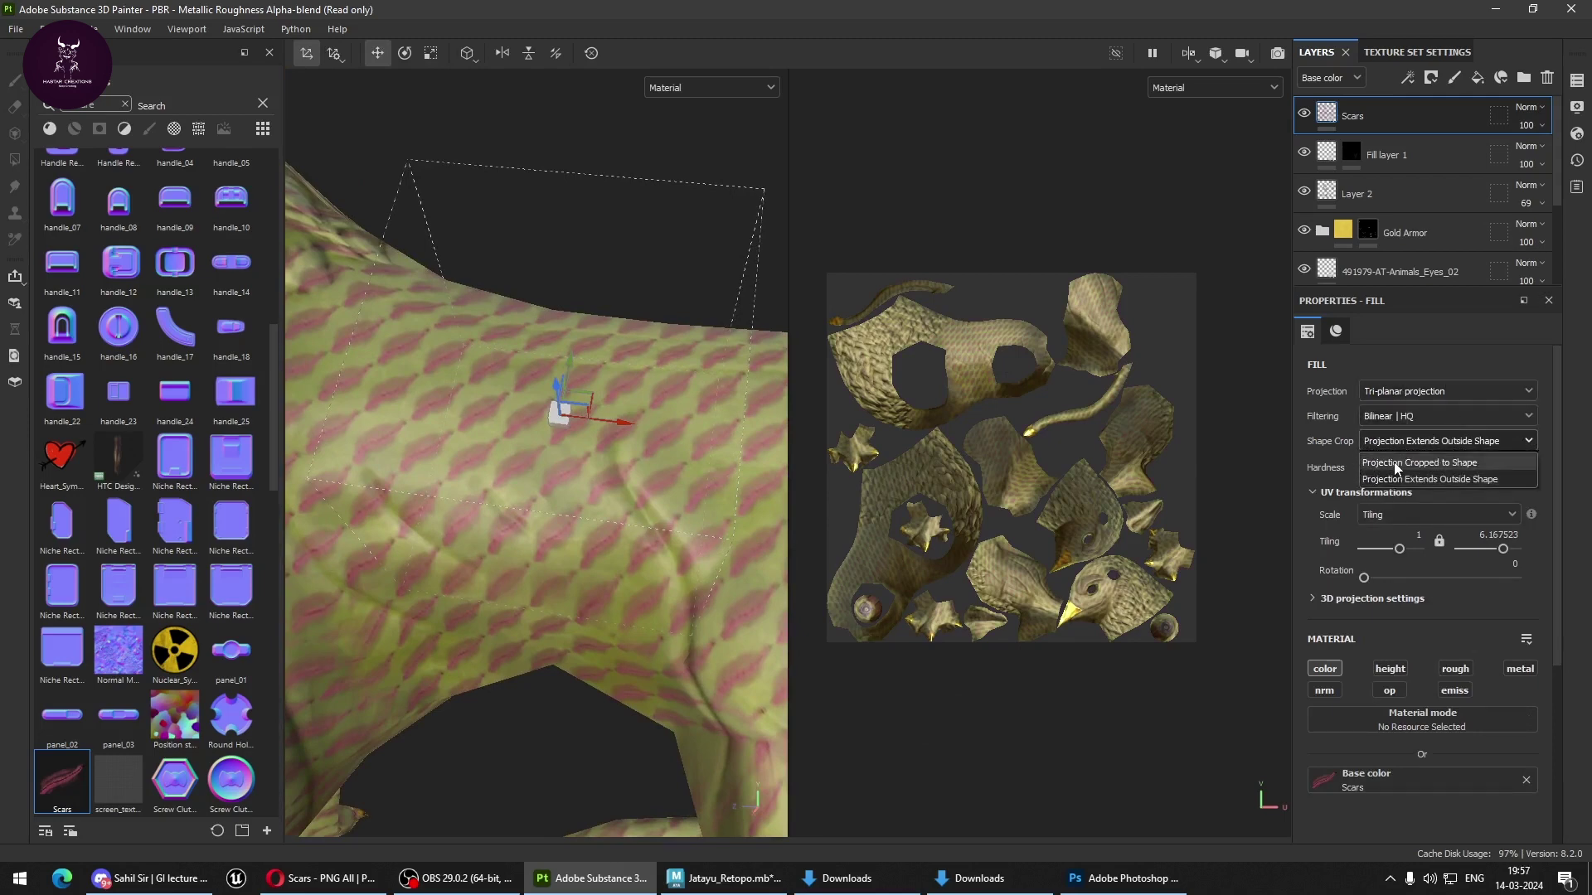
click(1393, 445)
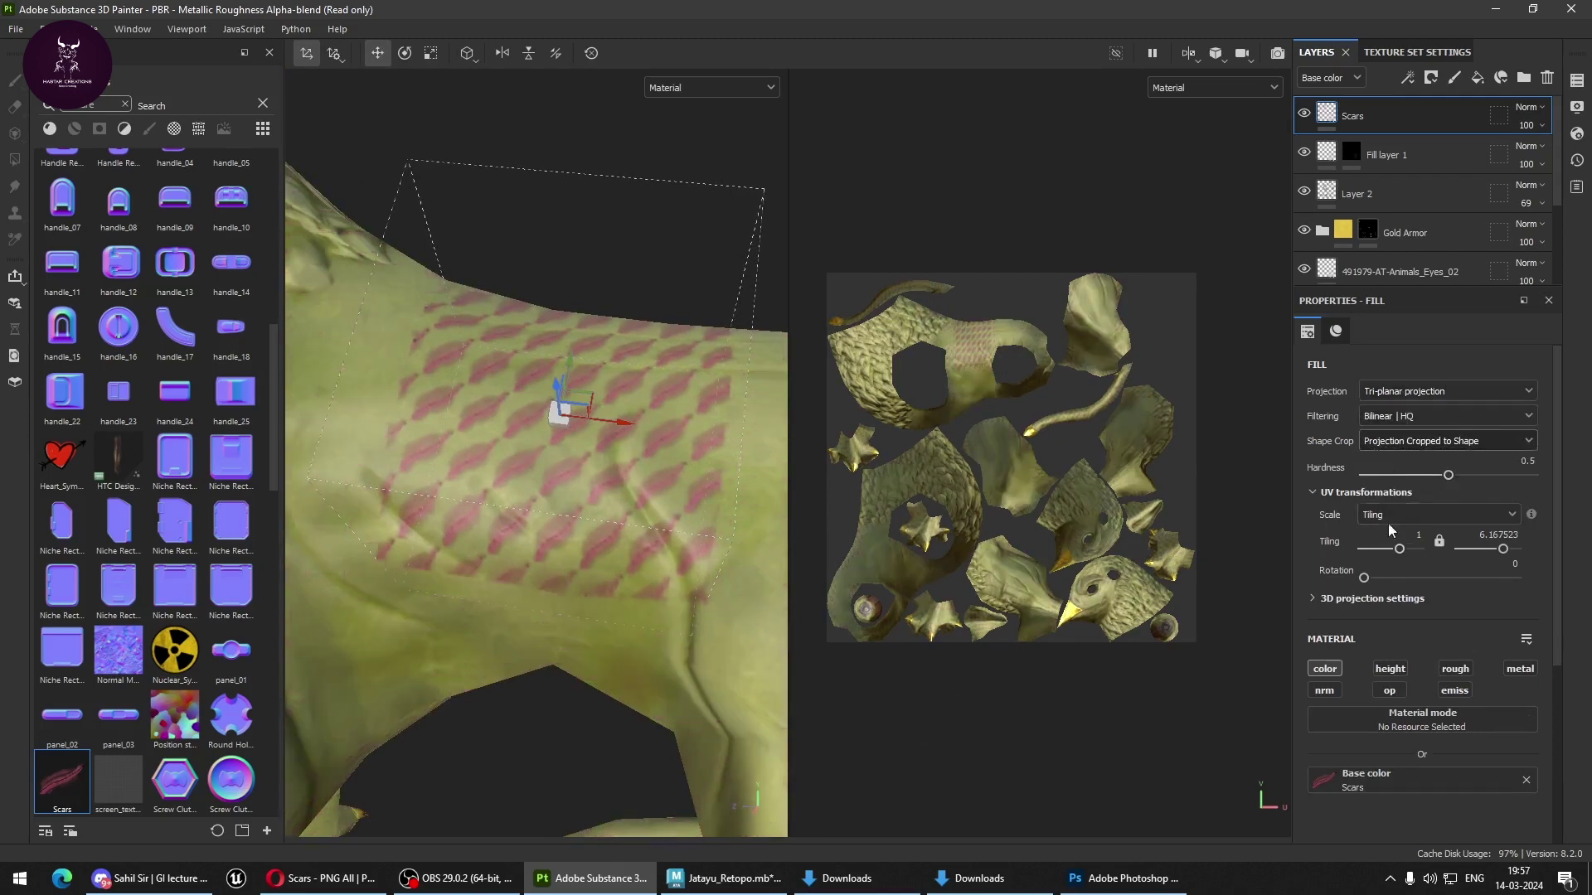
mouse_move(1397, 550)
mouse_down()
mouse_move(1420, 549)
mouse_move(1400, 548)
mouse_up()
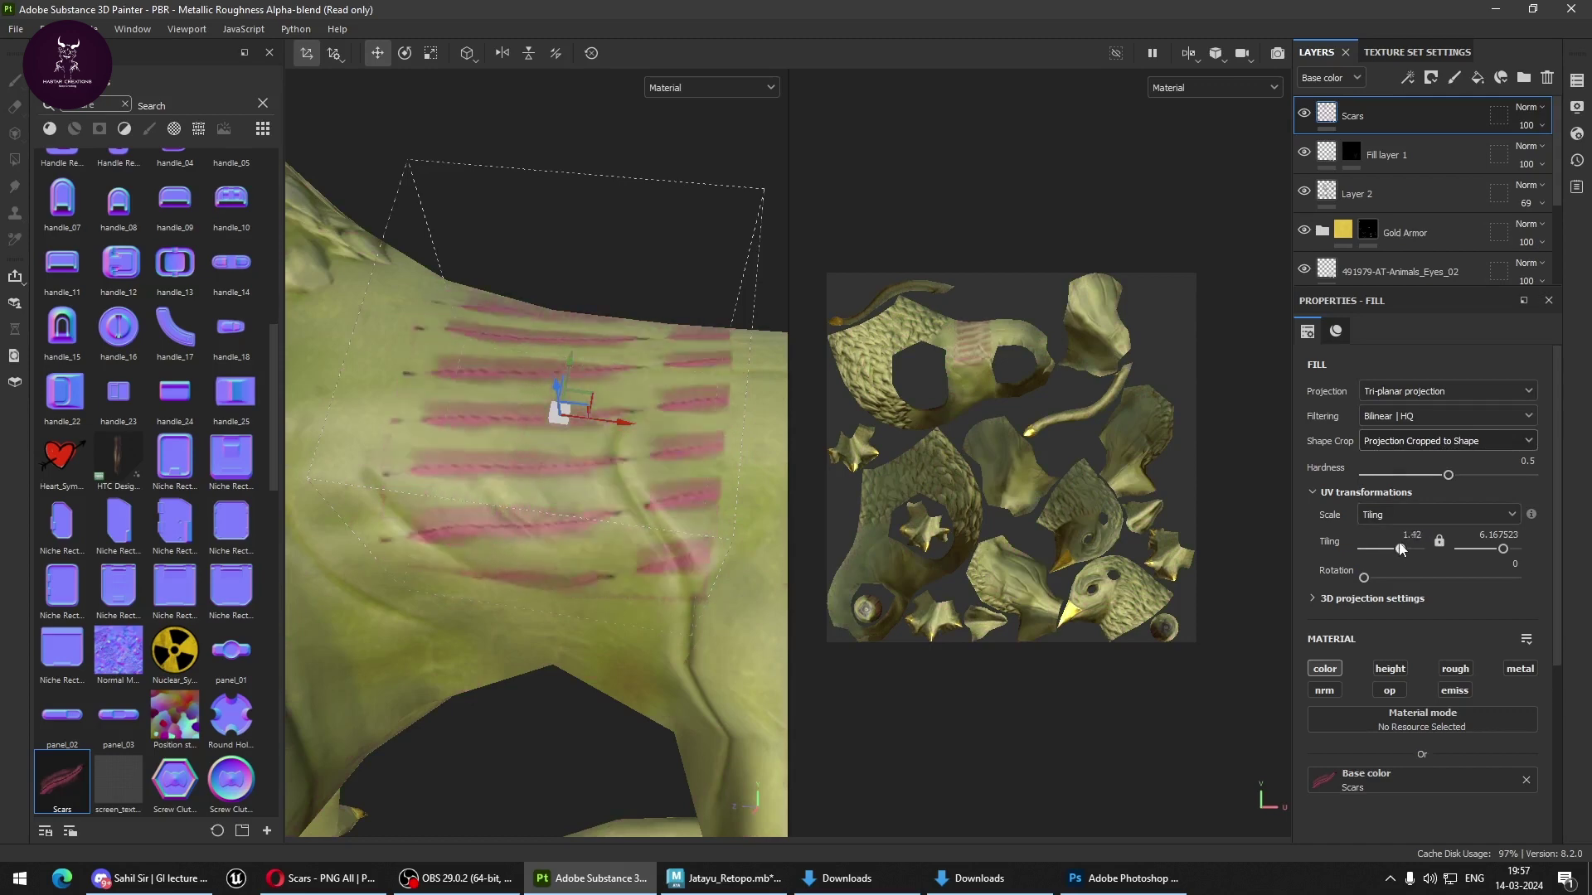
Try Planar projection, then set the Scars fill to Warp projection.
click(1401, 395)
click(1401, 469)
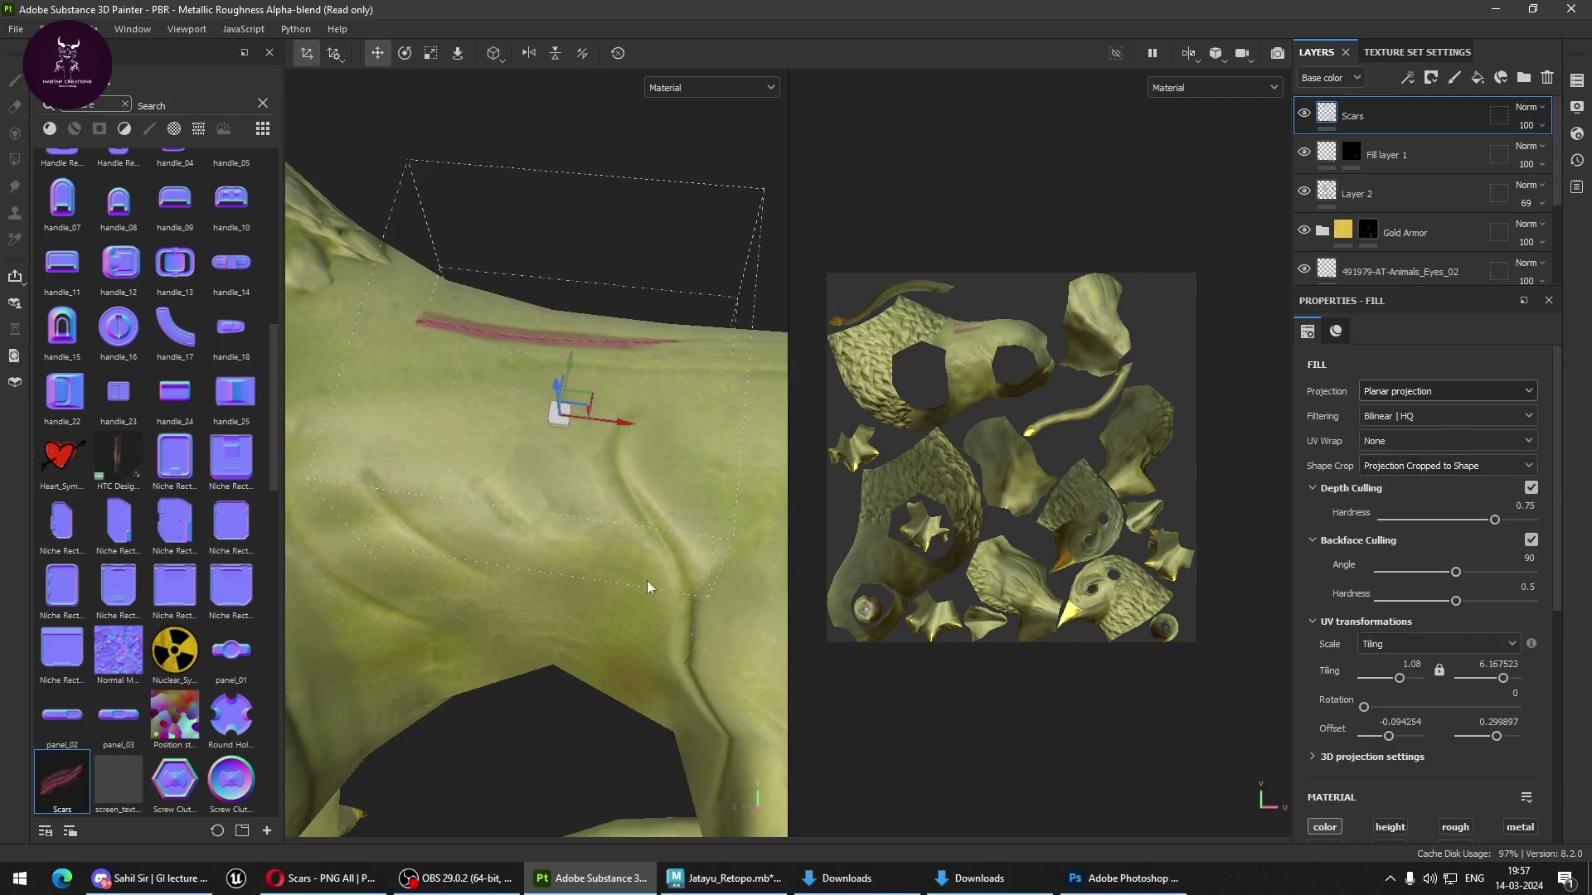
mouse_move(648, 587)
alt+mouse_down()
mouse_move(675, 404)
mouse_move(642, 435)
mouse_move(654, 448)
alt+mouse_up()
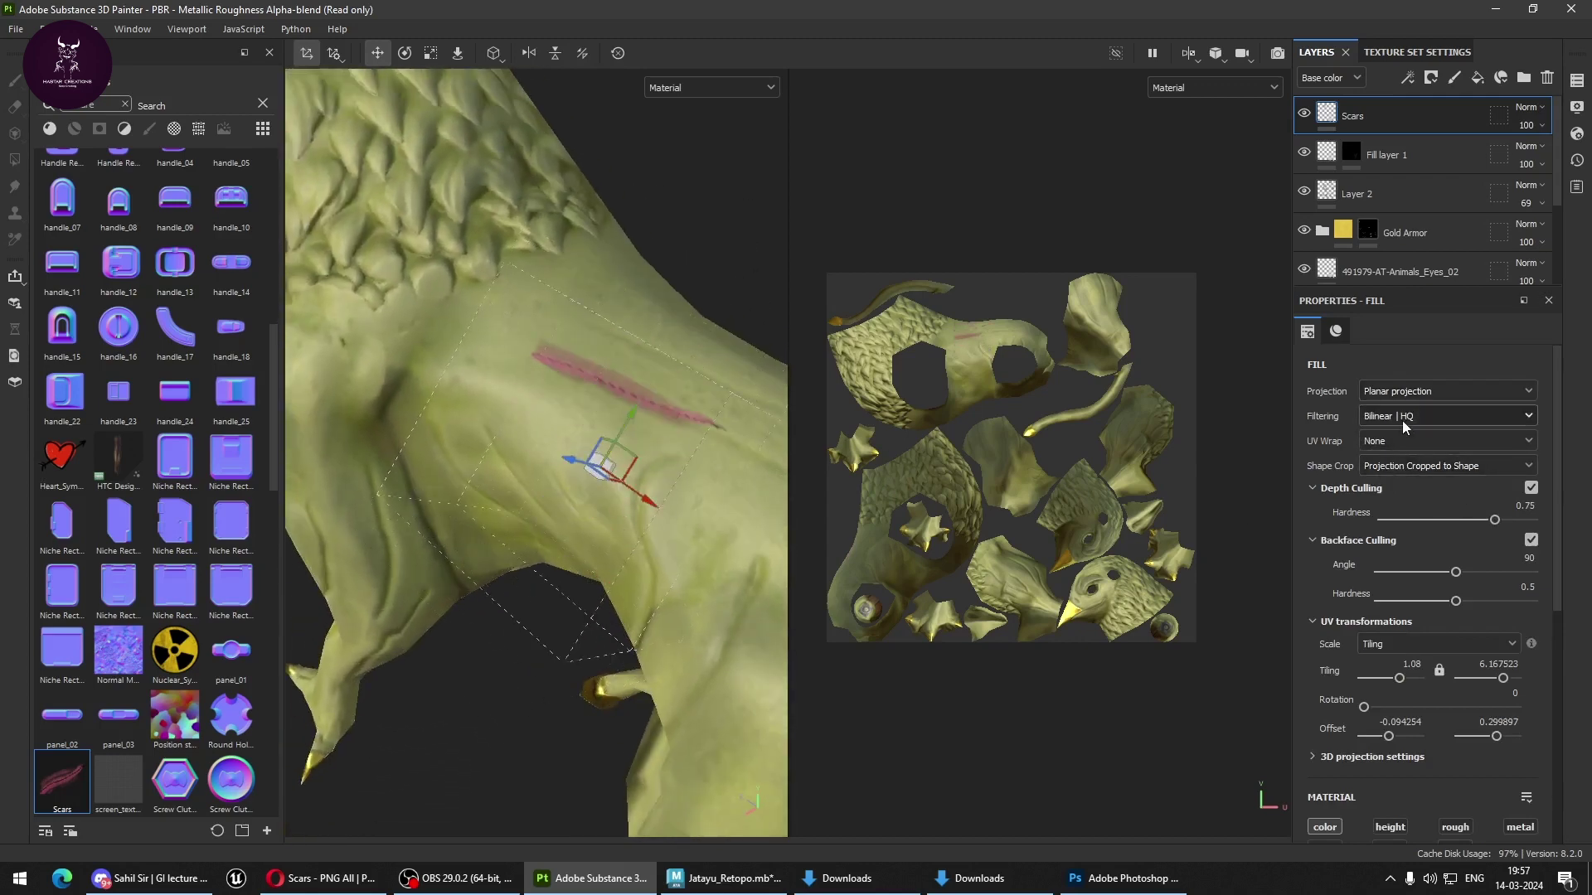
click(1417, 441)
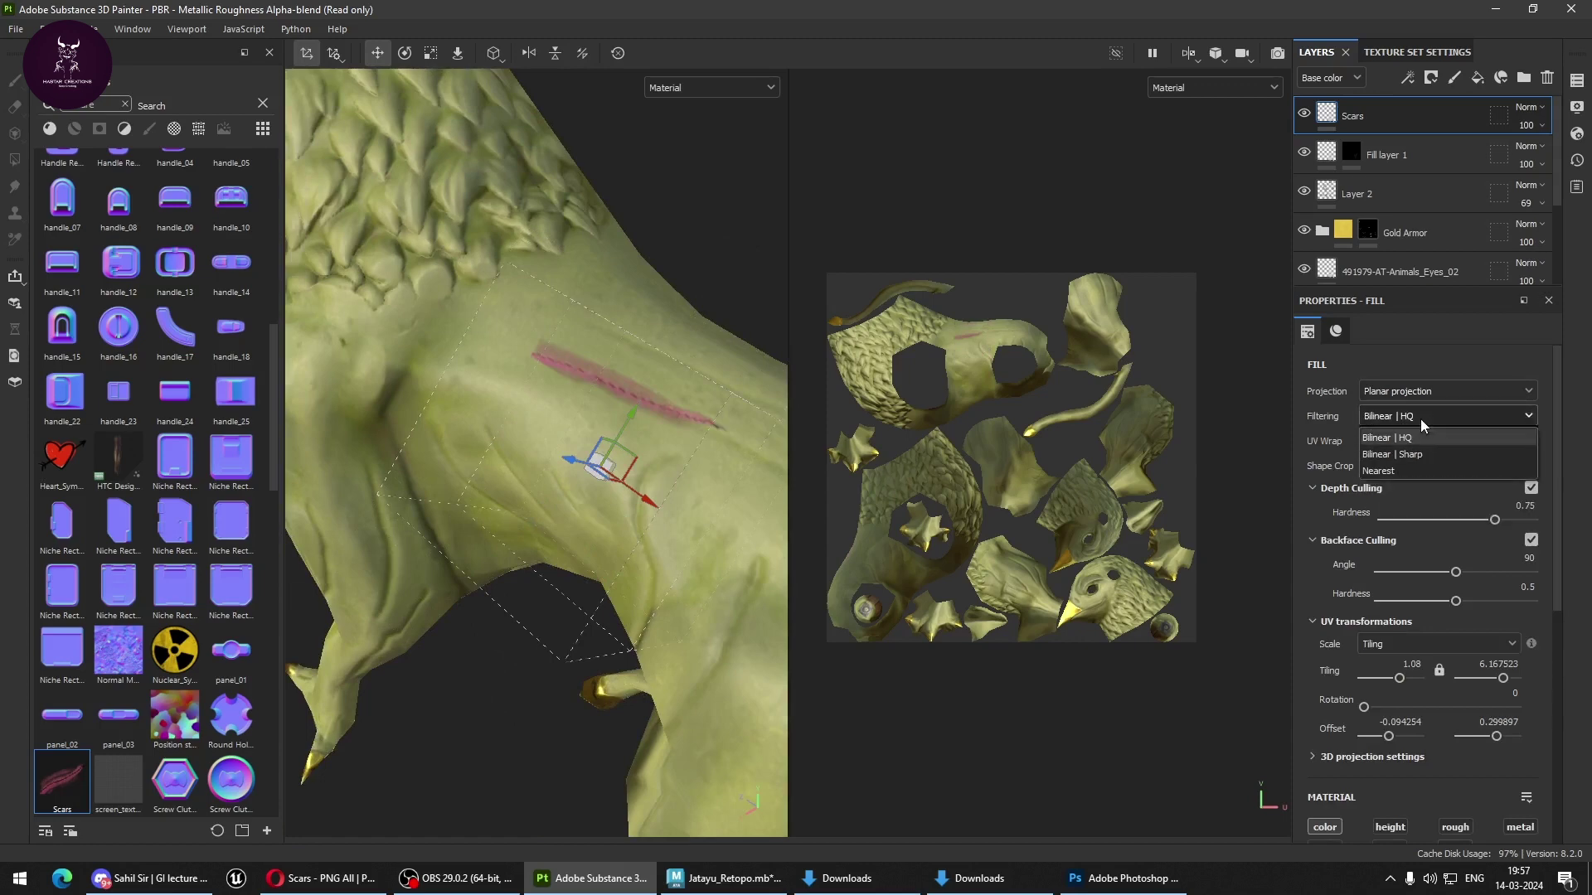
click(1414, 393)
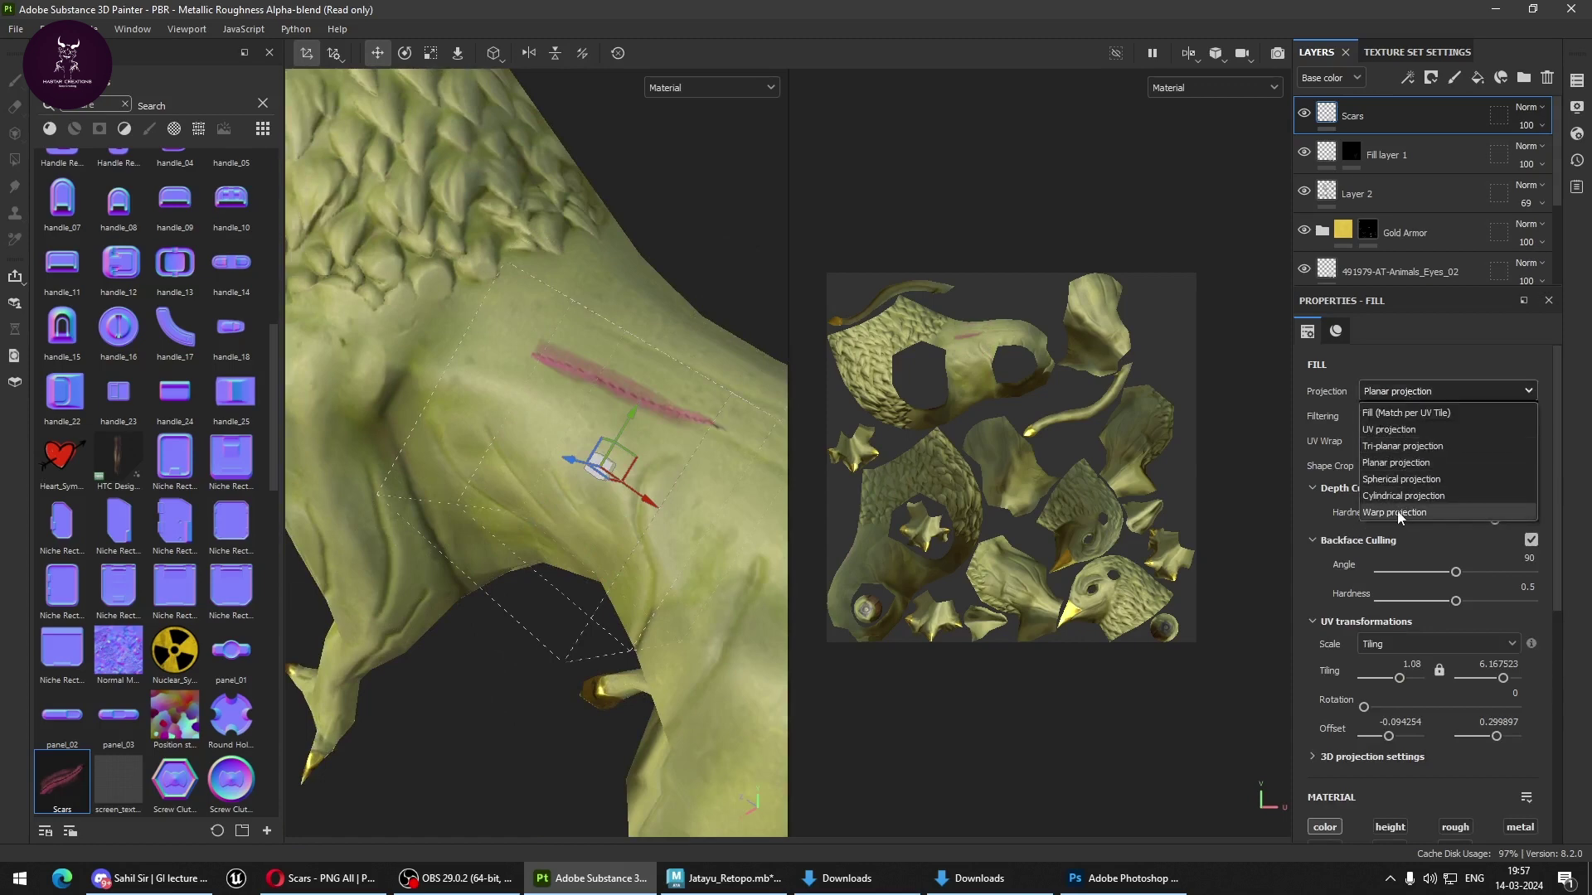
click(1395, 492)
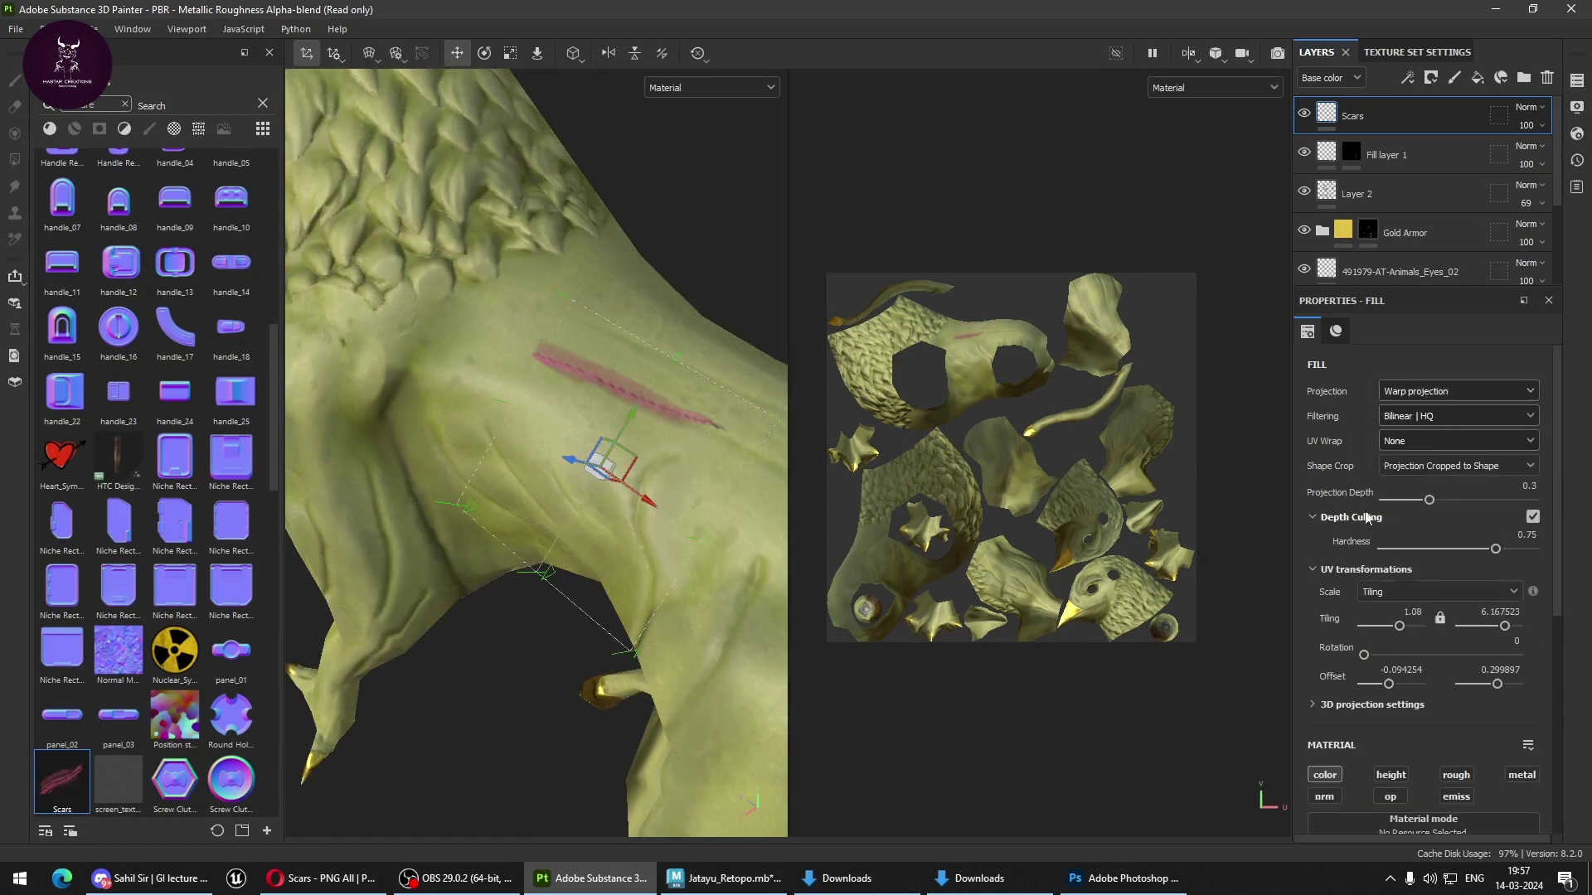
Return the Scars fill to UV projection and size the scar diagonally across the neck.
click(1432, 395)
click(1411, 406)
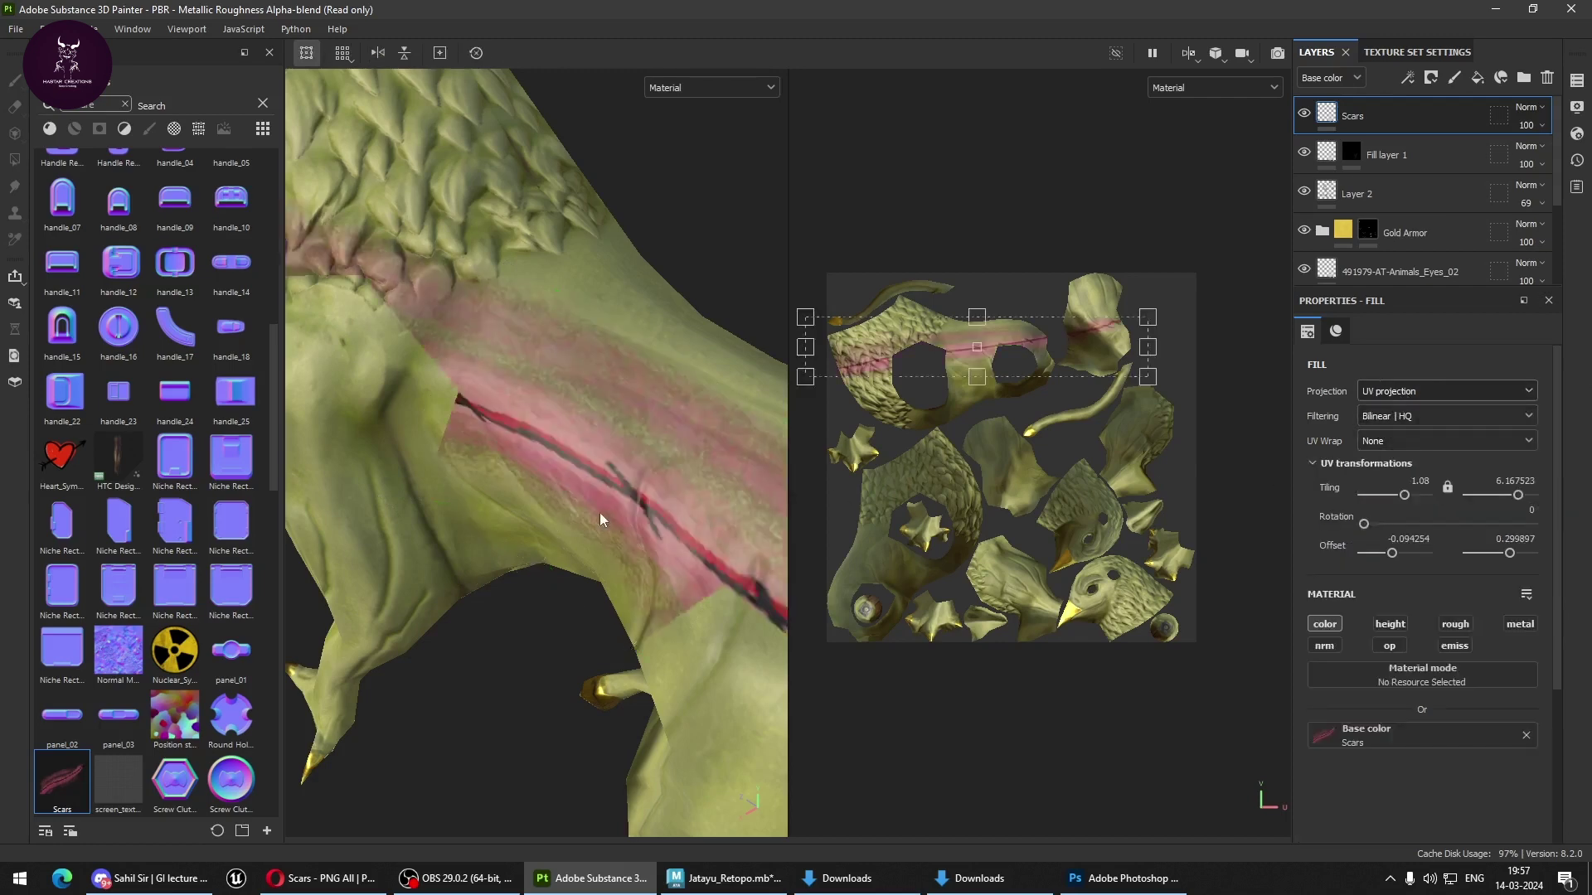
drag(979, 377, 978, 469)
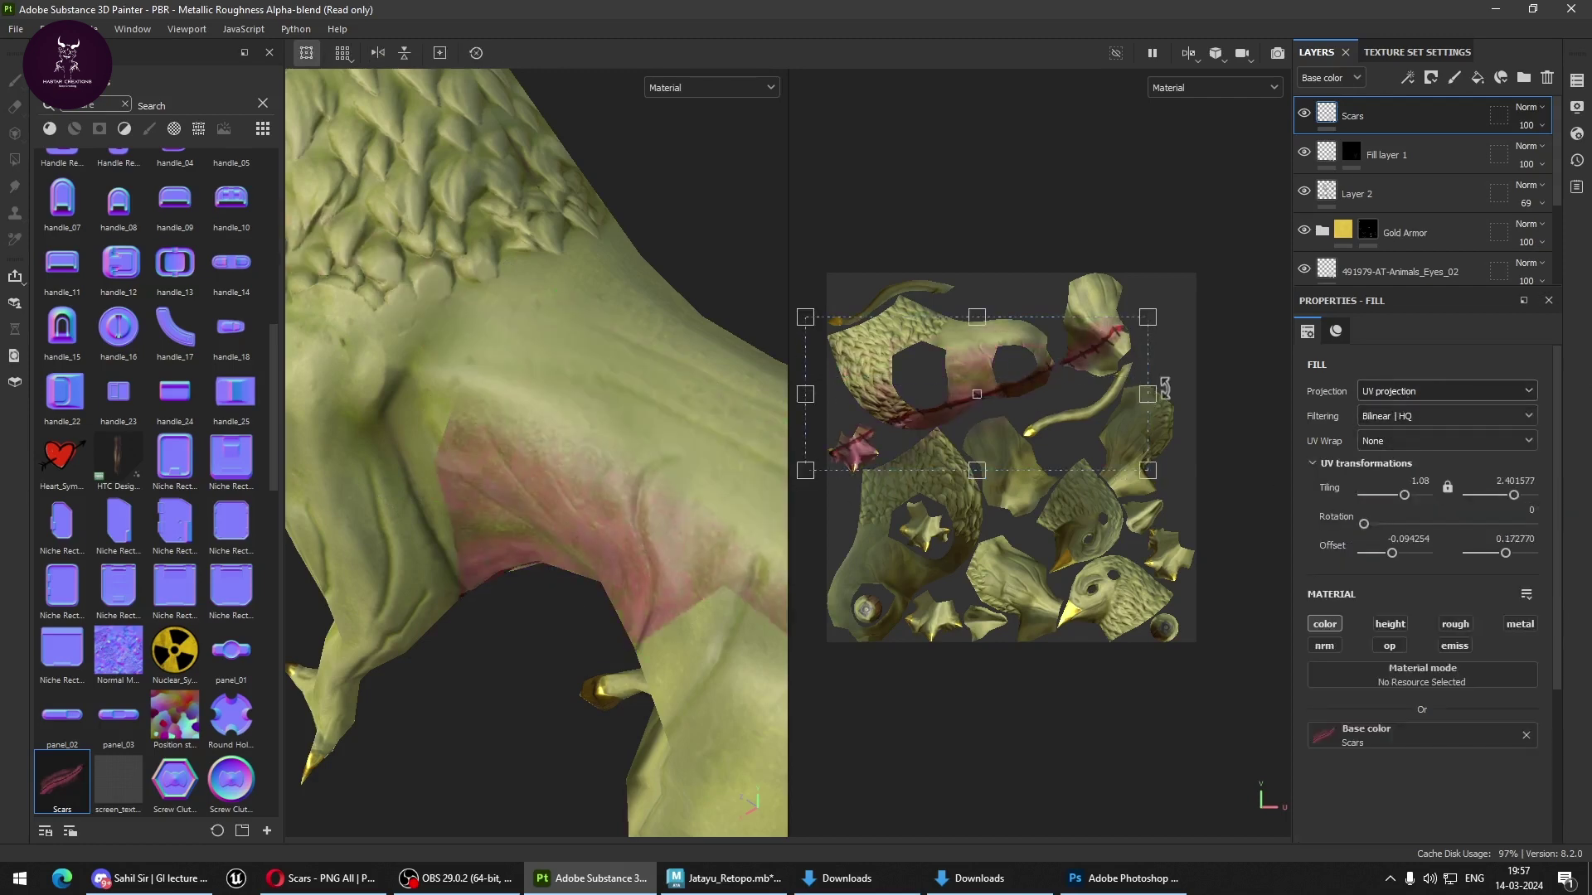
mouse_move(1148, 399)
mouse_down()
mouse_move(1068, 399)
mouse_move(967, 360)
mouse_up()
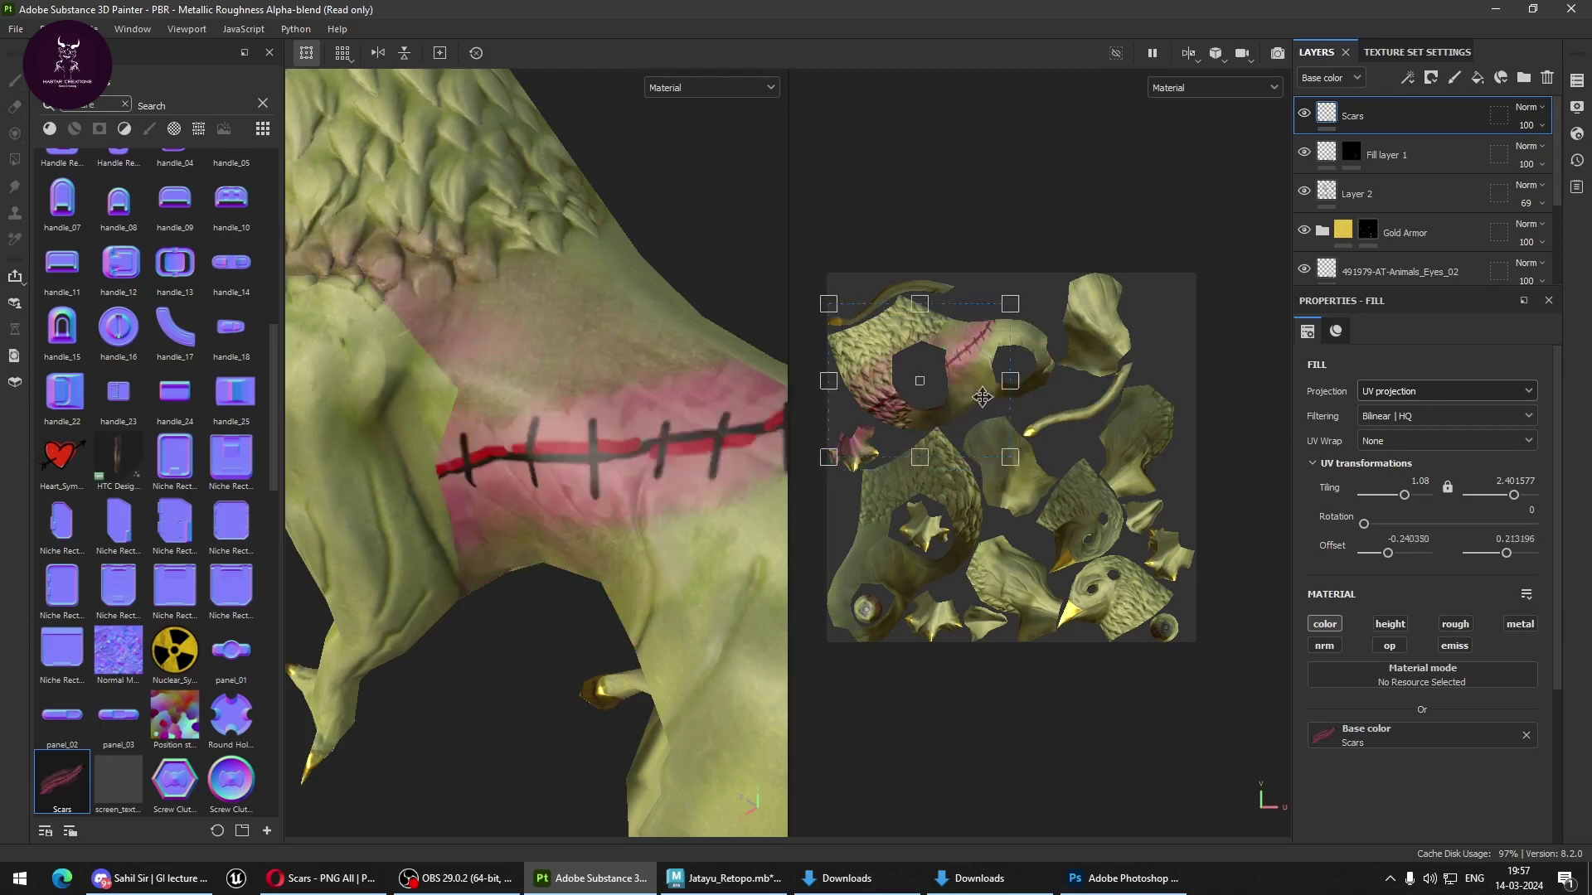
mouse_move(1058, 286)
mouse_down()
mouse_move(938, 375)
mouse_move(978, 357)
mouse_move(983, 328)
mouse_move(972, 367)
mouse_up()
scroll(982, 352, up, 1)
scroll(995, 340, up, 1)
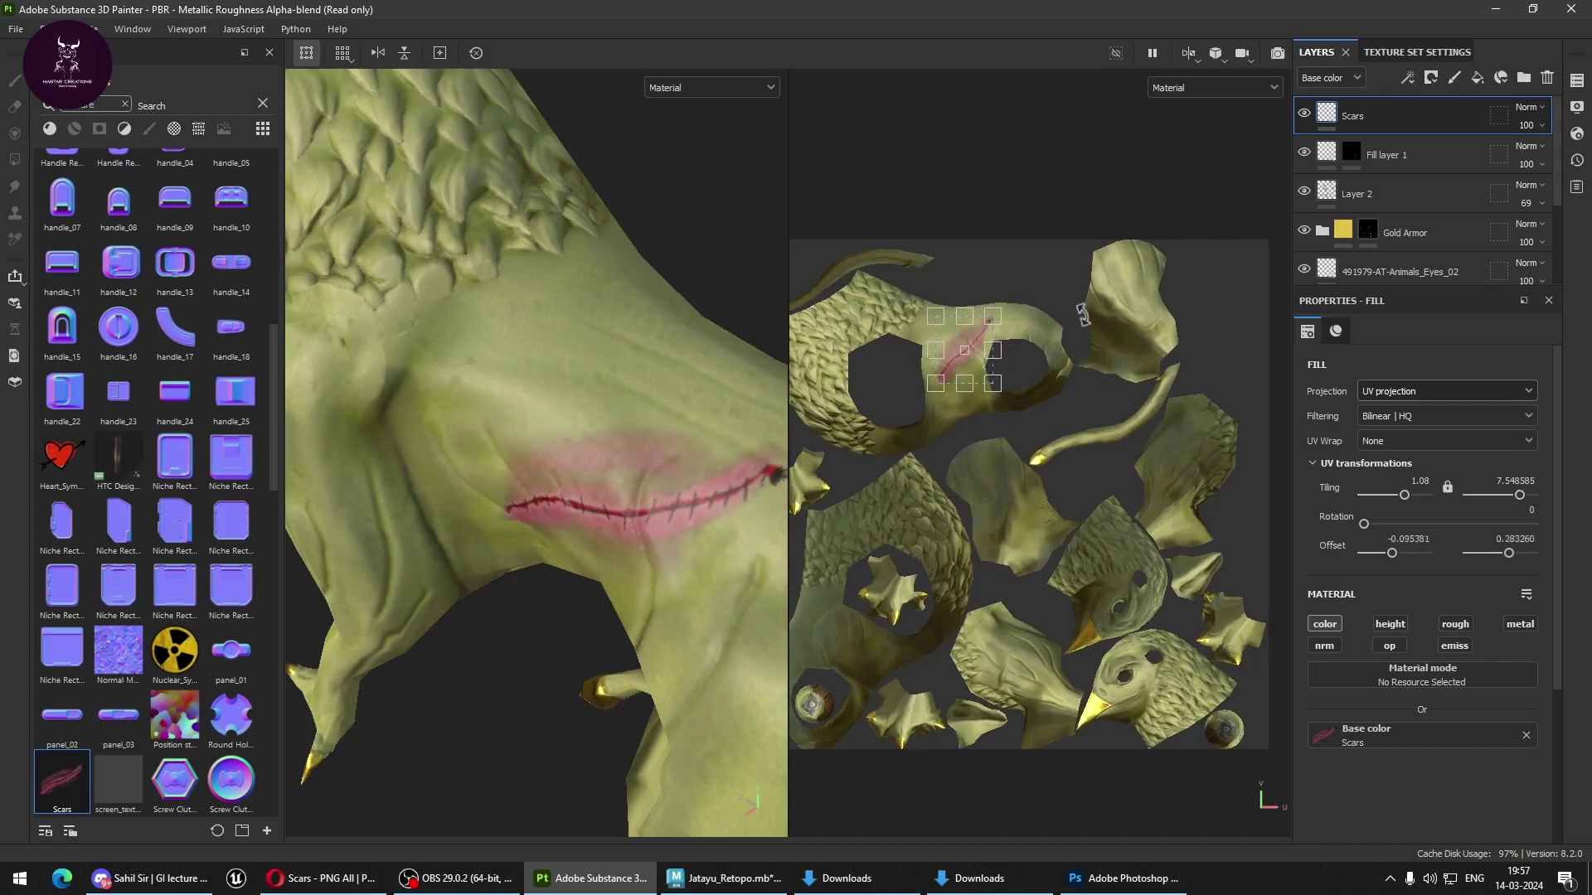
Lower the Scars layer opacity to 81.
click(1529, 124)
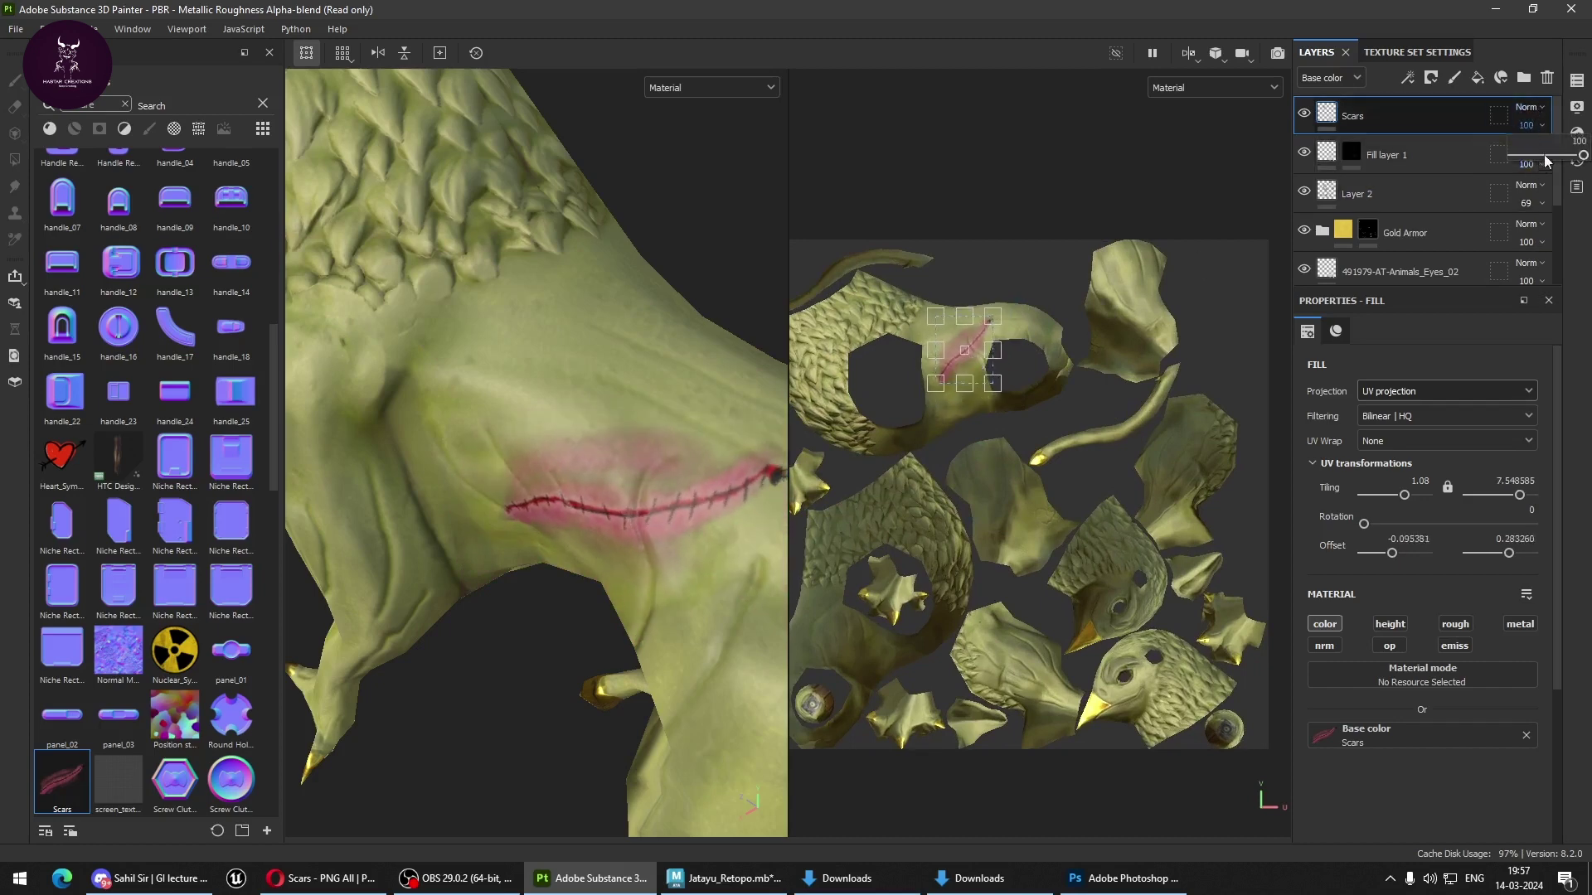
drag(1569, 160, 1555, 158)
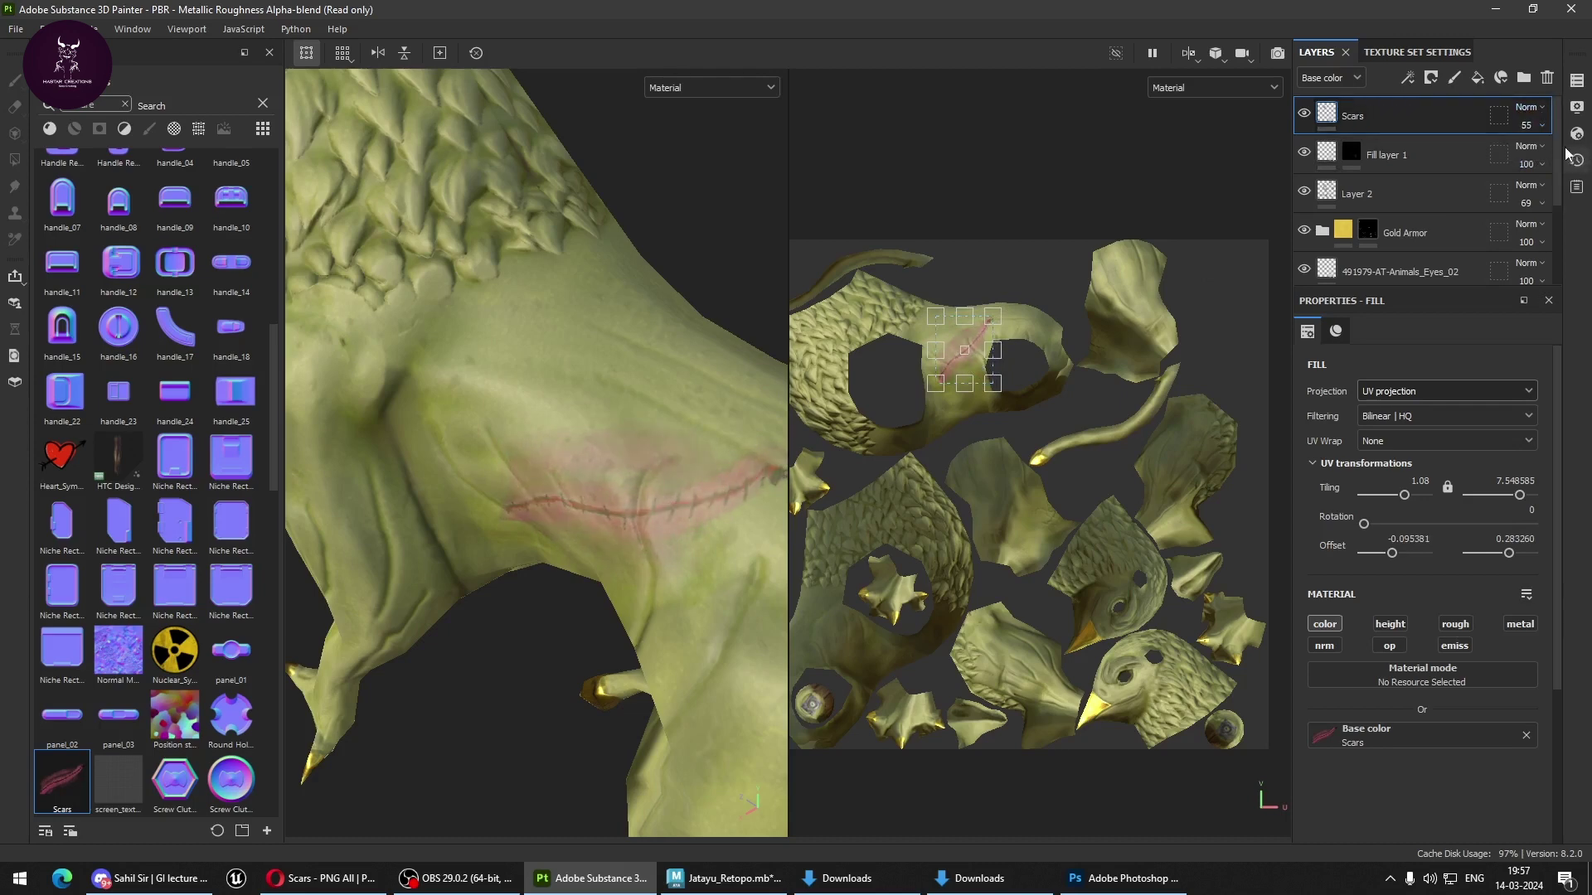
click(1541, 127)
drag(1577, 161, 1557, 159)
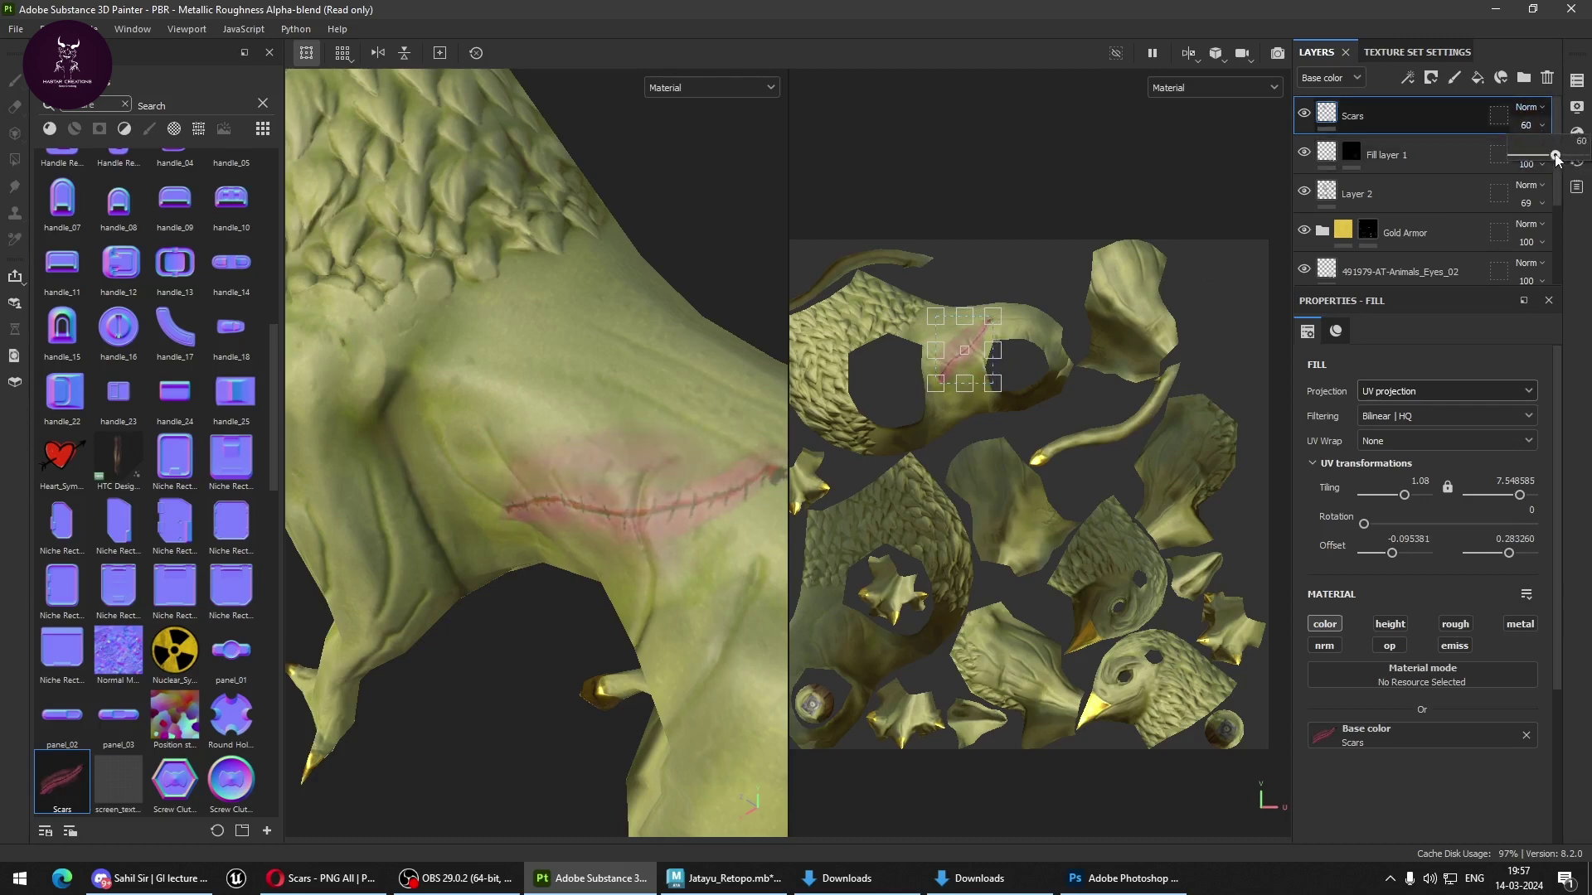
mouse_move(630, 432)
alt+mouse_down()
mouse_move(711, 420)
mouse_move(480, 533)
alt+mouse_up()
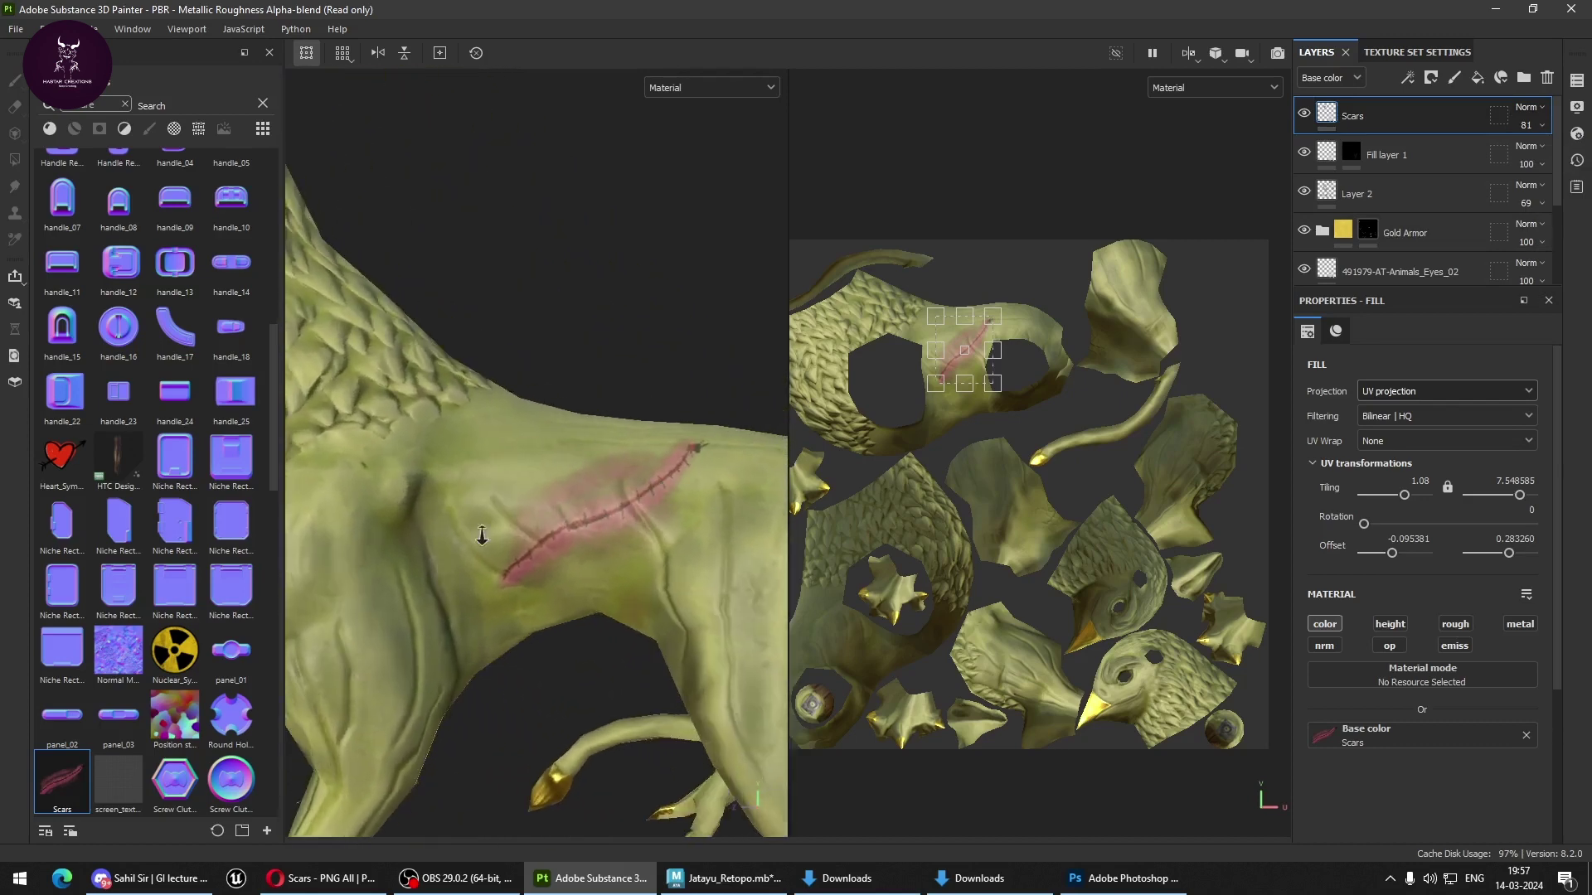
scroll(604, 558, up, 3)
scroll(604, 558, up, 3)
click(1443, 161)
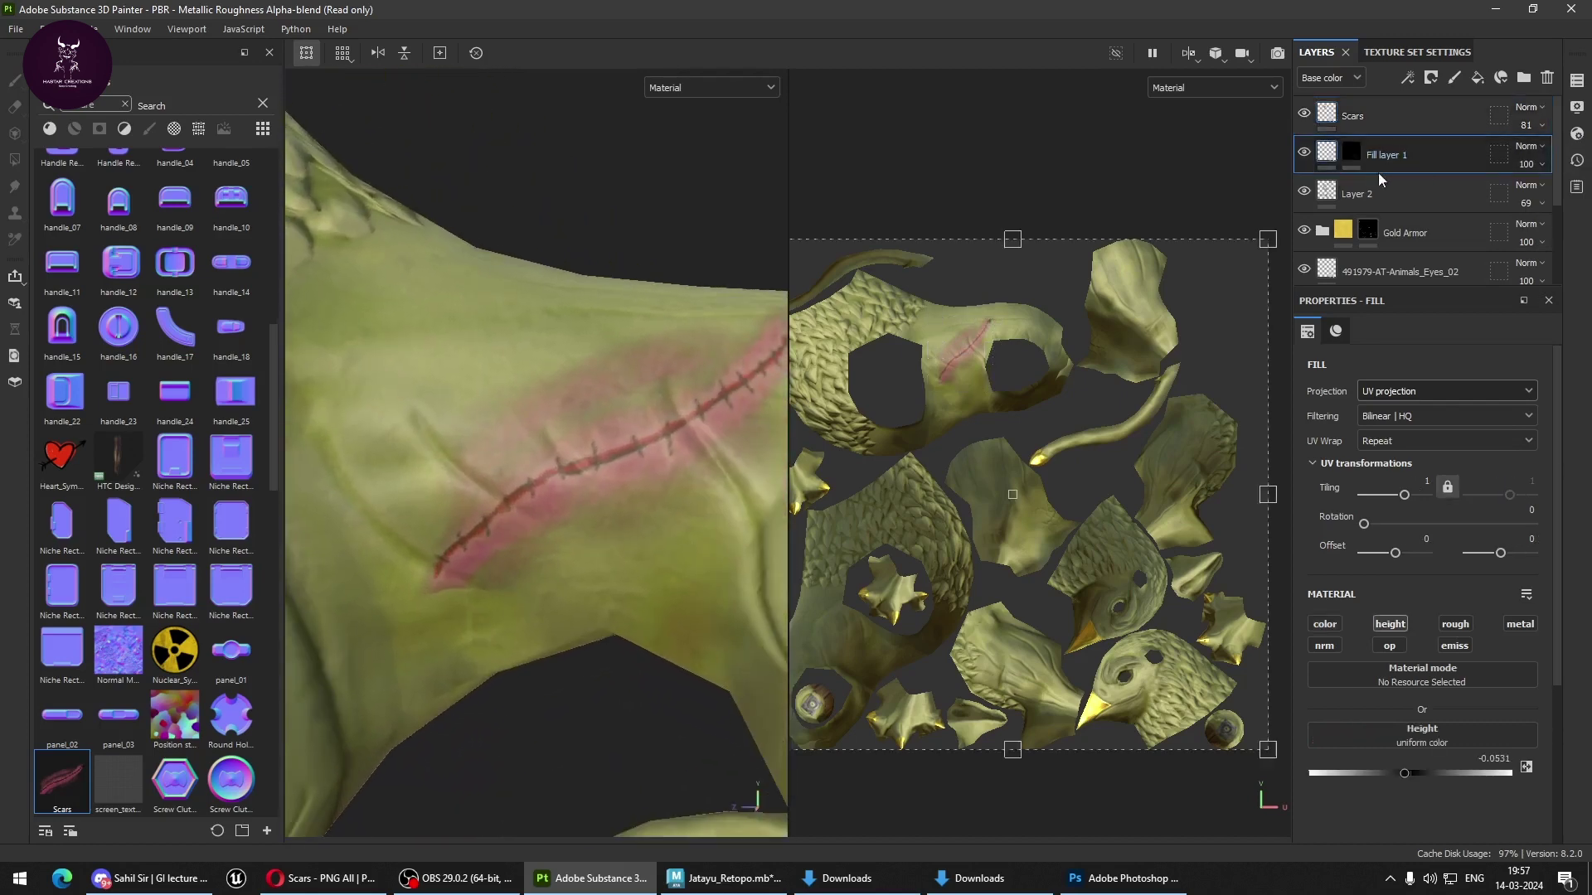
Move Fill layer 1 to the top of the layer stack and switch to painting its mask.
drag(1416, 153, 1411, 98)
click(1351, 116)
key(1)
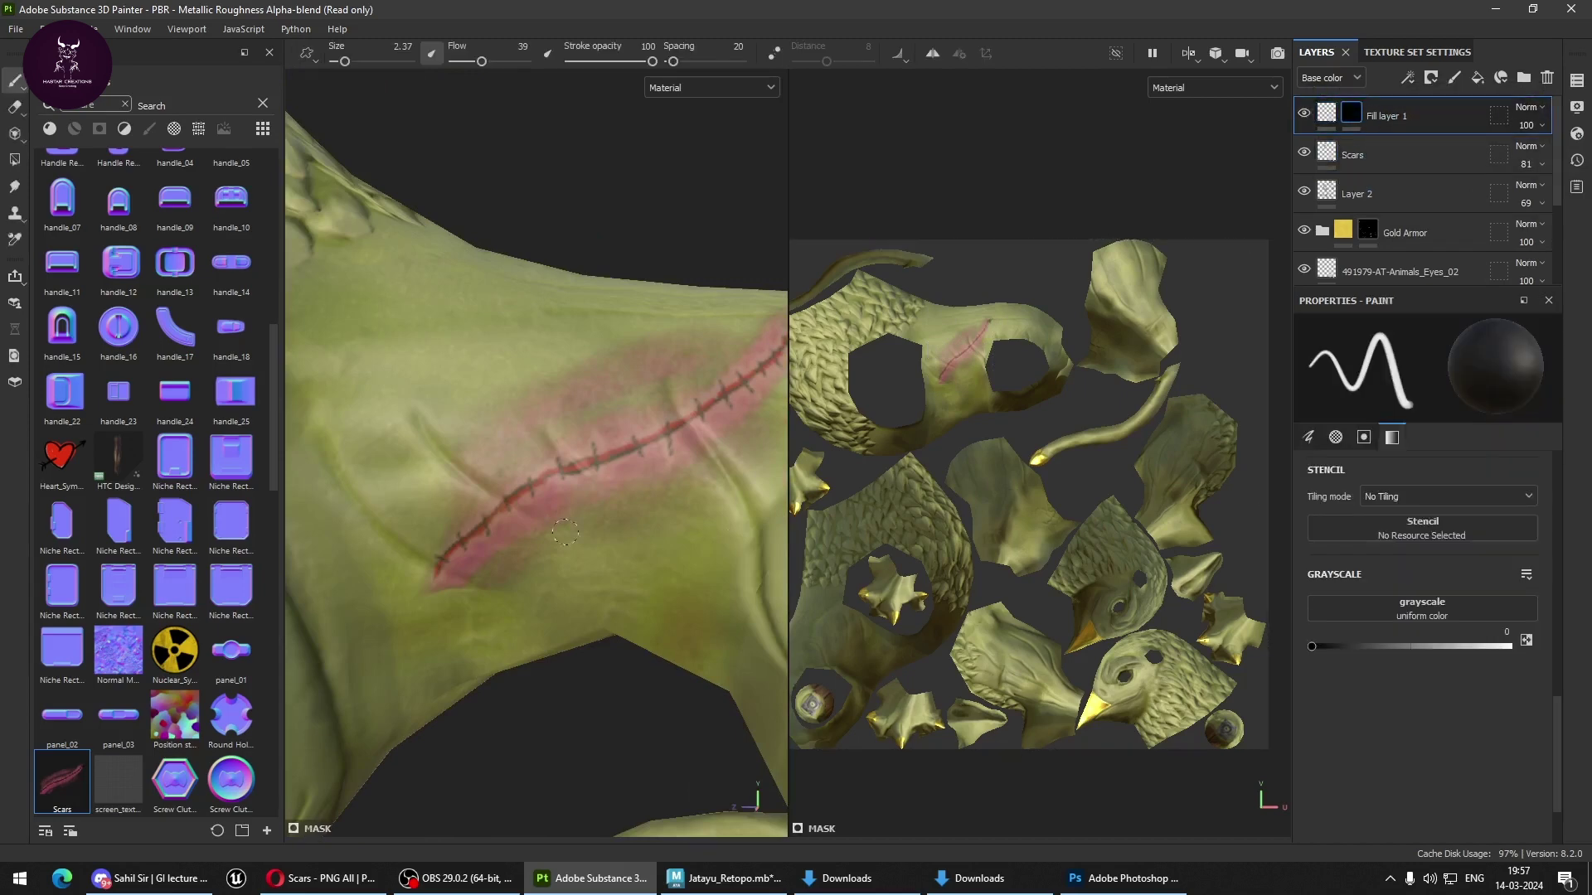
alt+right_drag(565, 531, 599, 547)
alt+drag(436, 568, 429, 565)
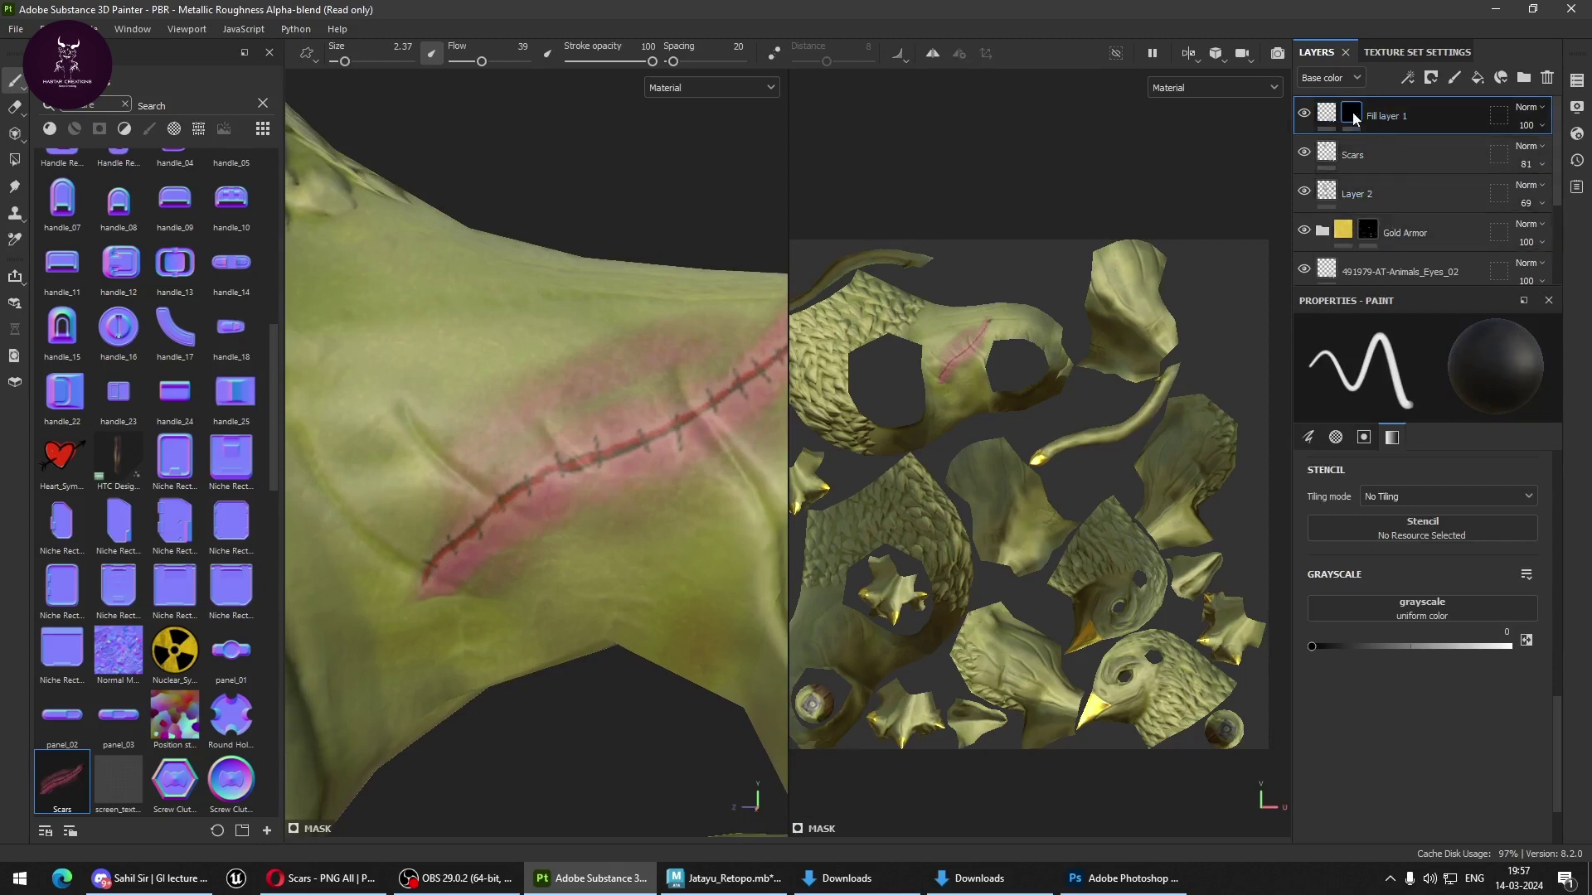
Swap to white paint with a 0.93 brush and undo the last dark red scar stroke.
key(x)
alt+drag(611, 479, 546, 531)
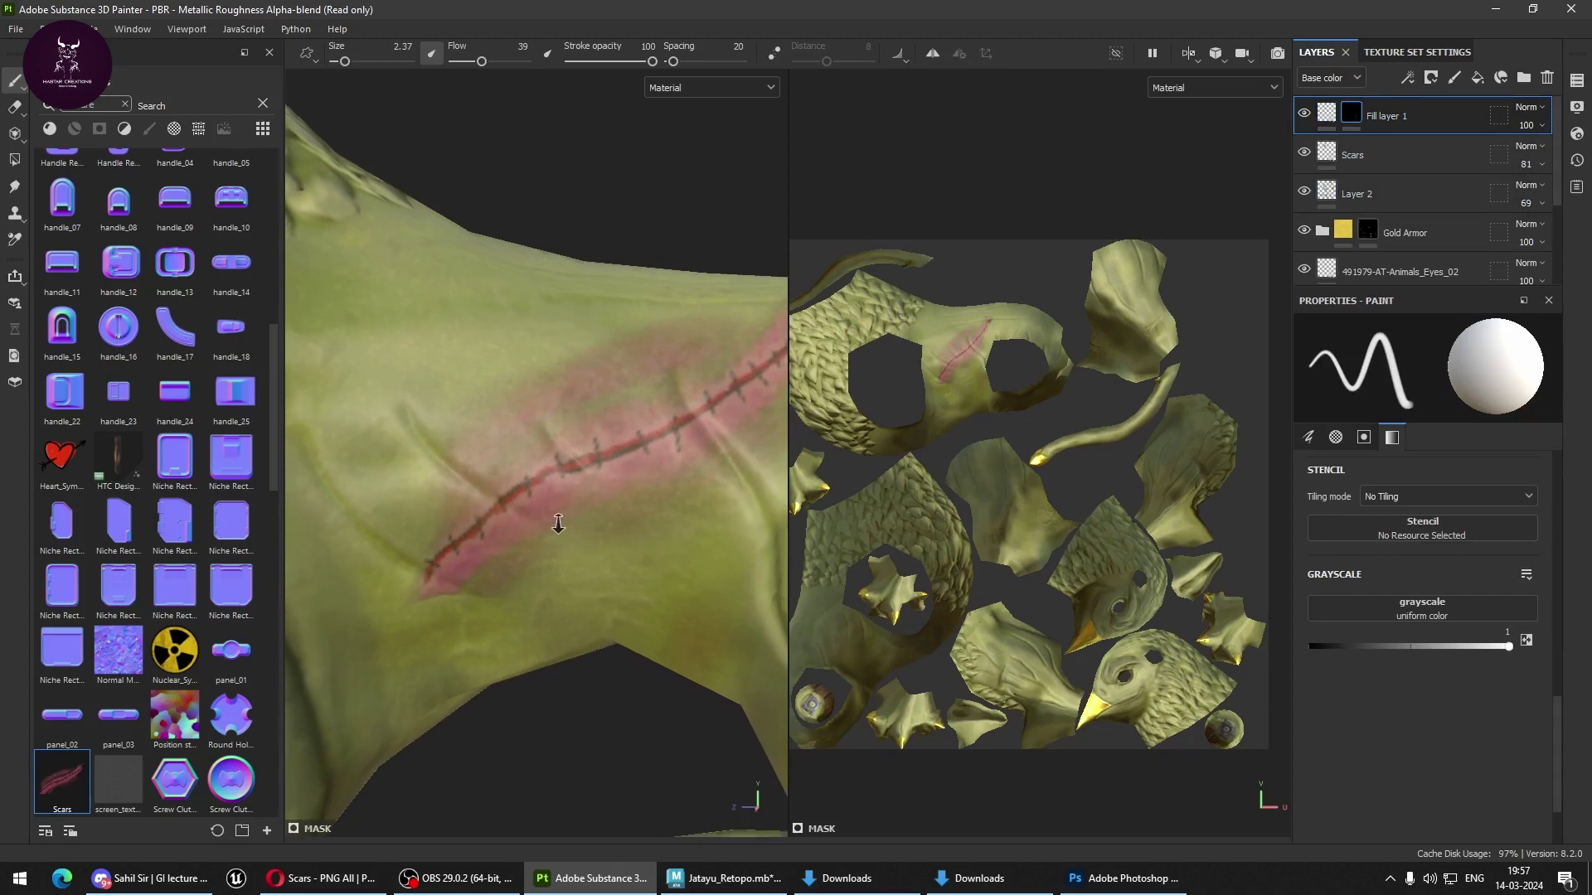
mouse_move(546, 531)
ctrl+right_down()
mouse_move(445, 566)
mouse_move(642, 485)
ctrl+right_up()
alt+drag(650, 472, 584, 374)
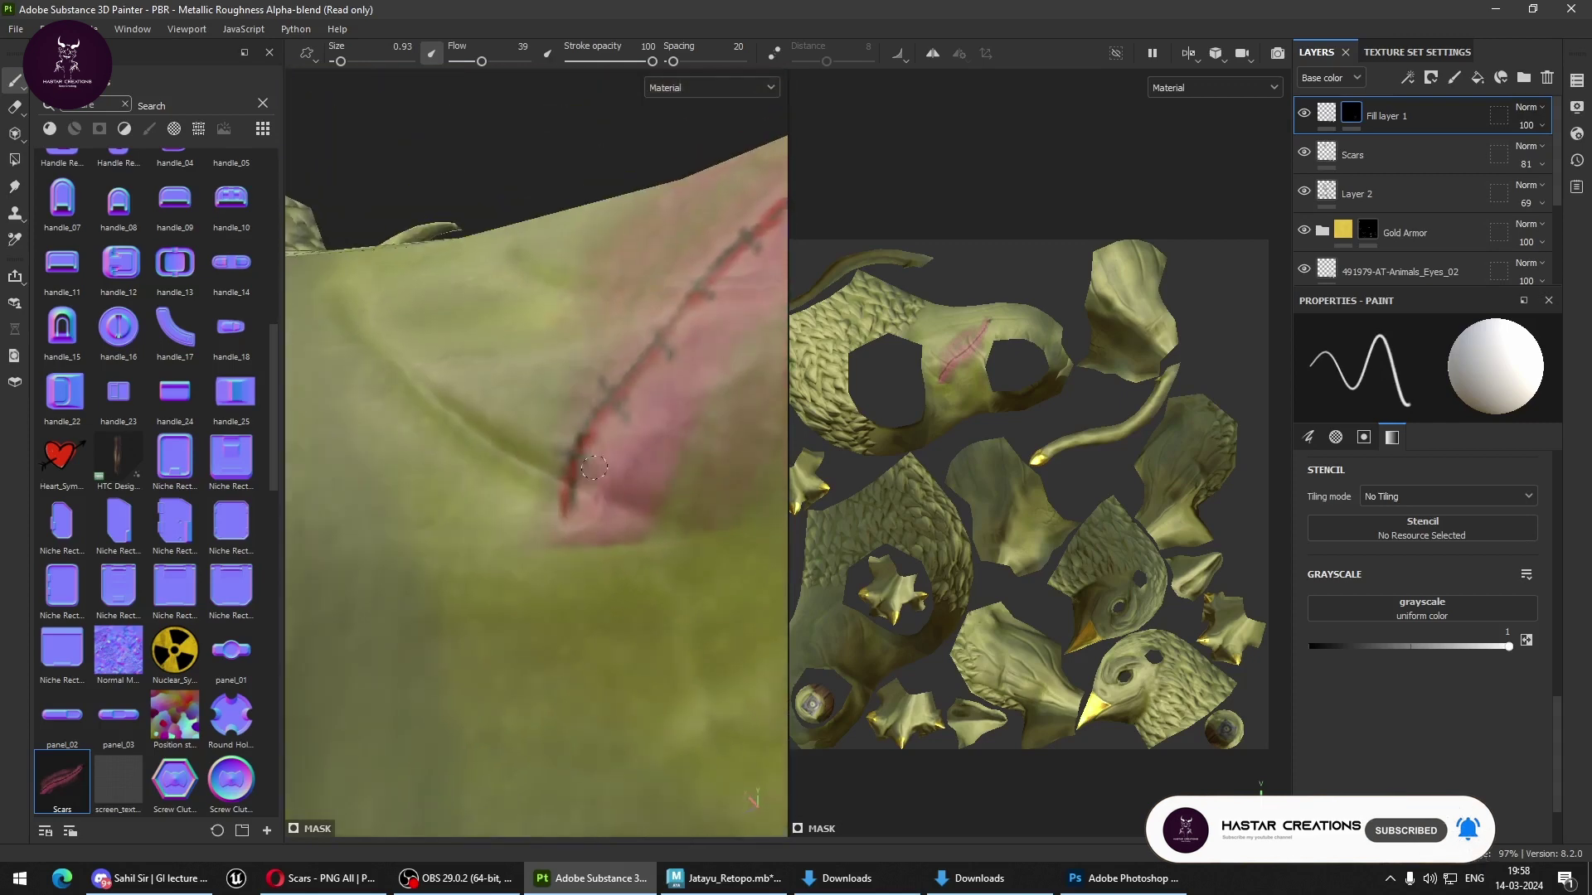
key(ctrl+z)
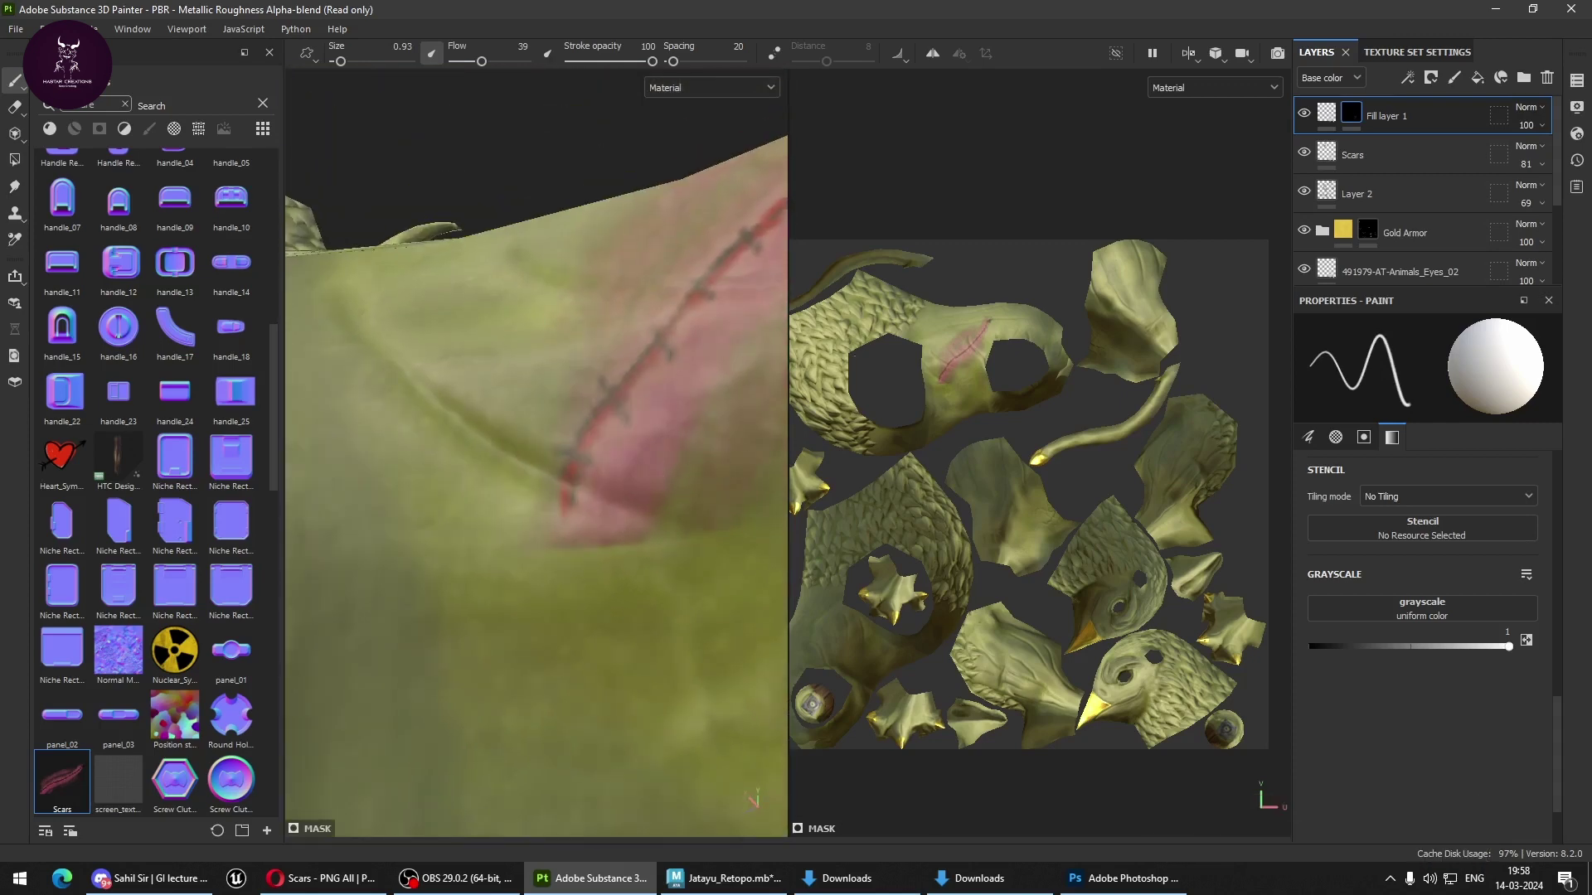
alt+middle_drag(642, 477, 629, 504)
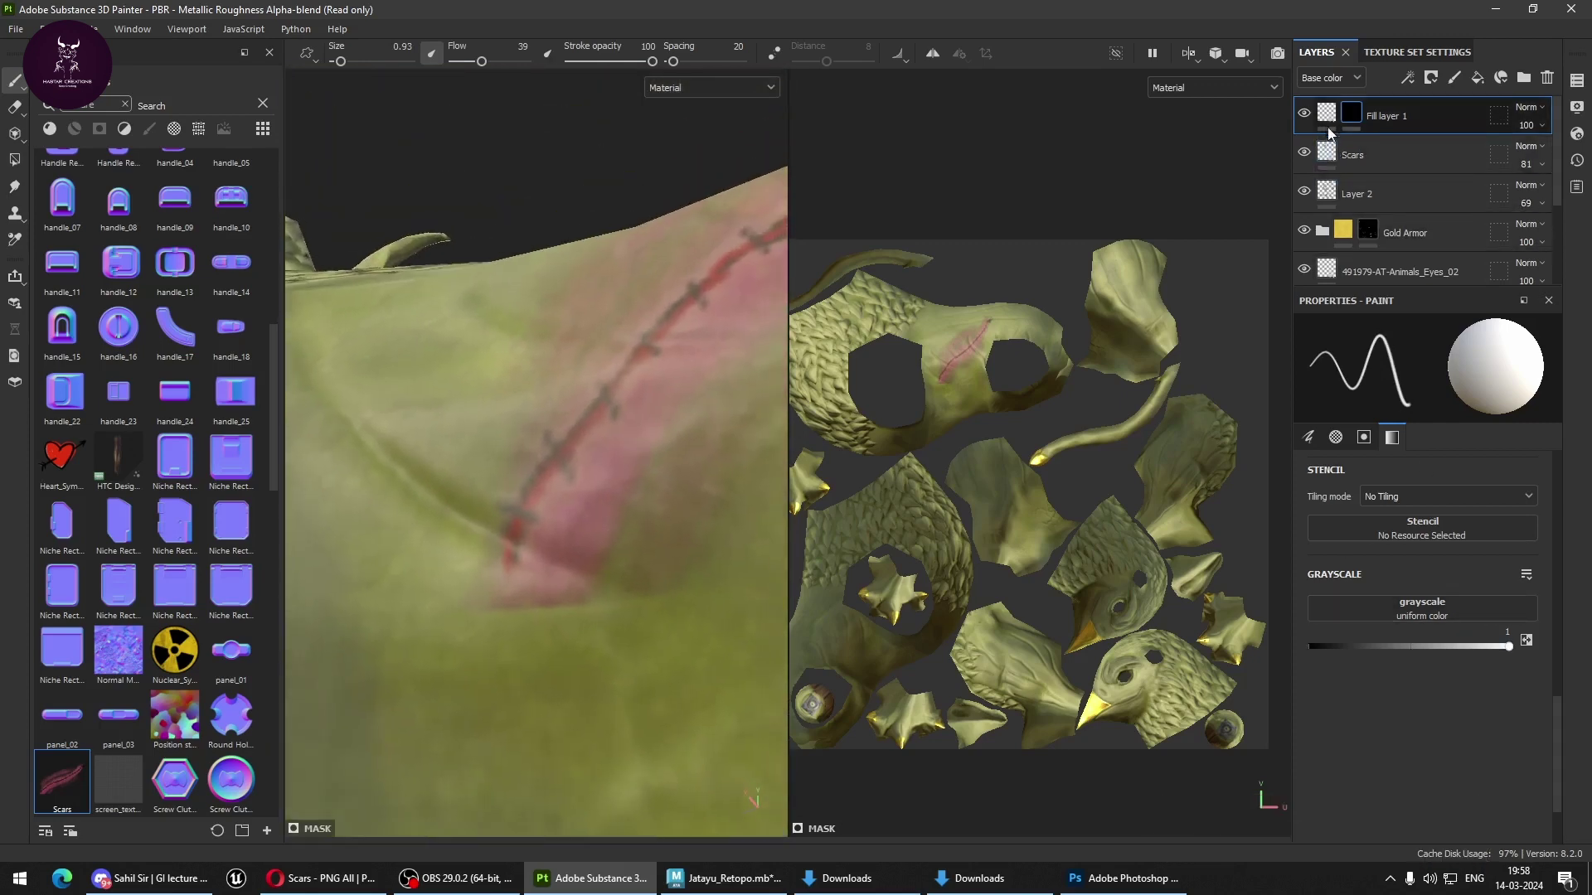
click(1401, 116)
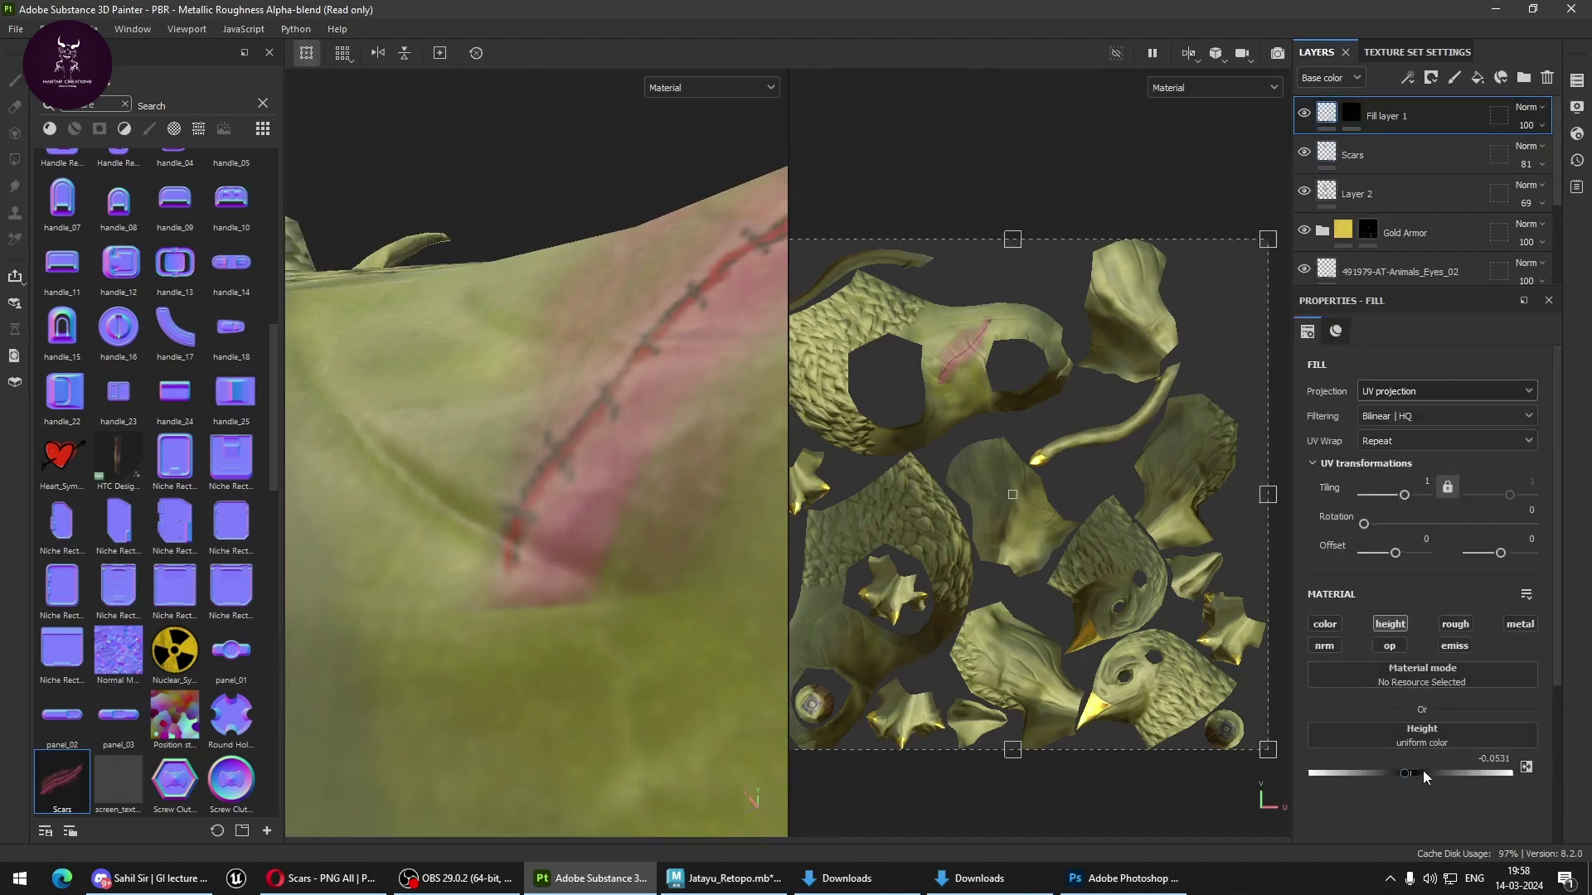
On Fill layer 1's mask, set brush size 0.36 and start a straight seam along the scar.
click(1351, 113)
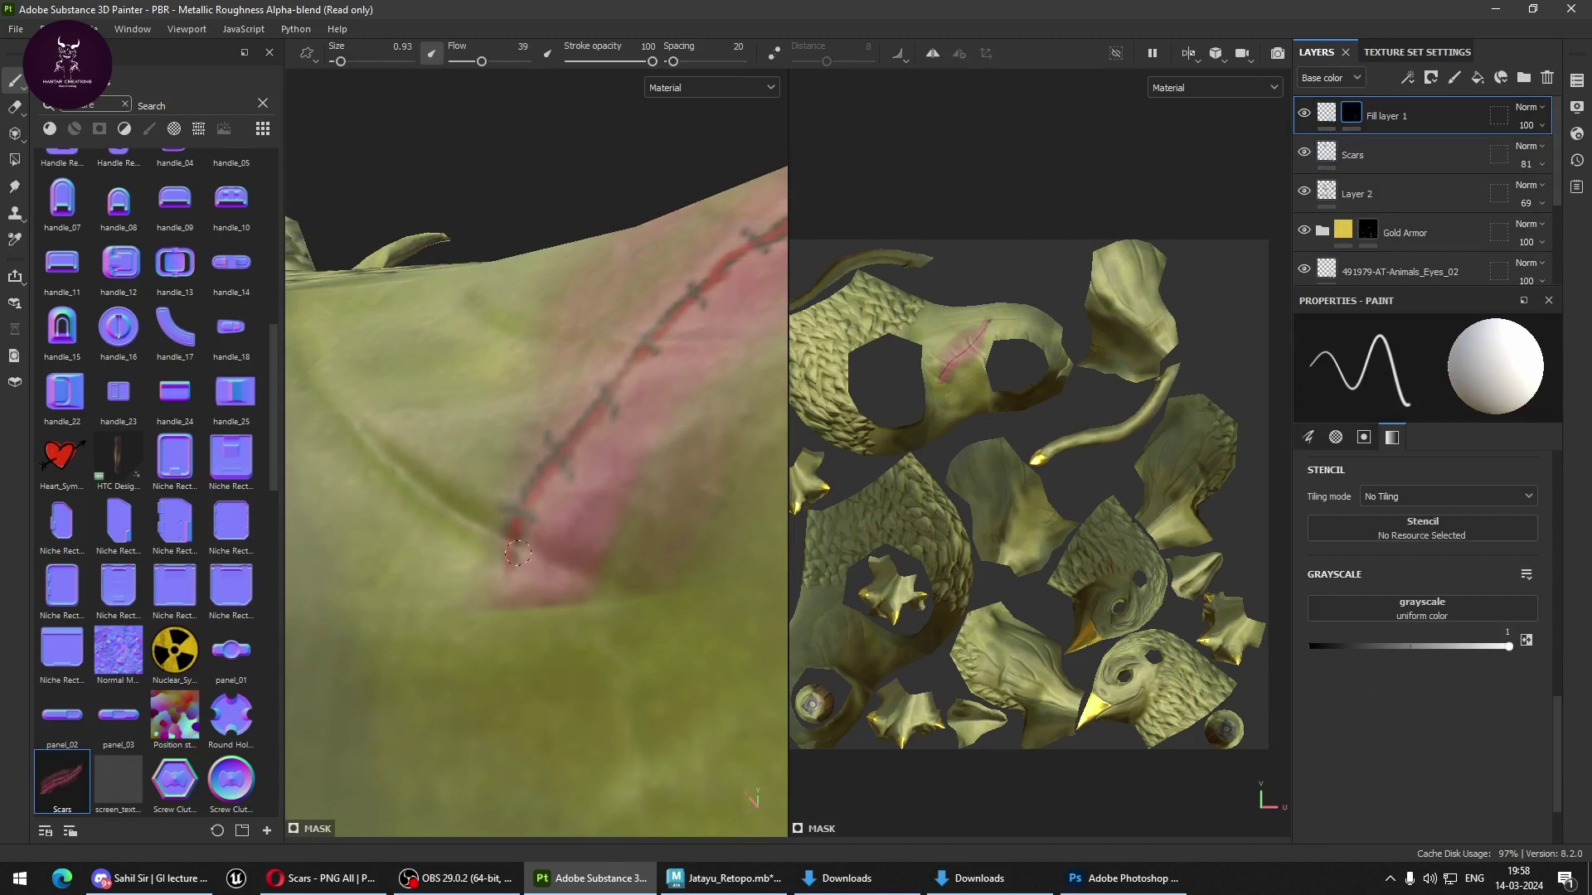
ctrl+right_drag(517, 553, 514, 551)
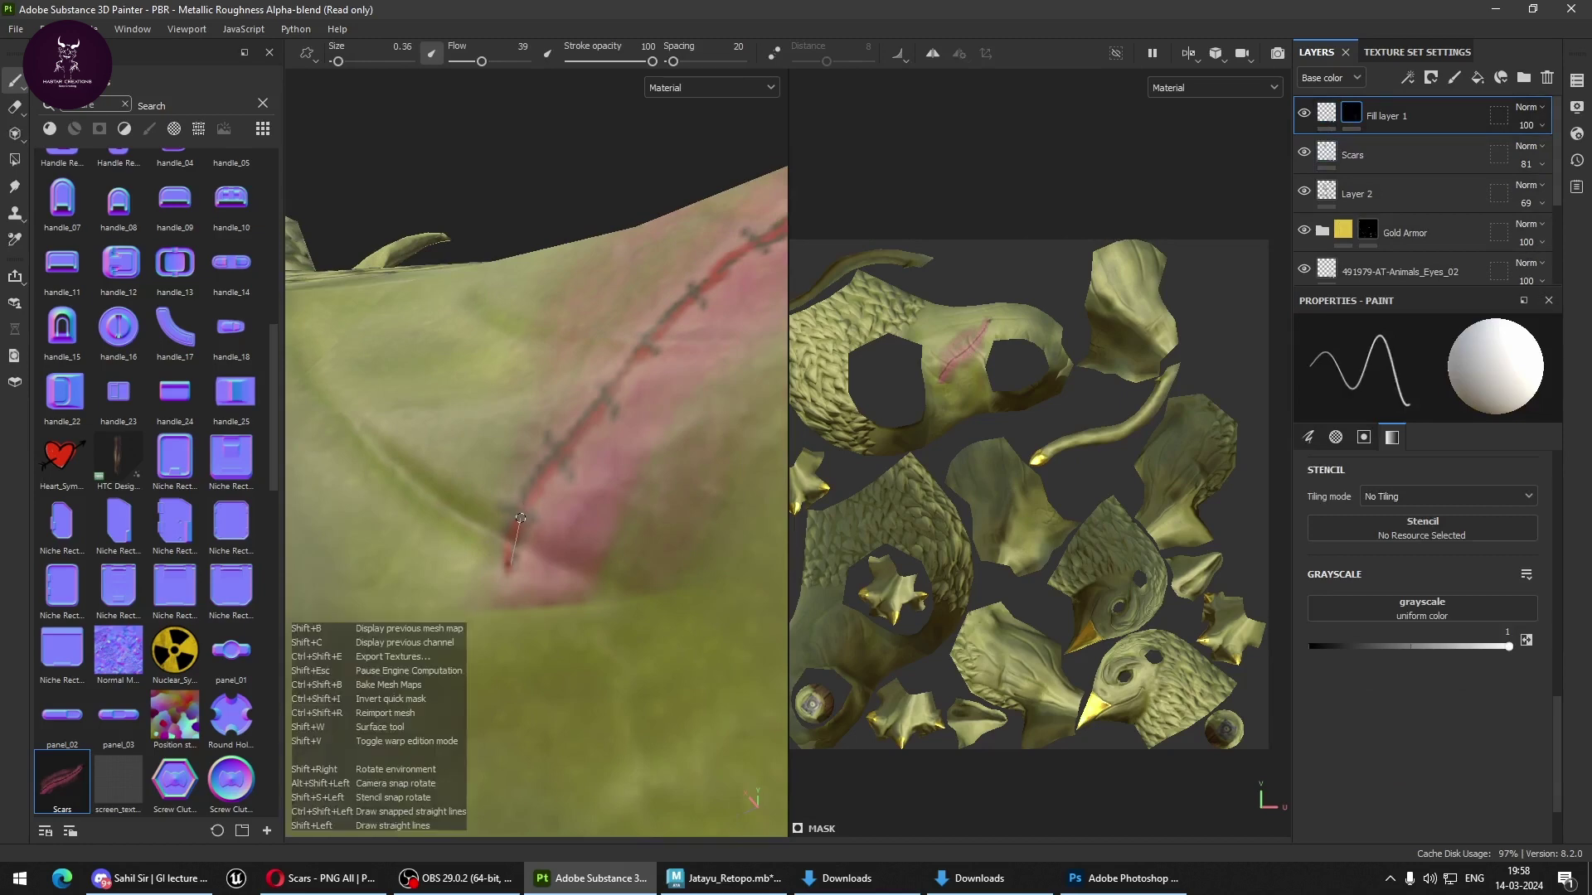
shift+click(521, 514)
shift+click(562, 454)
shift+click(641, 353)
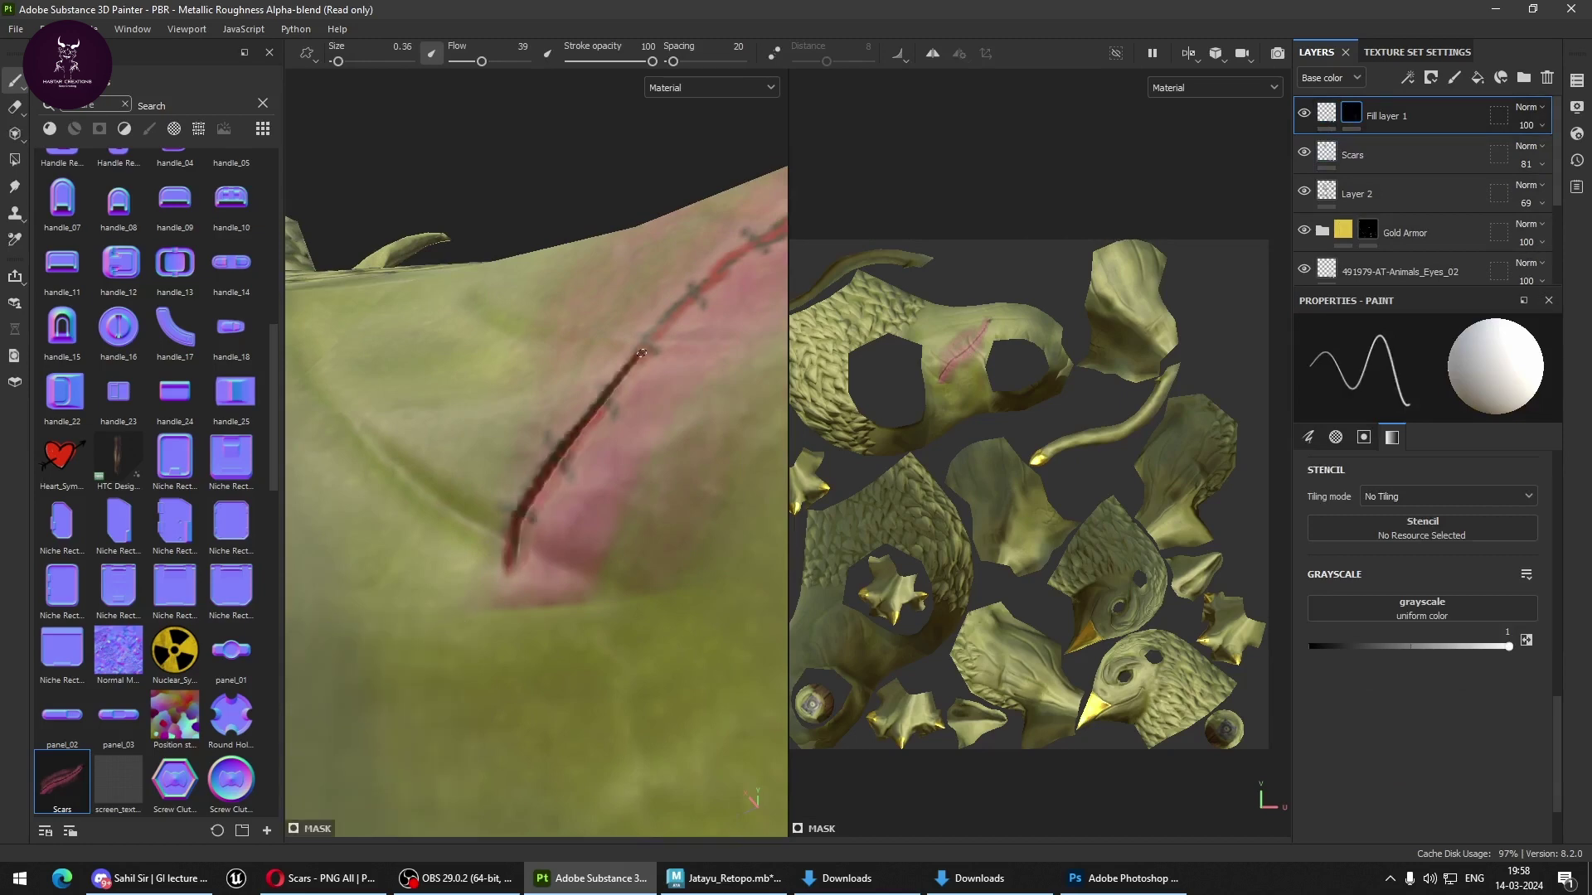
mouse_move(659, 389)
alt+mouse_down()
mouse_move(753, 533)
mouse_move(633, 540)
mouse_move(580, 442)
alt+mouse_up()
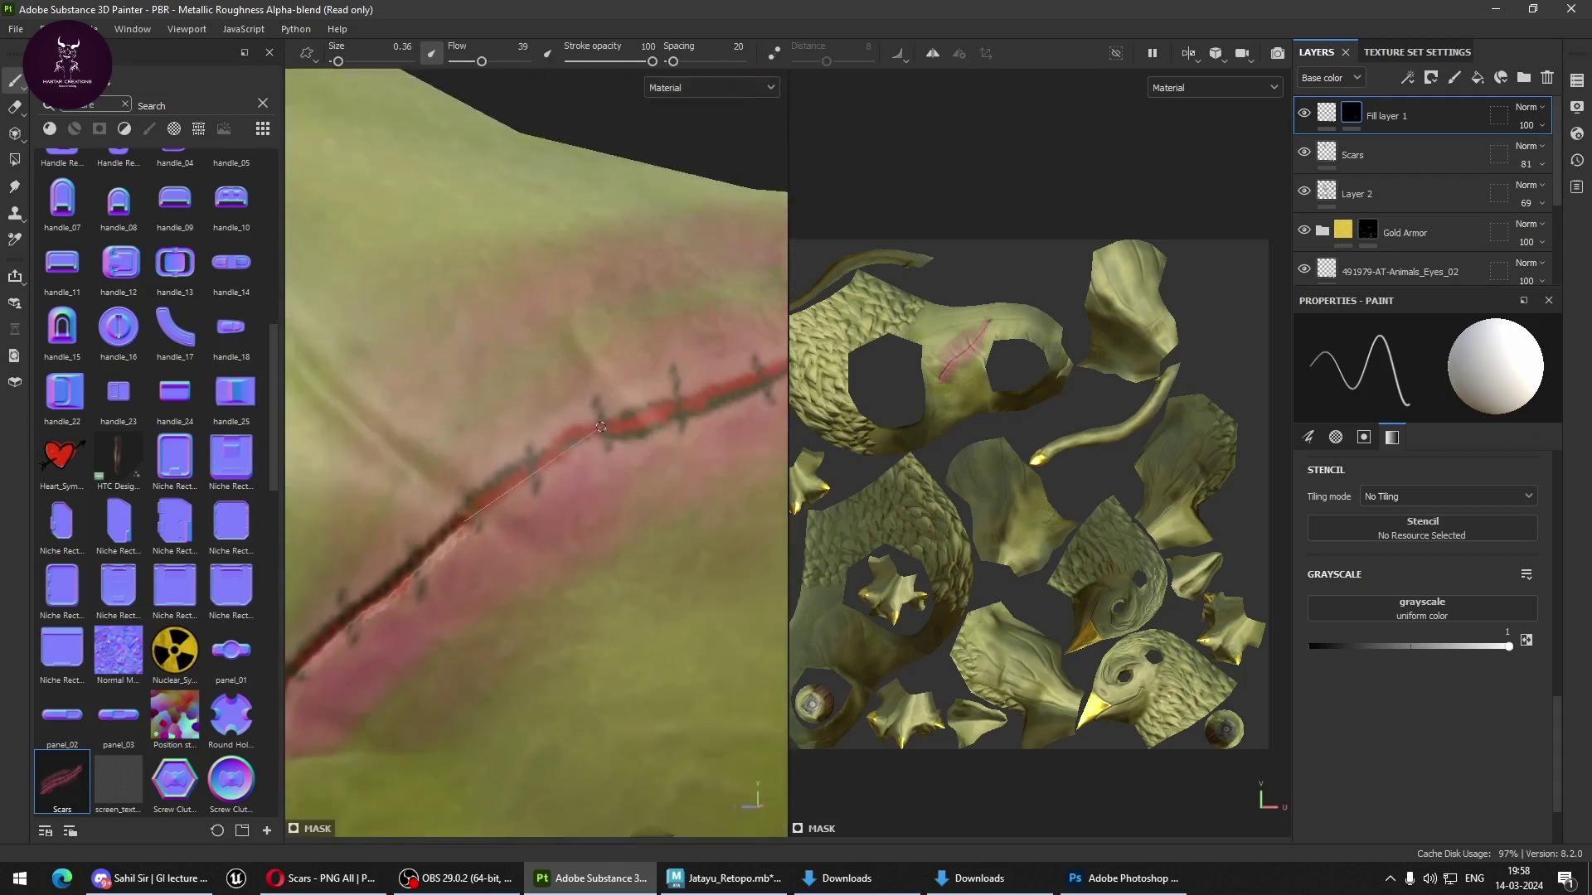
Extend the straight dark red seam up to the scar's upper end.
shift+click(596, 424)
shift+click(667, 414)
alt+drag(667, 415, 589, 486)
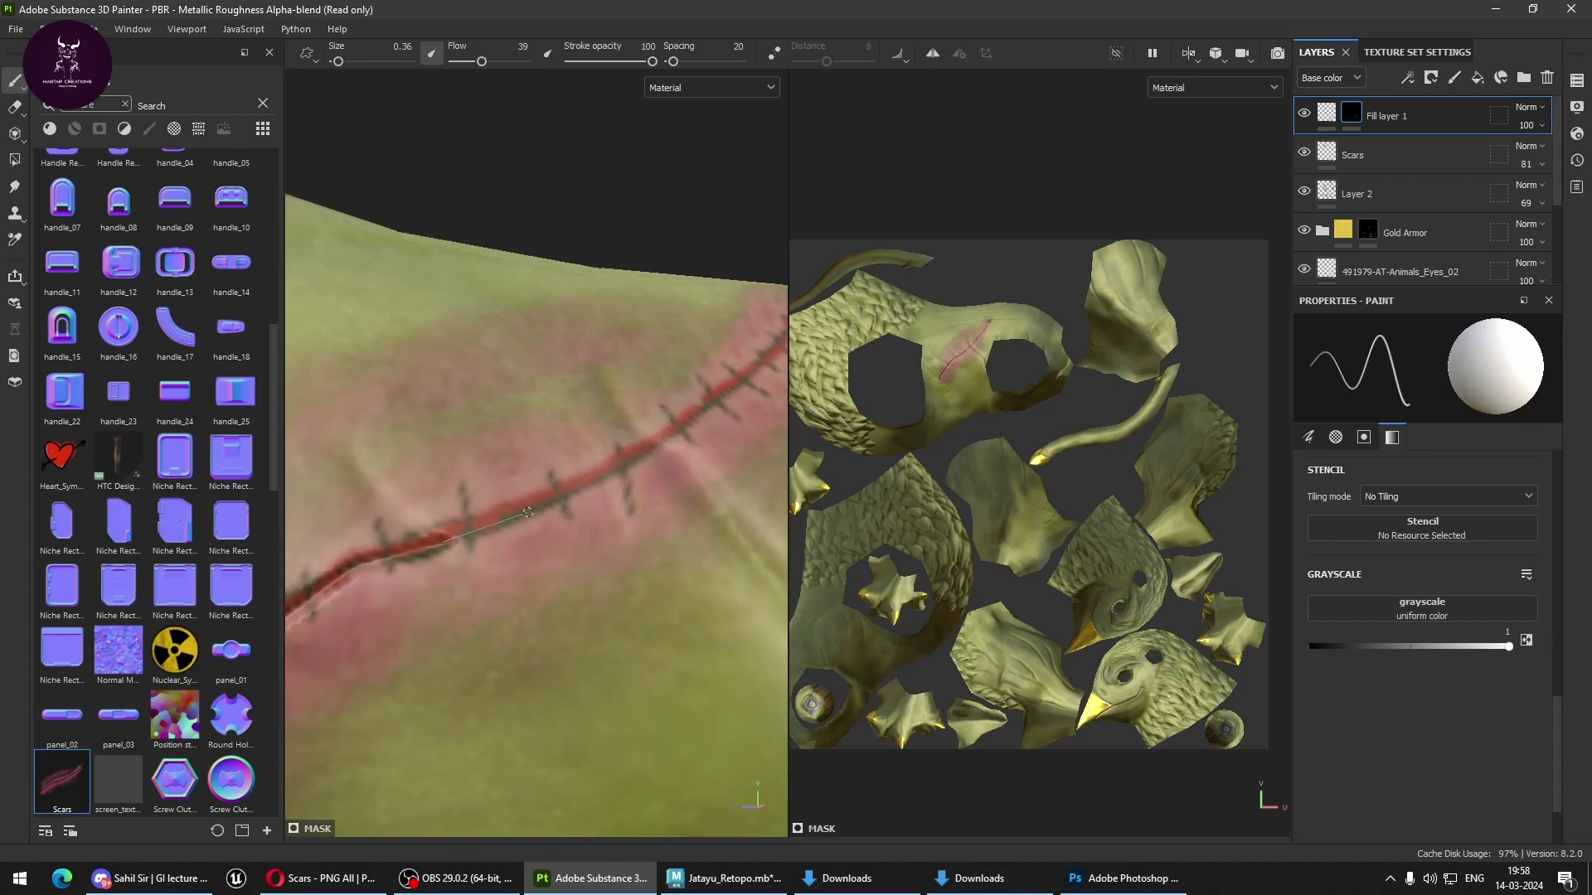
shift+click(637, 456)
shift+click(742, 380)
mouse_move(742, 380)
alt+mouse_down()
mouse_move(594, 553)
mouse_move(585, 519)
alt+mouse_up()
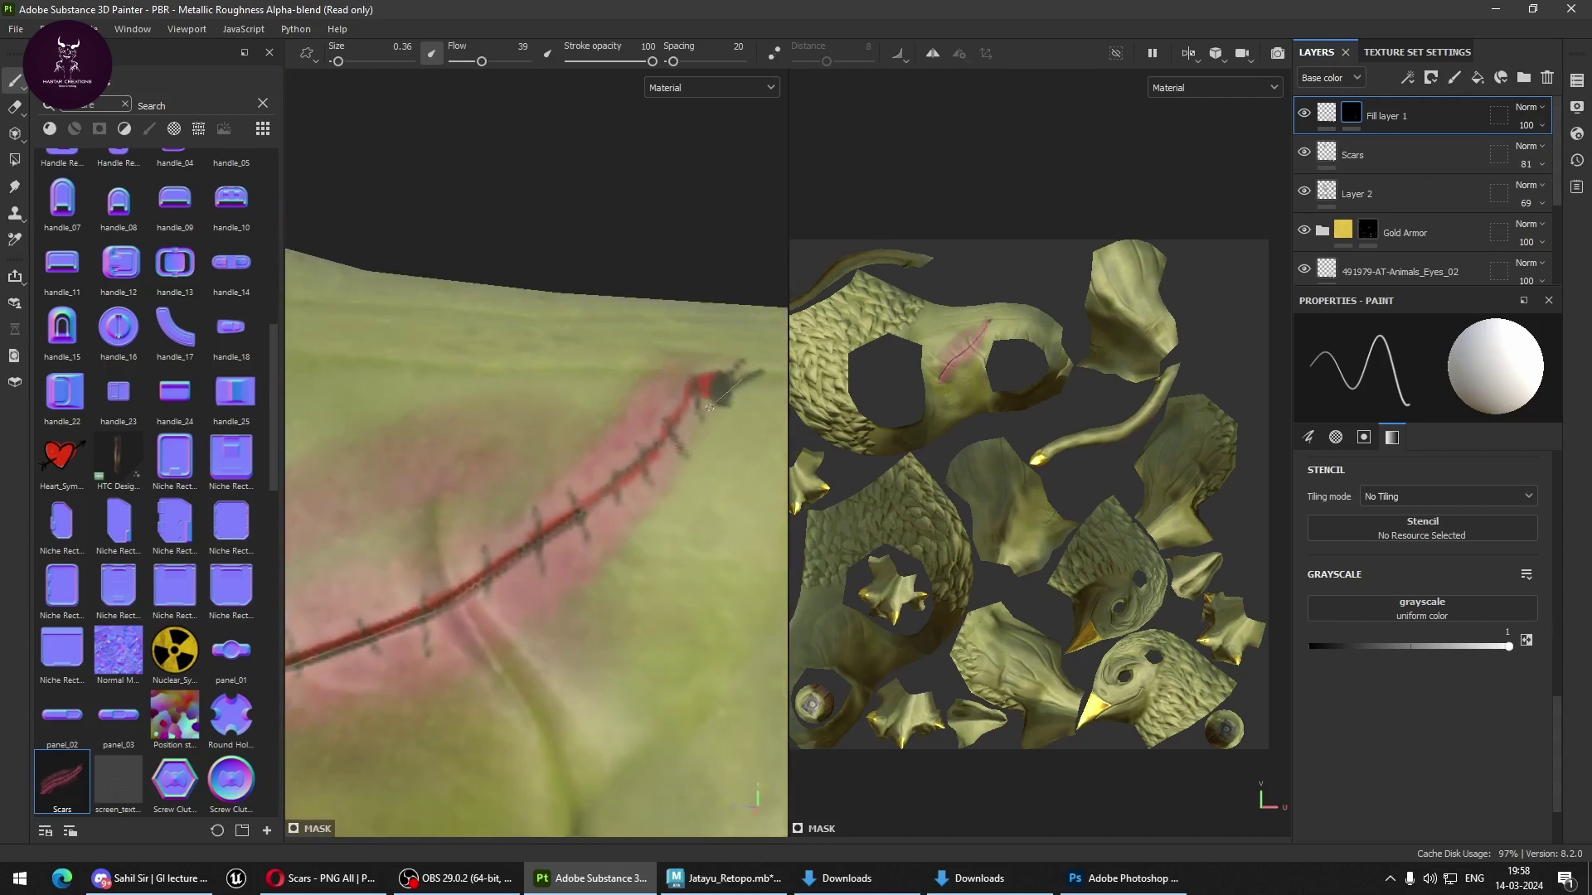
shift+click(638, 458)
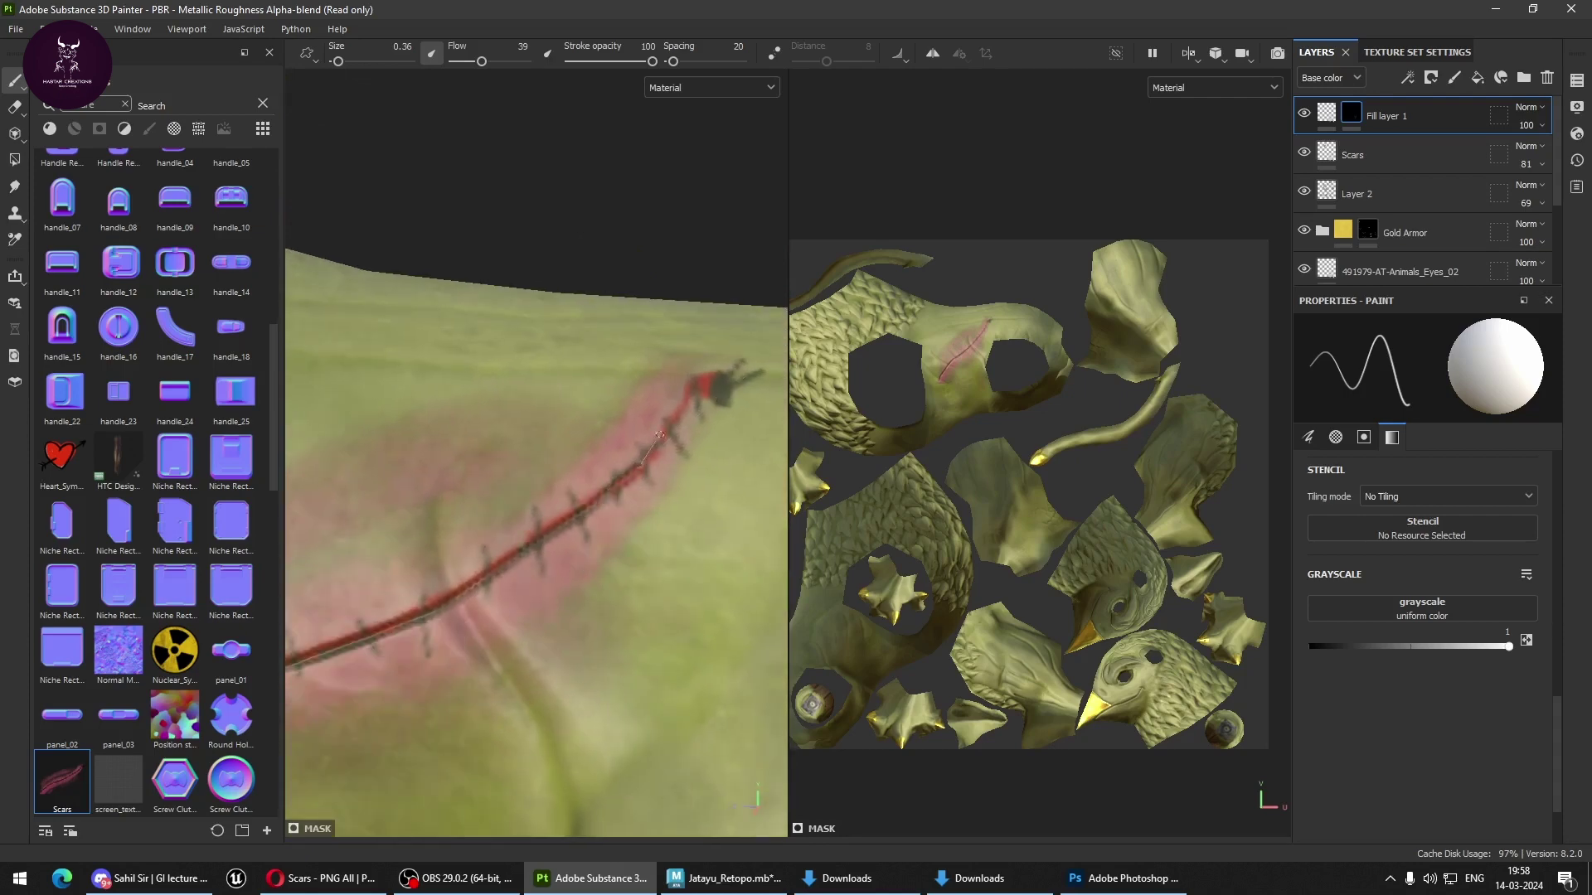
shift+click(699, 375)
scroll(663, 431, down, 5)
mouse_move(647, 464)
alt+mouse_down()
mouse_move(627, 498)
mouse_move(648, 583)
mouse_move(581, 530)
alt+mouse_up()
Paint dark stitch marks across the lower and middle parts of the scar.
scroll(465, 462, up, 3)
scroll(432, 462, up, 3)
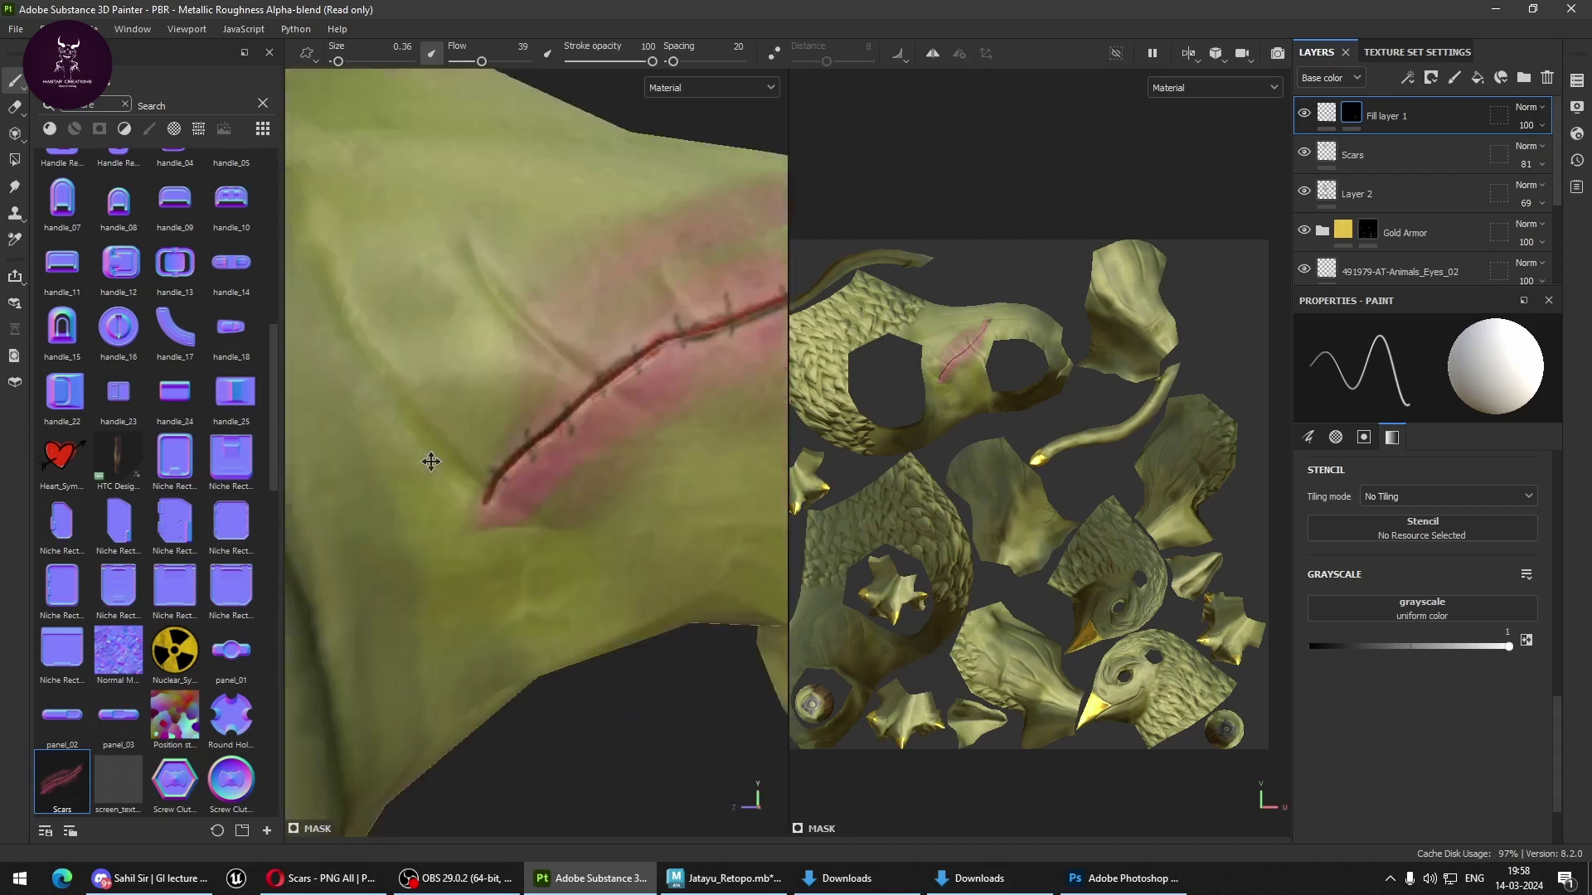
scroll(431, 462, up, 3)
scroll(410, 311, up, 1)
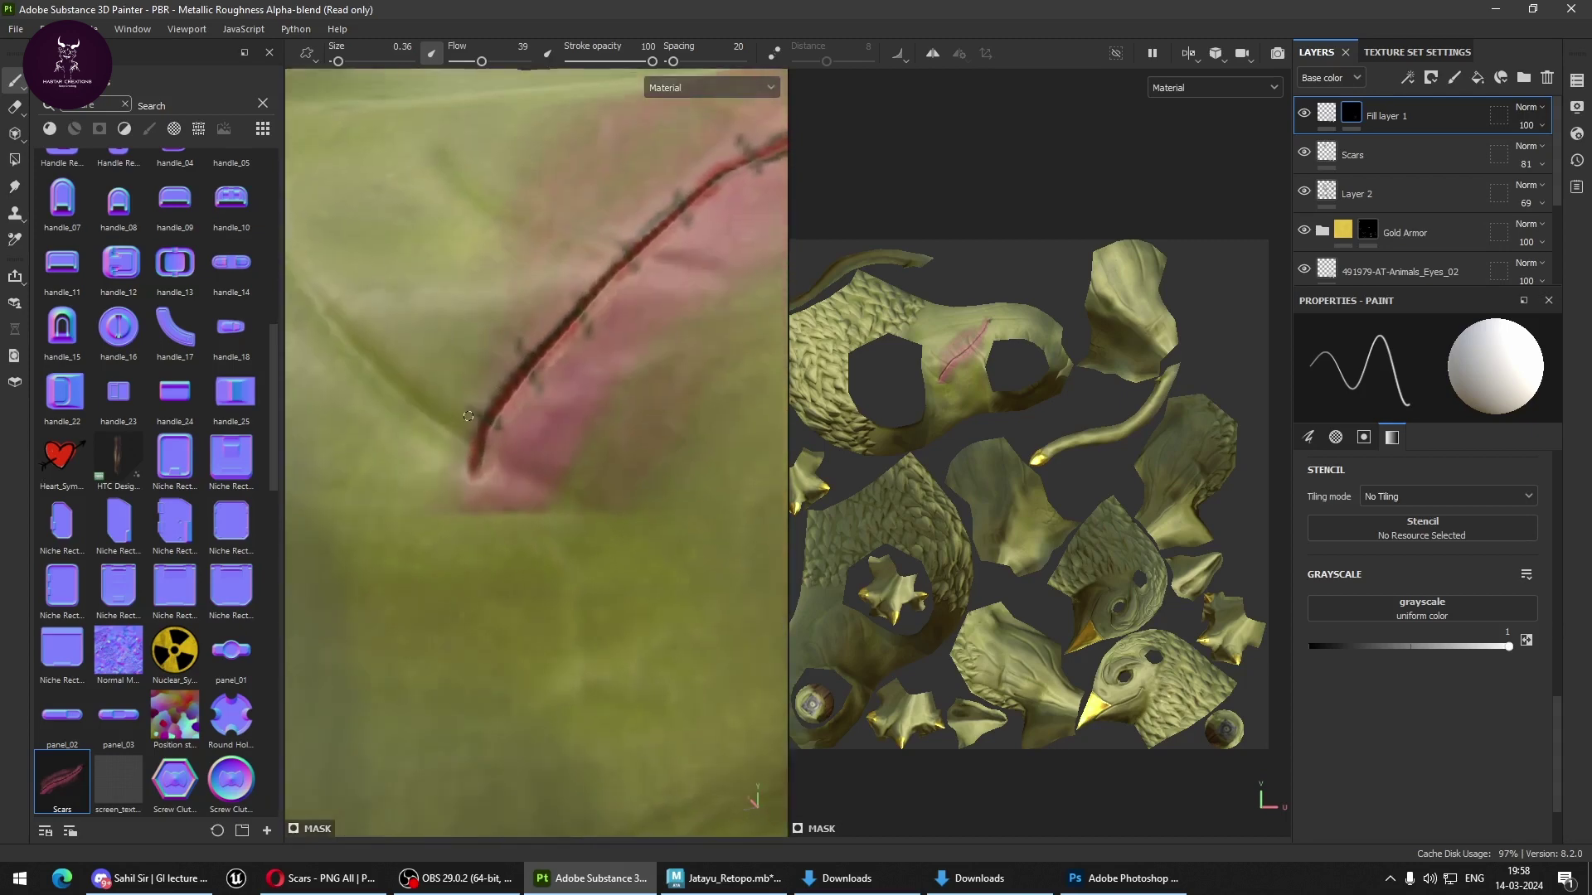
shift+click(513, 432)
shift+click(536, 385)
drag(572, 297, 592, 334)
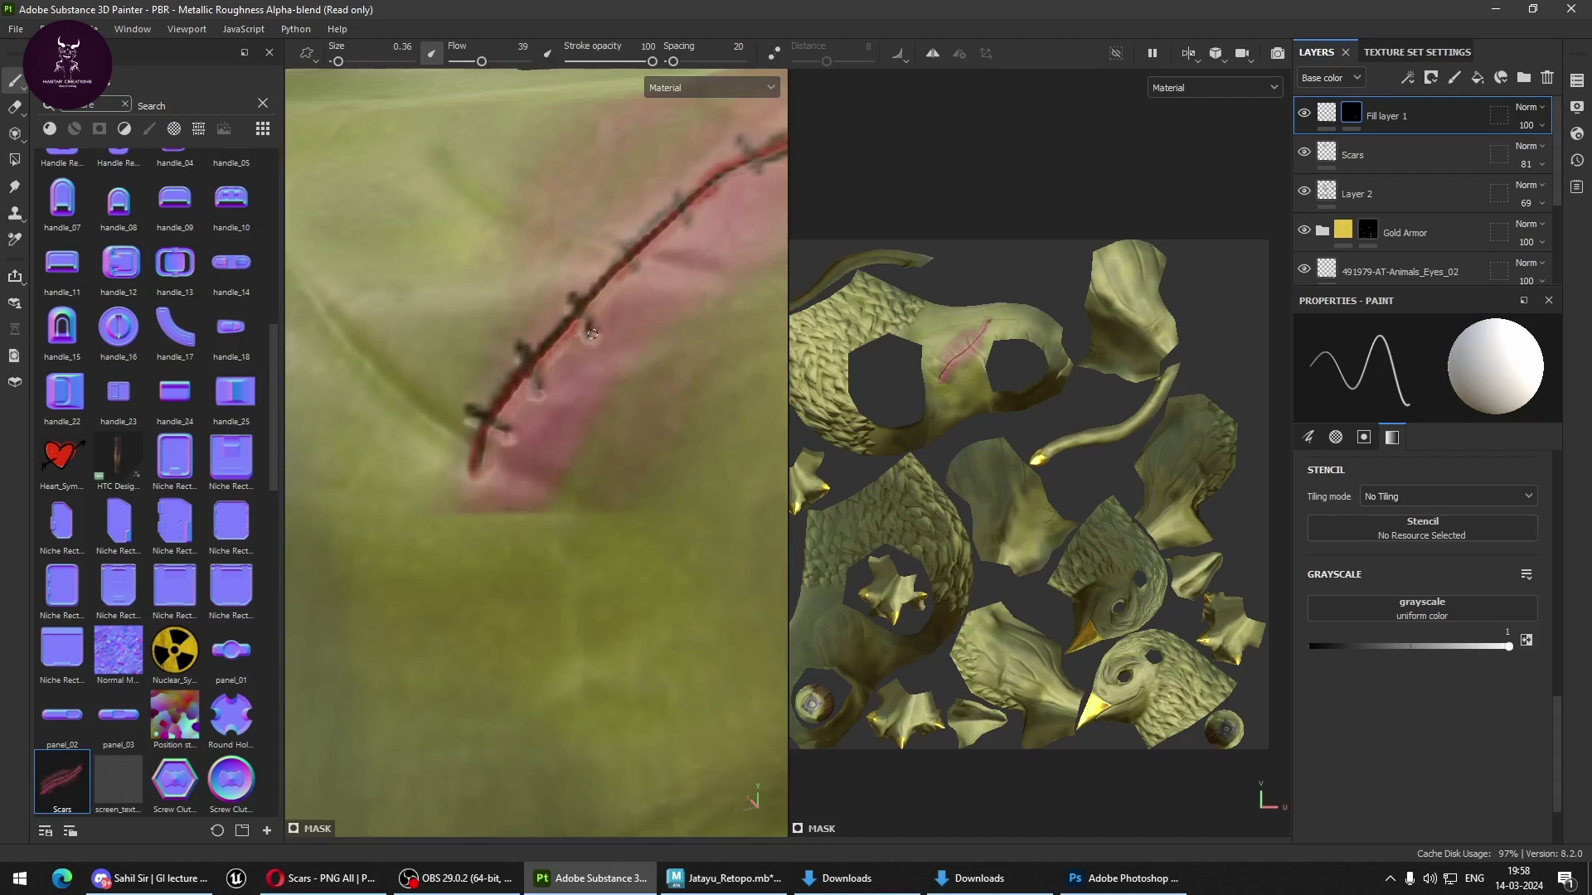
shift+click(633, 273)
alt+middle_drag(632, 273, 538, 442)
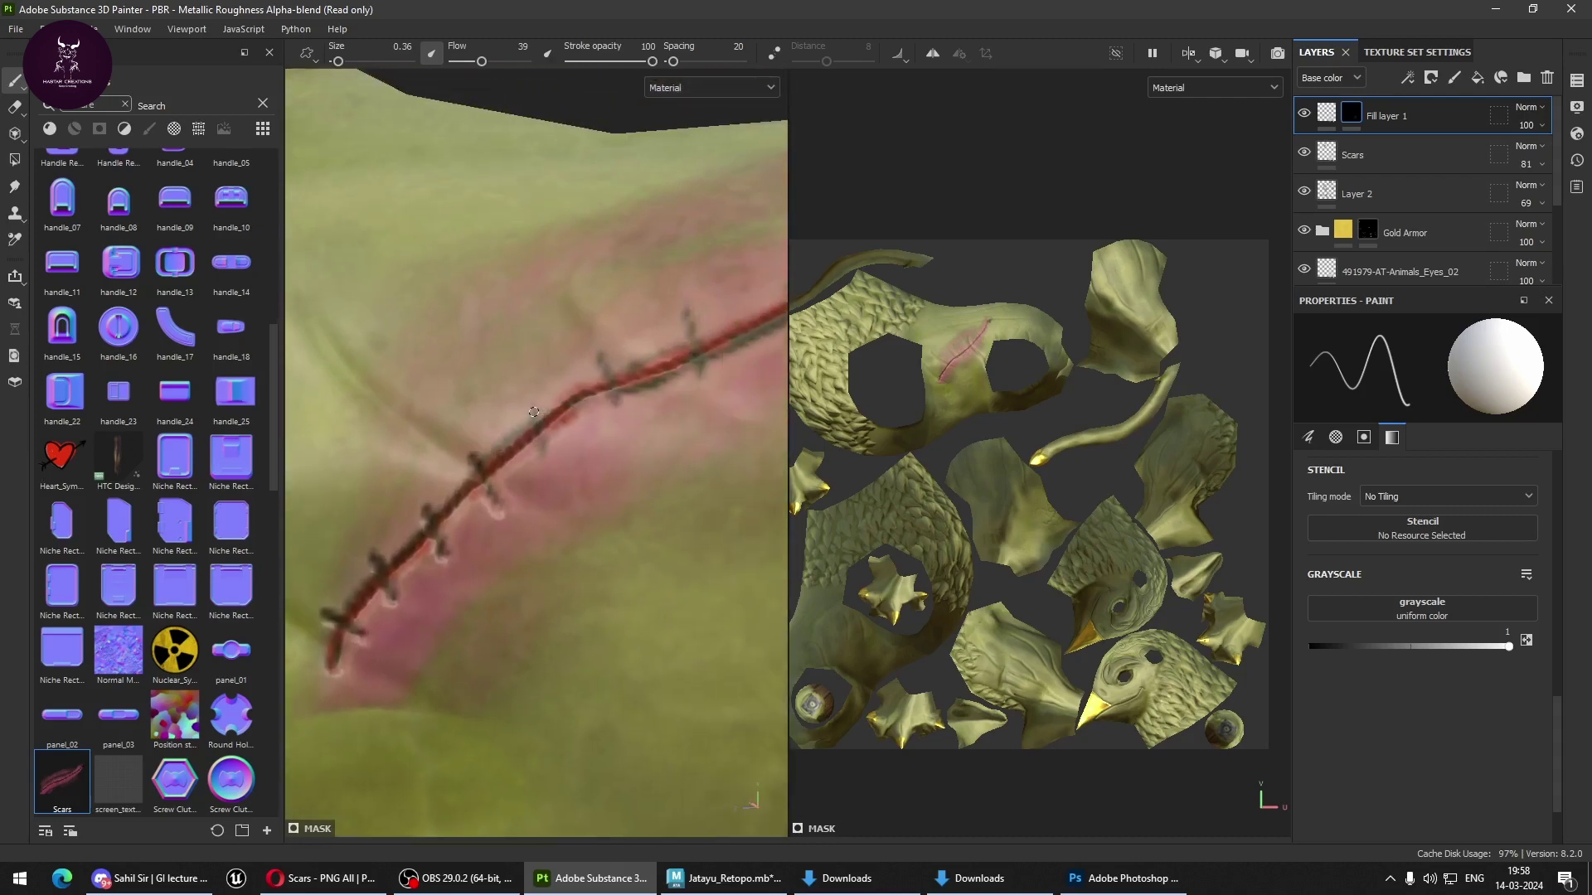
shift+click(551, 450)
drag(603, 360, 625, 415)
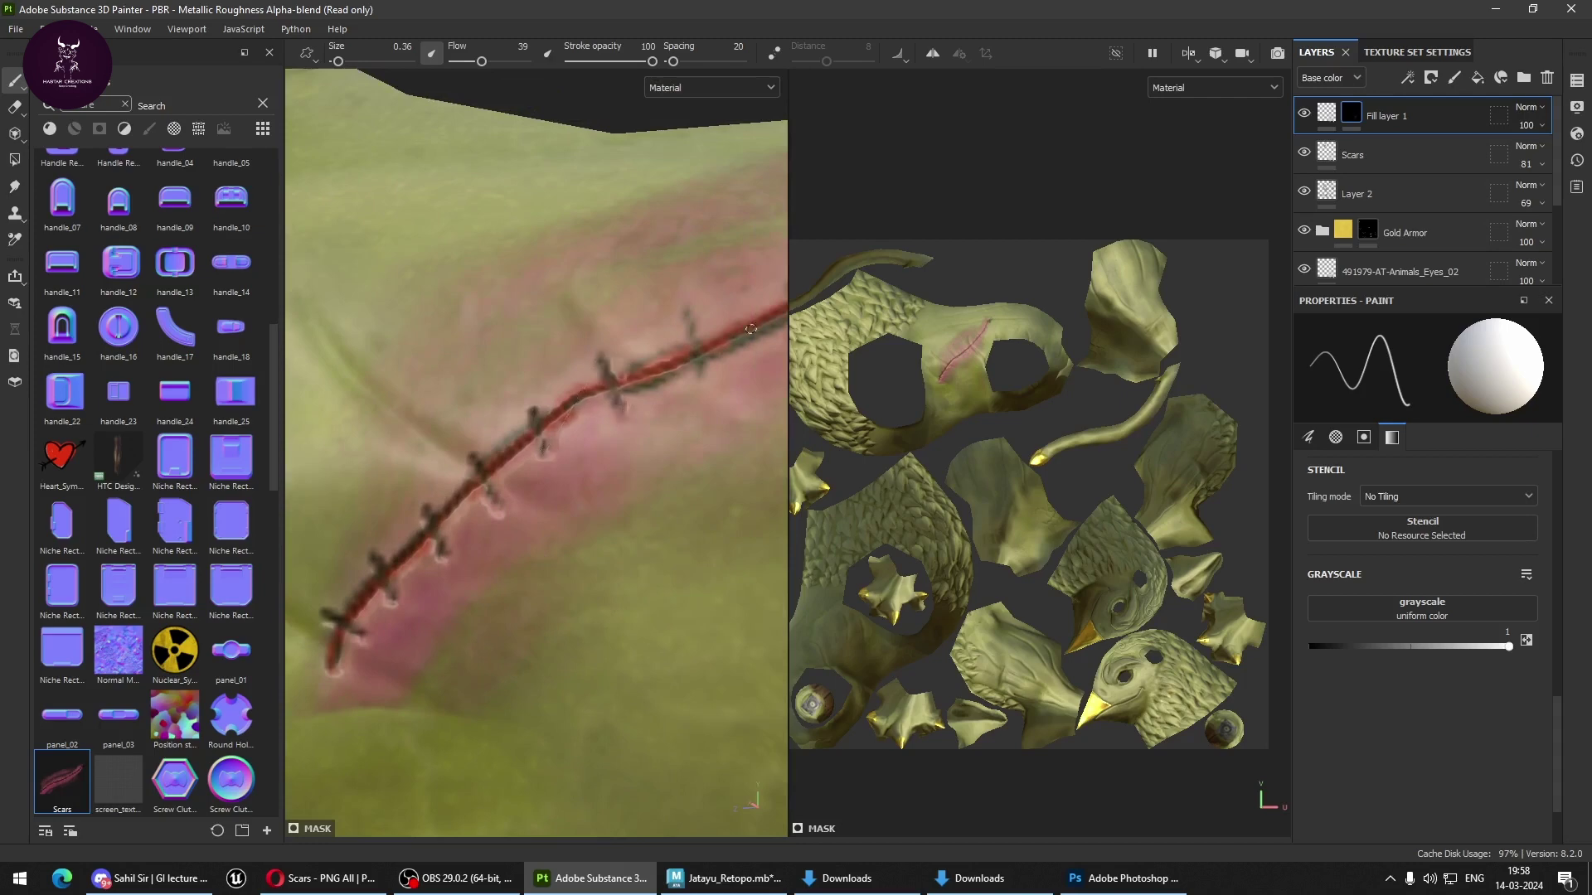
shift+click(710, 373)
Add more stitch marks across the scar up to its top end.
alt+drag(710, 373, 543, 540)
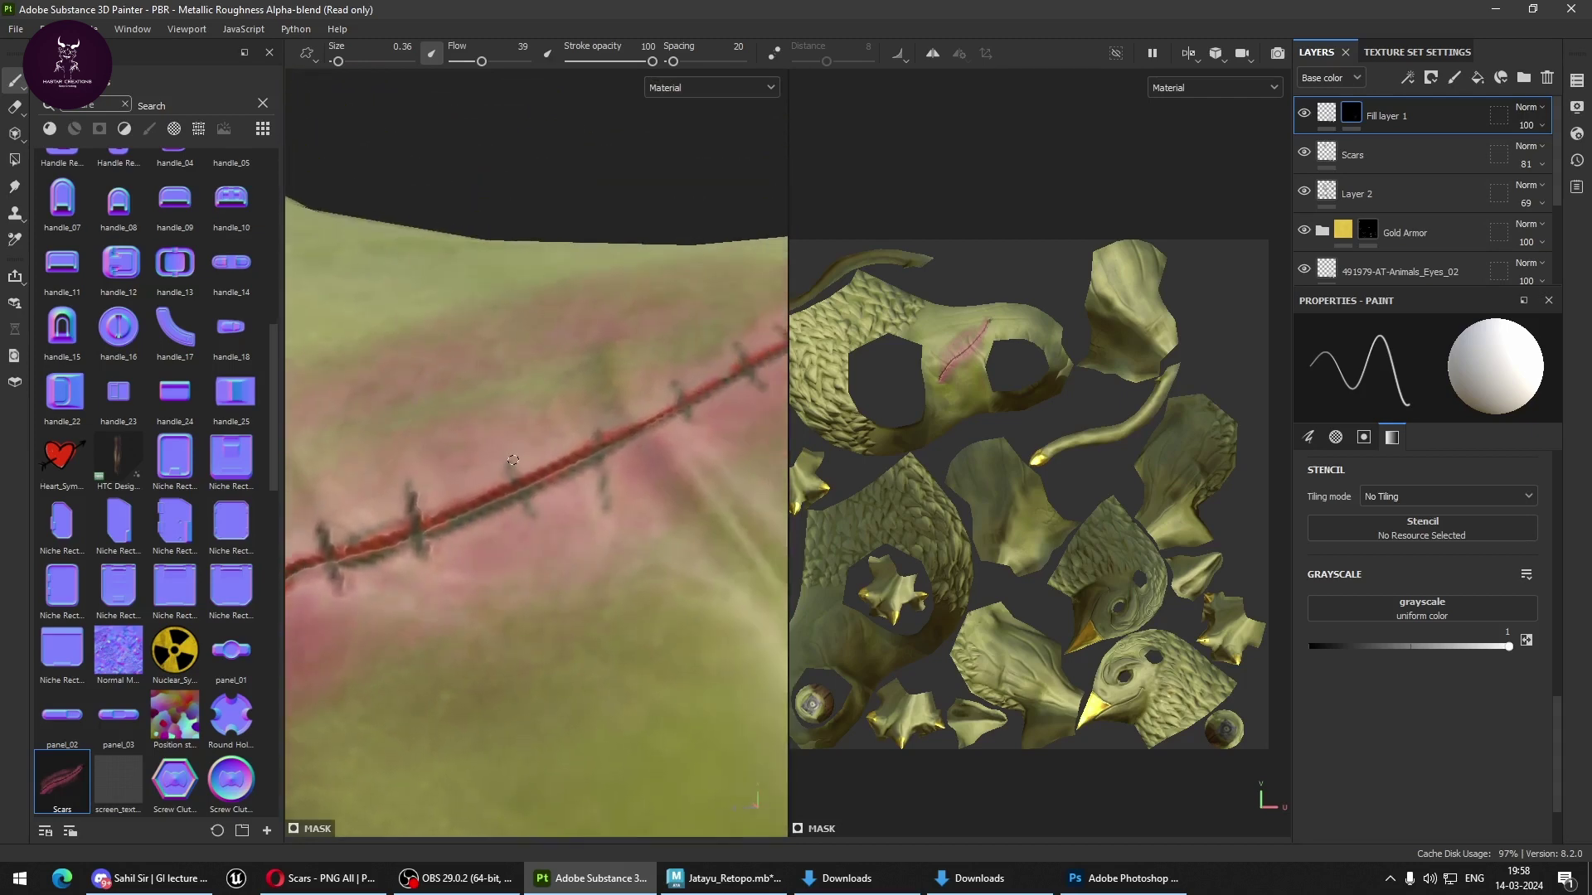
shift+click(543, 519)
shift+click(606, 500)
alt+drag(605, 500, 489, 441)
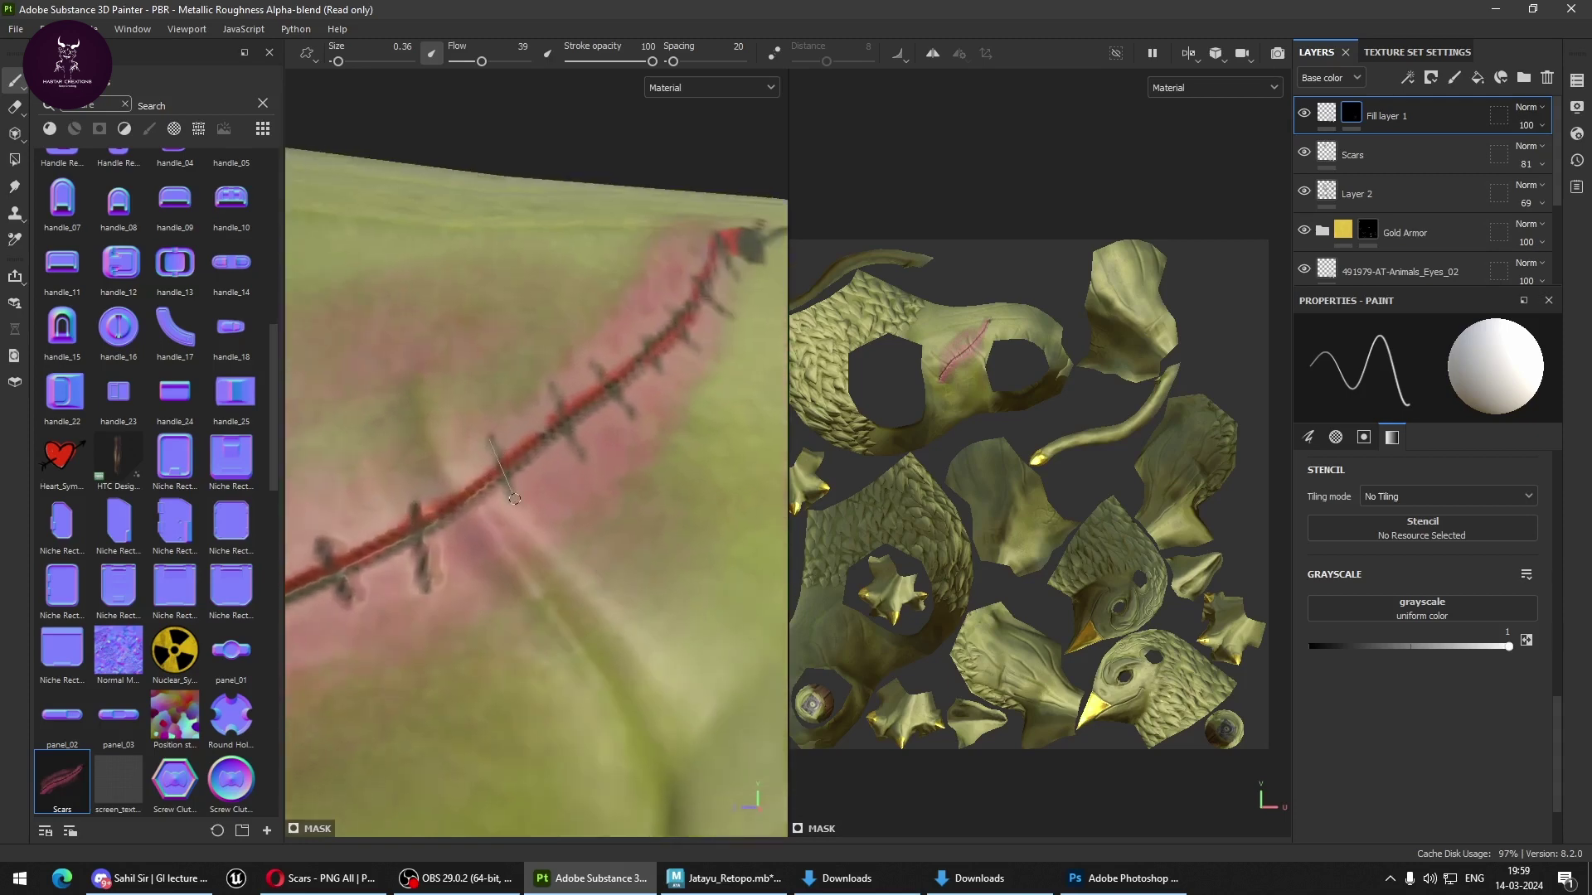
shift+click(514, 498)
drag(560, 406, 587, 433)
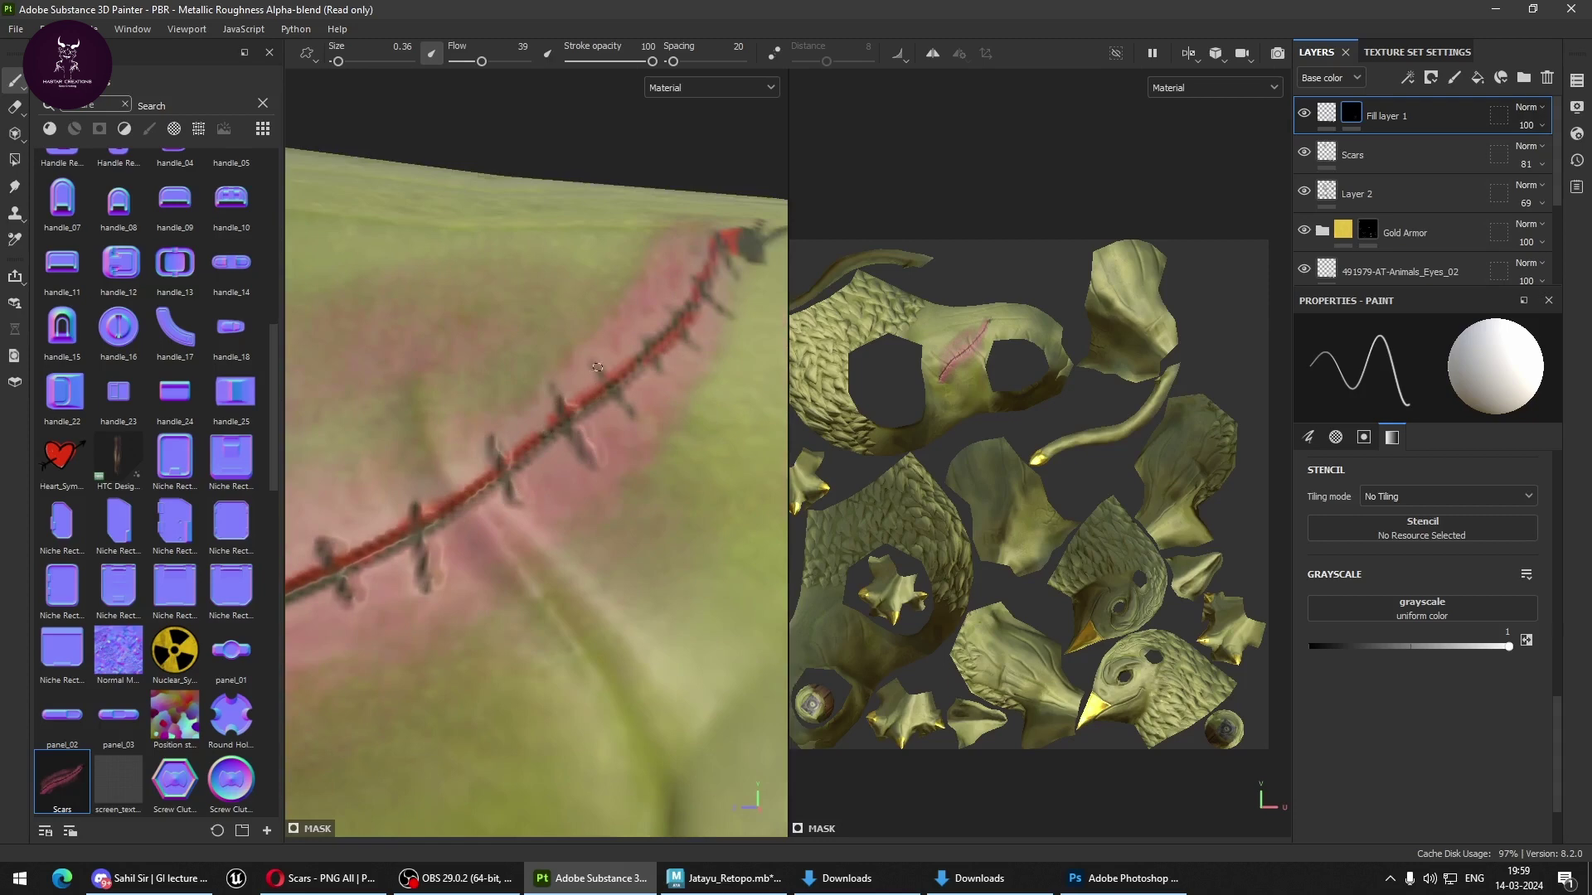
shift+click(635, 415)
shift+click(663, 368)
shift+click(701, 355)
alt+drag(688, 280, 554, 408)
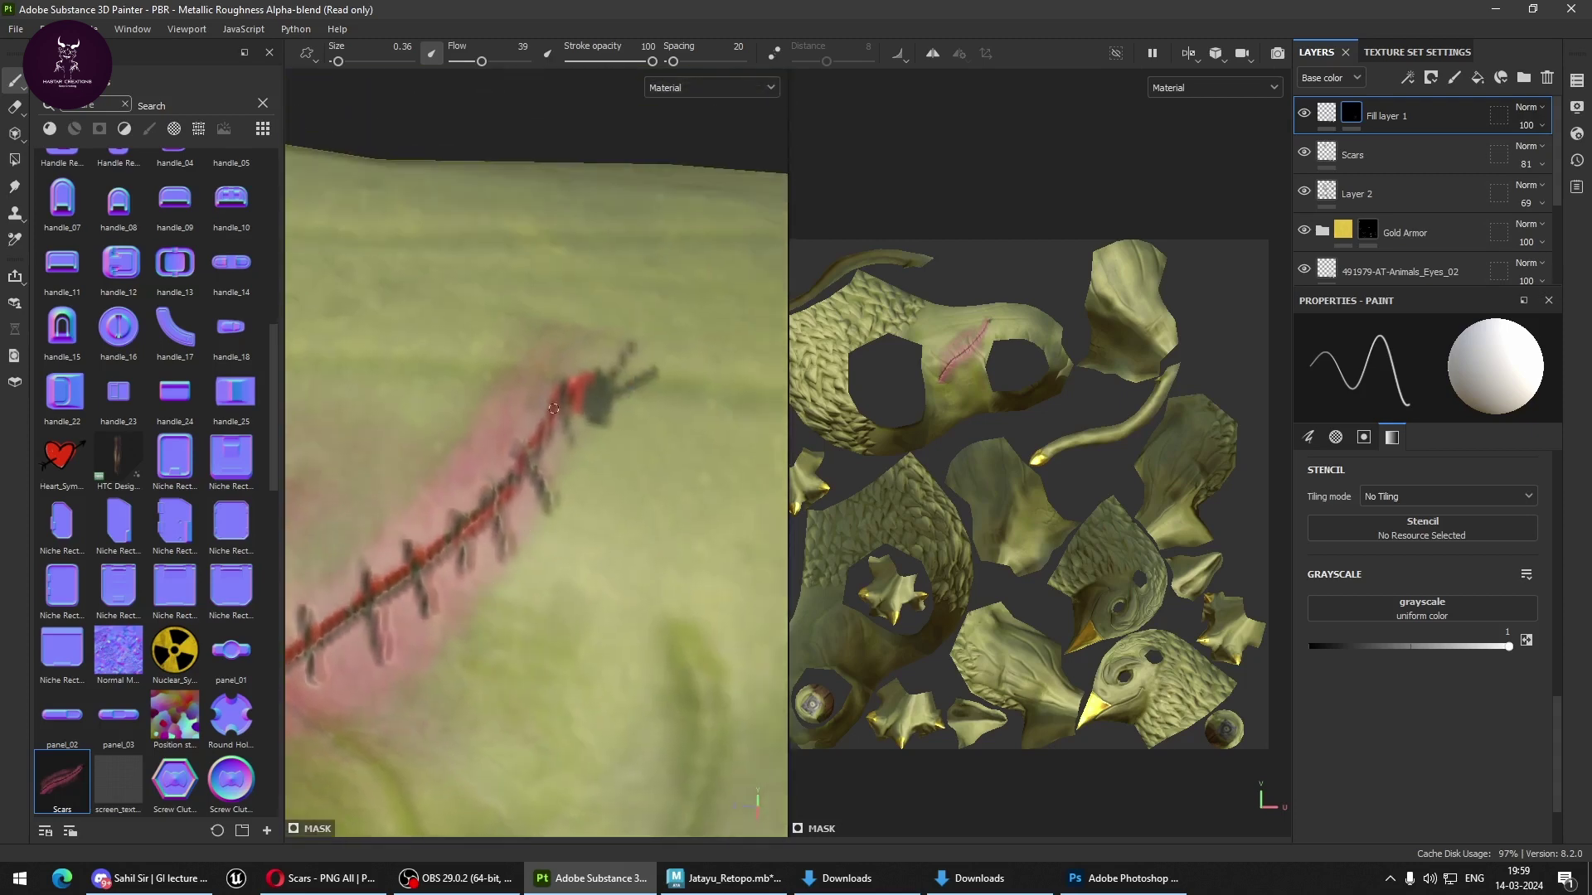
alt+right_drag(553, 392, 695, 569)
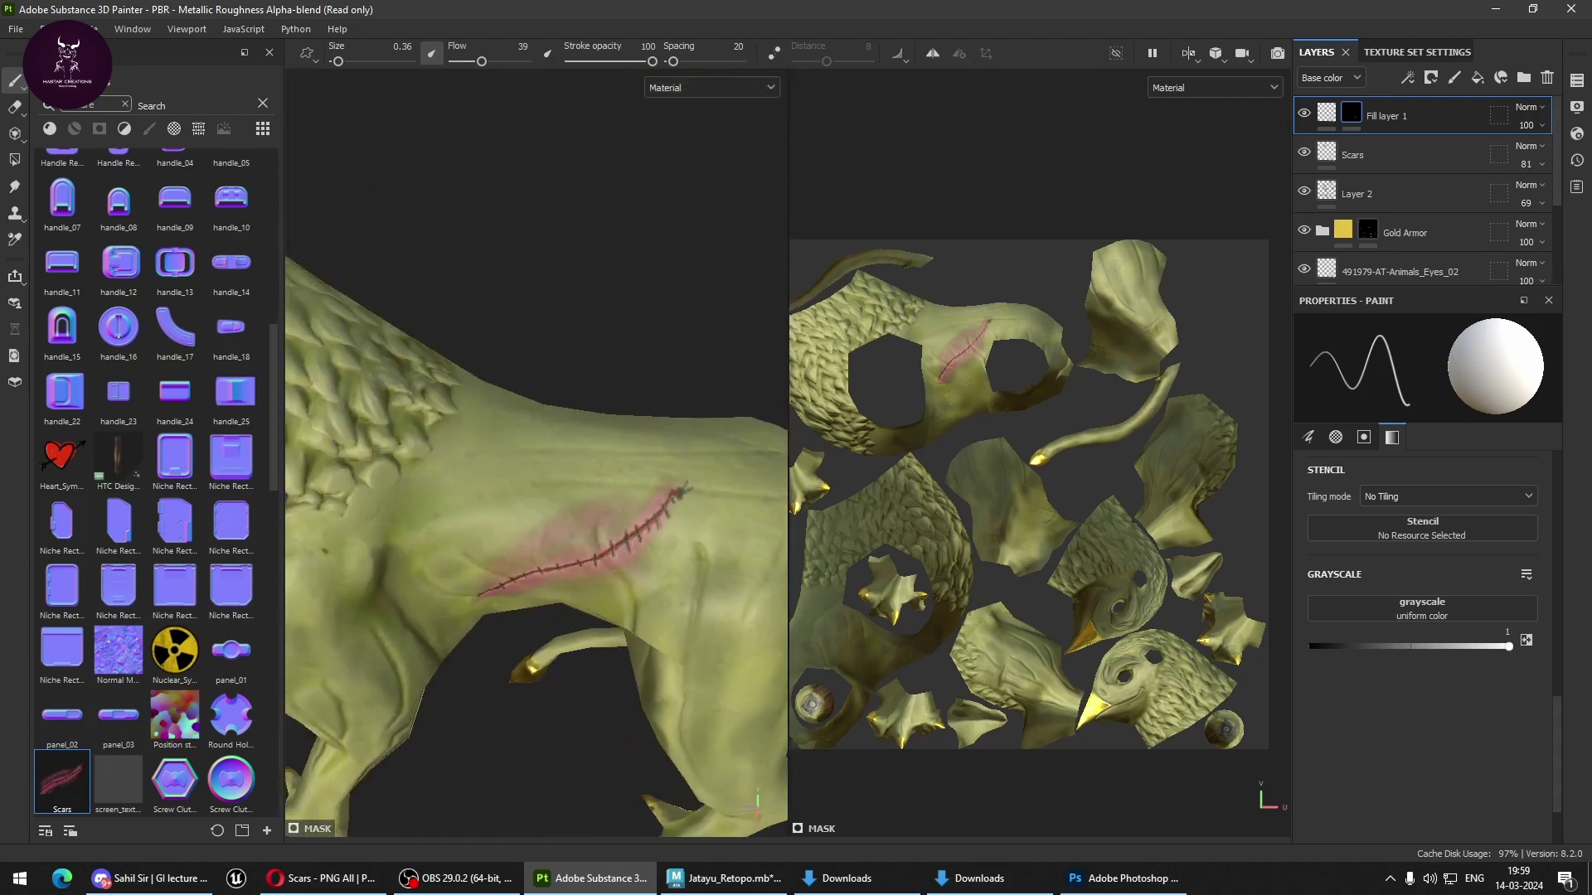
Orbit to face the creature's head and drag Heart_Symbol from the shelf over the model.
mouse_move(695, 569)
alt+mouse_down()
mouse_move(592, 412)
mouse_move(464, 518)
mouse_move(384, 517)
alt+mouse_up()
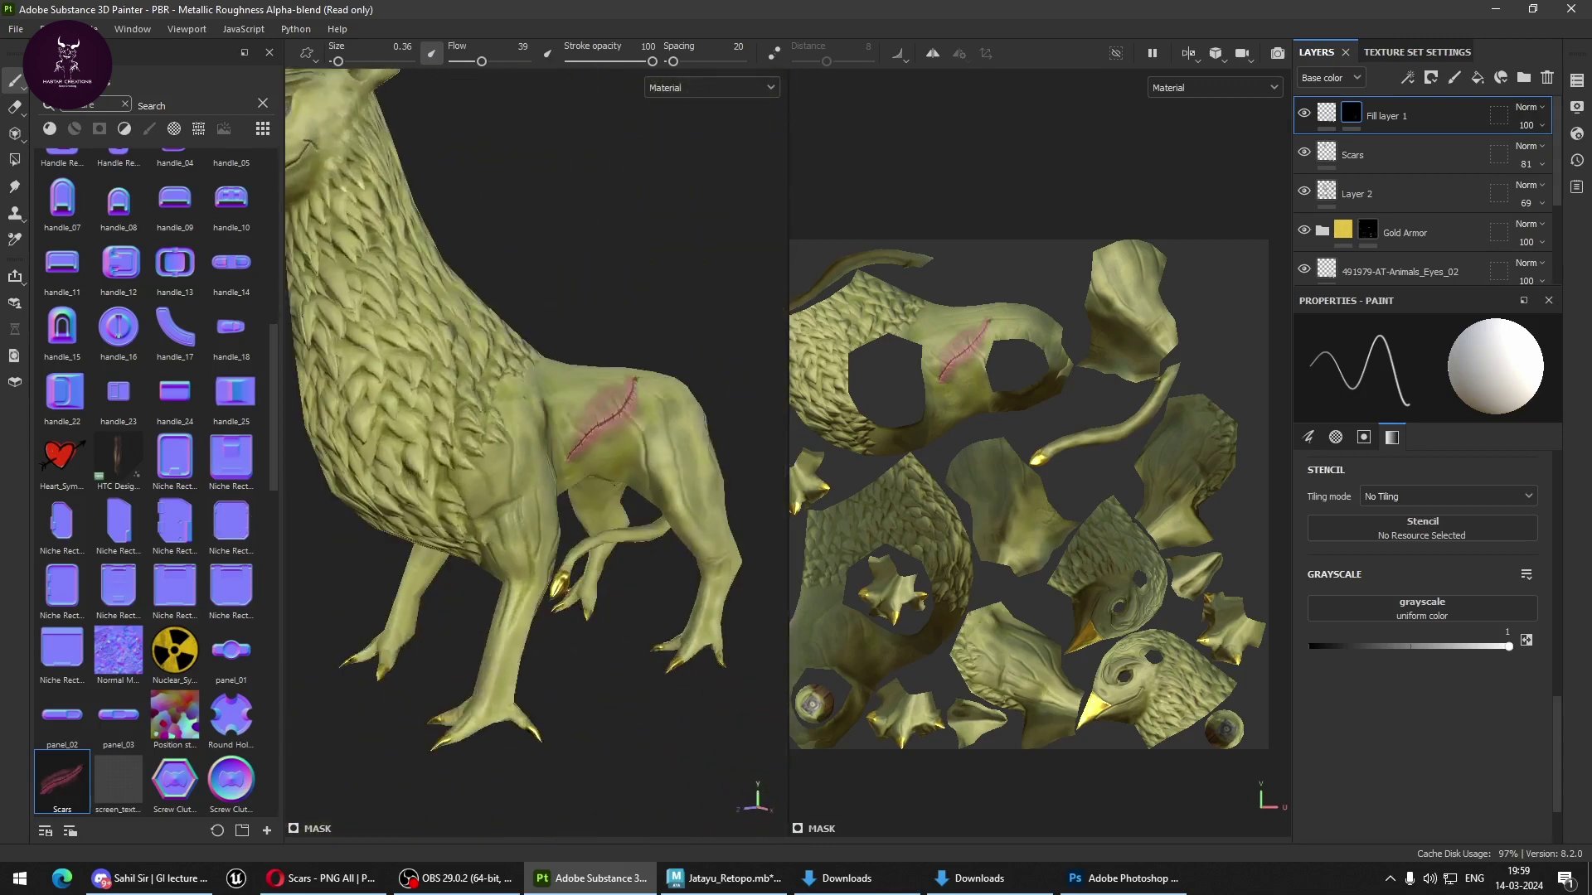
mouse_move(62, 464)
mouse_down()
mouse_move(425, 446)
mouse_move(290, 226)
mouse_up()
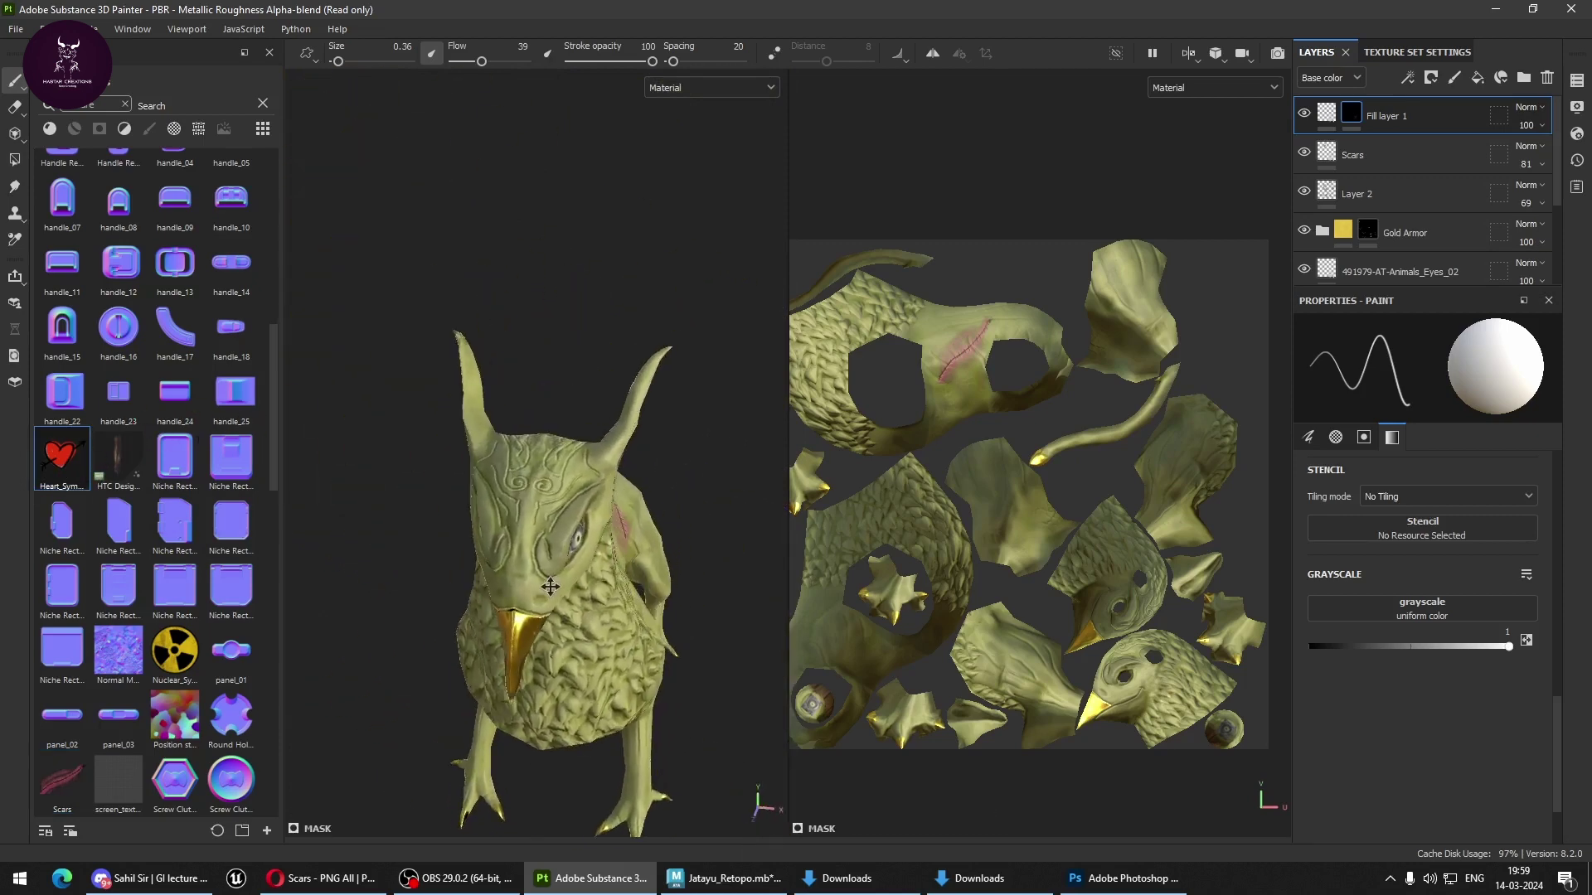
mouse_move(61, 457)
mouse_down()
mouse_move(184, 452)
mouse_move(511, 596)
mouse_up()
Drop the heart onto Base color as a new fill layer with Projection Depth 1.
click(539, 631)
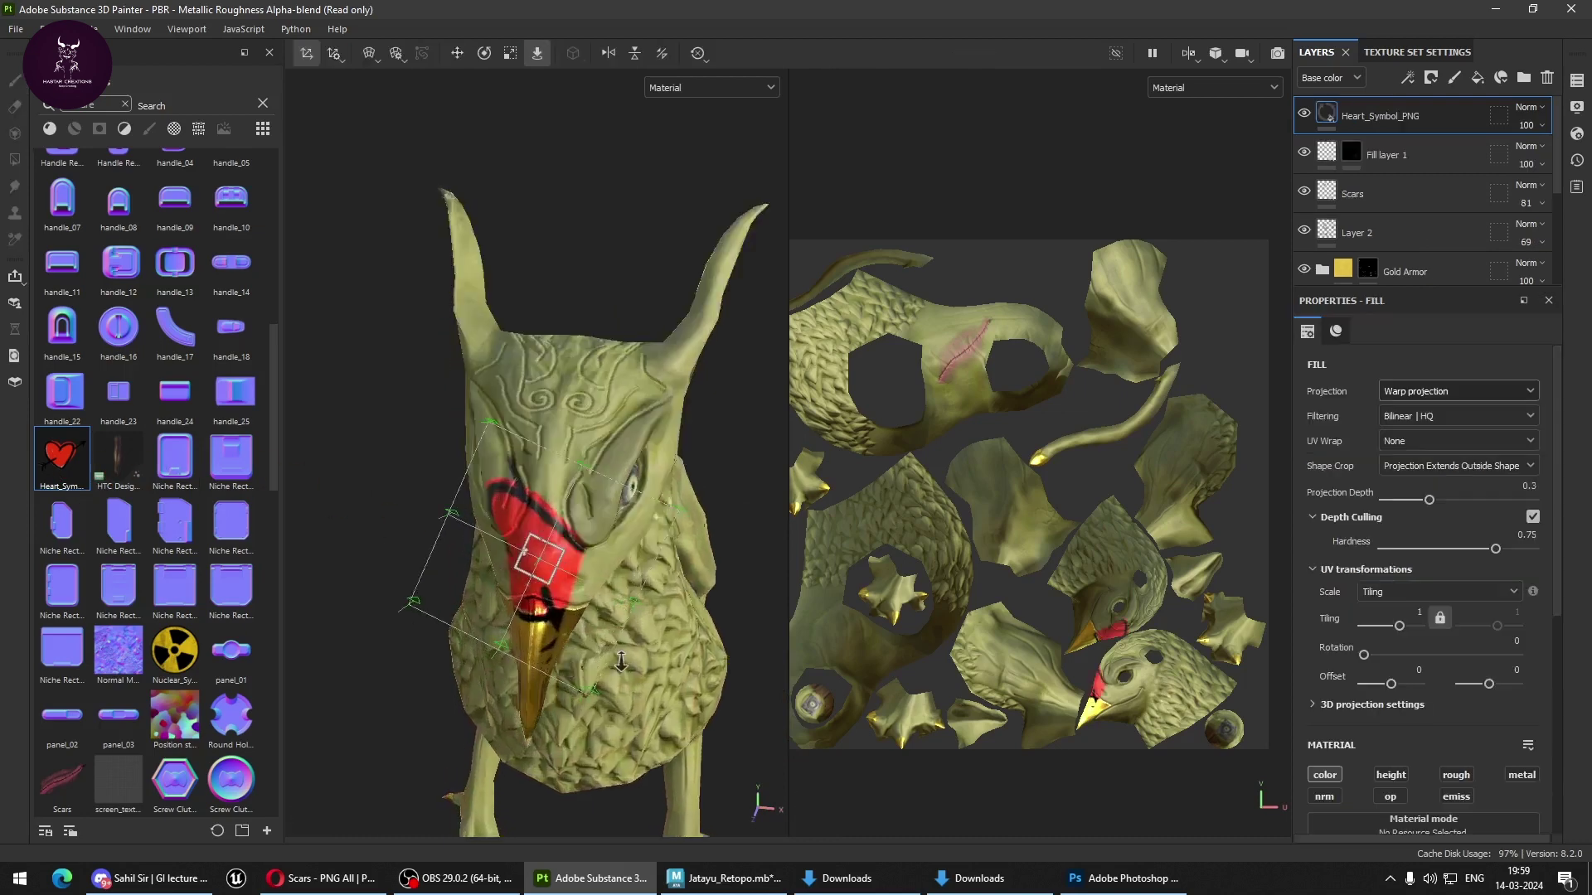
scroll(655, 529, up, 5)
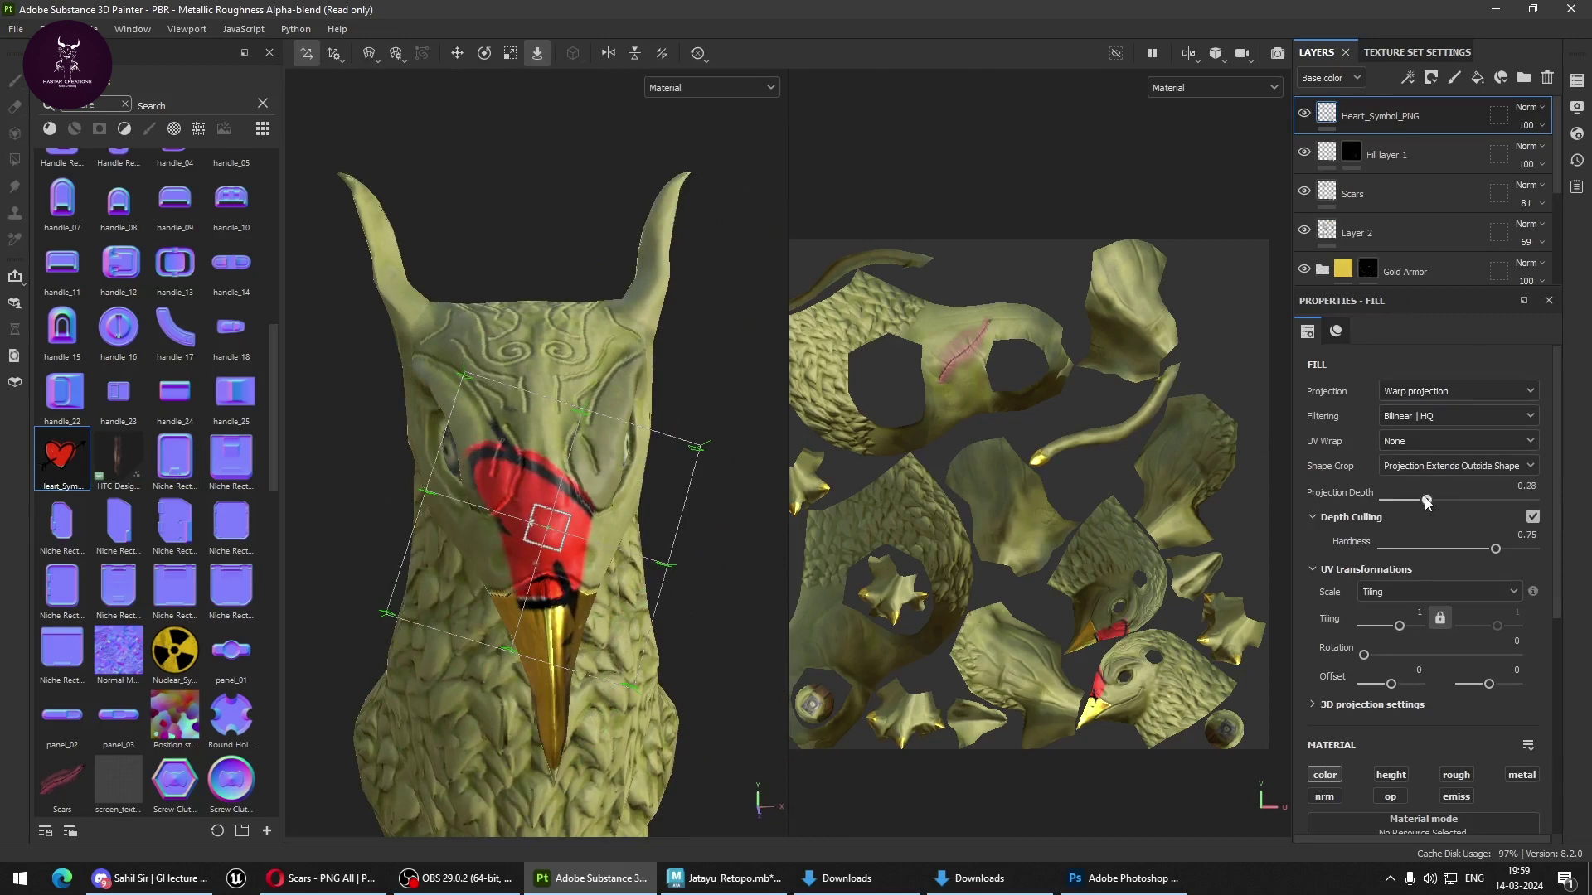
drag(1428, 502, 1533, 500)
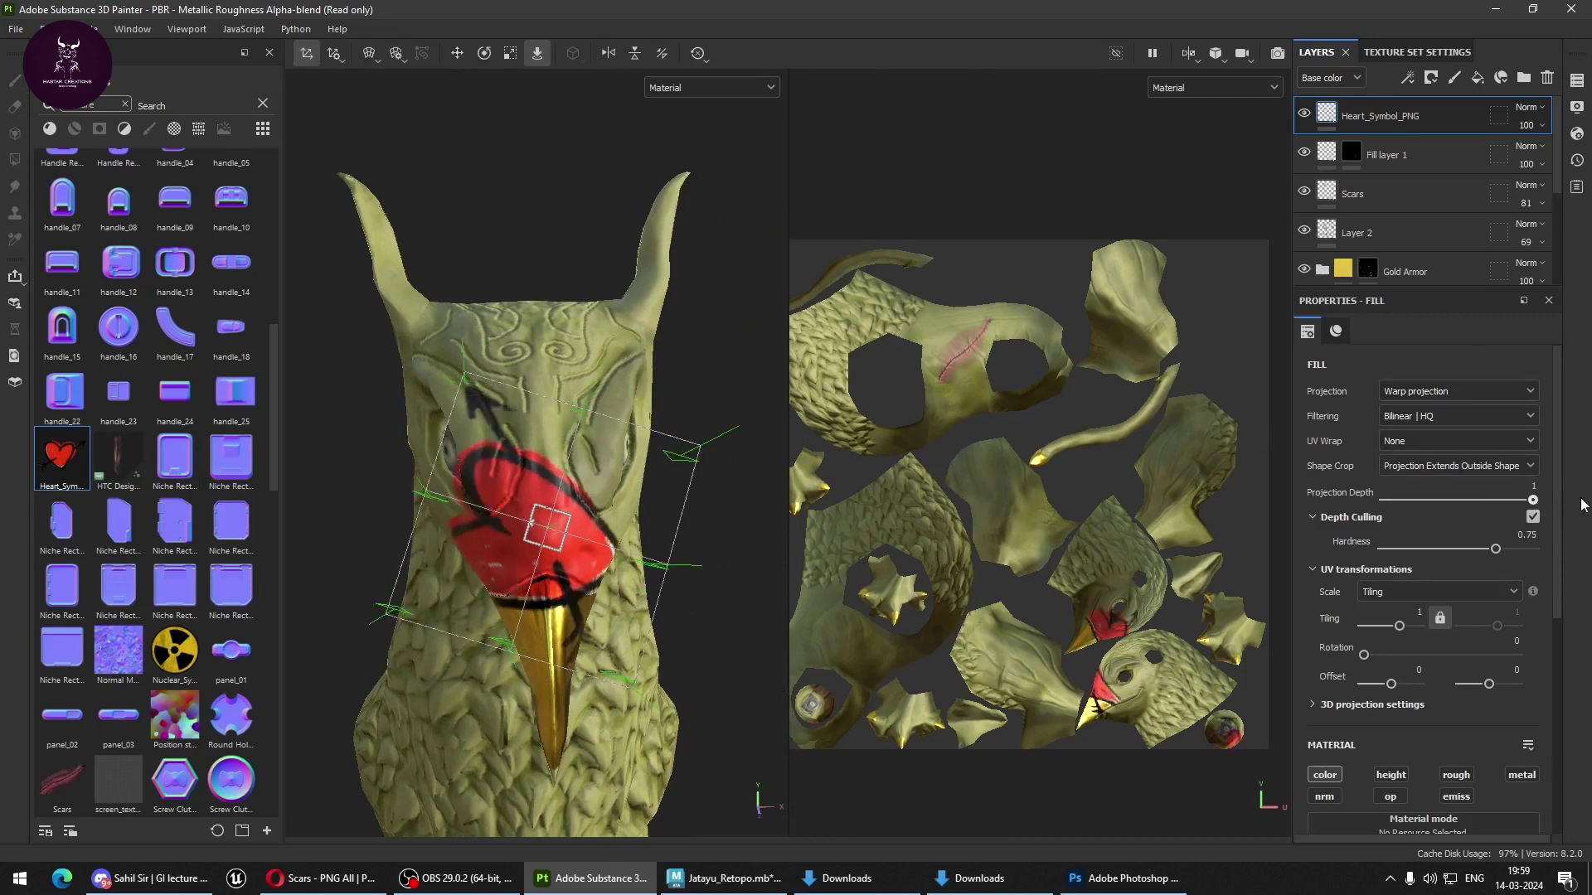
Try UV projection, then set the heart fill to Fill (Match per UV Tile).
click(1475, 393)
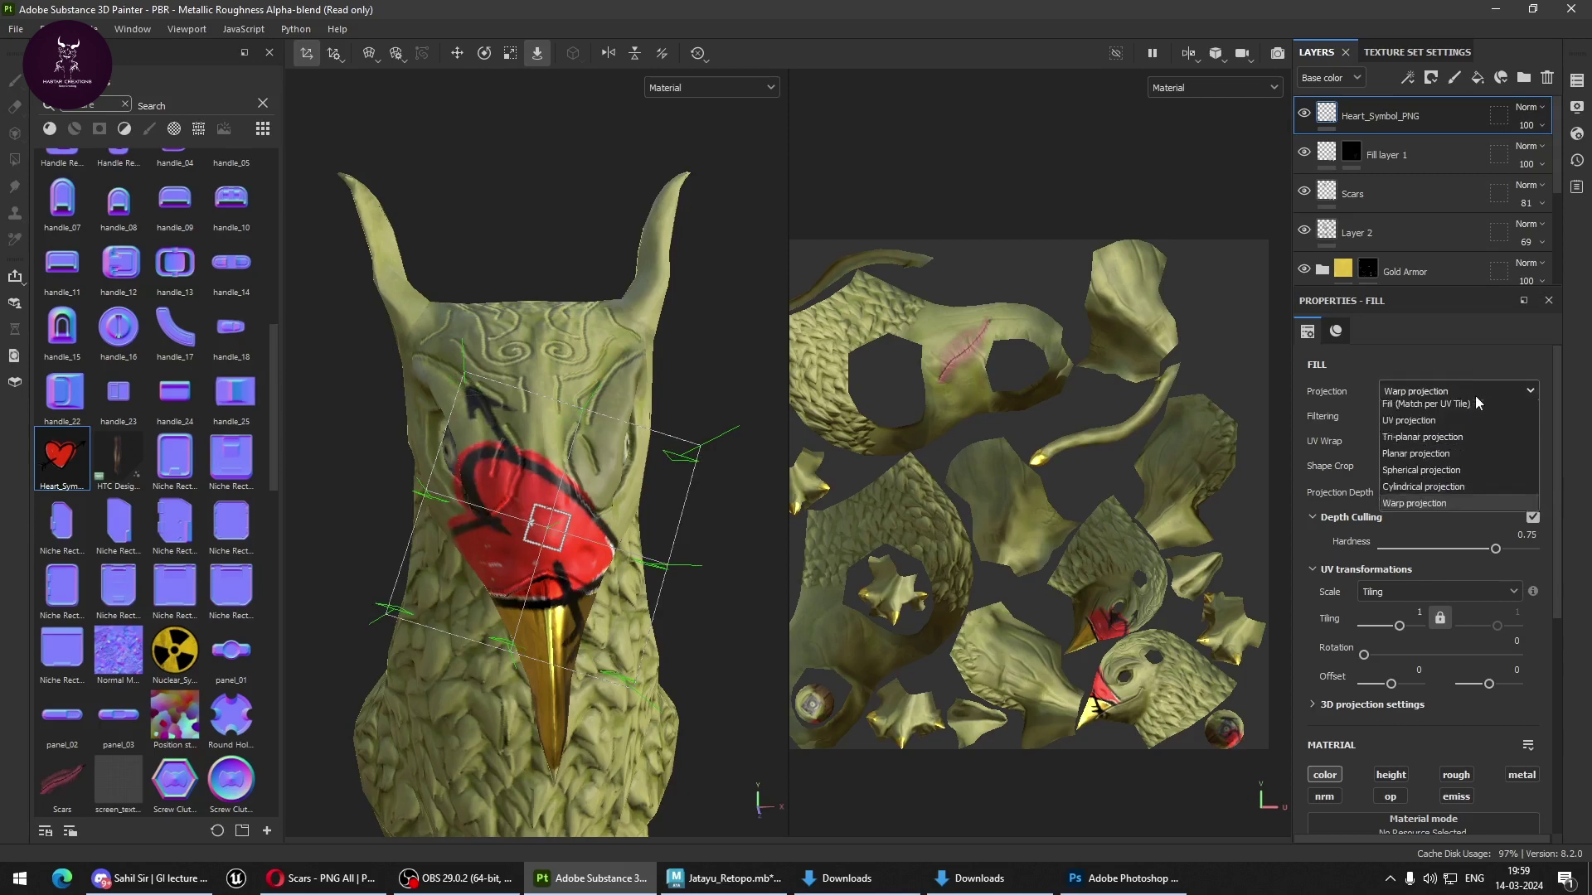
click(1415, 423)
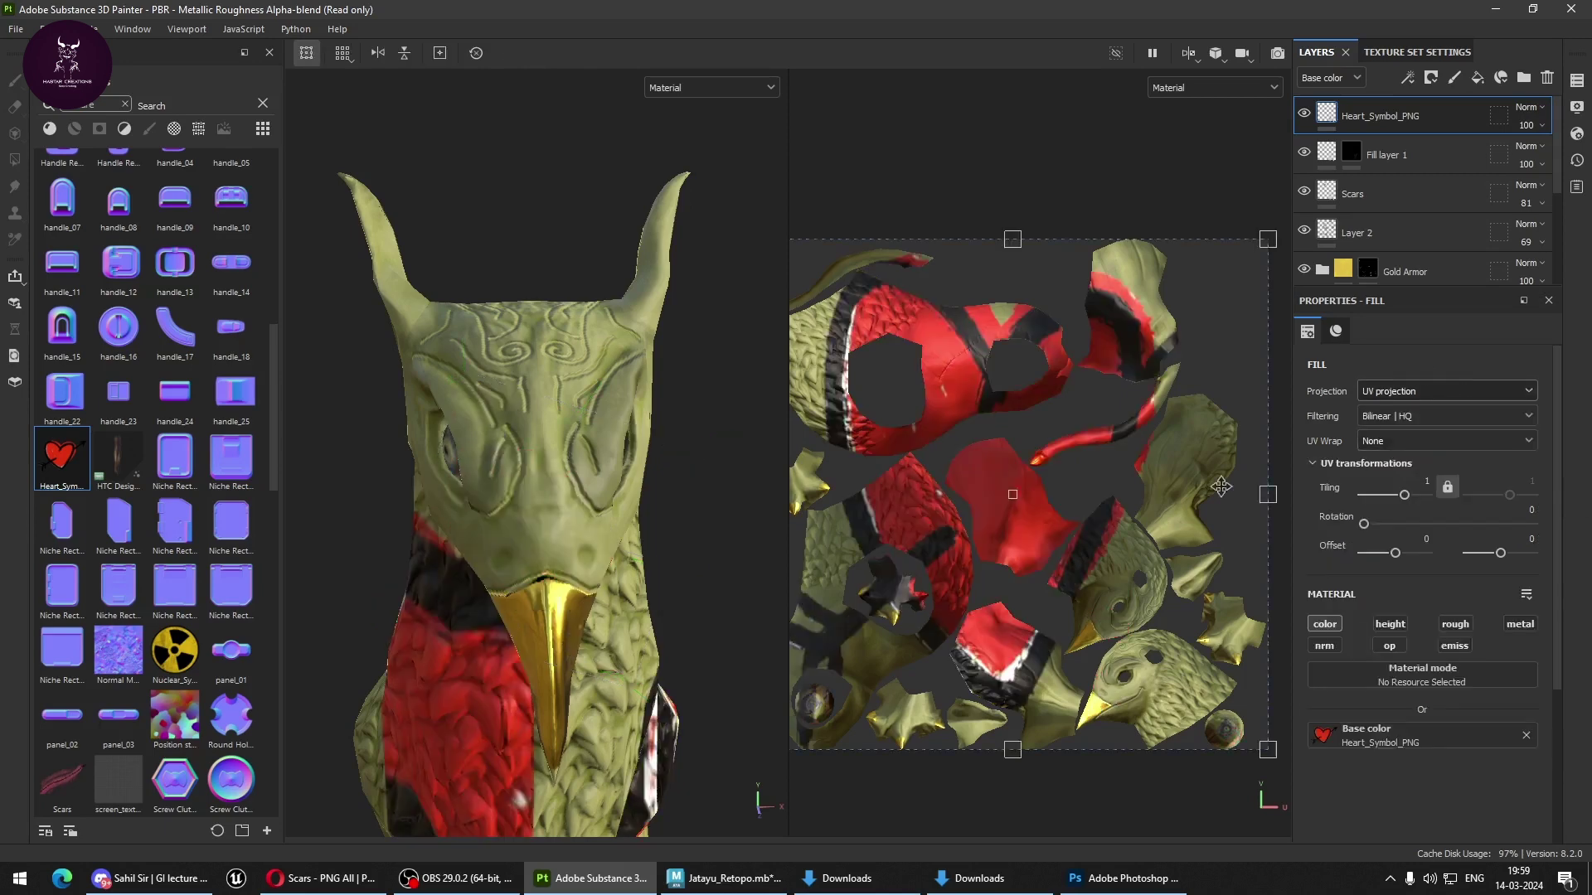
mouse_move(764, 514)
alt+mouse_down()
mouse_move(655, 224)
mouse_move(679, 424)
mouse_move(401, 526)
mouse_move(531, 548)
mouse_move(529, 515)
mouse_move(423, 662)
mouse_move(497, 580)
mouse_move(630, 572)
alt+mouse_up()
mouse_move(1267, 749)
mouse_down()
mouse_move(1109, 578)
mouse_move(953, 369)
mouse_move(850, 336)
mouse_move(1186, 589)
mouse_move(1158, 674)
mouse_move(1132, 677)
mouse_move(1153, 664)
mouse_up()
click(1393, 388)
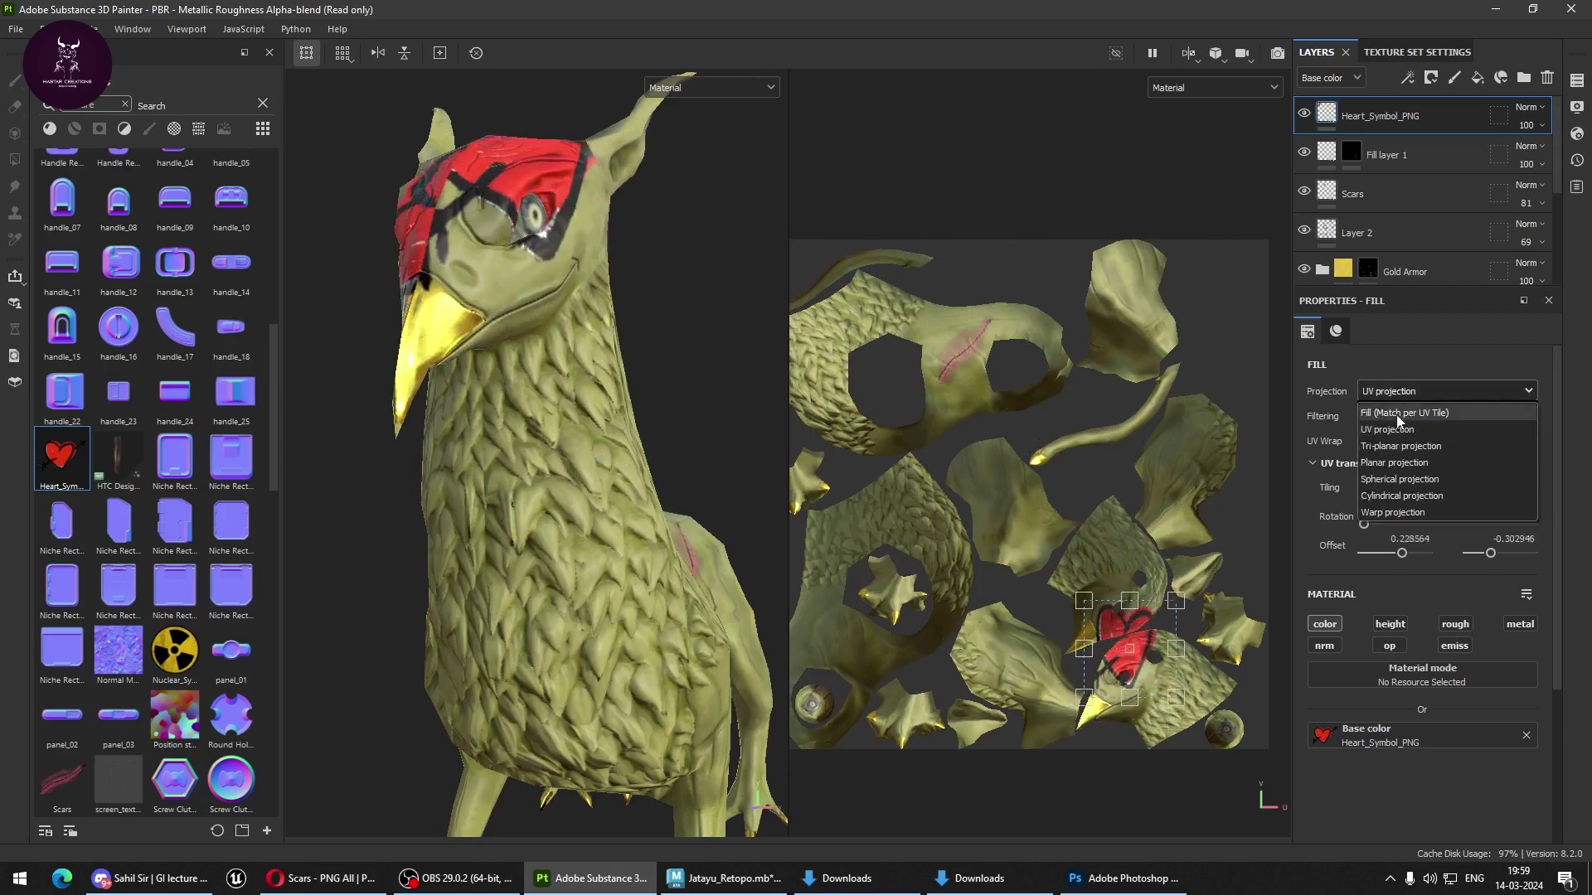
click(1396, 413)
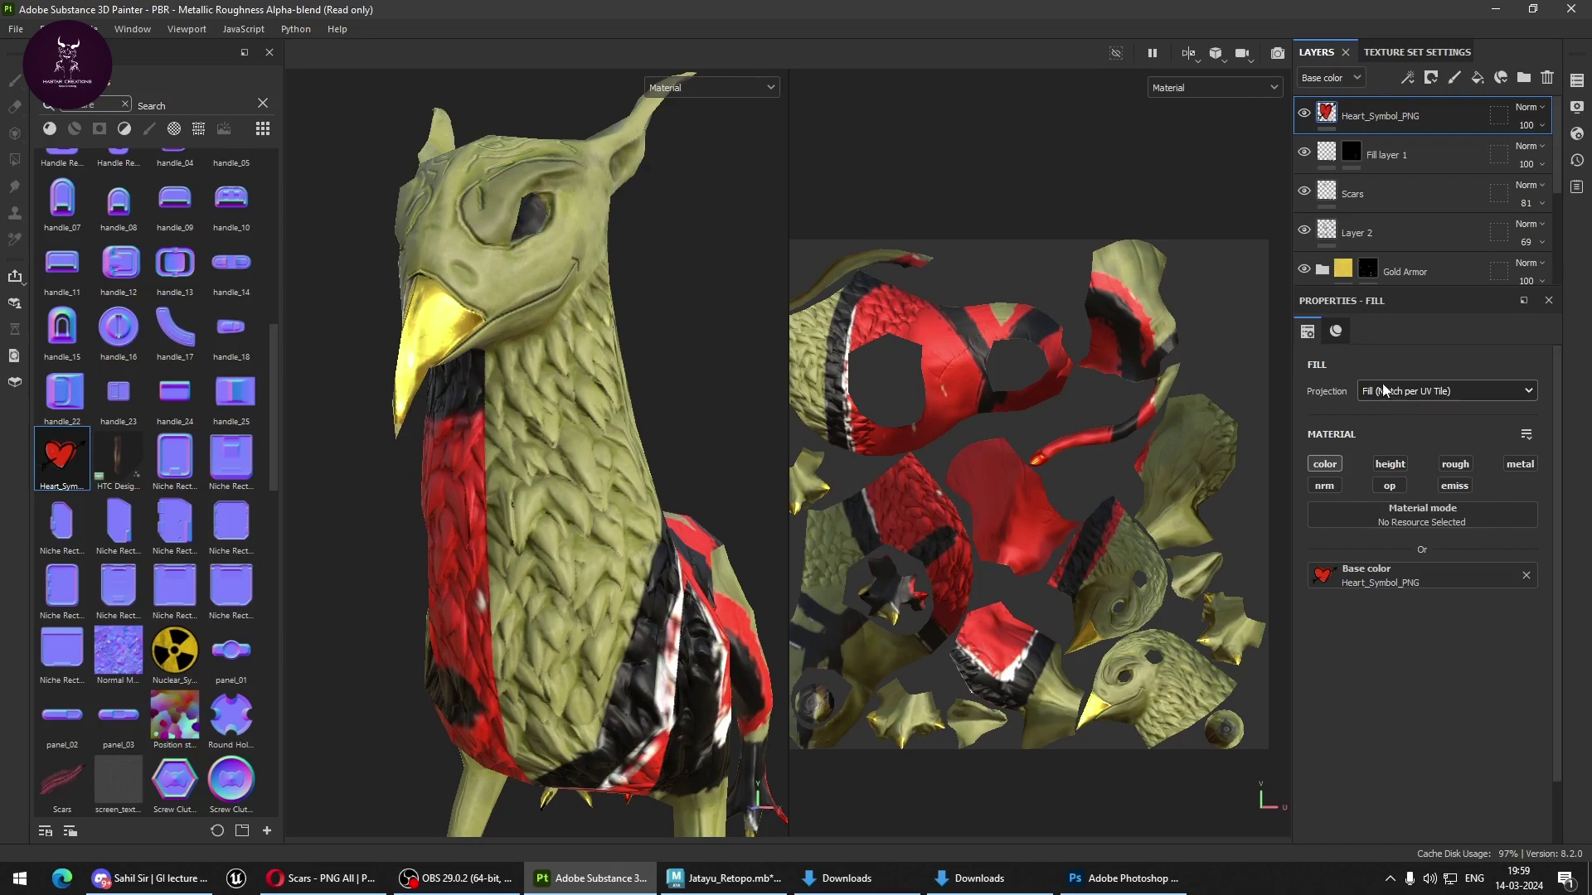
Switch the heart fill to Tri-planar projection and raise Tiling to about 3.47.
click(1377, 397)
click(1380, 441)
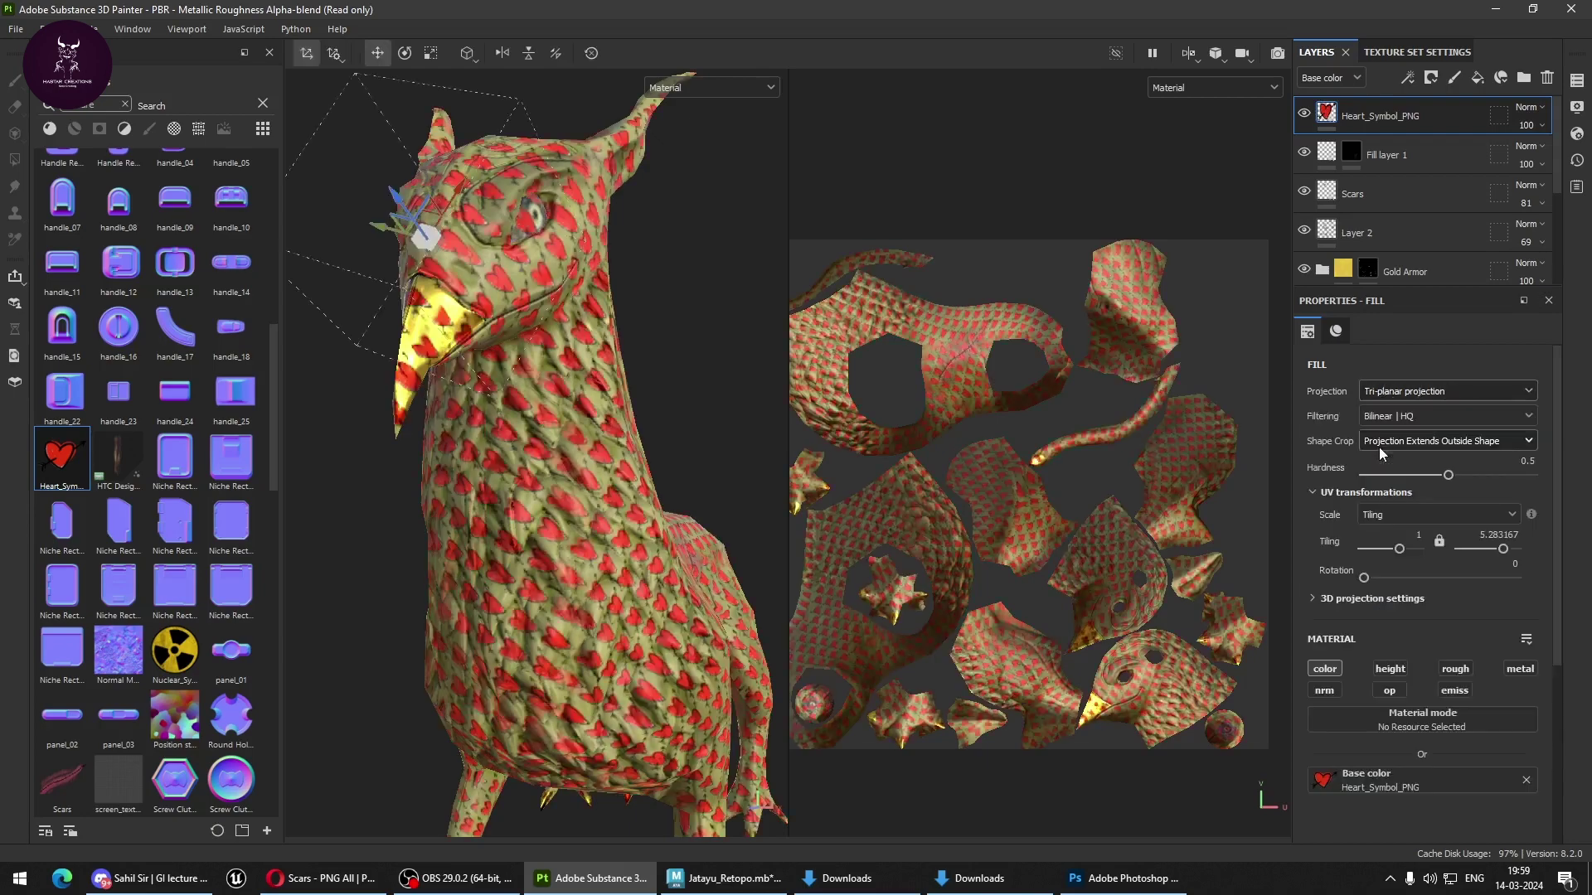
mouse_move(610, 357)
alt+mouse_down()
mouse_move(660, 381)
mouse_move(719, 489)
mouse_move(746, 497)
mouse_move(687, 454)
mouse_move(631, 505)
alt+mouse_up()
scroll(793, 539, up, 3)
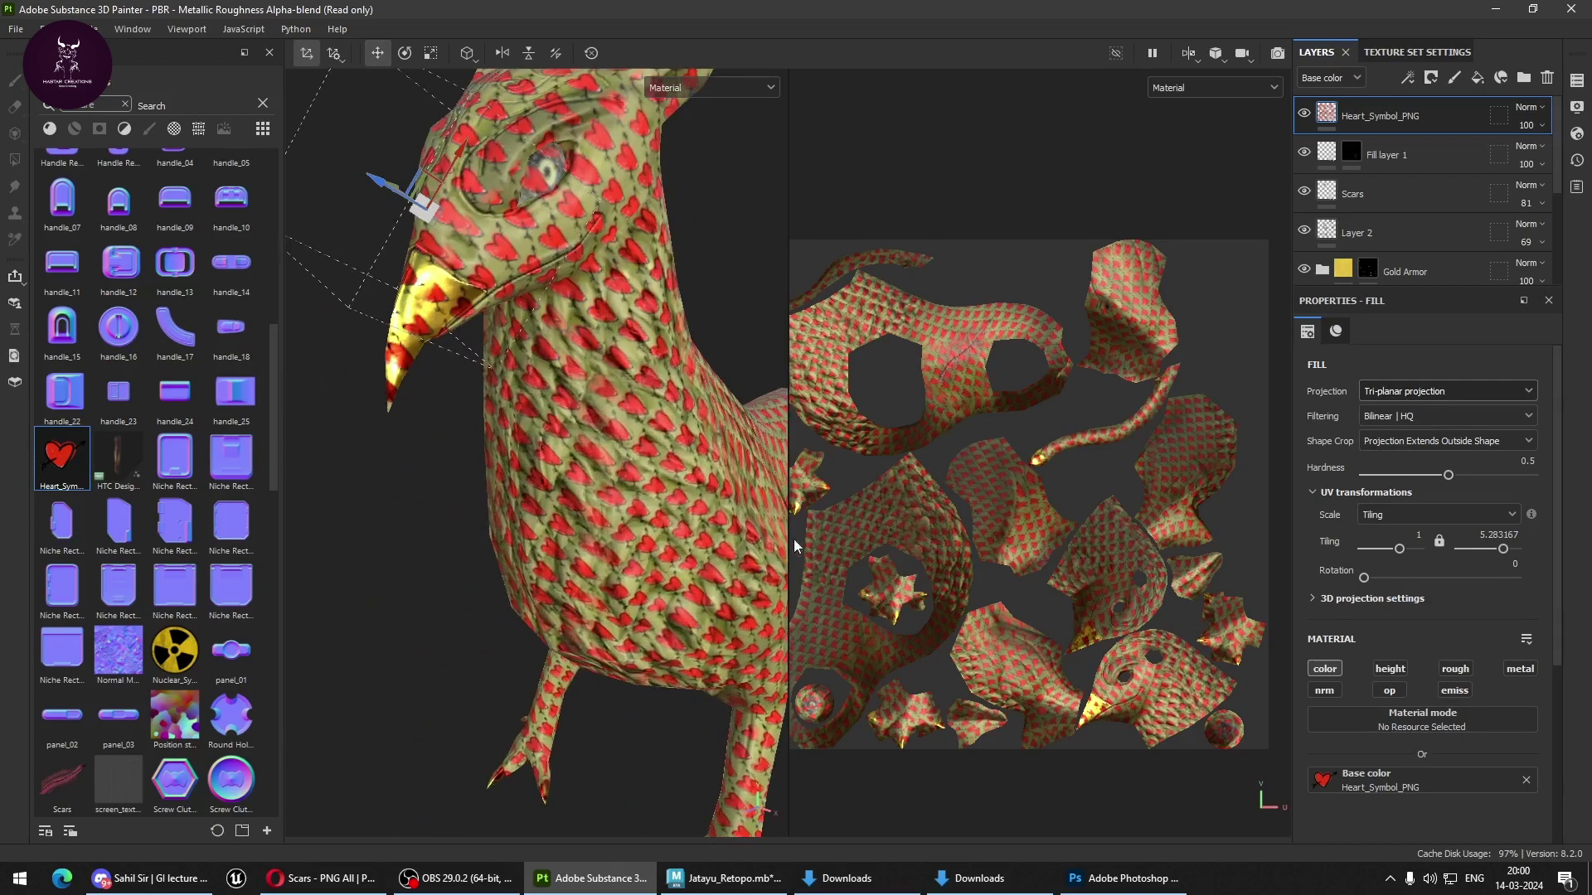
scroll(757, 584, up, 3)
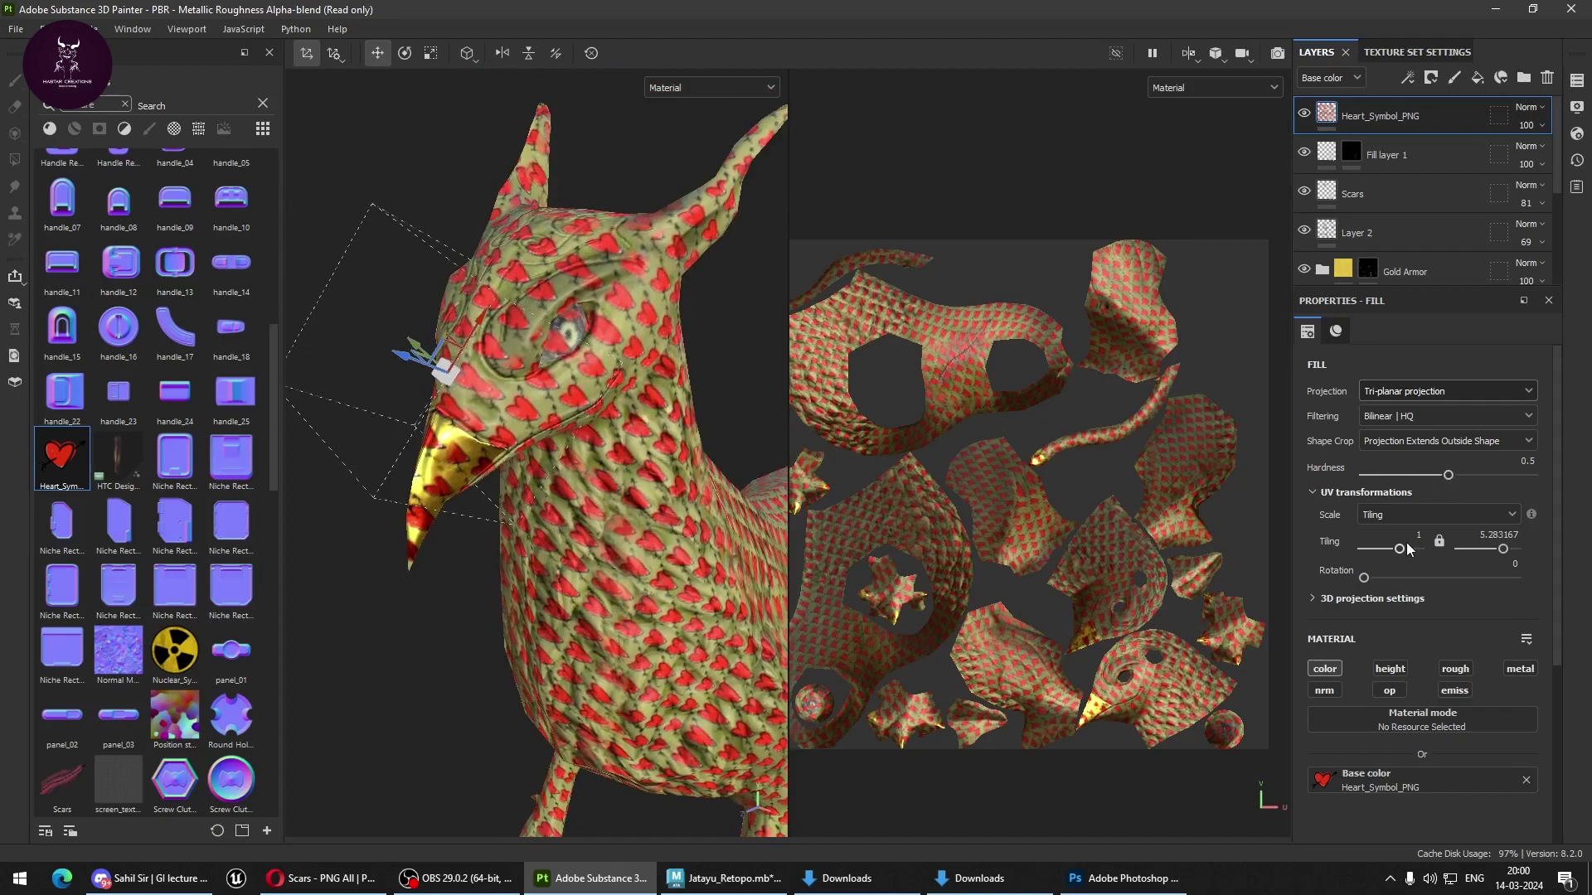
drag(1399, 550, 1407, 550)
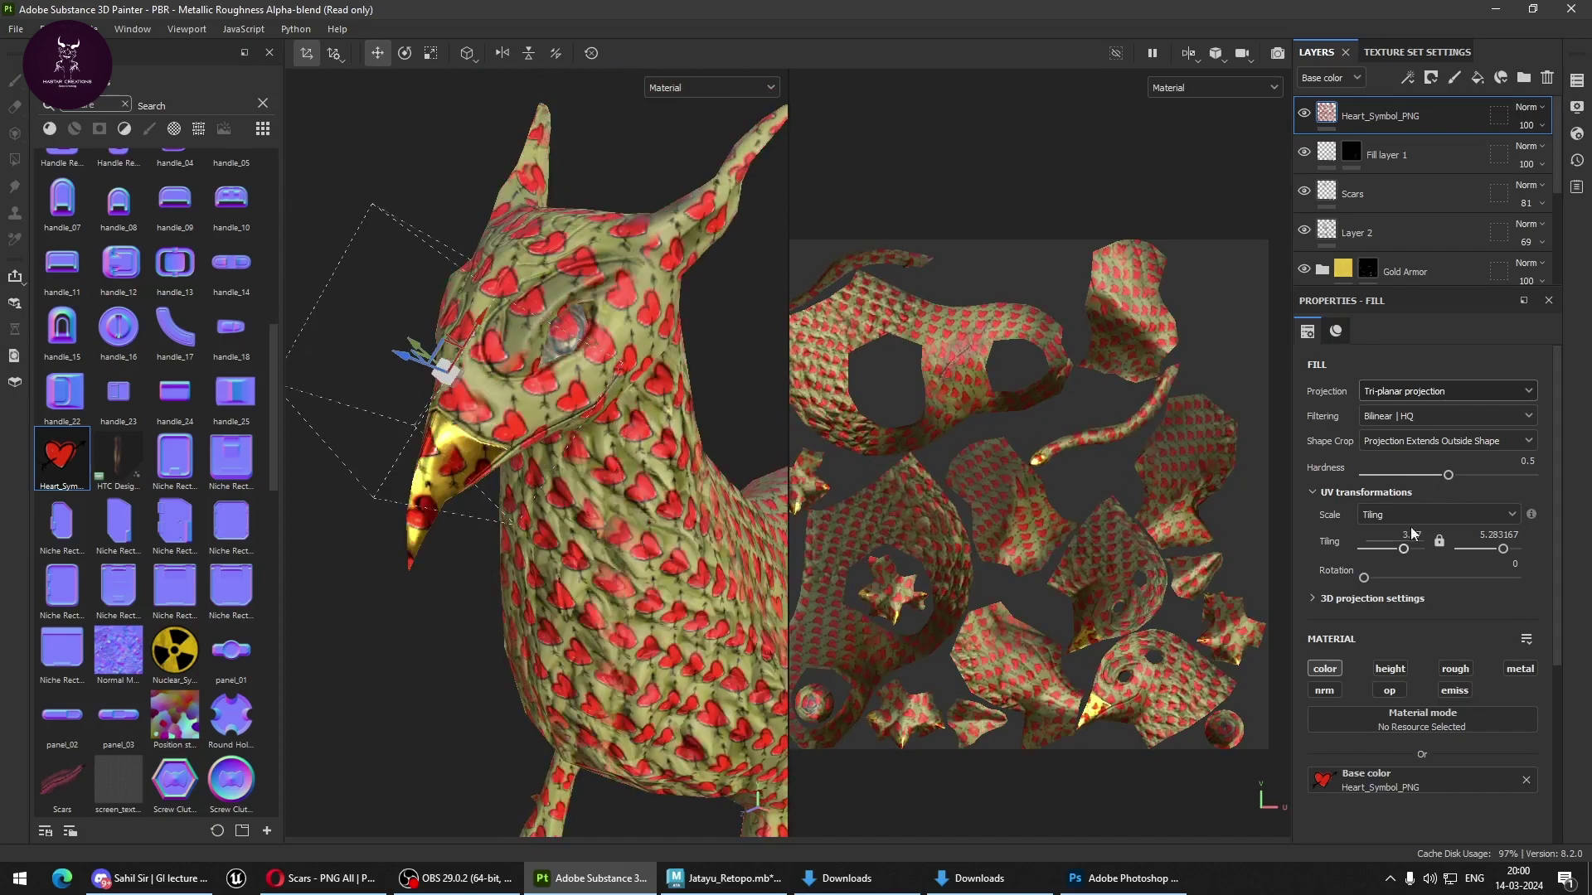
Try the Filtering options, keep Tiling scale mode, and leave filtering on Bilinear | HQ.
click(1427, 442)
click(1423, 416)
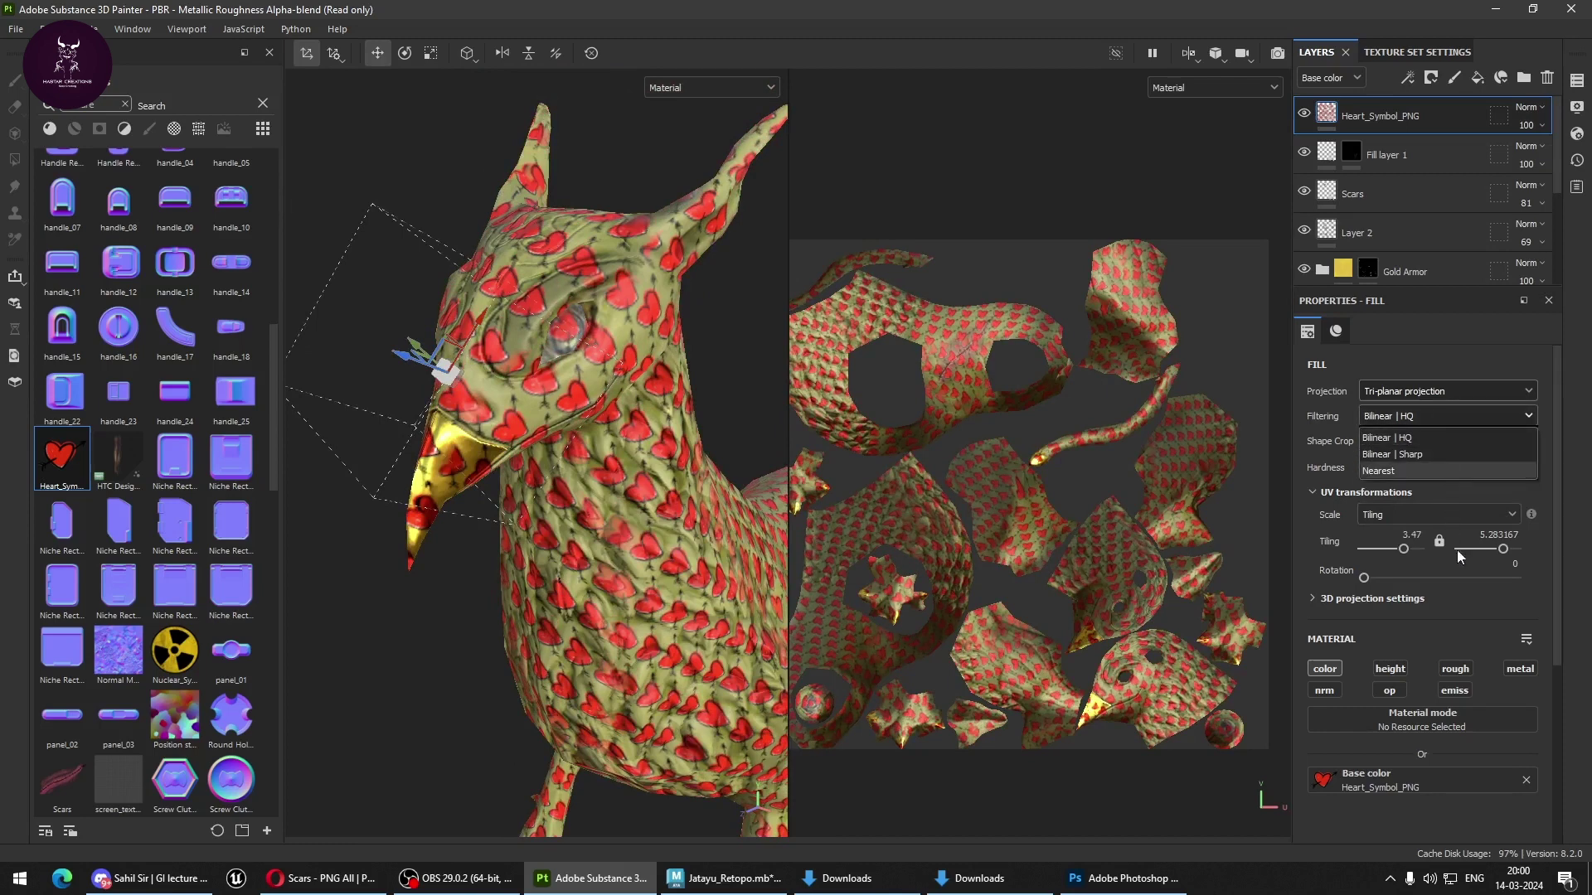
click(1486, 590)
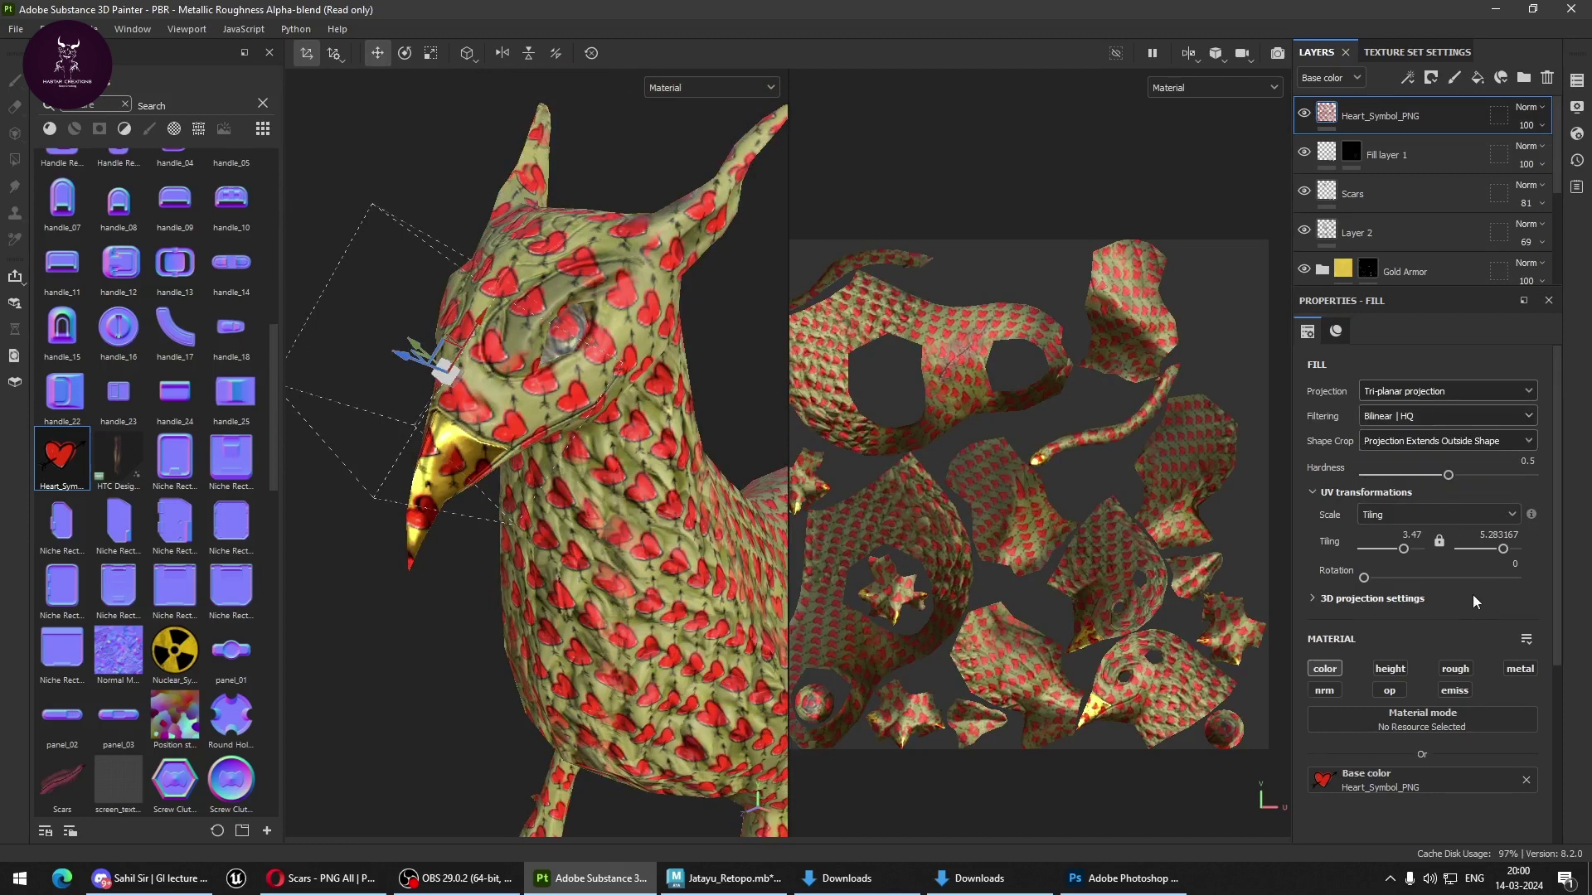
click(1451, 516)
click(1451, 508)
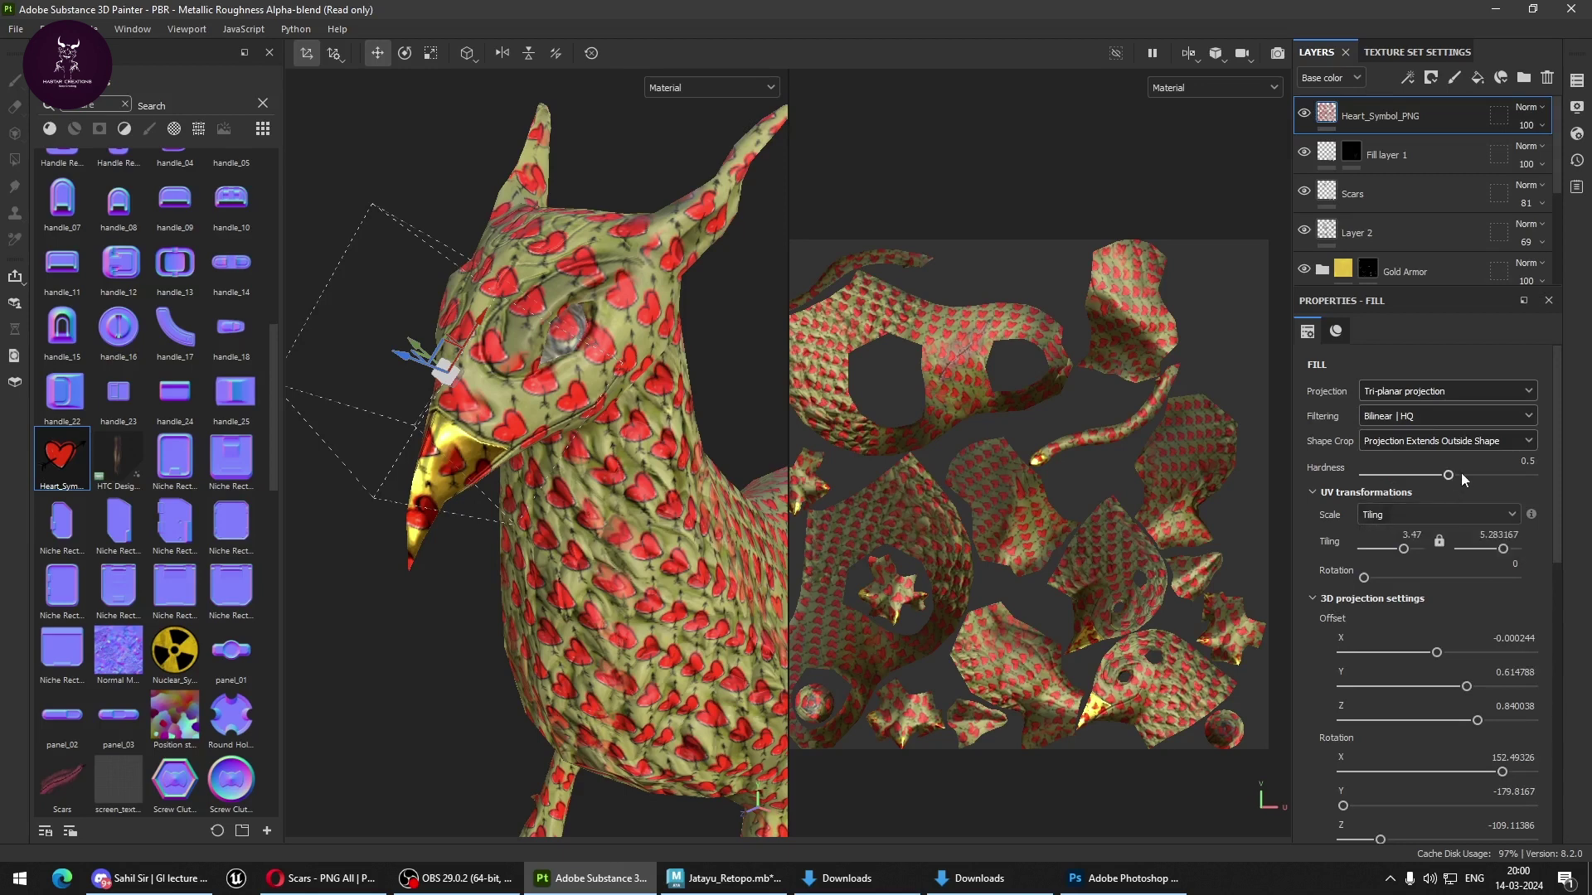
click(1439, 419)
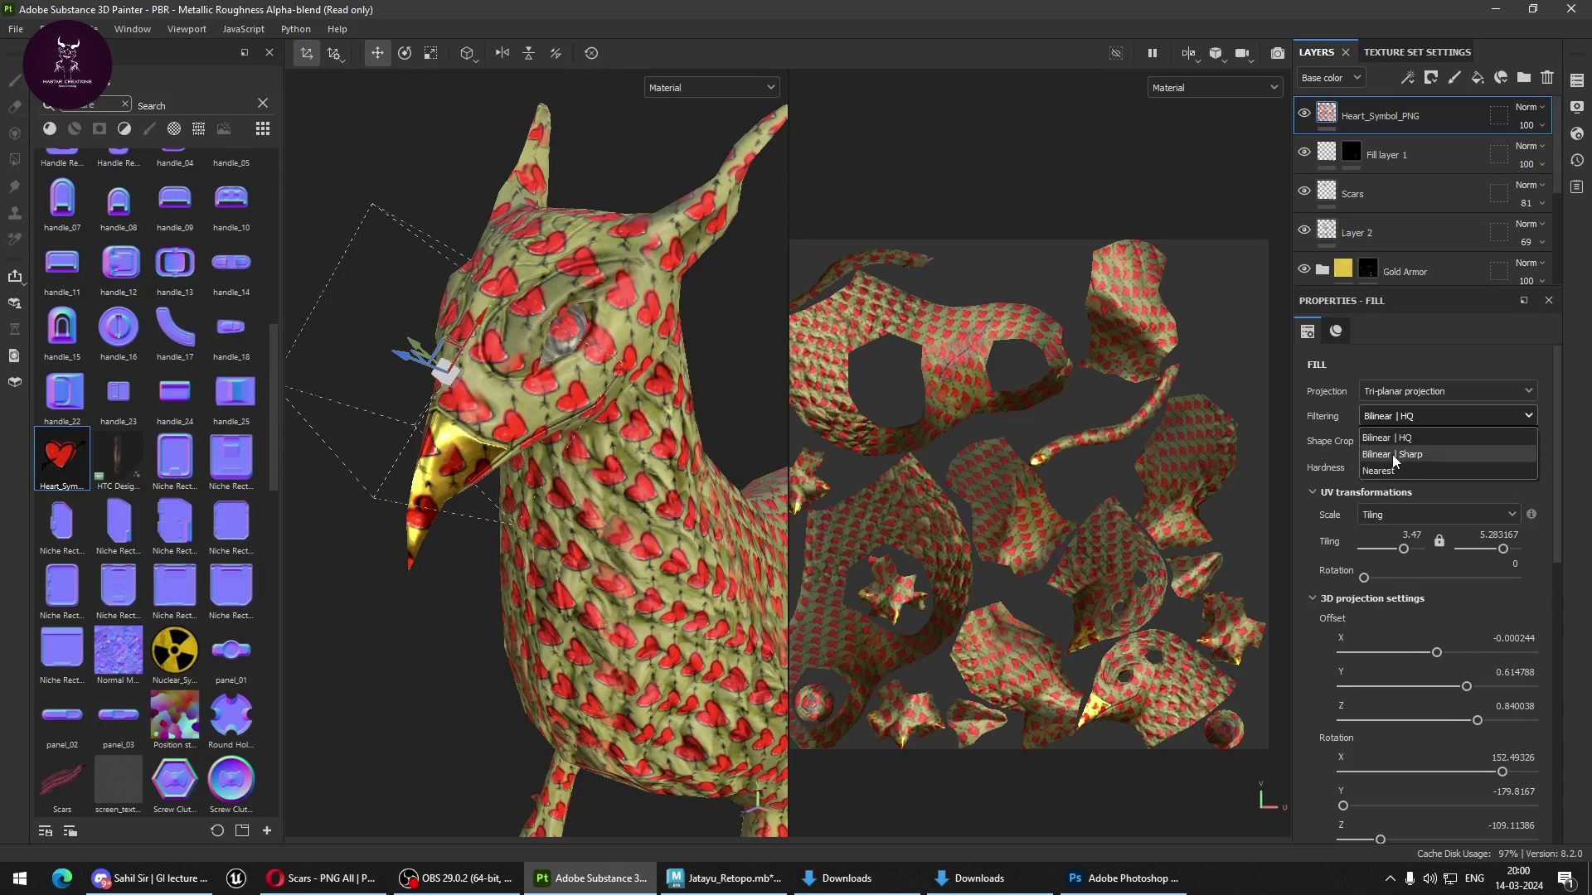
click(1392, 454)
click(1411, 419)
click(1388, 469)
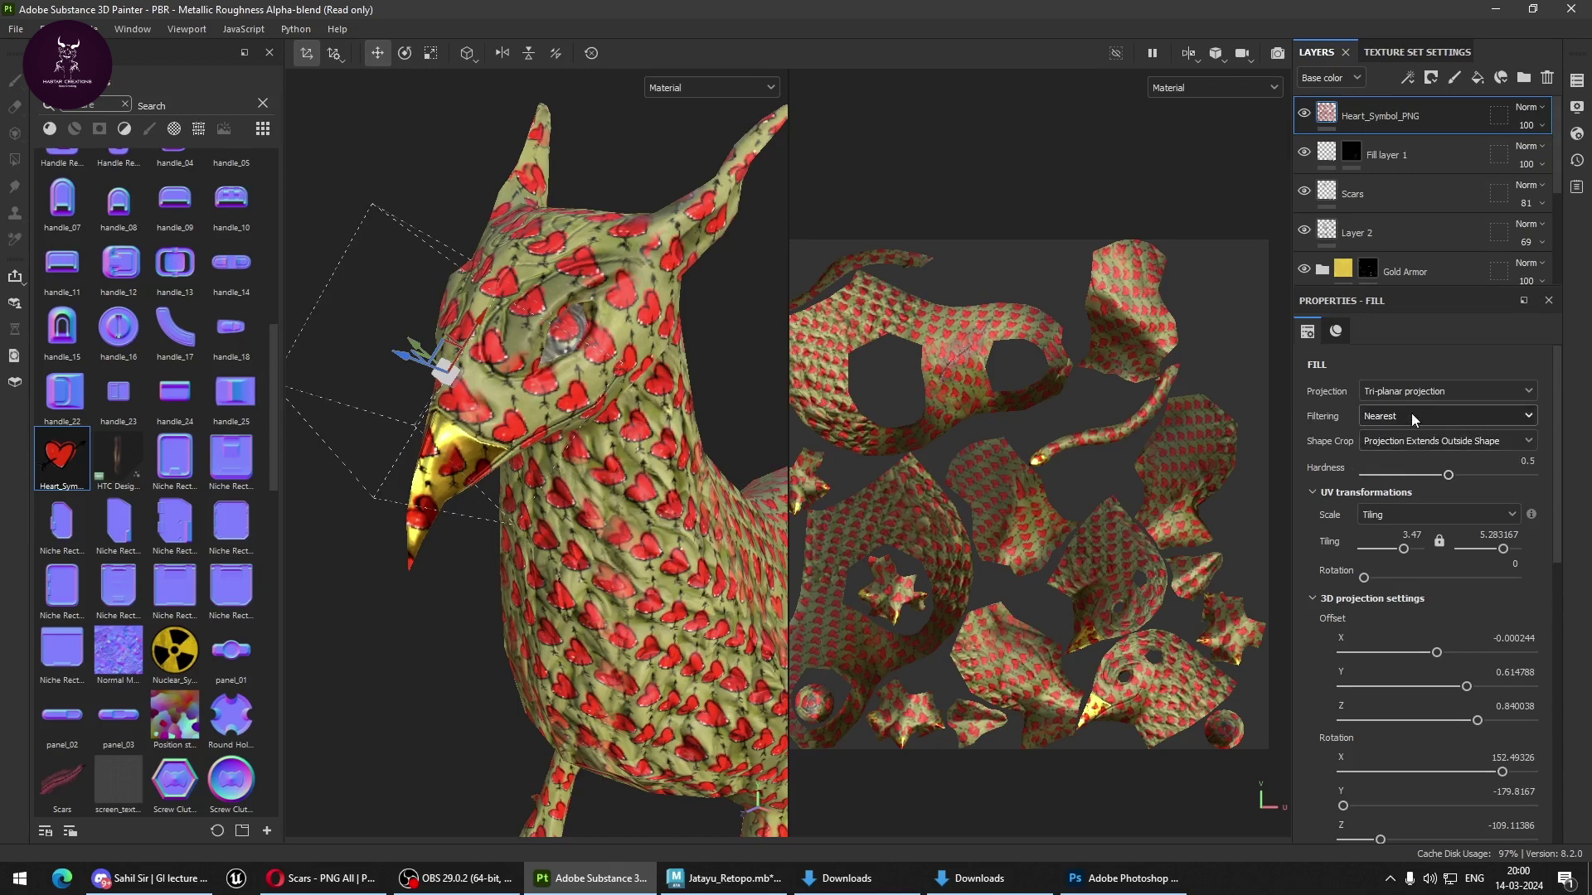
click(1411, 413)
click(1429, 441)
Crop the heart fill to its projection shape and set tiling to 2.29 by -2.84.
click(1410, 461)
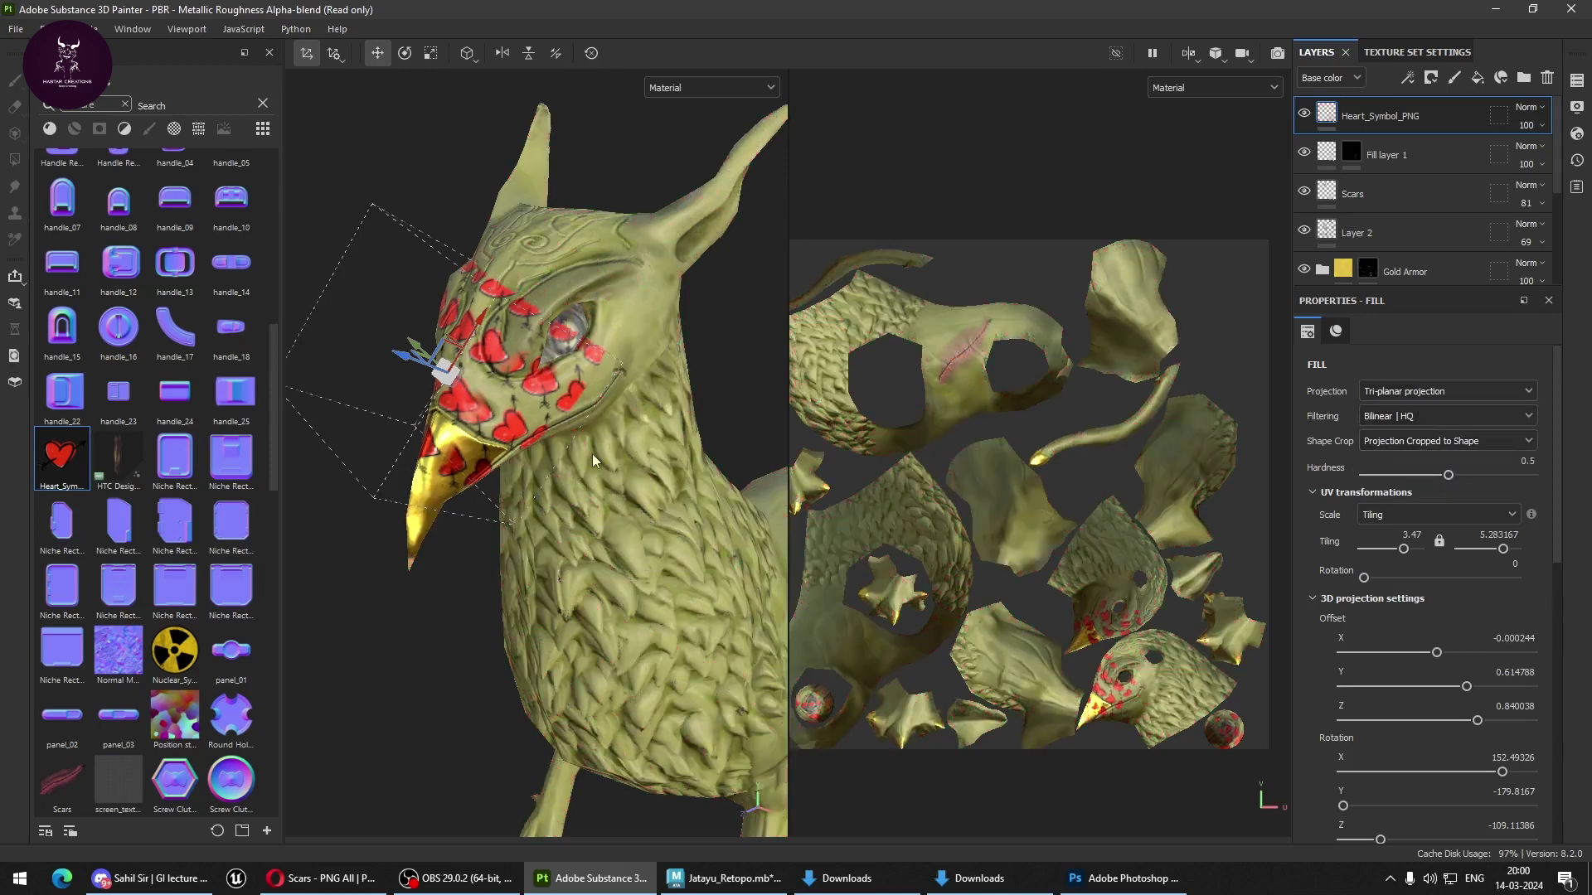
alt+drag(592, 454, 675, 475)
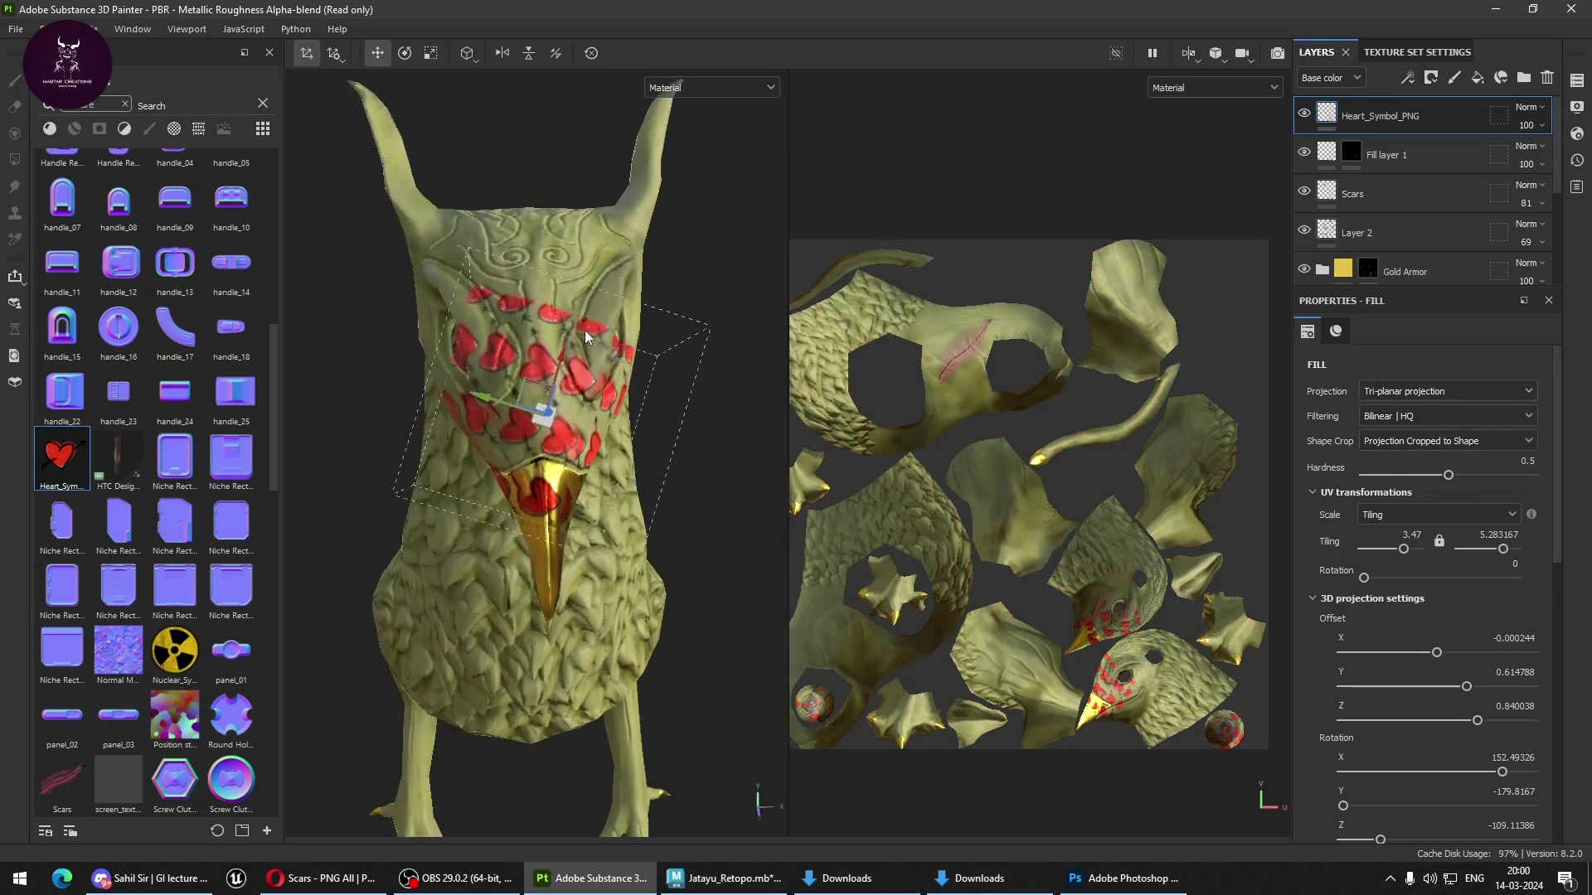
drag(1403, 549, 1401, 550)
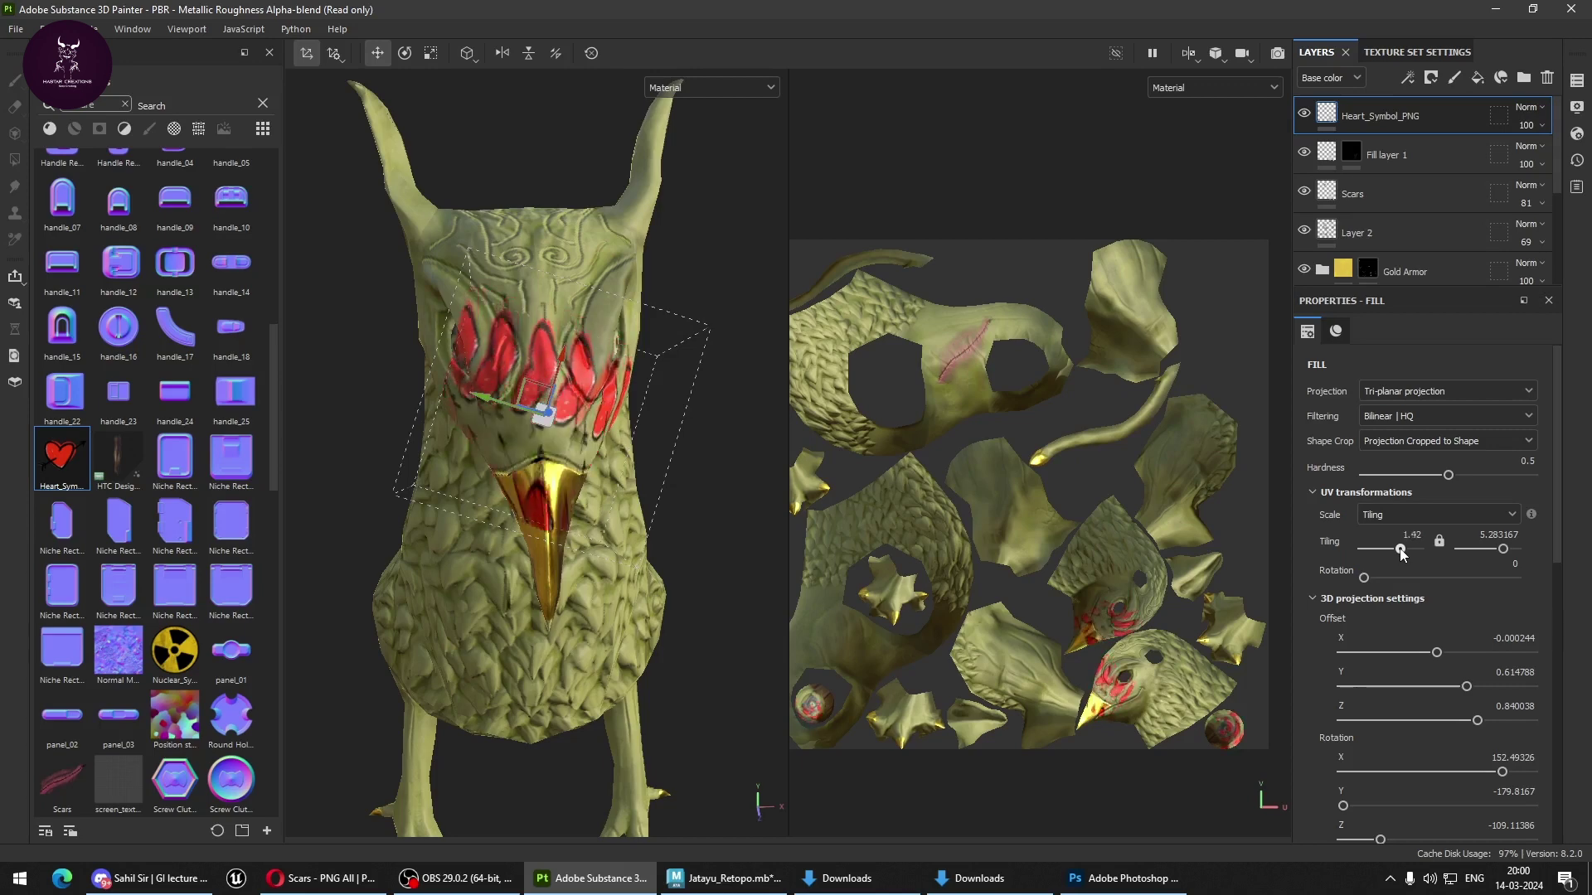
drag(1497, 552, 1501, 551)
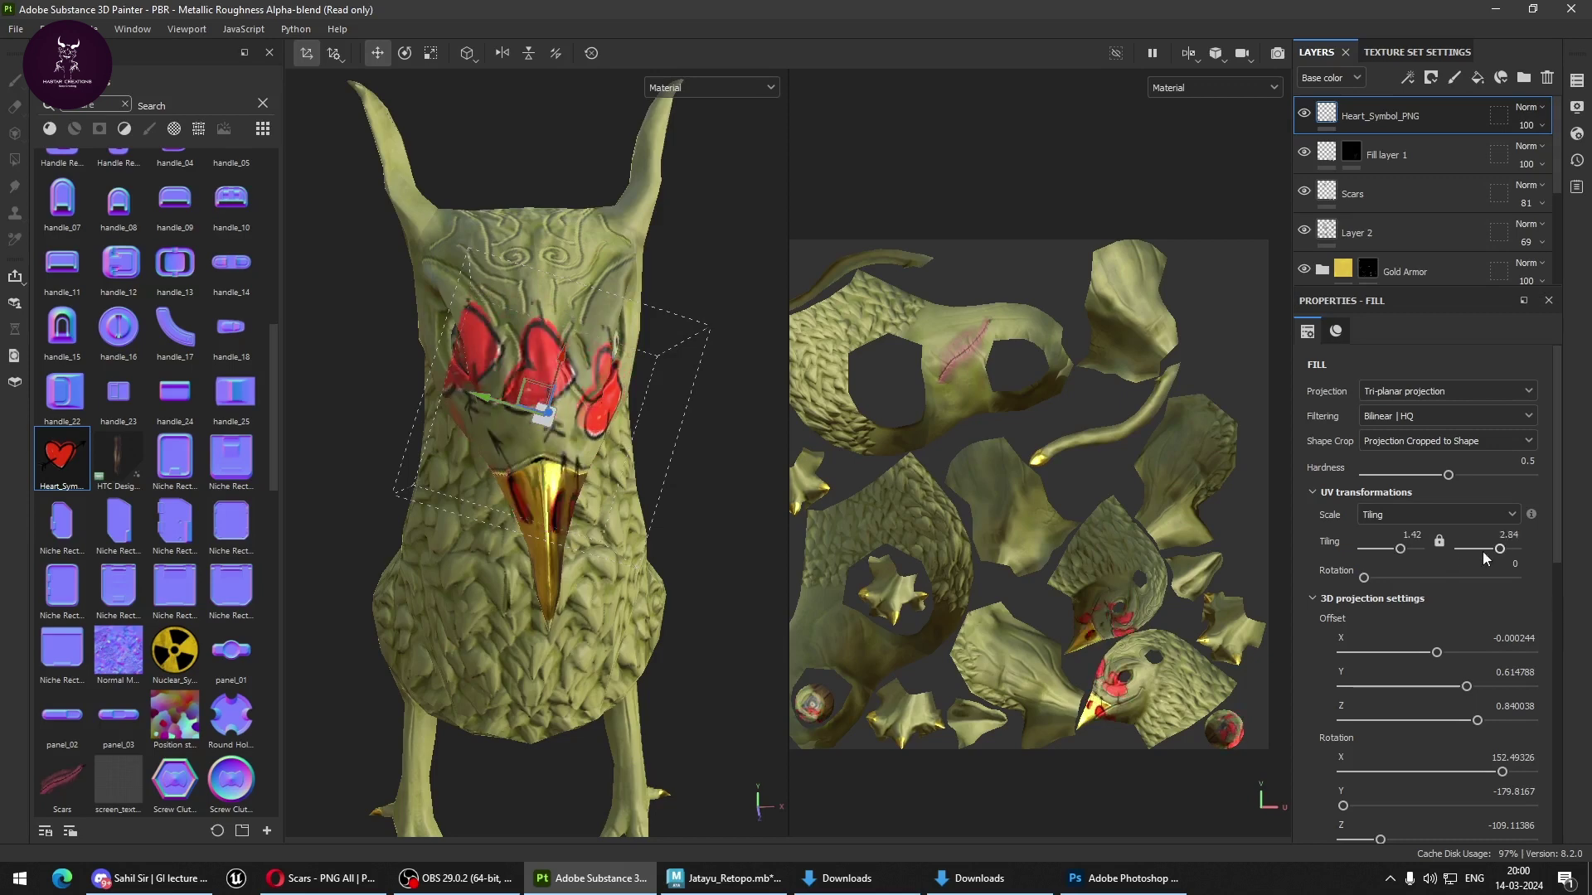
drag(1401, 548, 1479, 551)
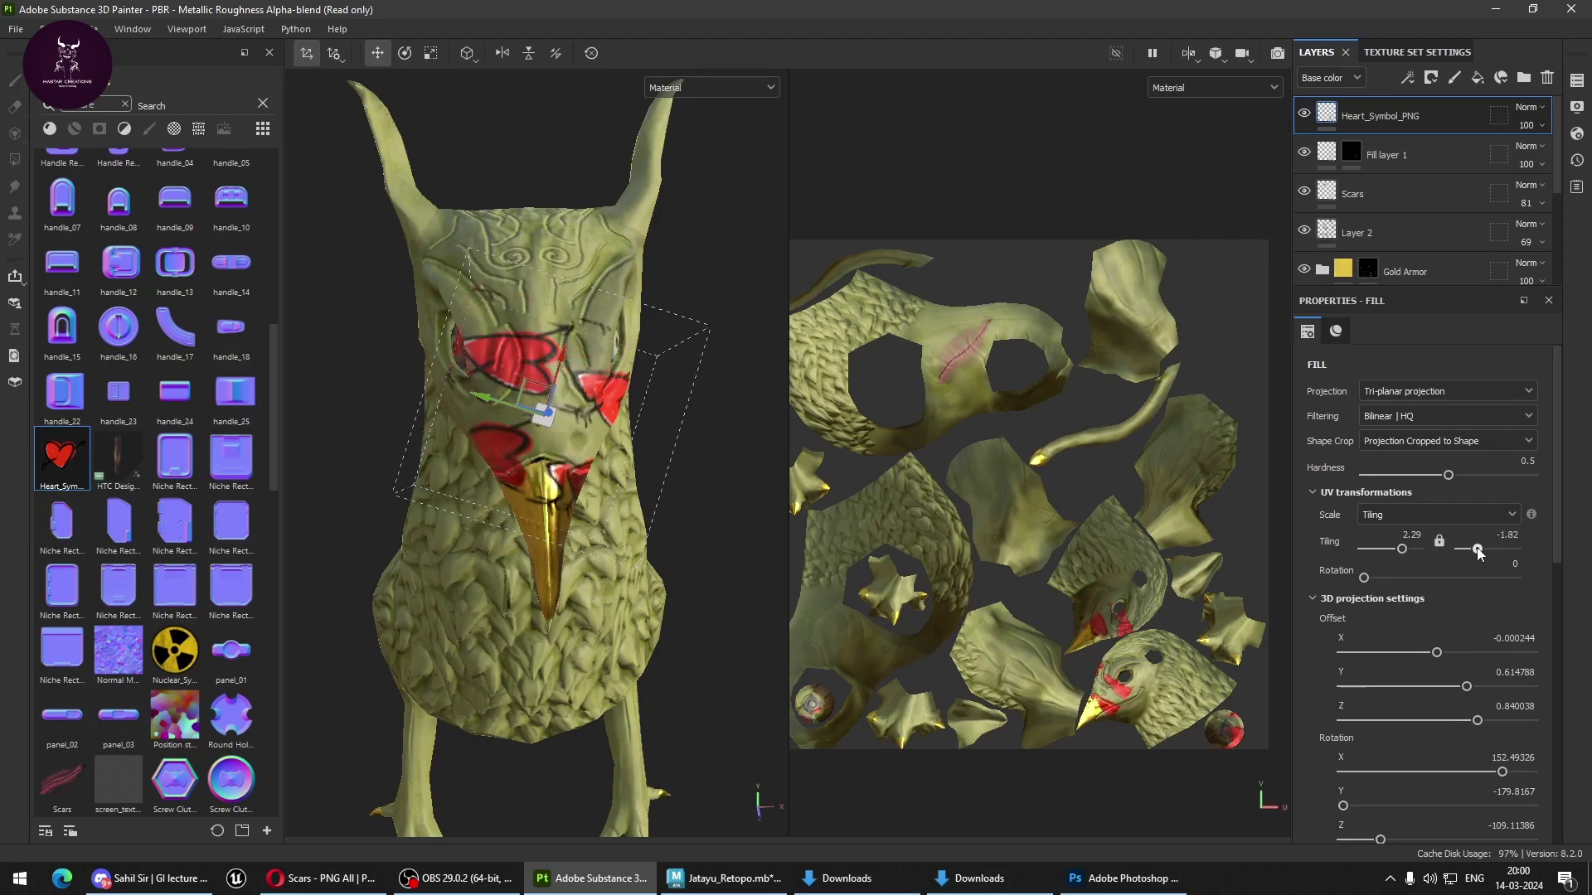
drag(1479, 554, 1477, 552)
click(1449, 398)
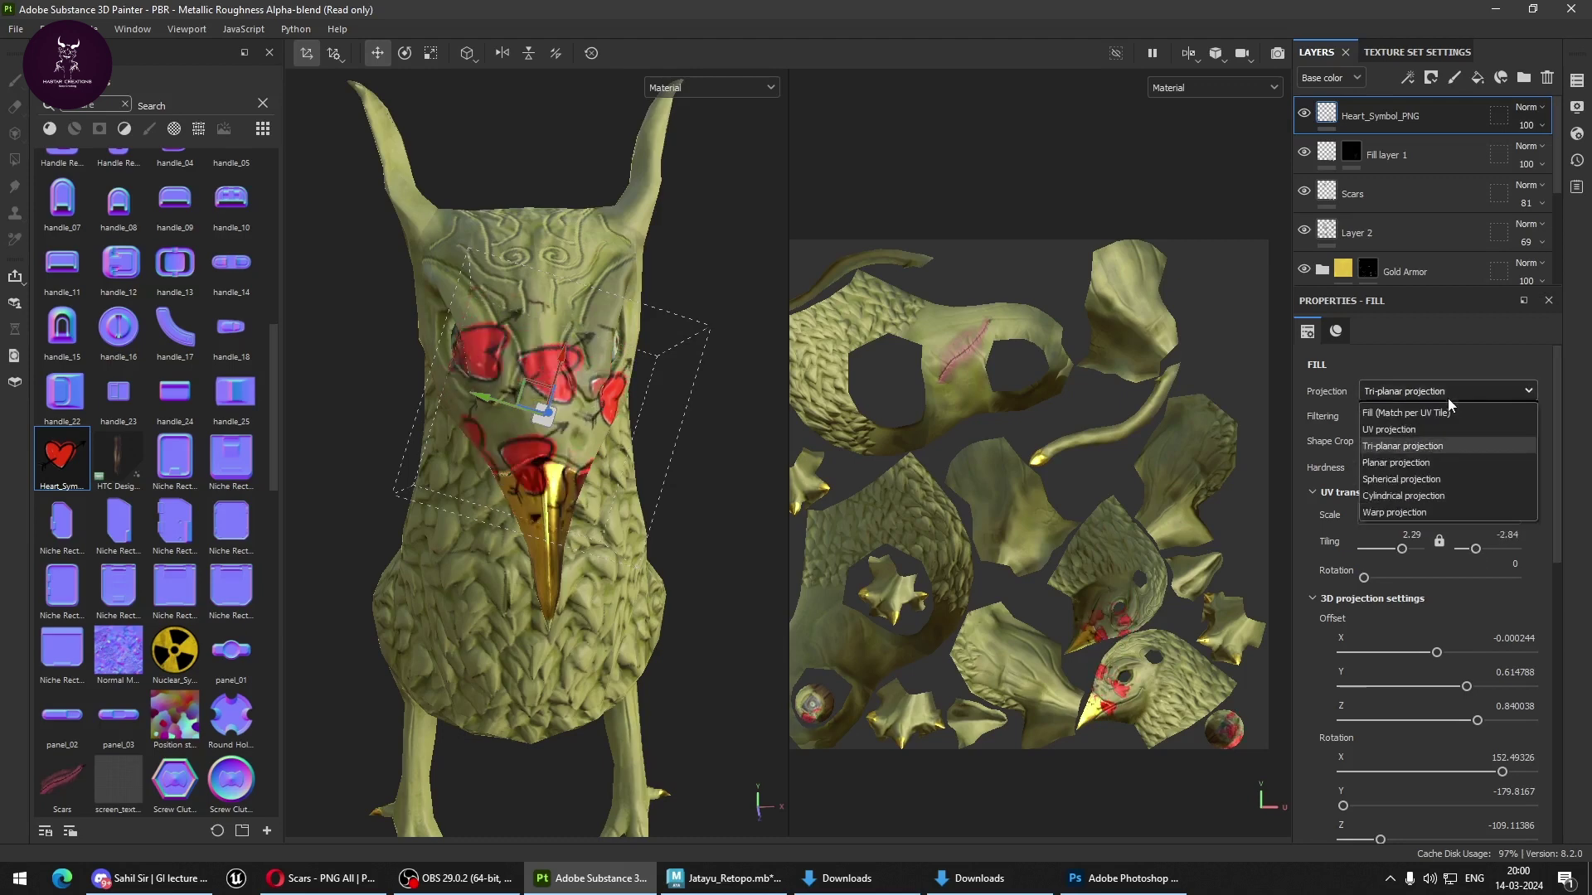
Switch the heart fill to Planar projection, rotated 108.79 with tiling 4.19 by -5.
click(1428, 465)
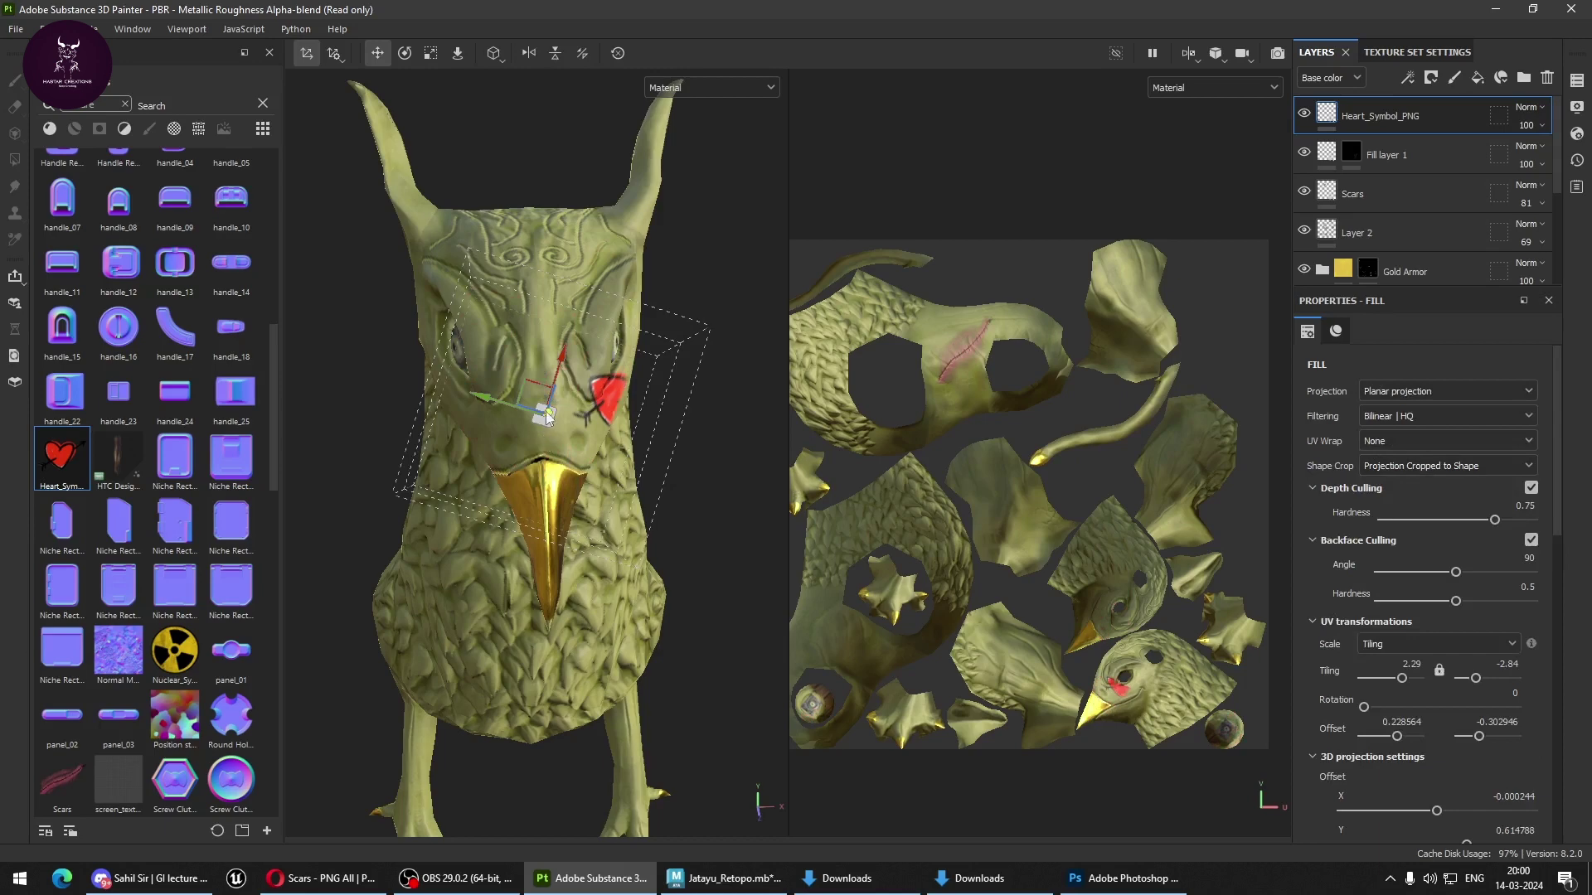
mouse_move(546, 417)
mouse_down()
mouse_move(410, 381)
mouse_move(439, 405)
mouse_up()
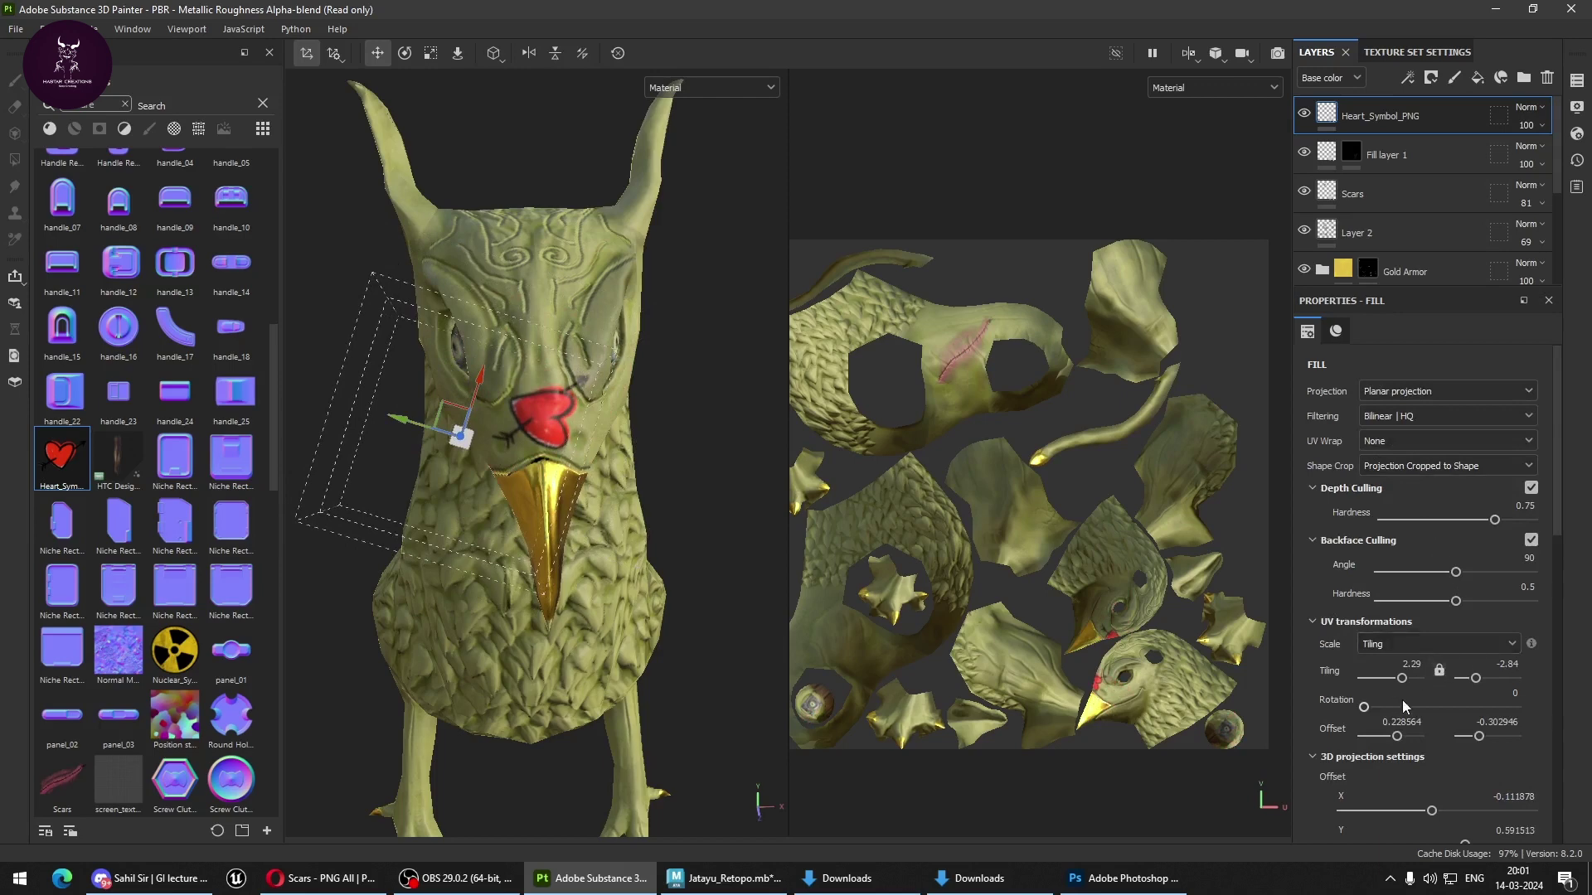
drag(1403, 704, 1409, 707)
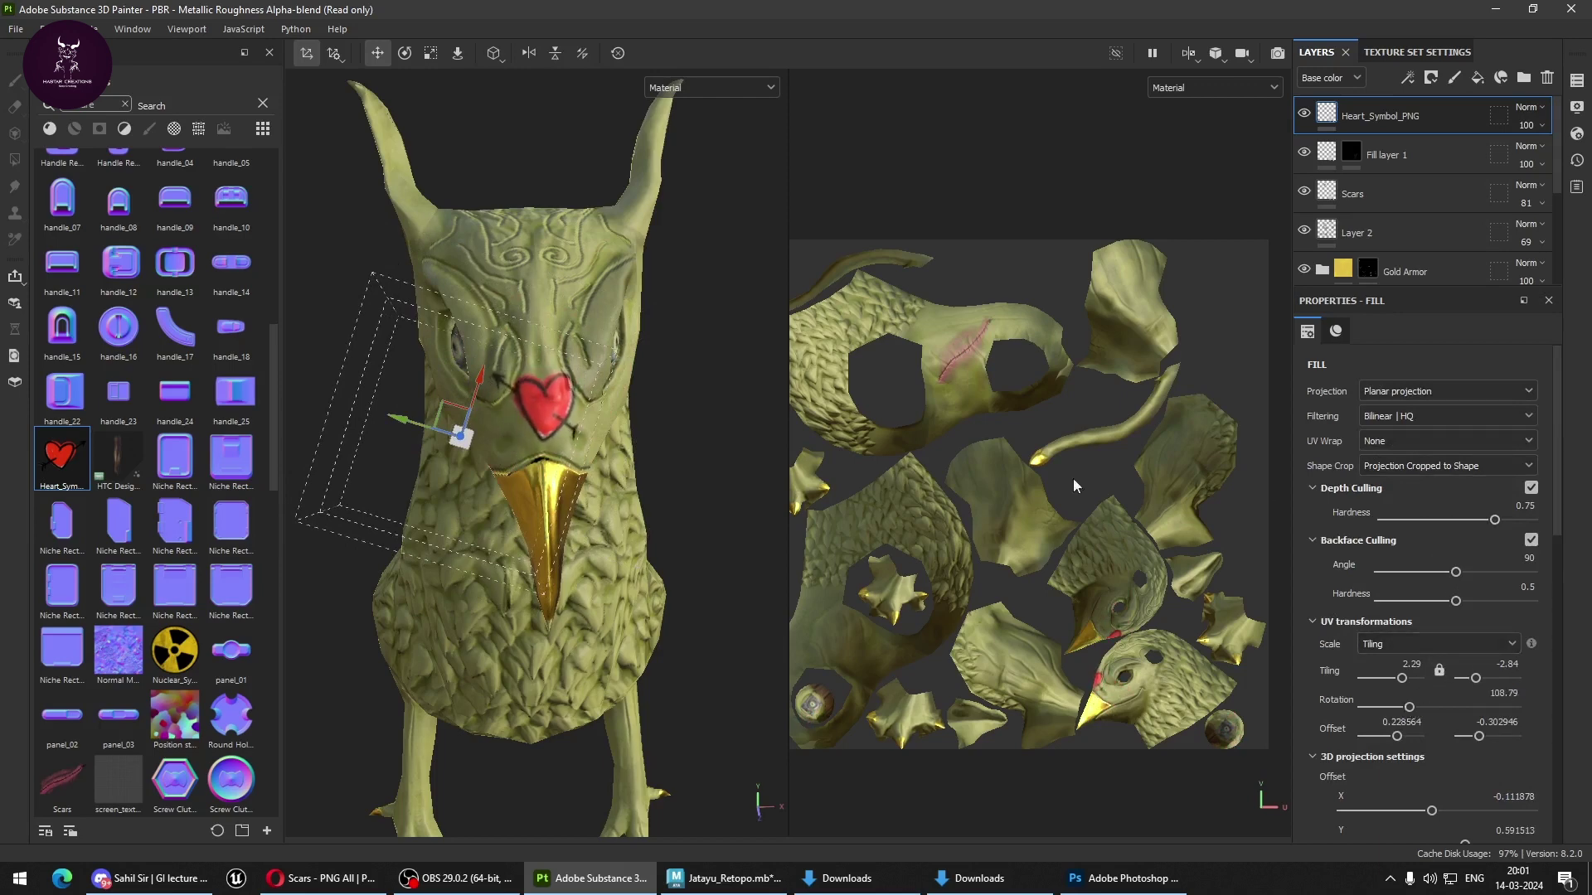
drag(440, 414, 410, 433)
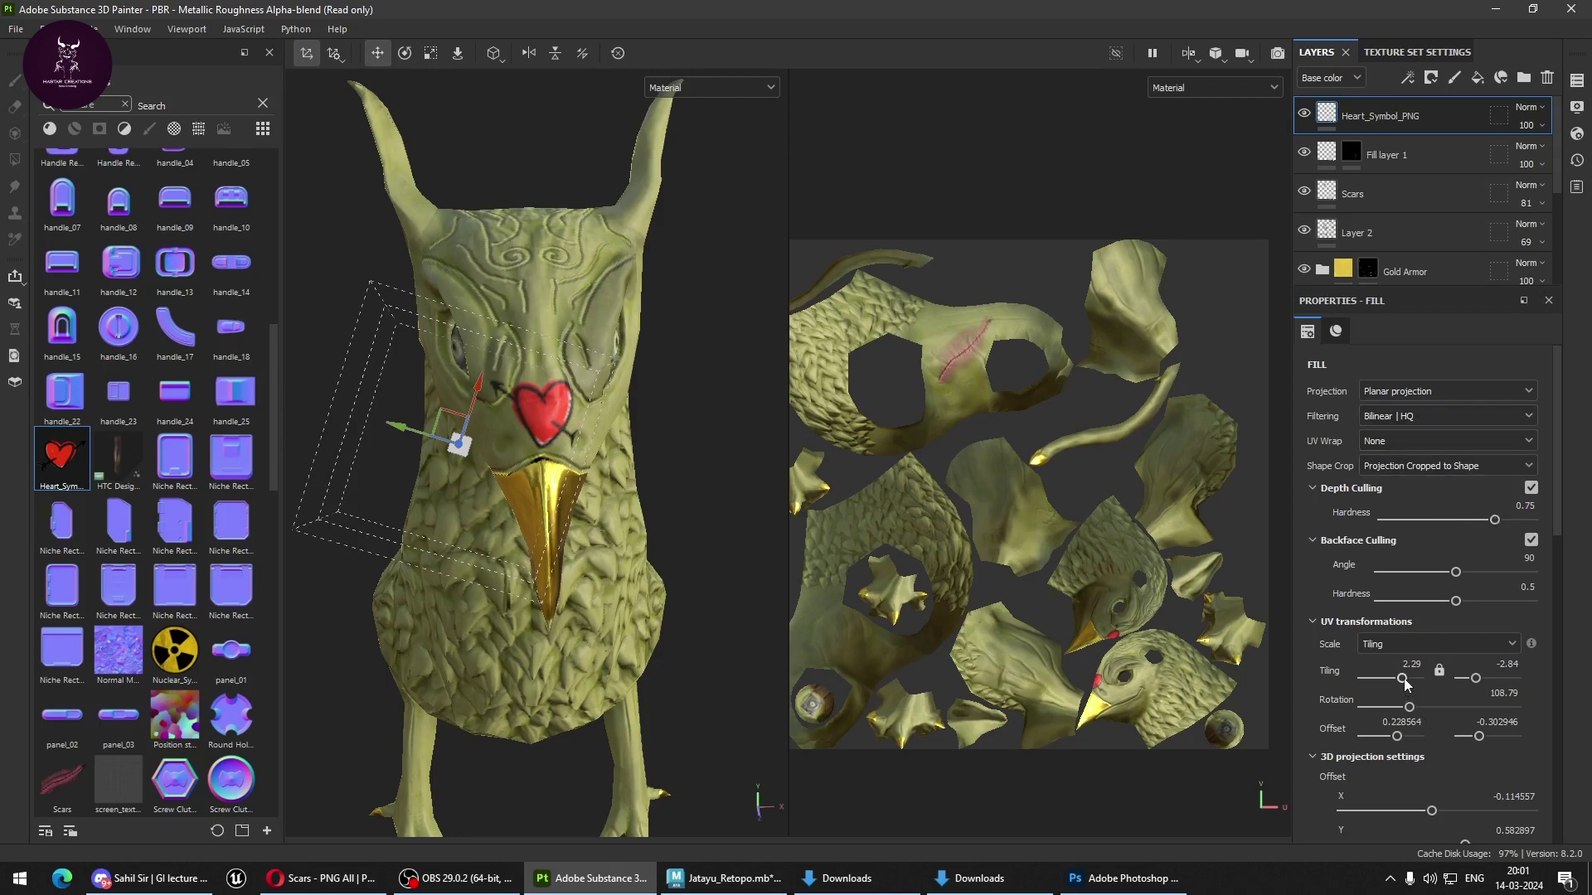
drag(1404, 678, 1475, 682)
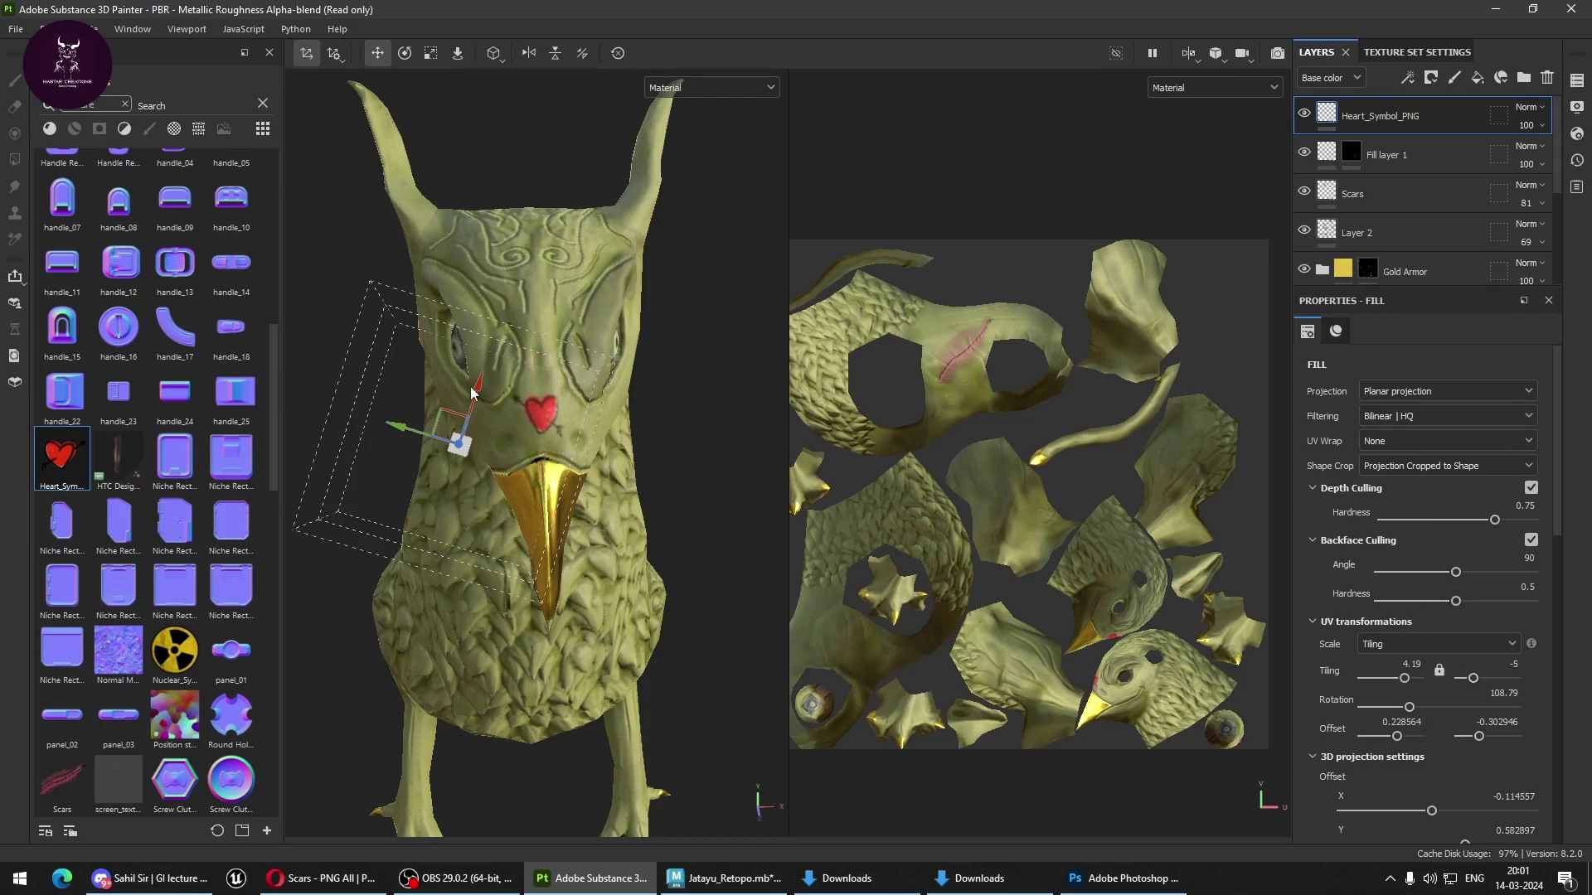
Move the heart projection down onto the creature's lower leg.
drag(473, 396, 477, 408)
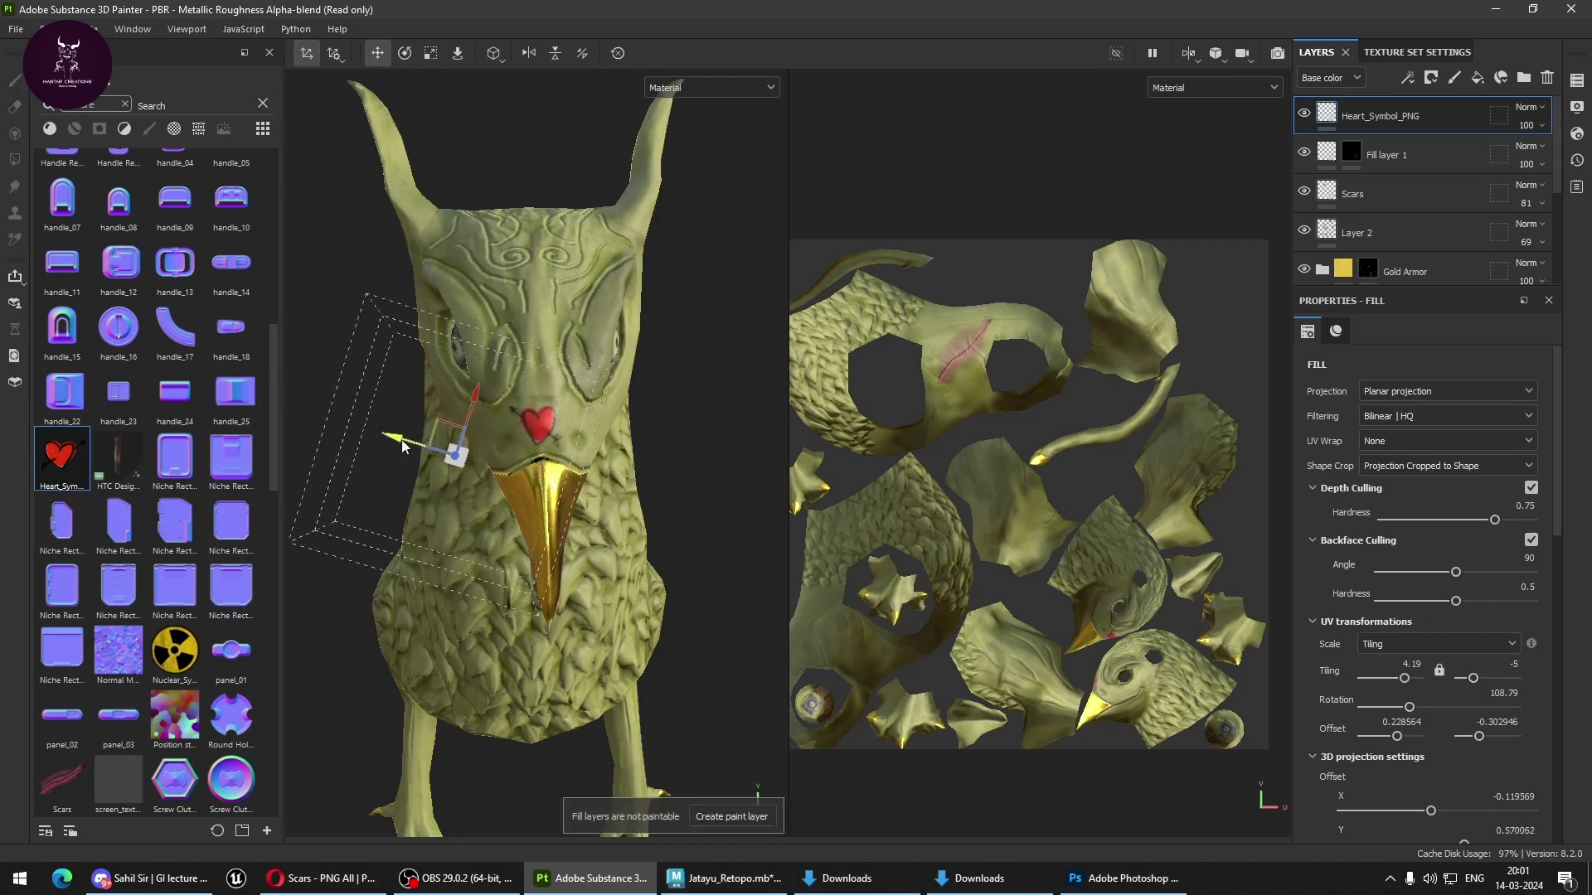
drag(402, 446, 457, 419)
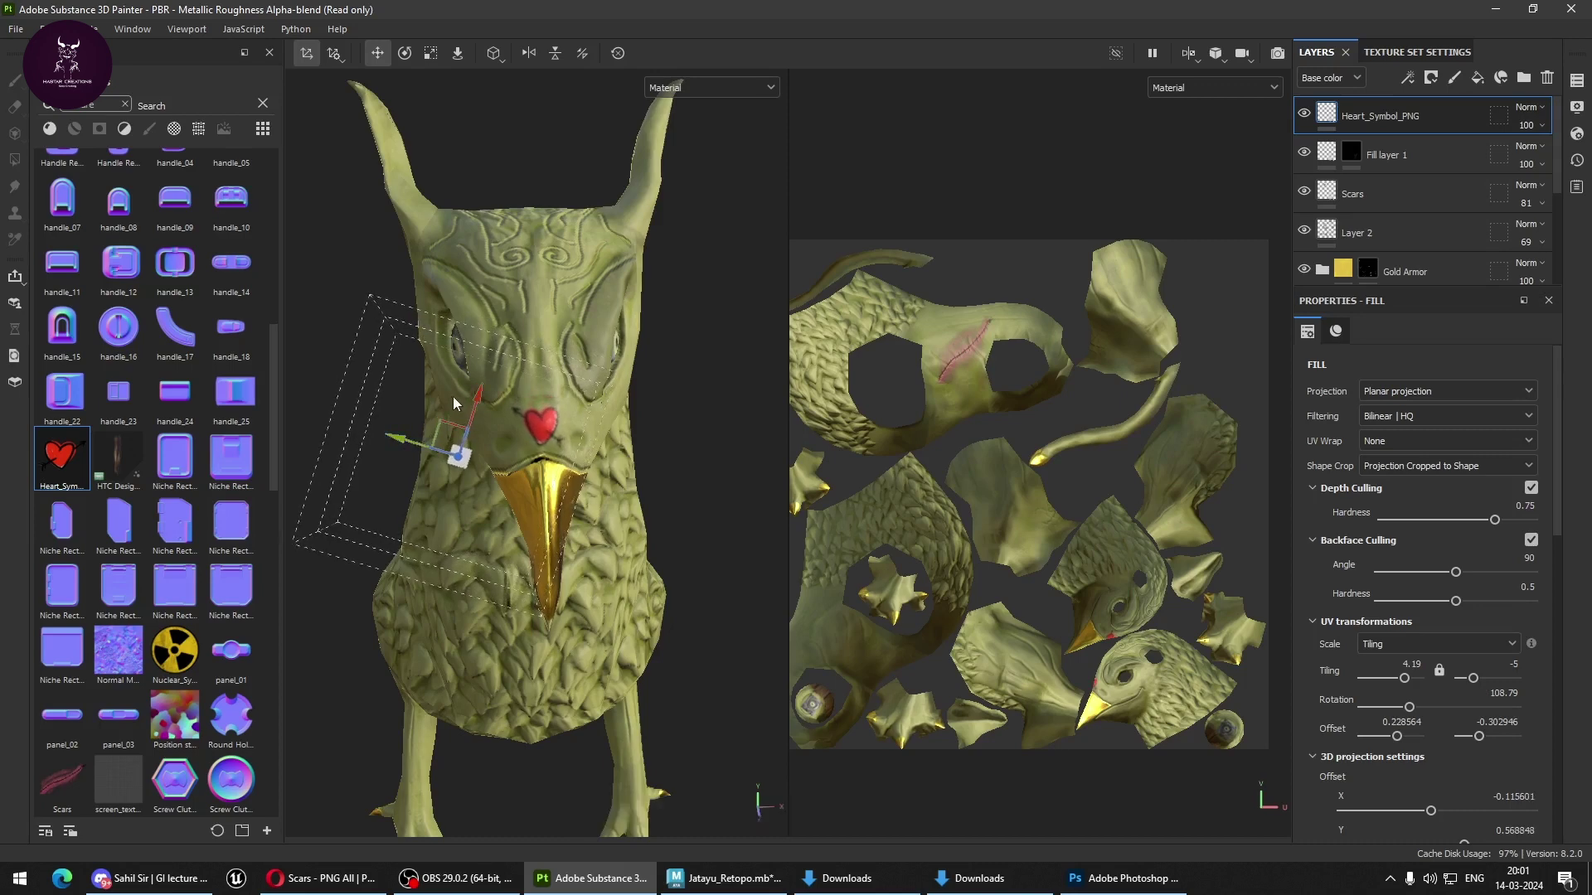
alt+right_drag(624, 524, 554, 486)
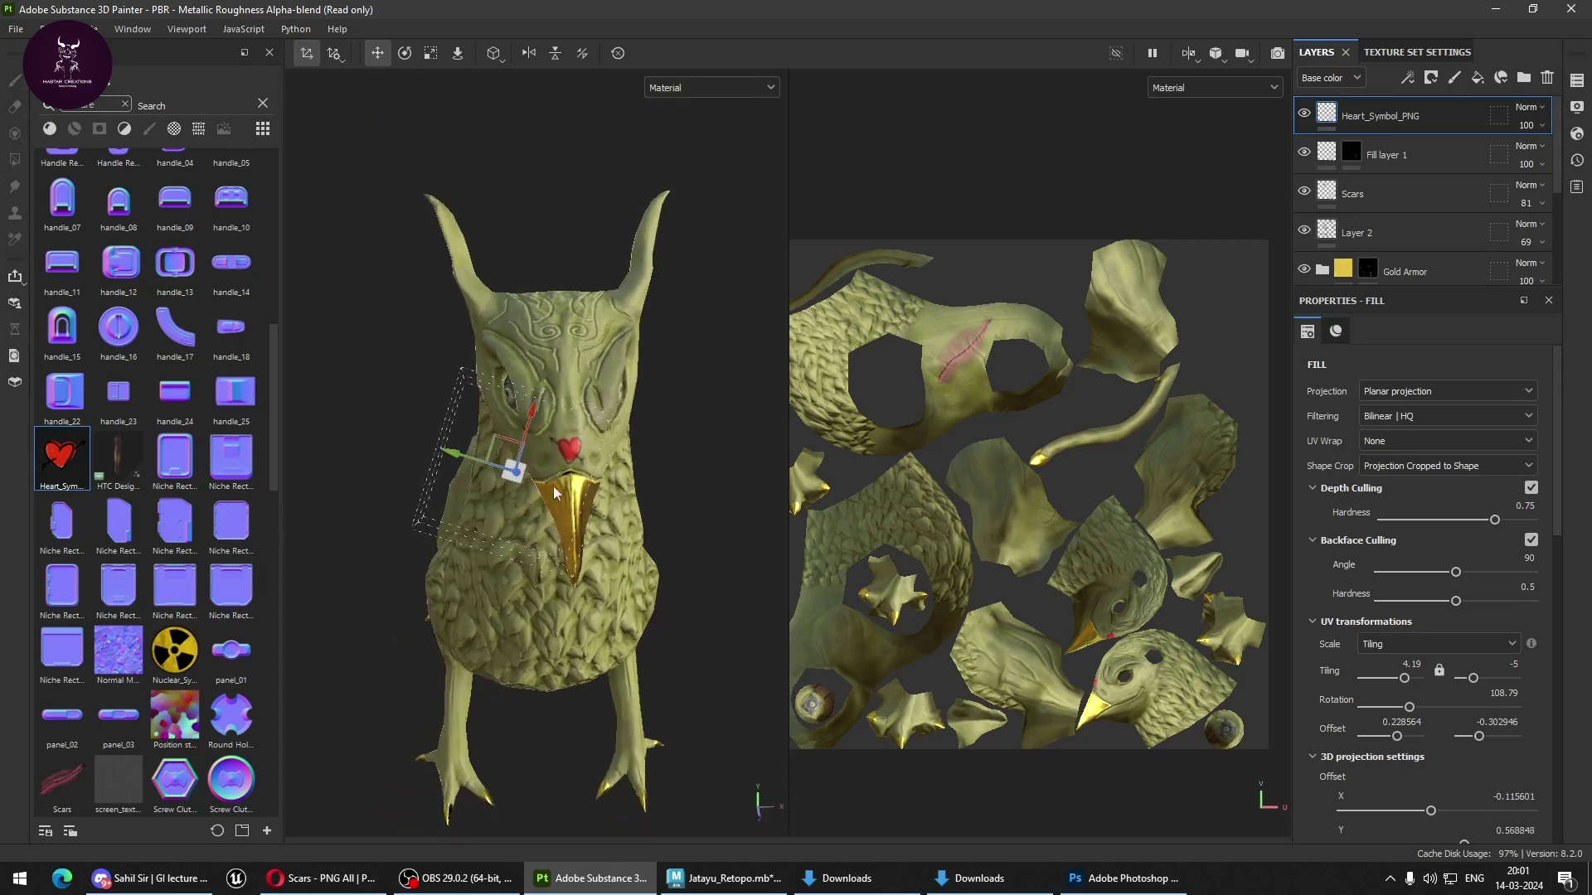
mouse_move(554, 486)
alt+mouse_down()
mouse_move(606, 555)
mouse_move(592, 544)
alt+mouse_up()
mouse_move(453, 412)
mouse_down()
mouse_move(721, 709)
mouse_move(488, 471)
mouse_move(650, 569)
mouse_move(710, 646)
mouse_move(680, 551)
mouse_move(814, 667)
mouse_move(746, 650)
mouse_up()
scroll(552, 605, up, 5)
mouse_move(552, 605)
mouse_down()
mouse_move(569, 572)
mouse_move(462, 526)
mouse_move(380, 566)
mouse_move(398, 522)
mouse_move(452, 522)
mouse_move(498, 543)
mouse_move(472, 554)
mouse_move(554, 582)
mouse_move(476, 524)
mouse_move(473, 549)
mouse_move(425, 558)
mouse_move(452, 564)
mouse_up()
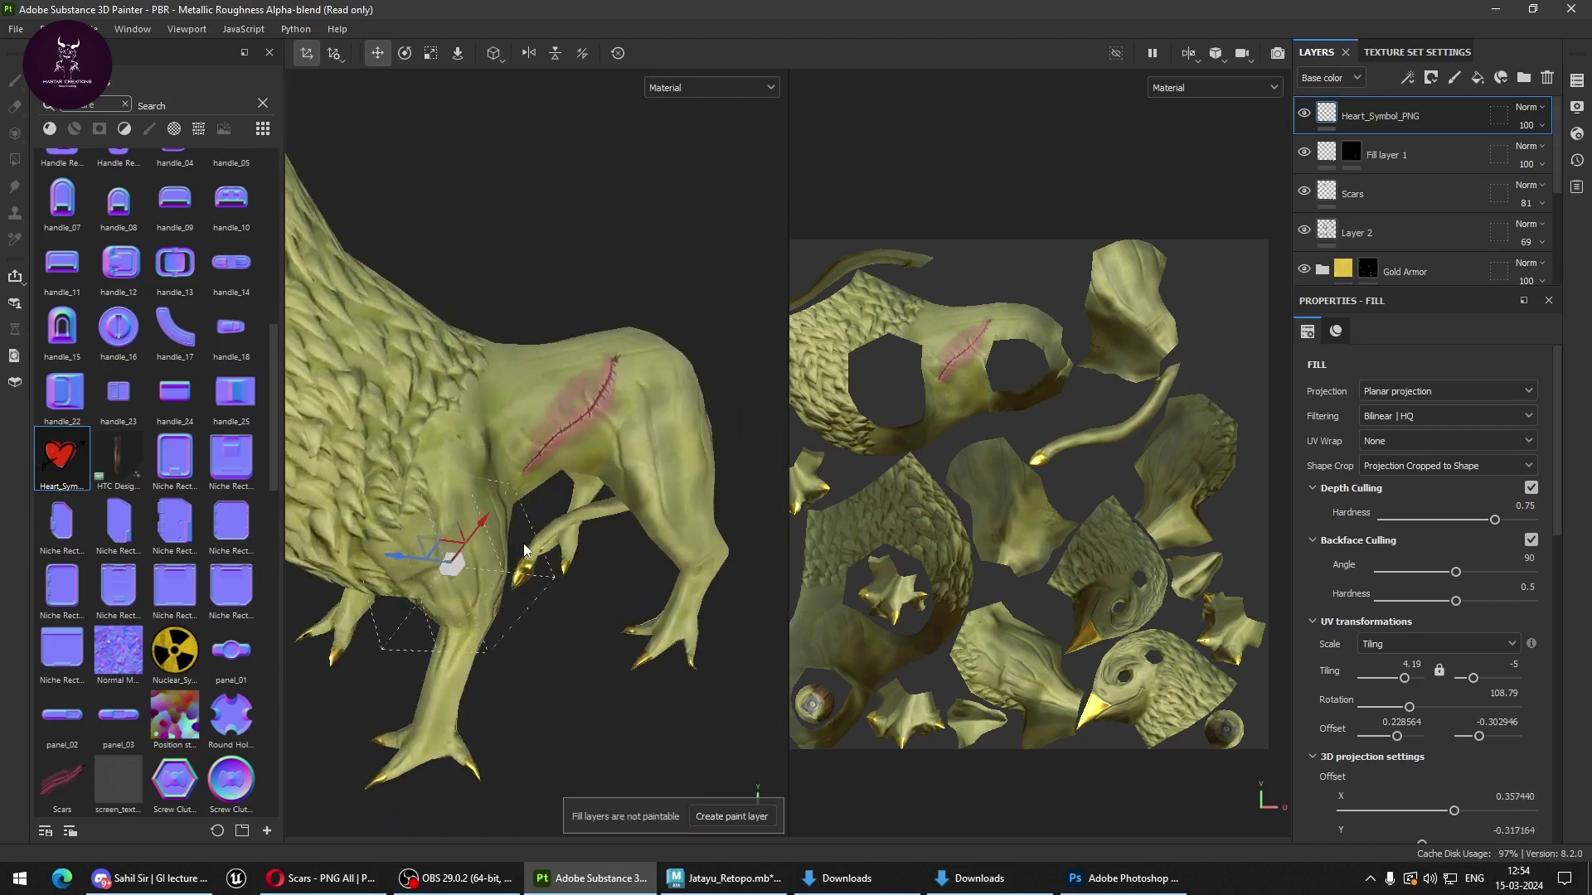
Replace the heart decal by dropping the heart image onto the leg's base color, rotated and enlarged.
key(Delete)
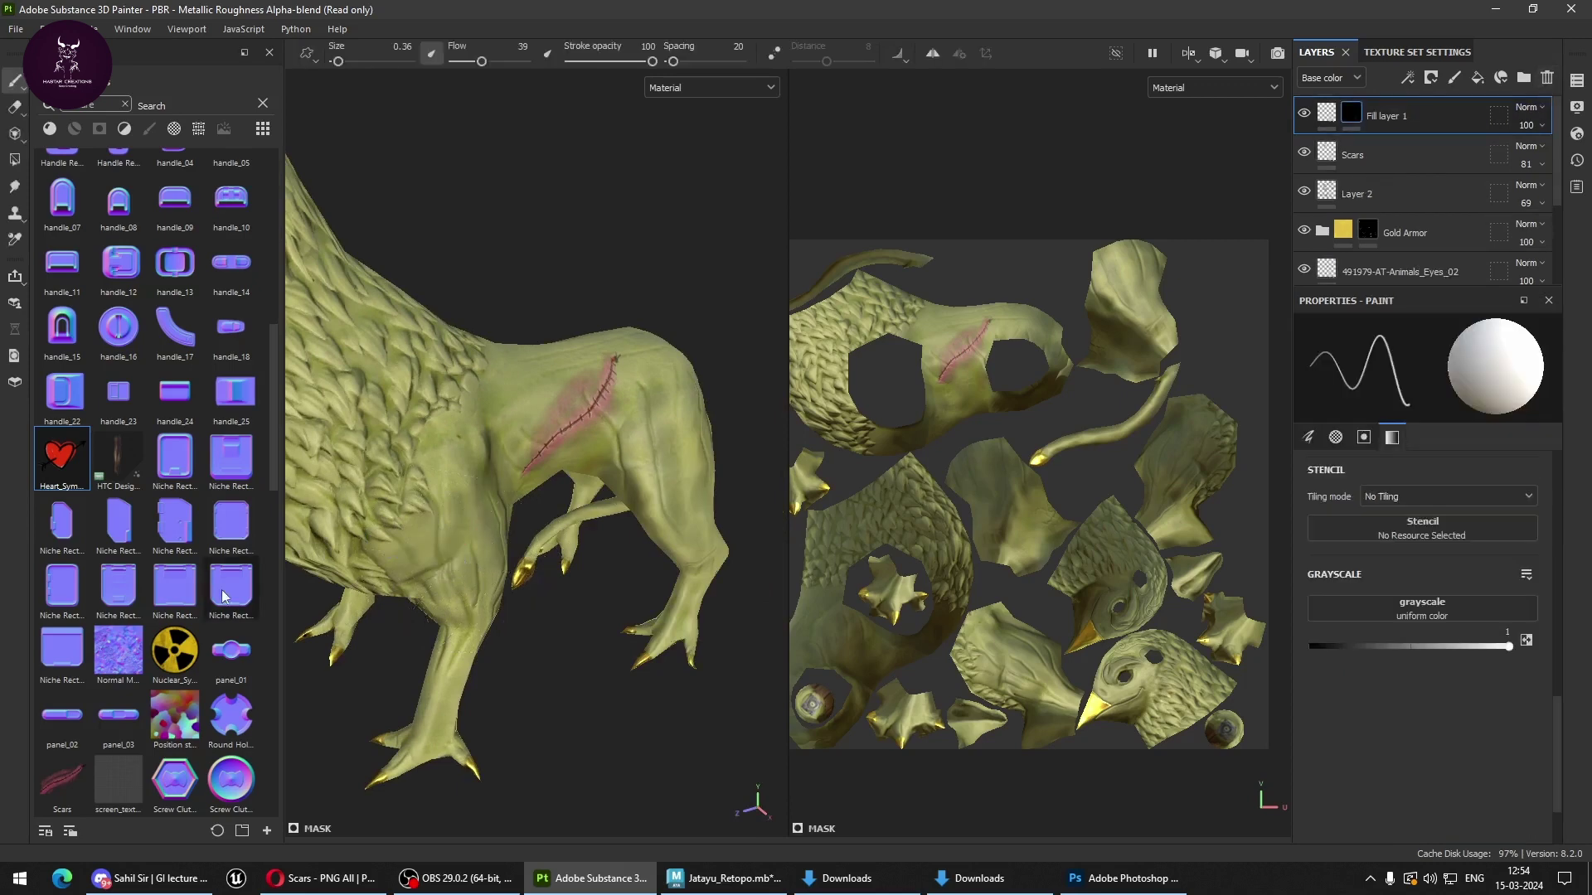
mouse_move(497, 539)
alt+mouse_down()
mouse_move(537, 584)
mouse_move(515, 573)
alt+mouse_up()
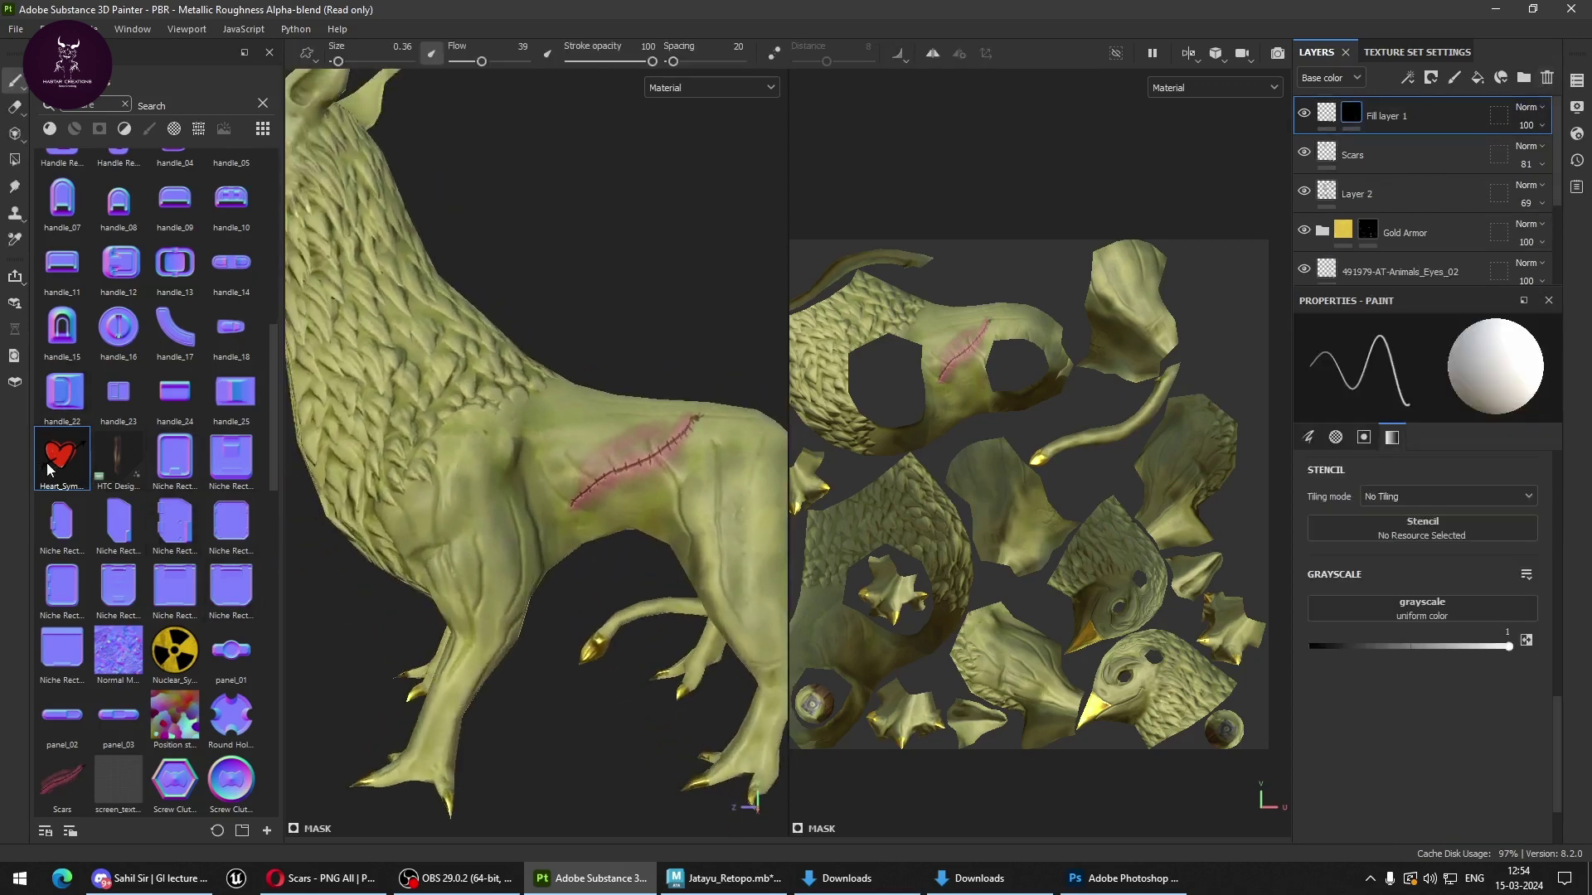
drag(47, 468, 480, 557)
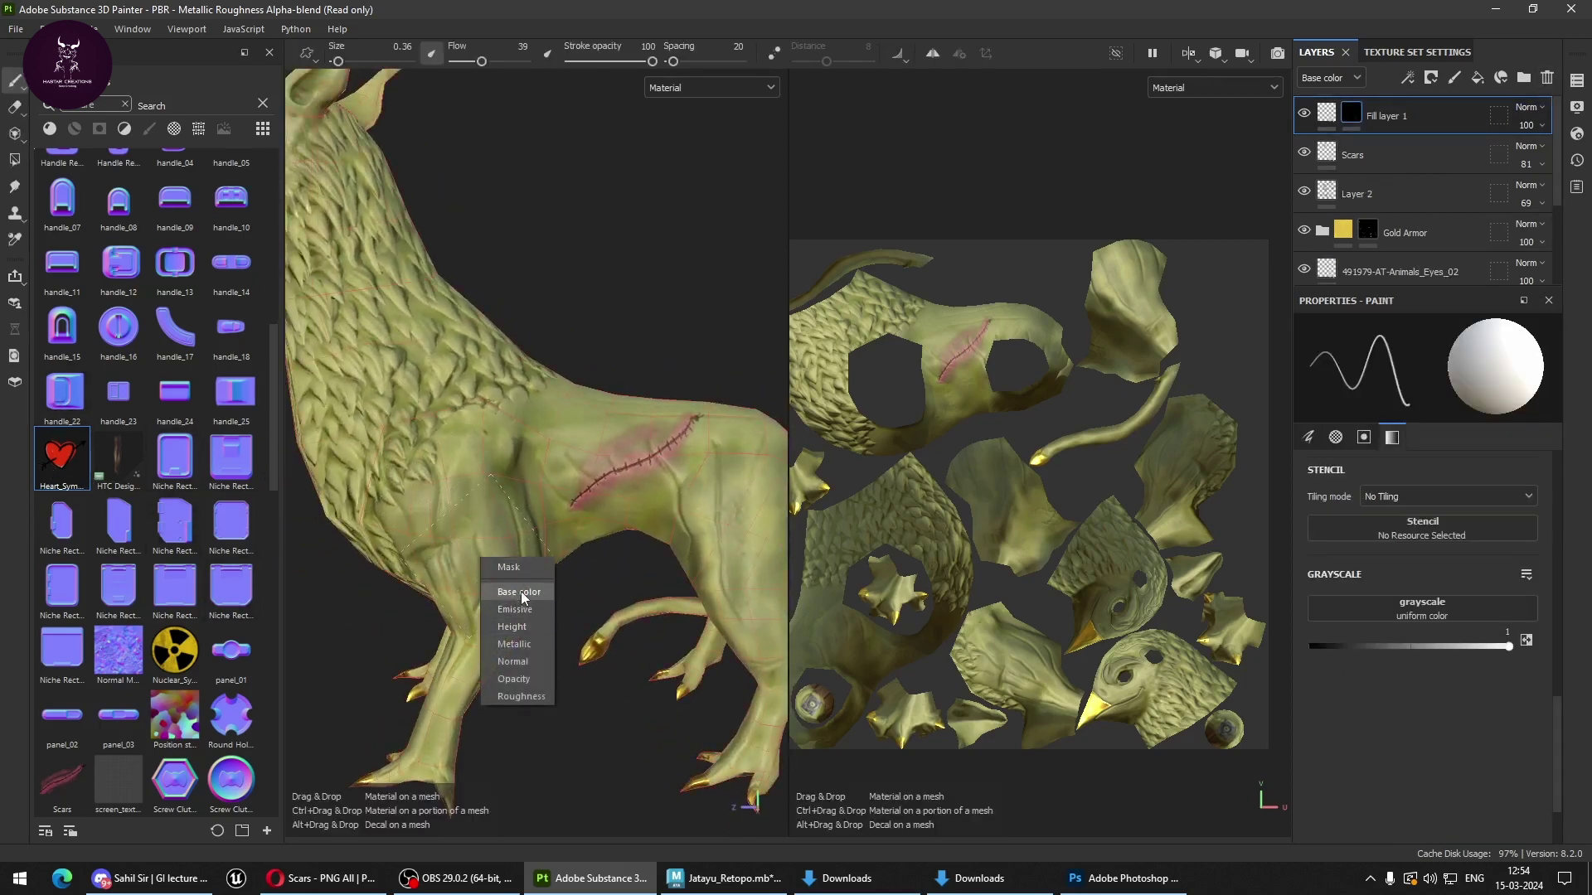
click(521, 591)
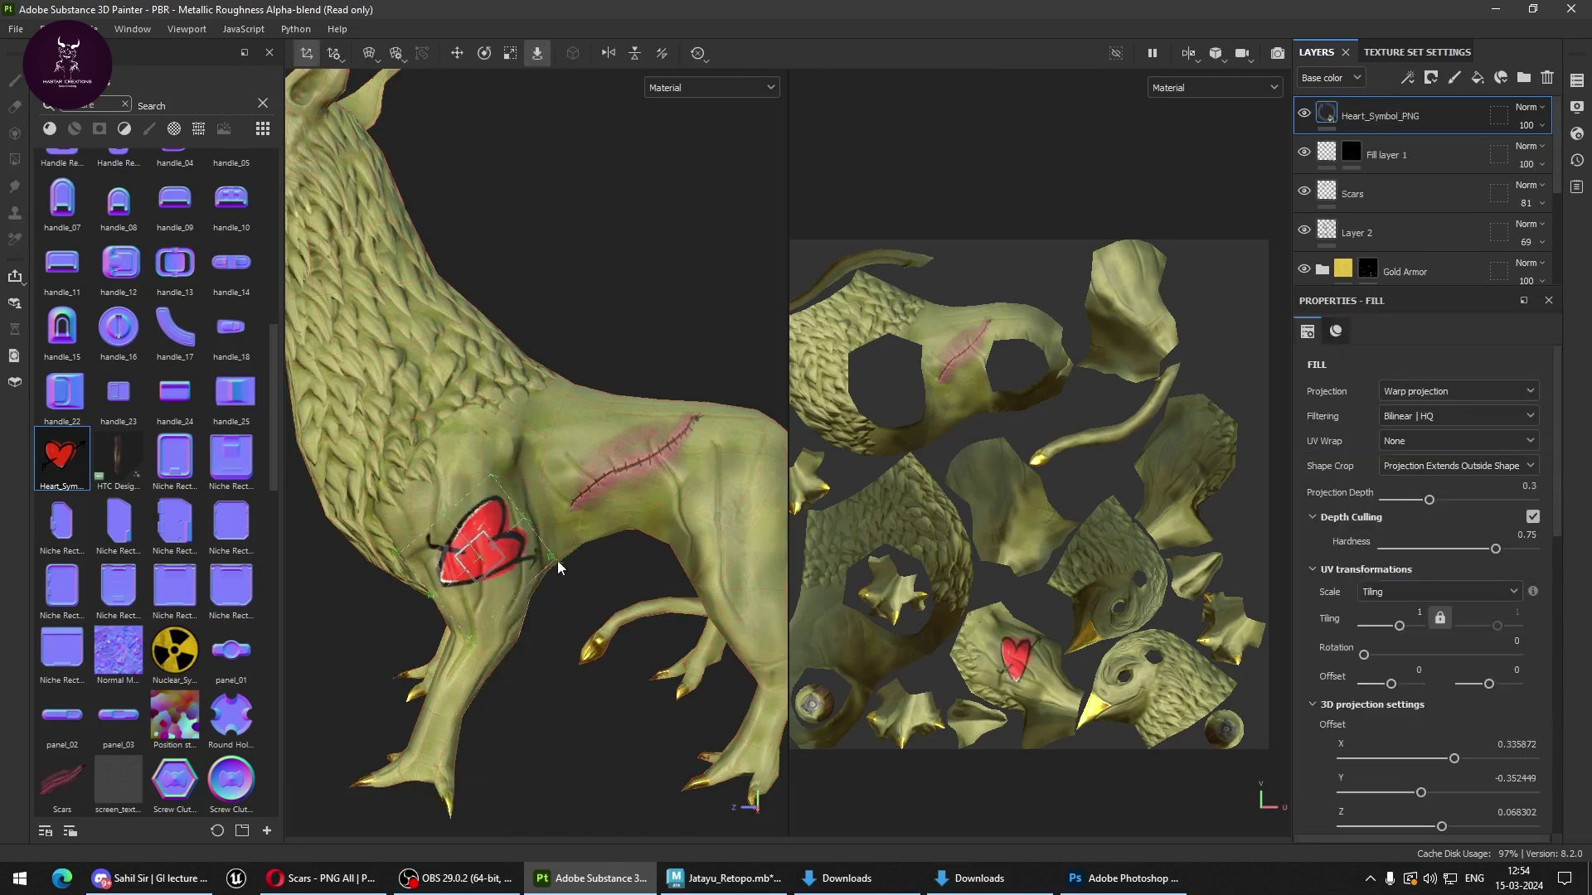
scroll(557, 561, up, 3)
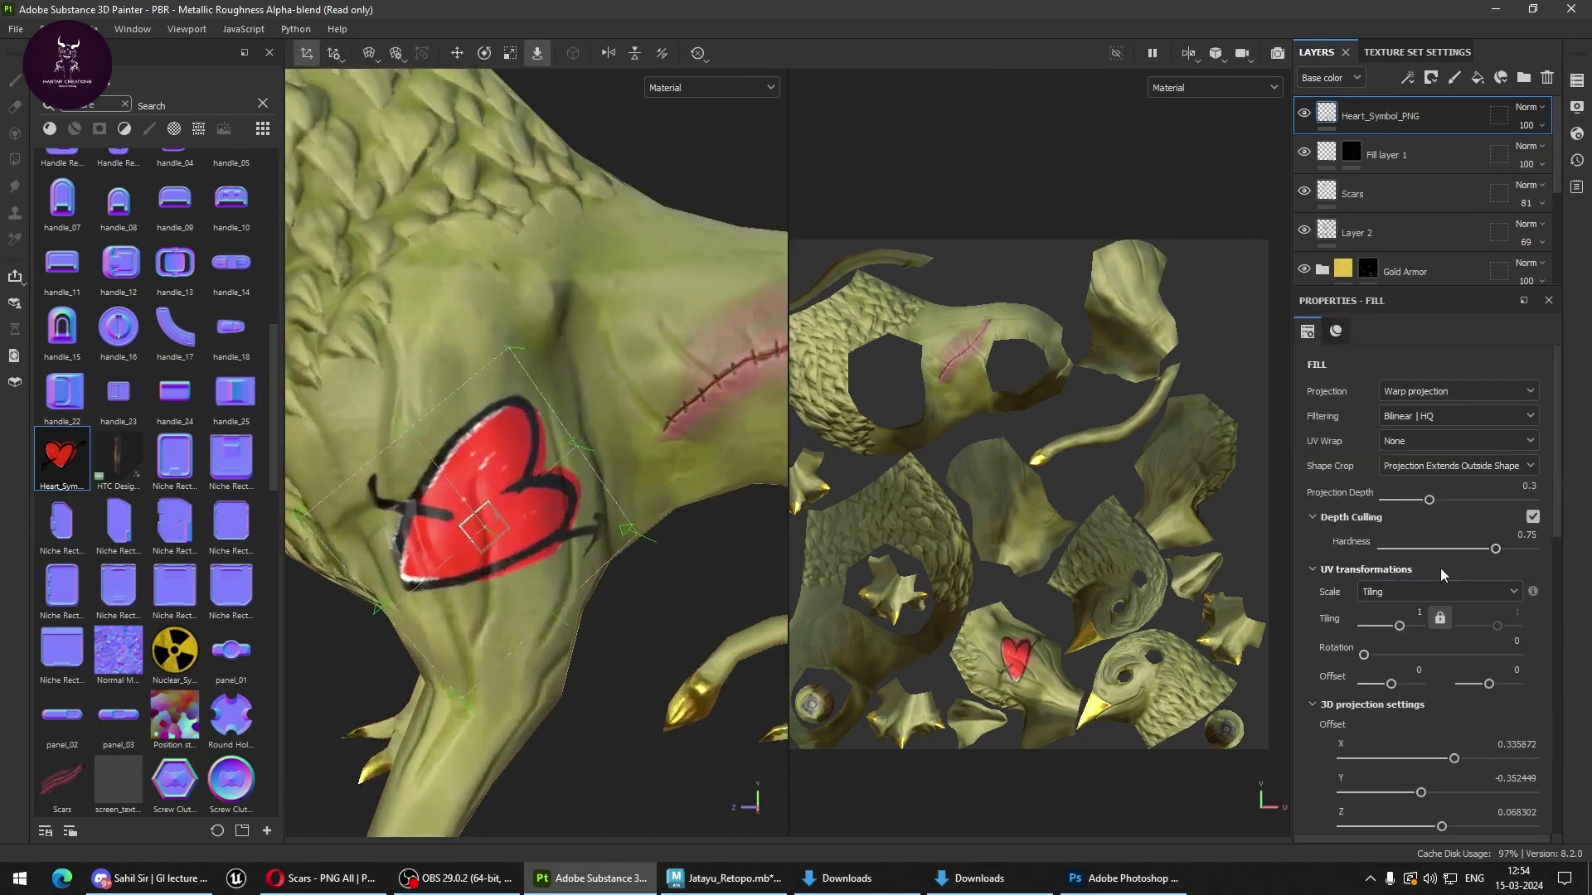
mouse_move(1363, 655)
mouse_down()
mouse_move(1385, 656)
mouse_move(1402, 629)
mouse_up()
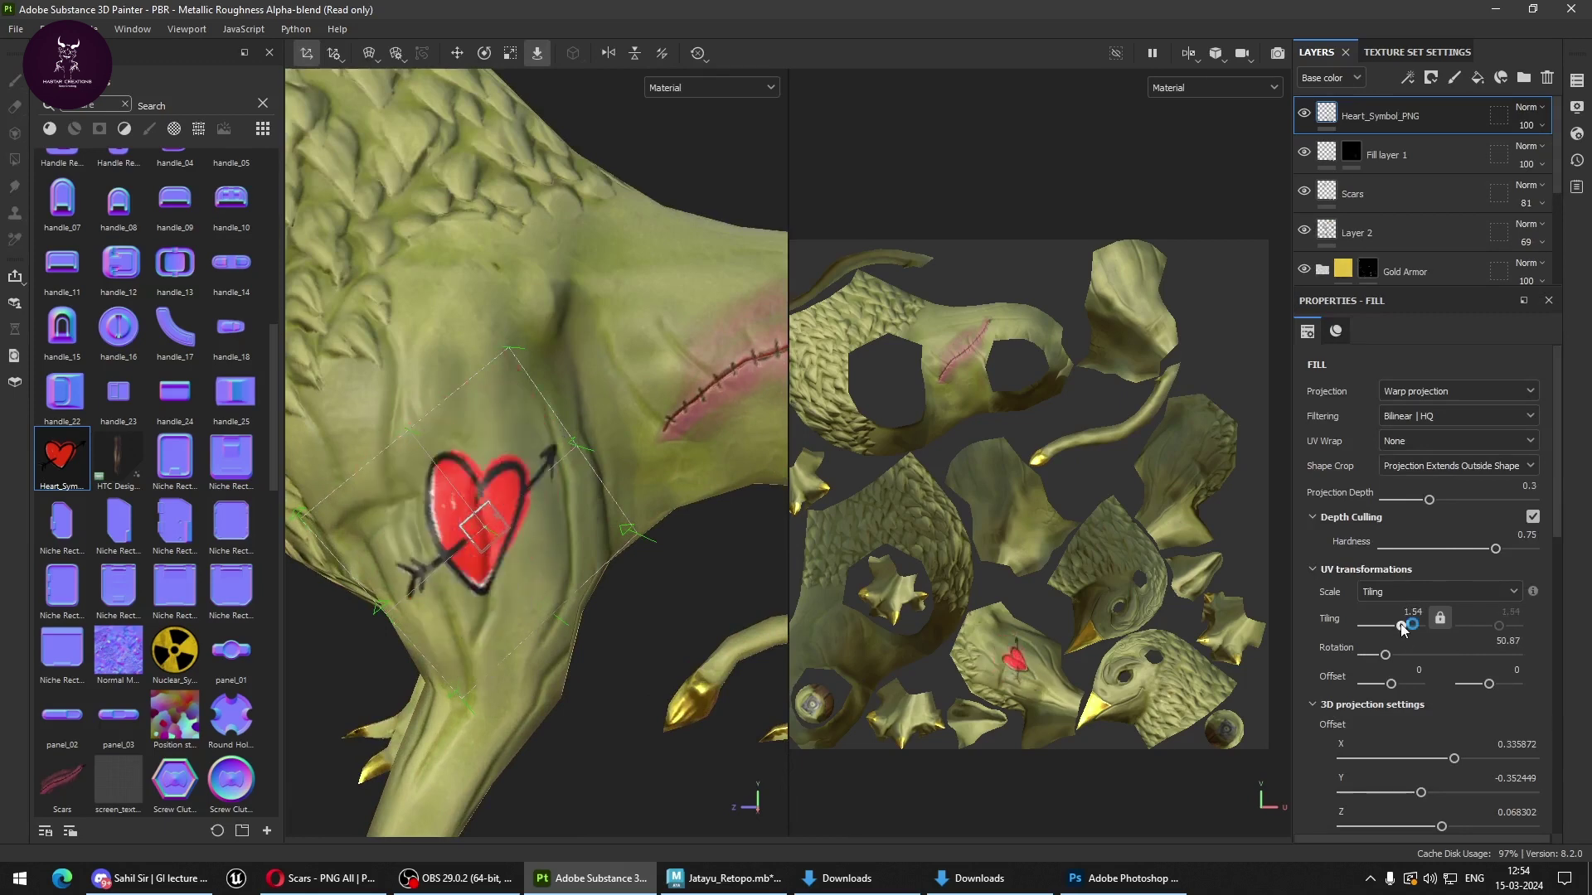
drag(1403, 629, 1409, 627)
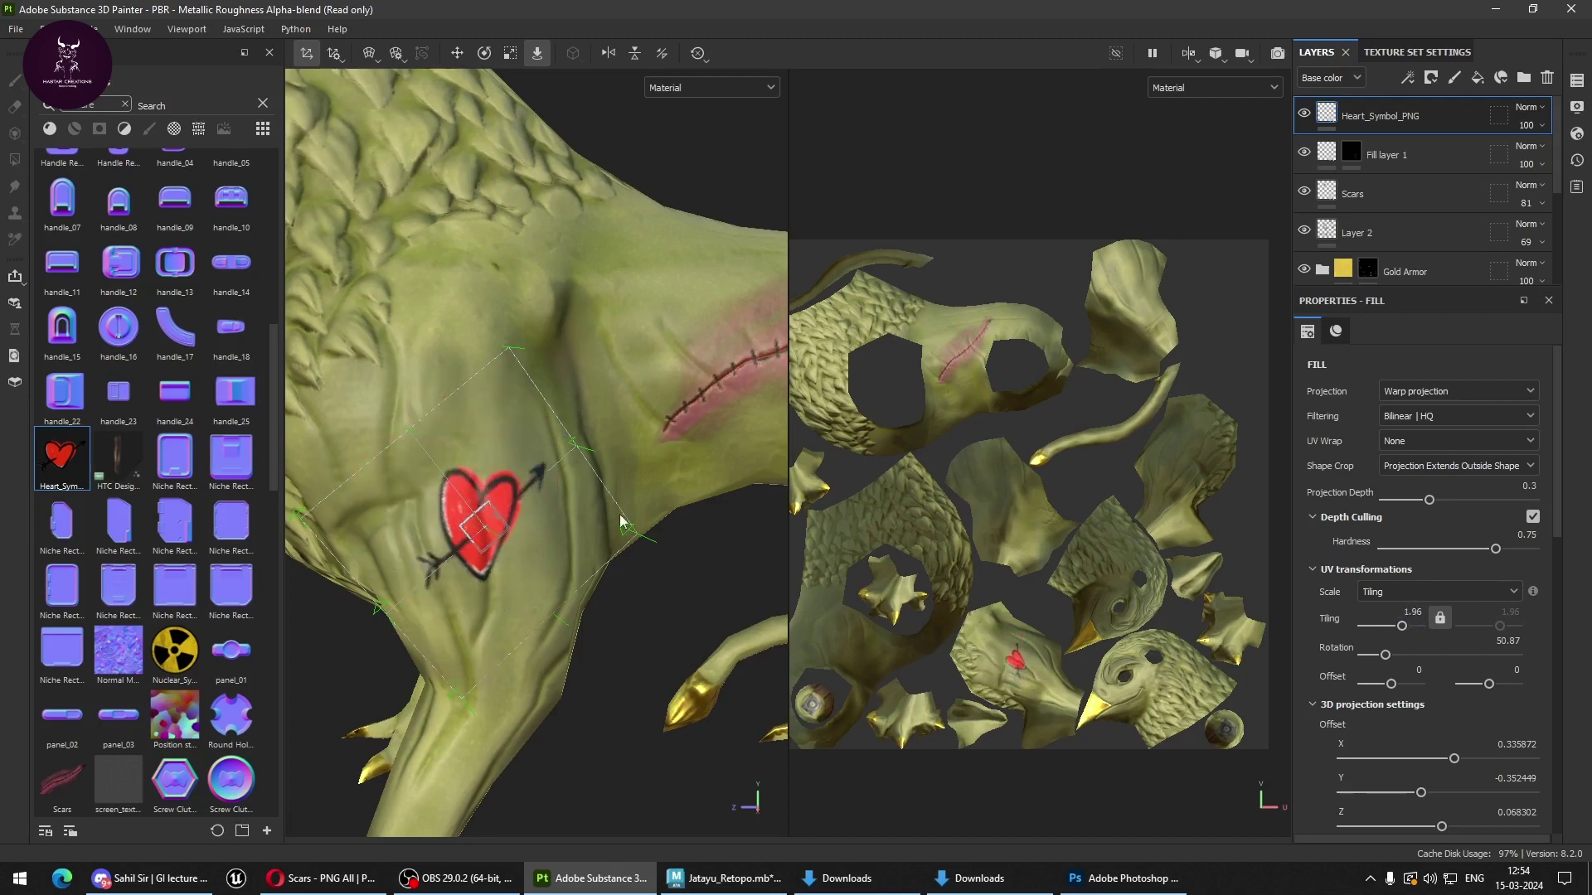
Shift the heart decal up and left on the leg, then inspect it from other angles.
scroll(658, 648, down, 3)
alt+drag(658, 649, 436, 493)
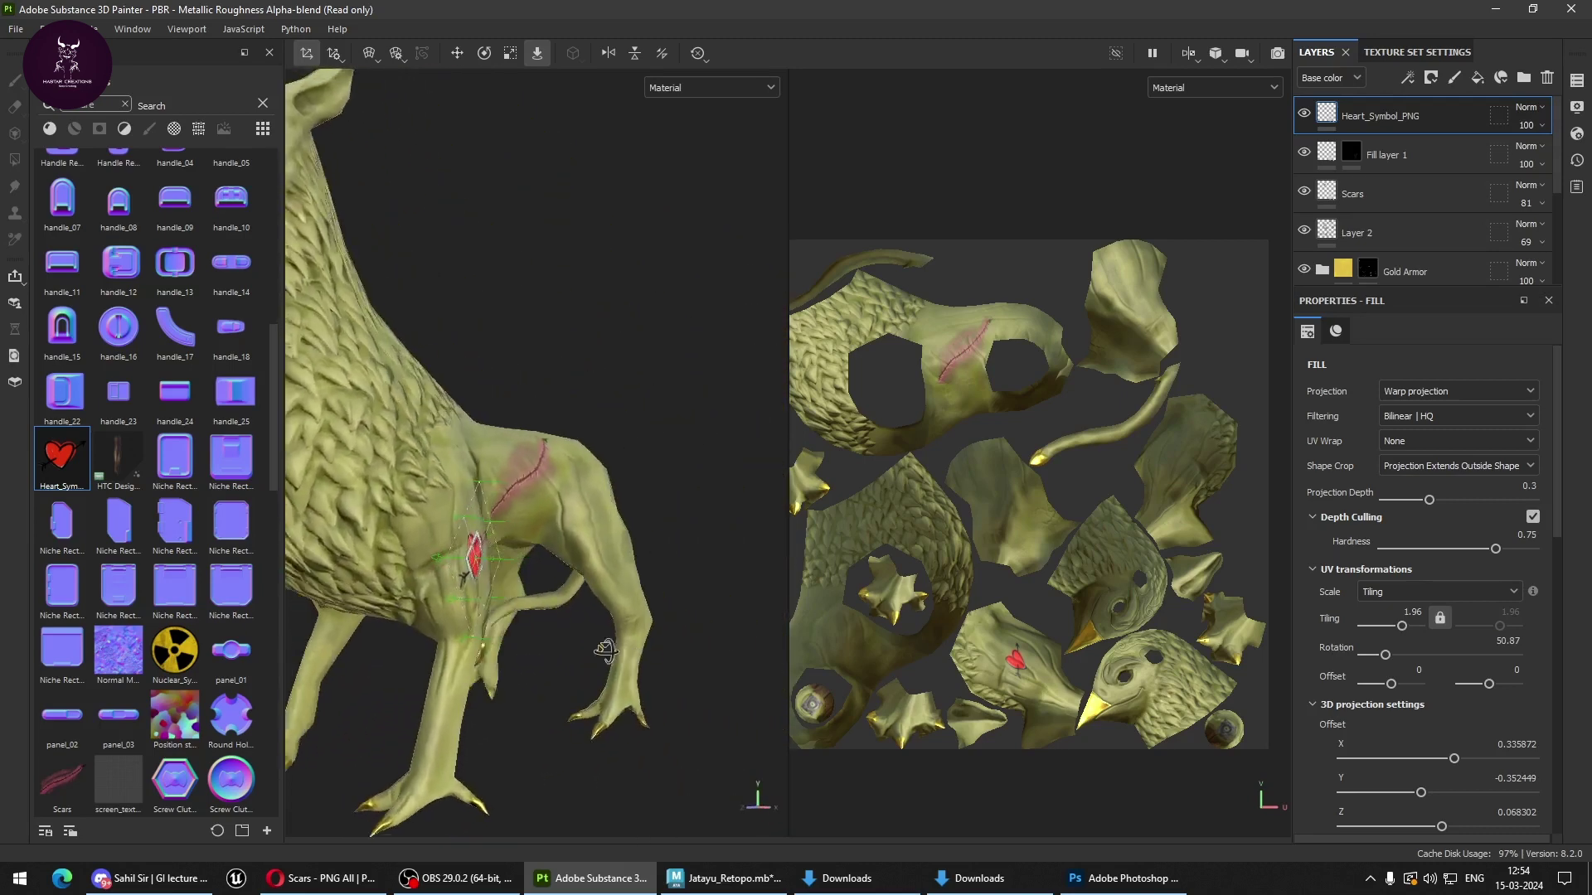
drag(489, 557, 478, 515)
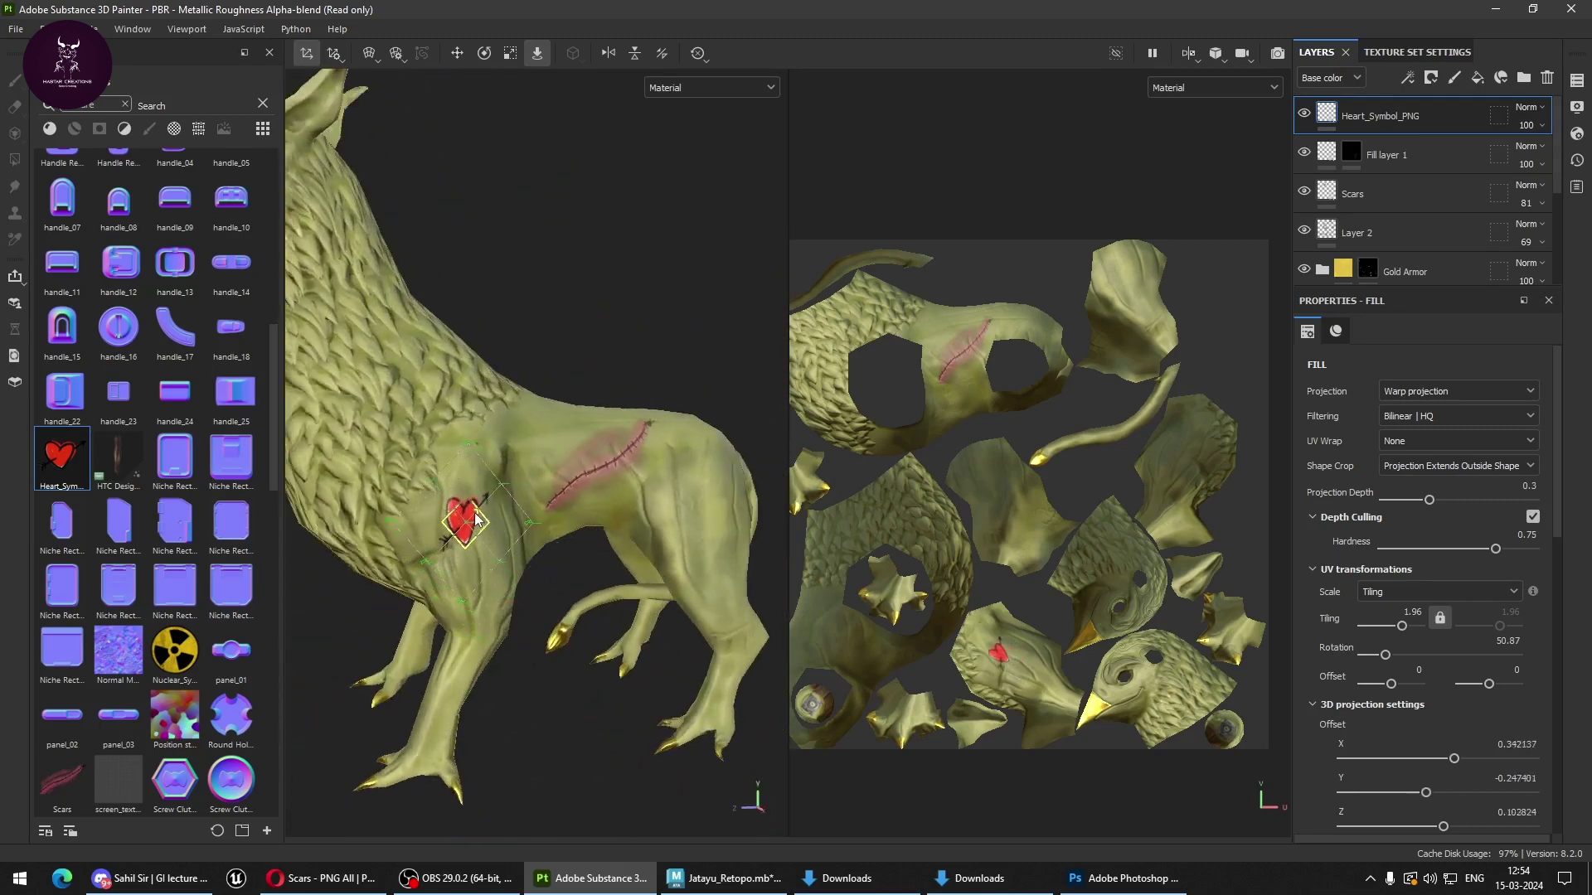
scroll(580, 630, down, 3)
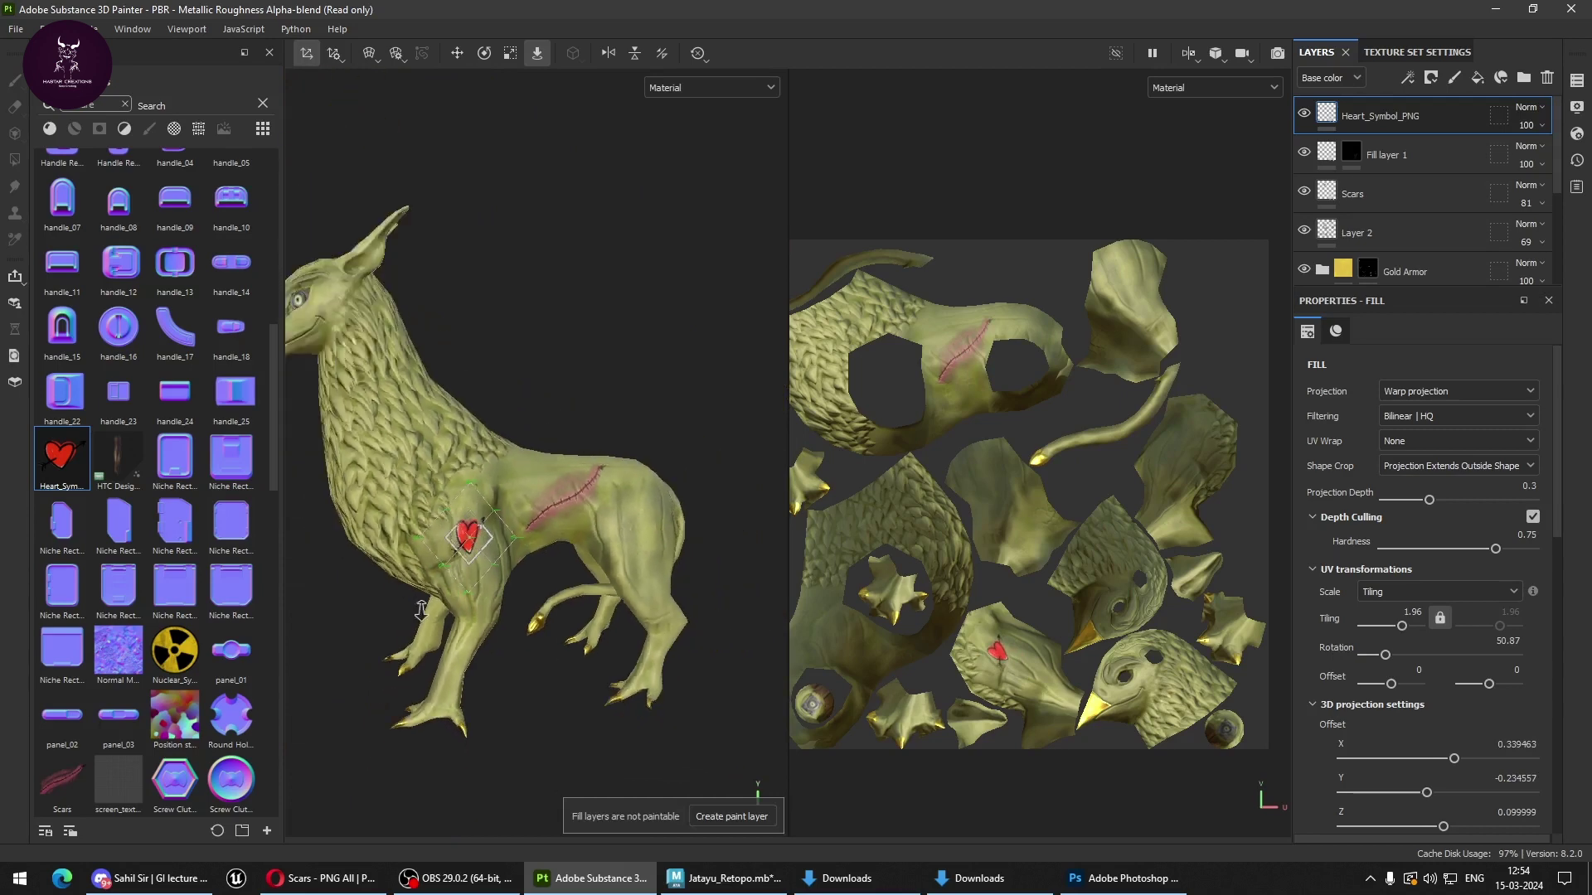
scroll(624, 608, down, 3)
alt+drag(702, 545, 686, 465)
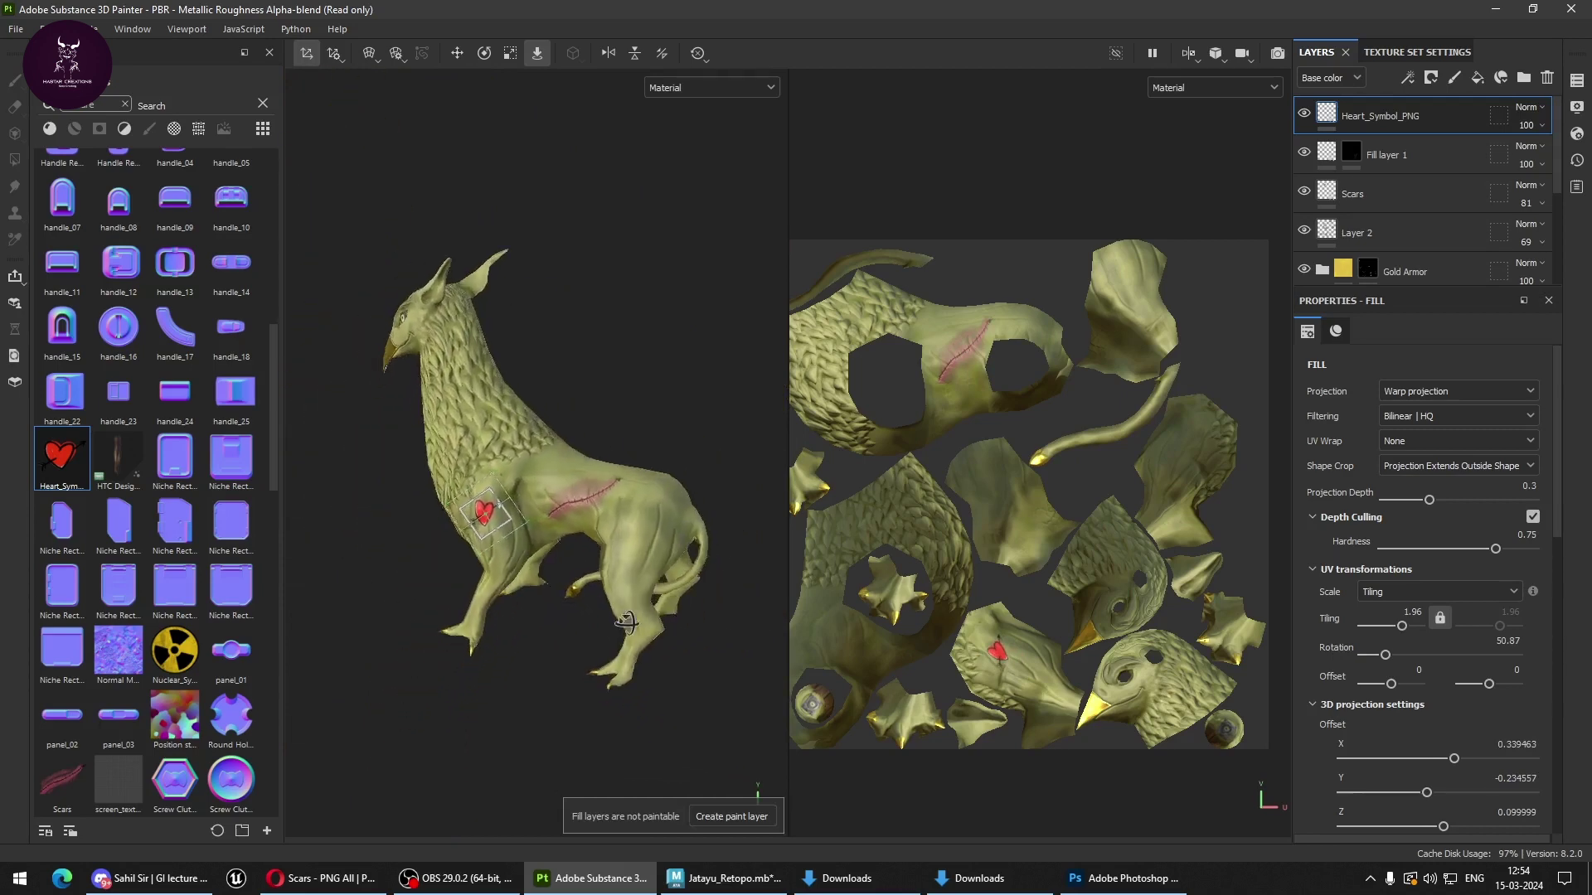
scroll(621, 730, up, 3)
scroll(637, 714, up, 3)
scroll(636, 715, down, 5)
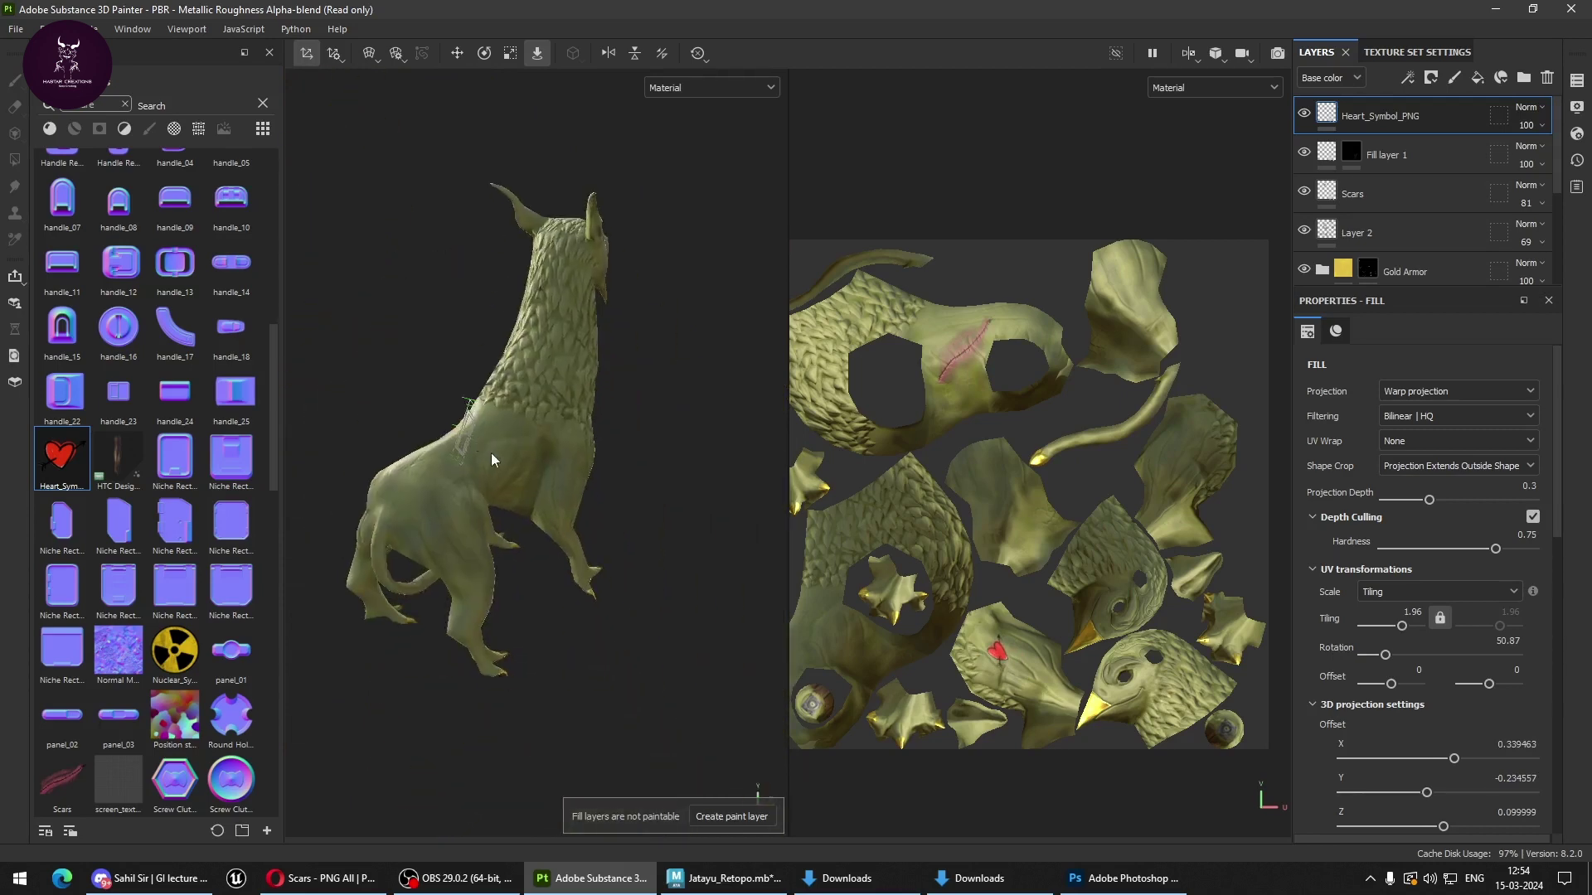
mouse_move(486, 455)
alt+mouse_down()
mouse_move(491, 611)
mouse_move(360, 543)
mouse_move(447, 580)
alt+mouse_up()
scroll(447, 579, up, 3)
scroll(447, 580, up, 3)
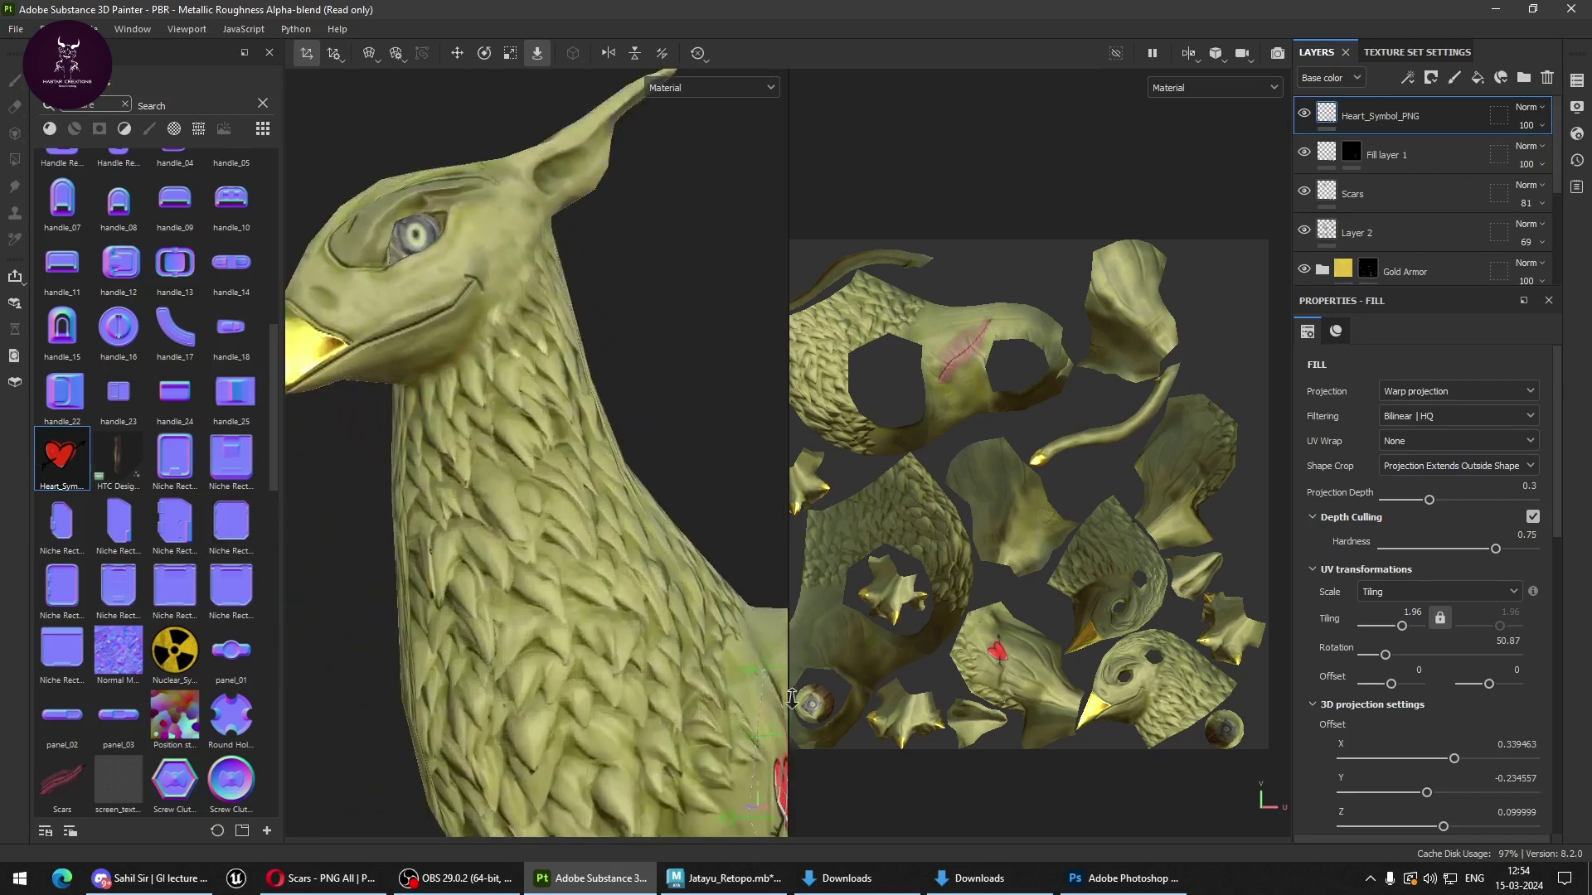
scroll(447, 580, up, 2)
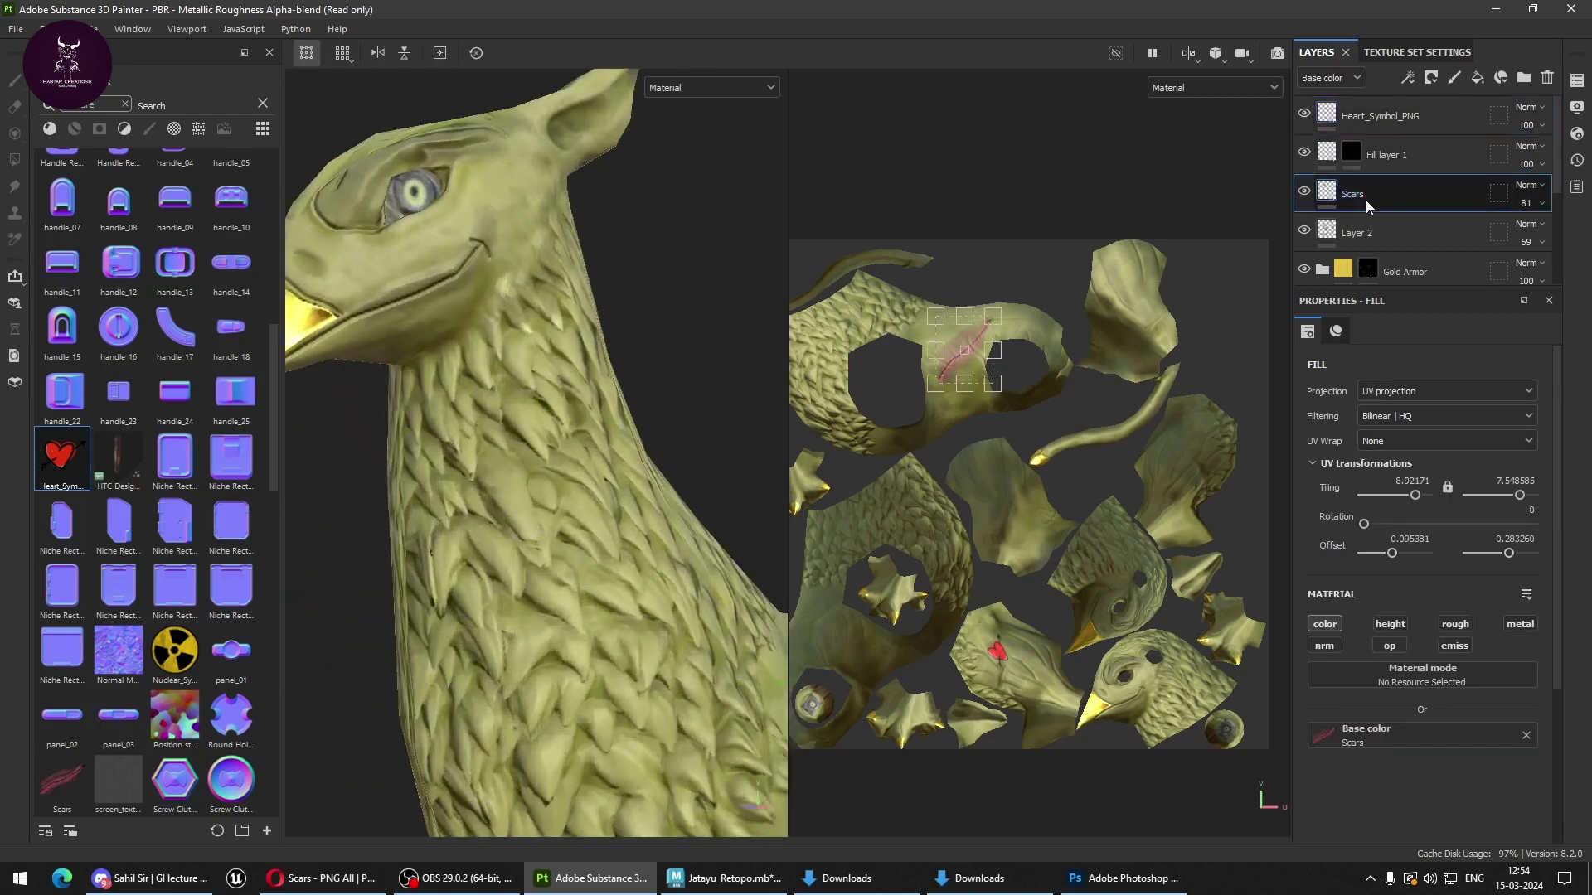
Paint on Layer 2 with base color 3D3F22 and a smaller brush of about 2.67.
click(1420, 232)
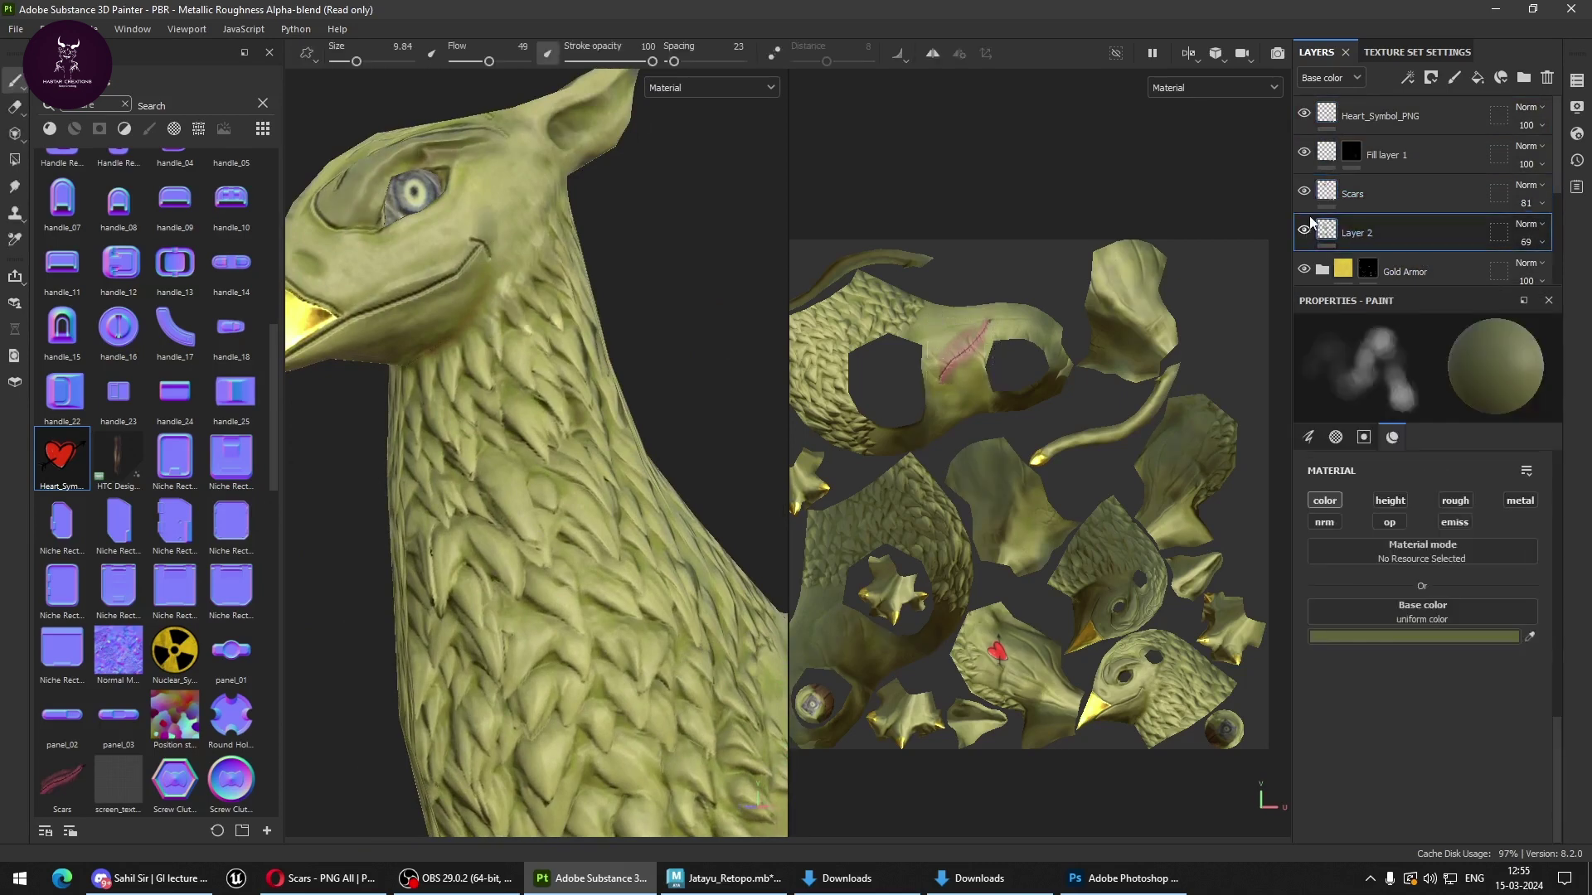
alt+drag(544, 375, 553, 384)
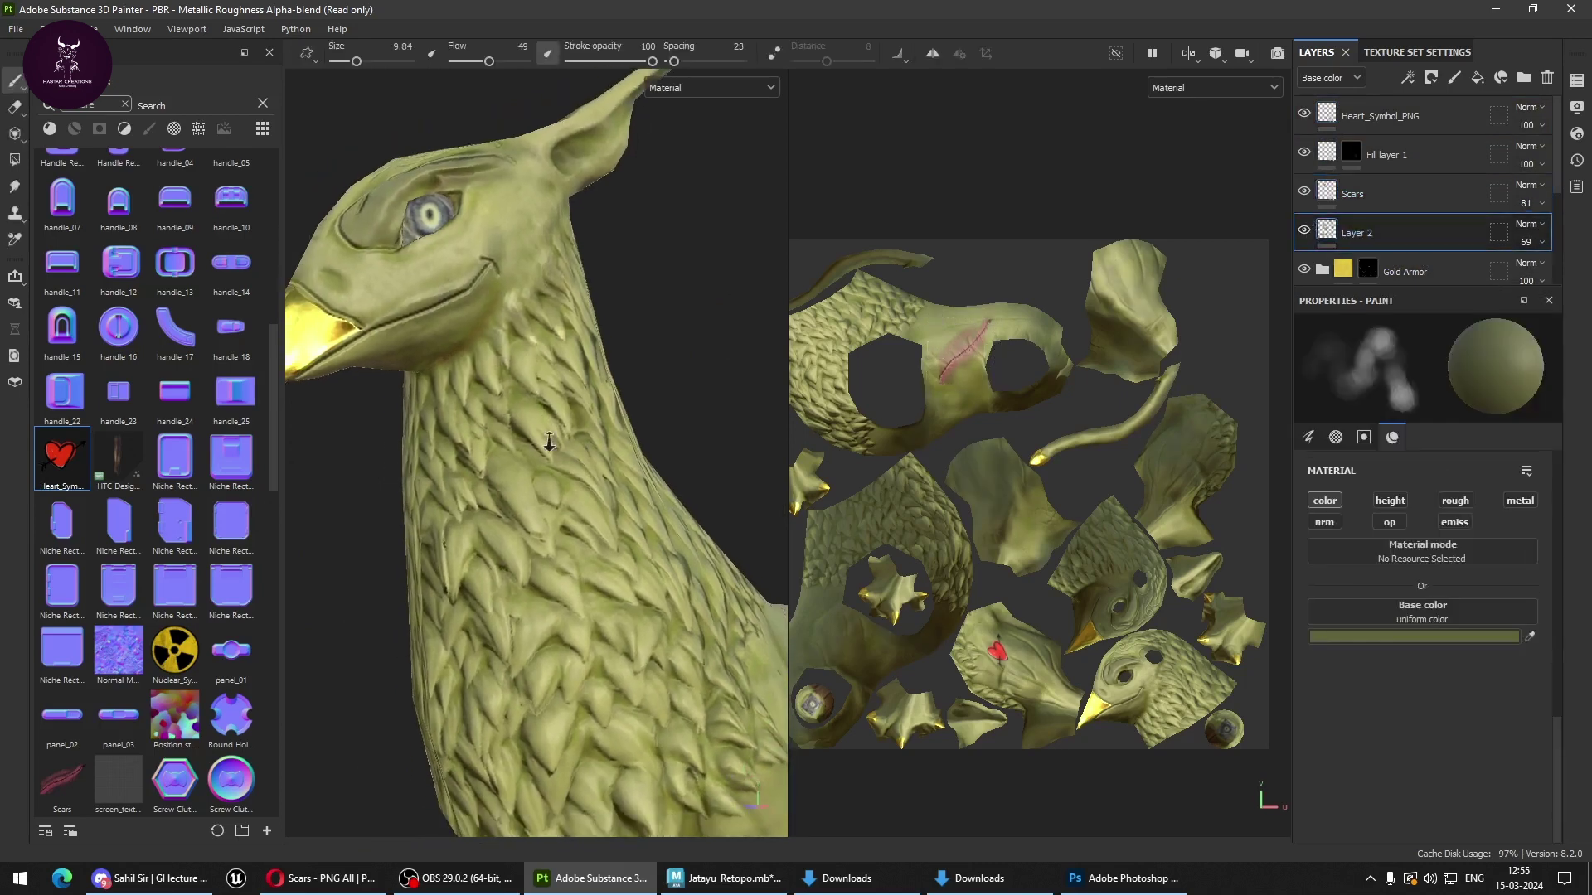
click(1442, 637)
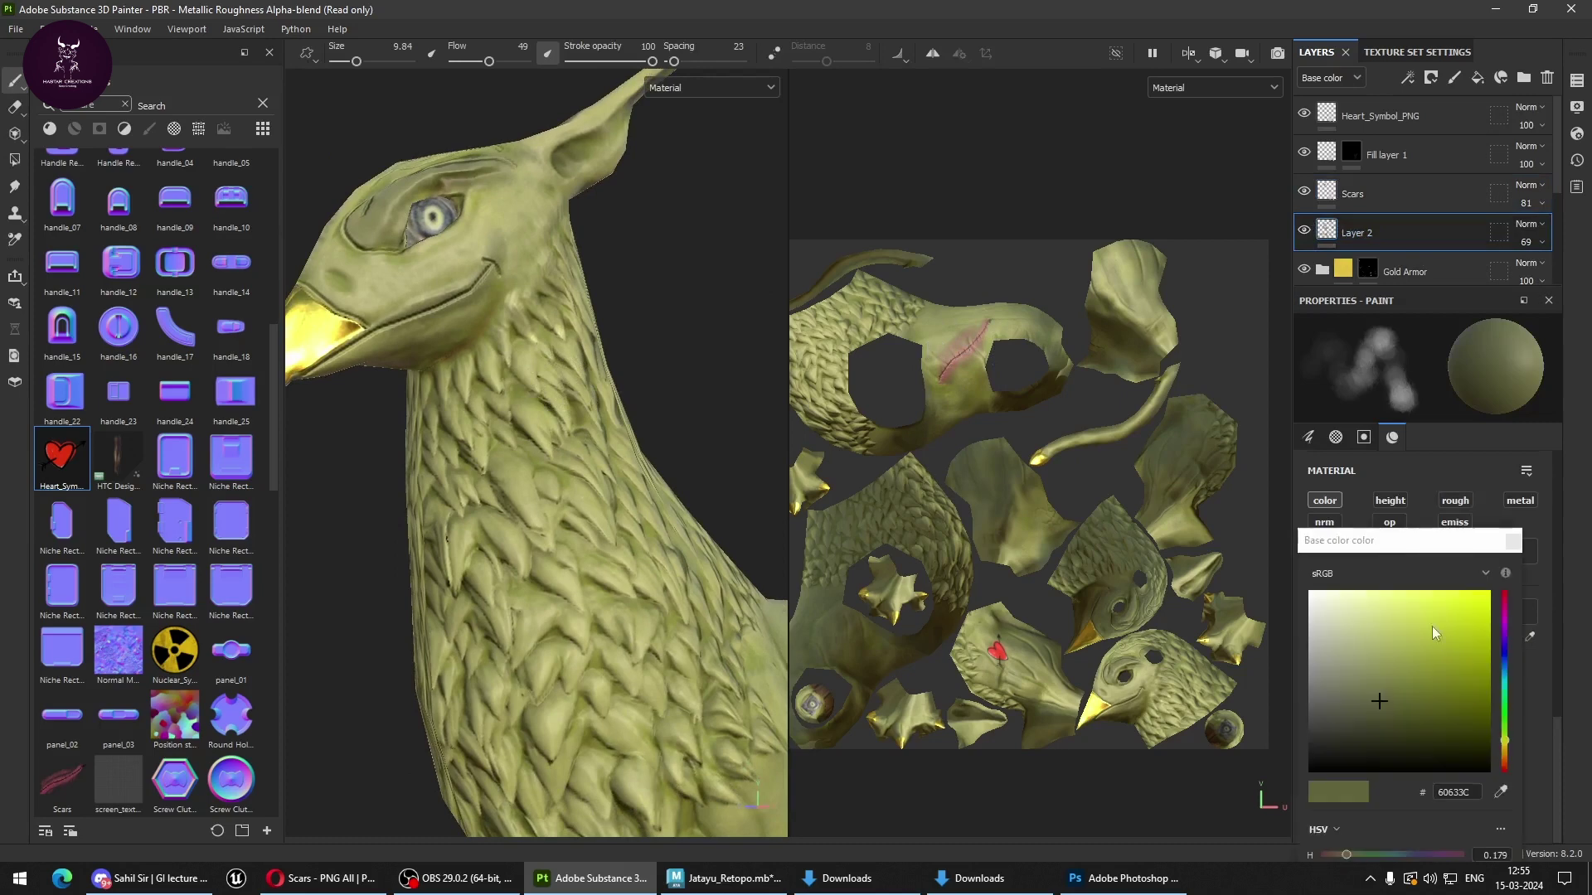
click(1389, 726)
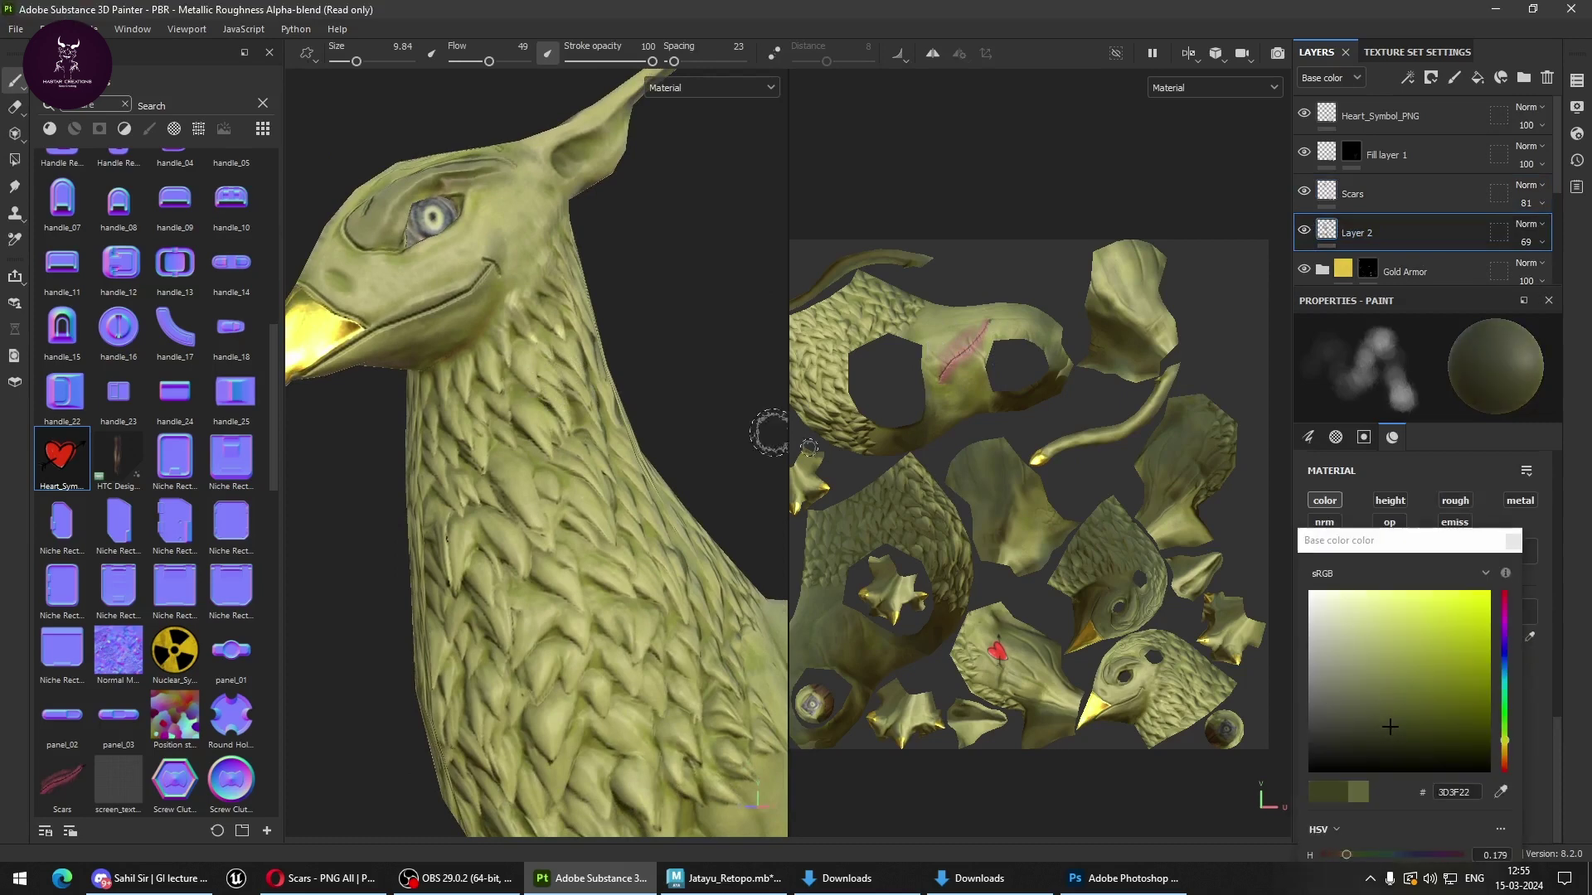
ctrl+right_drag(604, 347, 463, 390)
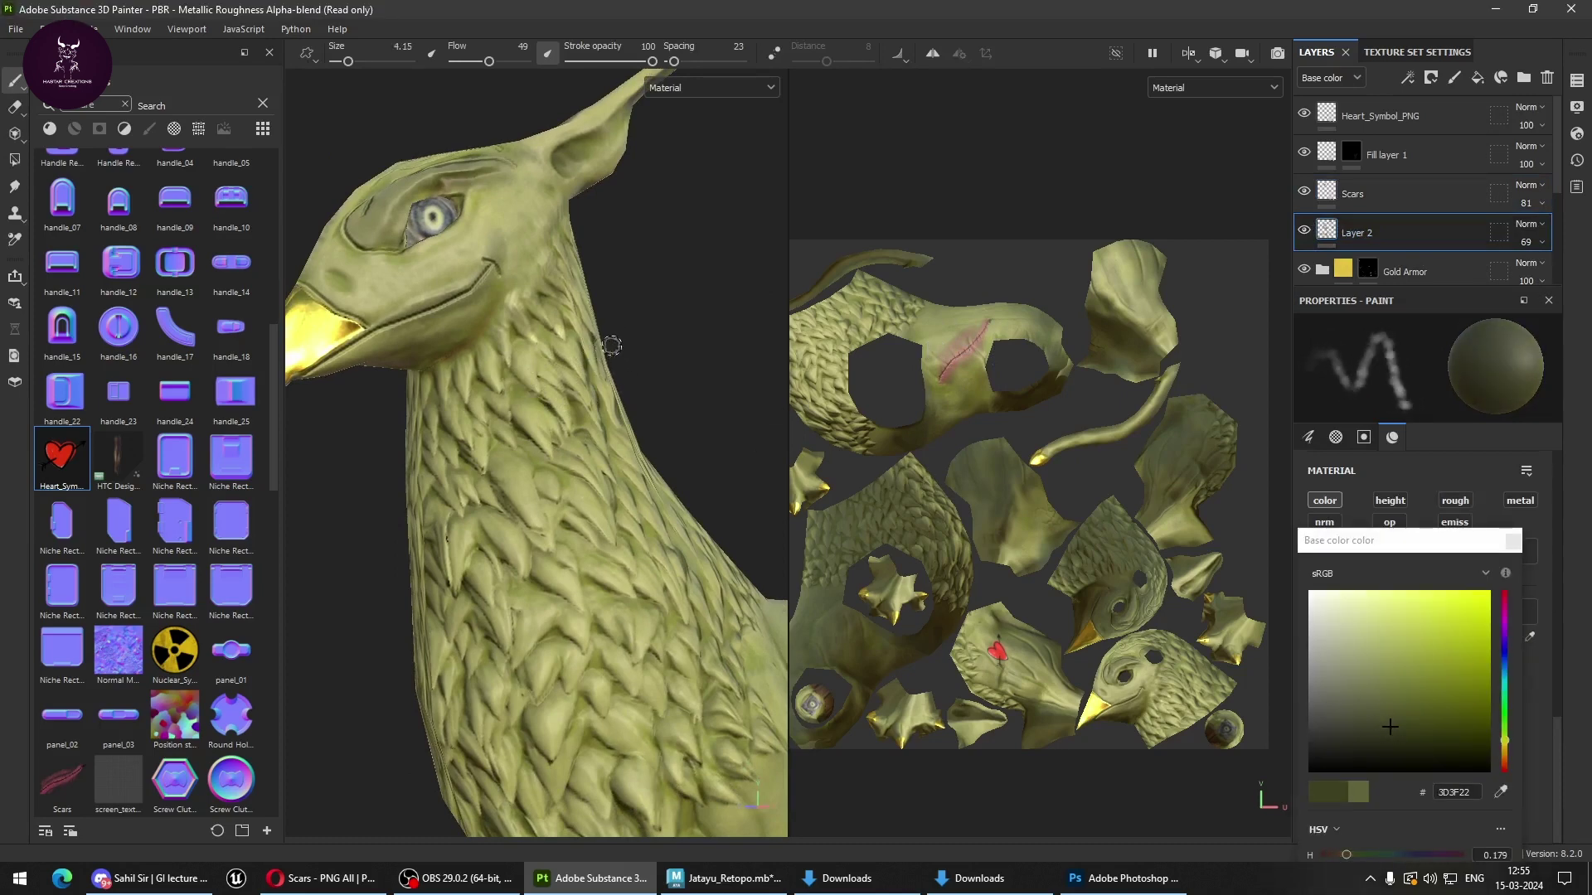
scroll(463, 389, up, 2)
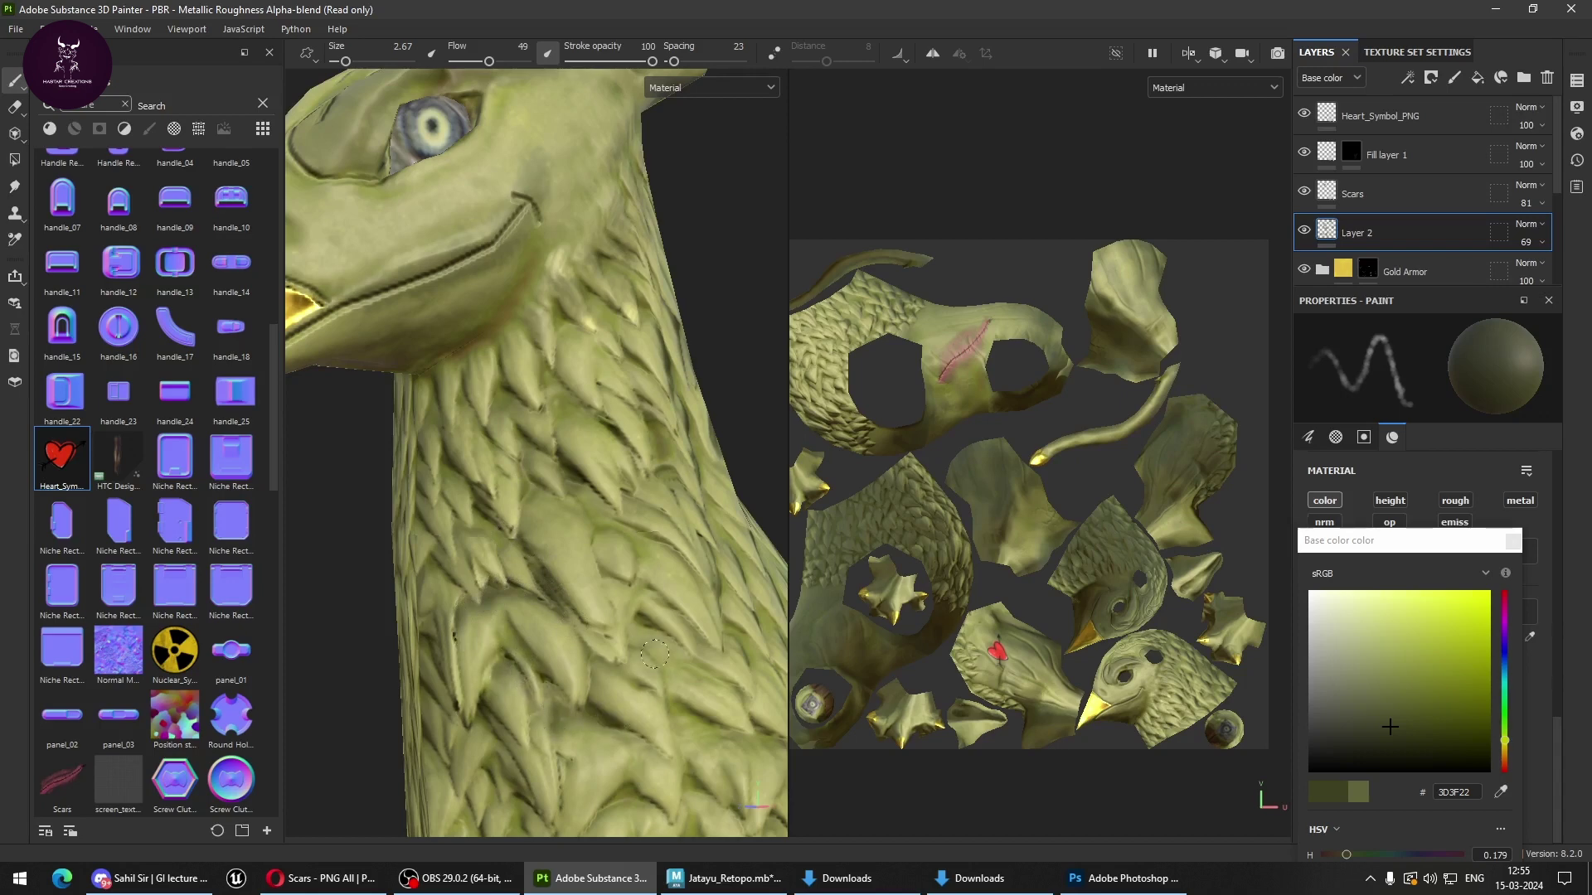
Paint darker olive strokes along the griffin's neck feathers.
alt+drag(648, 640, 661, 580)
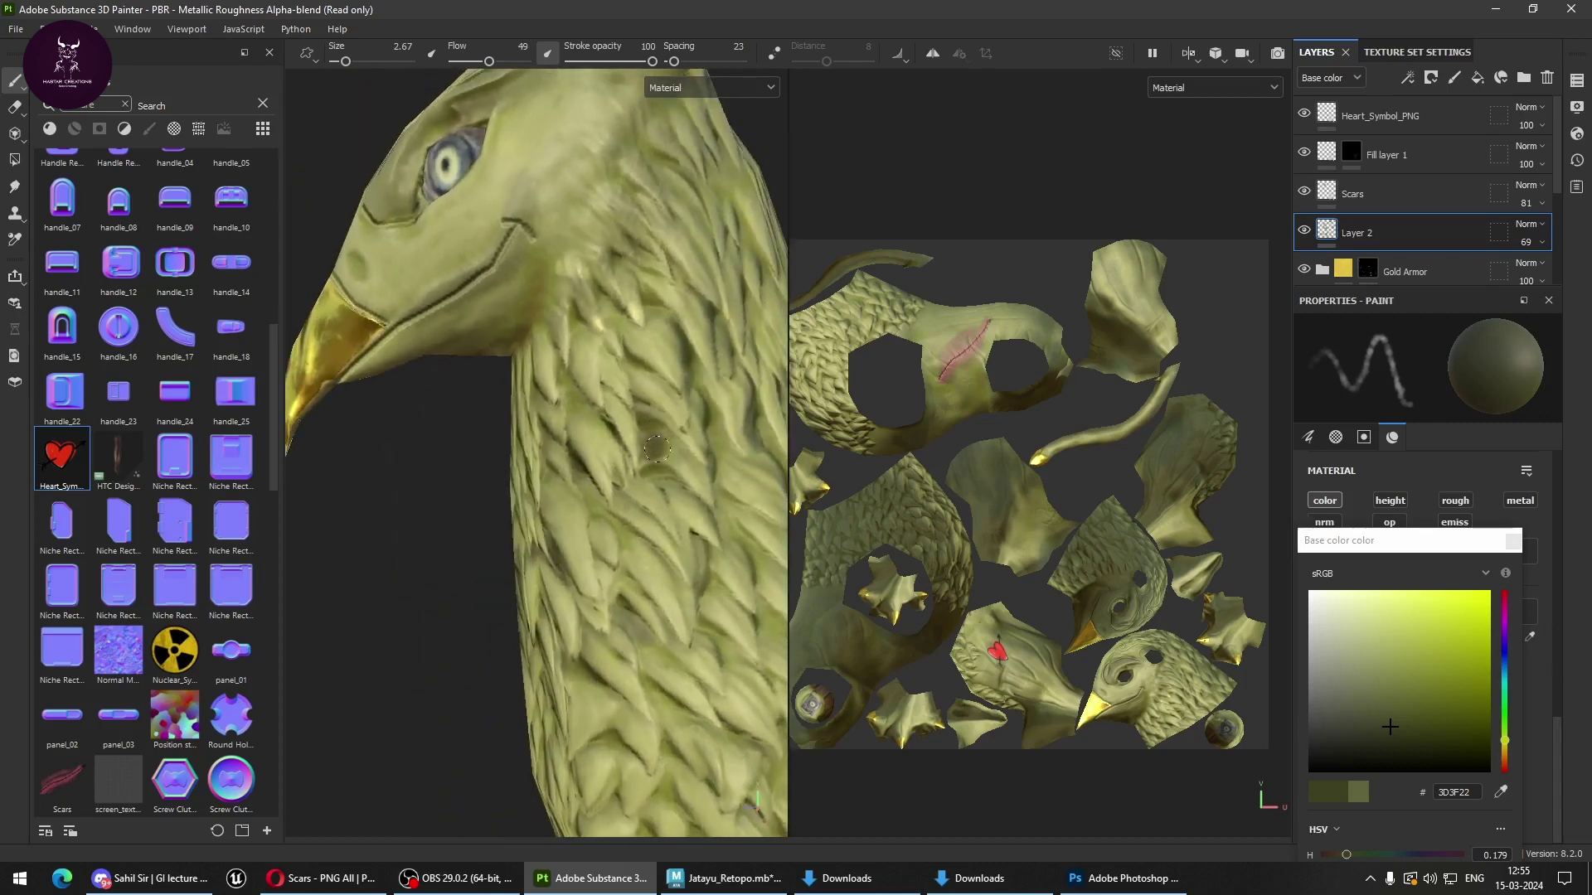
drag(657, 449, 681, 484)
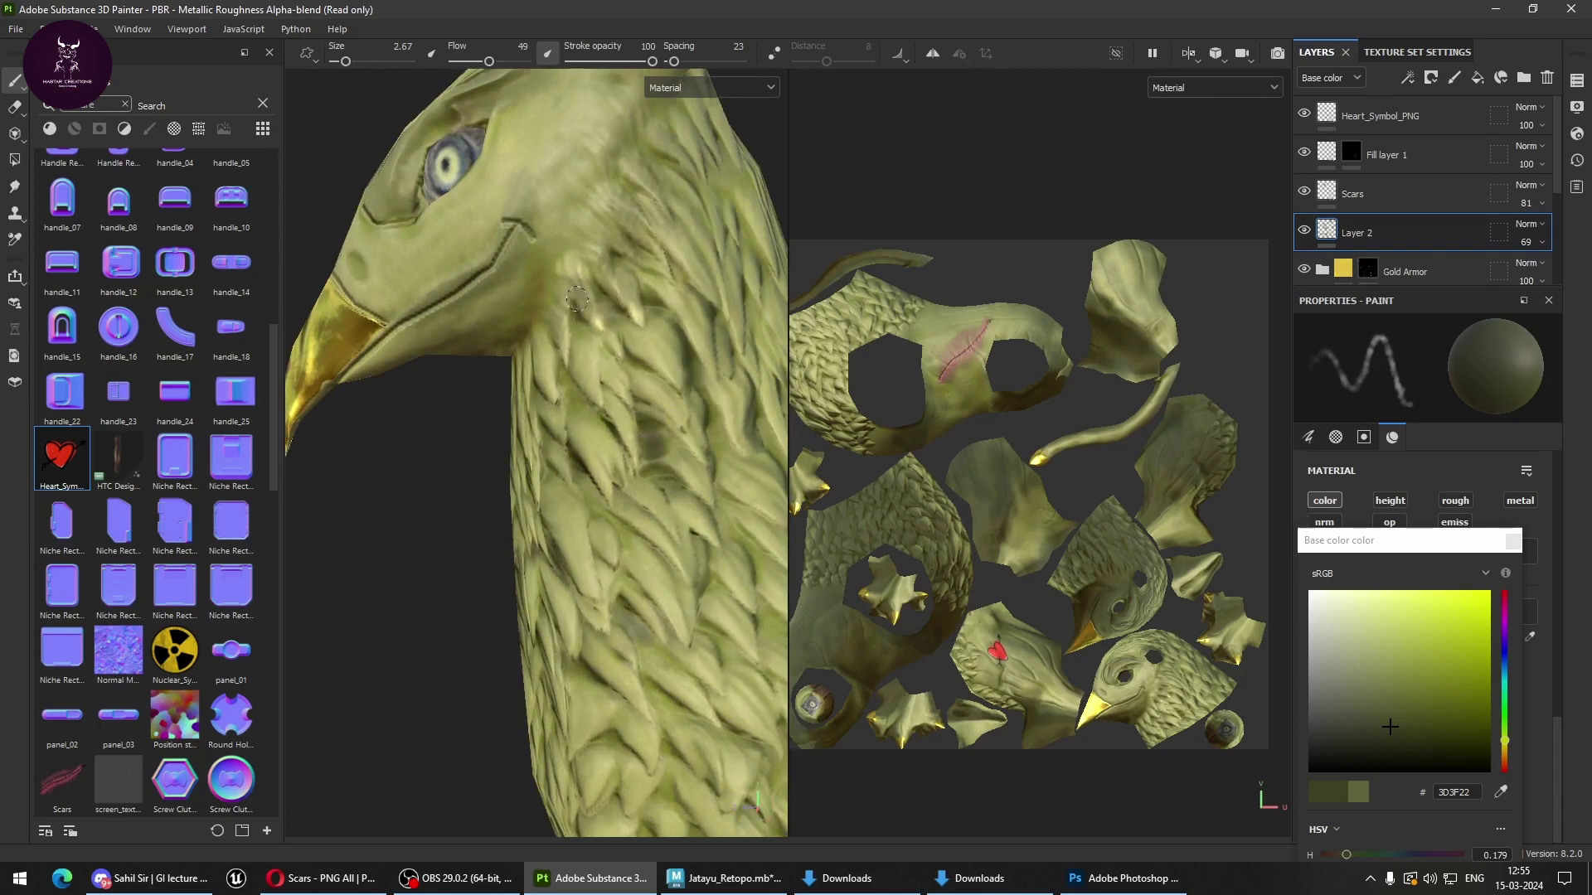
drag(577, 299, 572, 338)
mouse_move(701, 389)
alt+mouse_down()
mouse_move(562, 451)
mouse_move(563, 540)
mouse_move(596, 570)
alt+mouse_up()
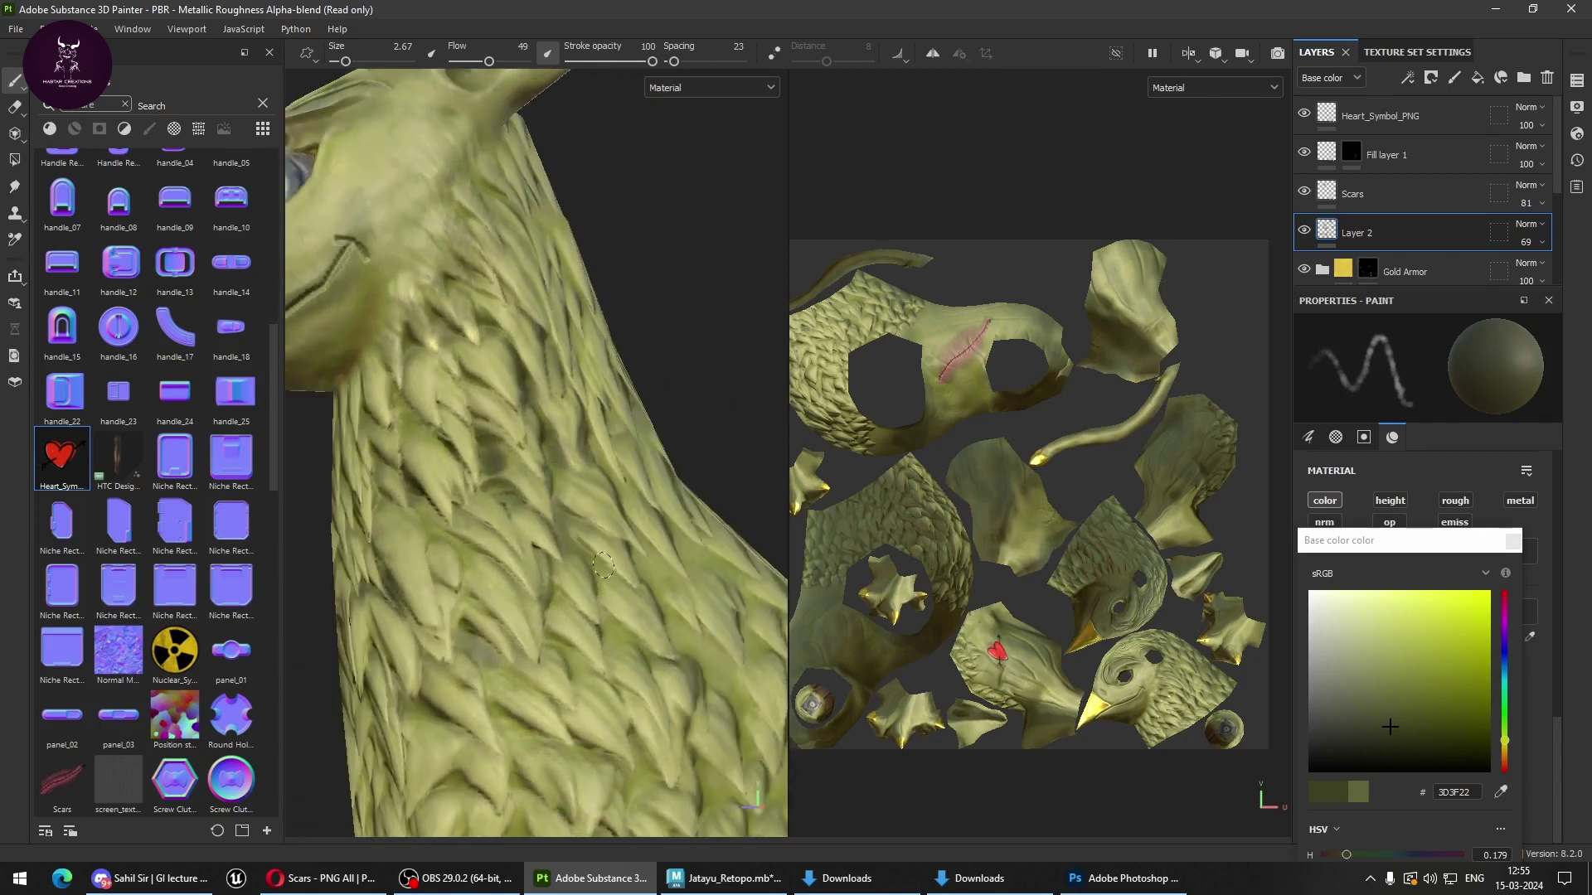
drag(589, 674, 615, 640)
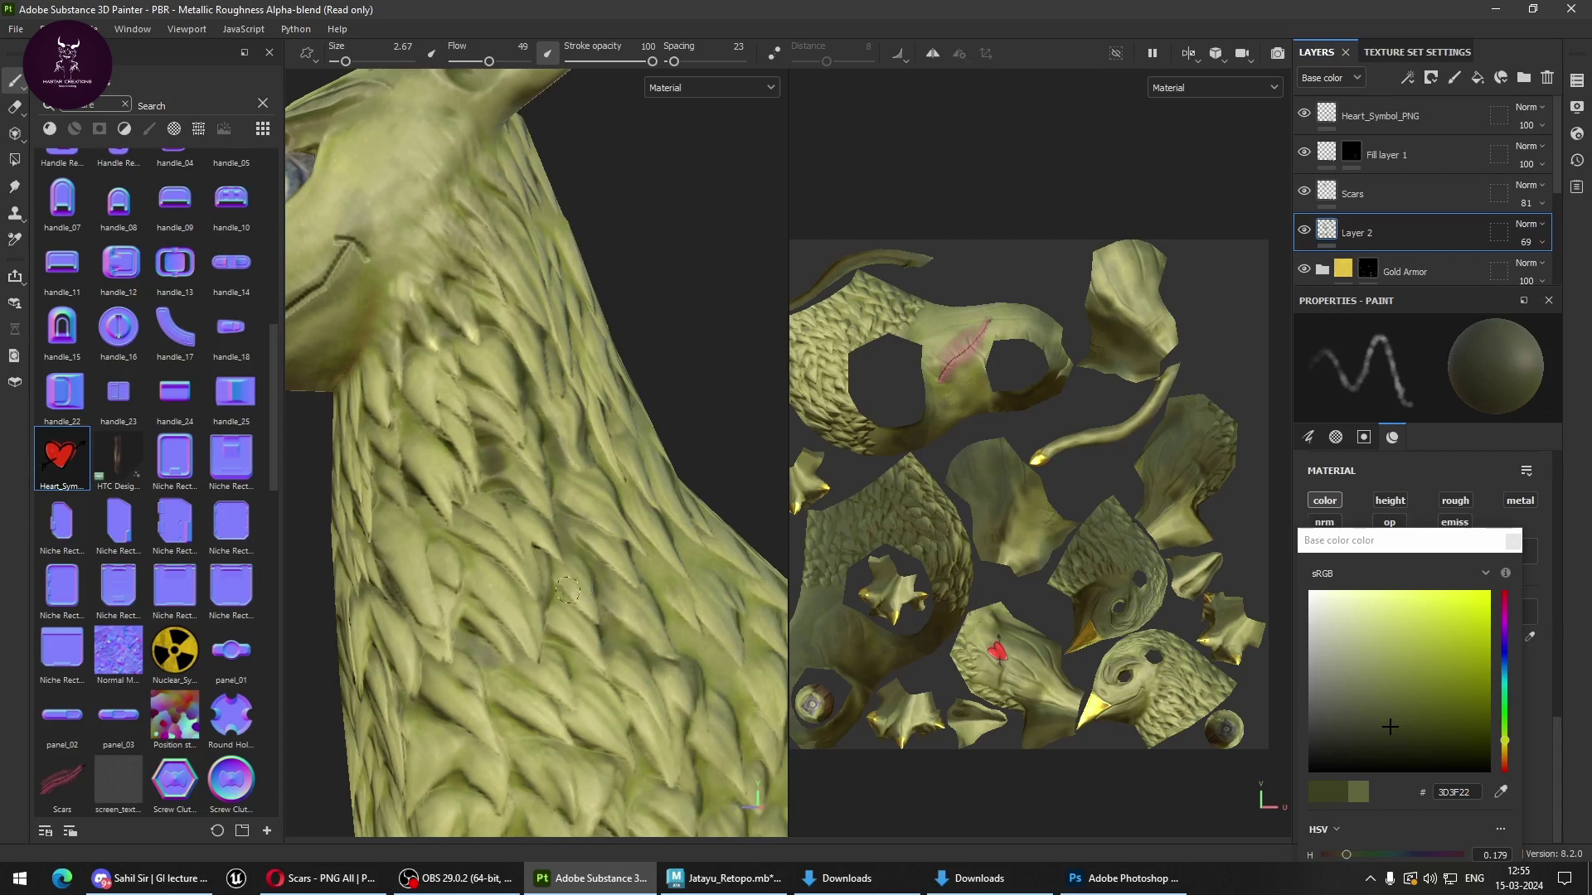
mouse_move(567, 590)
mouse_down()
mouse_move(572, 673)
mouse_move(427, 561)
mouse_up()
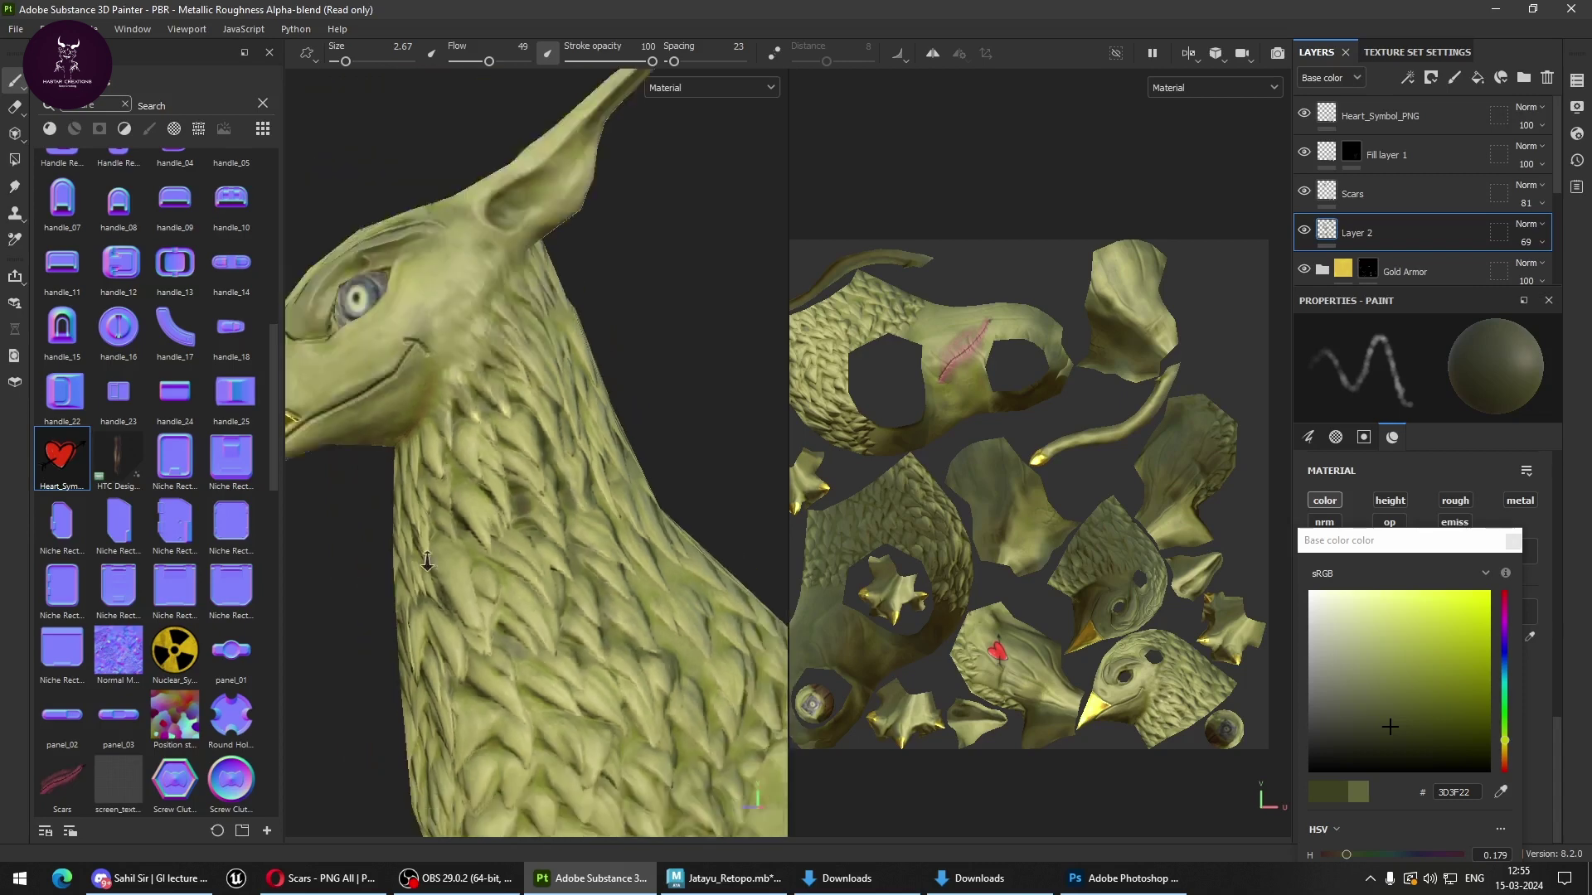
Review the whole griffin from several angles and start saving the project as a new file.
alt+right_drag(427, 561, 728, 746)
mouse_move(728, 747)
alt+mouse_down()
mouse_move(551, 590)
mouse_move(580, 572)
alt+mouse_up()
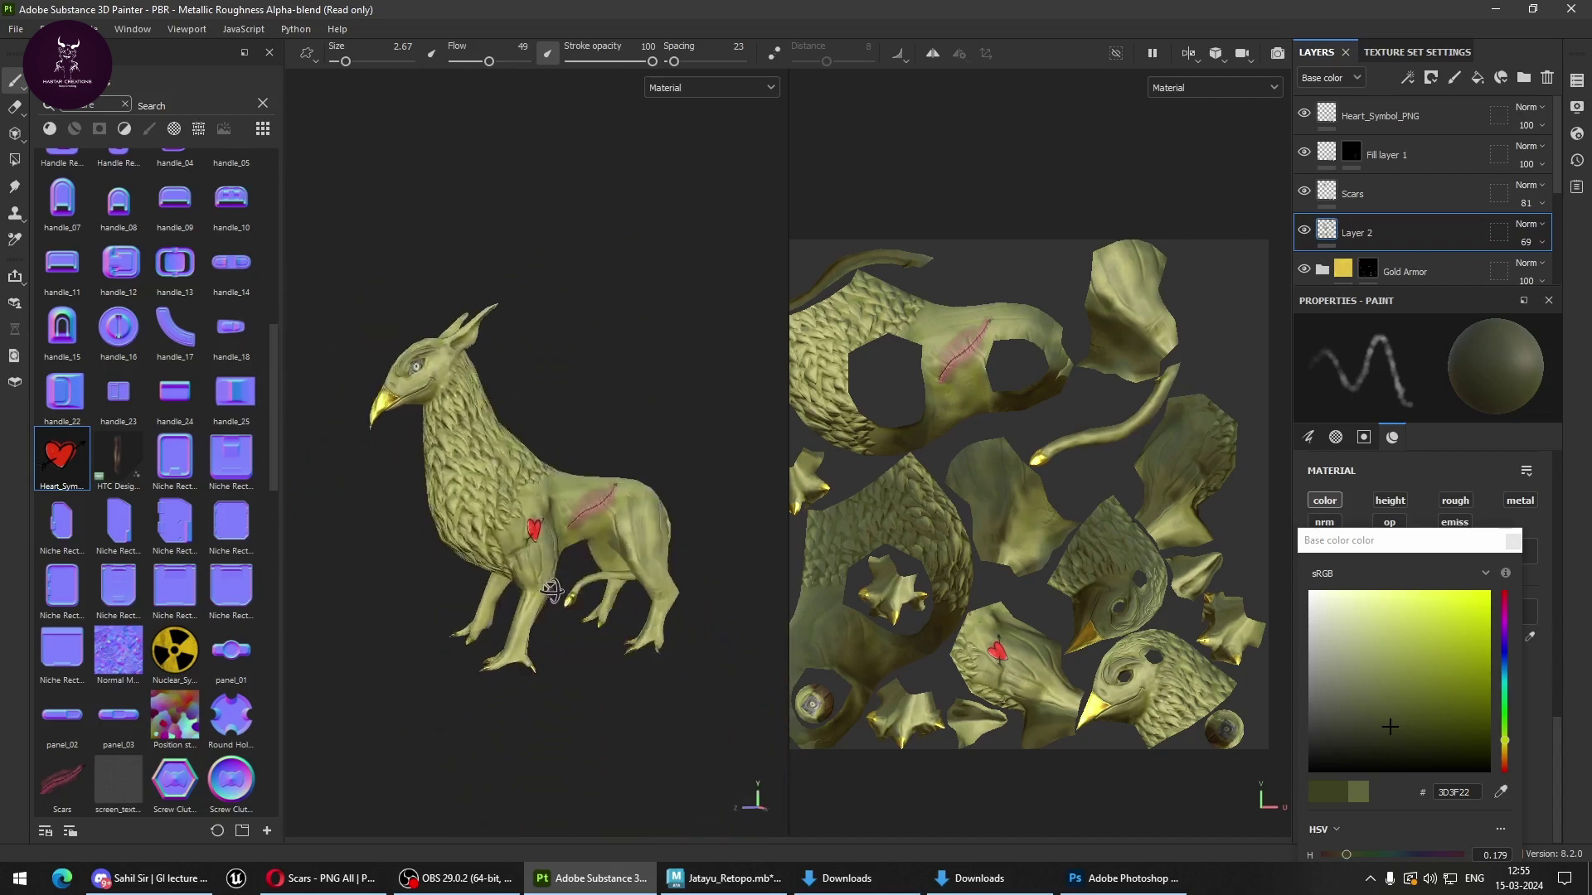
alt+right_drag(581, 572, 598, 553)
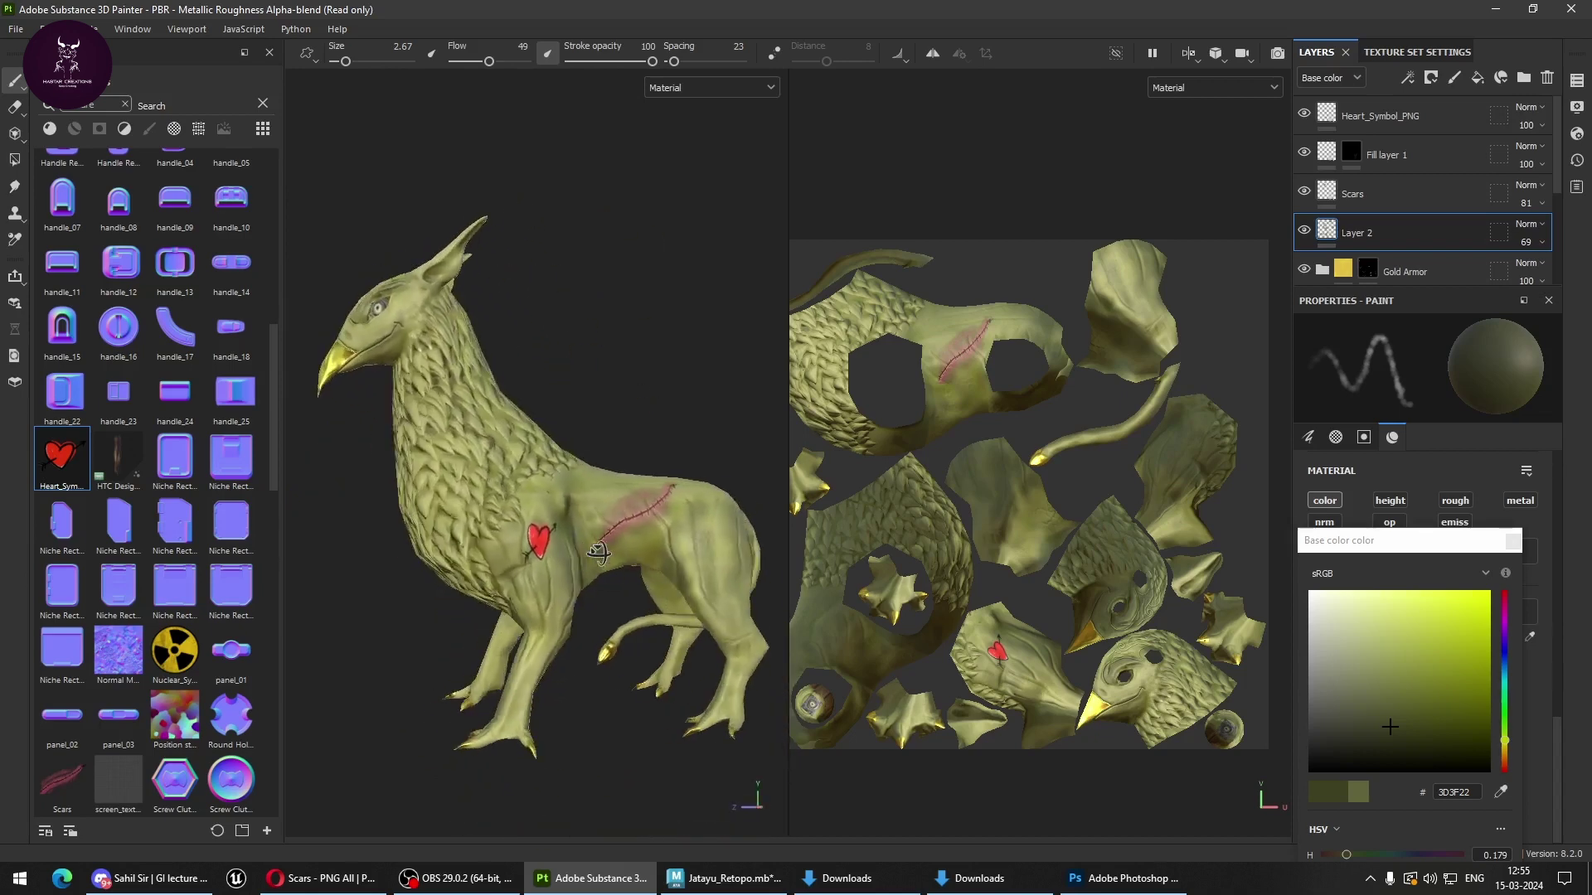
alt+drag(598, 553, 634, 574)
alt+right_drag(635, 574, 652, 586)
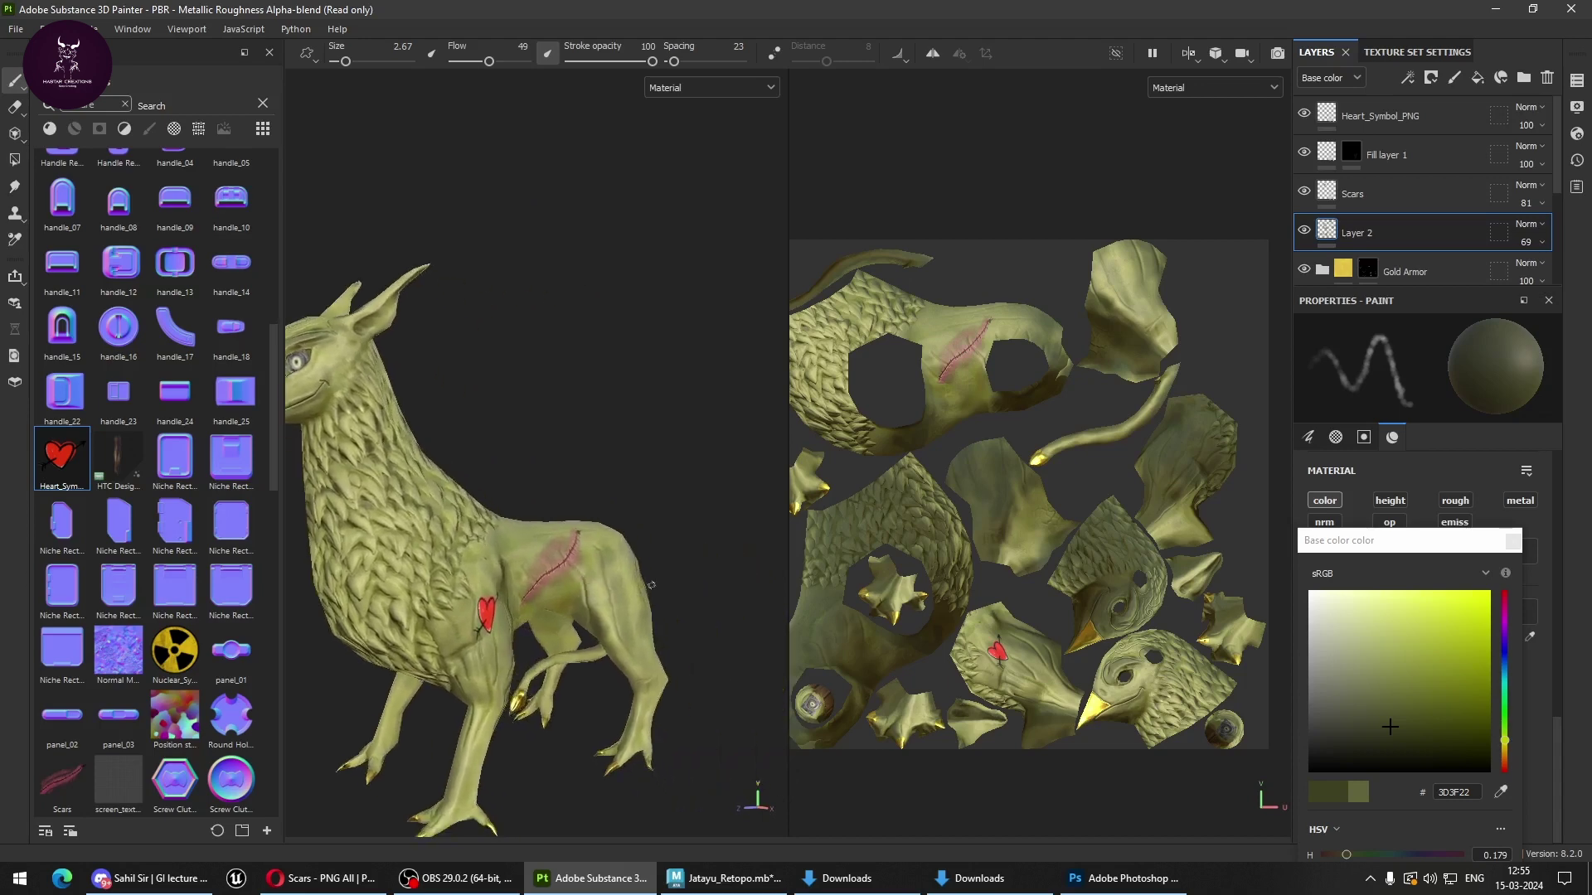
mouse_move(652, 585)
alt+mouse_down()
mouse_move(401, 626)
mouse_move(611, 632)
mouse_move(607, 591)
alt+mouse_up()
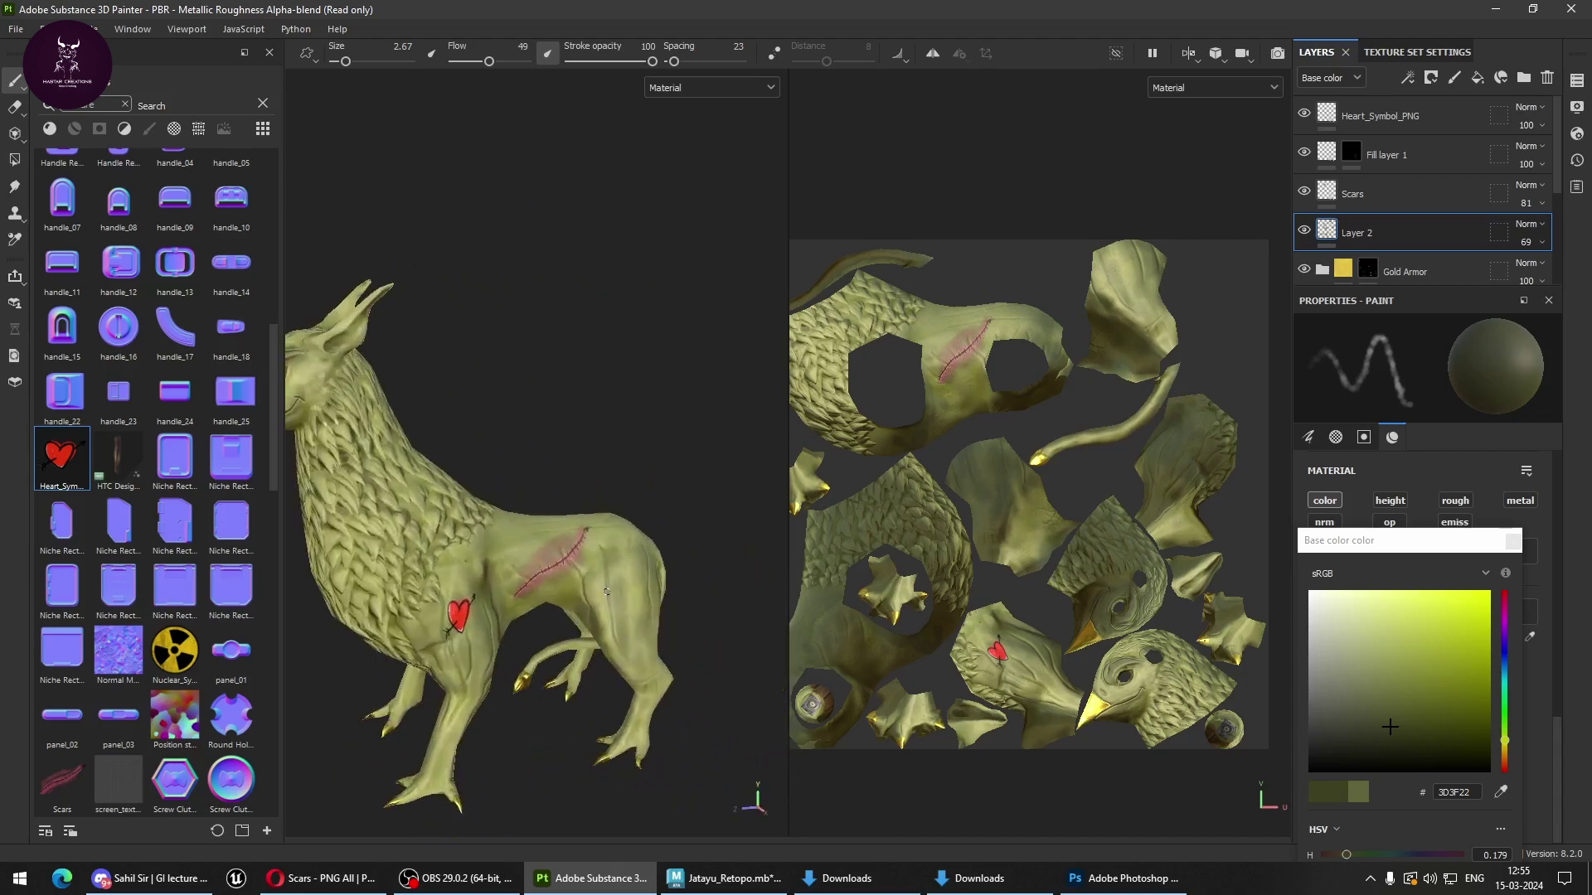
key(ctrl+s)
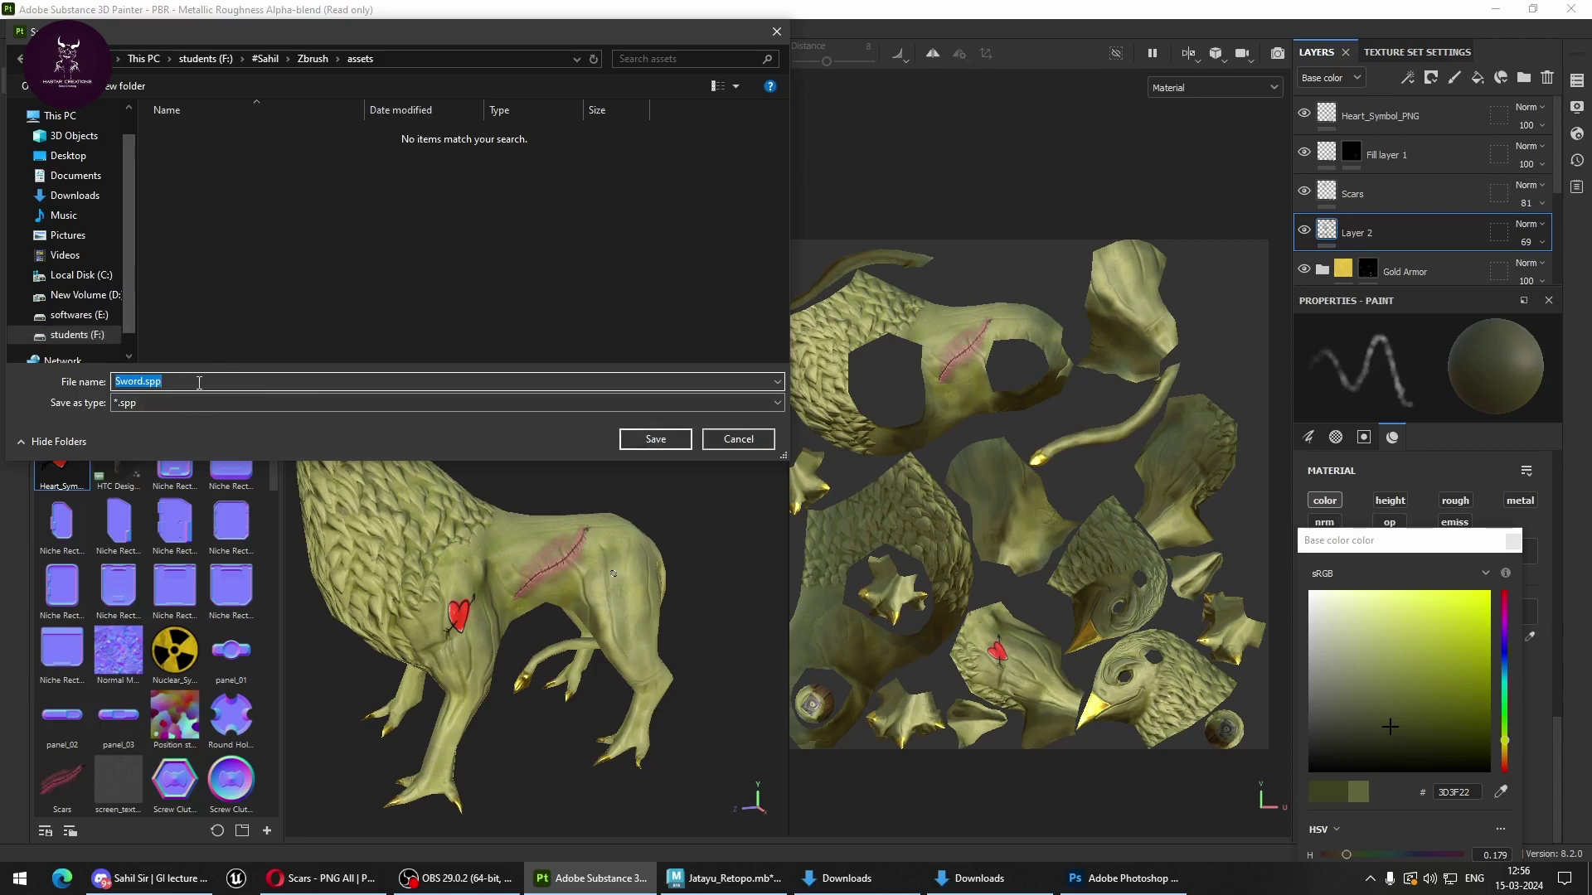
Save the project as Jatayu.
text(j)
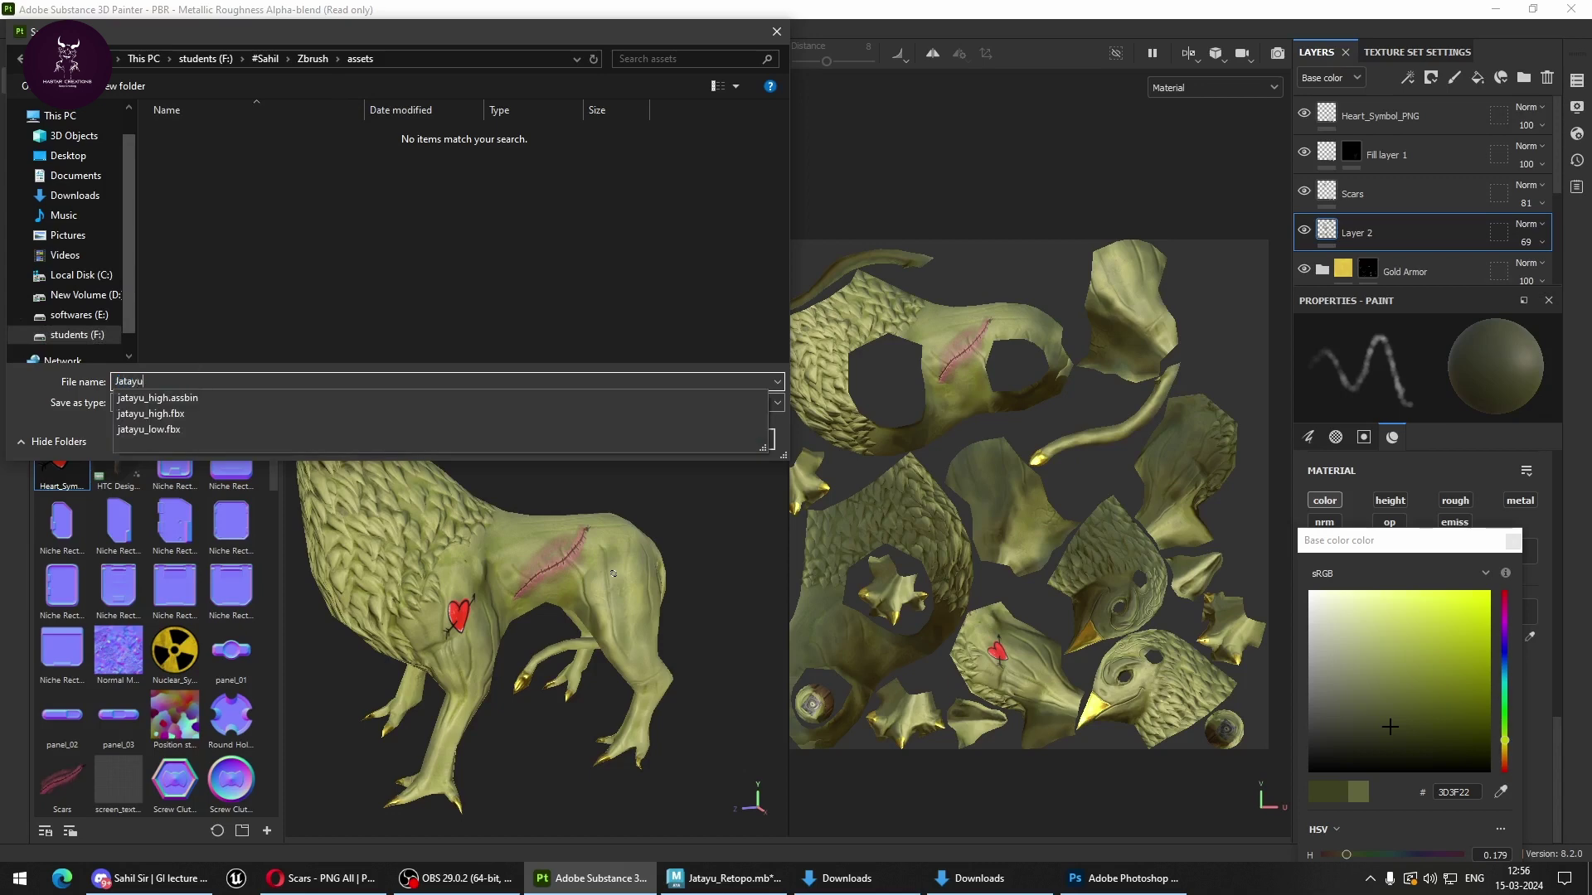
click(209, 379)
click(655, 440)
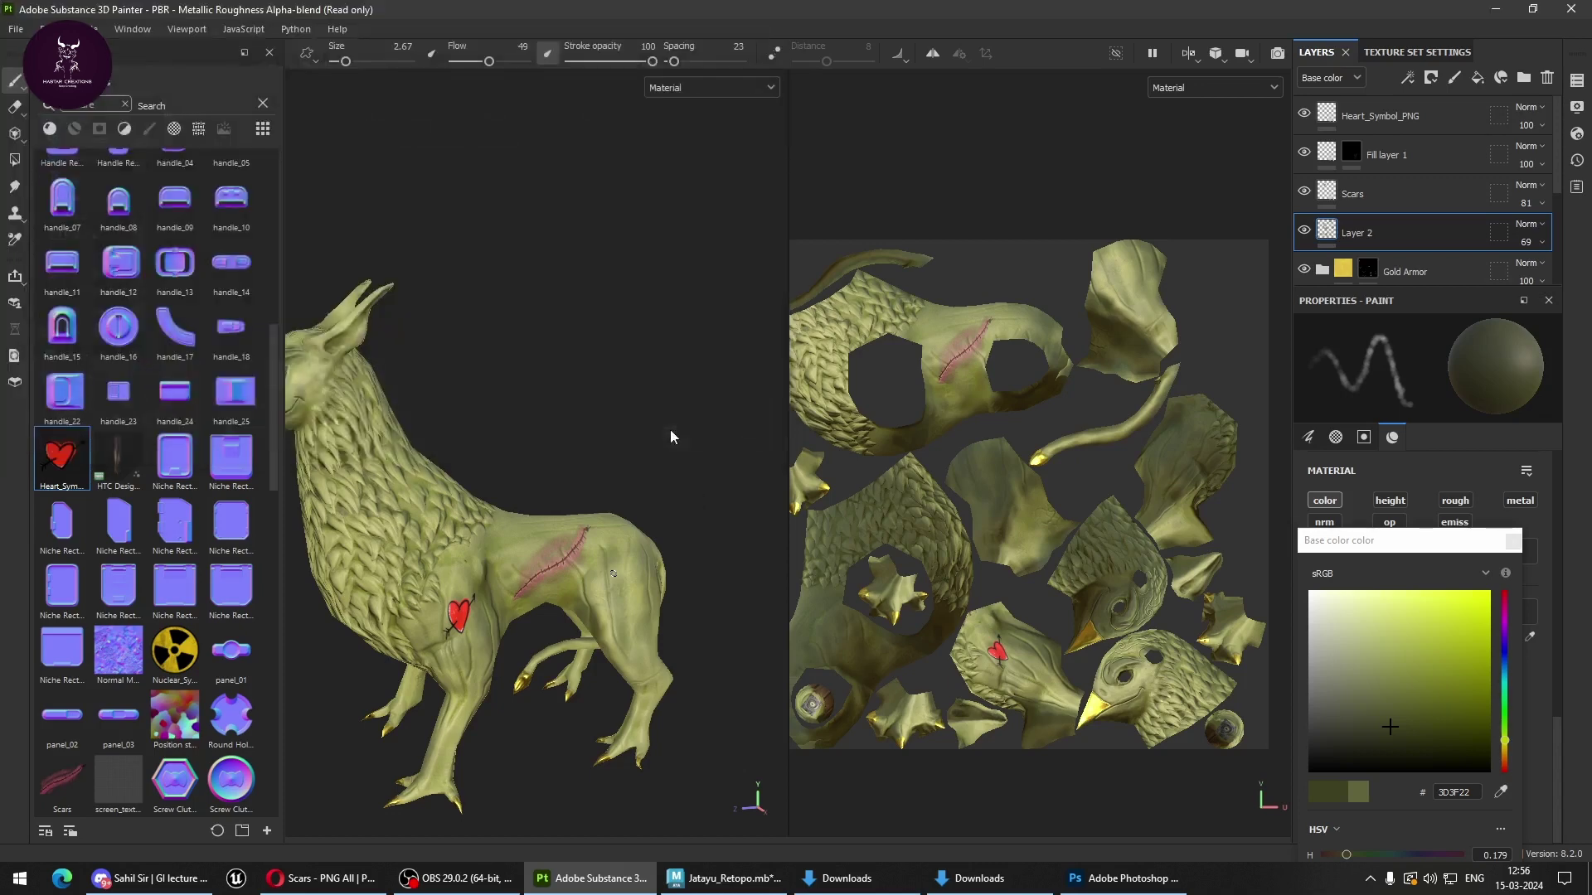
Orbit and zoom around the textured griffin to review the result.
mouse_move(626, 533)
alt+mouse_down()
mouse_move(684, 458)
mouse_move(661, 508)
alt+mouse_up()
scroll(661, 509, up, 2)
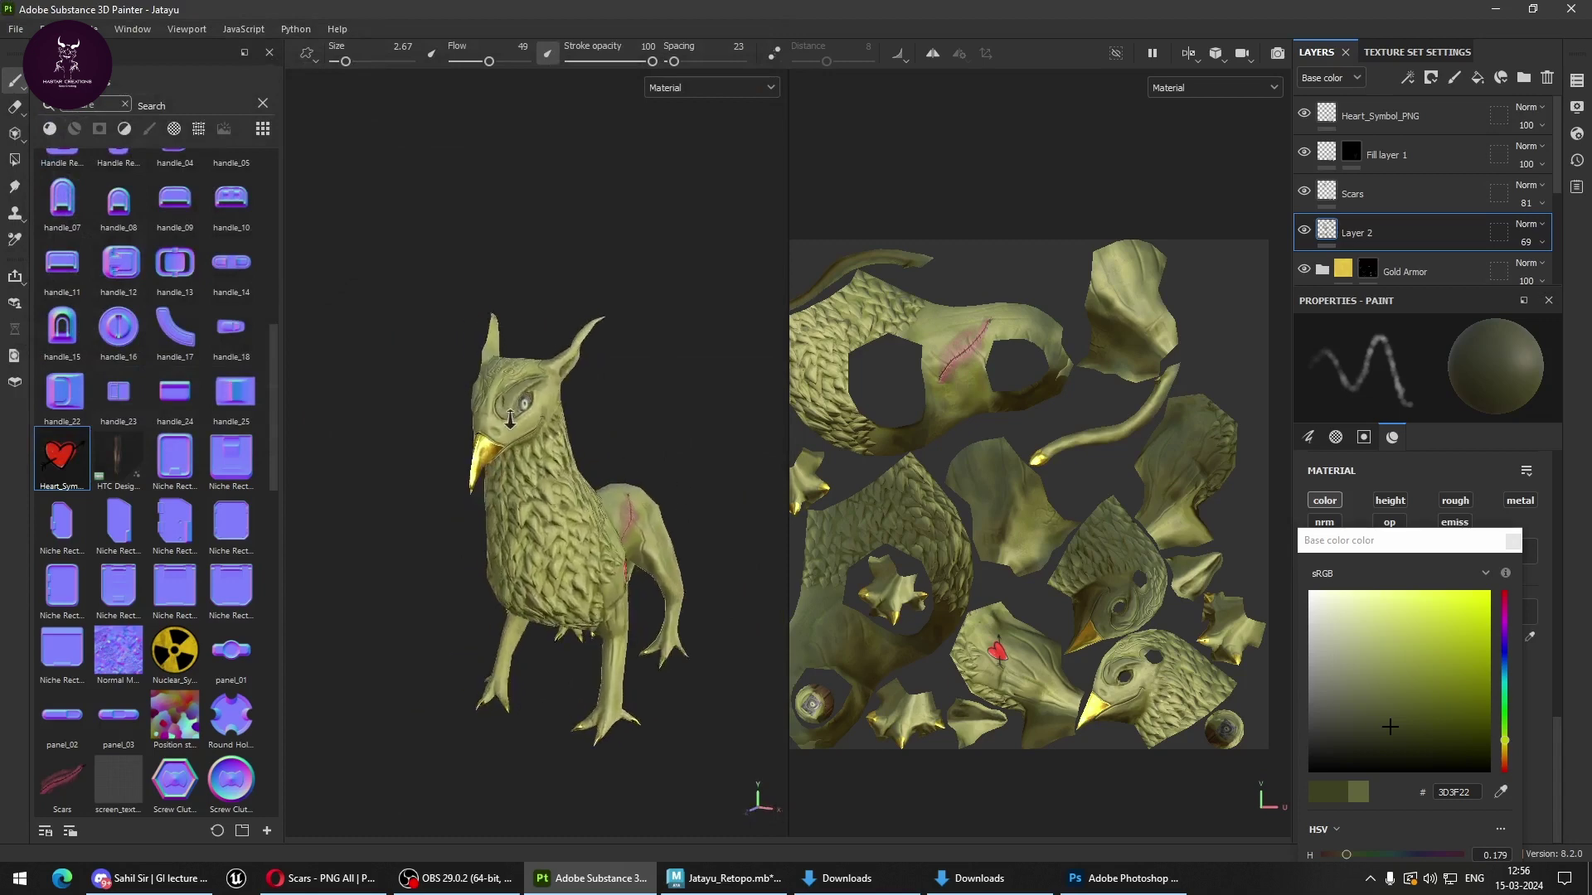
scroll(681, 598, up, 3)
scroll(682, 598, down, 2)
mouse_move(682, 599)
alt+mouse_down()
mouse_move(658, 611)
mouse_move(580, 497)
mouse_move(514, 464)
alt+mouse_up()
scroll(657, 611, up, 3)
scroll(658, 611, down, 4)
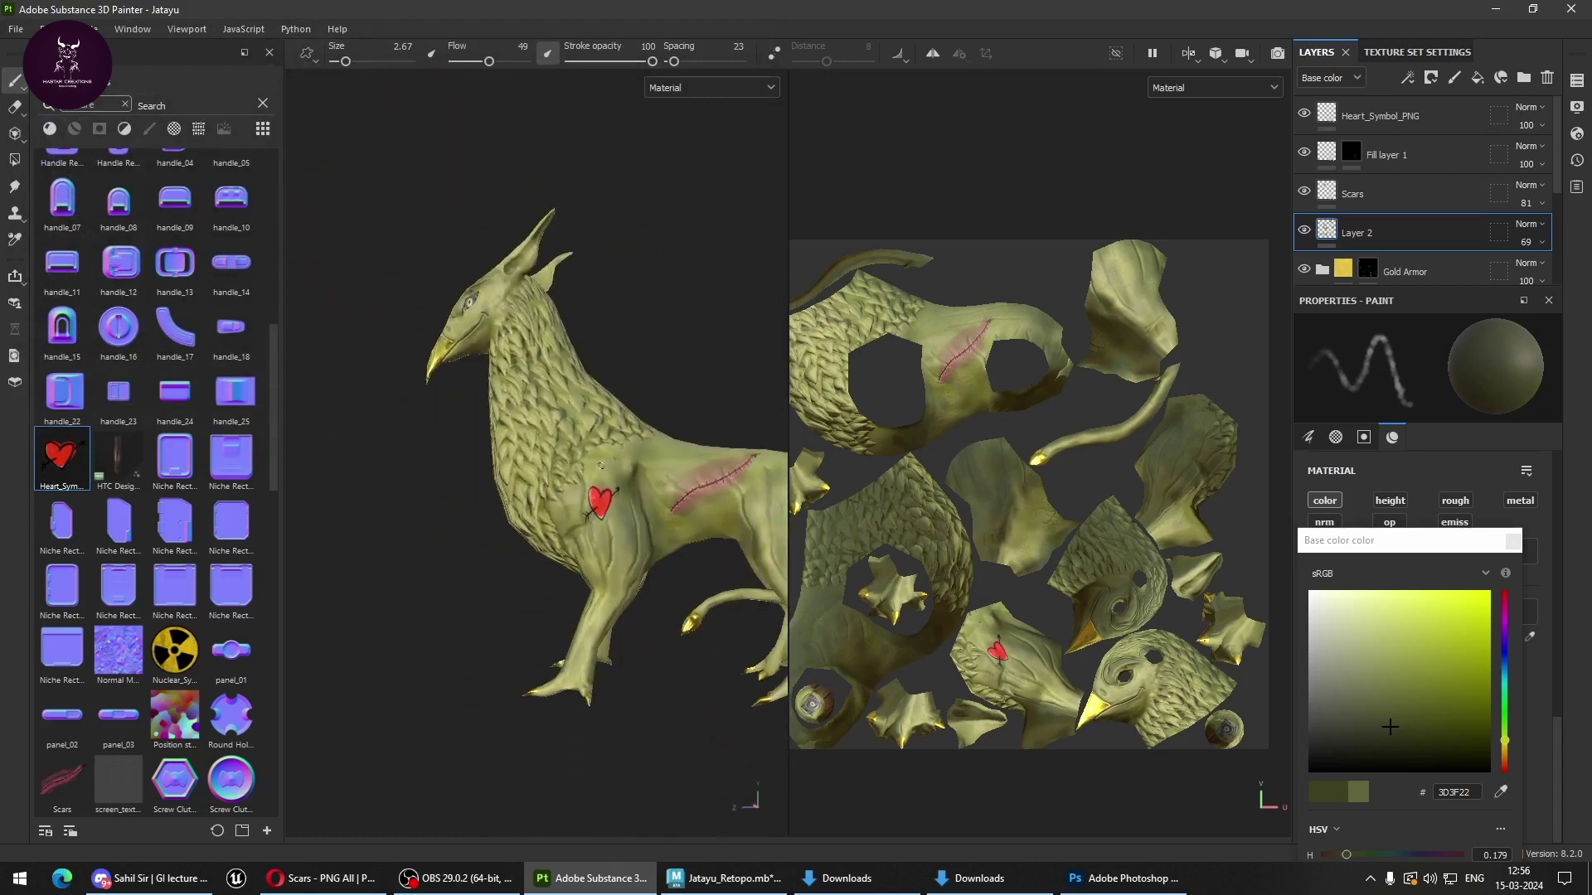
scroll(514, 464, up, 2)
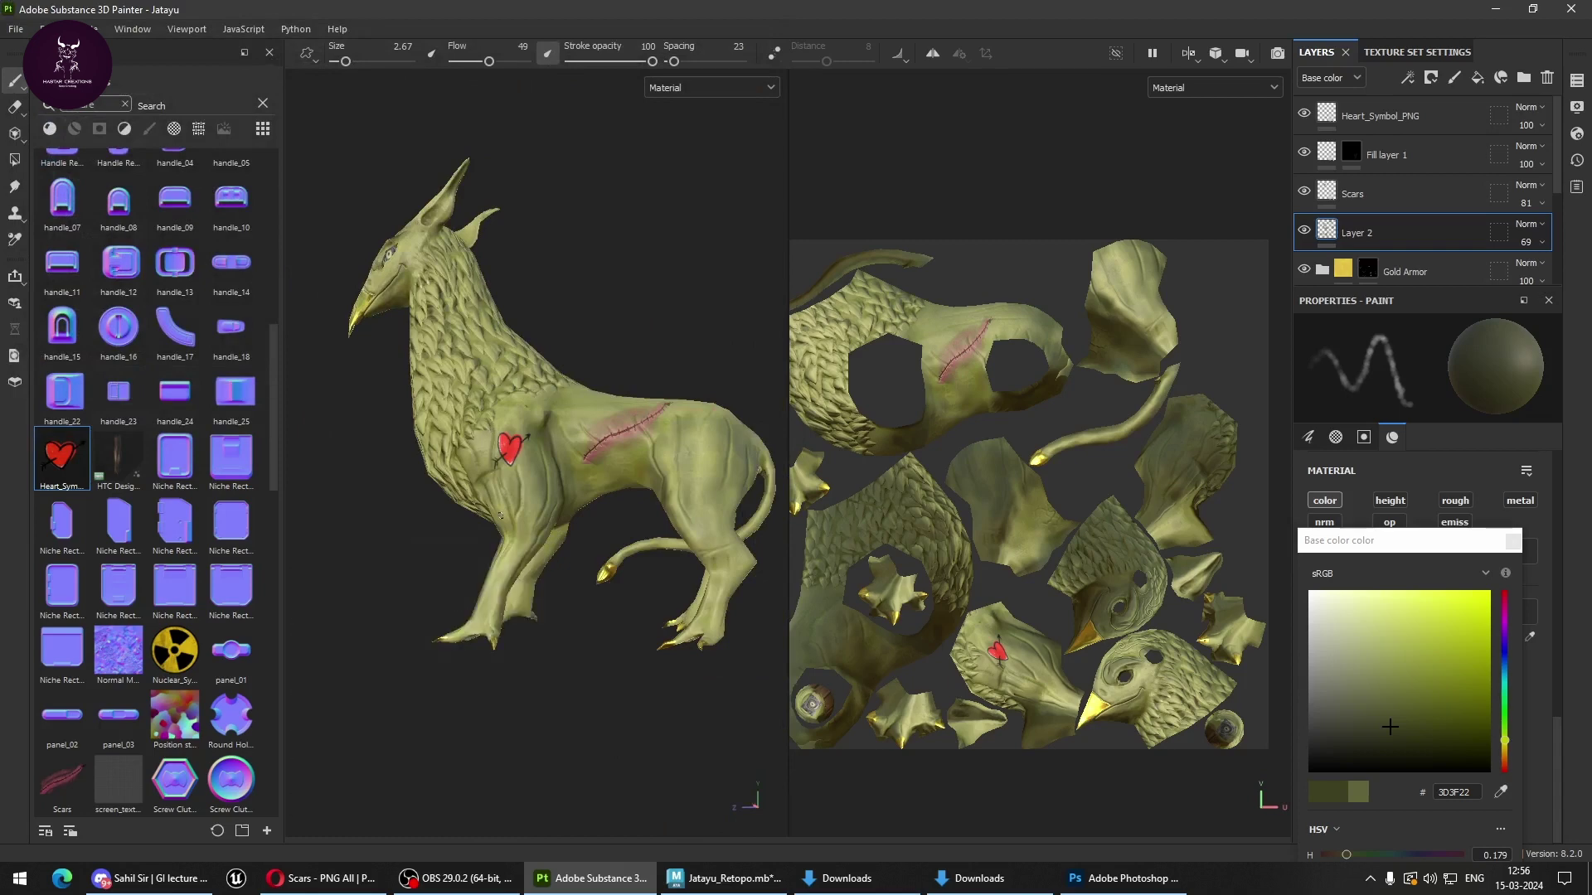